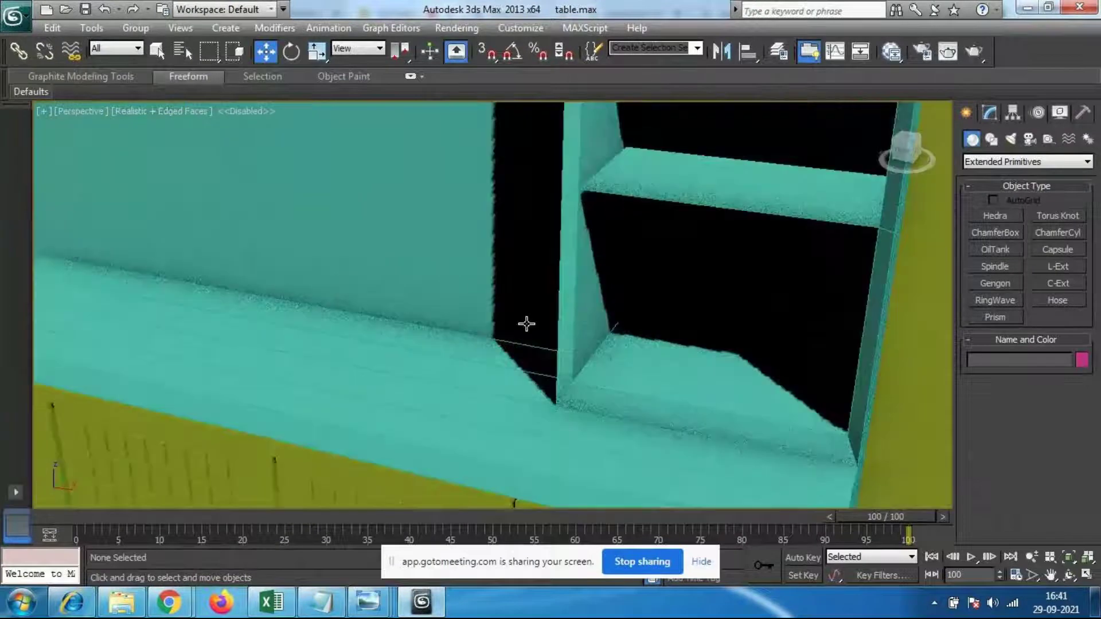
Step: Draw a thin upright box, about 18 × 2.7 × 21.6, on the floor beside the wall cabinet
scroll(487, 339, "down", 8)
middle_click_drag(409, 374, 459, 376, "alt")
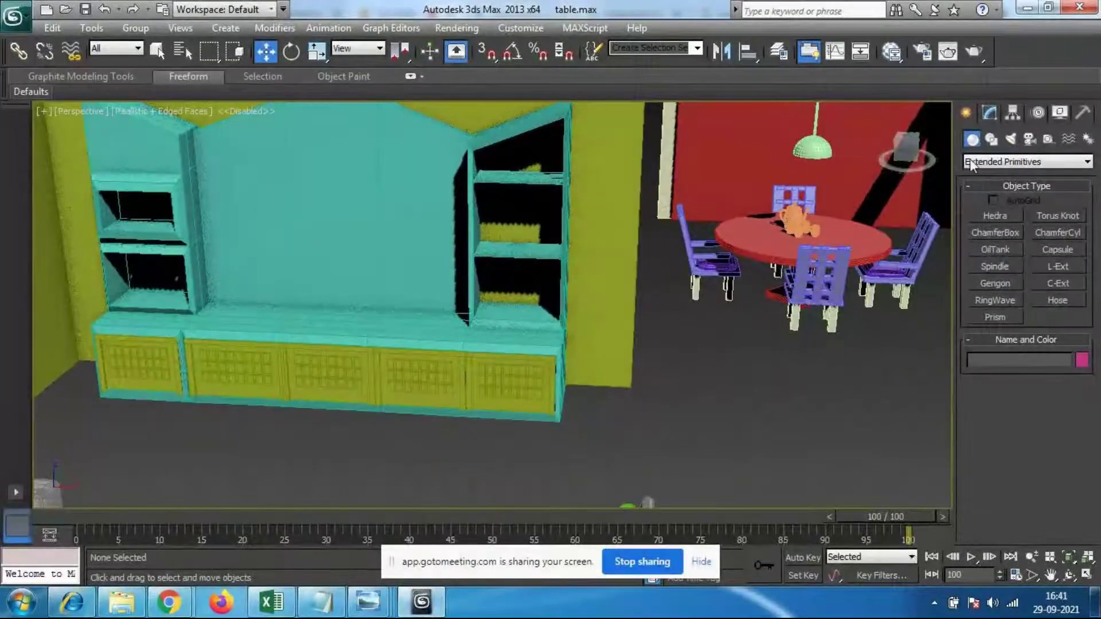
left_click(1005, 163)
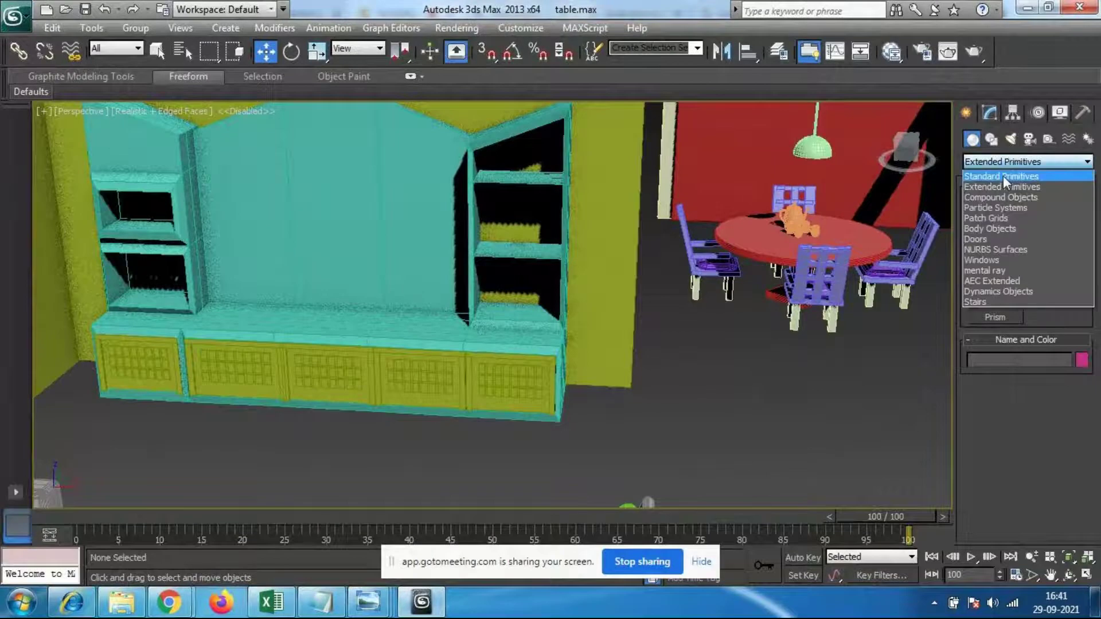
left_click(1003, 175)
left_click(1003, 218)
left_click_drag(718, 409, 729, 374)
left_click(731, 374)
Step: Set the new box's length segments and width segments to 1 and finish creating it
middle_click_drag(770, 417, 762, 415)
scroll(762, 415, "up", 5)
middle_click_drag(857, 426, 834, 417)
scroll(746, 355, "down", 6)
scroll(720, 327, "up", 3)
scroll(660, 344, "up", 4)
scroll(624, 347, "down", 3)
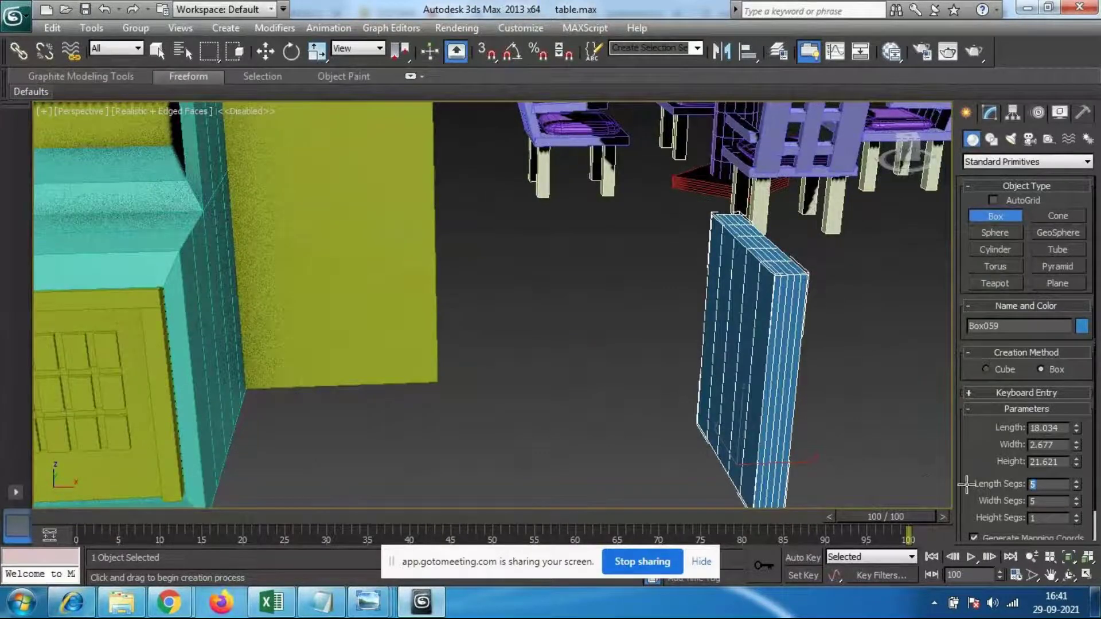
left_click(1031, 485)
type("1")
key("Tab")
type("1")
scroll(786, 433, "down", 3)
right_click(740, 398)
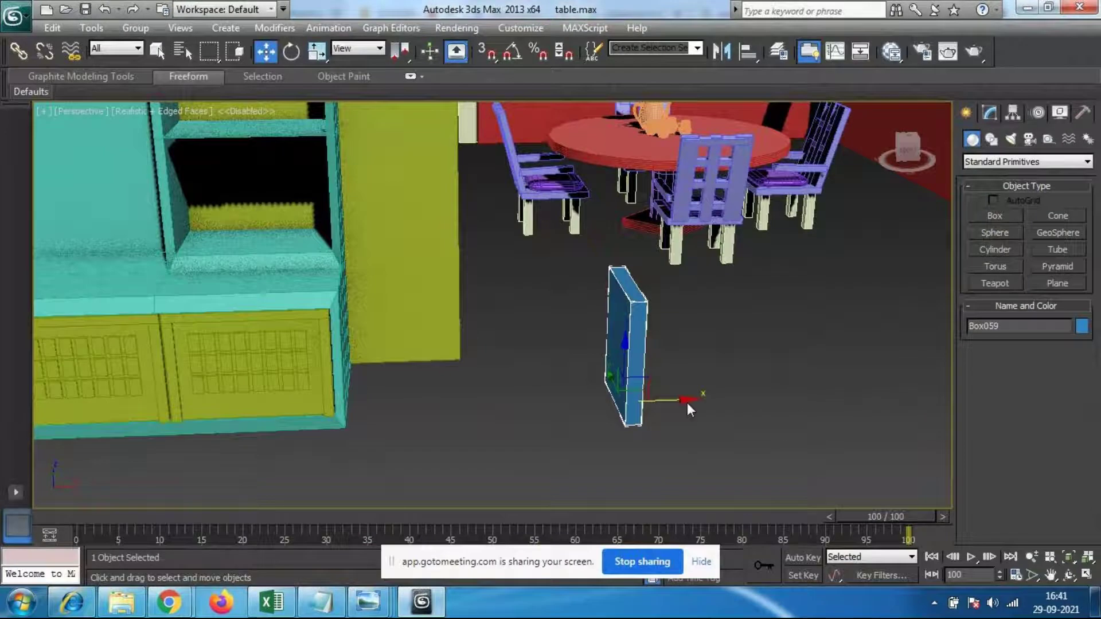
Step: Move the box onto the cabinet in front of the right-hand shelves and scale it down uniformly
left_click_drag(687, 403, 301, 404)
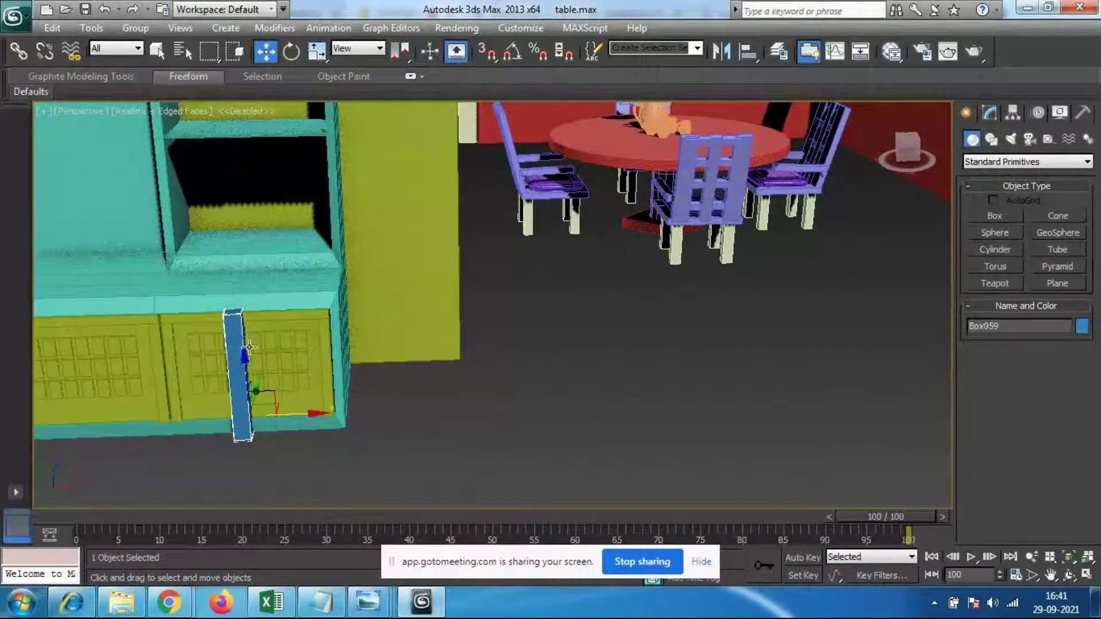
left_click_drag(246, 367, 242, 223)
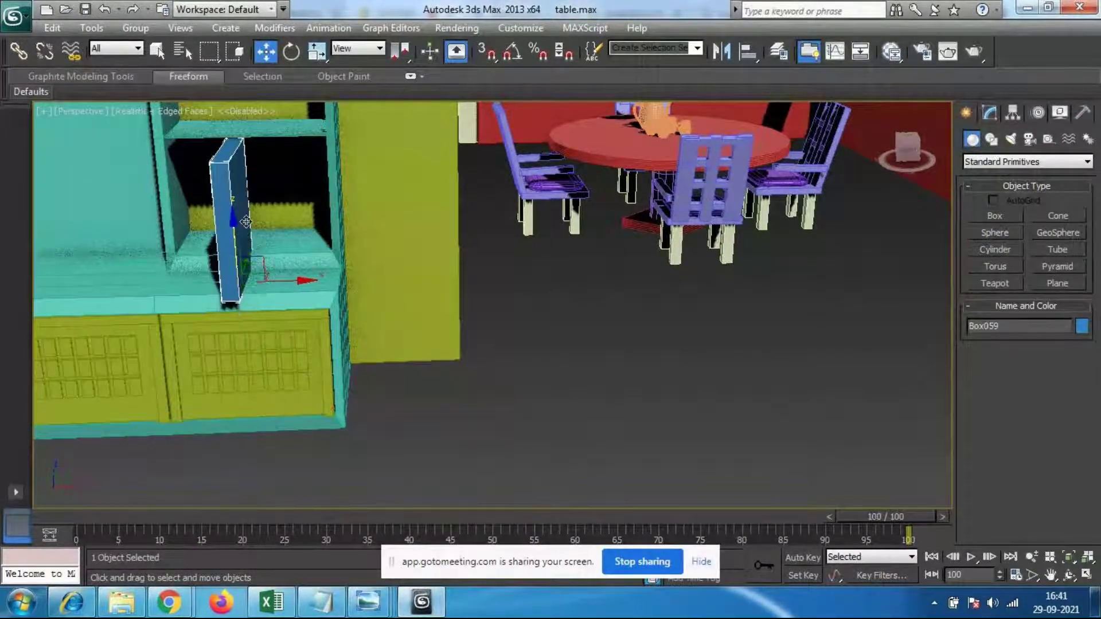
key("r")
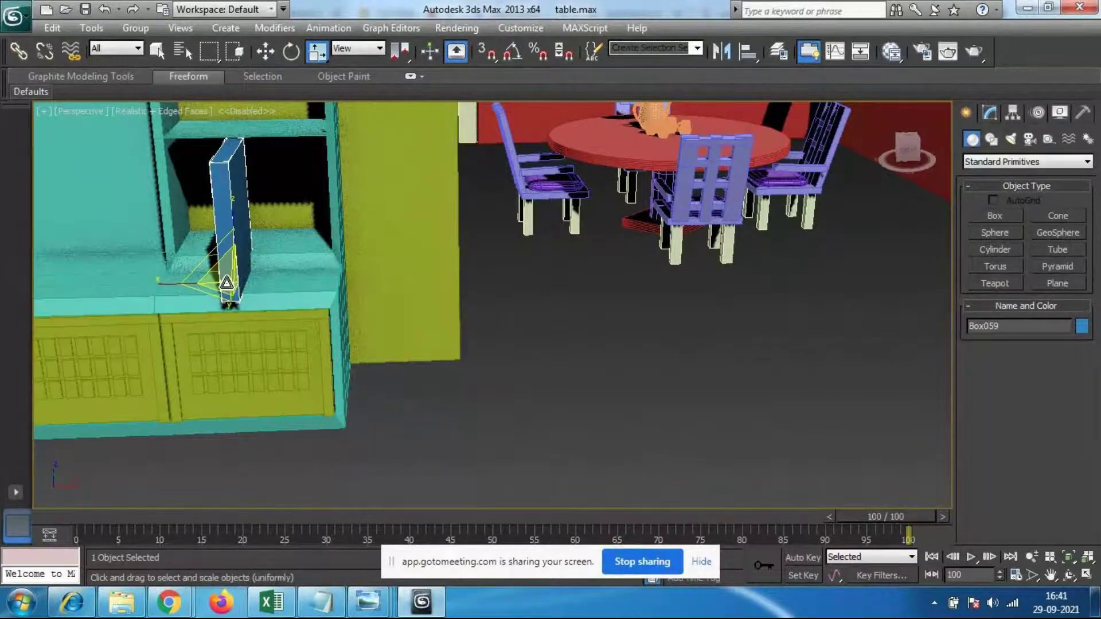
left_click_drag(228, 282, 228, 314)
Step: Position the box inside the right-hand unit's lowest shelf compartment, towards its outer side panel
key("w")
middle_click_drag(223, 323, 339, 322, "alt")
left_click_drag(191, 272, 147, 252)
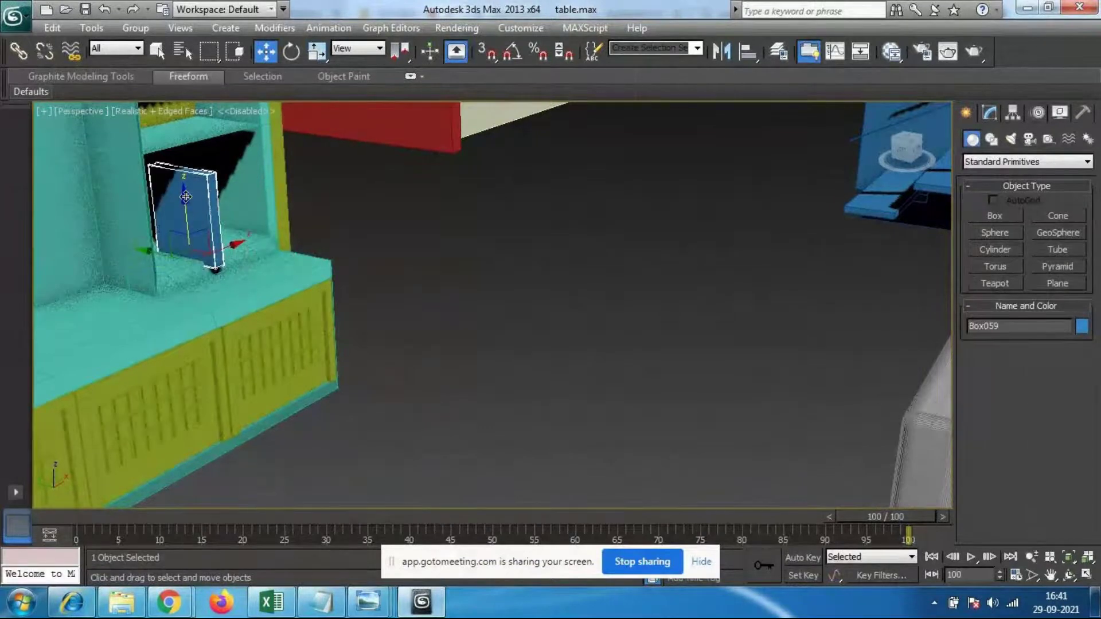
middle_click_drag(355, 278, 286, 274, "alt")
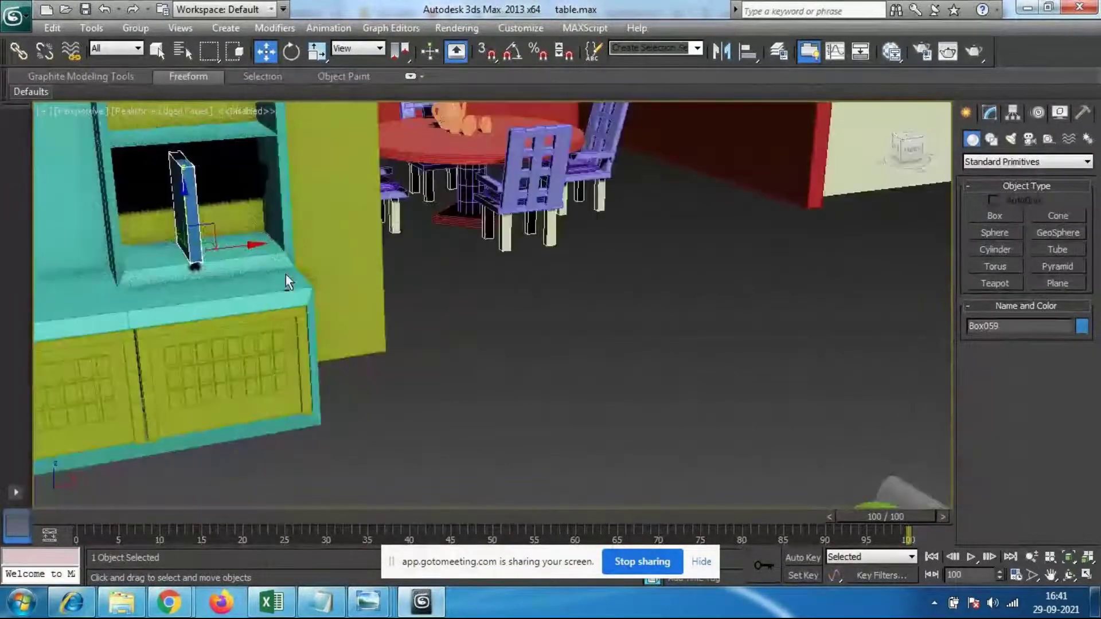
left_click_drag(252, 245, 292, 233)
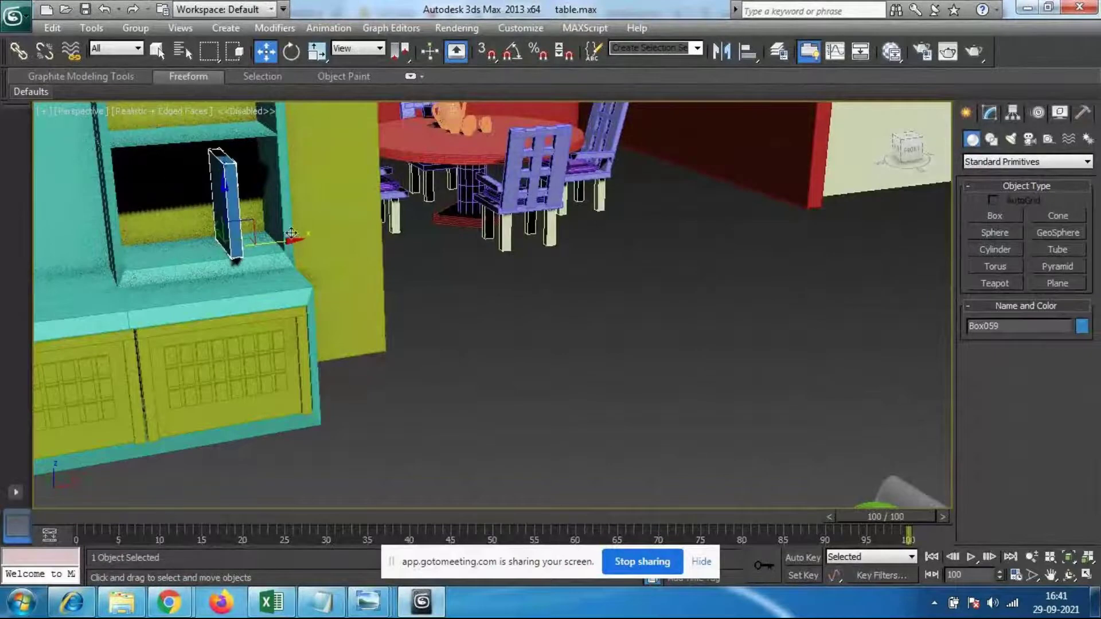
Step: Rotate the box so it leans like a book towards the compartment's outer side panel
key("e")
left_click_drag(201, 196, 237, 187)
scroll(250, 283, "up", 3)
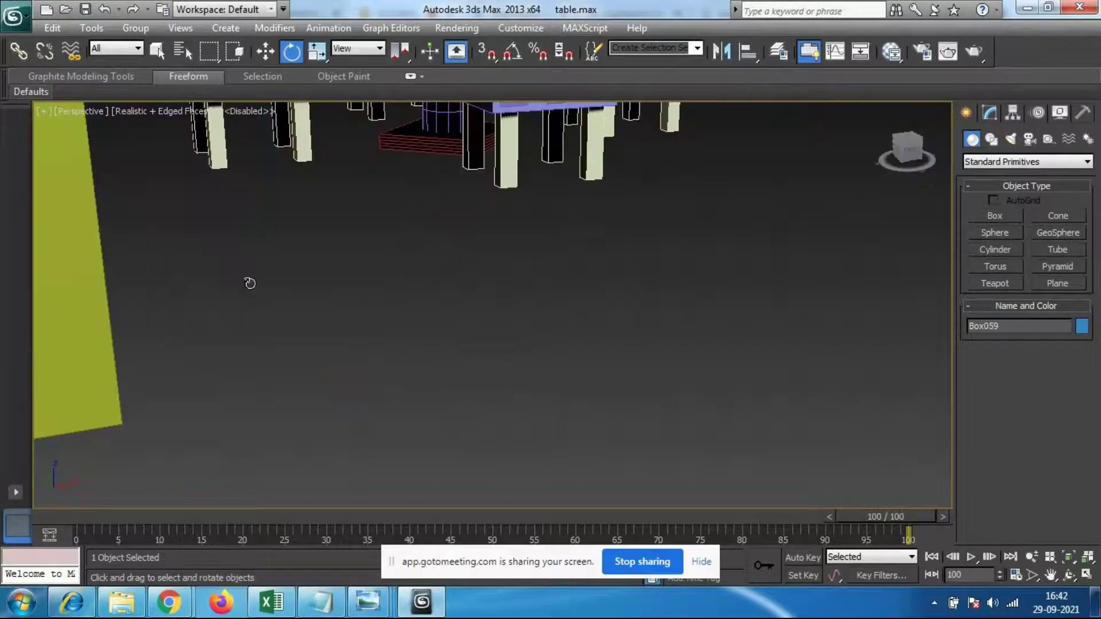
scroll(337, 341, "down", 6)
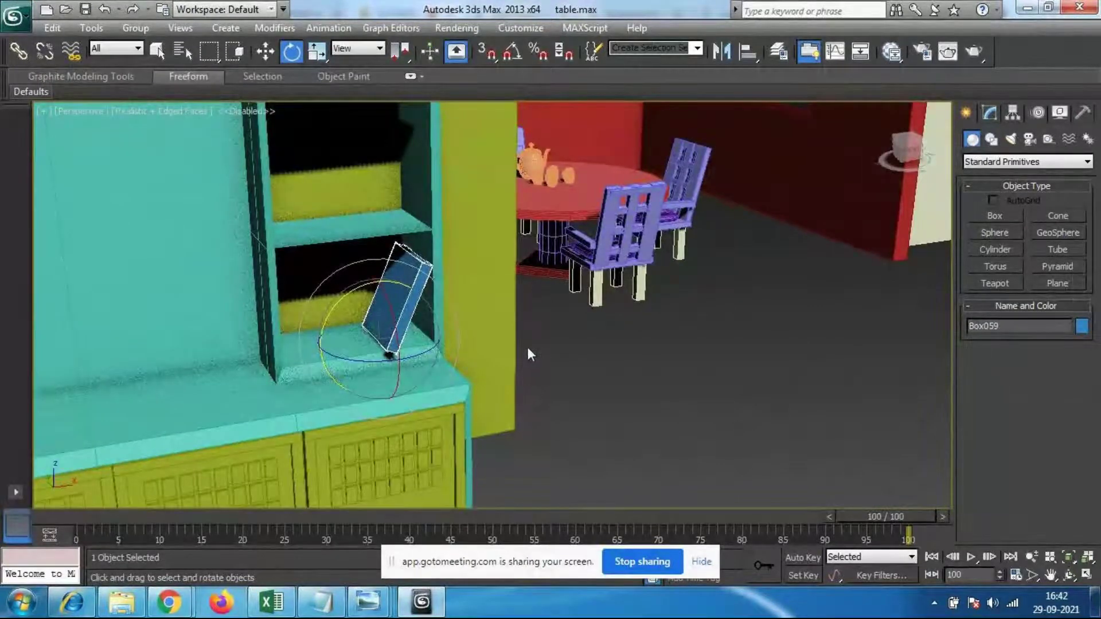
key("w")
key("f")
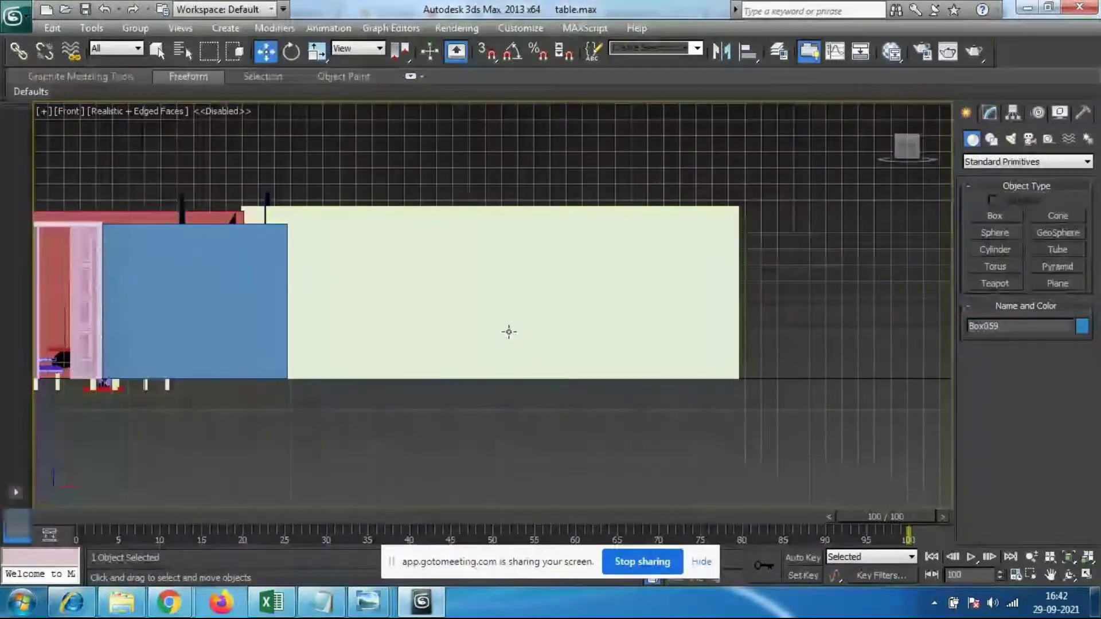
scroll(316, 317, "up", 4)
scroll(307, 319, "up", 3)
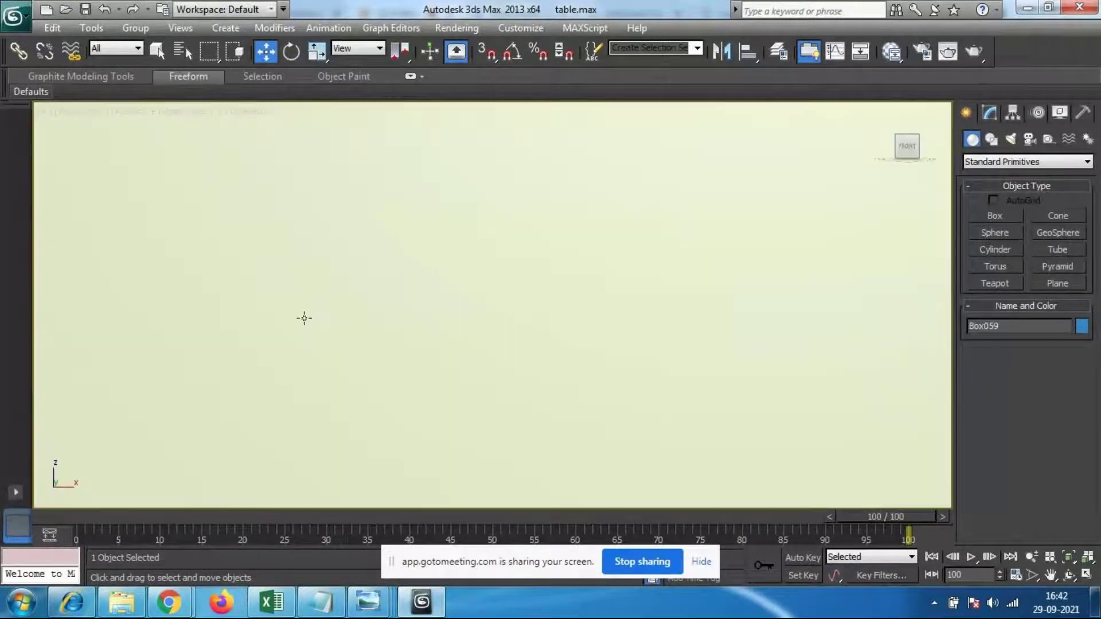
scroll(300, 302, "down", 8)
middle_click_drag(344, 312, 352, 362, "alt")
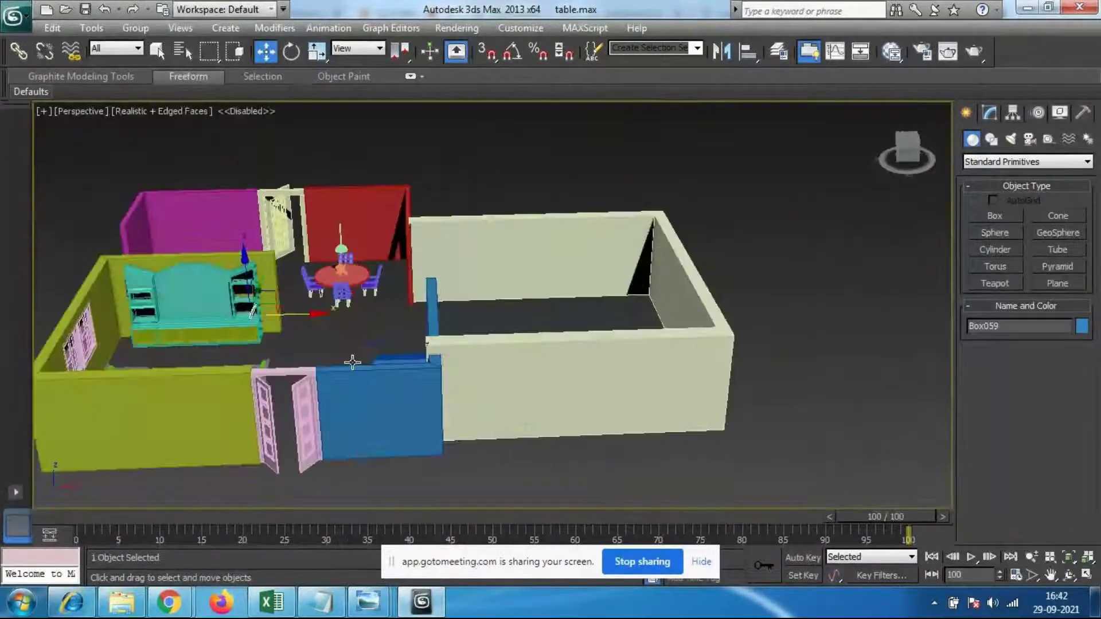
scroll(553, 373, "up", 3)
scroll(534, 398, "up", 5)
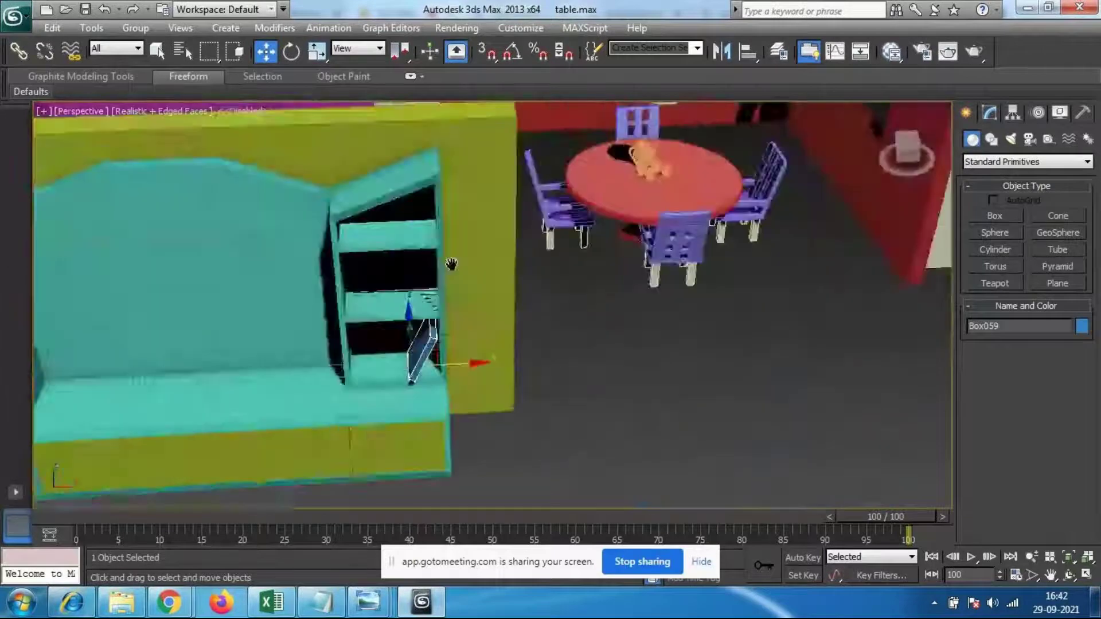
middle_click_drag(534, 397, 462, 366, "alt")
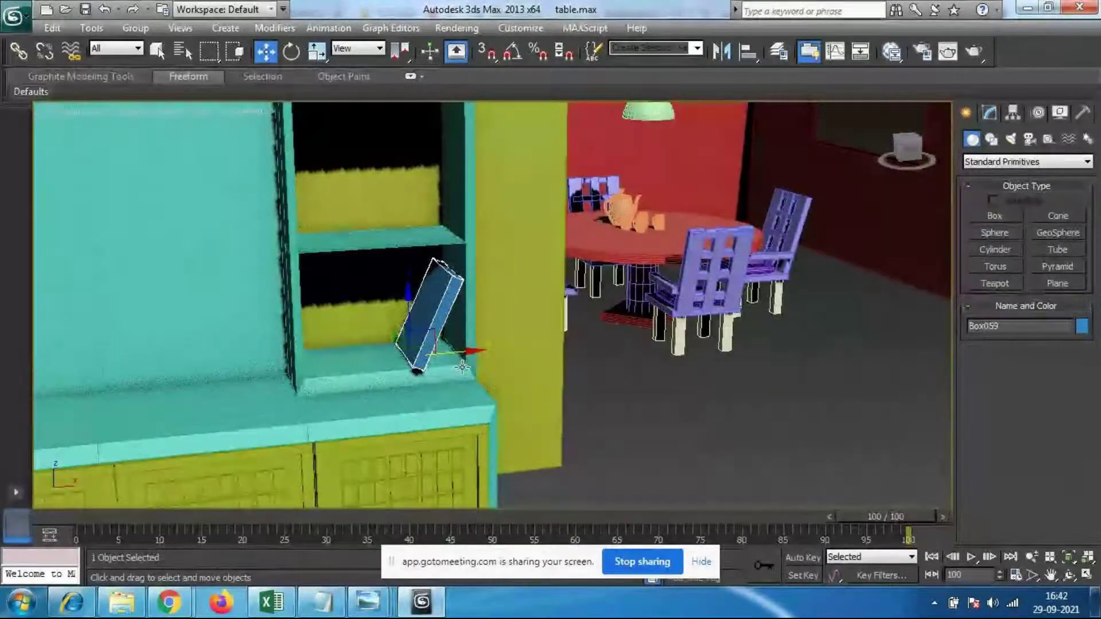
key("f")
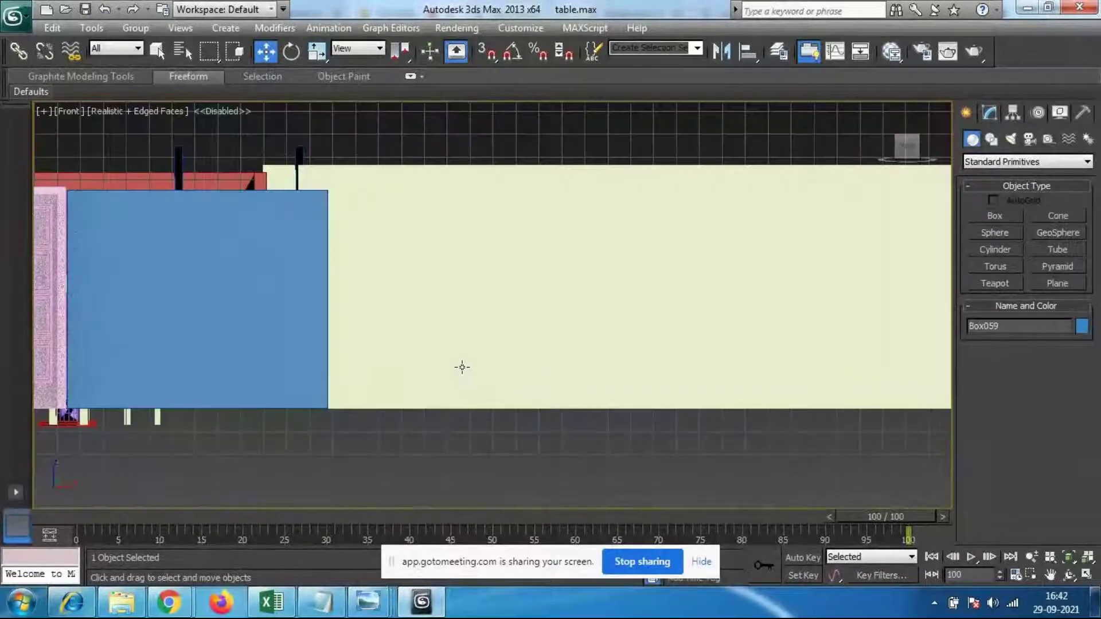
key("alt+w")
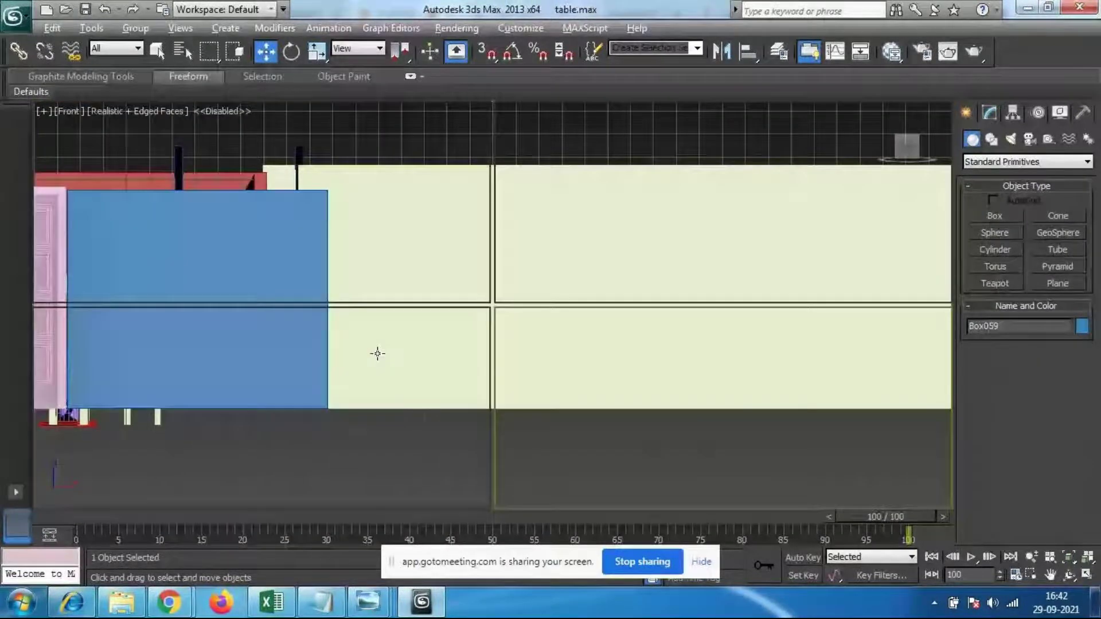
left_click(666, 375)
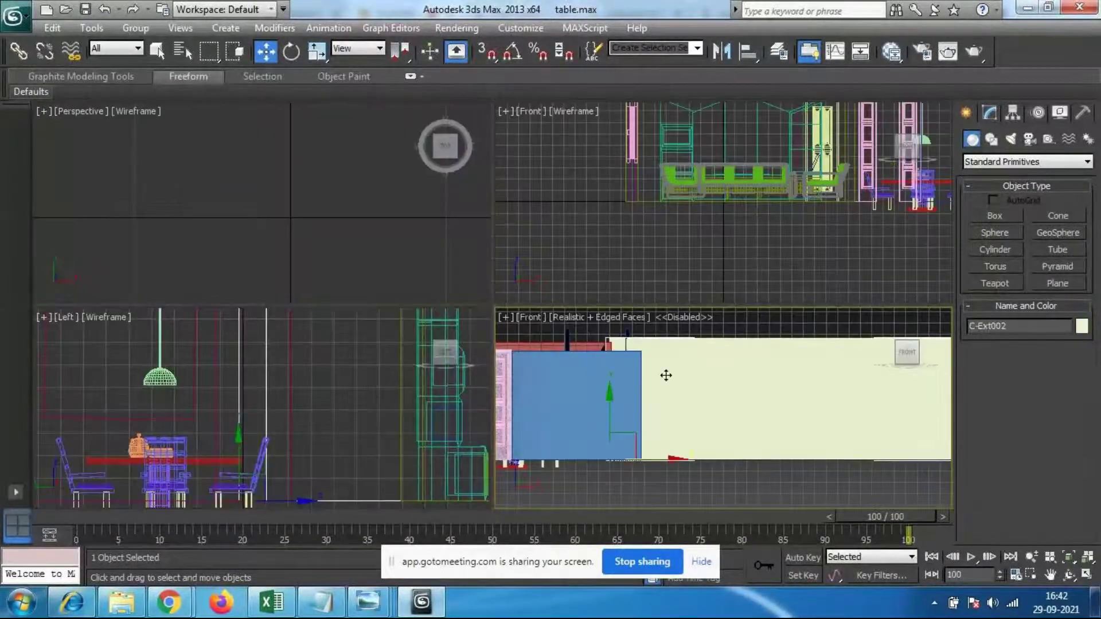
key("p")
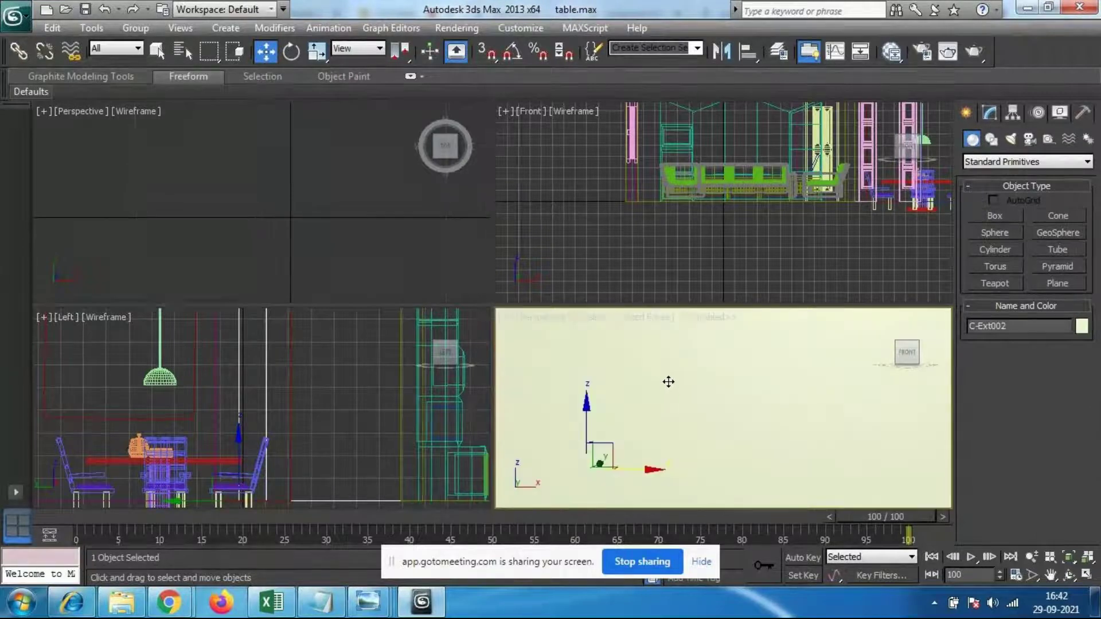
key("alt+w")
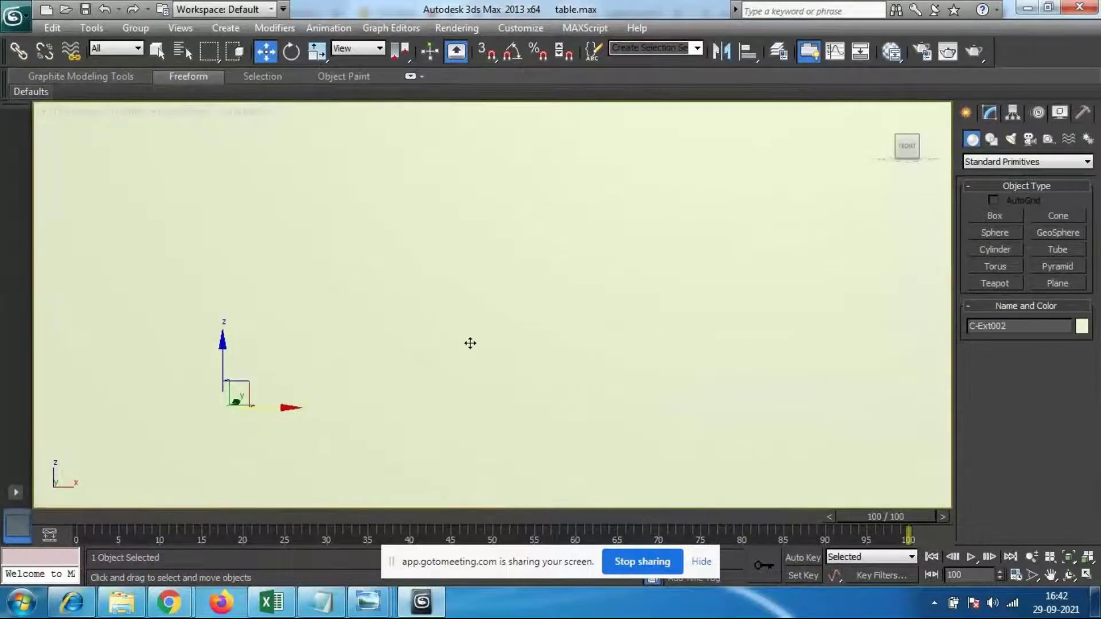
middle_click_drag(471, 343, 333, 232, "alt")
scroll(328, 230, "down", 6)
middle_click_drag(410, 349, 533, 349)
scroll(461, 347, "down", 3)
middle_click_drag(461, 346, 474, 381, "alt")
middle_click_drag(278, 374, 489, 379)
scroll(624, 250, "down", 3)
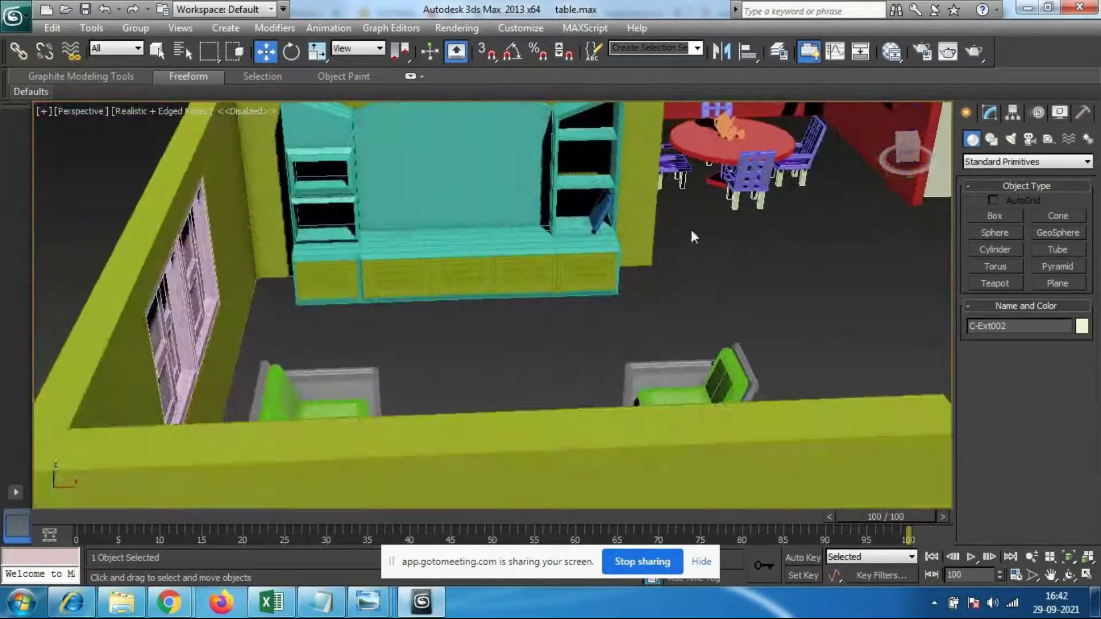
Step: Scale the leaning box down slightly and move it further back into the lowest shelf compartment
left_click(690, 232)
scroll(691, 232, "up", 5)
middle_click_drag(627, 231, 607, 281)
scroll(609, 282, "up", 4)
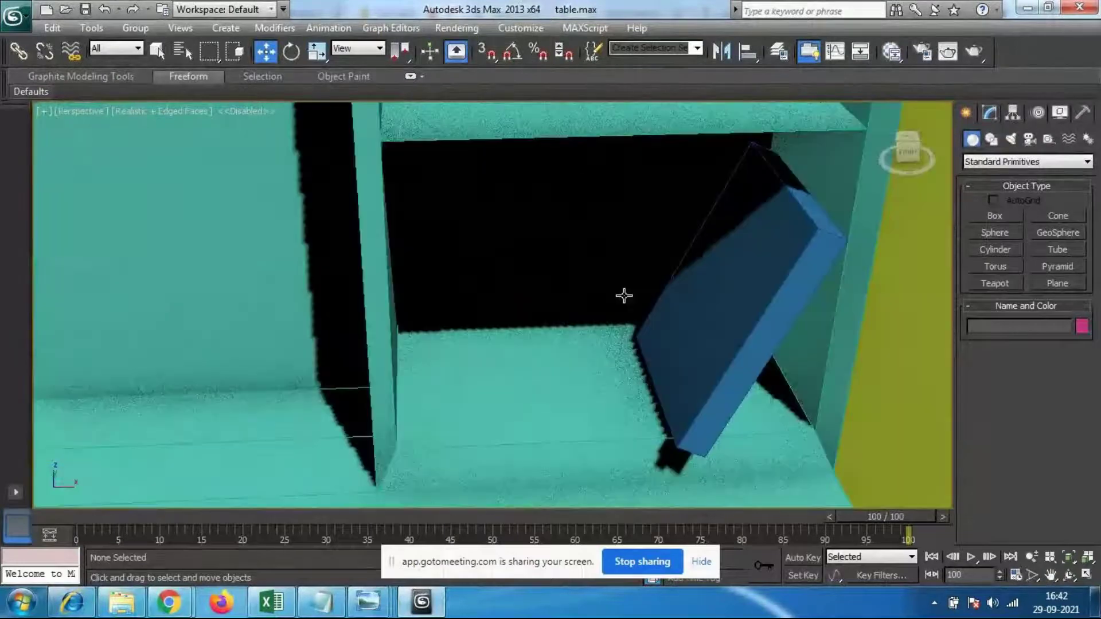
left_click(624, 296)
scroll(624, 296, "up", 4)
scroll(670, 338, "down", 4)
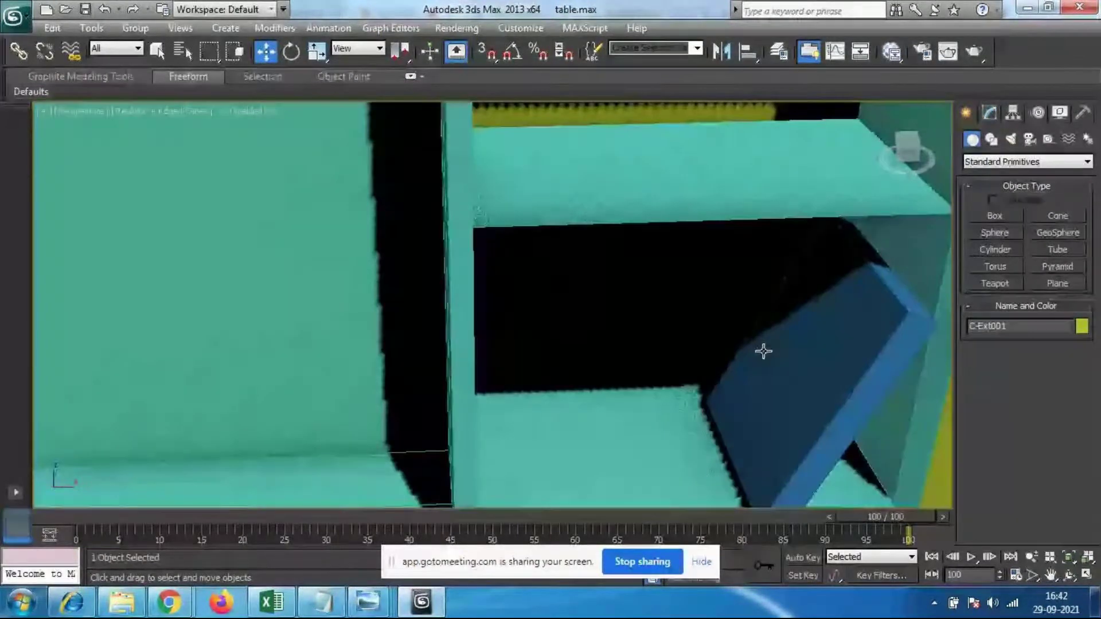
scroll(749, 342, "down", 3)
left_click(705, 318)
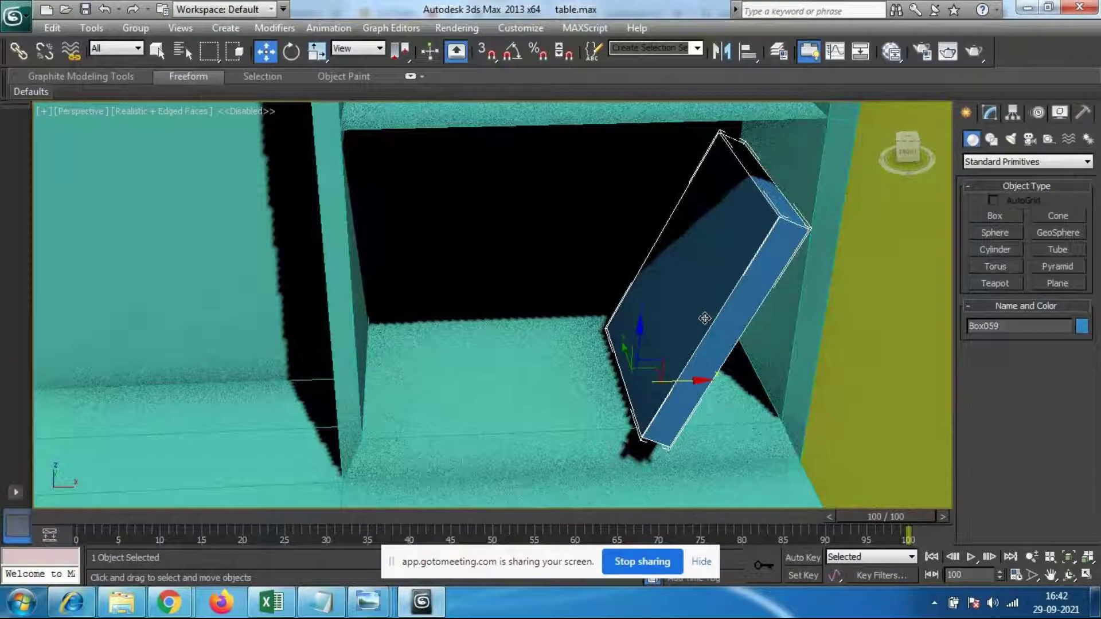
key("r")
left_click_drag(656, 432, 645, 418)
key("w")
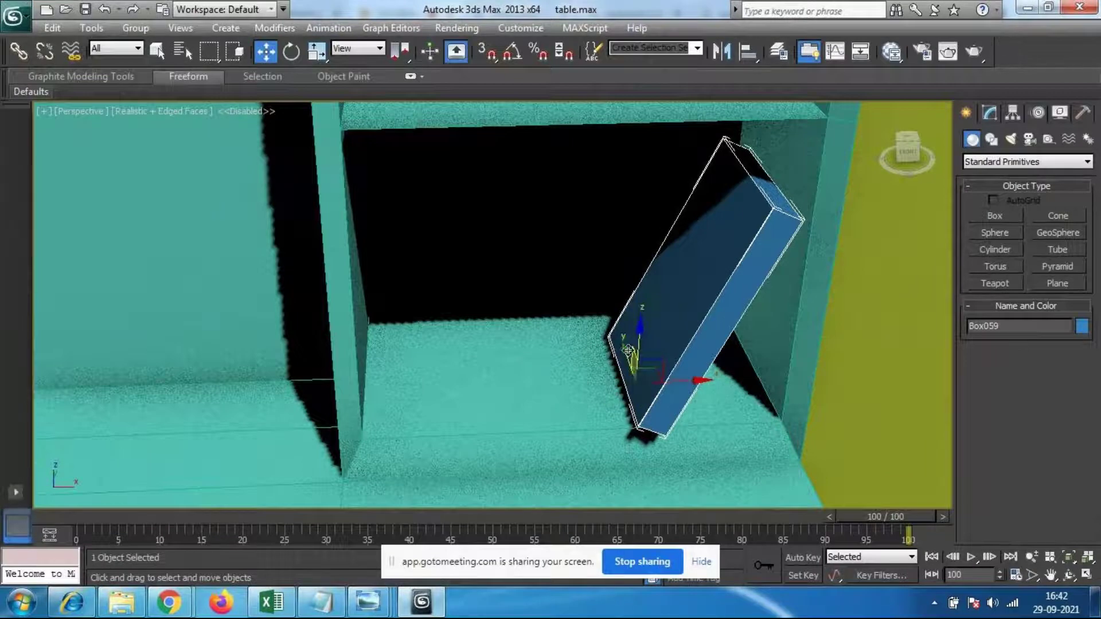
left_click_drag(625, 348, 624, 340)
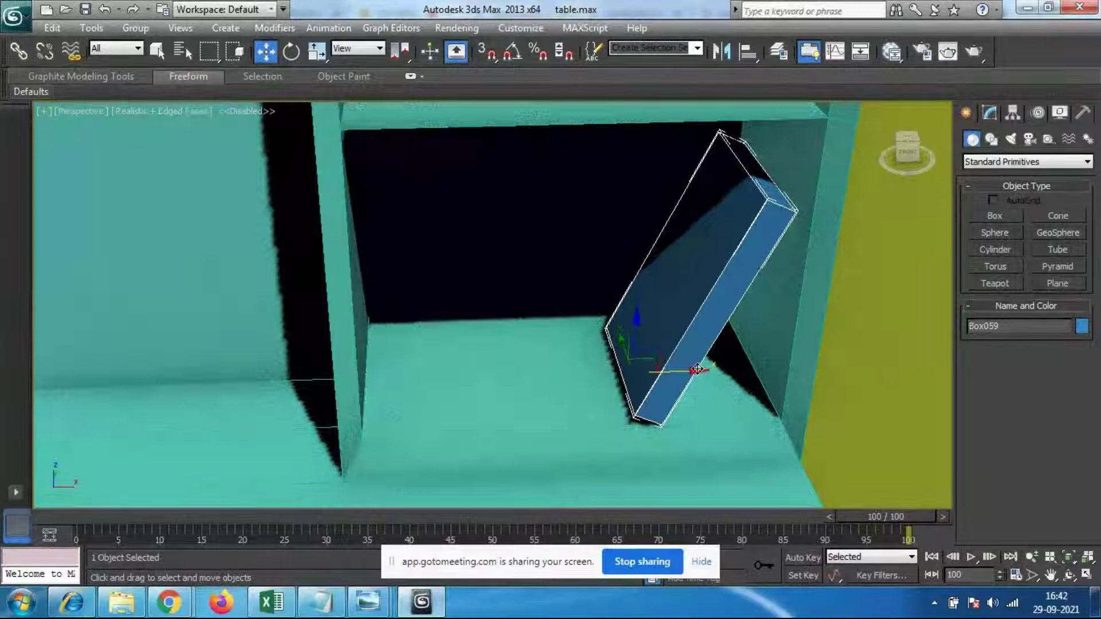
Step: Clone the leaning box along the shelf's X axis as 5 evenly spaced copies
left_click_drag(702, 369, 652, 369)
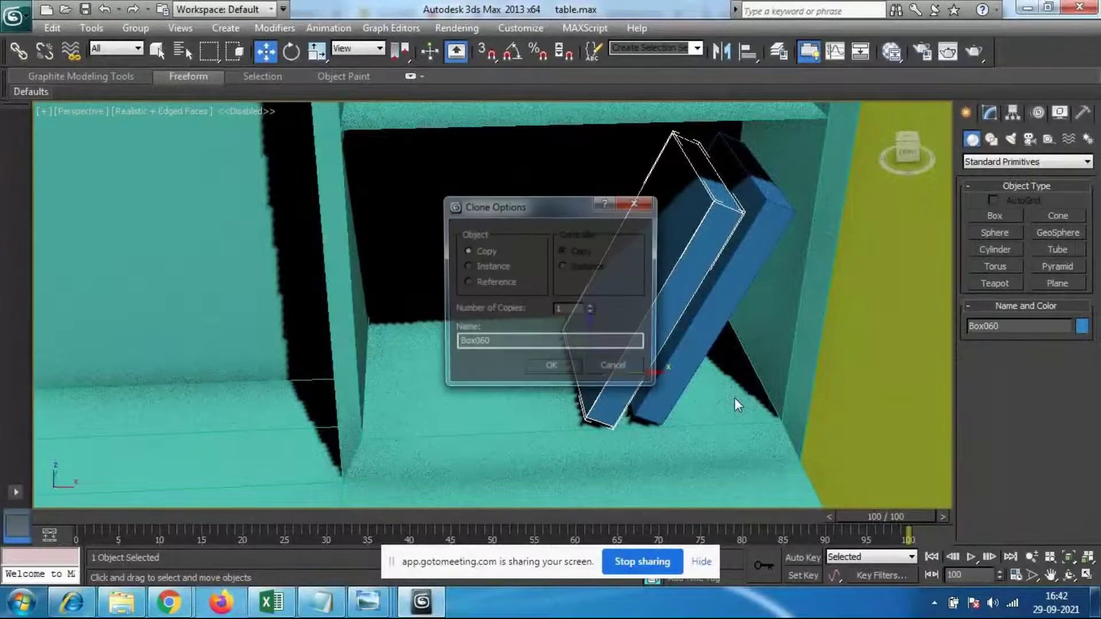
type("5")
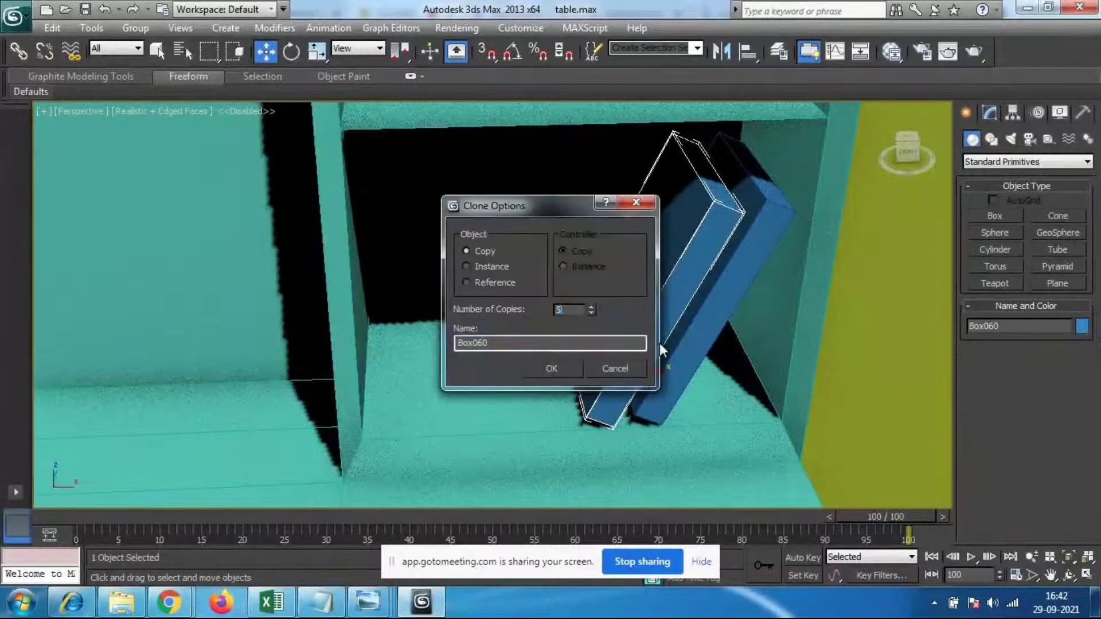
left_click(568, 362)
Step: Examine how the bottom edges of the leaning boxes sit against the shelf surface
left_click(875, 329)
middle_click_drag(684, 373, 614, 344)
scroll(615, 367, "down", 5)
middle_click_drag(517, 376, 610, 304)
scroll(681, 302, "up", 4)
scroll(614, 324, "down", 3)
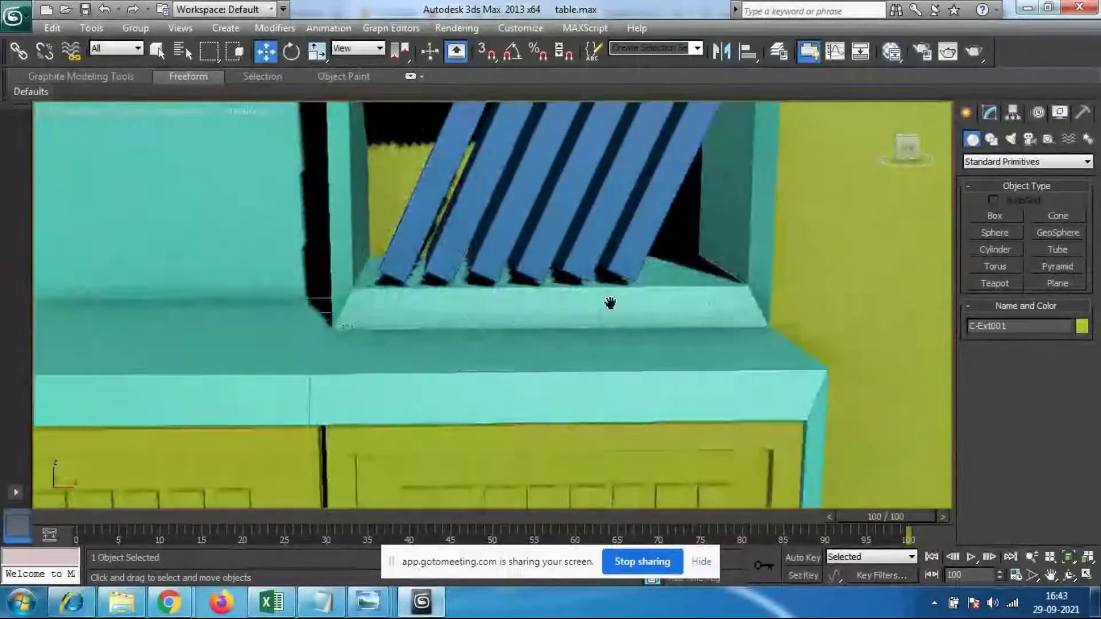
middle_click_drag(610, 197, 597, 336)
middle_click_drag(530, 365, 573, 232)
scroll(614, 276, "up", 4)
middle_click_drag(614, 269, 600, 295)
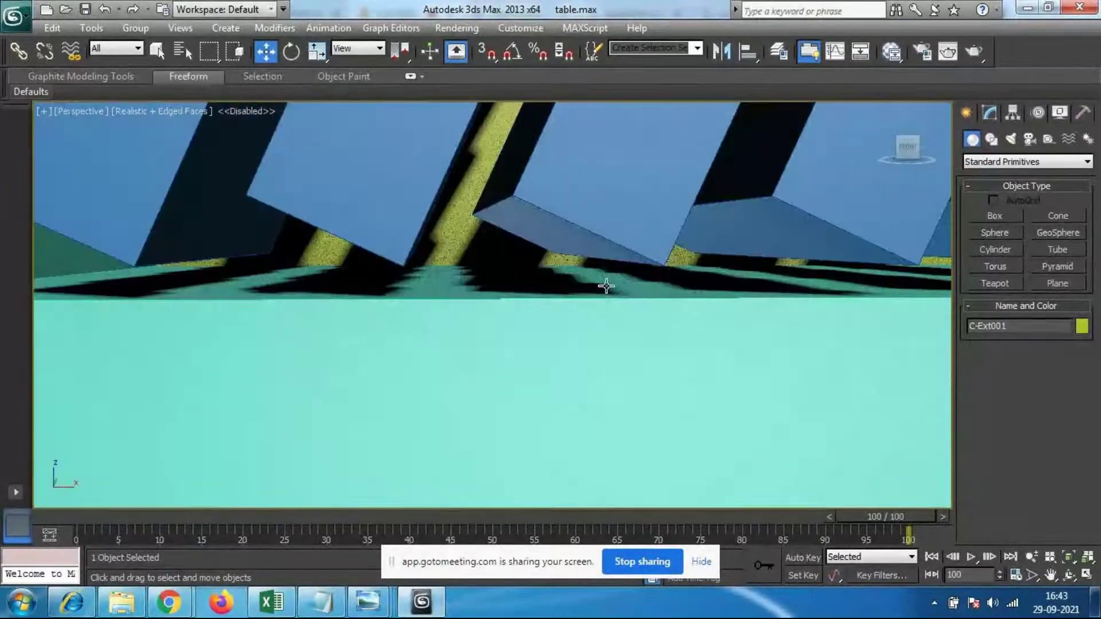
scroll(727, 285, "down", 4)
scroll(745, 295, "up", 1)
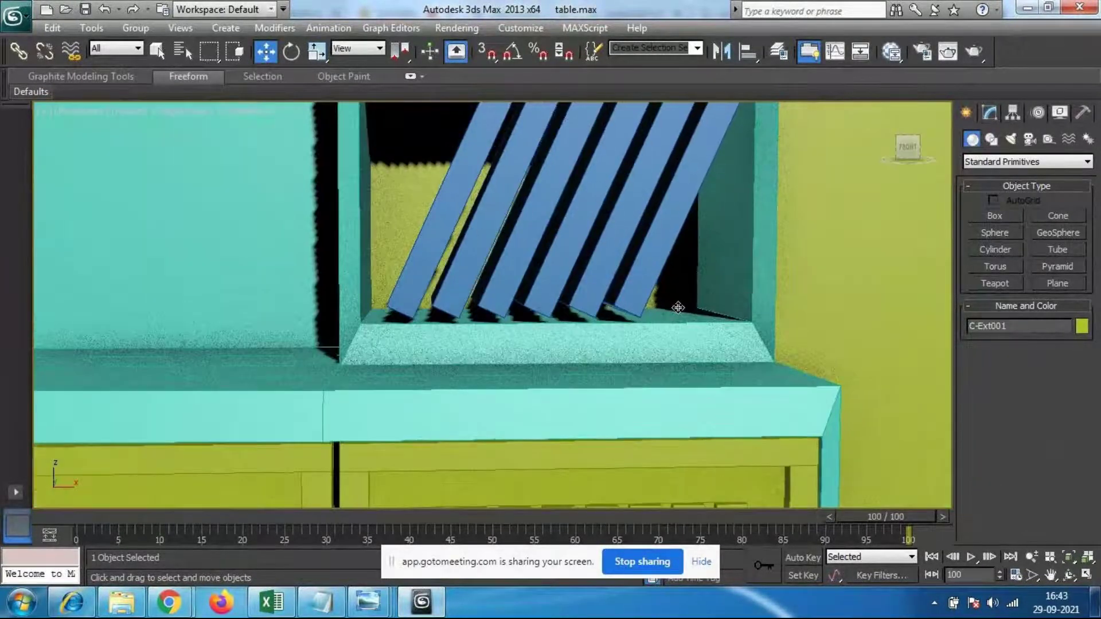
Step: Undo the five copies and lower the original leaning box onto the shelf surface
key("ctrl+z")
key("ctrl+z")
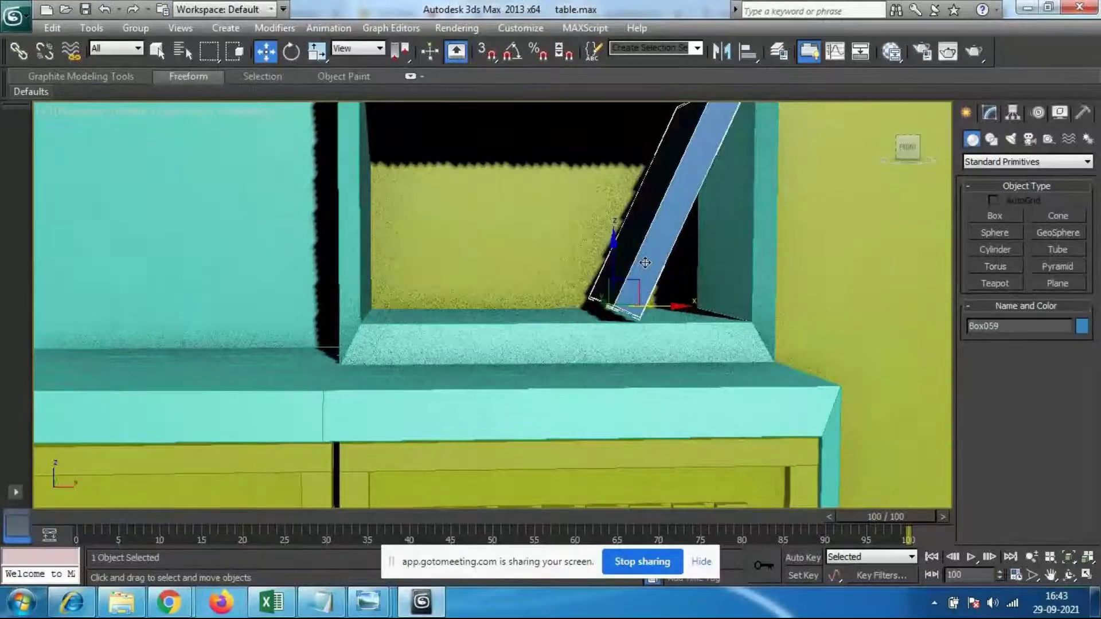
left_click_drag(614, 236, 614, 248)
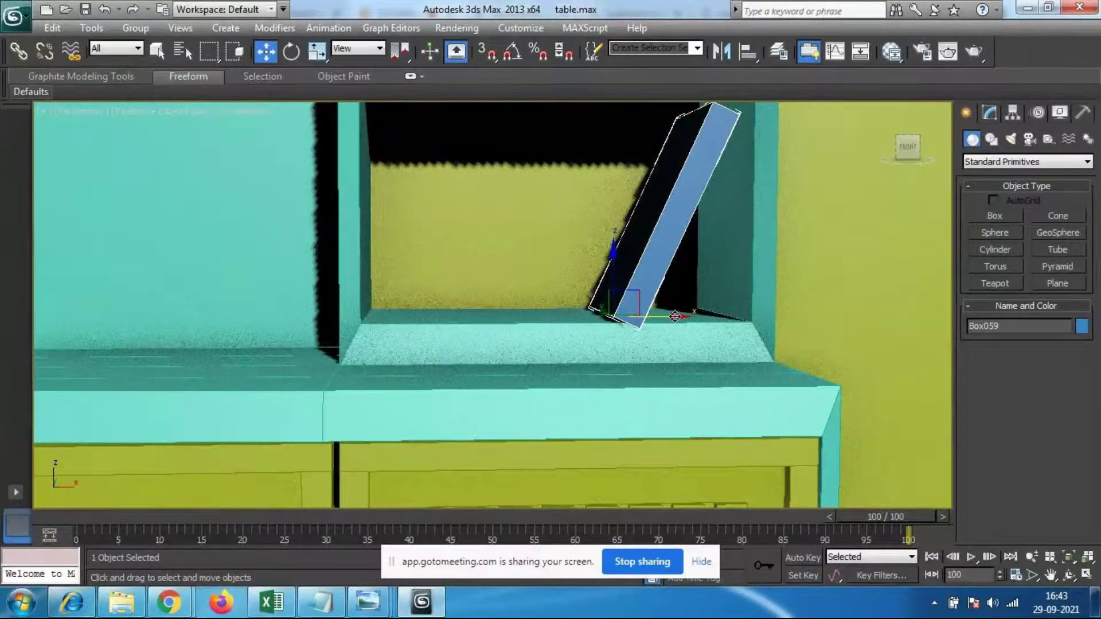
Step: Clone the leaning box along the shelf's X axis as 5 evenly spaced copies
left_click_drag(676, 315, 630, 315, "shift")
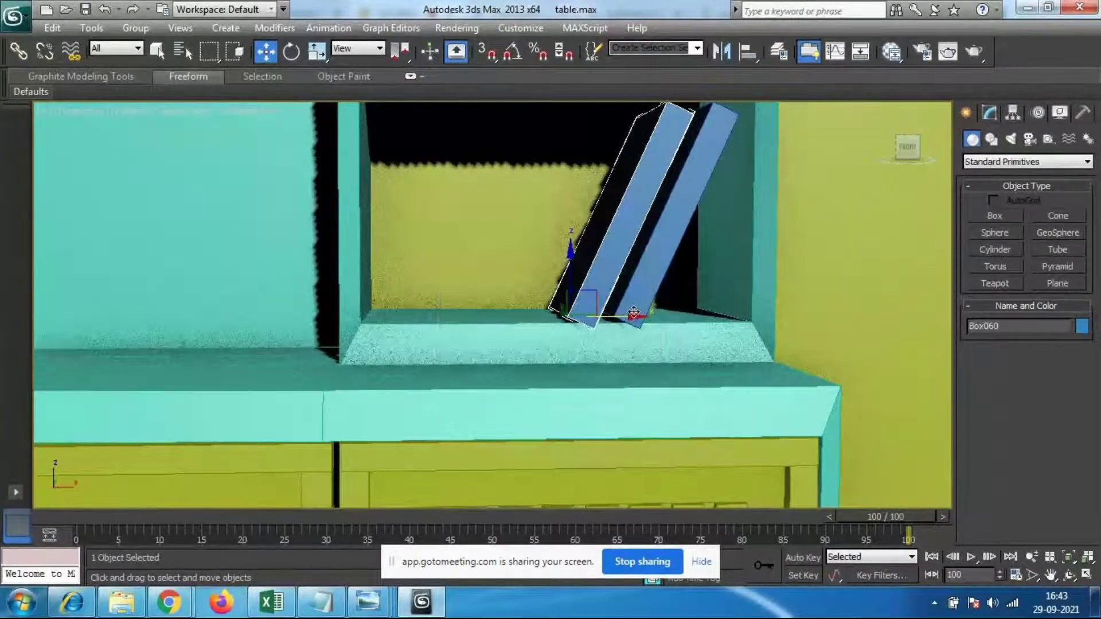
type("5")
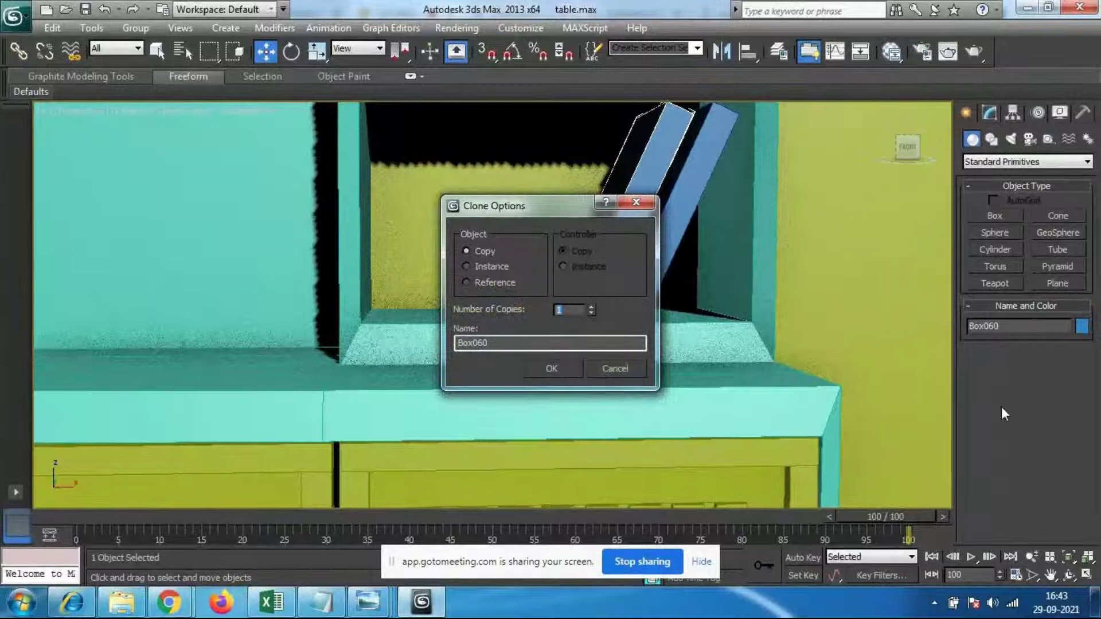
left_click(553, 368)
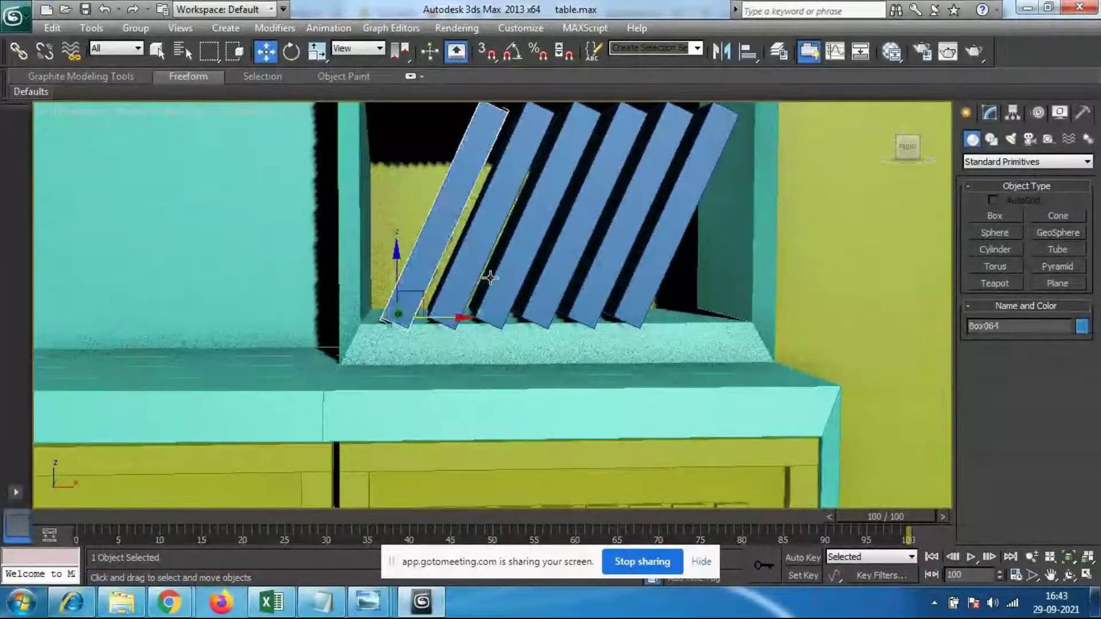
Step: Nudge the three copies farthest from the original box slightly along X toward it, one at a time
left_click_drag(464, 318, 476, 318)
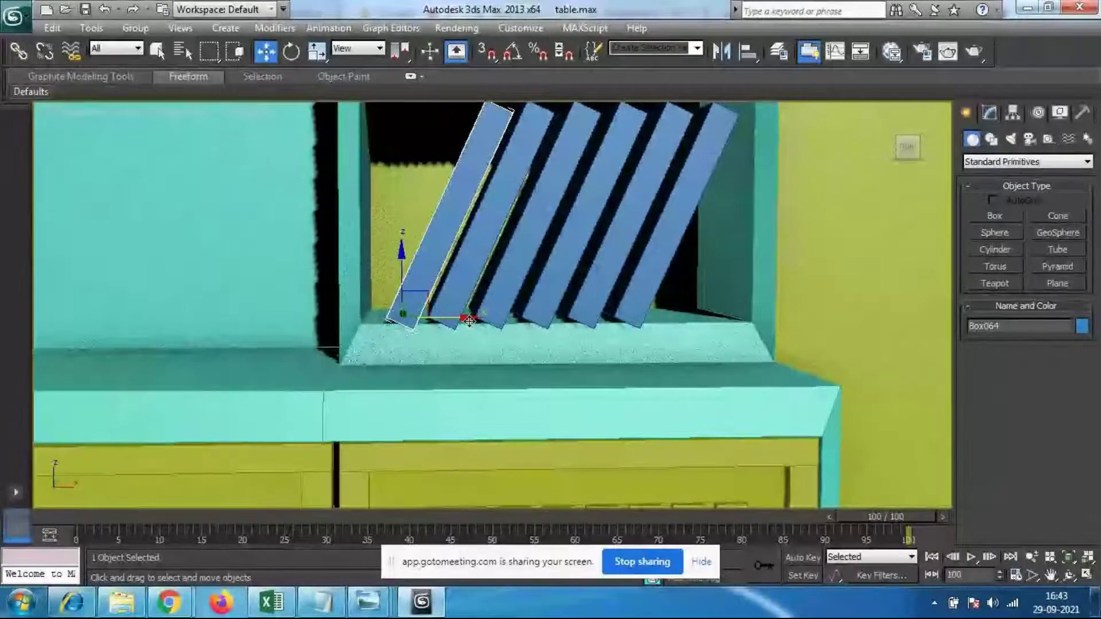
left_click(470, 249)
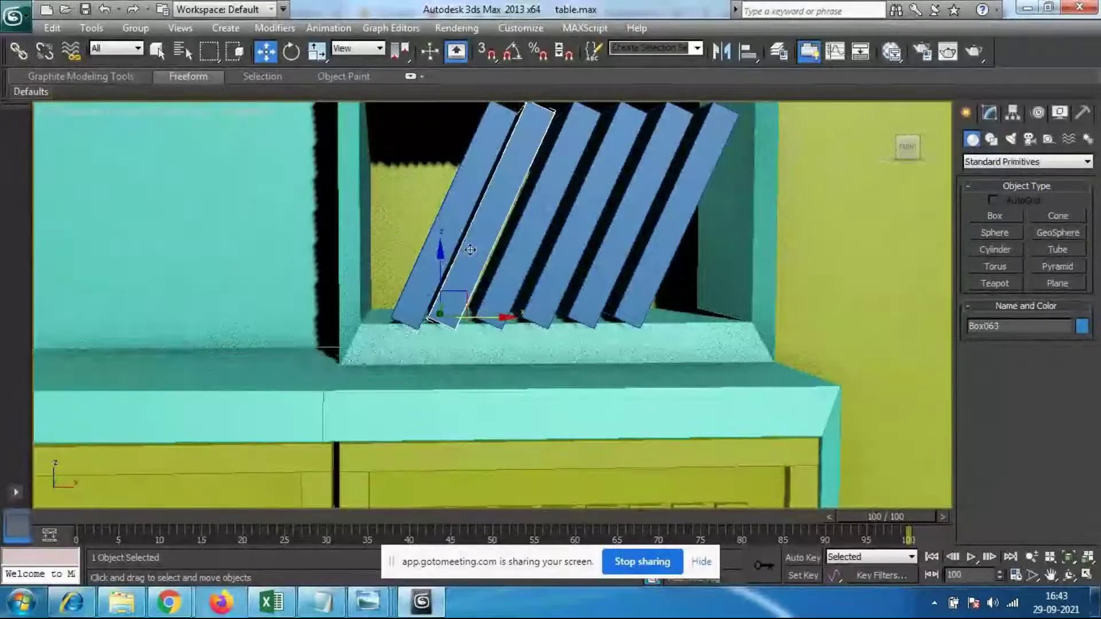
left_click_drag(504, 323, 514, 323)
left_click(511, 304)
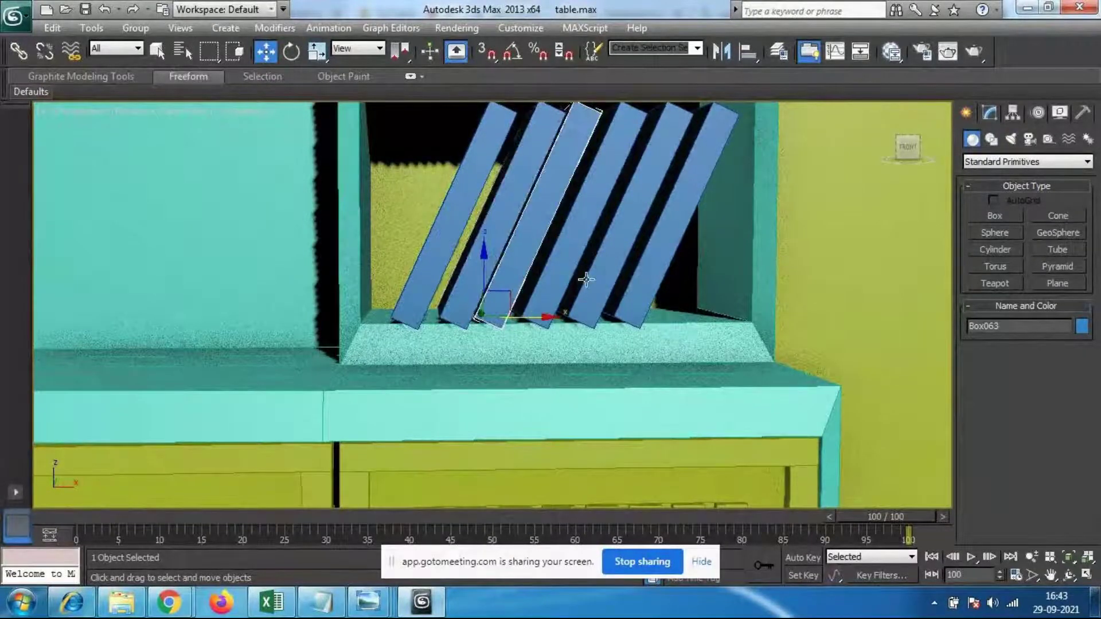
left_click_drag(549, 319, 558, 319)
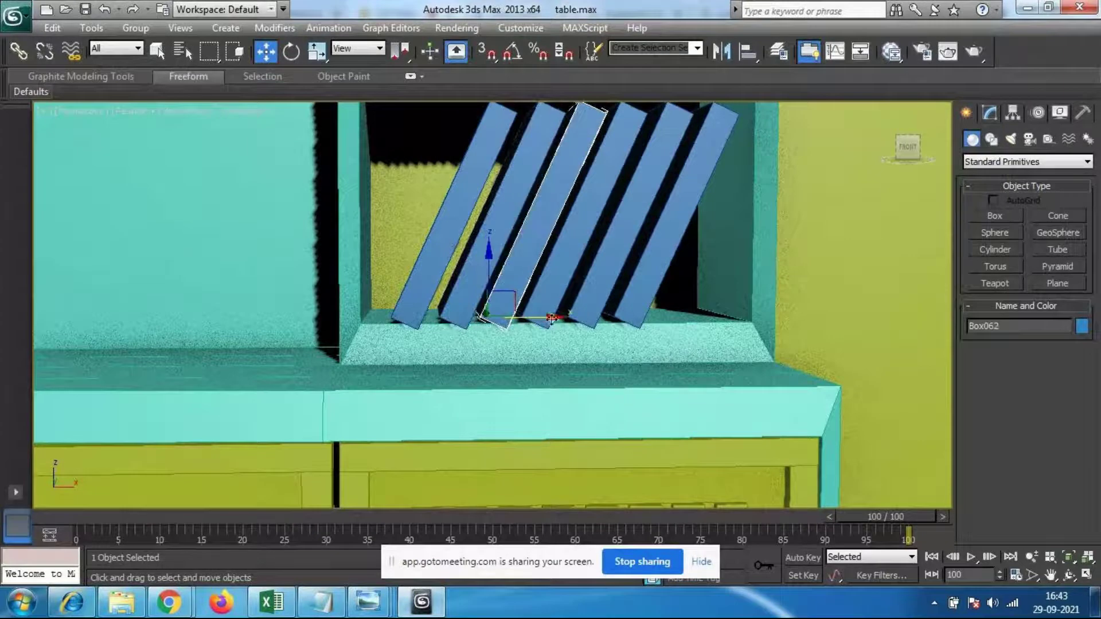
Step: Close up the row by moving each copy along X until it sits against its neighbour on the original box's side
left_click(633, 206)
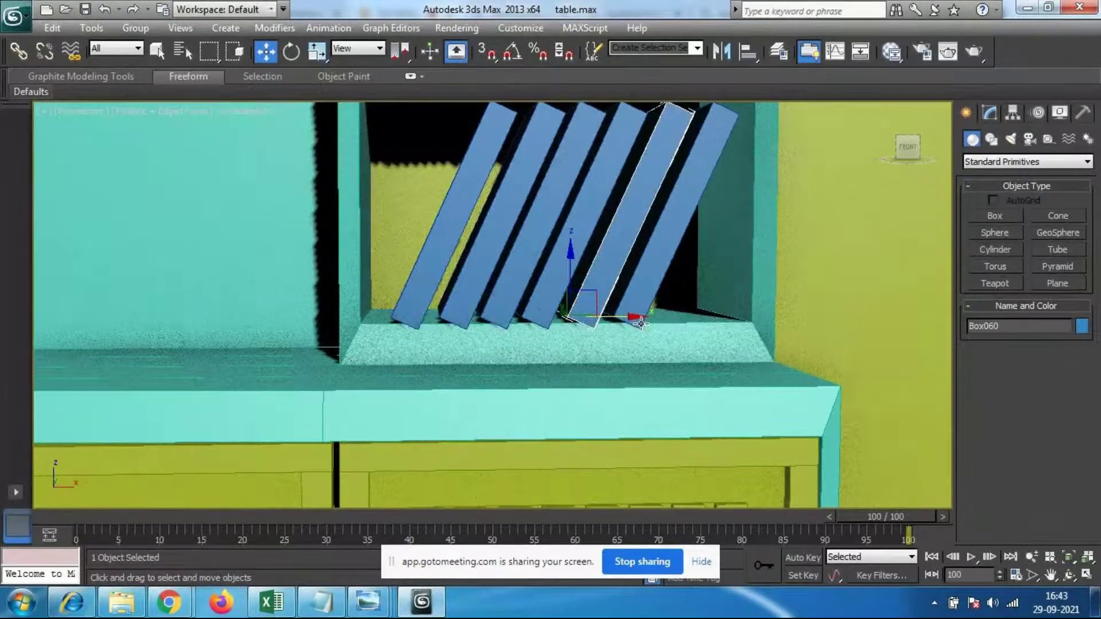
left_click(640, 321)
left_click_drag(641, 321, 631, 321)
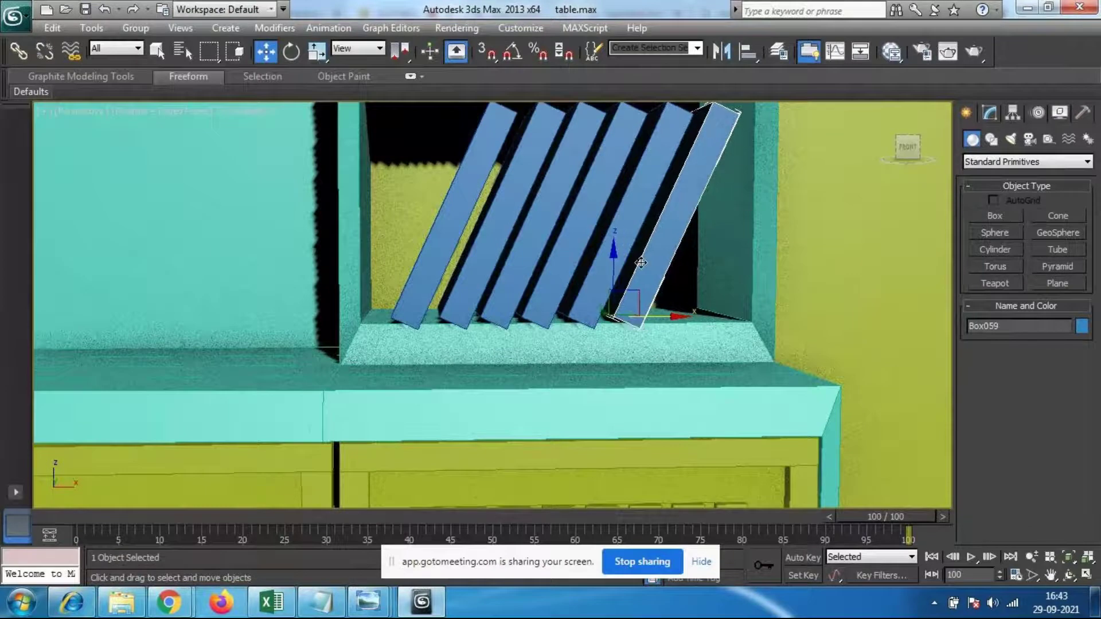
left_click(623, 215)
left_click_drag(636, 323, 609, 317)
left_click(594, 280)
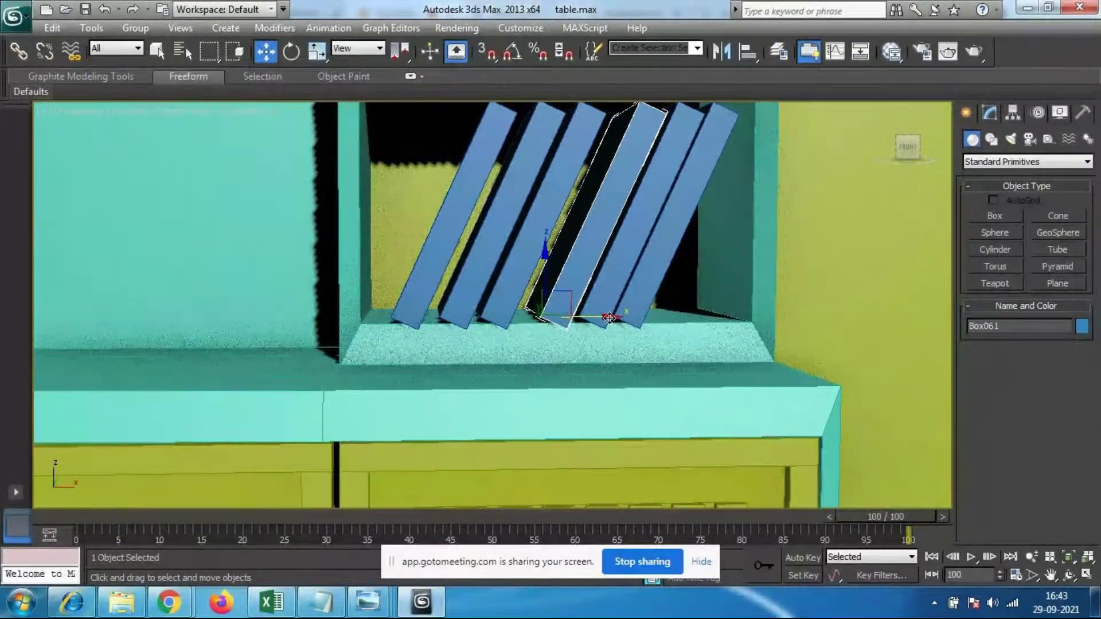
left_click(555, 305)
mouse_move(557, 318)
left_mouse_down()
mouse_move(579, 318)
mouse_move(545, 317)
left_mouse_up()
left_click(485, 269)
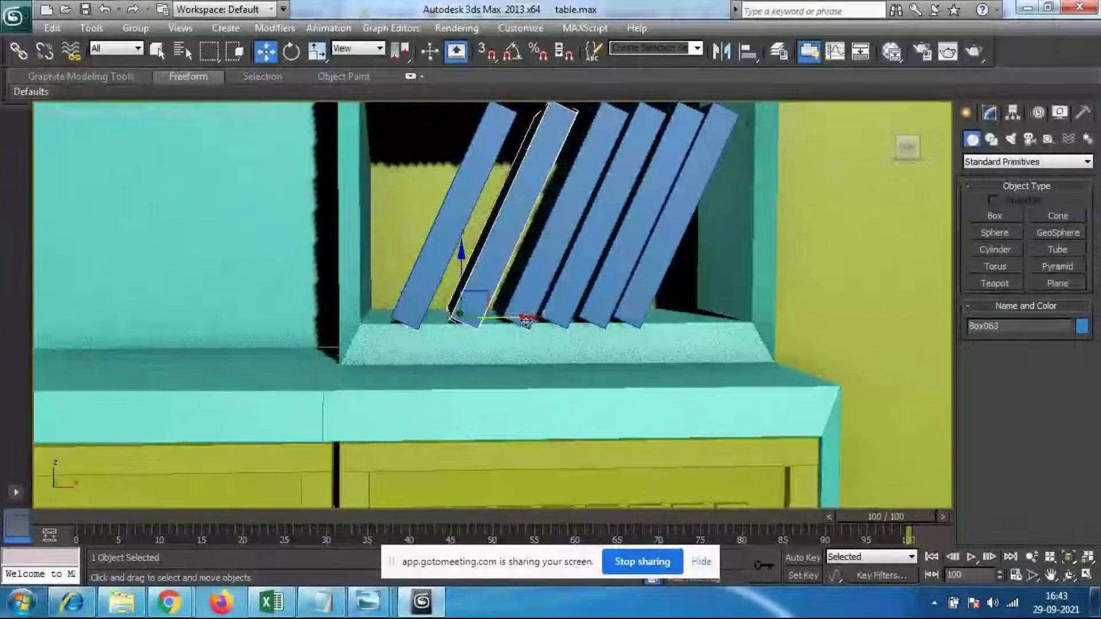
left_click(442, 269)
left_click_drag(473, 325, 506, 332)
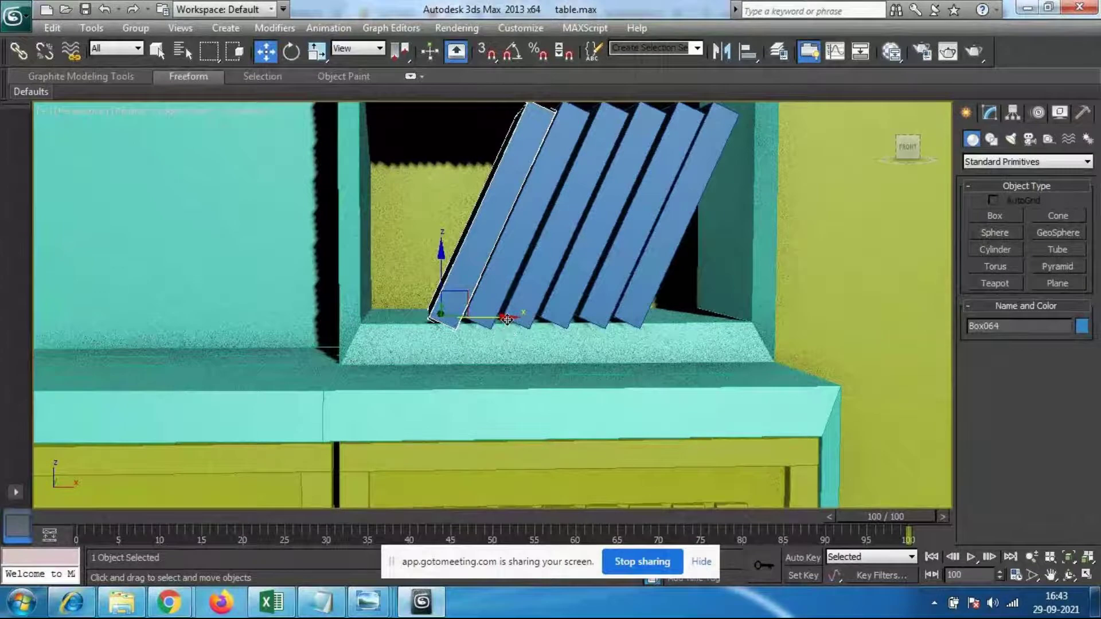
Step: Rotate the leftmost box to lean the opposite way against the compartment's left side, and scale down its height and thickness
key("e")
left_click_drag(430, 263, 403, 277)
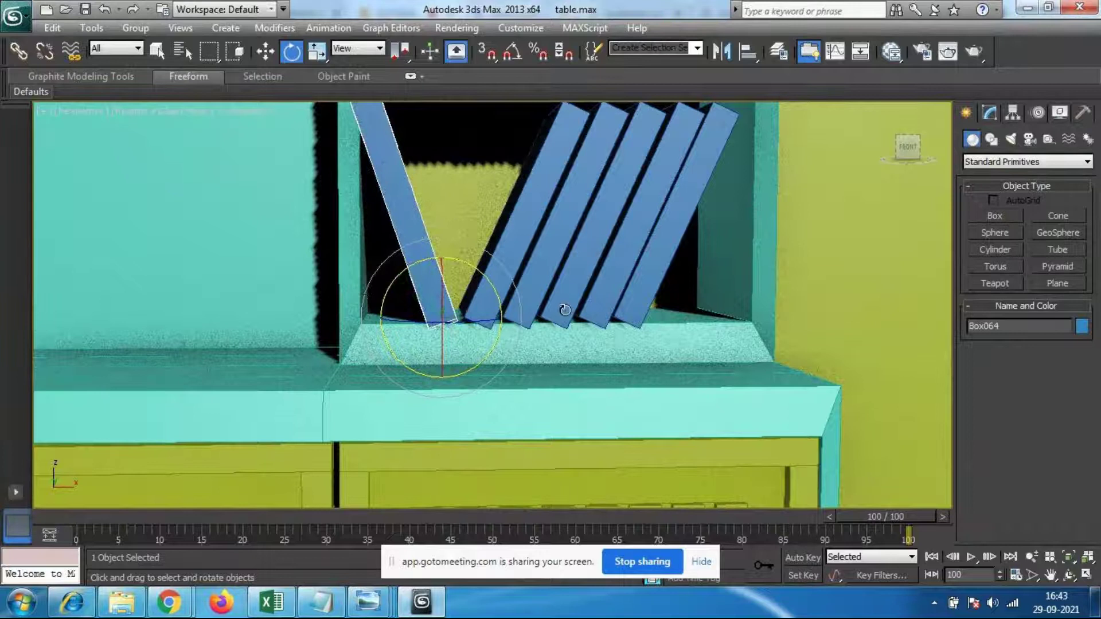
middle_click_drag(560, 290, 575, 315)
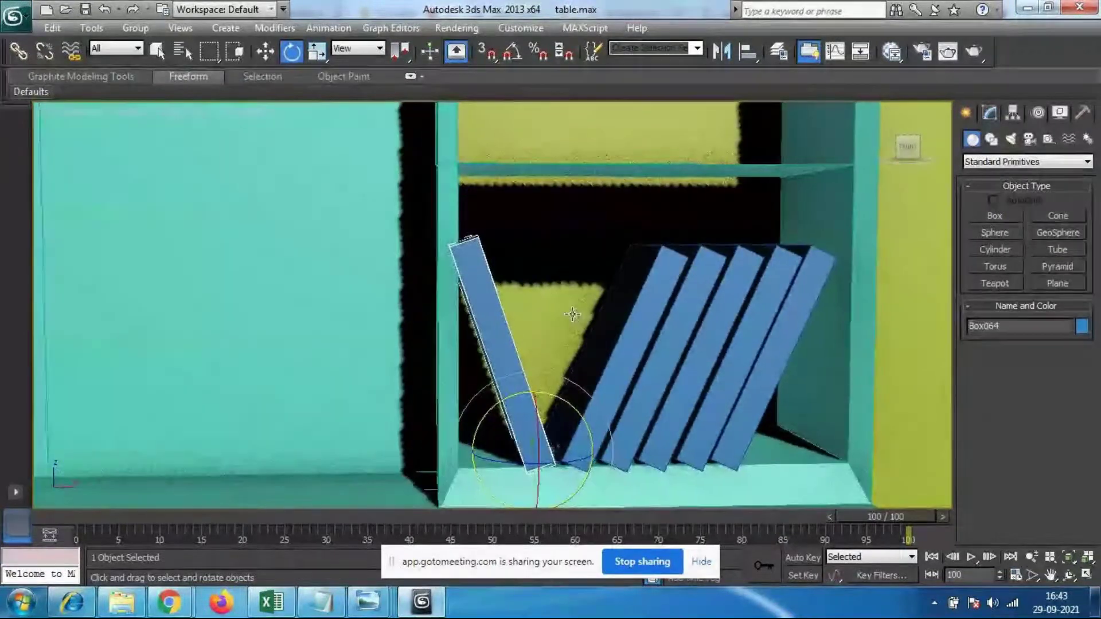
key("r")
mouse_move(533, 381)
left_mouse_down()
mouse_move(538, 398)
mouse_move(536, 380)
left_mouse_up()
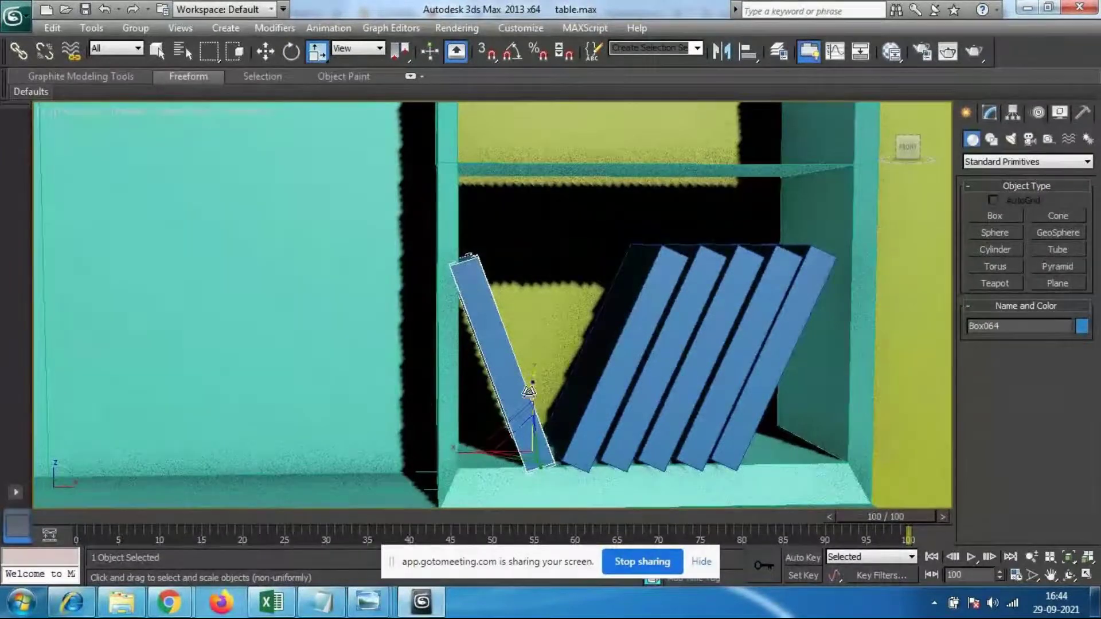
left_click_drag(453, 452, 460, 451)
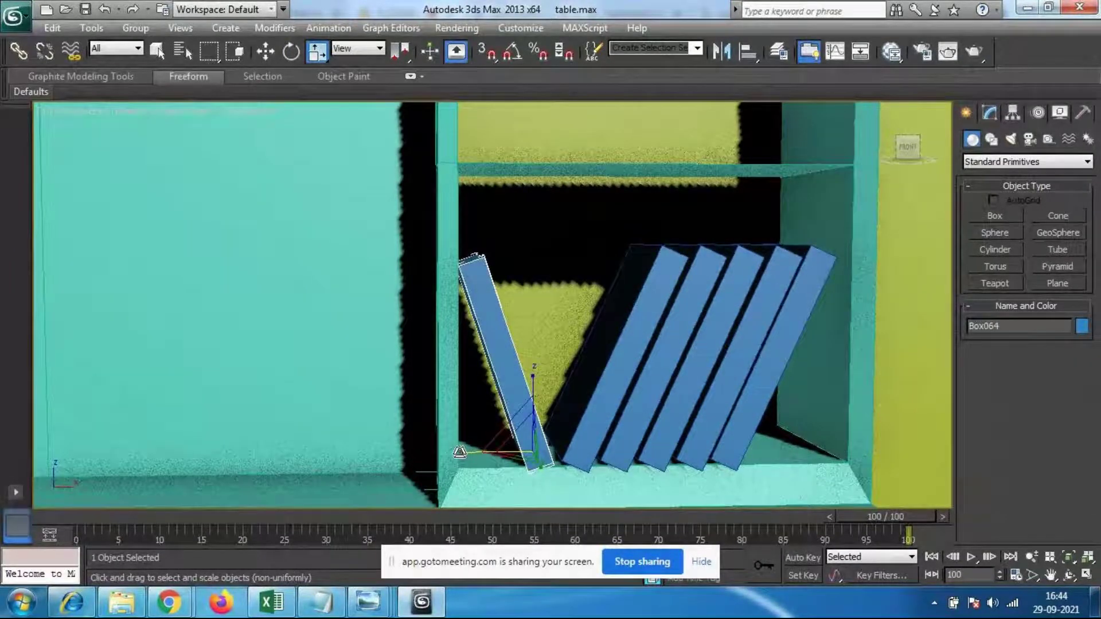
Step: Clone the oppositely leaning box along X as a single copy beside it
key("w")
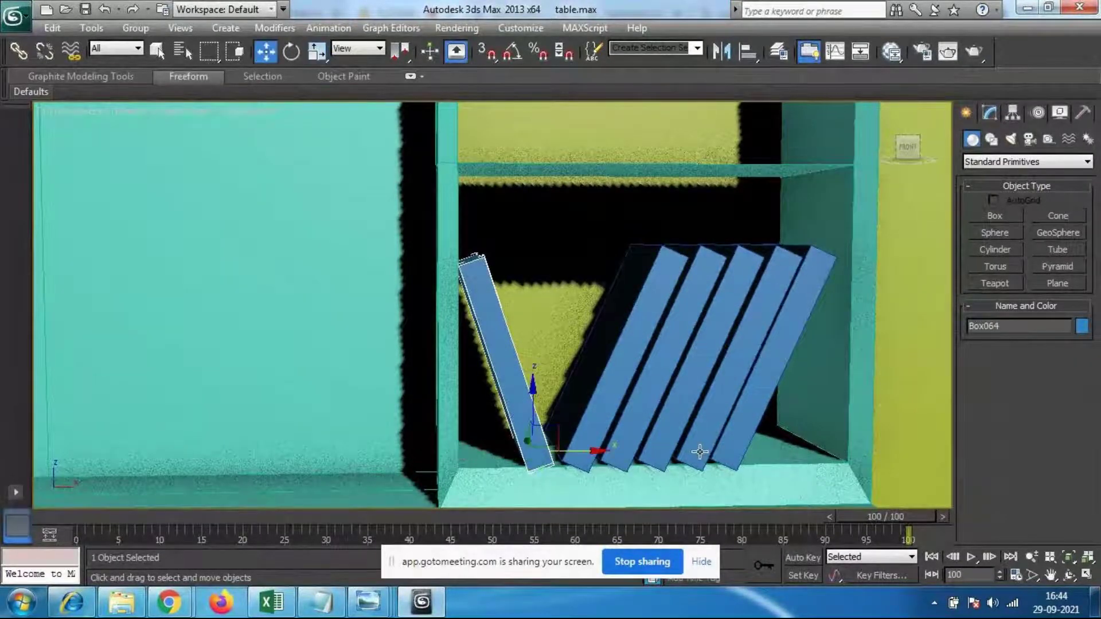
left_click_drag(592, 450, 627, 434, "shift")
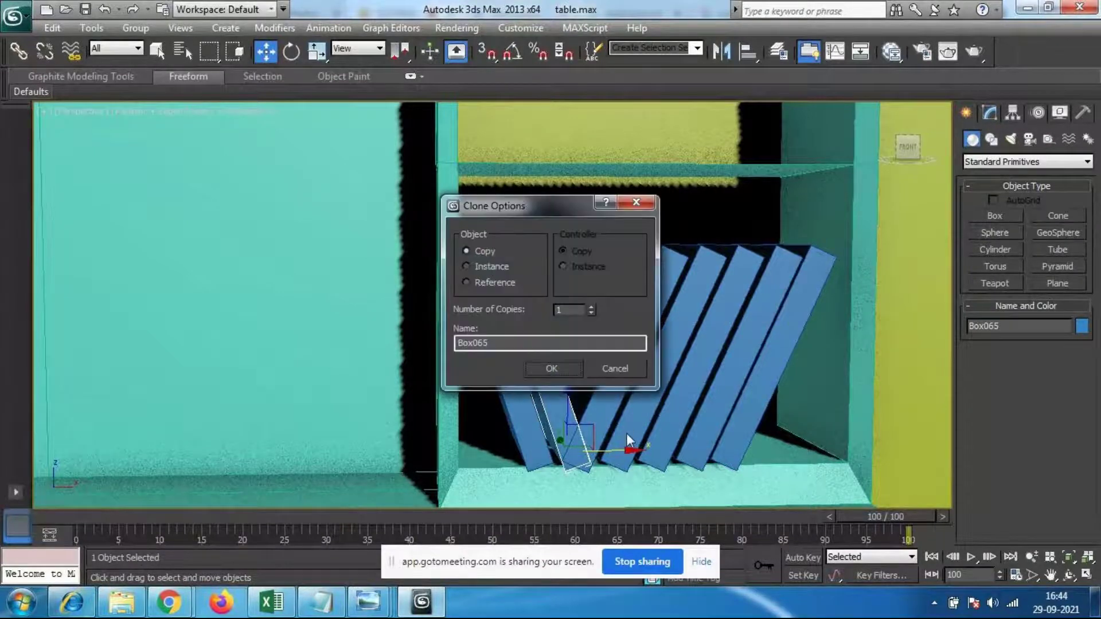
left_click(550, 367)
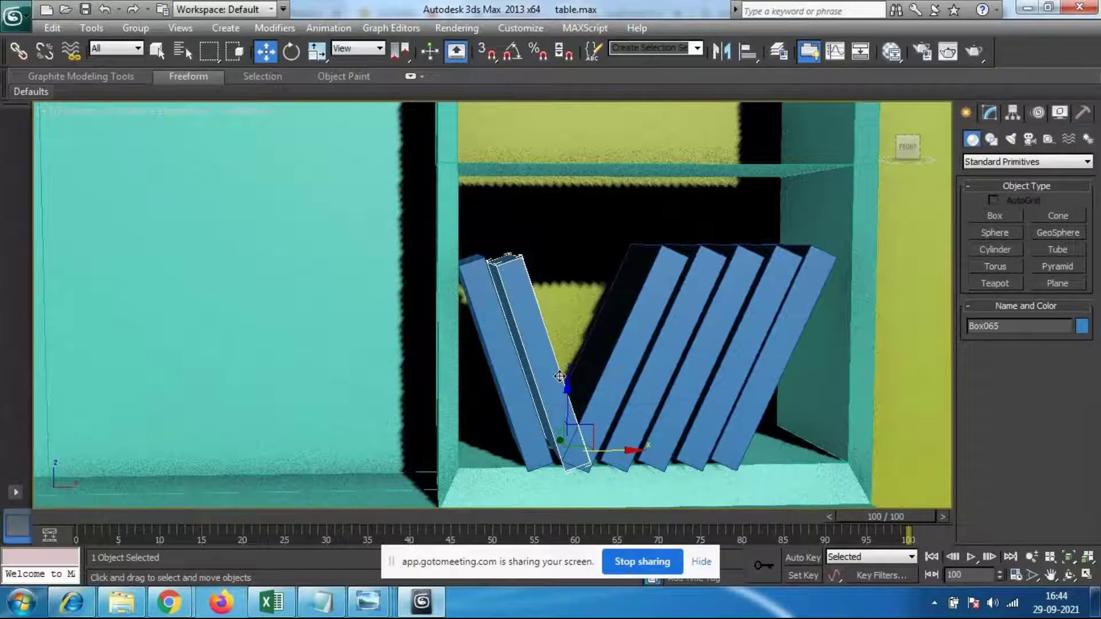
Step: Scale the new copy down in height and raise it above the shelf surface
key("r")
left_click_drag(574, 382, 568, 387)
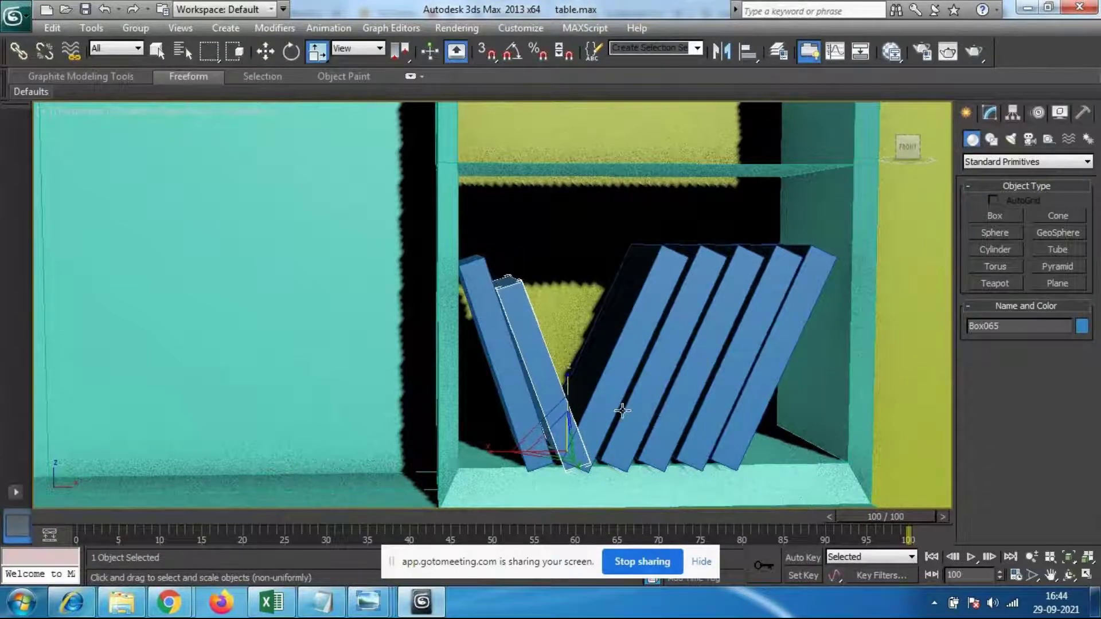
key("w")
left_click_drag(565, 386, 560, 356)
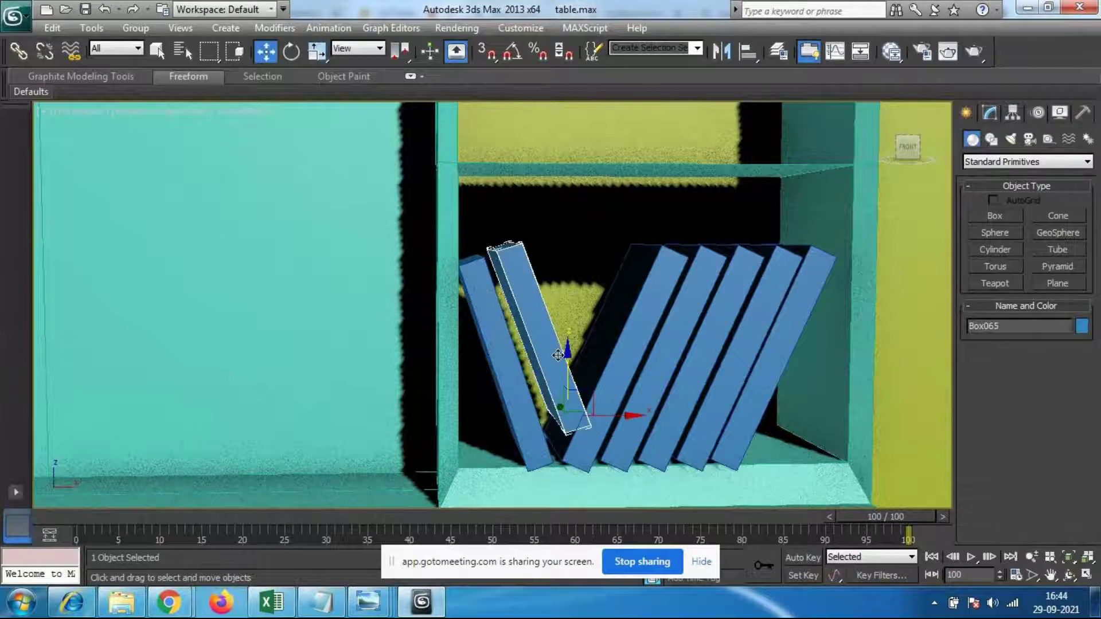
Step: Rotate the leftmost box slightly more upright and move it along X against the compartment's left side
left_click(517, 382)
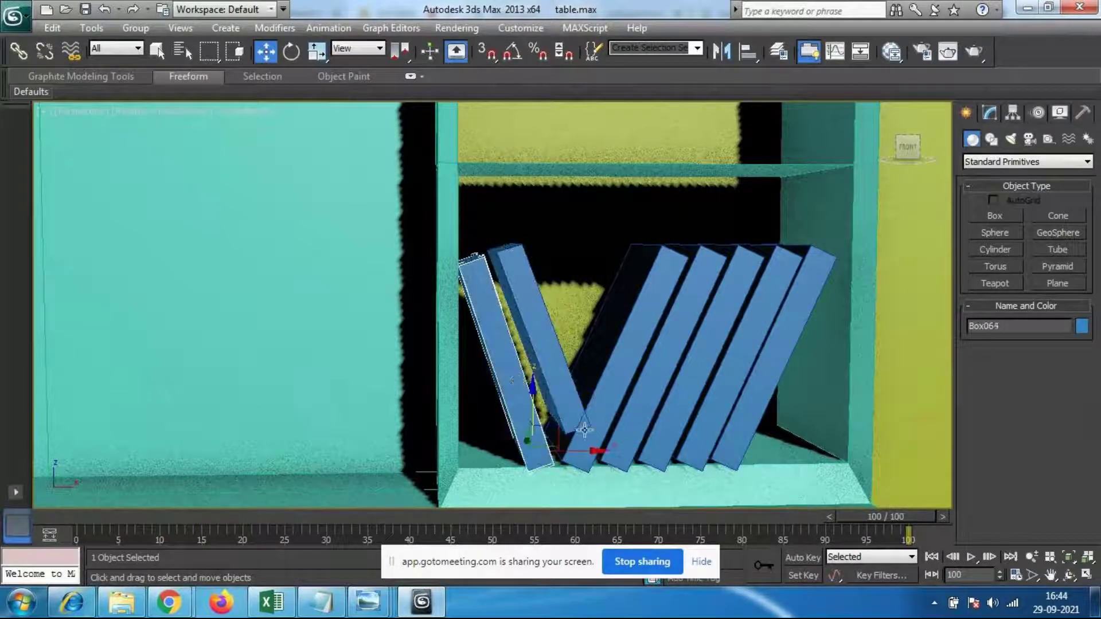
key("e")
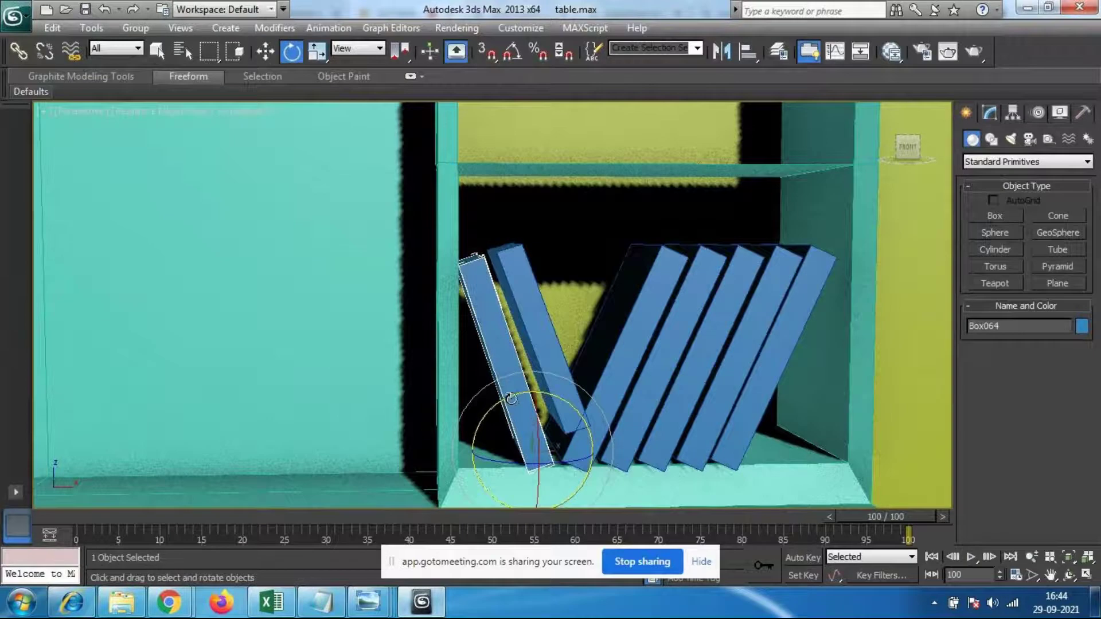
left_click_drag(511, 398, 507, 388)
key("w")
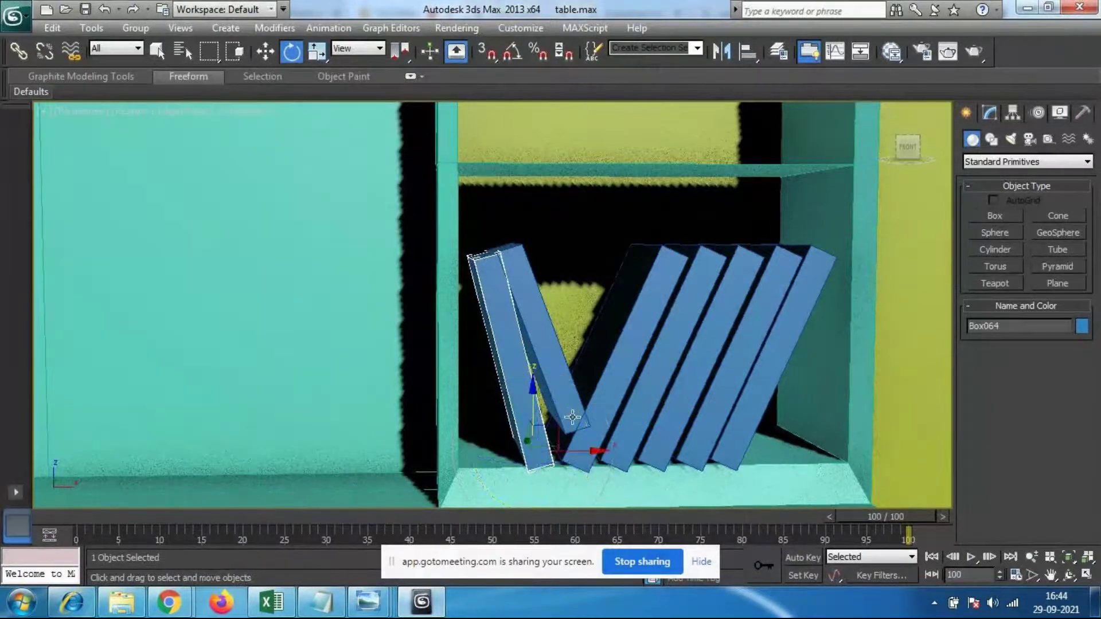
left_click_drag(596, 451, 582, 451)
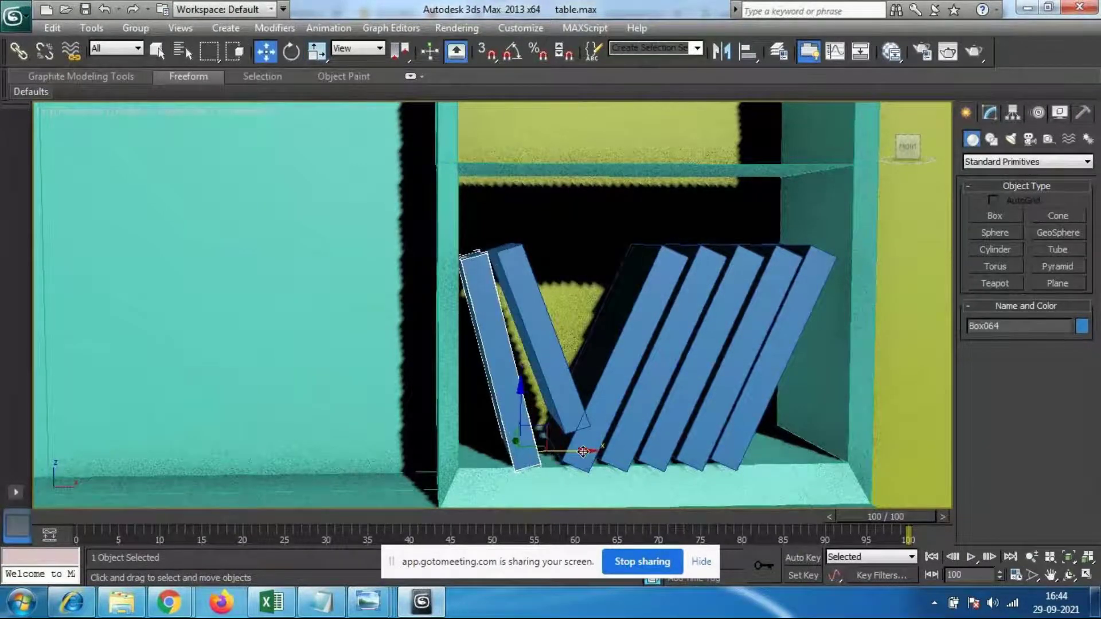
Step: Turn the shorter copy slightly more upright, move it next to the leftmost box, and lower it onto the shelf
left_click(574, 414)
left_click_drag(628, 422, 613, 422)
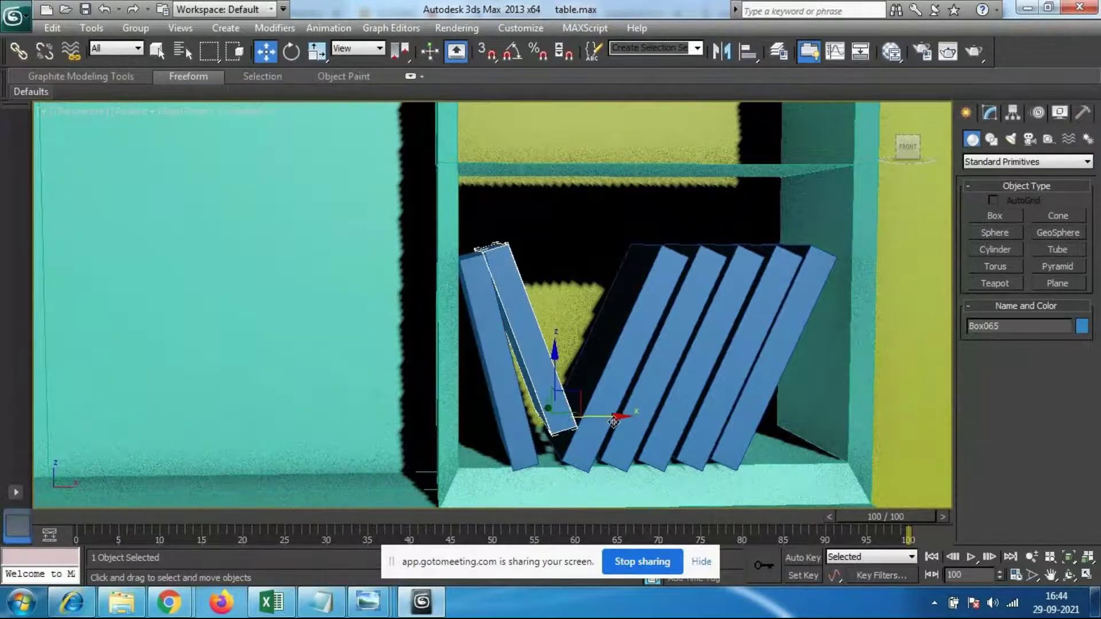
key("e")
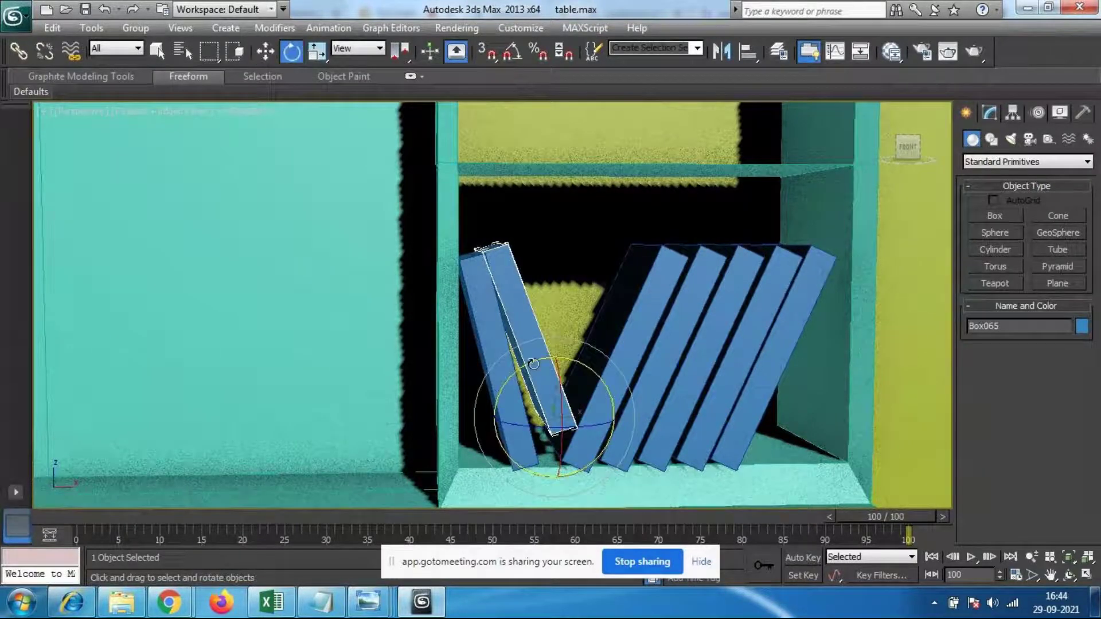
left_click_drag(533, 364, 541, 363)
key("w")
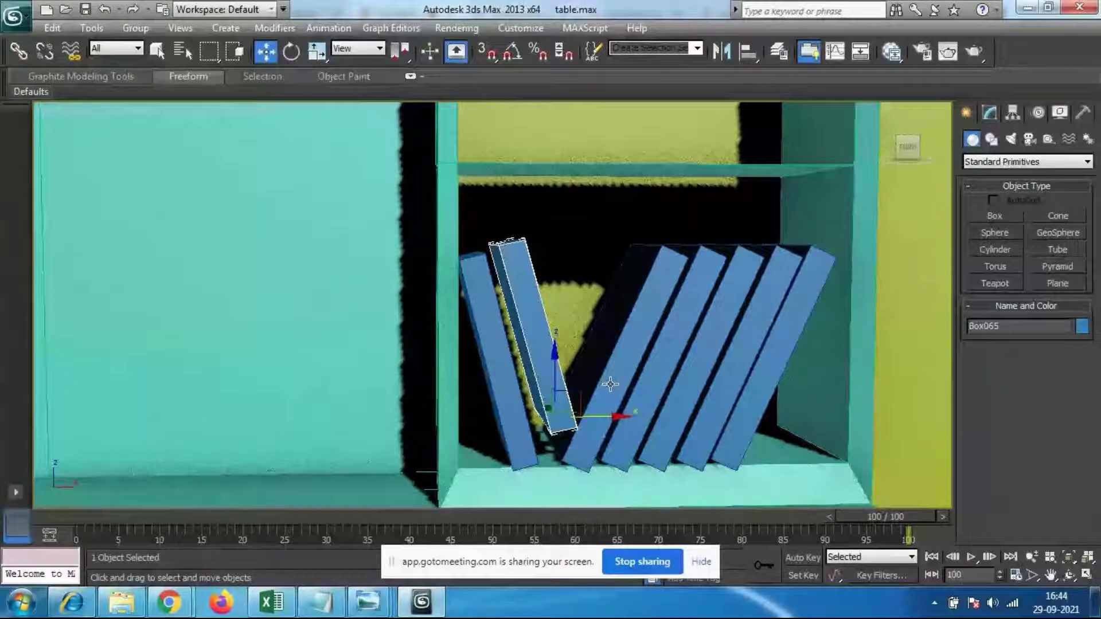
left_click_drag(618, 414, 600, 417)
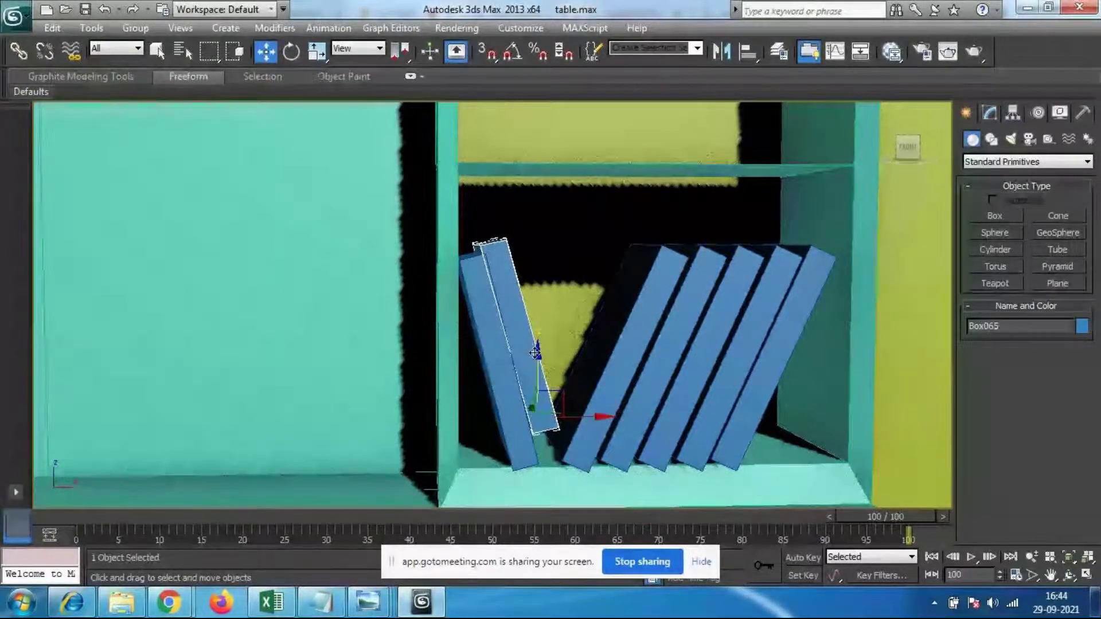
left_click_drag(535, 352, 538, 395)
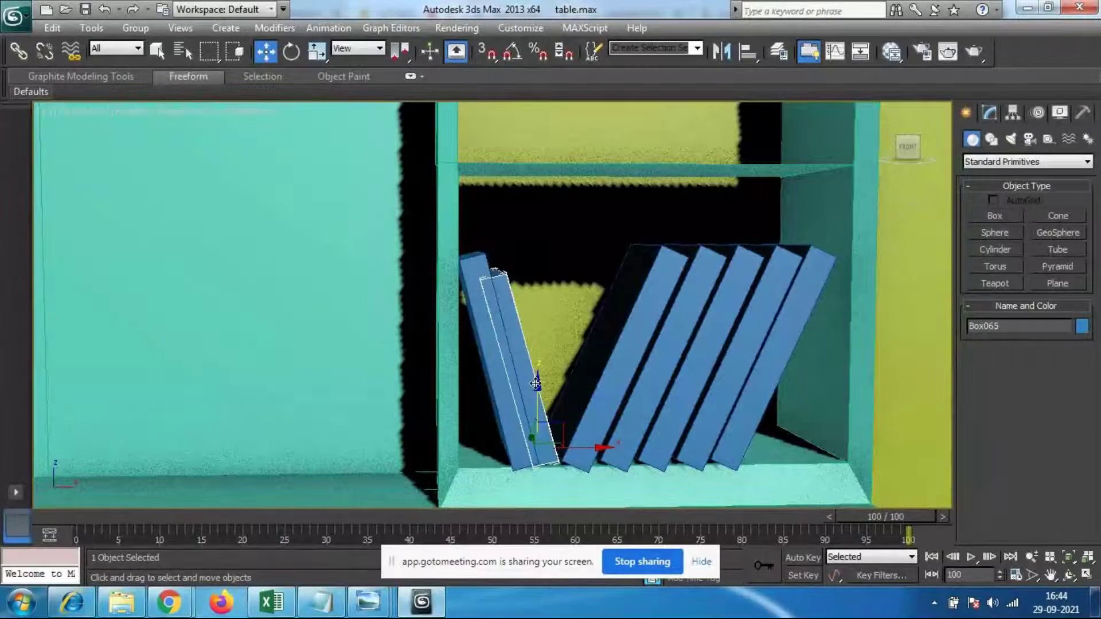
Step: Rotate the shorter box a little more upright and scale down its thickness along X
key("e")
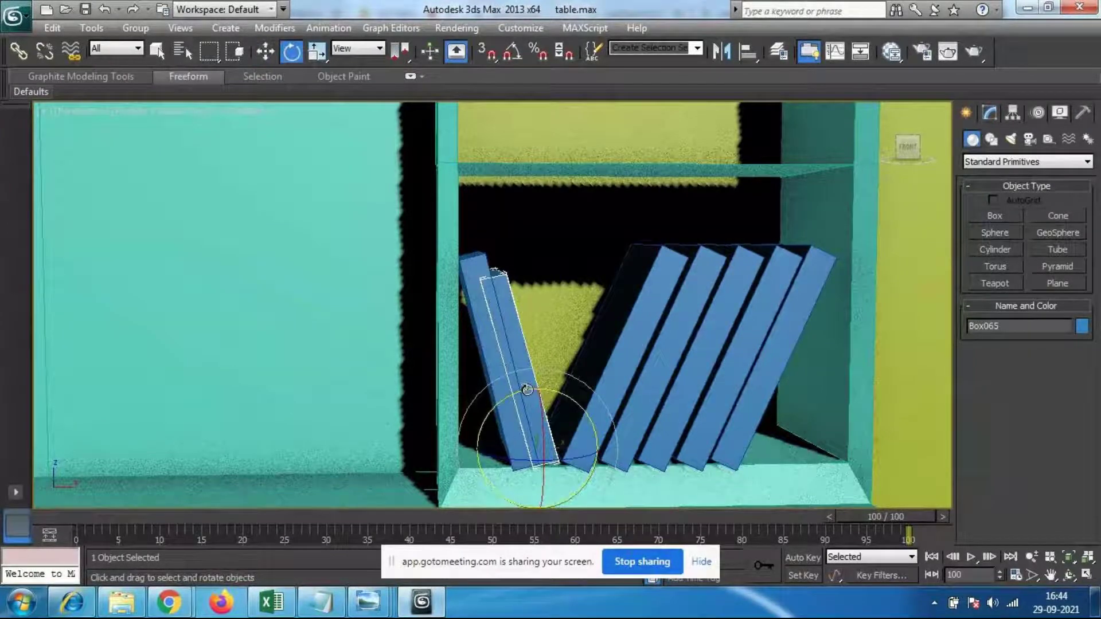
left_click_drag(504, 404, 507, 396)
key("r")
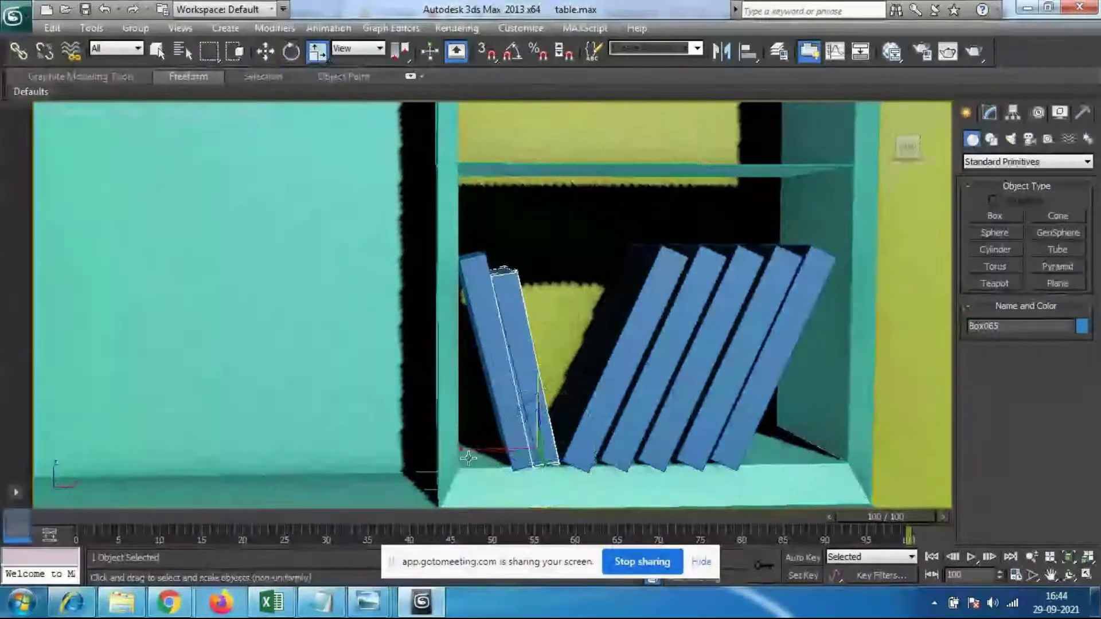
left_click_drag(462, 450, 492, 457)
Step: Shift the thinned box along X toward the row, tilt it back against the leftmost box, and deselect it
key("w")
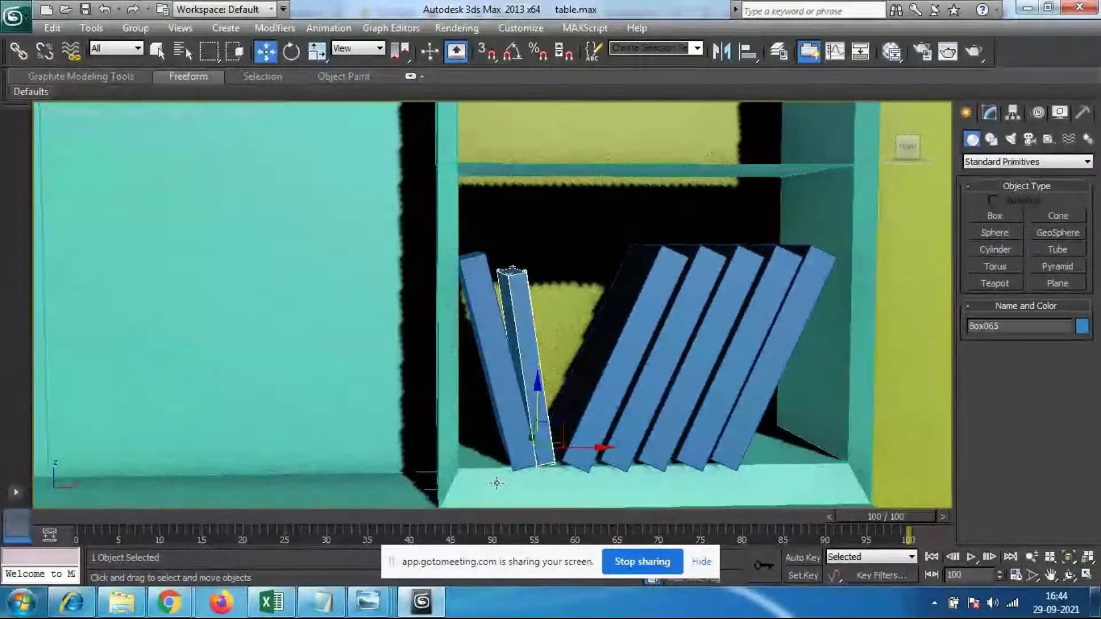
left_click_drag(603, 449, 613, 451)
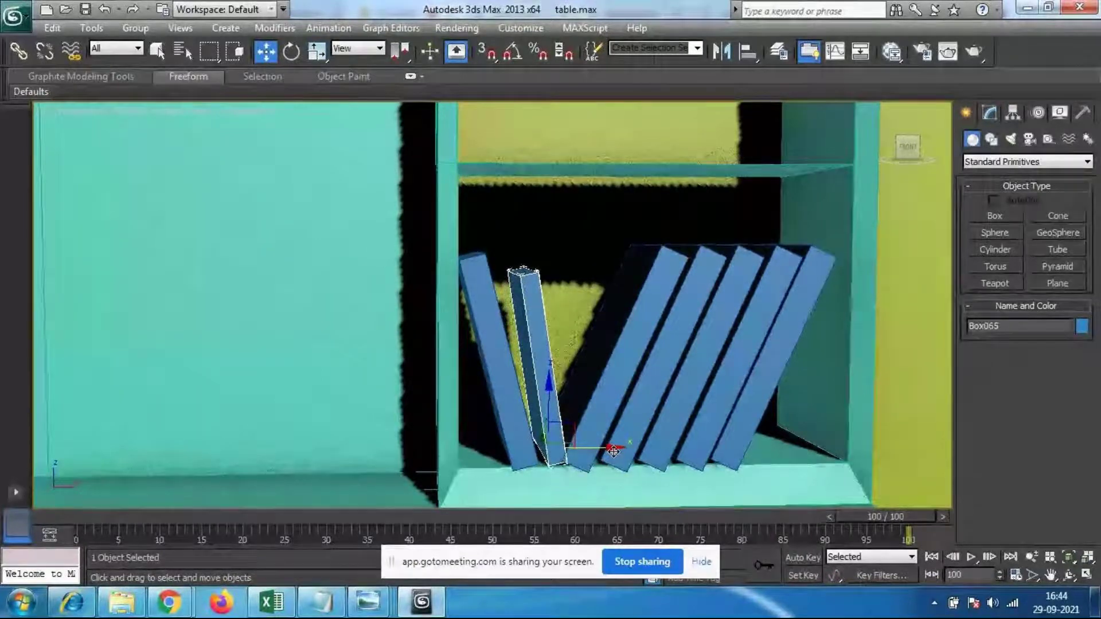
key("e")
left_click_drag(500, 408, 501, 418)
left_click(876, 360)
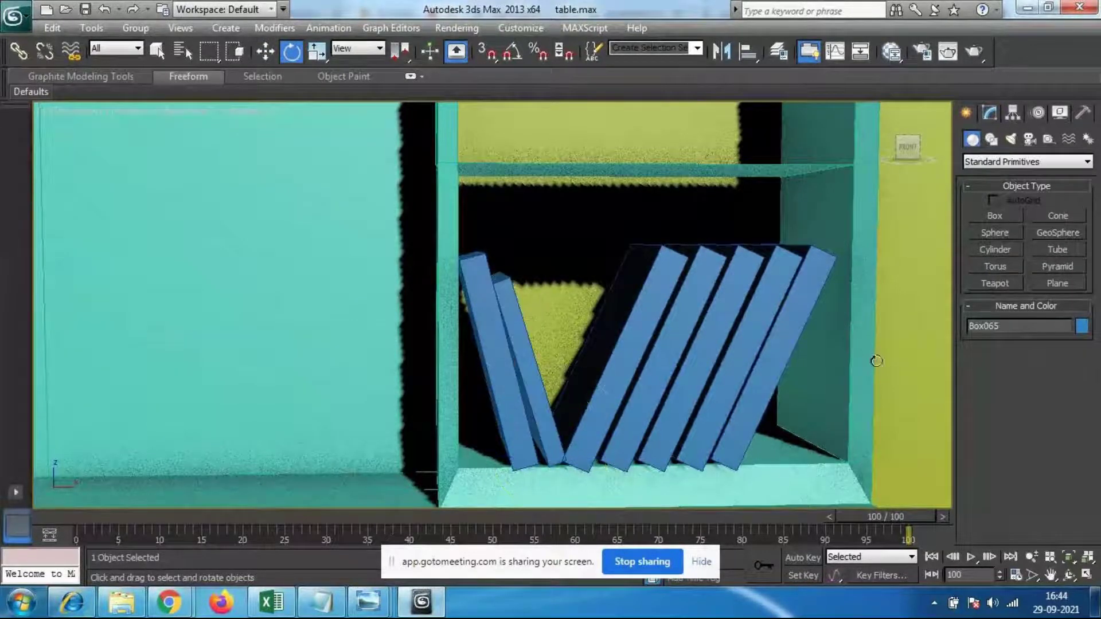
Step: Examine the spacing and shelf contact of the leaning books from several angles and distances
mouse_move(599, 390)
middle_mouse_down("alt")
mouse_move(649, 363)
mouse_move(598, 385)
middle_mouse_up("alt")
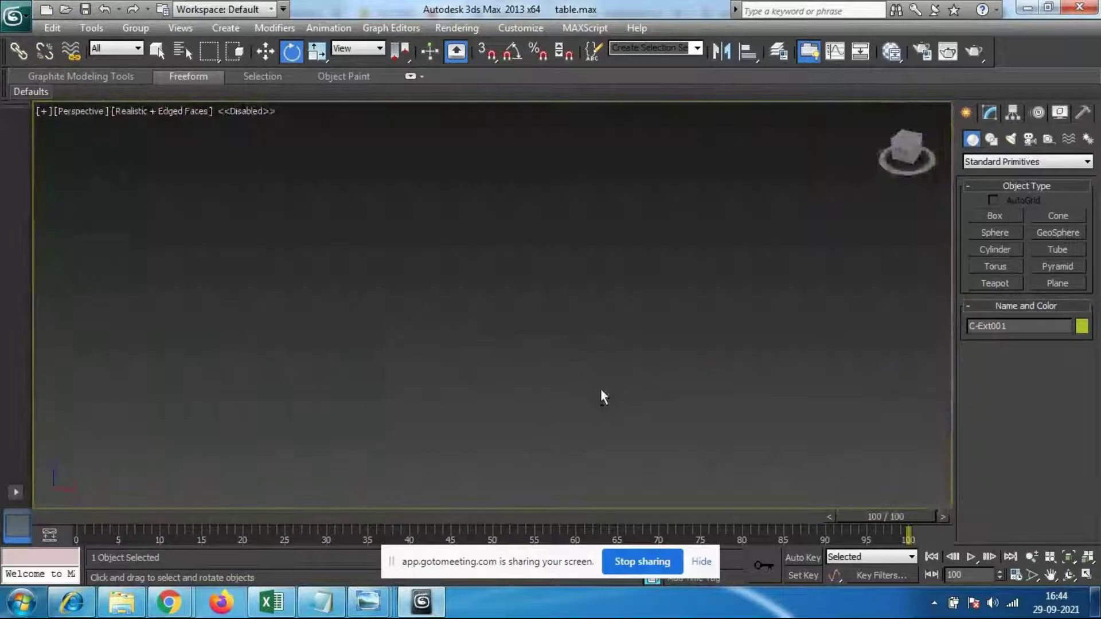
middle_click_drag(561, 509, 586, 349, "alt")
scroll(586, 343, "down", 5)
scroll(565, 300, "up", 7)
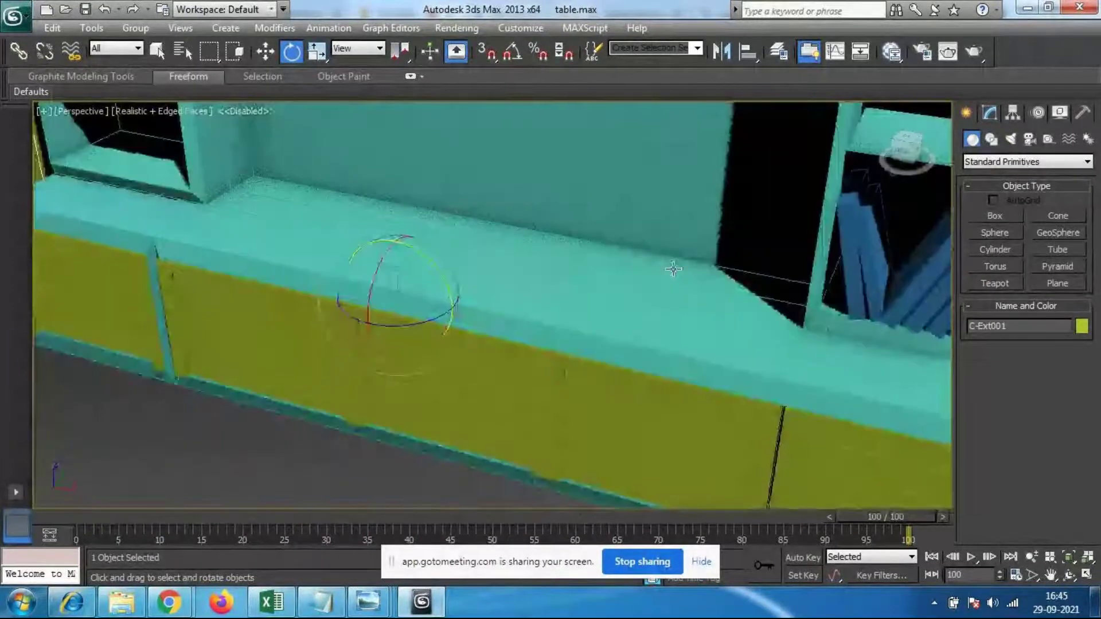
scroll(577, 325, "down", 10)
scroll(495, 336, "up", 5)
middle_click_drag(492, 342, 549, 378, "alt")
scroll(462, 307, "down", 4)
middle_click_drag(462, 310, 492, 381, "alt")
scroll(357, 371, "up", 4)
middle_click_drag(298, 371, 482, 285)
scroll(407, 338, "up", 3)
scroll(408, 339, "down", 3)
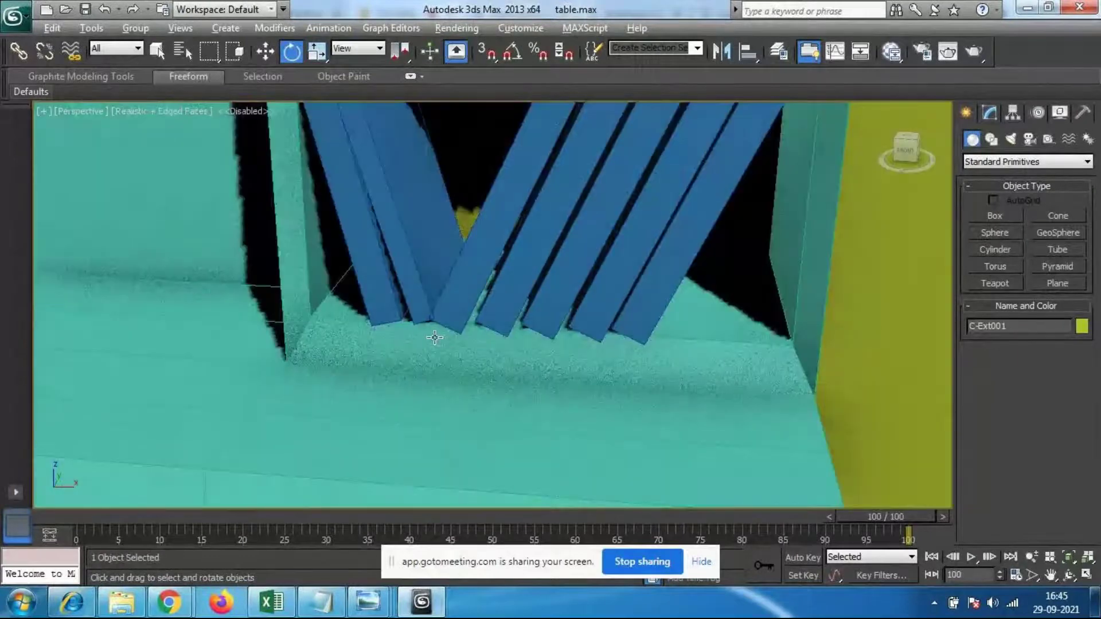
scroll(439, 339, "up", 2)
middle_click_drag(378, 281, 460, 265)
Step: Move the first right-leaning box slightly along X toward its neighbour, and push it back along Y into the compartment
left_click(452, 272)
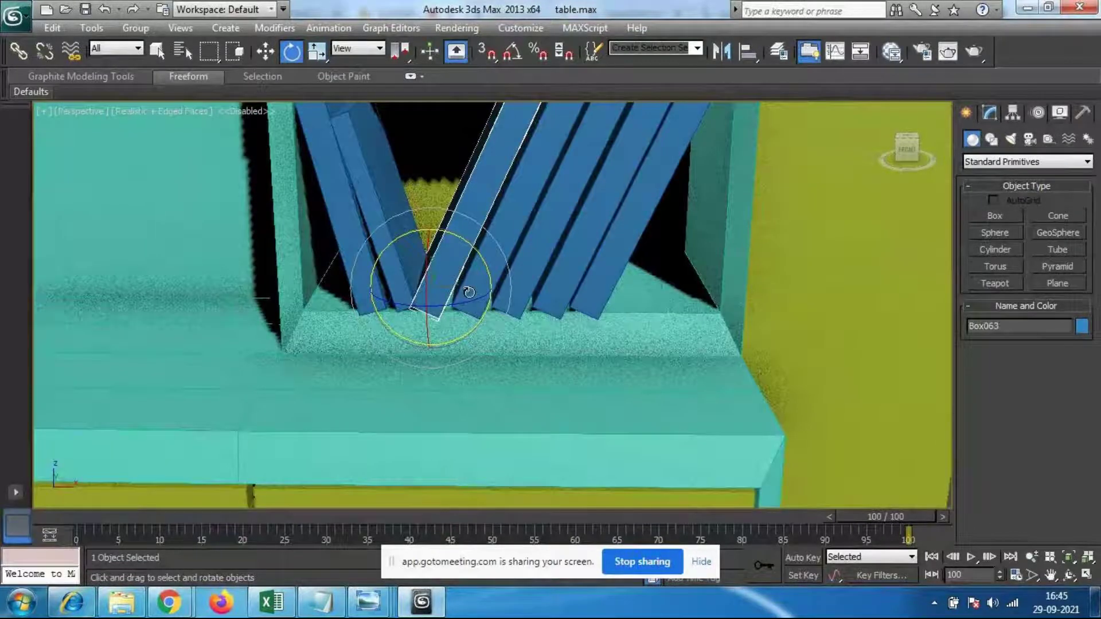
key("w")
left_click_drag(492, 290, 499, 289)
scroll(481, 346, "down", 2)
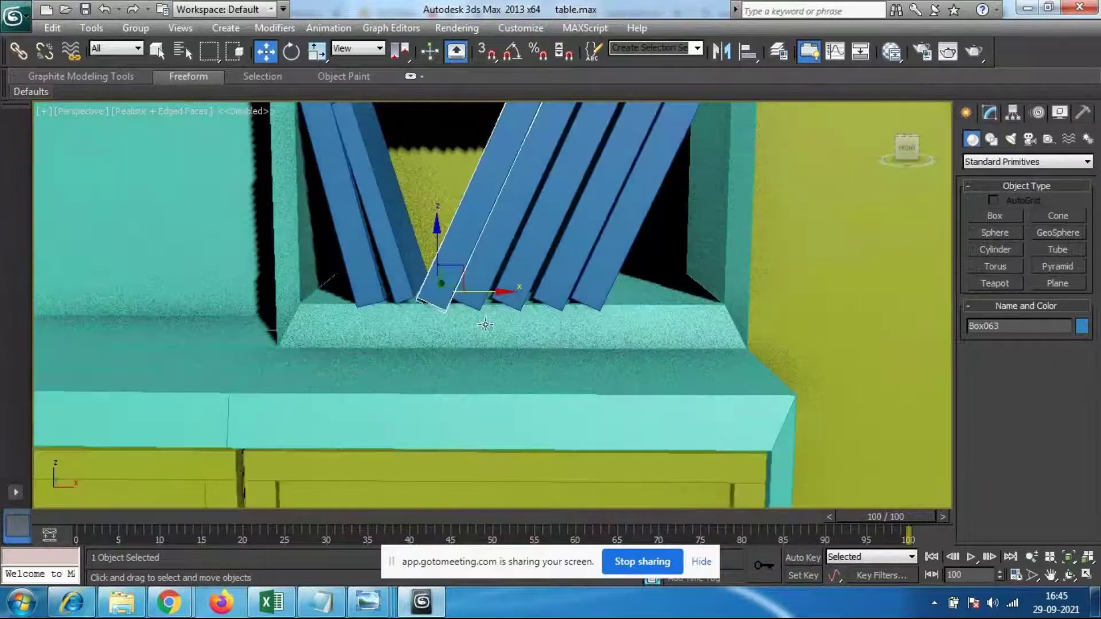
middle_click_drag(541, 238, 447, 352, "alt")
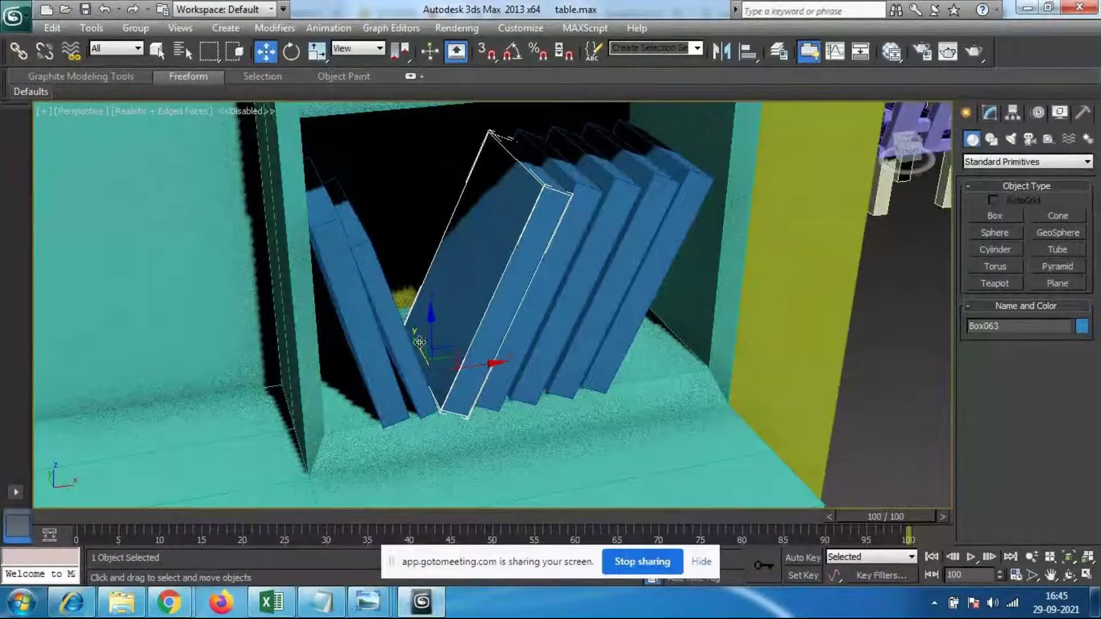
left_click_drag(423, 344, 417, 334)
middle_click_drag(580, 418, 556, 413, "alt")
Step: Move the rightmost box along X away from the row, rotate it slightly more upright, and shift it against the compartment's right side
left_click(626, 364)
middle_click_drag(627, 363, 632, 349, "alt")
scroll(632, 350, "down", 5)
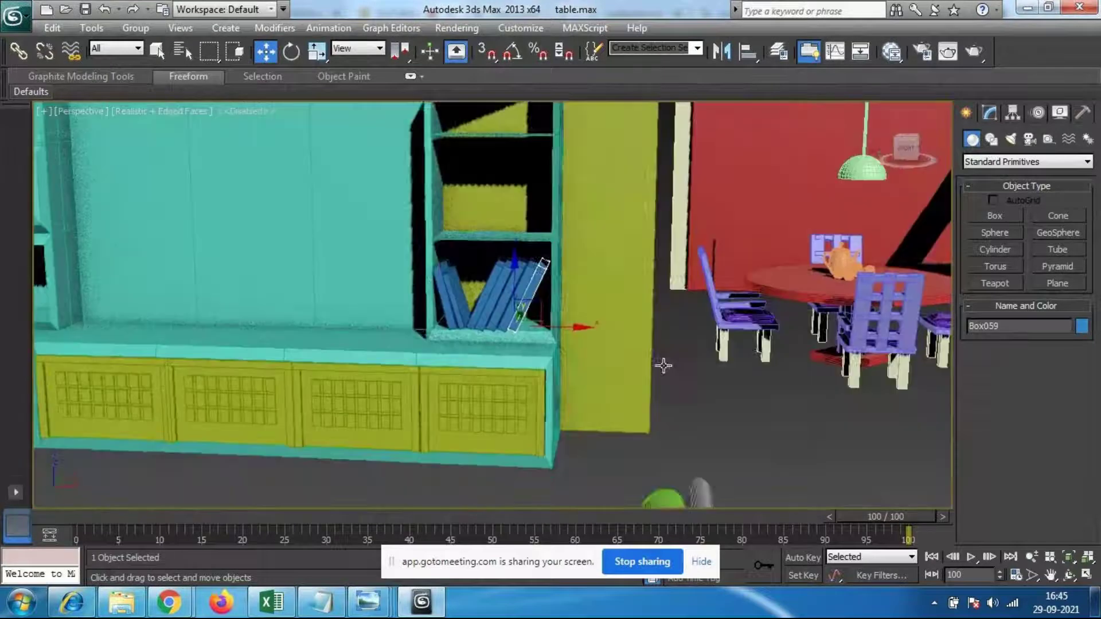
scroll(582, 333, "up", 5)
scroll(591, 304, "down", 5)
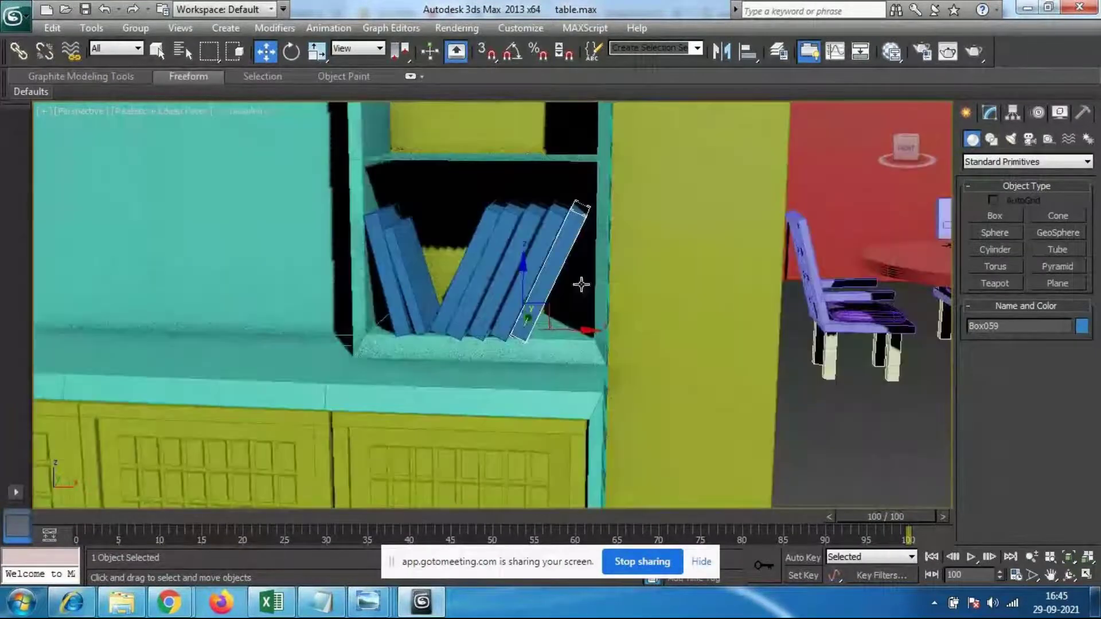
left_click_drag(592, 338, 597, 337)
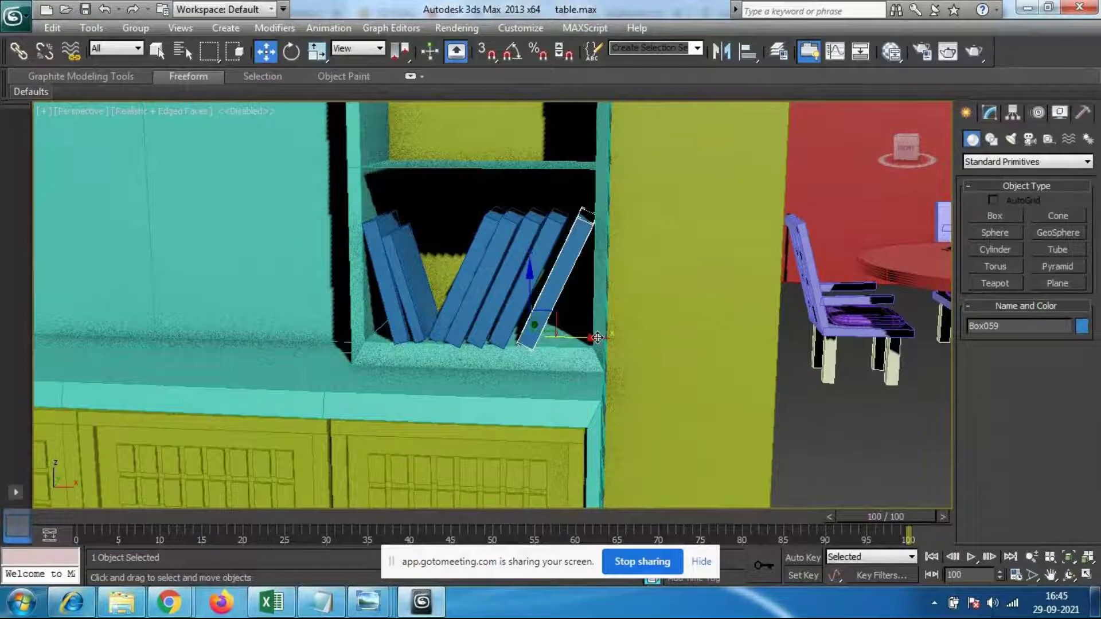
key("e")
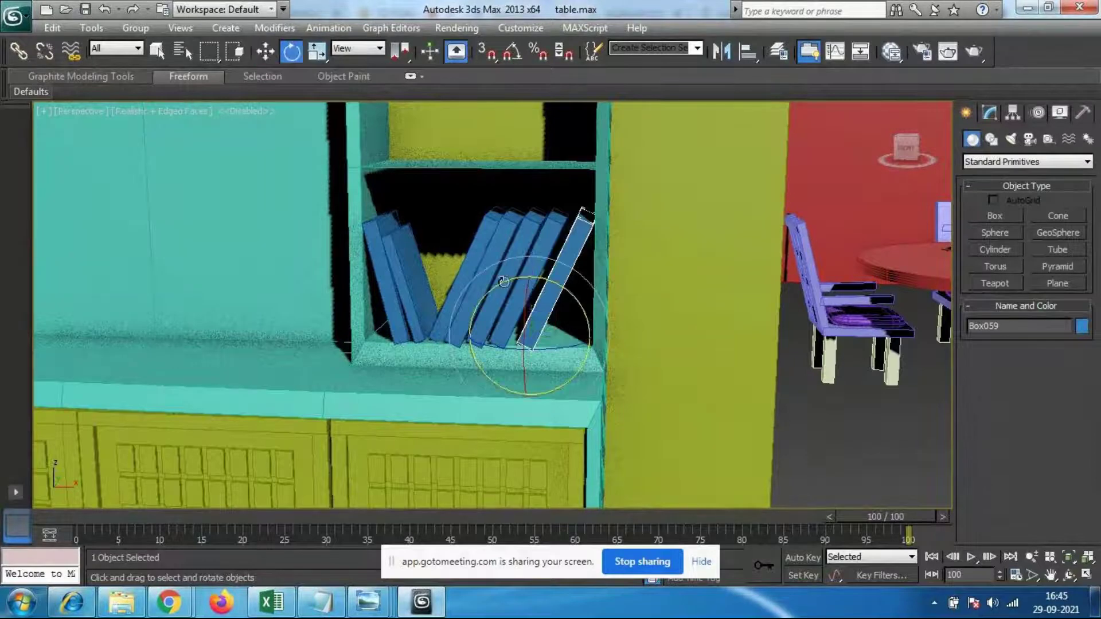
left_click_drag(504, 282, 520, 305)
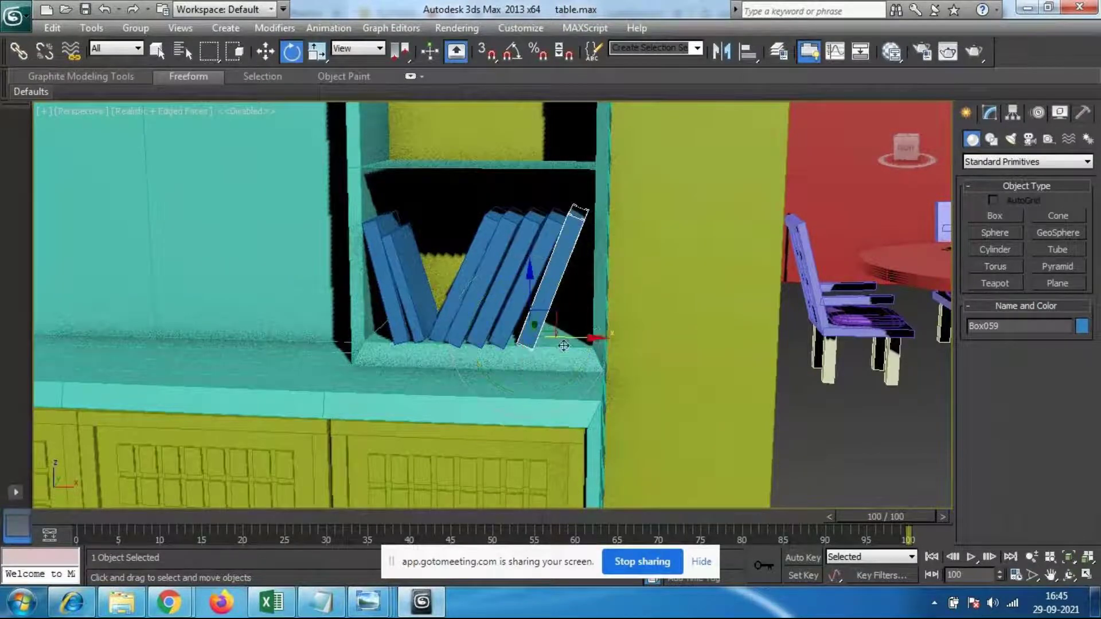
key("w")
left_click_drag(597, 337, 602, 318)
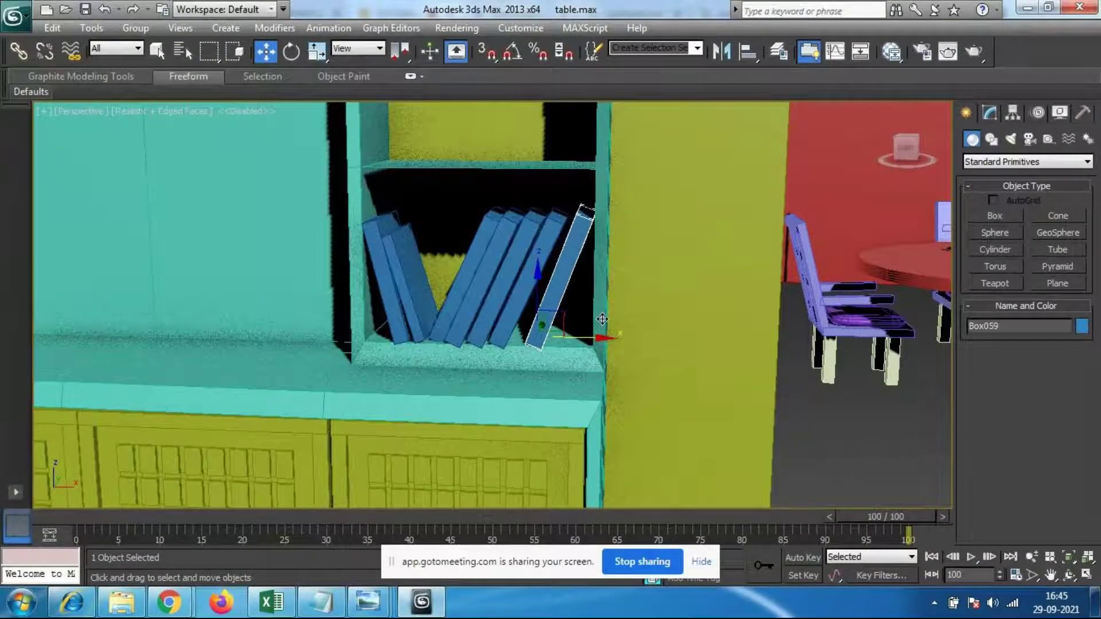
Step: Move the three middle right-leaning boxes one by one along X to close the gaps toward the rightmost box
left_click(527, 322)
left_click_drag(566, 338, 572, 337)
scroll(533, 309, "down", 2)
scroll(531, 312, "up", 6)
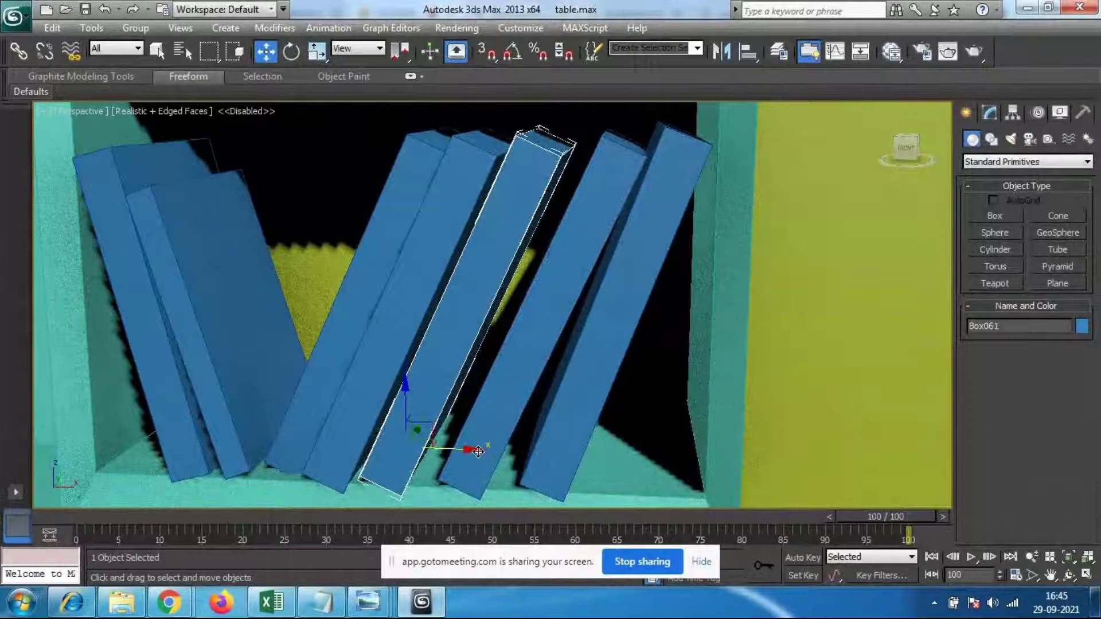
left_click_drag(479, 450, 488, 451, "shift")
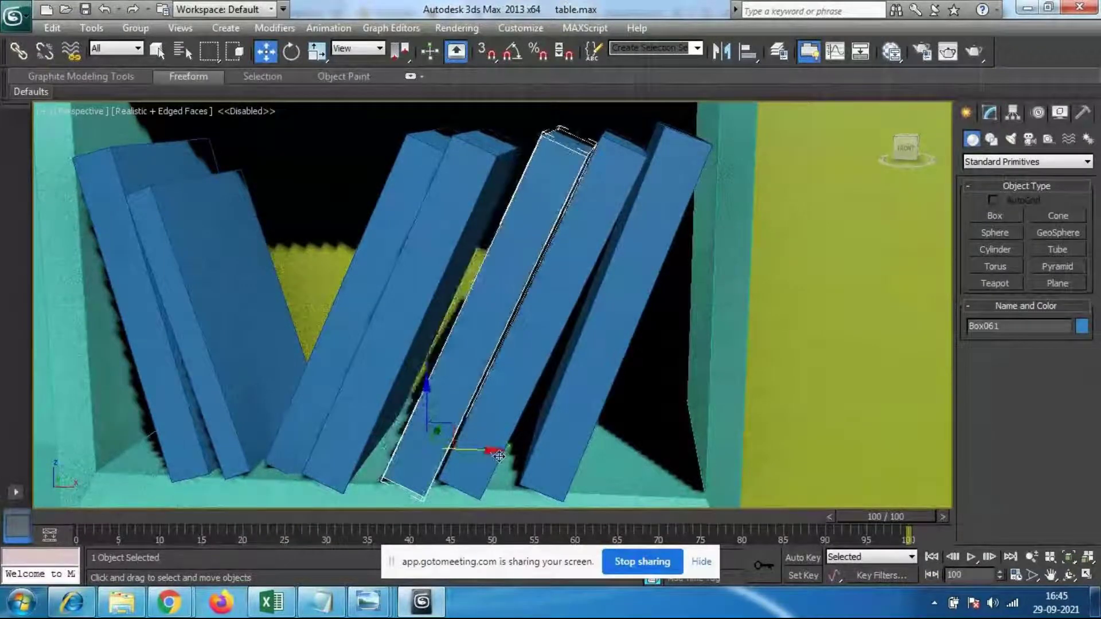
left_click_drag(413, 400, 401, 350)
left_click_drag(418, 450, 440, 449, "shift")
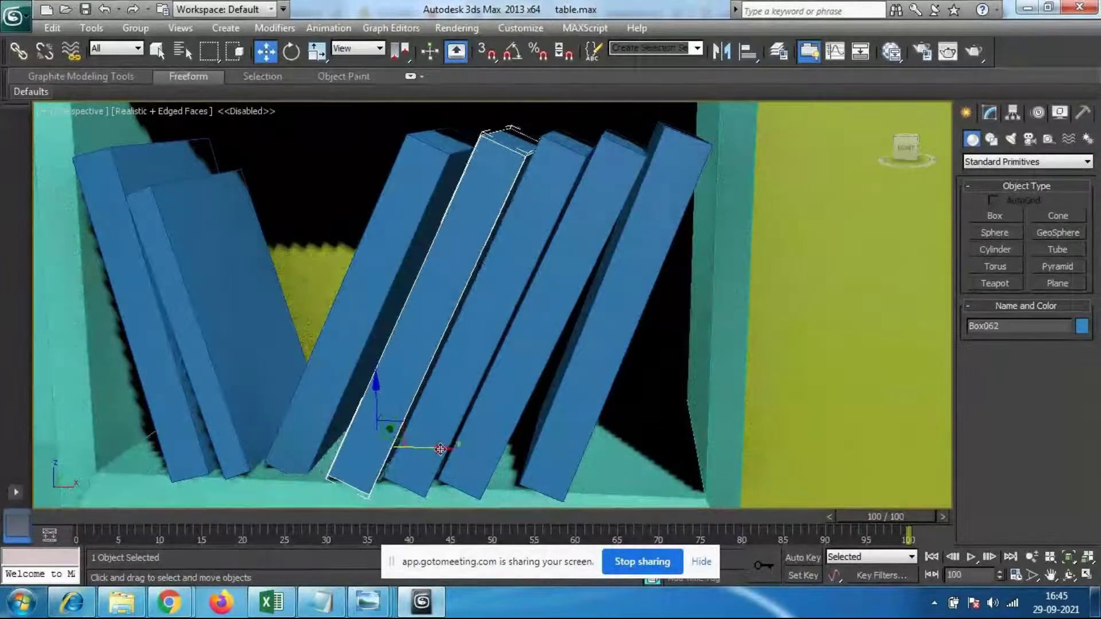
Step: Scale down the height of the second right-leaning box slightly along Z
key("r")
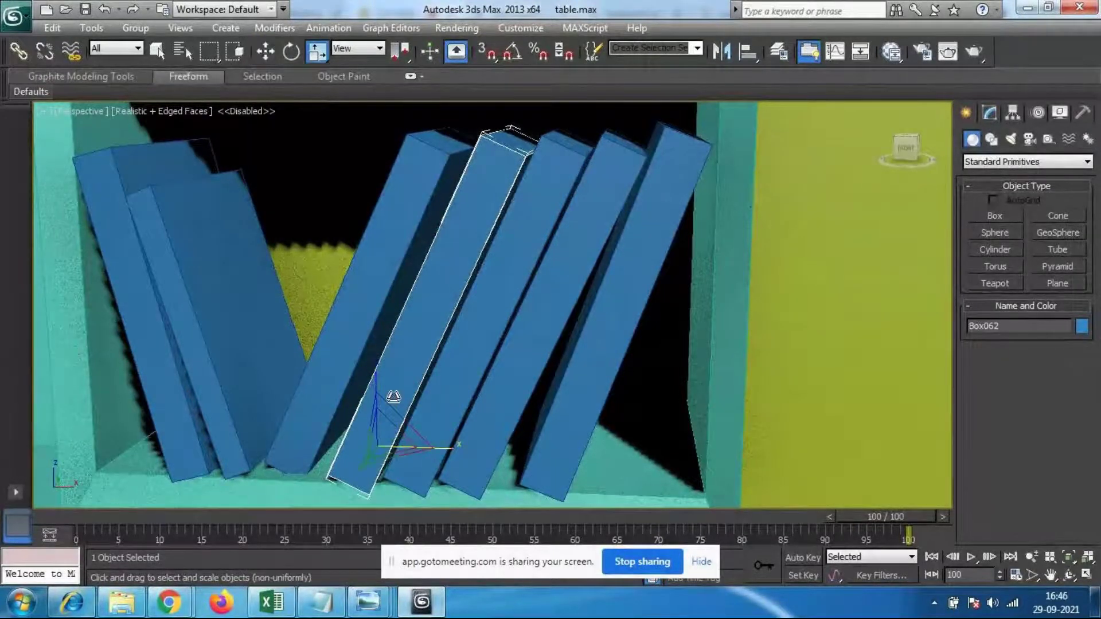
left_click_drag(380, 370, 380, 372)
key("w")
left_click_drag(425, 452, 373, 374, "shift")
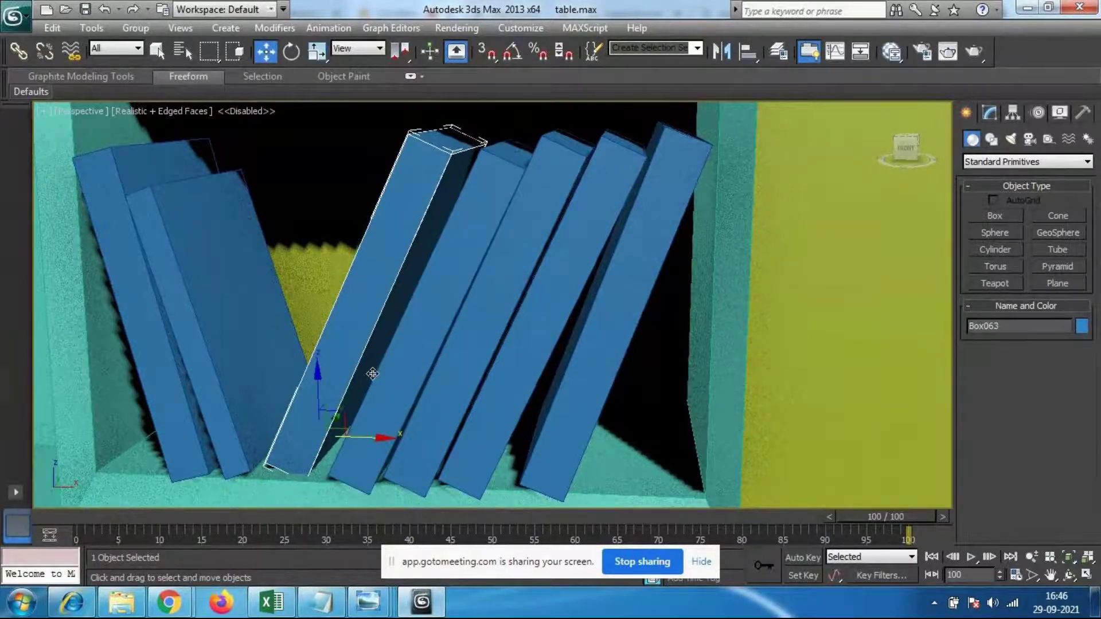
Step: Move the first right-leaning box along X against the shortened box and rotate it slightly to lean on it
left_click_drag(387, 438, 409, 440)
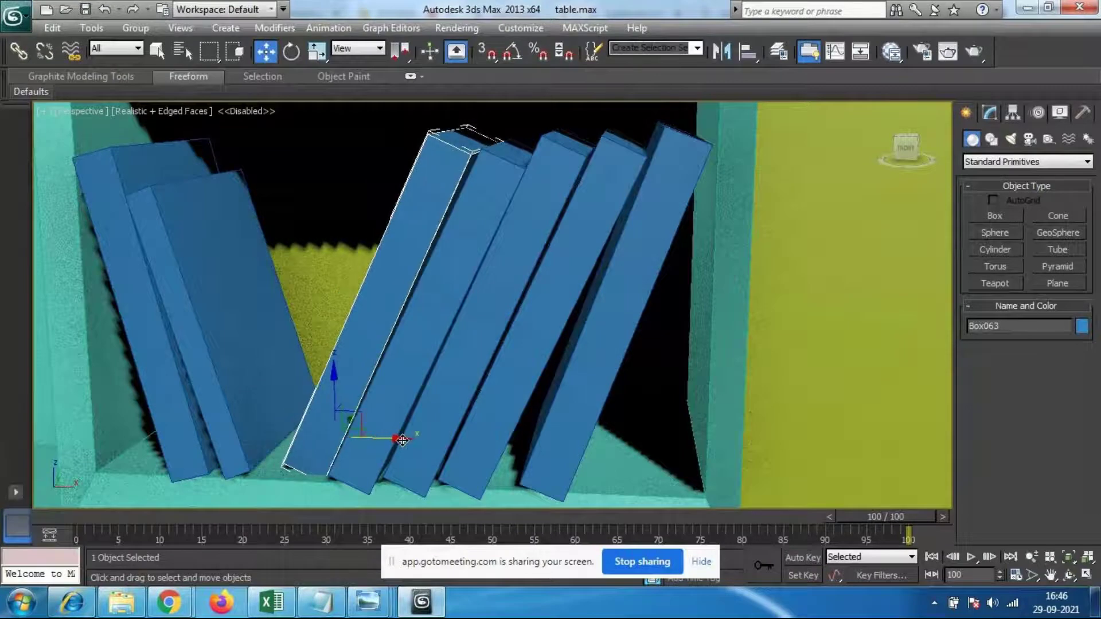
middle_click_drag(382, 447, 492, 489, "alt")
middle_click_drag(581, 405, 497, 376, "alt")
scroll(496, 379, "up", 5)
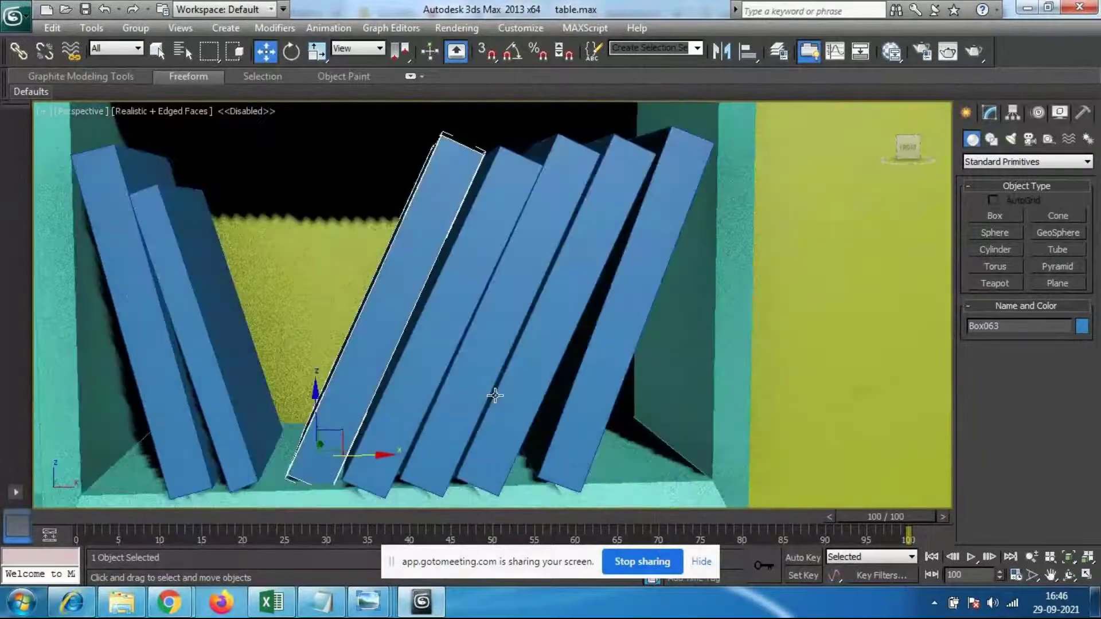
key("e")
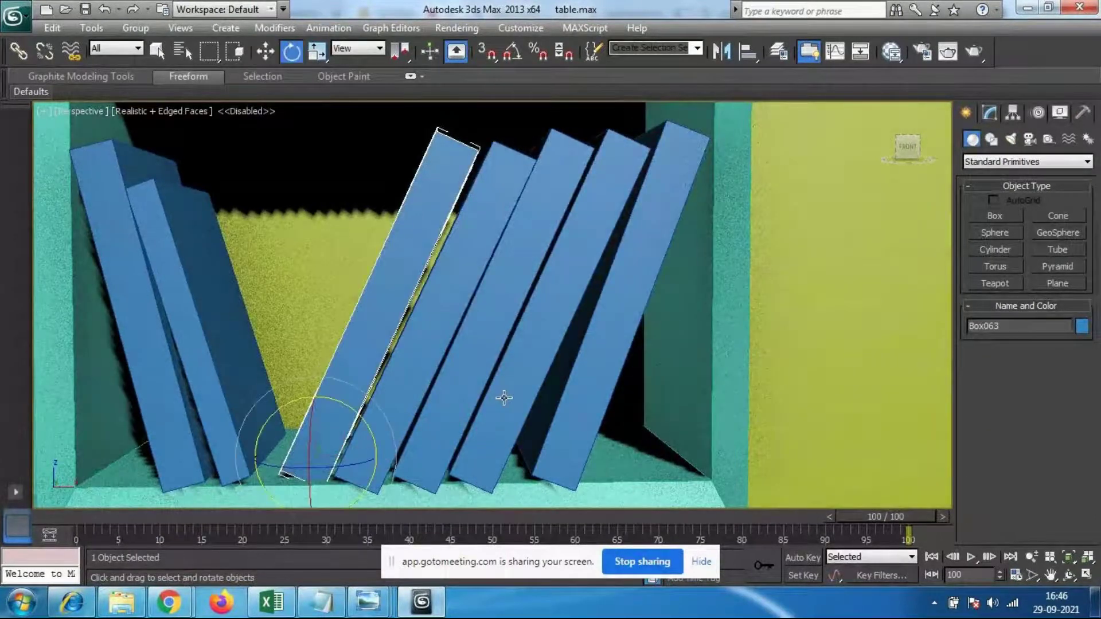
left_click_drag(347, 404, 350, 405)
middle_click_drag(621, 424, 549, 377)
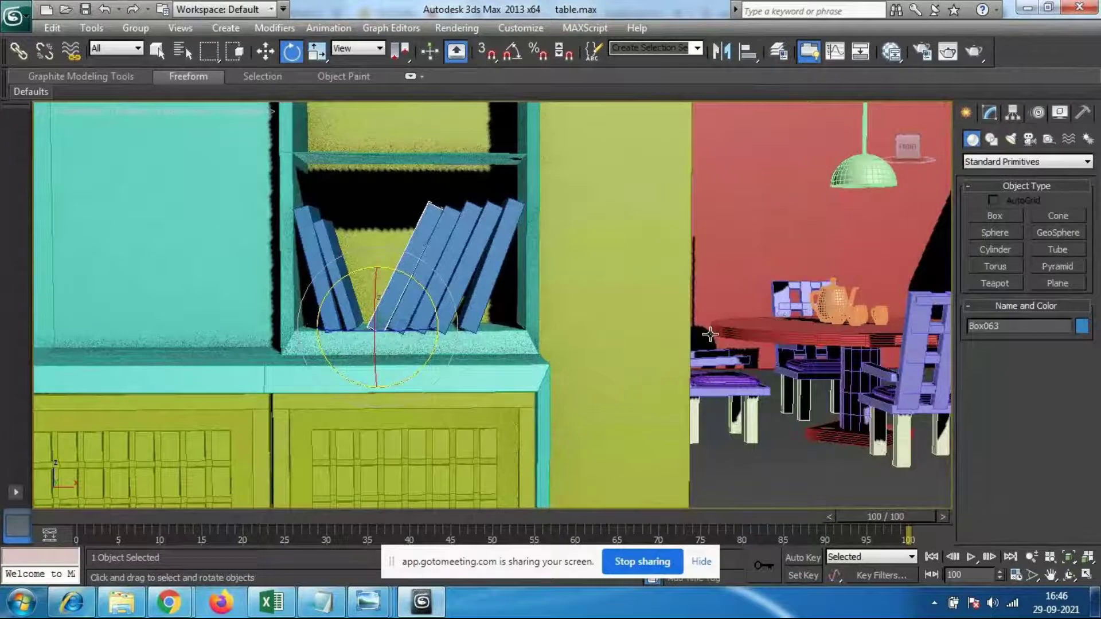
Step: Examine the finished book arrangement and the wall cabinet's other shelves
scroll(514, 426, "up", 6)
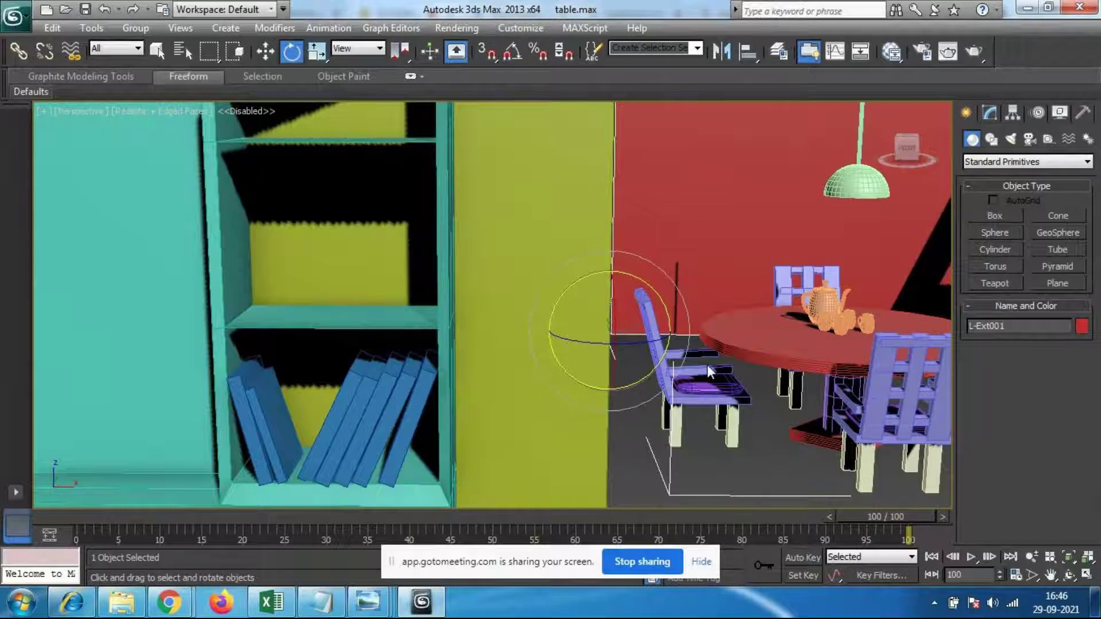
middle_click_drag(522, 232, 635, 317)
scroll(550, 313, "down", 3)
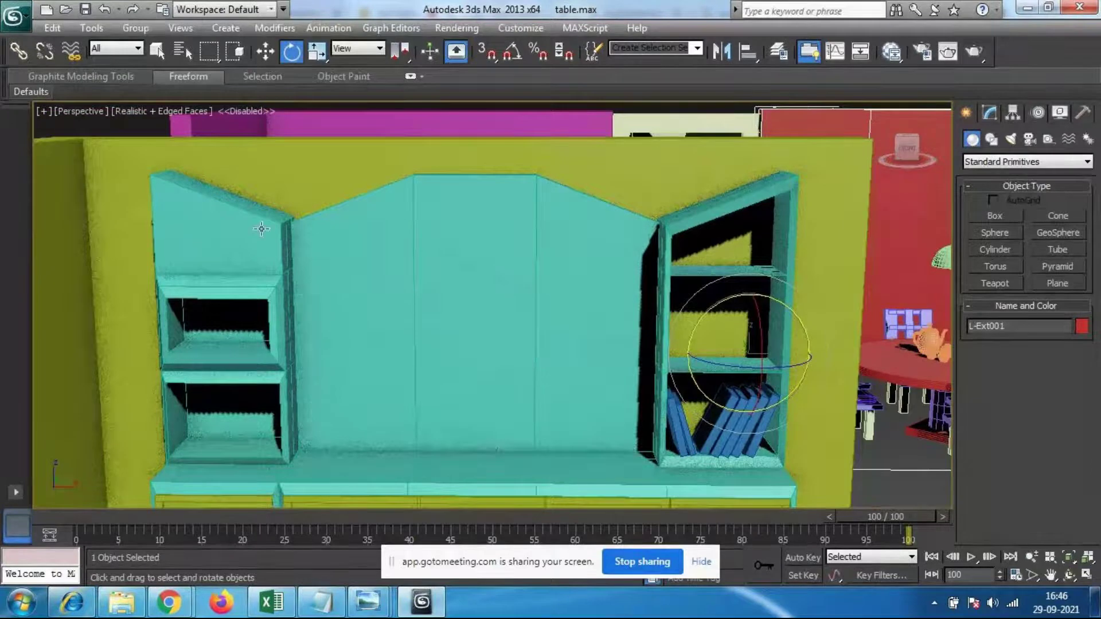
scroll(369, 413, "up", 3)
middle_click_drag(413, 364, 528, 351)
scroll(530, 350, "up", 3)
scroll(531, 349, "down", 3)
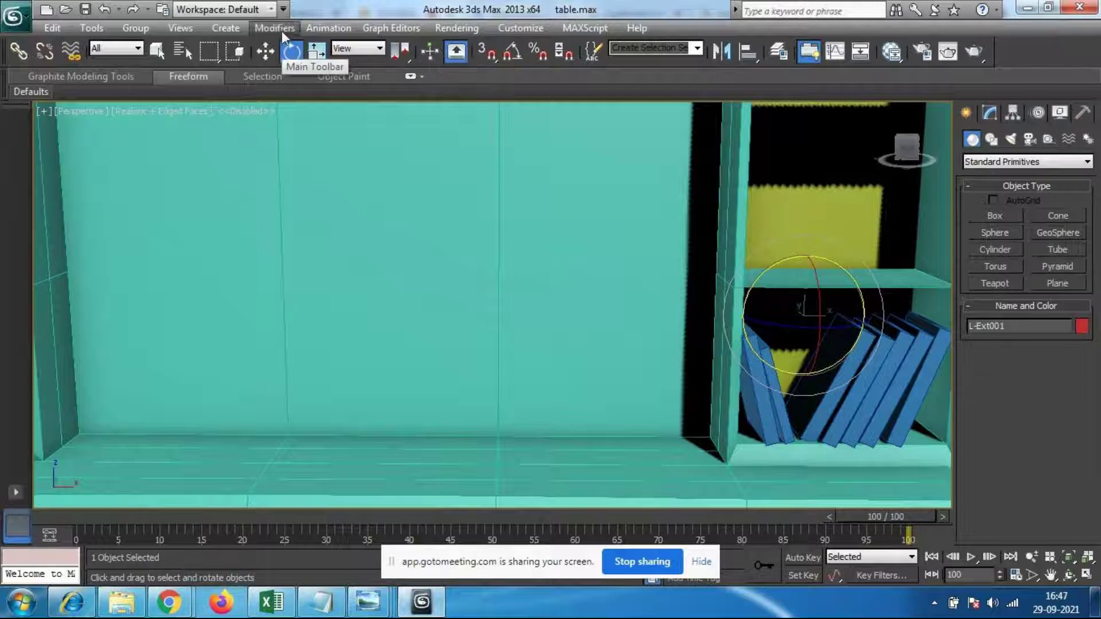
middle_click_drag(806, 359, 662, 350)
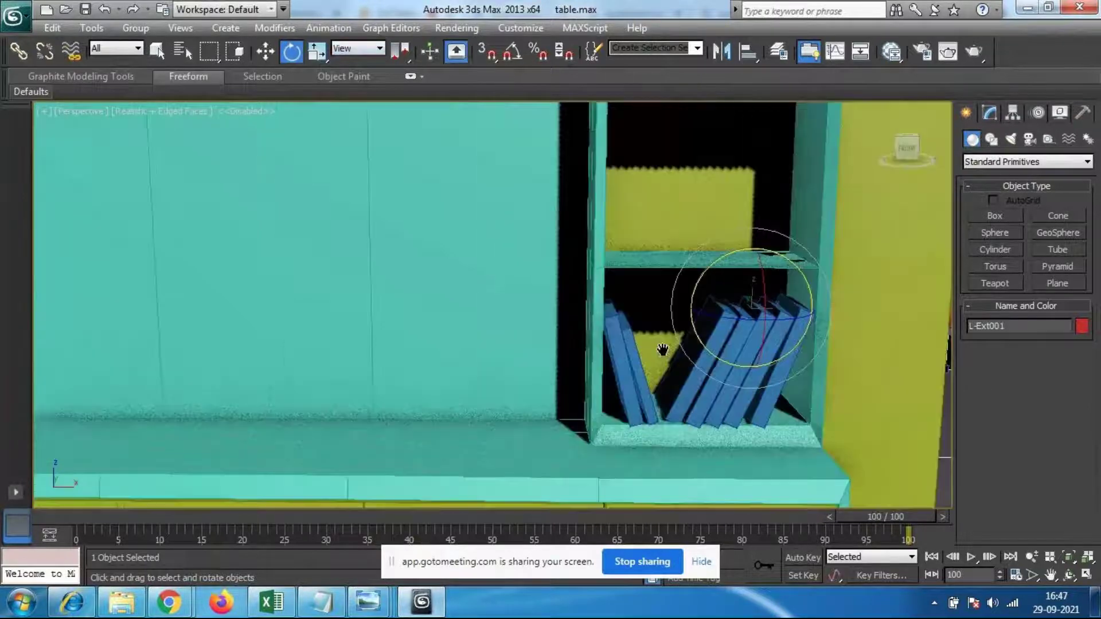
scroll(662, 349, "down", 2)
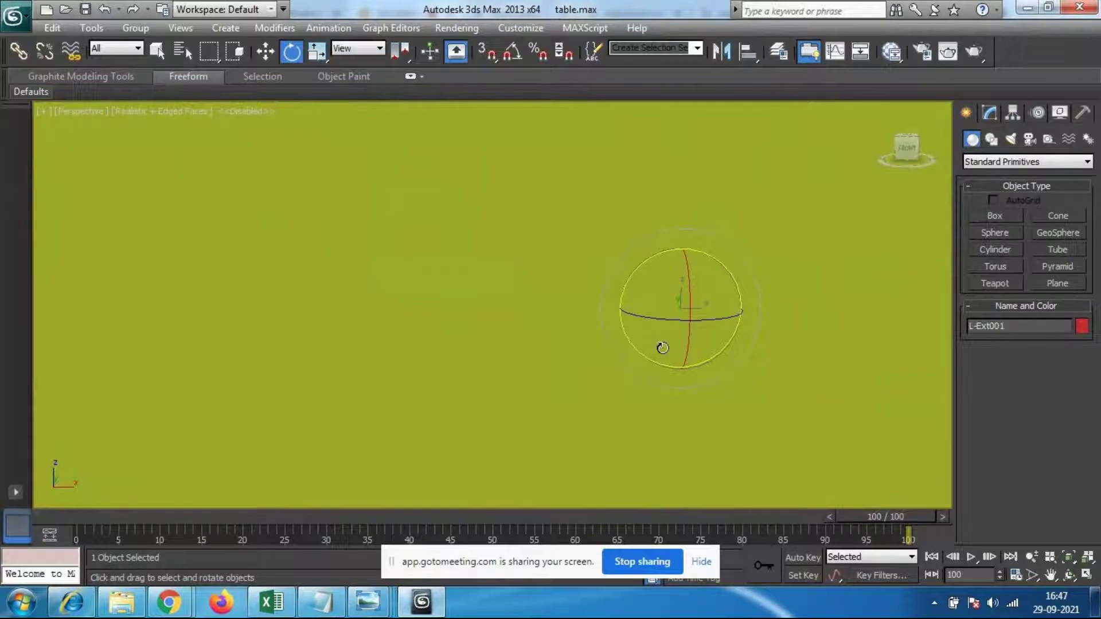
scroll(558, 356, "up", 2)
middle_click_drag(557, 356, 508, 349)
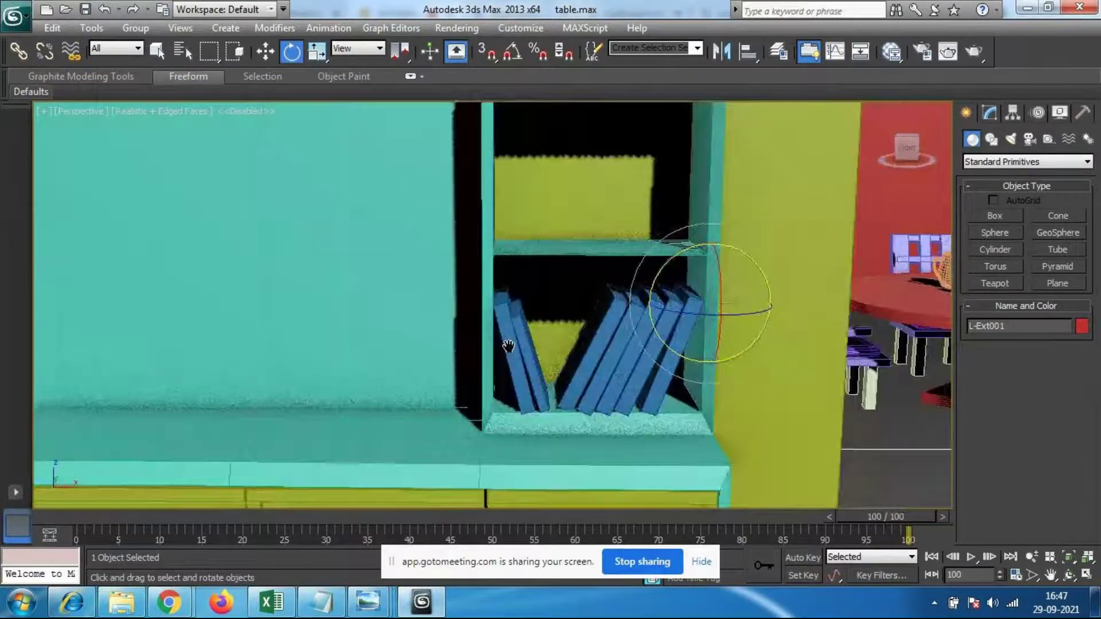
middle_click_drag(715, 321, 699, 342)
Step: Change the object color of the first right-leaning book to green
left_click(798, 404)
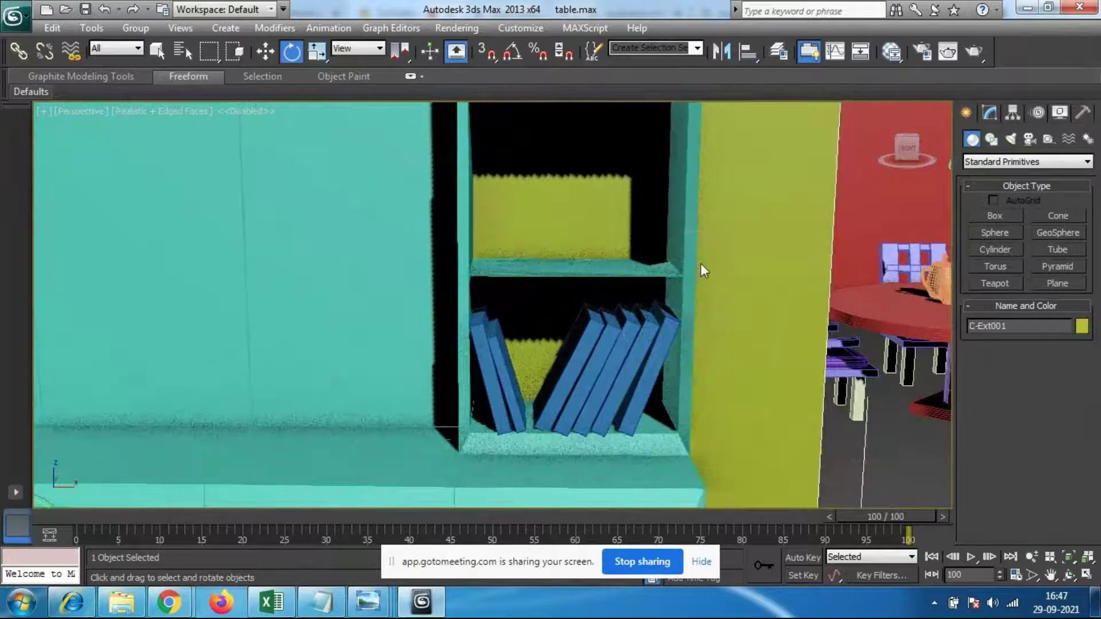
left_click(158, 51)
left_click(588, 377)
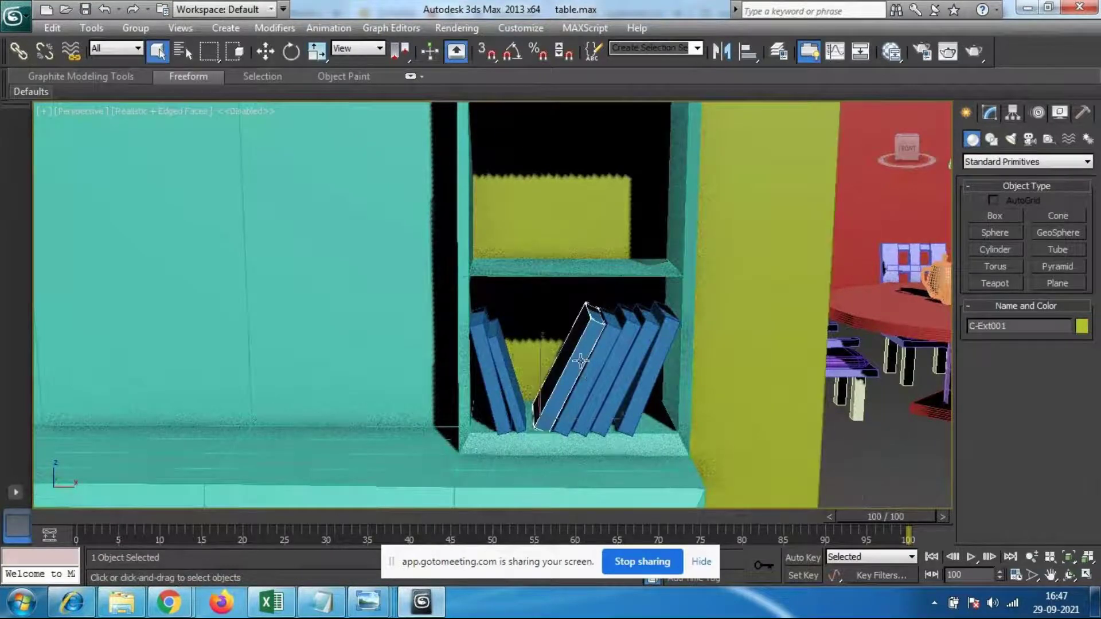
left_click(1082, 326)
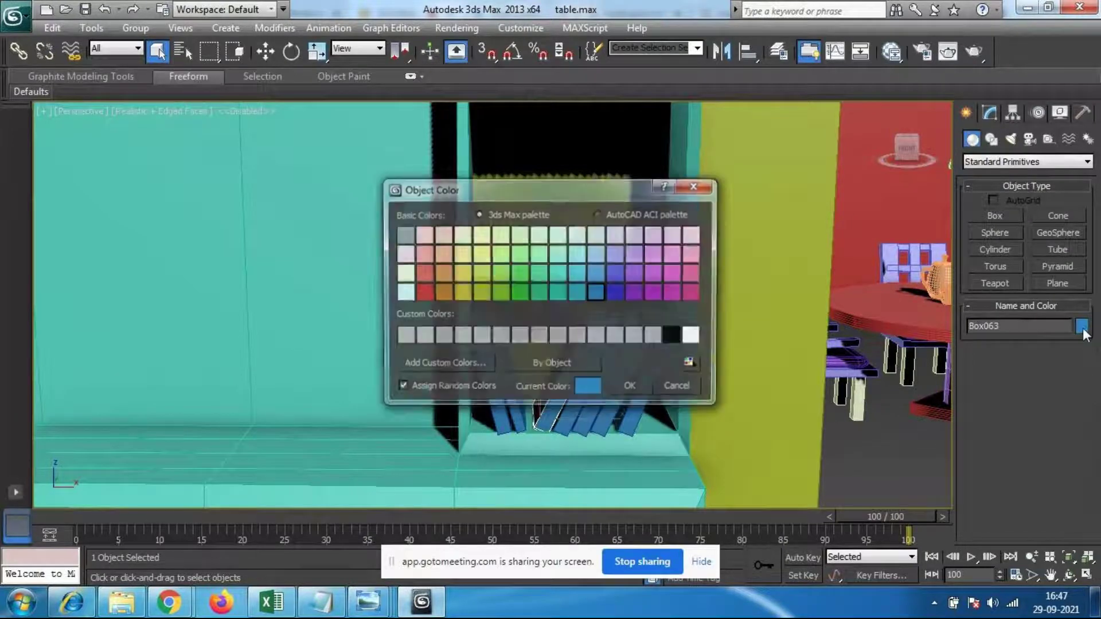
left_click(520, 272)
left_click(638, 385)
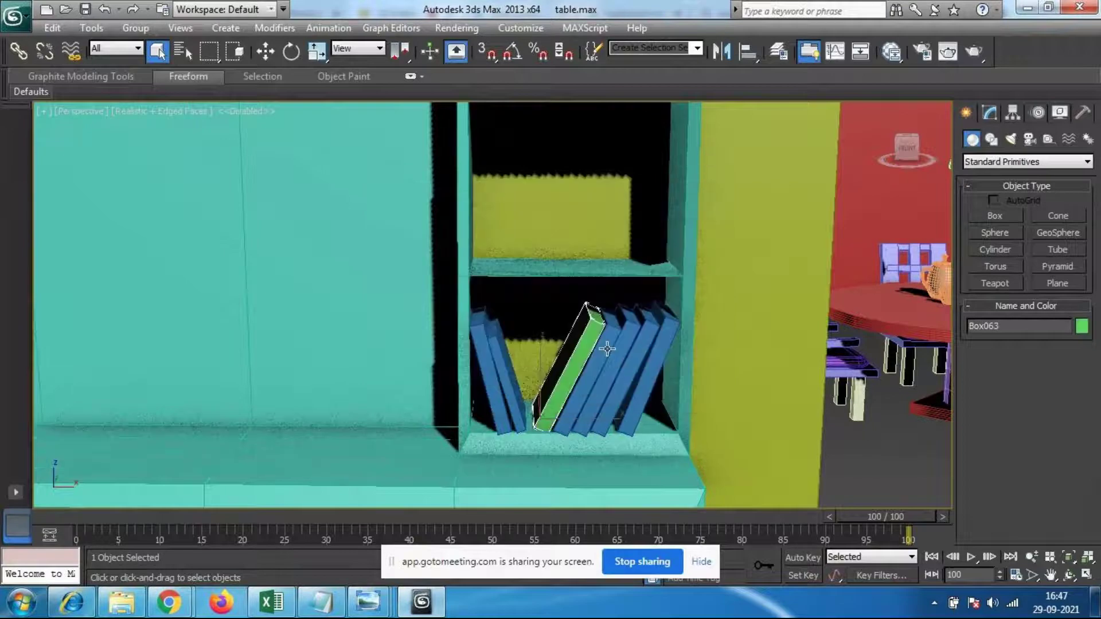
Step: Change the object color of the second book from the right to pale yellow-green
left_click(607, 349)
left_click(1082, 326)
left_click(498, 258)
left_click(632, 388)
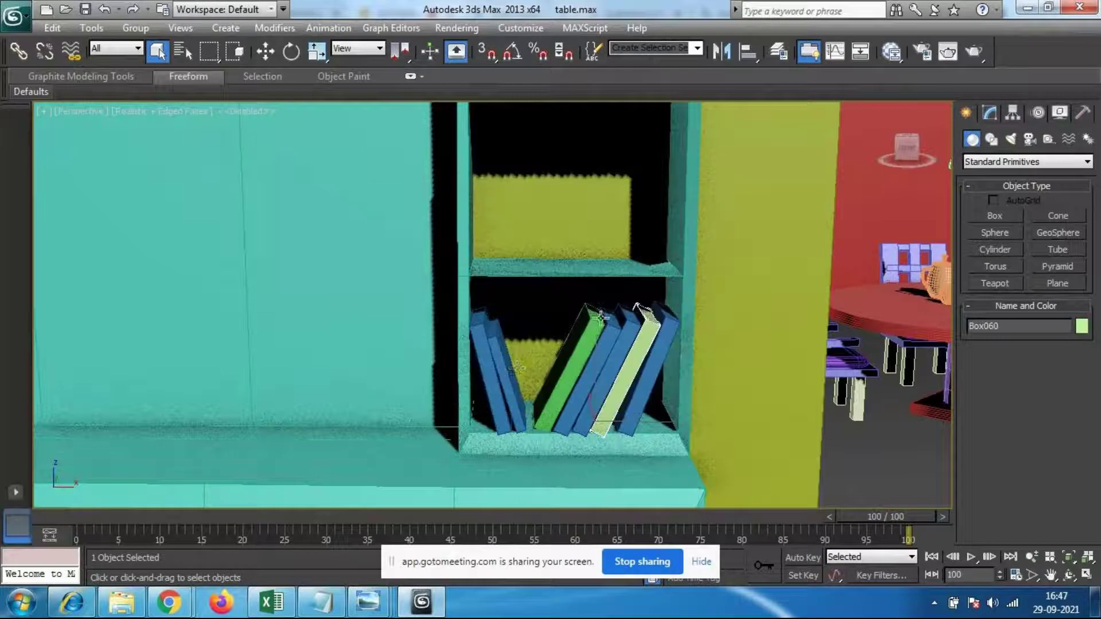
Step: Change the object color of the shorter left-leaning book to orange-brown and deselect it
left_click(507, 359)
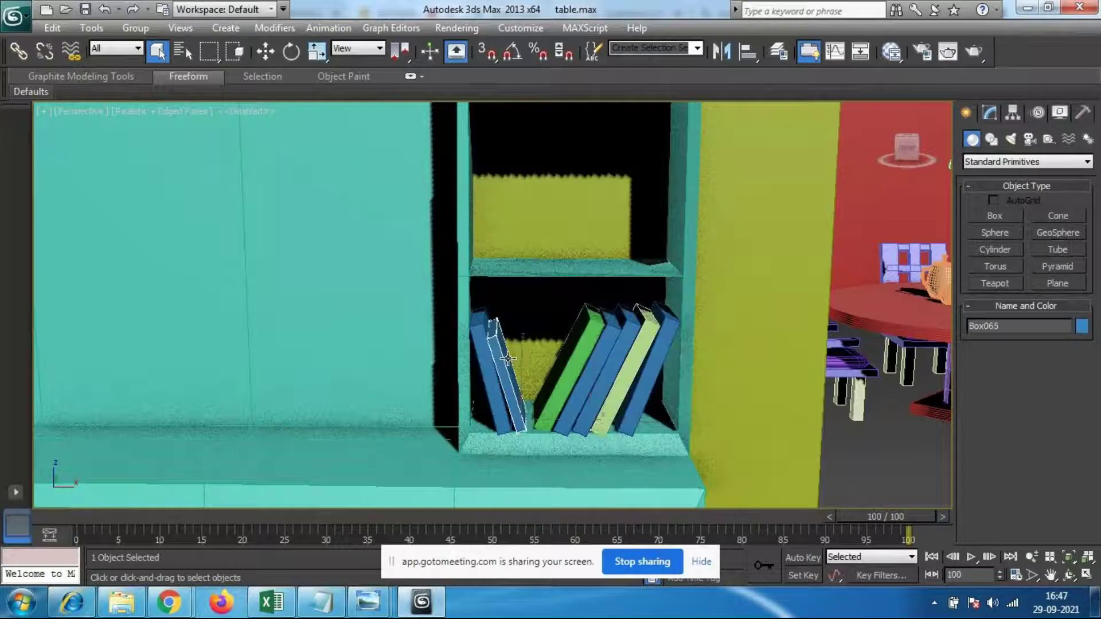
left_click(1082, 327)
left_click(442, 292)
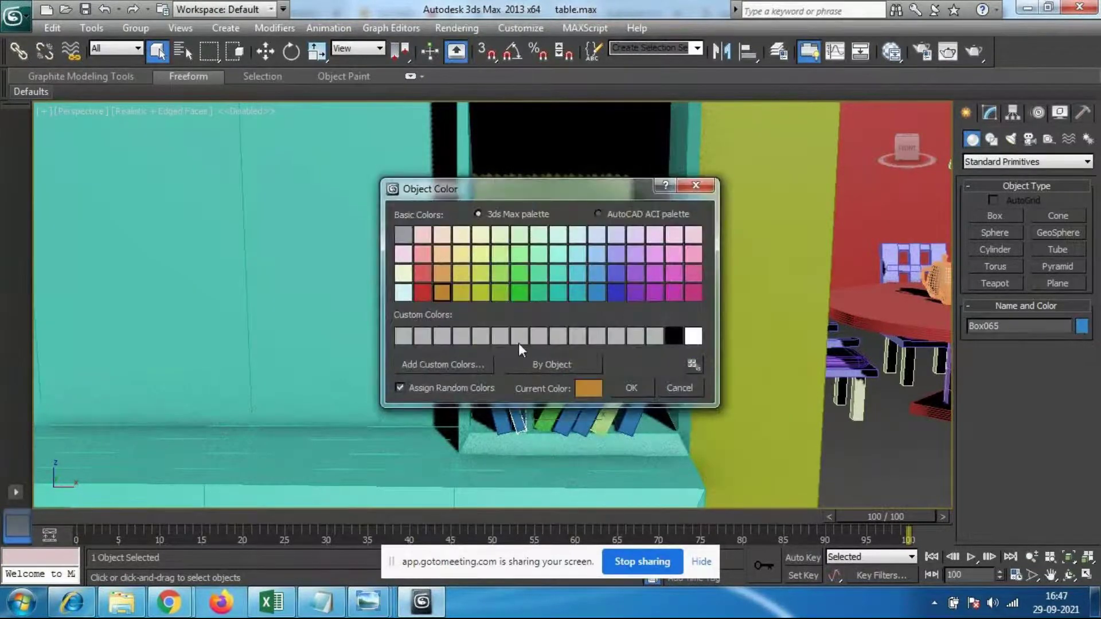
left_click(631, 384)
left_click(775, 413)
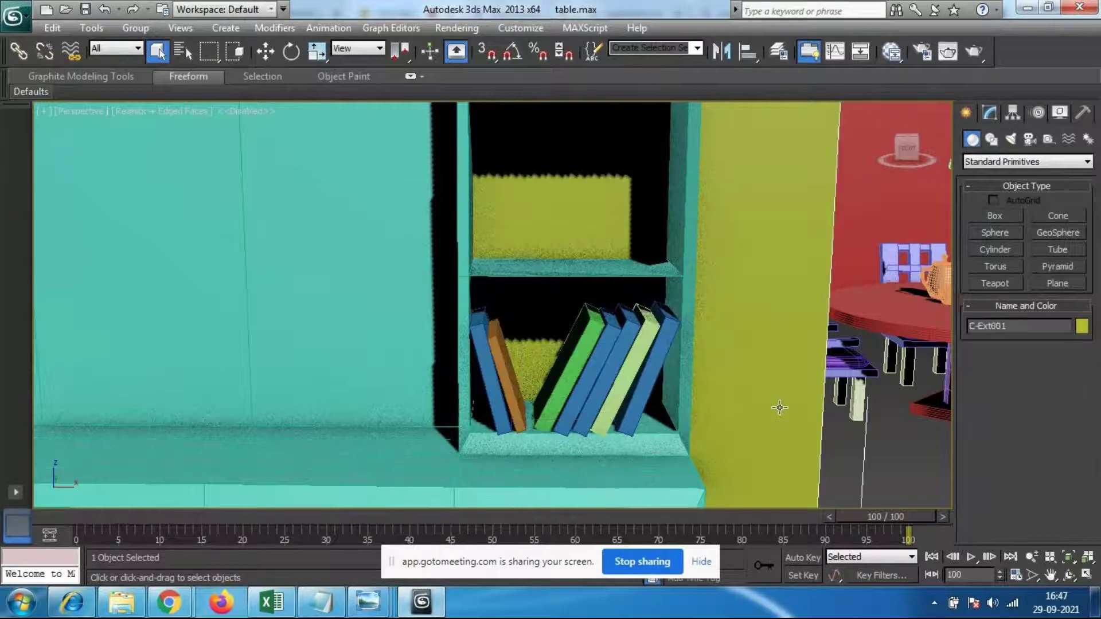
scroll(395, 381, "down", 2)
scroll(521, 317, "up", 5)
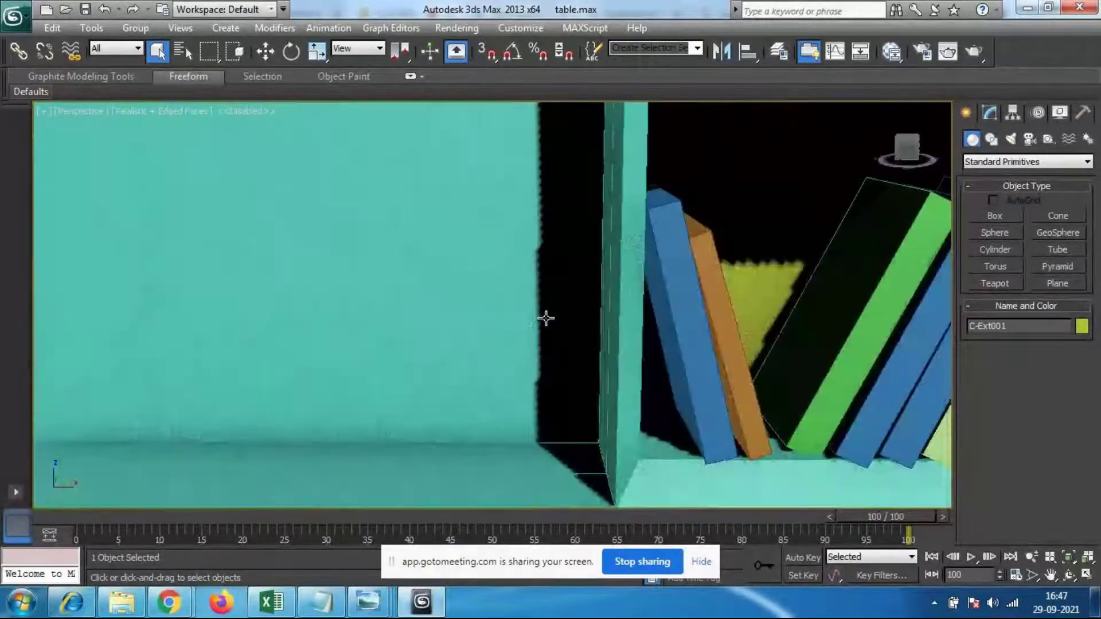
middle_click_drag(528, 326, 212, 327)
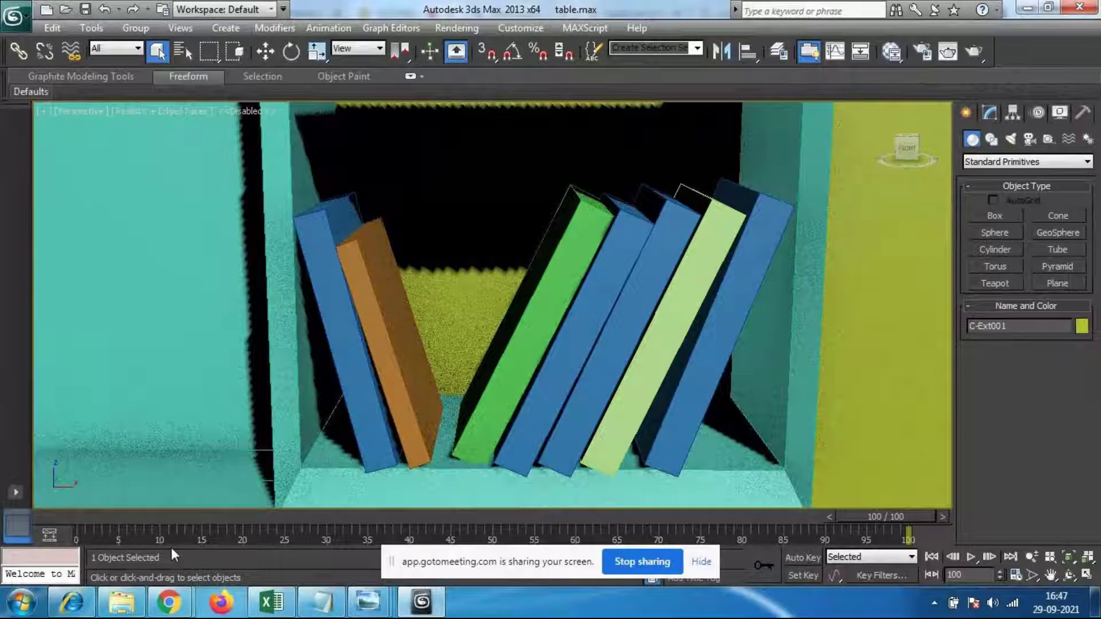
Step: Switch to the GoToMeeting page in Chrome and look through the participant tiles
left_click(103, 482)
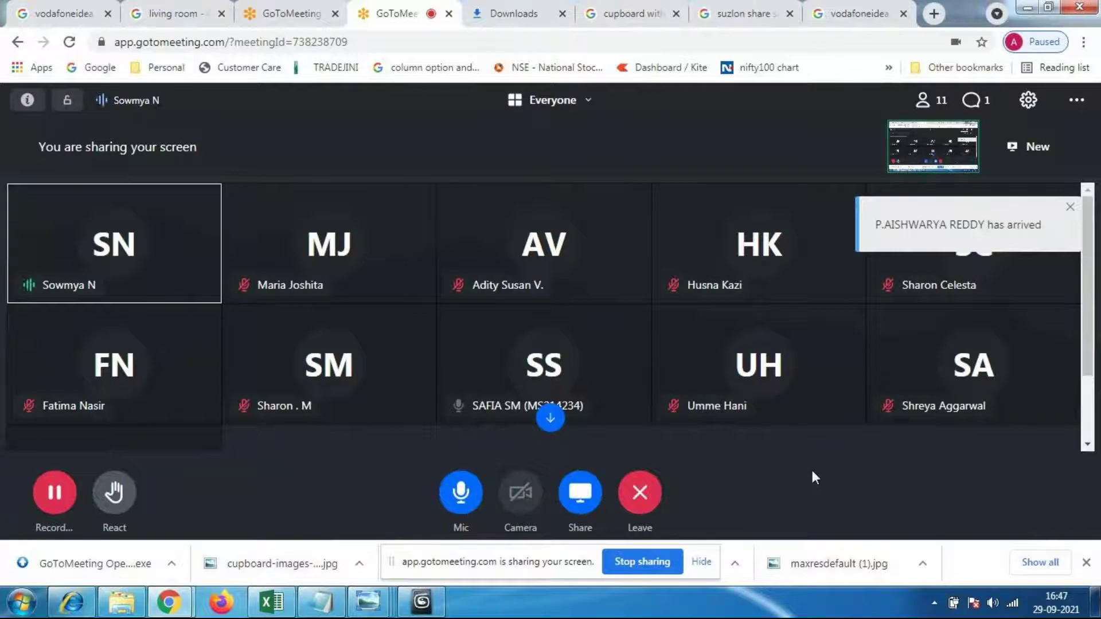
scroll(943, 427, "down", 3)
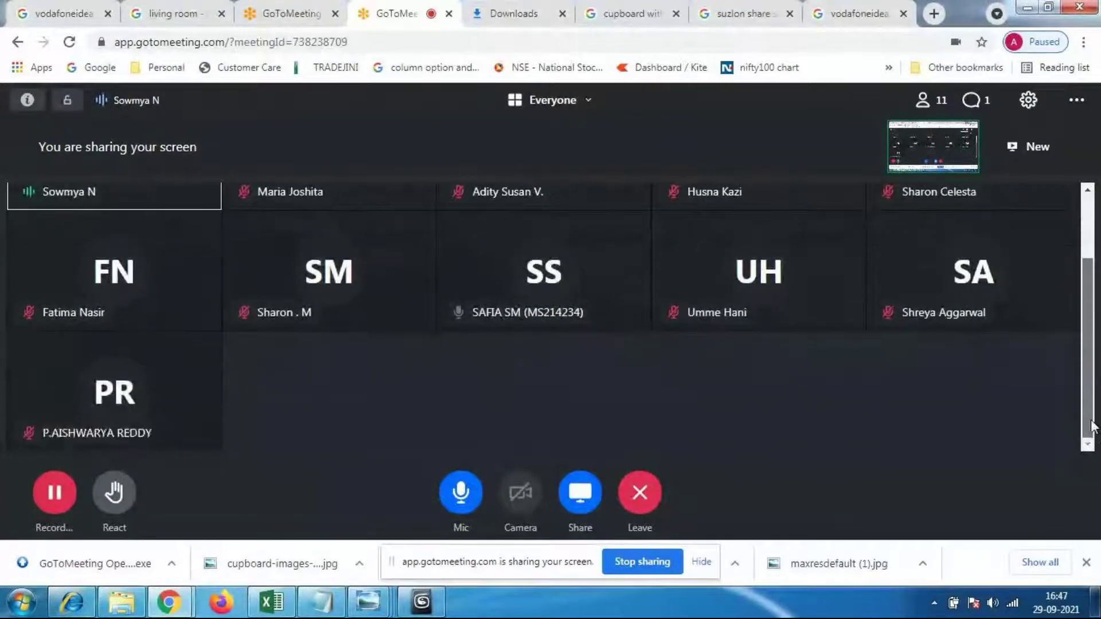
scroll(1065, 314, "up", 2)
scroll(1066, 404, "down", 2)
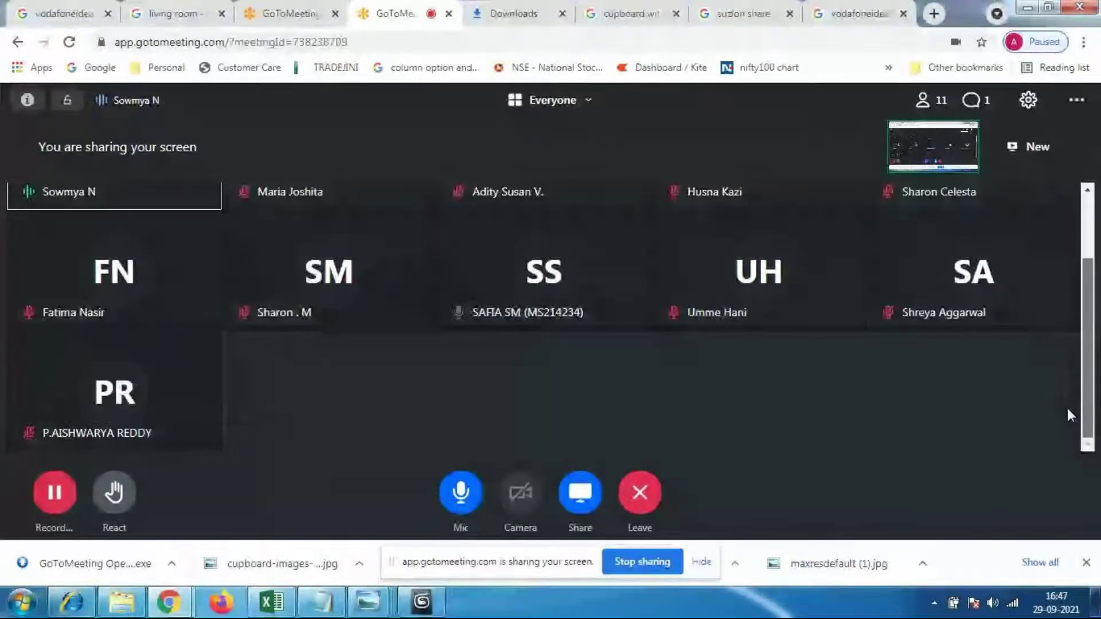
scroll(1058, 384, "up", 2)
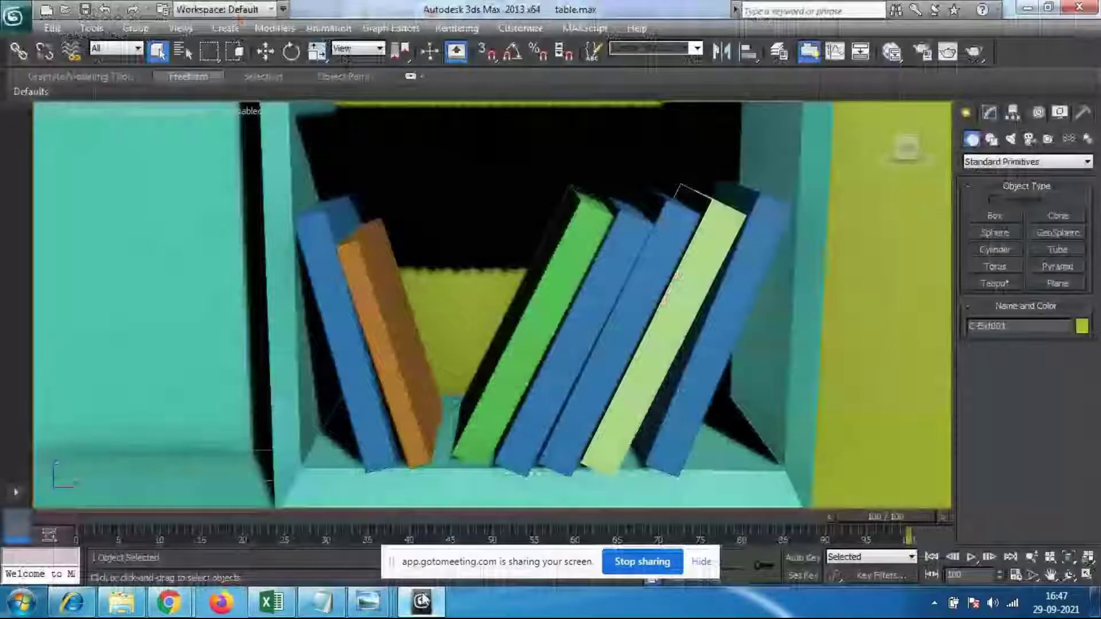
Step: Switch back to 3ds Max and examine the dining table and the chairs around it from several distances
scroll(488, 373, "down", 5)
middle_click_drag(488, 373, 440, 350)
scroll(438, 350, "up", 4)
middle_click_drag(660, 344, 371, 317)
scroll(371, 317, "down", 2)
middle_click_drag(590, 322, 471, 322)
scroll(637, 350, "up", 2)
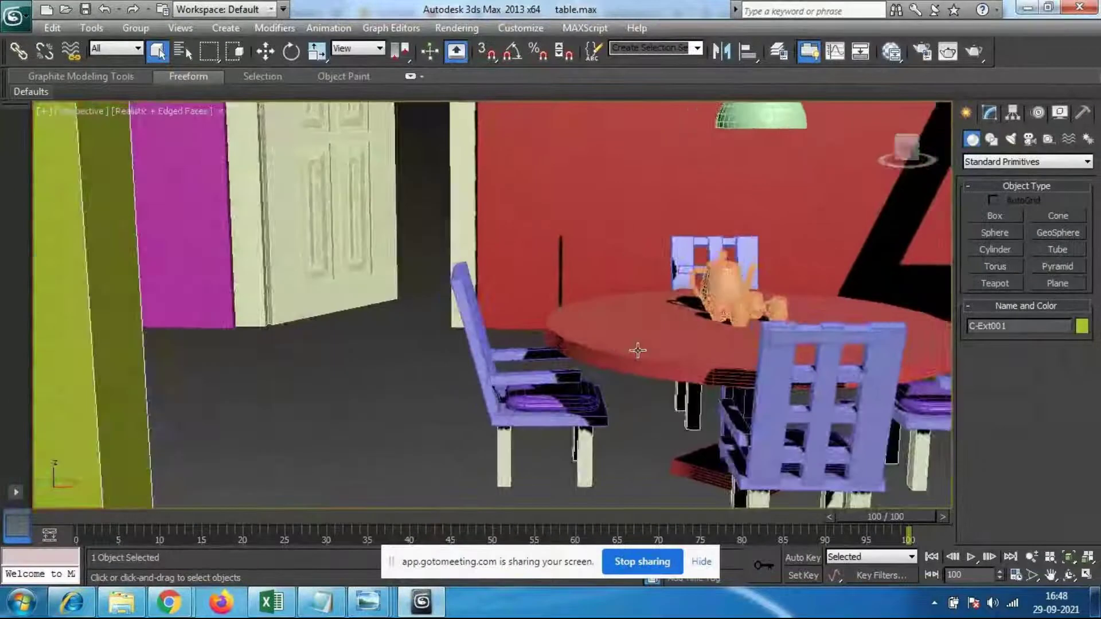
scroll(438, 339, "up", 2)
scroll(443, 372, "up", 4)
middle_click_drag(487, 441, 344, 344)
scroll(670, 356, "up", 1)
middle_click_drag(670, 356, 222, 344)
scroll(223, 344, "down", 3)
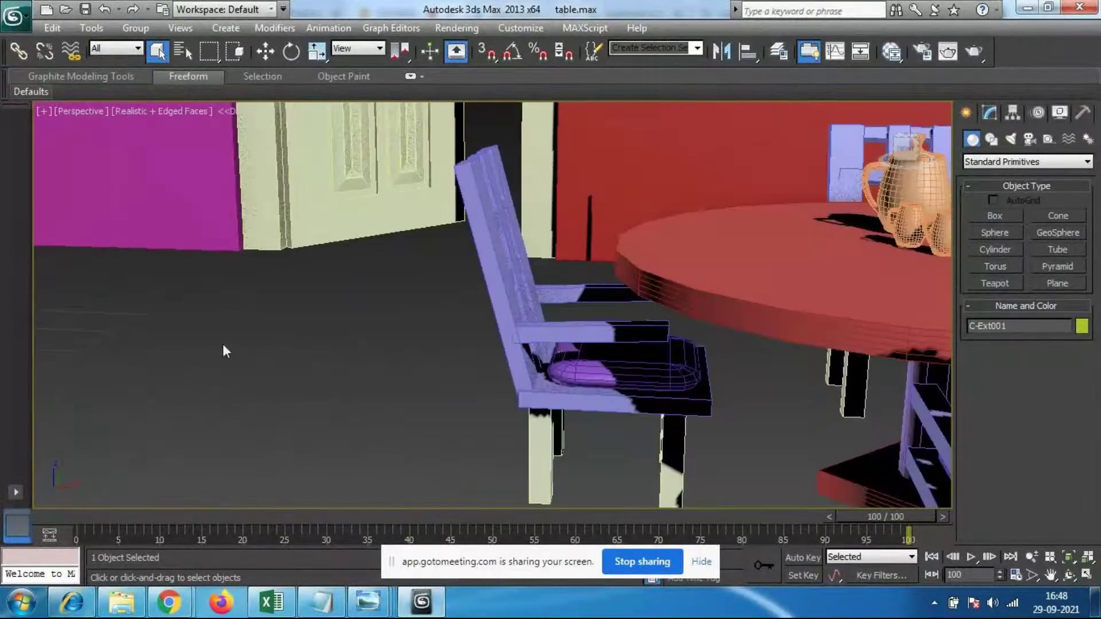
middle_click_drag(559, 346, 402, 344)
scroll(402, 344, "down", 1)
middle_click_drag(573, 166, 467, 185)
scroll(467, 185, "down", 3)
middle_click_drag(433, 275, 450, 191)
middle_click_drag(471, 324, 485, 279)
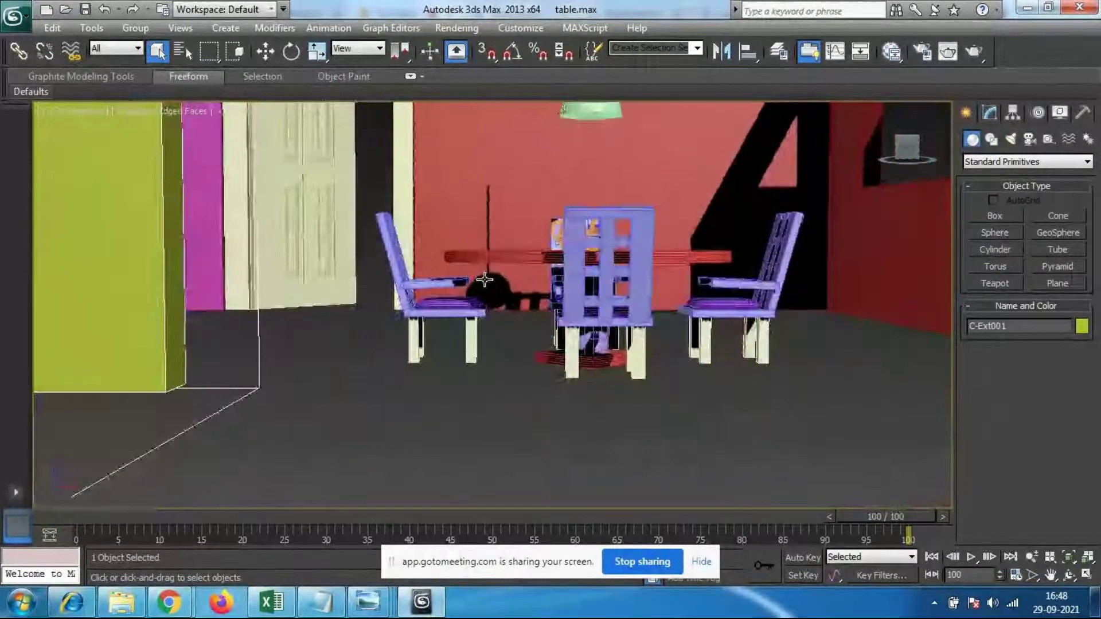
scroll(485, 279, "up", 3)
middle_click_drag(388, 280, 400, 345)
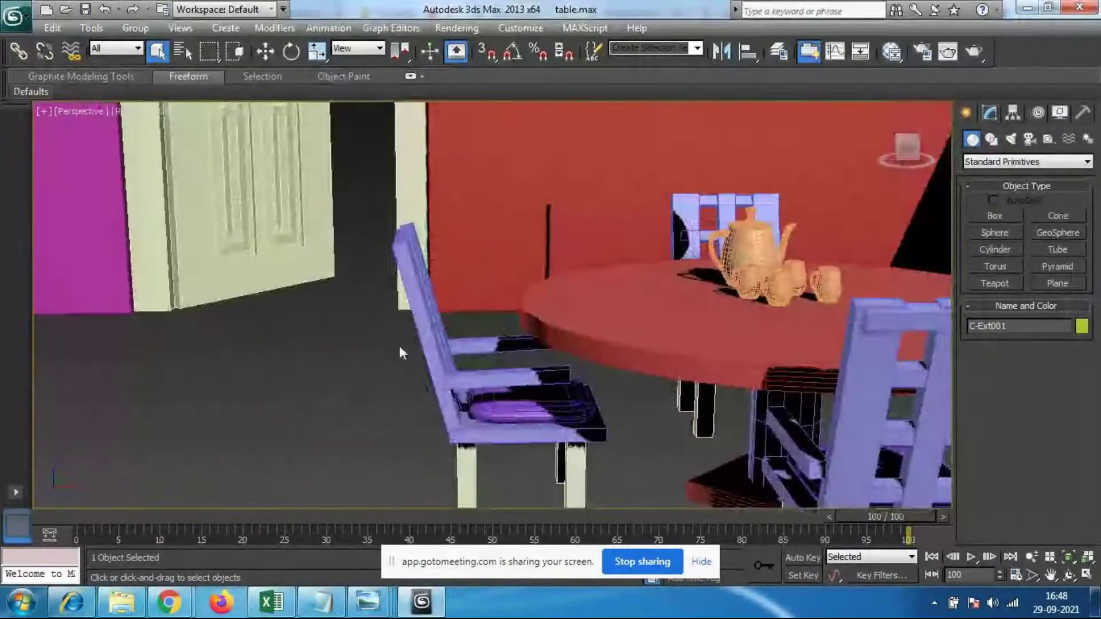
Step: Ungroup the complete dining set of round table and chairs
left_click(538, 312)
scroll(538, 313, "up", 4)
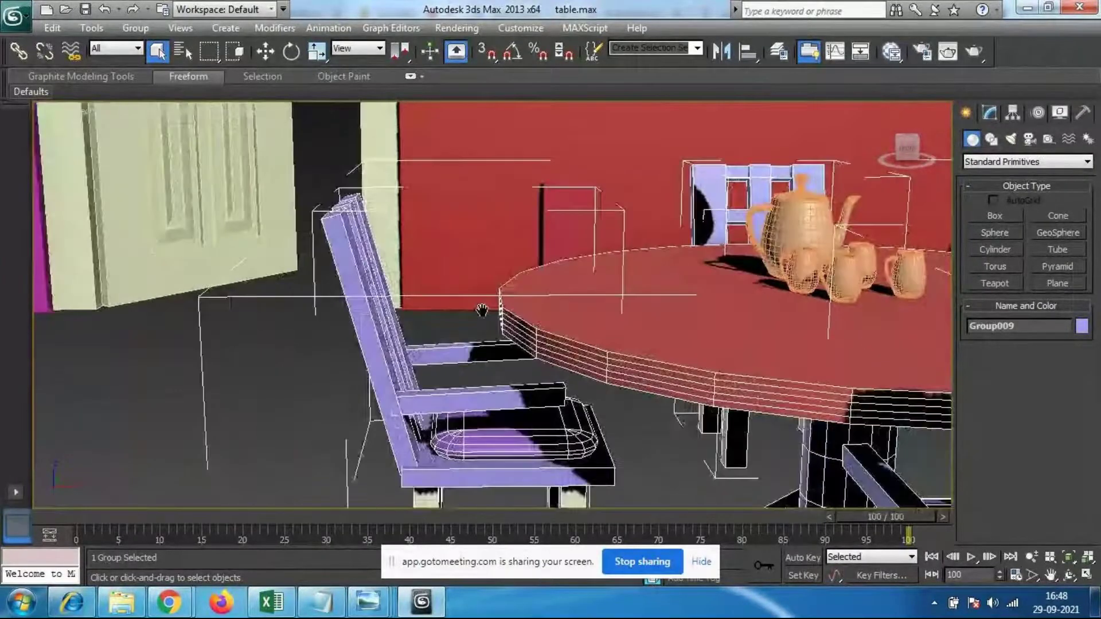
left_click(135, 28)
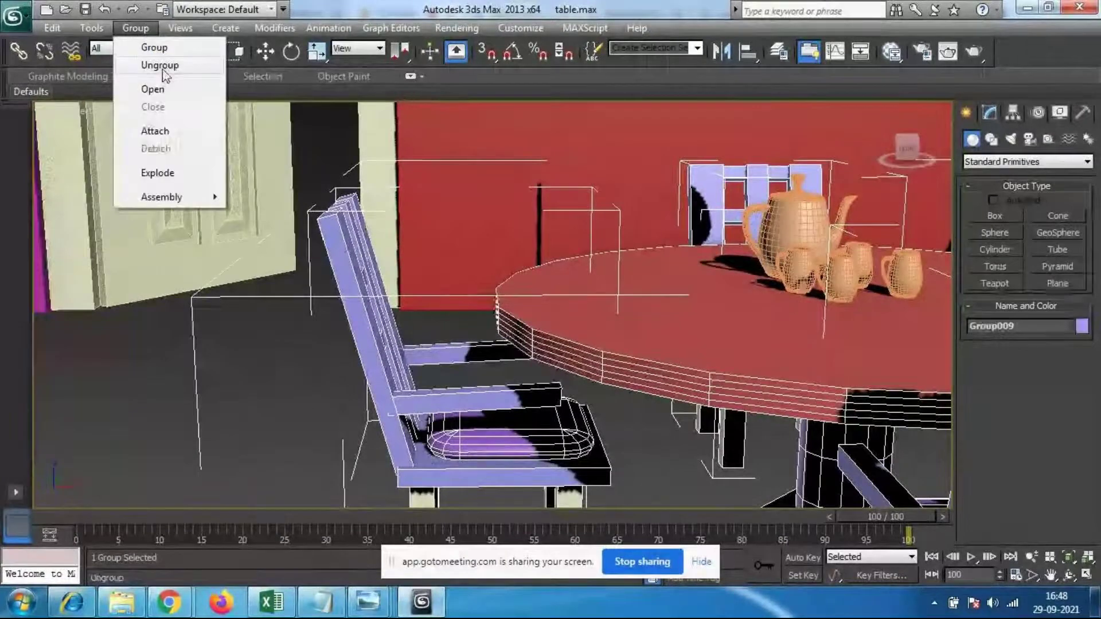
left_click(163, 68)
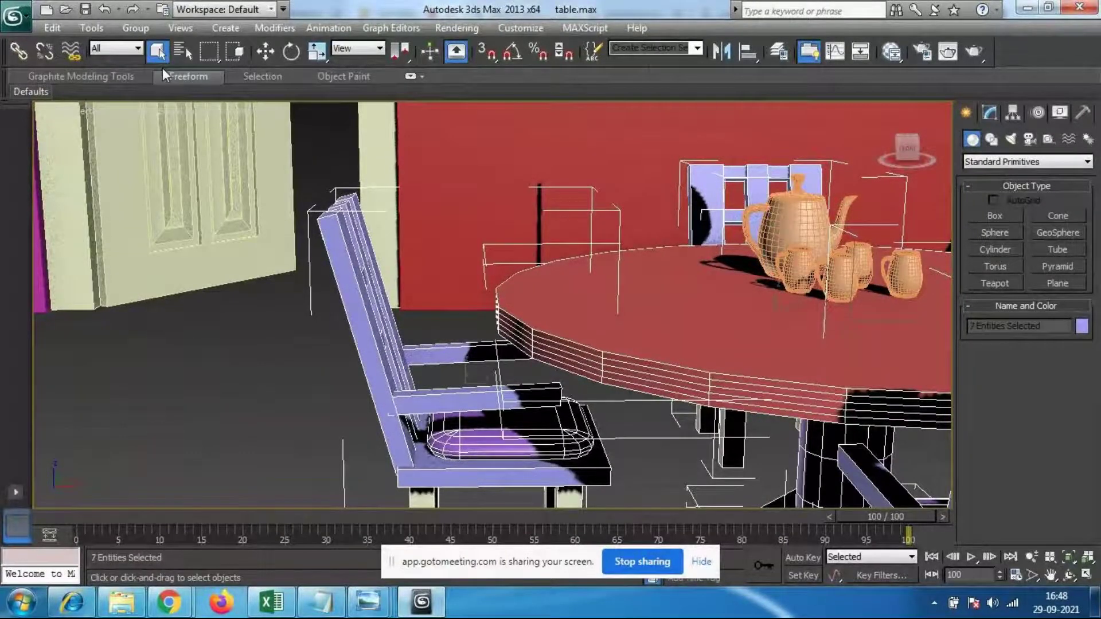
Step: Ungroup the dining chair nearest the open door
left_click(348, 258)
left_click(349, 258)
middle_click_drag(536, 381, 457, 351)
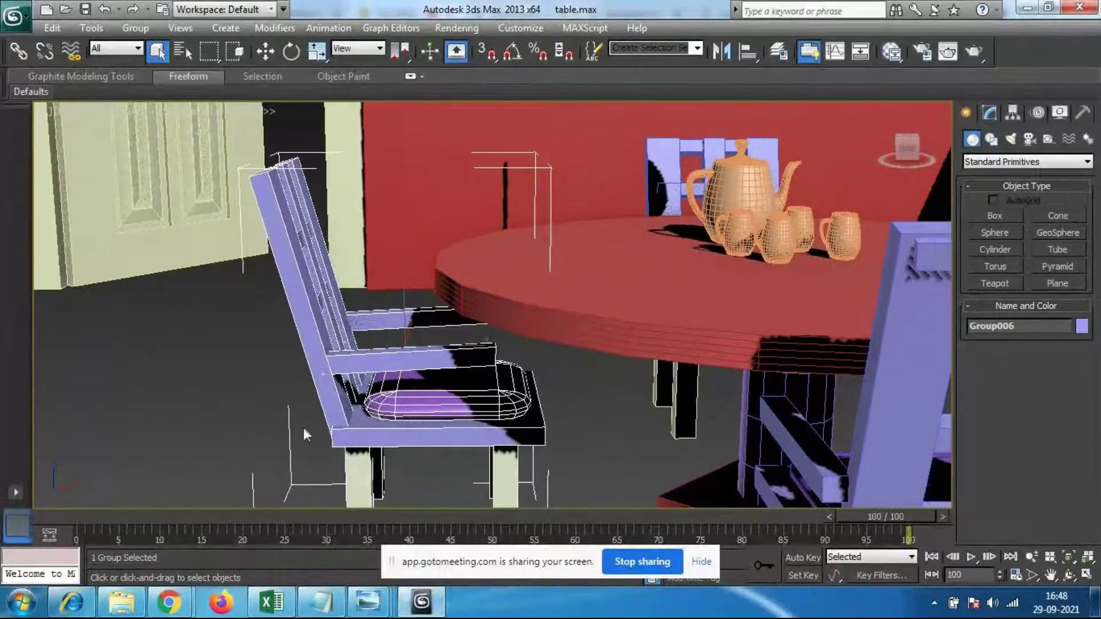
left_click(135, 28)
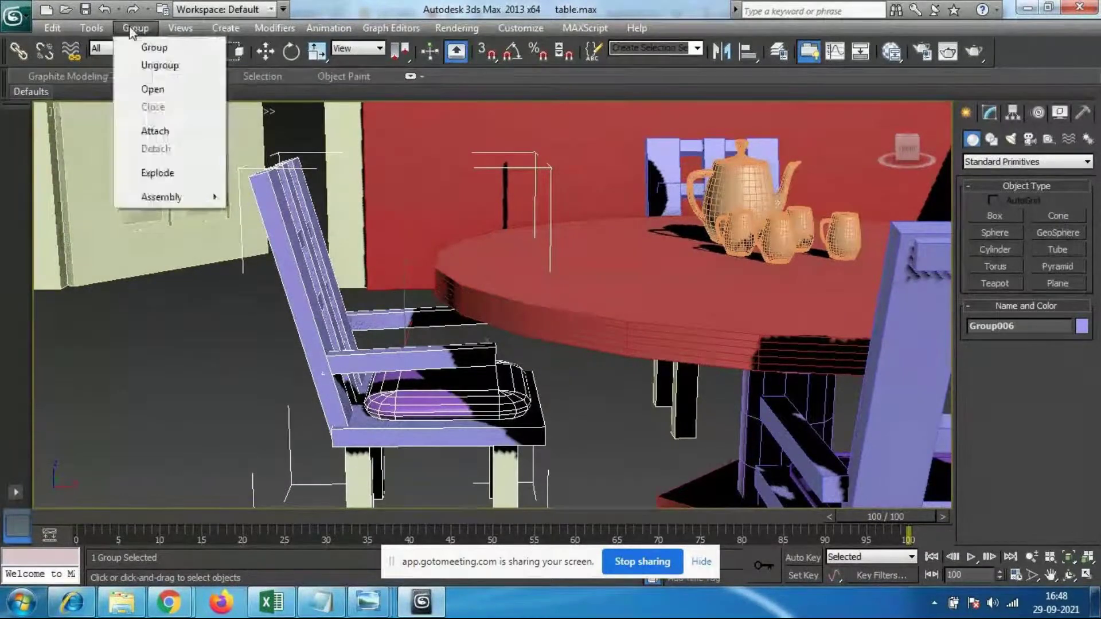
left_click(164, 67)
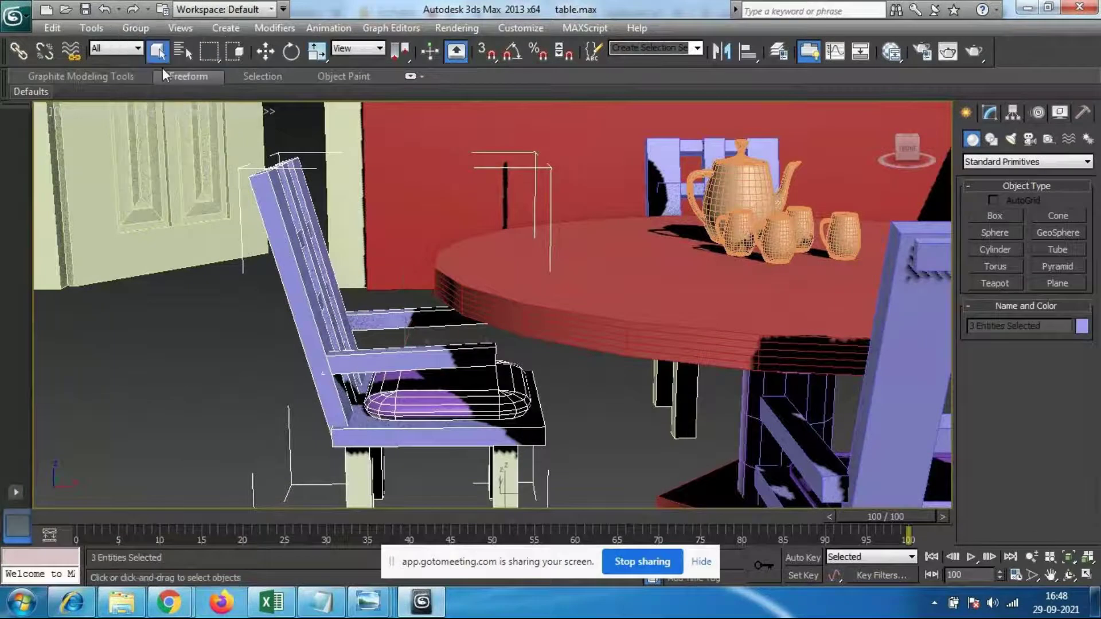
Step: Ungroup the nested group within the same chair and select the backrest's nearest vertical slat
key("ctrl+z")
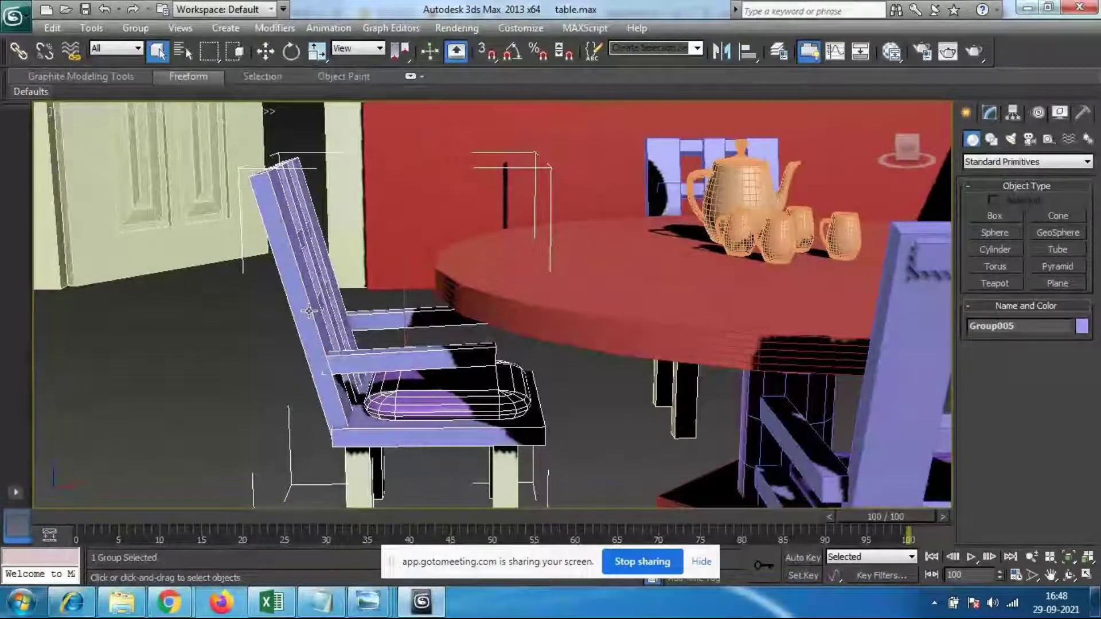
left_click(135, 28)
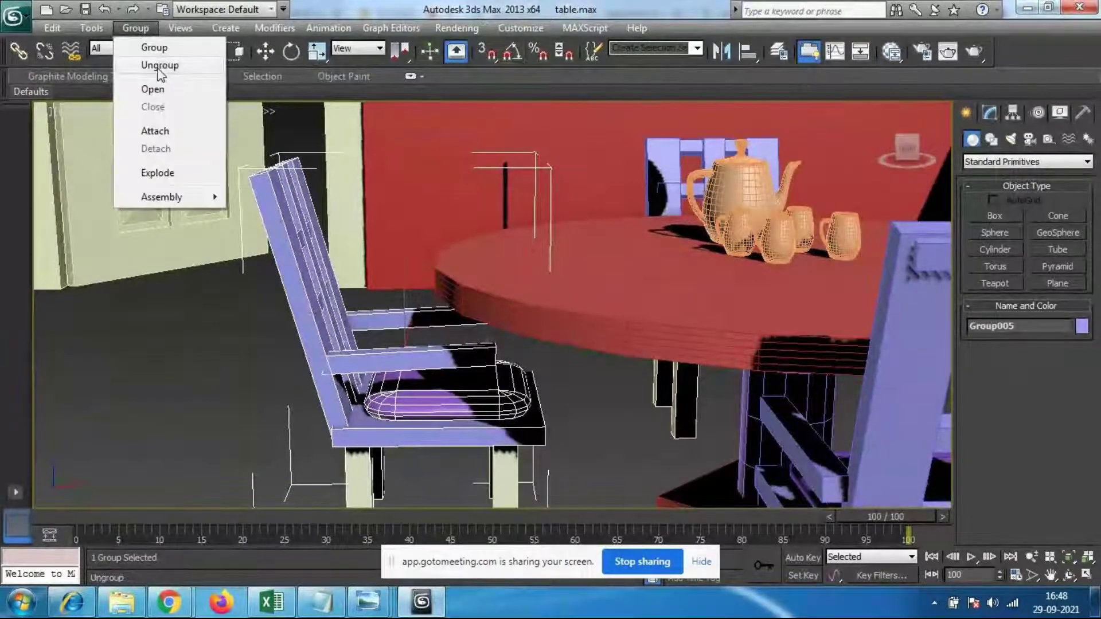
left_click(160, 67)
left_click(278, 290)
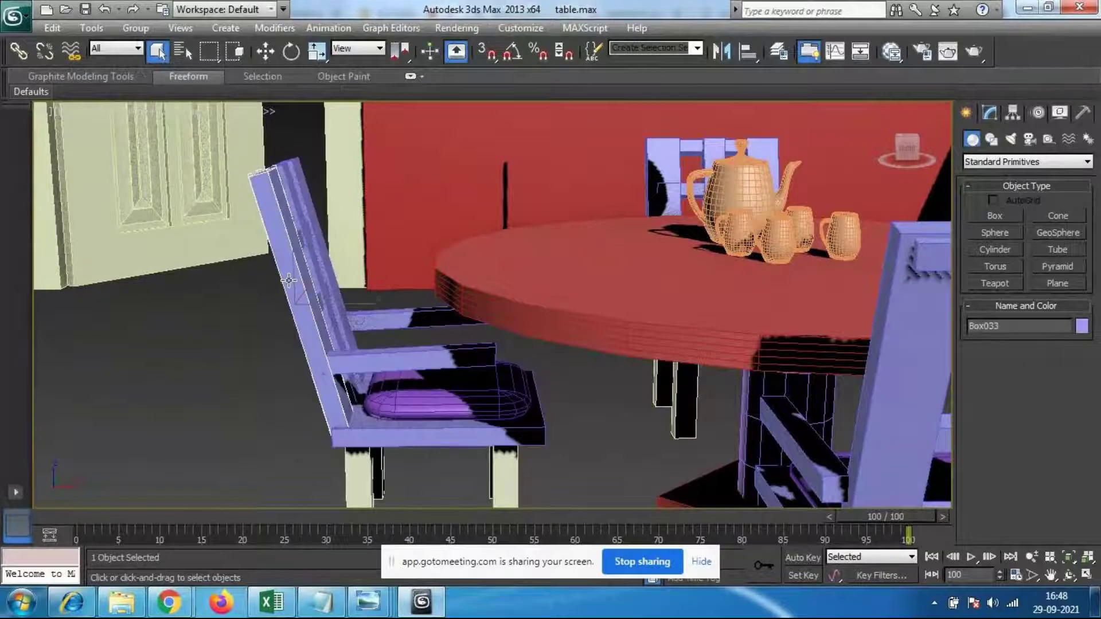
Step: Examine the chair's backrest slats from several angles and distances
middle_click_drag(401, 304, 285, 349, "alt")
scroll(293, 328, "up", 2)
middle_click_drag(377, 323, 381, 335, "alt")
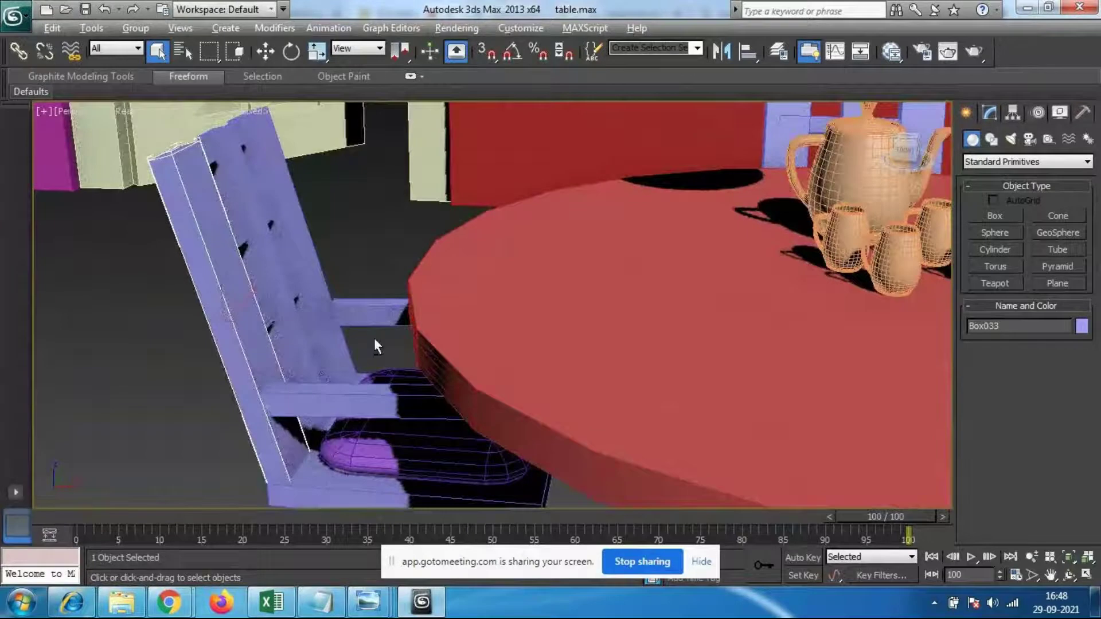
scroll(374, 338, "down", 5)
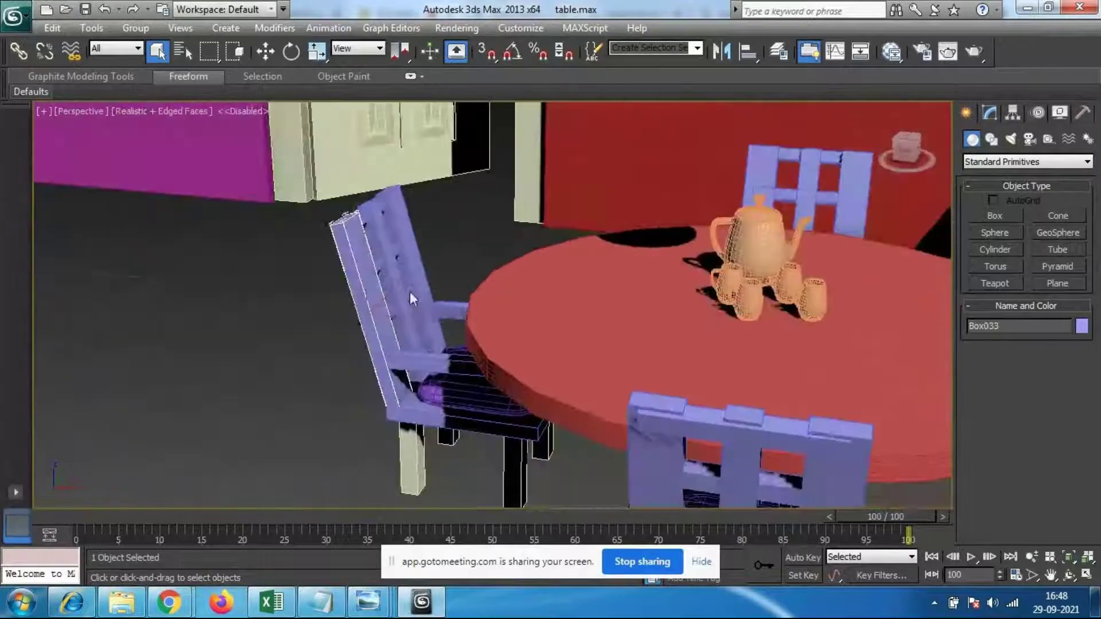
mouse_move(380, 346)
middle_mouse_down("alt")
mouse_move(393, 342)
mouse_move(369, 339)
middle_mouse_up("alt")
scroll(374, 310, "up", 3)
scroll(442, 295, "up", 3)
middle_click_drag(389, 291, 380, 309)
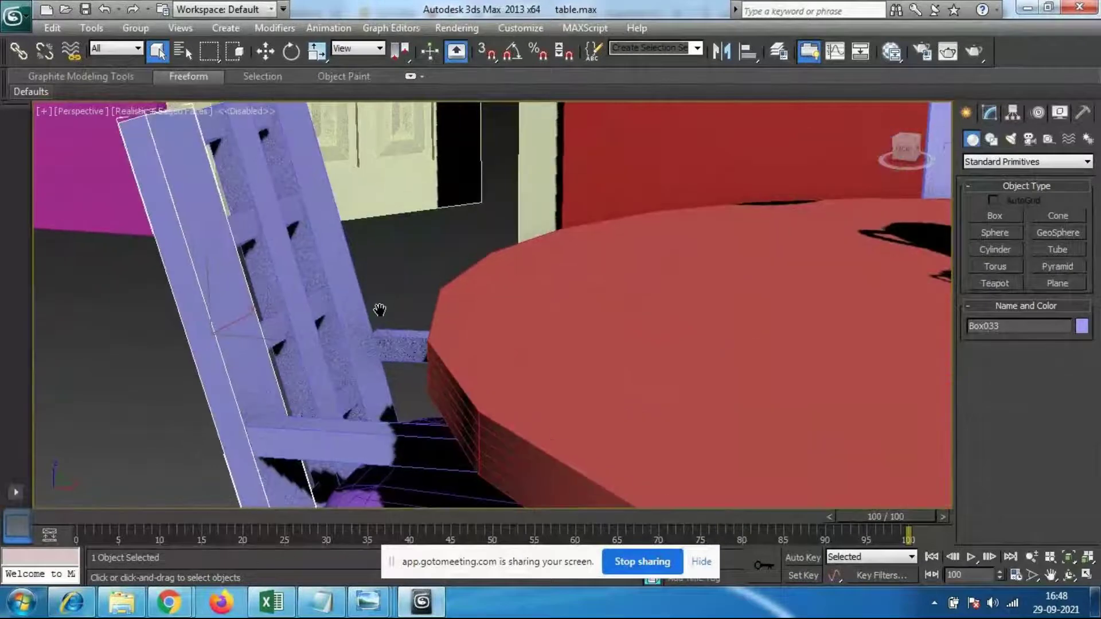
scroll(379, 310, "down", 2)
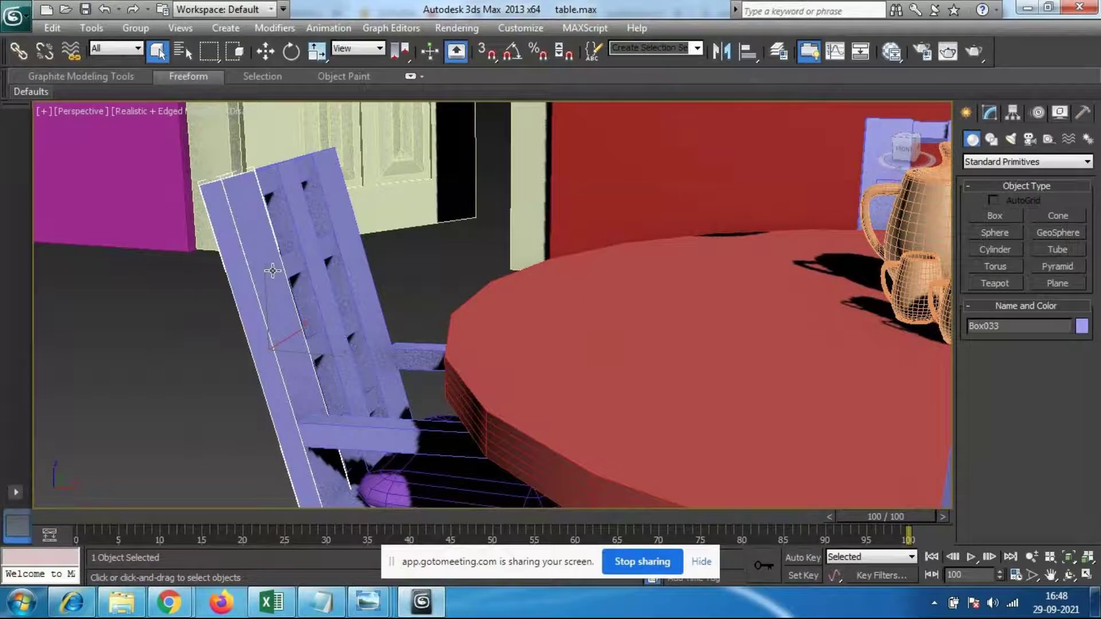
scroll(272, 270, "down", 4)
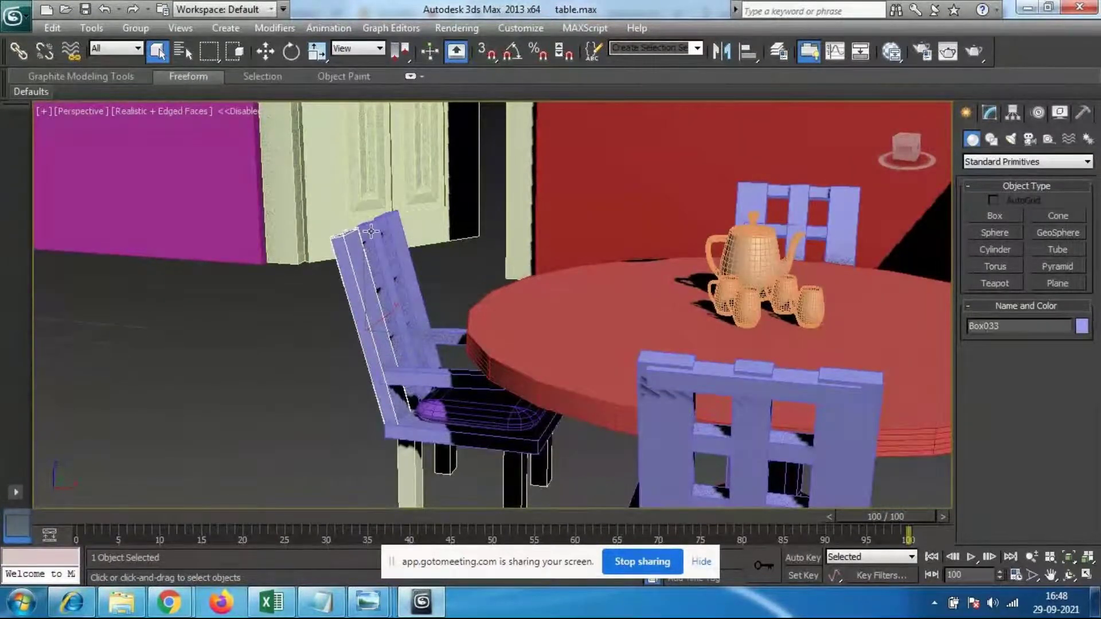
middle_click_drag(595, 433, 511, 352)
scroll(510, 374, "up", 2)
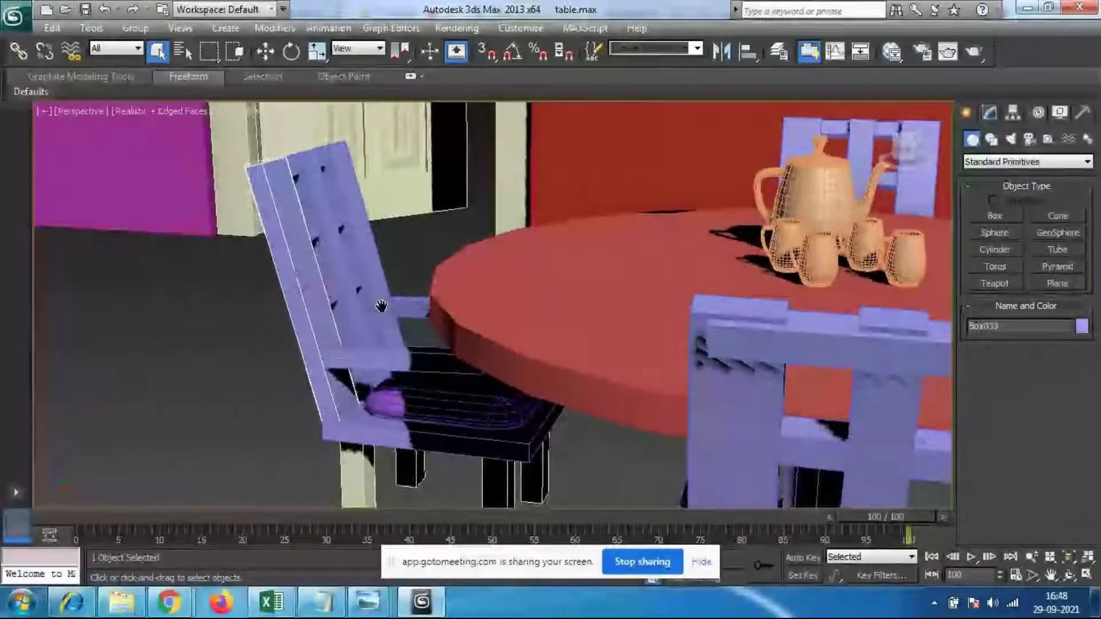
Step: Try 5 length segments on the nearest backrest slat and return the value to 1
left_click(994, 113)
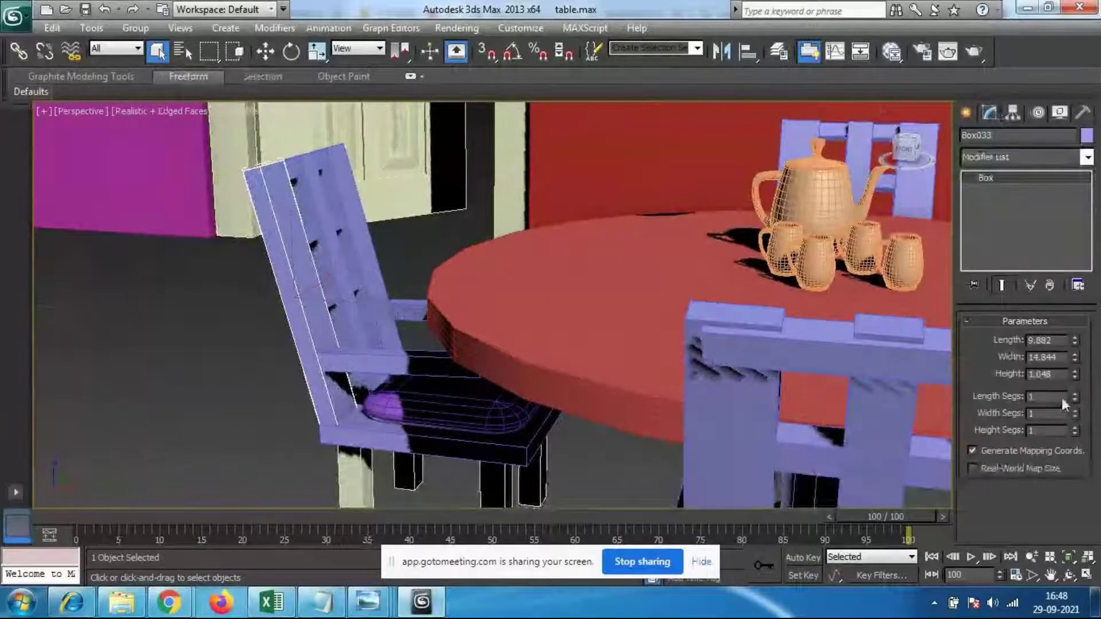
double_click(1043, 398)
type("5")
key("Return")
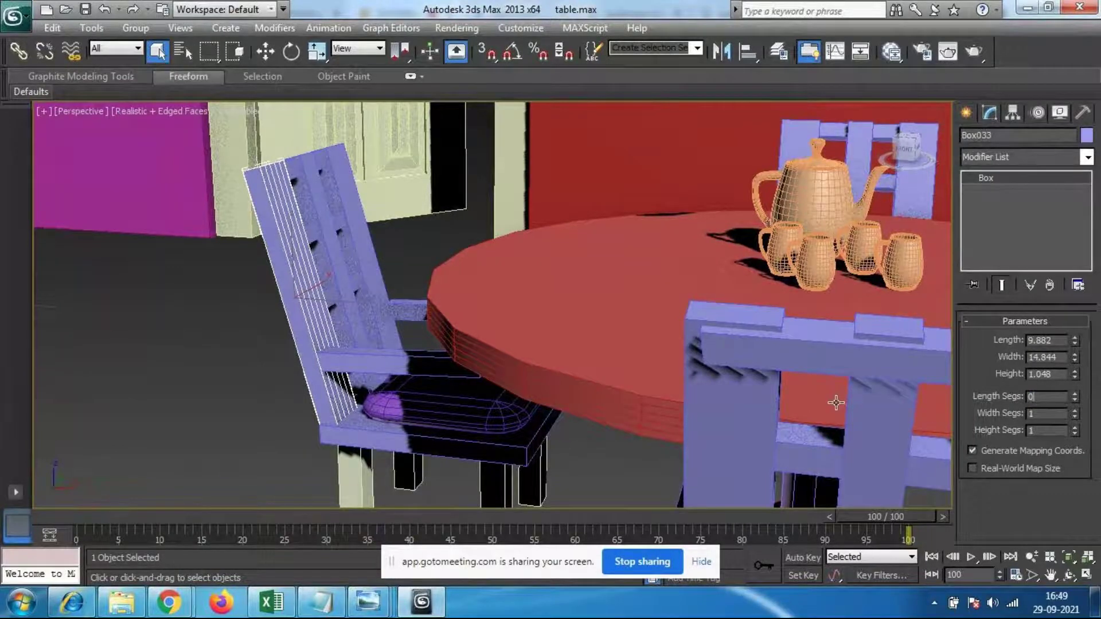
type("1")
key("Return")
key("Tab")
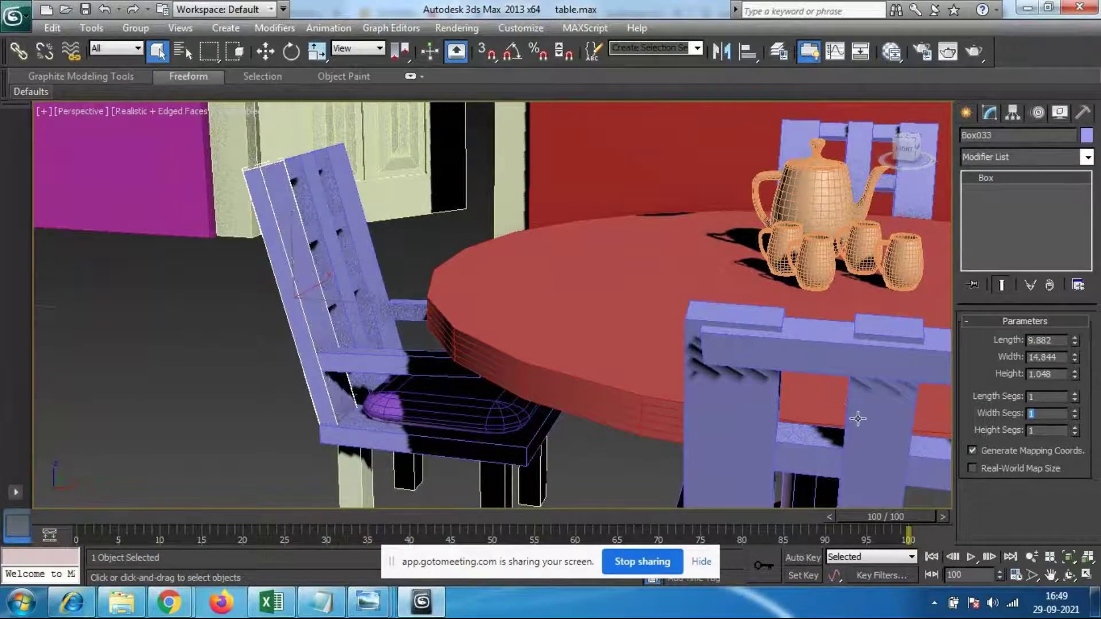
Step: Set the width segments of the backrest's nearest and middle vertical slats to 5 each
type("5")
key("Return")
left_click(333, 241)
double_click(1025, 413)
type("5")
key("Return")
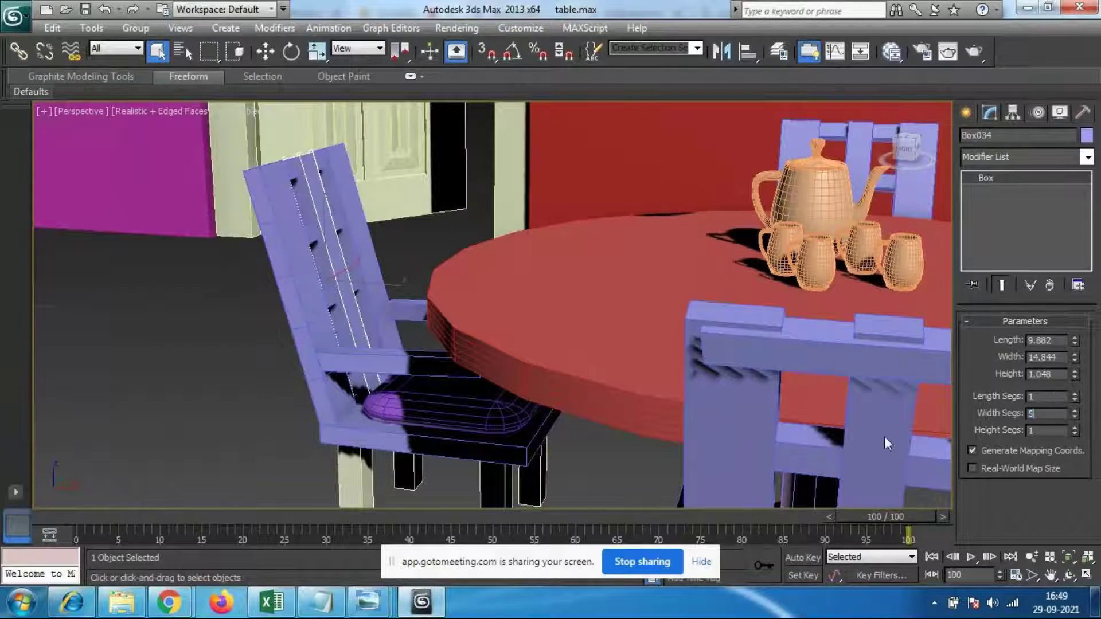
Step: Set the width segments of the backrest's farthest vertical slat to 5
left_click(370, 241)
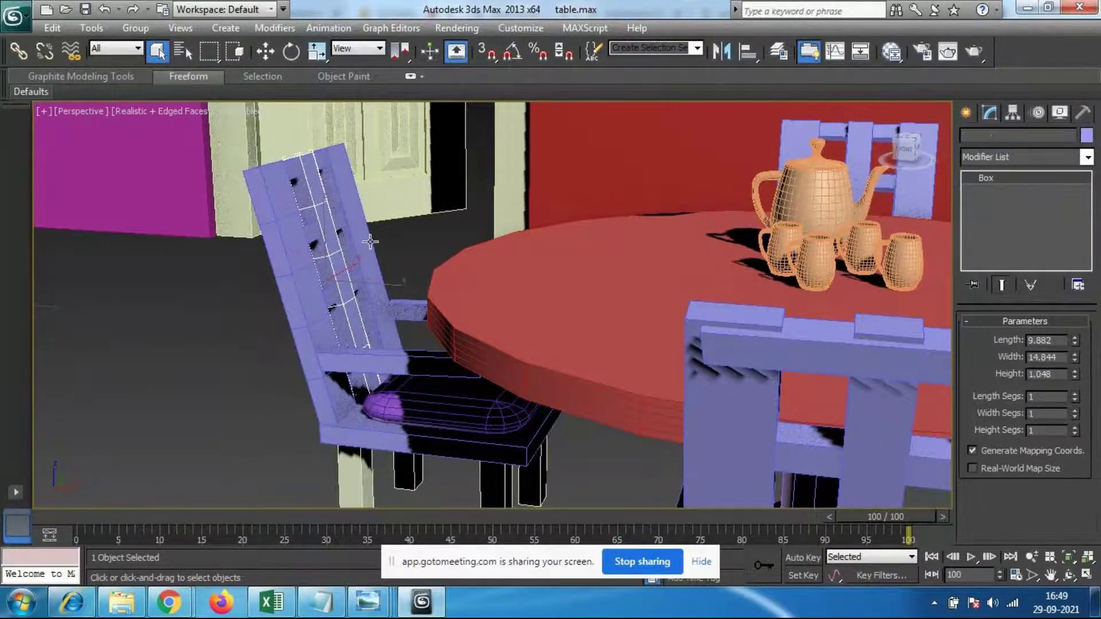
double_click(1045, 429)
double_click(1034, 413)
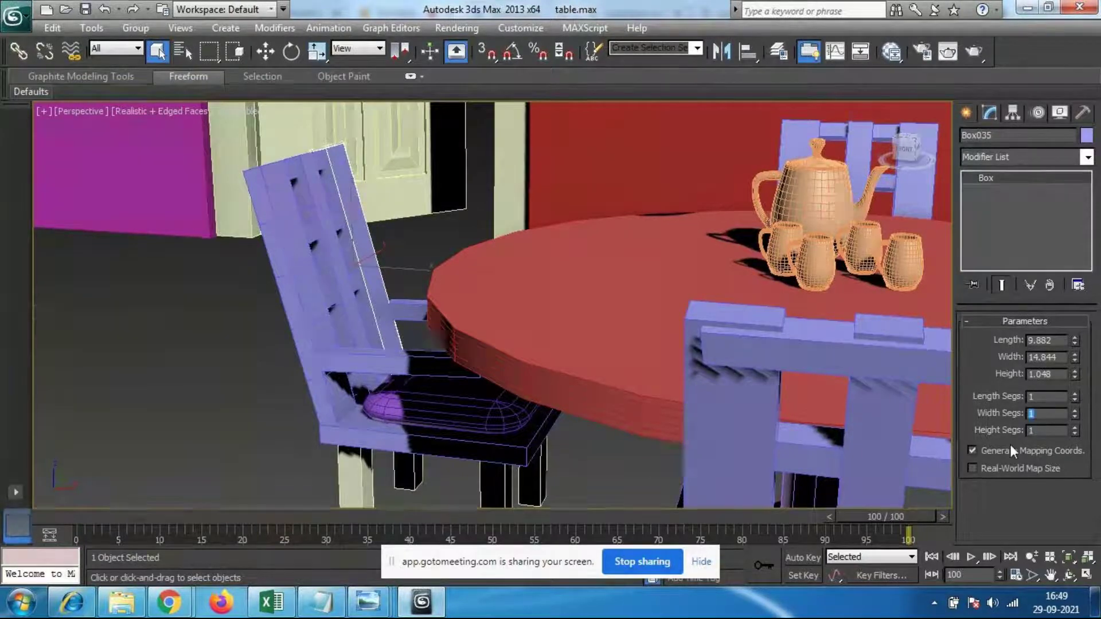
key("Return")
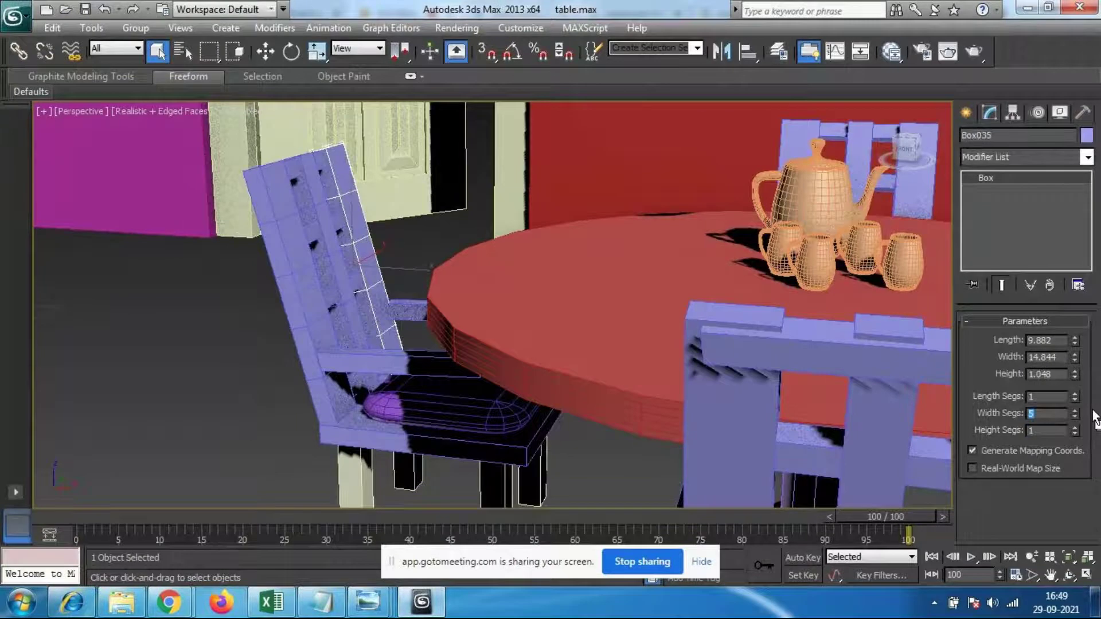
Step: Select all three vertical slats of the chair's backrest together
scroll(451, 283, "up", 3)
scroll(418, 283, "up", 1)
middle_click_drag(313, 340, 290, 300, "alt")
scroll(323, 326, "down", 1)
left_click(303, 282)
left_click(335, 296)
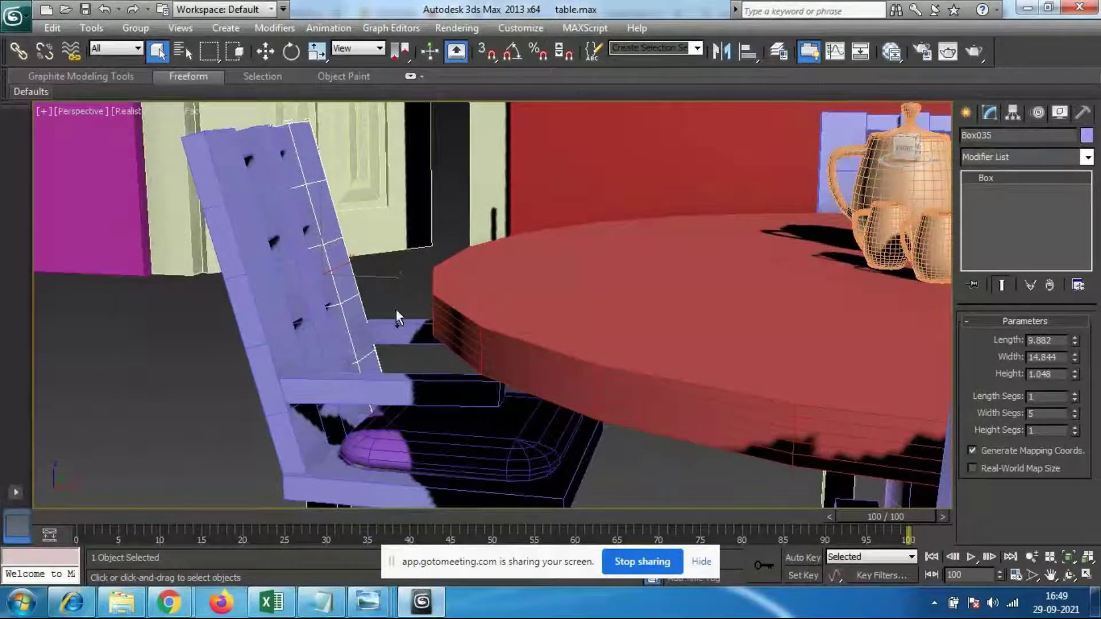
left_click(297, 282, "ctrl")
left_click(257, 316, "ctrl")
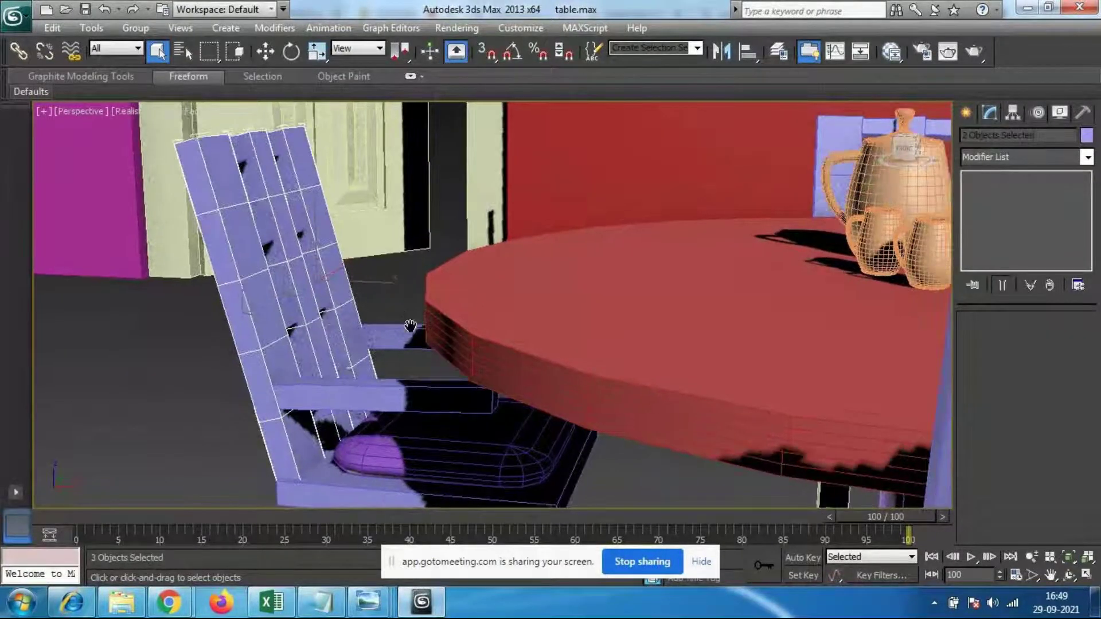
middle_click_drag(414, 341, 272, 257, "alt")
middle_click_drag(341, 169, 322, 346, "alt")
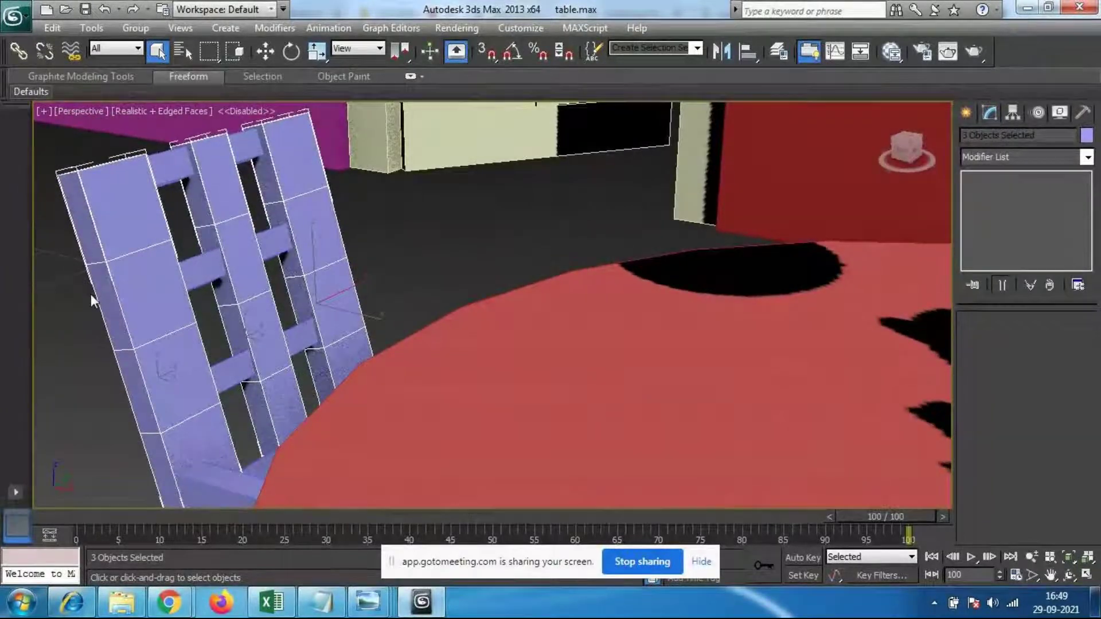
right_click(131, 290)
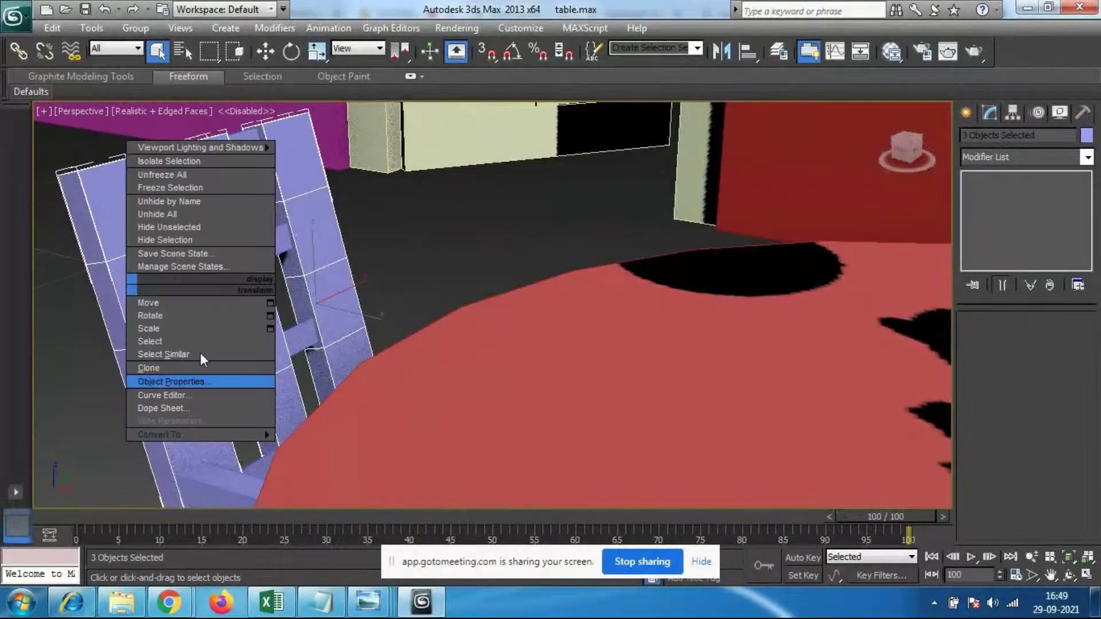
mouse_move(183, 431)
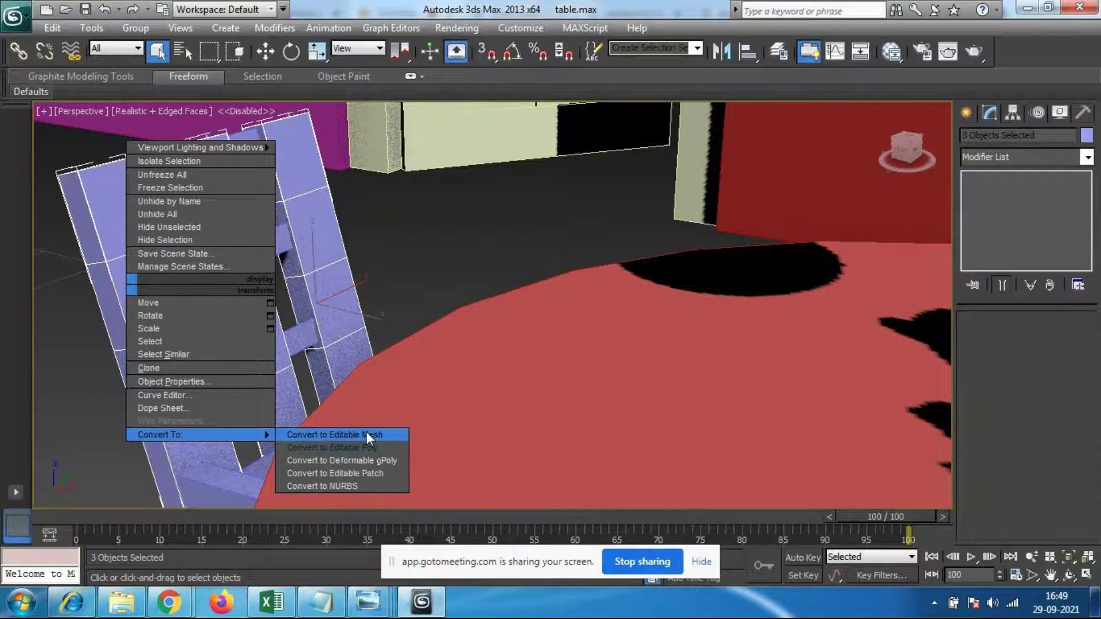
left_click(165, 395)
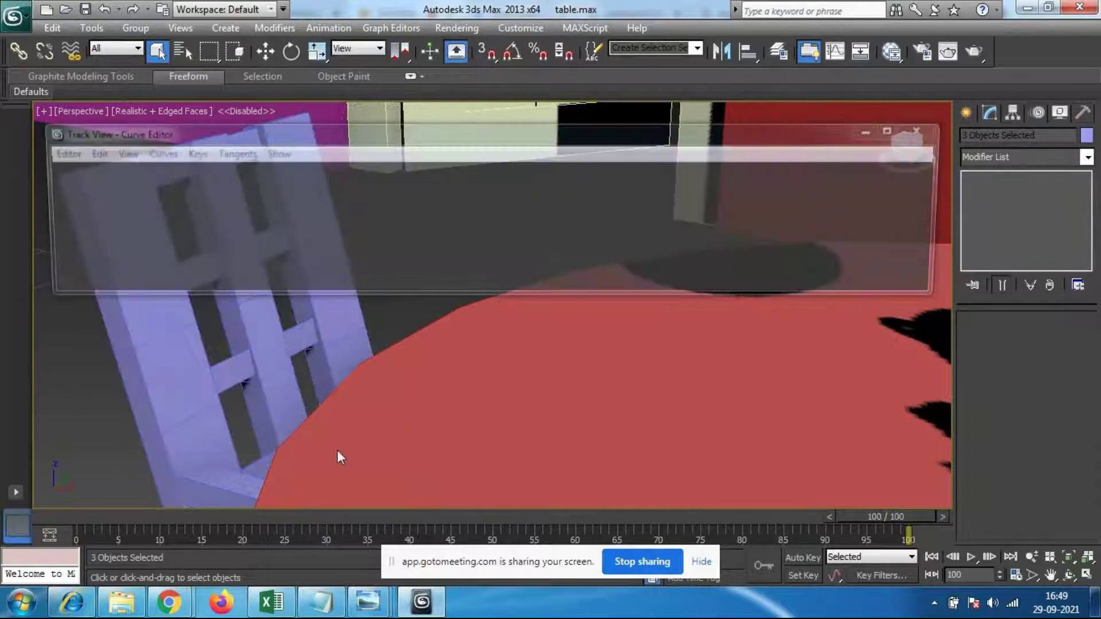
left_click(924, 131)
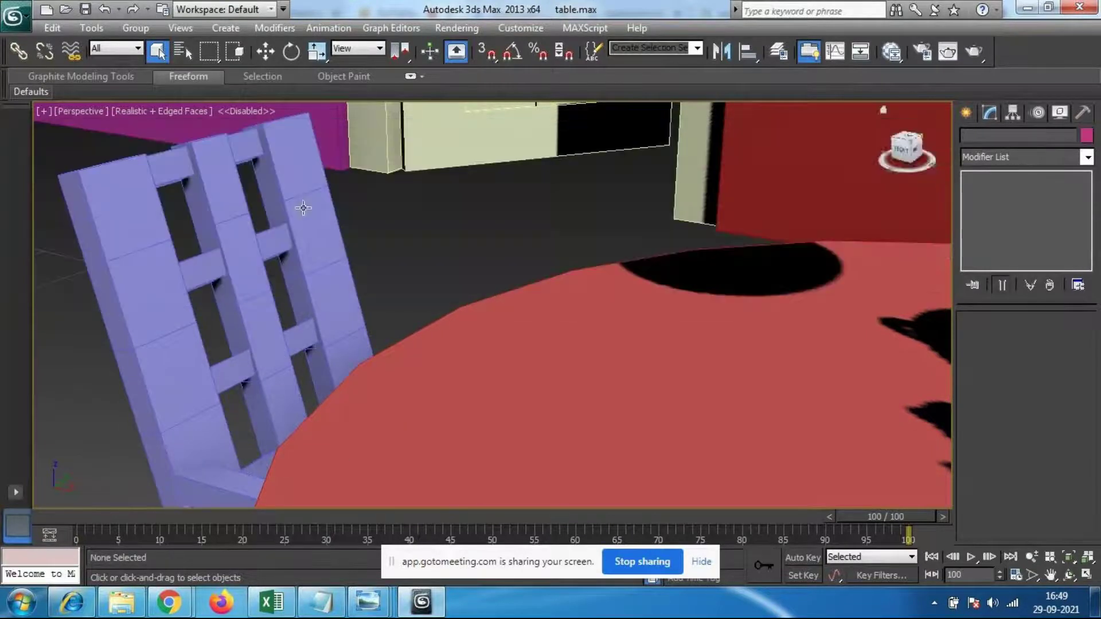
Step: Convert the nearest vertical slat of the chair's backrest to an editable poly
left_click(99, 261)
right_click(146, 287)
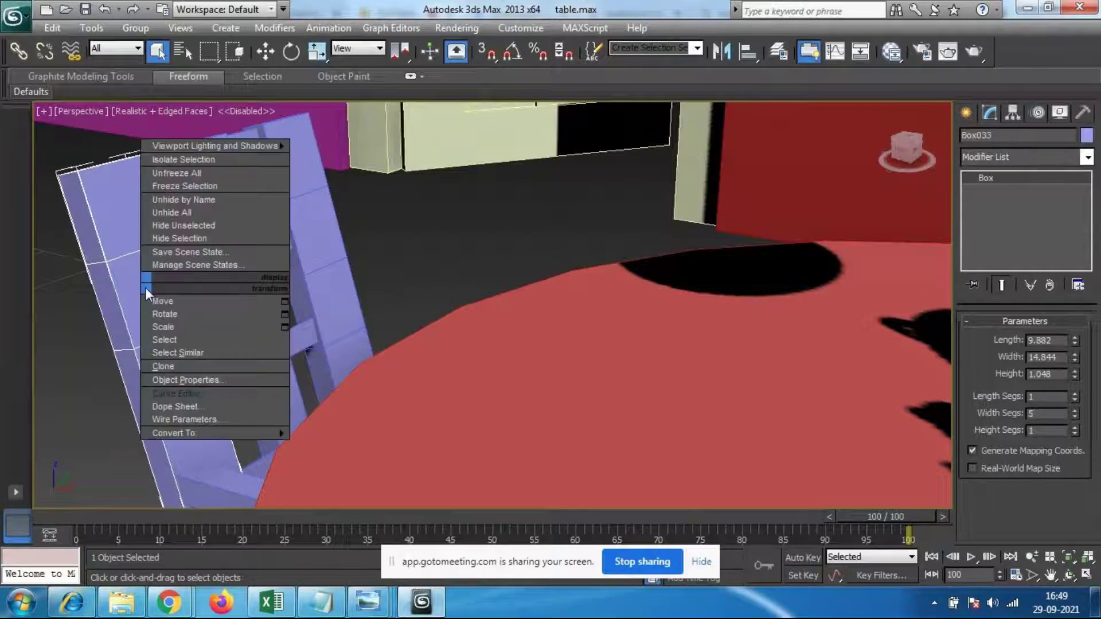
mouse_move(217, 433)
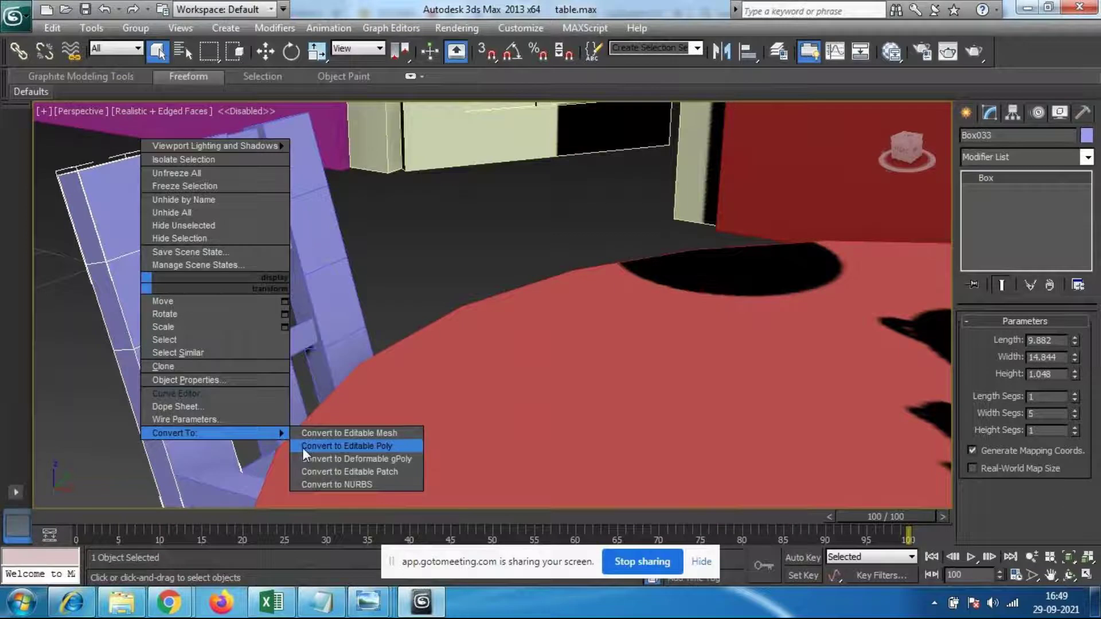
left_click(384, 449)
Step: Select the vertices at the nearest slat's upper end and move them slightly down and backward, away from the table
middle_click_drag(224, 442, 298, 390, "alt")
scroll(268, 398, "up", 2)
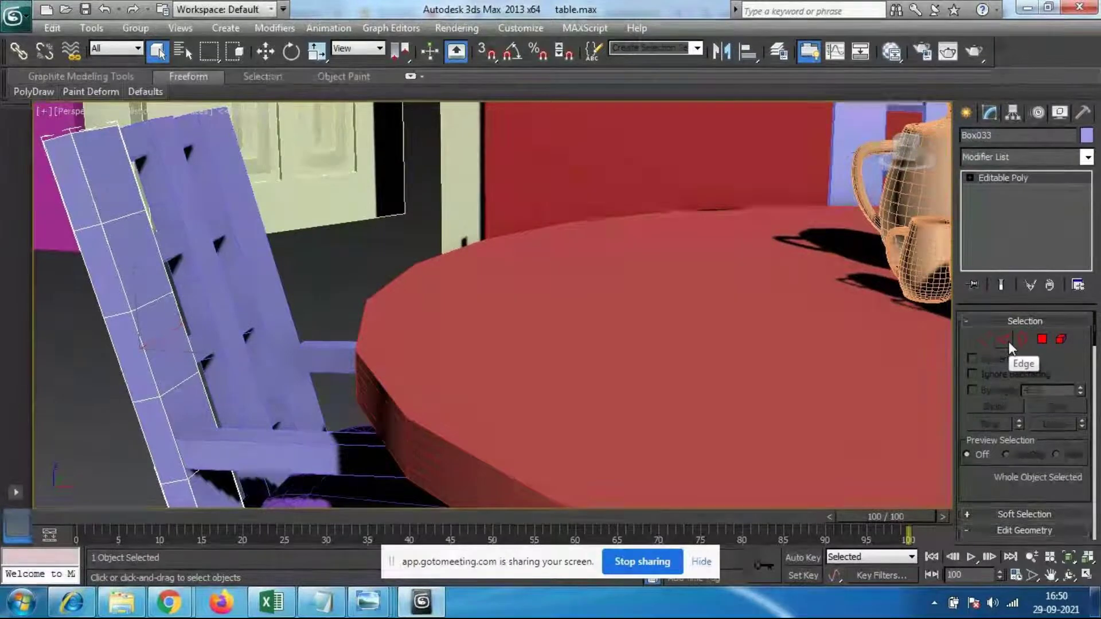
middle_click_drag(368, 351, 324, 327)
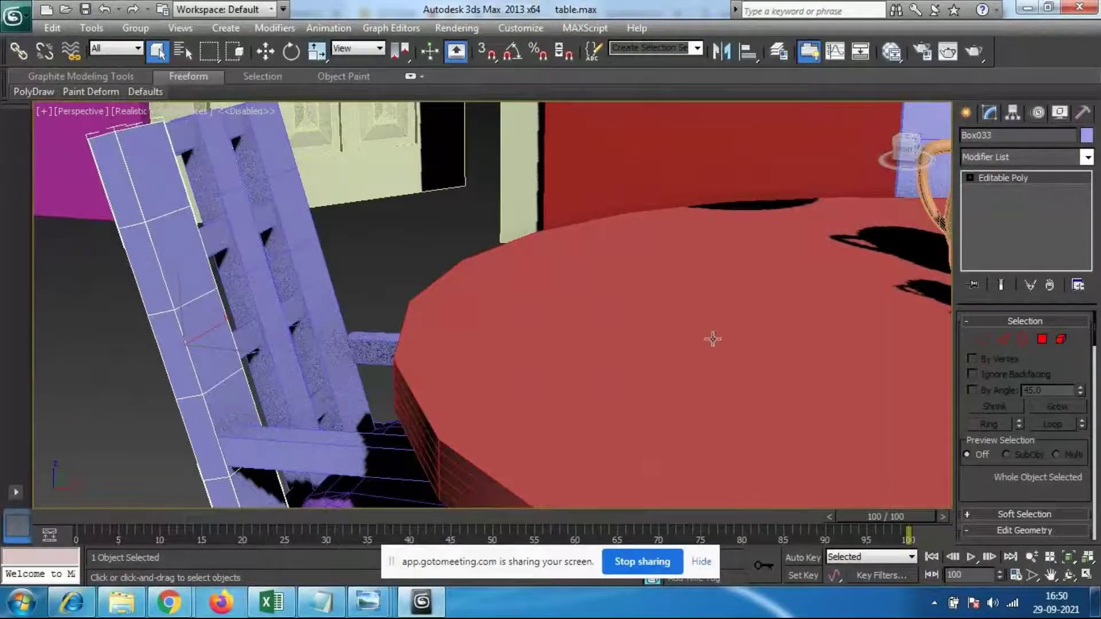
left_click(984, 340)
middle_click_drag(302, 326, 311, 350, "alt")
middle_click_drag(195, 350, 334, 357, "alt")
left_click_drag(189, 172, 275, 198)
middle_click_drag(297, 287, 304, 303, "alt")
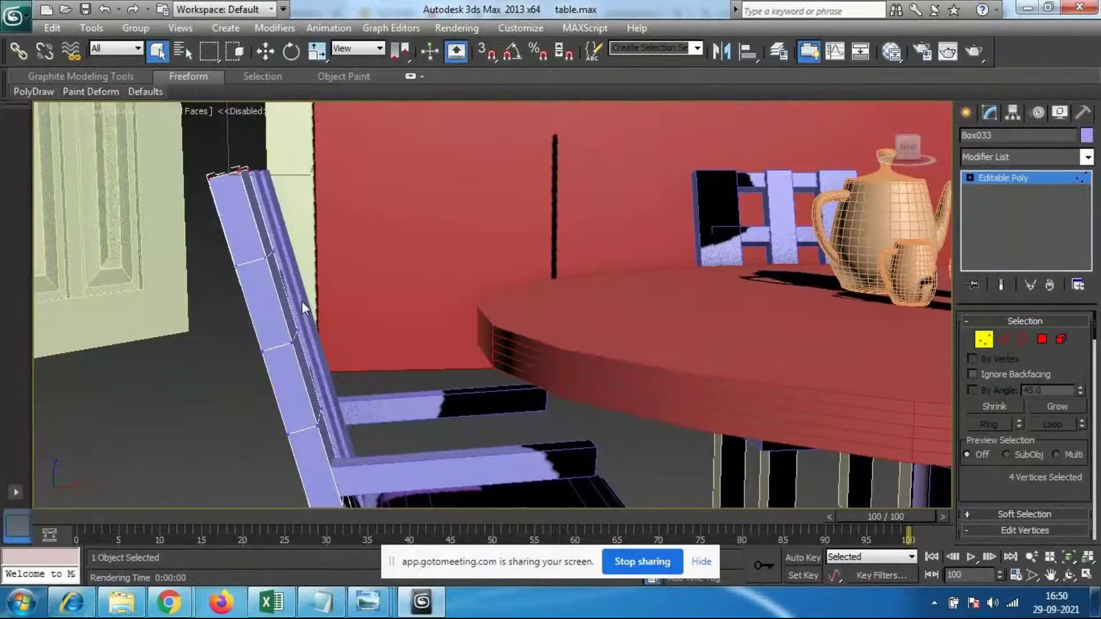
key("w")
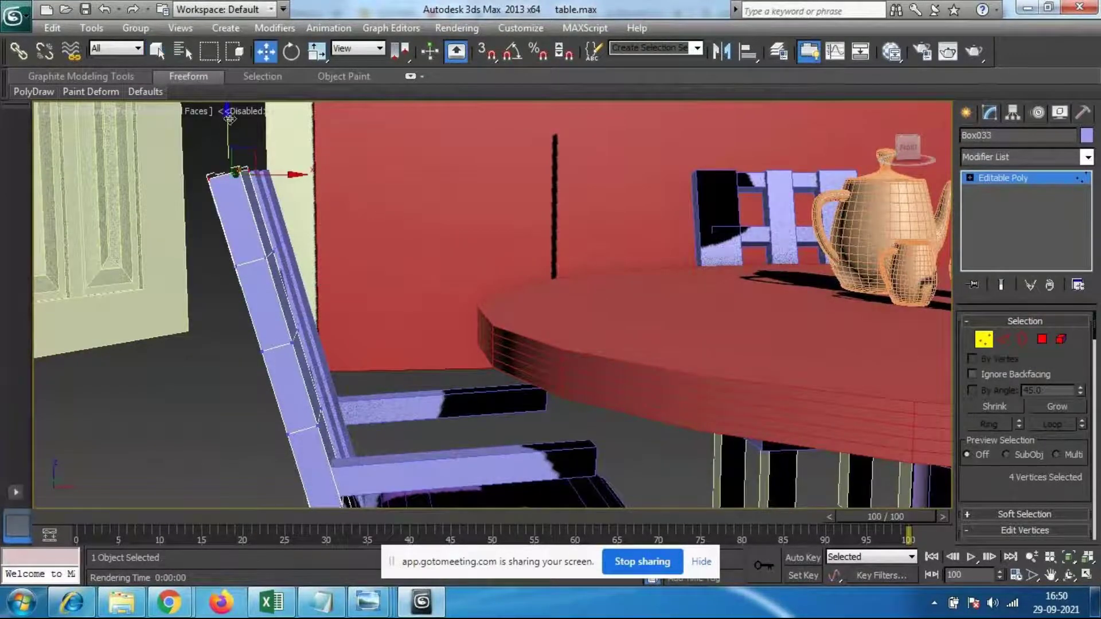
left_click_drag(227, 111, 227, 120)
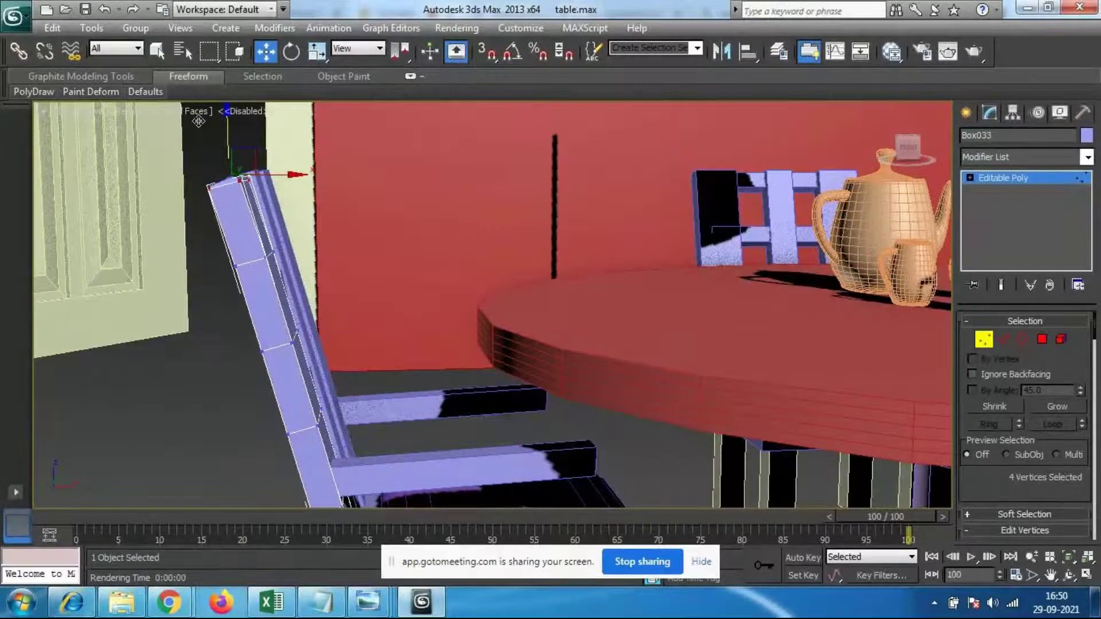
left_click_drag(289, 188, 268, 188)
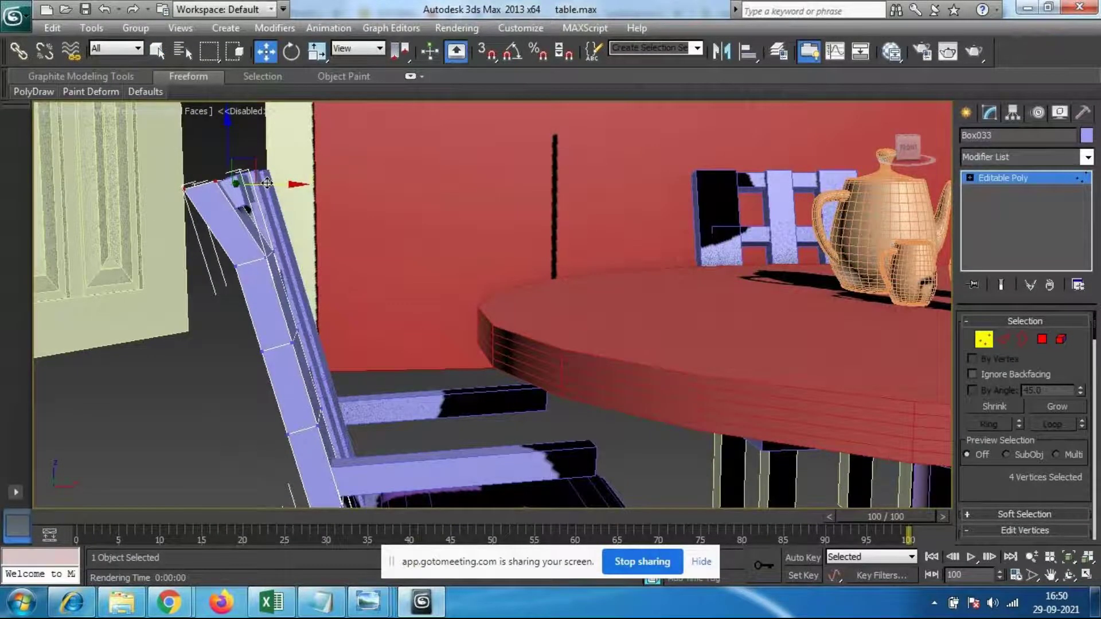
Step: Shift the nearest slat's lower vertex rows horizontally, row by row, to bend the slat into a curved profile
middle_click_drag(223, 326, 224, 309, "alt")
left_click_drag(192, 285, 322, 279)
left_click_drag(217, 319, 351, 345)
left_click_drag(242, 410, 378, 431)
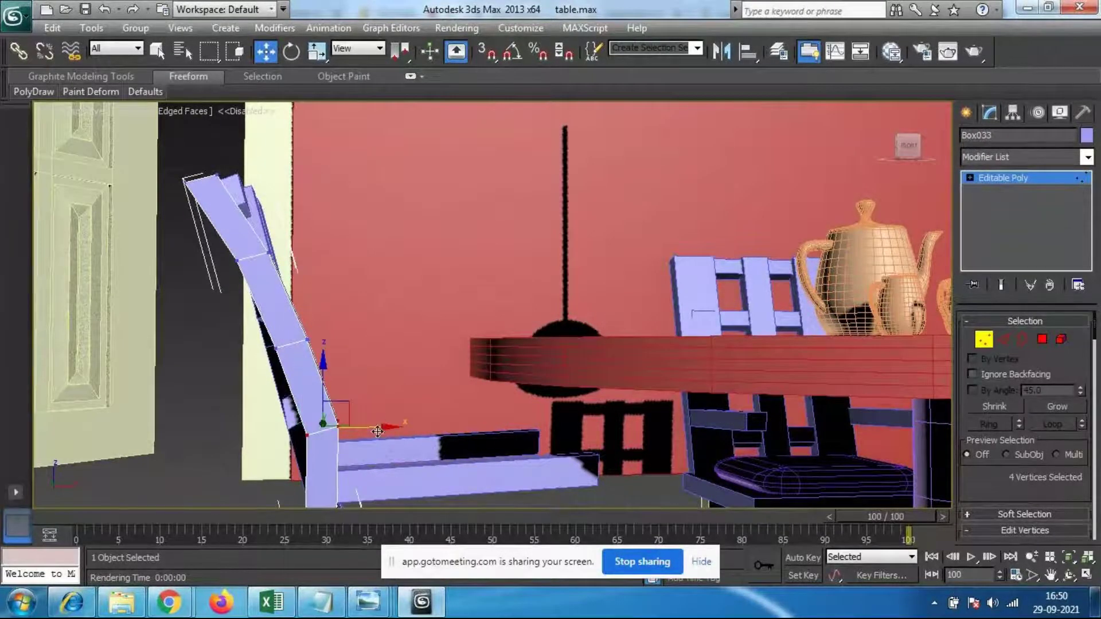
mouse_move(395, 395)
middle_mouse_down("alt")
mouse_move(346, 440)
mouse_move(278, 466)
mouse_move(357, 412)
mouse_move(447, 429)
mouse_move(355, 462)
mouse_move(259, 449)
mouse_move(530, 418)
mouse_move(432, 399)
mouse_move(539, 414)
mouse_move(344, 394)
mouse_move(411, 381)
mouse_move(394, 377)
mouse_move(377, 396)
middle_mouse_up("alt")
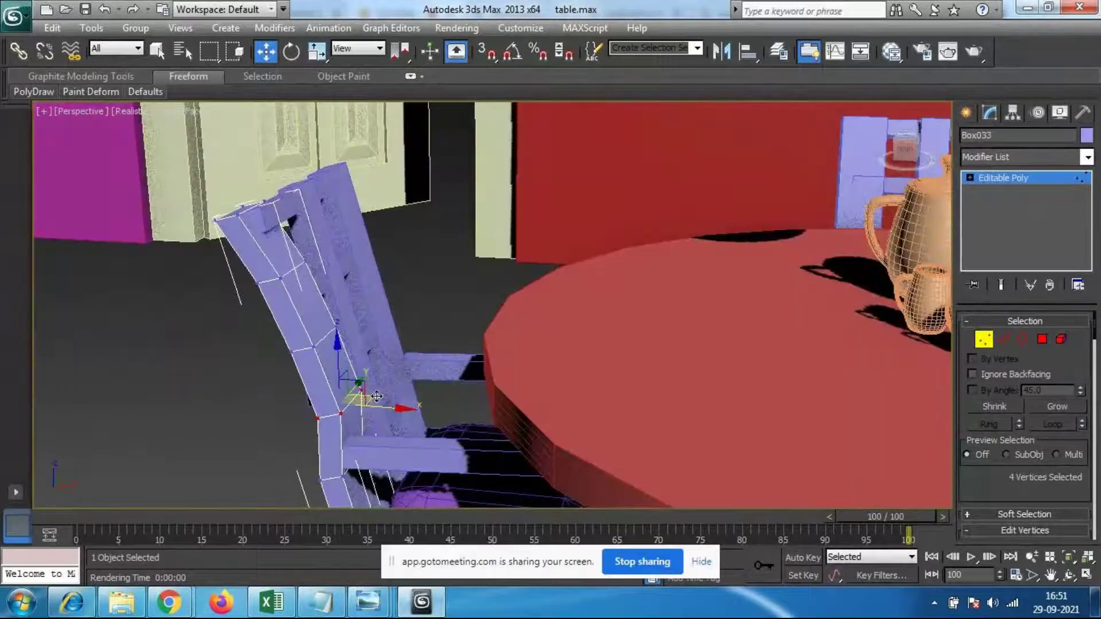
Step: Leave vertex editing and delete the backrest's farthest vertical slat
middle_click_drag(379, 381, 297, 441, "alt")
left_click(493, 263)
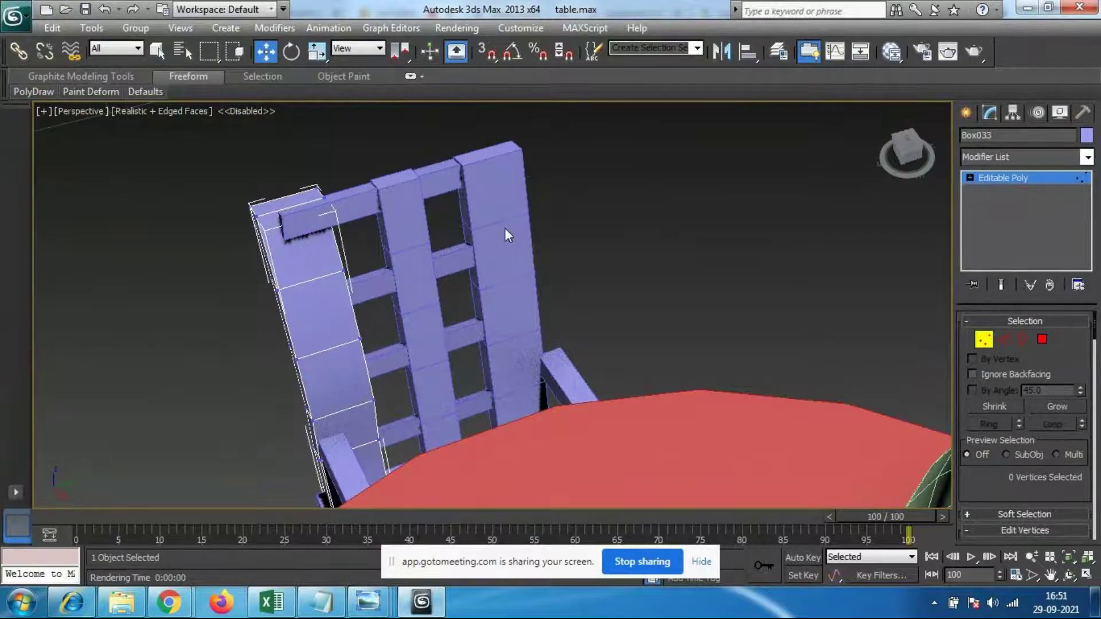
middle_click_drag(486, 295, 445, 308, "alt")
left_click(989, 344)
left_click(429, 240)
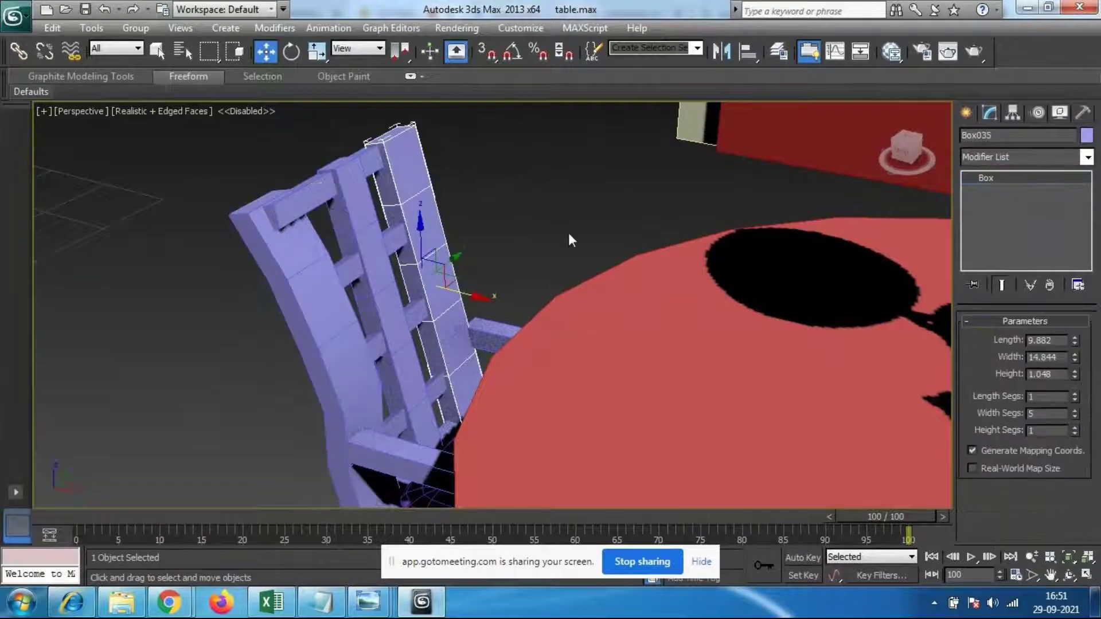
key("Delete")
Step: Reselect the nearest slat's upper-end vertices and move them horizontally to adjust how far the slat leans back
middle_click_drag(376, 315, 333, 265, "alt")
left_click(334, 263)
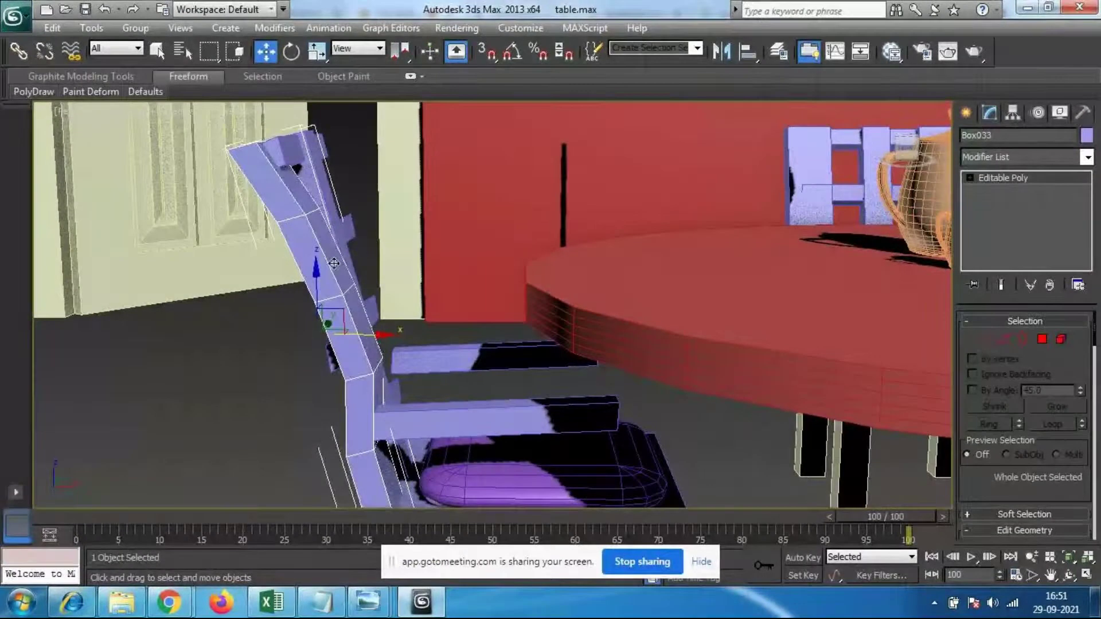
left_click(985, 338)
scroll(322, 272, "up", 3)
middle_click_drag(322, 273, 284, 314)
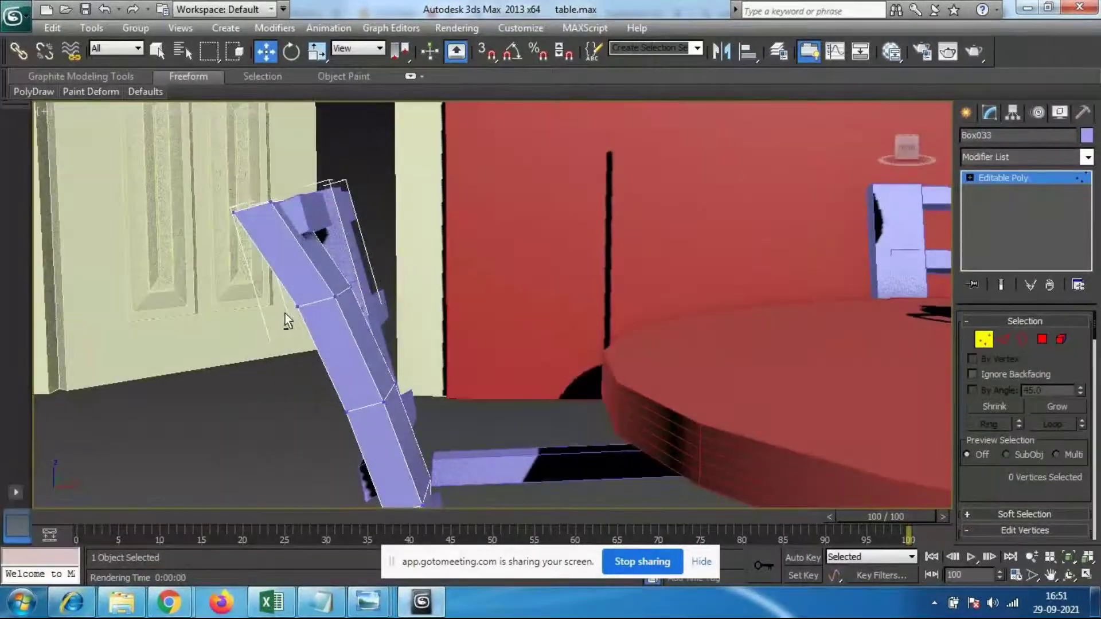
left_click_drag(220, 171, 322, 241)
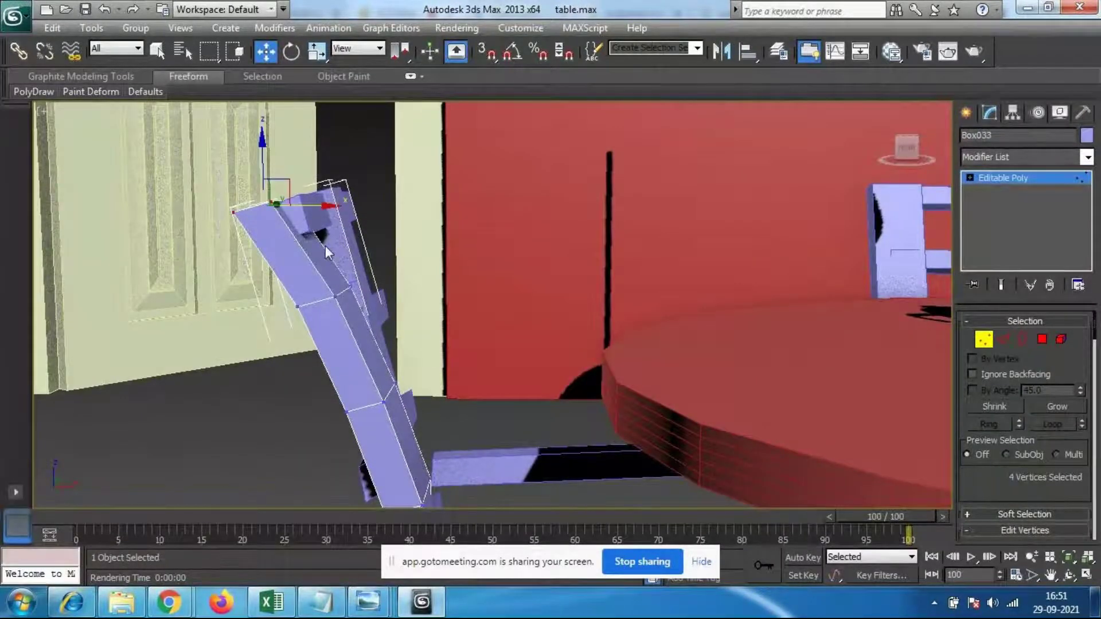
left_click_drag(271, 204, 286, 203)
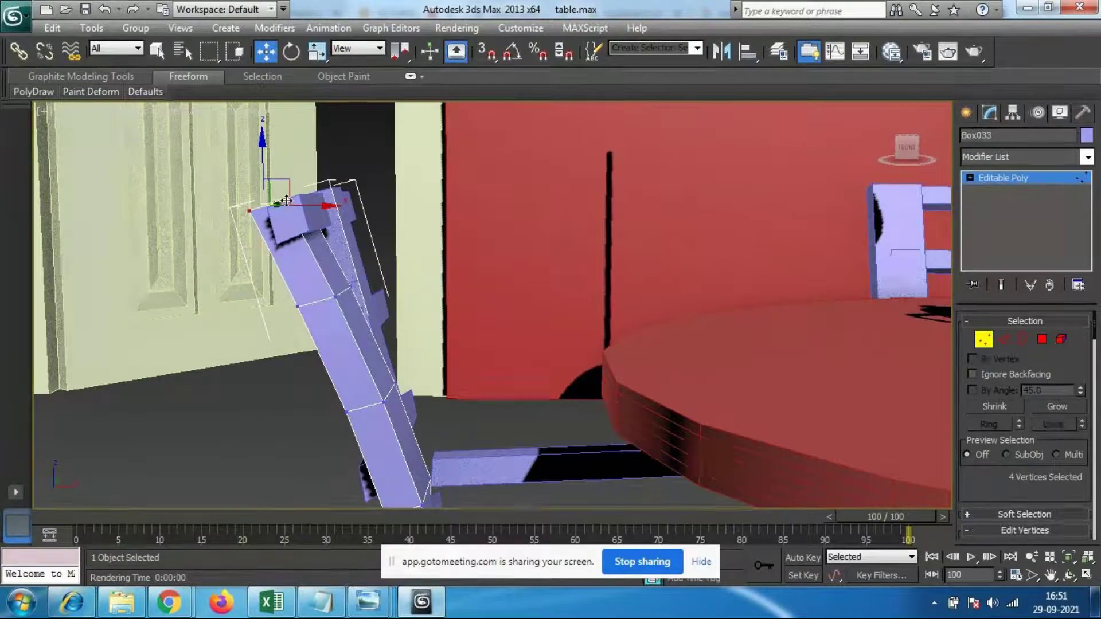
middle_click_drag(383, 284, 270, 360, "alt")
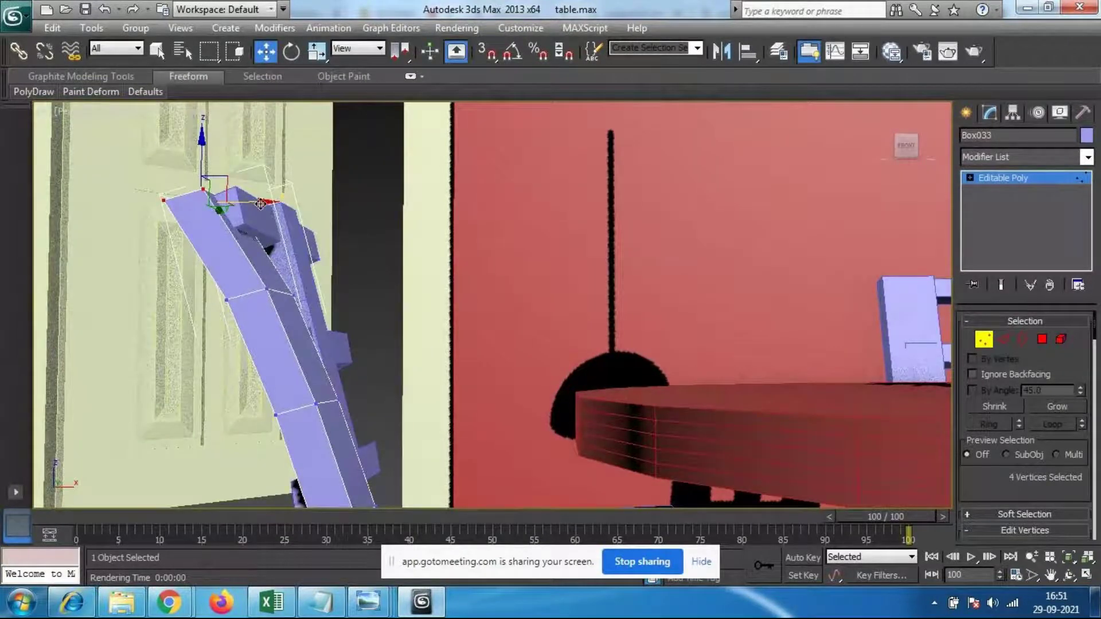
left_click_drag(267, 201, 238, 194)
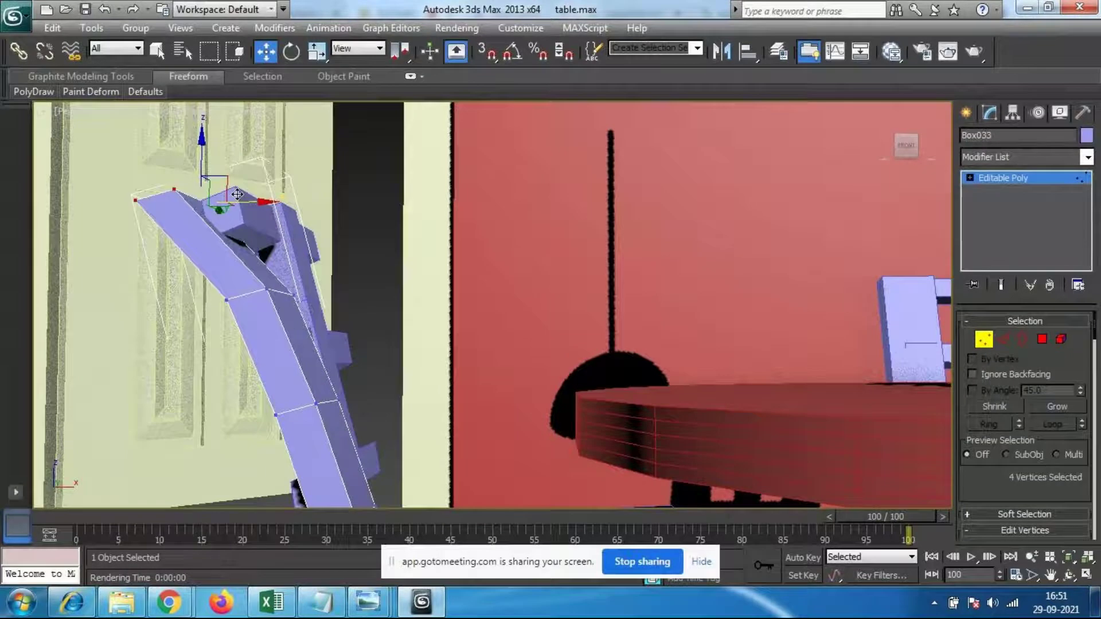
scroll(277, 246, "down", 1)
middle_click_drag(249, 314, 349, 240, "alt")
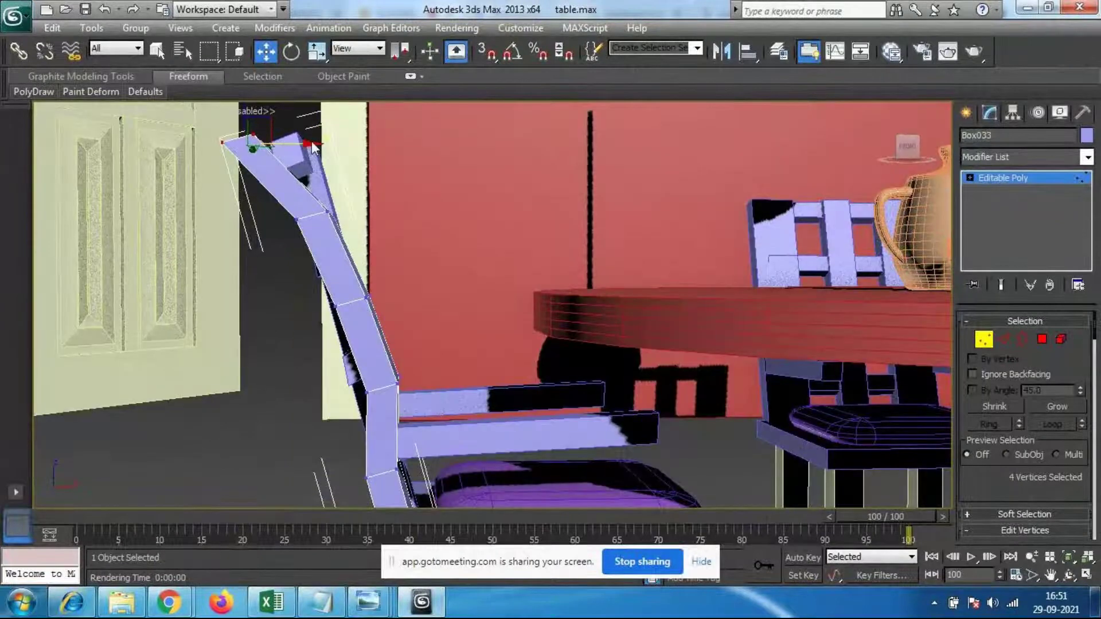
left_click_drag(313, 148, 361, 148)
middle_click_drag(362, 148, 387, 405, "alt")
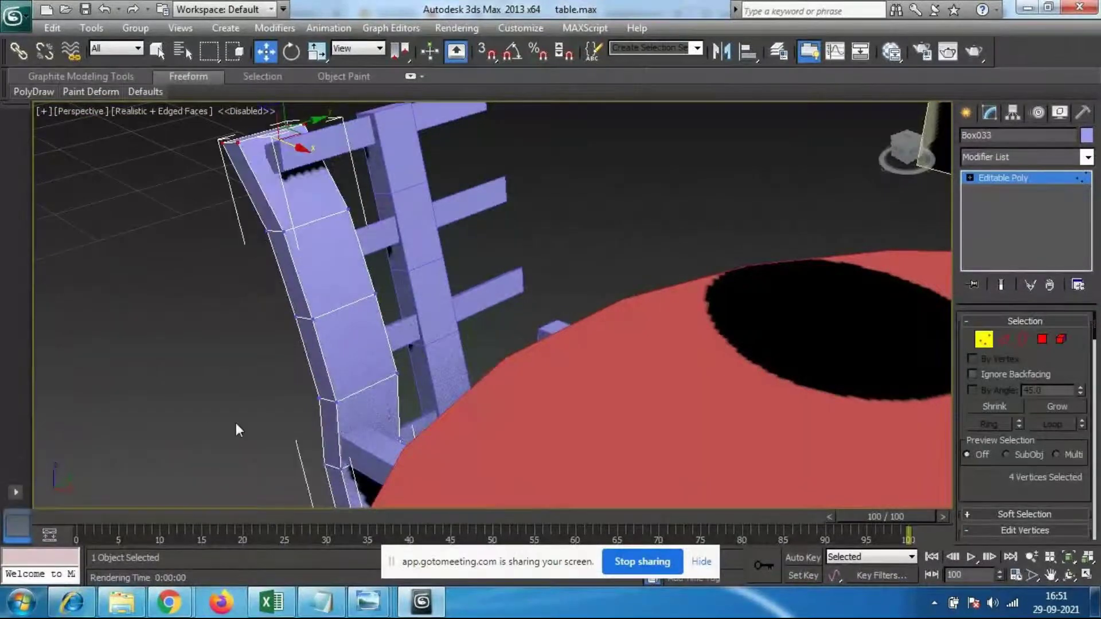
Step: Move the nearest slat's vertex row just above the seat forward, towards the table, to smooth the lower curve
middle_click_drag(208, 422, 394, 465, "alt")
mouse_move(353, 402)
left_mouse_down()
mouse_move(436, 431)
mouse_move(347, 421)
left_mouse_up()
left_click(435, 421)
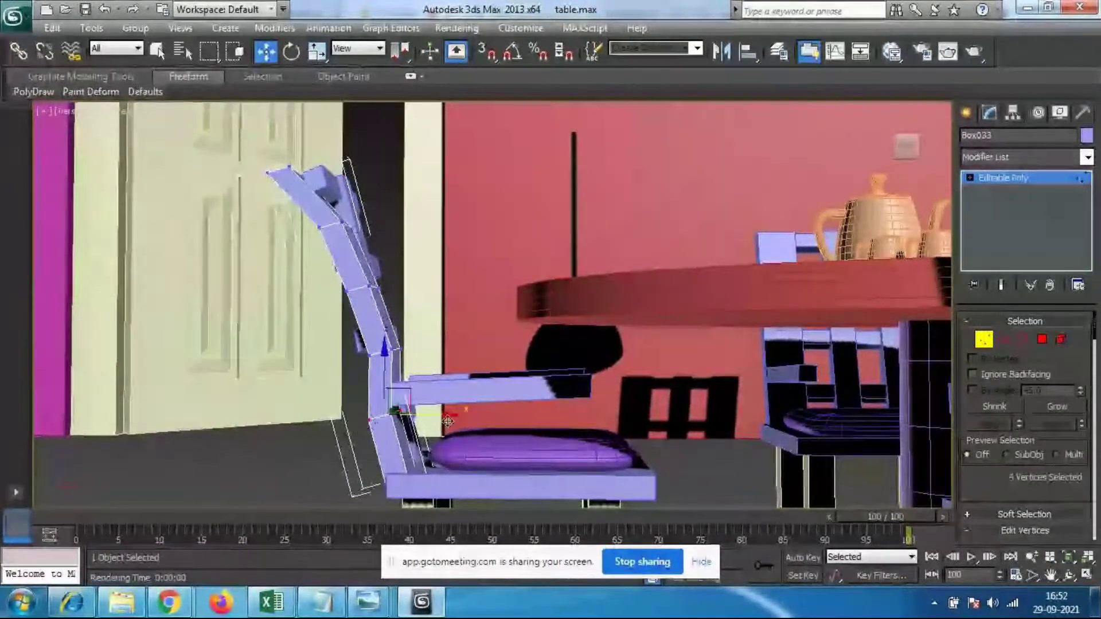
left_click_drag(445, 416, 481, 418)
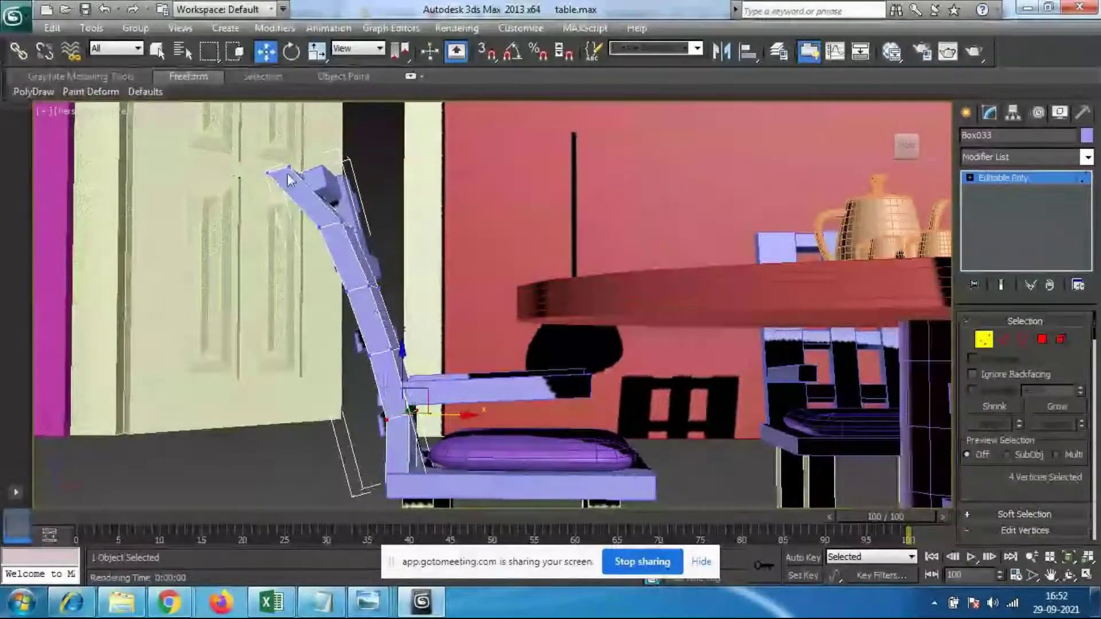
Step: Lower the nearest slat's upper-end vertices to bend its tip backward, and leave vertex editing
left_click_drag(258, 153, 314, 204)
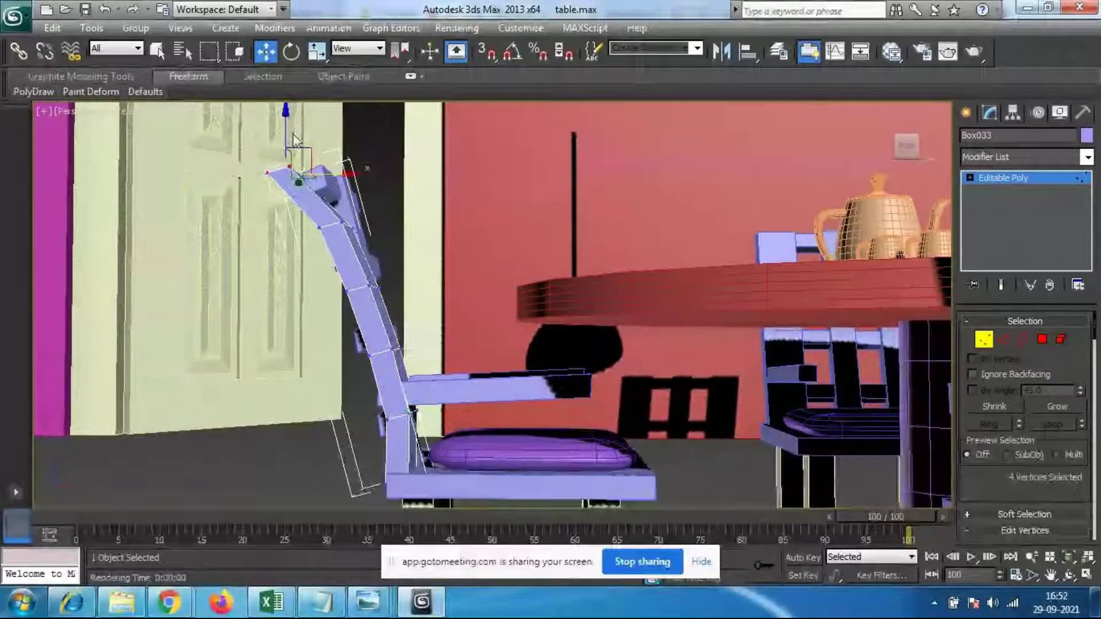
left_click_drag(287, 111, 285, 167)
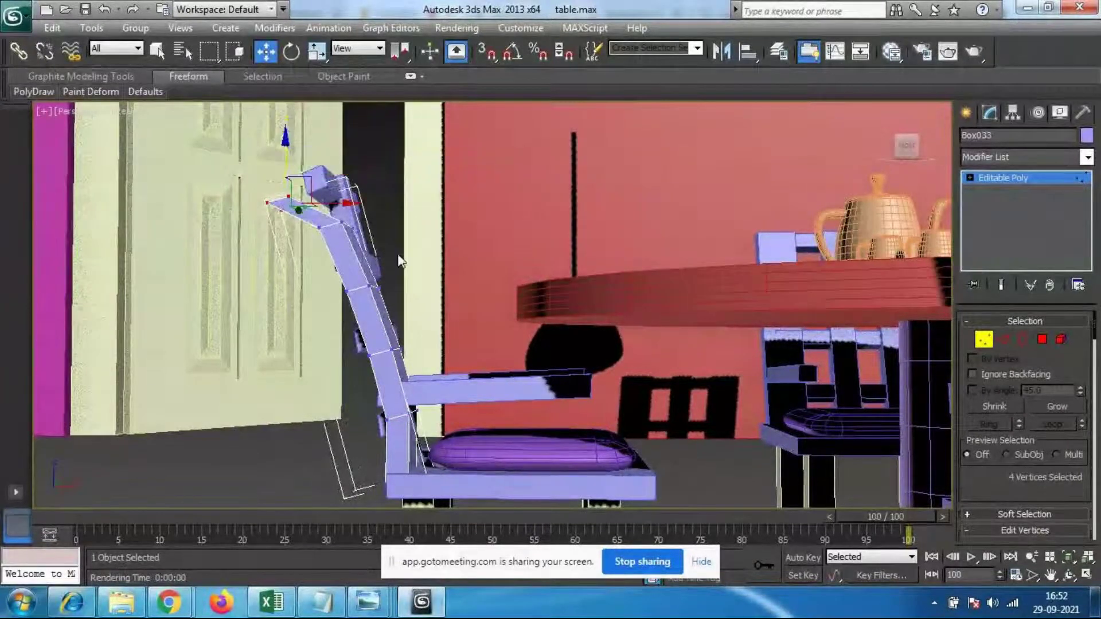
middle_click_drag(406, 254, 374, 289, "alt")
scroll(396, 238, "up", 2)
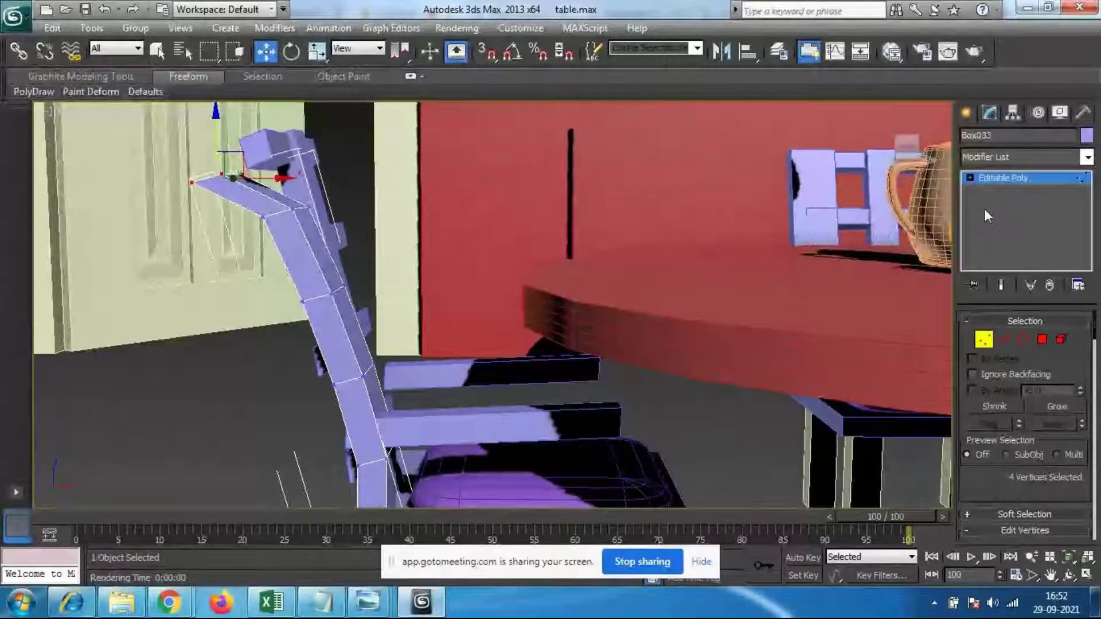
left_click(983, 340)
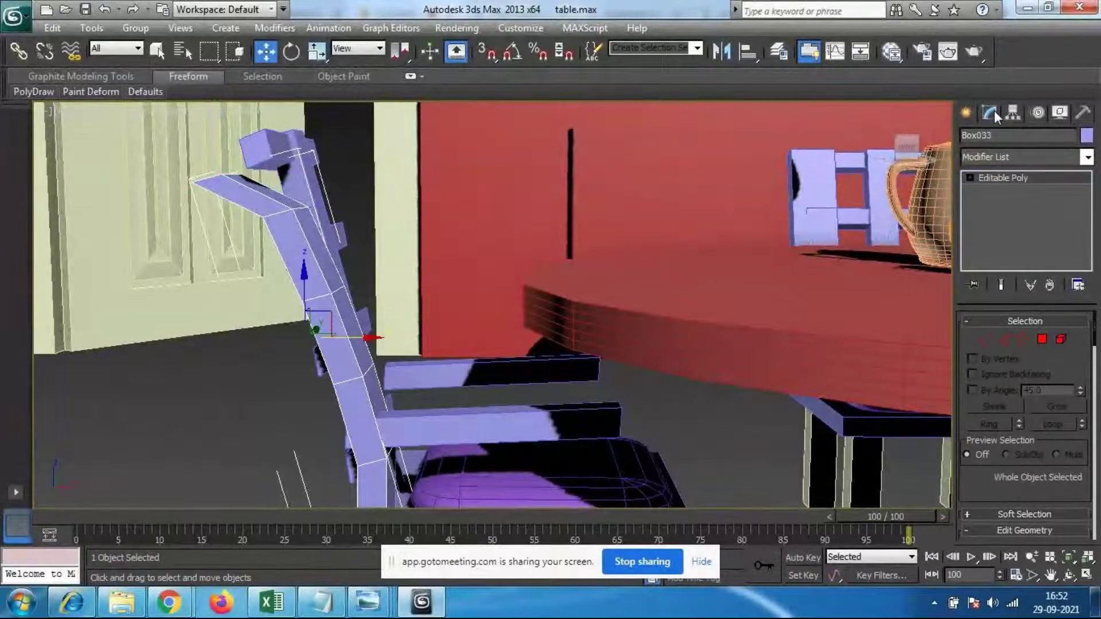
left_click(966, 113)
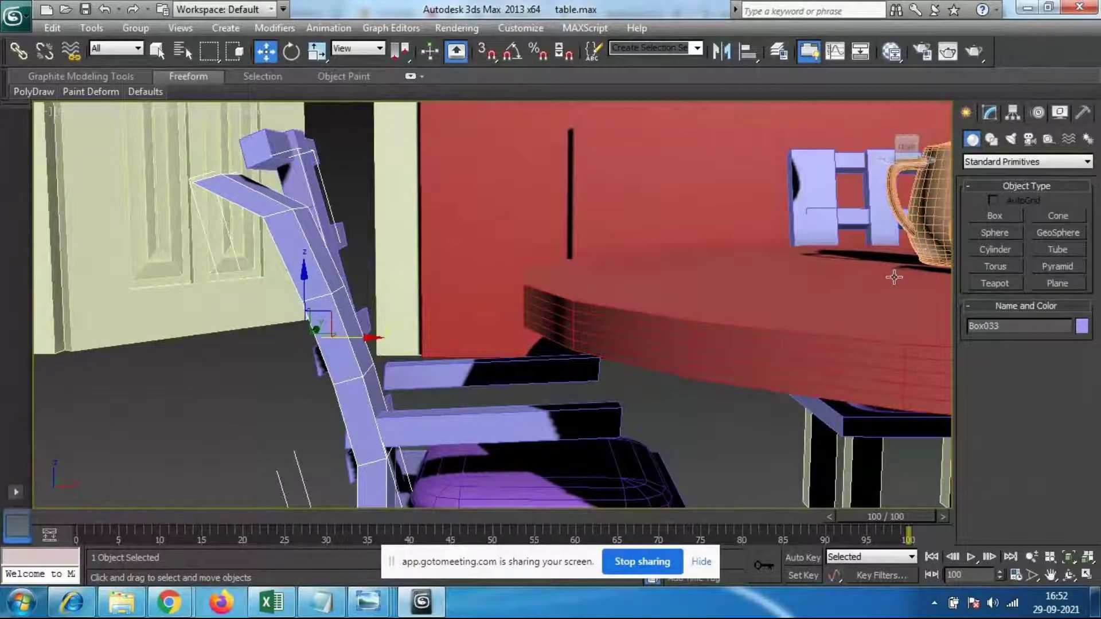
left_click(989, 113)
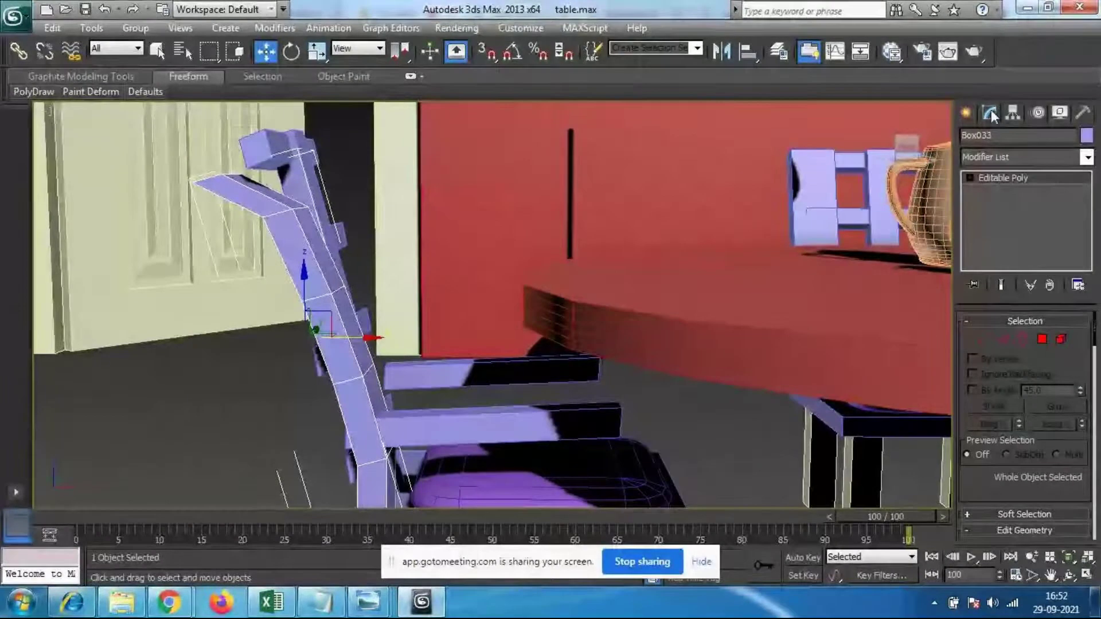
mouse_move(1082, 425)
left_mouse_down()
mouse_move(1070, 178)
mouse_move(1076, 442)
left_mouse_up()
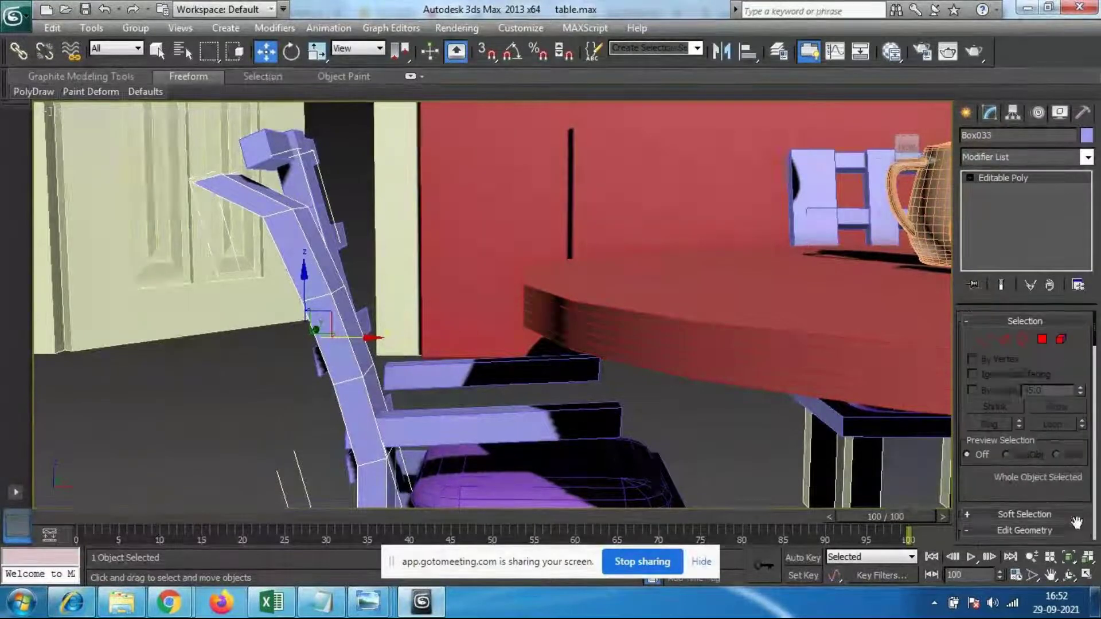
Step: Move the backrest's uppermost horizontal rail down to the bent end of the nearest slat
middle_click_drag(377, 386, 471, 305, "alt")
left_click(484, 139)
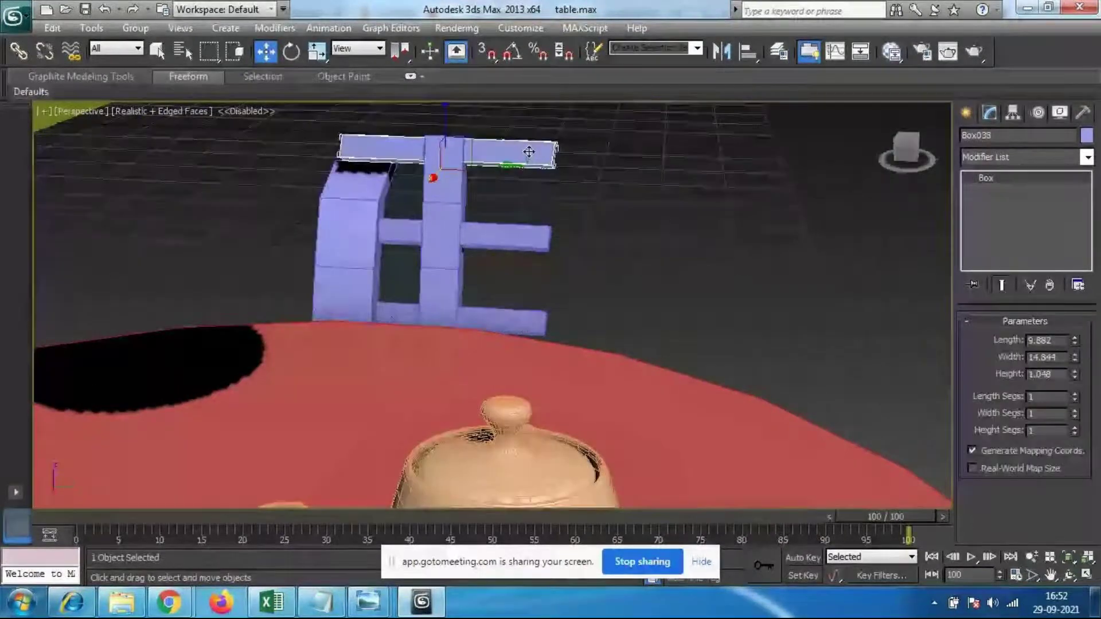
left_click_drag(445, 110, 452, 133)
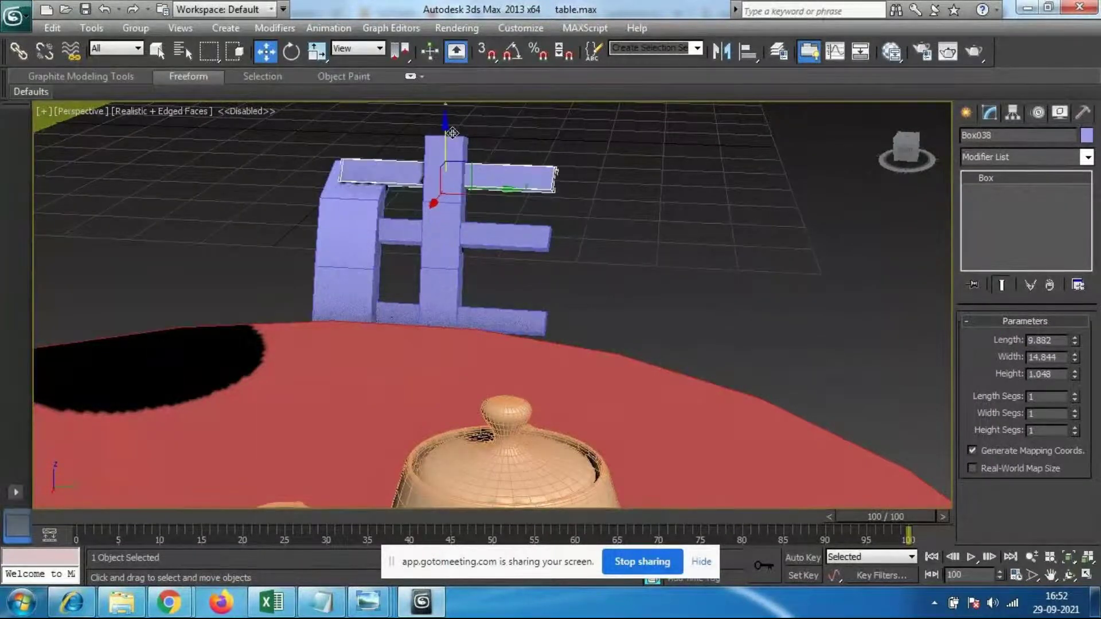
middle_click_drag(455, 253, 487, 259, "alt")
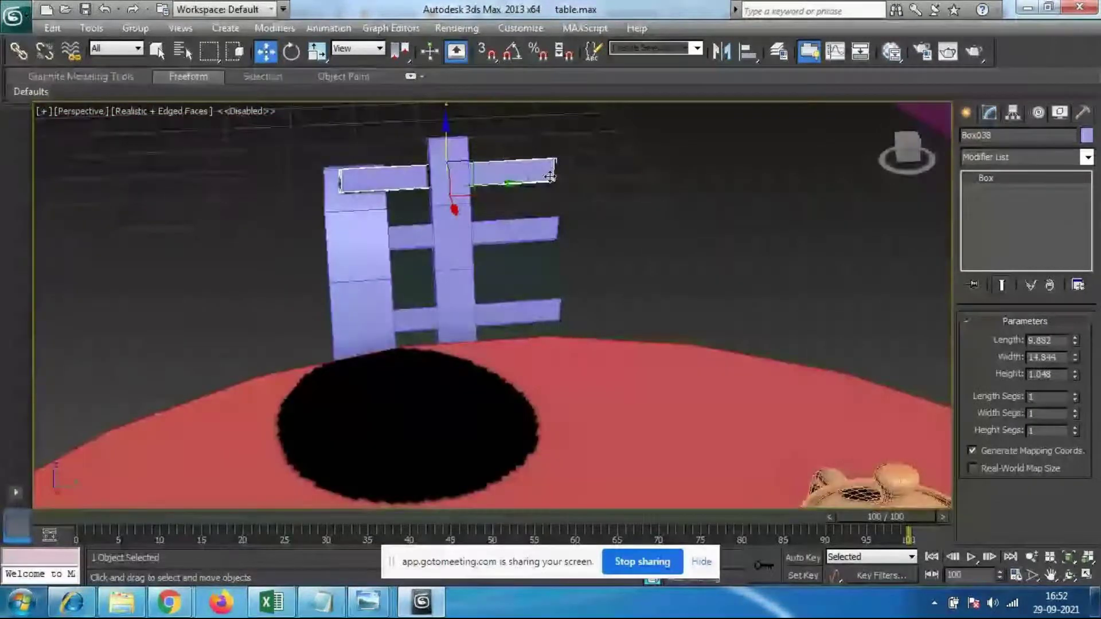
right_click(530, 173)
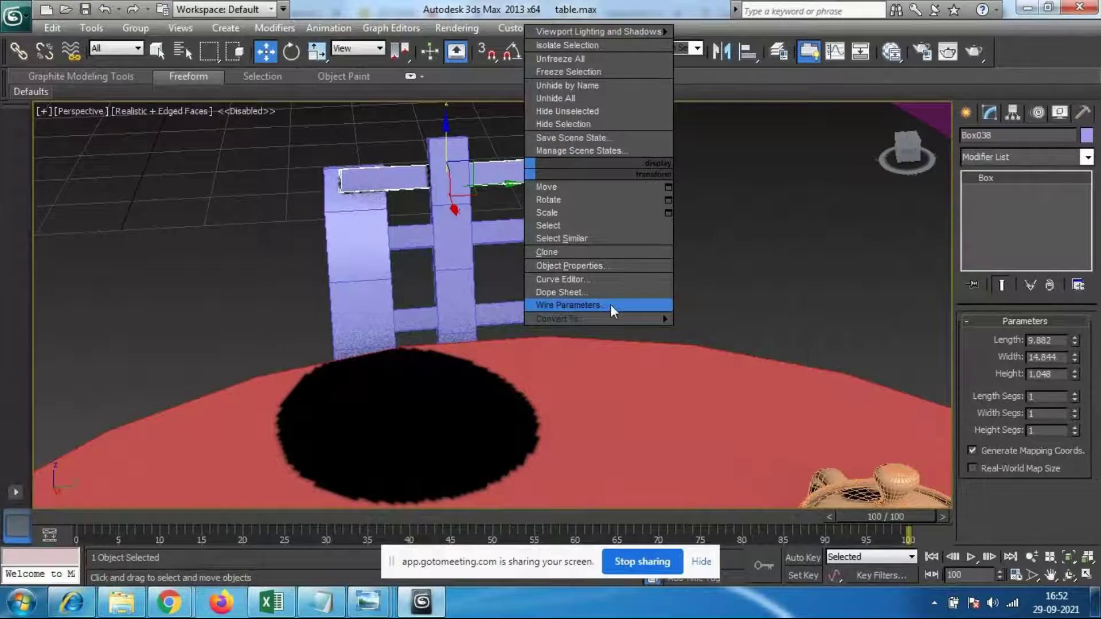
mouse_move(598, 319)
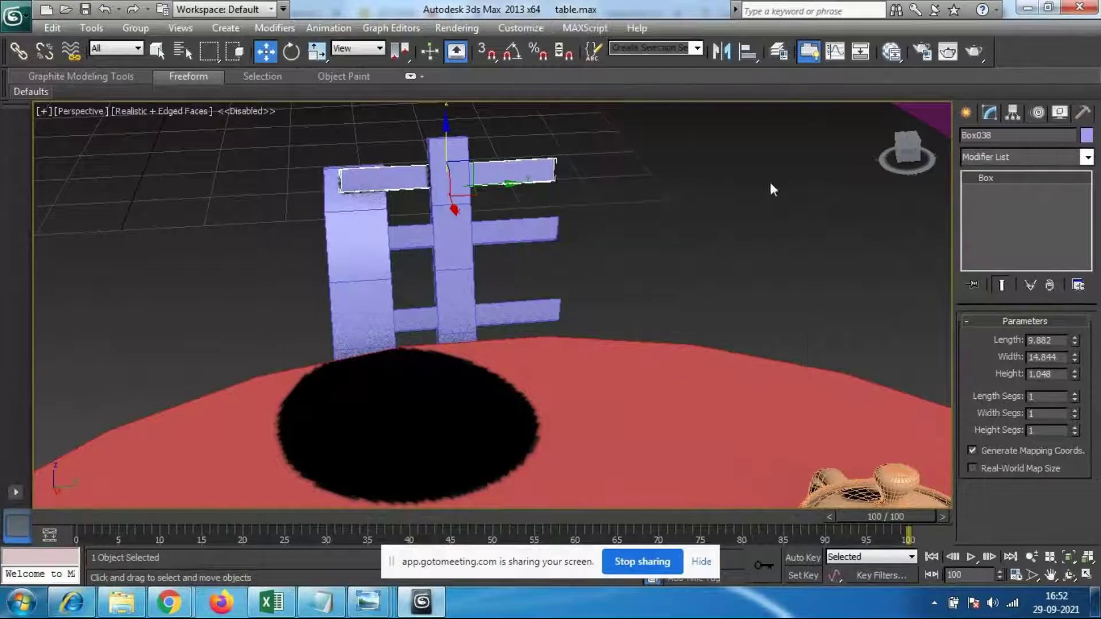
left_click(672, 203)
left_click(531, 176)
right_click(532, 176)
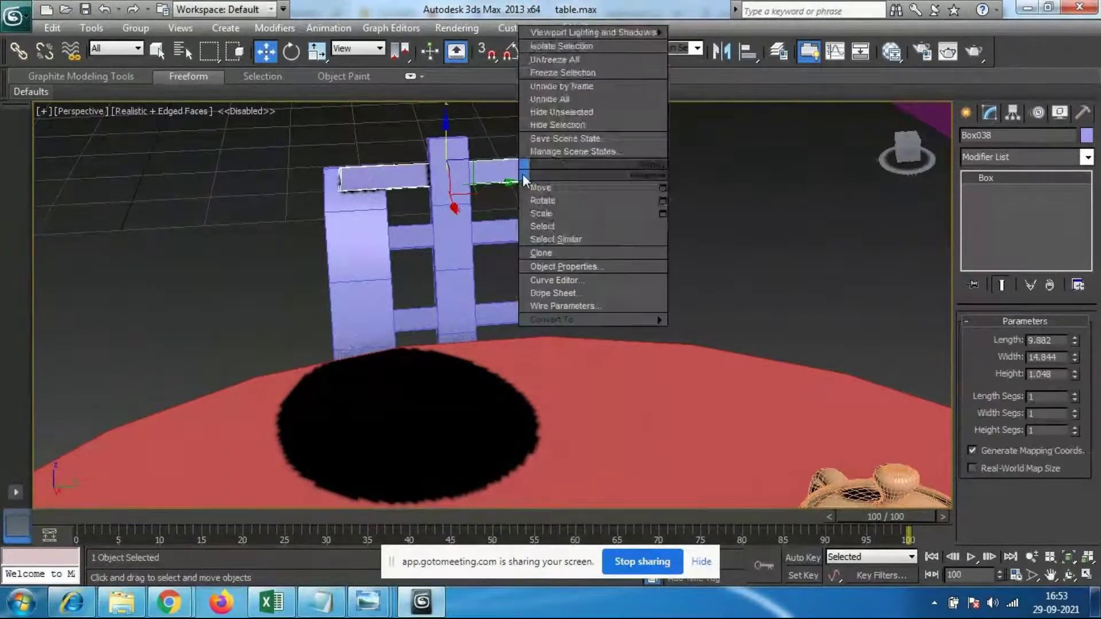
mouse_move(575, 319)
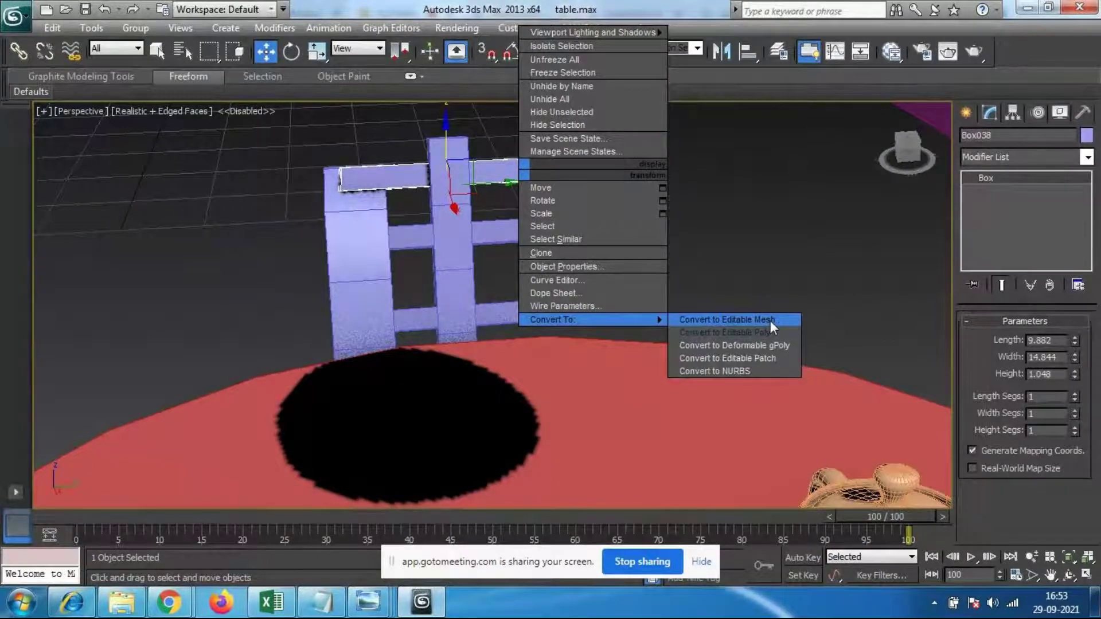
left_click(654, 202)
Step: Select the backrest's uppermost horizontal rail and set its width segments to 6
left_click(494, 171)
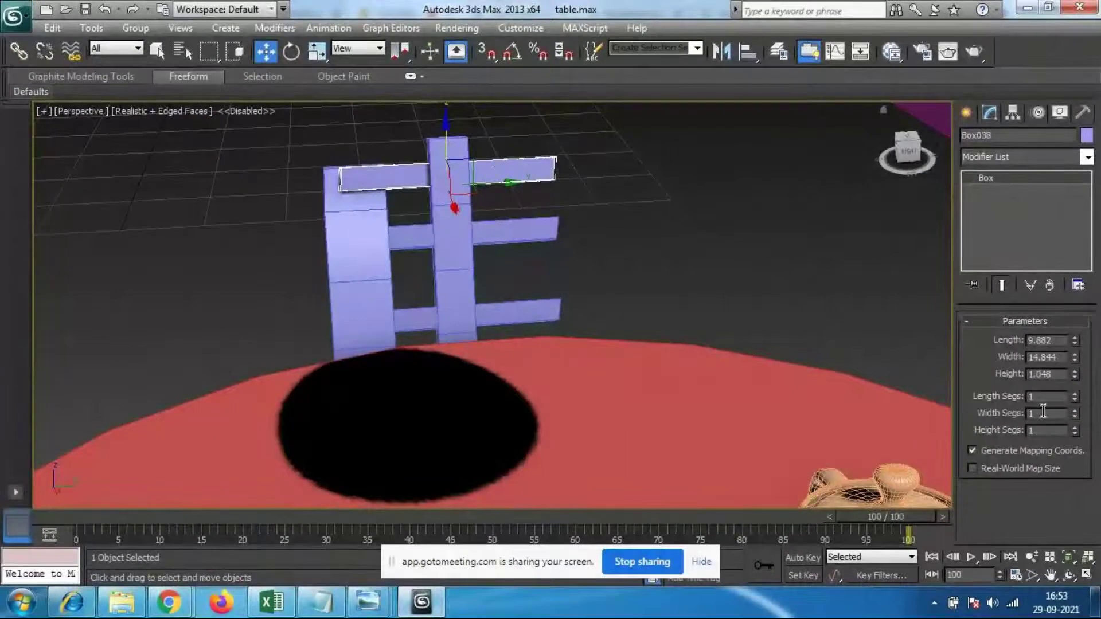
left_click_drag(1042, 413, 924, 429)
type("5")
key("Return")
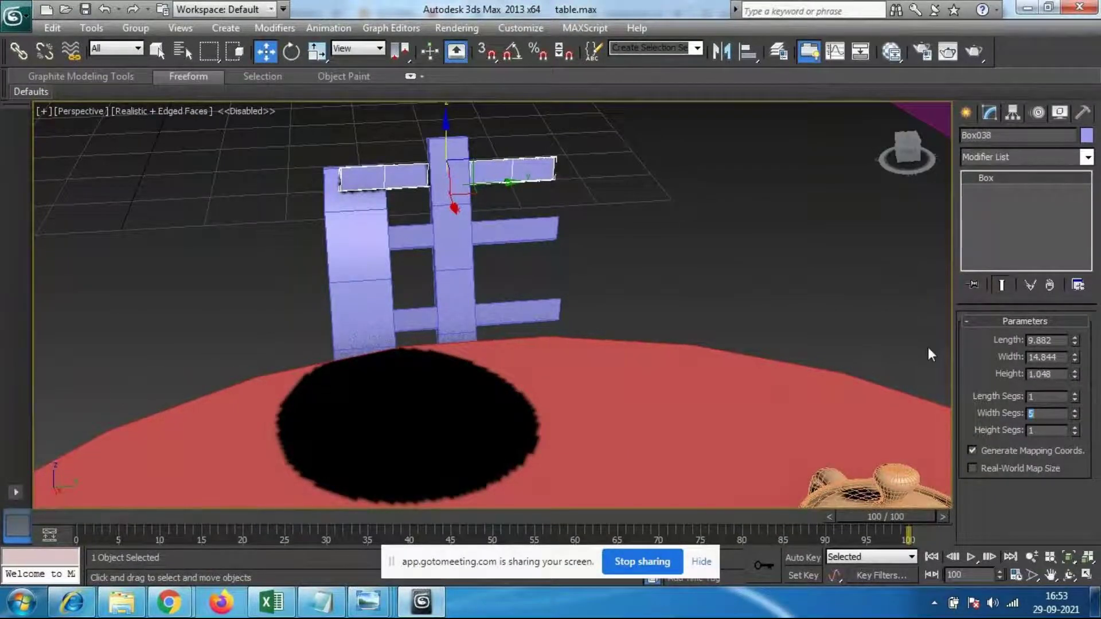
middle_click_drag(414, 263, 498, 372, "alt")
scroll(463, 185, "up", 4)
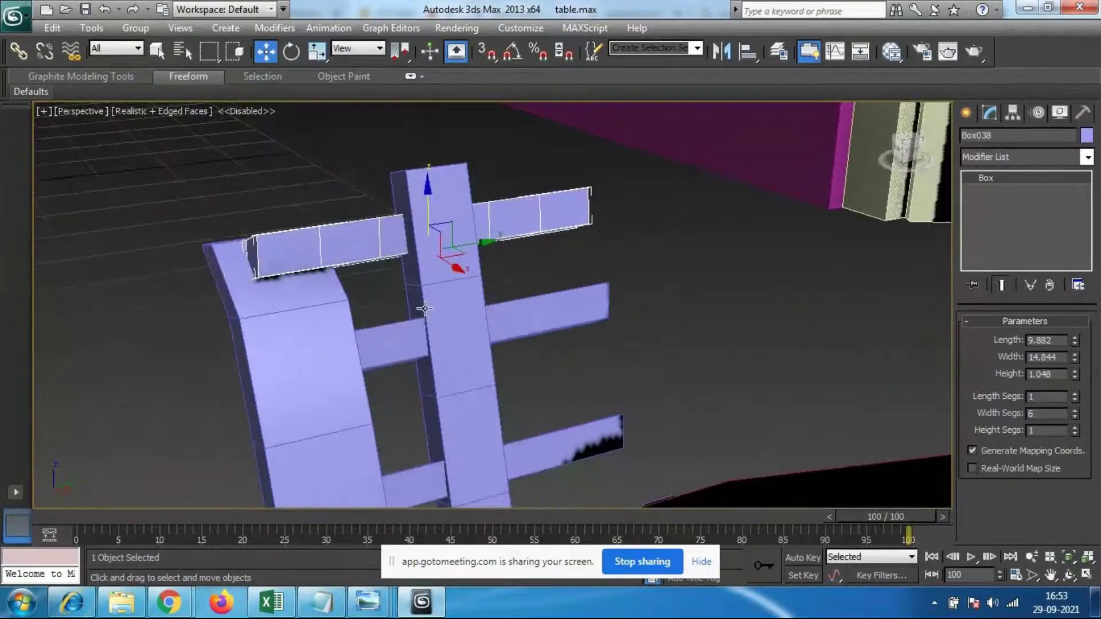
Step: Convert the uppermost rail to an editable mesh and start editing its vertices
right_click(523, 216)
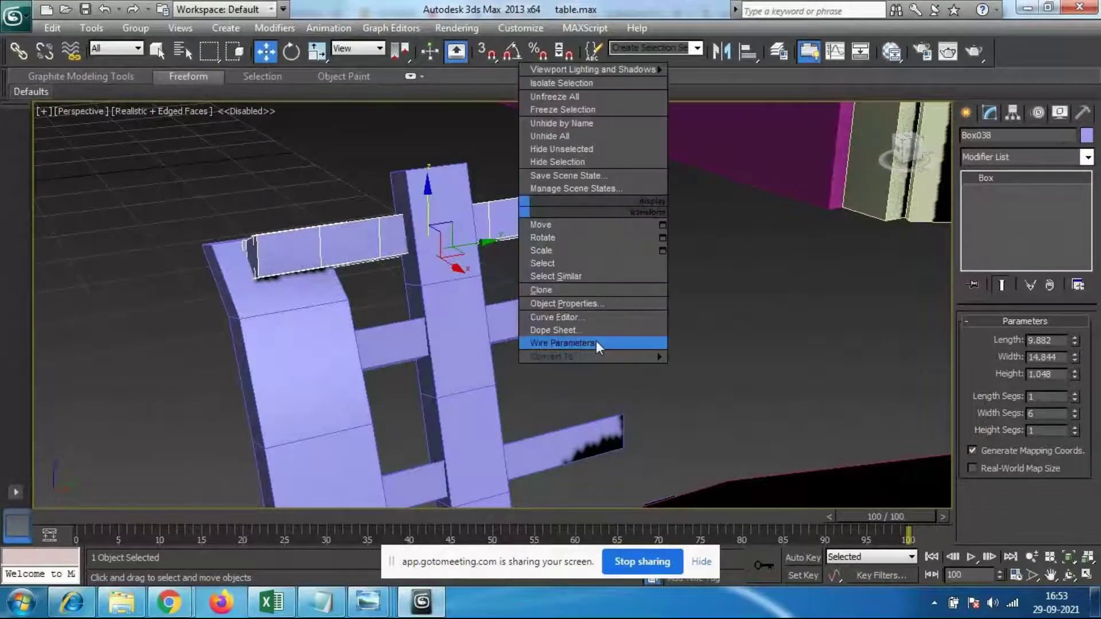
mouse_move(594, 356)
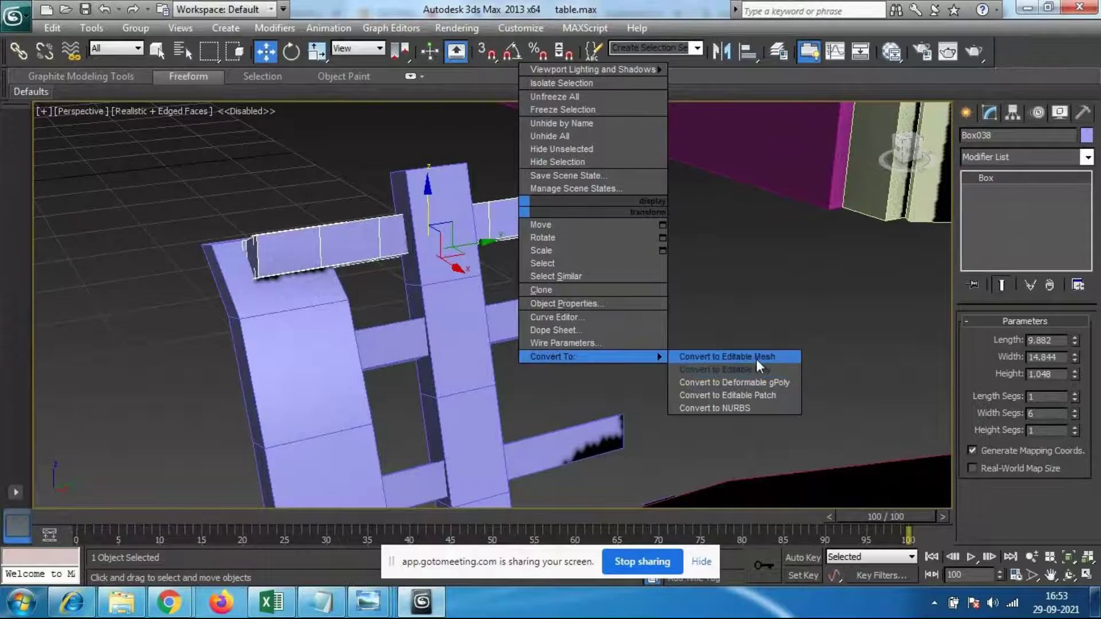
left_click(755, 358)
left_click(984, 343)
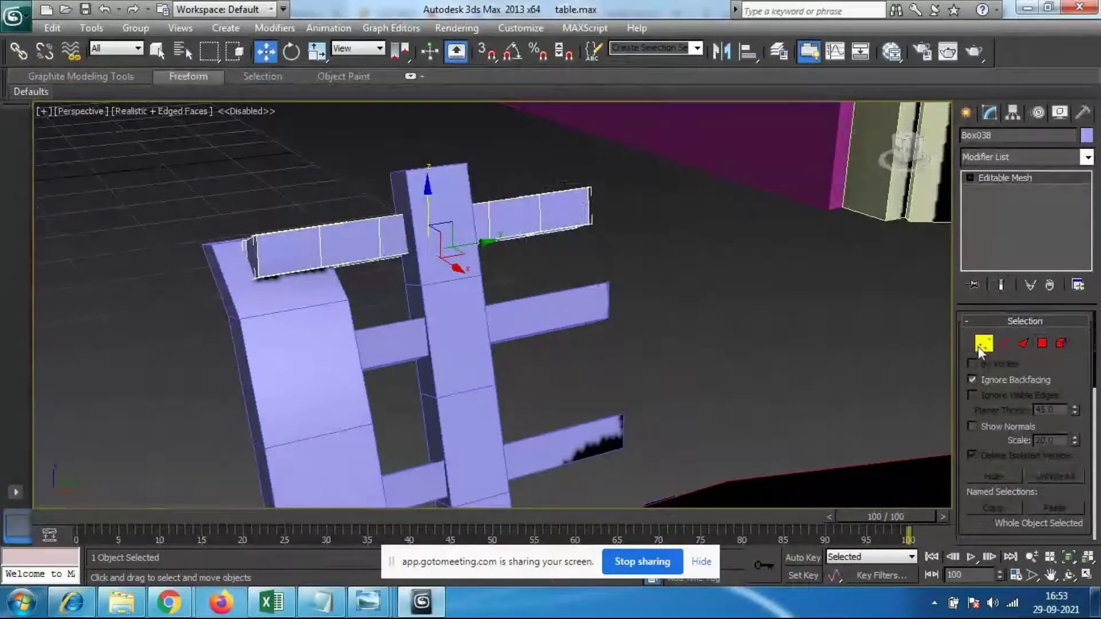
middle_click_drag(360, 312, 612, 414, "alt")
middle_click_drag(551, 348, 544, 384, "alt")
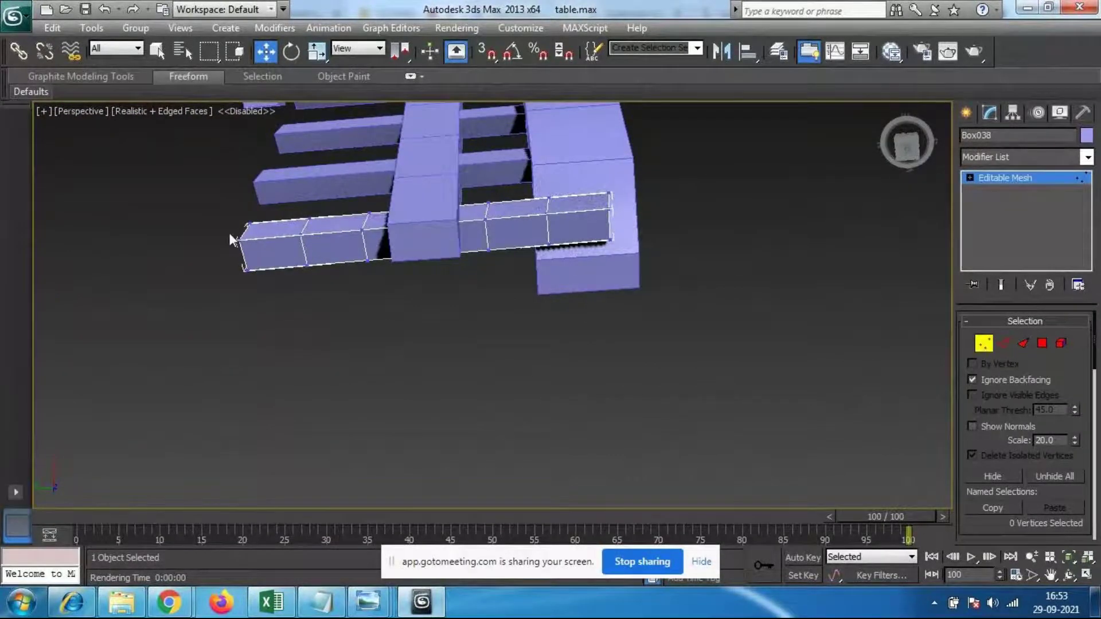
Step: Select the uppermost rail's vertices and move them horizontally away from the table
left_click_drag(226, 224, 373, 280)
left_click(478, 302)
left_click_drag(229, 197, 645, 311)
left_click_drag(232, 173, 659, 347)
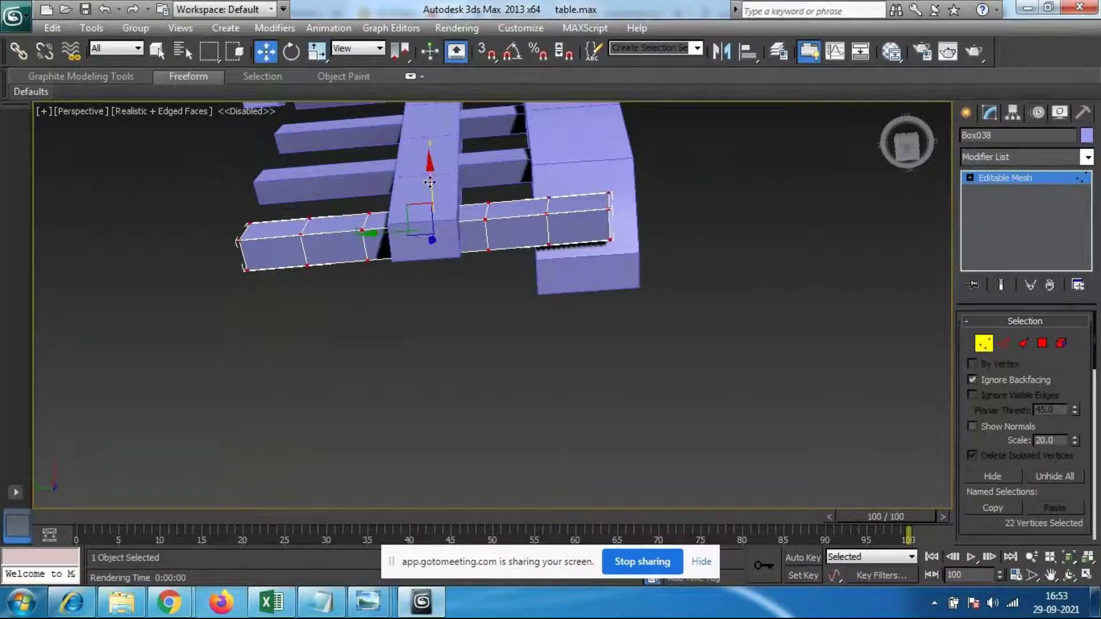
left_click_drag(429, 171, 524, 301)
Step: Reselect the uppermost rail's vertices from the side, try a slight shift, and clear the selection
middle_click_drag(517, 299, 450, 336, "alt")
left_click(272, 235)
middle_click_drag(454, 263, 445, 292)
left_click_drag(337, 133, 439, 281)
left_click_drag(427, 241, 428, 239)
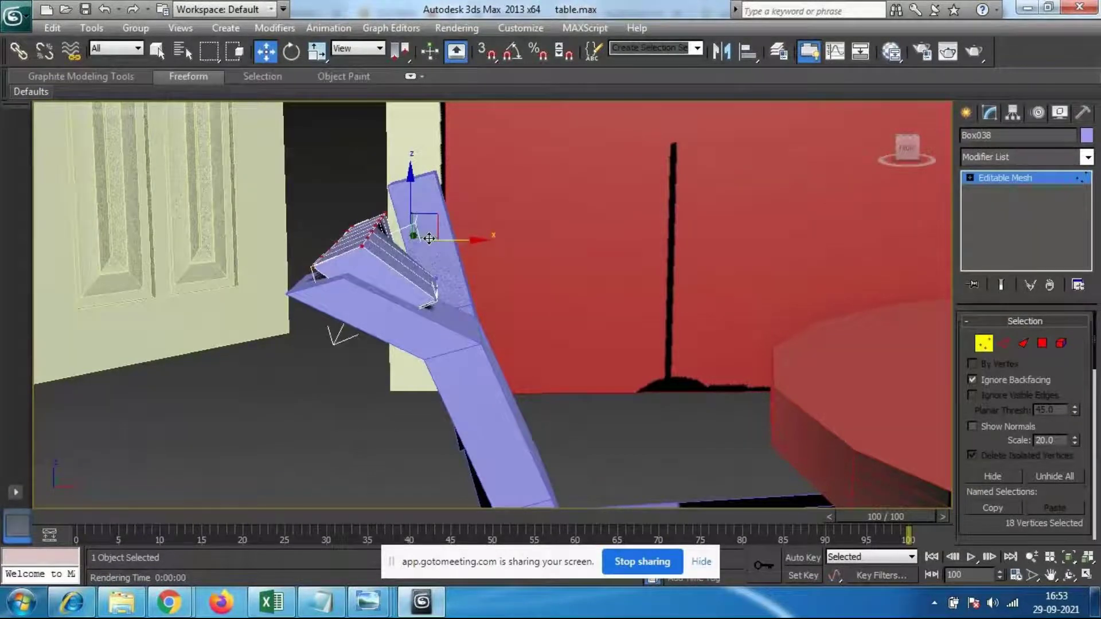
middle_click_drag(429, 239, 445, 397, "alt")
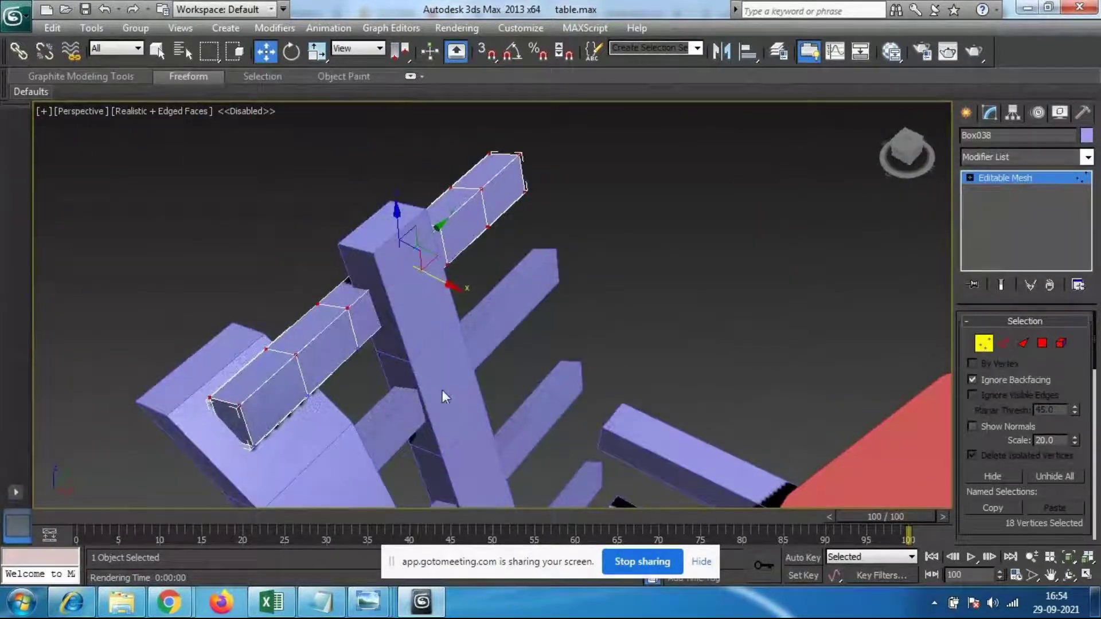
left_click(607, 220)
Step: Select the uppermost rail's vertices again, move them back onto the slat's bent end, and leave vertex editing
middle_click_drag(346, 269, 442, 205, "alt")
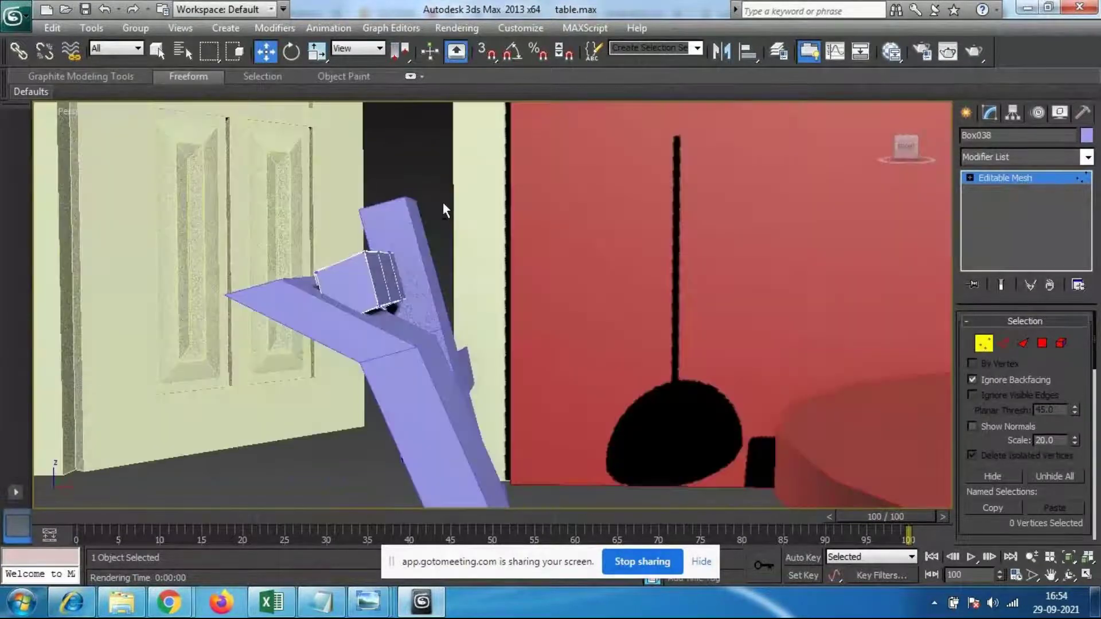
left_click_drag(403, 275, 410, 280)
left_click_drag(301, 172, 482, 358)
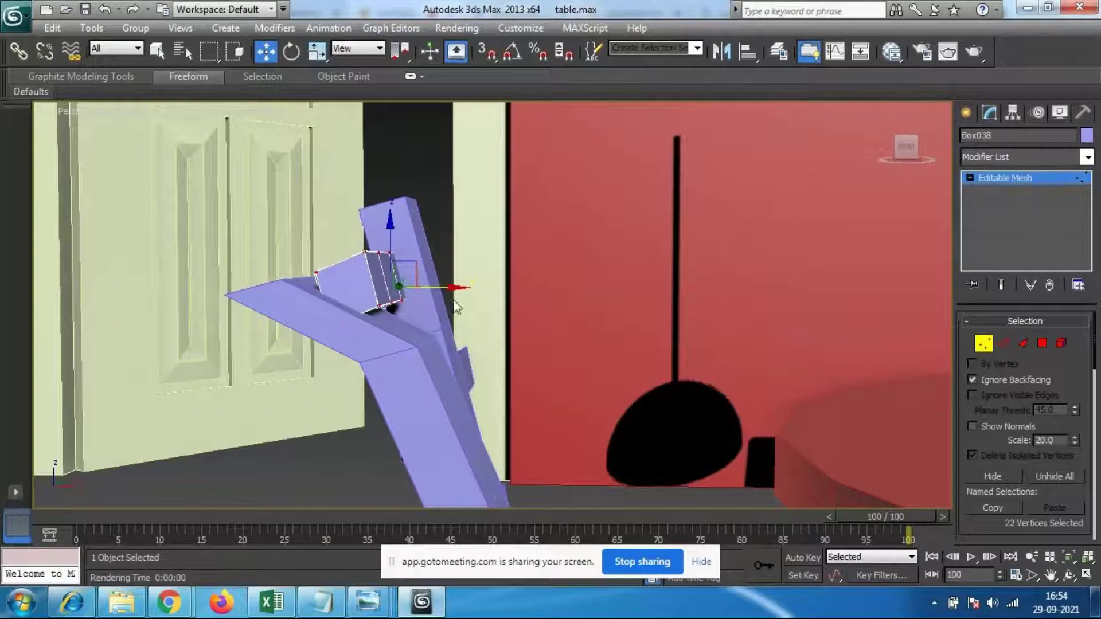
left_click_drag(456, 287, 433, 286)
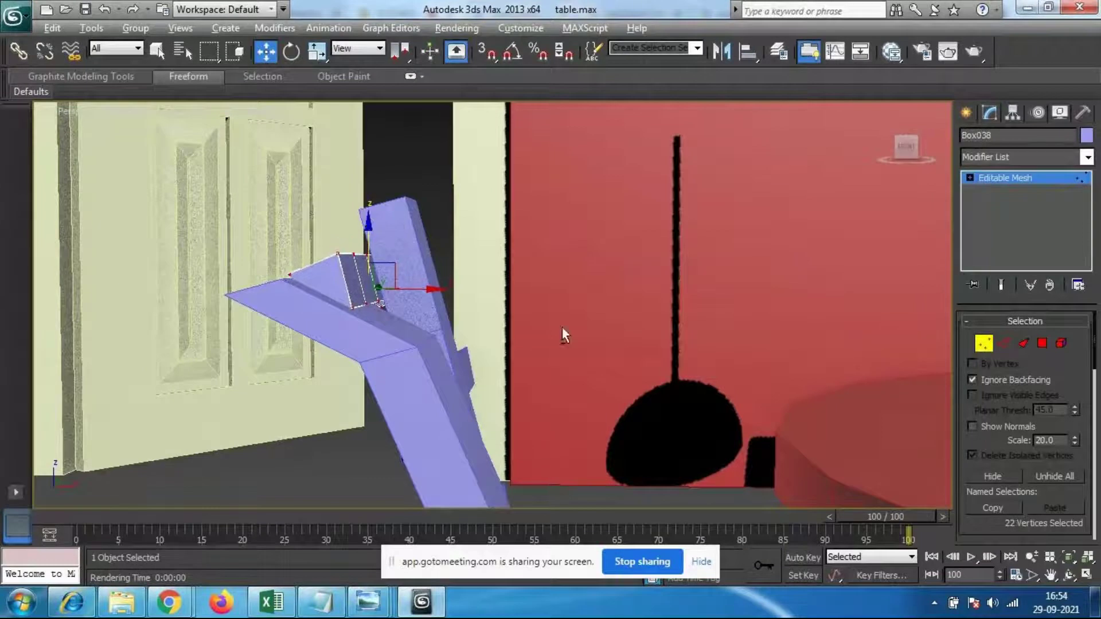
middle_click_drag(504, 351, 423, 348, "alt")
left_click(991, 344)
Step: Delete the straight middle slat of the chair's backrest
left_click(612, 342)
scroll(612, 342, "down", 3)
middle_click_drag(460, 349, 461, 304, "alt")
scroll(474, 393, "down", 2)
scroll(544, 380, "up", 2)
scroll(461, 304, "up", 3)
middle_click_drag(261, 341, 539, 276, "alt")
scroll(523, 308, "up", 1)
middle_click_drag(577, 348, 555, 268)
scroll(552, 252, "up", 2)
left_click(538, 262)
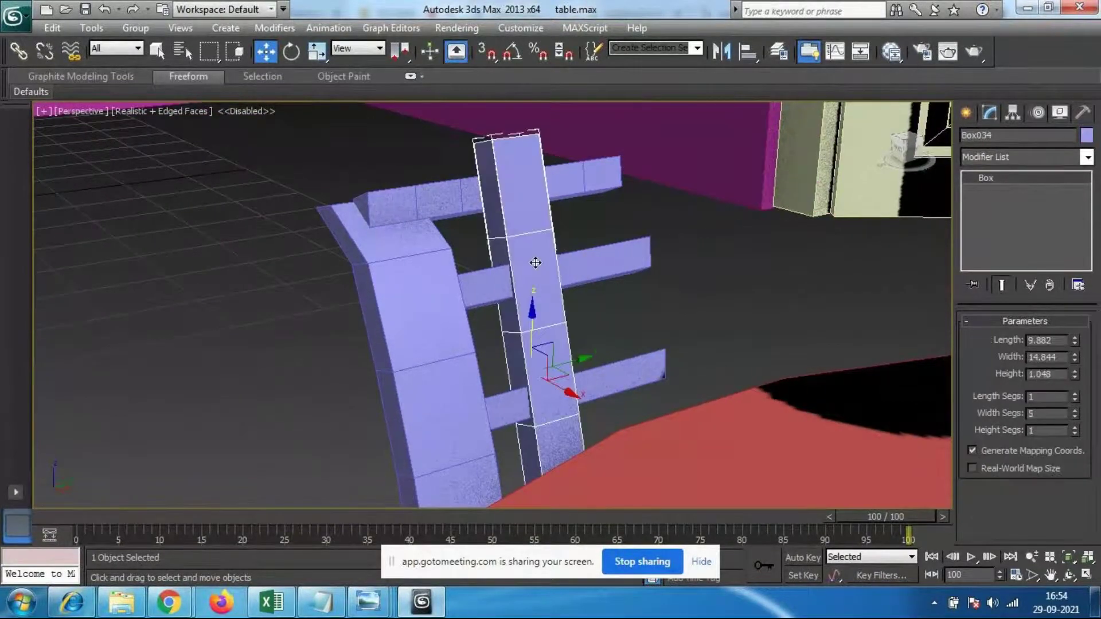
key("Delete")
Step: Copy the curved nearest slat to the middle of the backrest and scale the copy narrower
left_click(429, 314)
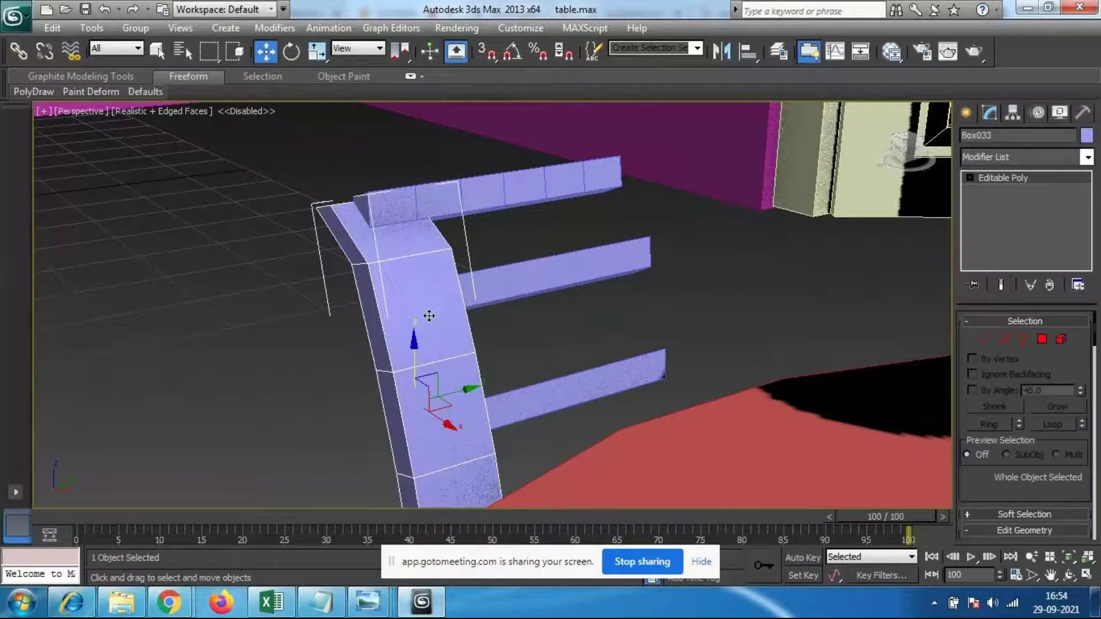
left_click_drag(469, 387, 581, 347, "shift")
left_click(557, 367)
key("r")
left_click_drag(464, 395, 499, 381)
key("w")
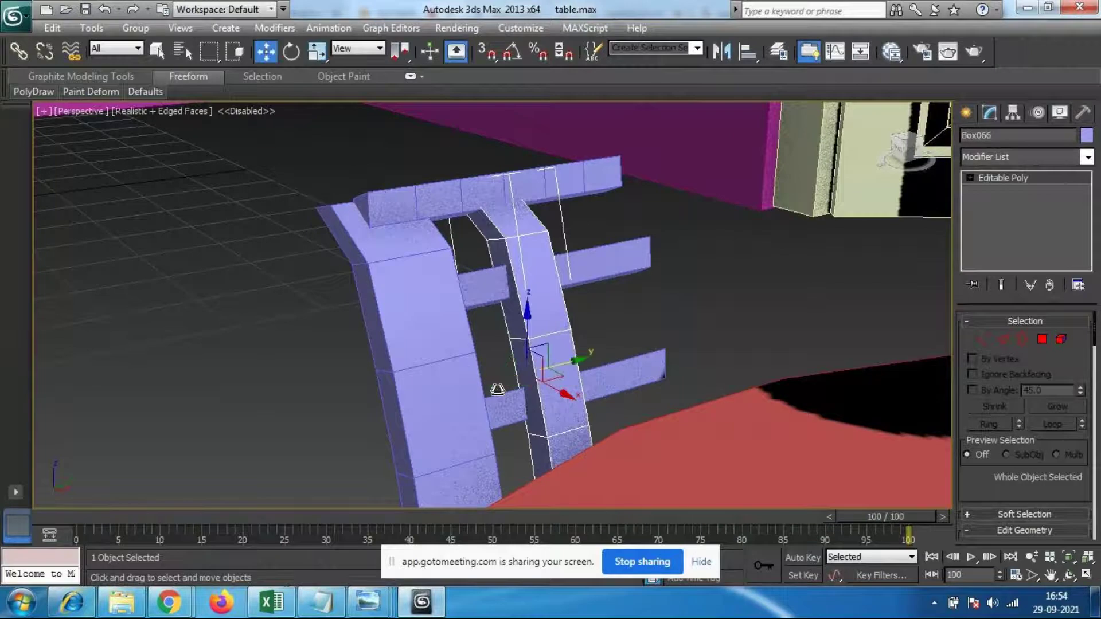
Step: Copy the wide curved nearest slat to the far end of the backrest's rails
left_click_drag(578, 360, 657, 340, "shift")
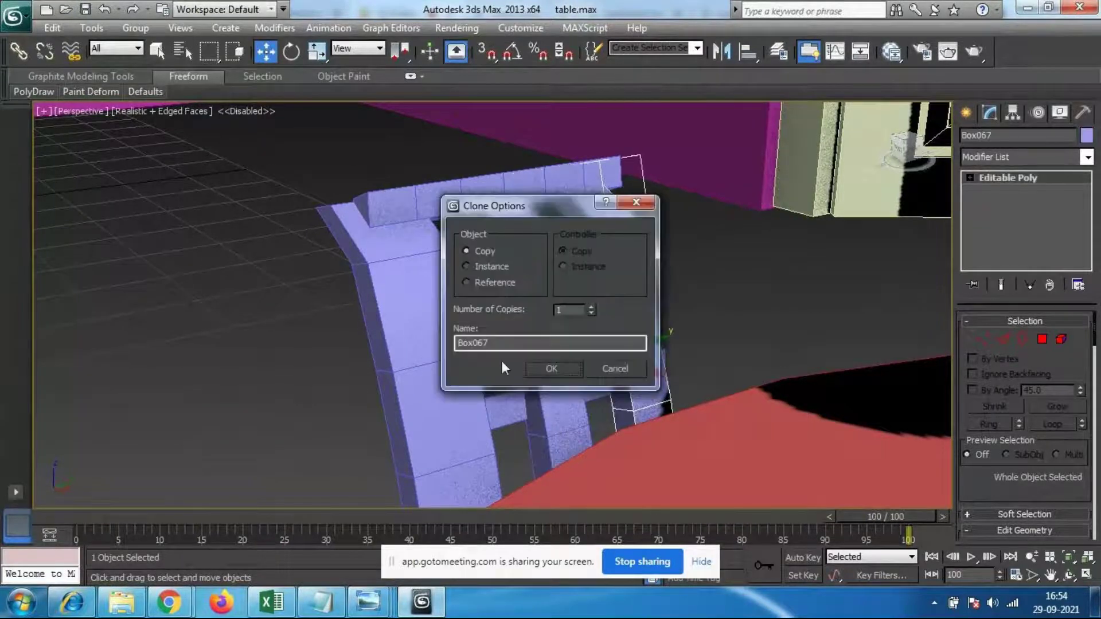
left_click(642, 374)
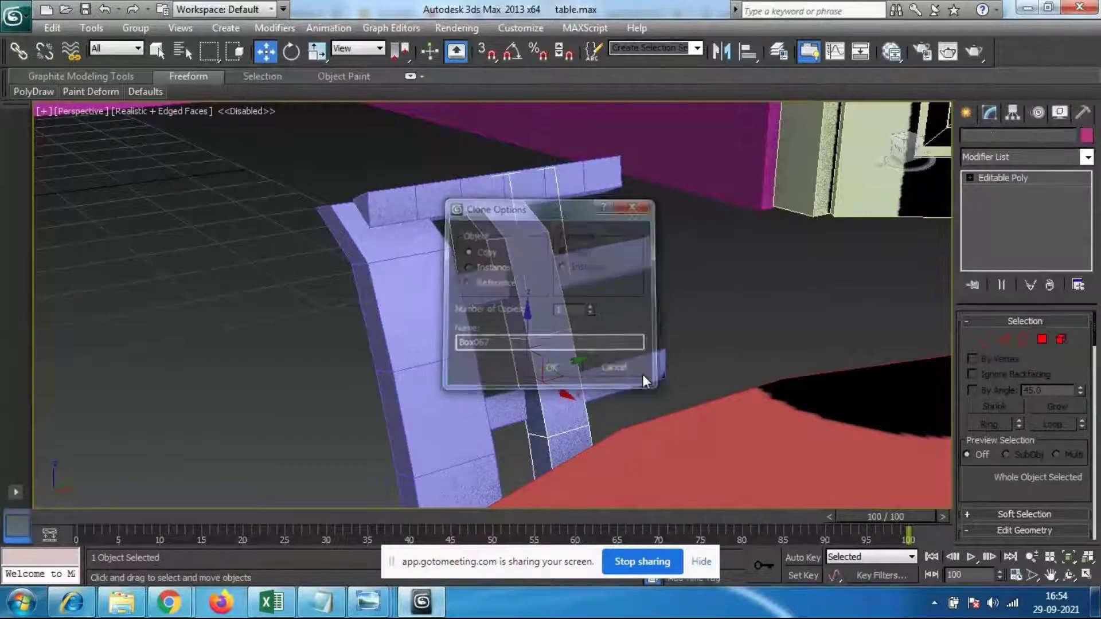
left_click(422, 348)
left_click_drag(463, 386, 674, 301, "shift")
left_click(552, 365)
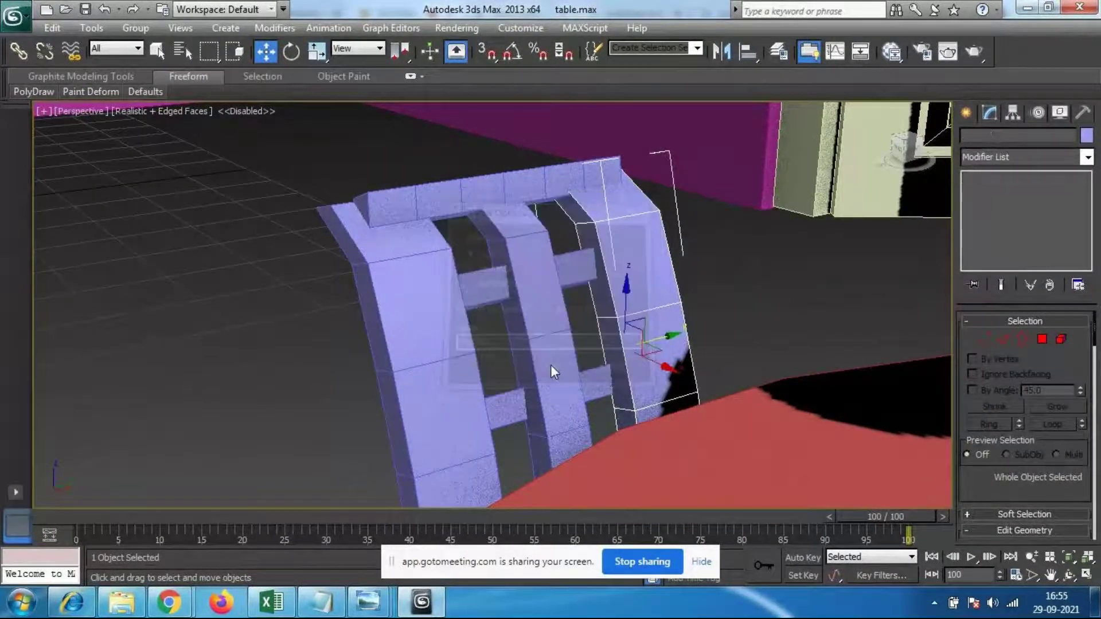
Step: Delete the uppermost horizontal rail across the slats' bent ends
left_click(461, 215)
middle_click_drag(304, 326, 372, 353, "alt")
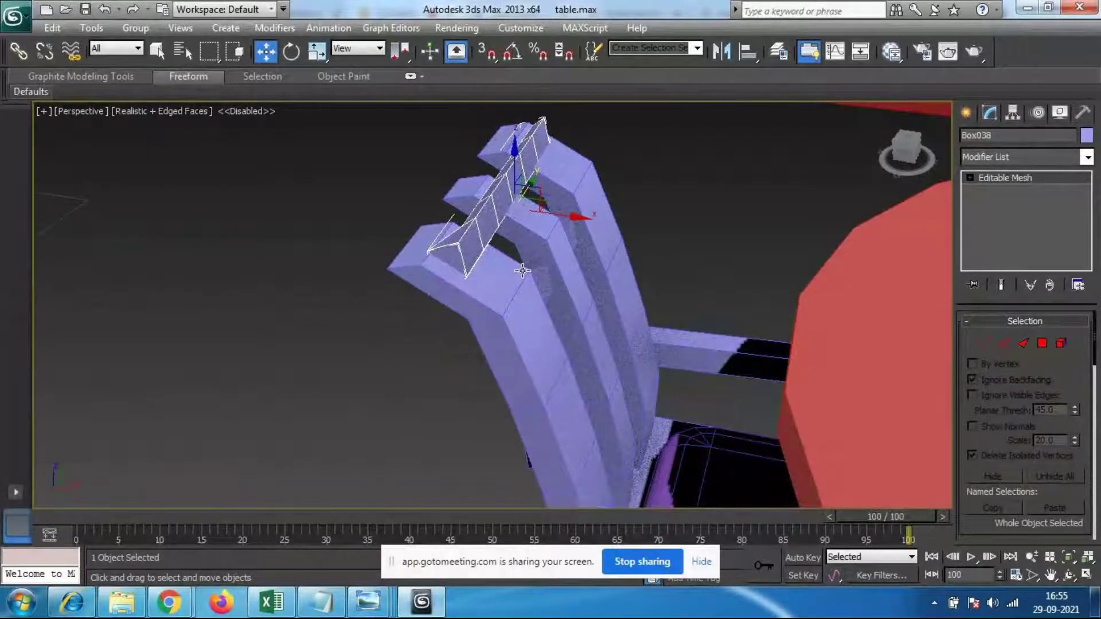
key("Delete")
Step: Examine the reshaped chair's curved backrest and compare it with the other chairs around the table
middle_click_drag(538, 305, 453, 309, "alt")
middle_click_drag(745, 308, 520, 266)
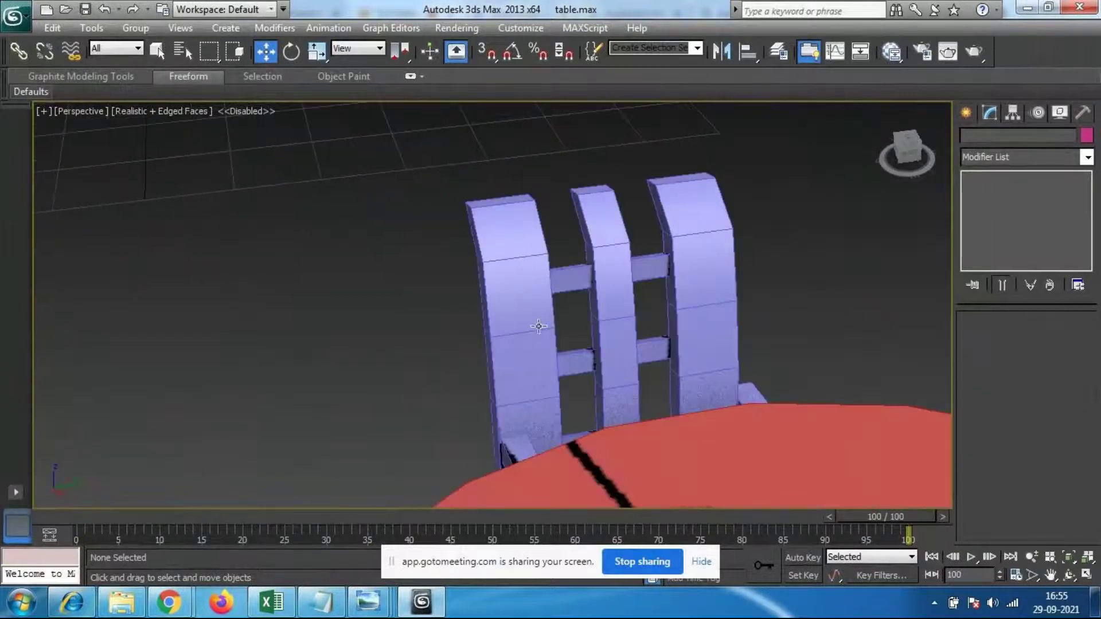
middle_click_drag(514, 408, 595, 378, "alt")
scroll(594, 379, "down", 3)
middle_click_drag(543, 450, 453, 324)
middle_click_drag(453, 325, 433, 356, "alt")
scroll(506, 367, "down", 2)
scroll(425, 345, "up", 2)
scroll(431, 357, "down", 4)
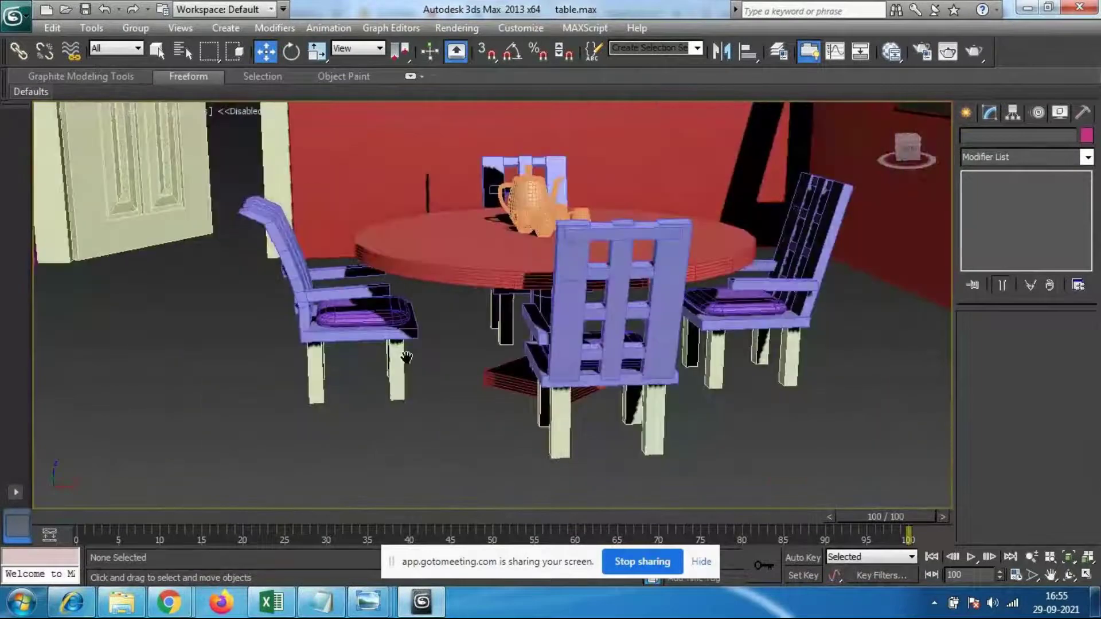
middle_click_drag(502, 298, 520, 307)
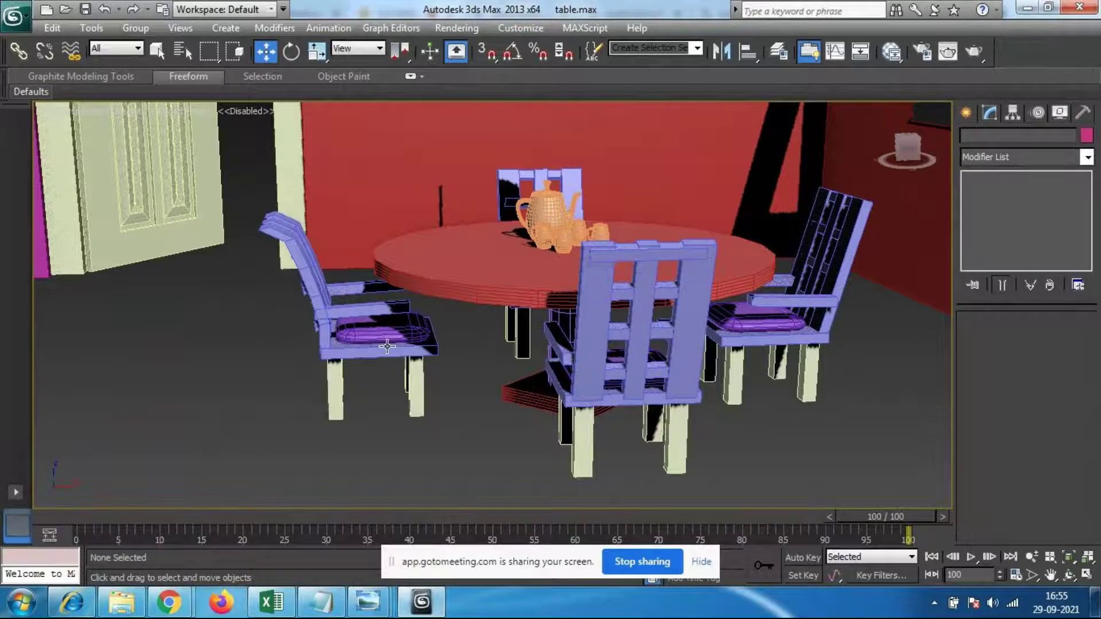
Step: Select the reshaped chair's near armrest and set its width segments to 5
middle_click_drag(425, 348, 516, 360)
scroll(515, 360, "up", 5)
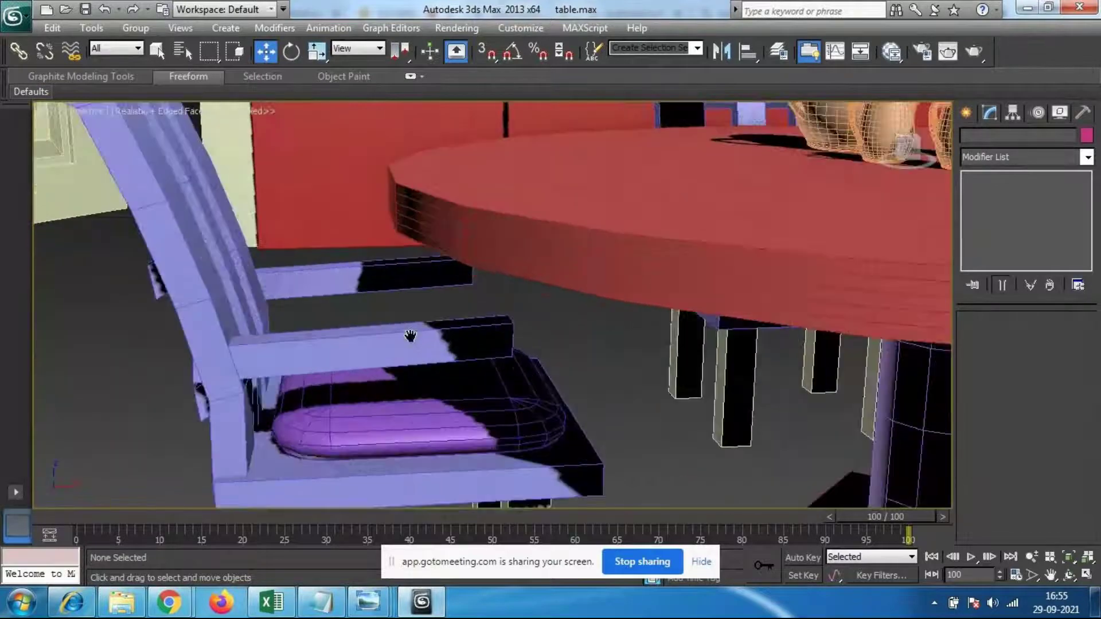
scroll(410, 336, "down", 3)
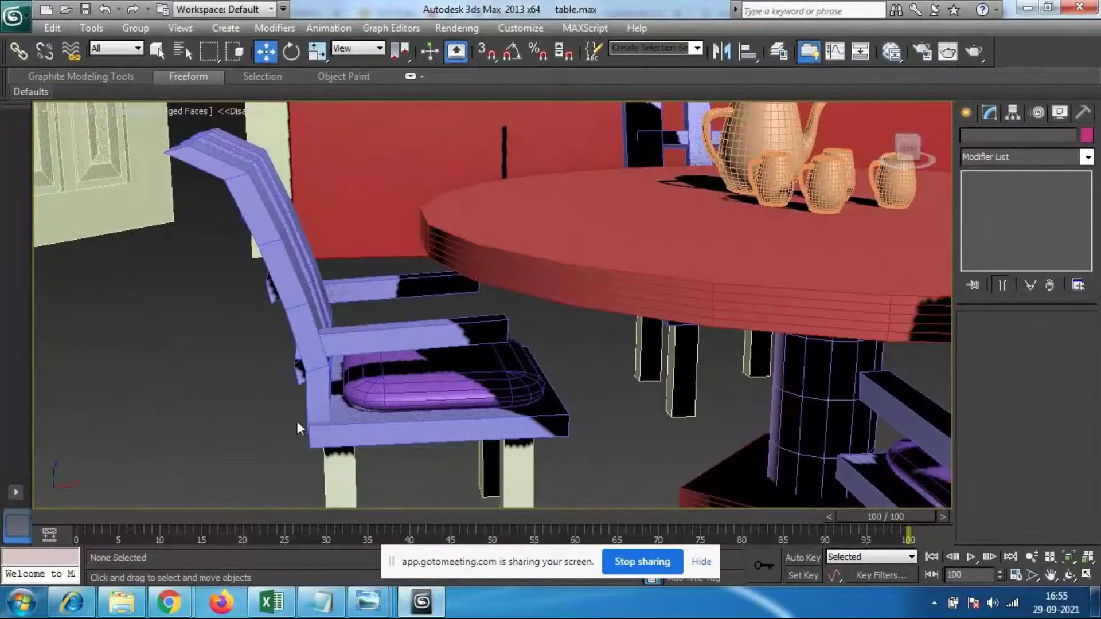
middle_click_drag(439, 348, 394, 282)
scroll(396, 304, "down", 1)
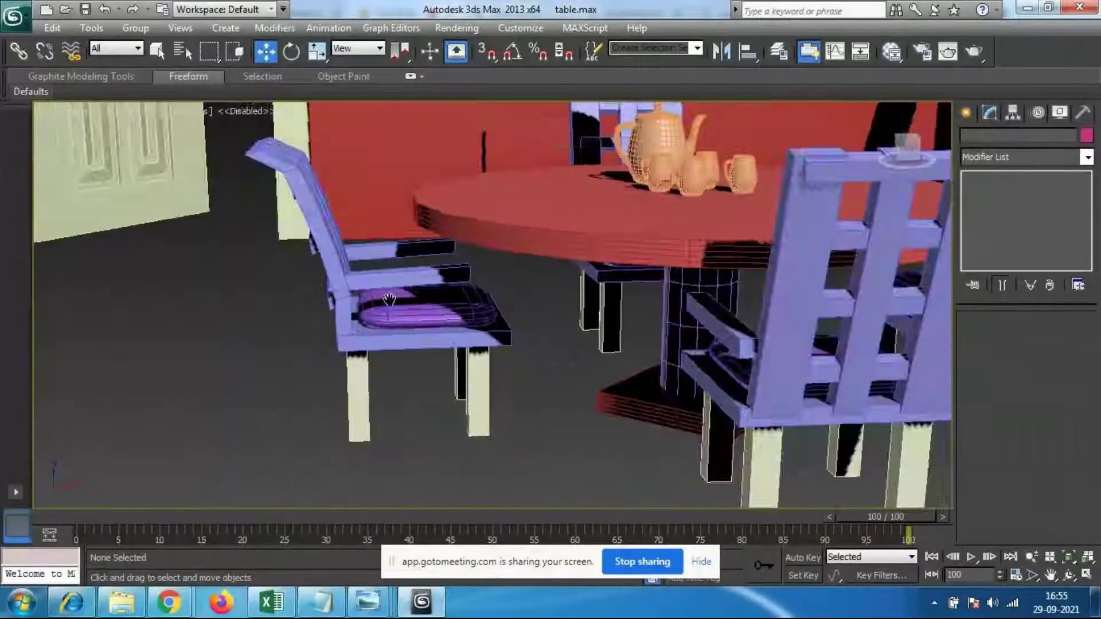
scroll(398, 306, "up", 1)
scroll(399, 306, "up", 4)
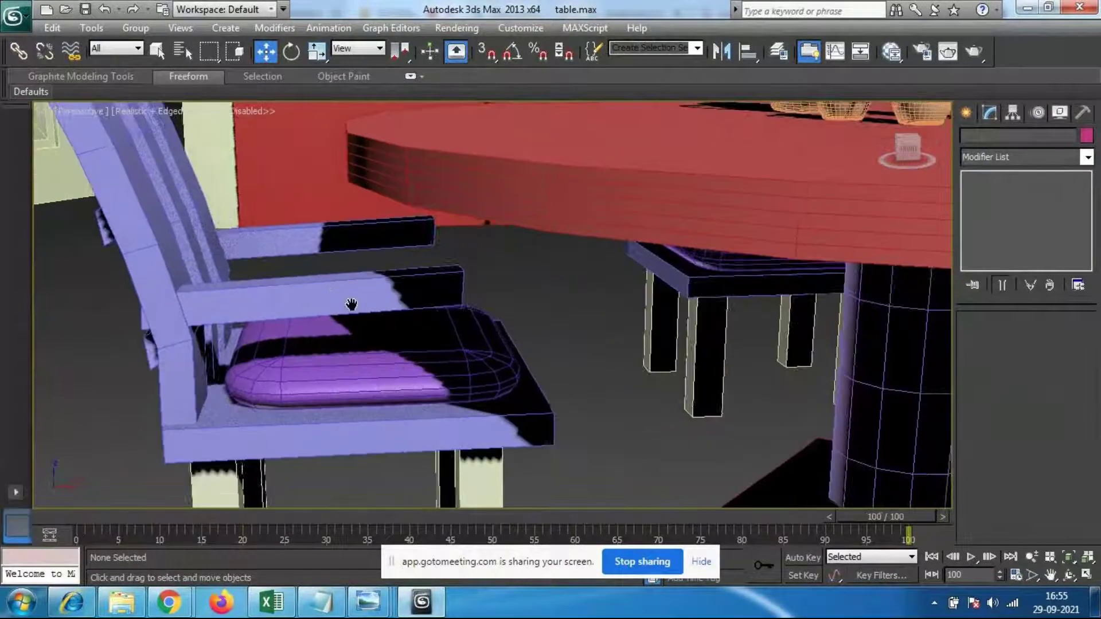
left_click(347, 294)
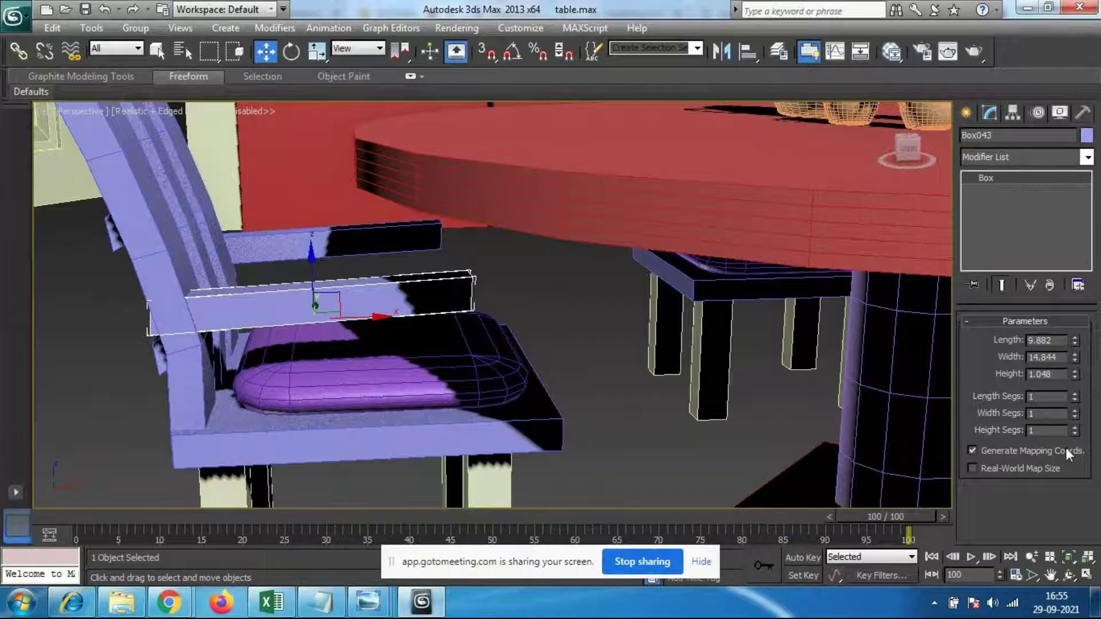
left_click_drag(1048, 418, 908, 419)
type("5")
key("Return")
Step: Convert the chair's near armrest to an Editable Poly
middle_click_drag(370, 277, 426, 301)
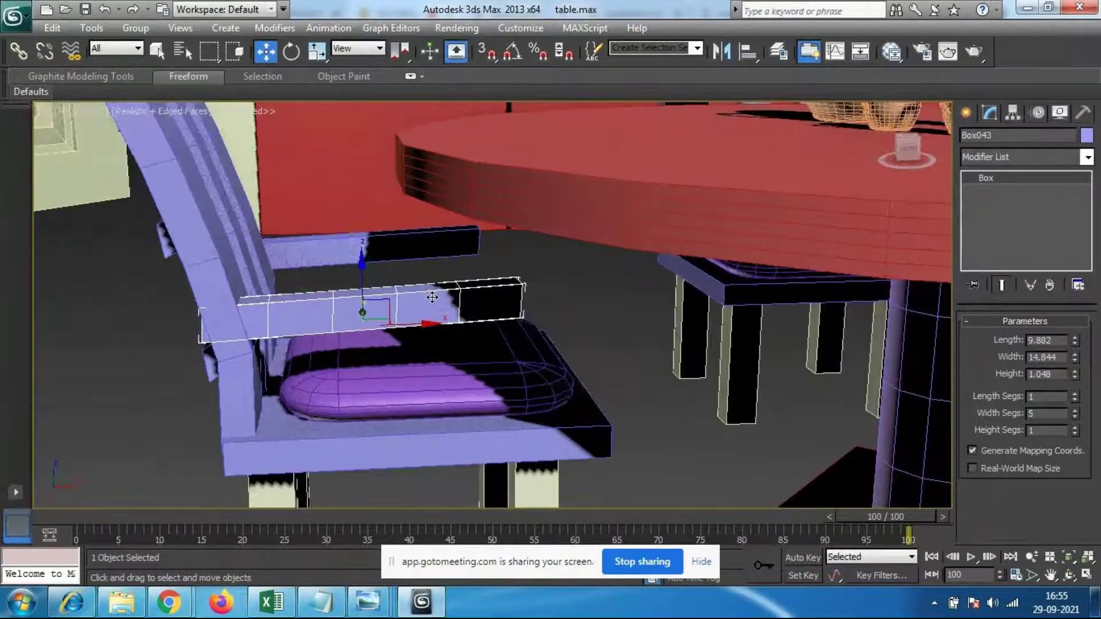
right_click(426, 301)
mouse_move(481, 449)
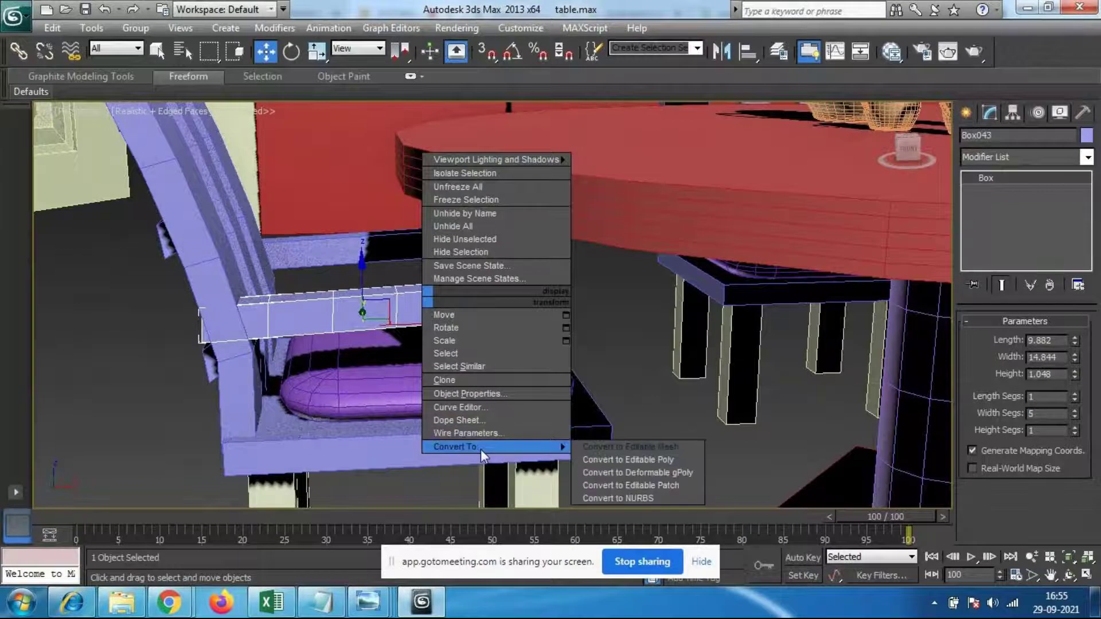
left_click(657, 456)
Step: Raise the armrest's 12 middle vertices, and raise the four vertices beside the backrest by a smaller amount to start an arch
left_click(984, 339)
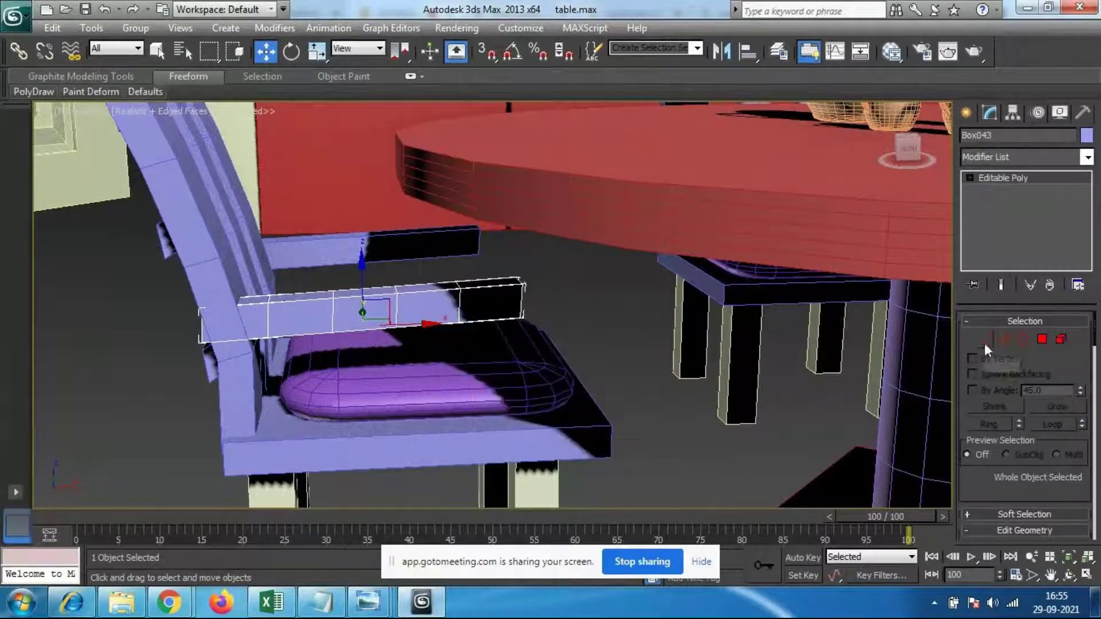
middle_click_drag(399, 317, 374, 368, "alt")
left_click_drag(313, 325, 508, 393)
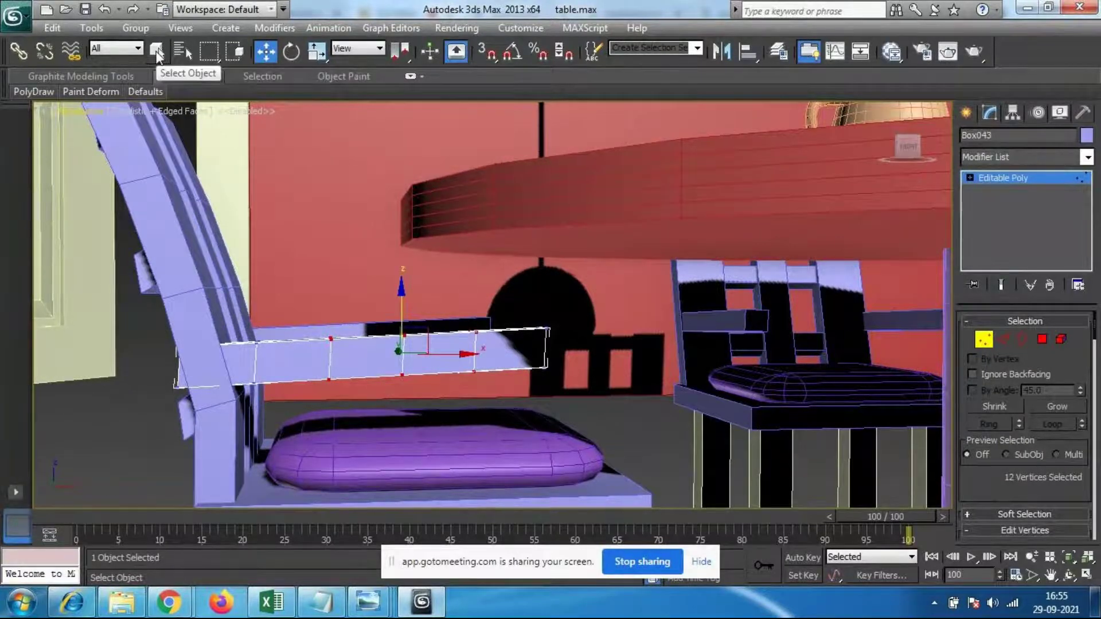
left_click(157, 51)
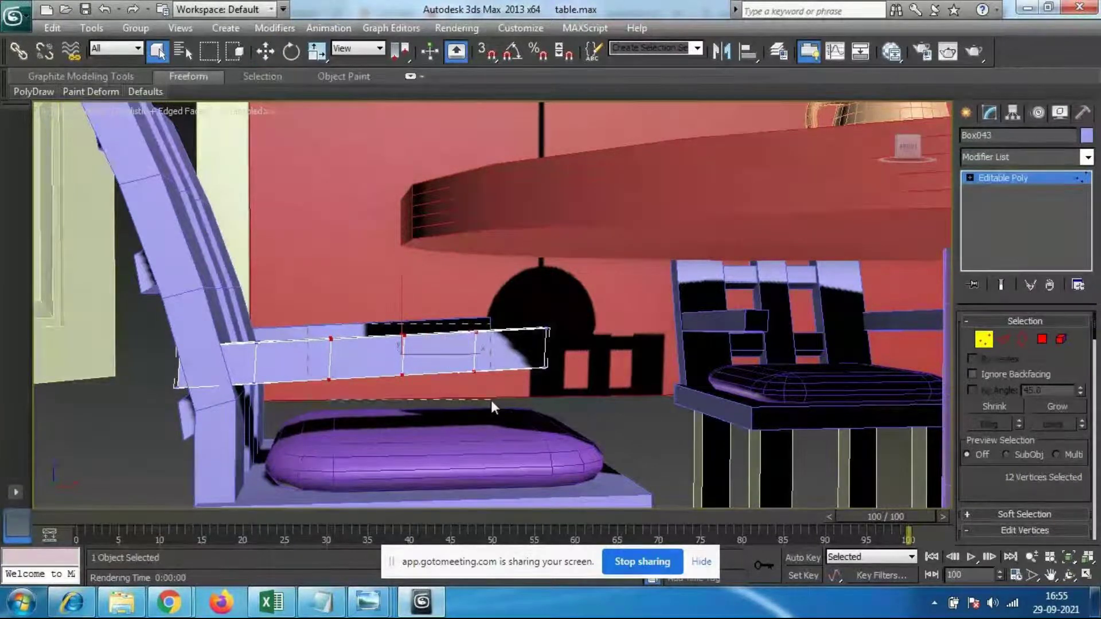
key("w")
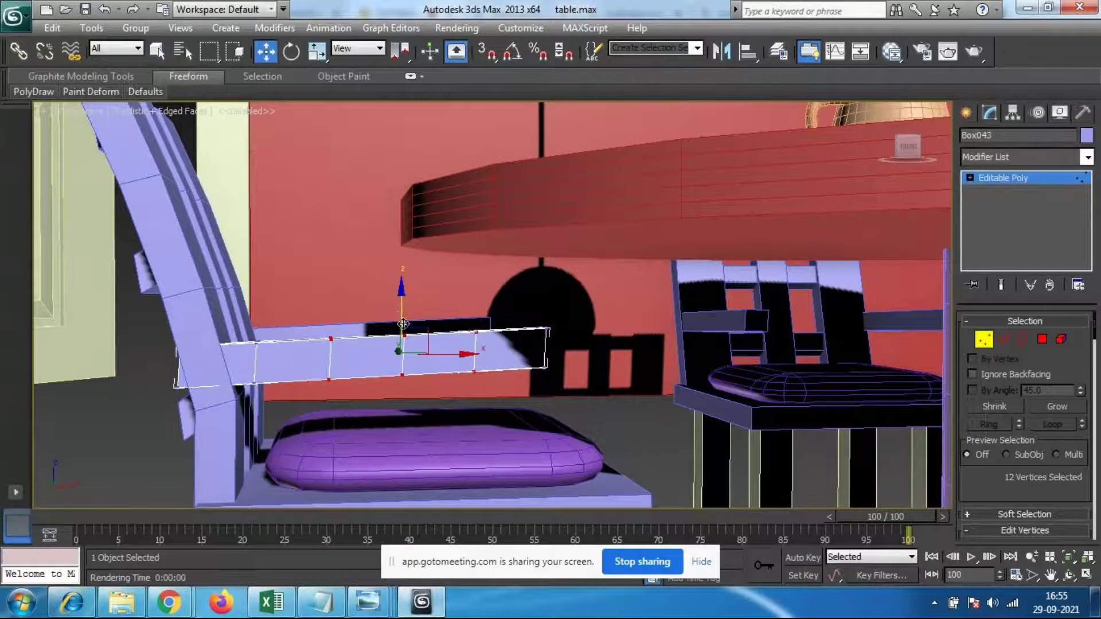
left_click_drag(401, 292, 402, 266)
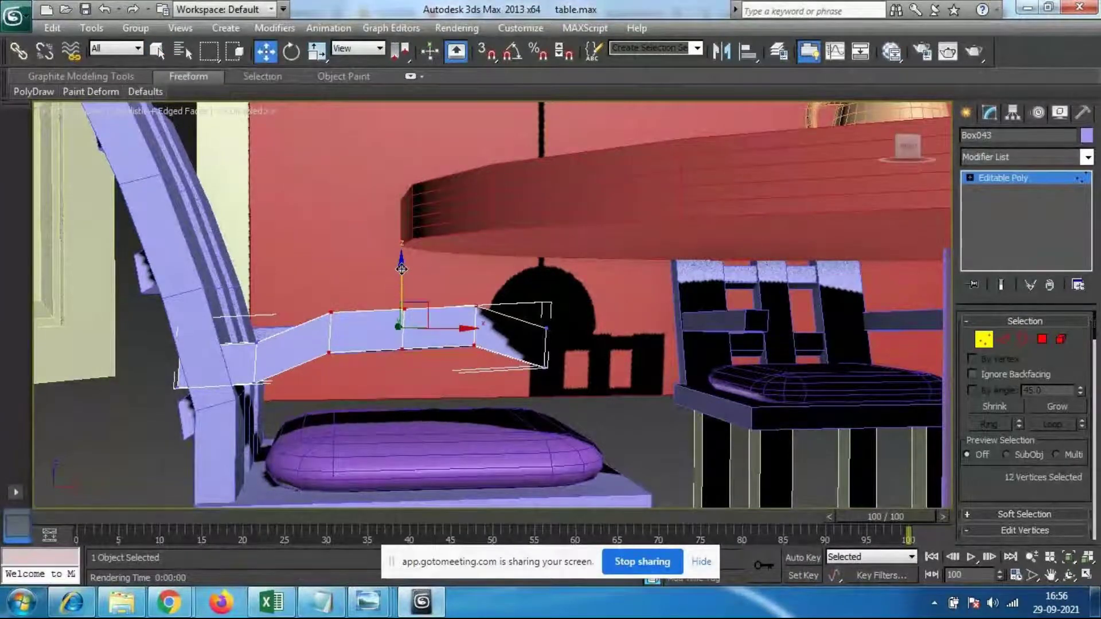
left_click_drag(273, 384, 273, 387)
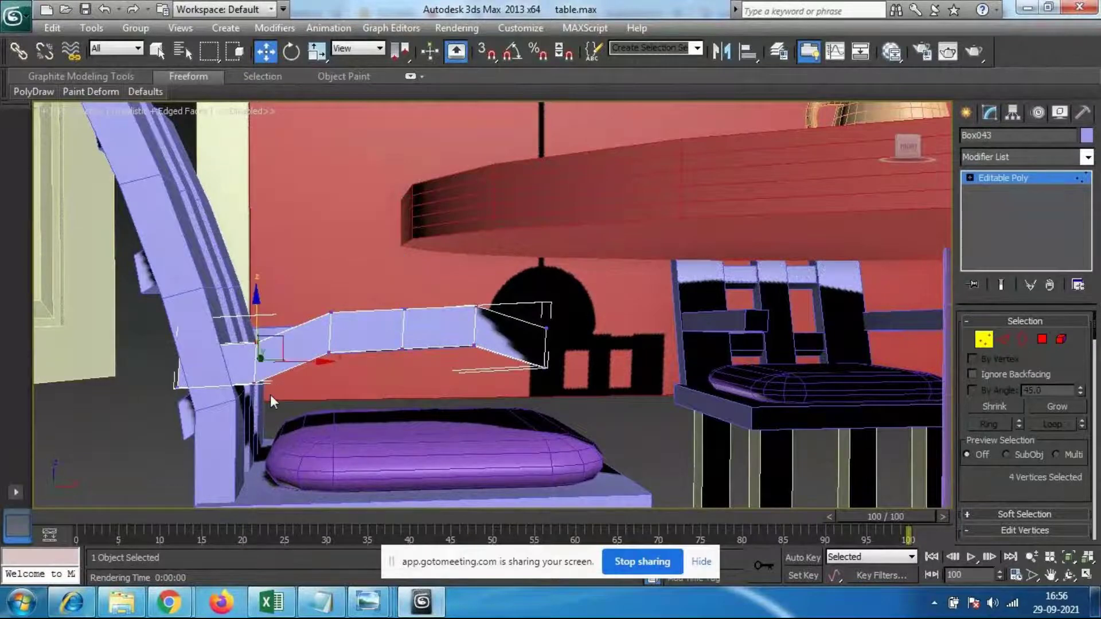
left_click_drag(256, 294, 256, 276)
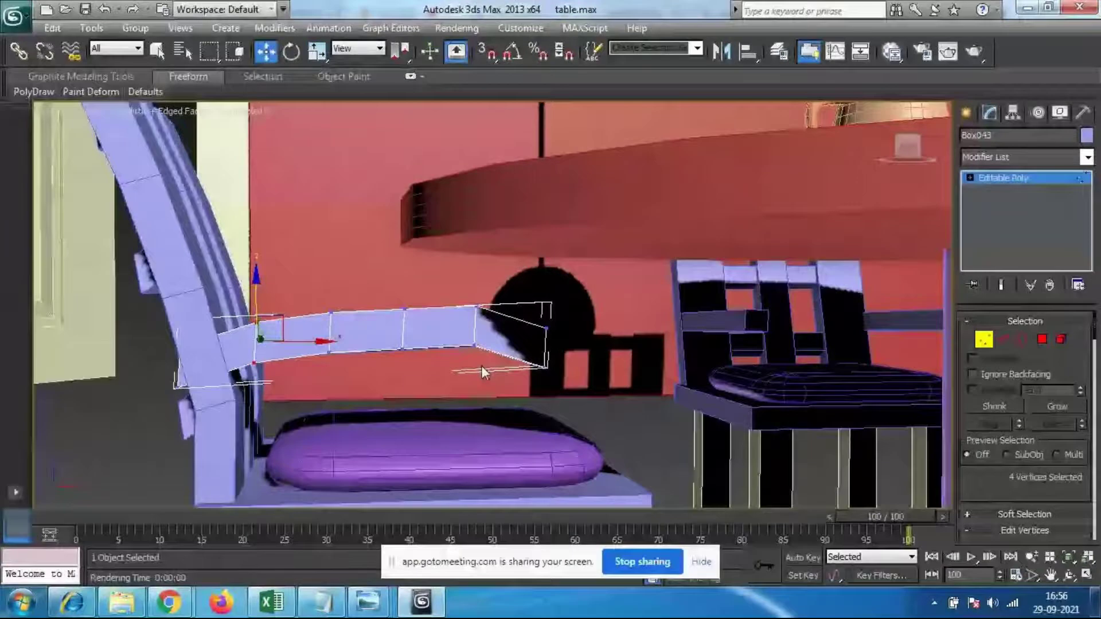
Step: Lower the four vertices at the armrest's front end, then slightly lower the adjacent four vertices to smooth the downward curve
middle_click_drag(473, 366, 630, 339, "alt")
left_click_drag(588, 419, 563, 425)
left_click_drag(596, 317, 586, 339)
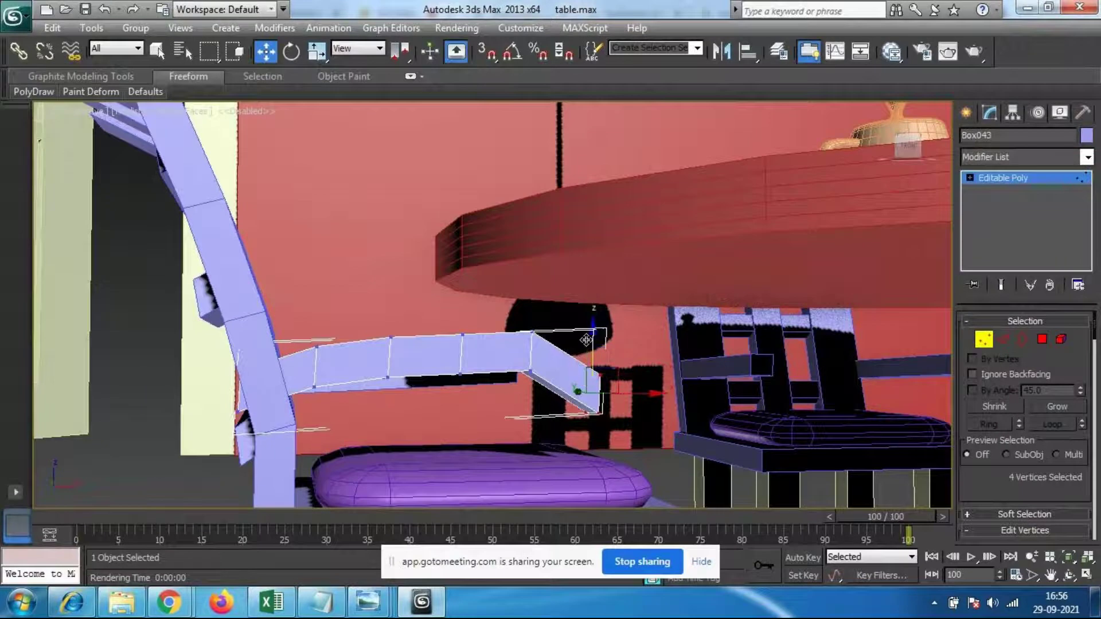
left_click_drag(507, 318, 540, 382)
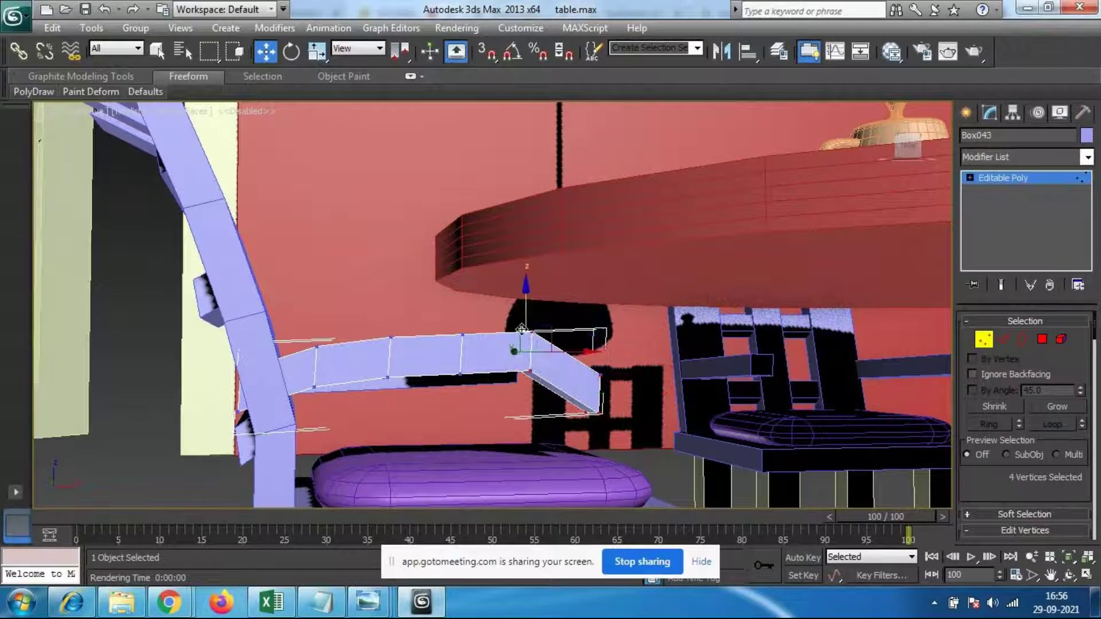
left_click_drag(522, 307, 528, 303)
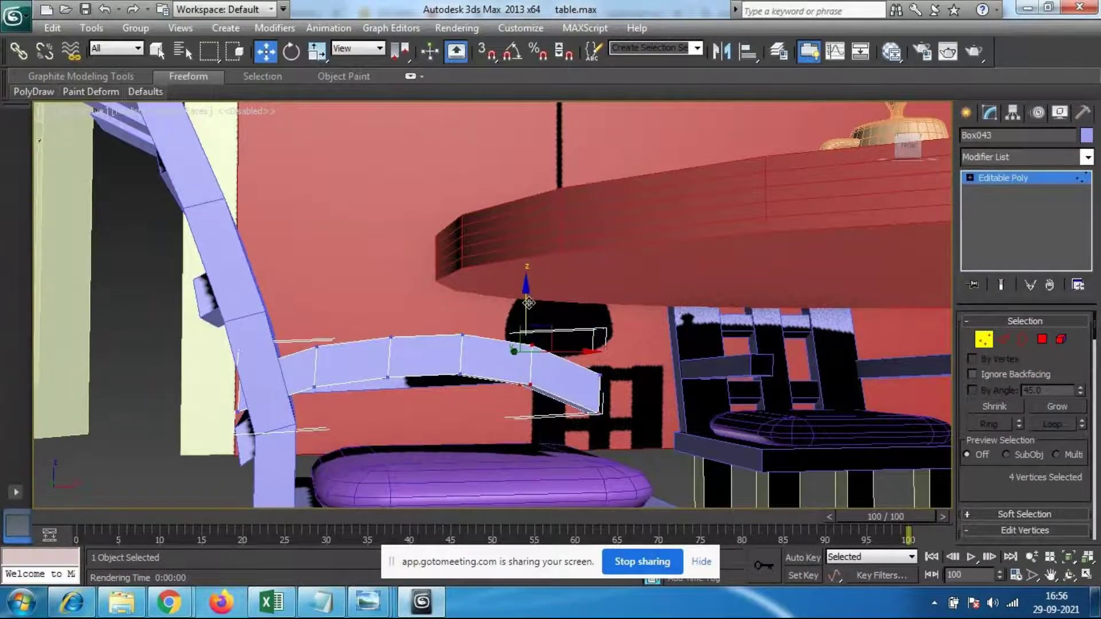
Step: Examine the armrest's arched shape from several angles above the seat cushion
scroll(583, 425, "up", 3)
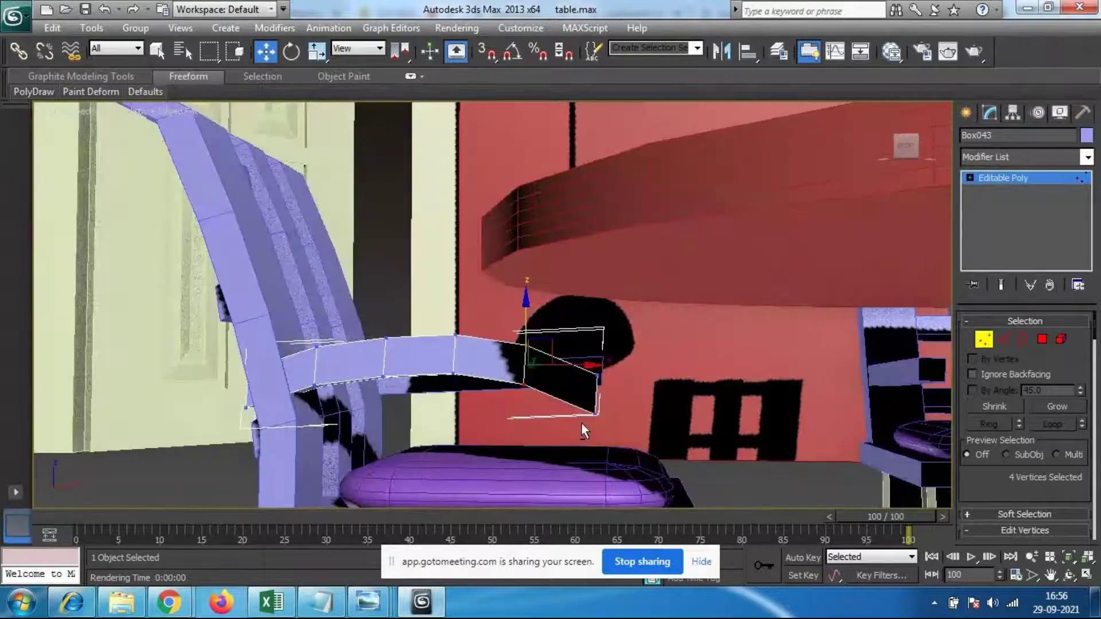
scroll(582, 423, "up", 2)
scroll(610, 425, "down", 5)
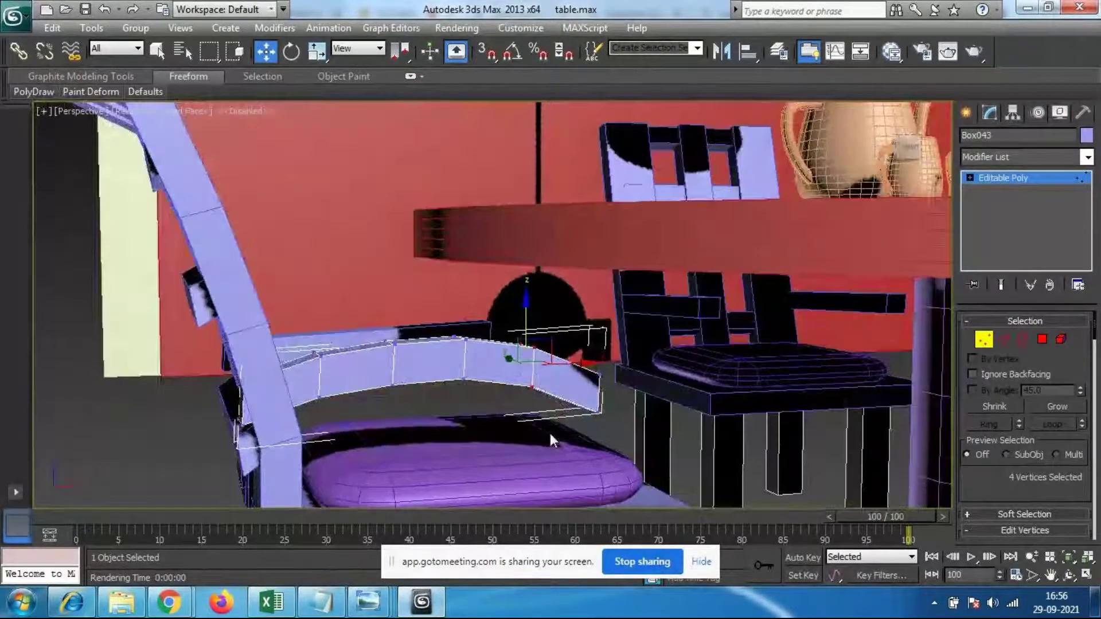
middle_click_drag(555, 435, 413, 301)
scroll(427, 310, "up", 3)
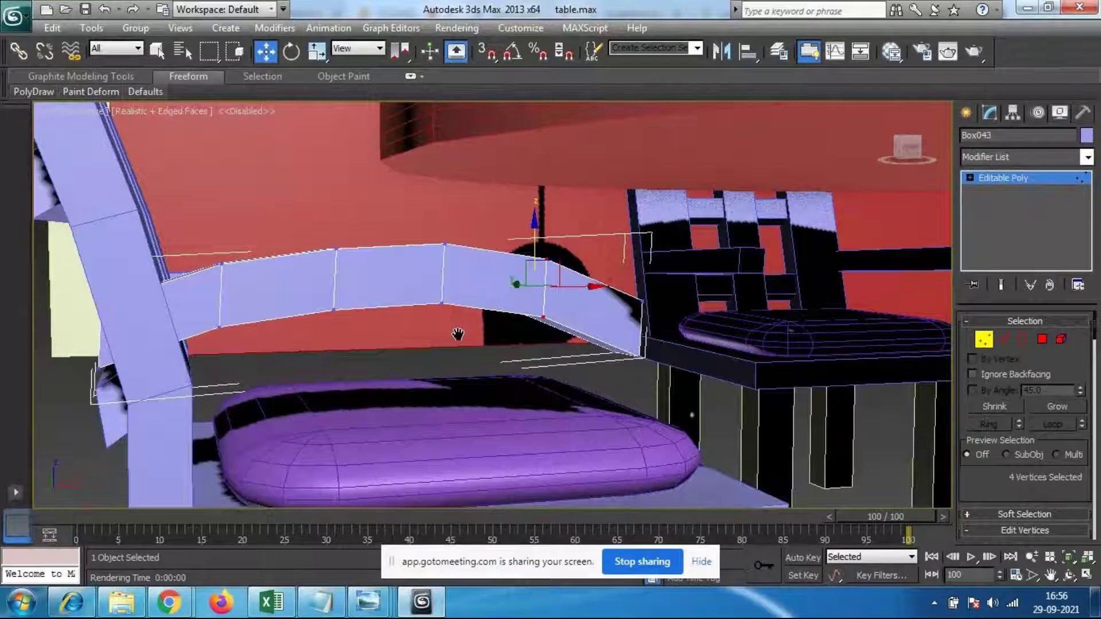
middle_click_drag(487, 304, 421, 375, "alt")
scroll(474, 343, "up", 2)
scroll(444, 335, "down", 2)
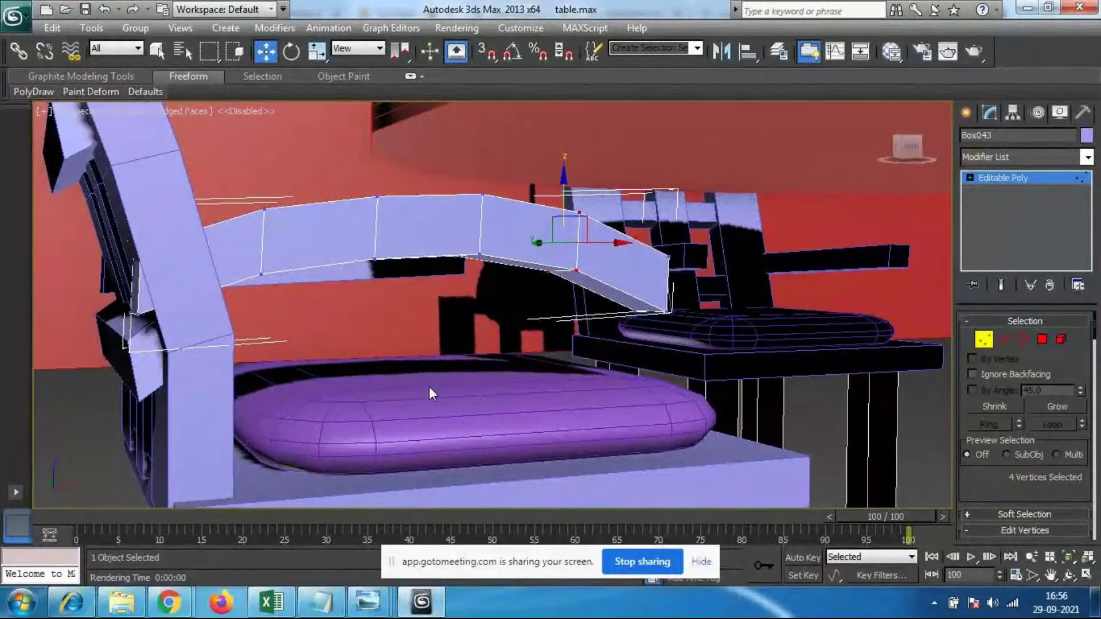
Step: Try to extrude the armrest's underside polygon, one segment behind the front end, down to the seat with a height of 4.176
middle_click_drag(418, 400, 421, 355, "alt")
middle_click_drag(573, 422, 563, 427, "alt")
left_click(1042, 340)
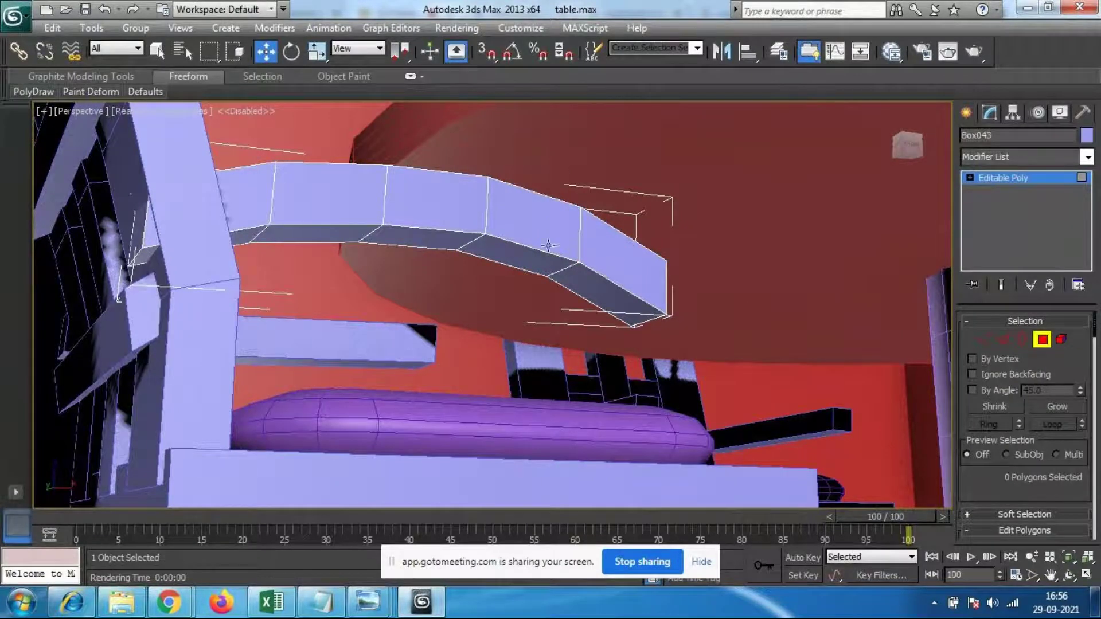
left_click(526, 260)
mouse_move(548, 350)
middle_mouse_down("alt")
mouse_move(549, 372)
mouse_move(534, 311)
mouse_move(536, 321)
middle_mouse_up("alt")
scroll(990, 359, "down", 5)
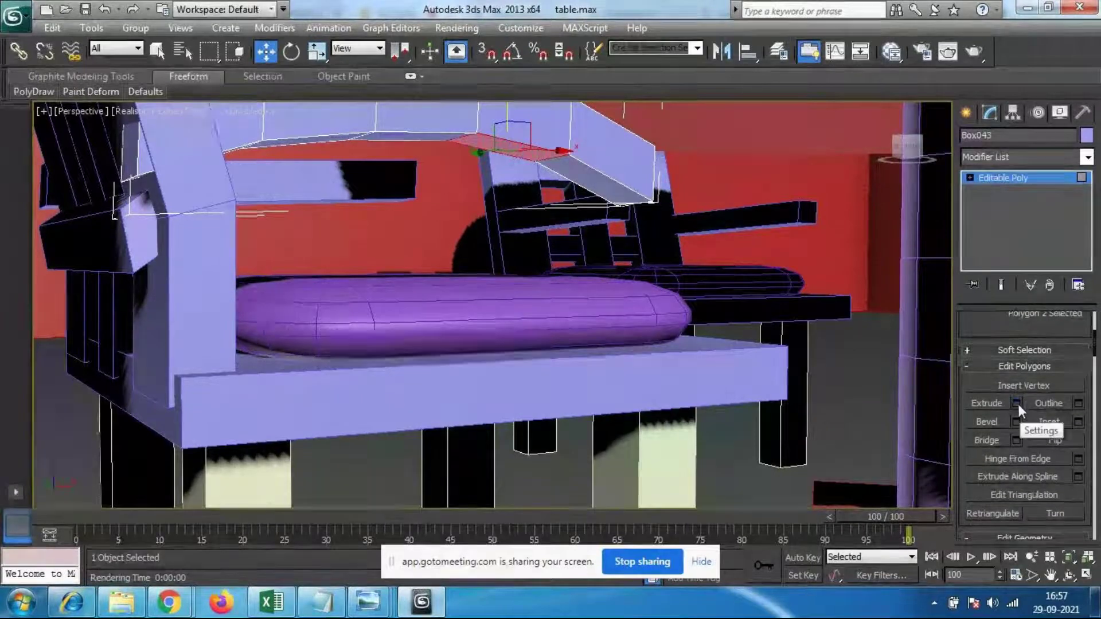
left_click(1017, 403)
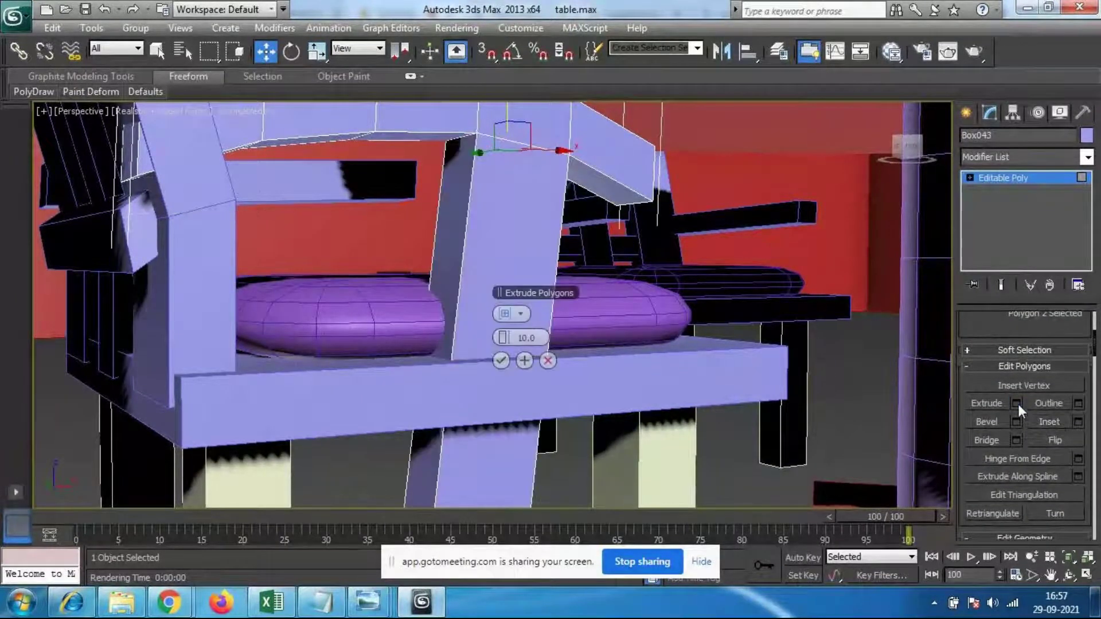
middle_click_drag(644, 448, 641, 310)
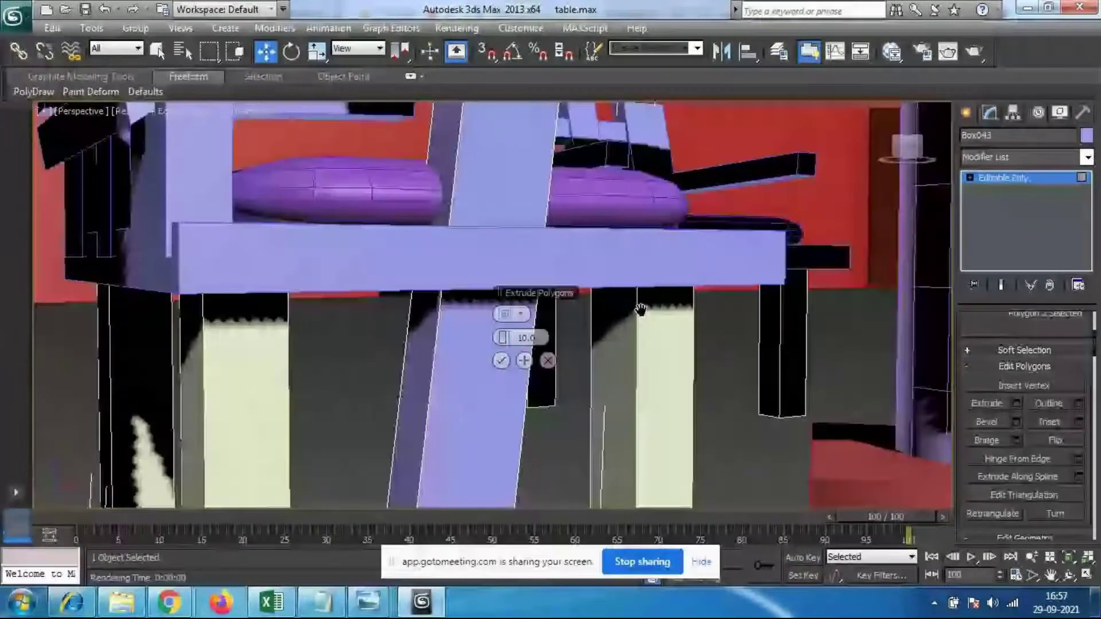
scroll(641, 311, "down", 4)
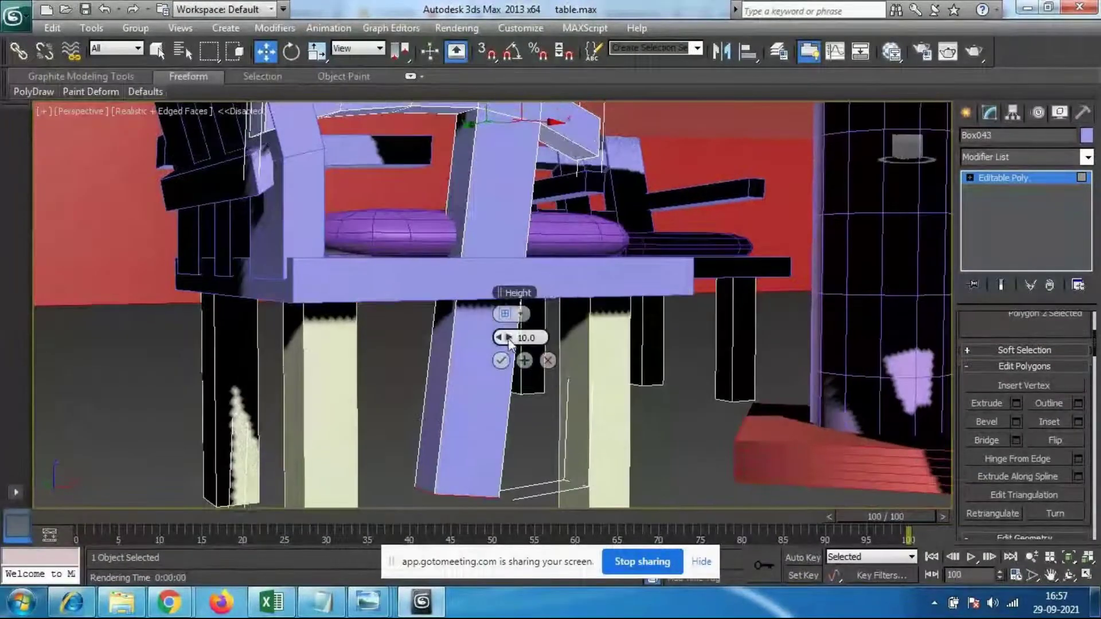
left_click_drag(505, 337, 476, 348)
middle_click_drag(480, 349, 471, 422)
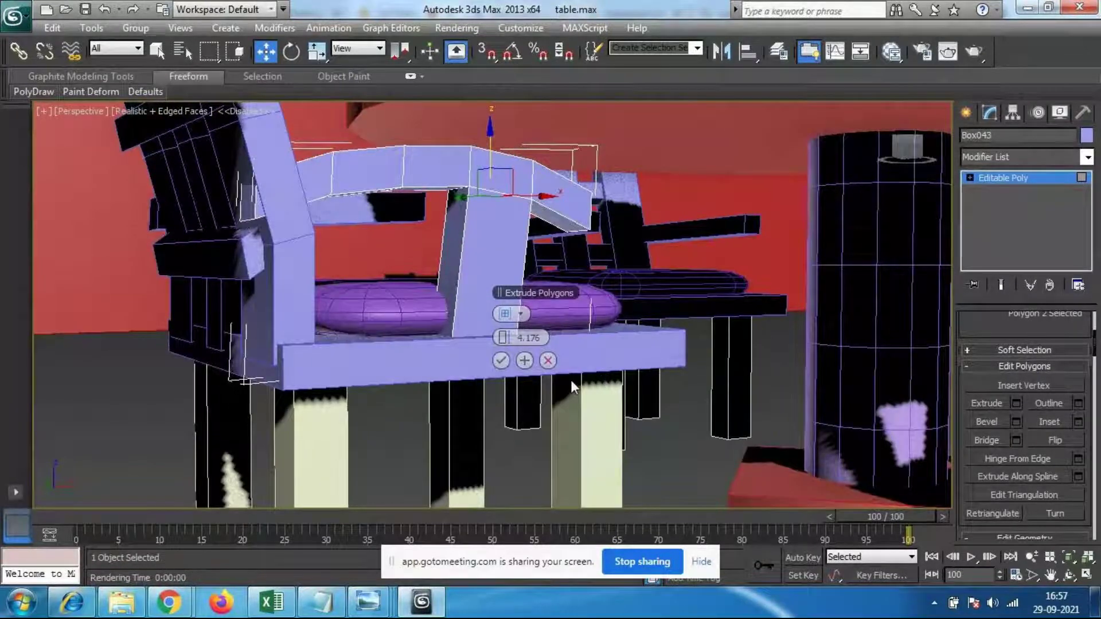
left_click(548, 360)
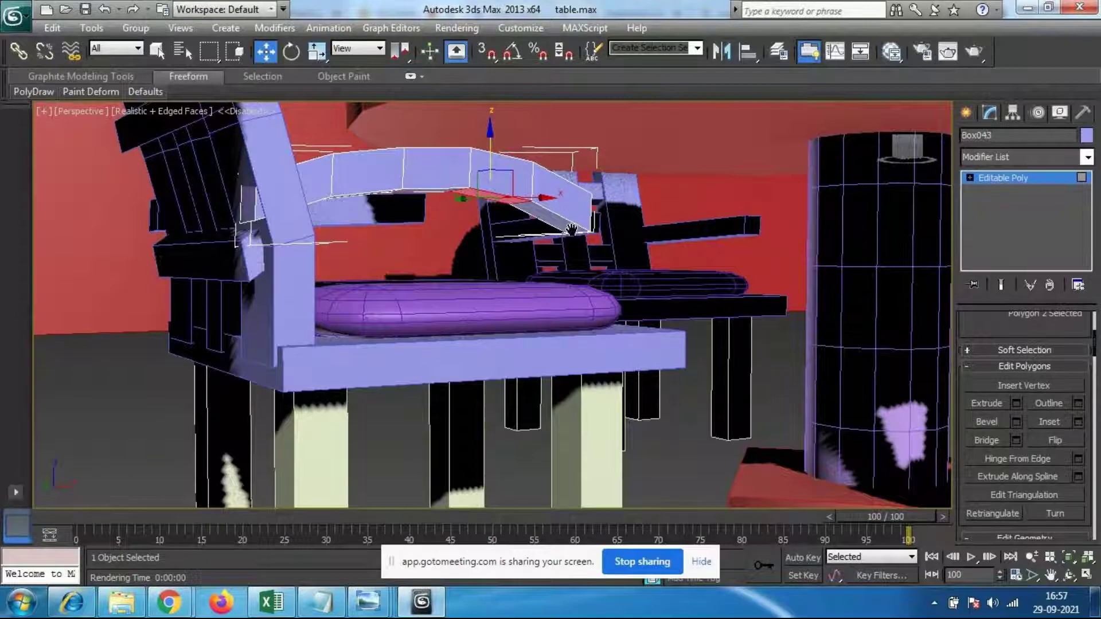
Step: Try to bevel the selected underside polygon down to the seat with height 4.176 and outline -1.0
scroll(570, 232, "up", 5)
middle_click_drag(575, 336, 545, 330, "alt")
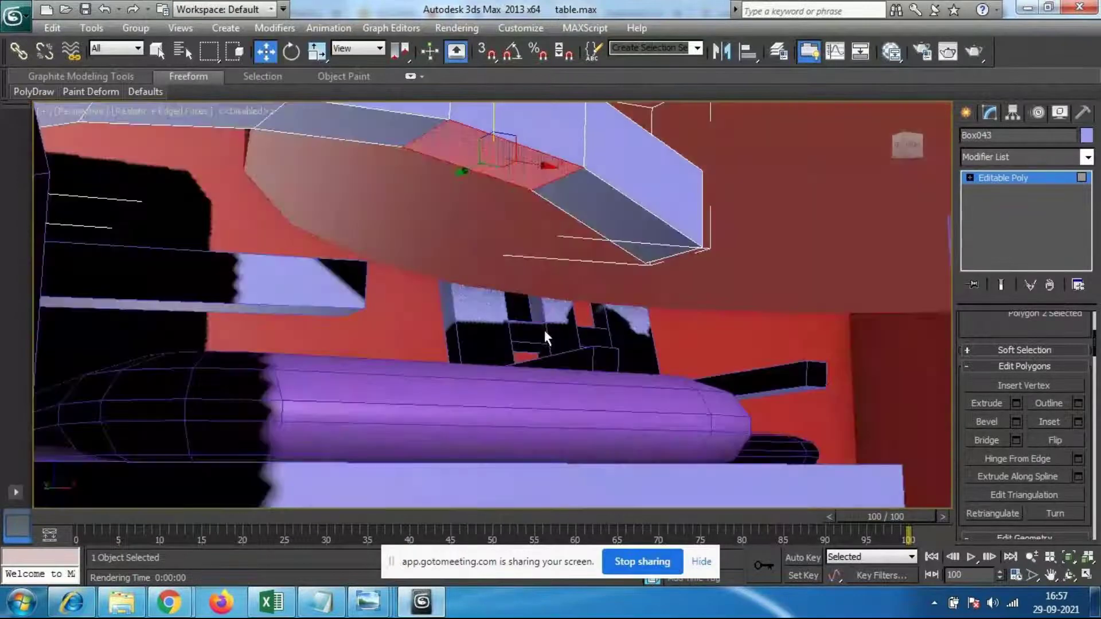
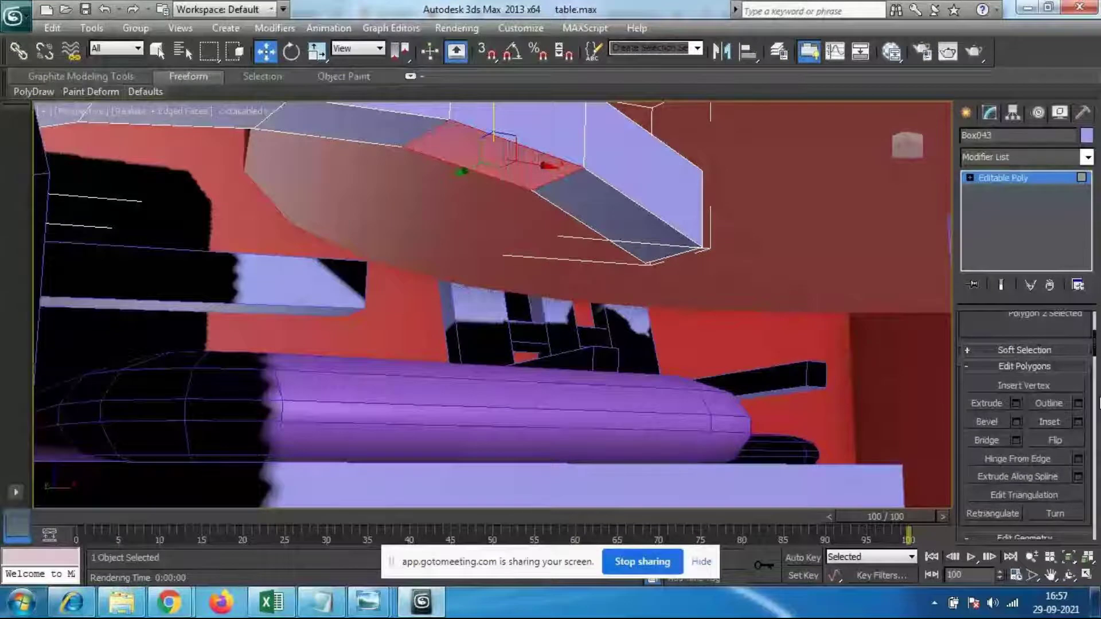
left_click(1016, 422)
left_click_drag(509, 360, 471, 388)
right_click(498, 367)
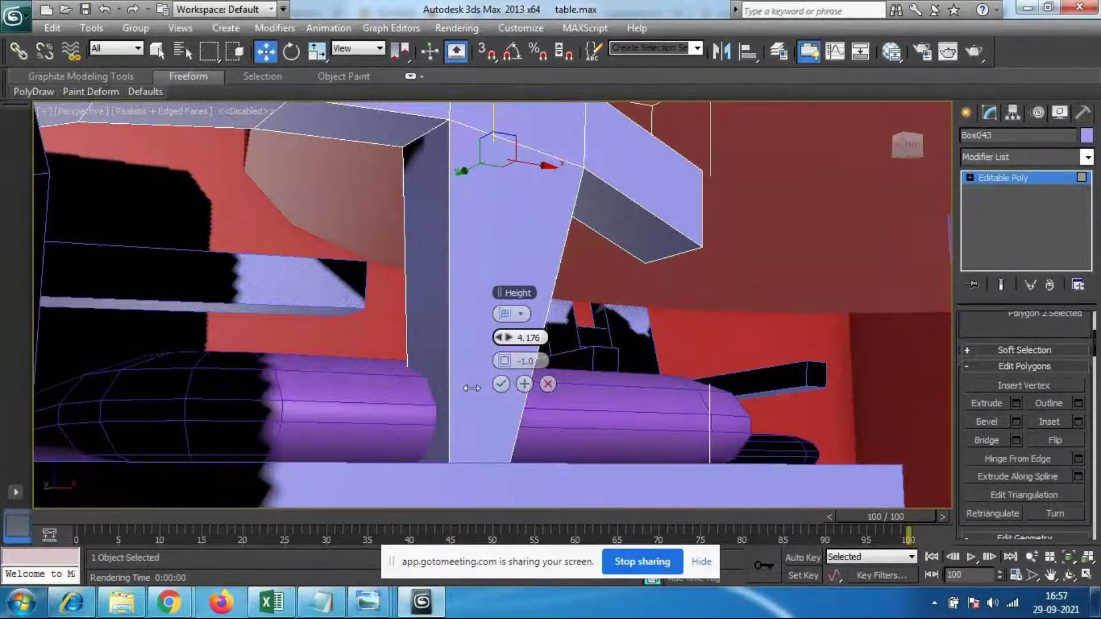
middle_click_drag(674, 364, 574, 421, "alt")
scroll(601, 402, "down", 10)
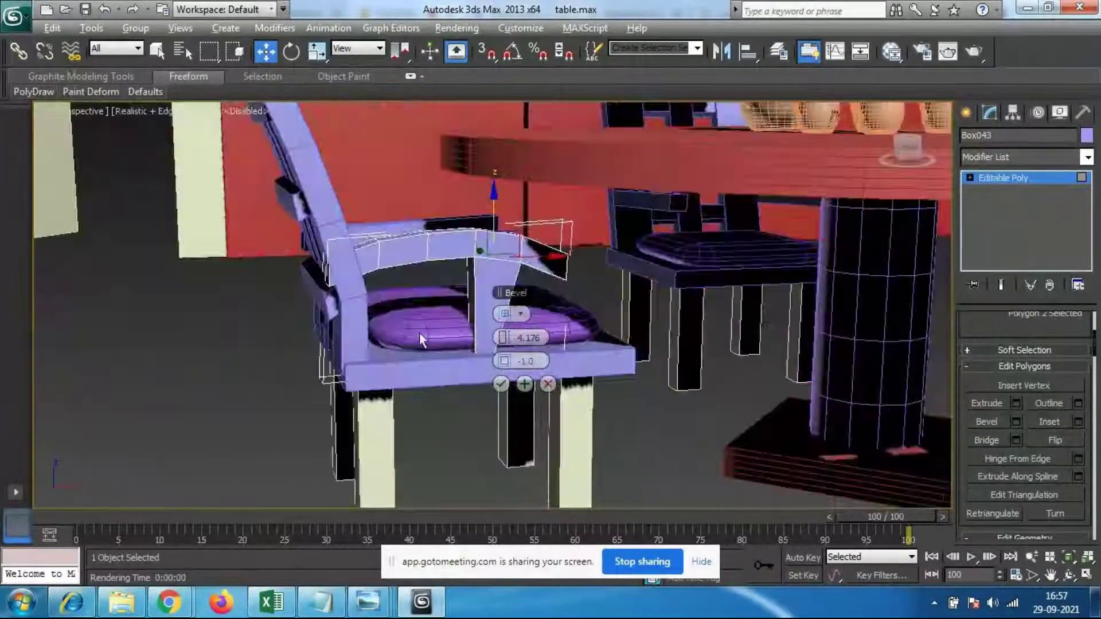
middle_click_drag(420, 339, 471, 386, "alt")
scroll(481, 362, "up", 2)
mouse_move(533, 335)
middle_mouse_down()
mouse_move(542, 325)
mouse_move(540, 345)
middle_mouse_up()
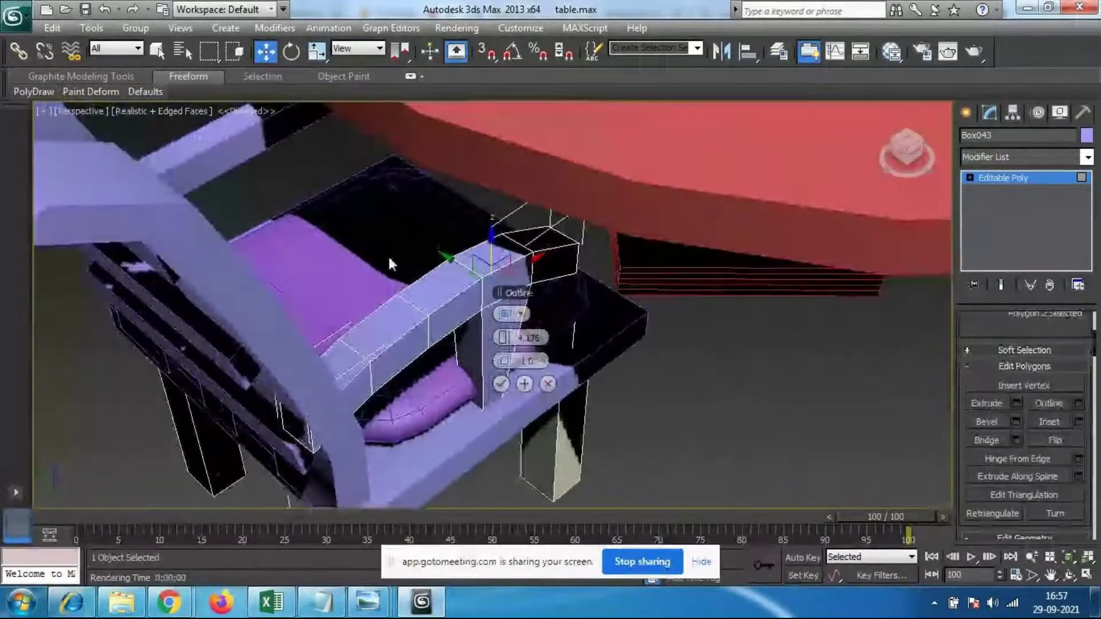
left_click(376, 266)
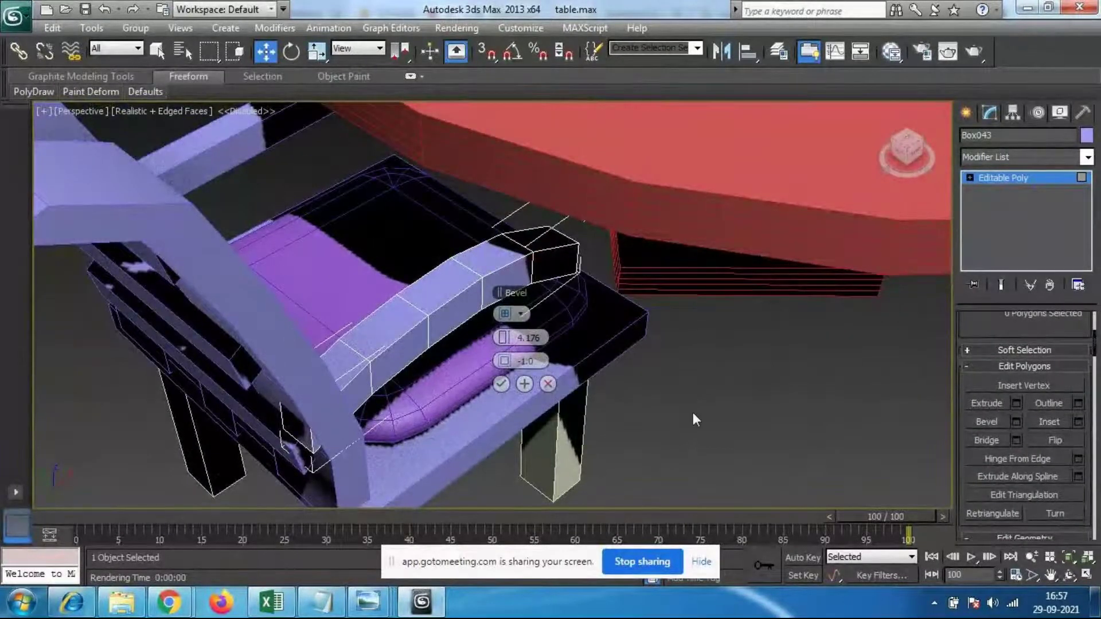
left_click(501, 384)
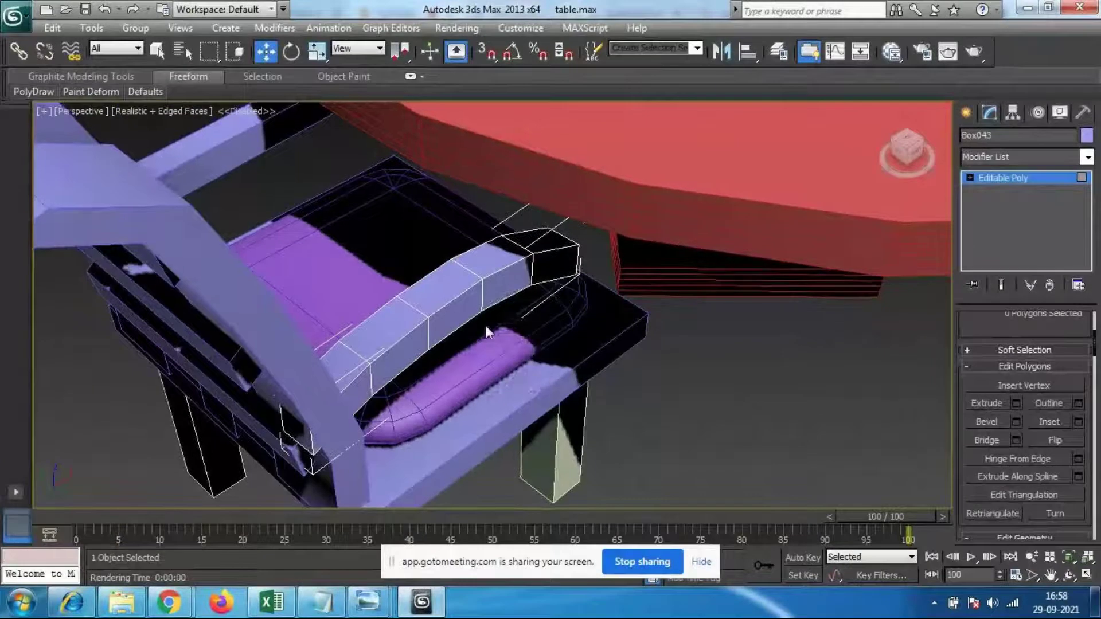
Step: Bevel the underside polygon one segment behind the armrest's front end with height 4.176 and outline -1.0 as a tapered support
middle_click_drag(533, 401, 504, 340, "alt")
middle_click_drag(535, 412, 525, 258, "alt")
scroll(521, 336, "up", 4)
left_click(525, 249)
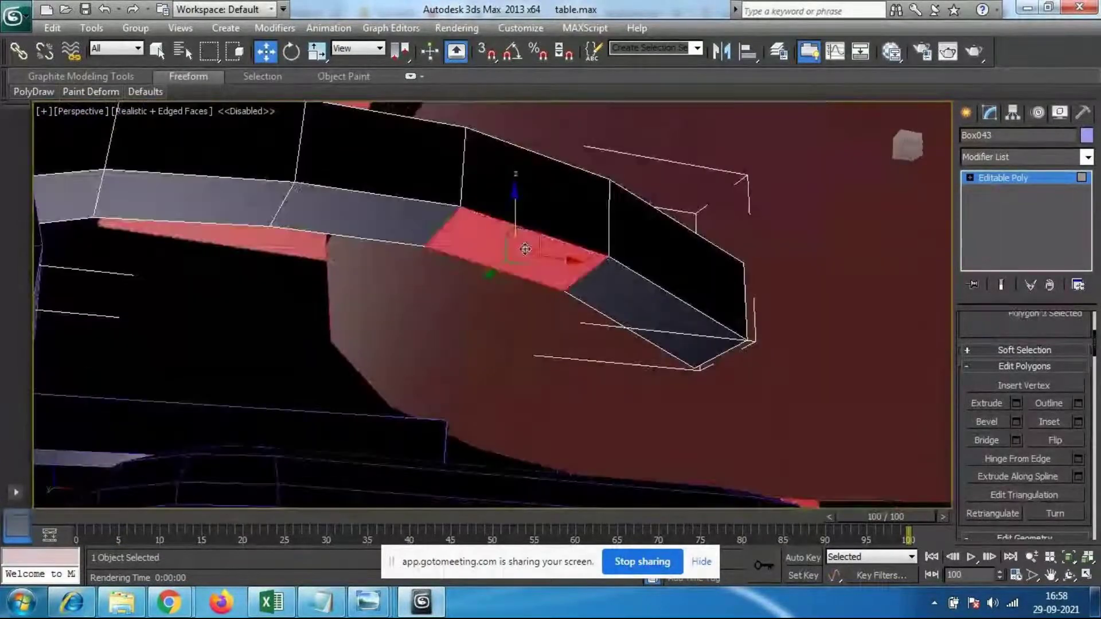
middle_click_drag(566, 353, 559, 317)
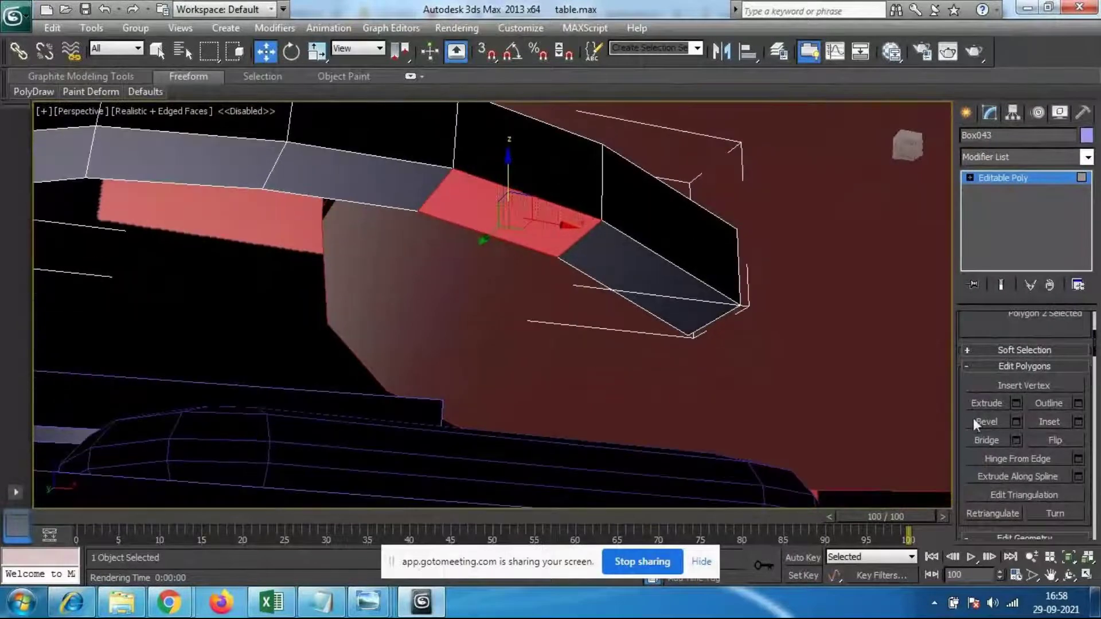
left_click(1016, 422)
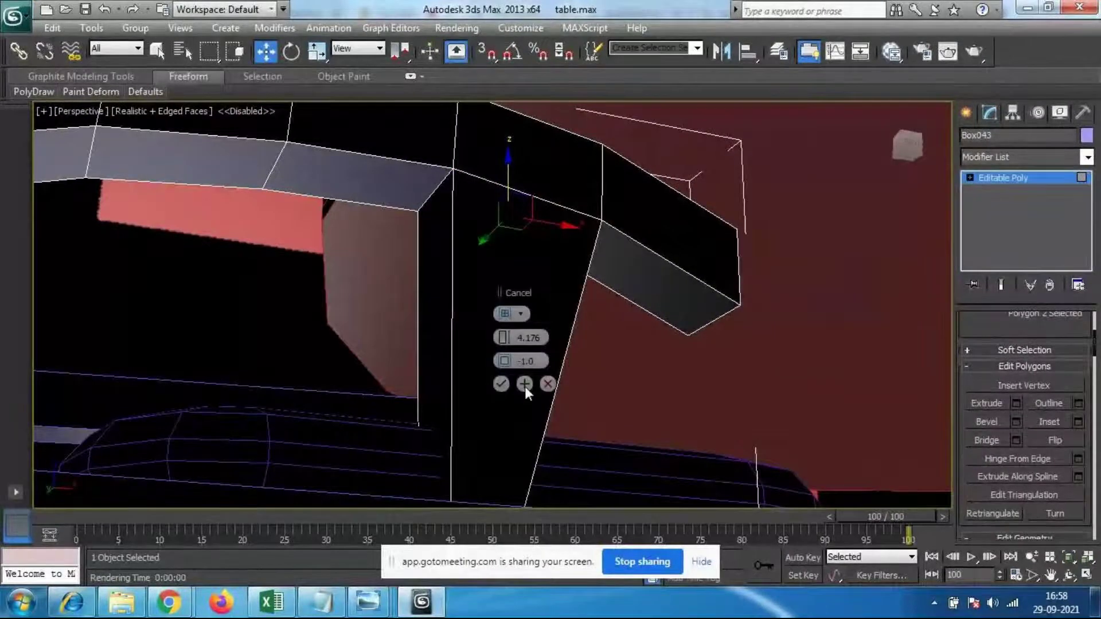
left_click(501, 383)
Step: Leave polygon editing and delete the straight armrest on the opposite side of the chair
scroll(509, 420, "down", 6)
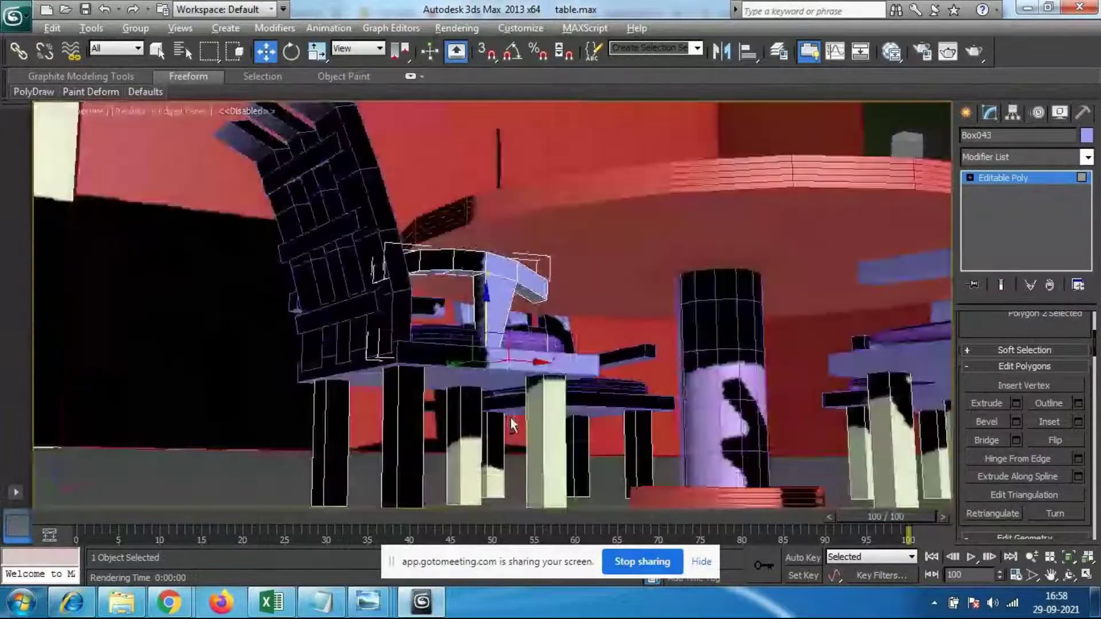
middle_click_drag(510, 425, 427, 248, "alt")
scroll(304, 393, "up", 4)
left_click(621, 289)
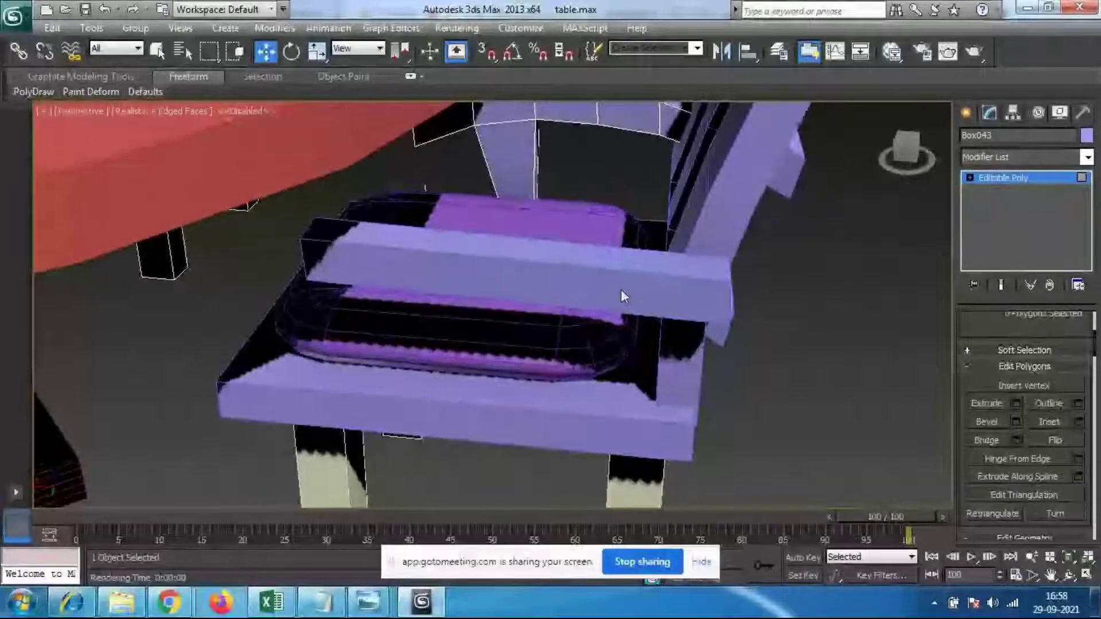
scroll(986, 342, "up", 3)
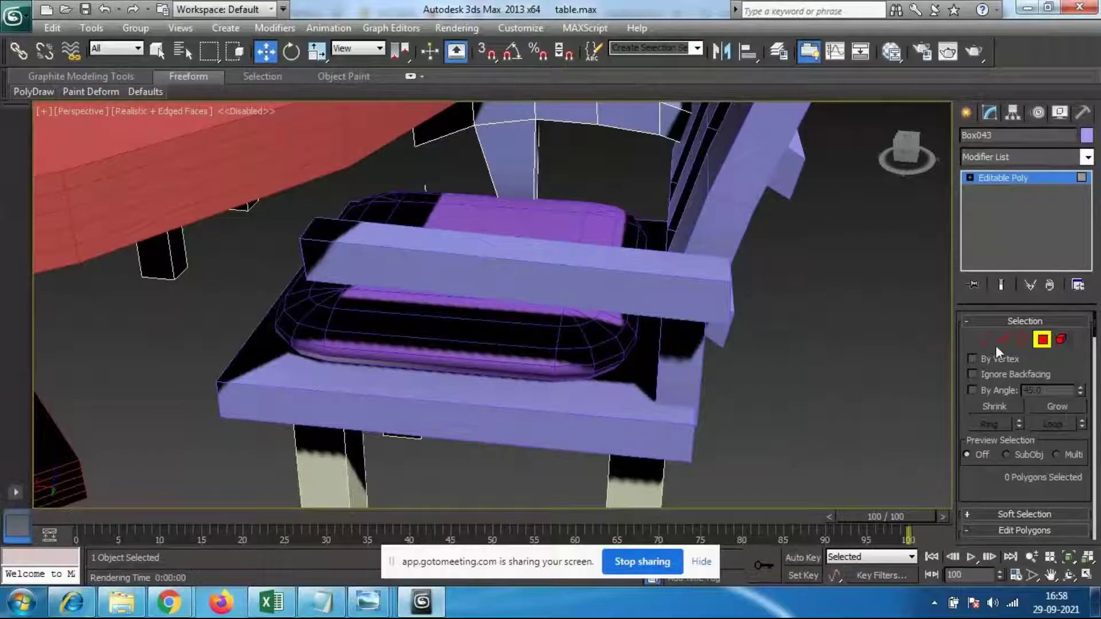
left_click(1043, 340)
middle_click_drag(538, 218, 707, 296)
scroll(538, 248, "down", 5)
scroll(578, 270, "up", 3)
left_click(710, 287)
left_click(569, 291)
key("Delete")
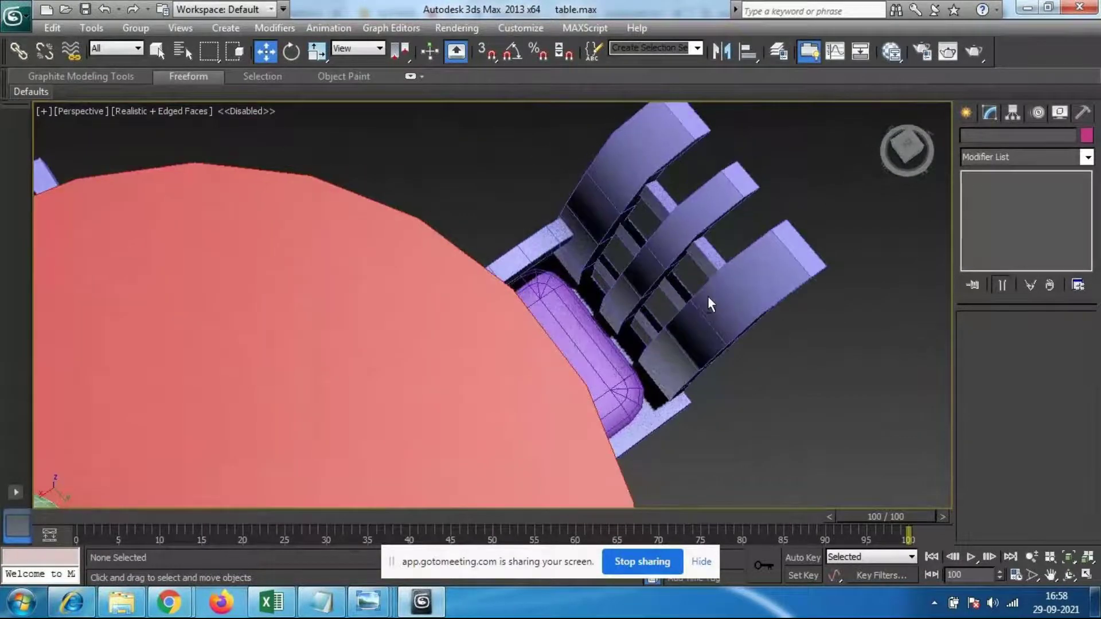
Step: Clone the arched armrest with its tapered support across to the opposite side of the seat
left_click(544, 254)
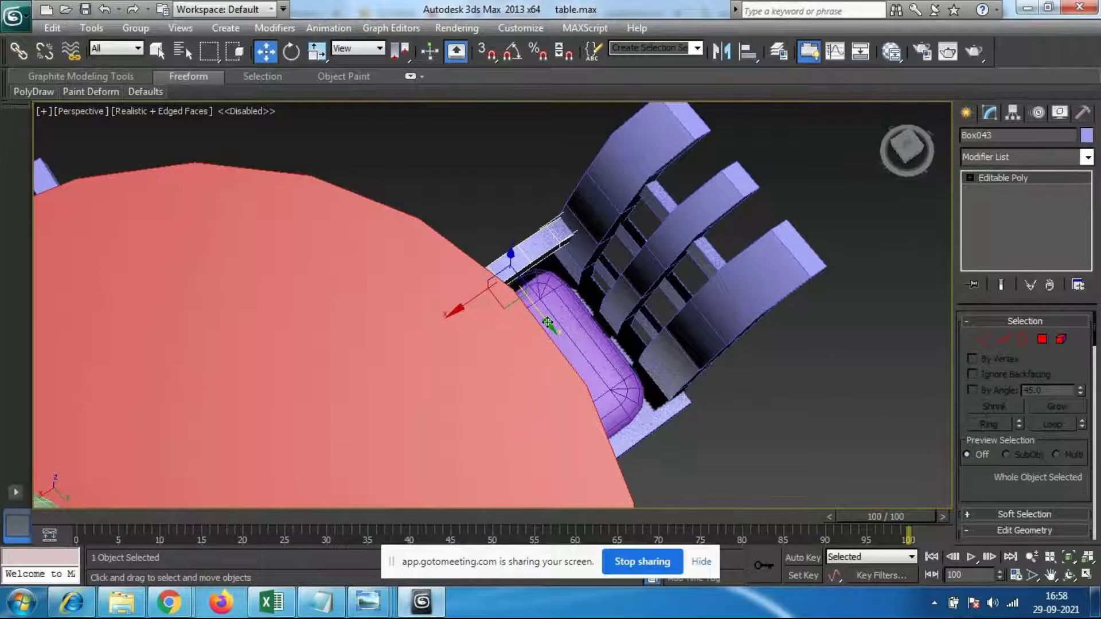
left_click(631, 423)
left_click_drag(650, 491, 648, 488, "shift")
left_click(550, 369)
Step: Delete the square legs under the chair with the arched armrests
middle_click_drag(688, 402, 640, 290, "alt")
middle_click_drag(745, 368, 516, 267, "alt")
left_click(516, 268)
left_click(468, 292)
key("Delete")
left_click(327, 286)
key("Delete")
middle_click_drag(363, 295, 484, 337, "alt")
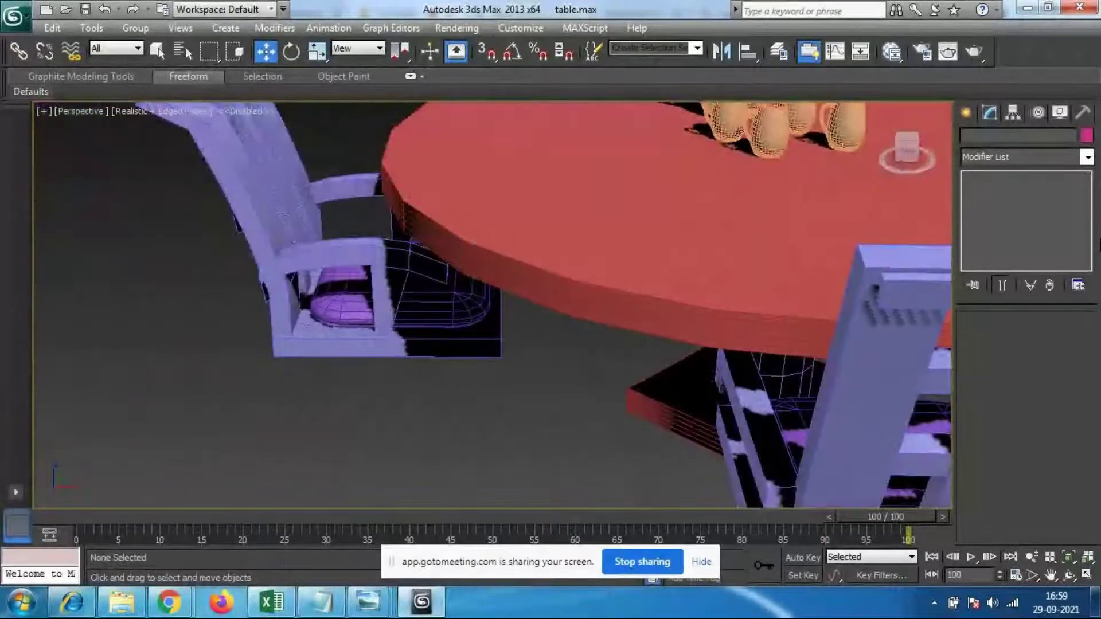
Step: Create a Hose extended primitive about 6 units high near the chair's rear corner as a new leg
left_click(967, 112)
left_click(1009, 164)
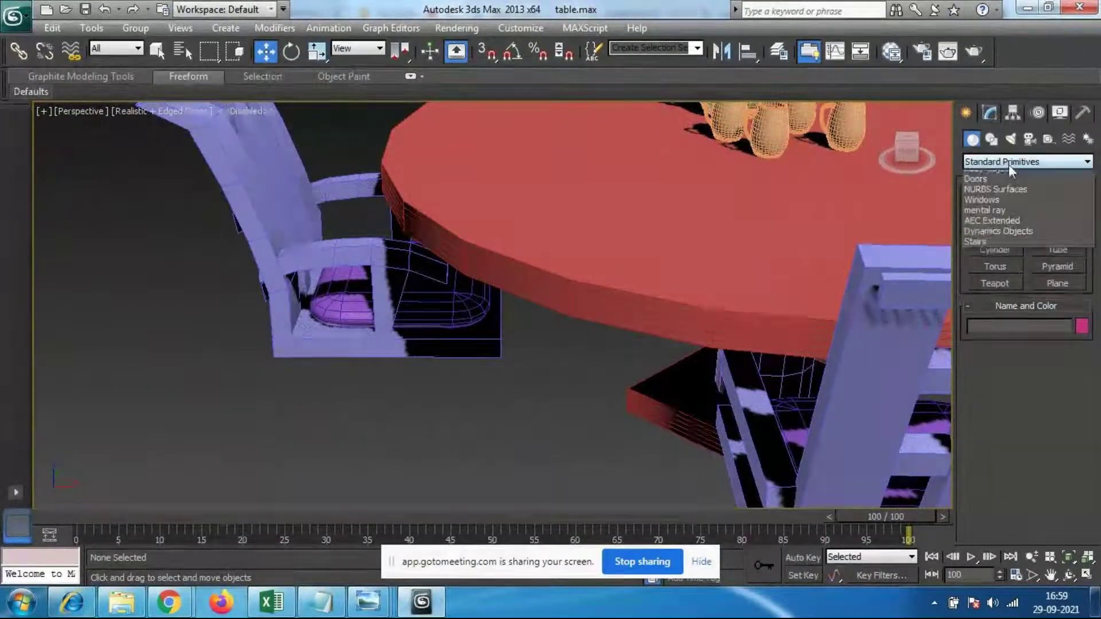
left_click(1009, 163)
left_click(1009, 162)
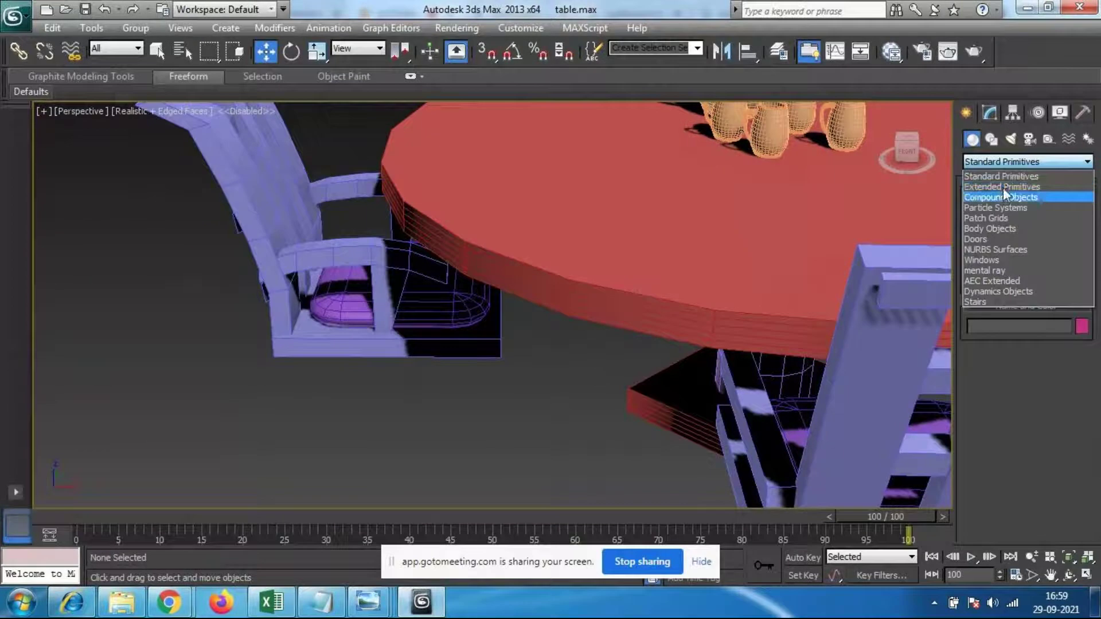
left_click(1003, 187)
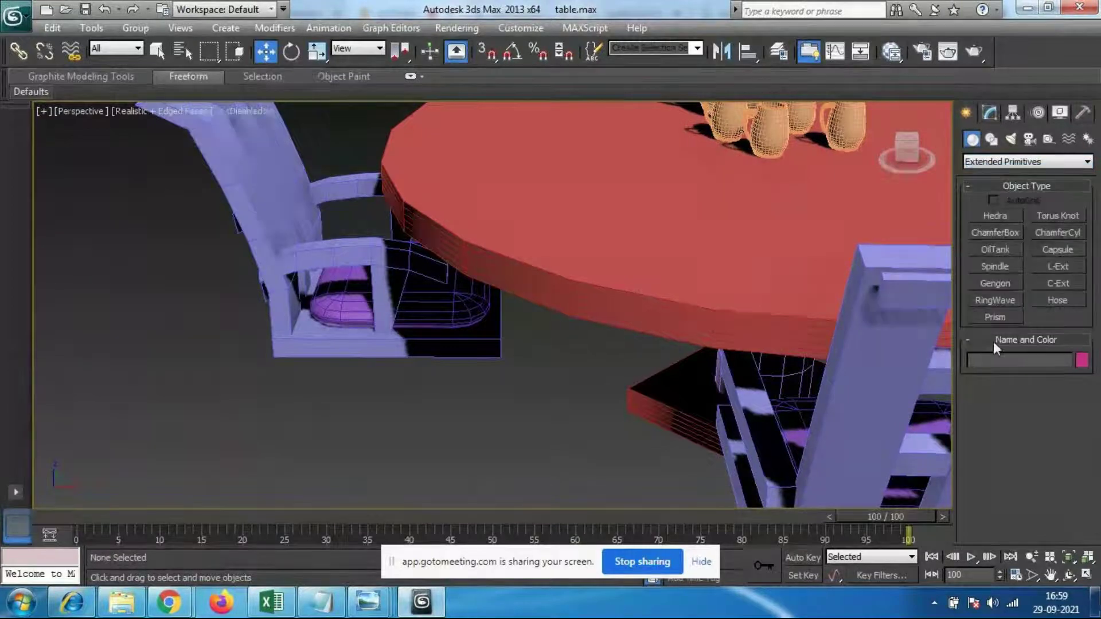
left_click(1081, 299)
mouse_move(367, 376)
middle_mouse_down("alt")
mouse_move(354, 376)
mouse_move(371, 391)
middle_mouse_up("alt")
left_click_drag(327, 445, 341, 436)
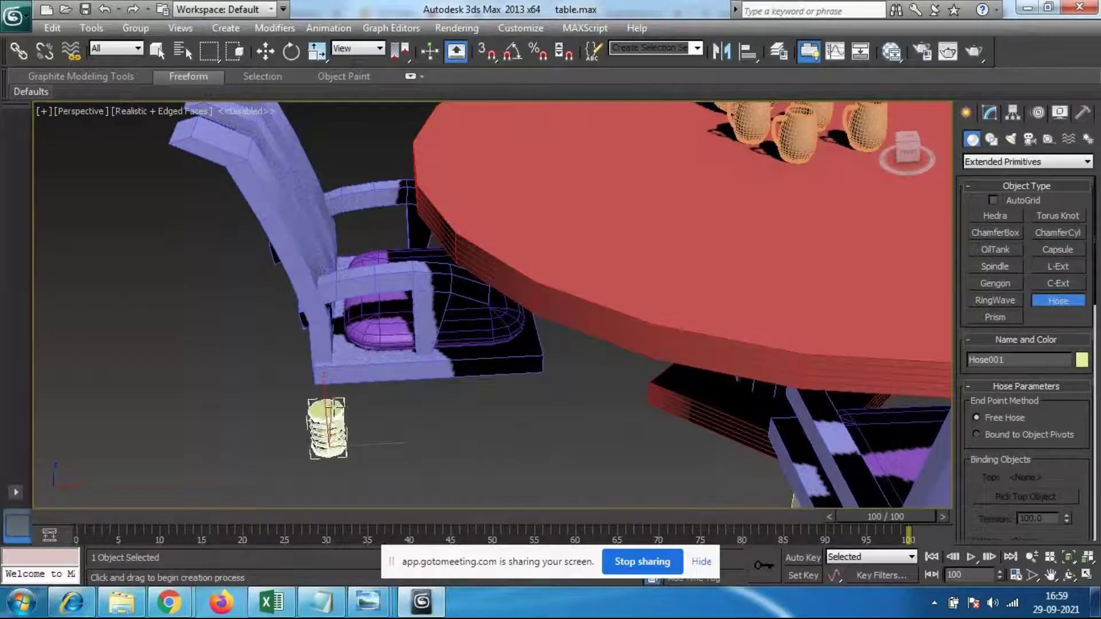
left_click(335, 380)
Step: Set the hose's flex section to start at 0%, end at 100% and use 1 cycle
middle_click_drag(373, 419, 382, 384, "alt")
scroll(383, 384, "up", 5)
middle_click_drag(361, 428, 428, 271)
scroll(342, 331, "down", 3)
middle_click_drag(338, 332, 395, 340)
left_click_drag(1081, 400, 1080, 98)
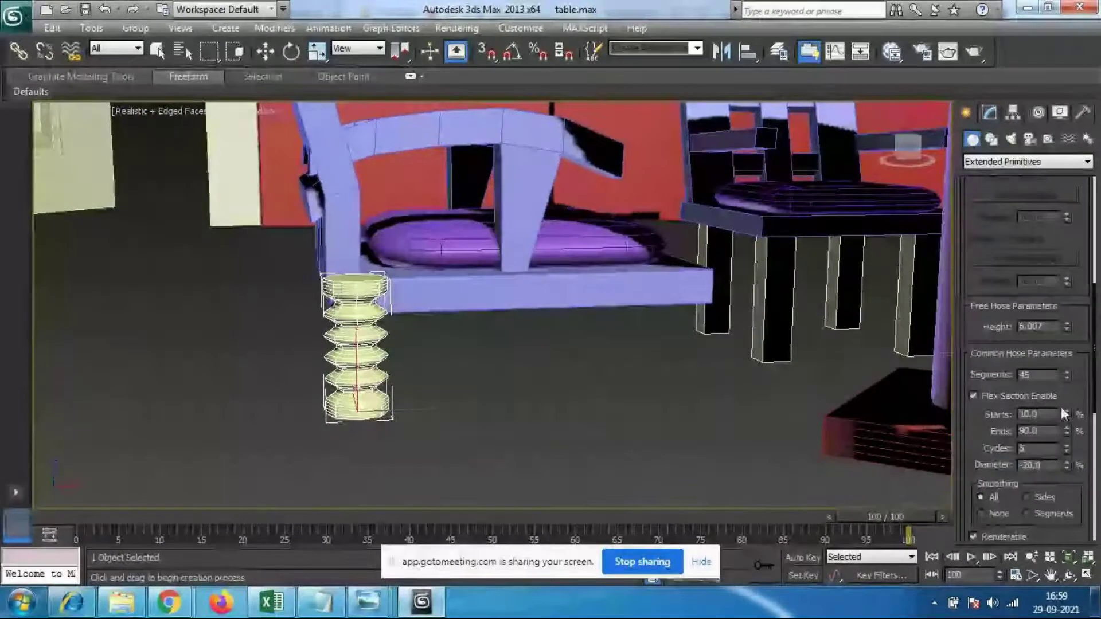
left_click_drag(1067, 434, 1068, 513)
left_click_drag(1068, 449, 1069, 465)
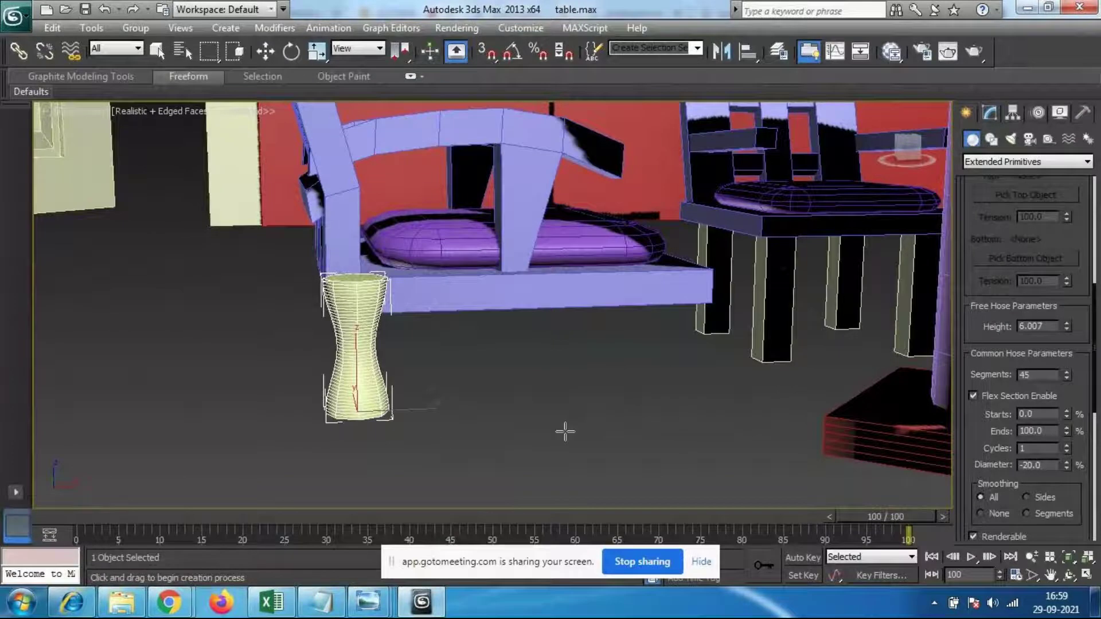
Step: In a wireframe top view, move the hose leg inward under the rear corner of the seat frame
right_click(452, 380)
key("w")
middle_click_drag(425, 363, 501, 436, "alt")
key("t")
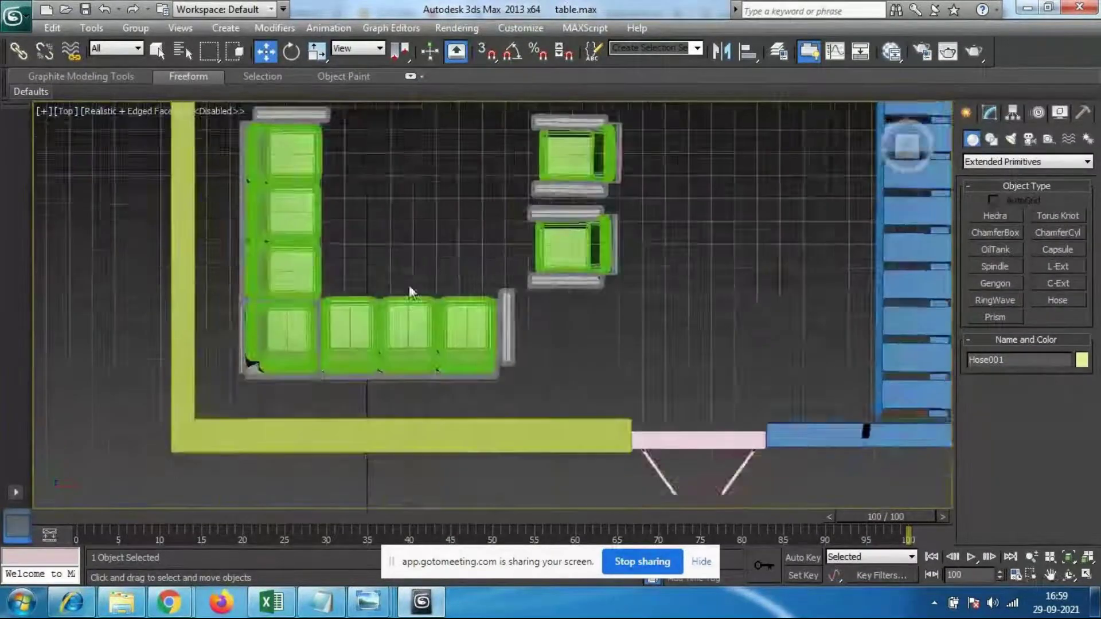
scroll(408, 285, "down", 2)
middle_click_drag(625, 274, 550, 458)
scroll(549, 458, "up", 2)
middle_click_drag(422, 133, 476, 521)
scroll(477, 521, "up", 2)
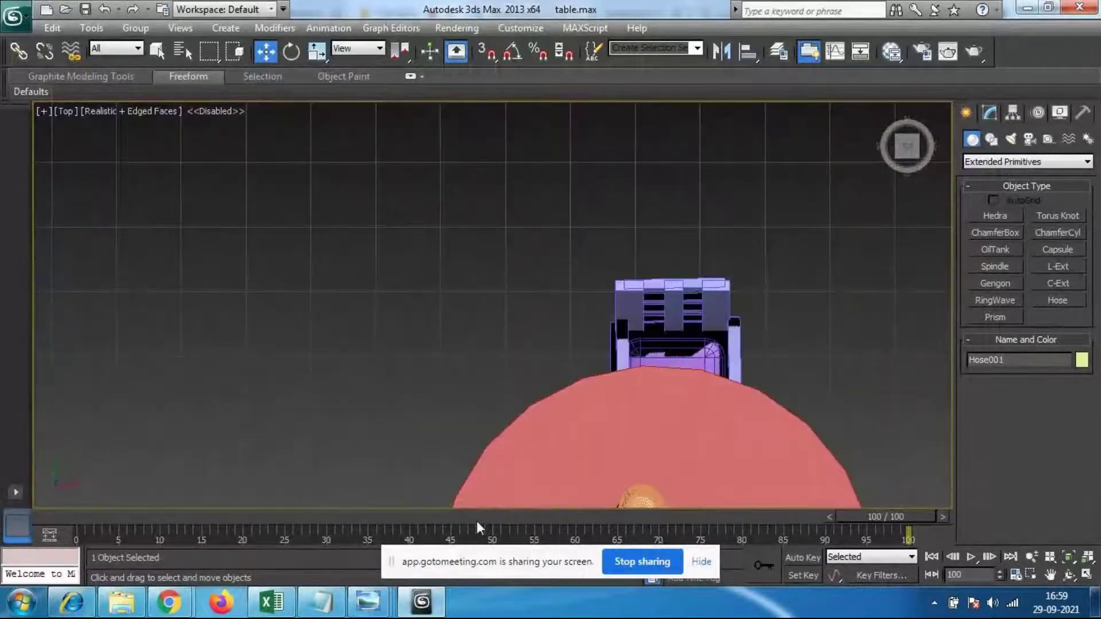
middle_click_drag(521, 481, 531, 199)
scroll(487, 327, "up", 3)
middle_click_drag(399, 418, 395, 423)
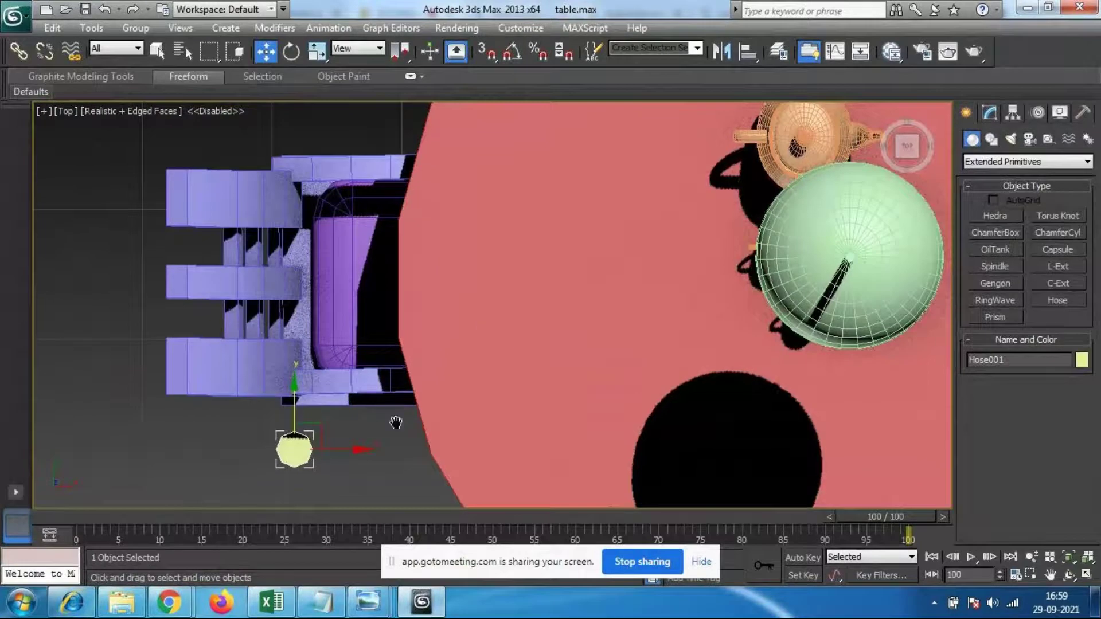
scroll(390, 412, "up", 2)
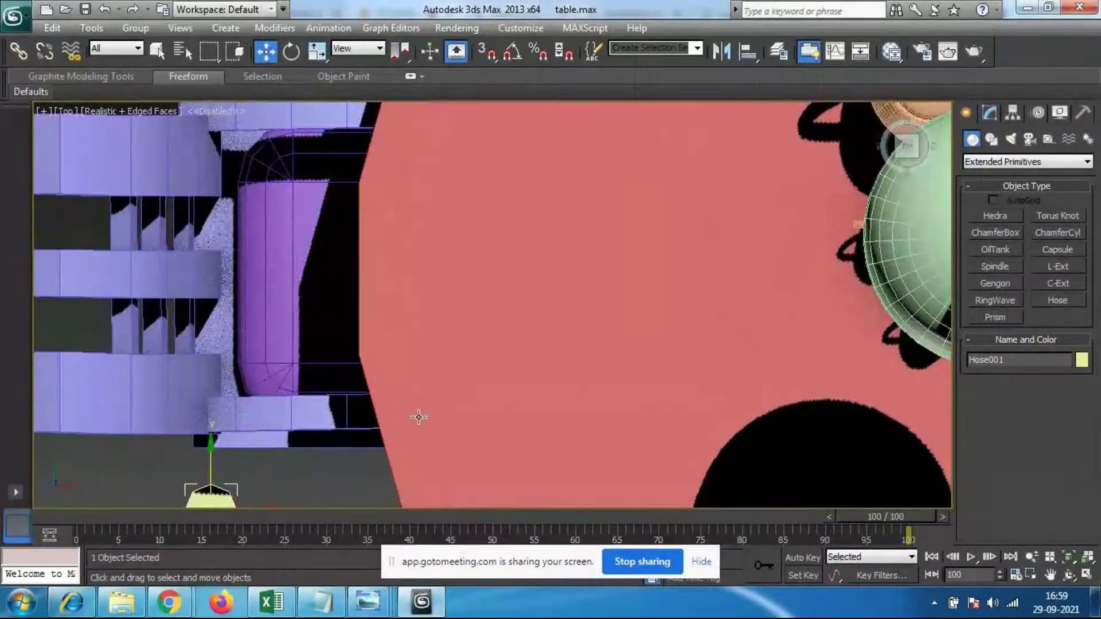
middle_click_drag(419, 417, 418, 351)
scroll(418, 352, "down", 2)
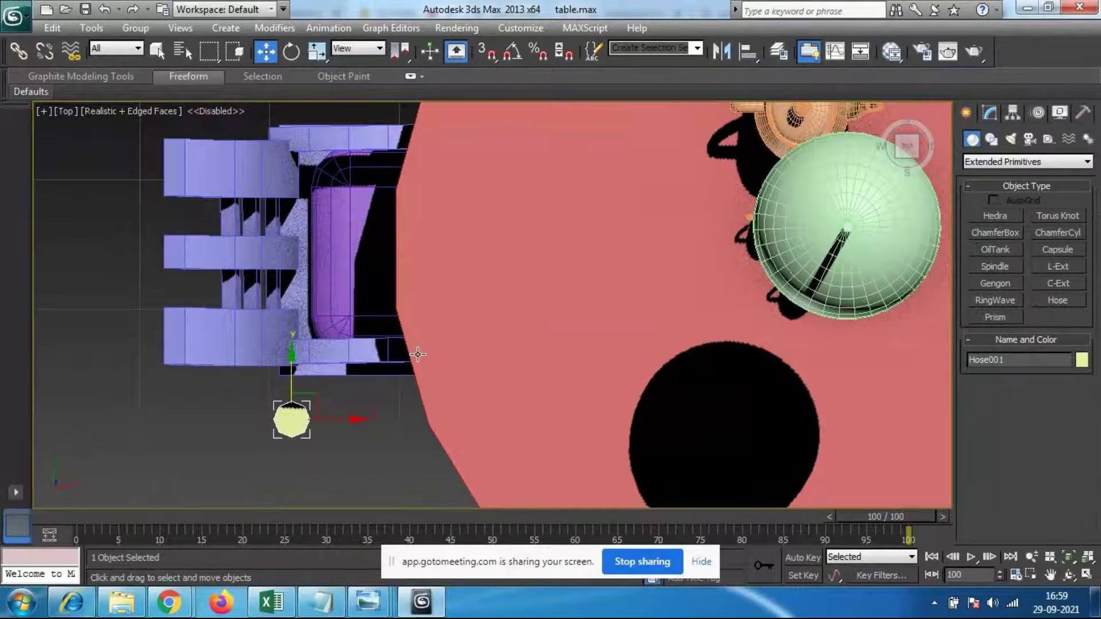
key("F3")
middle_click_drag(356, 381, 352, 364)
scroll(349, 367, "up", 3)
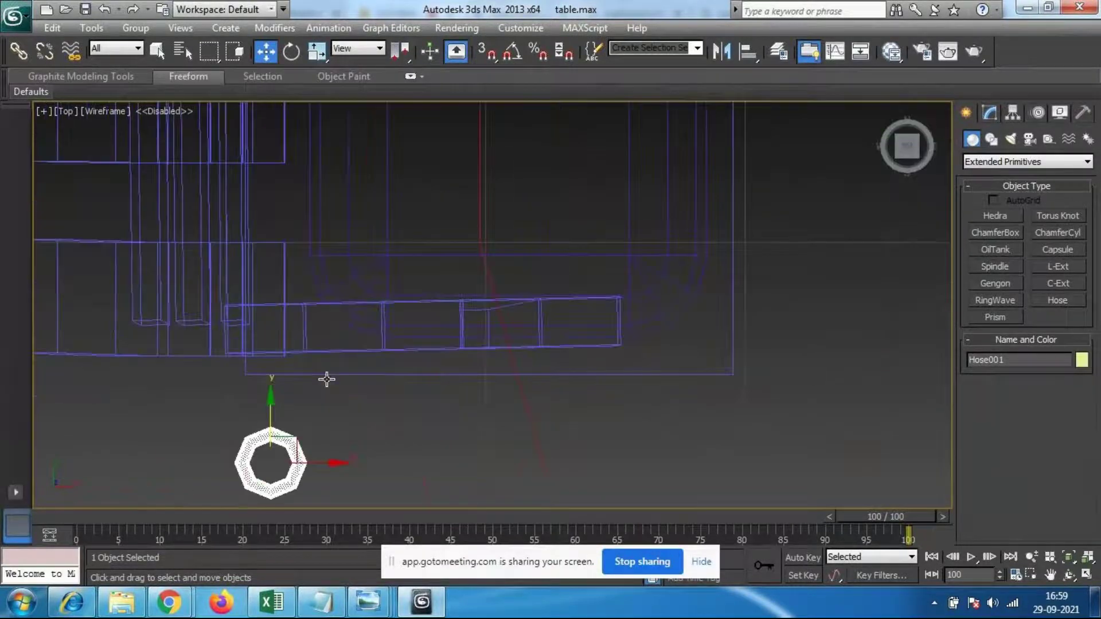
left_click_drag(270, 401, 296, 244)
Step: Set the hose leg's flex diameter to -23% and its segments to 14
left_click(989, 114)
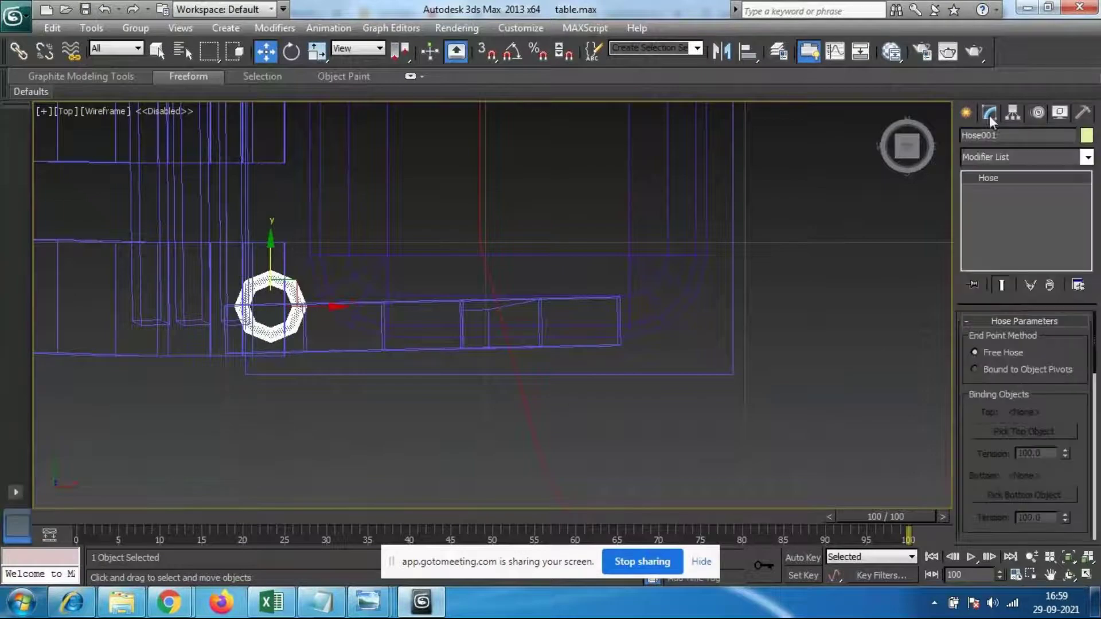
scroll(1073, 412, "down", 5)
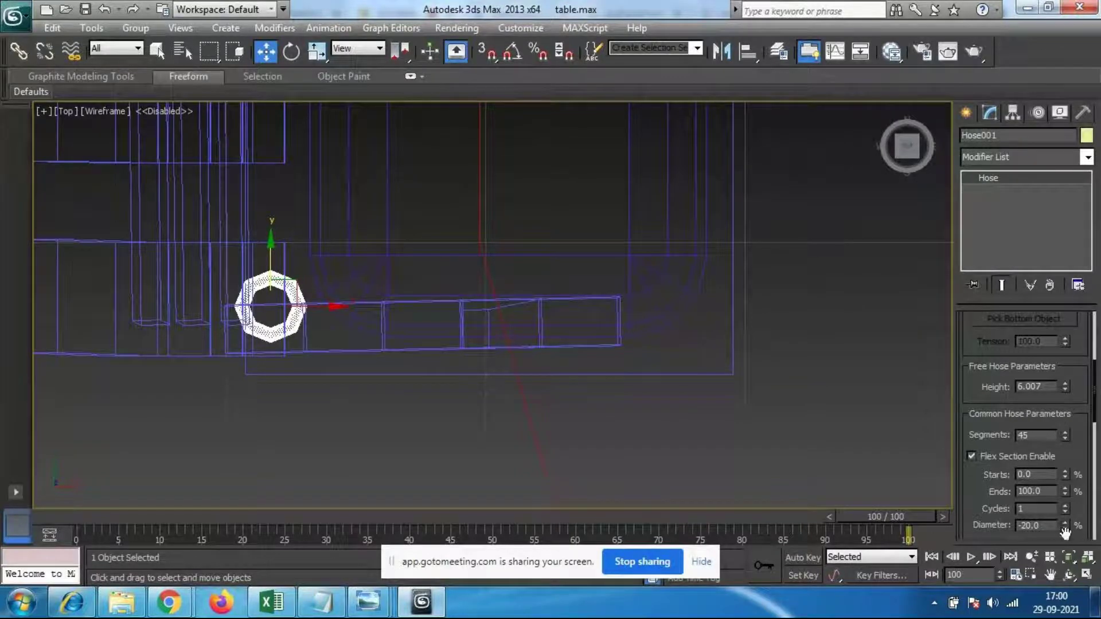
left_click_drag(1064, 528, 1067, 528)
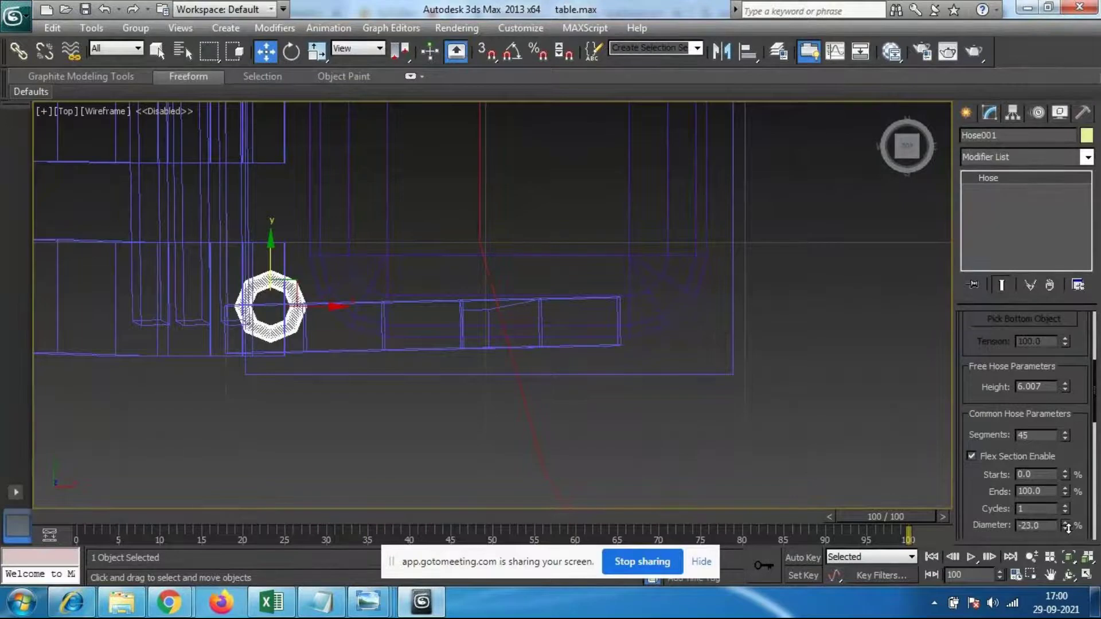
left_click_drag(1064, 433, 1072, 460)
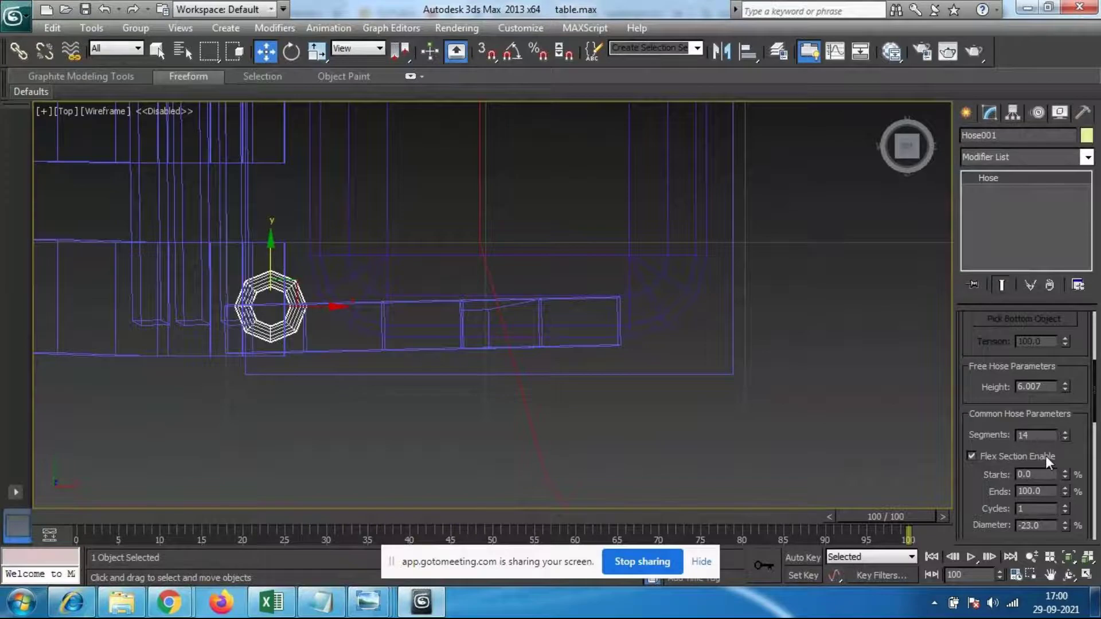
Step: Set the hose leg's flex cycles to 2 and its height to 3.807 so it fits under the seat frame
key("p")
middle_click_drag(472, 432, 498, 296, "alt")
left_click(1065, 506)
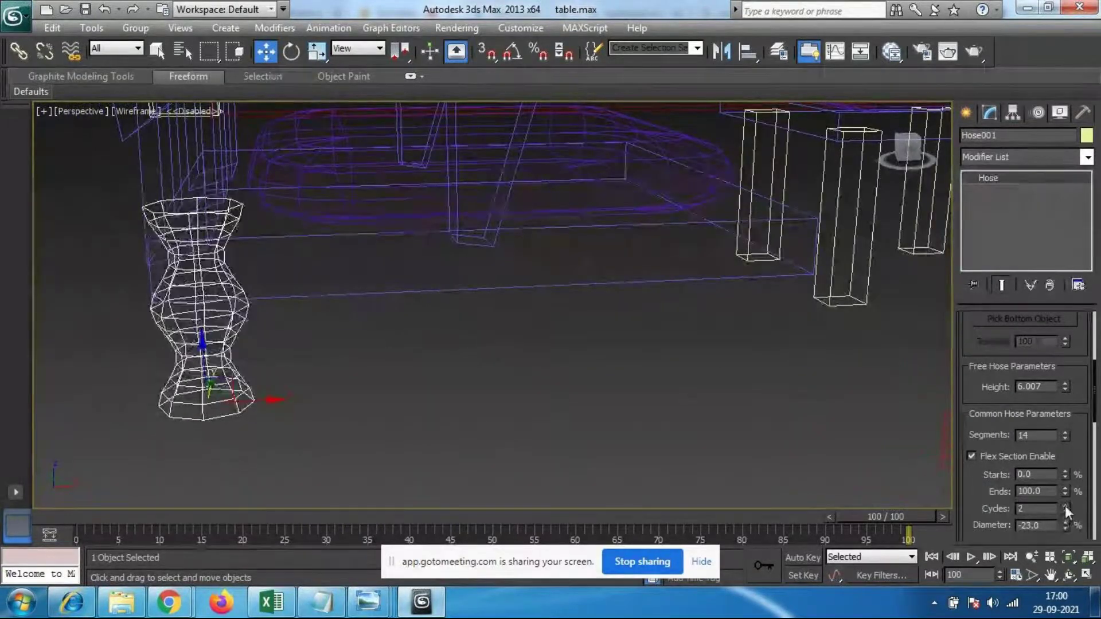
middle_click_drag(395, 130, 439, 205)
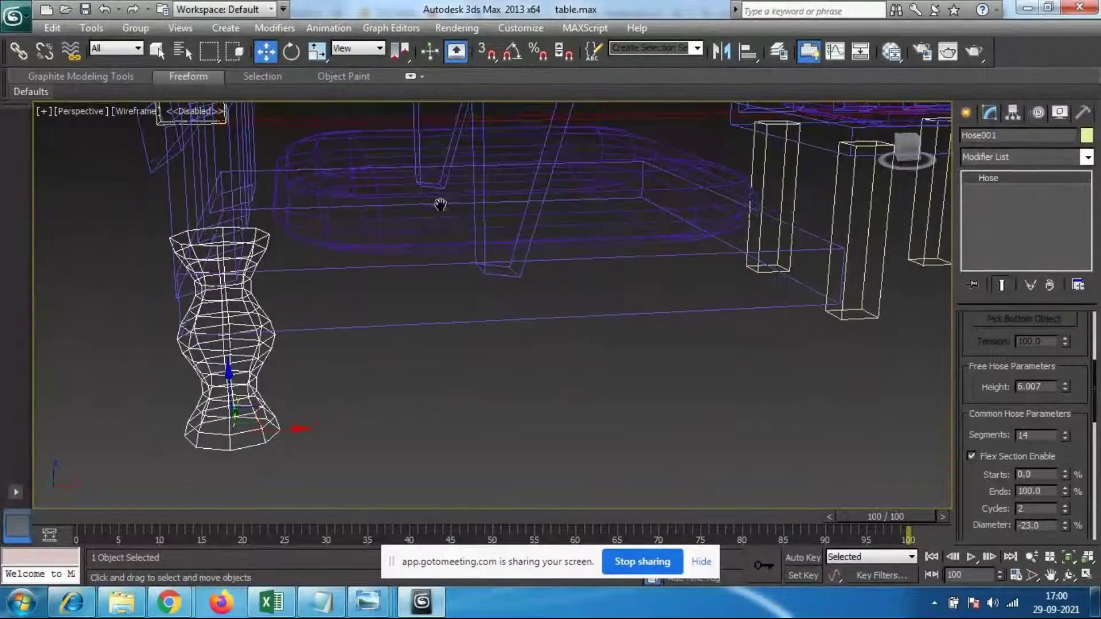
key("F3")
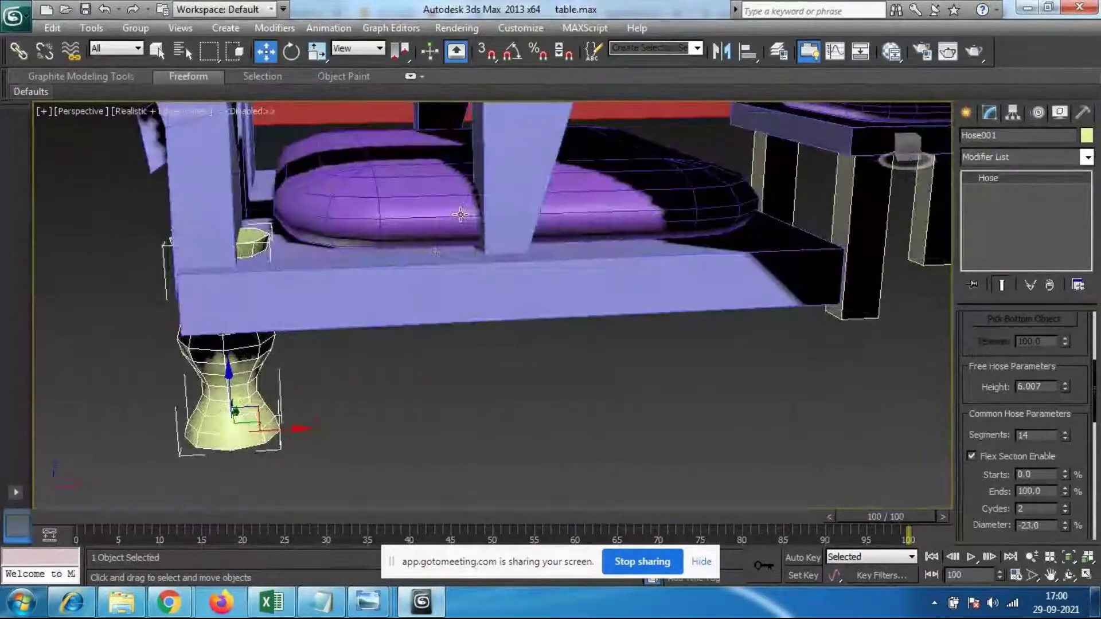
middle_click_drag(363, 390, 365, 349, "alt")
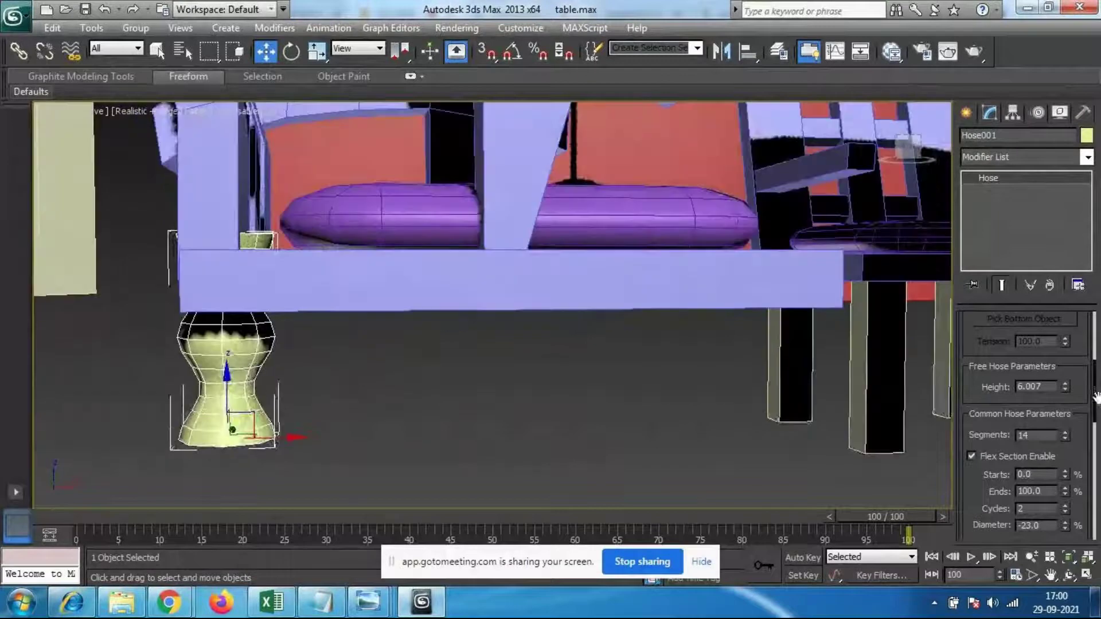
left_click_drag(1063, 384, 1069, 402)
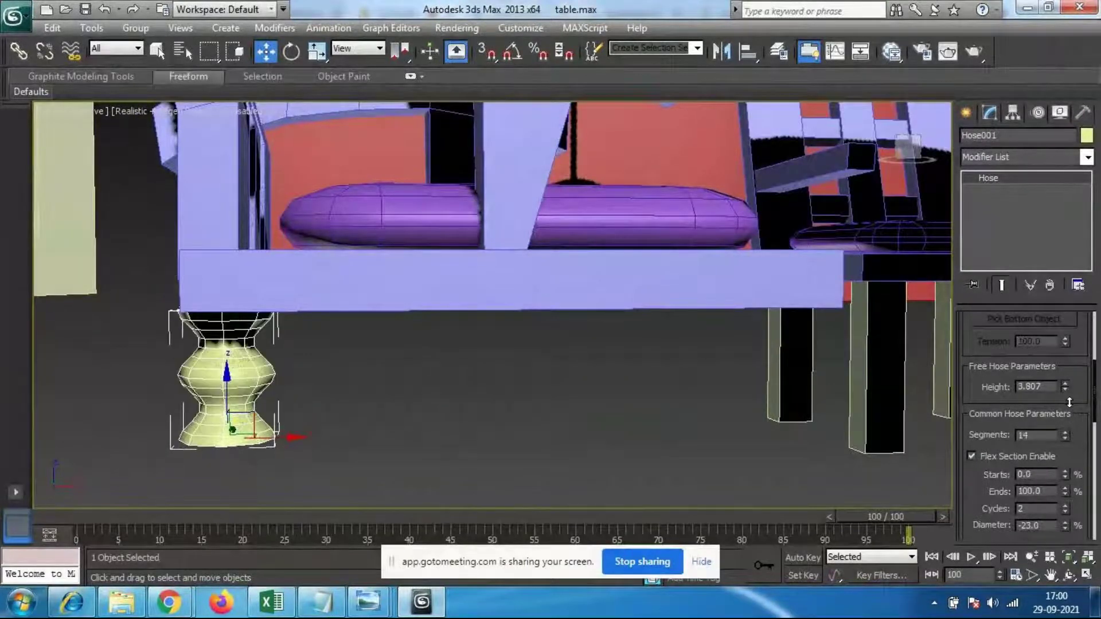
Step: Examine the hose leg against the room's floor line and the other chairs' legs in the wireframe front view
scroll(594, 329, "down", 3)
middle_click_drag(610, 365, 352, 324)
key("f")
key("F3")
middle_click_drag(535, 367, 841, 319)
scroll(448, 356, "up", 10)
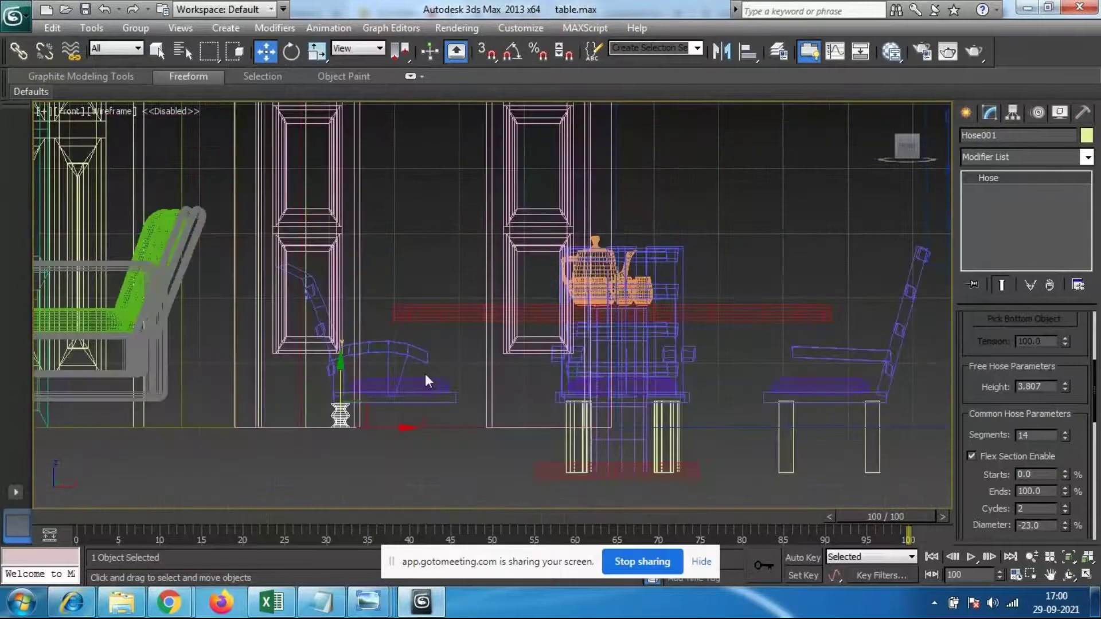
middle_click_drag(445, 302, 426, 332)
scroll(426, 333, "down", 8)
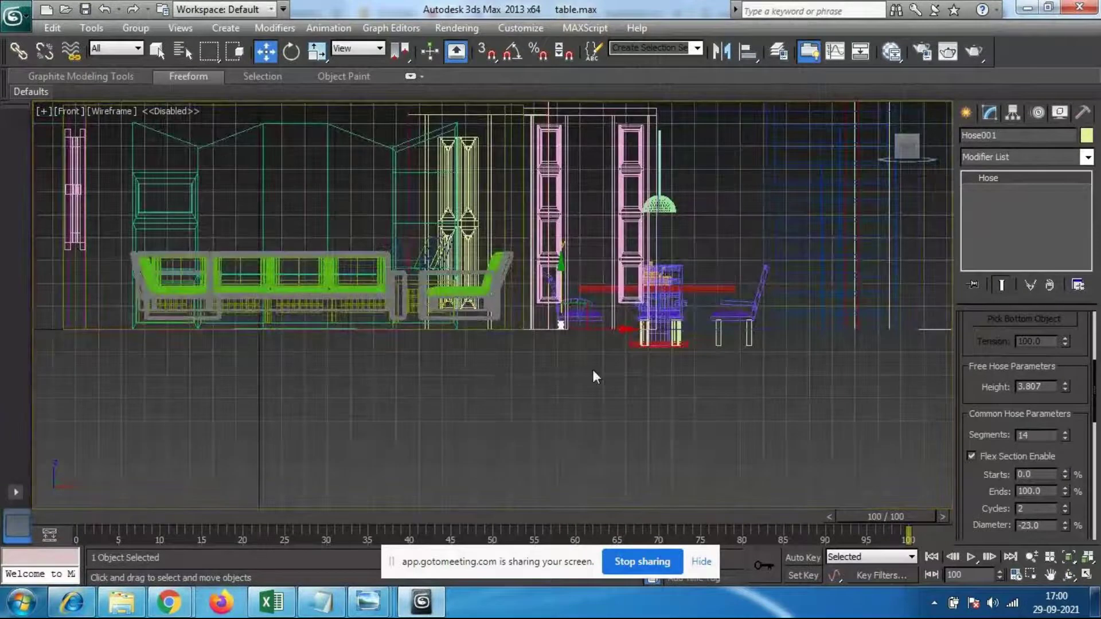
middle_click_drag(593, 376, 454, 393)
scroll(469, 400, "up", 3)
scroll(469, 401, "down", 6)
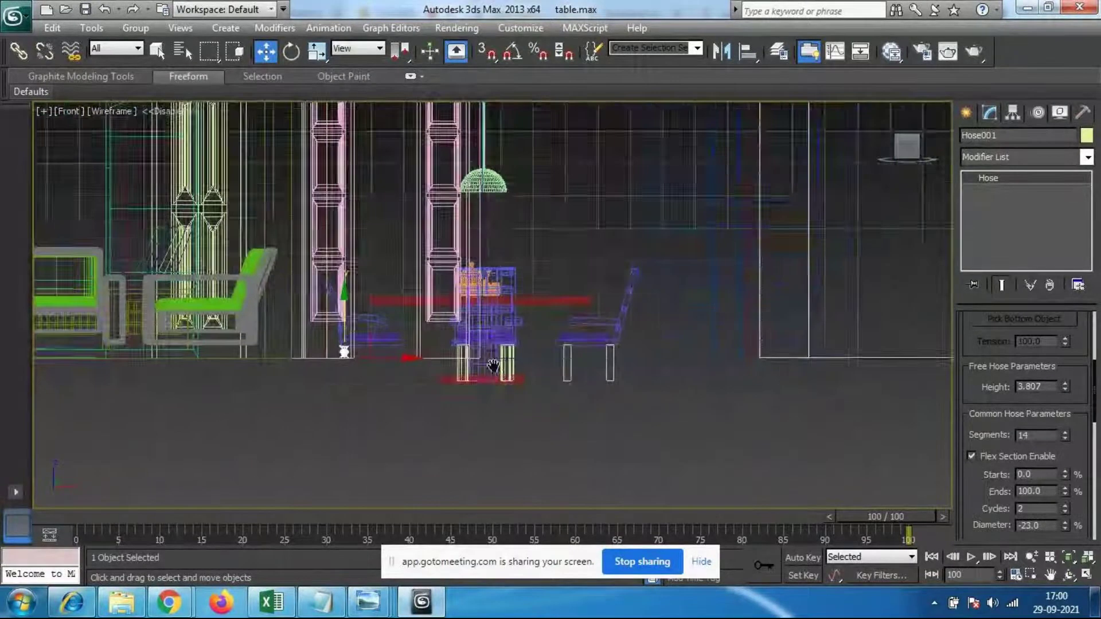
middle_click_drag(328, 369, 408, 343)
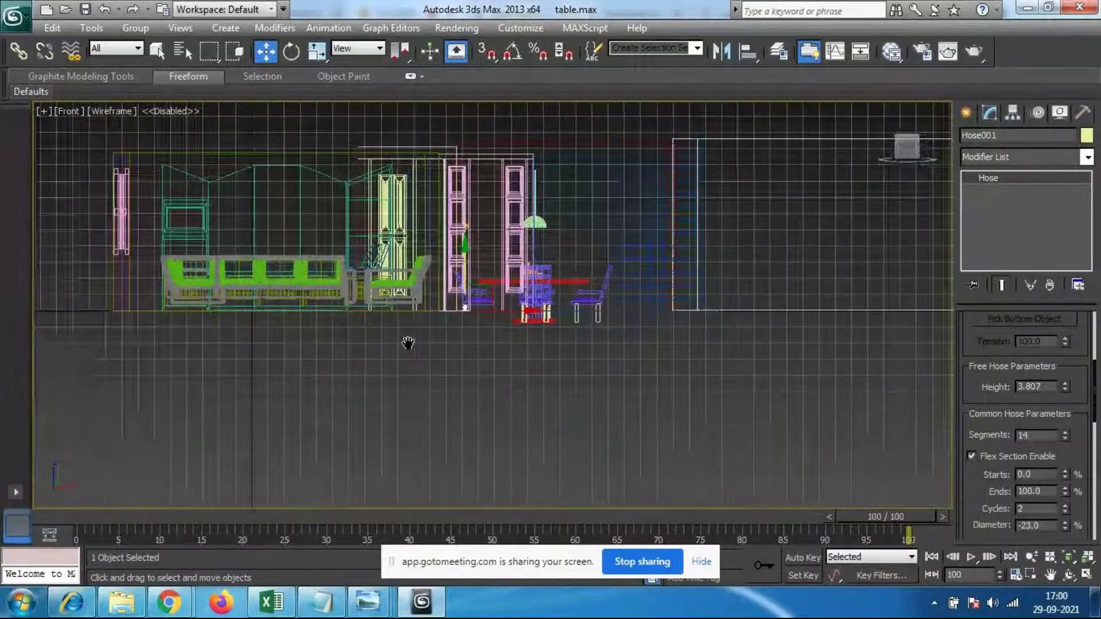
middle_click_drag(336, 312, 237, 309)
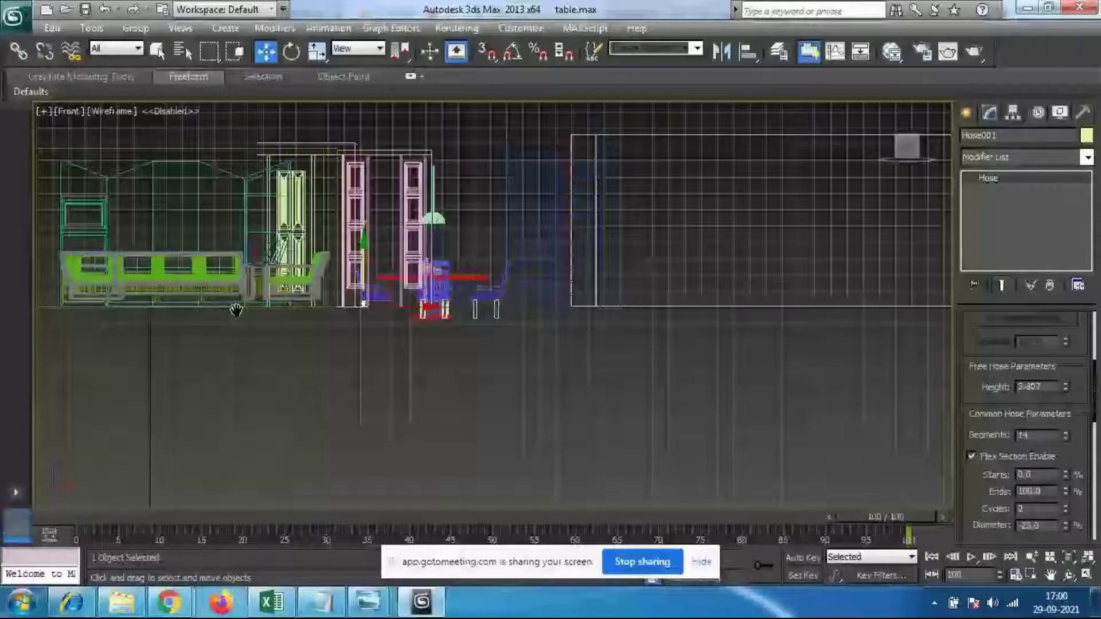
scroll(551, 223, "up", 4)
Step: Check in the wireframe front view how far the hose leg and the other chair legs reach relative to the room walls' base line
left_click(531, 361)
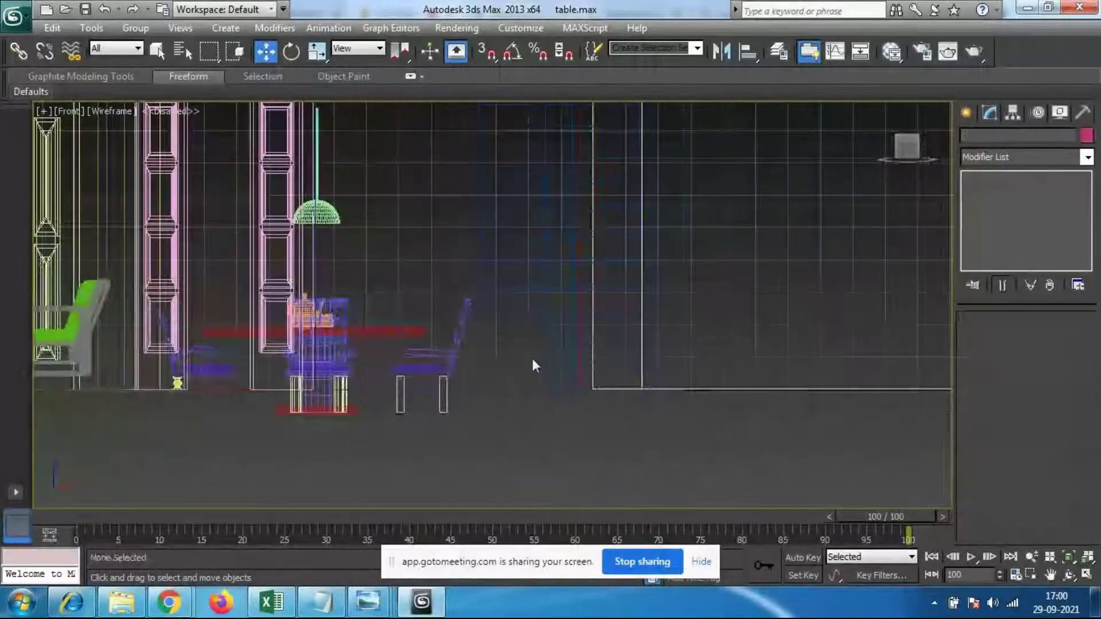
left_click(518, 365)
scroll(522, 368, "down", 2)
middle_click_drag(523, 370, 607, 457)
scroll(607, 457, "down", 2)
middle_click_drag(442, 433, 596, 358)
scroll(569, 348, "up", 2)
scroll(568, 347, "up", 6)
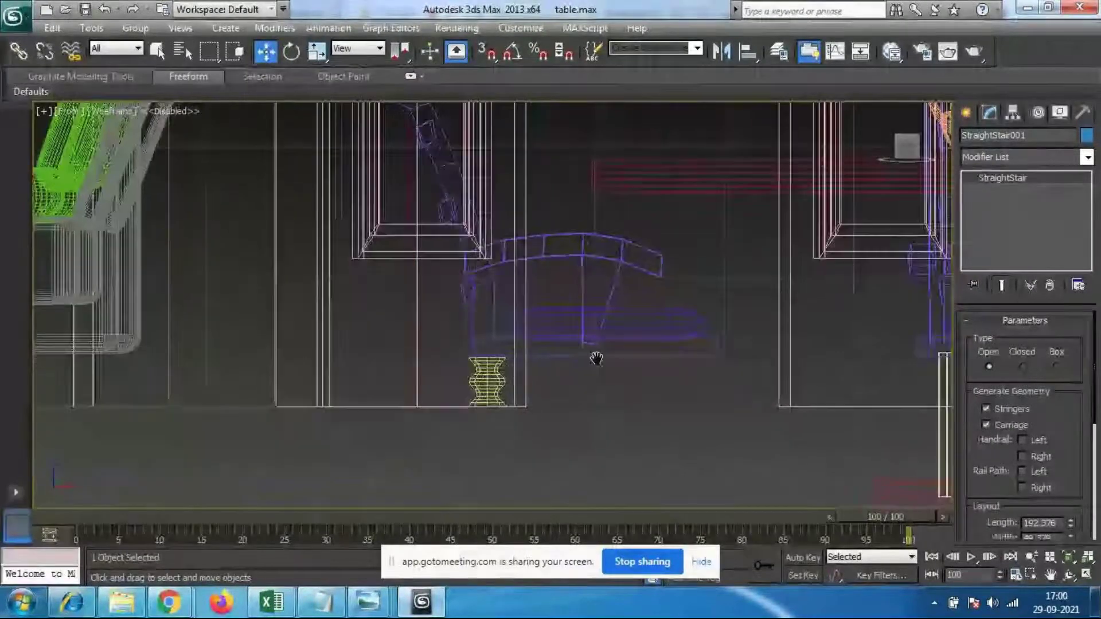
scroll(550, 300, "down", 2)
scroll(555, 332, "down", 2)
left_click(561, 336)
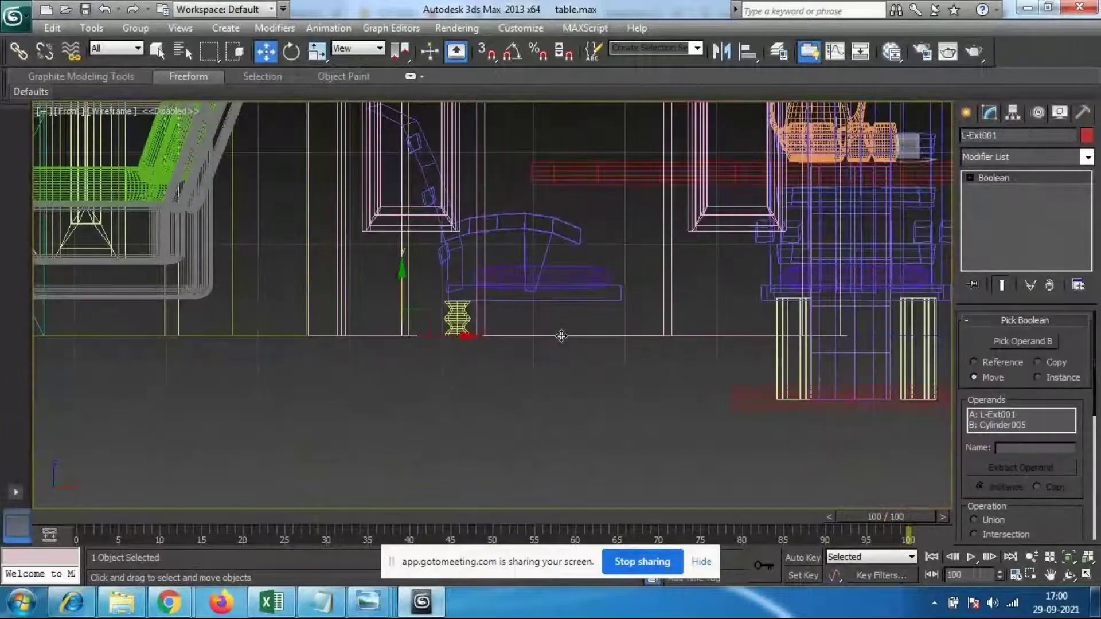
scroll(560, 339, "down", 3)
middle_click_drag(520, 331, 526, 336)
scroll(522, 337, "up", 3)
middle_click_drag(460, 319, 465, 336)
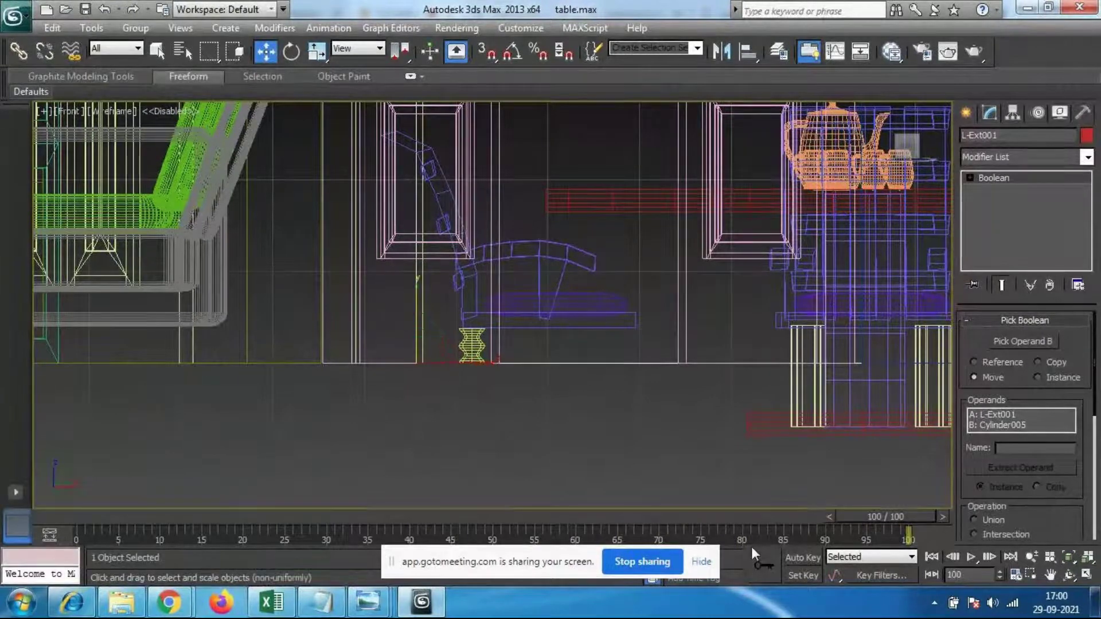
Step: Stretch the hose leg vertically to about twice its height in the front view
key("r")
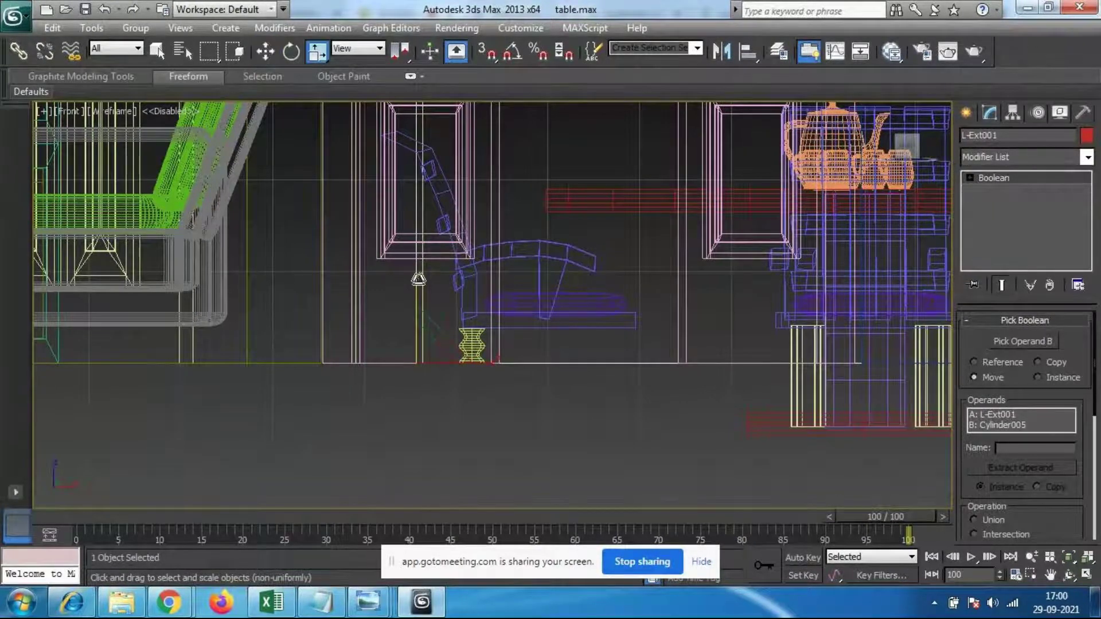
left_click(526, 412)
left_click(479, 348)
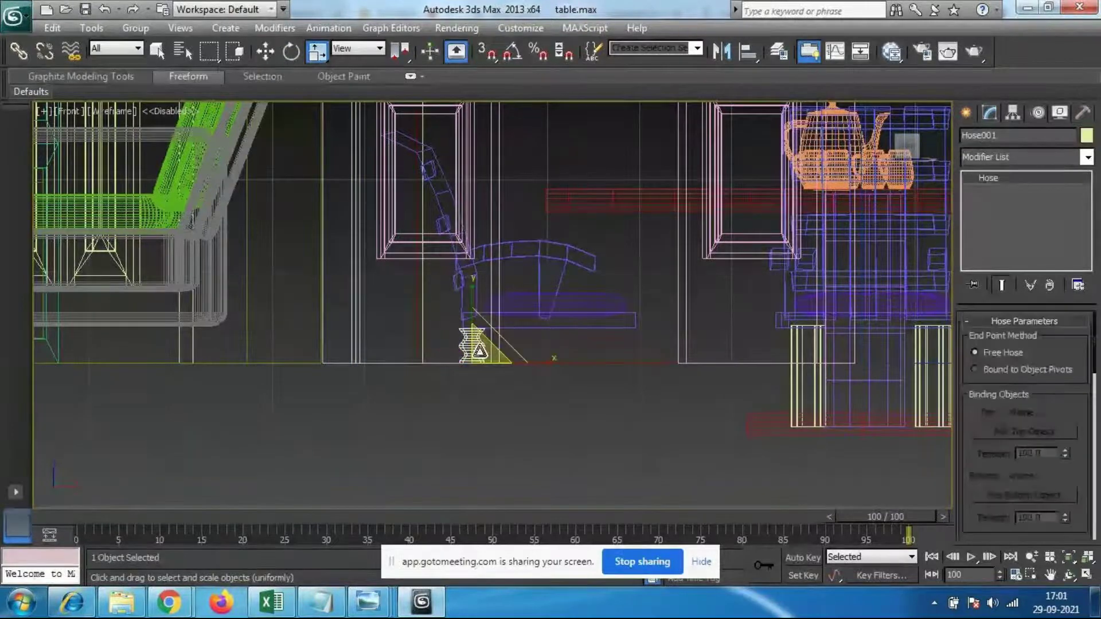
left_click(490, 367)
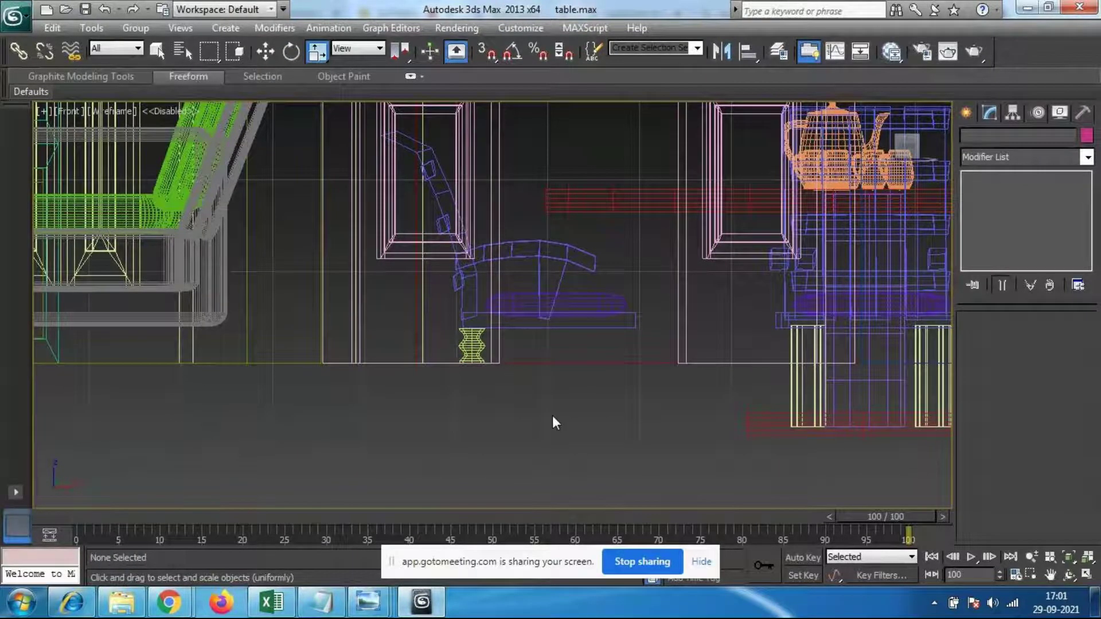
left_click(472, 346)
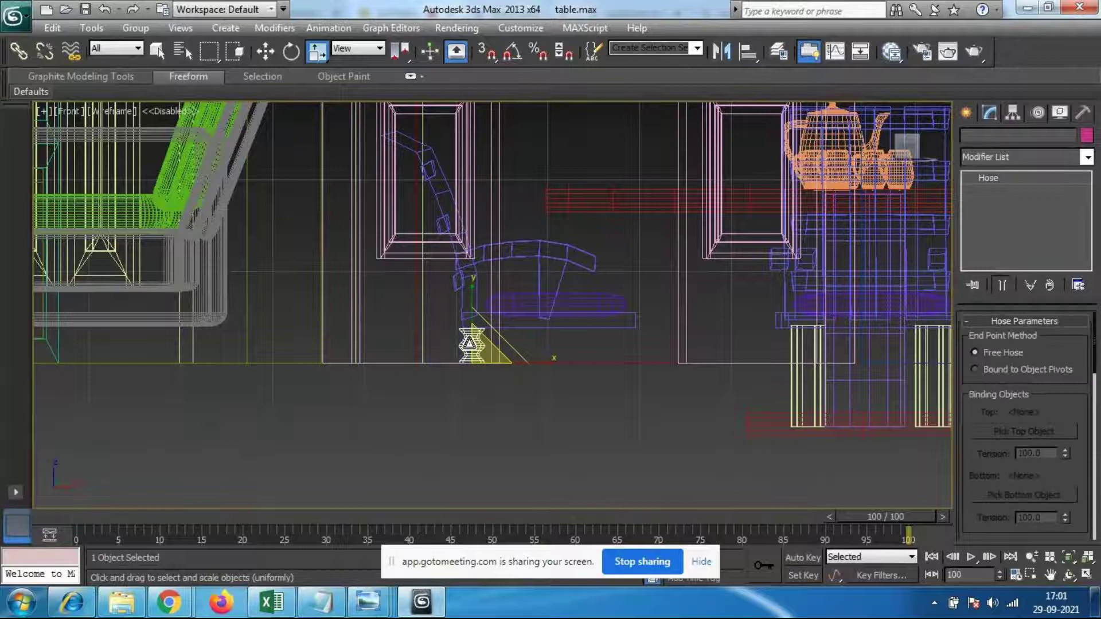
left_click_drag(472, 312, 468, 241)
Step: Lower the stretched hose leg until its top meets the underside of the seat frame, and check it in a shaded perspective view
key("w")
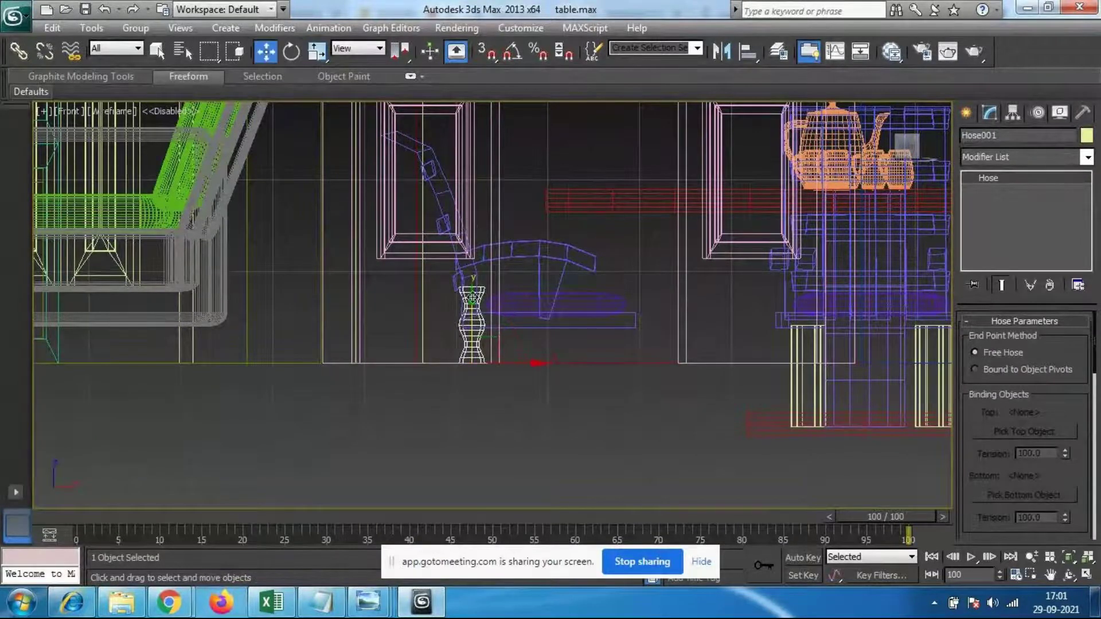
left_click_drag(472, 288, 471, 327)
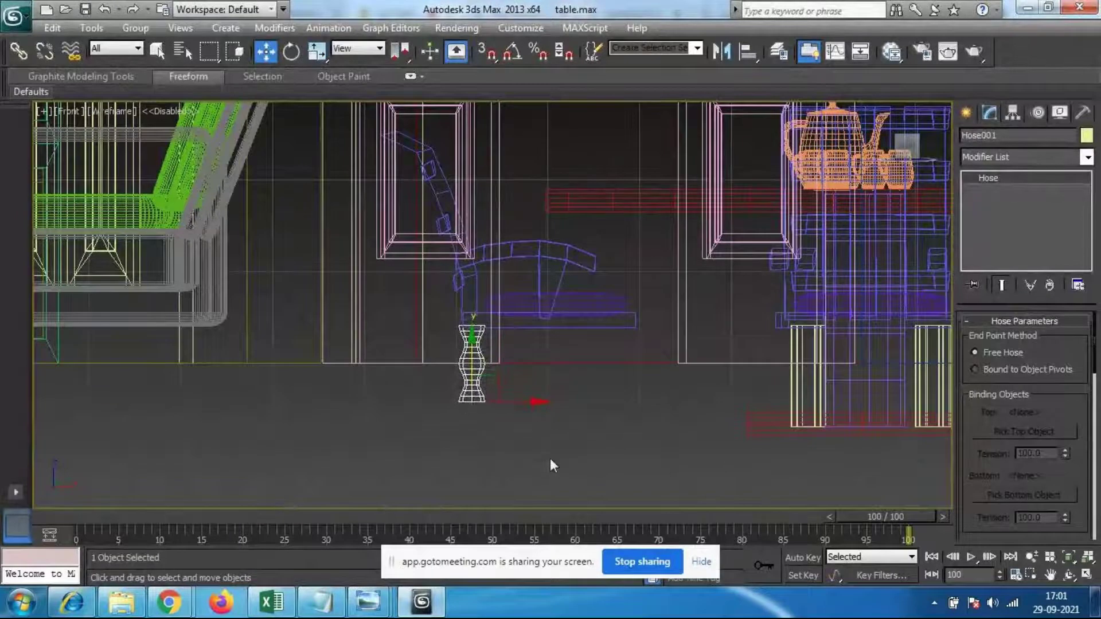
left_click_drag(533, 403, 537, 403)
key("p")
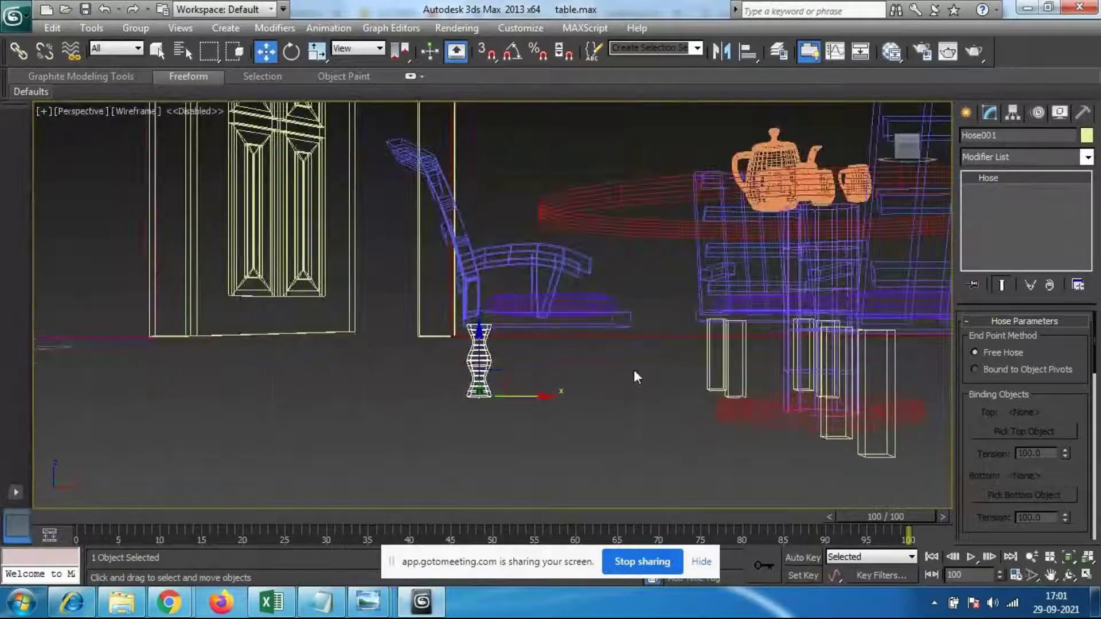
middle_click_drag(522, 400, 539, 372, "alt")
key("F3")
left_click(519, 450)
scroll(542, 367, "up", 3)
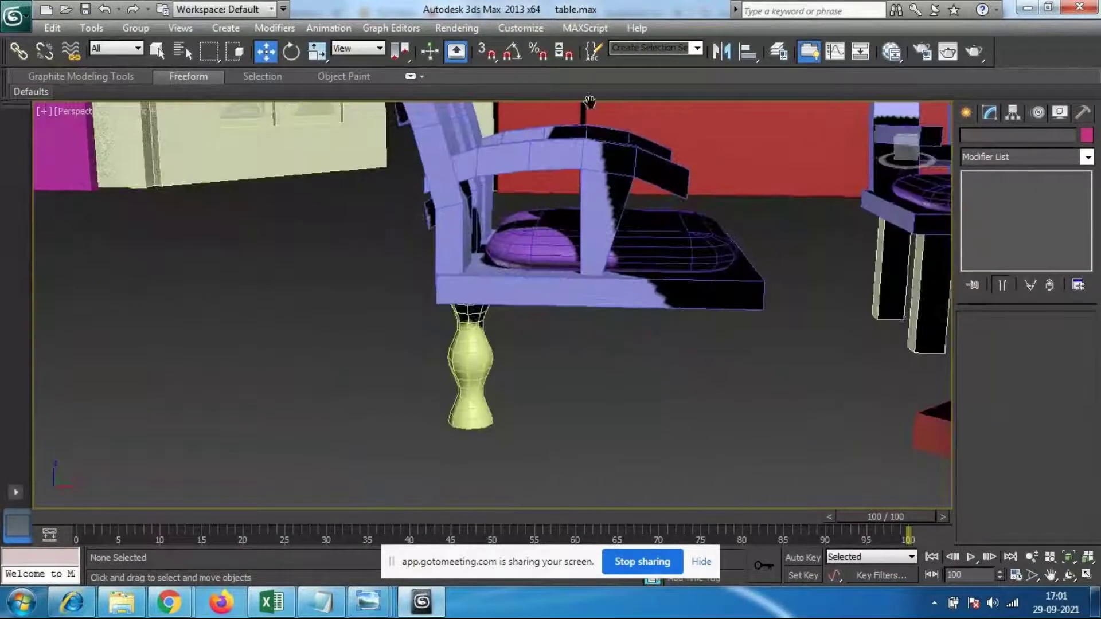
Step: Set the end of the hose leg's flex section to 50%
left_click(470, 358)
left_click(966, 113)
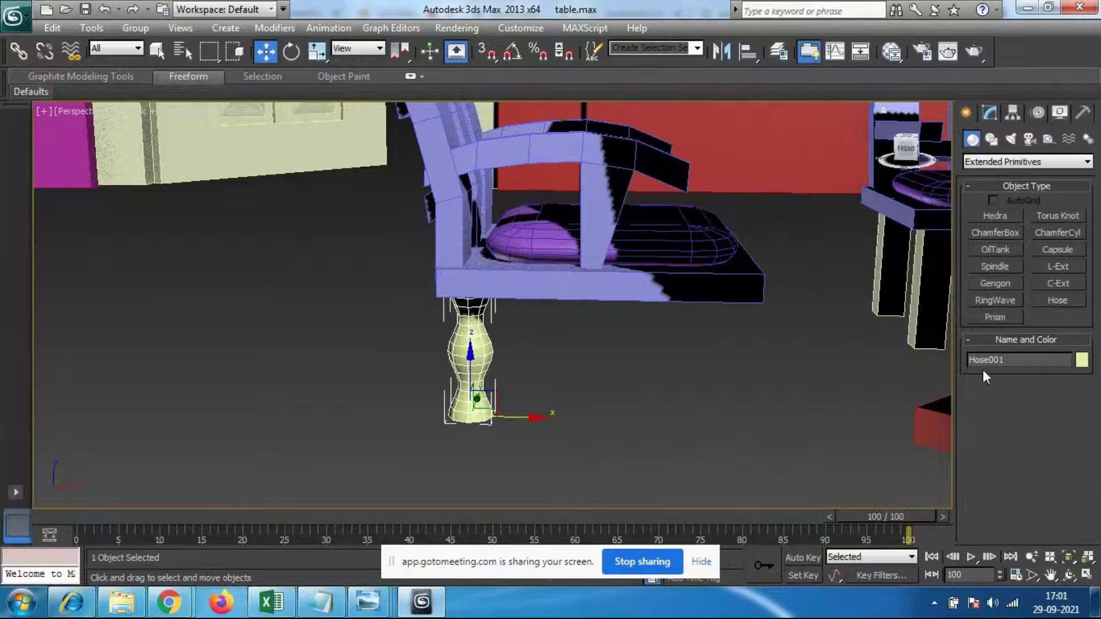
left_click(989, 113)
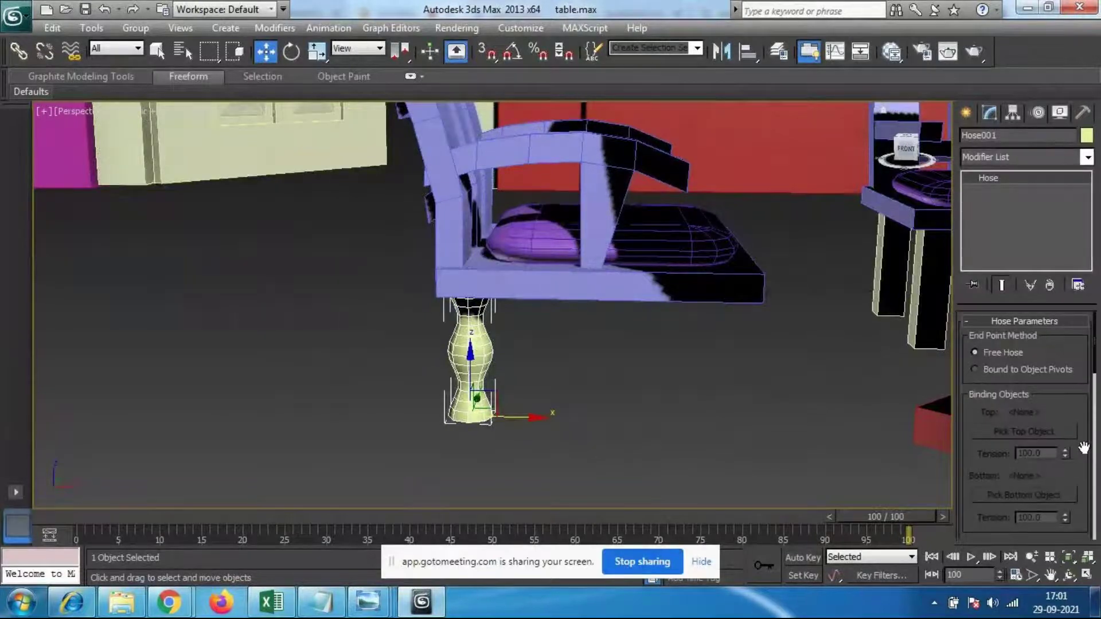
scroll(1083, 430, "down", 5)
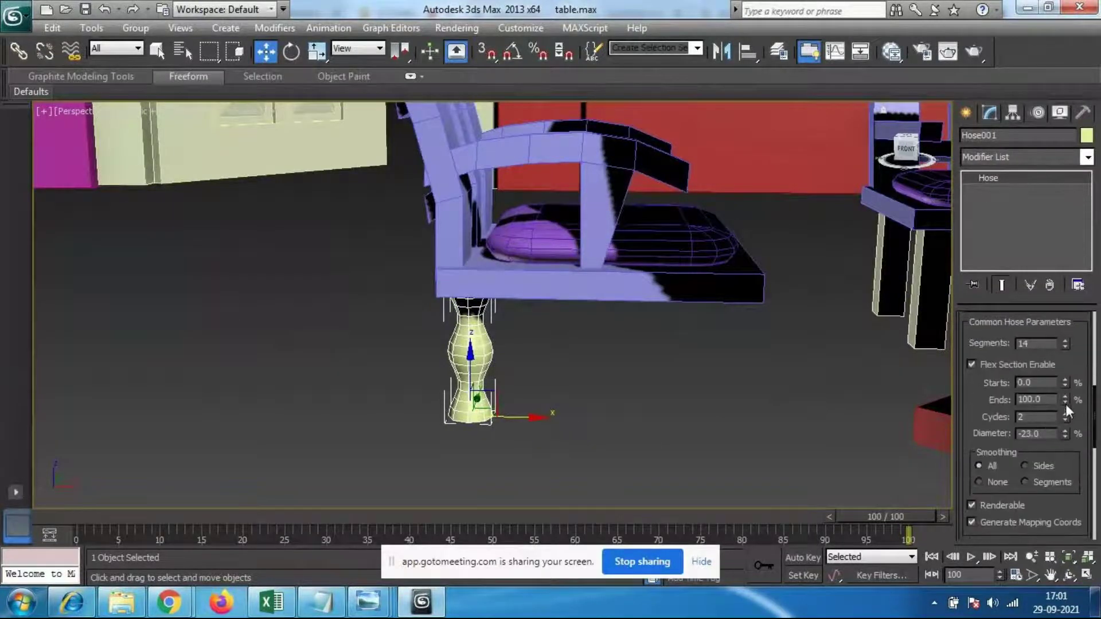
left_click_drag(1065, 398, 1088, 461)
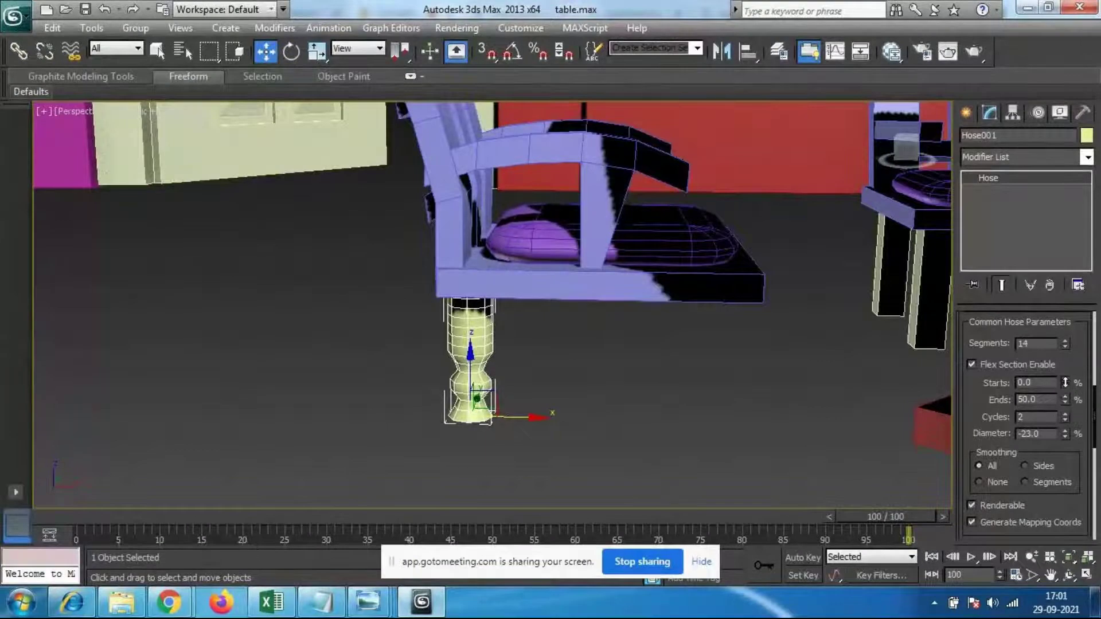
left_click(541, 390)
middle_click_drag(553, 398, 519, 376, "alt")
scroll(482, 364, "up", 2)
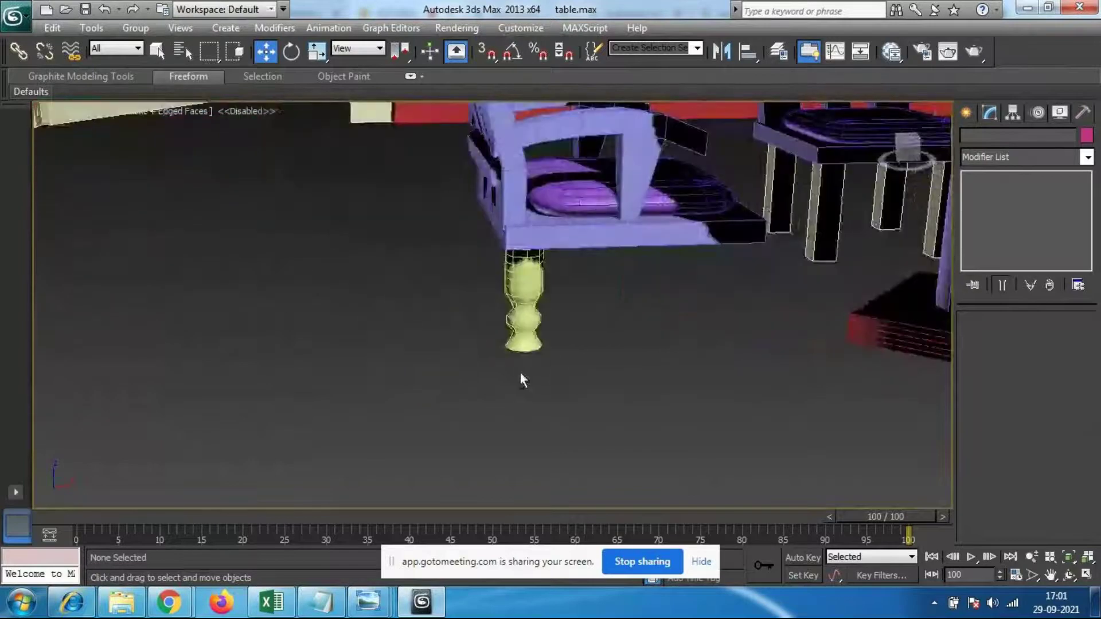
Step: Undo the hose leg's flex-section, move and scale changes together with its earlier parameter edits, back to the taller single-waisted shape
left_click(553, 361)
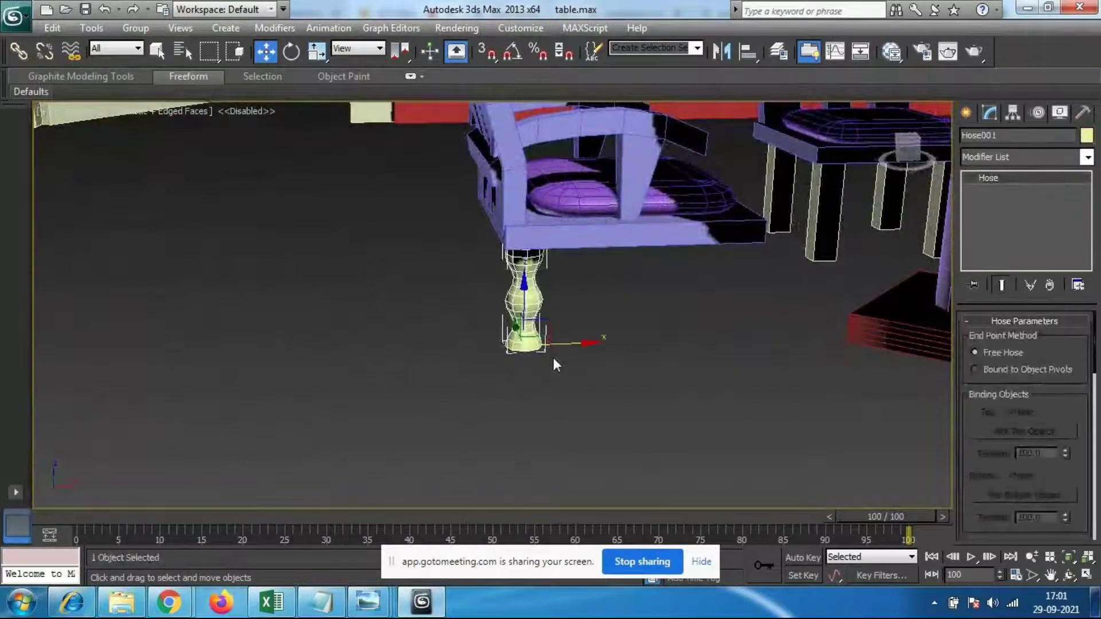
key("ctrl+z")
key("ctrl+z")
key("ctrl+z")
key("ctrl+z")
key("ctrl+z")
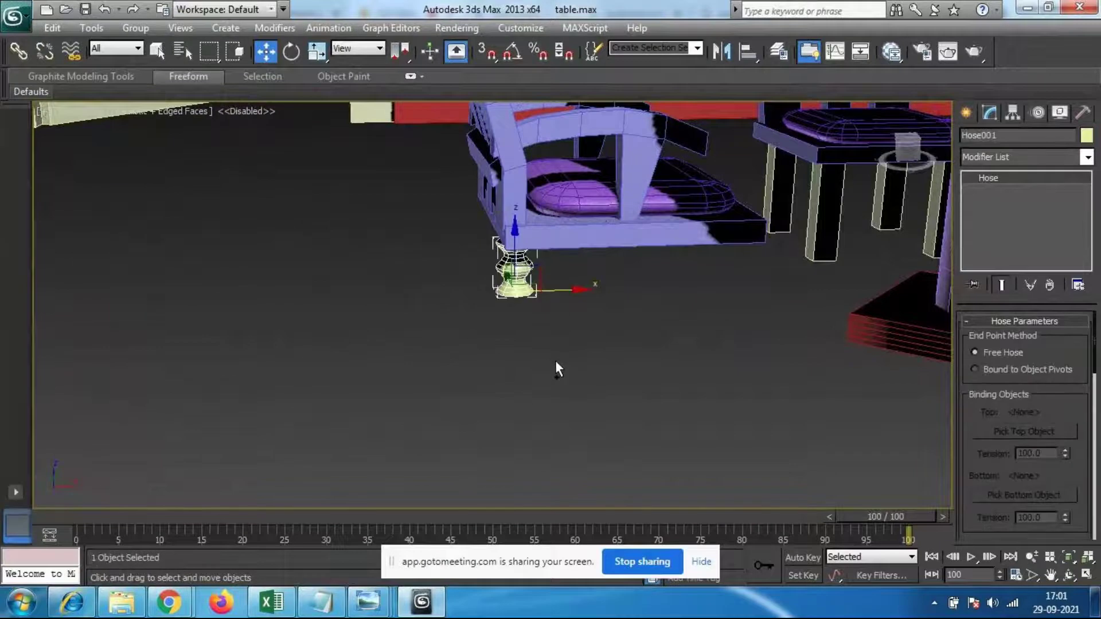
key("ctrl+z")
key("ctrl+z")
key("ctrl+z")
key("ctrl+z")
key("ctrl+z")
key("ctrl+z")
key("ctrl+z")
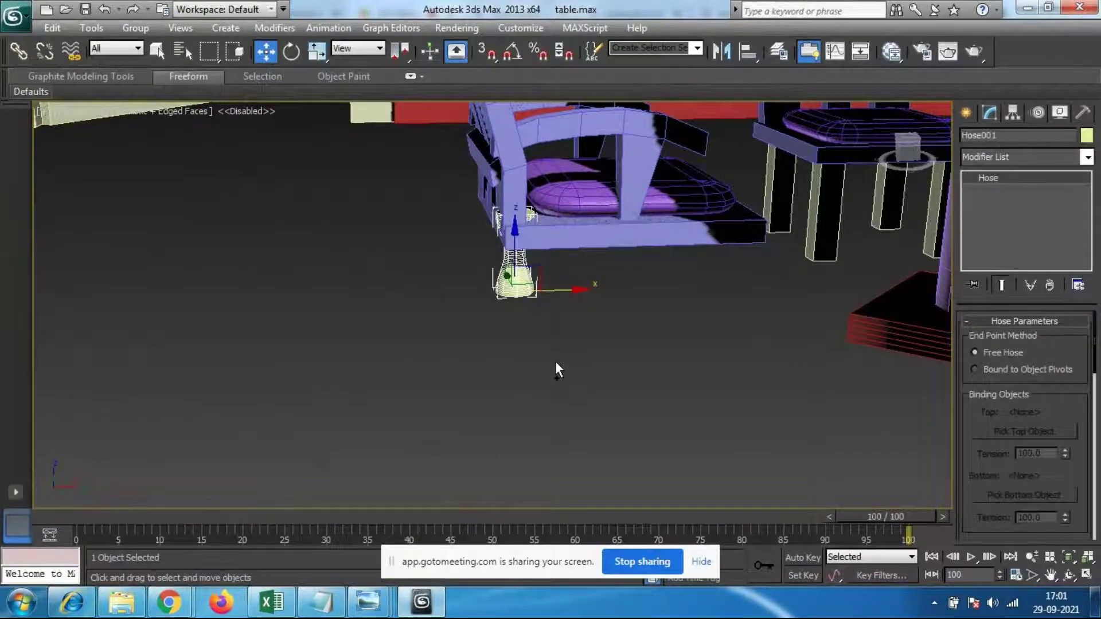
left_click(53, 29)
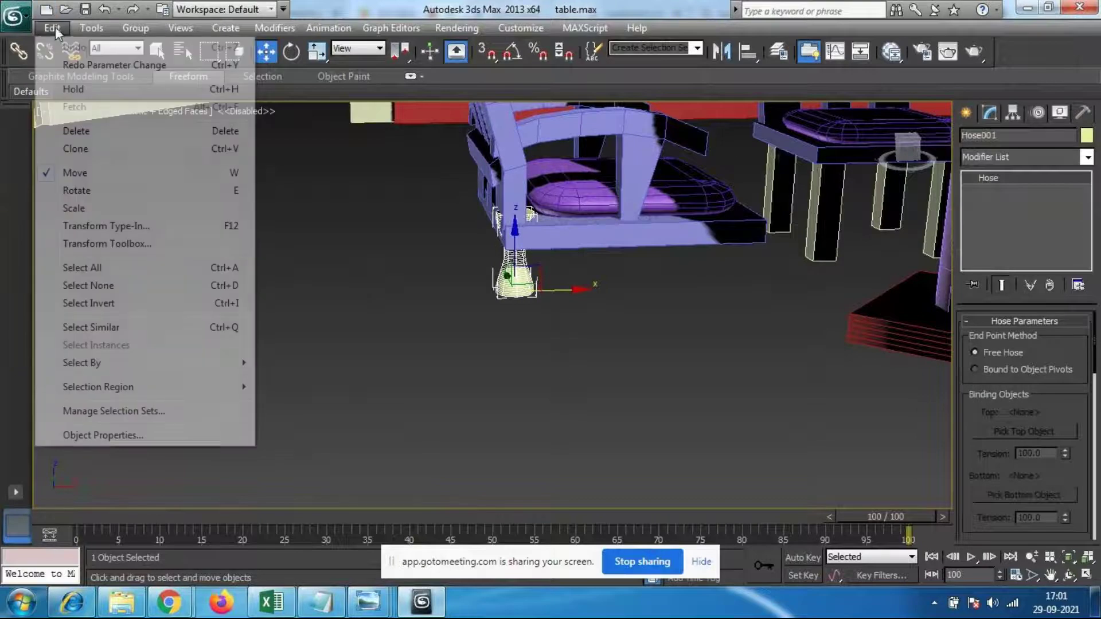
left_click(425, 315)
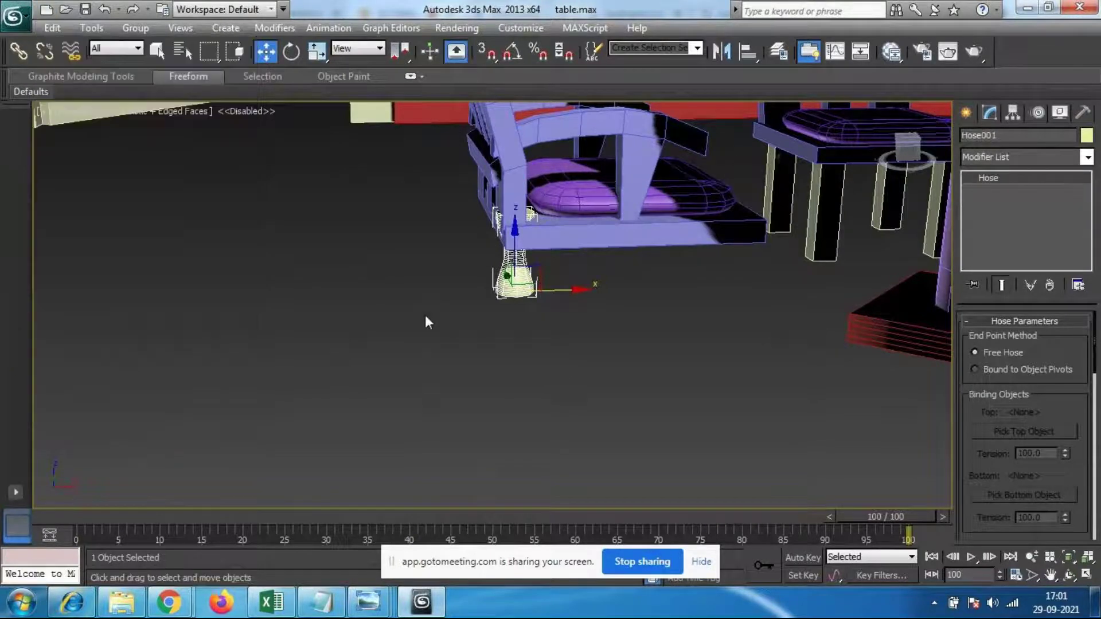
Step: Examine the hose leg under the dining chair in the shaded perspective view, comparing it with the straight legs of the other chairs
key("z")
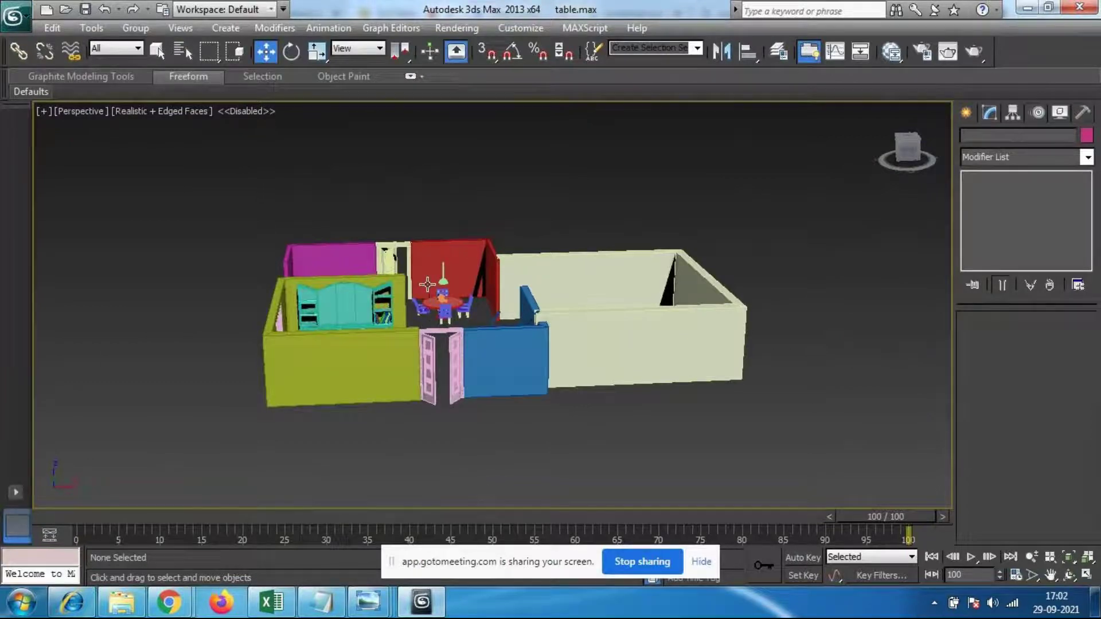
scroll(447, 284, "up", 5)
scroll(450, 283, "up", 5)
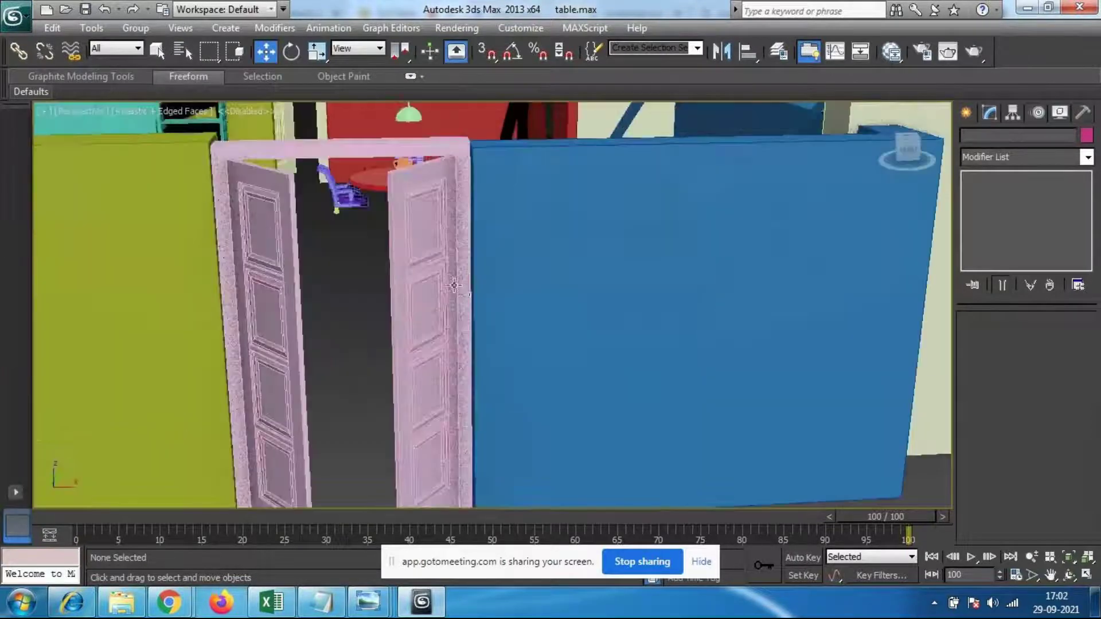
middle_click_drag(481, 378, 674, 453)
scroll(309, 287, "up", 4)
middle_click_drag(235, 217, 636, 381)
left_click(287, 267)
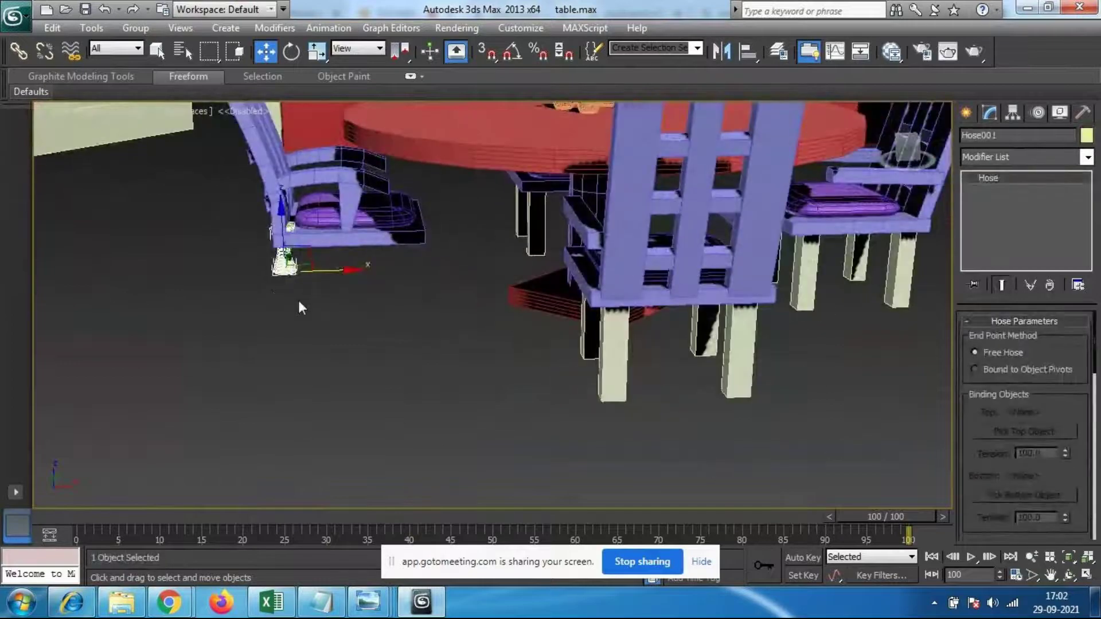
middle_click_drag(277, 301, 562, 460)
scroll(270, 262, "up", 5)
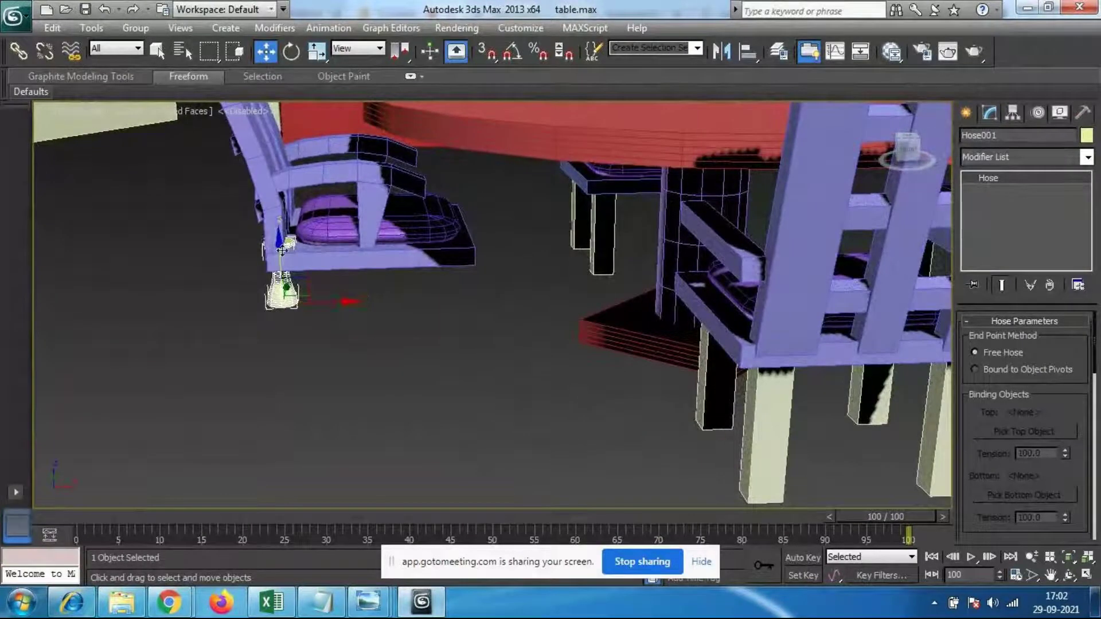
left_click(271, 259)
key("ctrl+z")
key("ctrl+z")
left_click(410, 393)
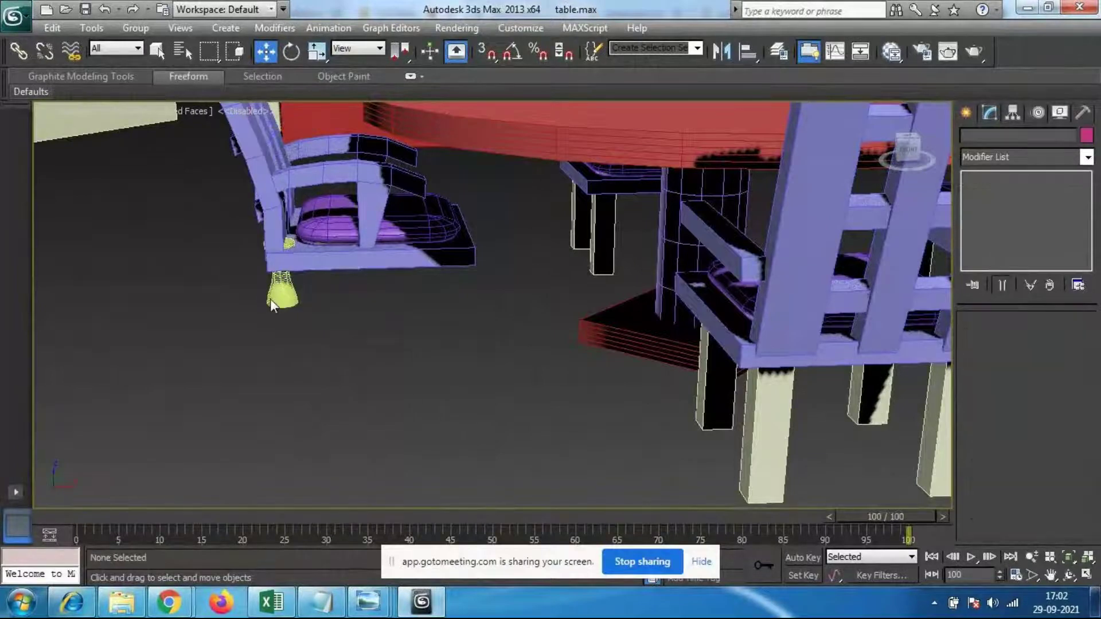
Step: In a wireframe perspective view, move the single-waisted hose leg down so its top sits beneath the chair's seat frame
middle_click_drag(438, 320, 451, 323)
middle_click_drag(333, 276, 376, 288)
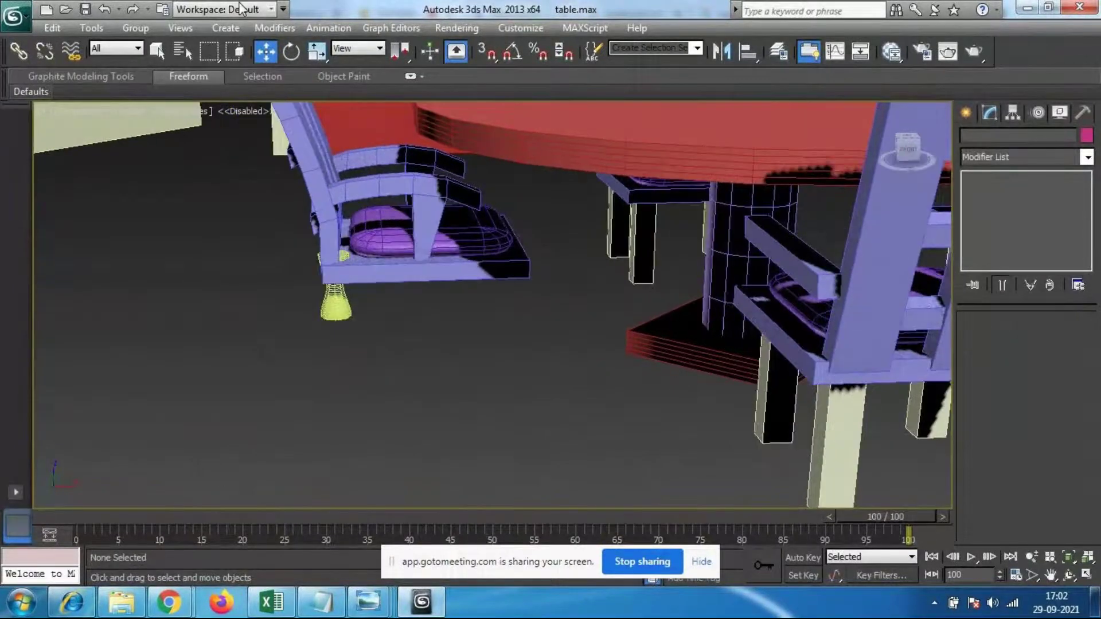
key("F3")
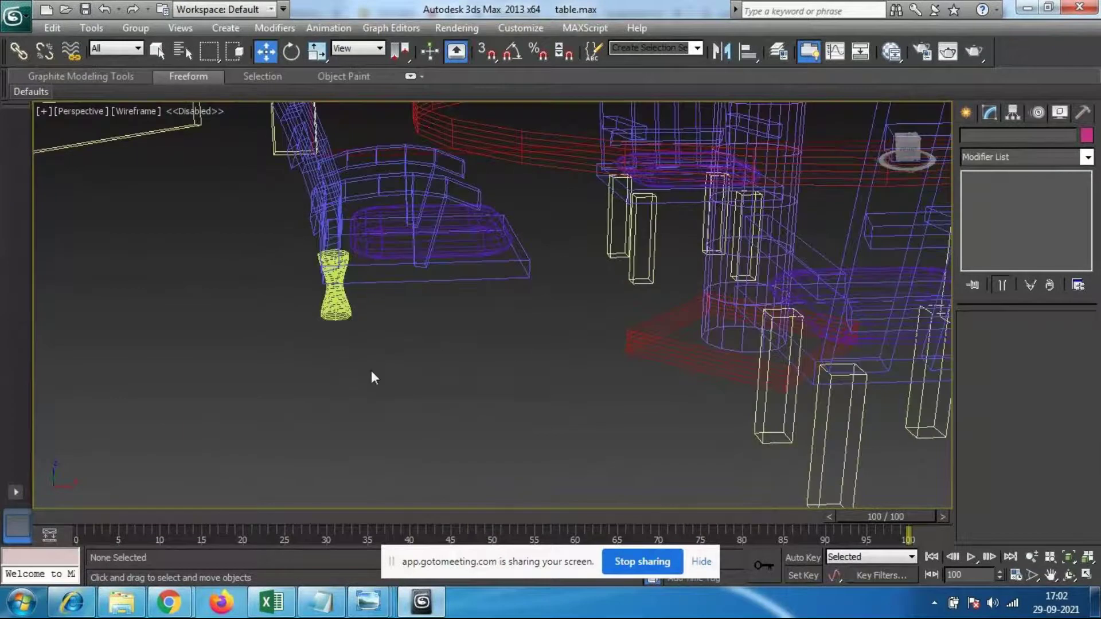
scroll(436, 338, "down", 10)
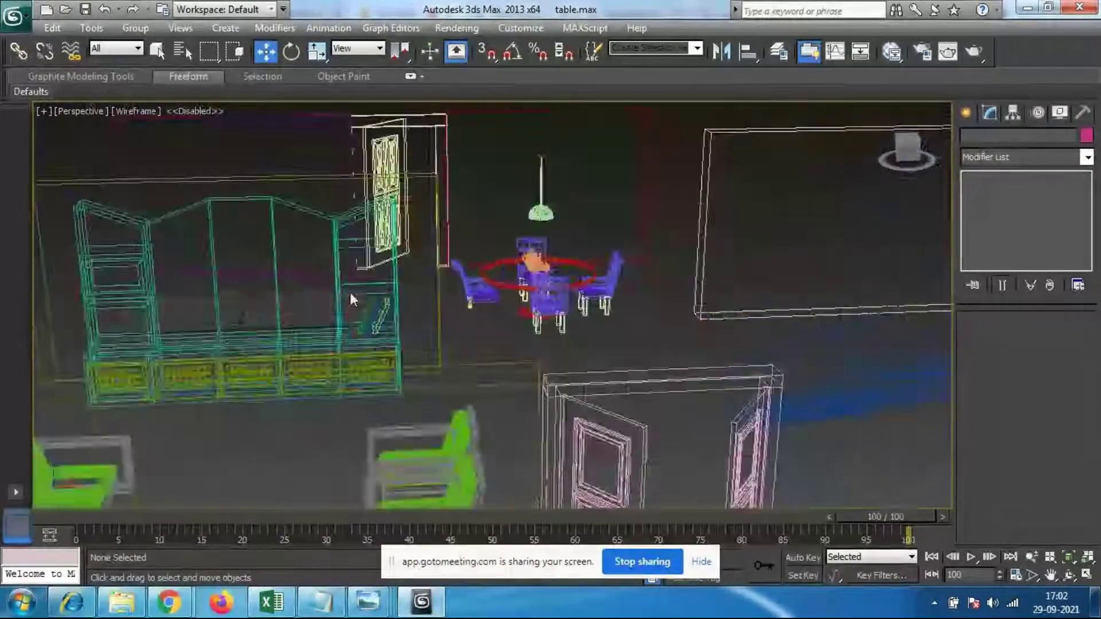
scroll(426, 301, "up", 10)
middle_click_drag(804, 484, 838, 483)
middle_click_drag(859, 416, 889, 421)
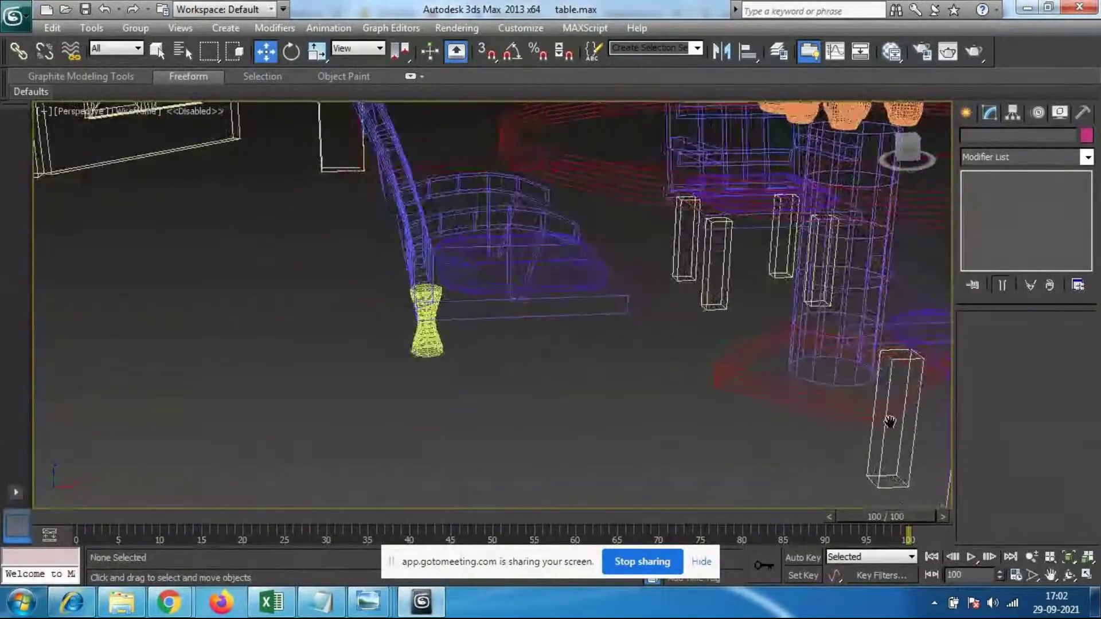
scroll(342, 356, "up", 3)
left_click(418, 344)
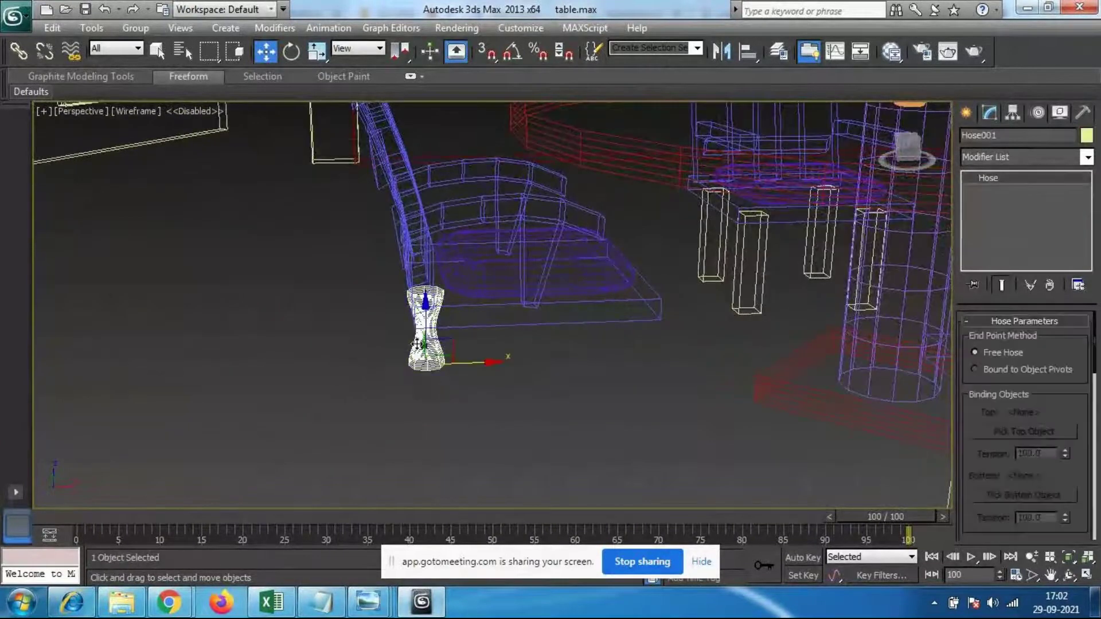
left_click_drag(427, 297, 432, 327)
scroll(332, 371, "up", 2)
scroll(431, 392, "up", 2)
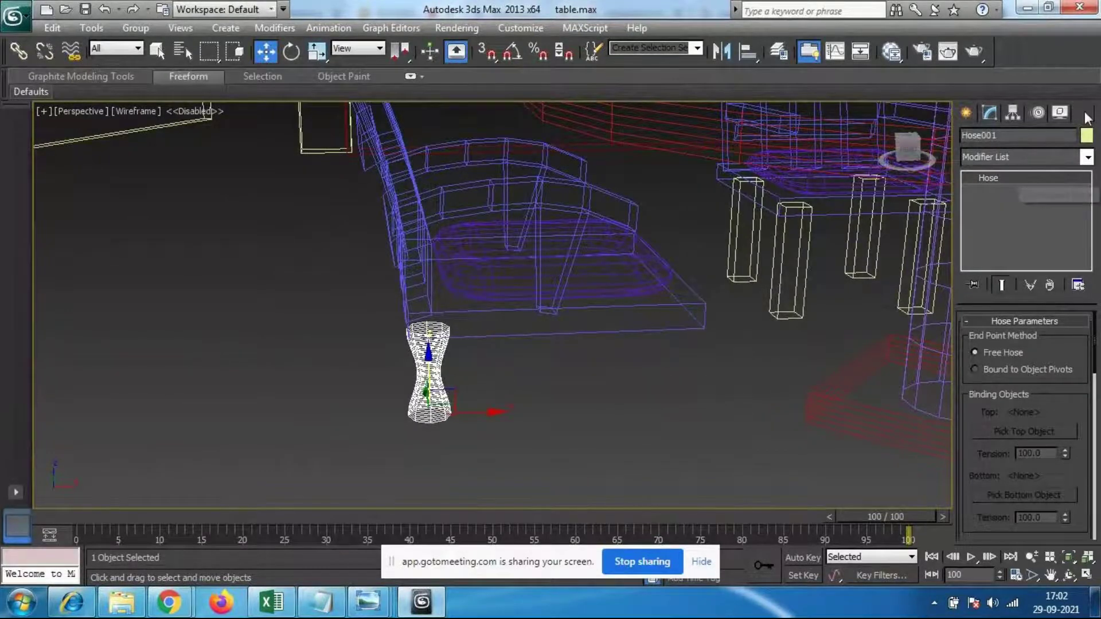
Step: End the flex section of the hose leg under the seat frame at 50%, keeping its start at 0%
left_click(967, 113)
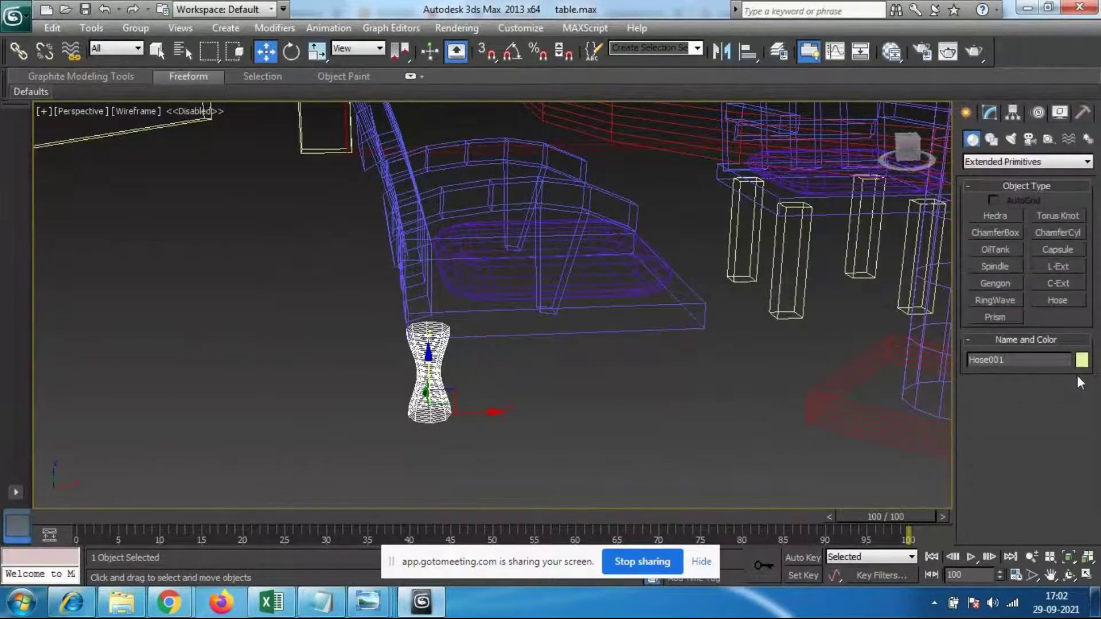
left_click(989, 113)
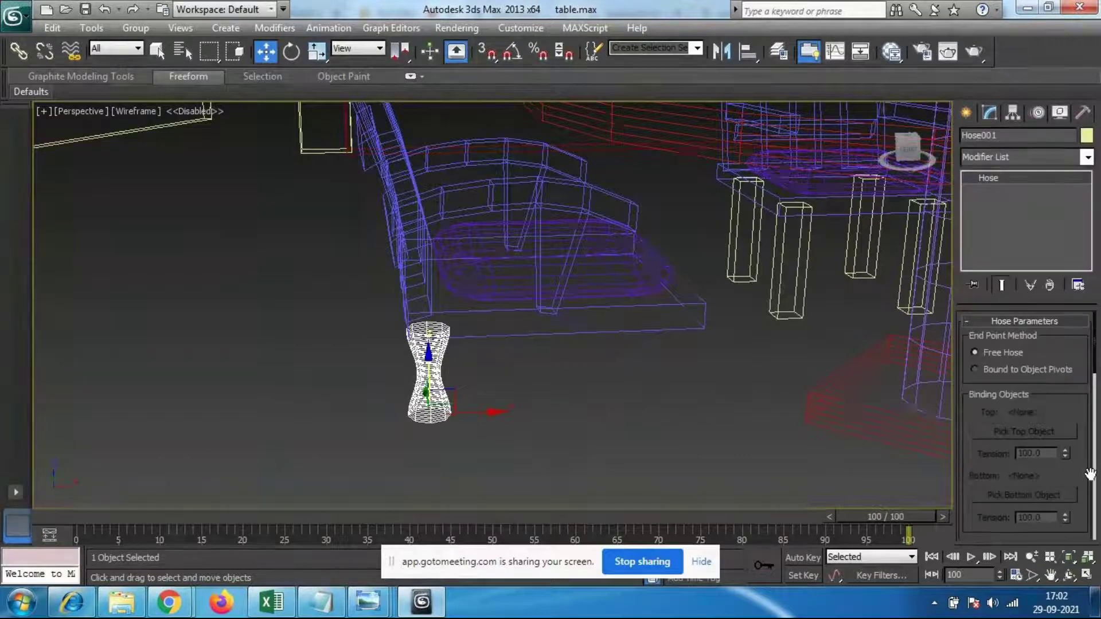
scroll(1083, 470, "down", 4)
left_click_drag(1065, 464, 1077, 527)
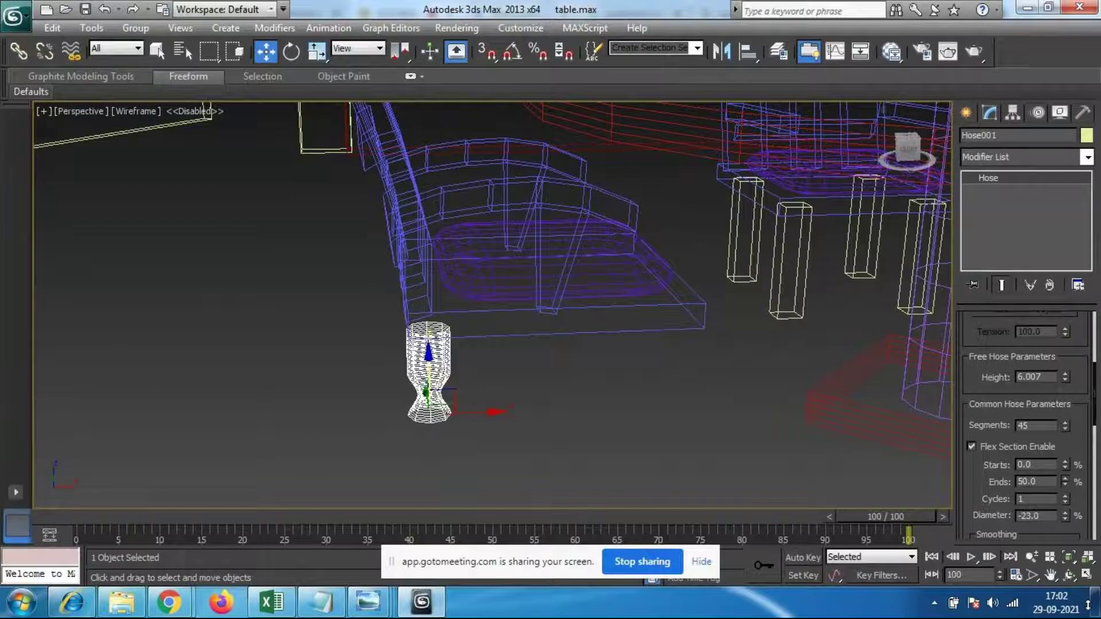
Step: Stretch the hose leg vertically to make it taller, with its top kept just beneath the seat frame
mouse_move(429, 352)
left_mouse_down()
mouse_move(429, 391)
mouse_move(430, 354)
left_mouse_up()
key("r")
left_click(629, 473)
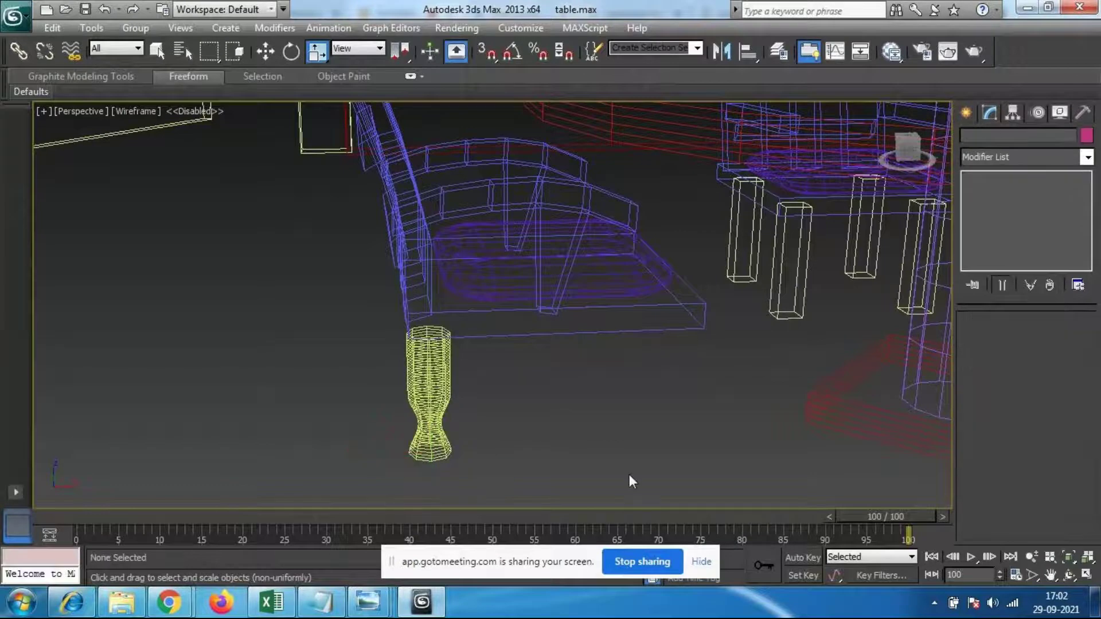
Step: In the top view, copy the hose leg along Y to the opposite corner on the backrest side of the seat
key("t")
scroll(423, 416, "down", 5)
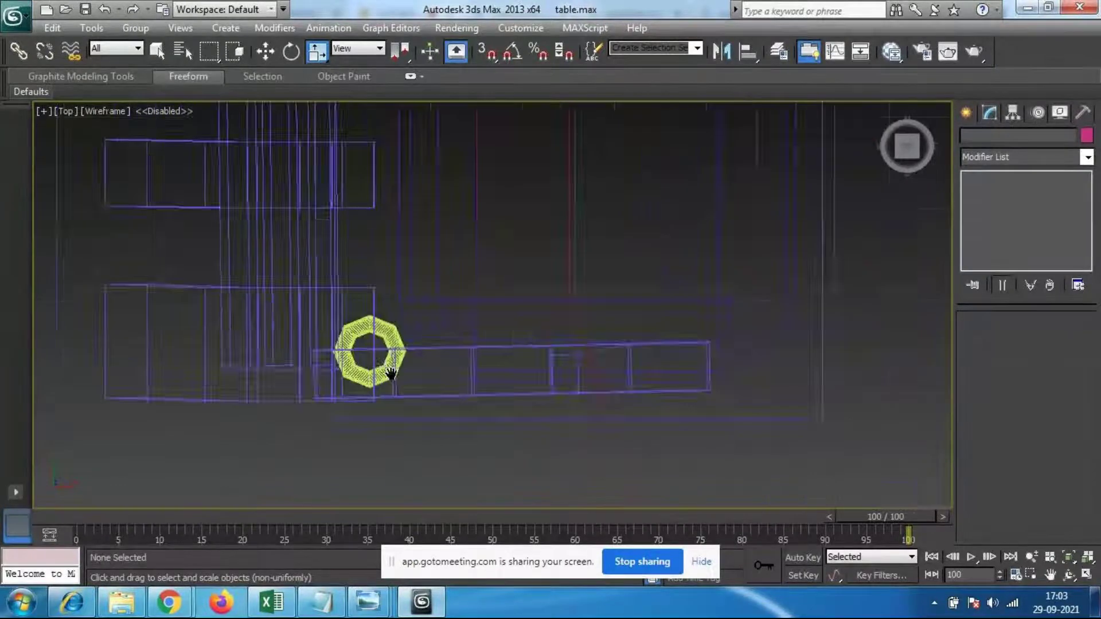
scroll(429, 376, "up", 4)
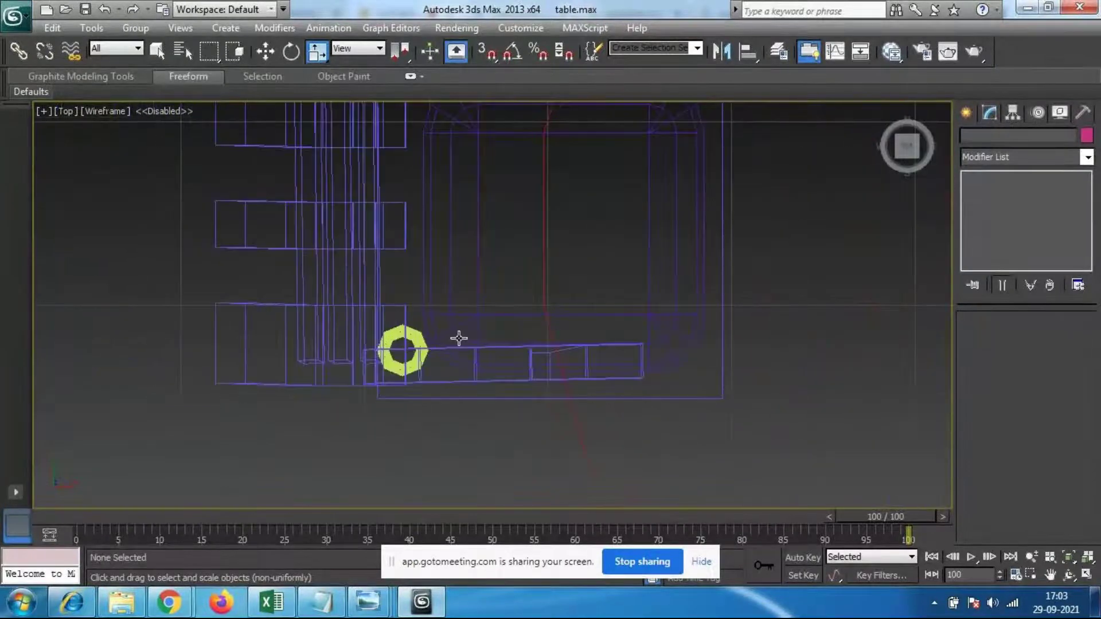
left_click(420, 338)
key("w")
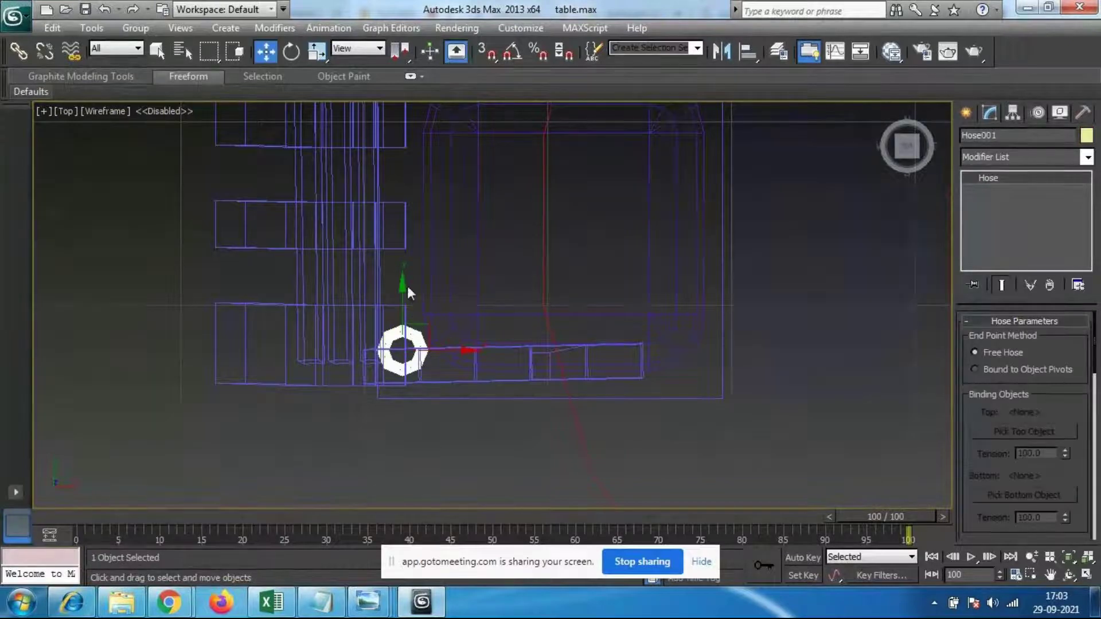
mouse_move(403, 285)
left_mouse_down("shift")
mouse_move(403, 70)
mouse_move(418, 69)
left_mouse_up("shift")
left_click(552, 365)
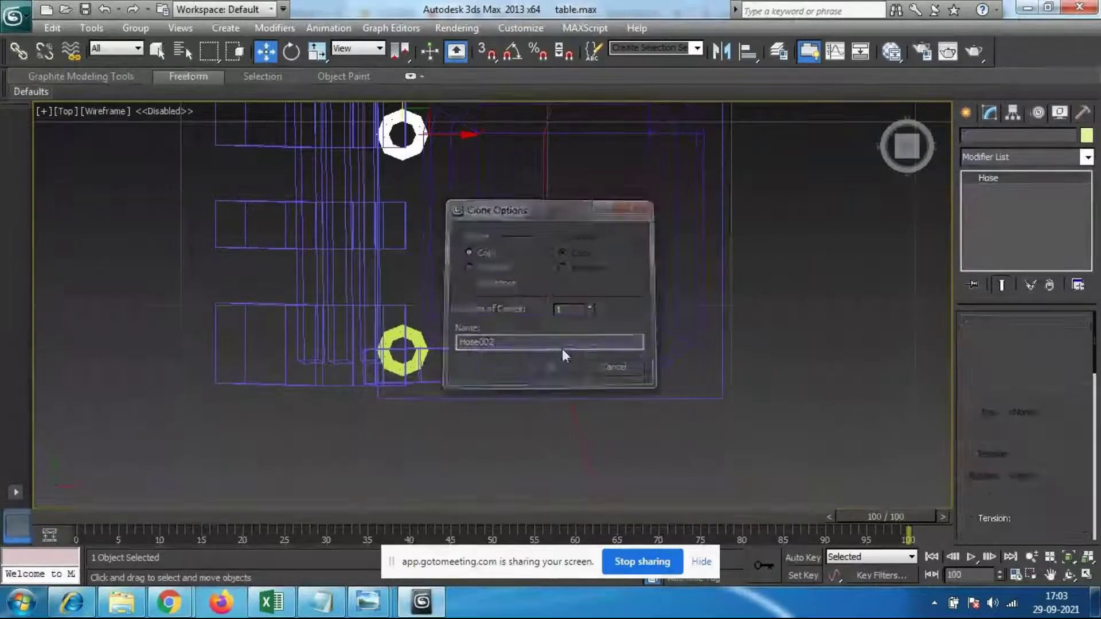
Step: Copy the hose leg along X and then along Y to the two front corners of the seat frame
left_click_drag(470, 136, 736, 142, "shift")
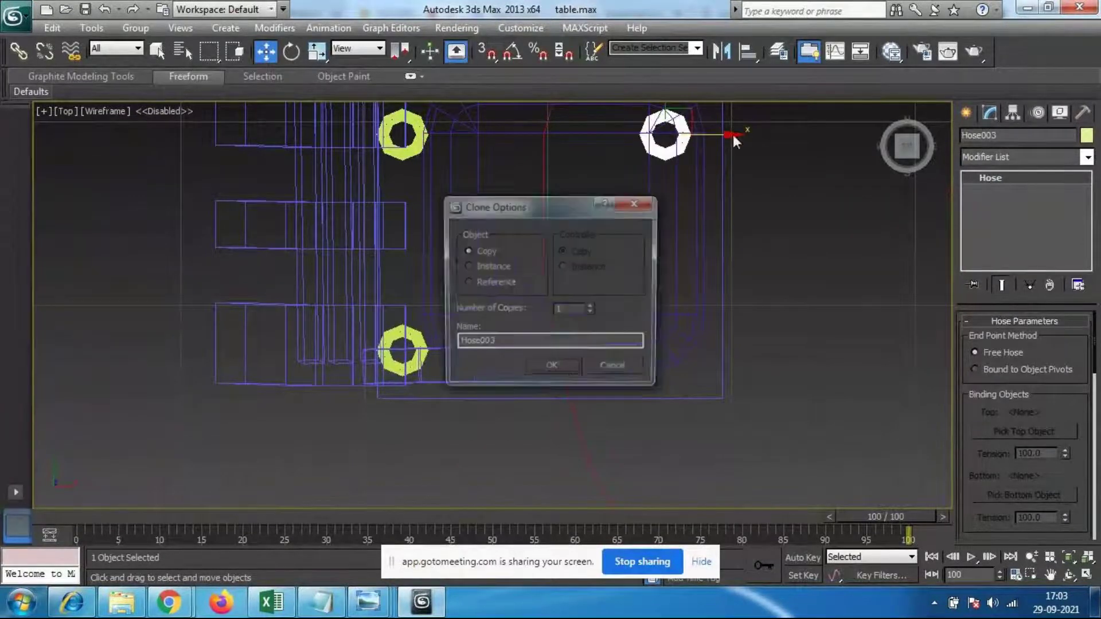
left_click(559, 370)
left_click_drag(666, 114, 671, 332, "shift")
left_click(560, 370)
Step: Examine the four hose legs beneath the seat frame in a shaded perspective view, checking their placement and contact with the frame
key("p")
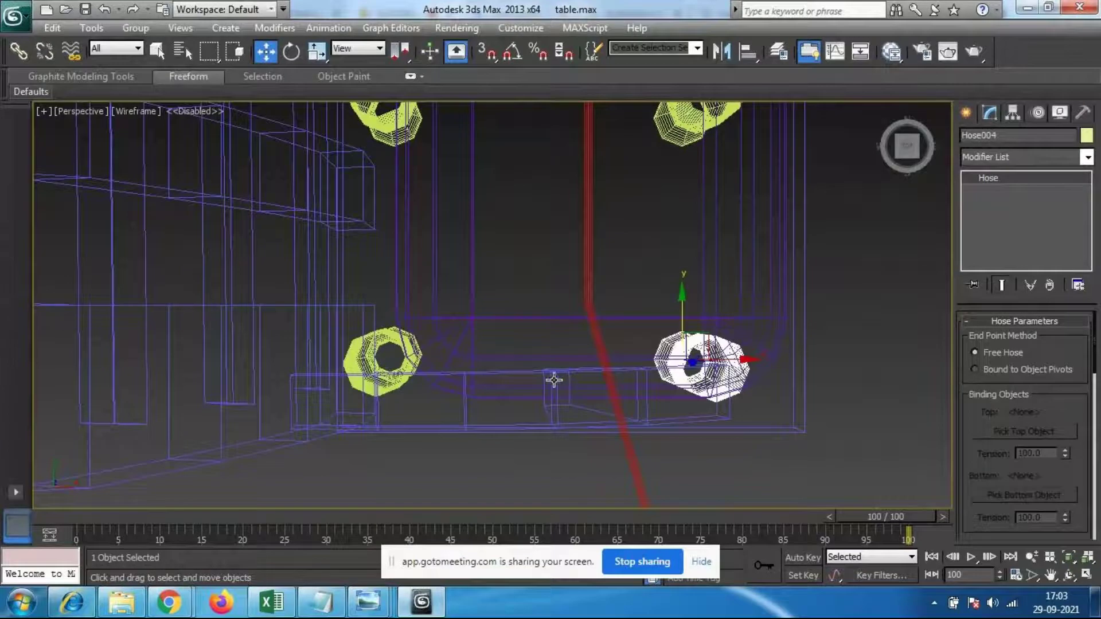
mouse_move(560, 376)
middle_mouse_down("alt")
mouse_move(477, 372)
mouse_move(479, 267)
middle_mouse_up("alt")
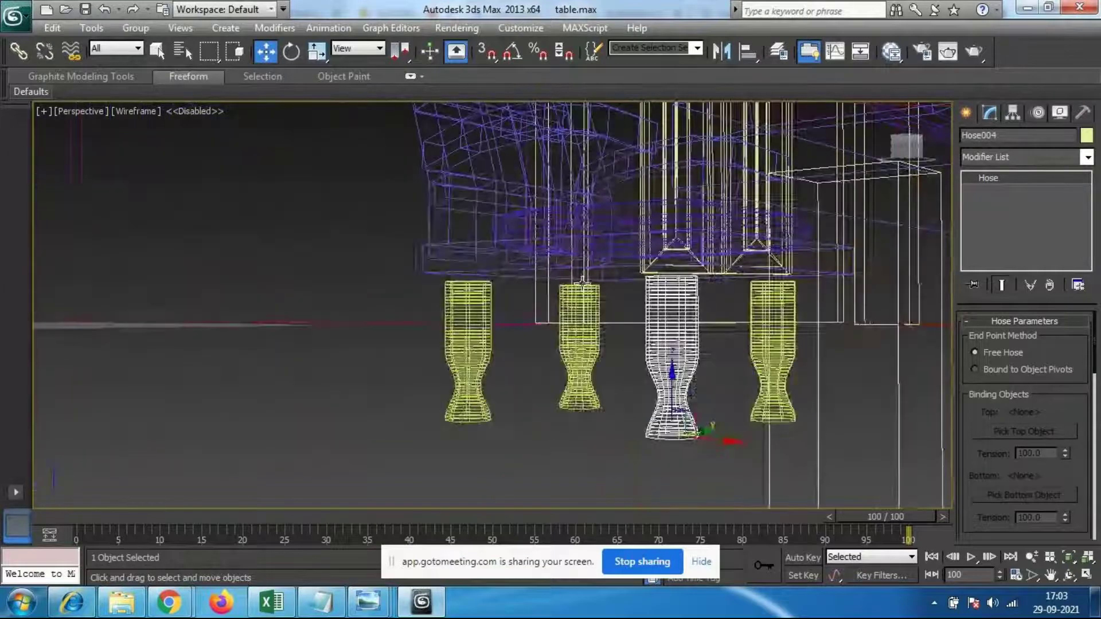
scroll(531, 364, "up", 4)
key("F3")
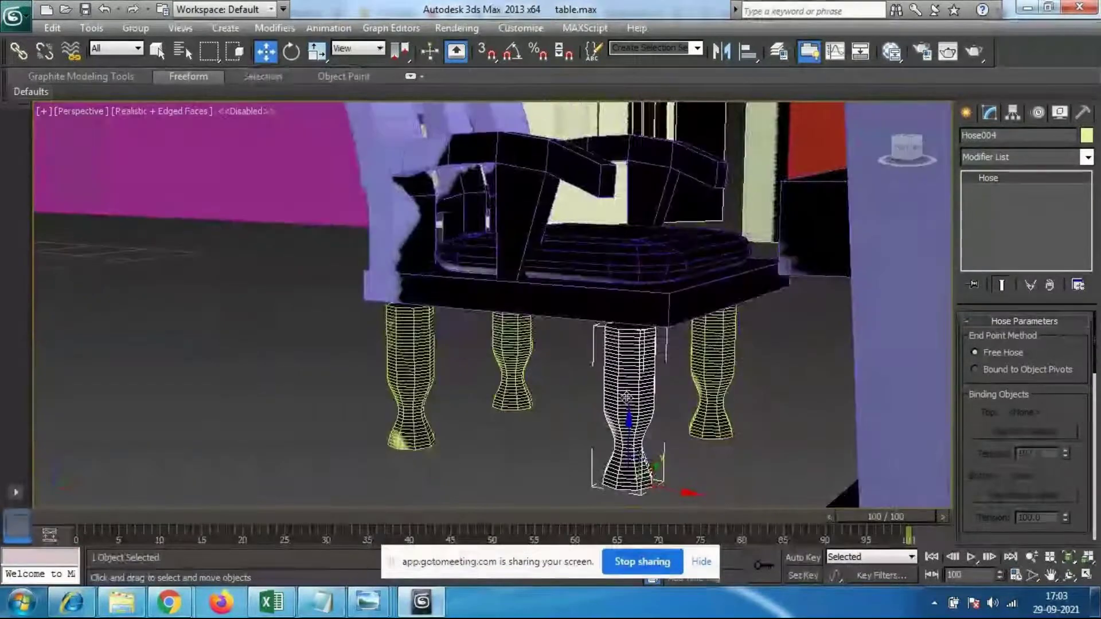
scroll(555, 381, "down", 3)
mouse_move(555, 381)
middle_mouse_down()
mouse_move(589, 368)
mouse_move(560, 400)
middle_mouse_up()
scroll(590, 369, "up", 5)
middle_click_drag(487, 412, 555, 404, "alt")
scroll(555, 405, "down", 2)
middle_click_drag(486, 400, 472, 290)
middle_click_drag(530, 361, 506, 372, "alt")
middle_click_drag(450, 403, 450, 383, "alt")
Step: Select all four hose legs and raise them slightly along Z so their tops meet the underside of the seat frame
left_click(348, 436)
left_click(378, 356)
middle_click_drag(547, 422, 523, 450, "alt")
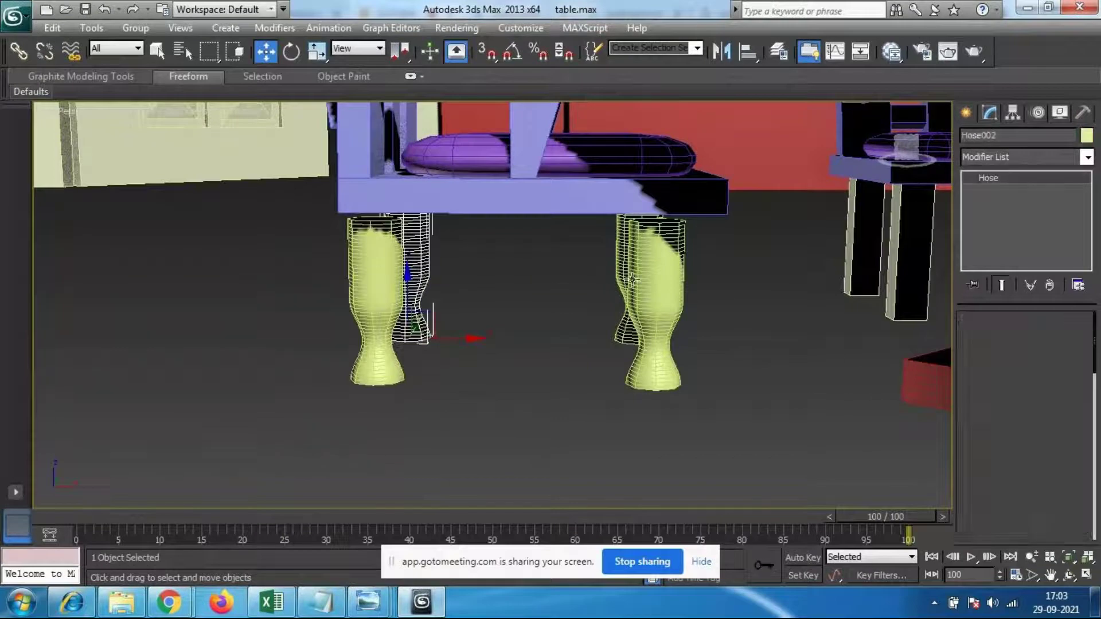
left_click(655, 343)
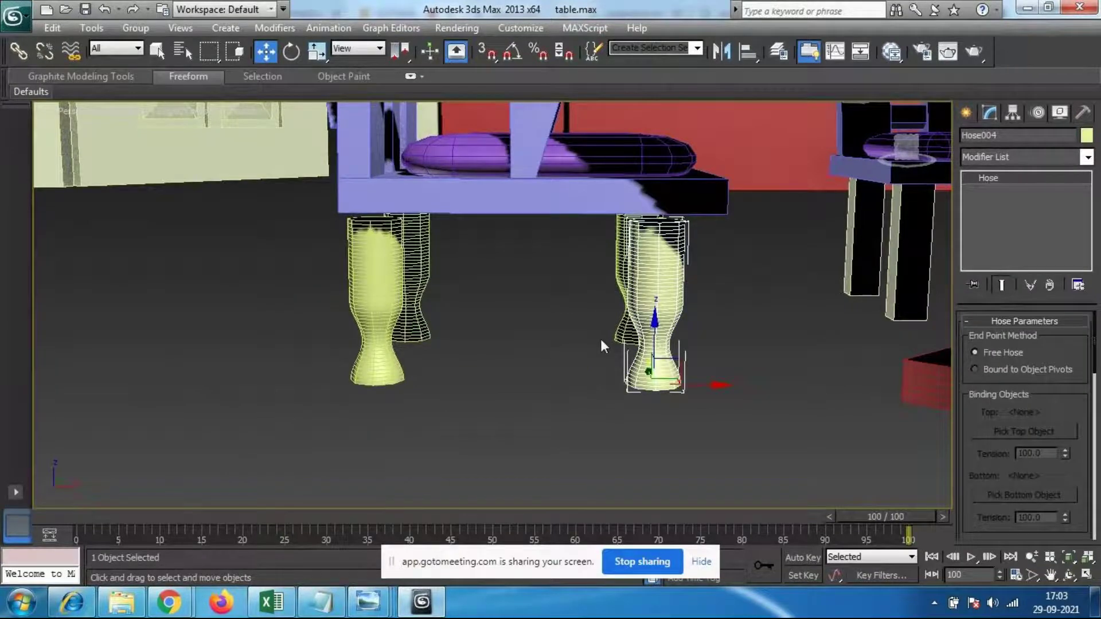
left_click(614, 277, "ctrl")
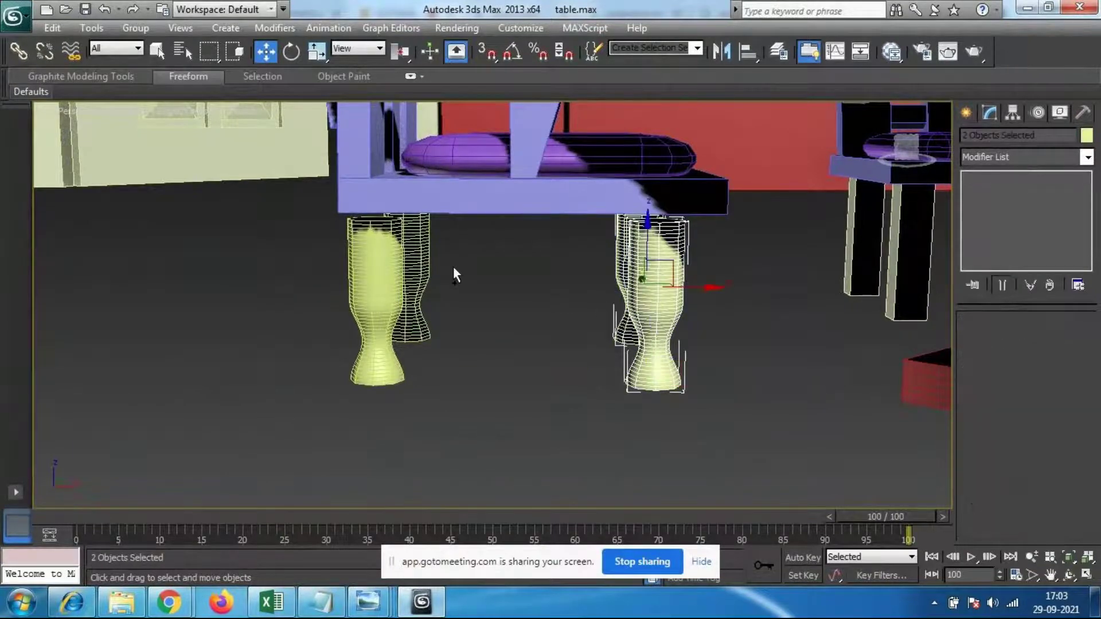
left_click(412, 247, "ctrl")
left_click(389, 275, "ctrl")
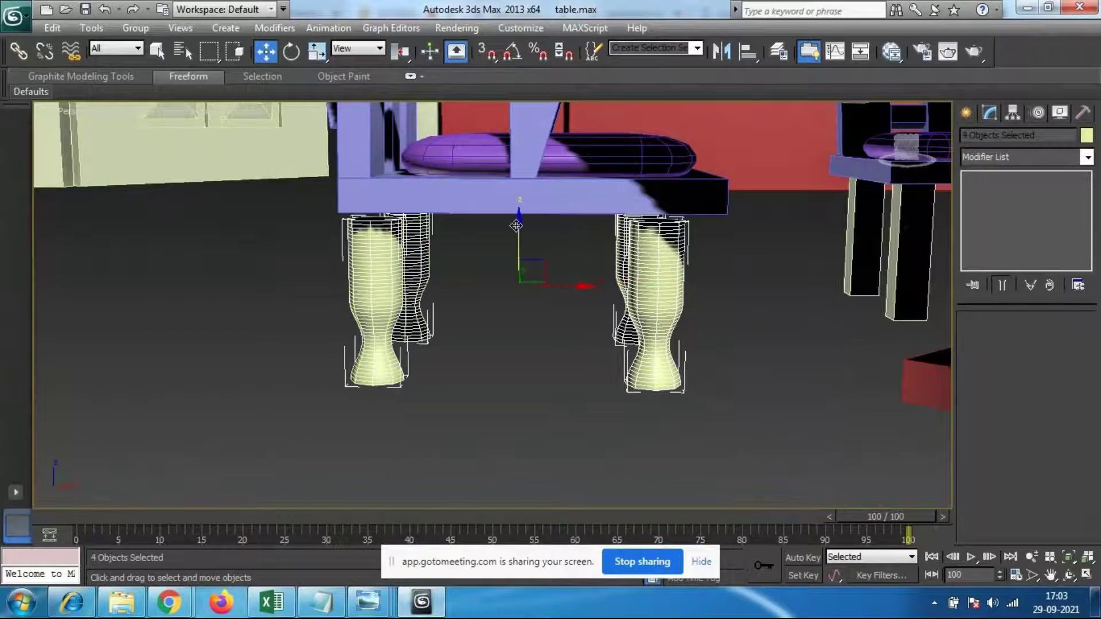
left_click_drag(517, 225, 518, 217)
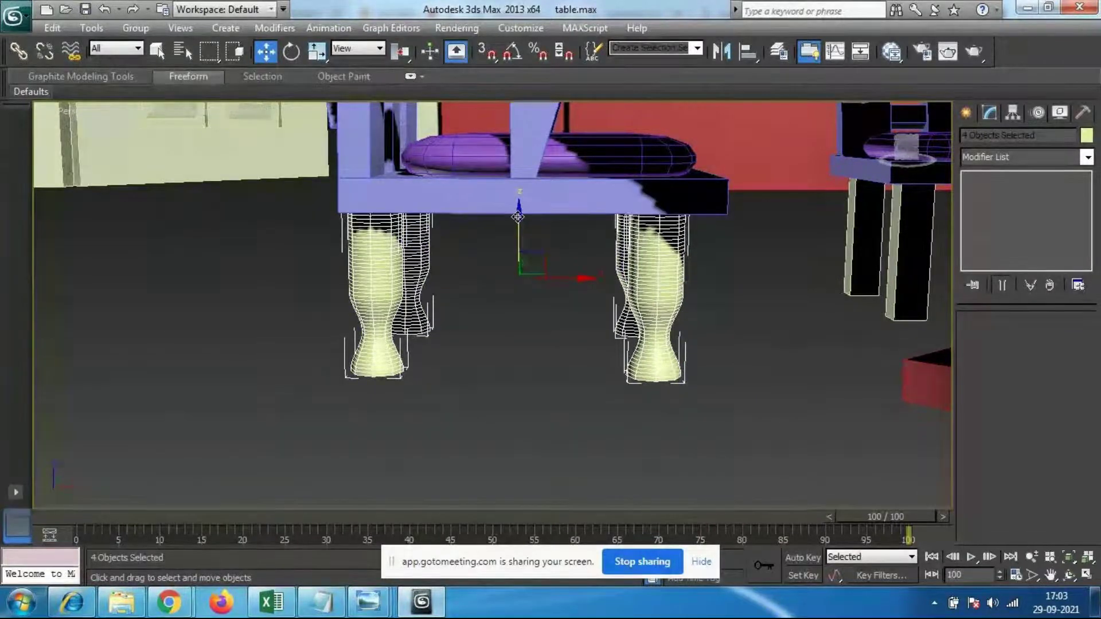
left_click(505, 281)
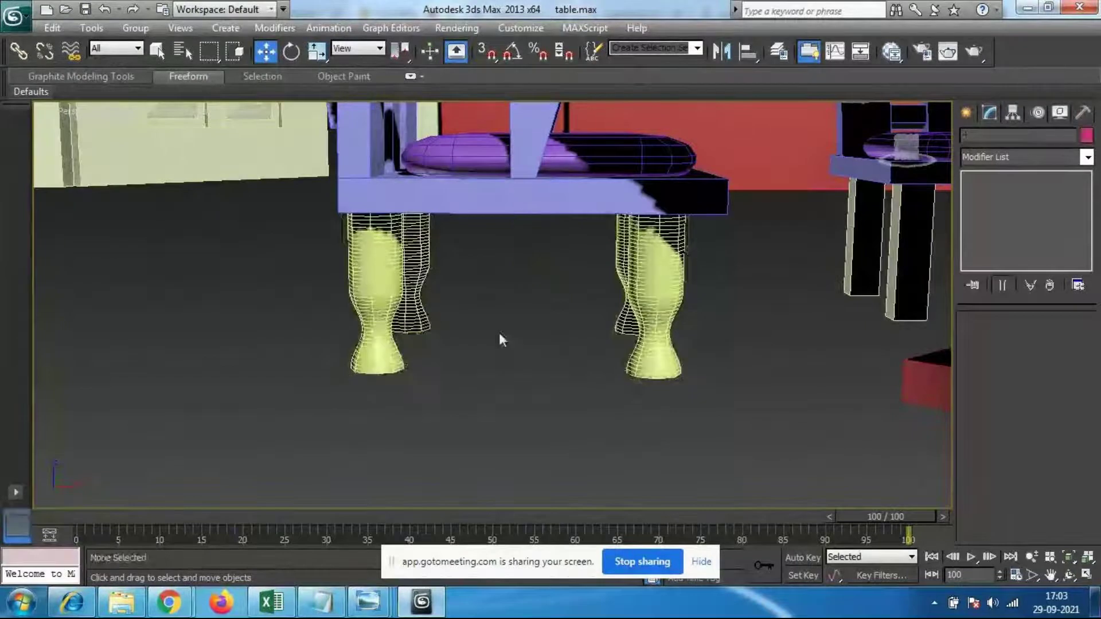
Step: Examine the chair with turned legs from several sides, up close and beside the other chairs around the table
scroll(482, 349, "down", 6)
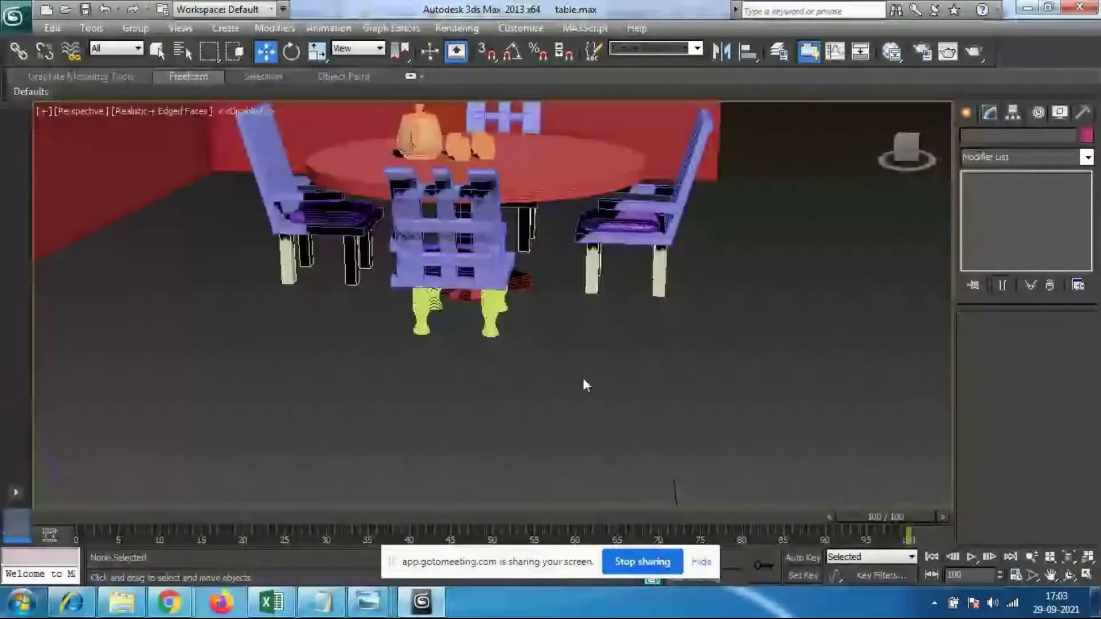
scroll(582, 375, "up", 6)
scroll(529, 383, "down", 1)
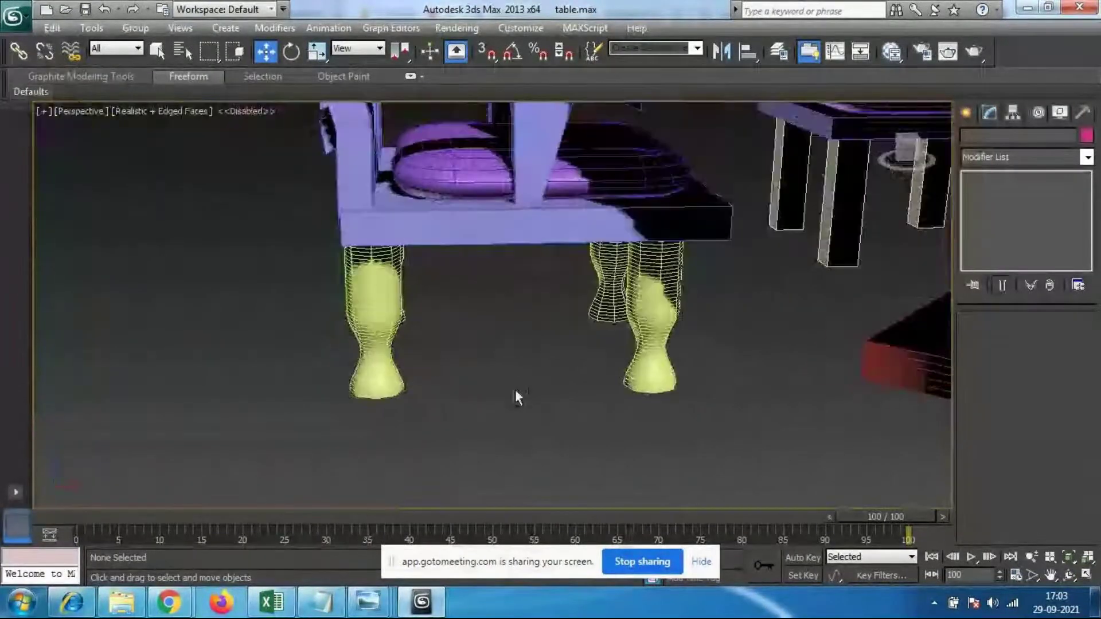
scroll(579, 367, "down", 4)
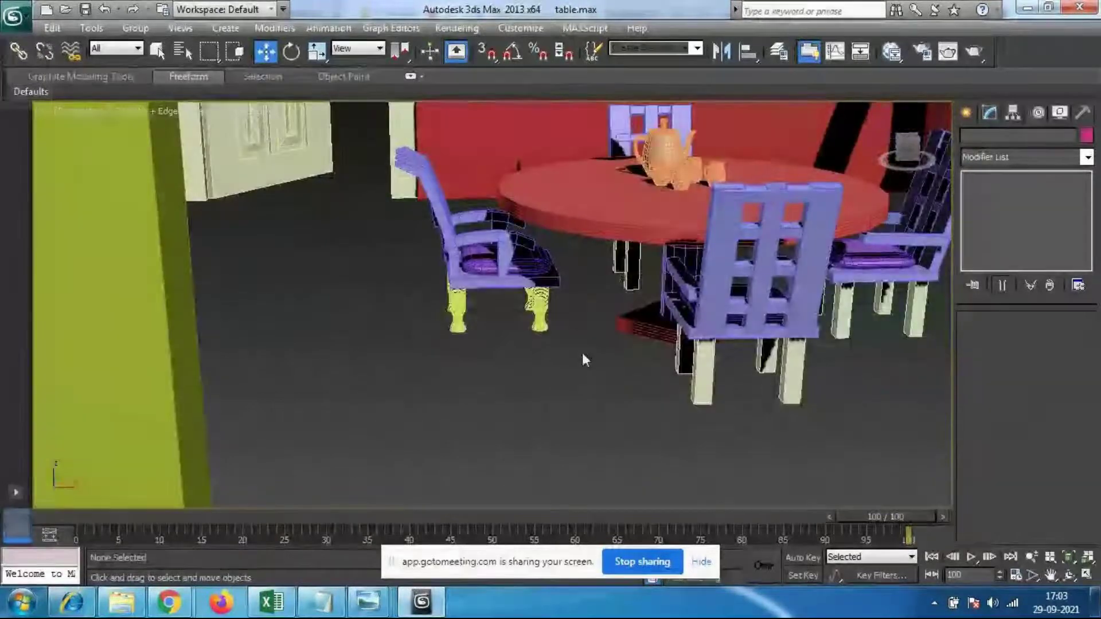
middle_click_drag(583, 353, 521, 333, "alt")
scroll(520, 333, "up", 3)
scroll(521, 332, "up", 6)
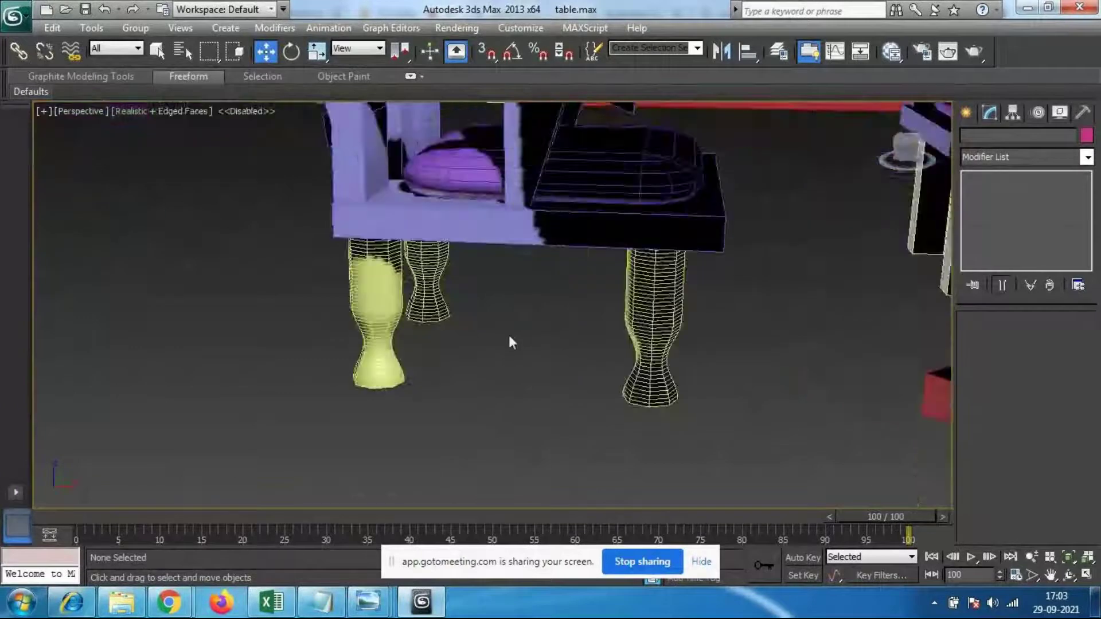
scroll(436, 363, "down", 5)
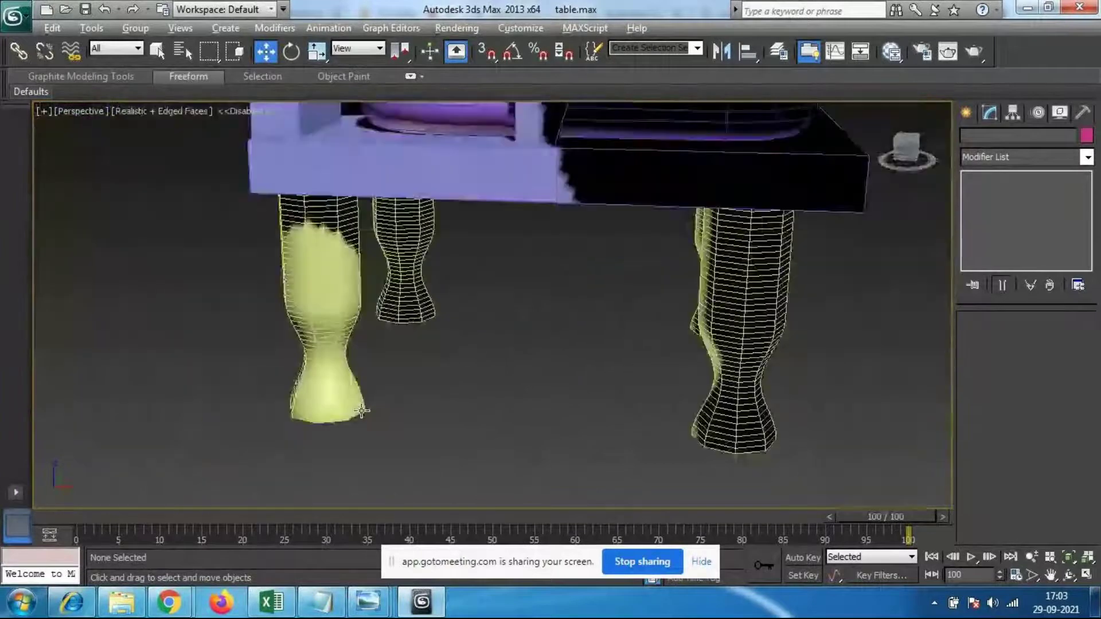
left_click(329, 344)
right_click(325, 325)
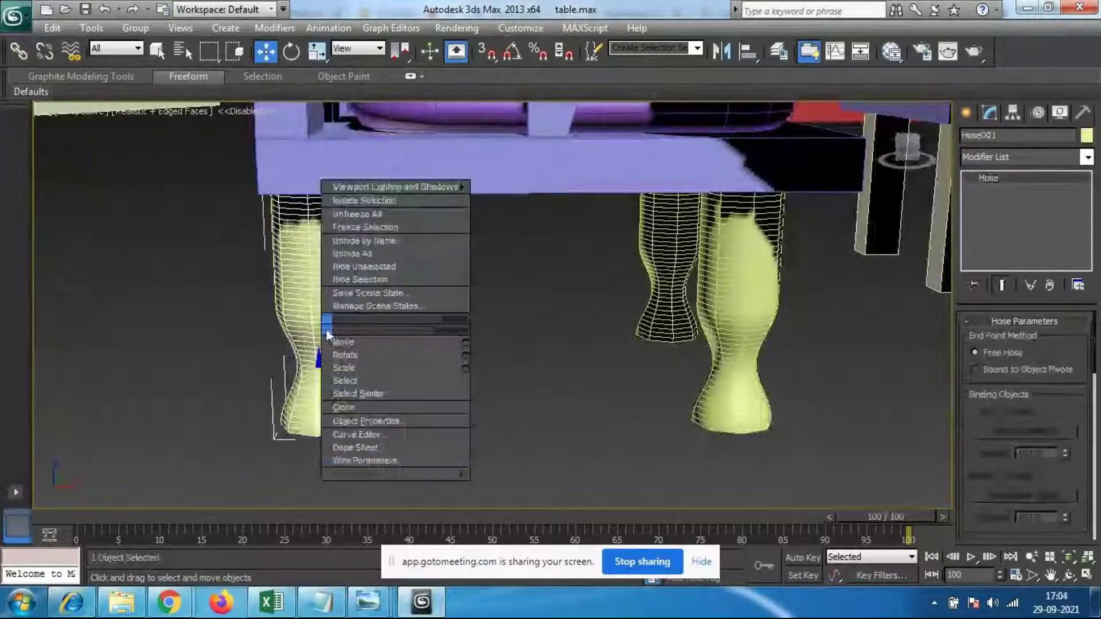
mouse_move(390, 474)
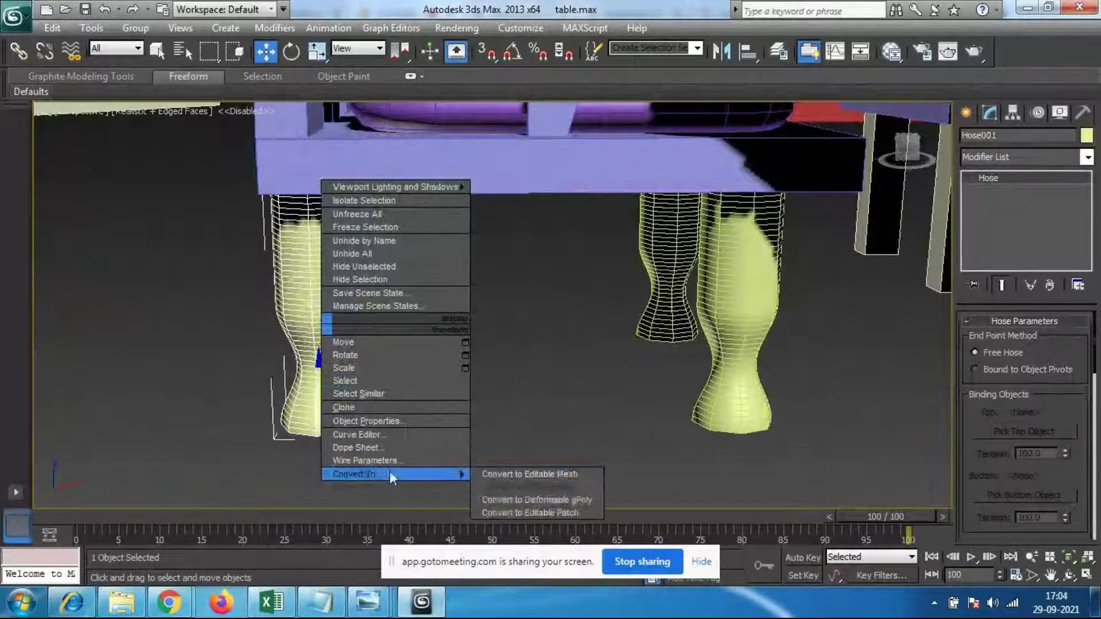
left_click(701, 456)
middle_click_drag(499, 380, 495, 422)
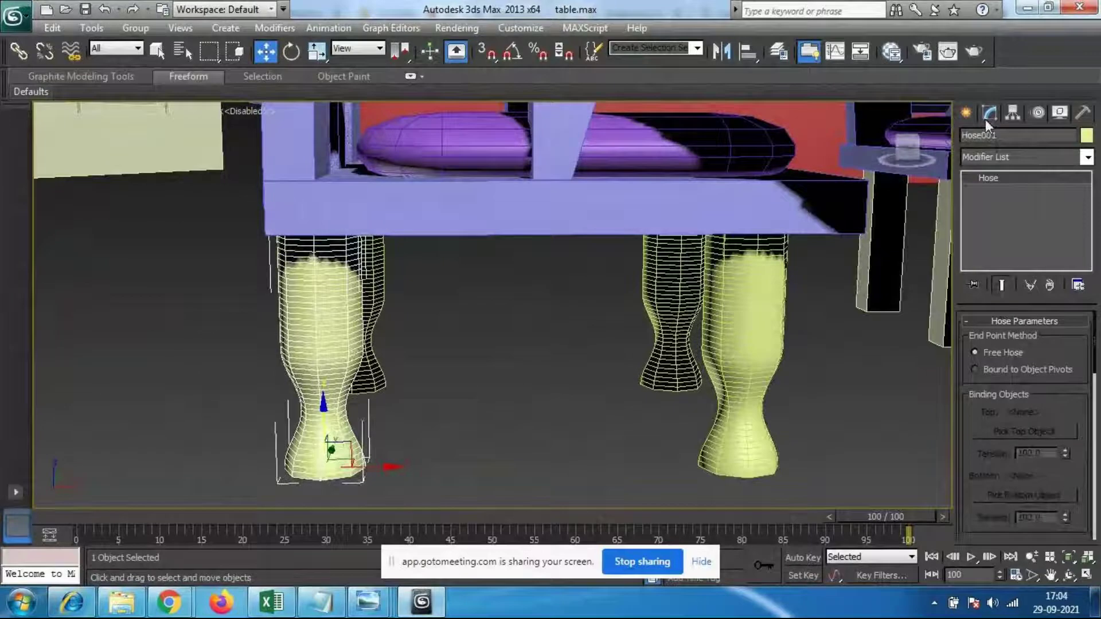
Step: Try other cycles and diameter values on the original hose leg's flex section and undo the change
left_click_drag(1088, 400, 1082, 165)
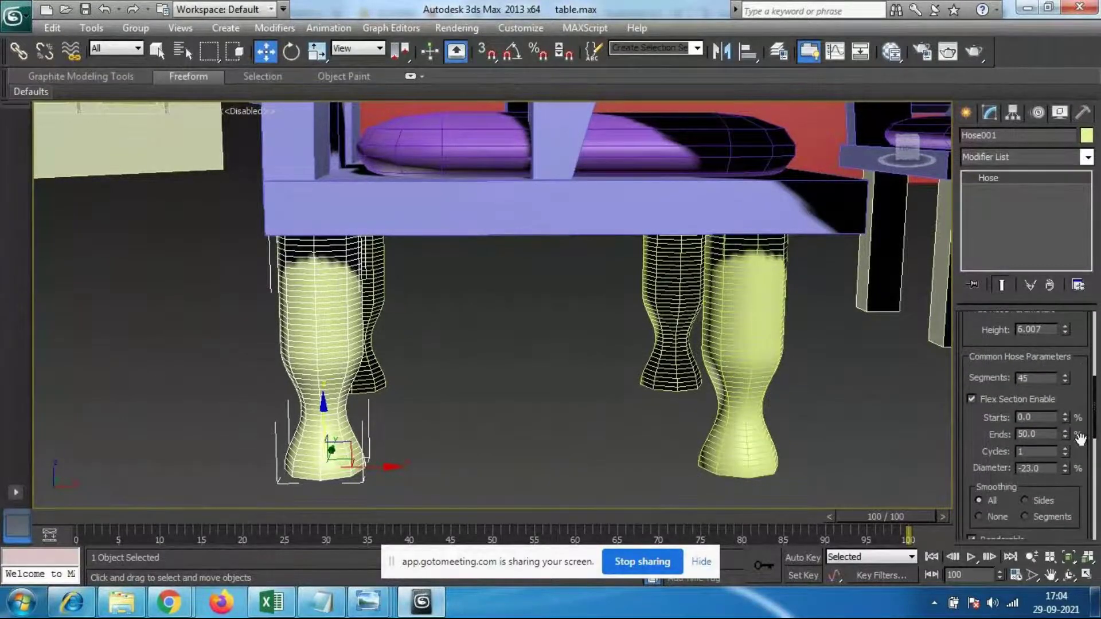
left_click_drag(1065, 452, 1080, 489)
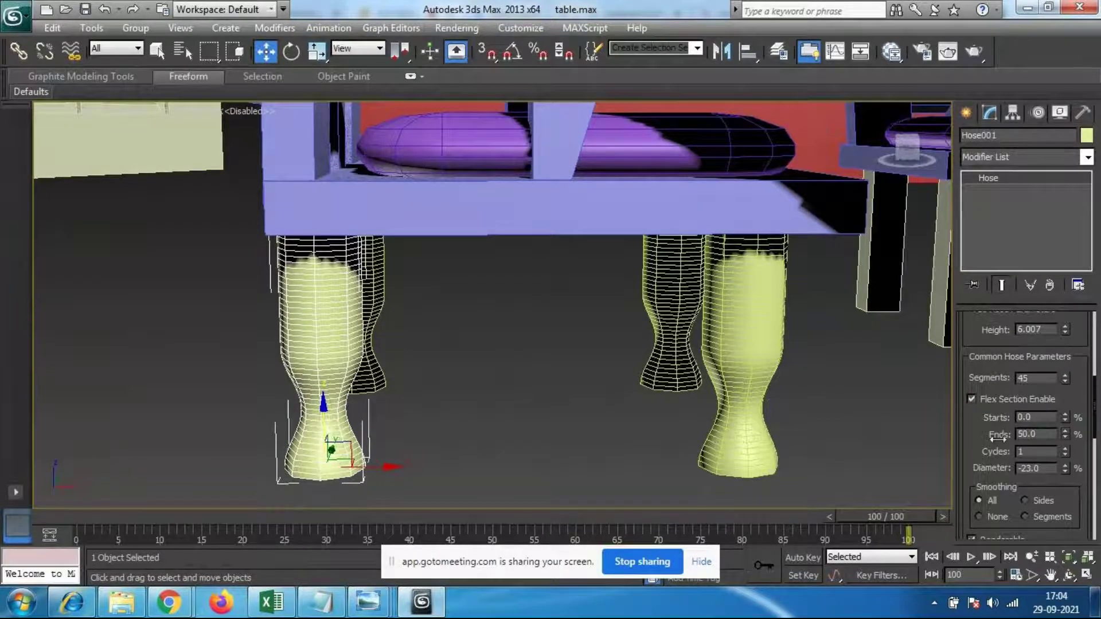
mouse_move(1068, 468)
left_mouse_down()
mouse_move(1057, 380)
mouse_move(1058, 443)
mouse_move(1068, 373)
mouse_move(1065, 467)
left_mouse_up()
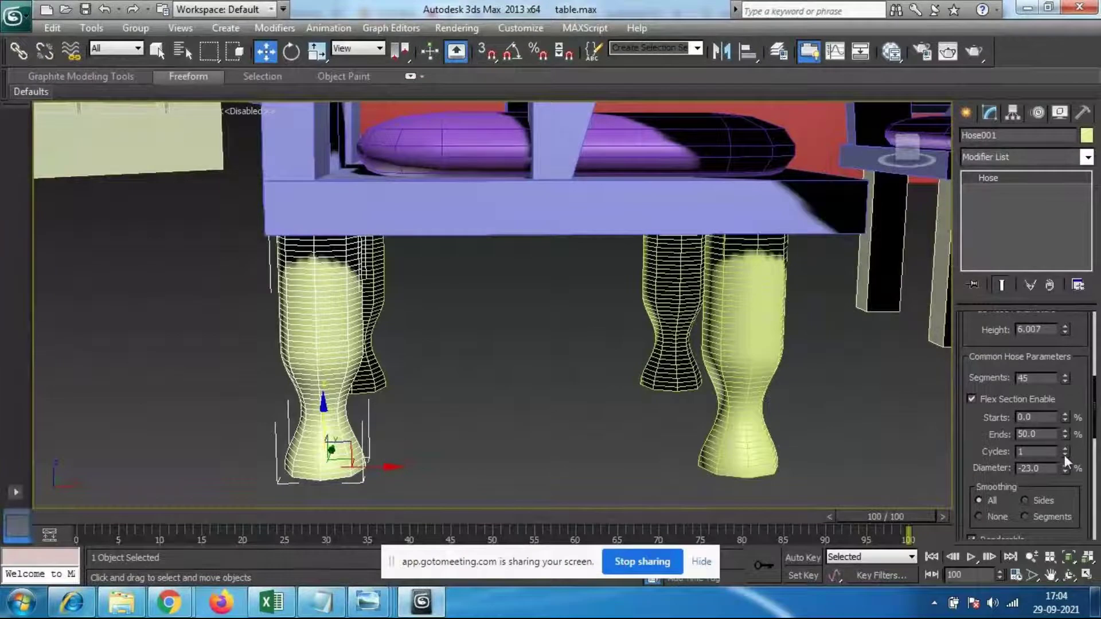
left_click_drag(1065, 466, 1057, 437)
left_click_drag(1054, 393, 1051, 433)
middle_click_drag(577, 435, 707, 363, "alt")
key("ctrl+z")
left_click(707, 363)
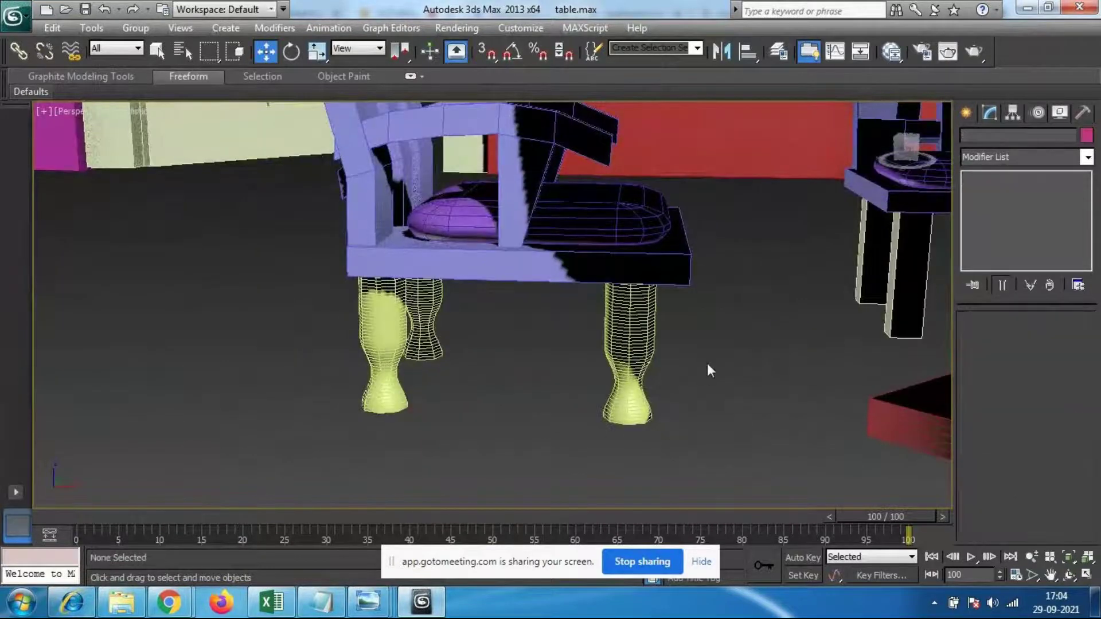
Step: Select the seat cushion of the chair with the turned hose legs
scroll(525, 415, "down", 10)
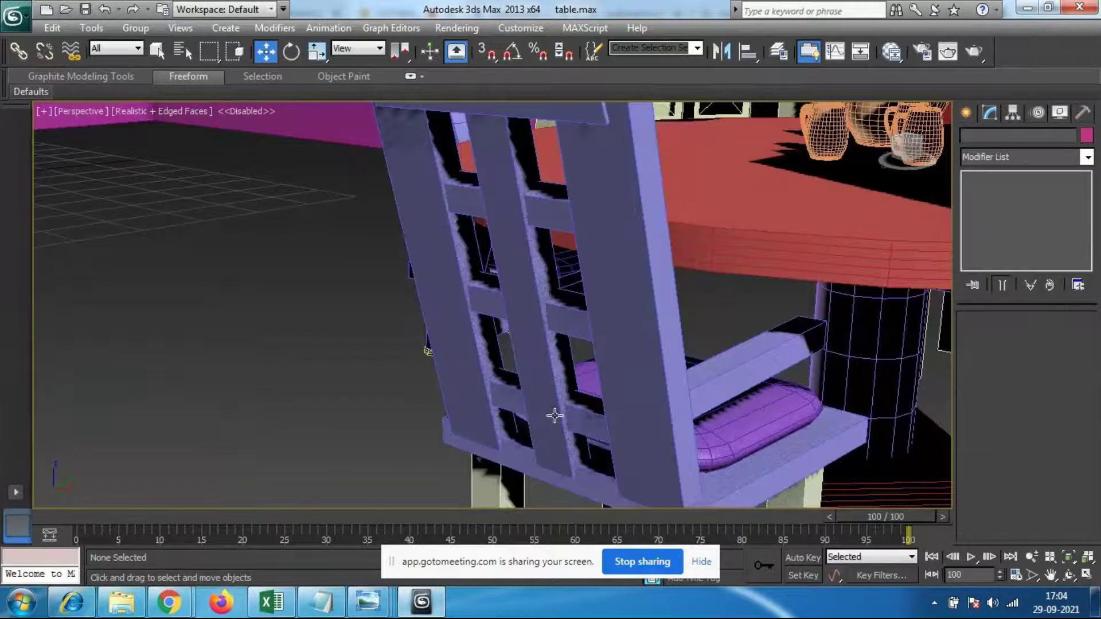
middle_click_drag(523, 428, 538, 395, "alt")
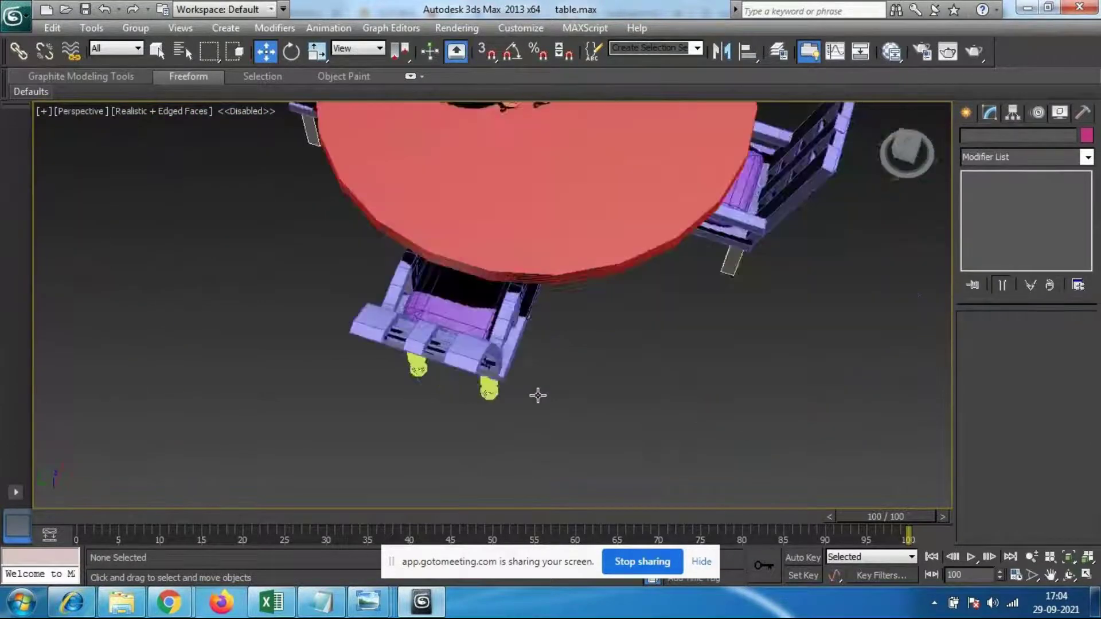
scroll(538, 395, "up", 8)
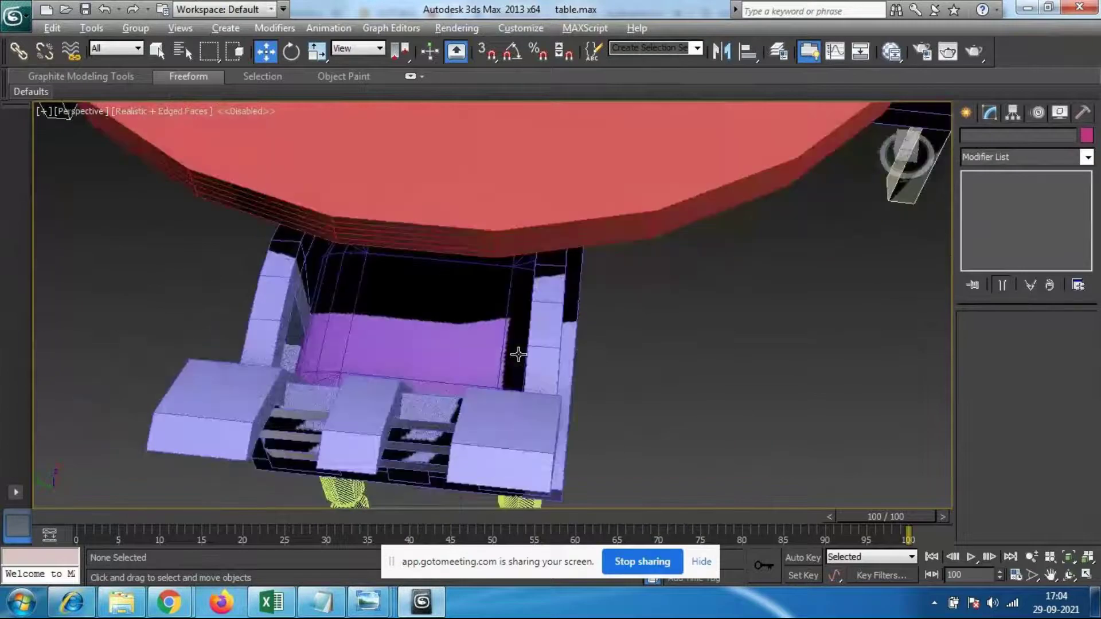
middle_click_drag(517, 354, 528, 349, "alt")
left_click(465, 302)
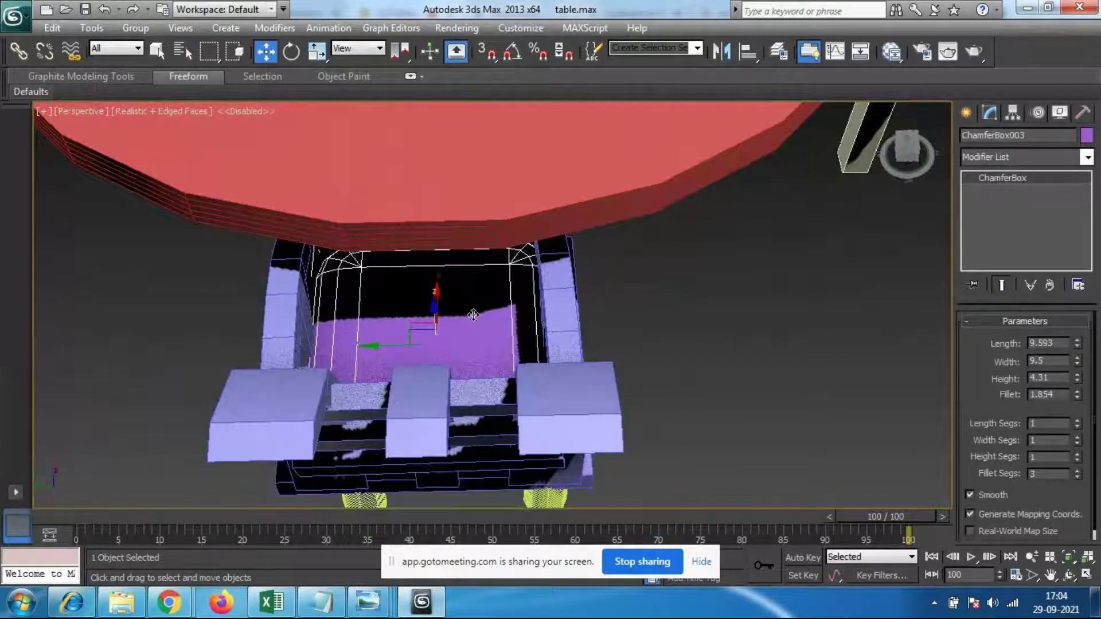
Step: Scale the purple seat cushion slightly narrower along the Y axis so it fits between the chair's armrests, and deselect it
scroll(479, 313, "up", 3)
key("r")
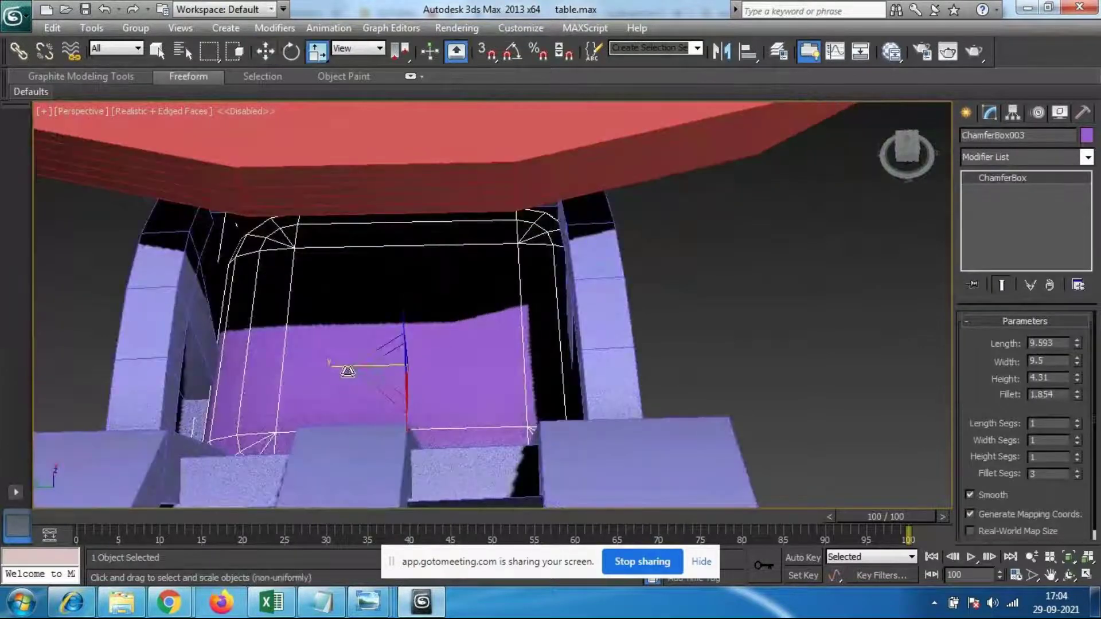
left_click_drag(329, 369, 334, 368)
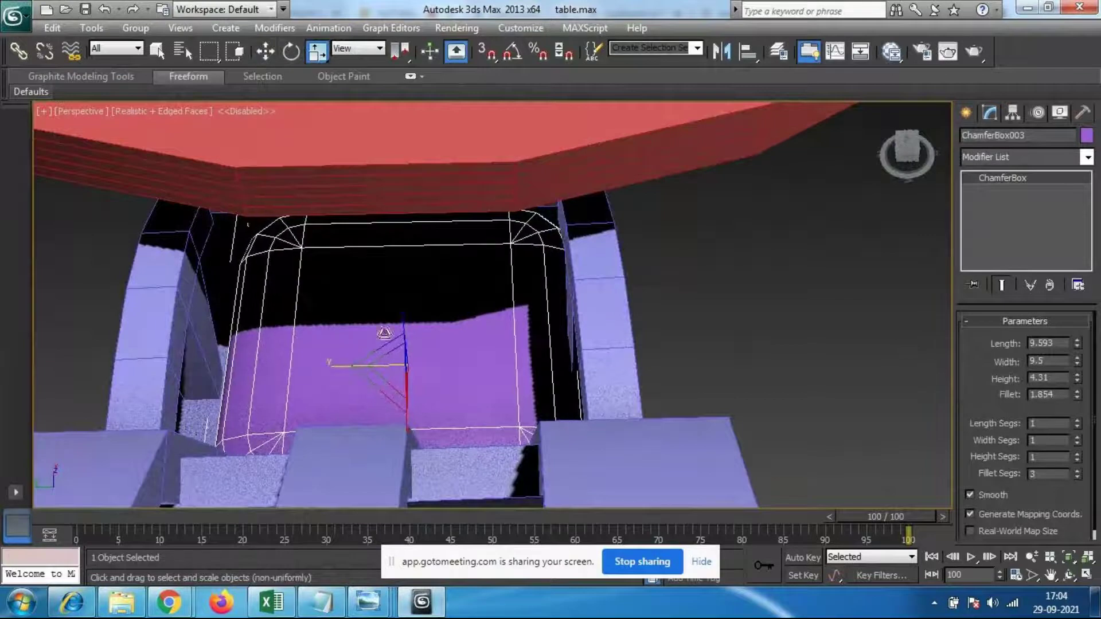
middle_click_drag(502, 422, 407, 401, "alt")
key("w")
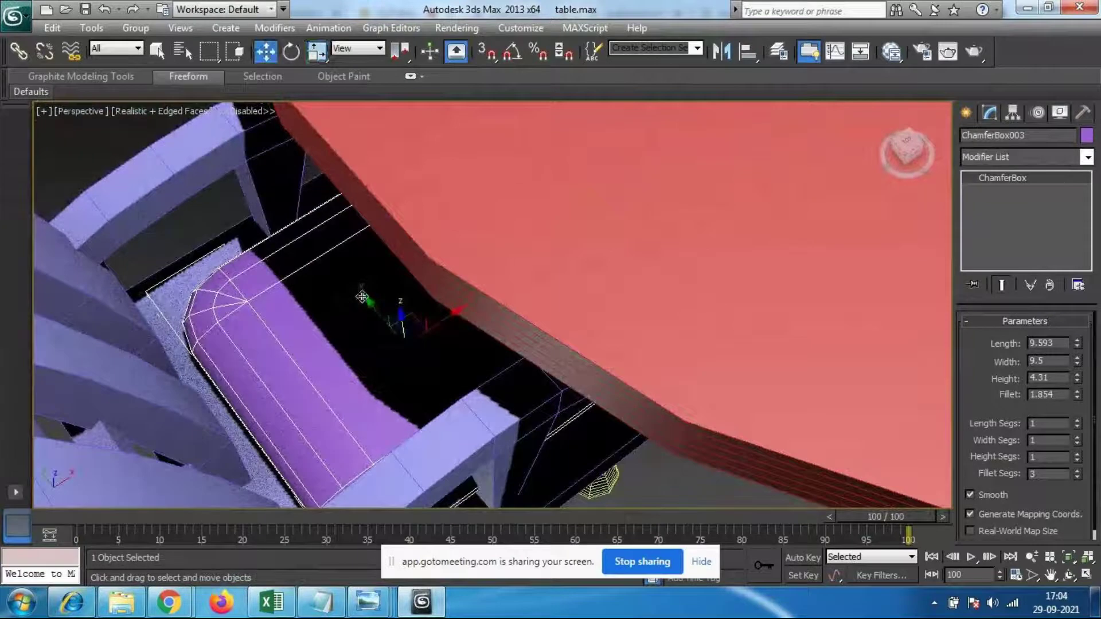
middle_click_drag(368, 300, 453, 428, "alt")
left_click(453, 428)
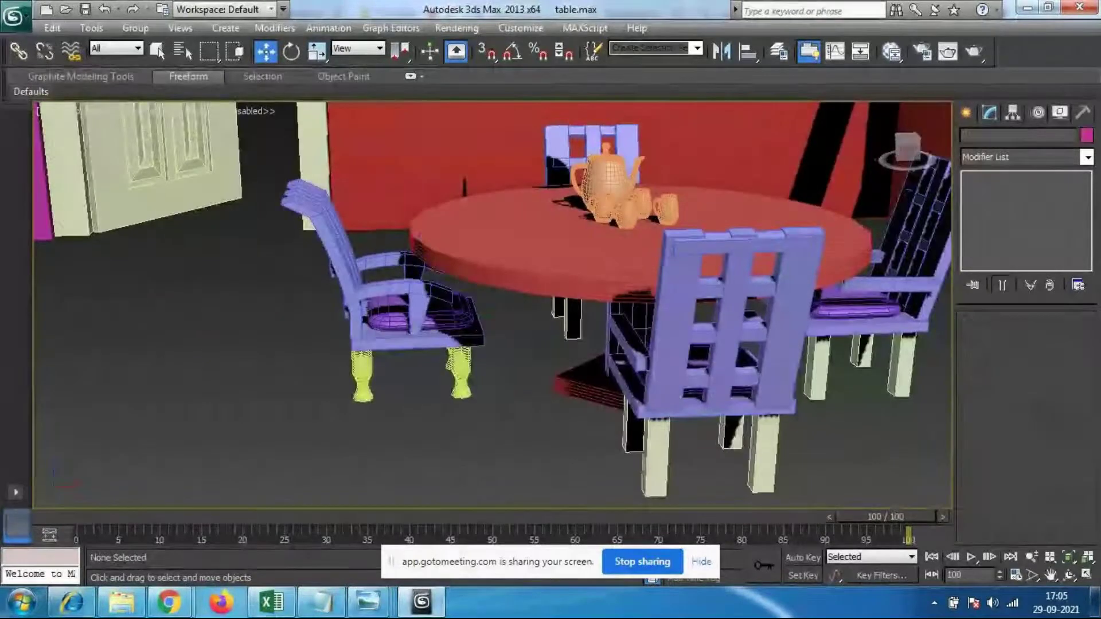
left_click(133, 601)
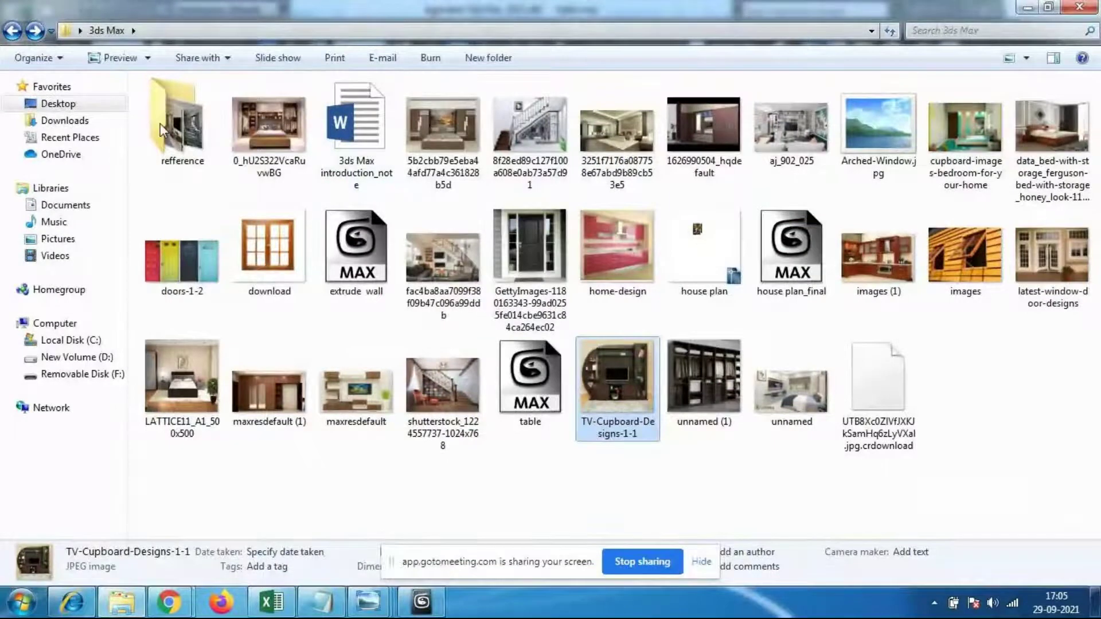
double_click(449, 377)
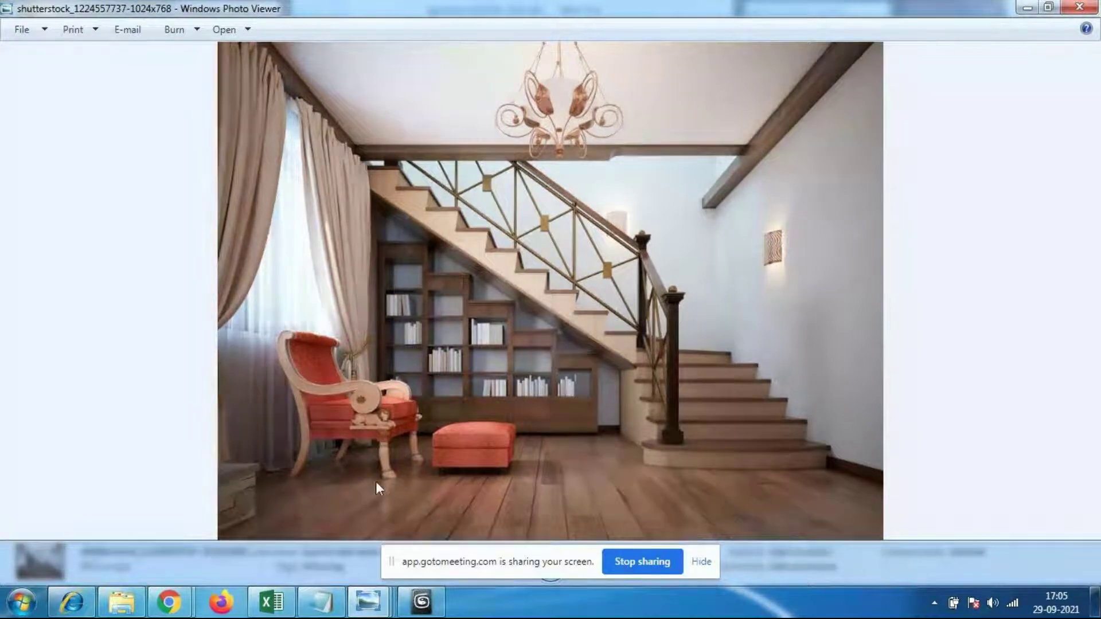
scroll(376, 481, "up", 3)
scroll(194, 473, "up", 1)
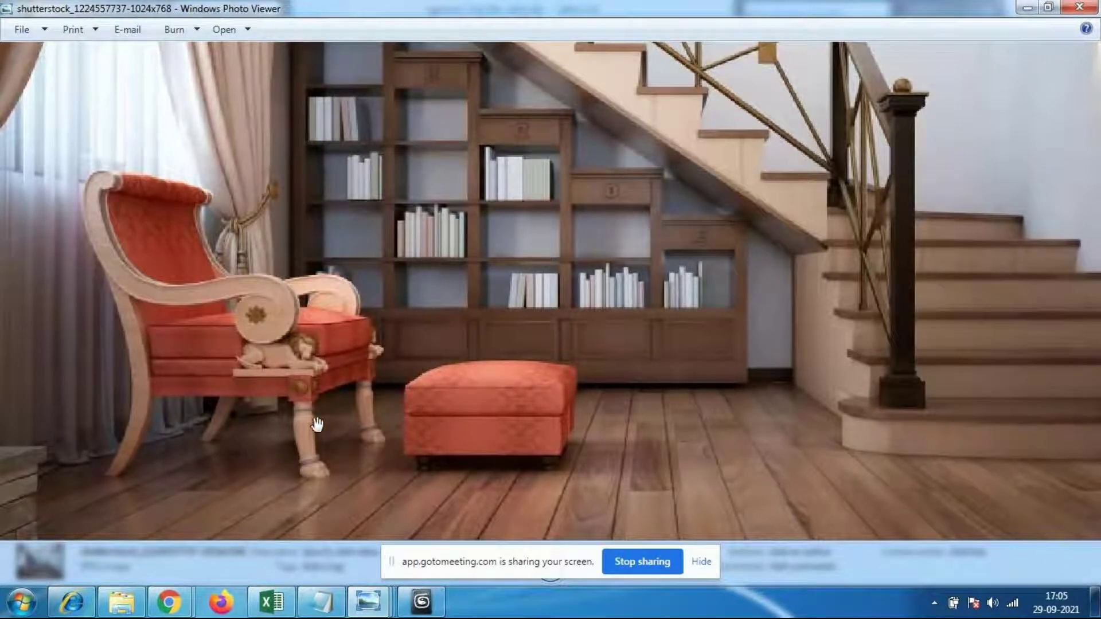
scroll(314, 373, "down", 5)
scroll(373, 425, "up", 3)
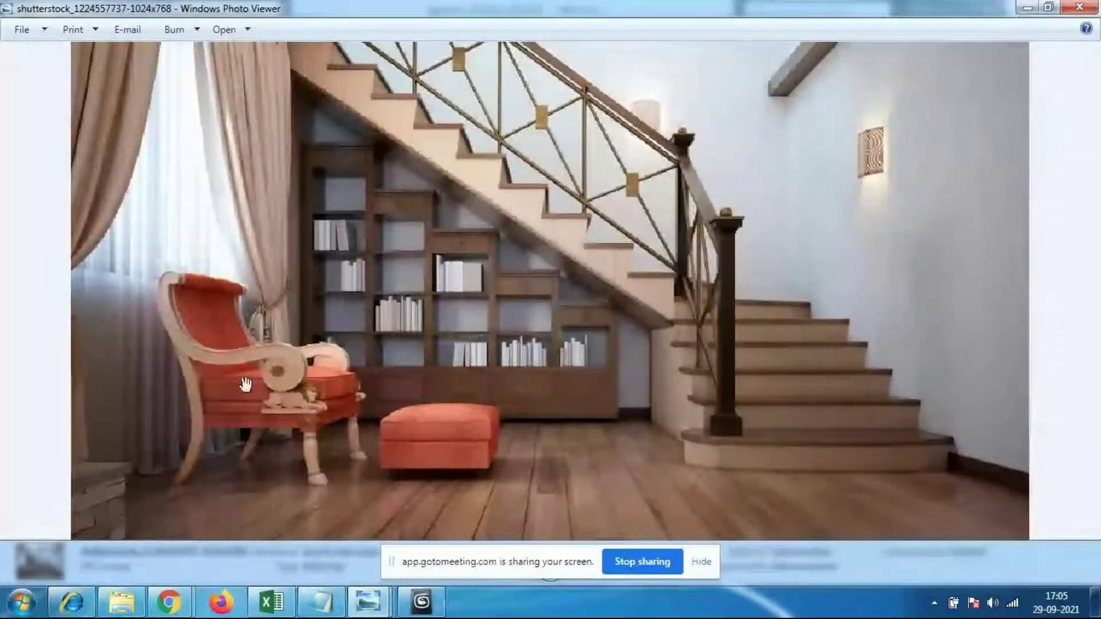
Step: Switch back to 3ds Max and examine the armchair with the turned yellow legs beside the table
left_click(422, 604)
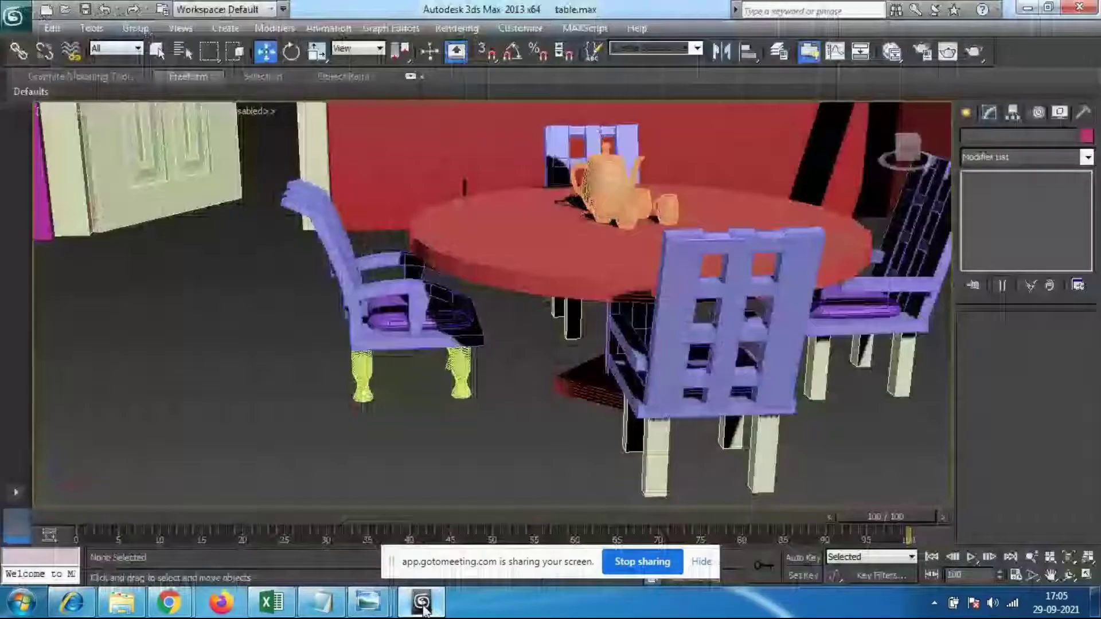
left_click(422, 606)
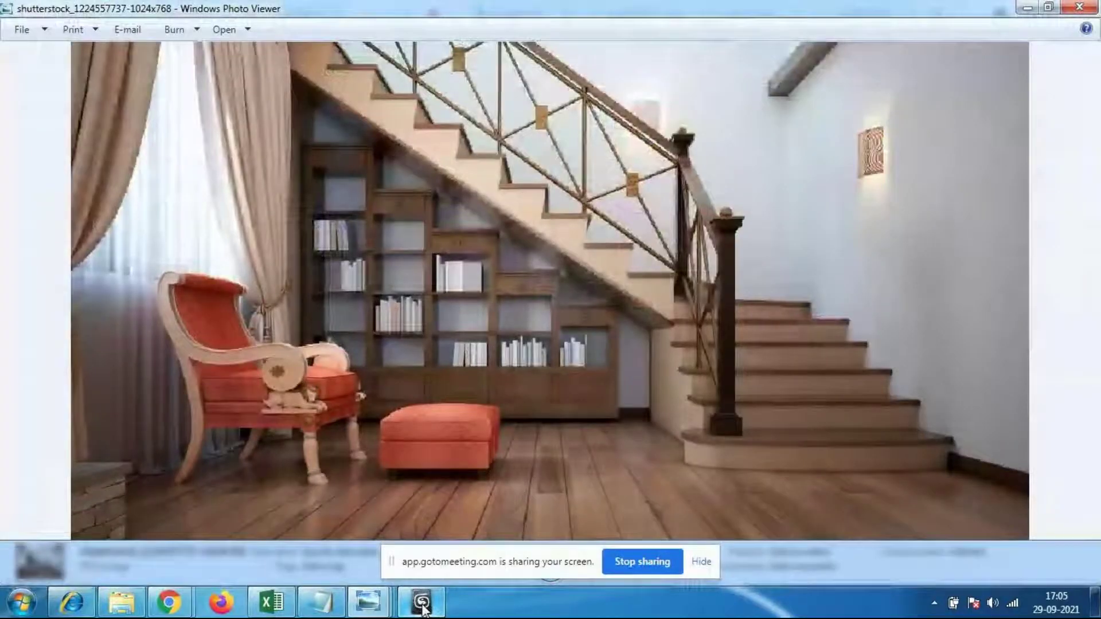
left_click(422, 606)
middle_click_drag(272, 211, 338, 254)
scroll(243, 339, "up", 3)
scroll(338, 254, "down", 2)
scroll(338, 253, "down", 3)
middle_click_drag(566, 414, 506, 363, "alt")
scroll(494, 398, "up", 3)
scroll(489, 281, "down", 3)
scroll(453, 315, "up", 4)
middle_click_drag(453, 315, 385, 349, "alt")
scroll(411, 323, "down", 3)
Step: Select the outer curved backrest slat of the yellow-legged chair and examine its bend, the armrests and the legs
left_click(306, 253)
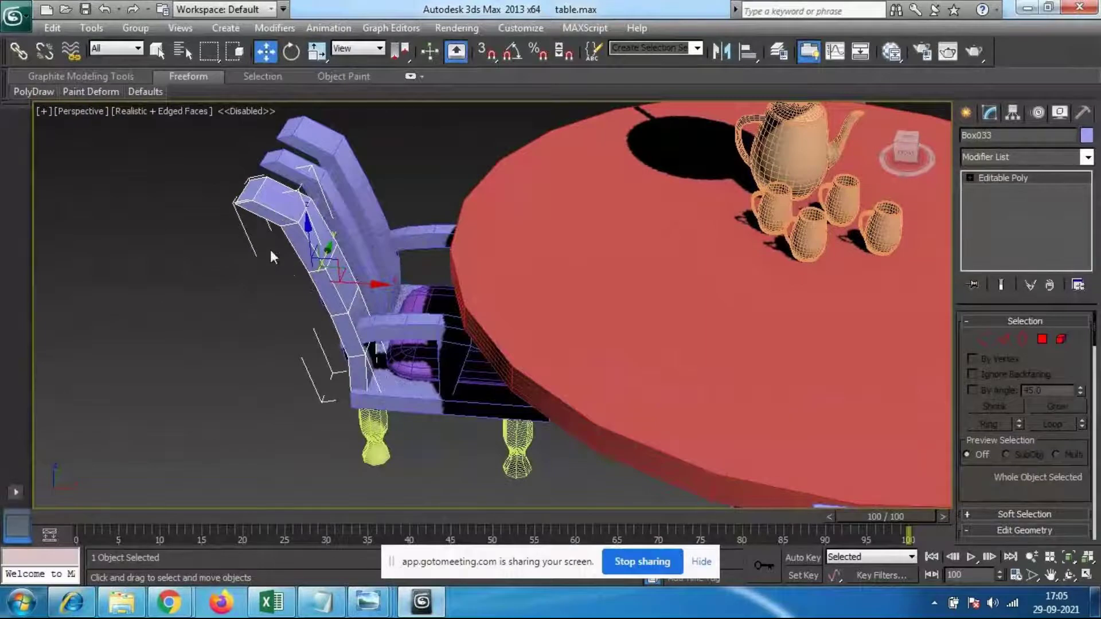
middle_click_drag(270, 249, 270, 283)
middle_click_drag(331, 319, 264, 219, "alt")
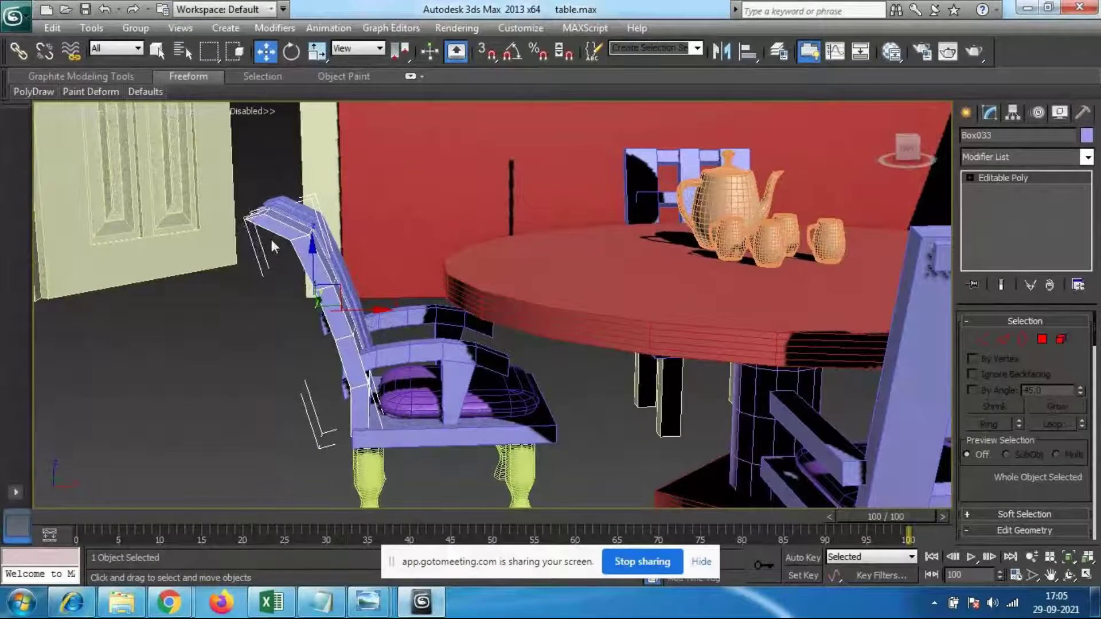
scroll(276, 220, "up", 2)
middle_click_drag(277, 220, 445, 339)
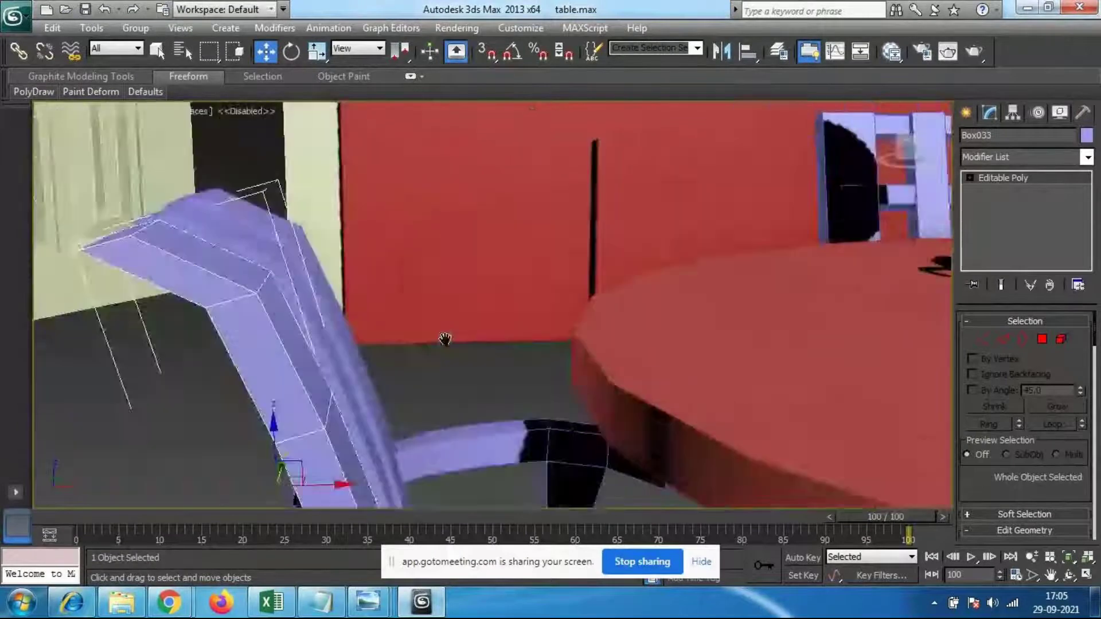
scroll(445, 339, "down", 1)
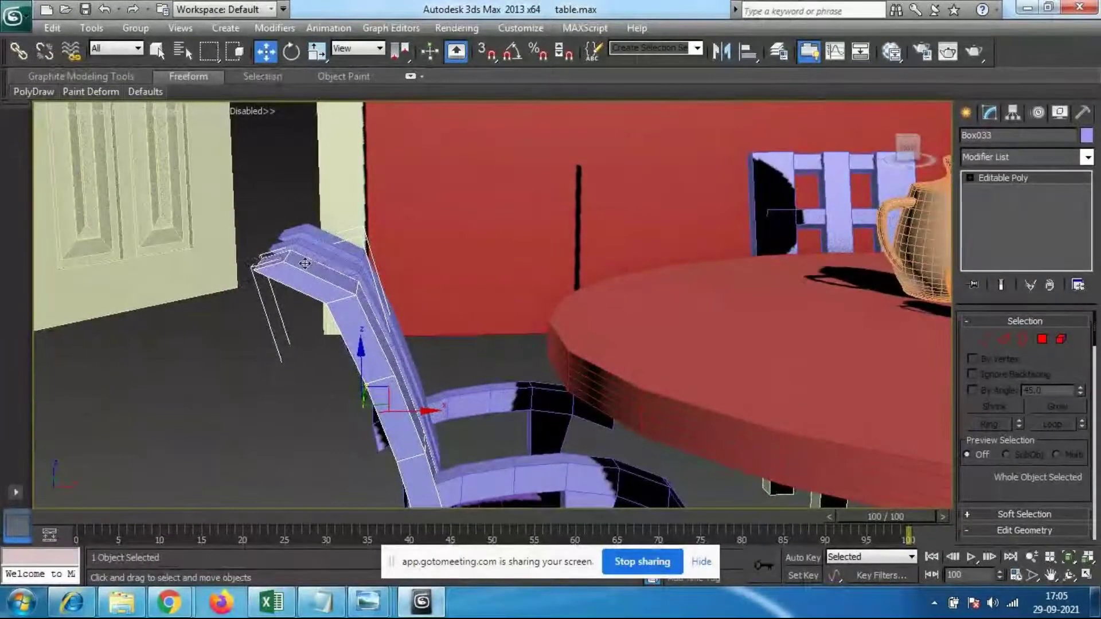
scroll(482, 442, "down", 1)
middle_click_drag(482, 442, 553, 466)
scroll(447, 362, "up", 3)
scroll(553, 466, "down", 1)
middle_click_drag(606, 497, 445, 430)
scroll(563, 425, "down", 3)
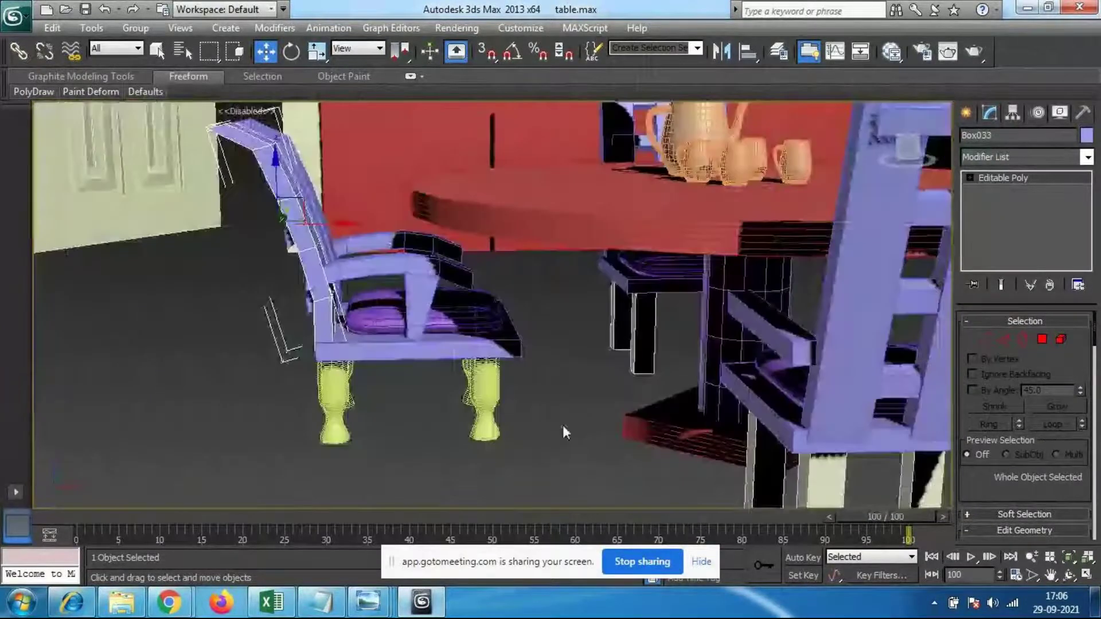
Step: Select the grouped chair with the straight backrest at the round table and ungroup it
middle_click_drag(563, 425, 390, 319, "alt")
scroll(509, 436, "down", 2)
scroll(390, 317, "up", 3)
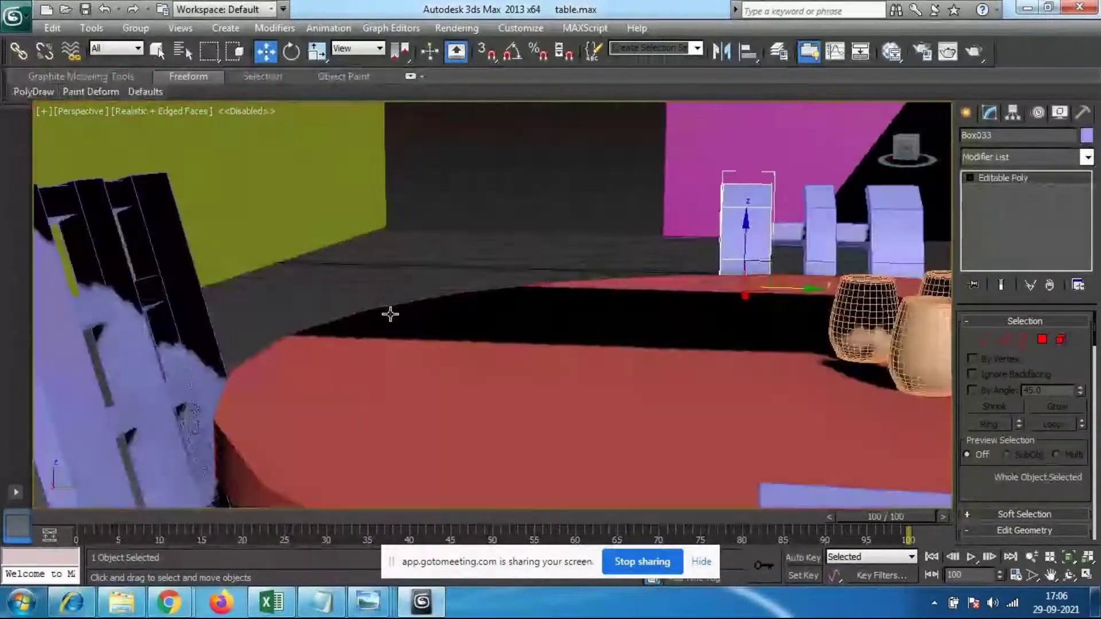
middle_click_drag(258, 313, 420, 339)
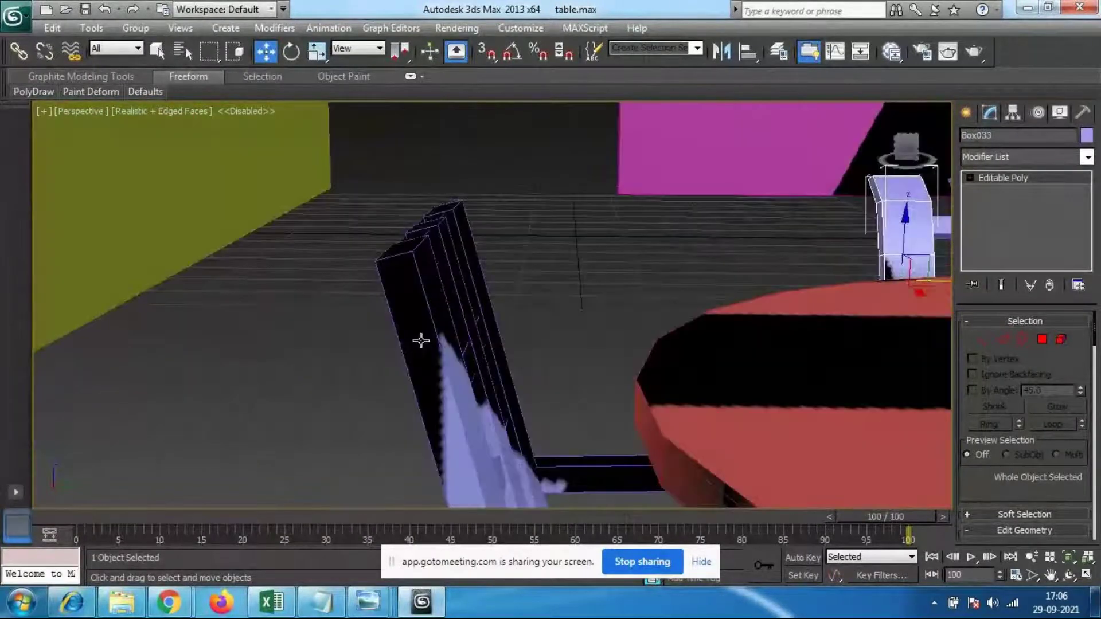
left_click(431, 342)
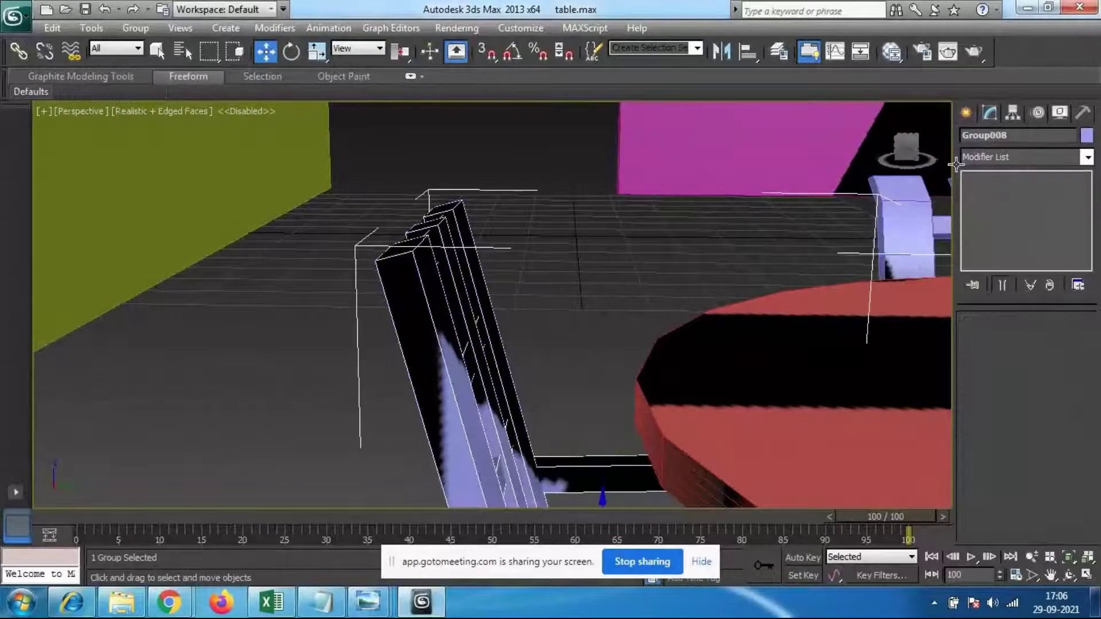
middle_click_drag(714, 343, 593, 243)
scroll(593, 243, "down", 5)
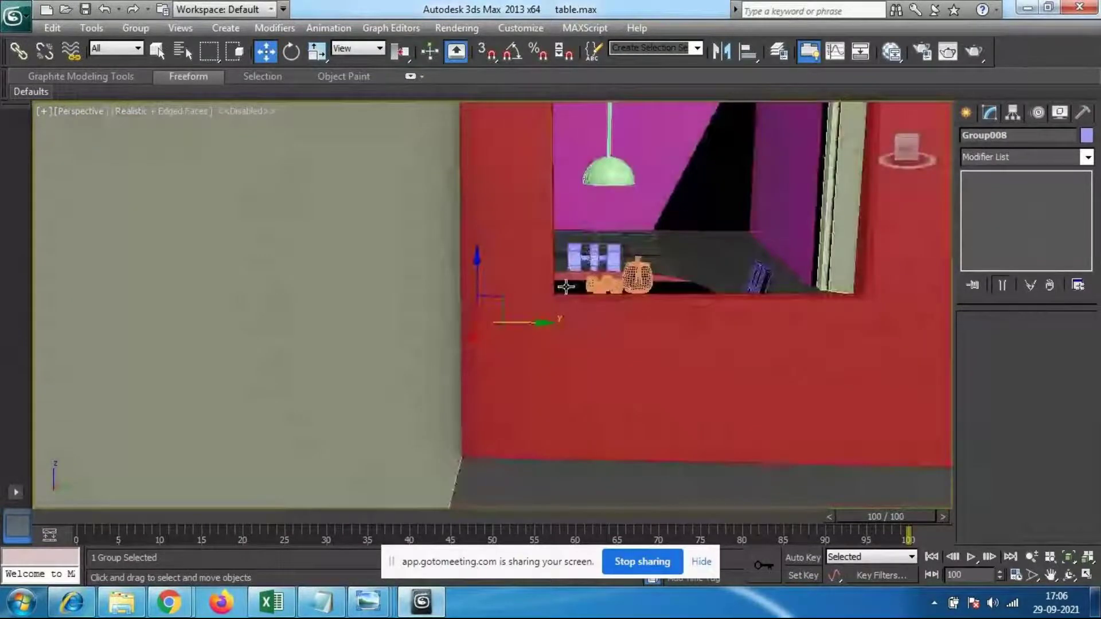
middle_click_drag(568, 314, 573, 343, "alt")
key("z")
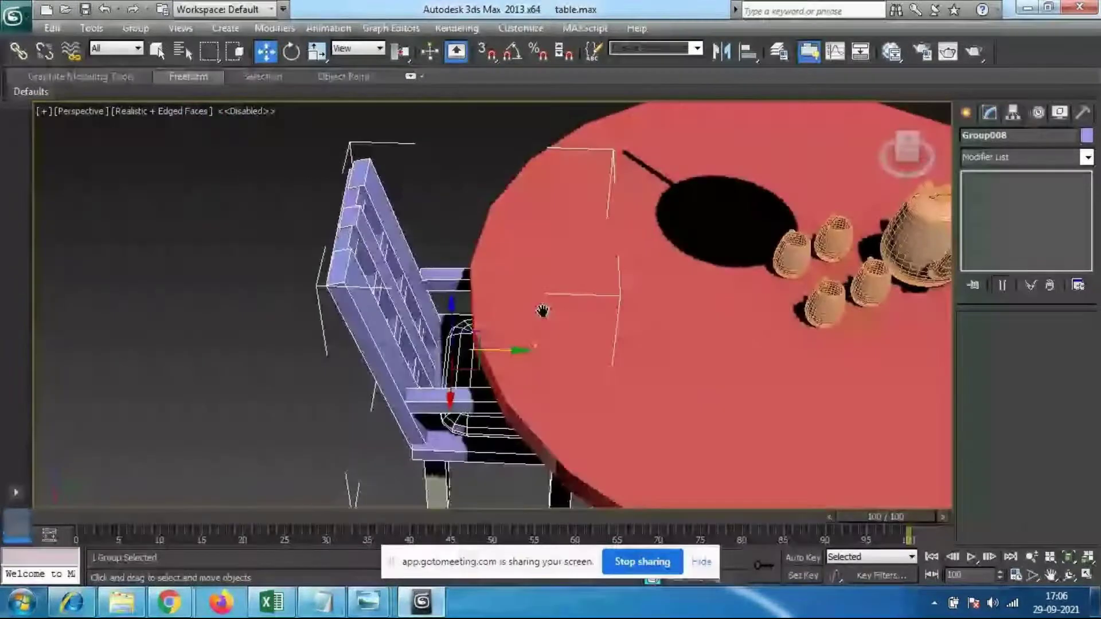
left_click(135, 28)
left_click(156, 70)
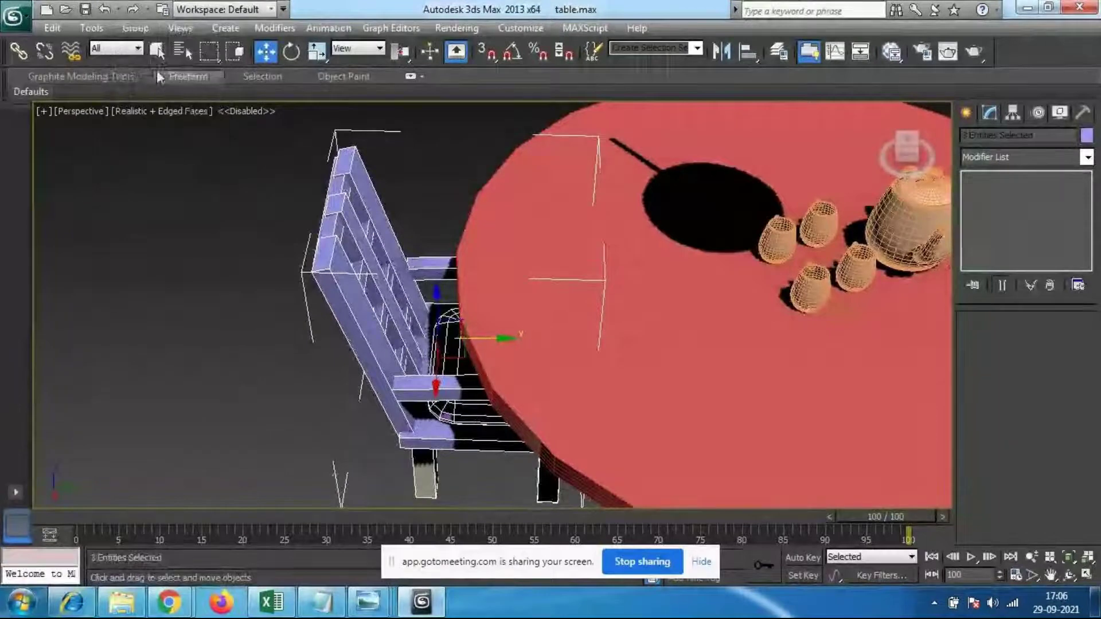
Step: Ungroup the nested group that holds the straight-backed chair's frame, leaving nothing selected
left_click(311, 367)
left_click(357, 343)
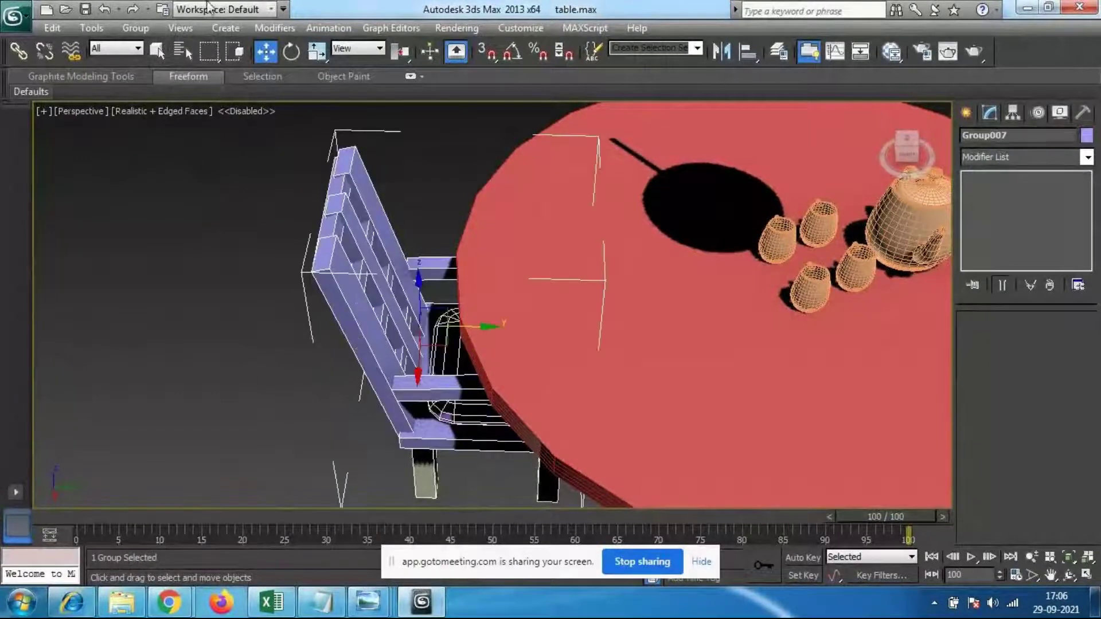
left_click(136, 28)
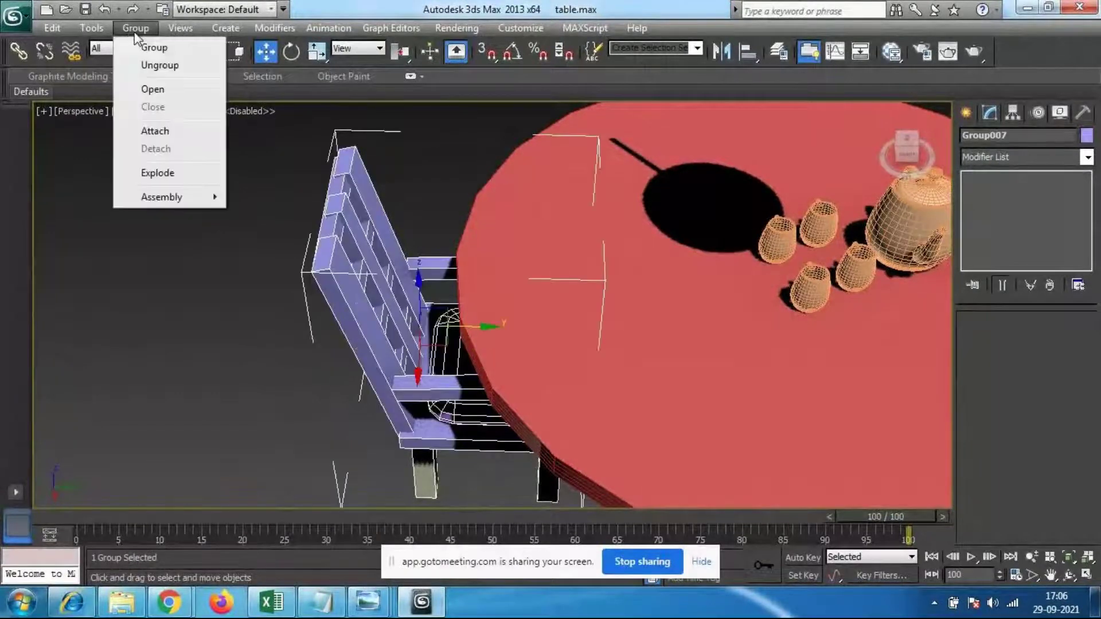
left_click(154, 66)
left_click(278, 342)
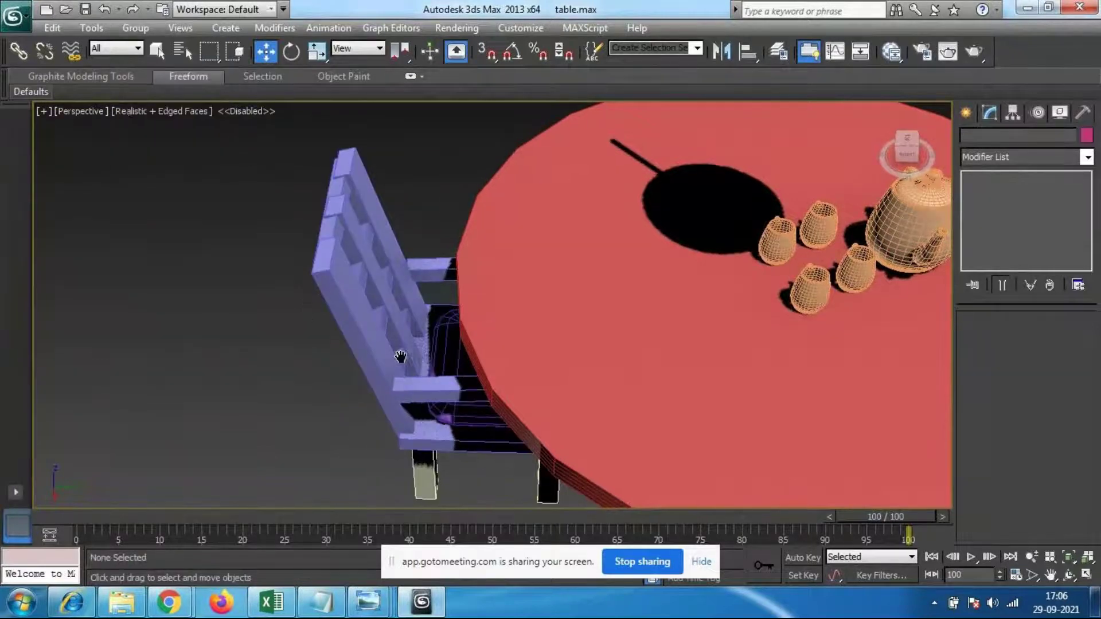
Step: Select the near outer upright of the straight backrest and set its width segments to 10
middle_click_drag(400, 357, 364, 361, "alt")
scroll(364, 361, "down", 3)
middle_click_drag(394, 251, 455, 399, "alt")
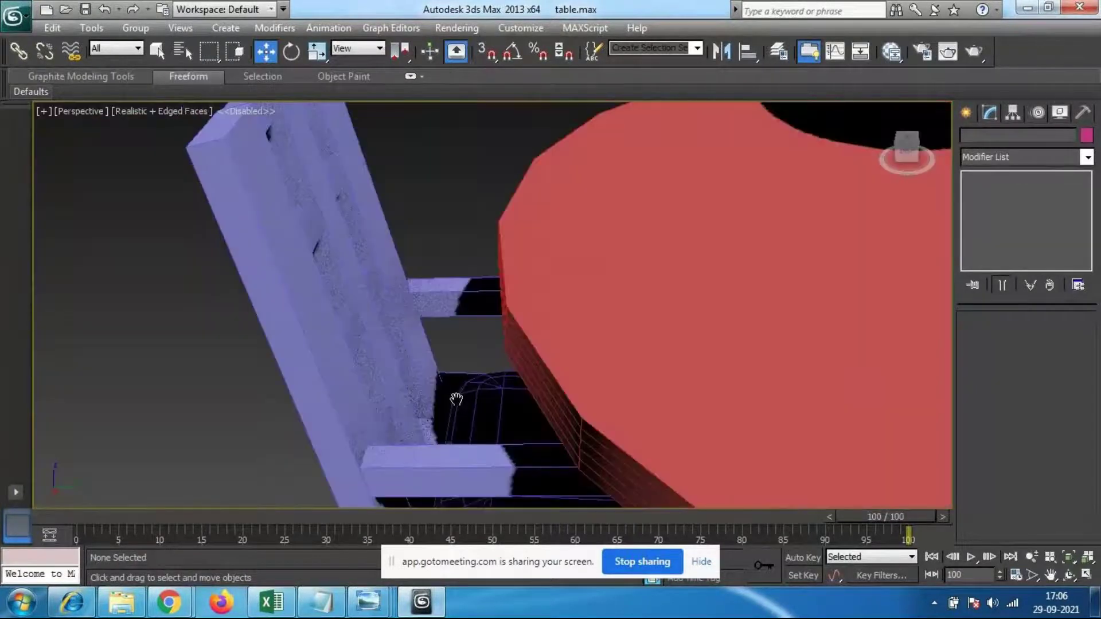
left_click(287, 289)
double_click(1034, 414)
type("10")
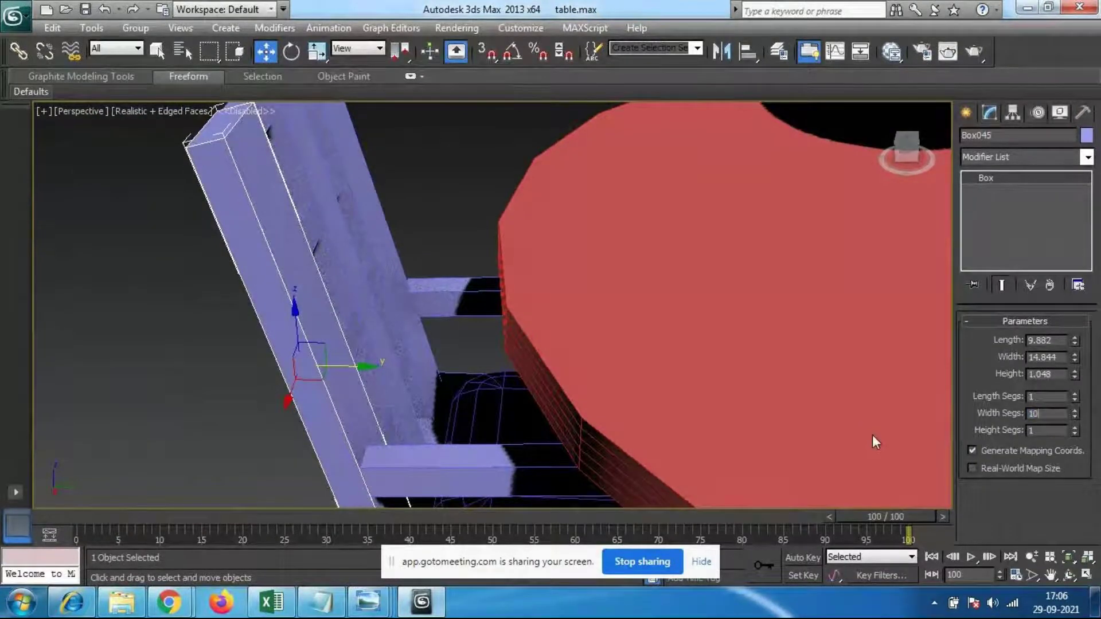
key("Return")
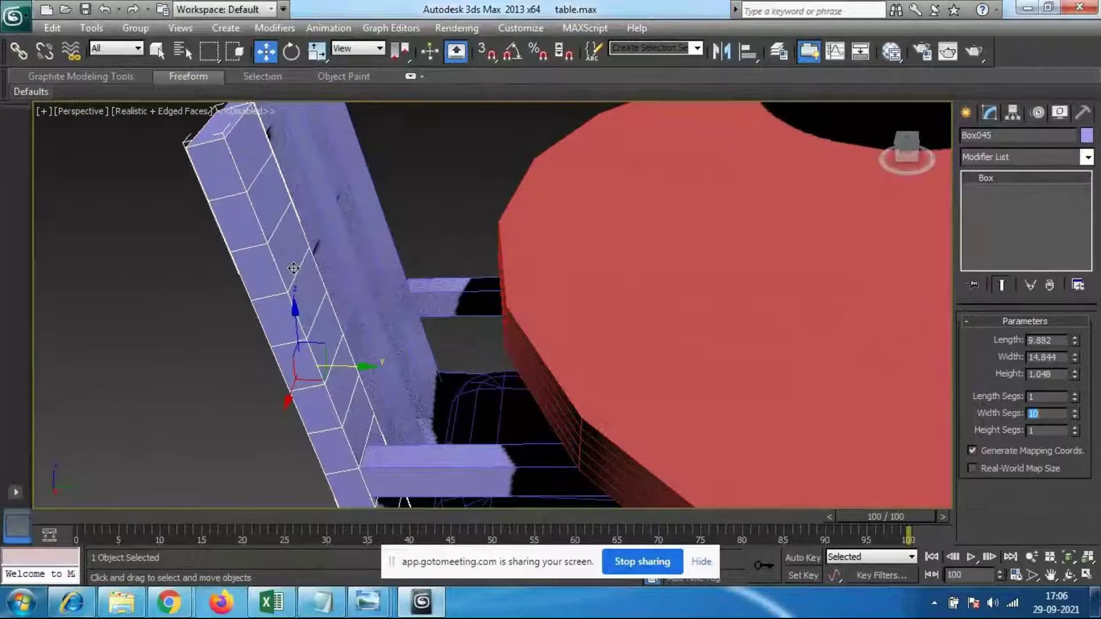
Step: Increase the backrest upright's width segments to 20
middle_click_drag(294, 269, 298, 275)
left_click_drag(1049, 413, 956, 418)
type("20")
key("Return")
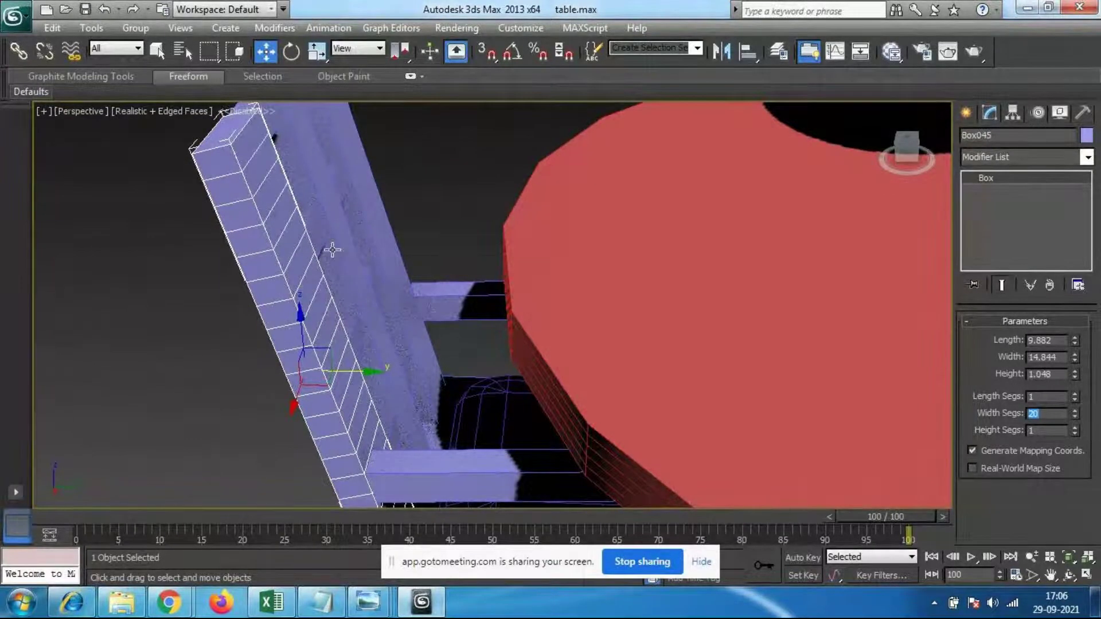
Step: Set both the length segments and the height segments of the backrest upright to 5
middle_click_drag(332, 250, 338, 269)
double_click(1049, 397)
type("5")
key("Return")
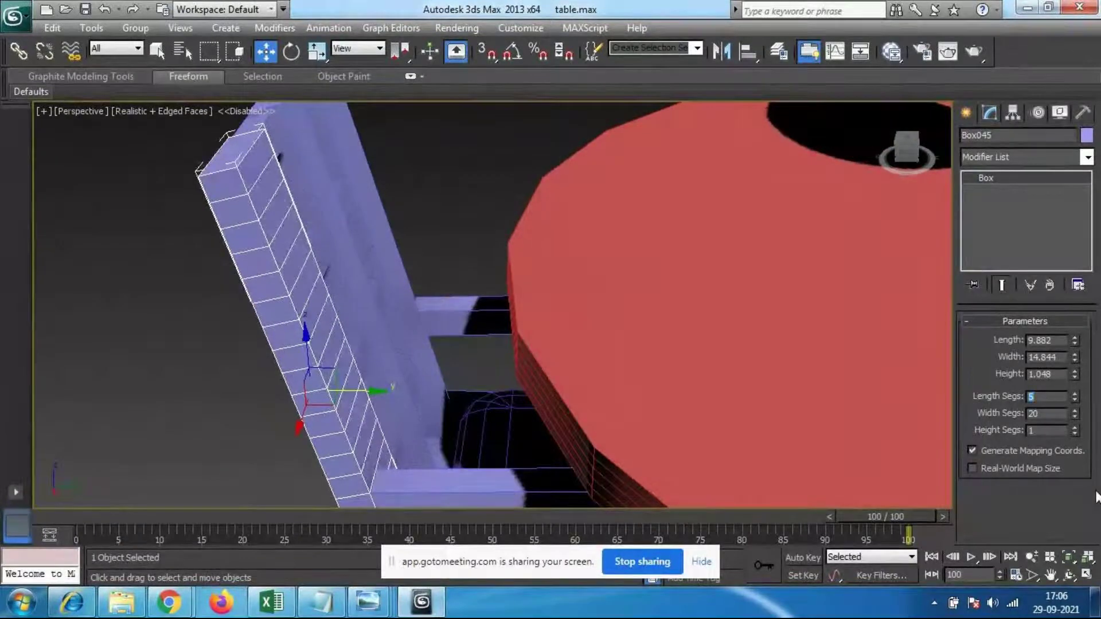
double_click(1040, 431)
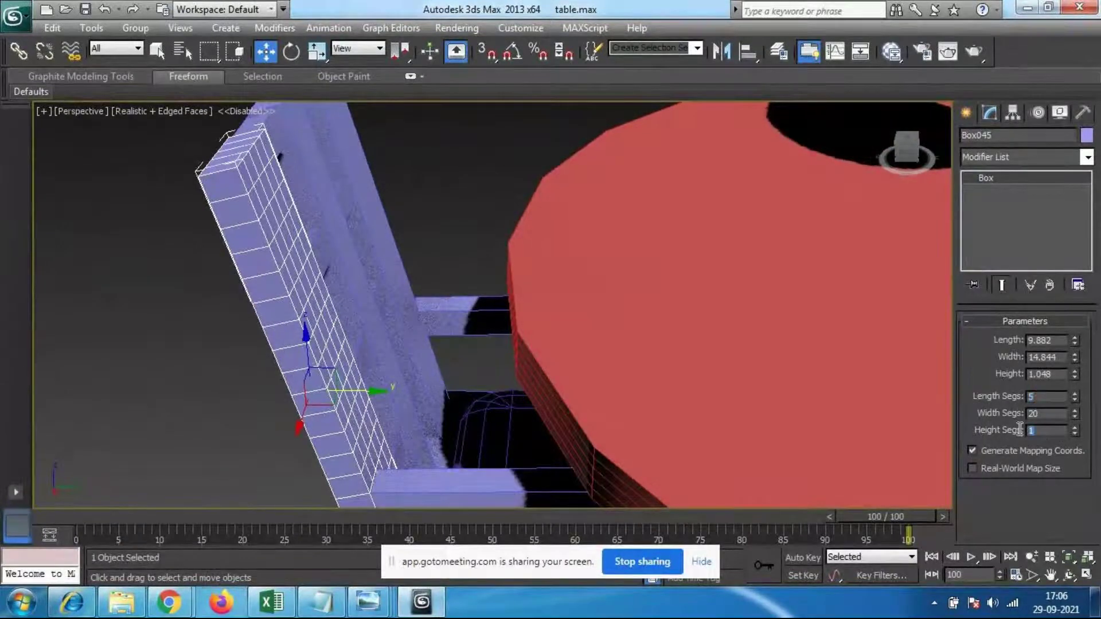
type("5")
key("Return")
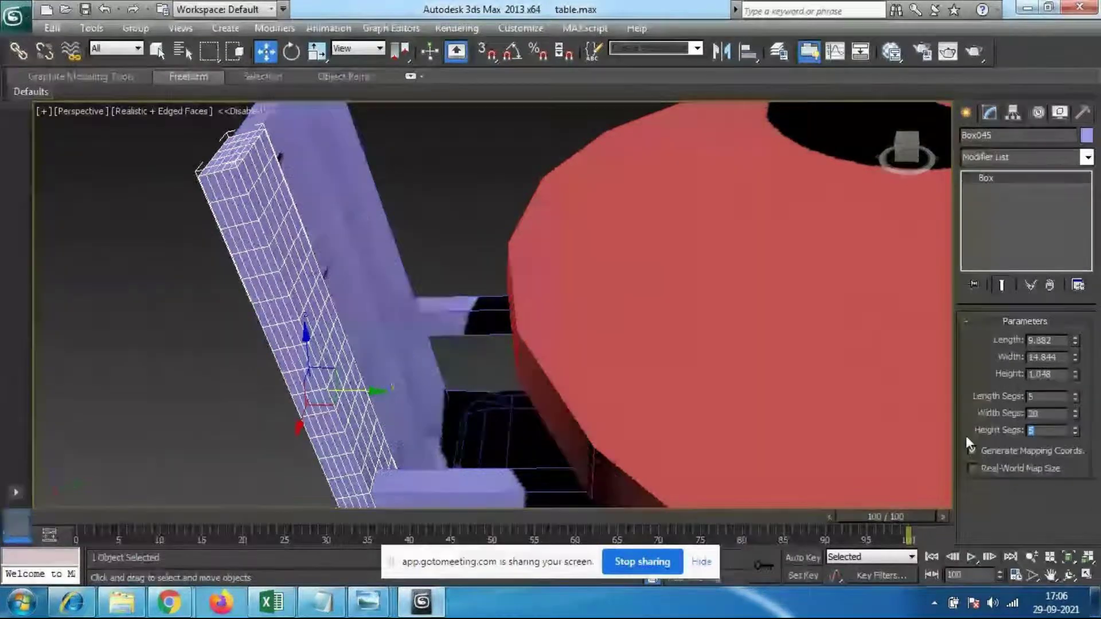
Step: Deselect the subdivided backrest upright and activate the Select Object tool
middle_click_drag(411, 232, 319, 281, "alt")
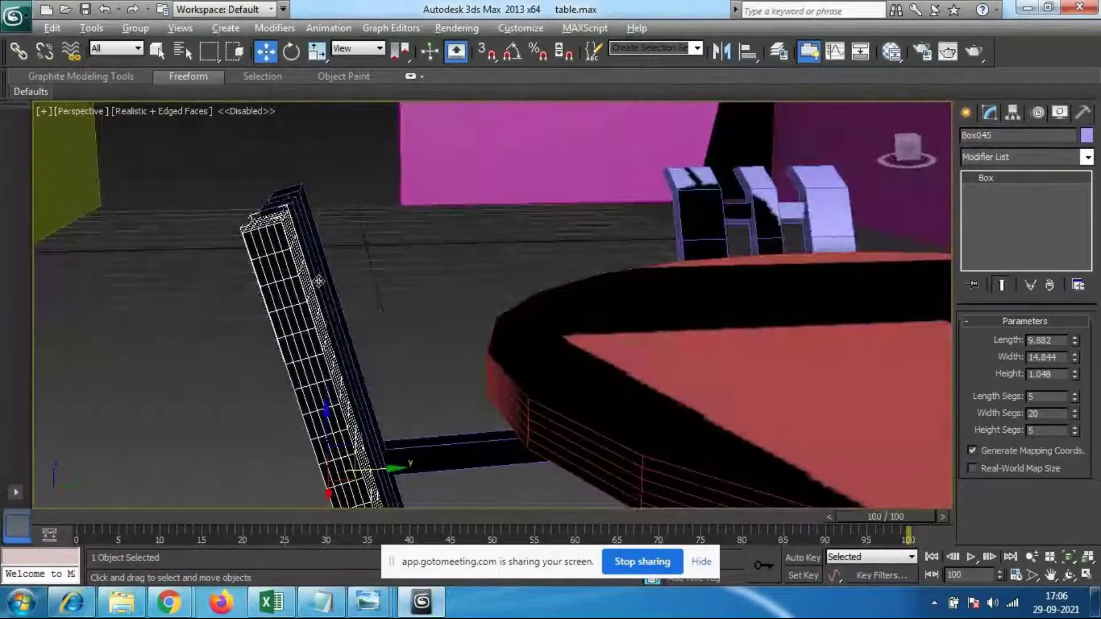
right_click(291, 270)
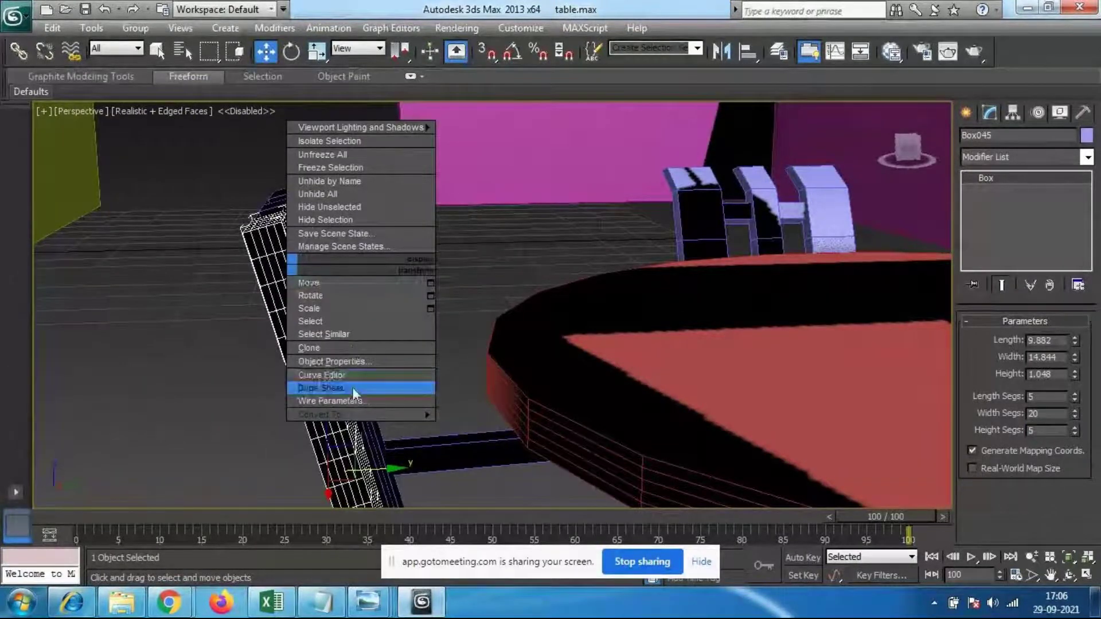
left_click(251, 430)
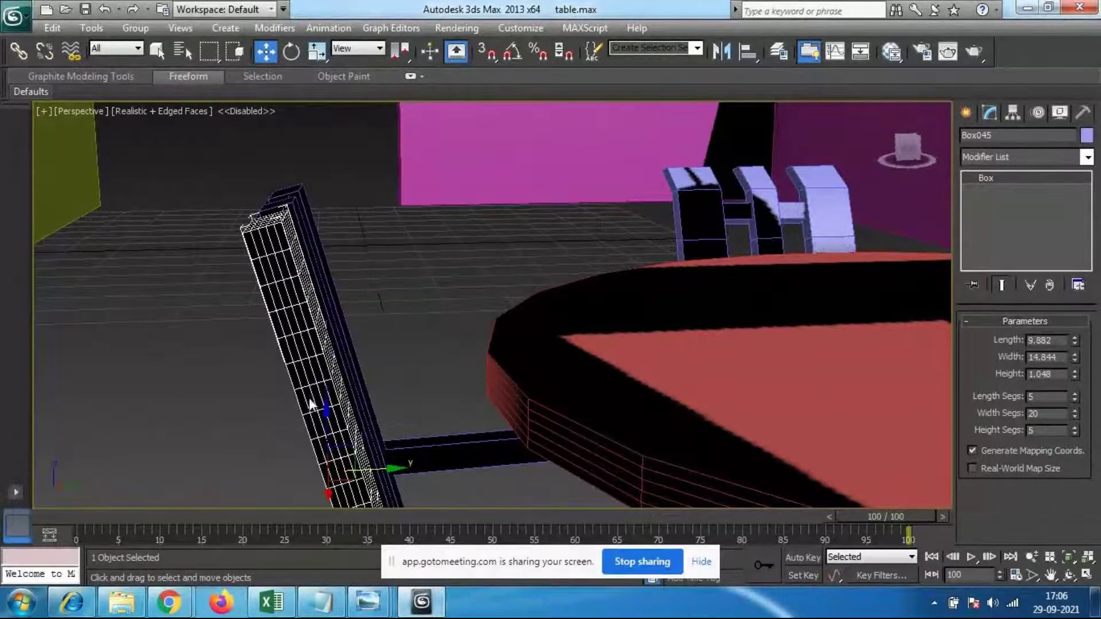
left_click(381, 253)
key("q")
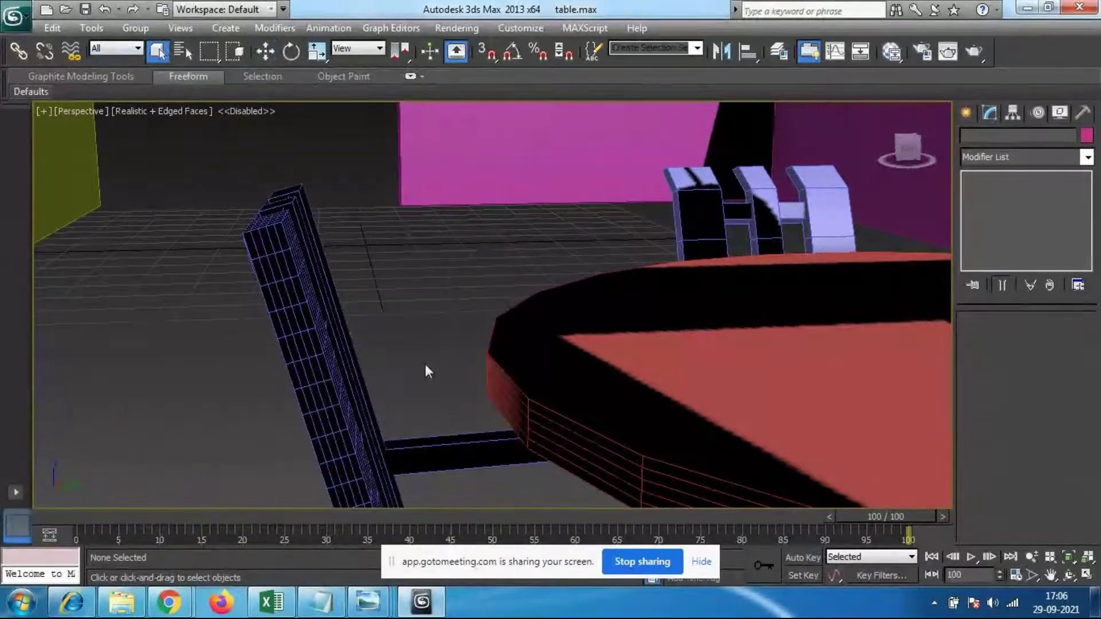
Step: Convert the subdivided near backrest upright to an Editable Mesh and enter vertex editing
left_click(294, 376)
right_click(302, 376)
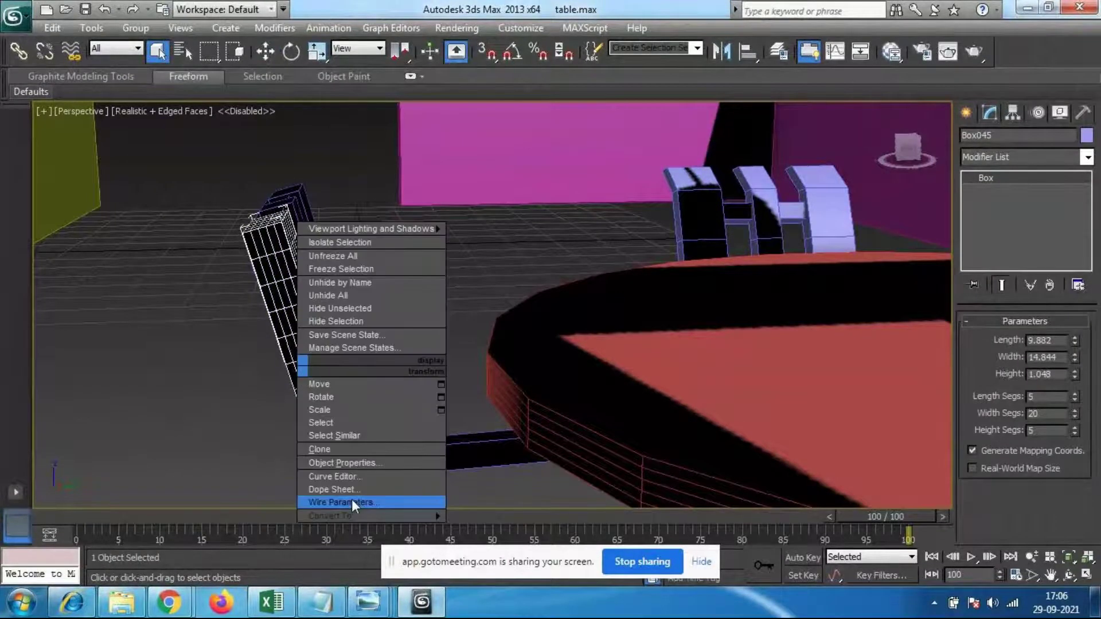
mouse_move(349, 516)
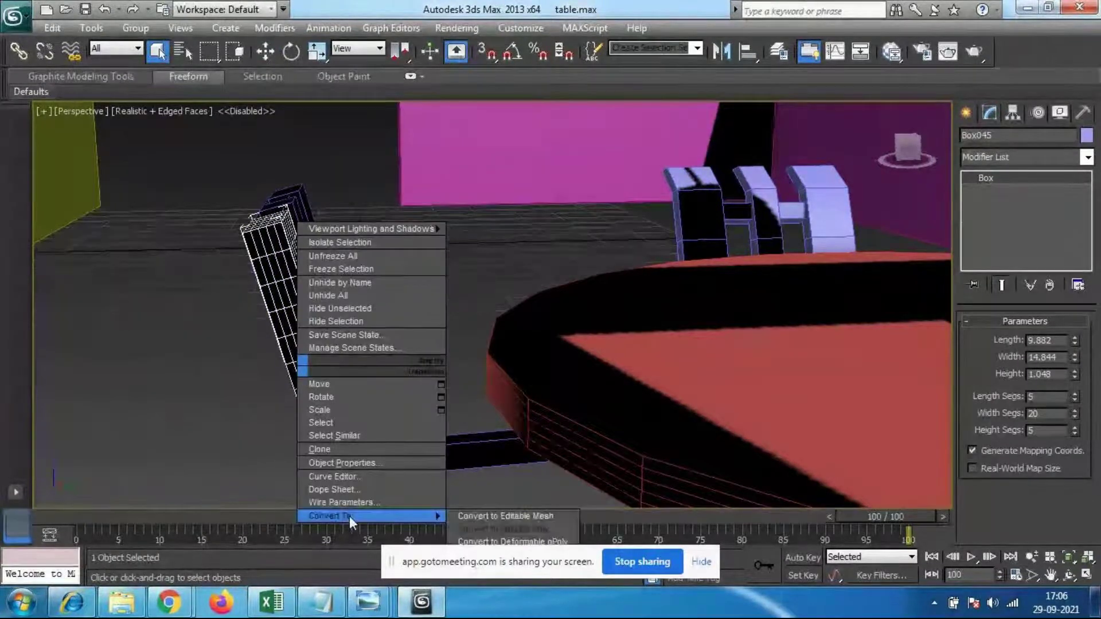
left_click(505, 516)
mouse_move(585, 384)
middle_mouse_down("alt")
mouse_move(377, 335)
mouse_move(367, 367)
mouse_move(515, 293)
mouse_move(570, 290)
middle_mouse_up("alt")
left_click(988, 320)
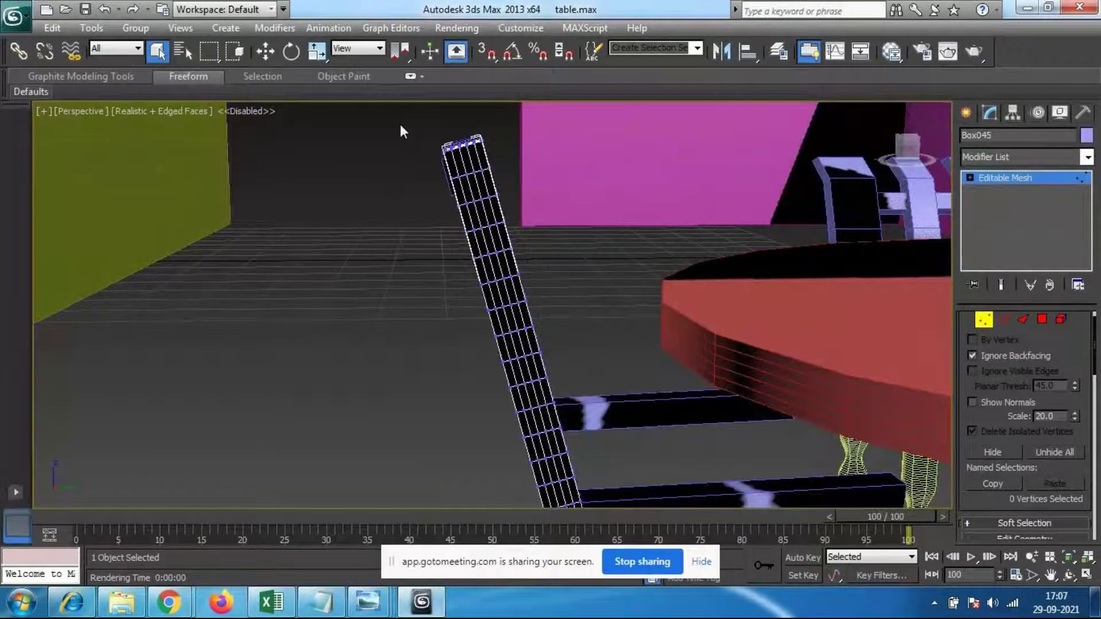
Step: Window-select the upper rows of vertices on the backrest upright, checking the selection from the side and rear
left_click_drag(520, 191, 528, 214)
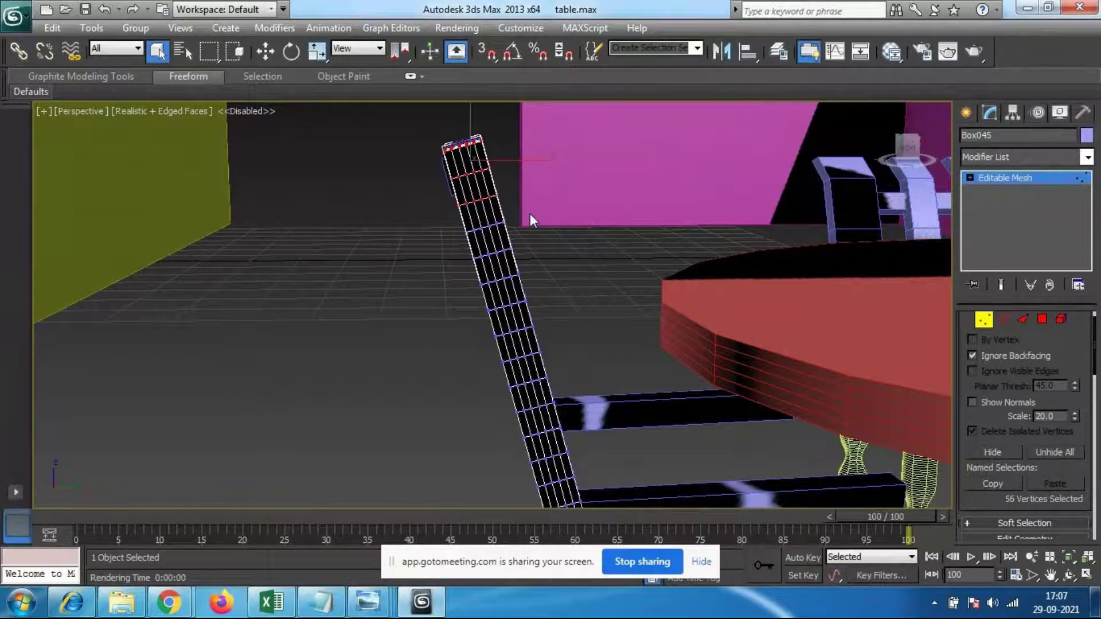
left_click_drag(406, 113, 518, 242)
middle_click_drag(492, 263, 359, 288, "alt")
left_click_drag(400, 122, 582, 267)
middle_click_drag(385, 336, 614, 288, "alt")
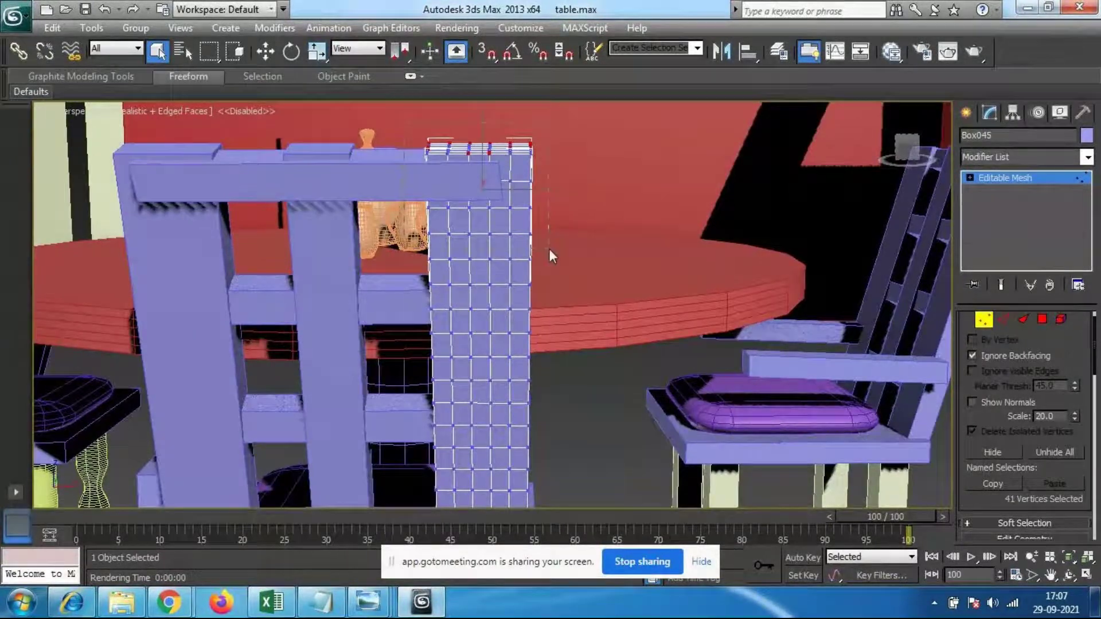
left_click_drag(575, 250, 575, 249)
middle_click_drag(576, 261, 423, 254, "alt")
middle_click_drag(503, 221, 419, 180, "alt")
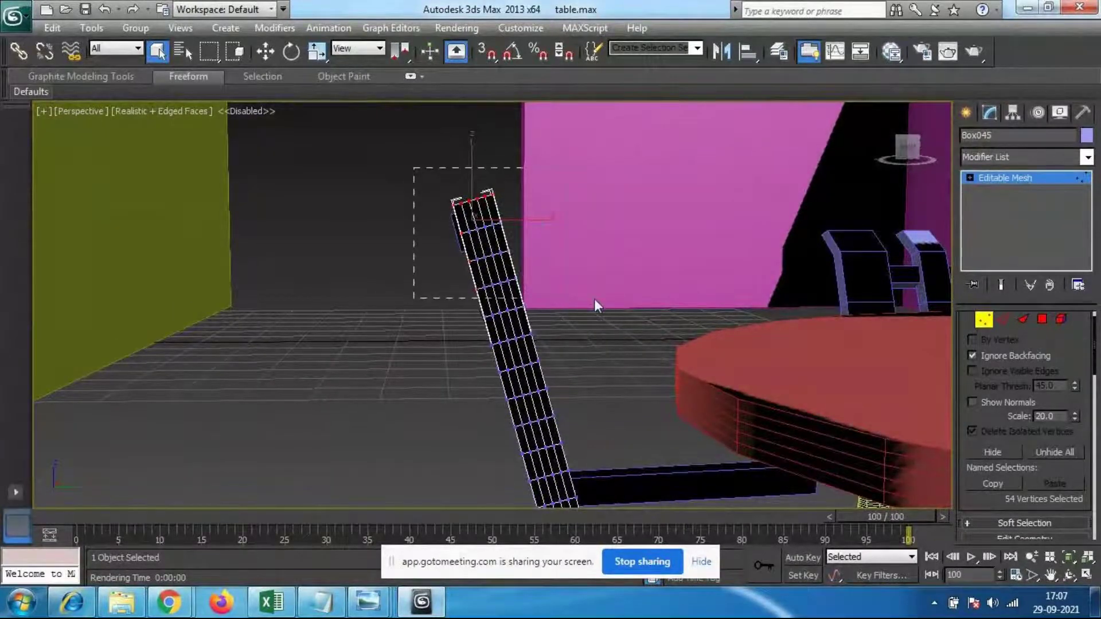
mouse_move(595, 299)
middle_mouse_down("alt")
mouse_move(500, 313)
mouse_move(492, 325)
mouse_move(546, 329)
mouse_move(594, 308)
middle_mouse_up("alt")
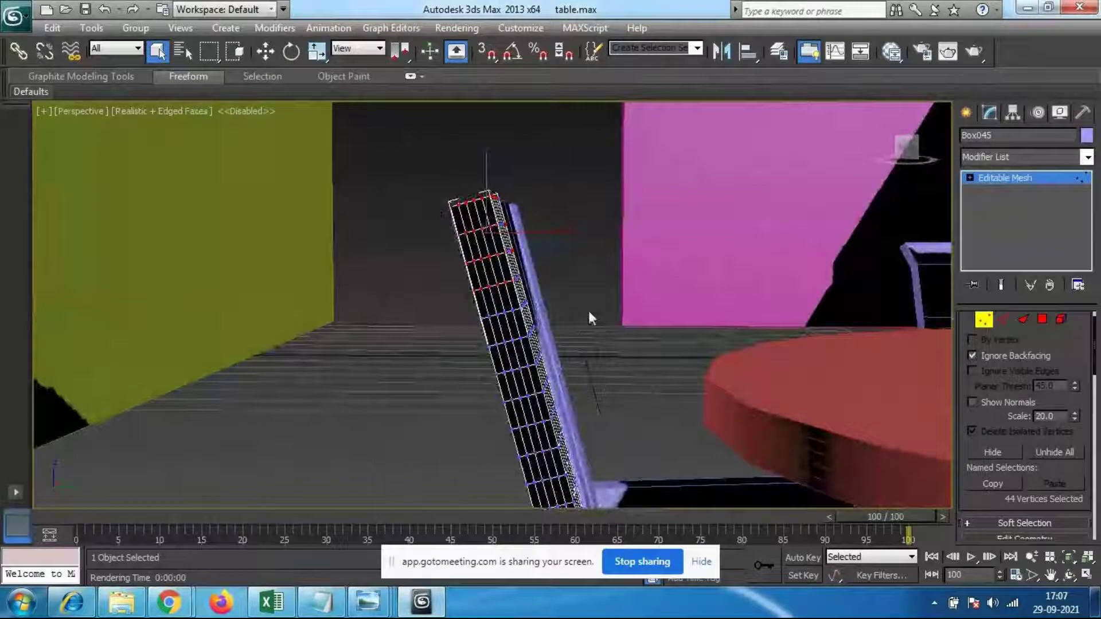
Step: Try rotating the upright's upper vertices, and undo the rotation
key("e")
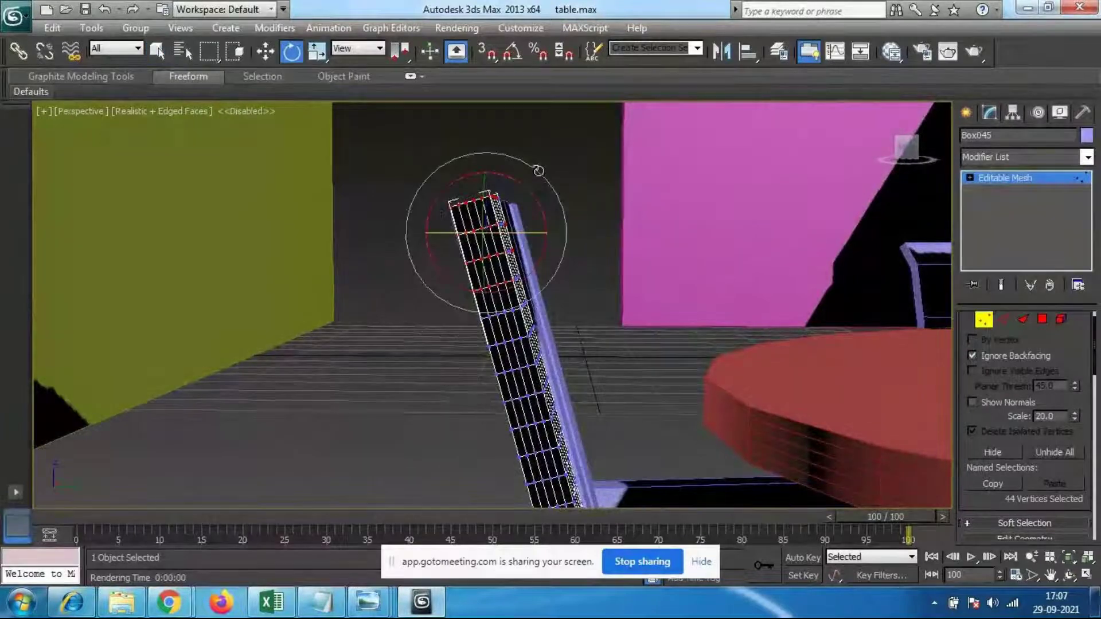
left_click_drag(538, 170, 502, 138)
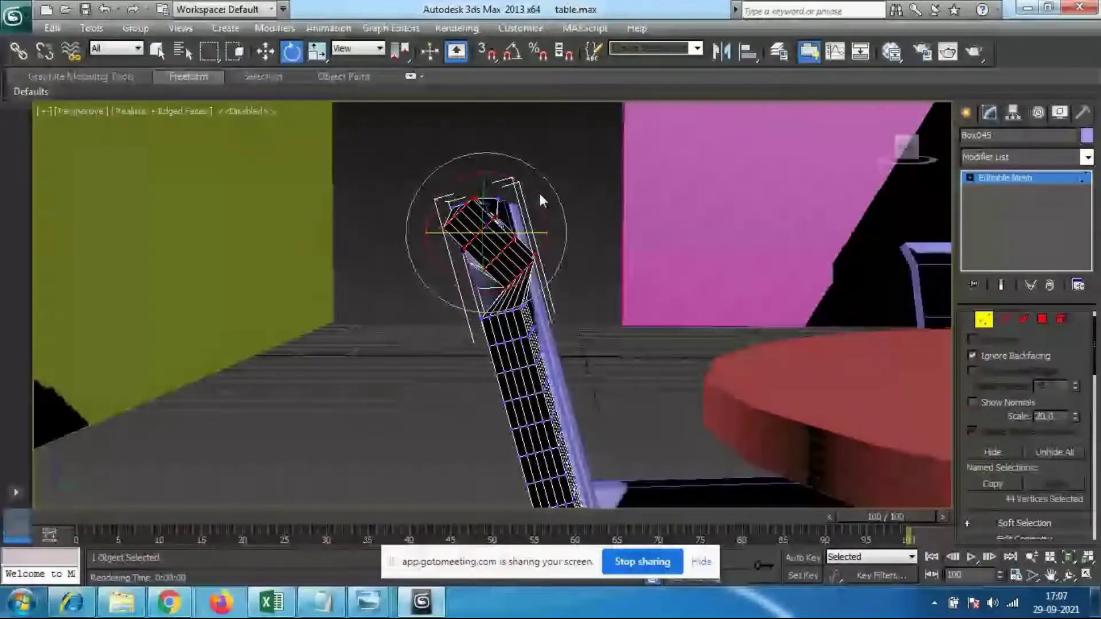
key("ctrl+z")
Step: Try shifting the upright's upper vertices backward along Y, and undo the move
key("w")
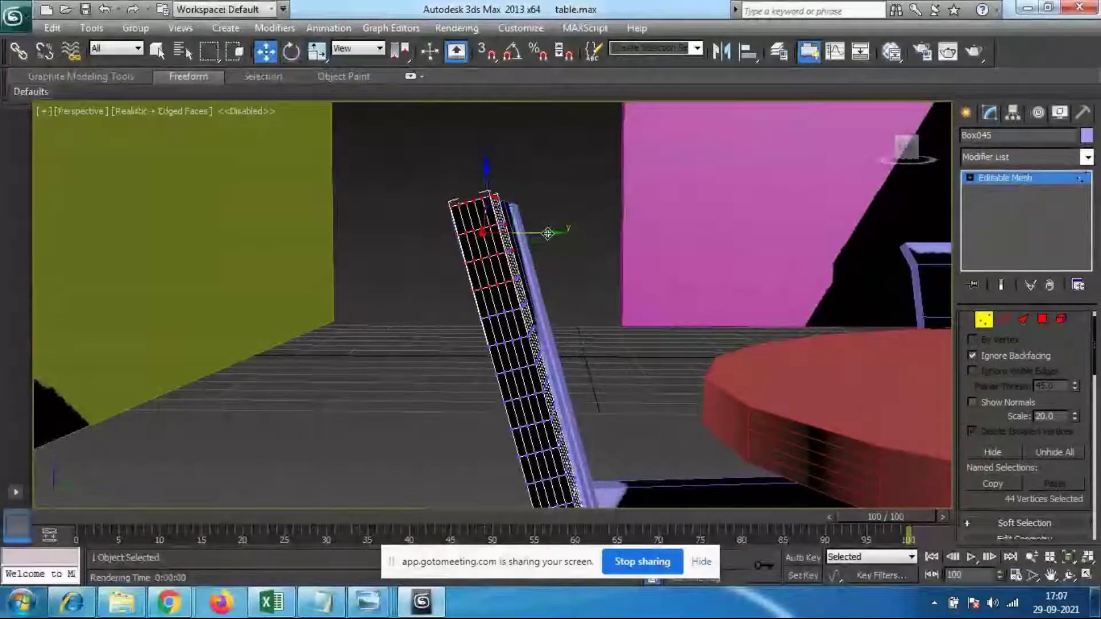
left_click_drag(548, 233, 527, 231)
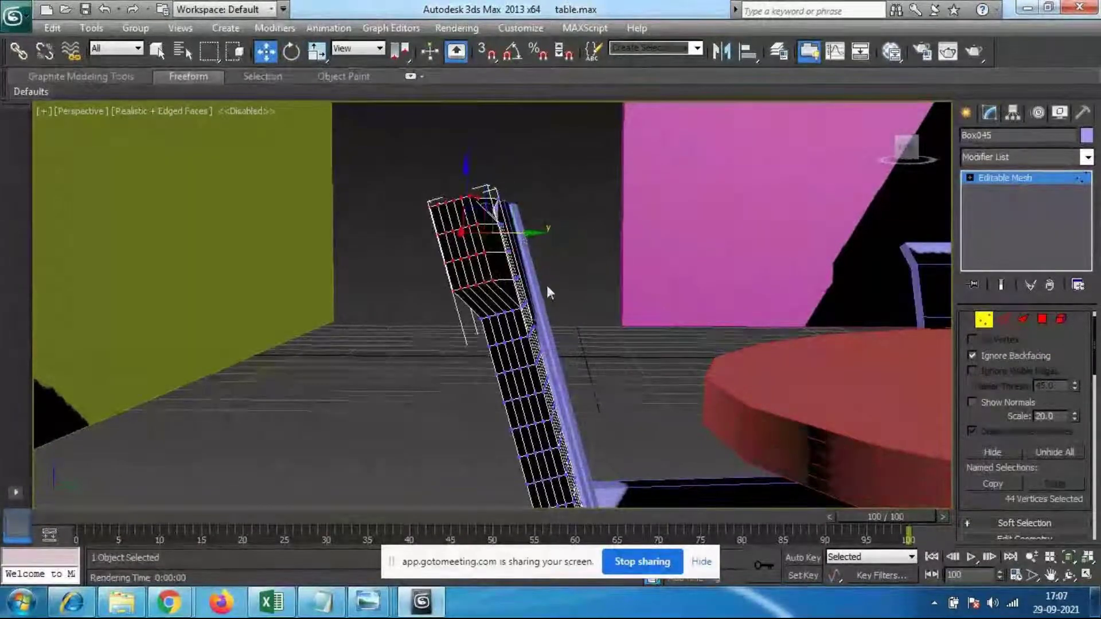
middle_click_drag(553, 284, 507, 335, "alt")
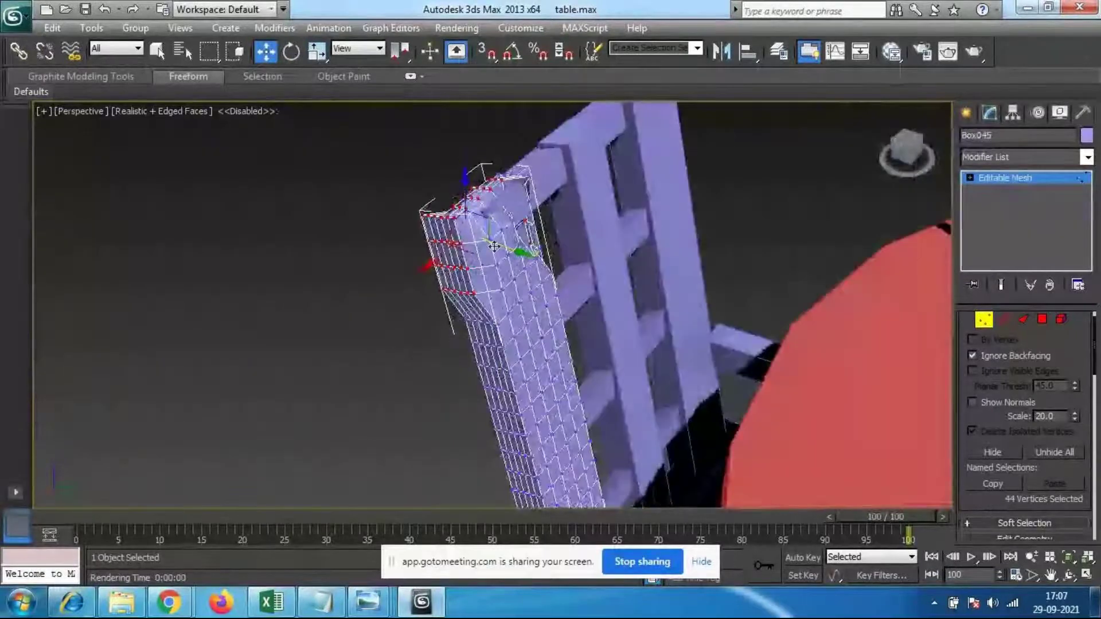
key("ctrl+z")
key("ctrl+z")
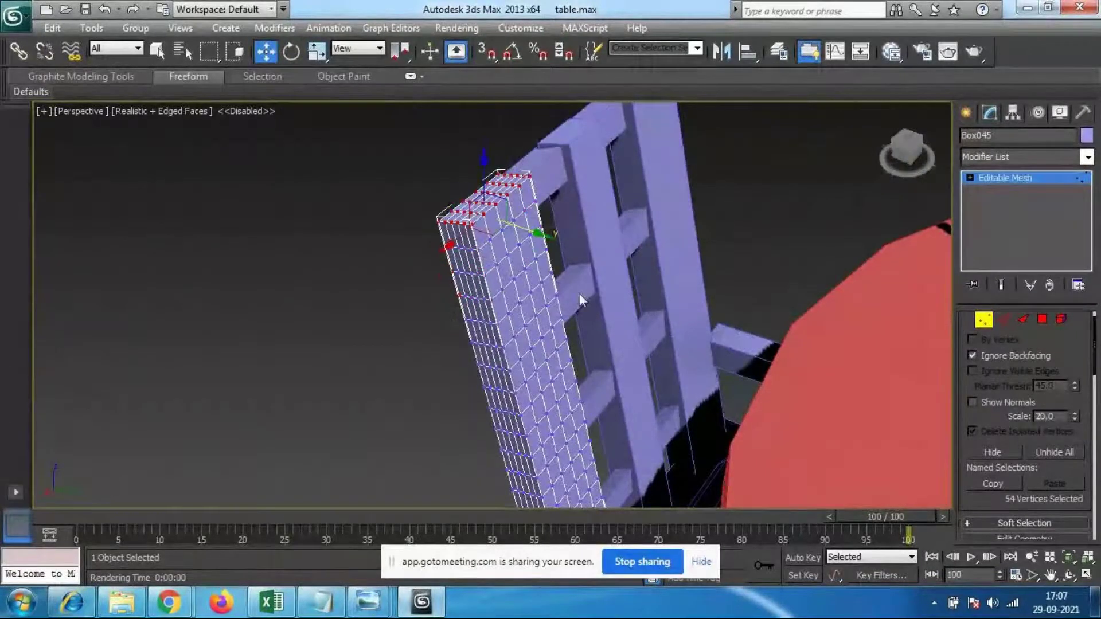
Step: Switch the mesh to face-level editing and try selecting faces at the upright's upper end
middle_click_drag(502, 328, 1039, 320, "alt")
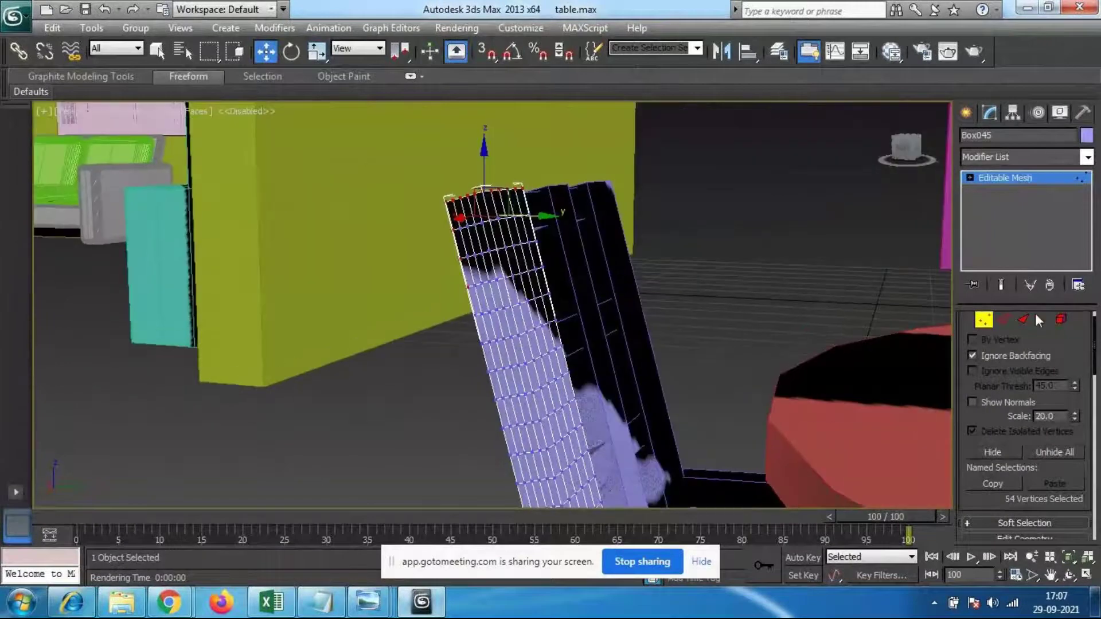
left_click(1041, 320)
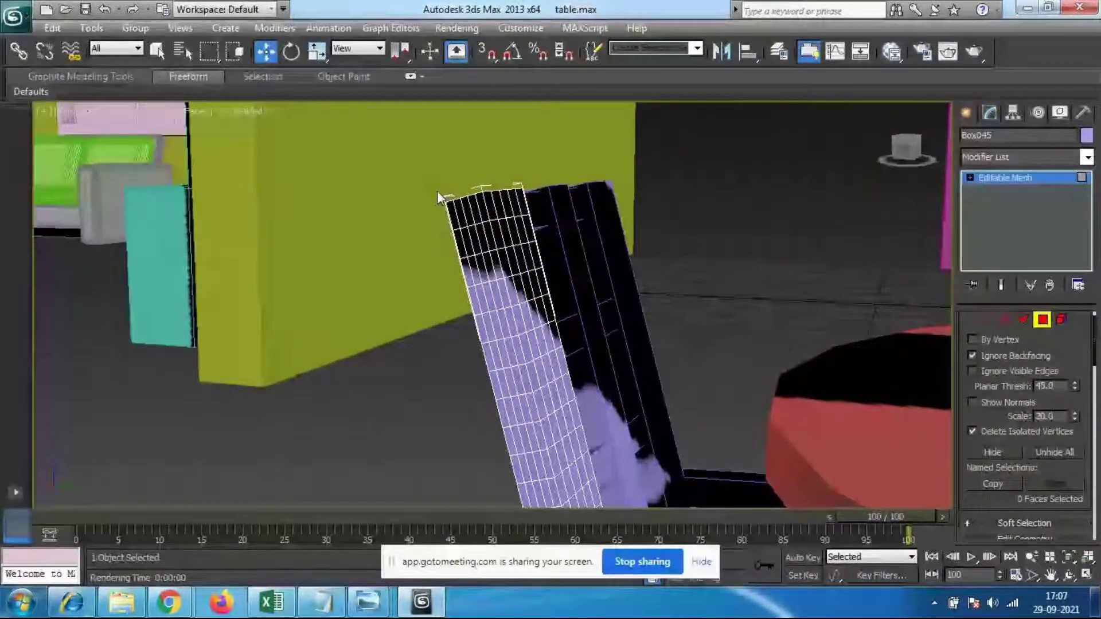
left_click(543, 287)
middle_click_drag(566, 356, 645, 365, "alt")
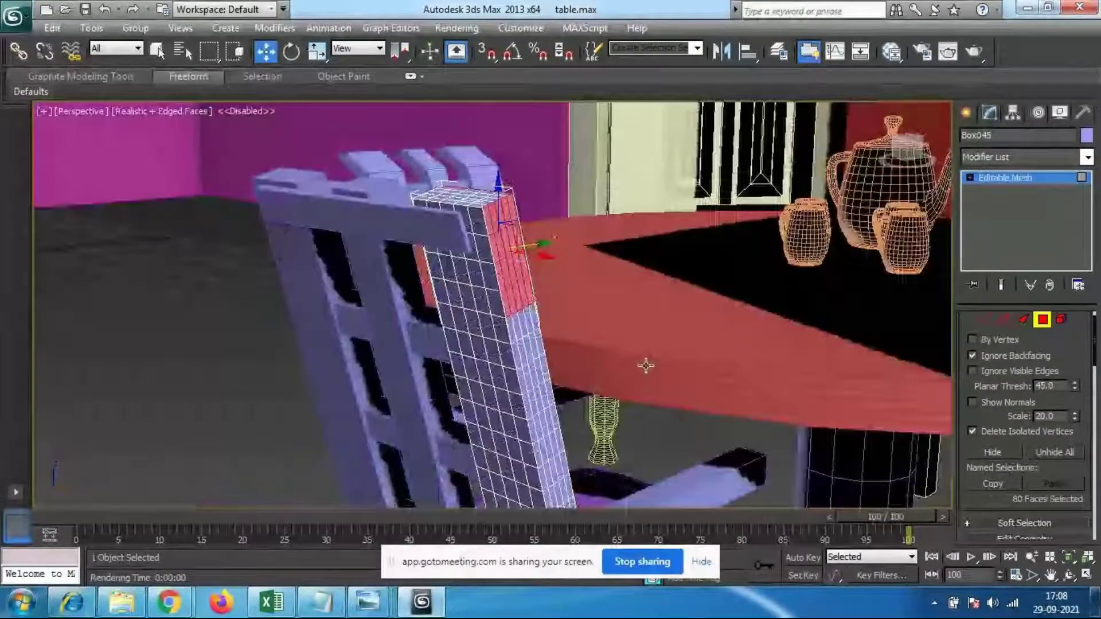
scroll(483, 218, "up", 5)
middle_click_drag(483, 218, 439, 378, "alt")
left_click(441, 376)
left_click(466, 425)
Step: Try selecting the upright's upper faces from the side and rotating them, and undo the rotation and selection
middle_click_drag(497, 419, 521, 390, "alt")
middle_click_drag(405, 308, 461, 333, "alt")
scroll(460, 324, "up", 5)
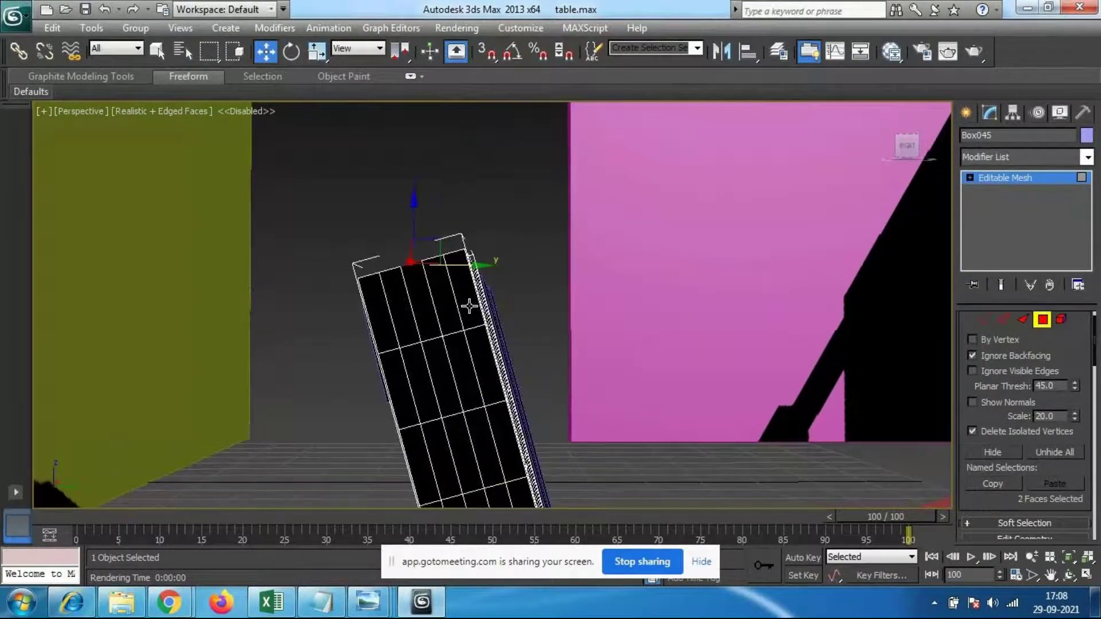
left_click_drag(291, 185, 536, 433)
middle_click_drag(536, 432, 514, 445, "alt")
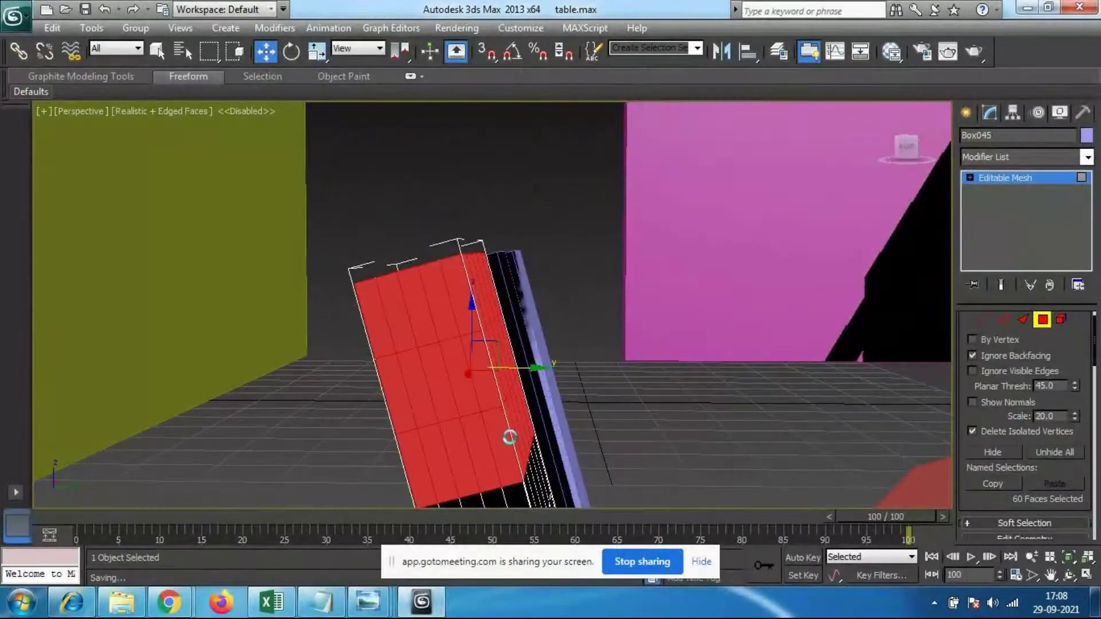
key("e")
left_click_drag(530, 348, 543, 375)
middle_click_drag(543, 376, 485, 429, "alt")
key("ctrl+z")
key("ctrl+z")
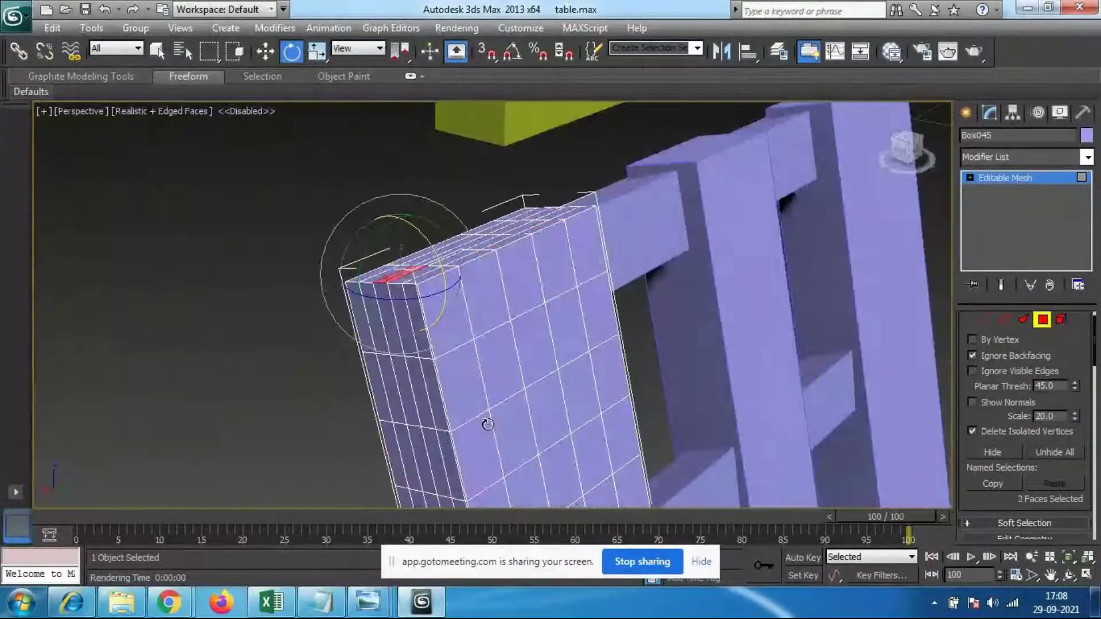
Step: Return to vertex editing and try rotating the selected vertices at the upright's top end
middle_click_drag(560, 373, 519, 312)
scroll(520, 251, "down", 4)
scroll(516, 289, "up", 5)
scroll(476, 332, "down", 3)
scroll(518, 312, "up", 3)
scroll(568, 278, "down", 3)
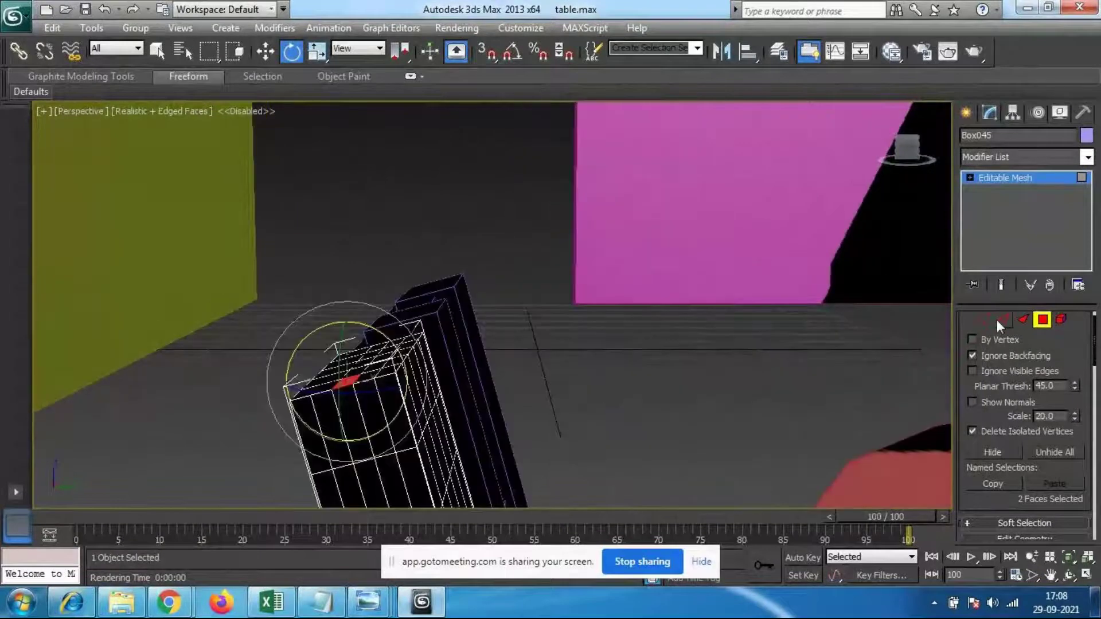
left_click(983, 319)
scroll(465, 368, "up", 2)
middle_click_drag(465, 368, 463, 370, "alt")
mouse_move(421, 402)
left_mouse_down()
mouse_move(385, 335)
mouse_move(396, 350)
mouse_move(372, 344)
mouse_move(414, 371)
mouse_move(420, 414)
left_mouse_up()
scroll(441, 414, "down", 5)
middle_click_drag(493, 425, 395, 413)
scroll(391, 195, "up", 3)
scroll(516, 398, "down", 3)
middle_click_drag(391, 195, 383, 297)
scroll(367, 253, "up", 4)
middle_click_drag(367, 253, 458, 345)
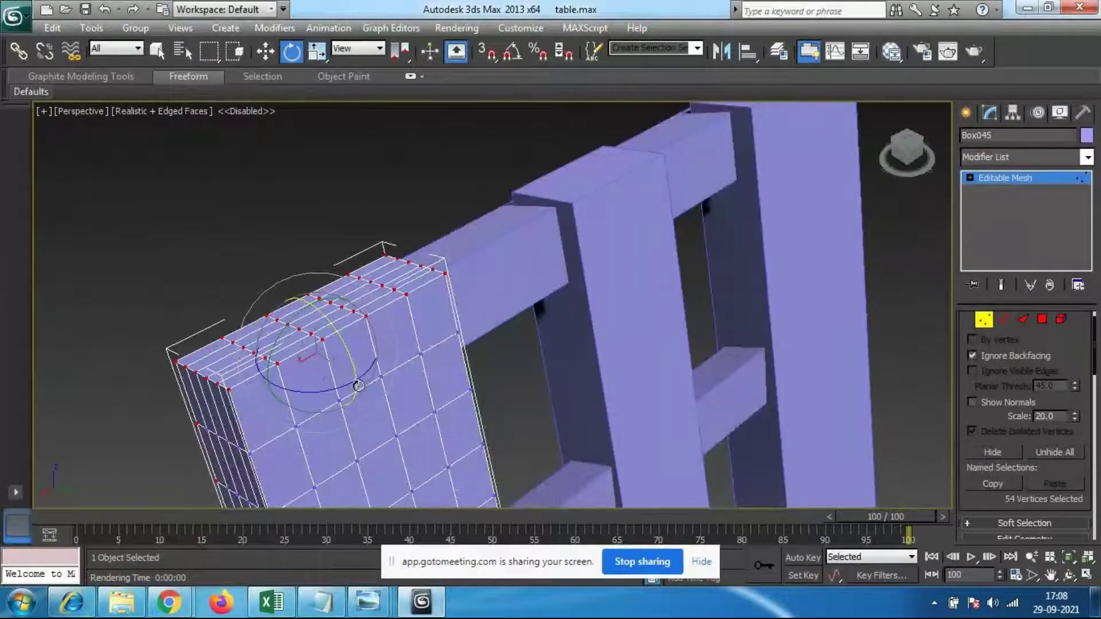
left_click_drag(356, 379, 345, 331)
middle_click_drag(351, 381, 375, 393, "alt")
Step: Try scaling the upright's top vertices and shifting them backward along Y, and leave vertex editing
key("r")
mouse_move(360, 380)
left_mouse_down()
mouse_move(381, 376)
mouse_move(350, 361)
left_mouse_up()
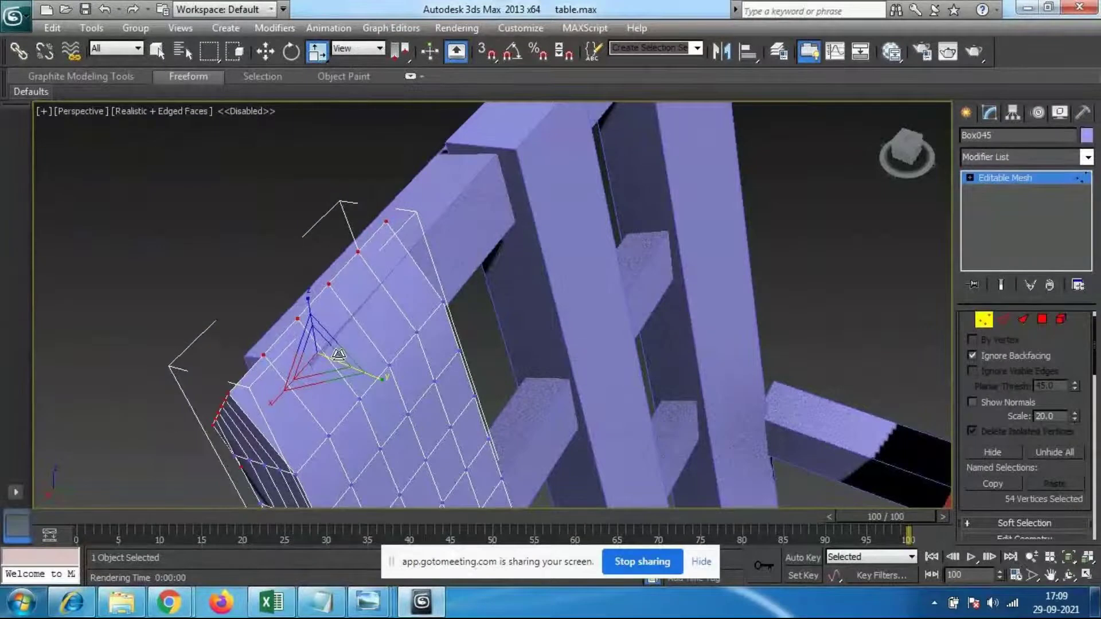
middle_click_drag(303, 298, 368, 417, "alt")
key("w")
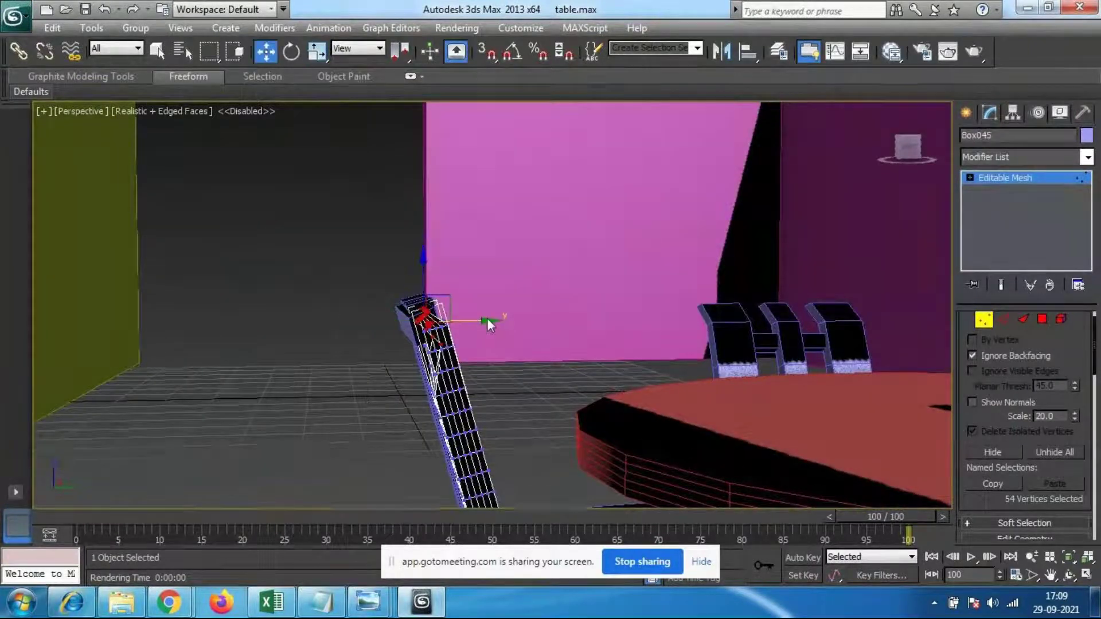
left_click_drag(485, 322, 467, 315)
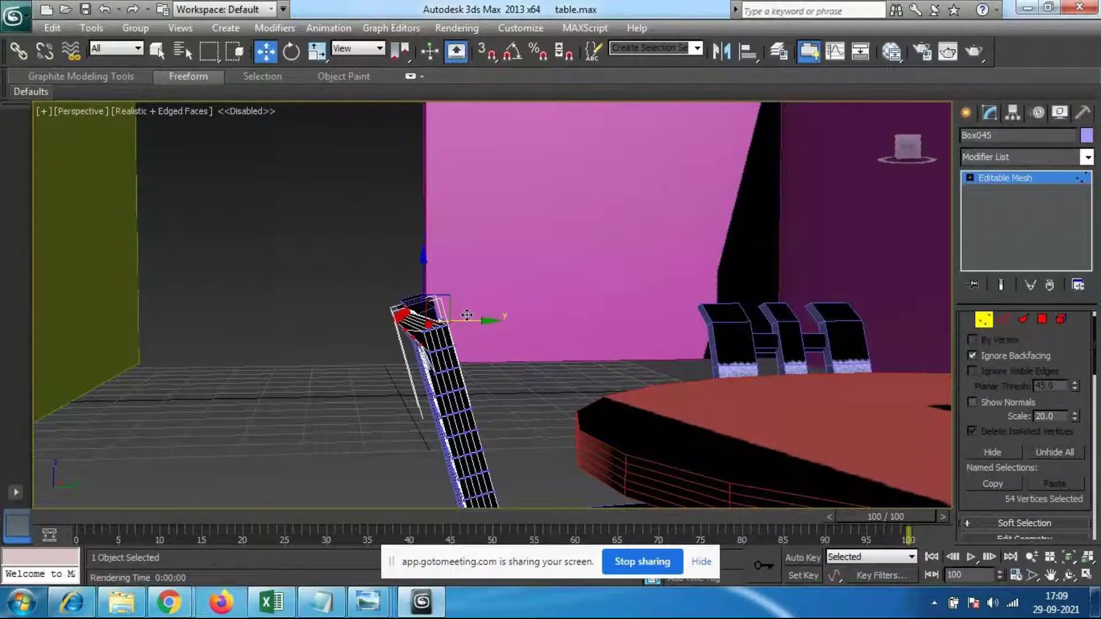
middle_click_drag(466, 315, 403, 425, "alt")
key("1")
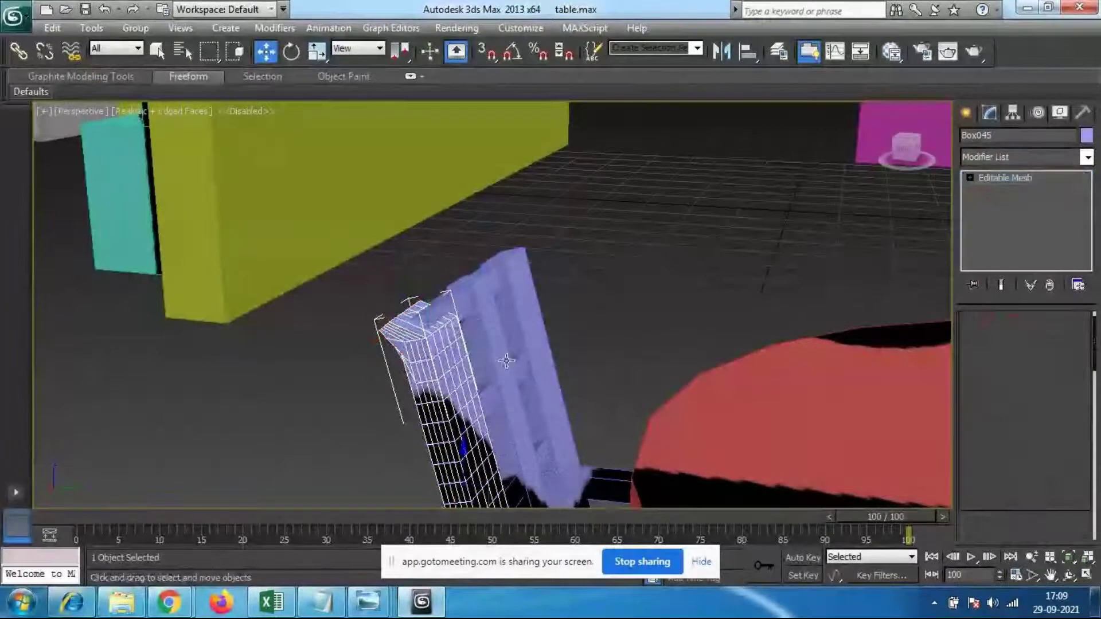
Step: Inspect the deformed top of the upright and undo its vertex rotation, scaling and move
middle_click_drag(459, 353, 555, 319, "alt")
scroll(534, 281, "up", 2)
scroll(535, 312, "down", 1)
middle_click_drag(398, 339, 363, 359, "alt")
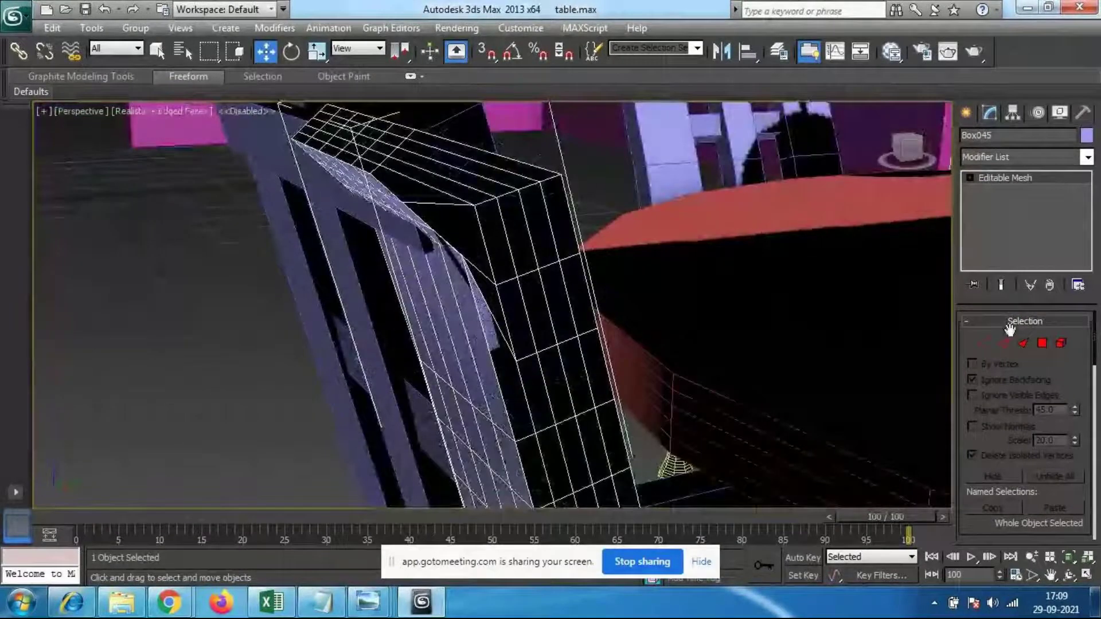
key("ctrl+z")
key("ctrl+z")
key("ctrl+z")
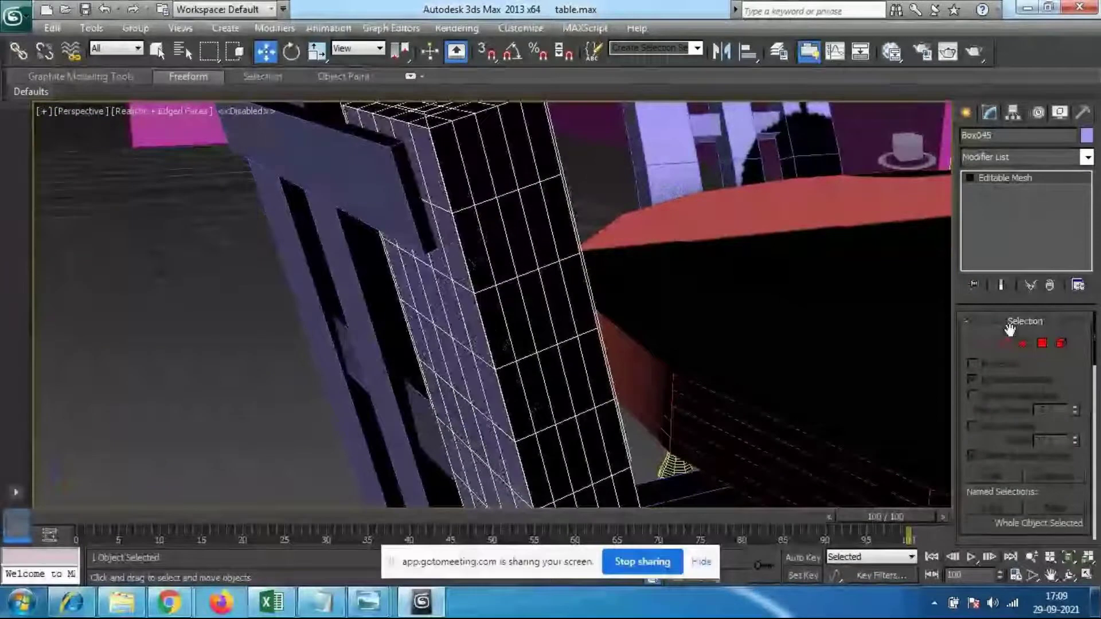
Step: Try moving a band of vertices midway up the upright along Y, undo it and leave vertex editing
scroll(701, 346, "up", 6)
scroll(690, 403, "down", 10)
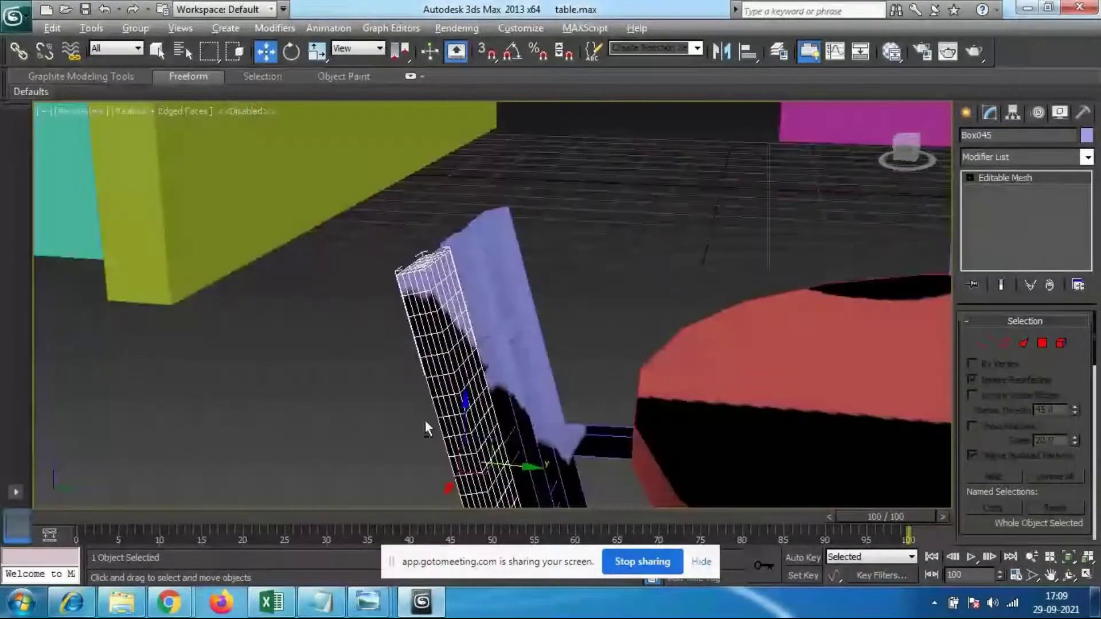
middle_click_drag(424, 421, 456, 387, "alt")
left_click(983, 343)
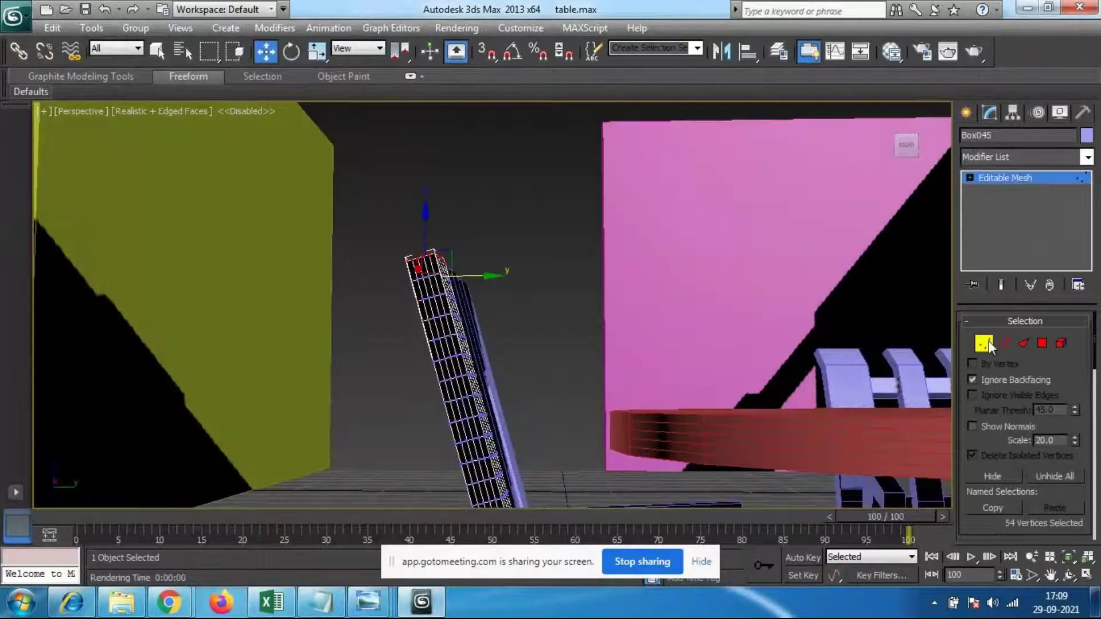
left_click_drag(414, 354, 488, 423)
left_click_drag(524, 382, 553, 382)
key("ctrl+z")
middle_click_drag(554, 419, 501, 359)
scroll(501, 357, "down", 2)
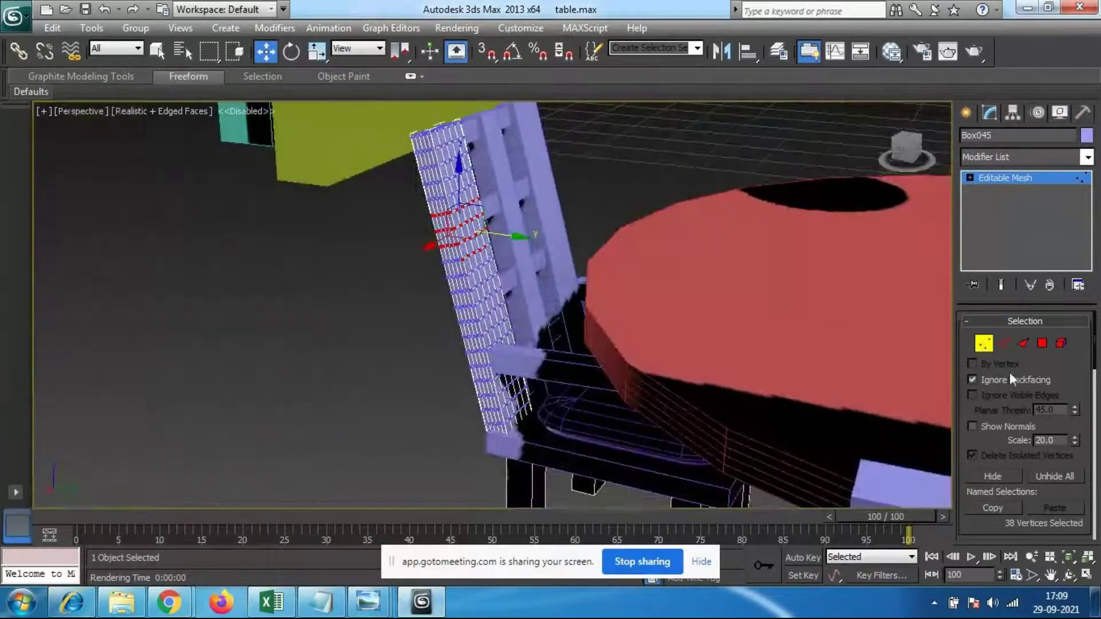
left_click(983, 344)
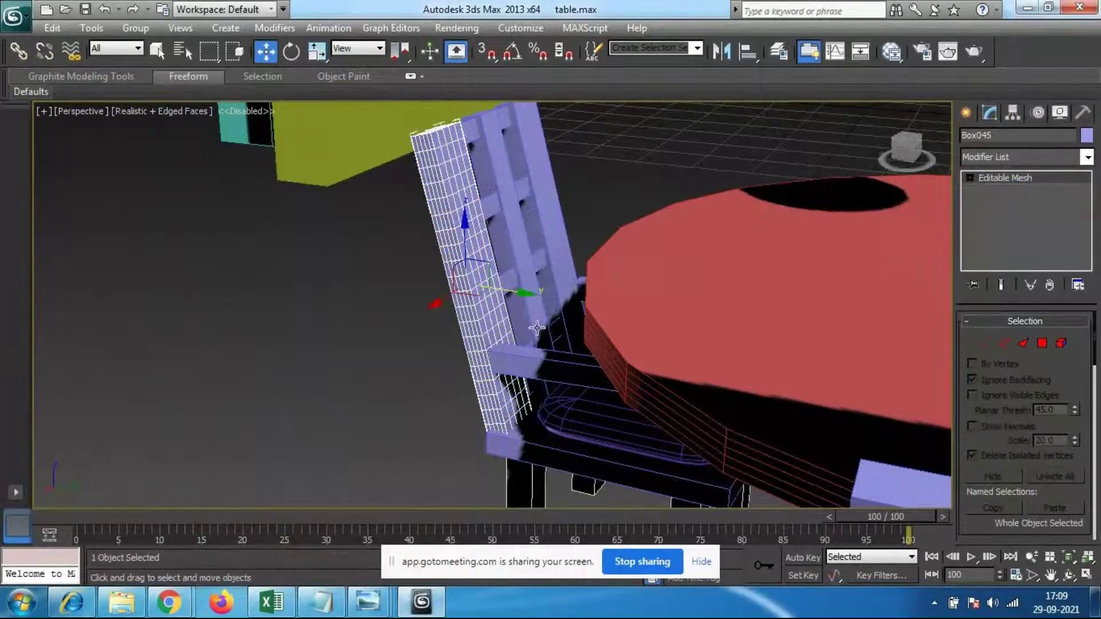
Step: Select the hanging lampshade above the dining table and convert it to an Editable Poly
scroll(592, 330, "down", 6)
scroll(594, 334, "up", 3)
middle_click_drag(620, 327, 590, 252, "alt")
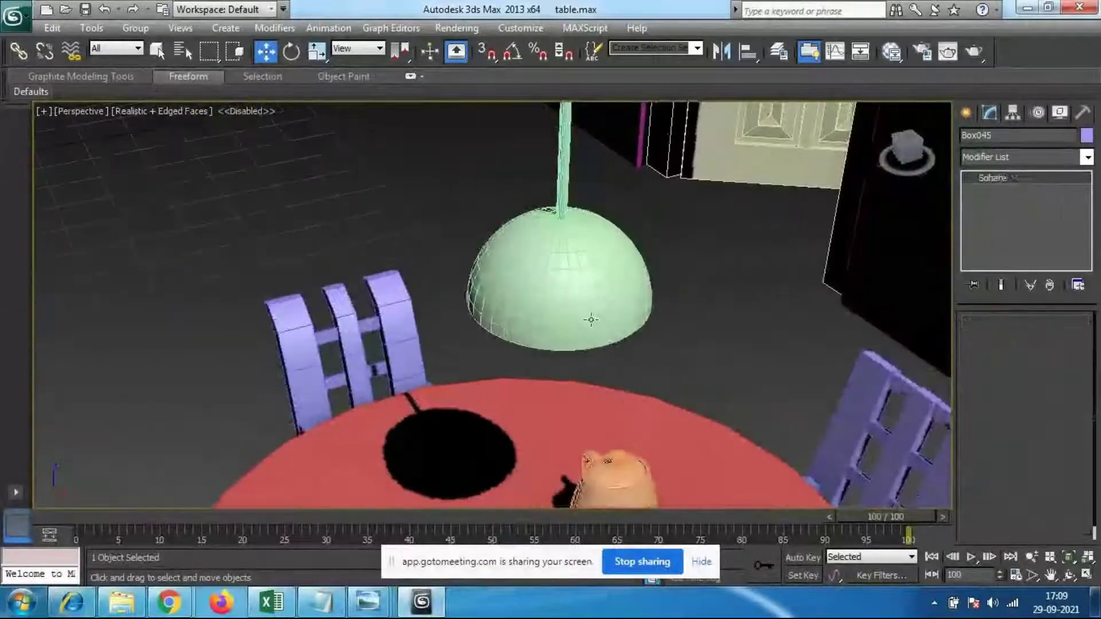
left_click(590, 253)
middle_click_drag(564, 430, 555, 357, "alt")
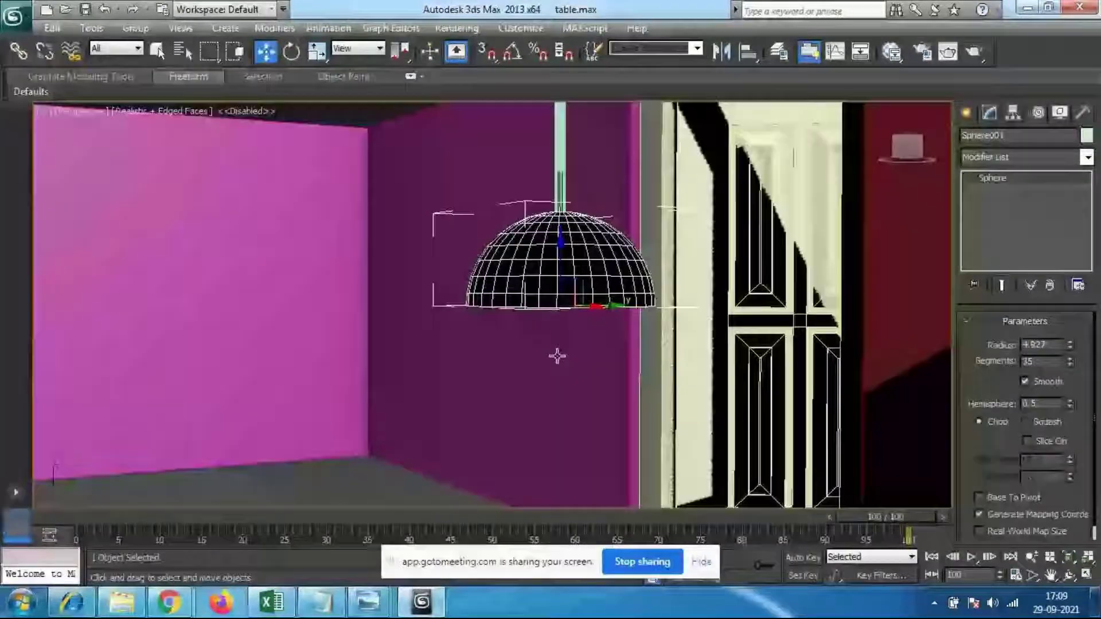
scroll(661, 291, "up", 3)
middle_click_drag(660, 291, 602, 320)
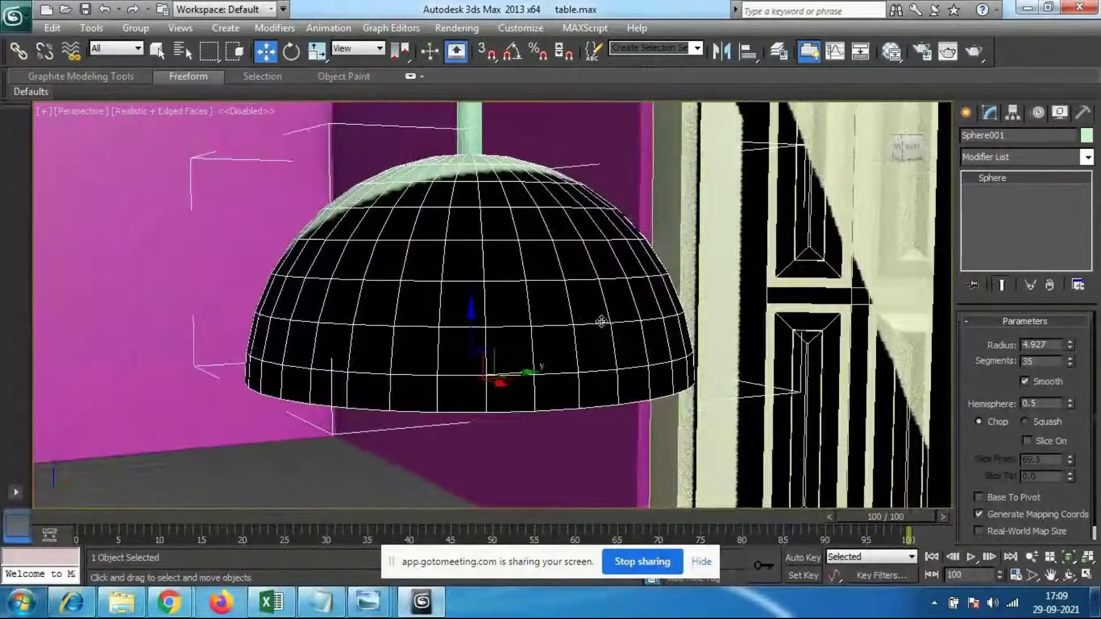
right_click(517, 301)
mouse_move(576, 448)
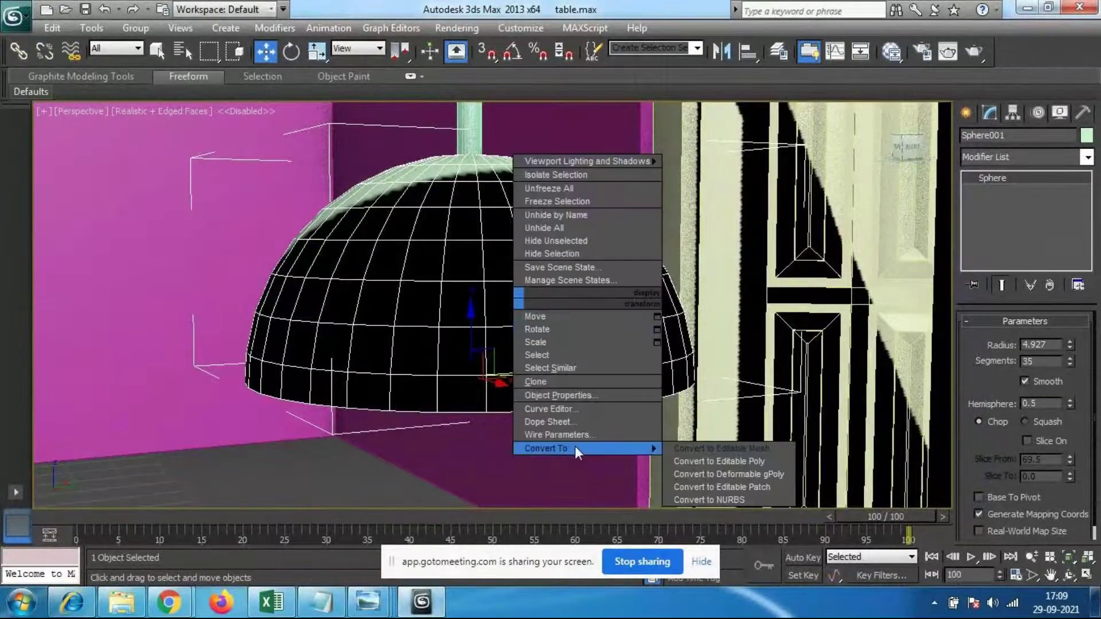
left_click(725, 464)
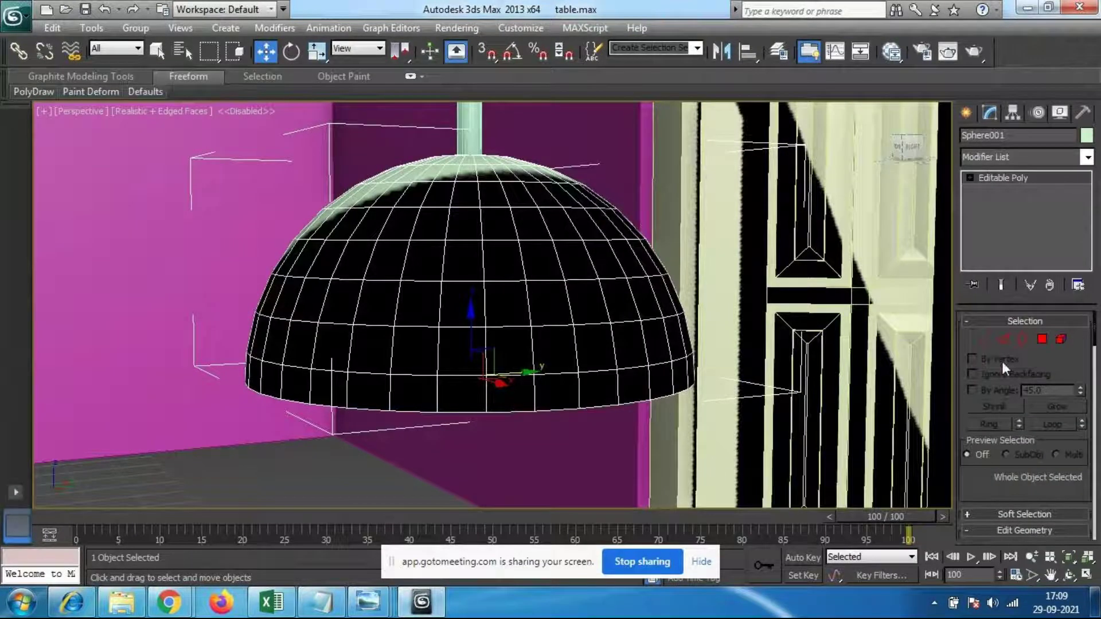
Step: Enter edge editing and select the whole loop of edges around the lampshade's lower rim
left_click(1003, 338)
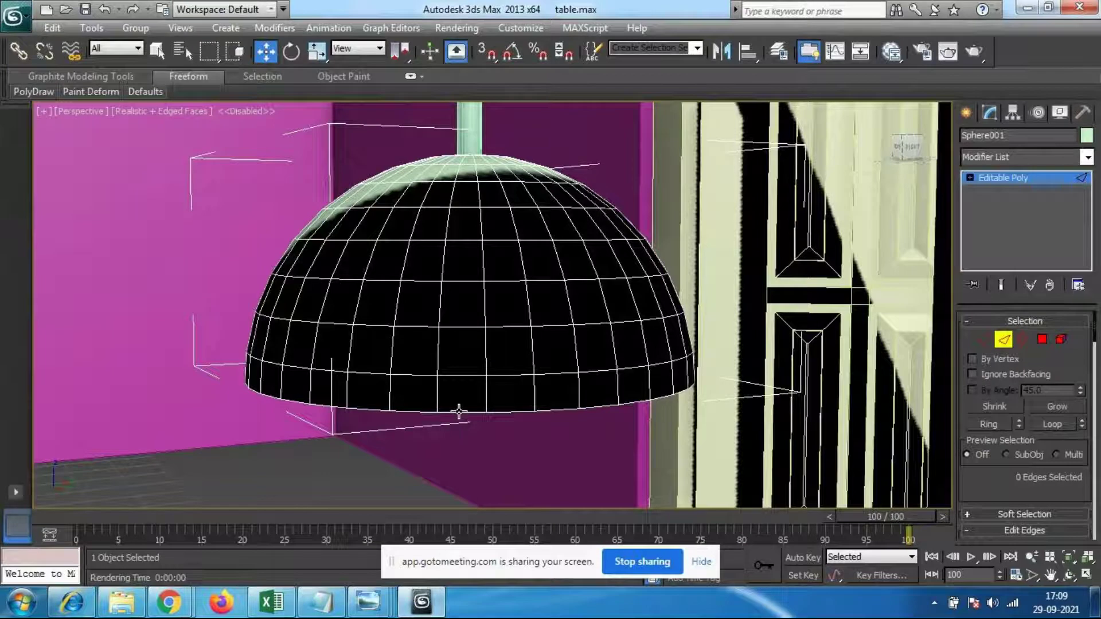
left_click(459, 412)
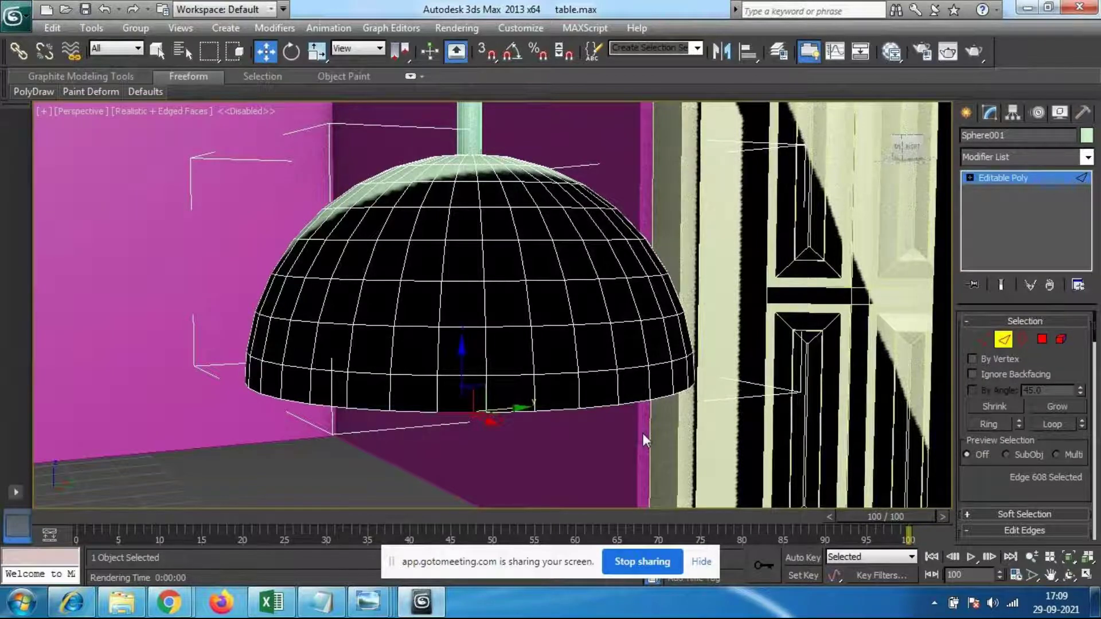
double_click(524, 412)
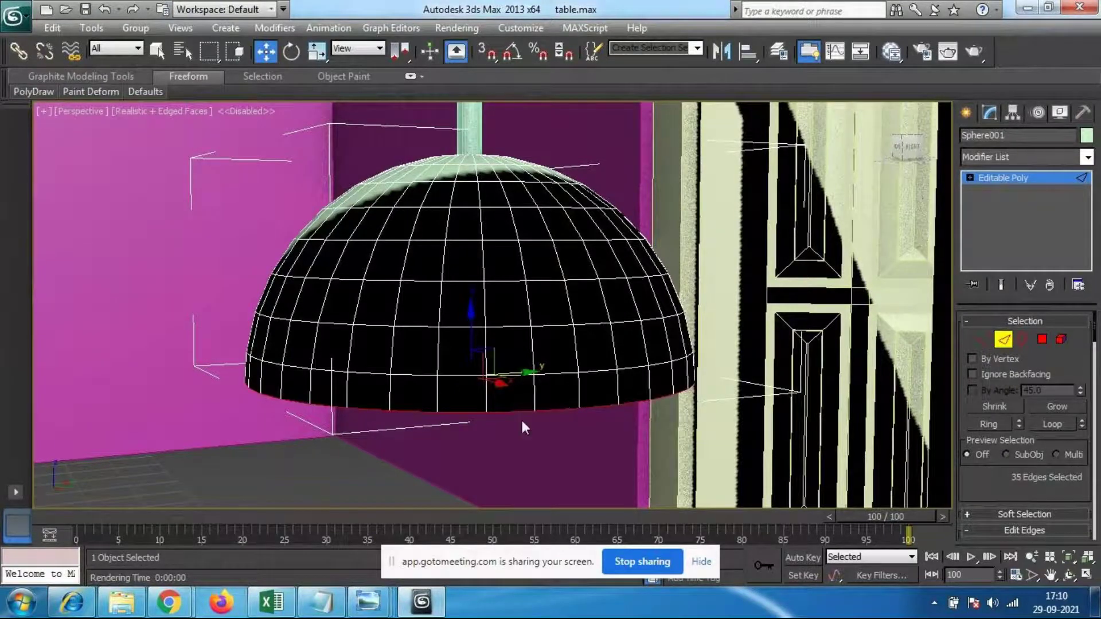
middle_click_drag(431, 457, 580, 482, "alt")
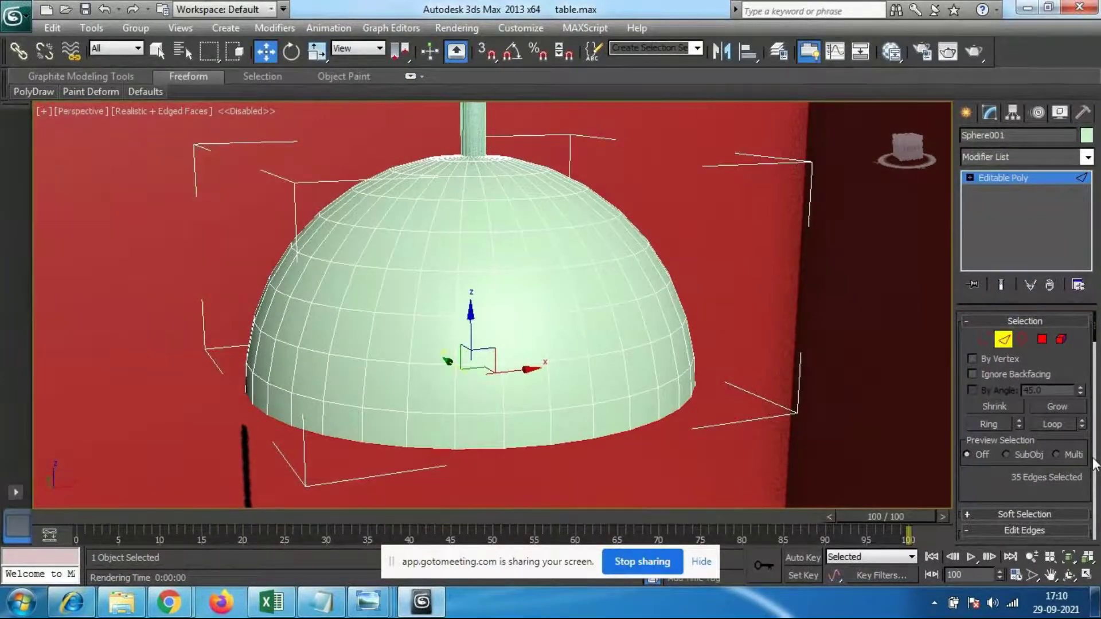
Step: Start extruding the lampshade's rim edges with a height of 3.012 and a width of 2.249
scroll(1088, 456, "down", 5)
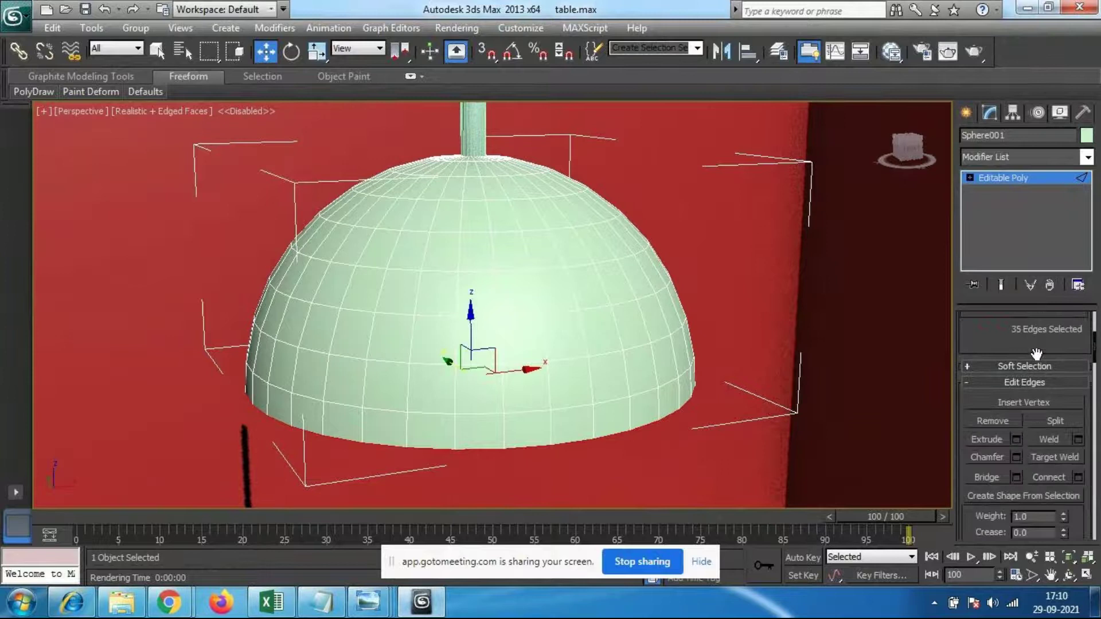
left_click(1017, 439)
middle_click_drag(785, 445, 734, 360)
scroll(724, 227, "down", 4)
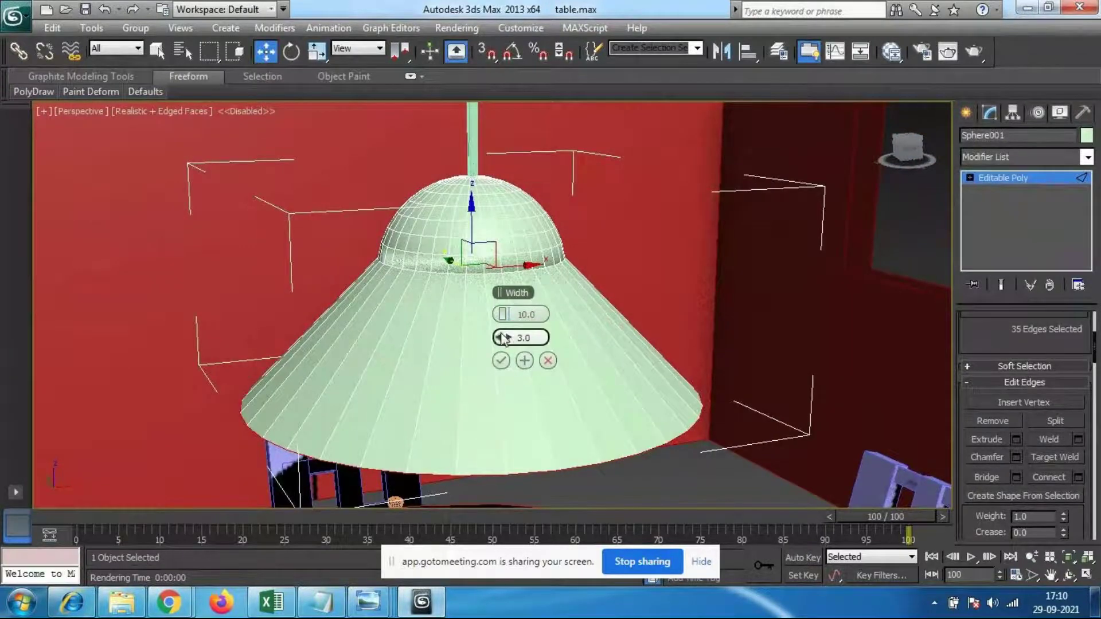
left_click_drag(522, 337, 462, 312)
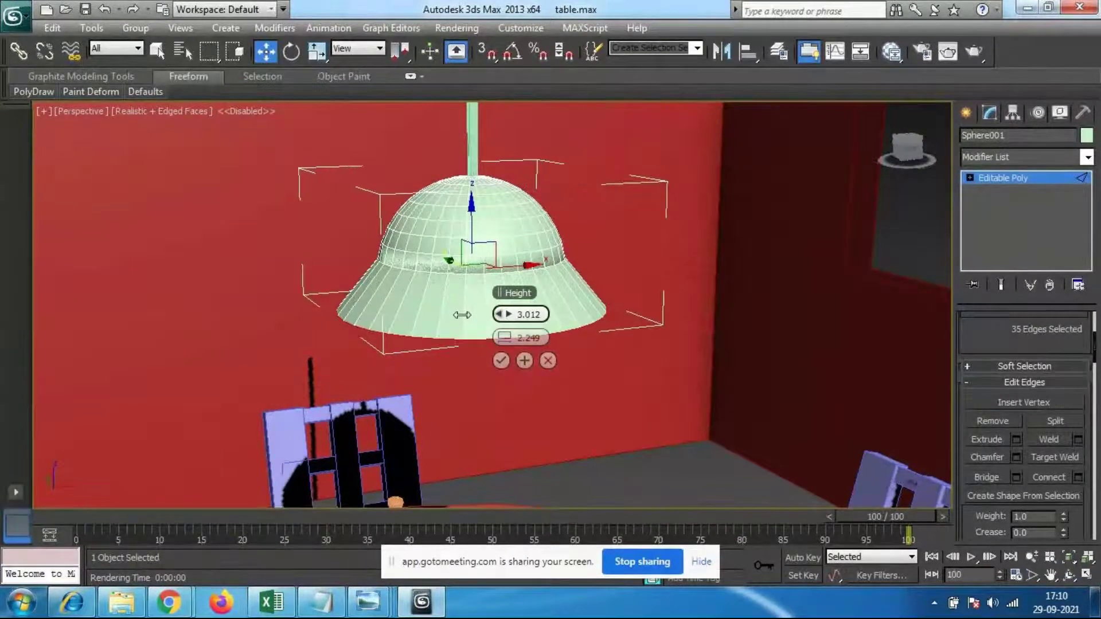
Step: Reduce the rim extrusion's width to 1.084, keeping the height at 3.012
left_click_drag(528, 338, 513, 338)
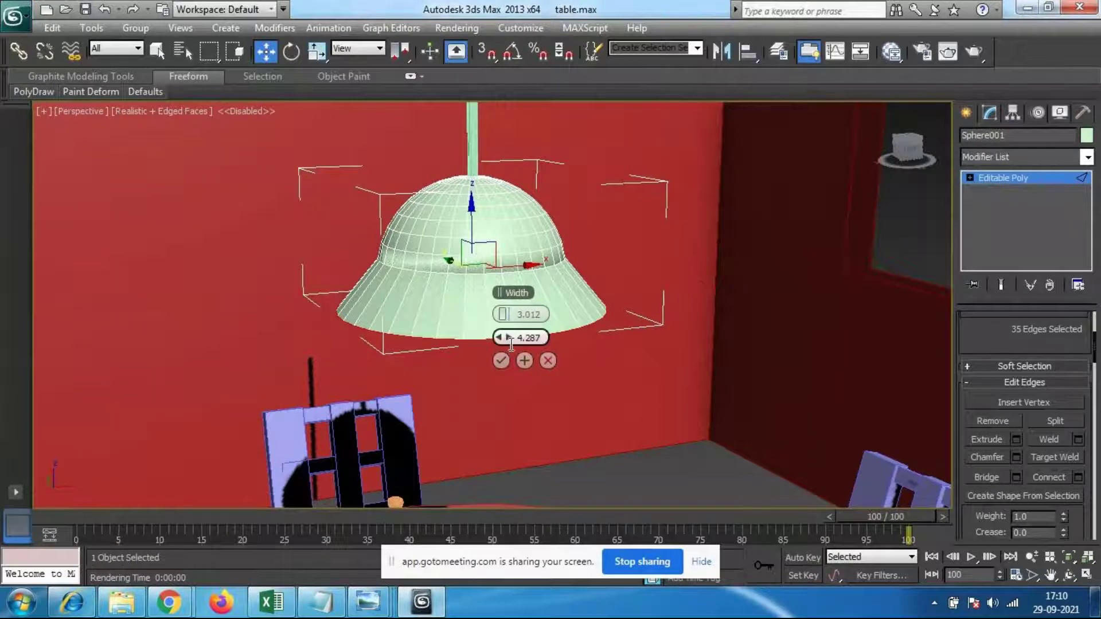
middle_click_drag(353, 362, 363, 299, "alt")
left_click_drag(506, 343, 486, 335)
middle_click_drag(470, 356, 506, 378, "alt")
mouse_move(498, 315)
left_mouse_down()
mouse_move(497, 304)
mouse_move(488, 325)
mouse_move(503, 317)
left_mouse_up()
mouse_move(542, 415)
middle_mouse_down("alt")
mouse_move(535, 376)
mouse_move(503, 338)
mouse_move(594, 336)
mouse_move(607, 350)
mouse_move(540, 397)
middle_mouse_up("alt")
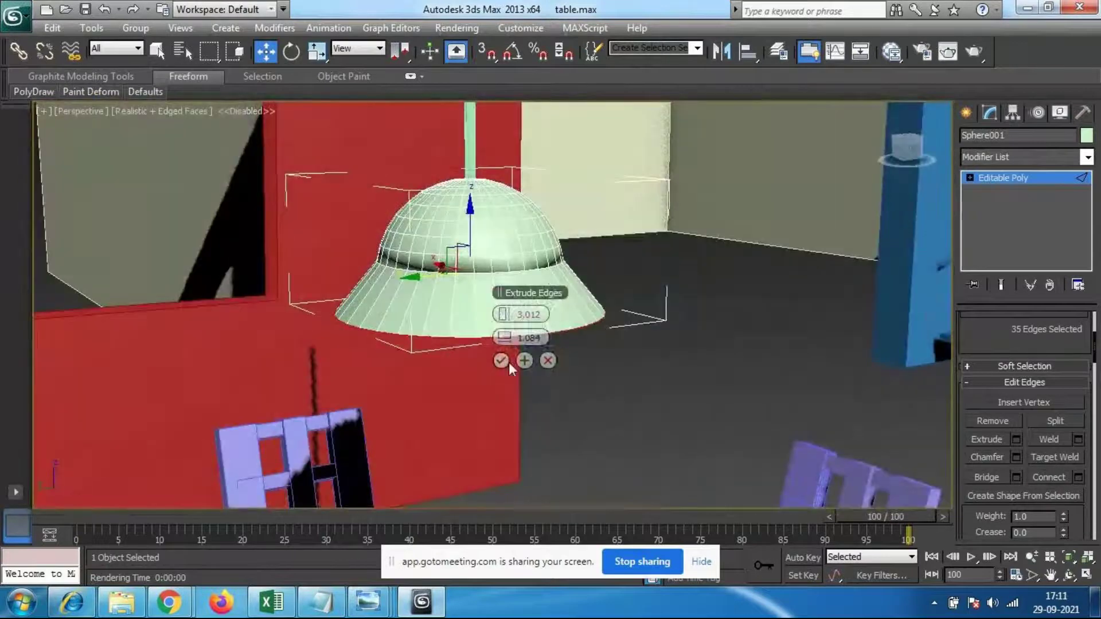
Step: Increase the rim extrusion's height to form a longer flared skirt below the dome and apply the extrusion
left_click_drag(504, 338, 505, 344)
mouse_move(487, 378)
middle_mouse_down("alt")
mouse_move(485, 306)
mouse_move(509, 324)
middle_mouse_up("alt")
left_click_drag(508, 321, 521, 423)
middle_click_drag(520, 422, 516, 455, "alt")
left_click(501, 360)
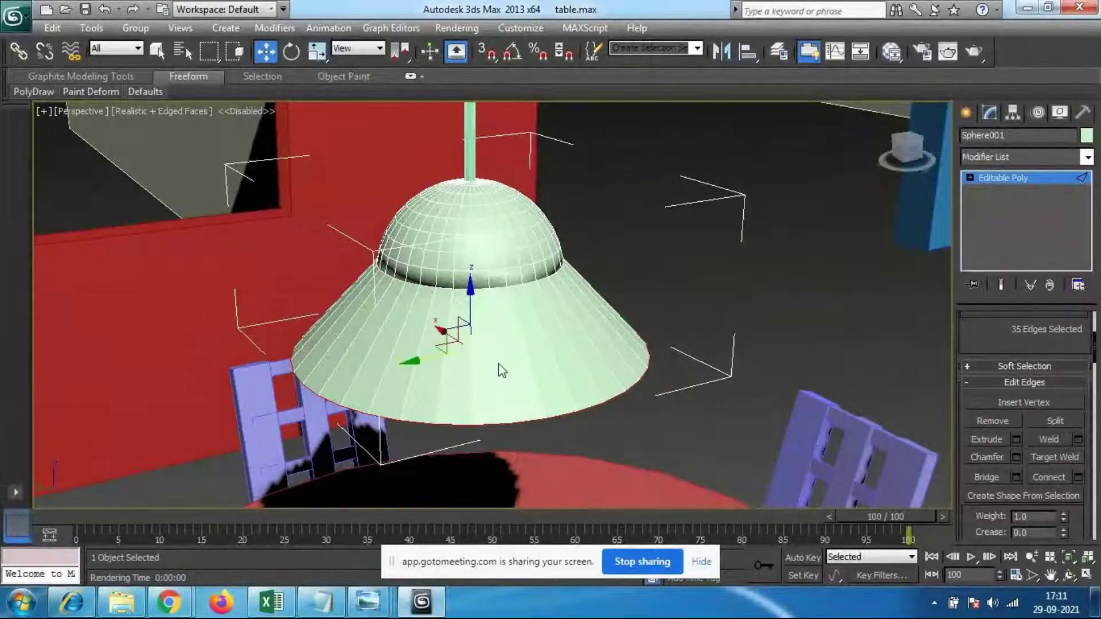
Step: Clear the edge selection and examine the flared lampshade, table and chairs from several angles
left_click(710, 278)
scroll(587, 381, "down", 5)
middle_click_drag(587, 381, 532, 297, "alt")
scroll(504, 354, "up", 4)
scroll(547, 351, "up", 3)
scroll(546, 353, "down", 3)
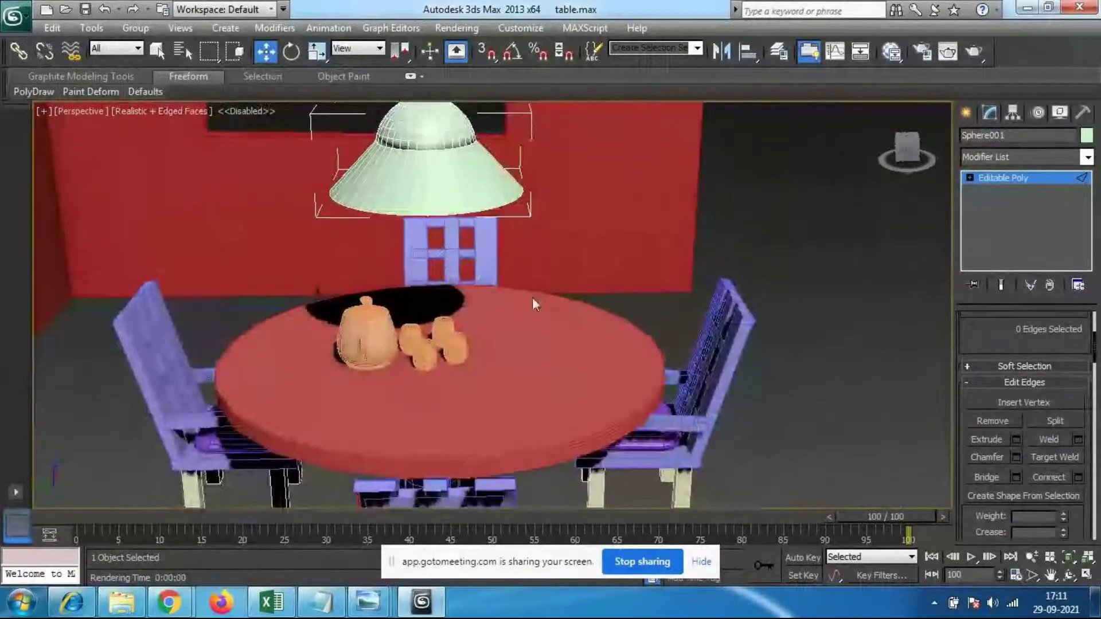
middle_click_drag(649, 366, 489, 336, "alt")
scroll(605, 374, "down", 3)
scroll(493, 356, "down", 4)
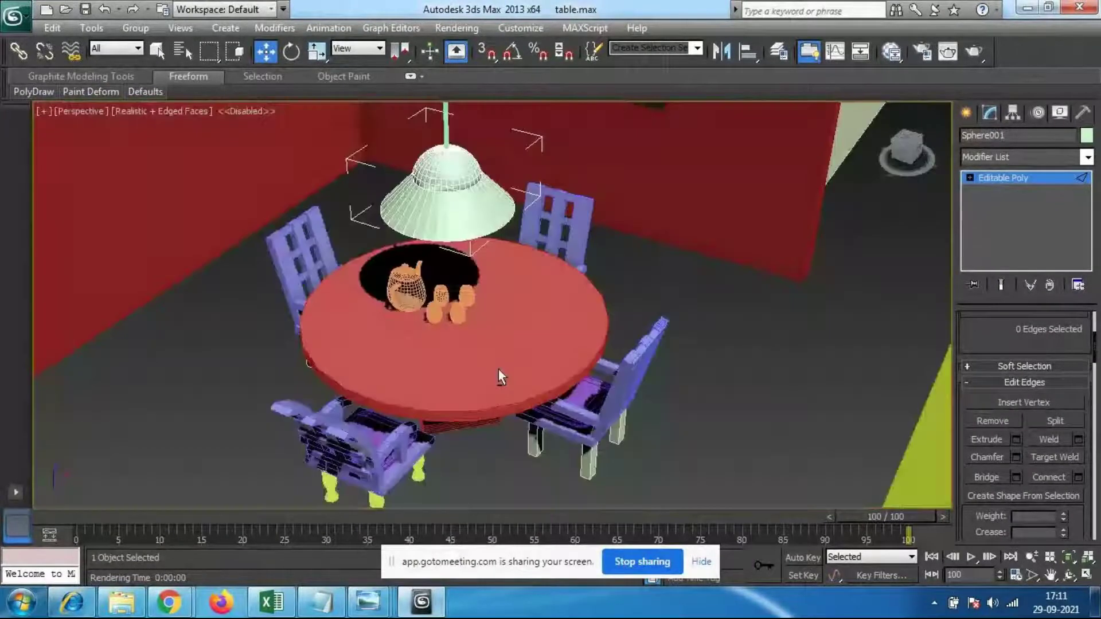
scroll(500, 373, "up", 3)
middle_click_drag(489, 377, 418, 370, "alt")
middle_click_drag(273, 398, 450, 391, "alt")
scroll(335, 377, "up", 5)
scroll(291, 380, "down", 3)
scroll(471, 375, "up", 4)
middle_click_drag(634, 359, 483, 438, "alt")
scroll(476, 357, "down", 4)
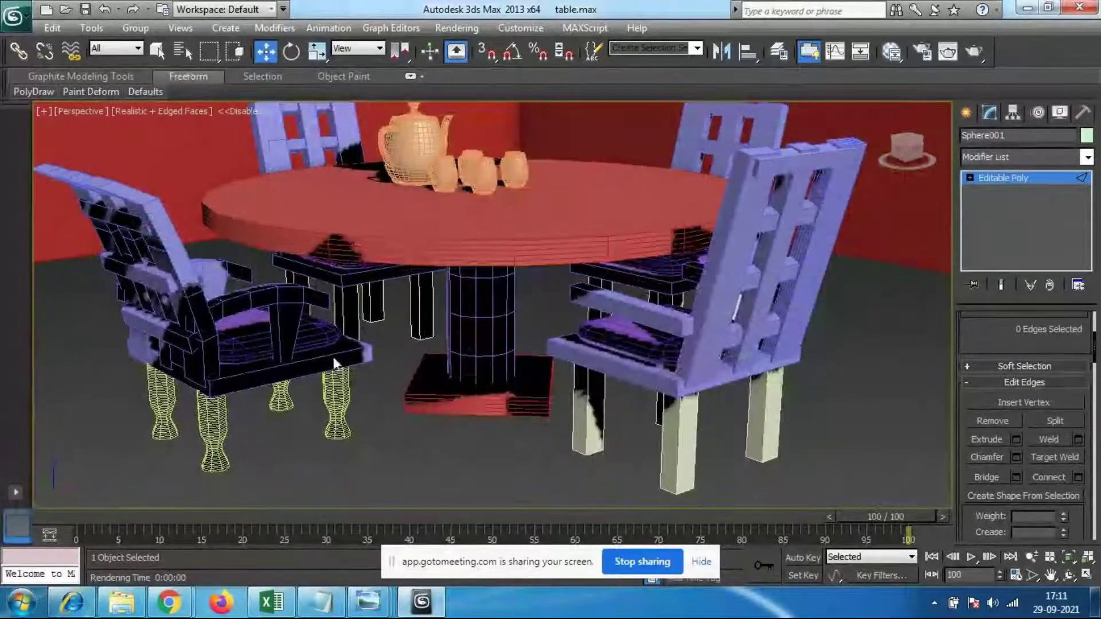
Step: Activate the plain selection tool and save the scene file
left_click(163, 53)
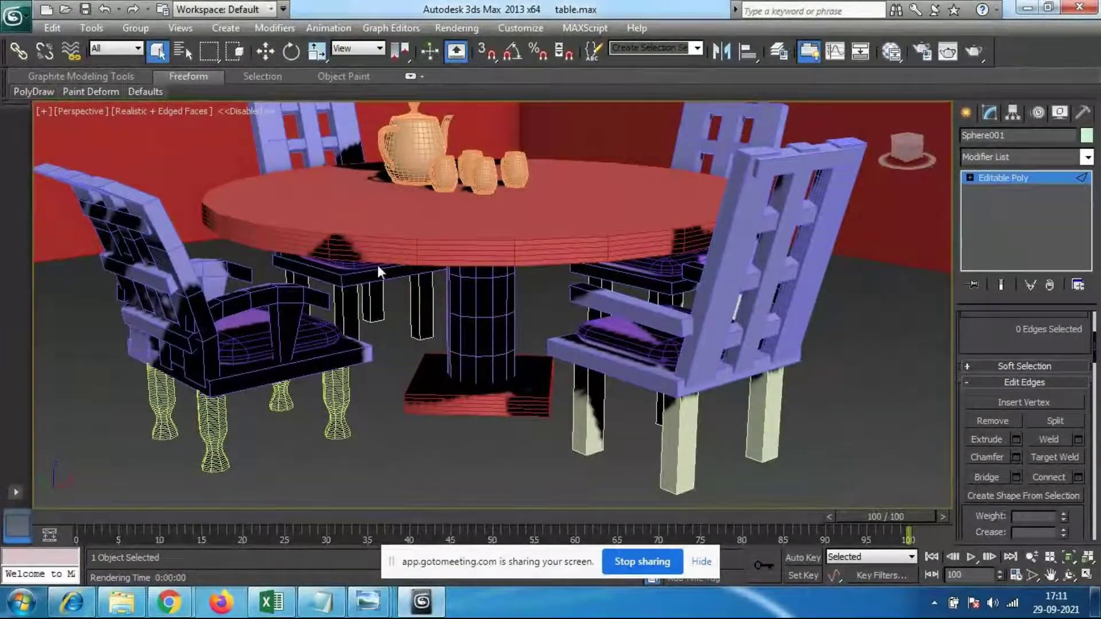
left_click(16, 10)
left_click(54, 155)
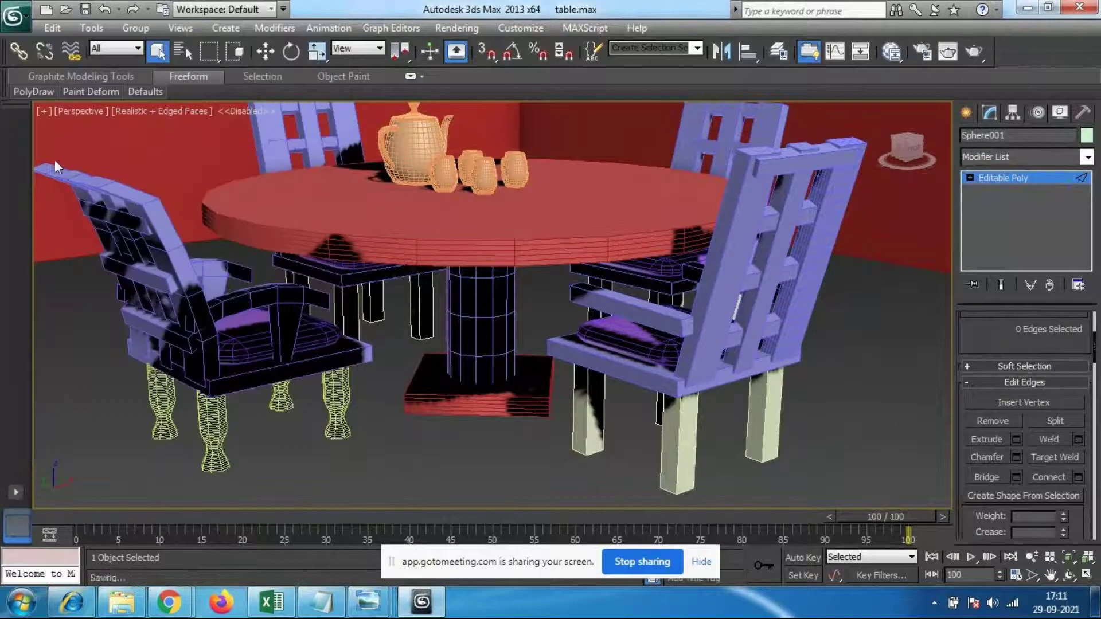
Step: Switch to the GoToMeeting page in Chrome and look through the meeting's participants
left_click(169, 602)
left_click(107, 513)
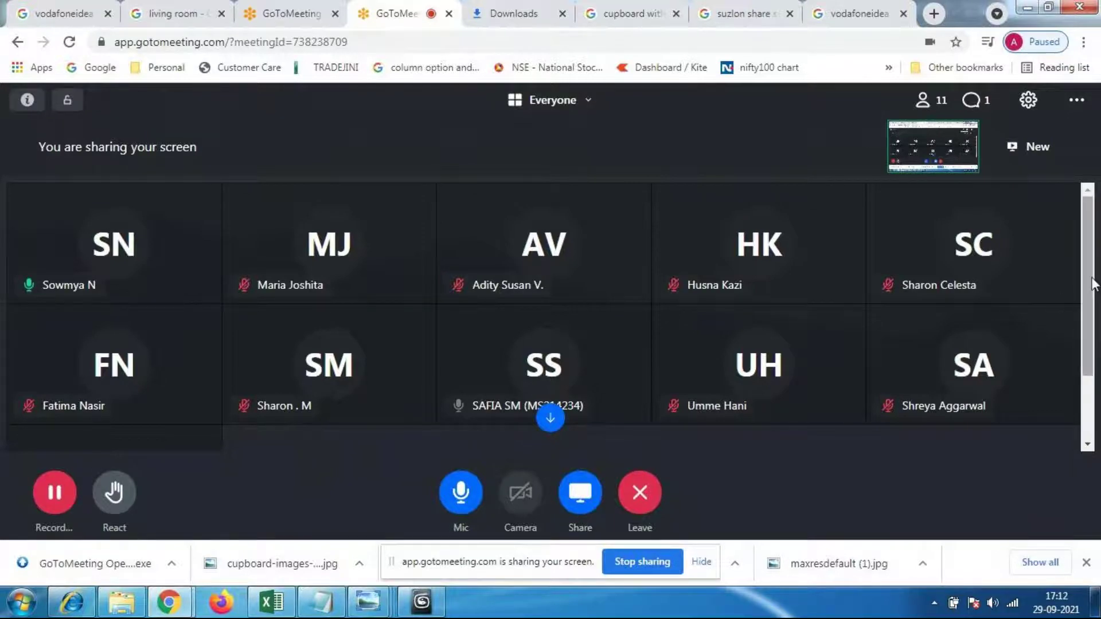
scroll(1093, 284, "down", 1)
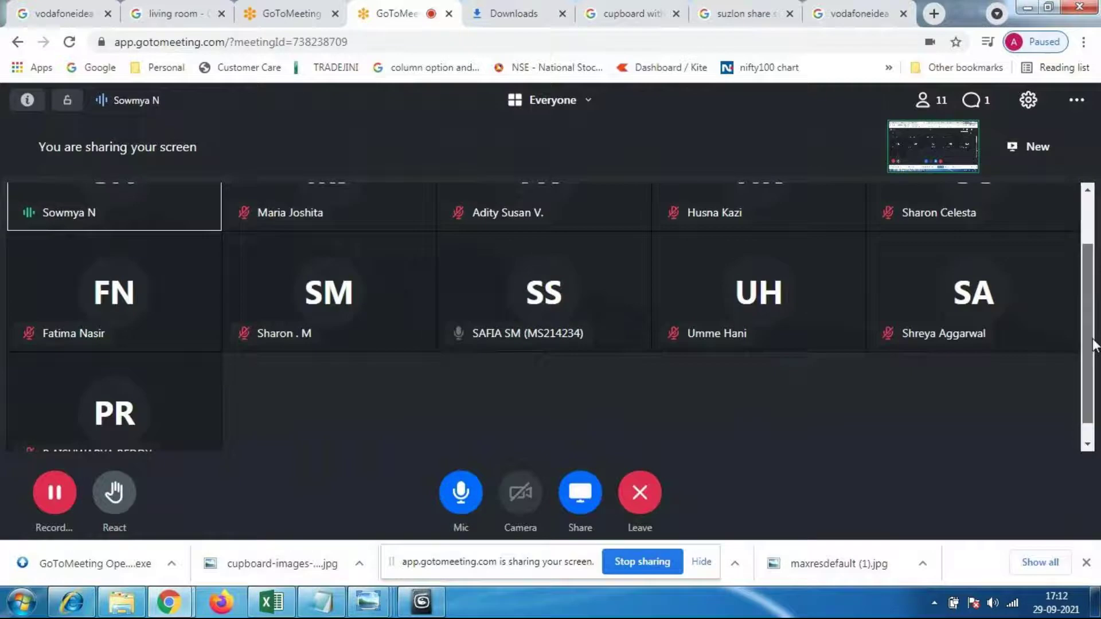
left_click_drag(1093, 339, 1090, 279)
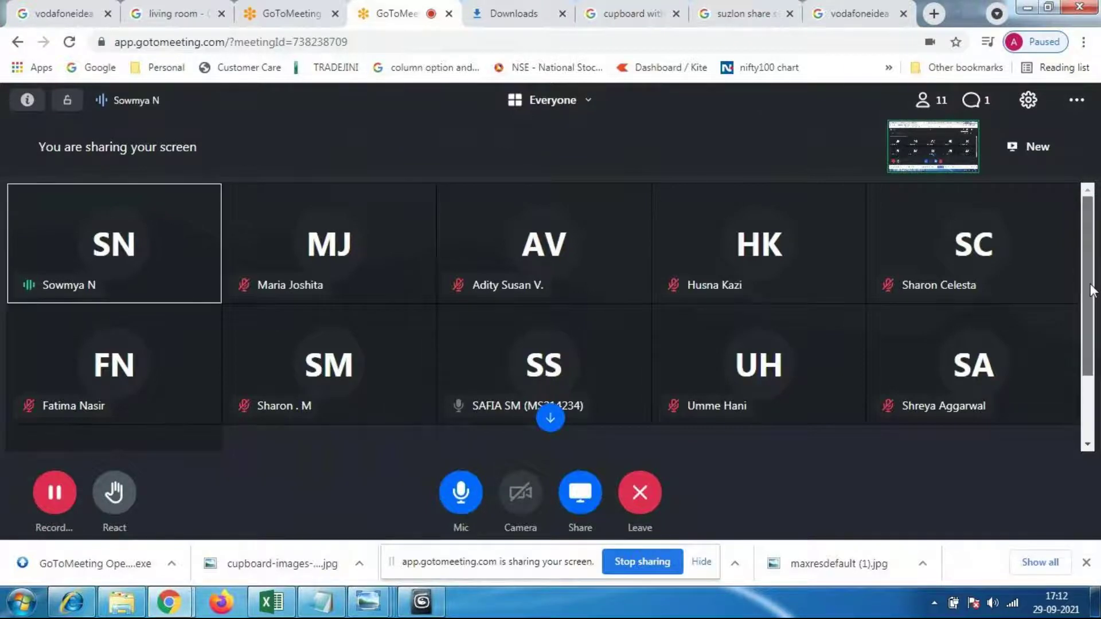
scroll(1090, 304, "down", 2)
left_click_drag(1089, 328, 1080, 269)
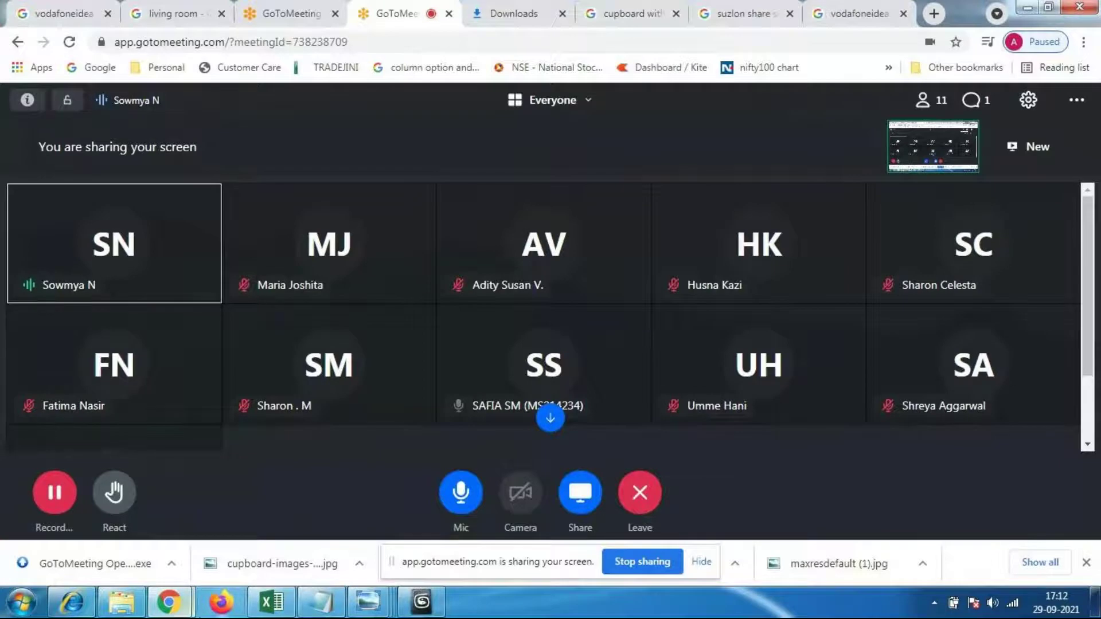
Step: Return to 3ds Max, hide the screen-sharing notification and bring the dining scene back in front
left_click(421, 601)
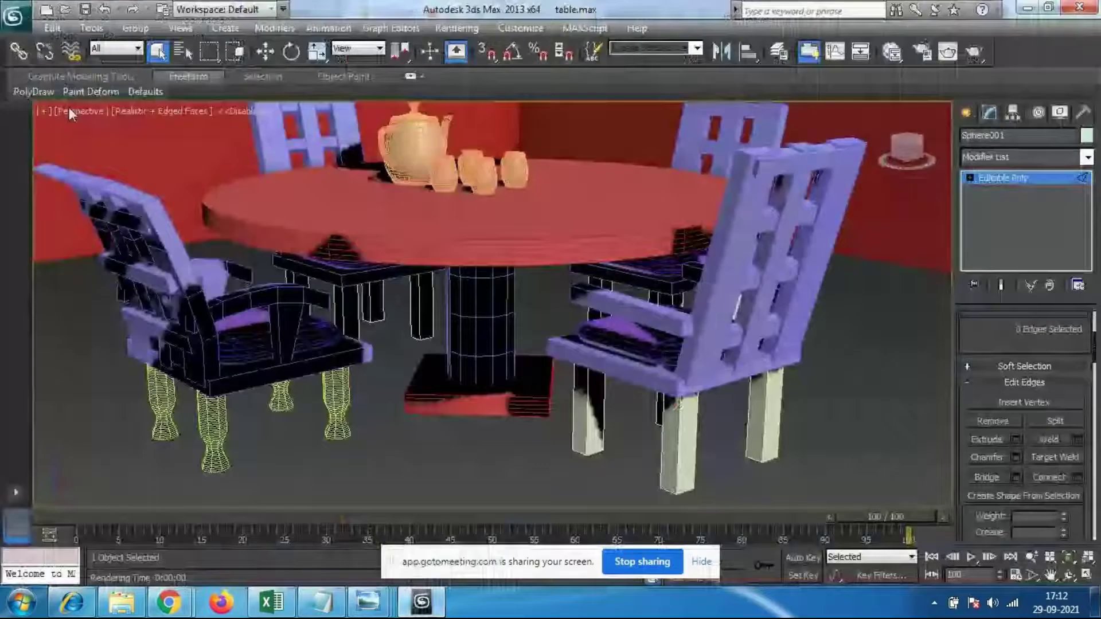
middle_click_drag(538, 280, 492, 429, "alt")
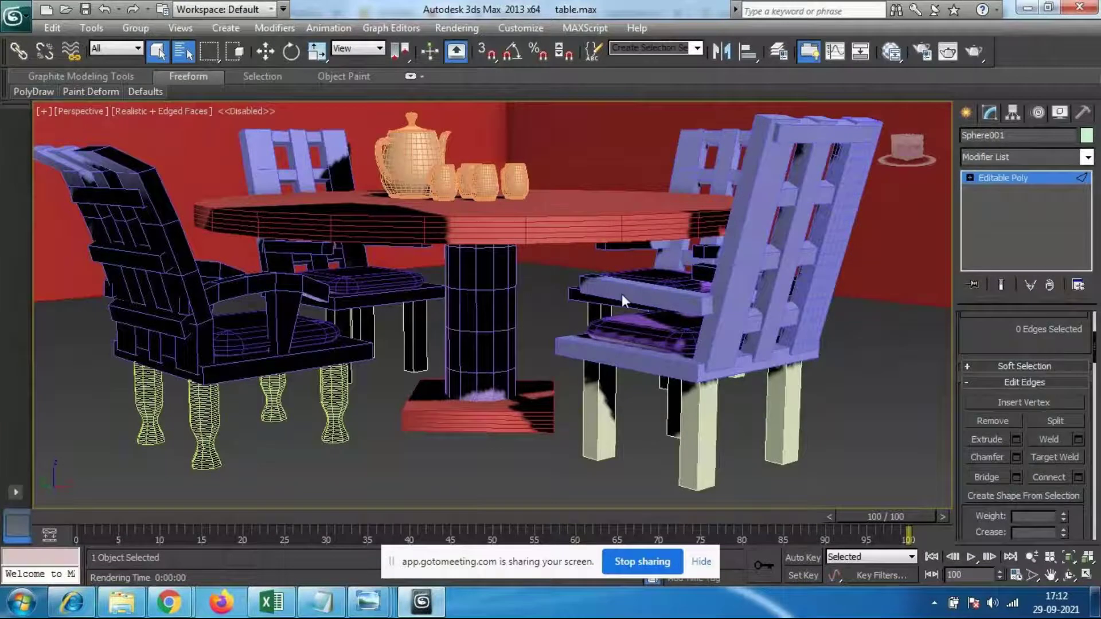
left_click(701, 561)
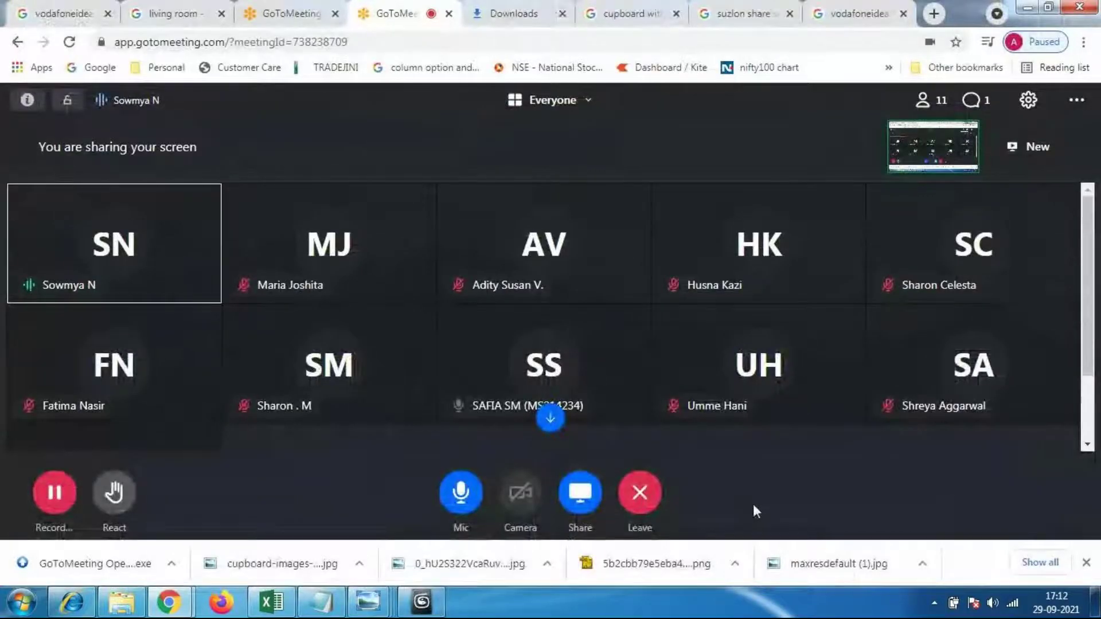
left_click(413, 606)
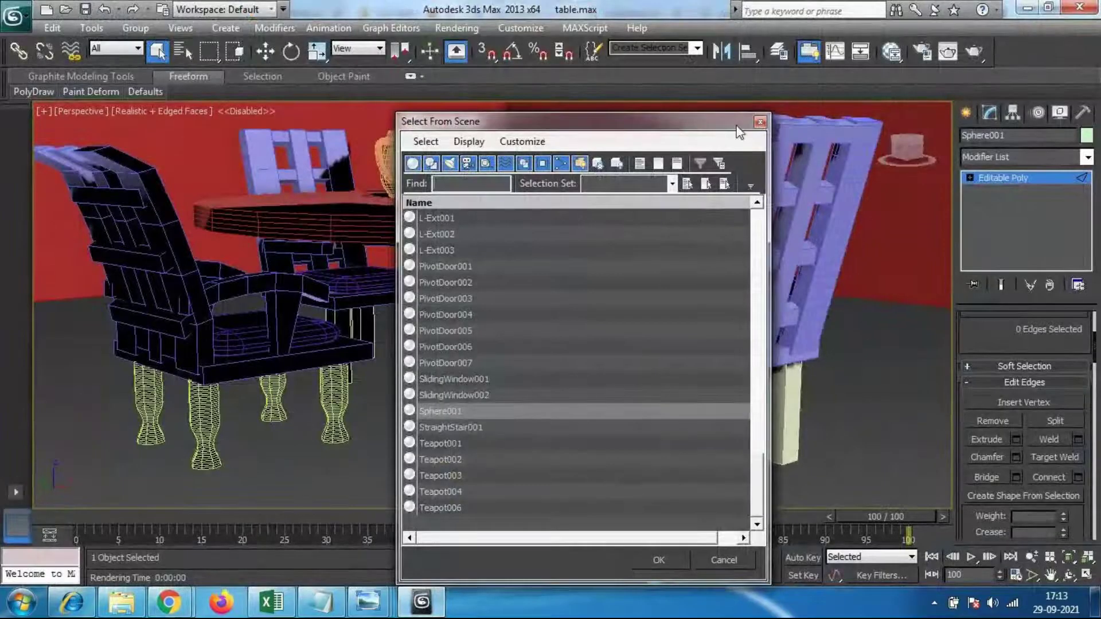
left_click(760, 125)
scroll(487, 283, "up", 3)
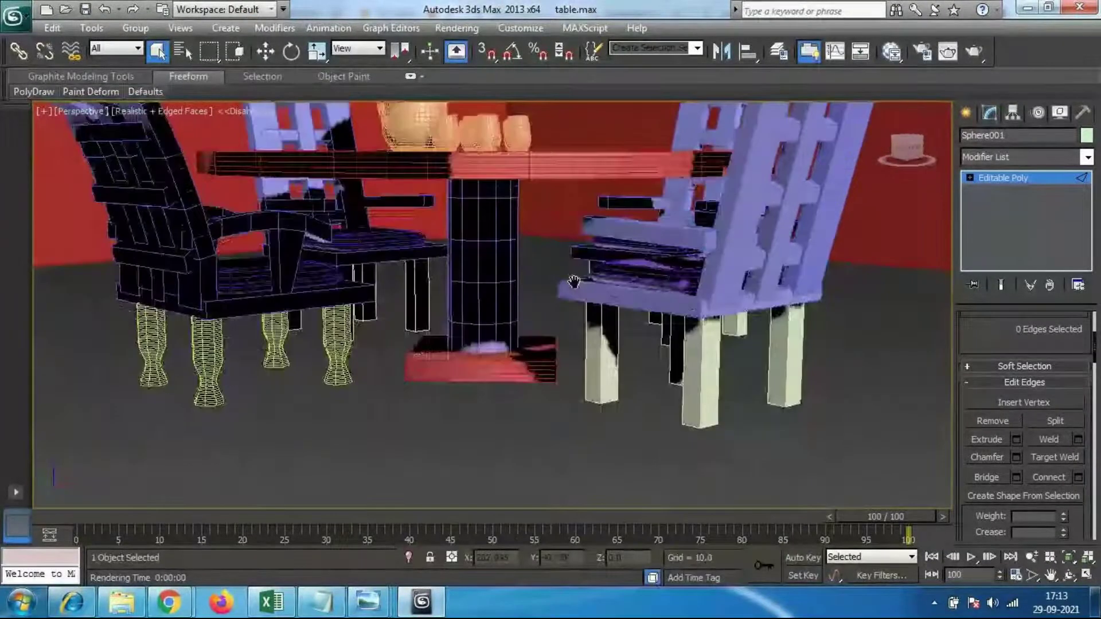
mouse_move(479, 314)
middle_mouse_down("alt")
mouse_move(477, 349)
mouse_move(489, 318)
middle_mouse_up("alt")
scroll(487, 314, "up", 3)
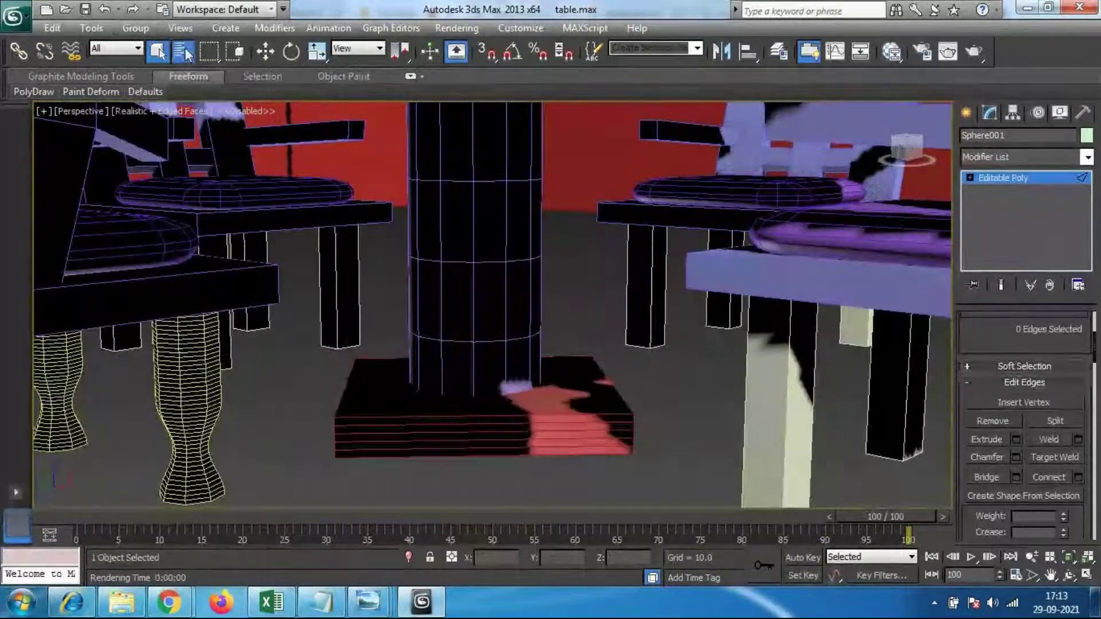
left_click(183, 53)
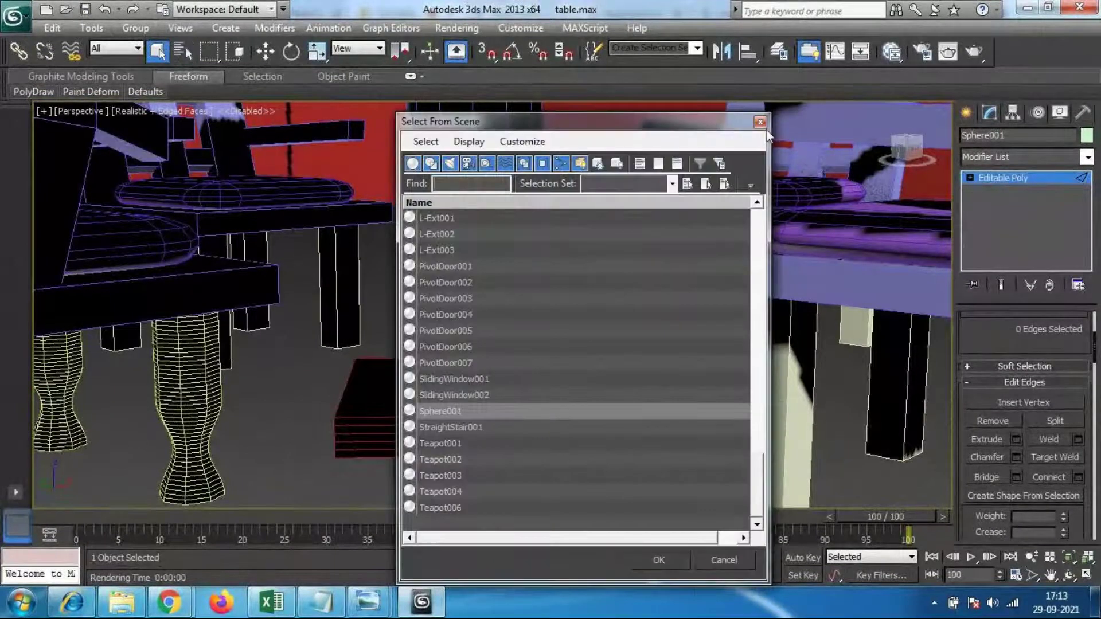
left_click(762, 123)
Step: Examine the table base, the chair backrests and the whole dining set from above
middle_click_drag(480, 360, 457, 346, "alt")
scroll(460, 358, "up", 4)
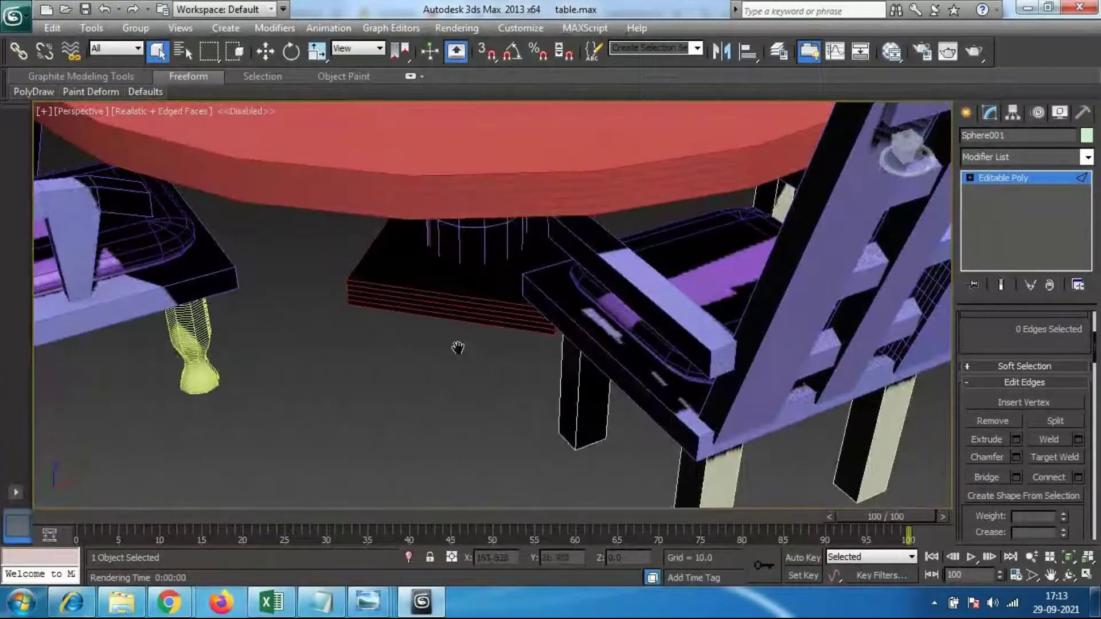
right_click(467, 299)
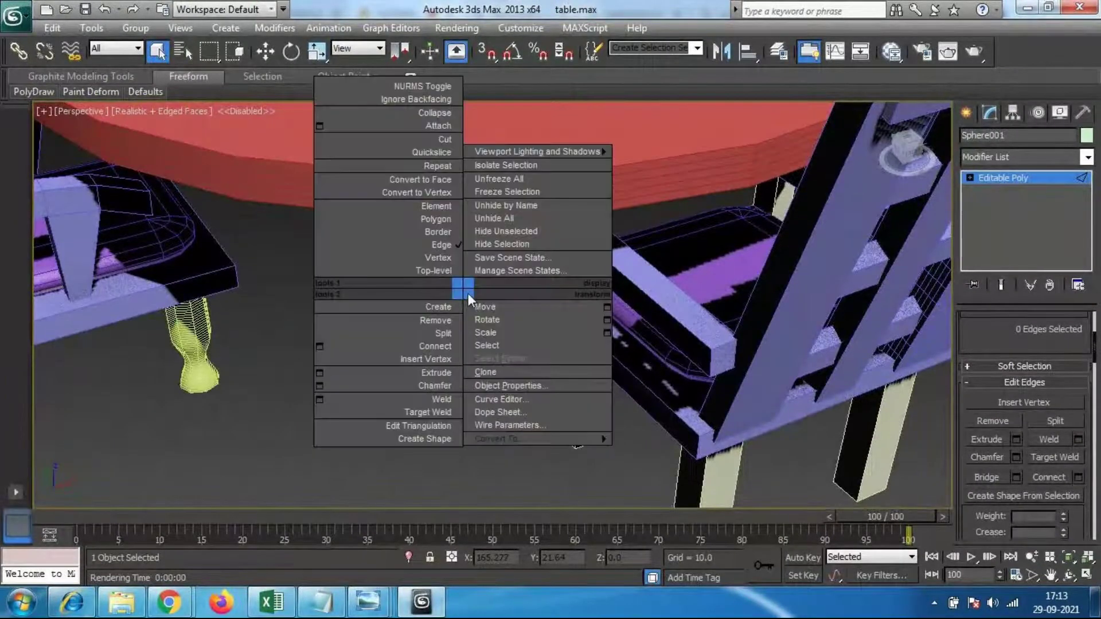
left_click(234, 383)
scroll(293, 267, "down", 10)
scroll(370, 270, "up", 6)
scroll(628, 265, "down", 2)
scroll(534, 306, "up", 4)
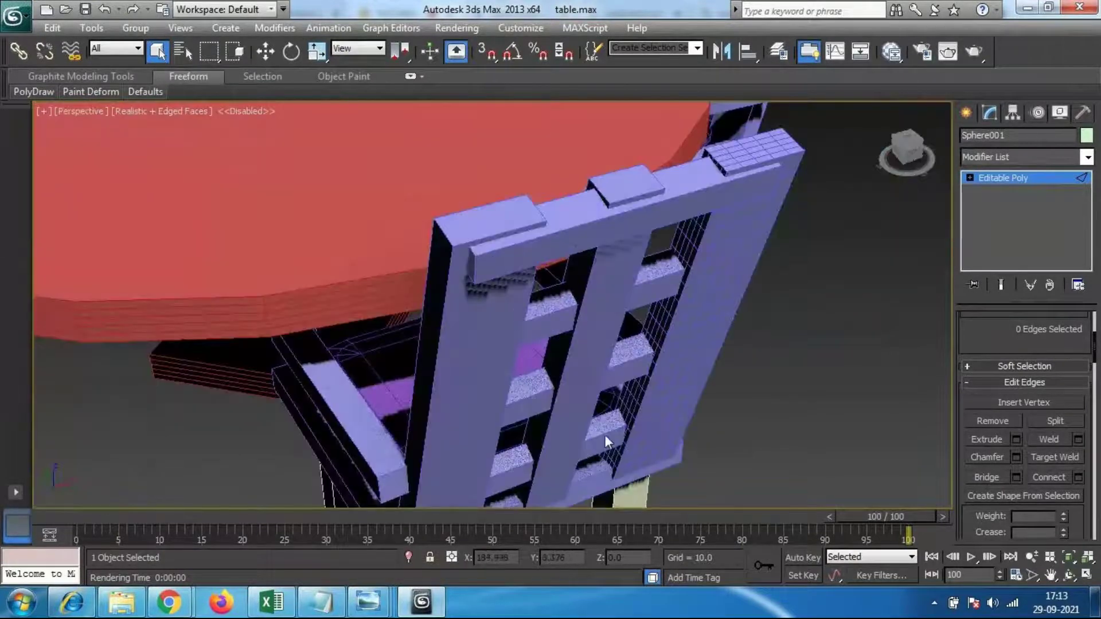
scroll(431, 348, "down", 5)
scroll(544, 359, "up", 2)
middle_click_drag(540, 357, 523, 394, "alt")
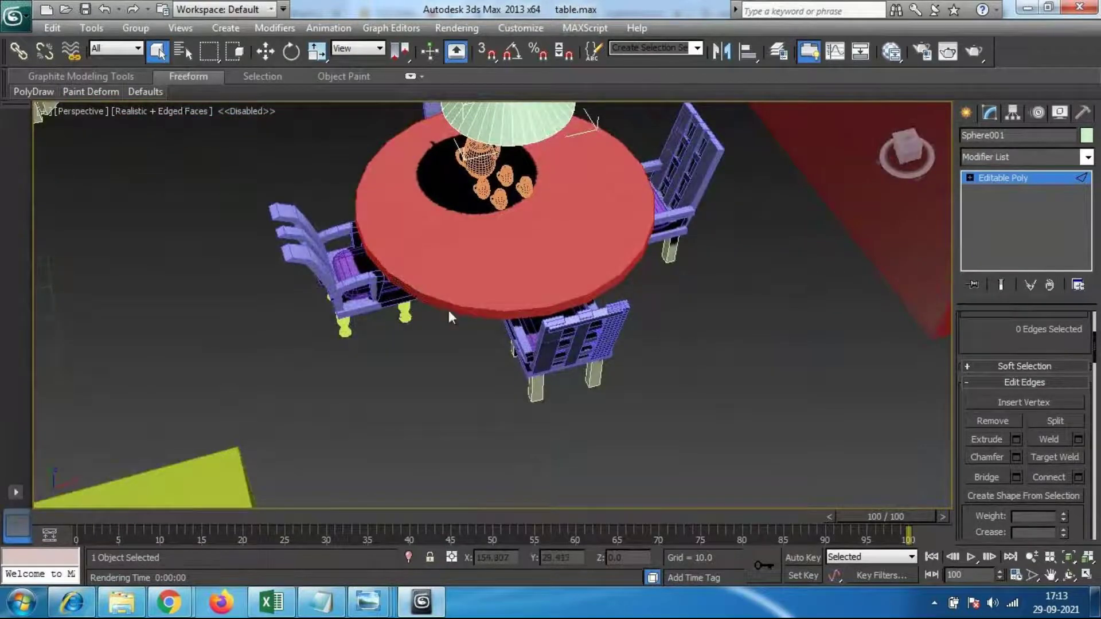
Step: Save the dining scene file and start a new empty scene
left_click(19, 16)
left_click(34, 158)
left_click(16, 16)
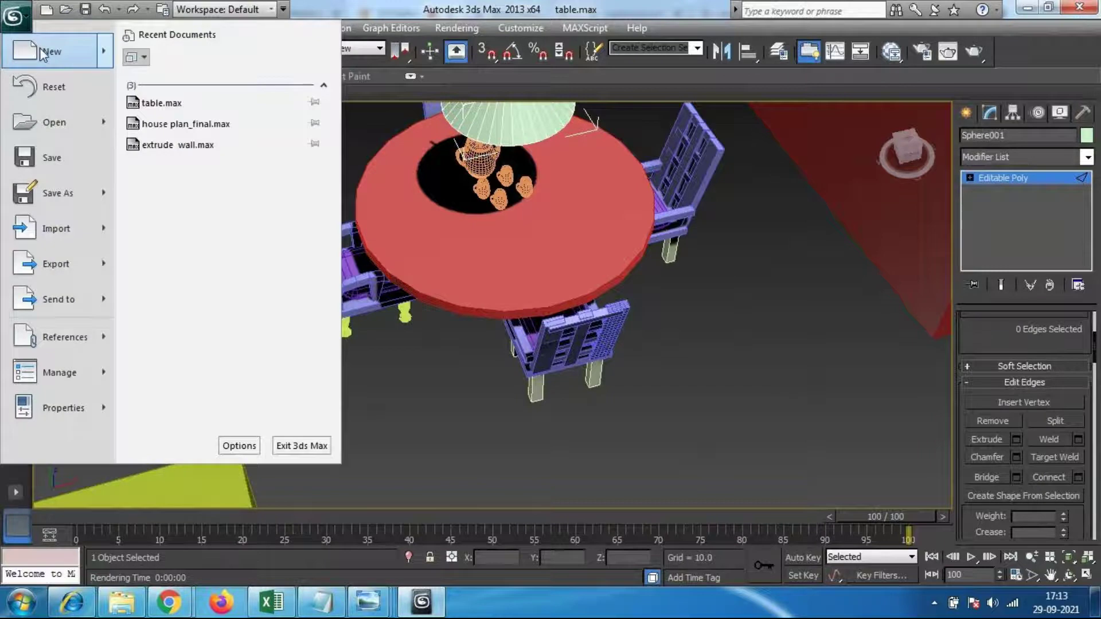
left_click(41, 50)
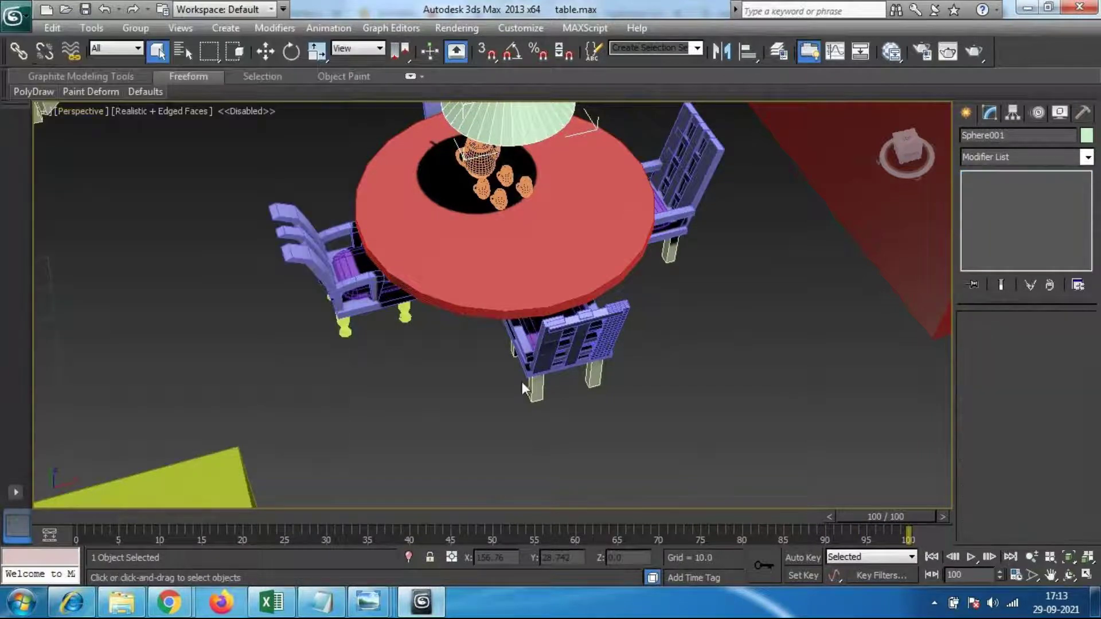
middle_click_drag(423, 284, 435, 254)
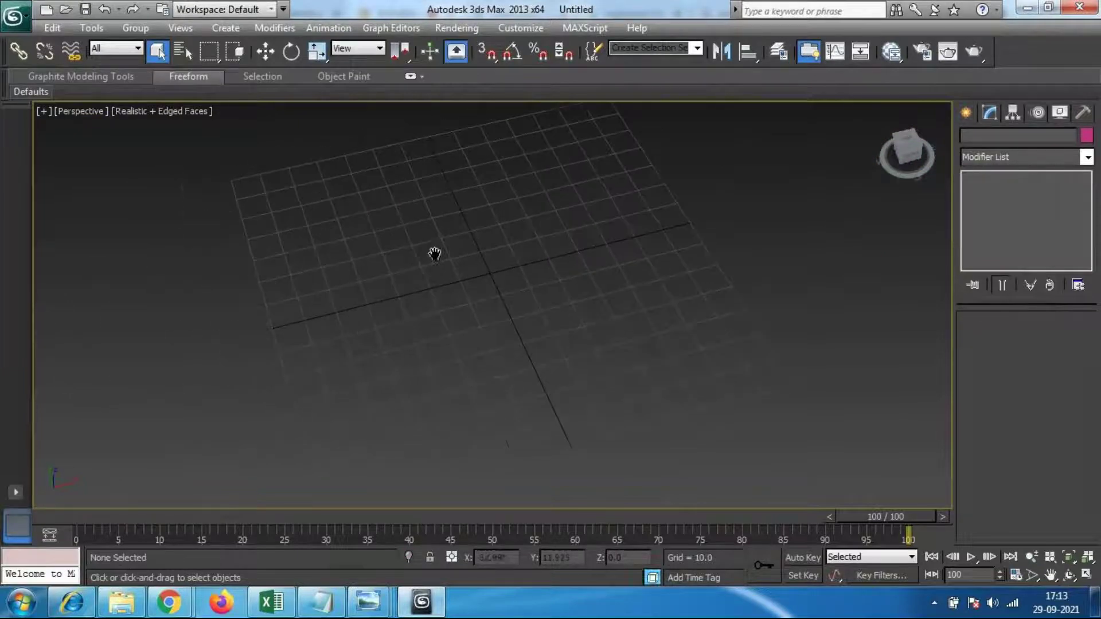
Step: Reopen the recent scene file table.max and select the round tabletop
left_click(17, 17)
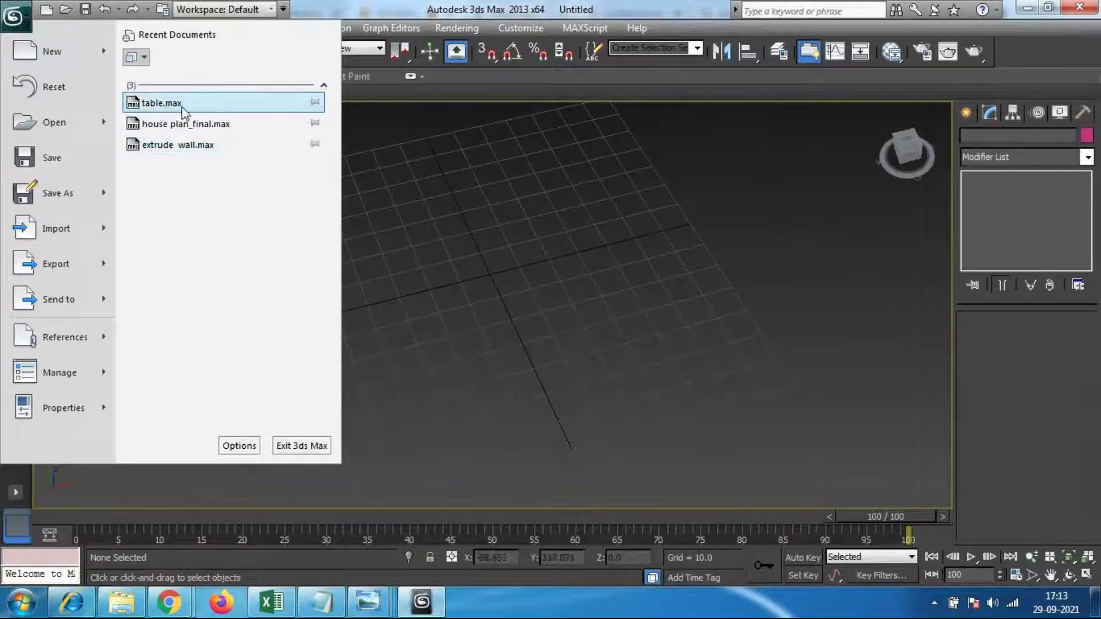
left_click(402, 233)
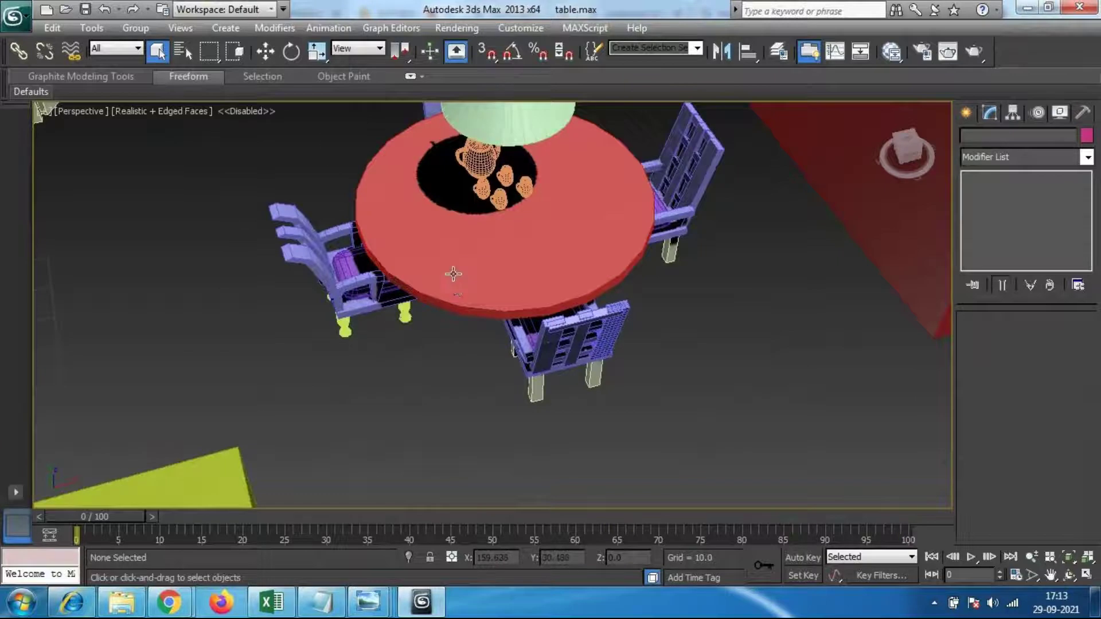
left_click(451, 277)
middle_click_drag(436, 294, 453, 376, "alt")
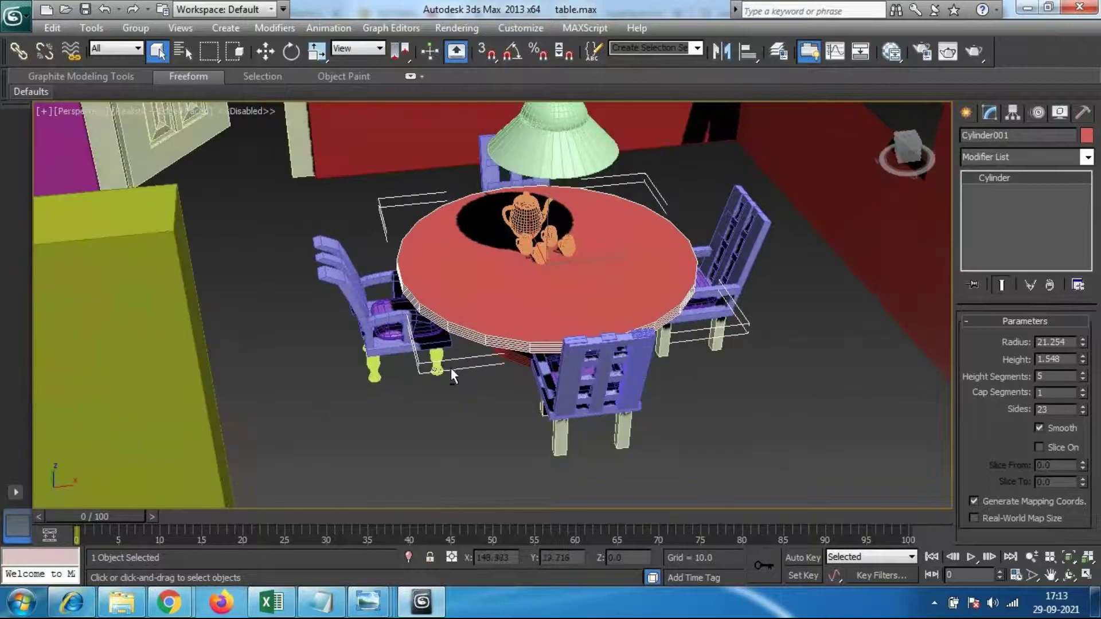
left_click(23, 20)
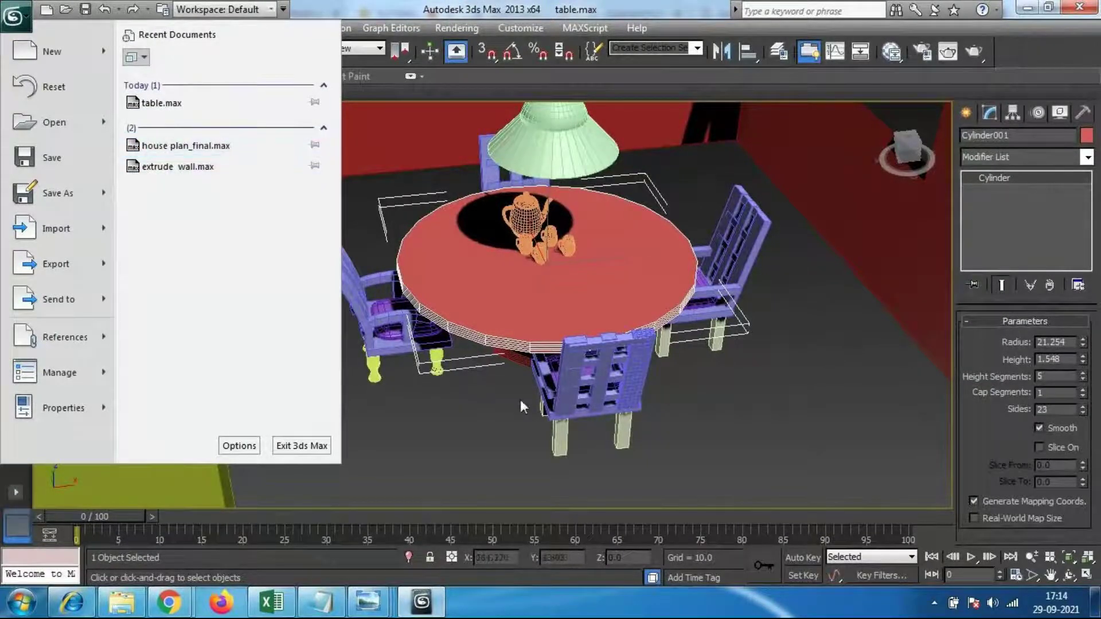
left_click(773, 400)
Step: Delete the cylindrical column that supports the round tabletop
middle_click_drag(519, 318, 505, 347)
middle_click_drag(459, 383, 485, 304, "alt")
scroll(456, 360, "up", 5)
scroll(476, 366, "down", 3)
scroll(485, 304, "up", 4)
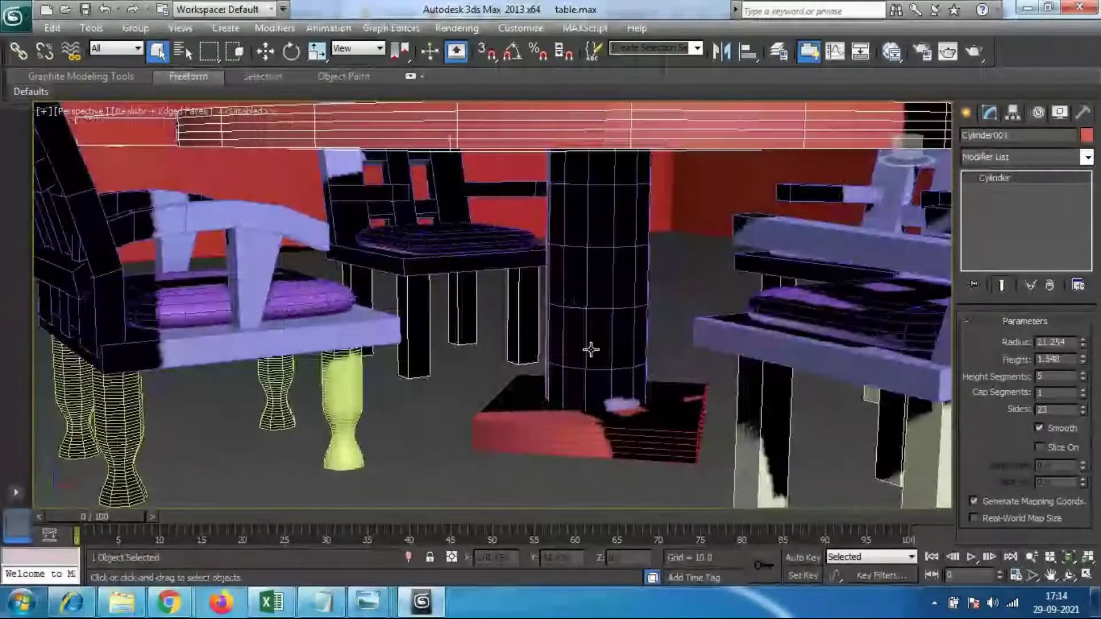
left_click(613, 332)
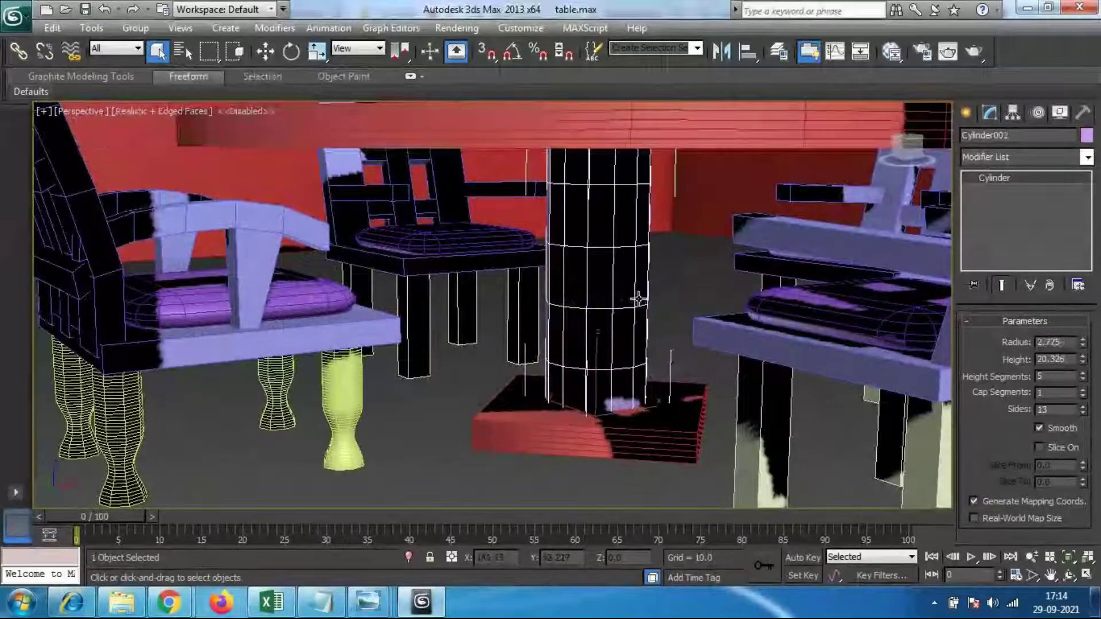
key("Delete")
Step: Draw a Hose extended primitive about 10.7 in diameter and 28 high on the floor in front of the dining set
middle_click_drag(560, 351, 524, 327)
scroll(540, 307, "down", 5)
scroll(516, 347, "up", 3)
left_click(965, 113)
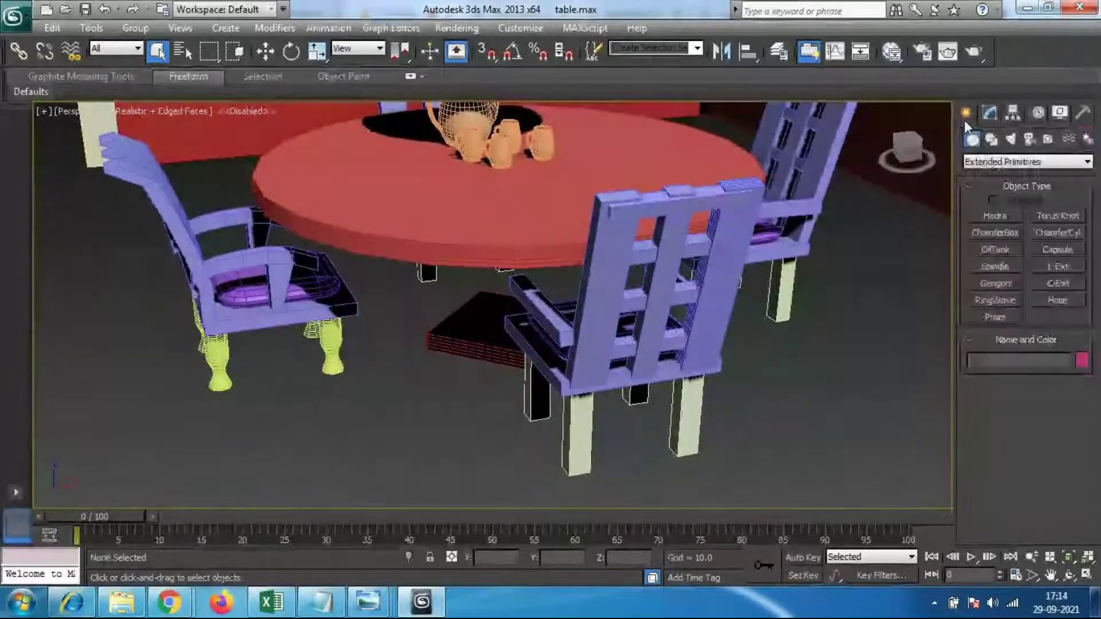
left_click(1064, 303)
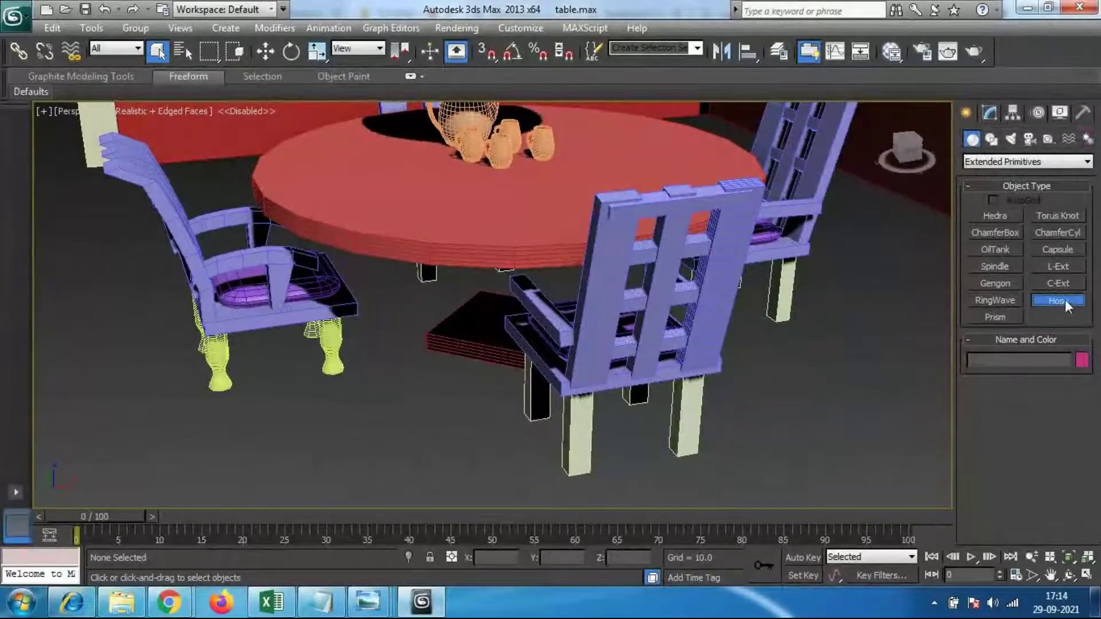
scroll(580, 250, "down", 4)
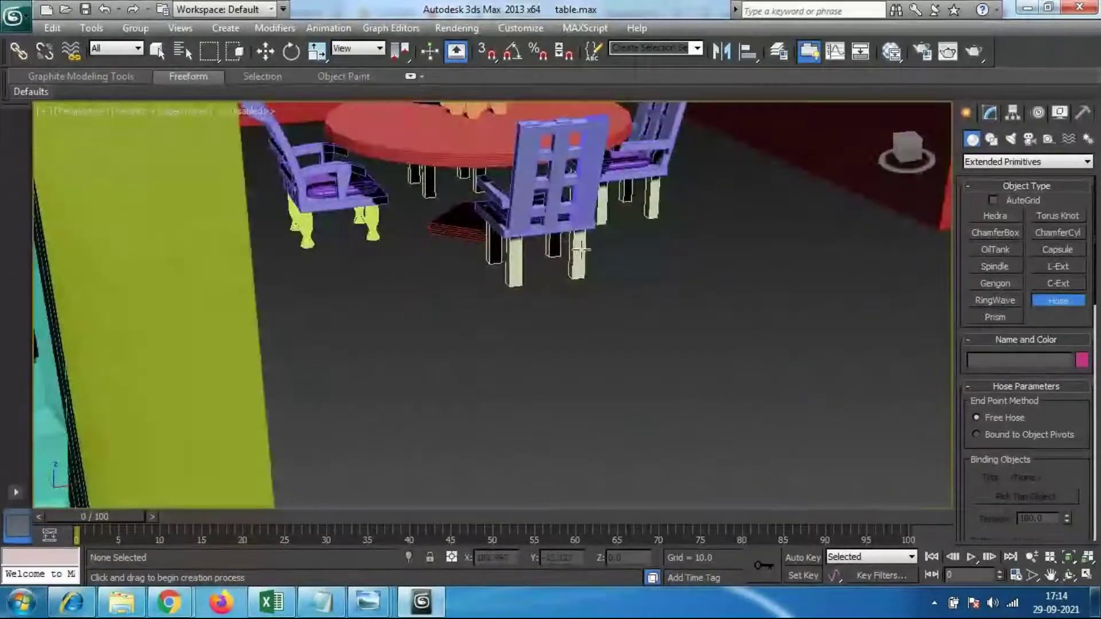
left_click_drag(490, 408, 530, 408)
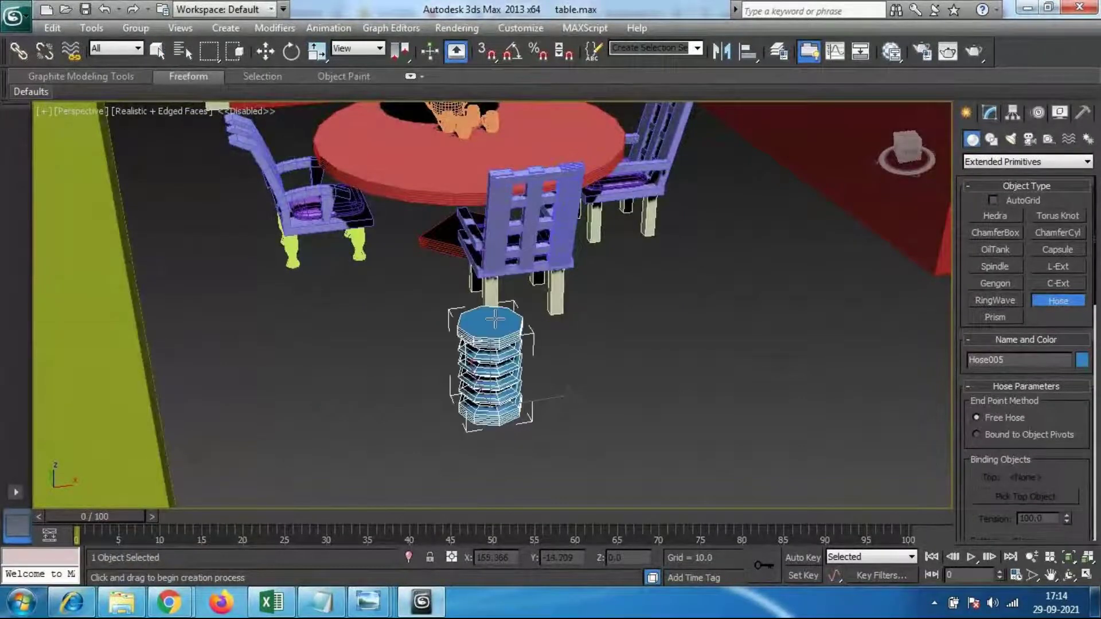
left_click(496, 257)
middle_click_drag(575, 351, 576, 301)
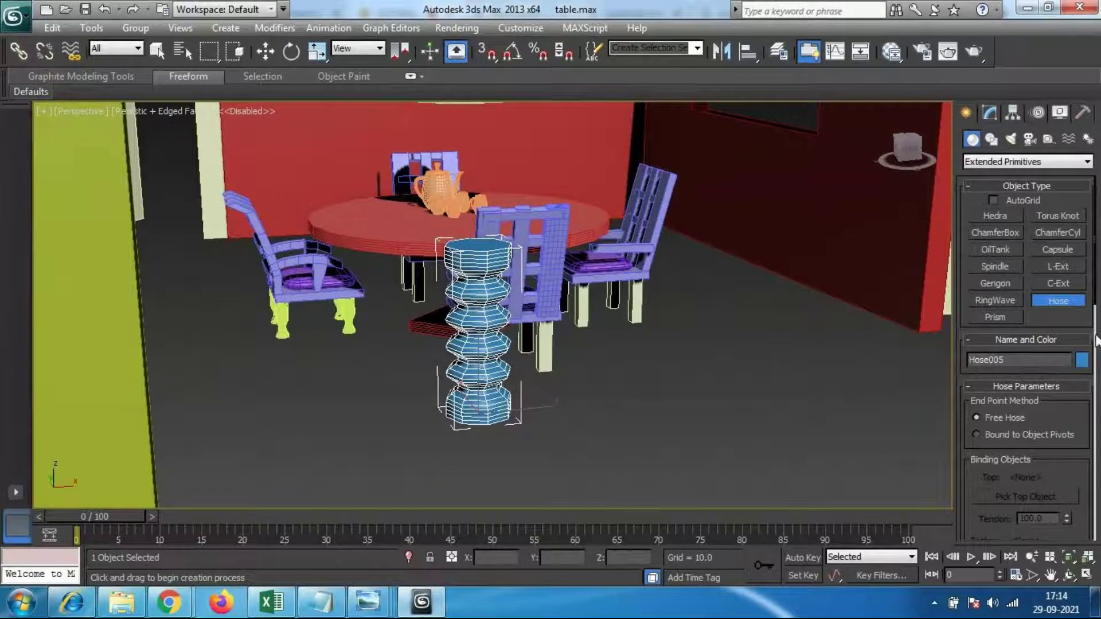
Step: Set the hose's flex section to start at 50% and end at 100%, with 2 cycles and a diameter of -5%
left_click_drag(1097, 331, 1073, 99)
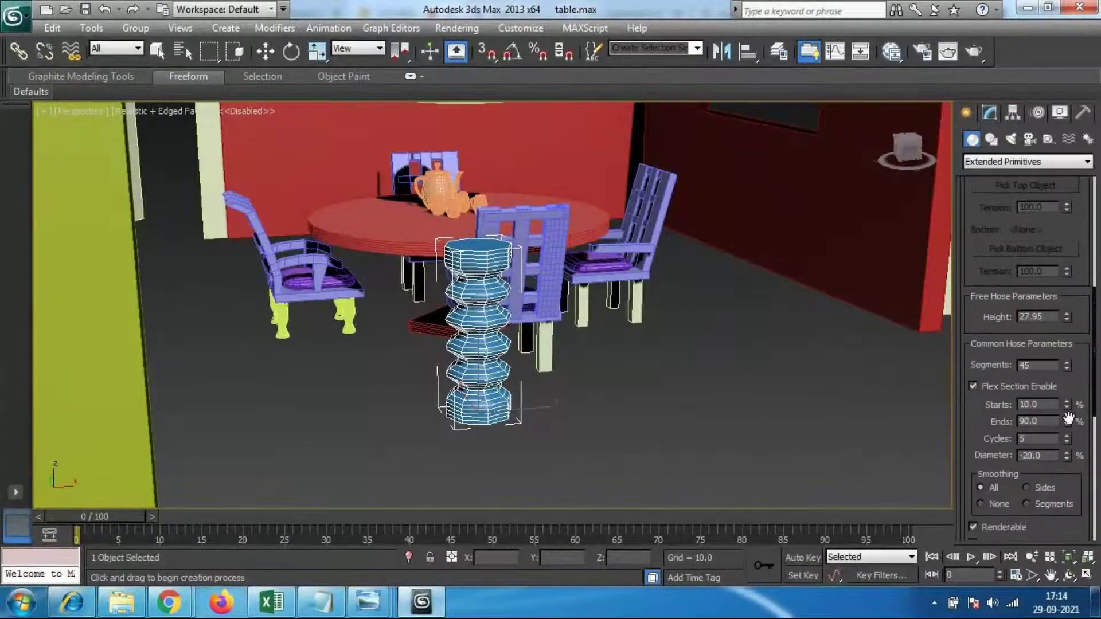
left_click_drag(1070, 404, 1067, 376)
left_click_drag(1068, 456, 1058, 379)
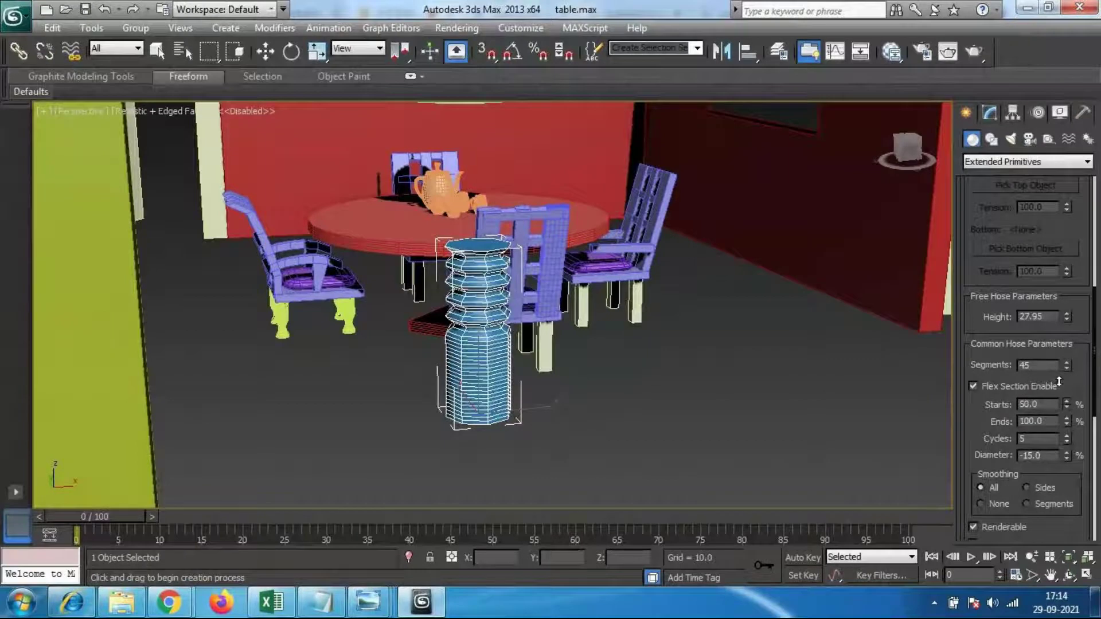
mouse_move(1068, 442)
left_mouse_down()
mouse_move(1058, 413)
mouse_move(1068, 442)
left_mouse_up()
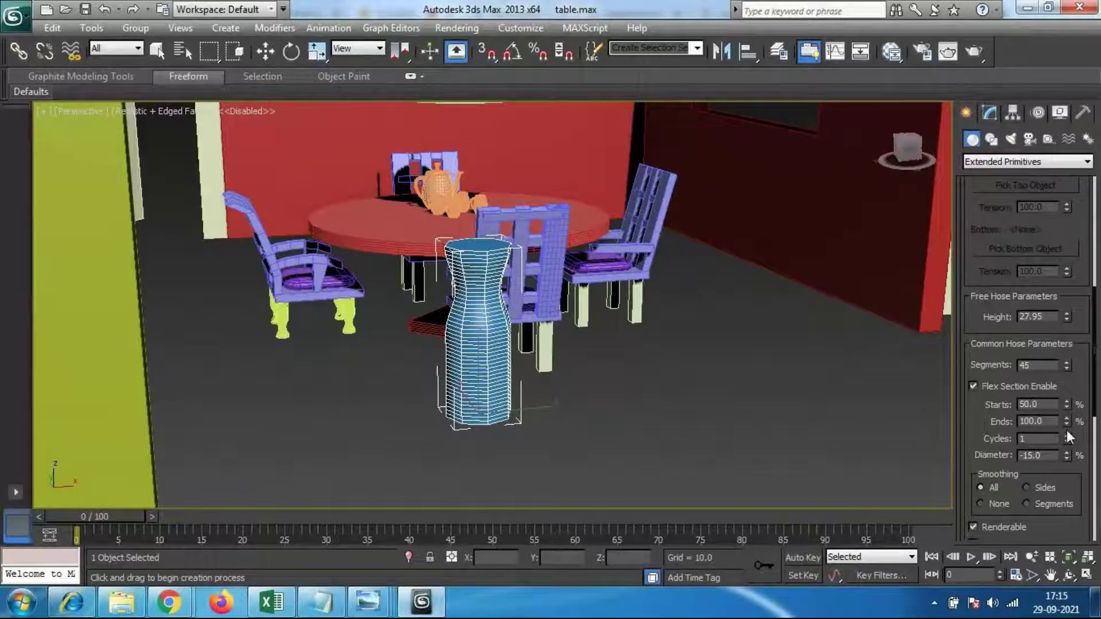
left_click(1067, 435)
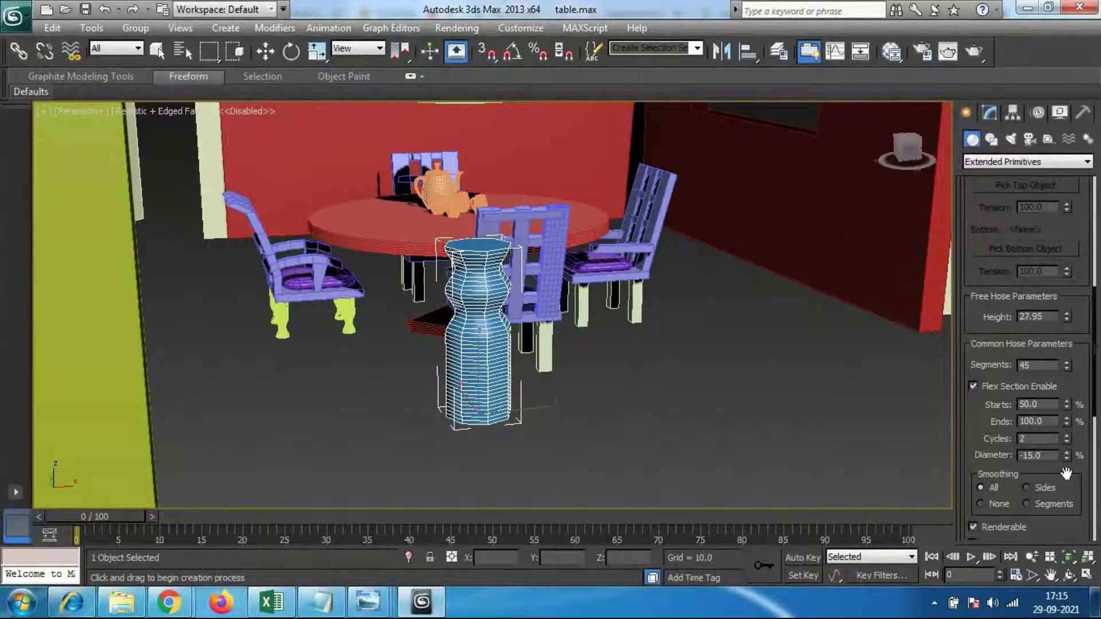
left_click_drag(1067, 458, 1046, 447)
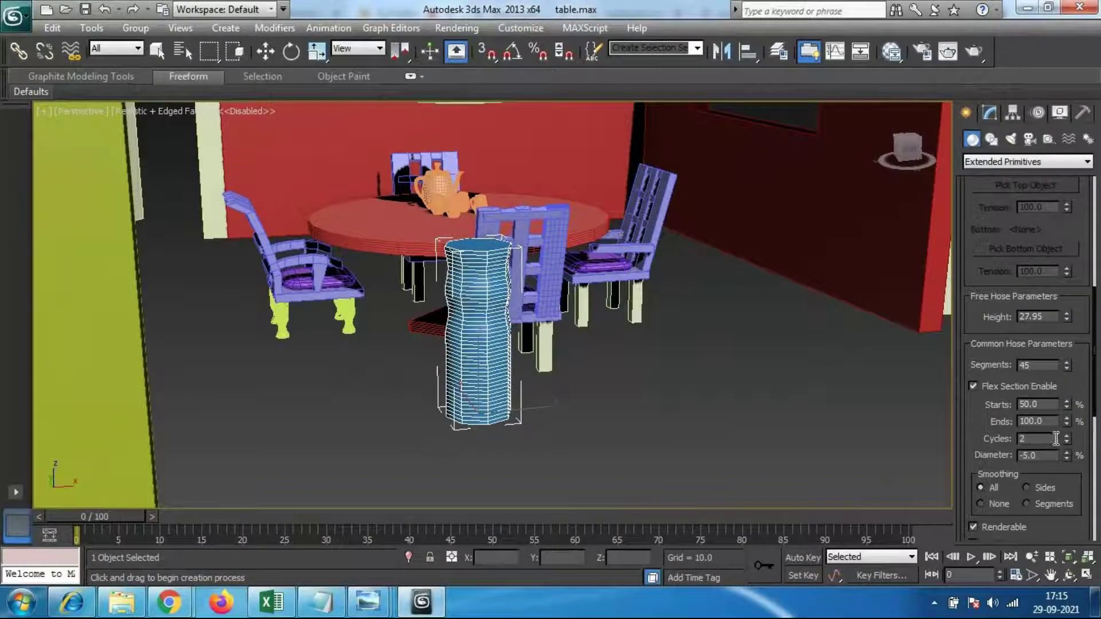
Step: Set the hose's flex section to end at 88%, with 44 cycles and a diameter of 9%
left_click_drag(1068, 408, 1074, 511)
scroll(1064, 365, "down", 2)
left_click_drag(1067, 370, 1069, 407)
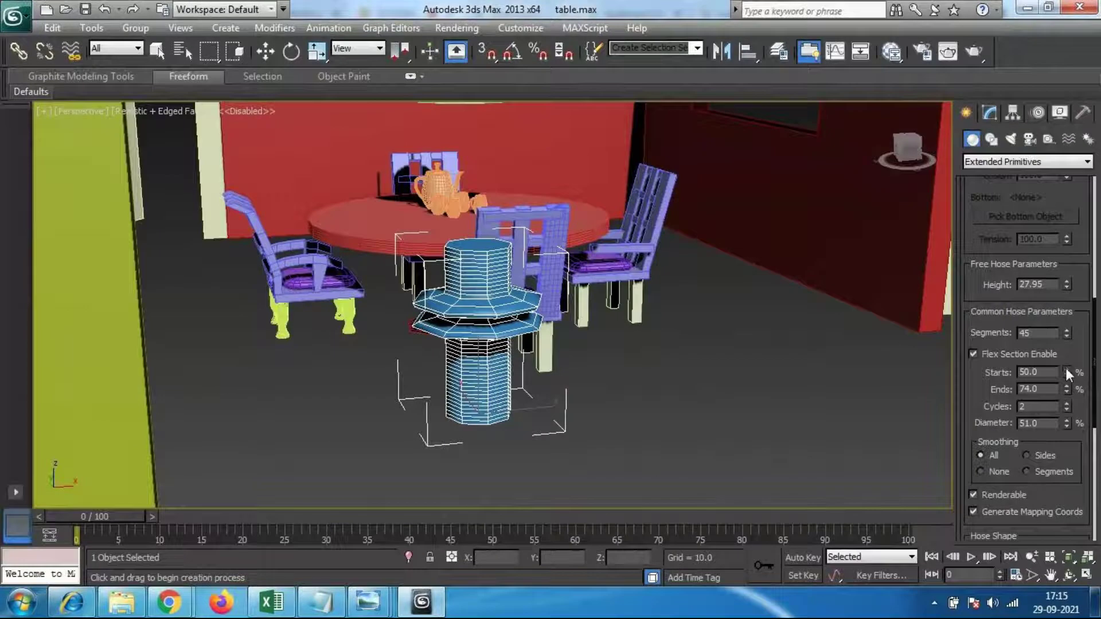
left_click_drag(1064, 401, 1063, 368)
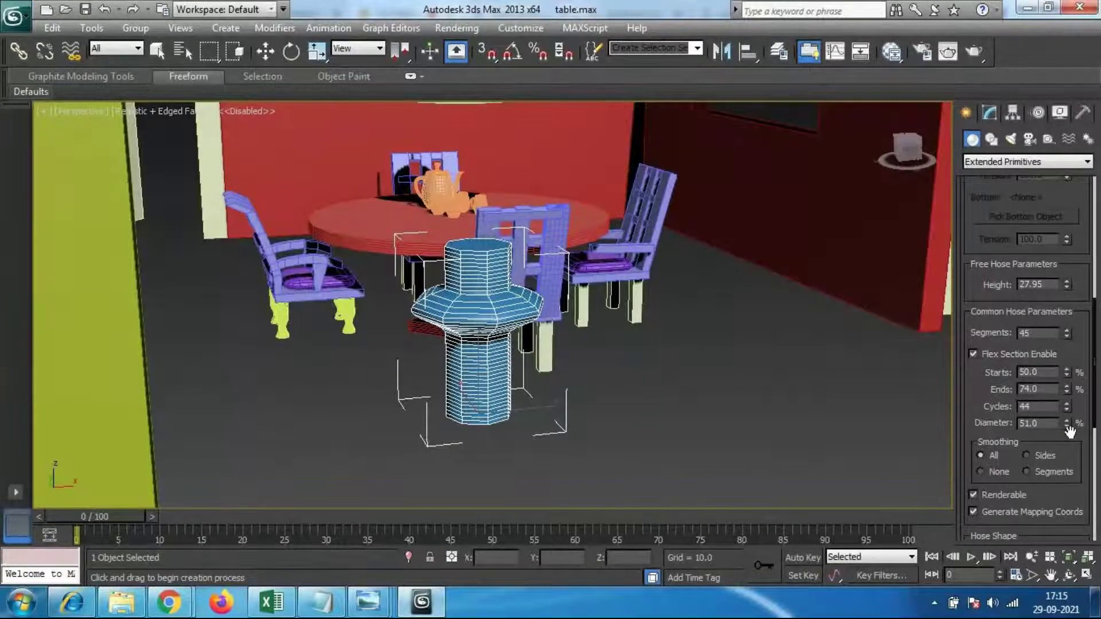
left_click_drag(1068, 422, 1073, 455)
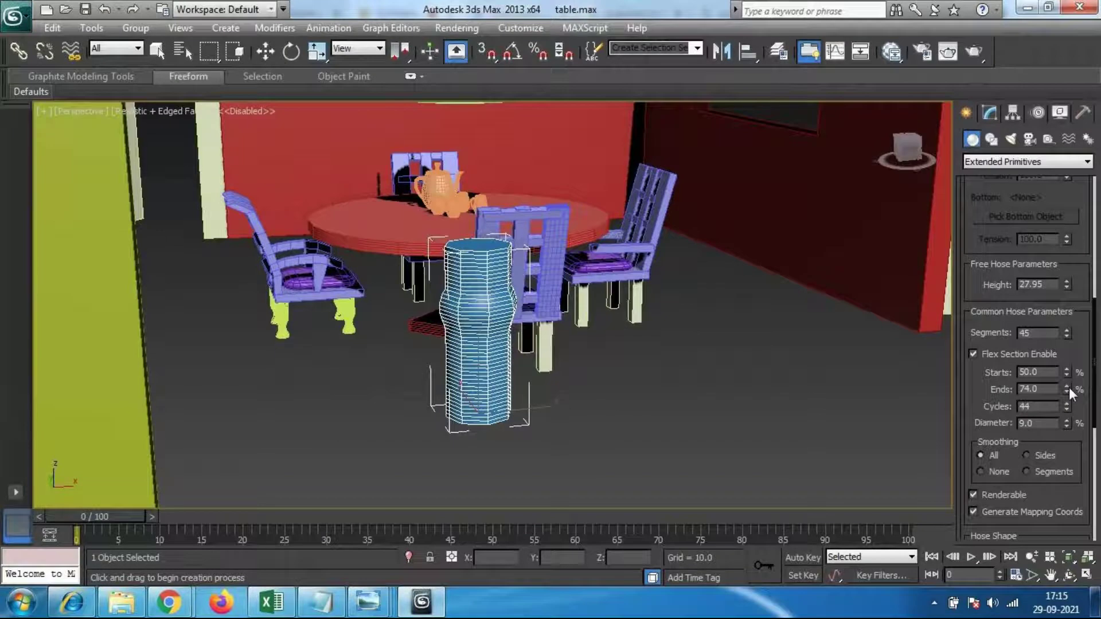
left_click_drag(1069, 387, 1068, 374)
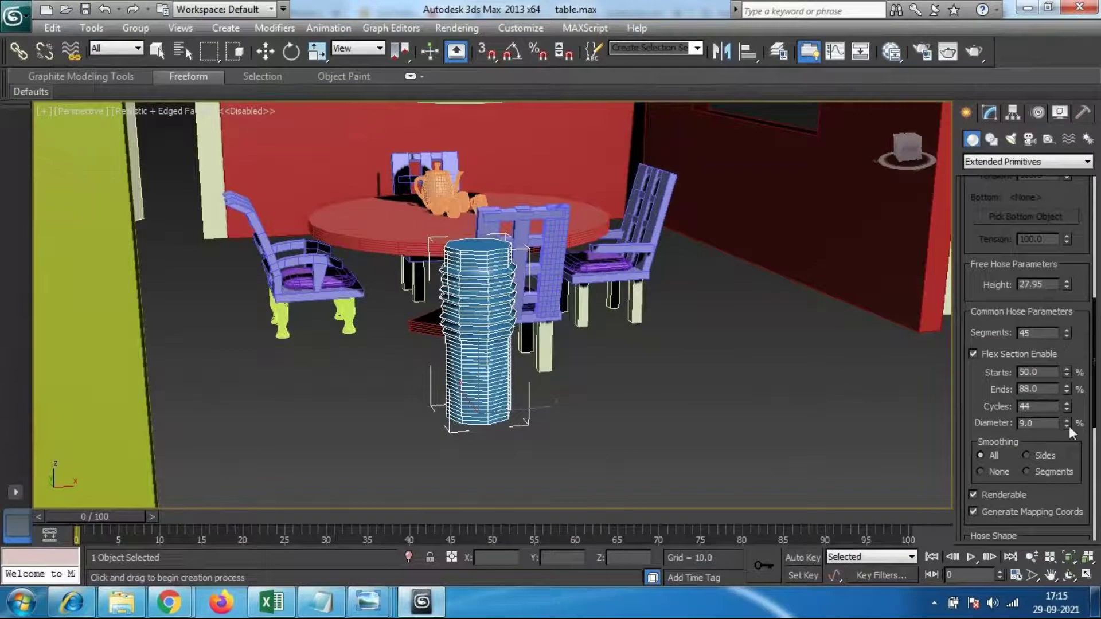
Step: Try the D-section shape, then make the hose rectangular with width 12.736, depth 15.536, fillet 6.368 and rotation 122
left_click_drag(1047, 493, 1034, 161)
left_click(979, 322)
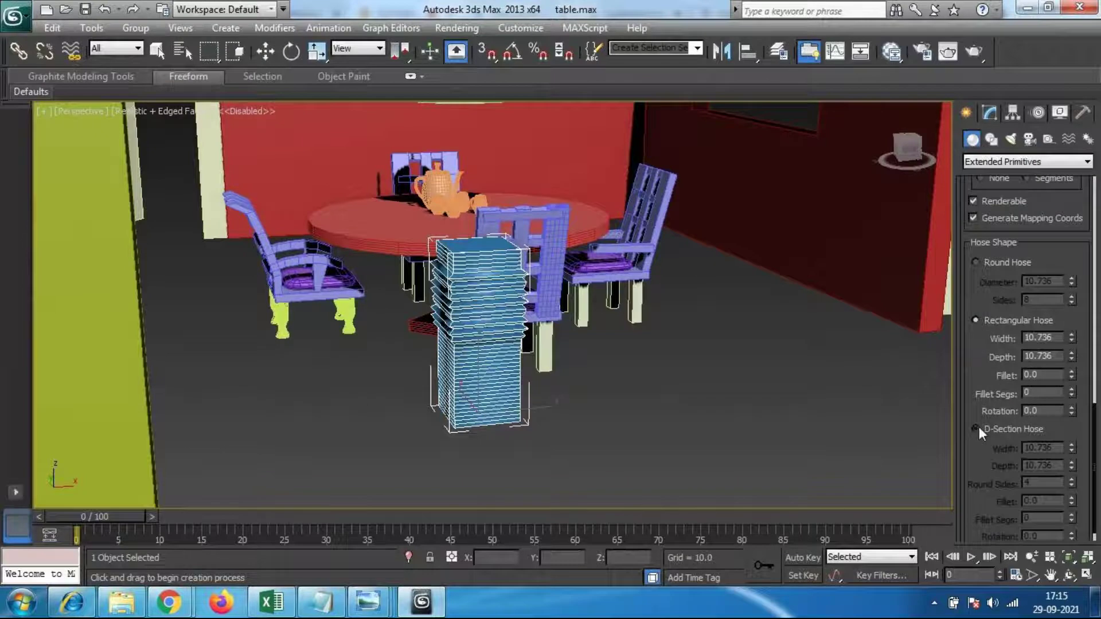
left_click(976, 428)
left_click(986, 318)
mouse_move(1071, 336)
left_mouse_down()
mouse_move(1070, 321)
mouse_move(1070, 346)
mouse_move(1064, 317)
left_mouse_up()
left_click_drag(1071, 376, 1064, 298)
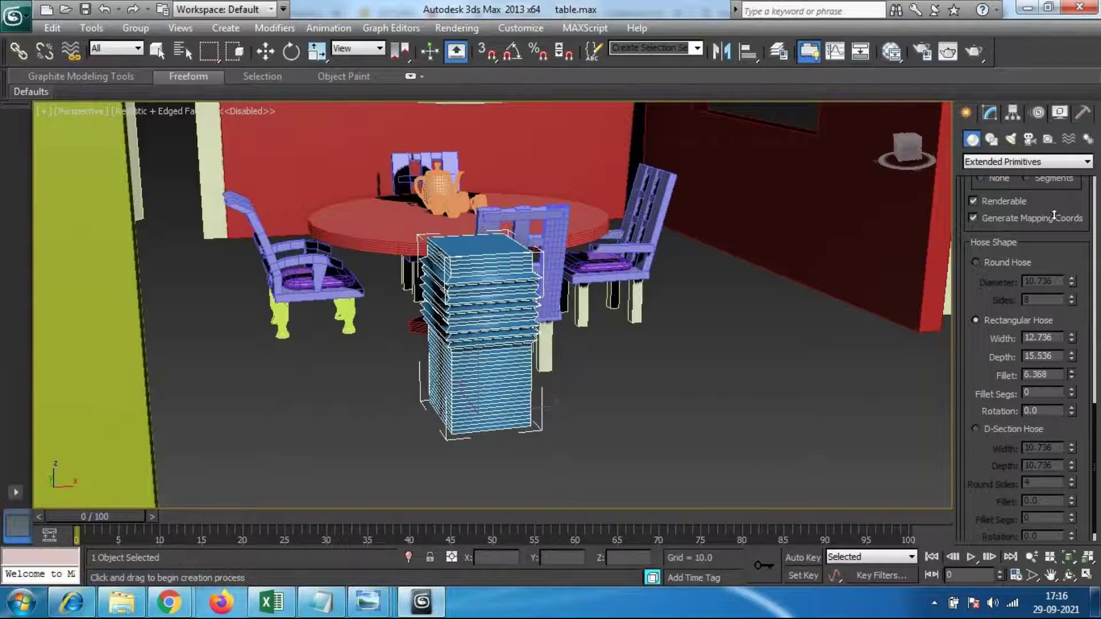
left_click_drag(1072, 395, 1037, 310)
middle_click_drag(580, 342, 617, 344, "alt")
scroll(579, 371, "up", 3)
scroll(595, 364, "down", 1)
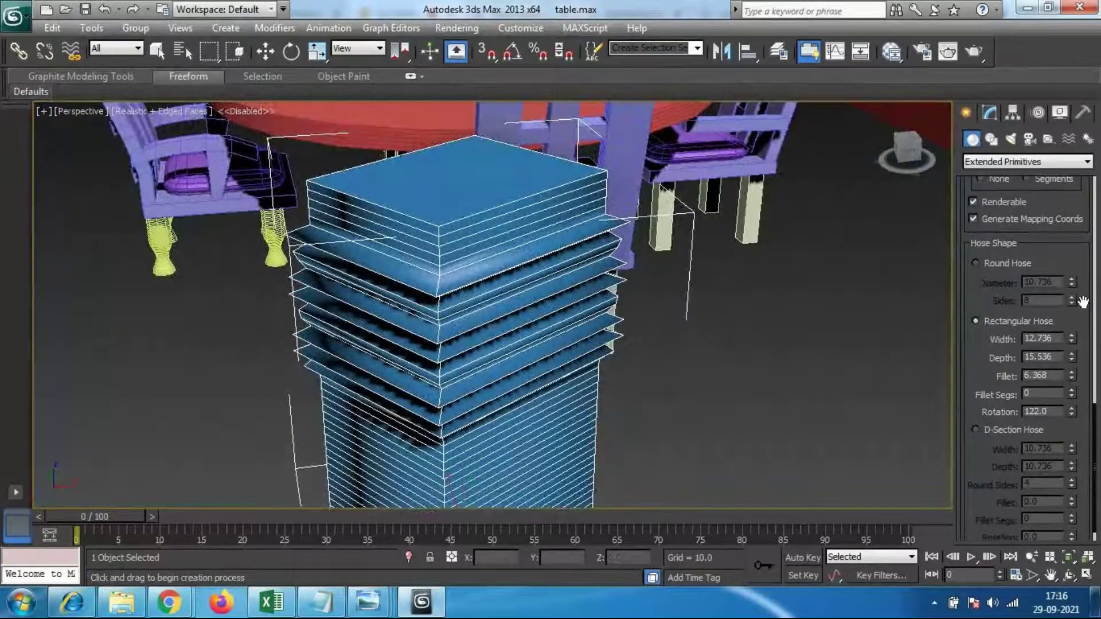
Step: Switch the hose back to the round shape with 96 sides and a diameter of 13.336
scroll(1087, 478, "up", 3)
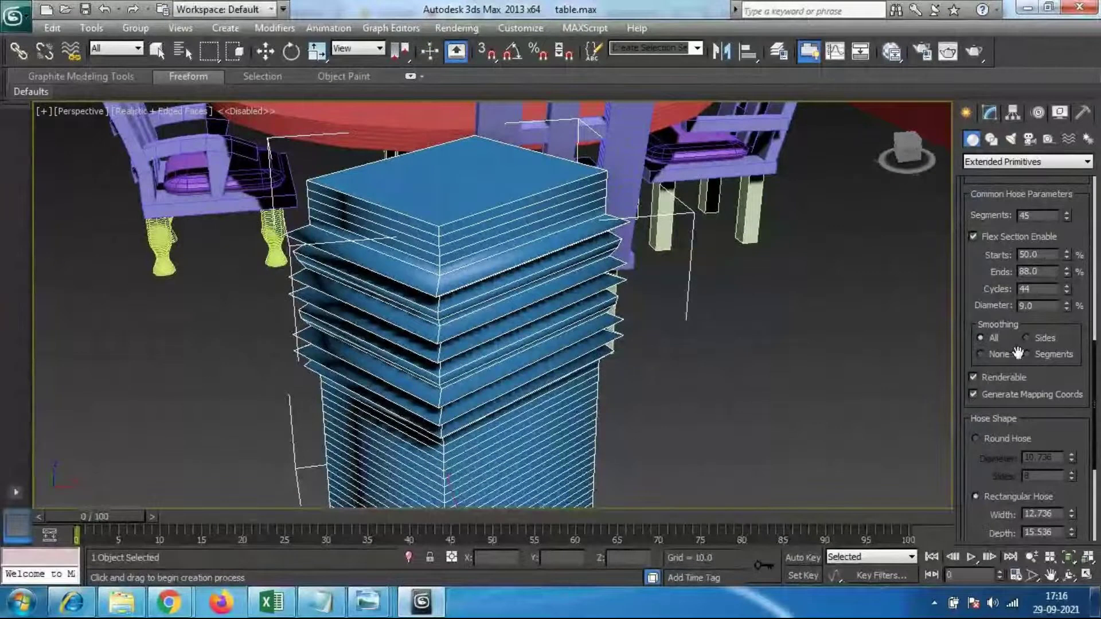
left_click(984, 438)
left_click_drag(1071, 476, 1069, 405)
left_click_drag(1071, 458, 1064, 287)
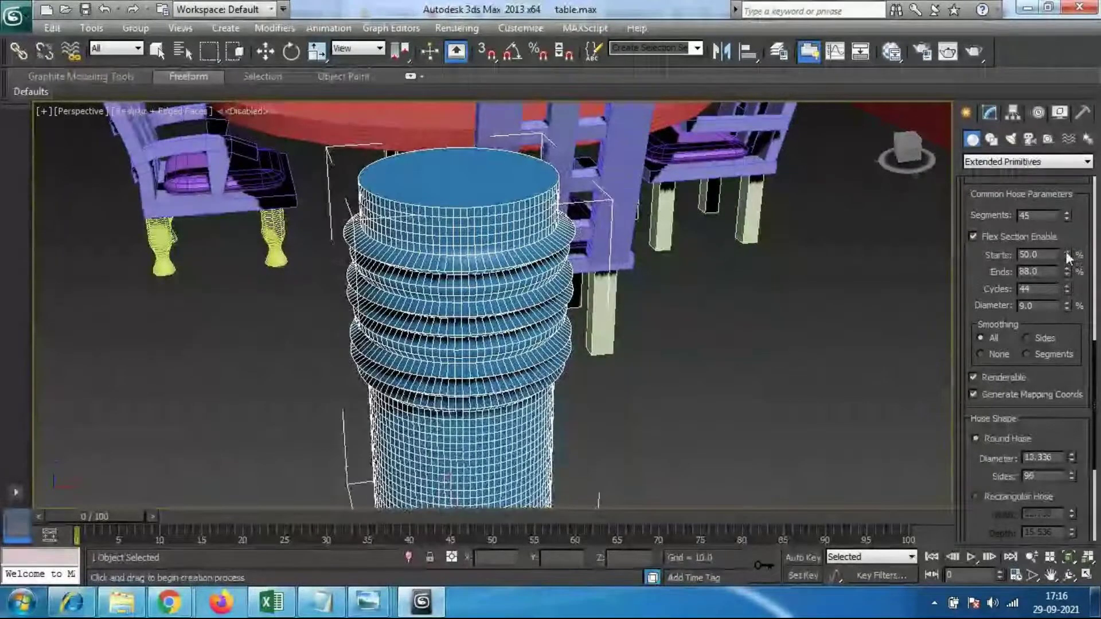
Step: Set the hose's flex section to start at 0% and end at 51%, with a flex diameter of 44%
left_click_drag(1067, 257, 1070, 299)
middle_click_drag(462, 401, 566, 245)
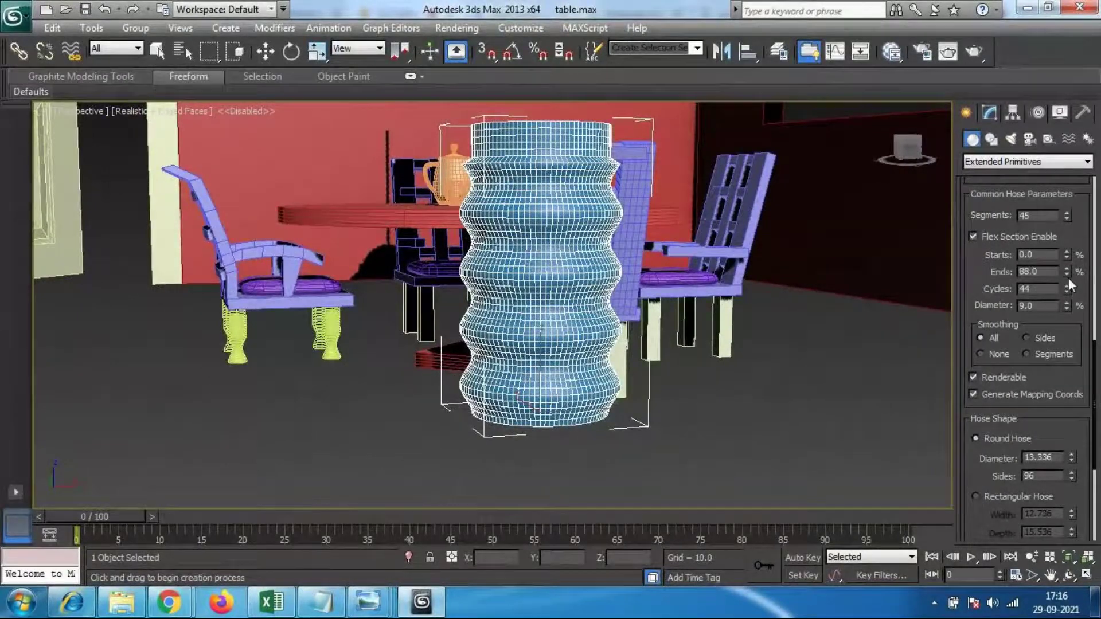
left_click_drag(1066, 270, 1071, 303)
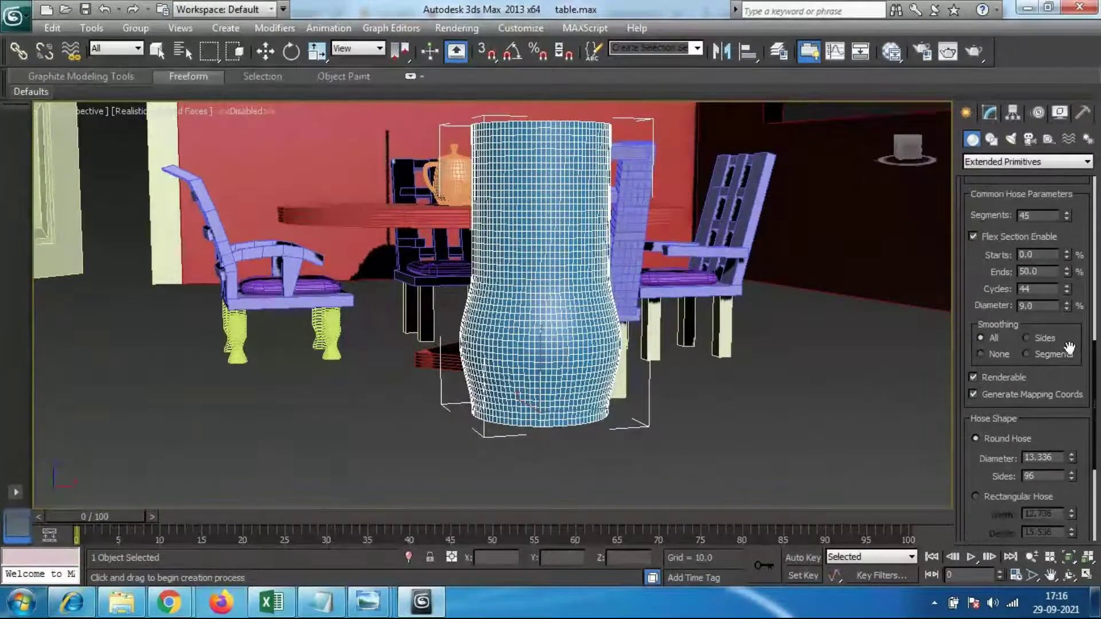
left_click_drag(1068, 303, 1064, 269)
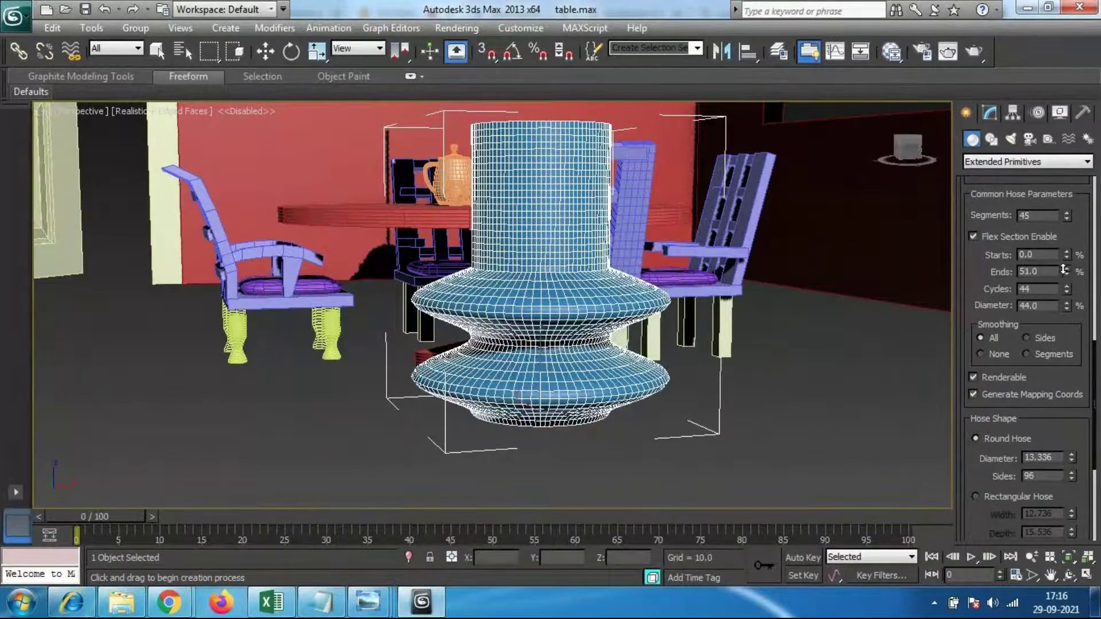
middle_click_drag(631, 298, 630, 328, "alt")
scroll(629, 324, "down", 2)
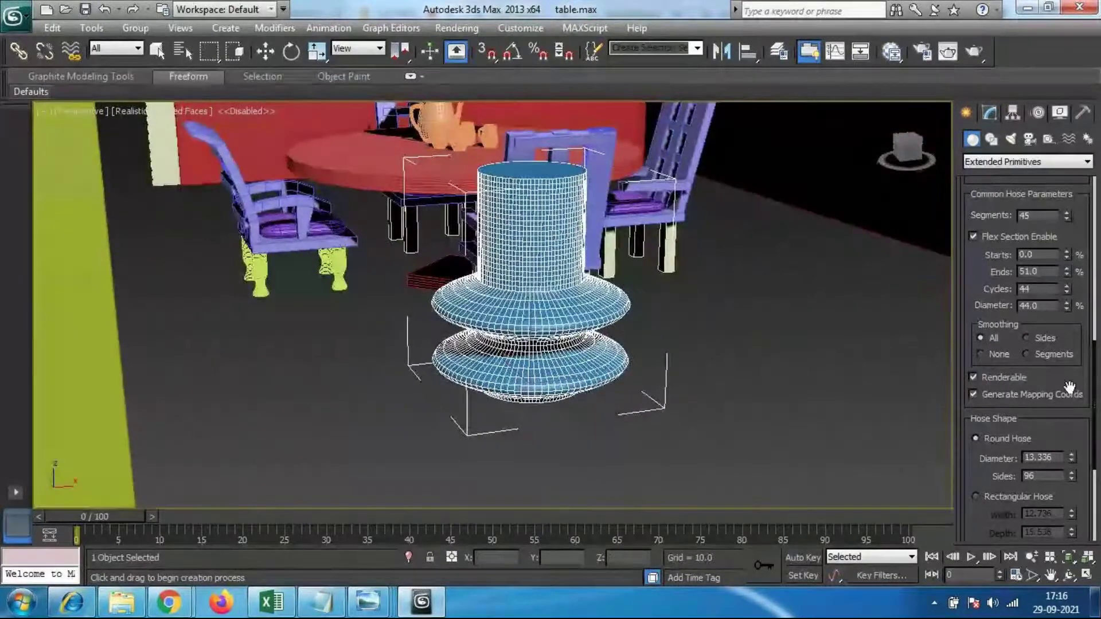
Step: Set the hose's flex diameter to -17% with 1 cycle, and its round shape to a diameter of 16.736 with 30 sides
left_click(1067, 310)
left_click_drag(1069, 307, 1078, 366)
mouse_move(625, 396)
middle_mouse_down("alt")
mouse_move(666, 376)
mouse_move(639, 401)
mouse_move(622, 396)
middle_mouse_up("alt")
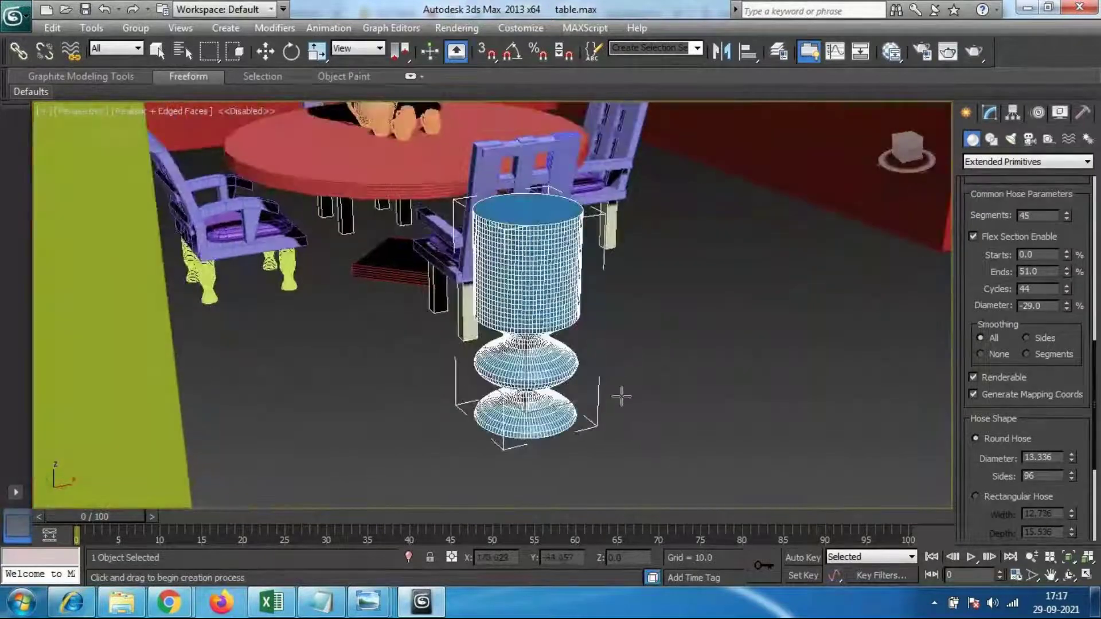
mouse_move(1068, 305)
left_mouse_down()
mouse_move(1066, 258)
mouse_move(1070, 322)
left_mouse_up()
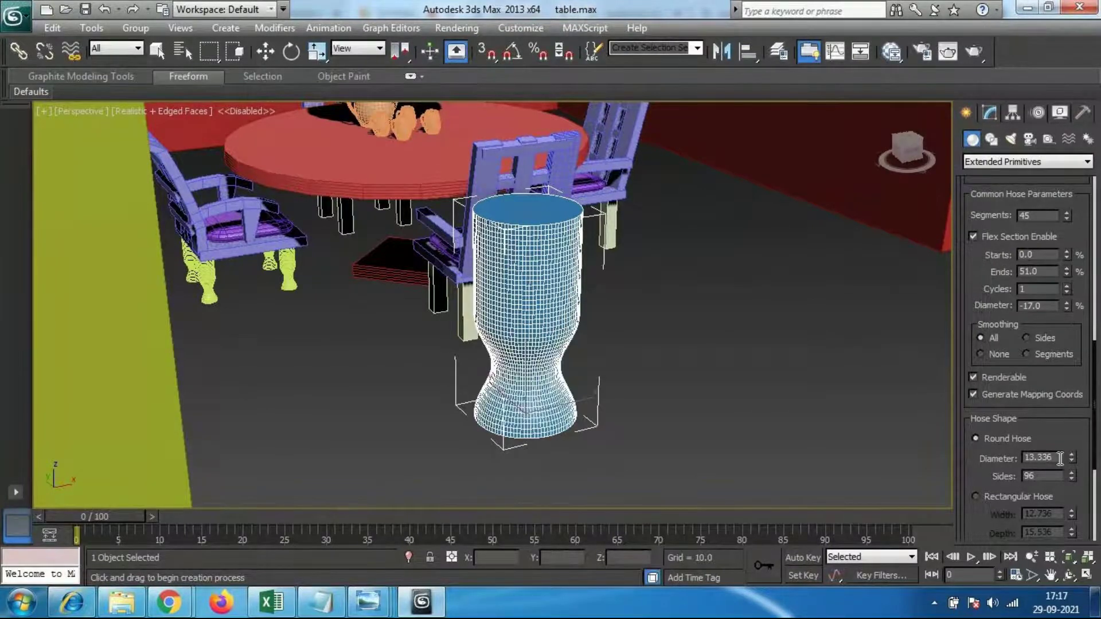
left_click_drag(1071, 459, 1072, 497)
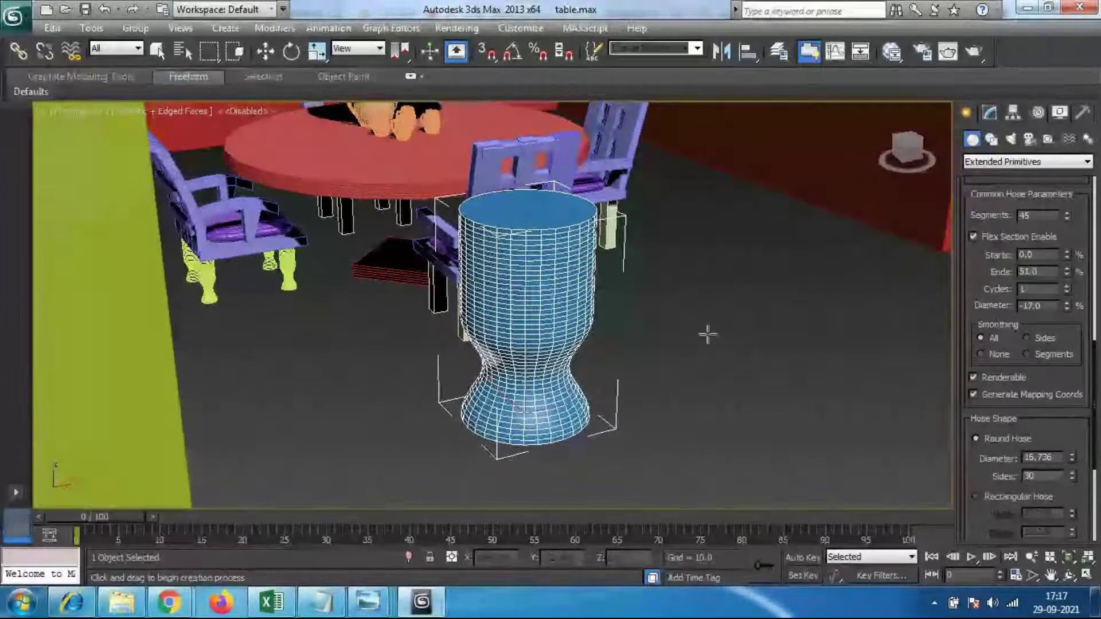
Step: Move the hose in the top wireframe view to the centre of the round table, at about X 174.7 and Y 35.5
middle_click_drag(634, 307, 610, 381, "alt")
key("t")
middle_click_drag(482, 293, 506, 270)
scroll(506, 270, "down", 4)
middle_click_drag(739, 277, 702, 291)
scroll(702, 292, "up", 2)
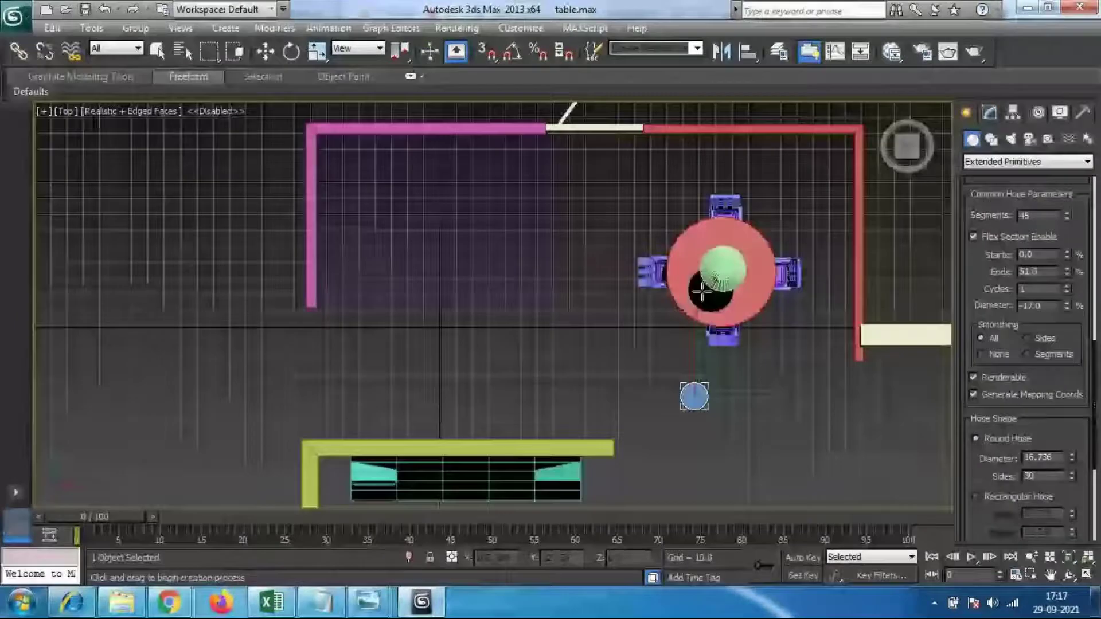
key("F3")
scroll(644, 344, "up", 3)
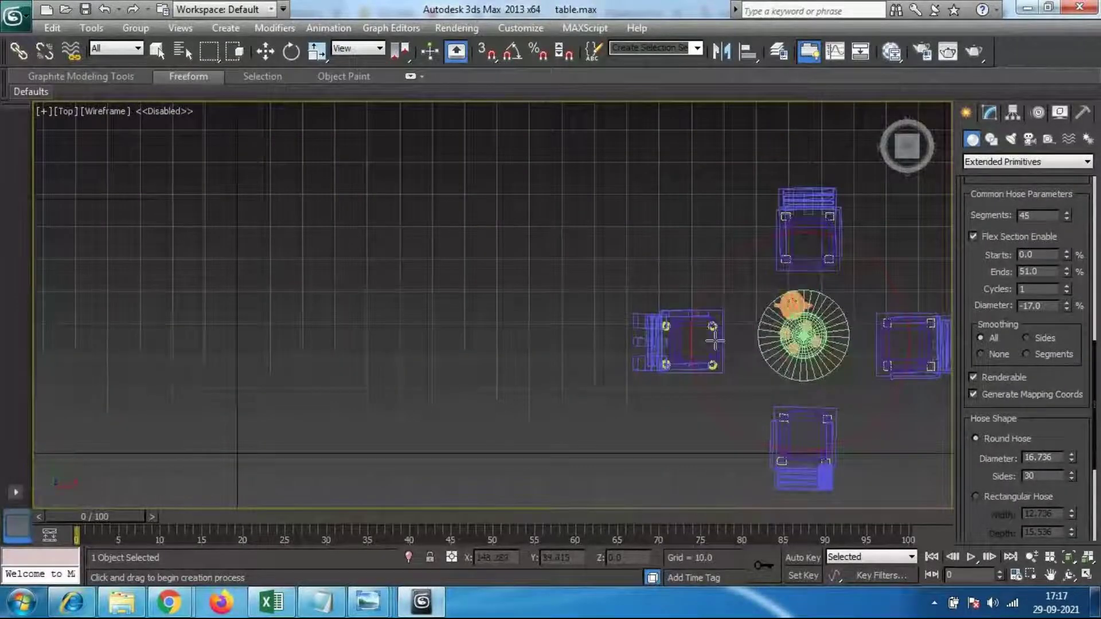
middle_click_drag(715, 341, 519, 327)
scroll(622, 337, "up", 2)
middle_click_drag(622, 336, 571, 306)
scroll(571, 306, "down", 3)
scroll(488, 315, "down", 2)
middle_click_drag(521, 356, 544, 302)
scroll(545, 332, "up", 3)
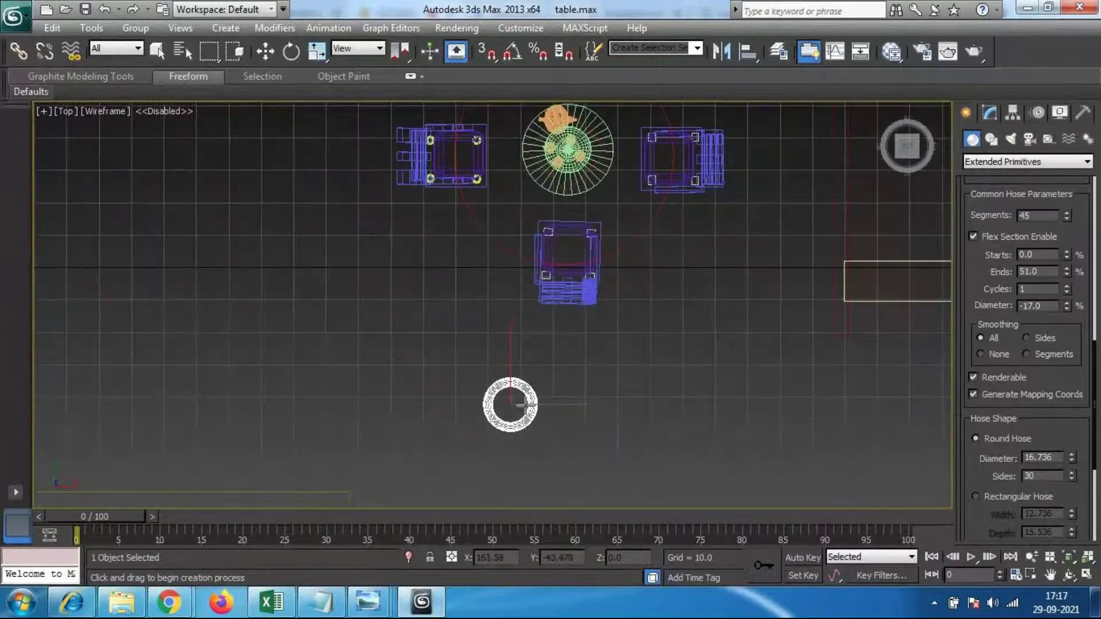
key("w")
left_click_drag(508, 343, 510, 91)
left_click_drag(570, 148, 627, 147)
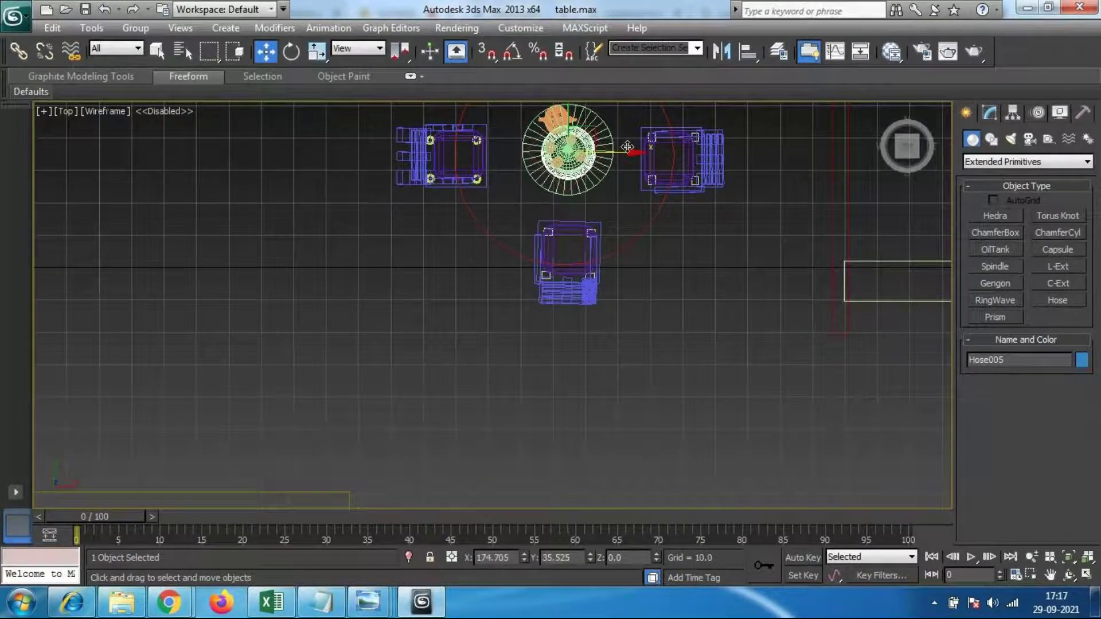
Step: Lower the hose beneath the tabletop in the perspective view, to about -14.9 in Z
scroll(621, 262, "up", 5)
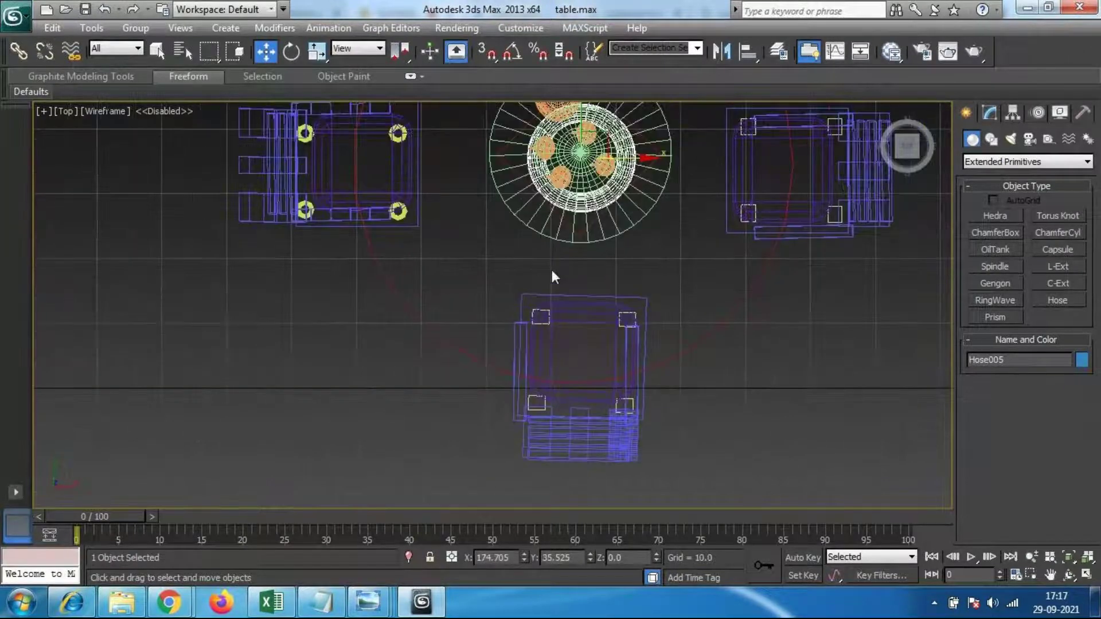
key("p")
middle_click_drag(551, 270, 544, 306)
middle_click_drag(510, 352, 561, 219, "alt")
left_click_drag(558, 234, 553, 313)
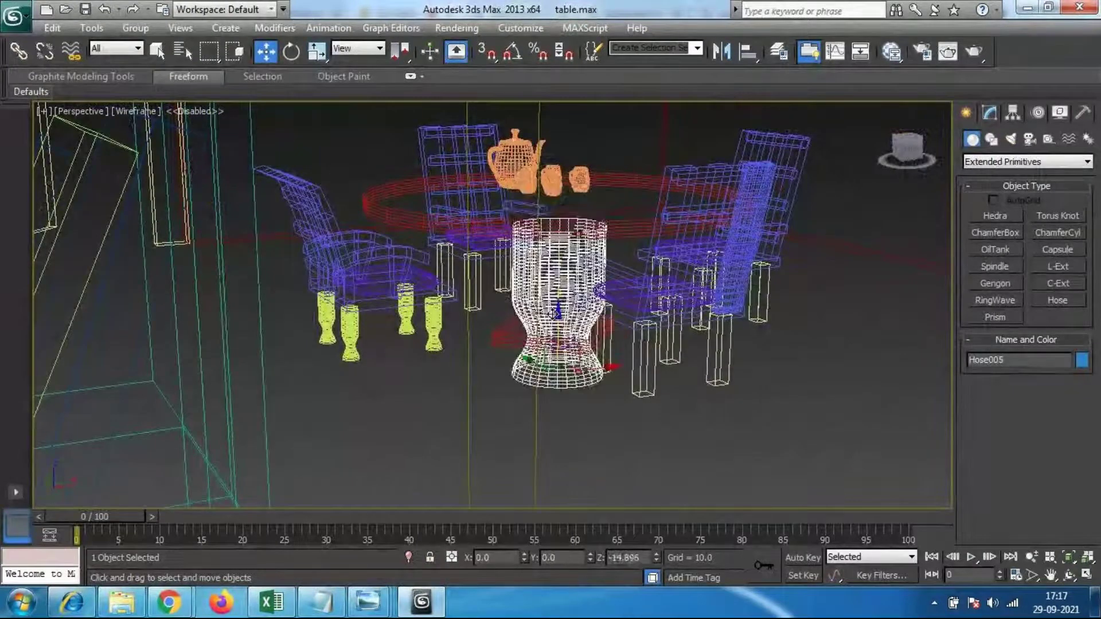
Step: Modify the hose to a height of 23.45, a flex diameter of -27% and 3 flex cycles
left_click(989, 112)
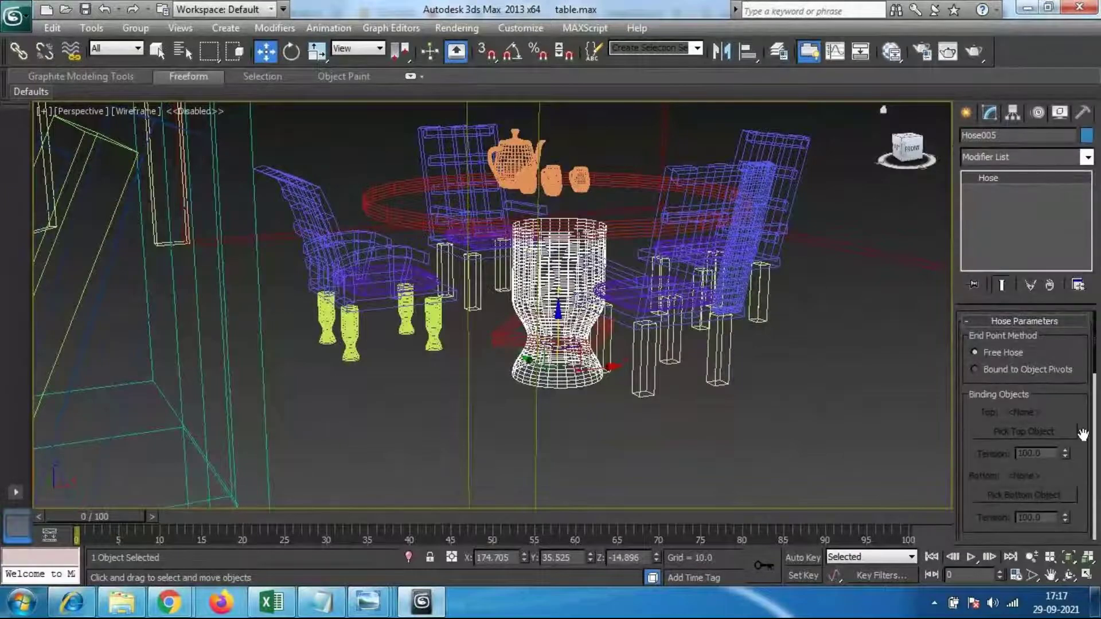
scroll(1075, 433, "down", 5)
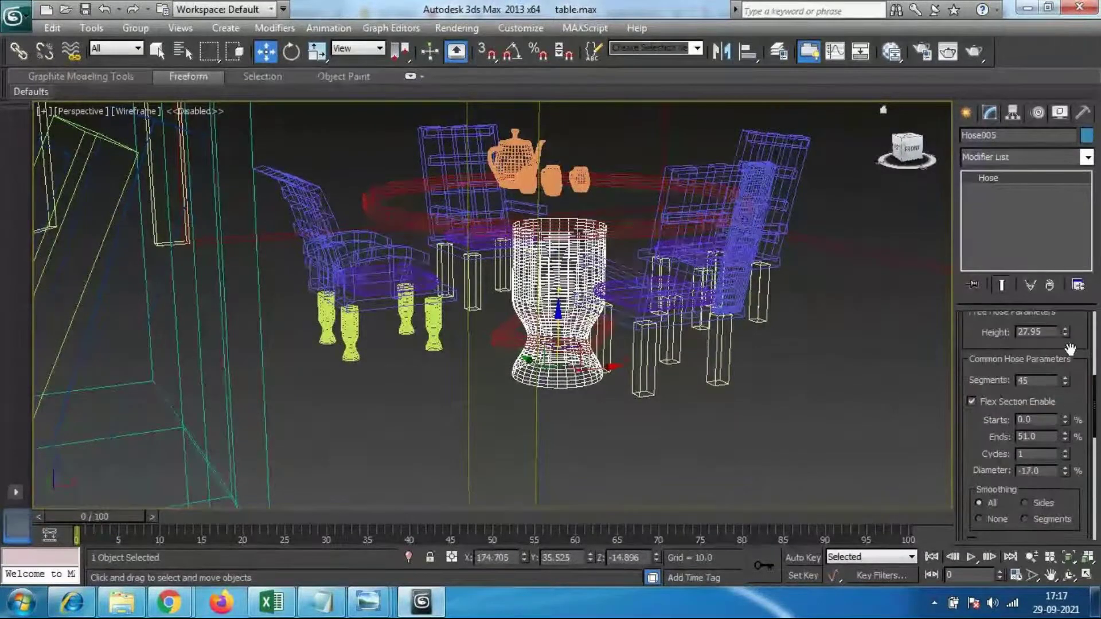
left_click_drag(1065, 332, 1066, 371)
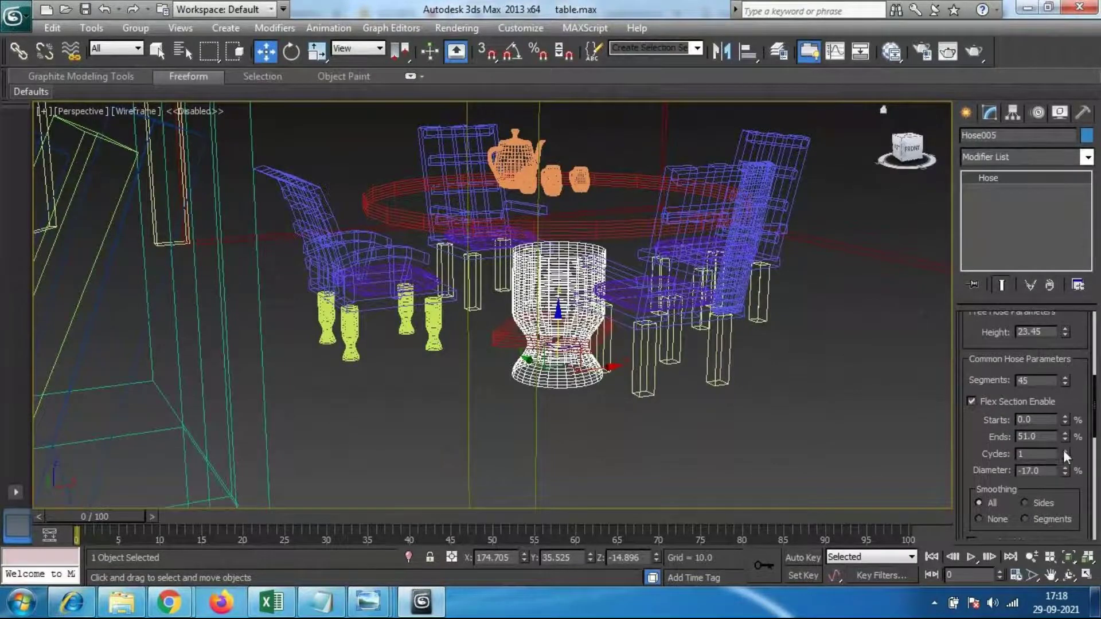
left_click_drag(1064, 469, 1065, 479)
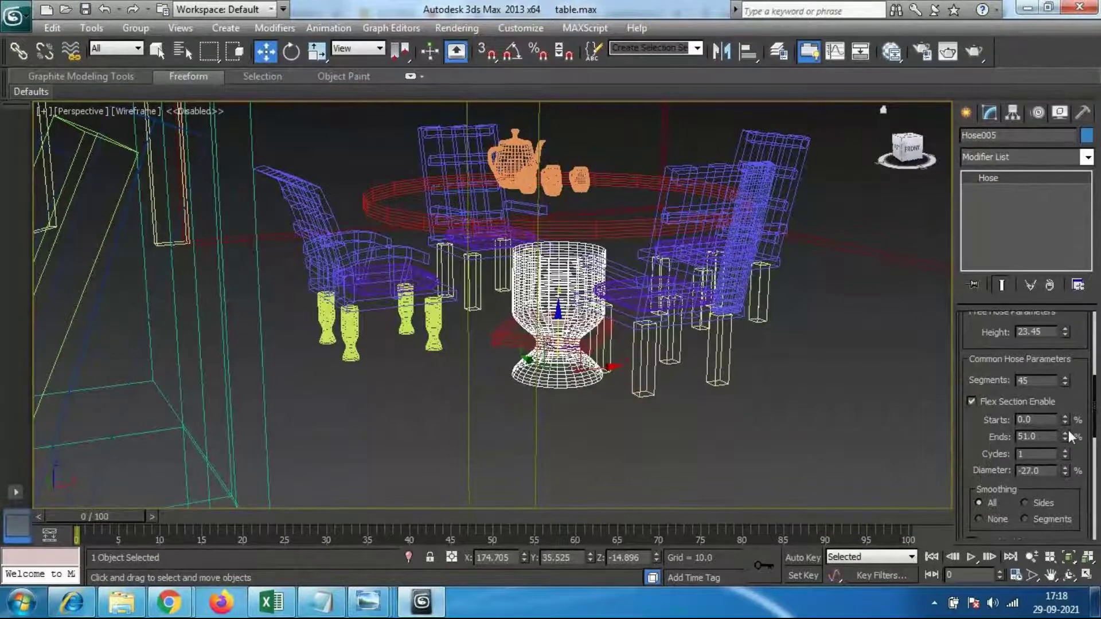
left_click_drag(1065, 421, 1065, 447)
left_click(1063, 450)
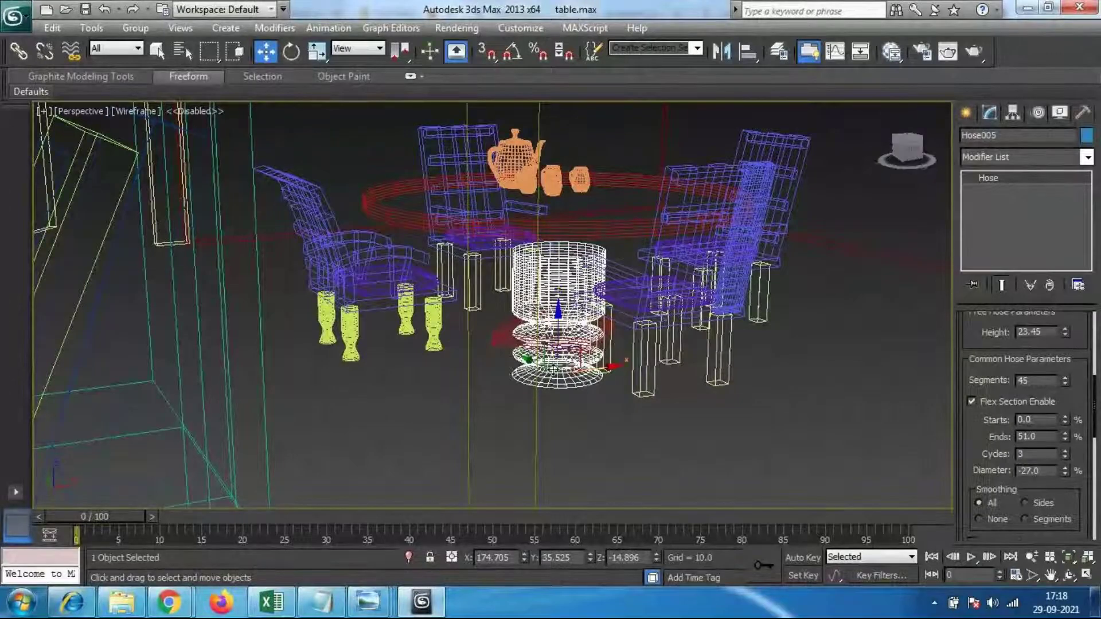
Step: Reduce the hose's height to 21.35
left_click_drag(1088, 362, 1086, 490)
left_click(1065, 439)
left_click_drag(1065, 438, 1065, 456)
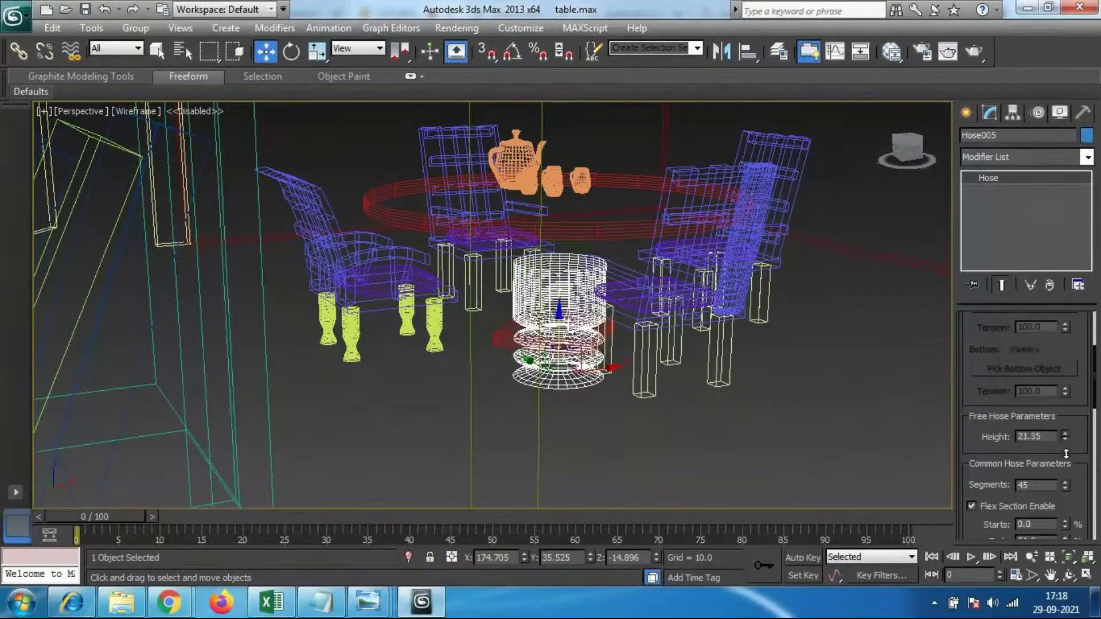
Step: Raise the hose in the front view onto the table's base plate, to about -5.8 in Z
middle_click_drag(594, 391, 611, 321)
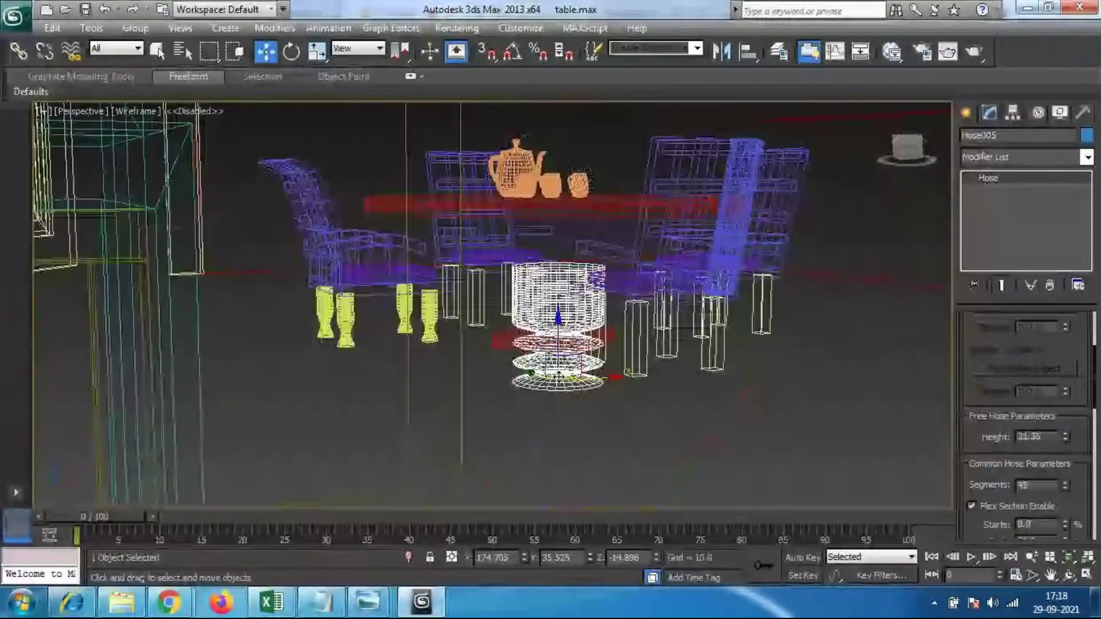
key("f")
middle_click_drag(935, 354, 770, 365)
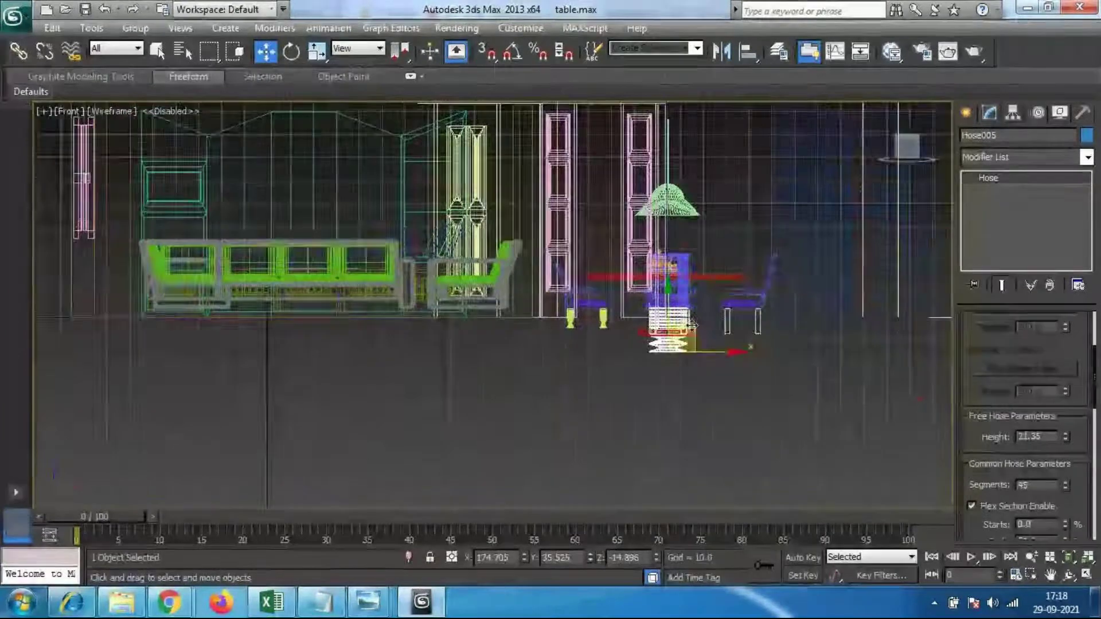
scroll(762, 355, "up", 4)
middle_click_drag(866, 307, 633, 313)
scroll(491, 310, "up", 2)
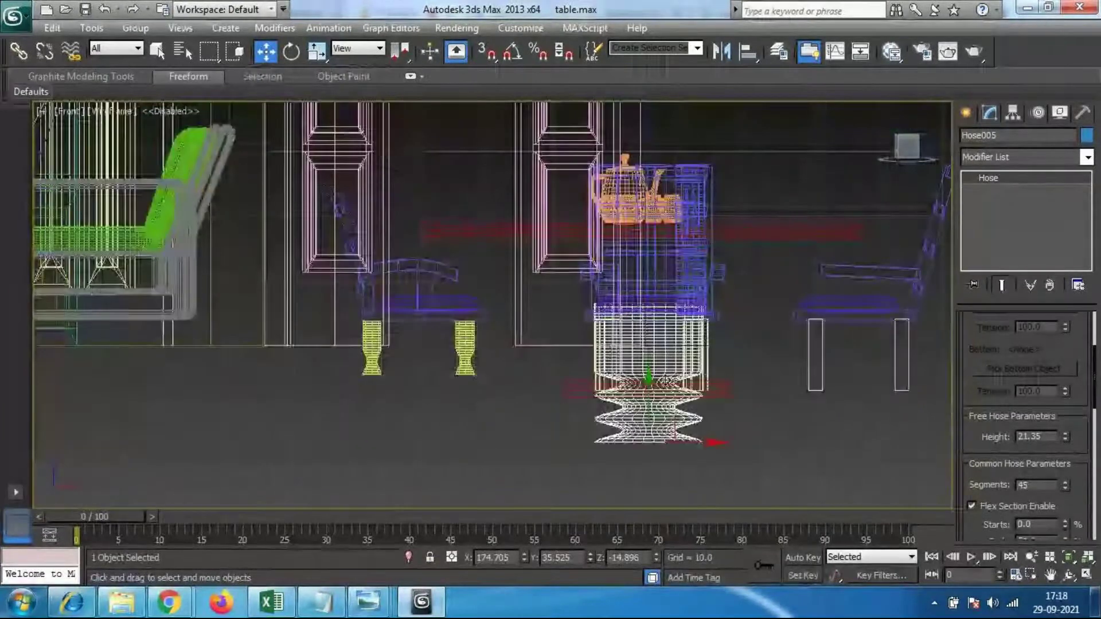
left_click_drag(649, 376, 651, 312)
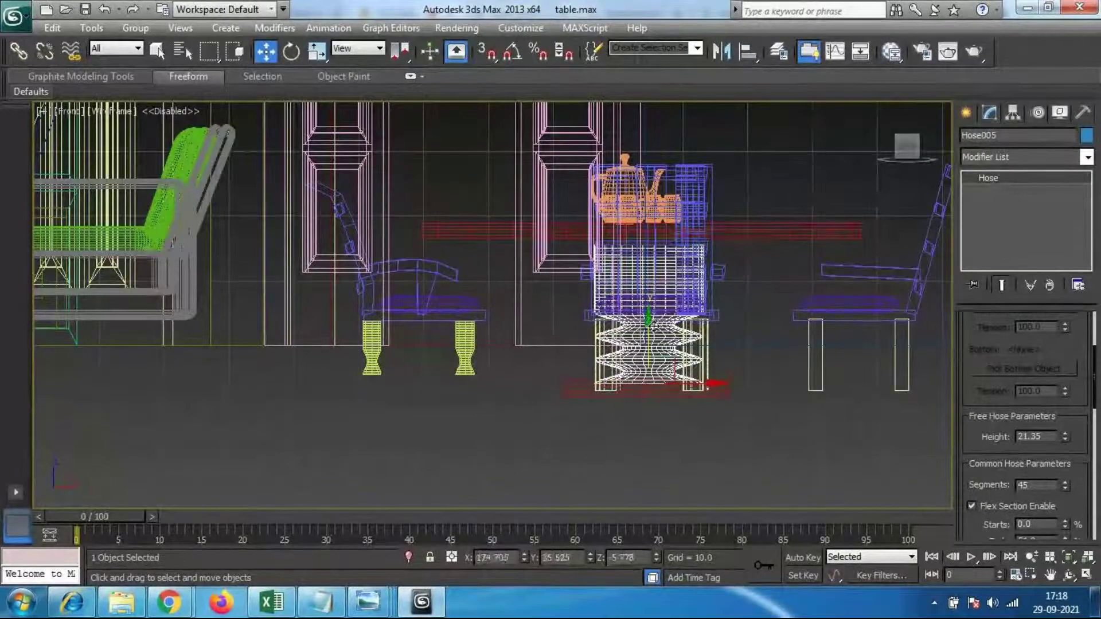
Step: Scale the hose non-uniformly to about 65.35% in X, 68.3% in Y and 108.4% in Z so it reaches the tabletop
key("r")
left_click_drag(717, 381, 693, 379)
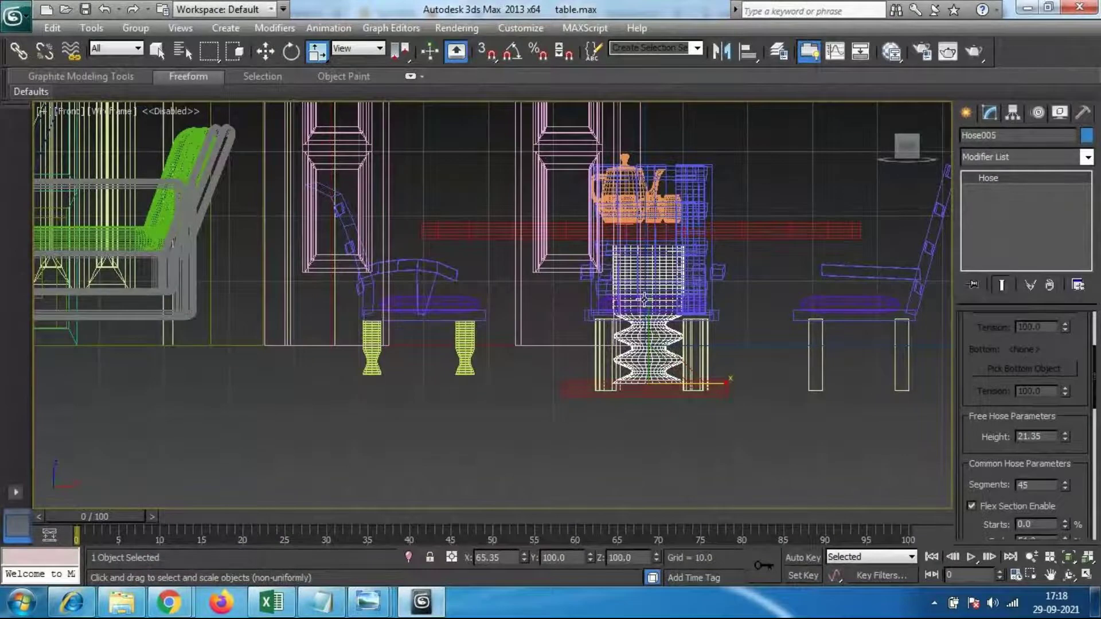
left_click_drag(649, 302, 648, 293)
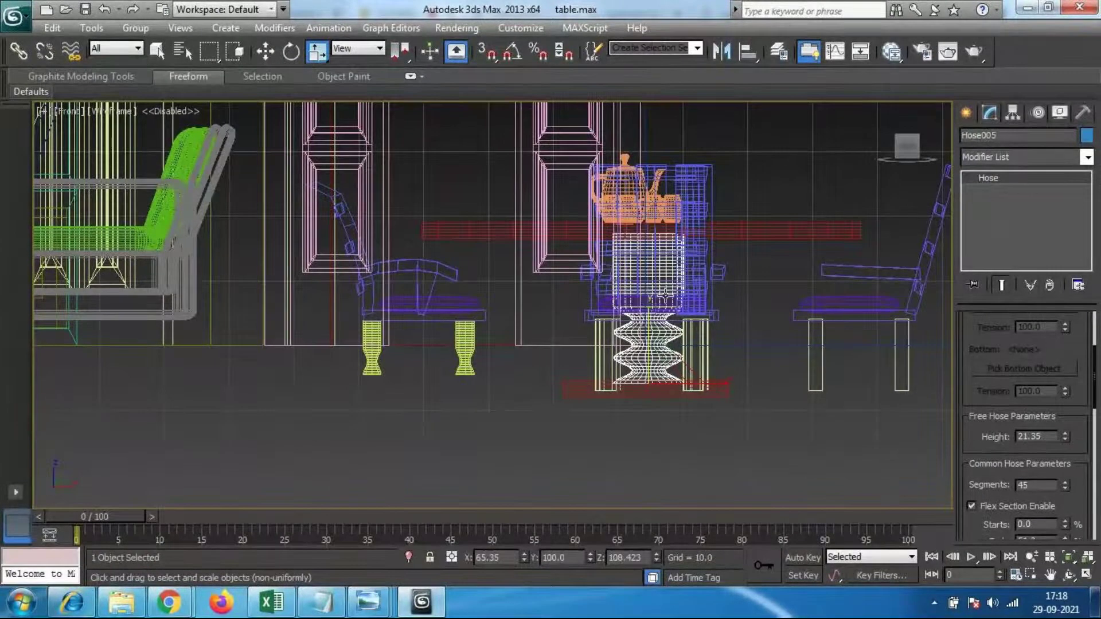
key("p")
middle_click_drag(535, 301, 686, 396, "alt")
left_click_drag(707, 351, 689, 351)
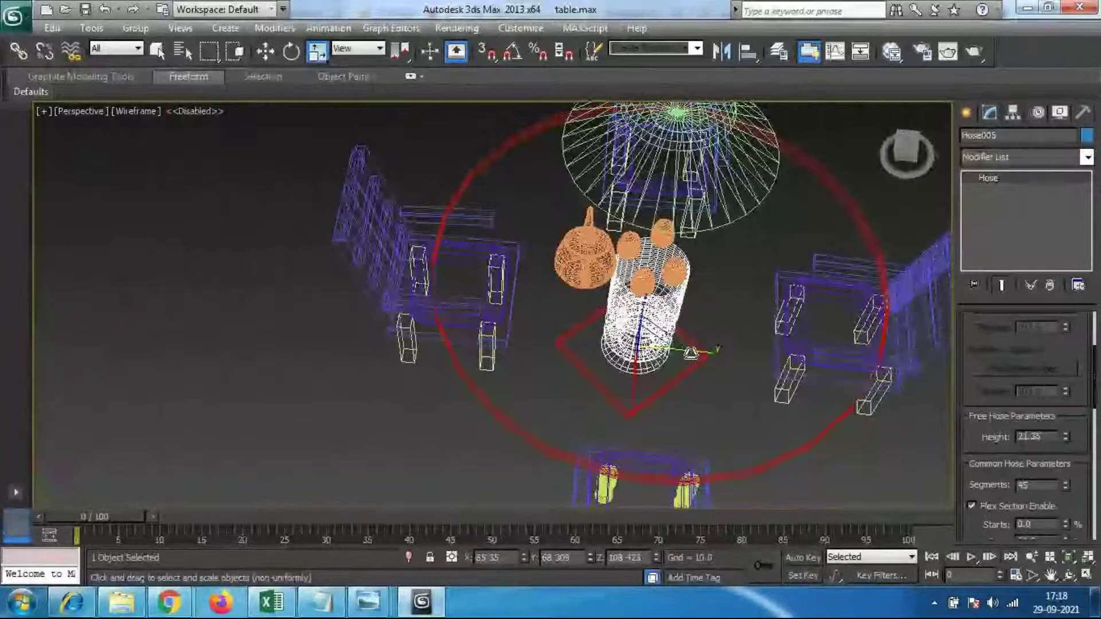
Step: Return to the shaded display and delete the four-sided base plate under the hose column
key("F3")
middle_click_drag(679, 397, 611, 362, "alt")
middle_click_drag(682, 378, 707, 437, "alt")
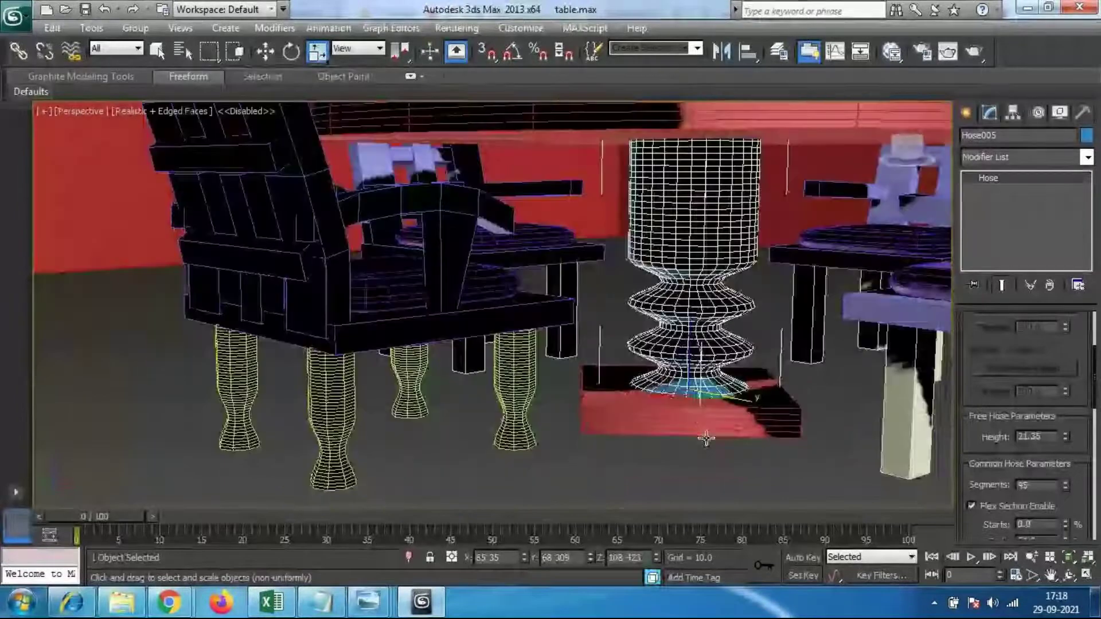
left_click(697, 417)
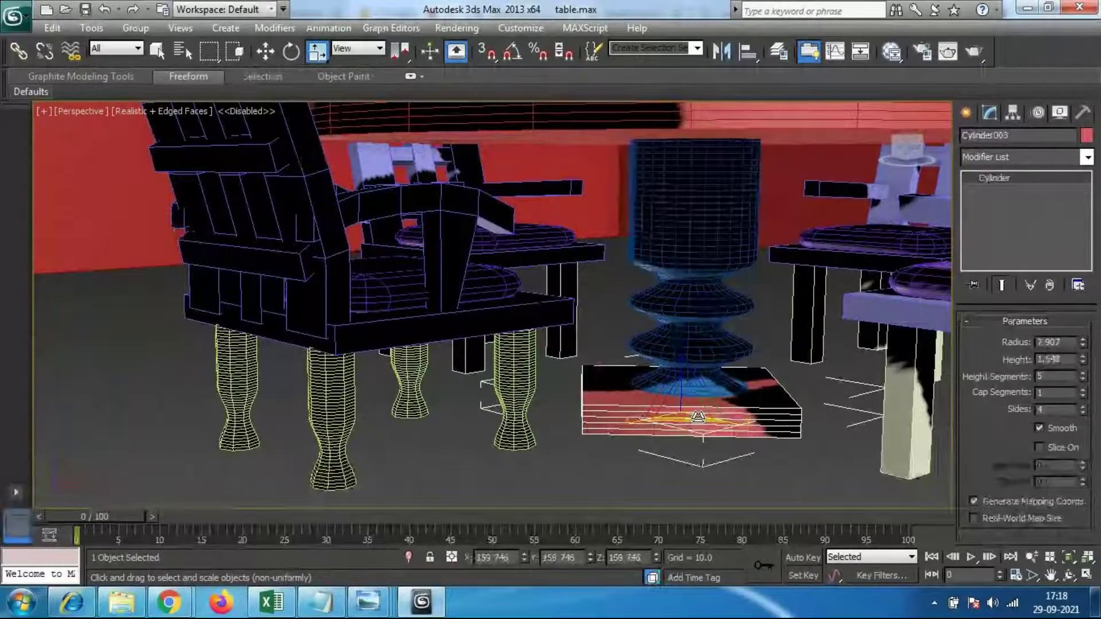
key("Delete")
Step: Examine the hose column beneath the tabletop from several angles
middle_click_drag(653, 402, 552, 360, "alt")
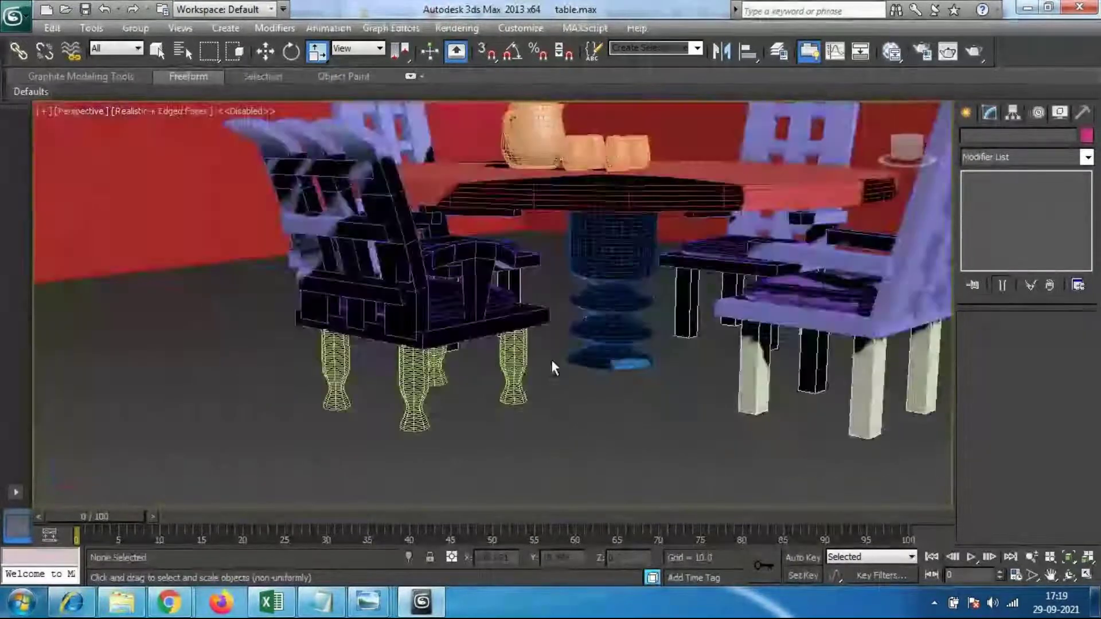
scroll(614, 342, "up", 3)
scroll(614, 342, "down", 1)
middle_click_drag(614, 342, 487, 300)
middle_click_drag(556, 296, 525, 347, "alt")
scroll(526, 343, "up", 4)
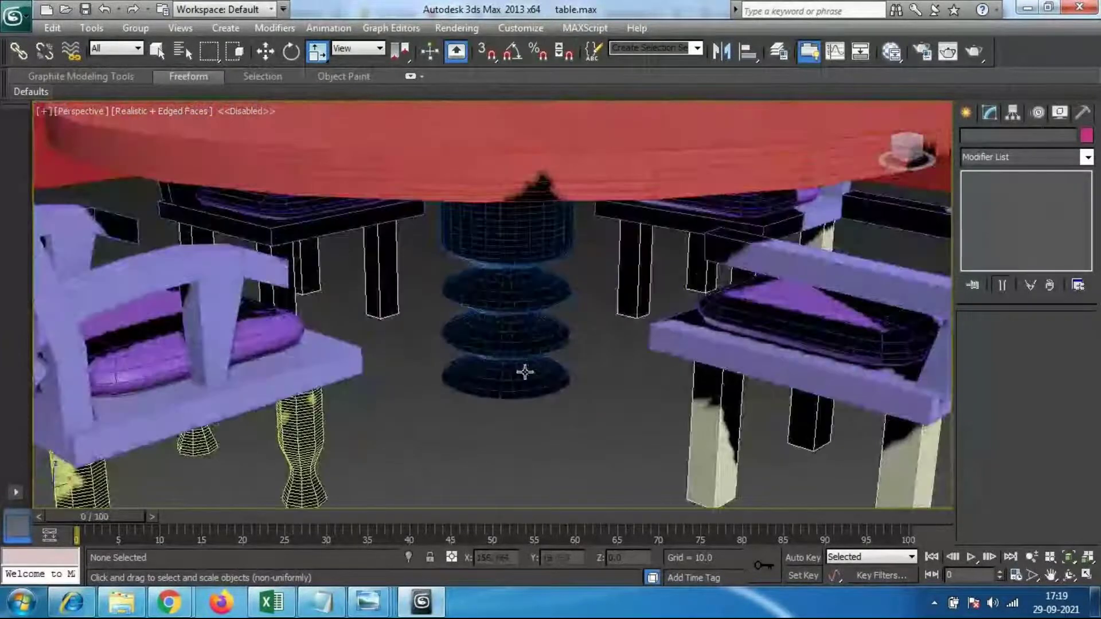
scroll(479, 405, "up", 1)
middle_click_drag(469, 398, 537, 375)
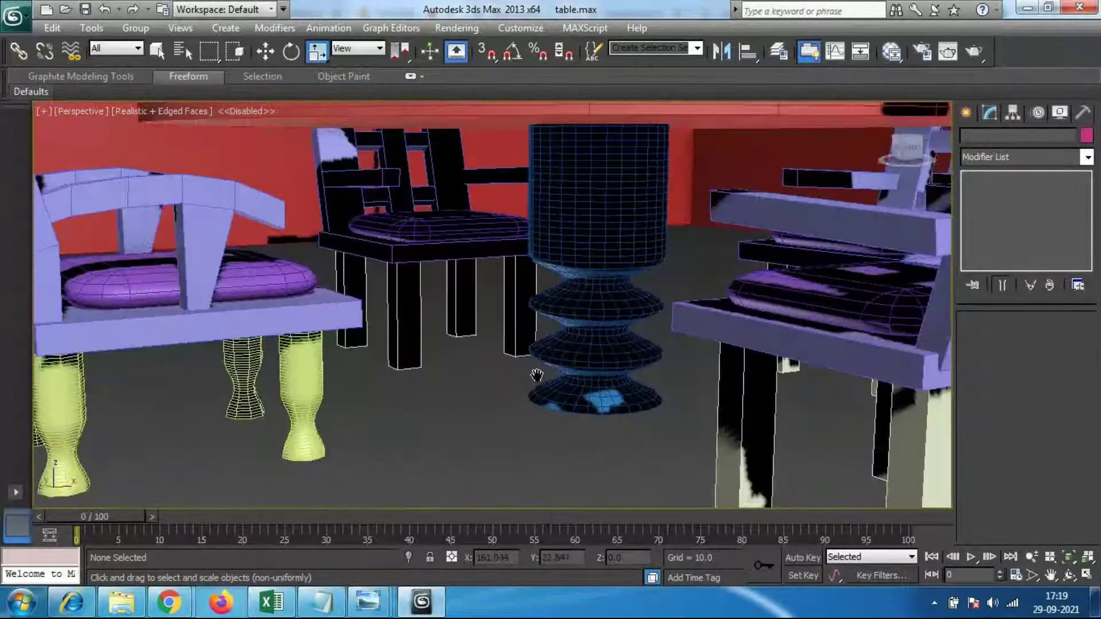
Step: Convert the hose column under the table to an Editable Mesh
left_click(599, 283)
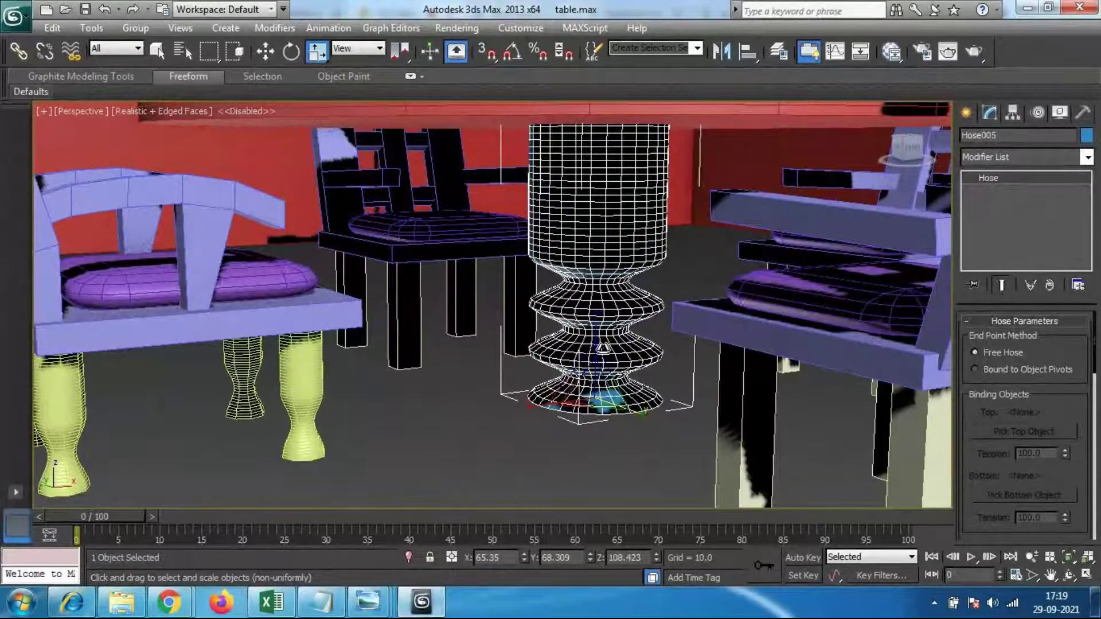
scroll(595, 348, "down", 2)
middle_click_drag(543, 352, 531, 278, "alt")
scroll(544, 374, "up", 2)
right_click(531, 279)
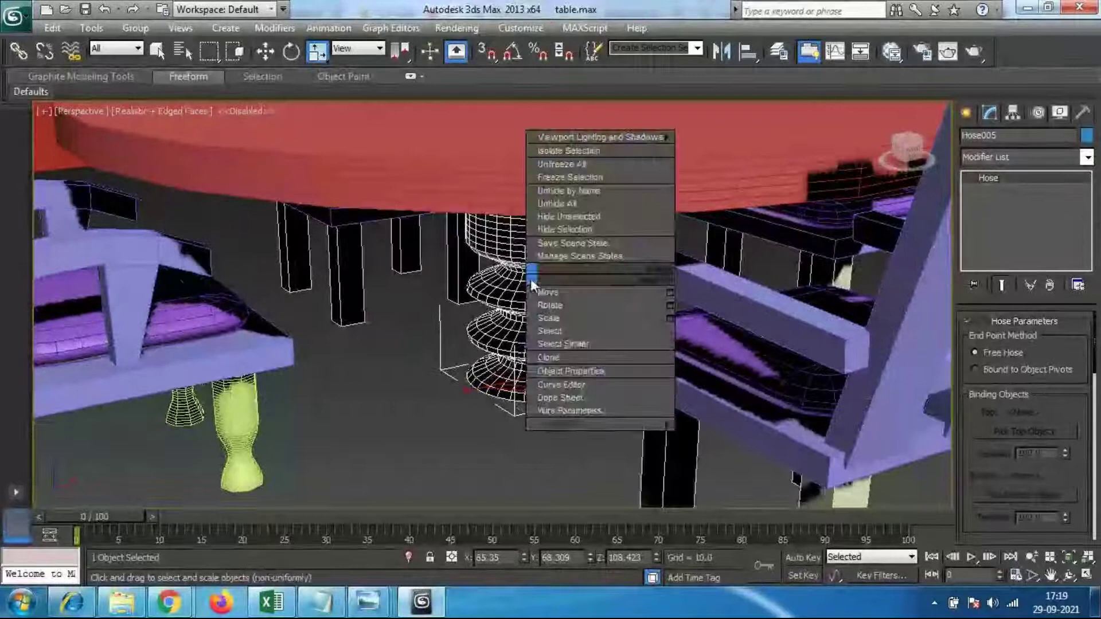
mouse_move(576, 428)
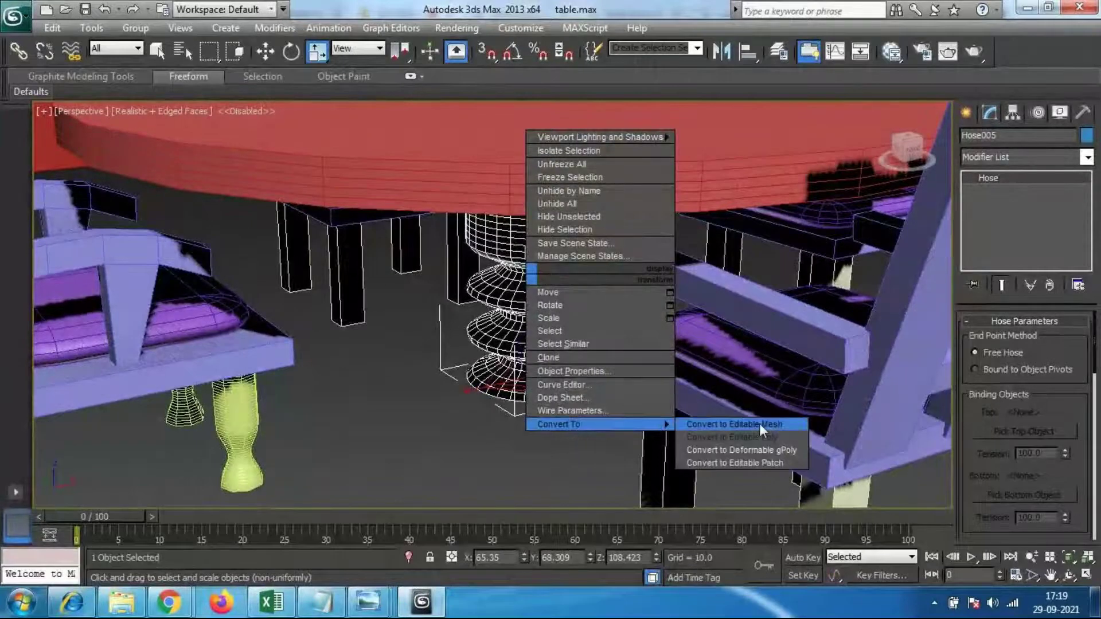
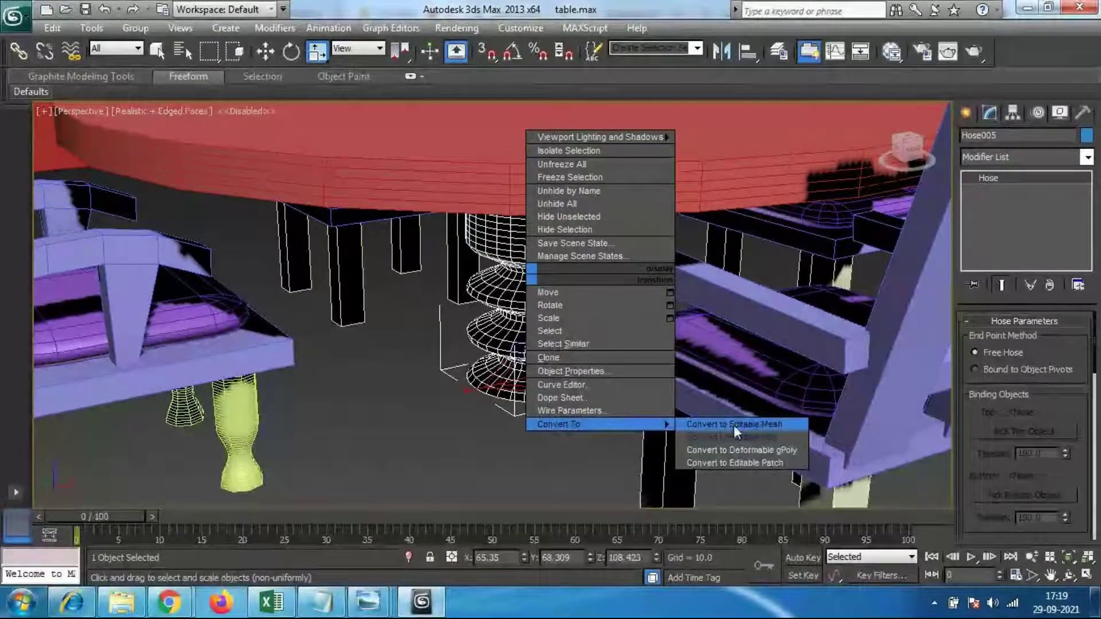
left_click(778, 423)
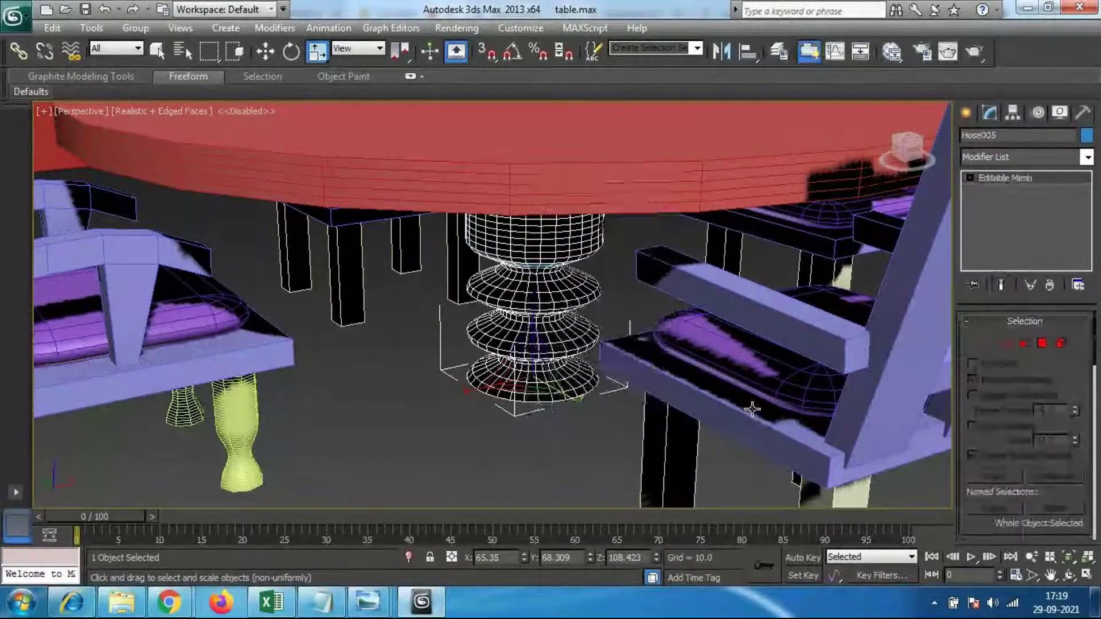
Step: Enter Vertex sub-object level on the hose mesh and try to region-select the vertices at its lower end
left_click(984, 344)
middle_click_drag(491, 382, 491, 415)
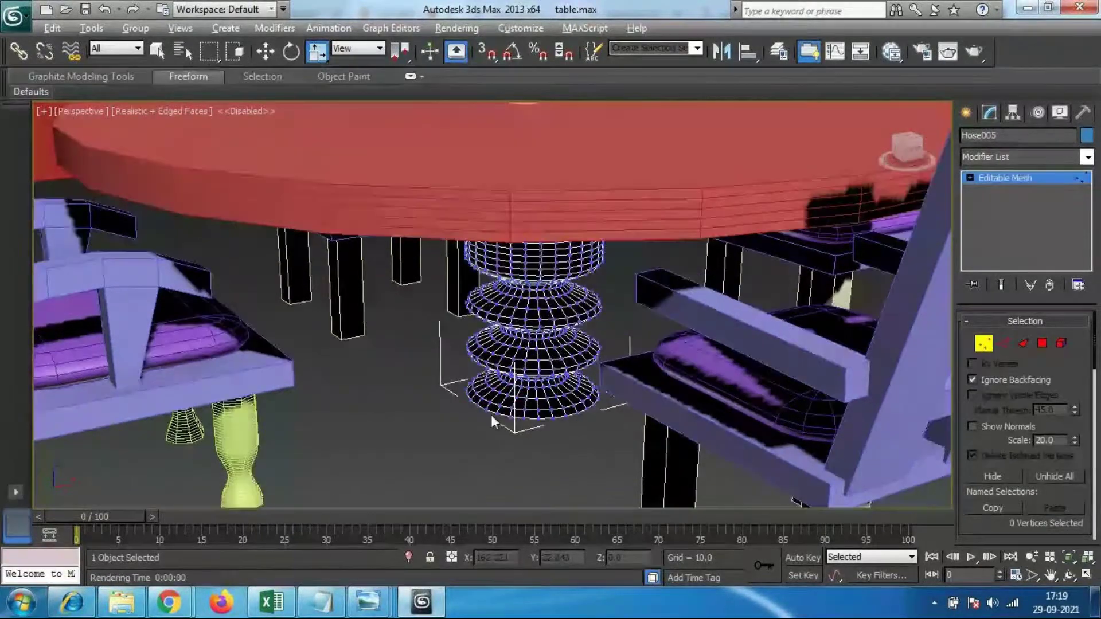
scroll(490, 415, "up", 8)
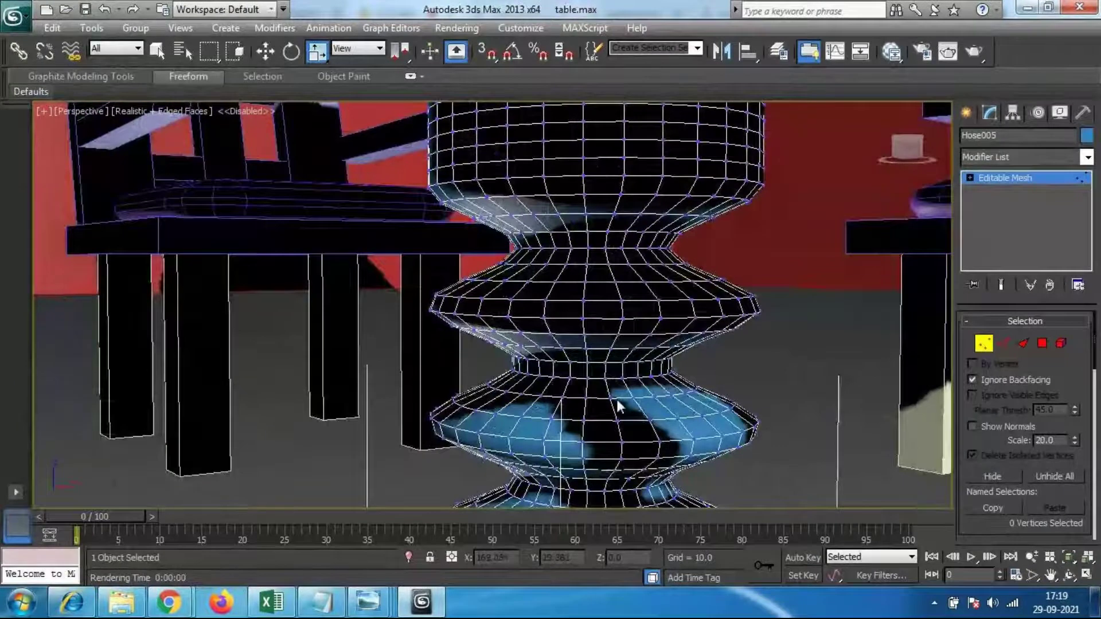
scroll(523, 298, "down", 5)
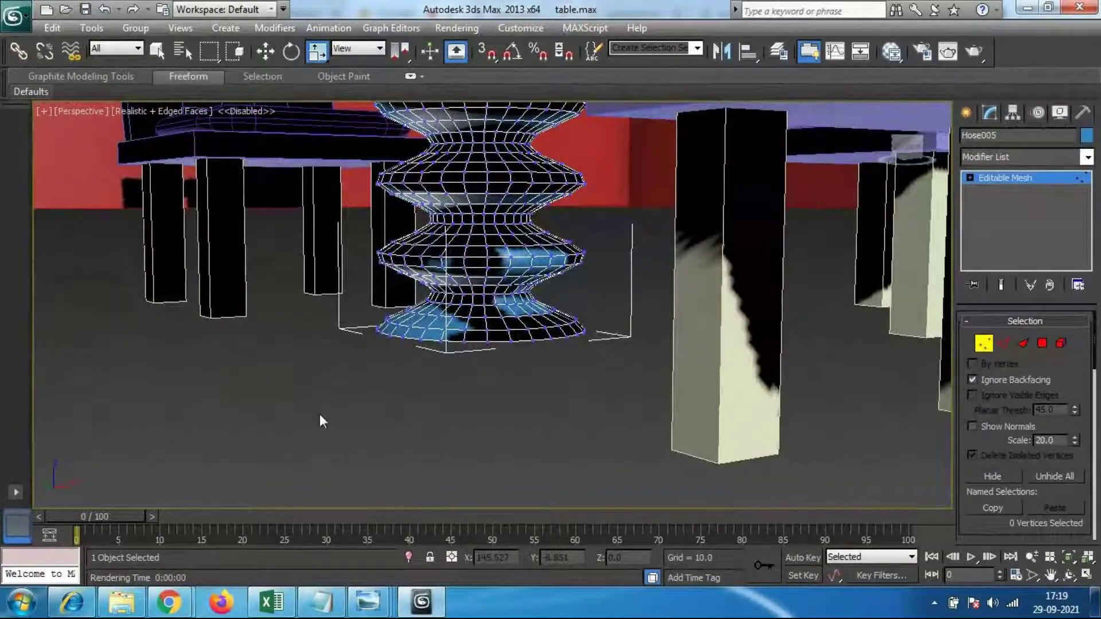
left_click_drag(321, 405, 601, 375)
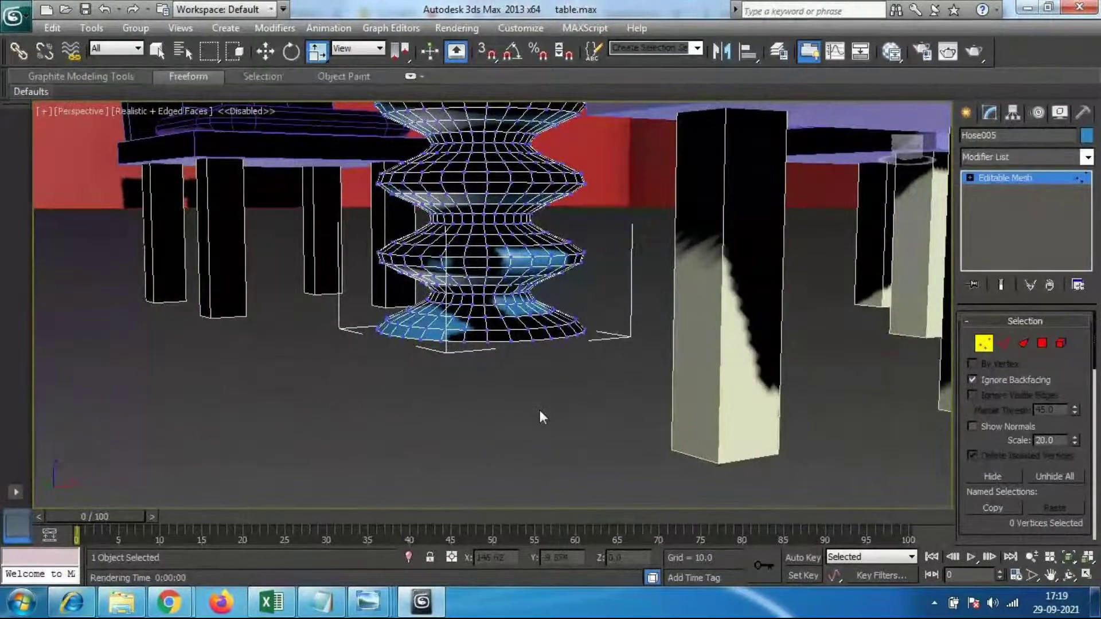
Step: Select the hose's bottom-row vertices in the Front view and try widening them along X to flare the base
key("f")
scroll(697, 375, "up", 6)
middle_click_drag(808, 368, 498, 325)
scroll(498, 324, "up", 3)
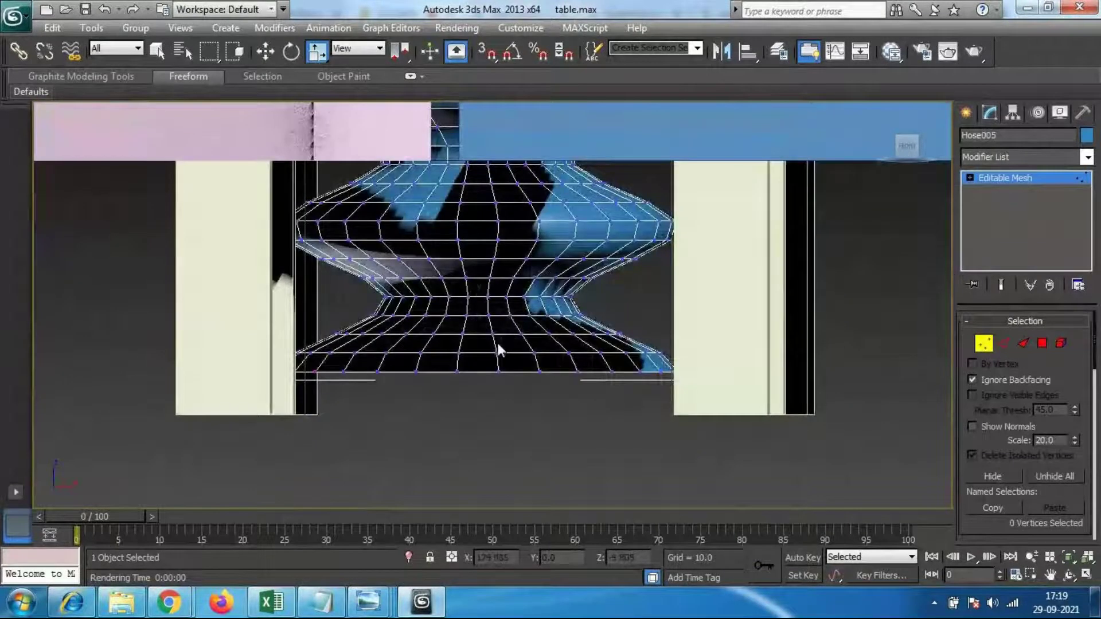
left_click_drag(202, 455, 627, 380)
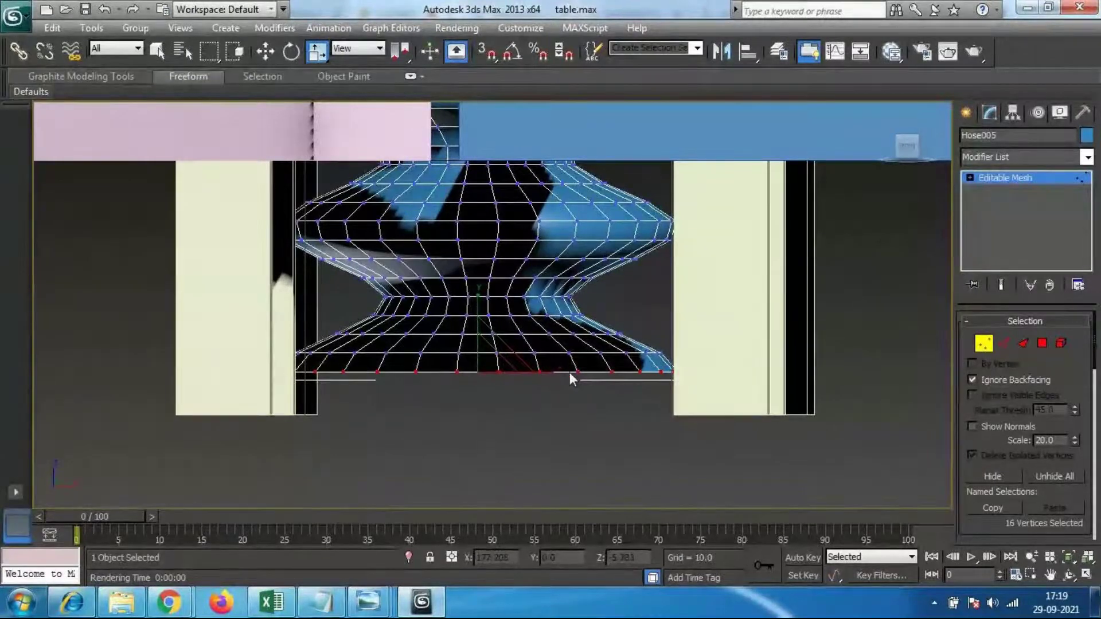
left_click_drag(551, 373, 599, 377)
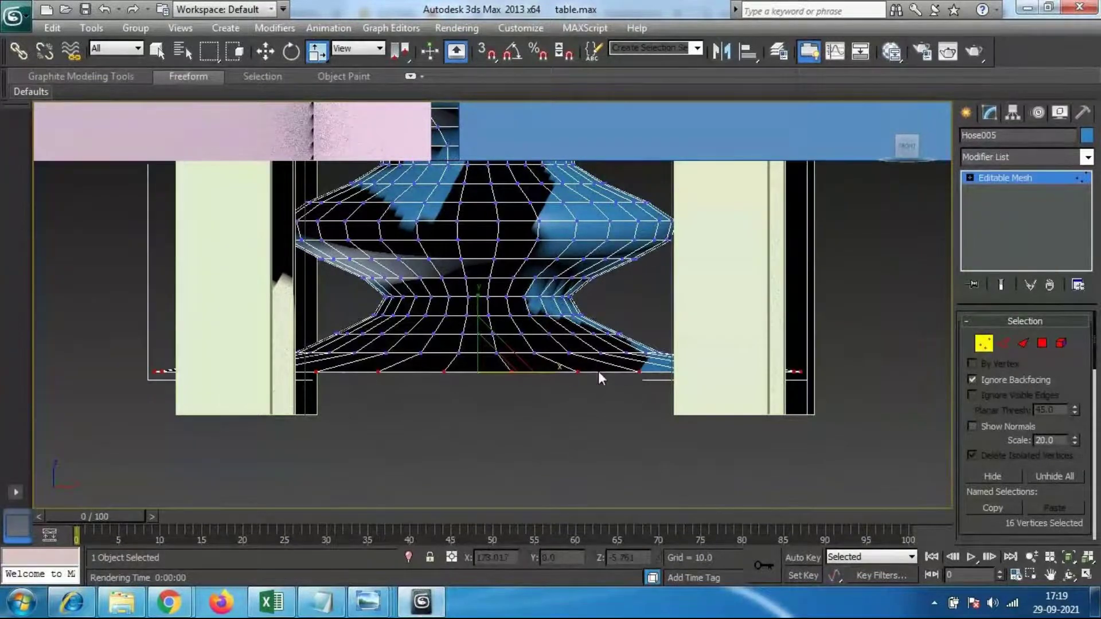
key("p")
middle_click_drag(507, 400, 517, 424, "alt")
scroll(517, 424, "up", 1)
middle_click_drag(565, 395, 566, 384, "alt")
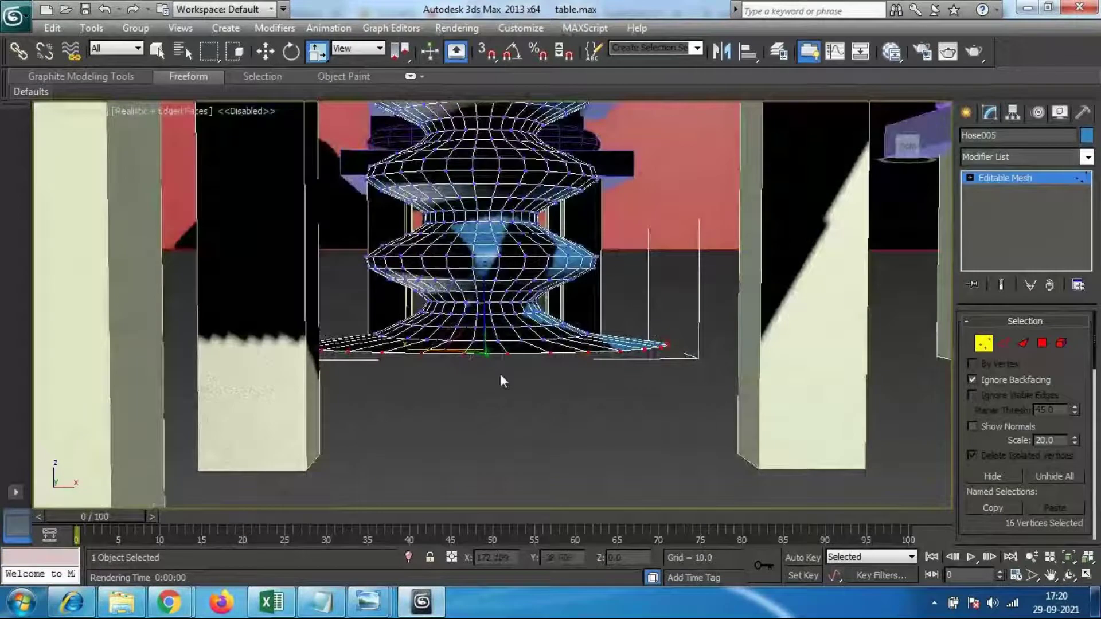
scroll(472, 366, "up", 1)
middle_click_drag(471, 366, 499, 373)
mouse_move(550, 406)
middle_mouse_down("alt")
mouse_move(556, 429)
mouse_move(554, 411)
middle_mouse_up("alt")
mouse_move(447, 357)
middle_mouse_down("alt")
mouse_move(414, 400)
mouse_move(518, 397)
mouse_move(590, 416)
mouse_move(436, 446)
mouse_move(395, 430)
mouse_move(413, 400)
mouse_move(453, 392)
mouse_move(448, 361)
mouse_move(520, 278)
middle_mouse_up("alt")
Step: Try to extend the bottom-row vertex selection from the Left view and from below in Perspective
key("l")
scroll(453, 392, "down", 3)
scroll(430, 388, "up", 6)
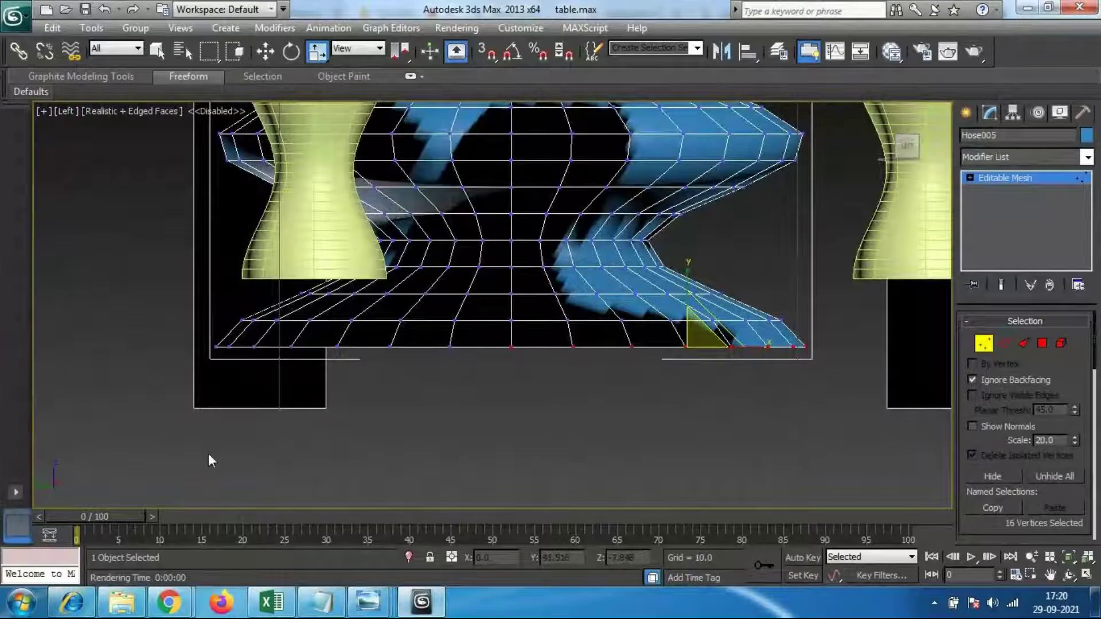
left_click_drag(161, 417, 493, 330)
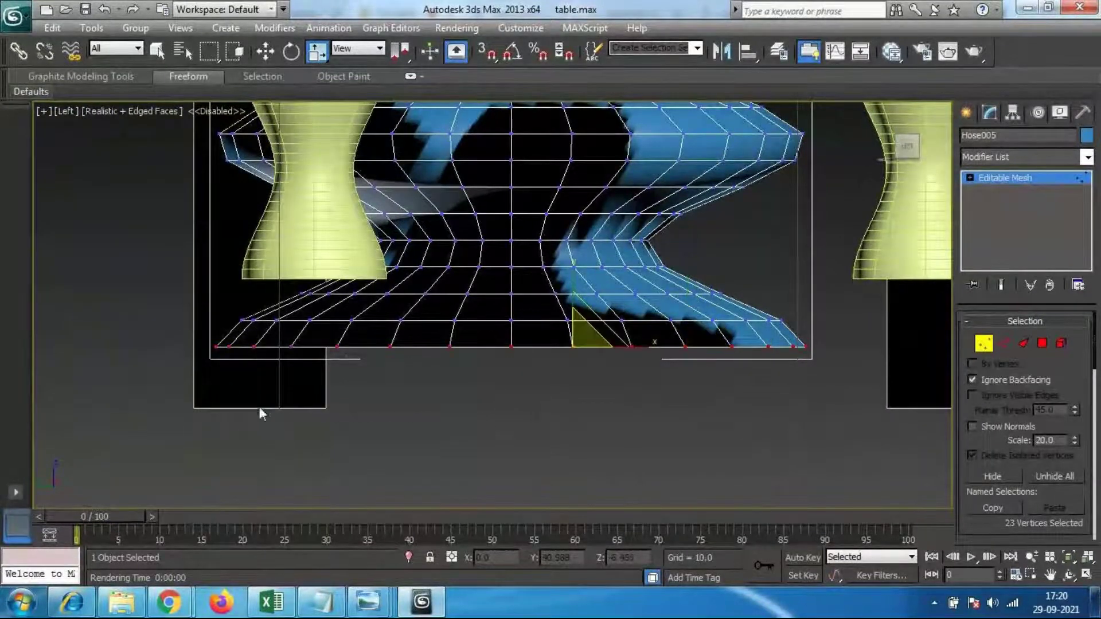
key("p")
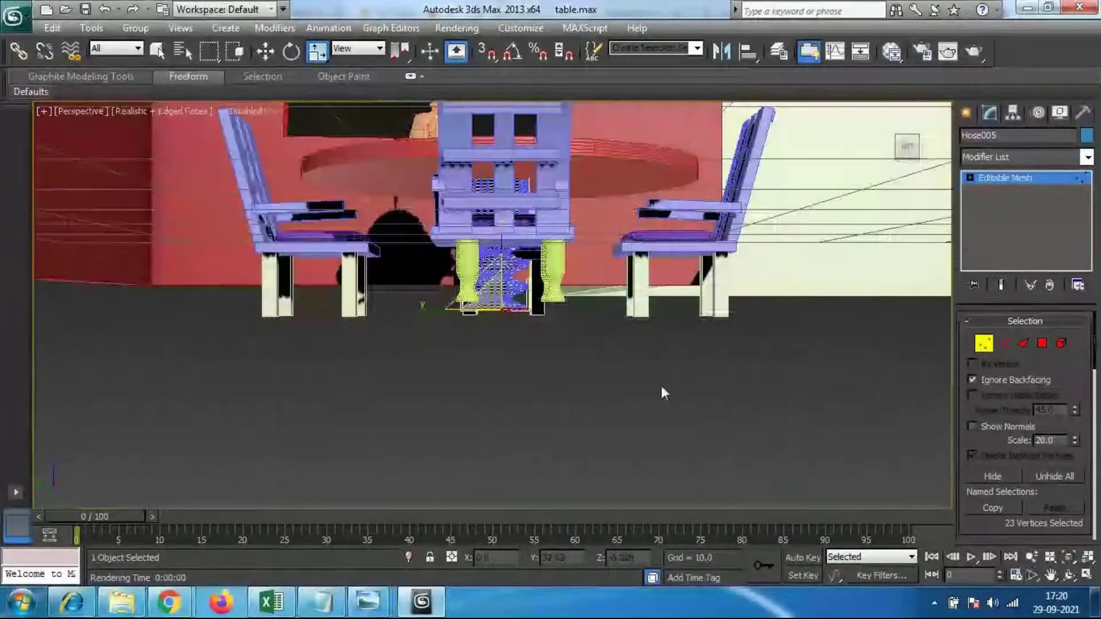
middle_click_drag(450, 371, 502, 343, "alt")
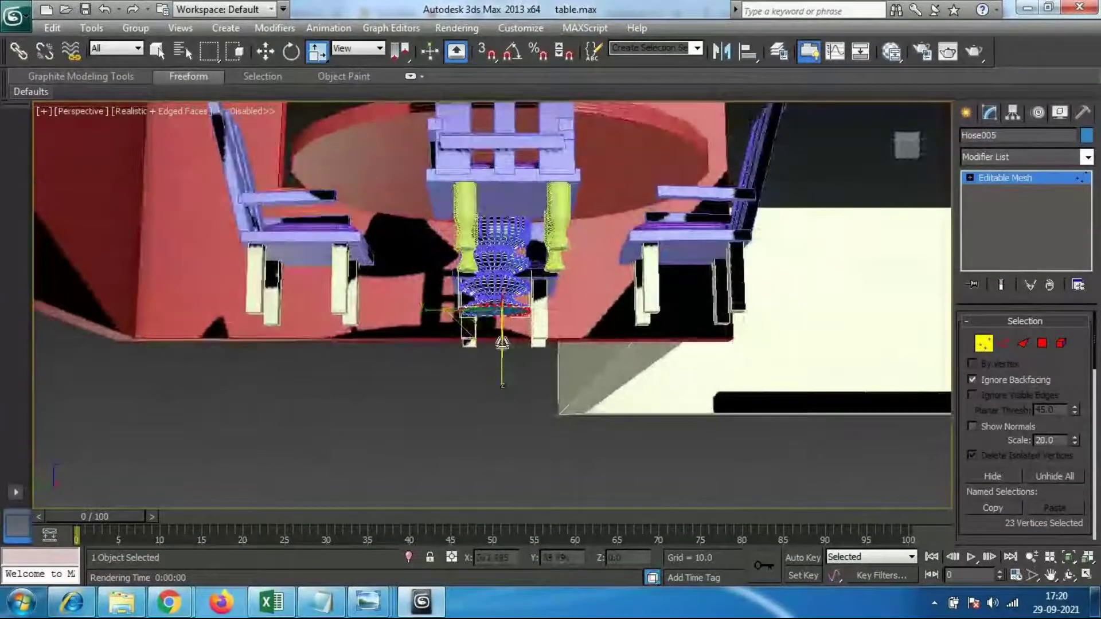
scroll(502, 343, "up", 4)
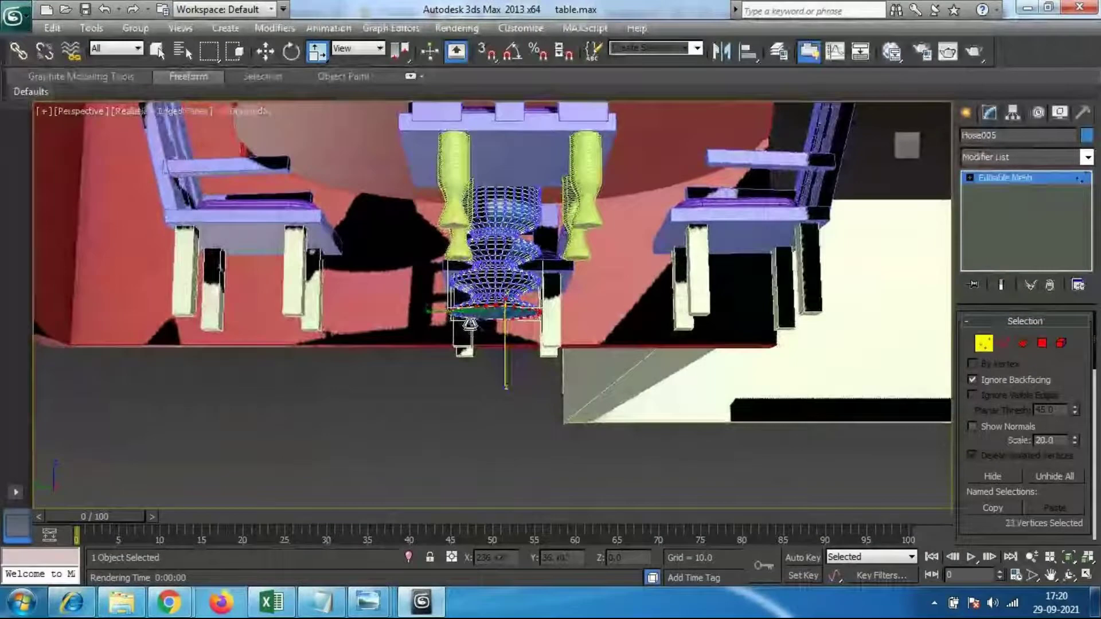
scroll(469, 325, "up", 4)
scroll(439, 323, "up", 5)
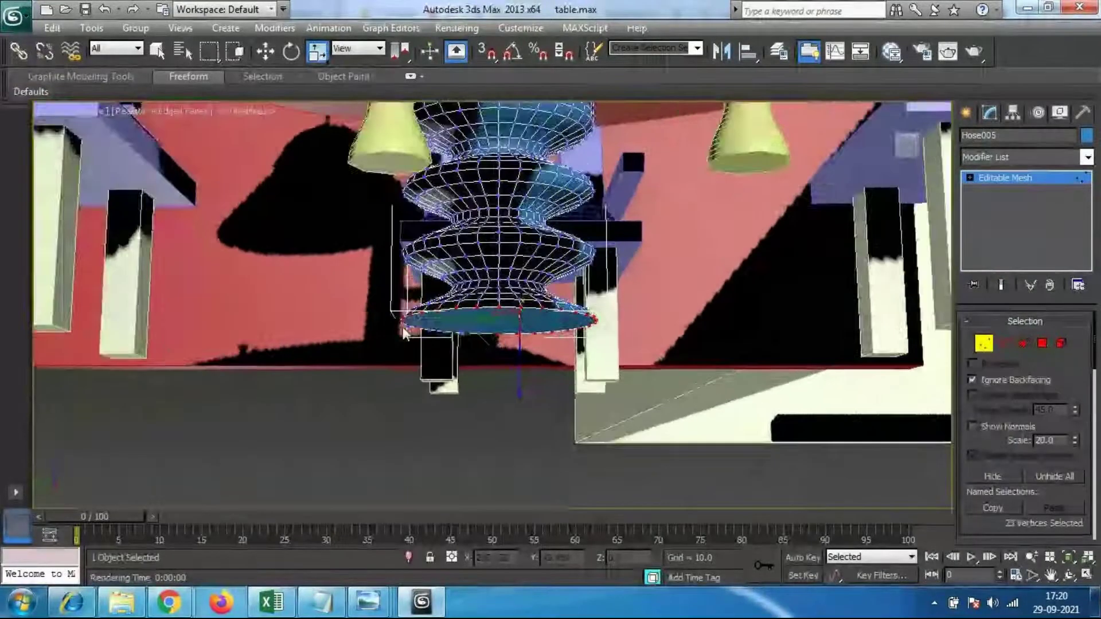
scroll(404, 333, "up", 2)
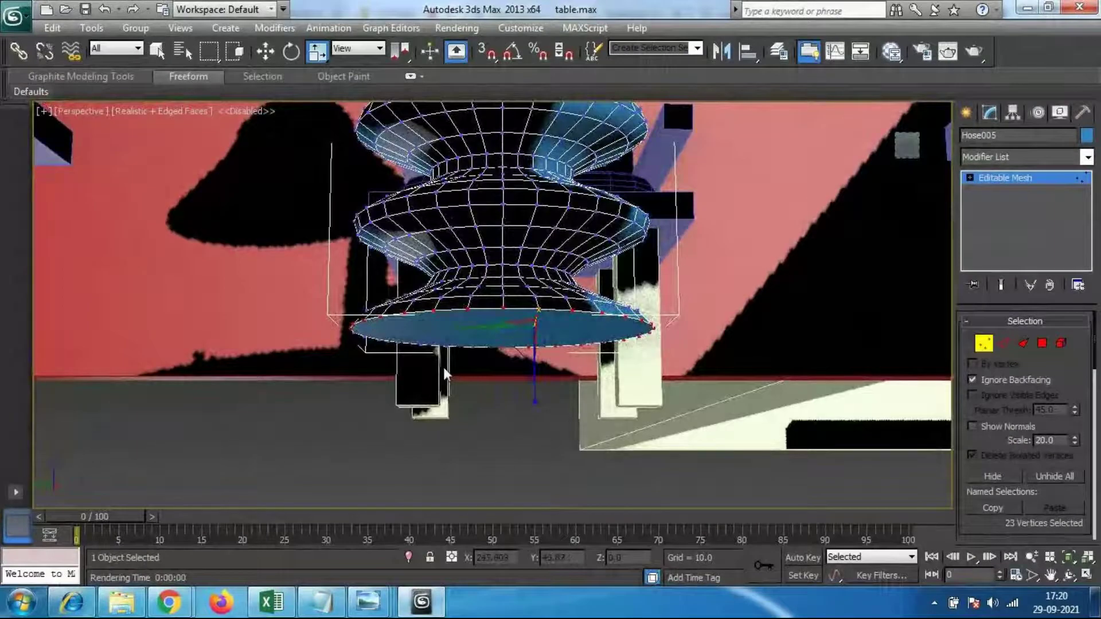
scroll(443, 373, "up", 2)
left_click_drag(270, 417, 485, 340)
Step: Region-select the front-facing bottom row of vertices on the hose in the Front view
middle_click_drag(379, 412, 515, 434, "alt")
middle_click_drag(480, 398, 484, 383)
scroll(484, 400, "up", 3)
scroll(459, 402, "down", 3)
middle_click_drag(392, 440, 390, 431)
scroll(389, 431, "up", 2)
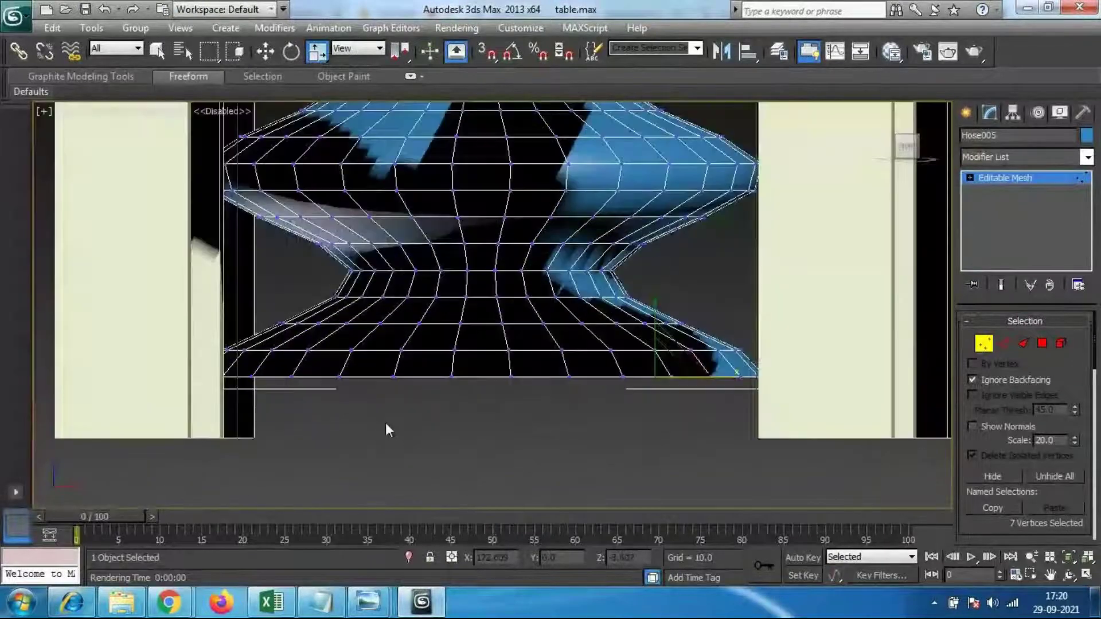
left_click_drag(140, 437, 804, 371)
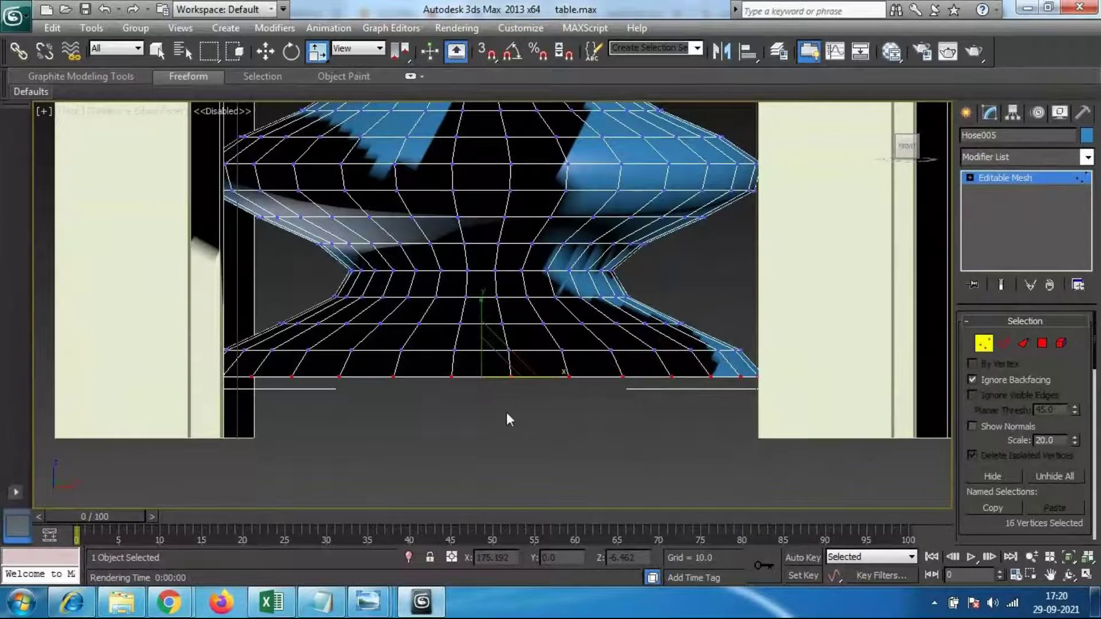
Step: Add the remaining vertices around the underside rim to the selection, working from below, to complete the hose's bottom ring
middle_click_drag(507, 438, 545, 263, "alt")
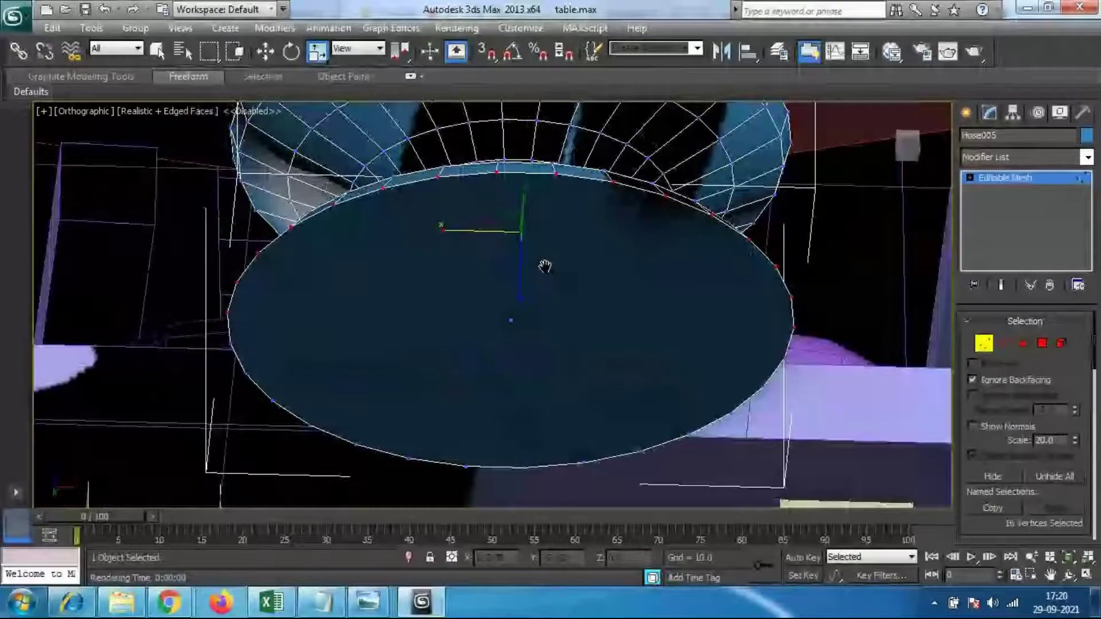
middle_click_drag(511, 447, 511, 370)
scroll(513, 350, "up", 2)
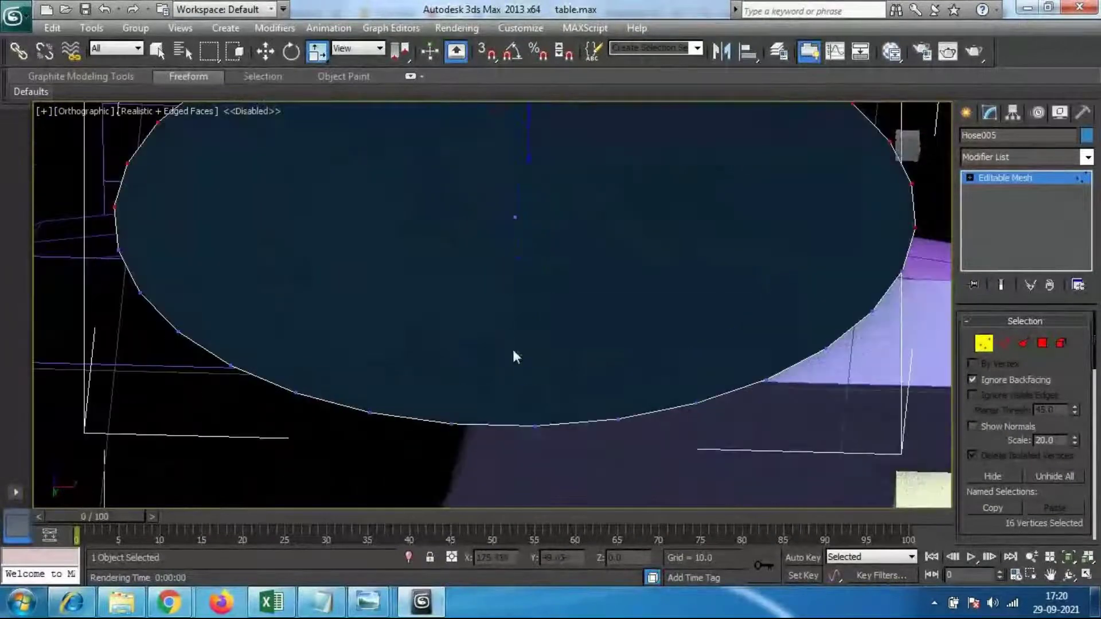
scroll(514, 351, "down", 2)
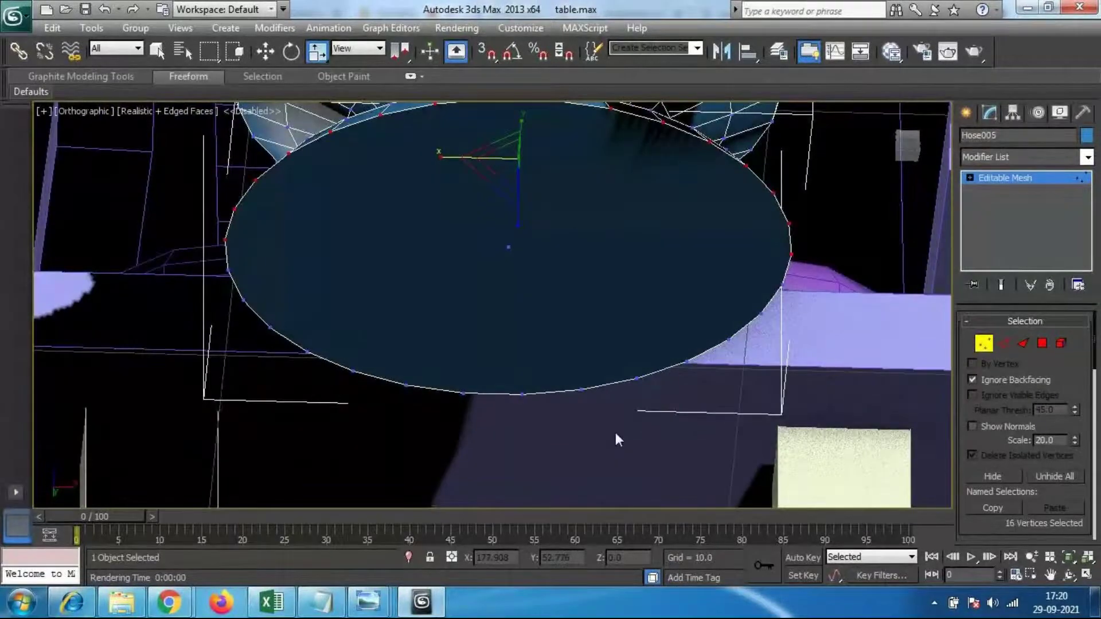
left_click(227, 270, "ctrl")
left_click(243, 299, "ctrl")
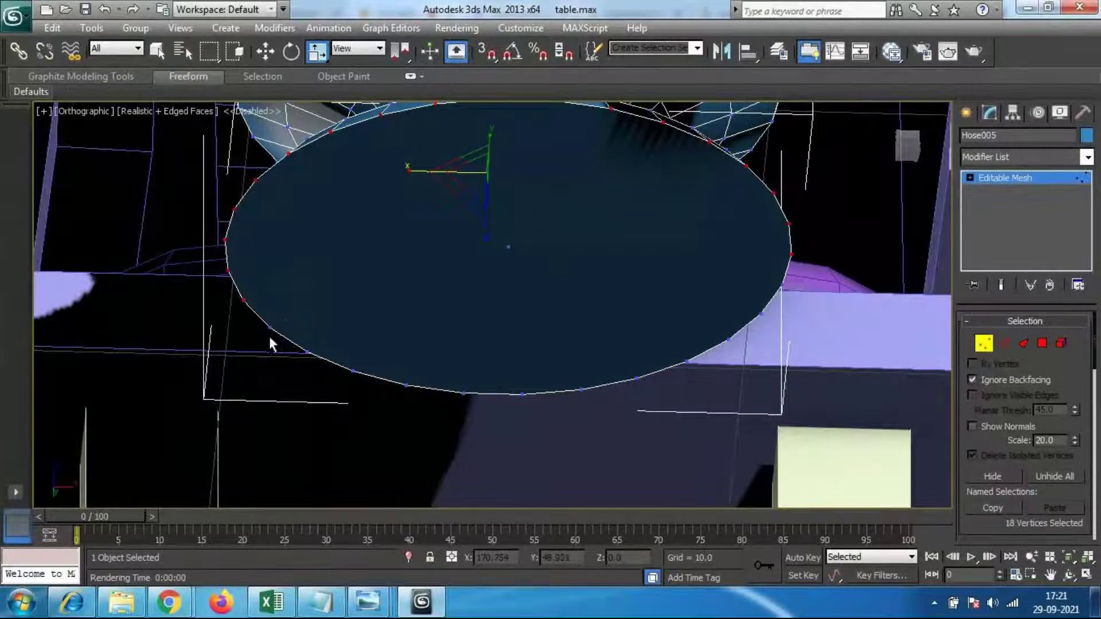
left_click(270, 328, "ctrl")
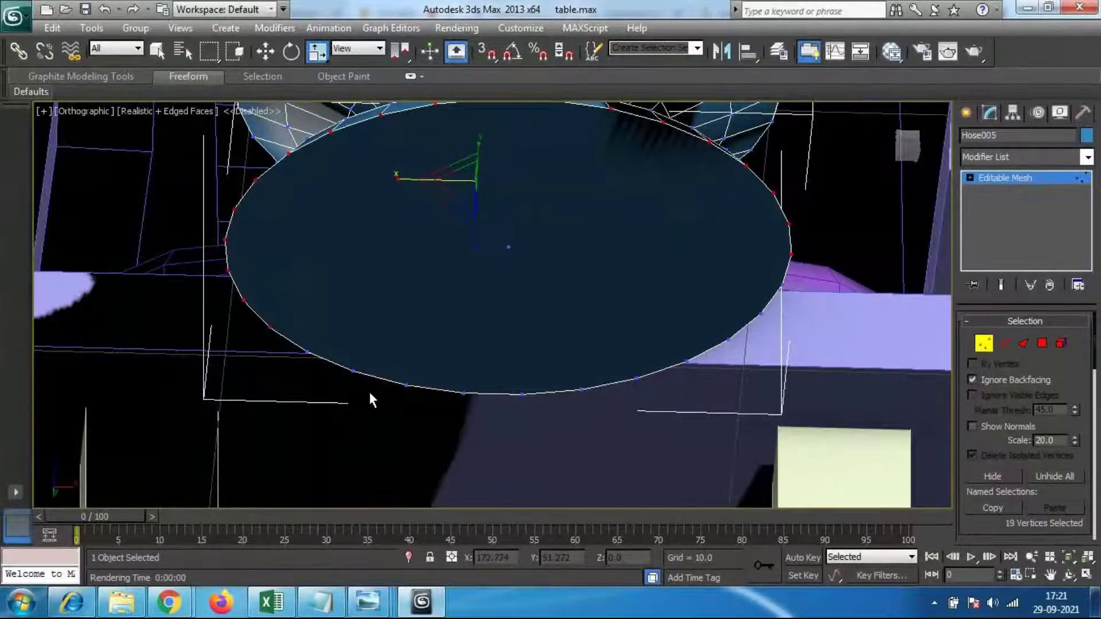
left_click(307, 353, "ctrl")
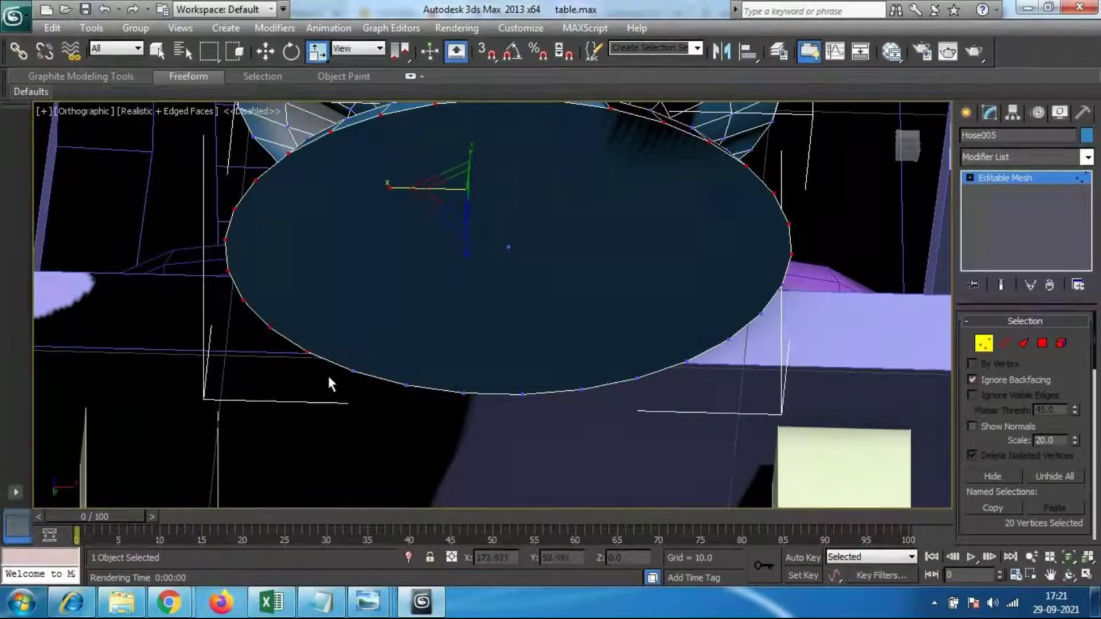
left_click(352, 371, "ctrl")
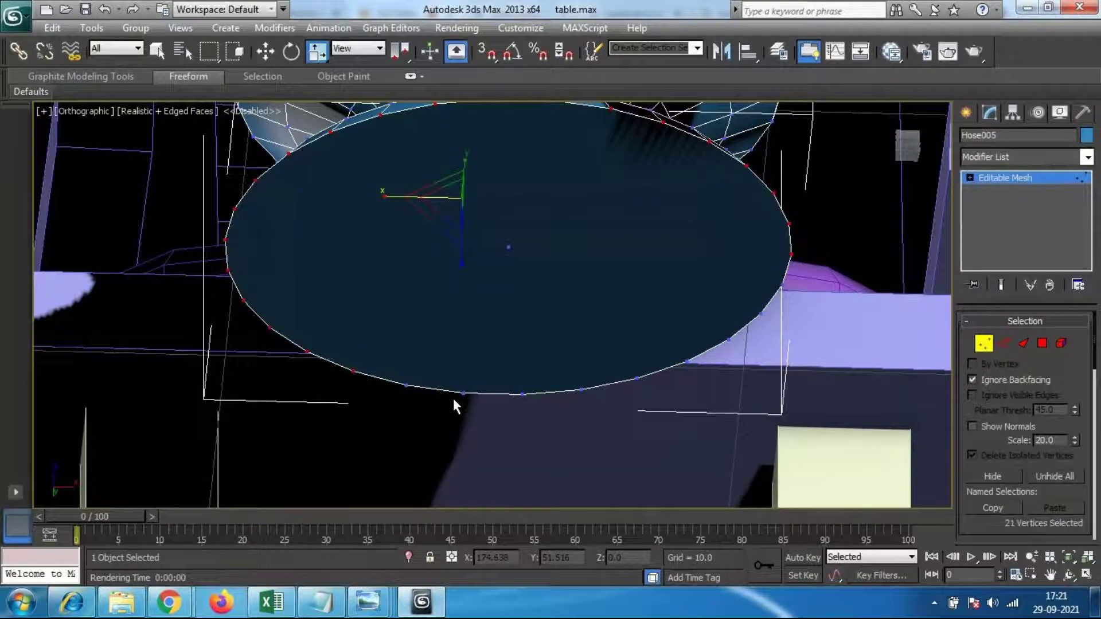
left_click(406, 386, "ctrl")
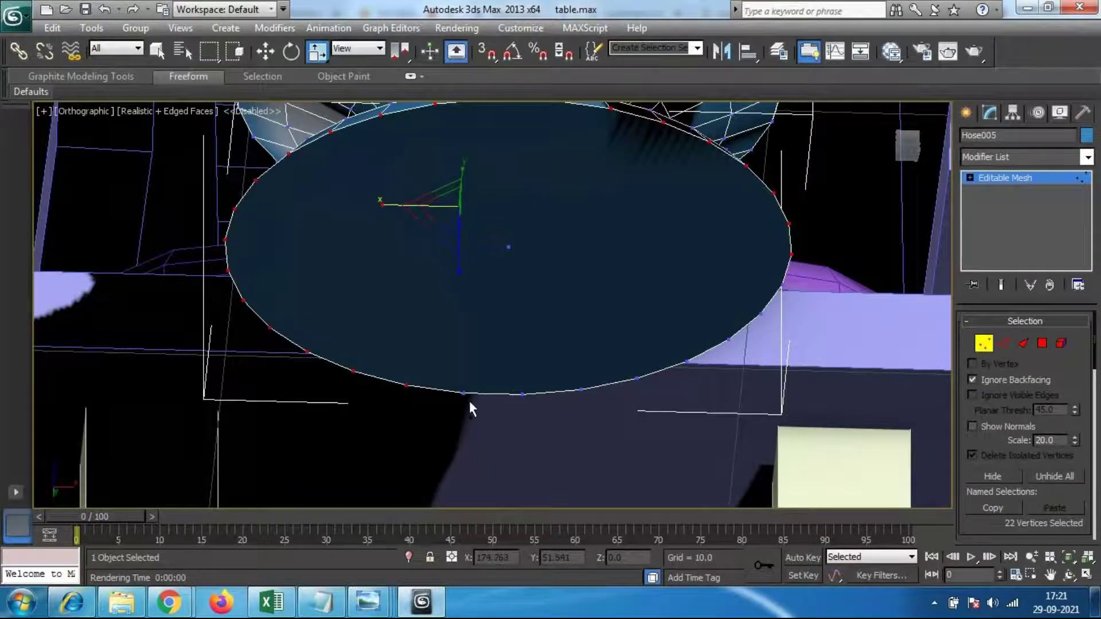
left_click(463, 394, "ctrl")
left_click(522, 396, "ctrl")
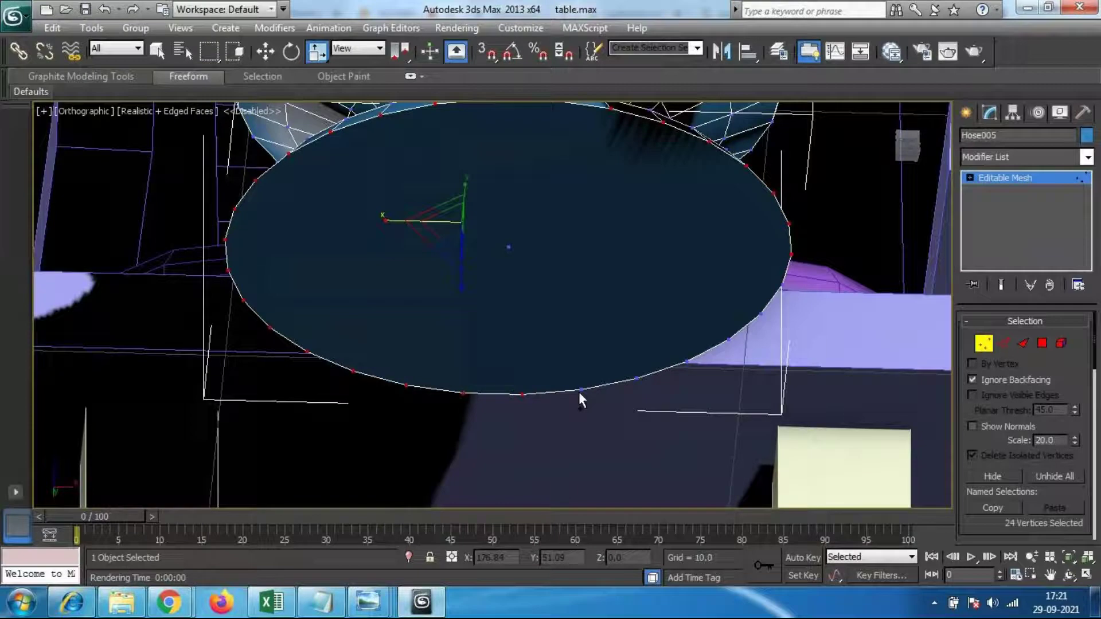
left_click(581, 390, "ctrl")
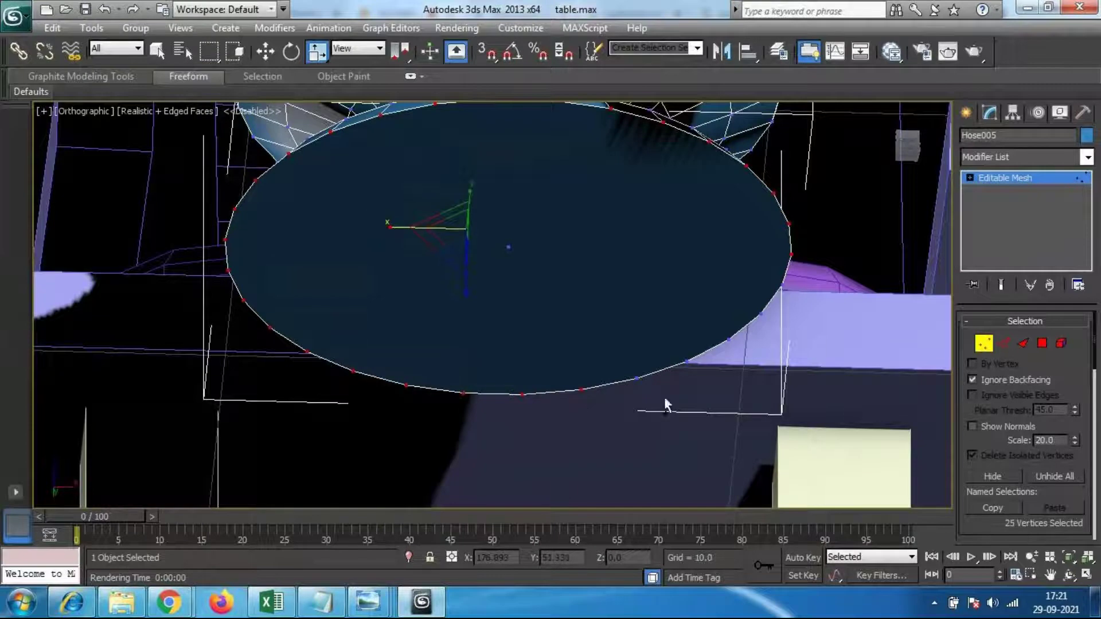
left_click(636, 377, "ctrl")
left_click(686, 362, "ctrl")
left_click(727, 339, "ctrl")
left_click(760, 315, "ctrl")
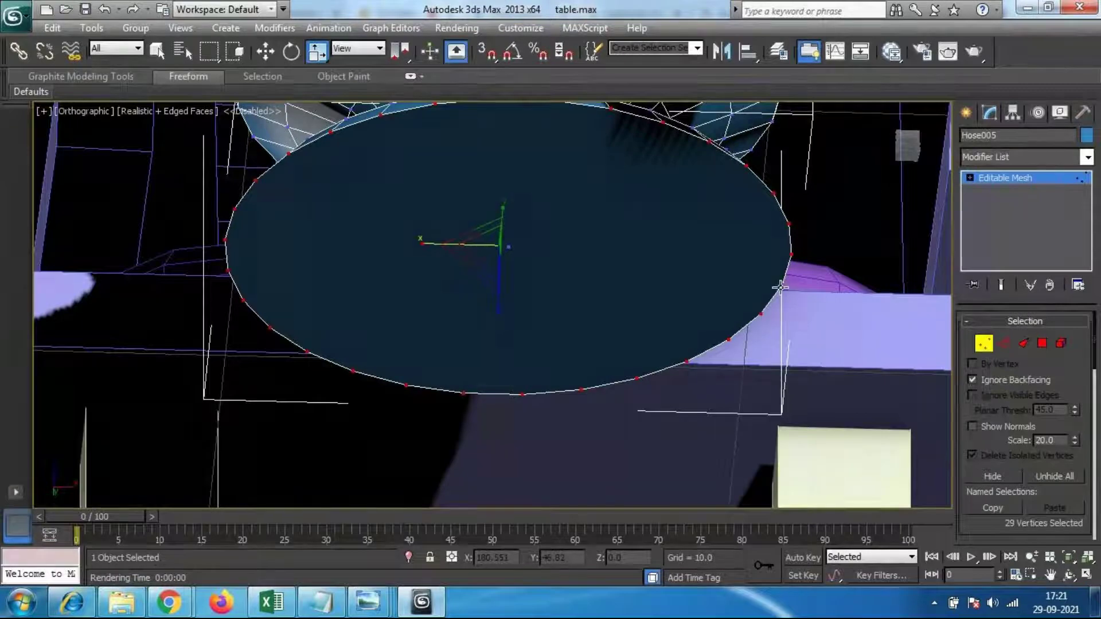
Step: Scale the selected bottom ring of vertices outward in several passes to flare the hose into a wide round base
middle_click_drag(770, 443, 607, 399, "alt")
scroll(614, 405, "up", 5)
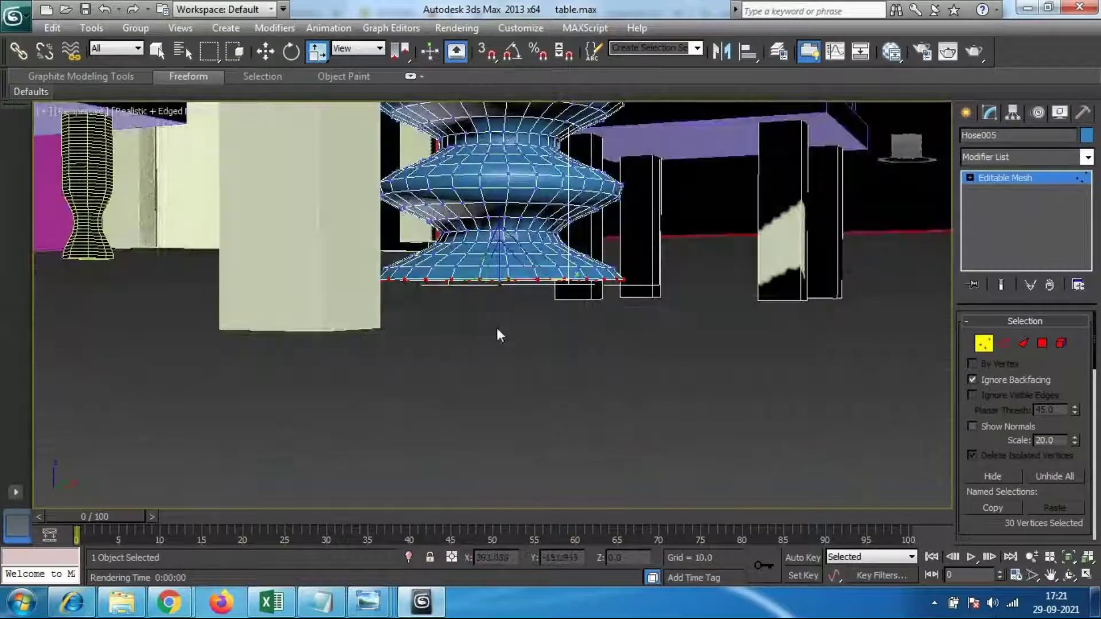
scroll(505, 338, "up", 3)
middle_click_drag(512, 319, 535, 338, "alt")
scroll(538, 329, "down", 3)
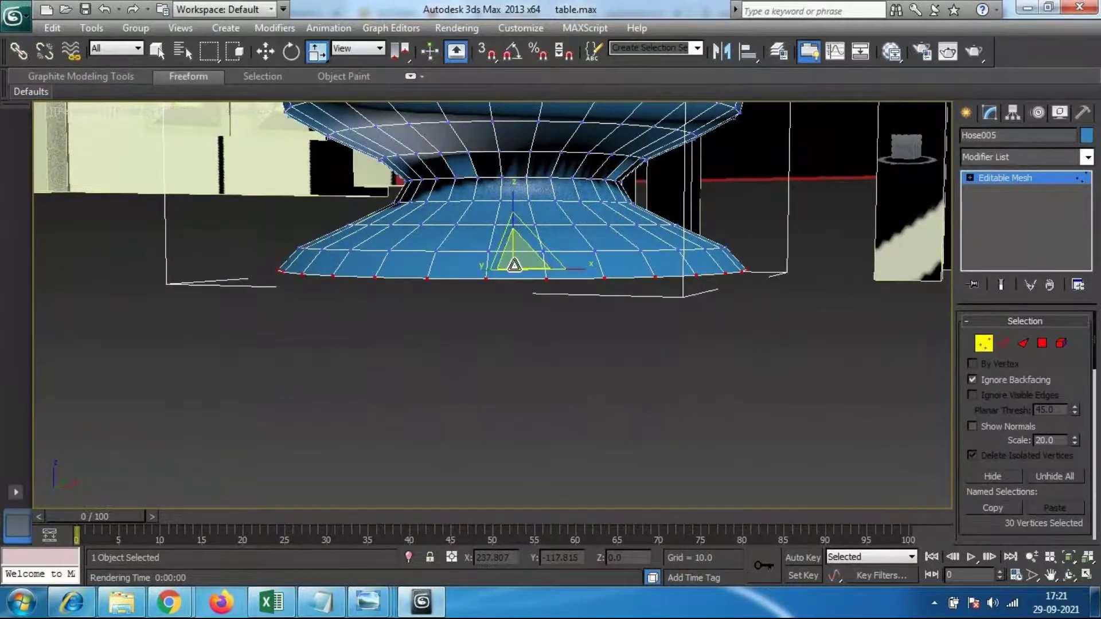
left_click_drag(520, 260, 466, 245)
middle_click_drag(479, 273, 479, 296, "alt")
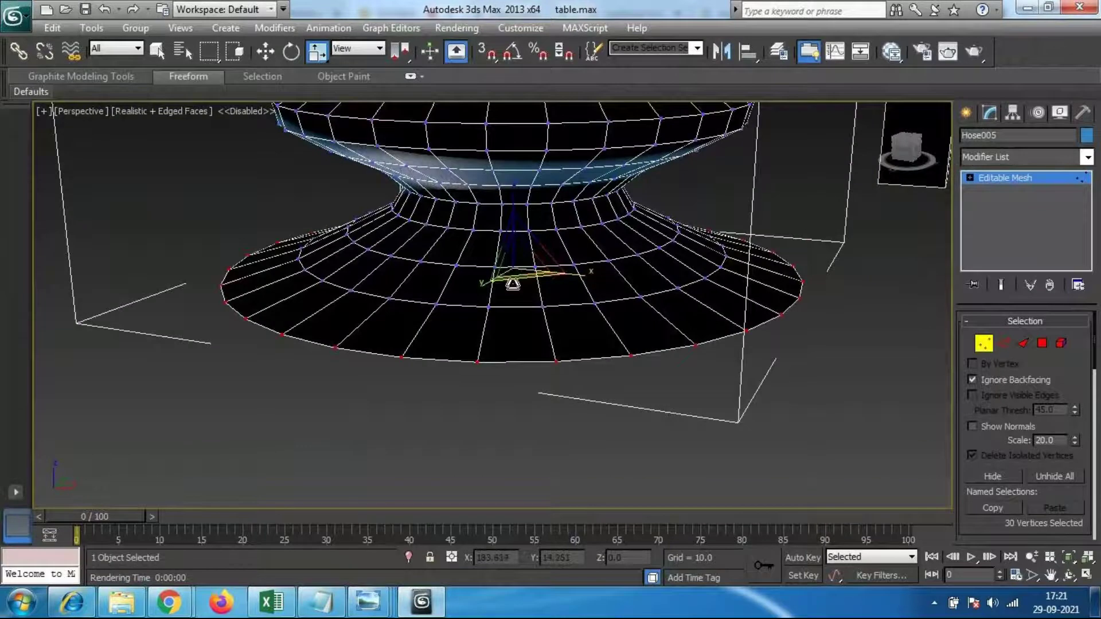
left_click_drag(513, 253, 501, 229)
scroll(527, 274, "down", 4)
middle_click_drag(525, 275, 558, 324, "alt")
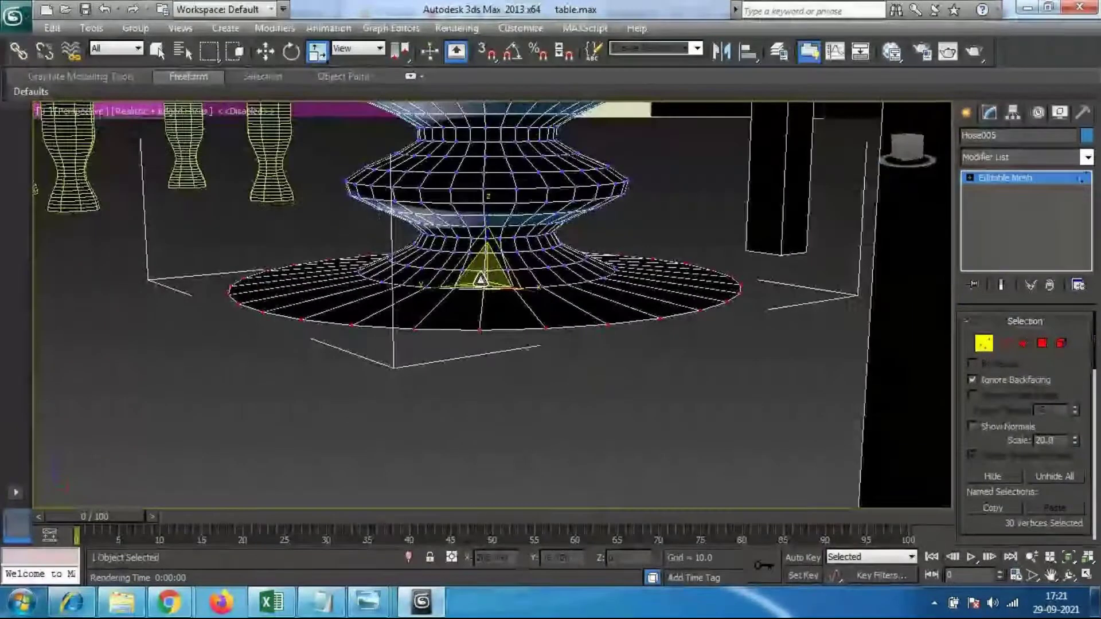
left_click_drag(487, 277, 471, 261)
middle_click_drag(470, 261, 575, 382, "alt")
scroll(518, 353, "up", 2)
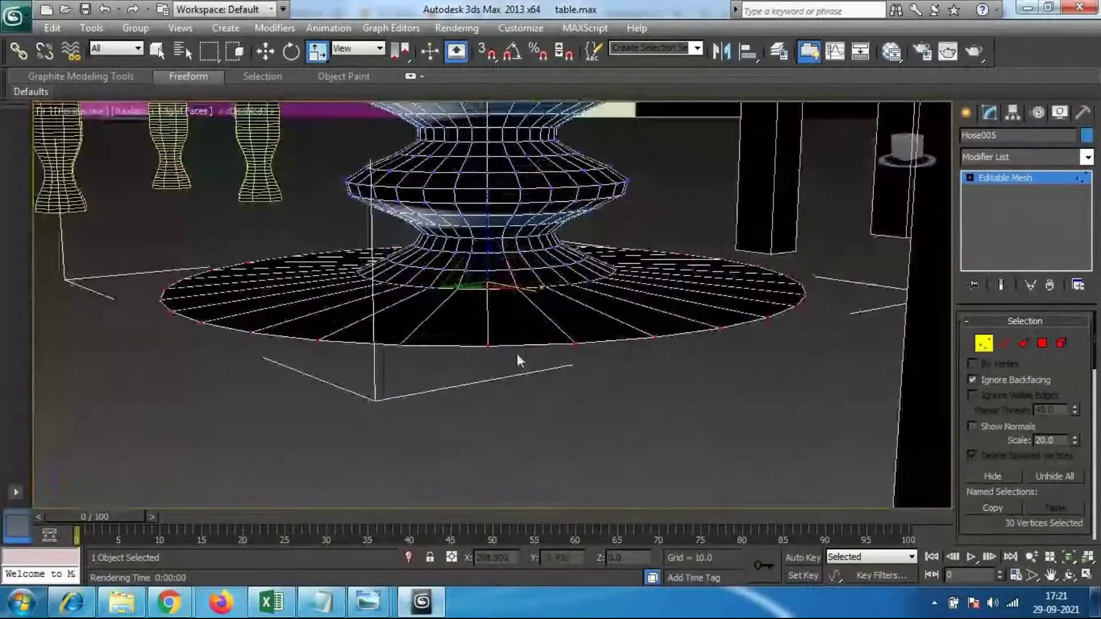
scroll(518, 351, "up", 1)
scroll(528, 366, "up", 1)
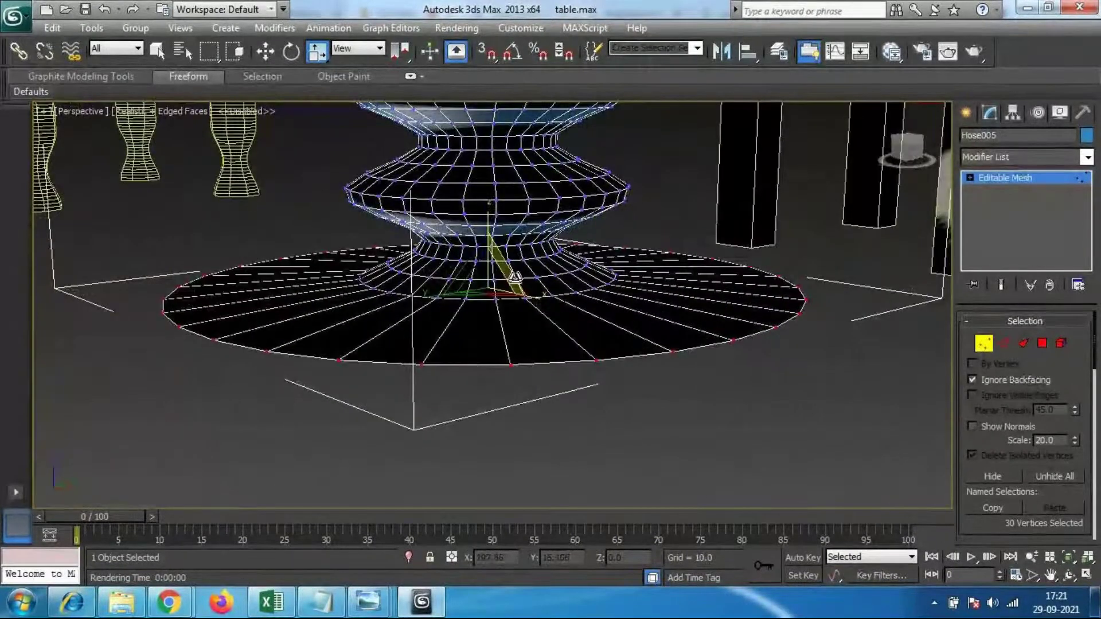
Step: Scale the flared bottom ring back down slightly and check the base from other angles
left_click_drag(484, 278, 470, 302)
middle_click_drag(501, 329, 537, 353)
middle_click_drag(417, 413, 755, 381, "alt")
middle_click_drag(519, 408, 573, 400, "alt")
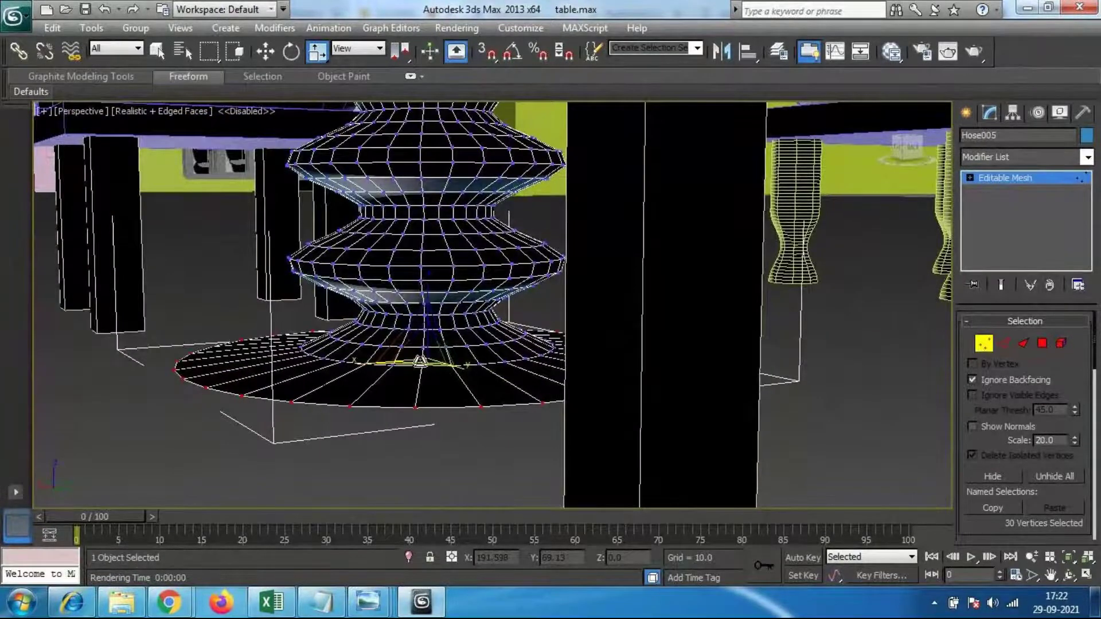
Step: Scale the selected bottom ring of vertices inward a little to narrow the hose's flared base
left_click_drag(420, 362, 420, 363)
key("ctrl+z")
middle_click_drag(425, 408, 429, 419, "alt")
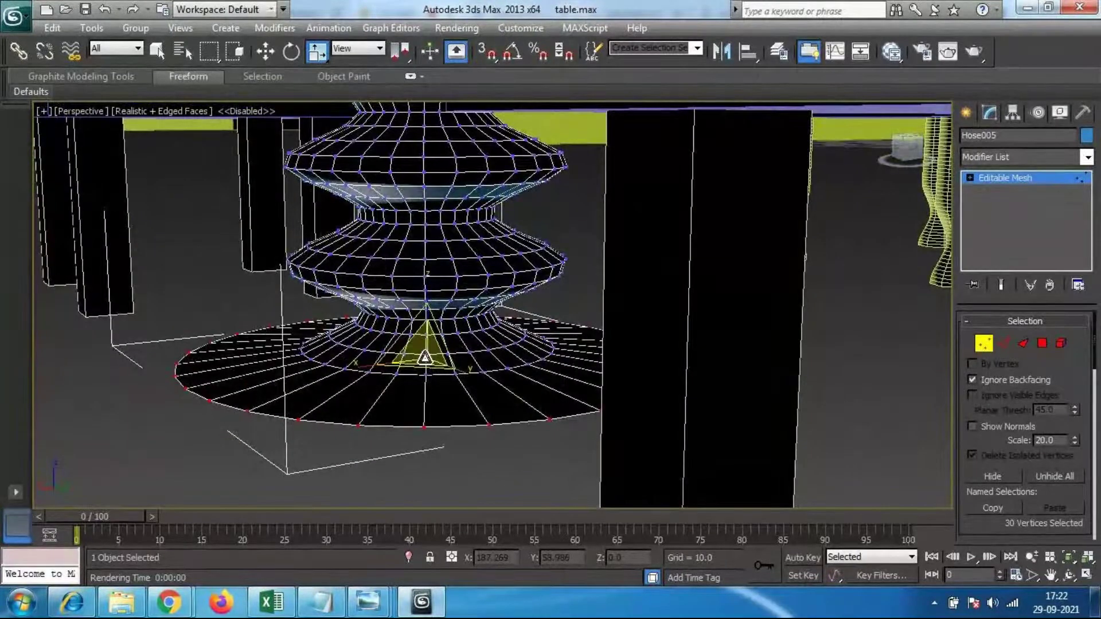
left_click_drag(425, 358, 426, 380)
middle_click_drag(479, 456, 499, 441, "alt")
middle_click_drag(445, 384, 428, 359, "alt")
left_click_drag(427, 360, 425, 349)
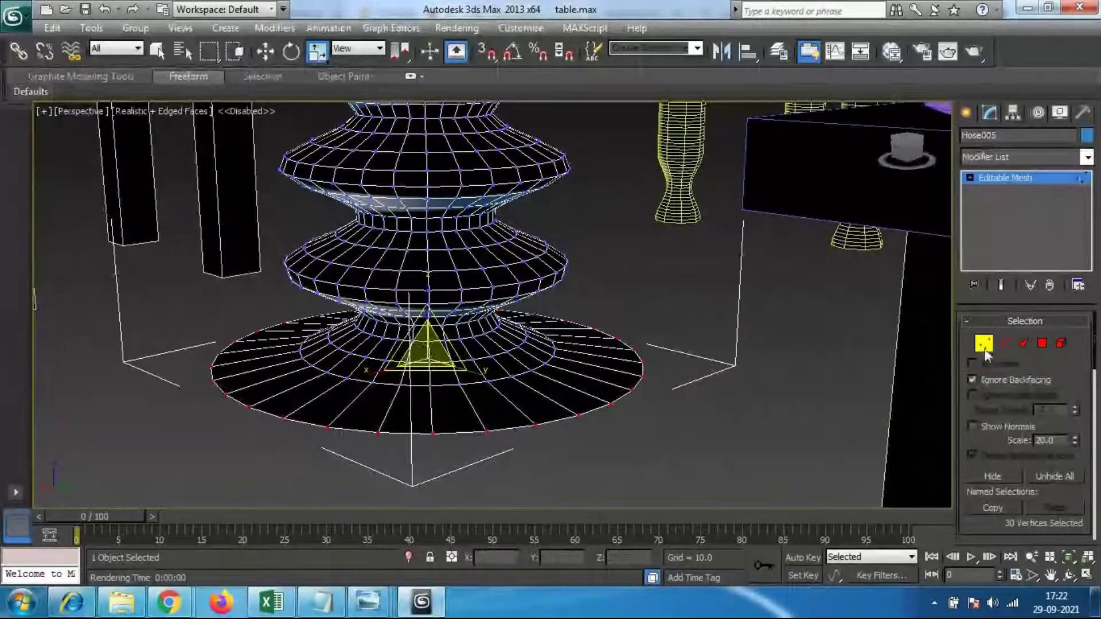
Step: Leave vertex editing on the hose mesh, switch to the Select tool and deselect the object
left_click(985, 346)
scroll(659, 376, "down", 1)
mouse_move(574, 393)
middle_mouse_down("alt")
mouse_move(567, 367)
mouse_move(591, 377)
mouse_move(592, 397)
middle_mouse_up("alt")
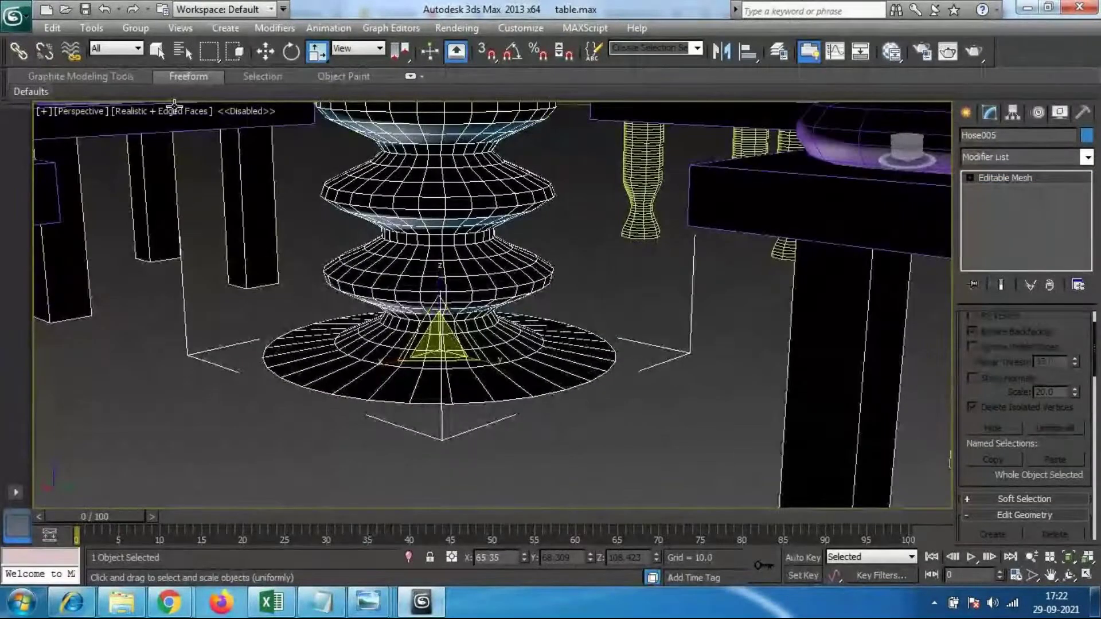
left_click(163, 51)
left_click(301, 461)
Step: Examine the hose pedestal and its flared base beneath the round table from several angles and distances
scroll(473, 463, "down", 2)
middle_click_drag(474, 459, 610, 389, "alt")
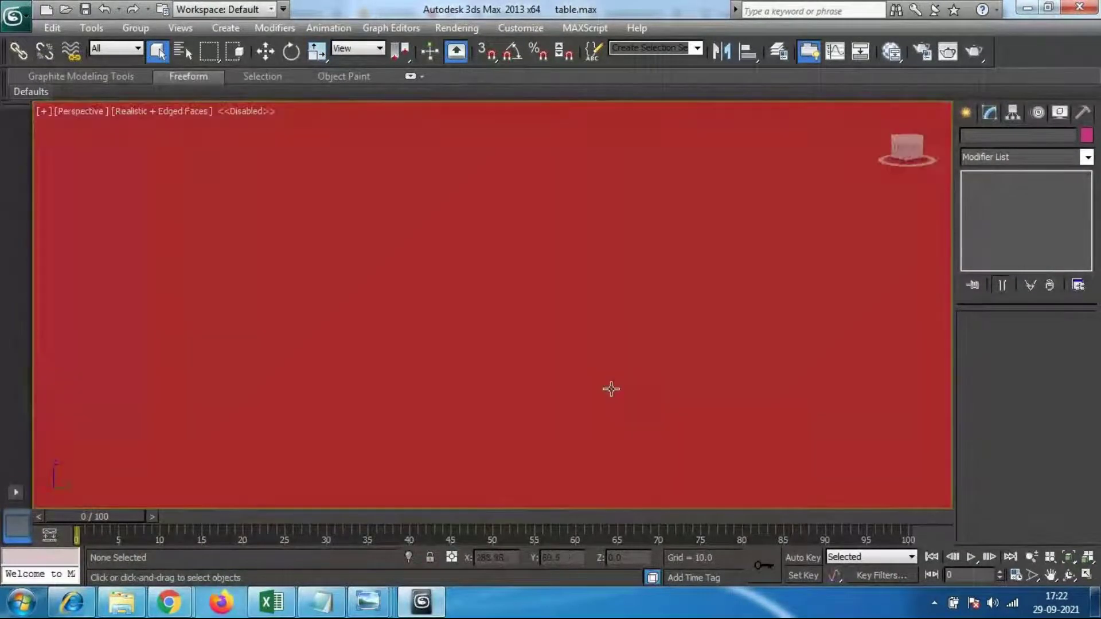
key("alt")
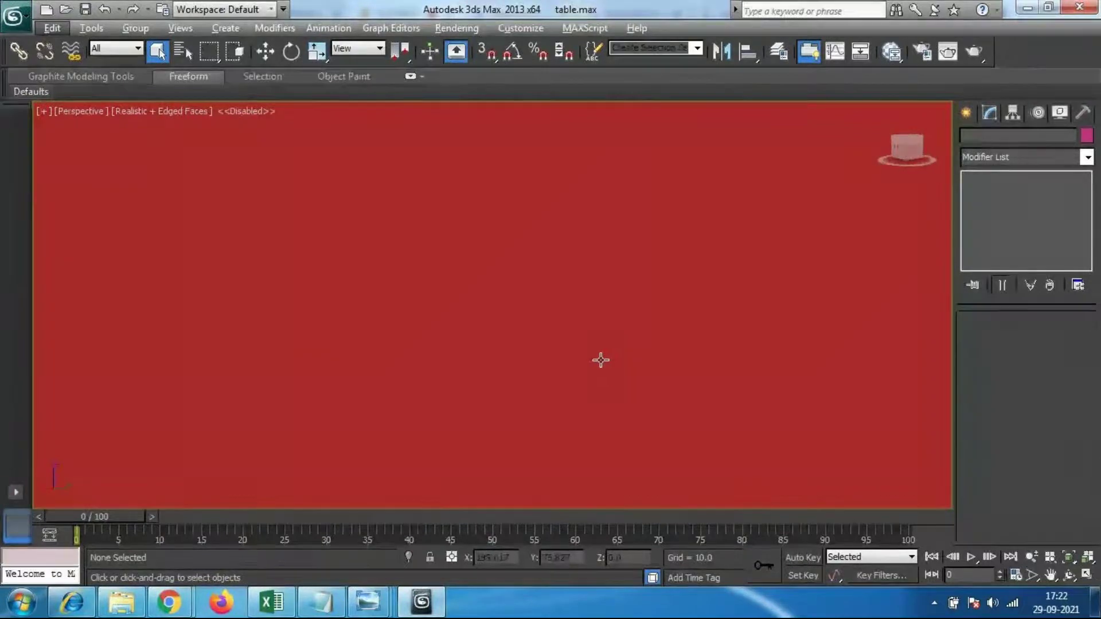
scroll(633, 241, "down", 3)
middle_click_drag(733, 339, 578, 191, "alt")
scroll(579, 353, "up", 3)
scroll(579, 348, "up", 3)
scroll(578, 197, "down", 3)
scroll(682, 315, "down", 3)
middle_click_drag(682, 315, 734, 364, "alt")
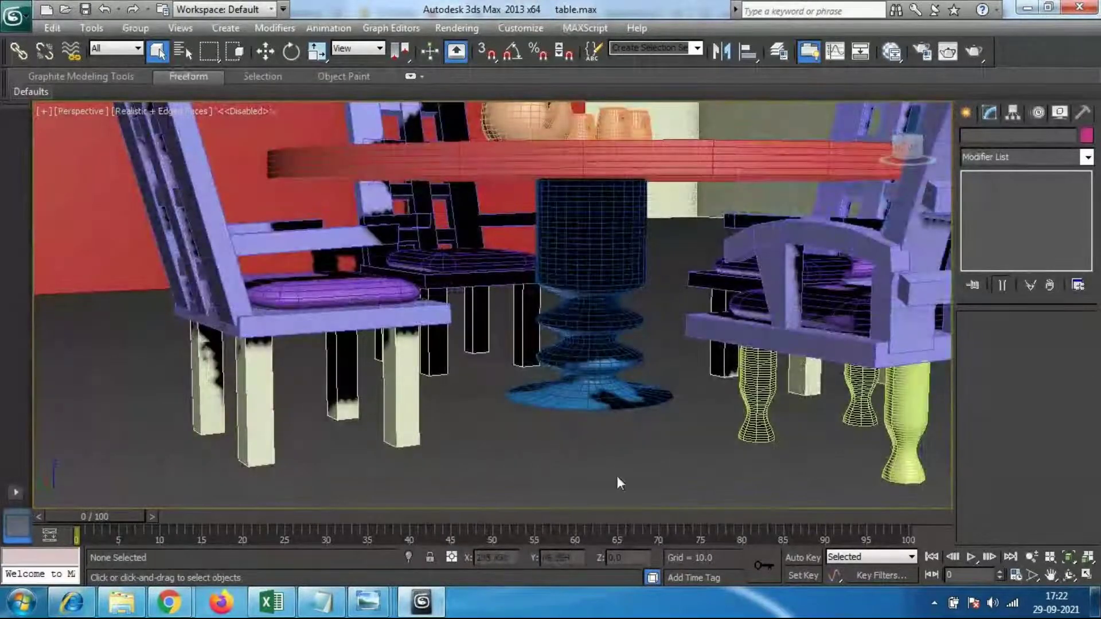
middle_click_drag(652, 366, 583, 394, "alt")
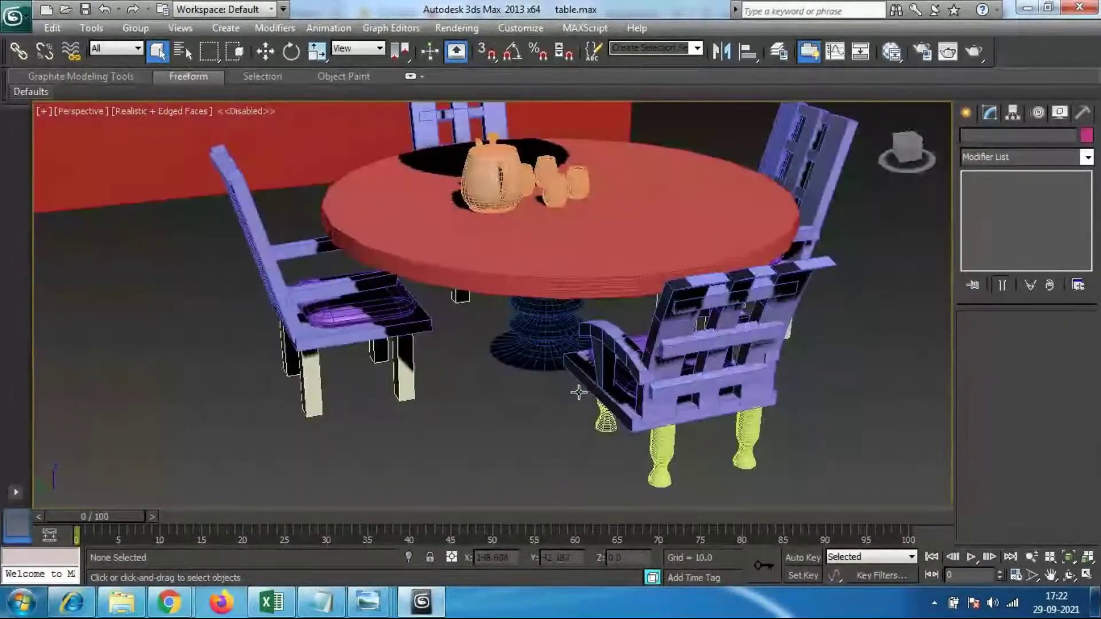
scroll(581, 387, "up", 3)
scroll(581, 380, "up", 3)
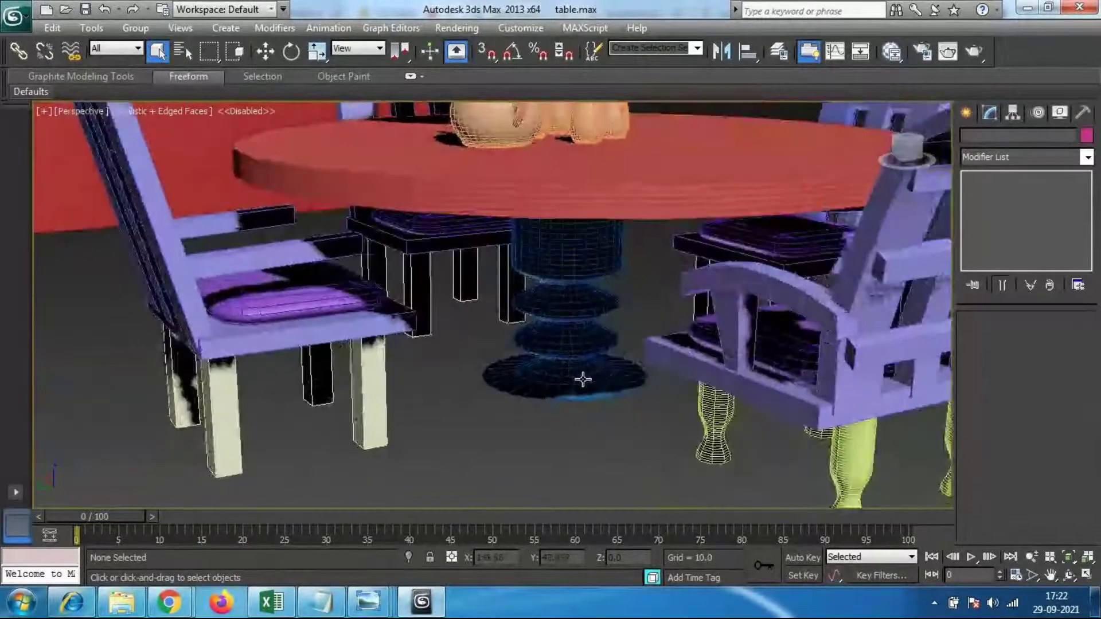
middle_click_drag(525, 394, 356, 319, "alt")
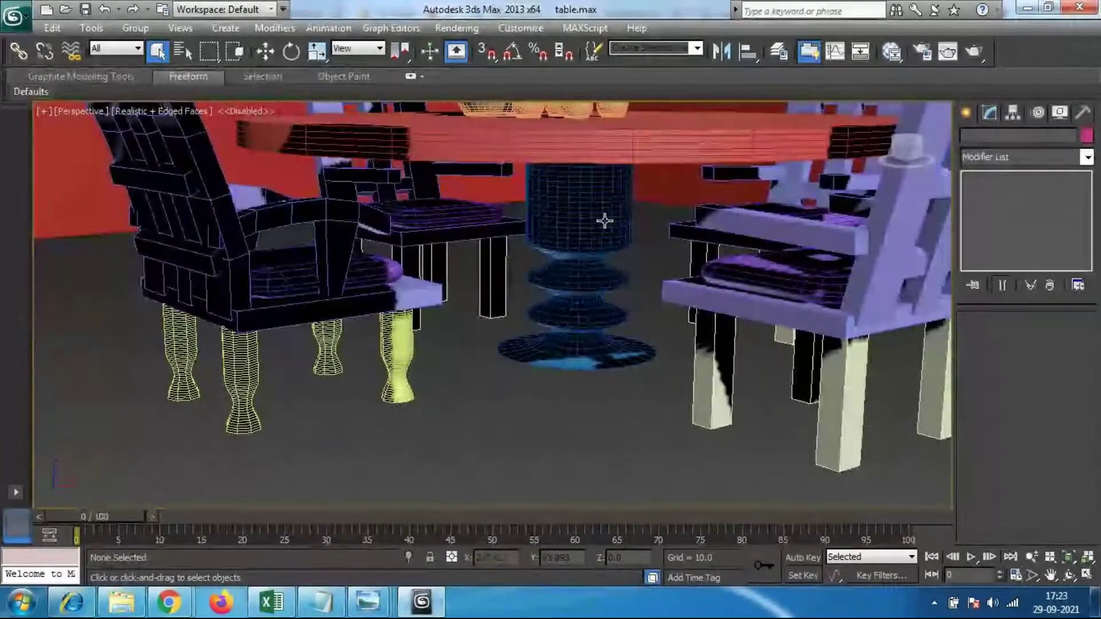
middle_click_drag(594, 317, 549, 230, "alt")
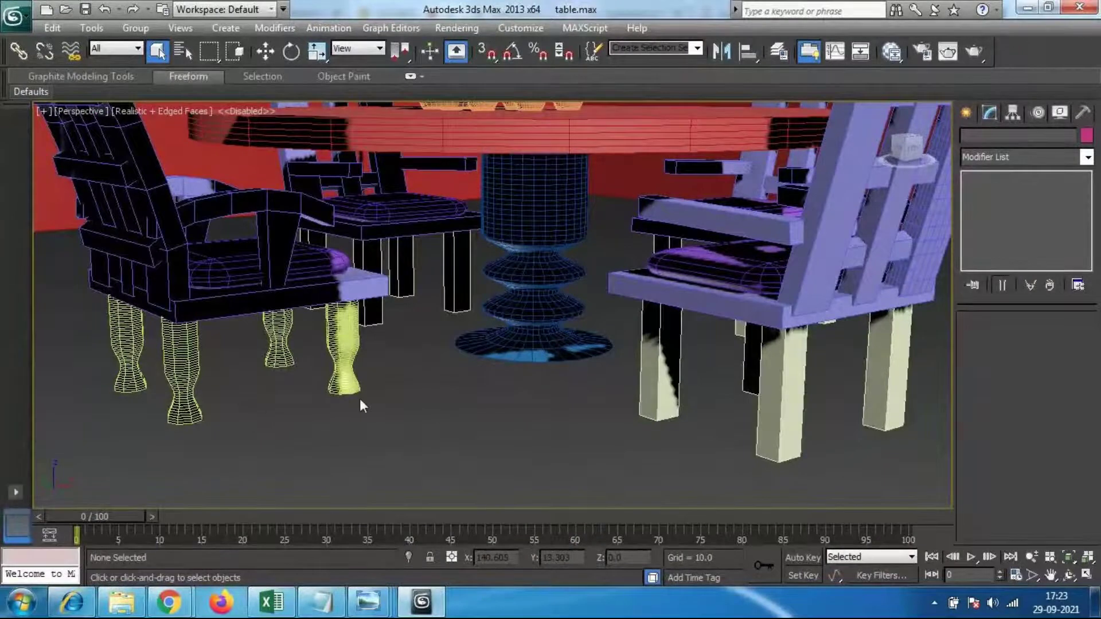
middle_click_drag(522, 283, 500, 387, "alt")
scroll(515, 386, "down", 3)
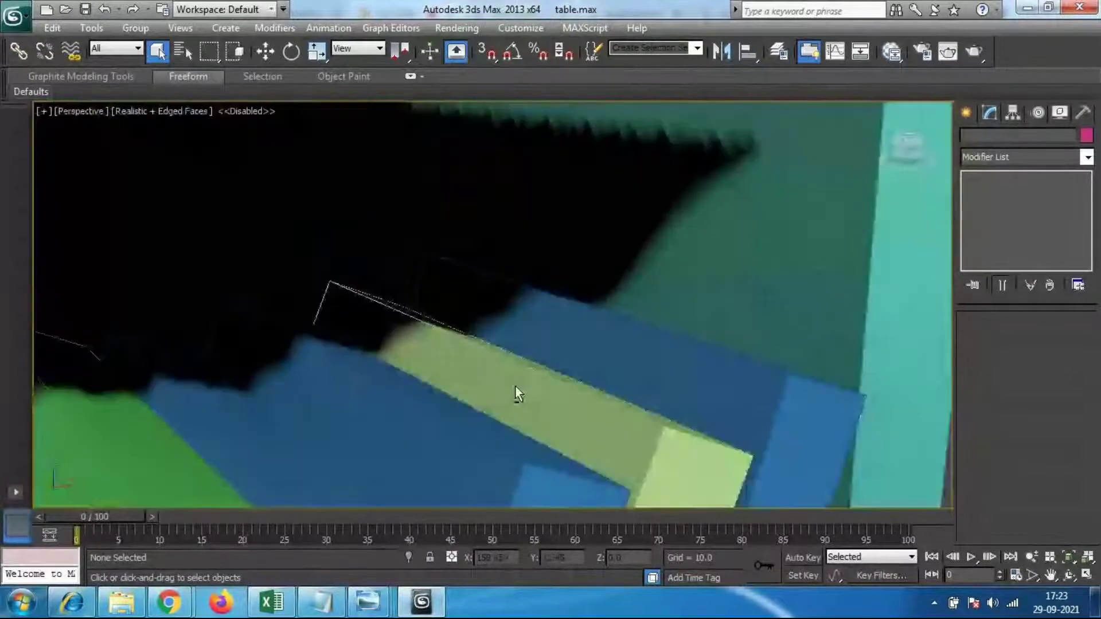
scroll(515, 386, "up", 5)
middle_click_drag(590, 388, 526, 381)
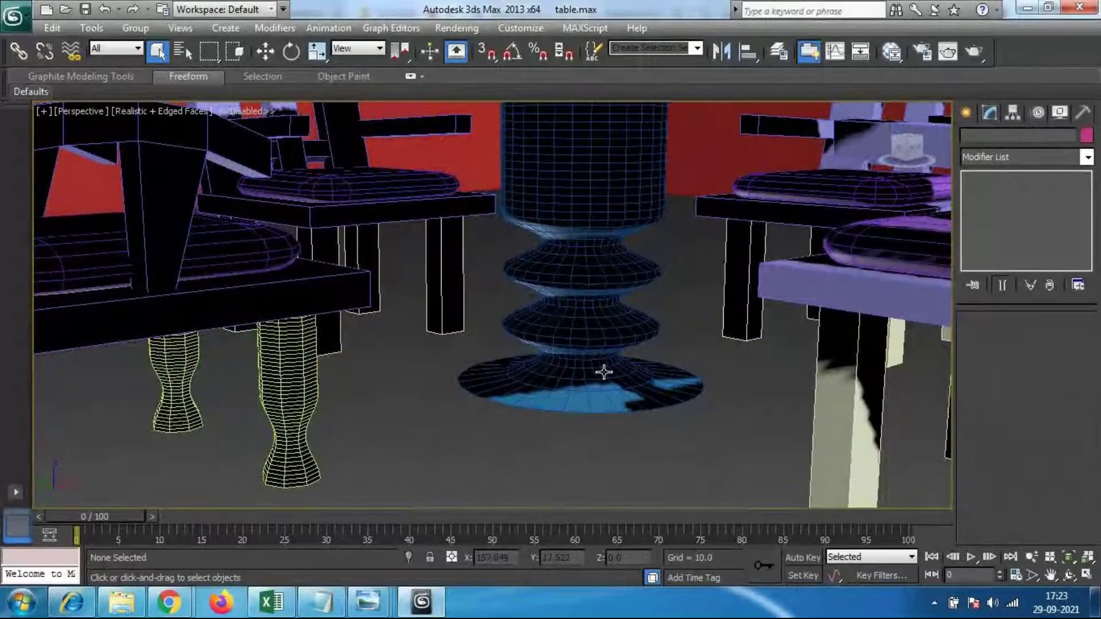
middle_click_drag(607, 285, 521, 326, "alt")
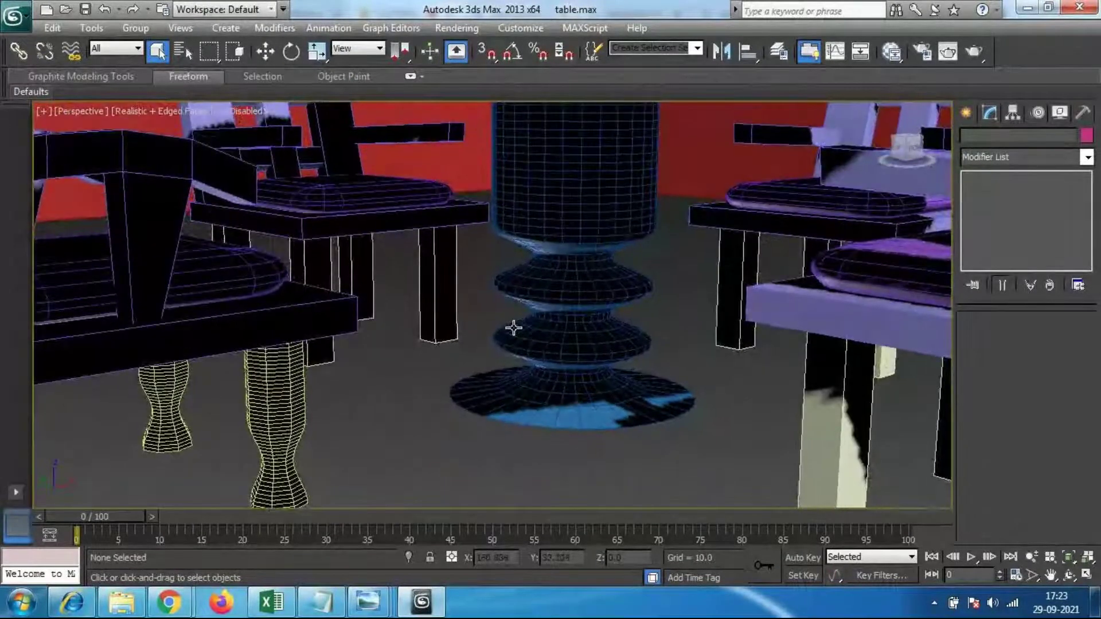
Step: Switch to Chrome, search Google for "wooden table" in a new tab and dismiss the location request
mouse_move(173, 614)
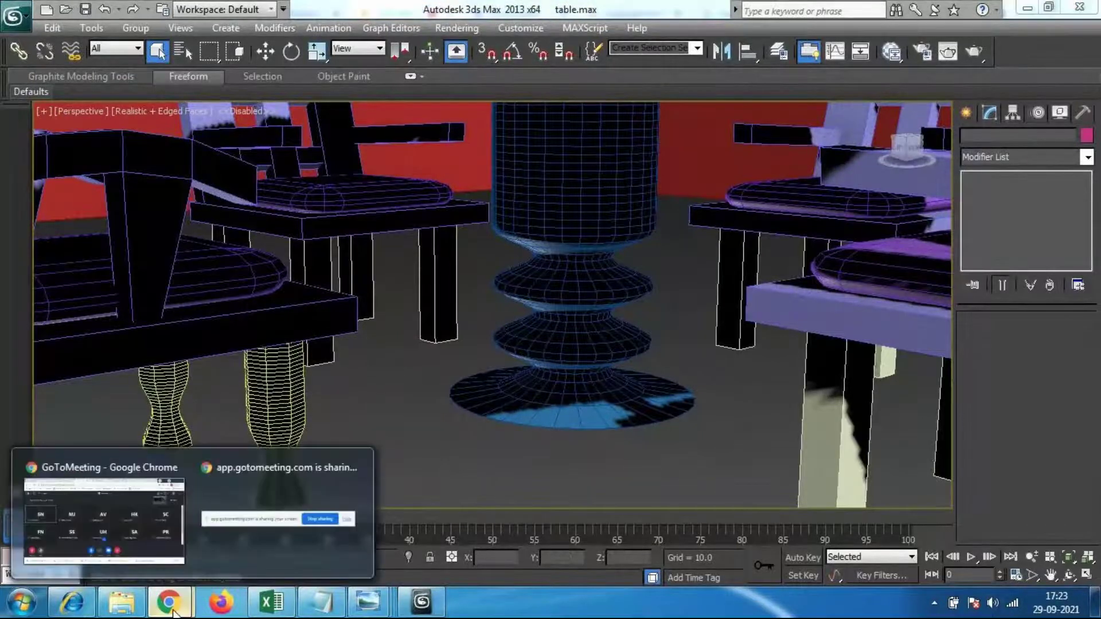
left_click(167, 515)
key("ctrl+t")
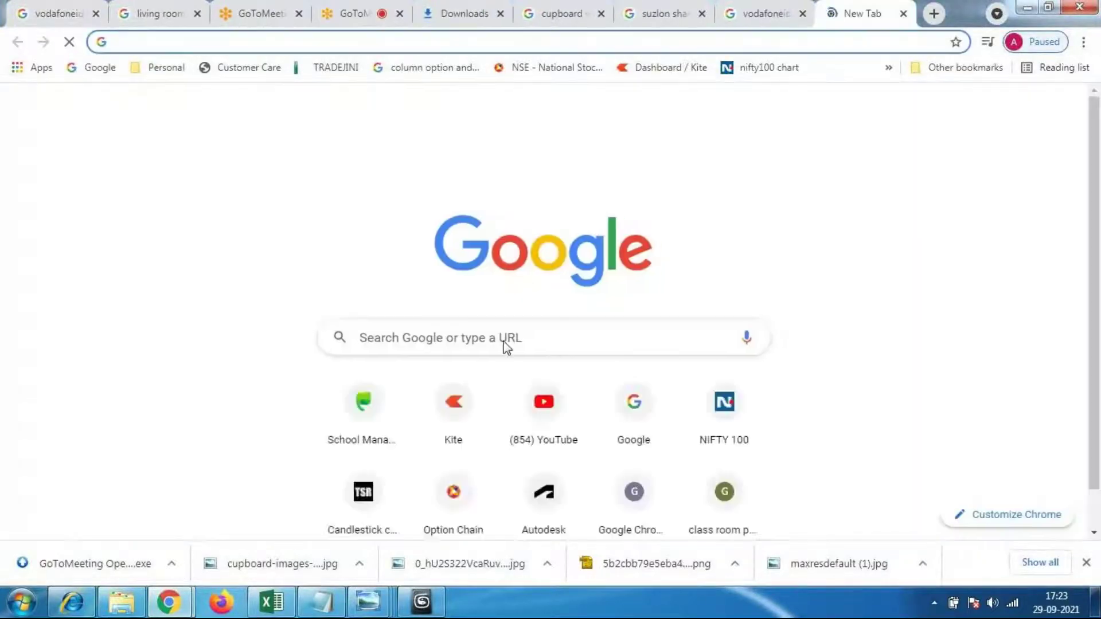
left_click(505, 343)
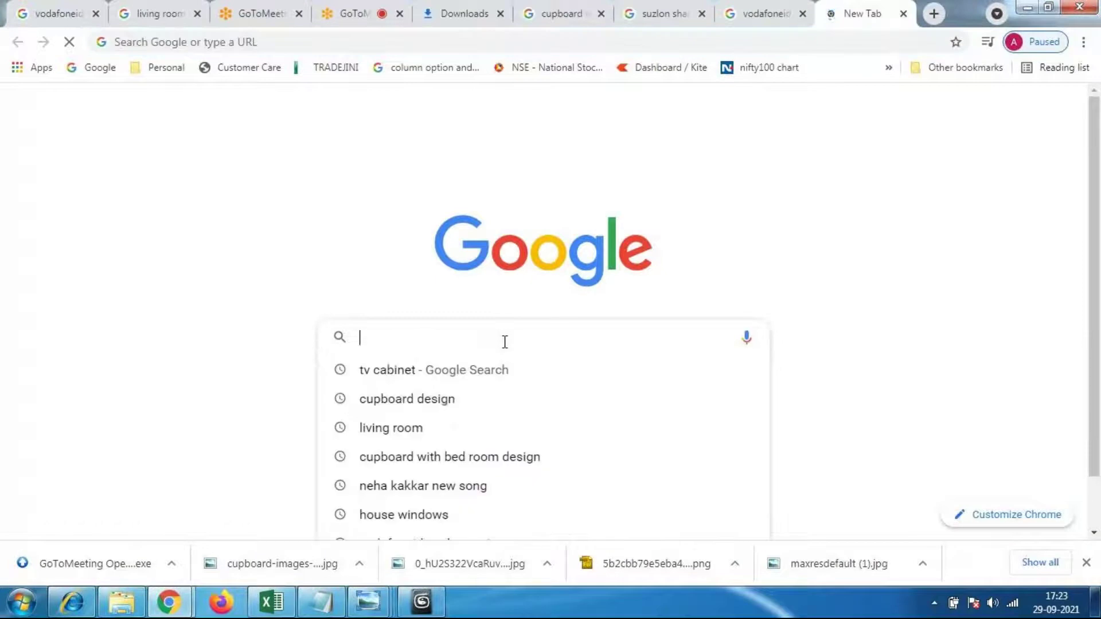
type("wooden table")
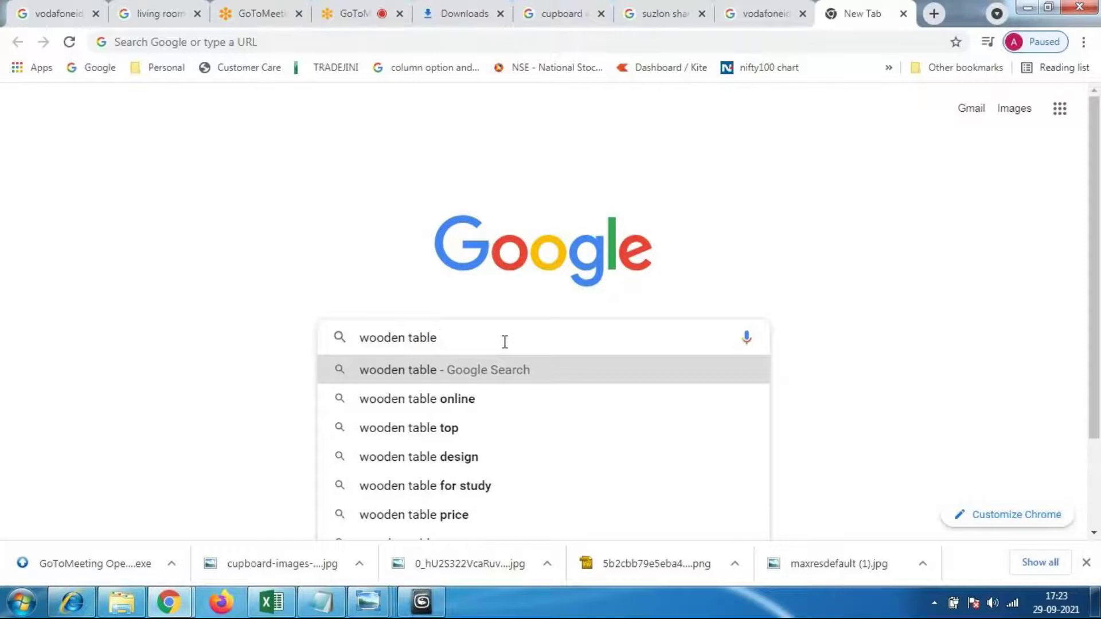
key("Return")
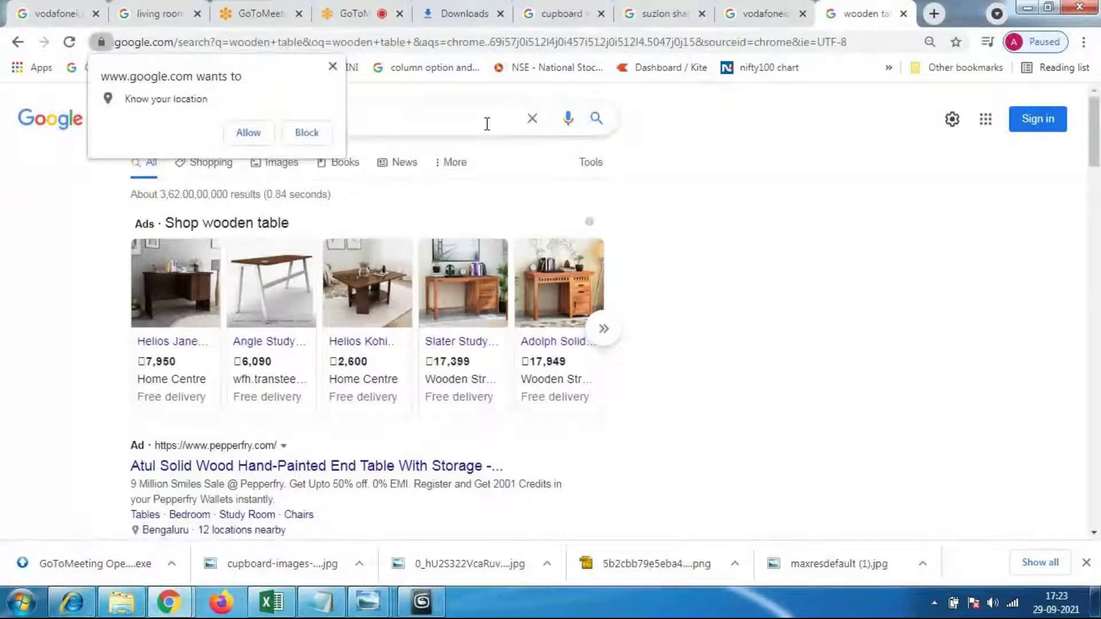
left_click(332, 66)
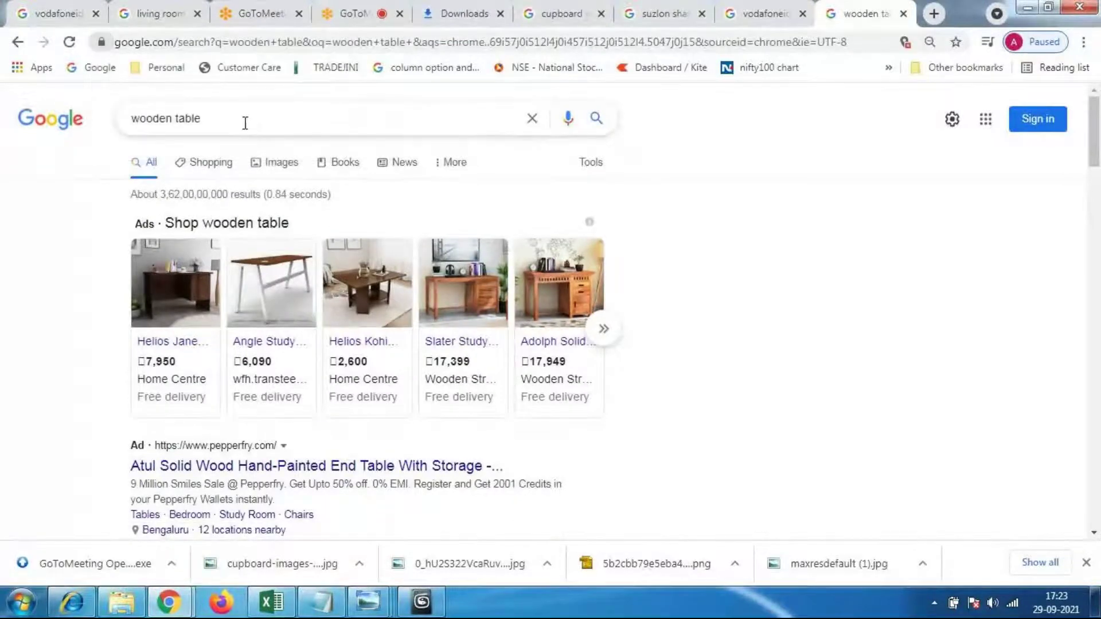
Step: Refine the Google search to "wooden table design" and show the image results
type("design")
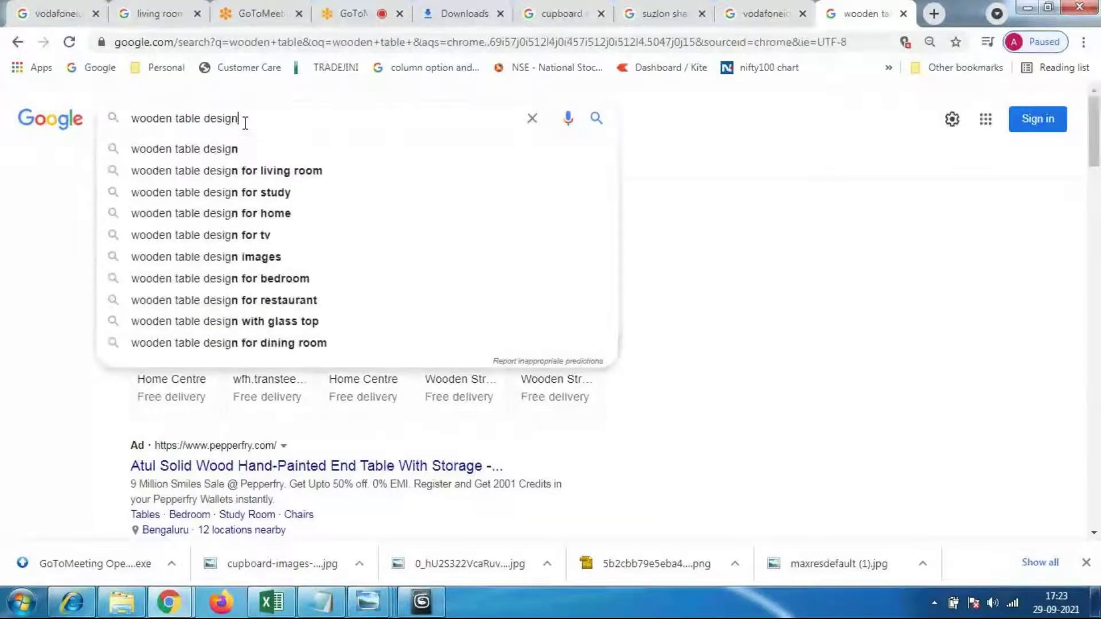
key("Return")
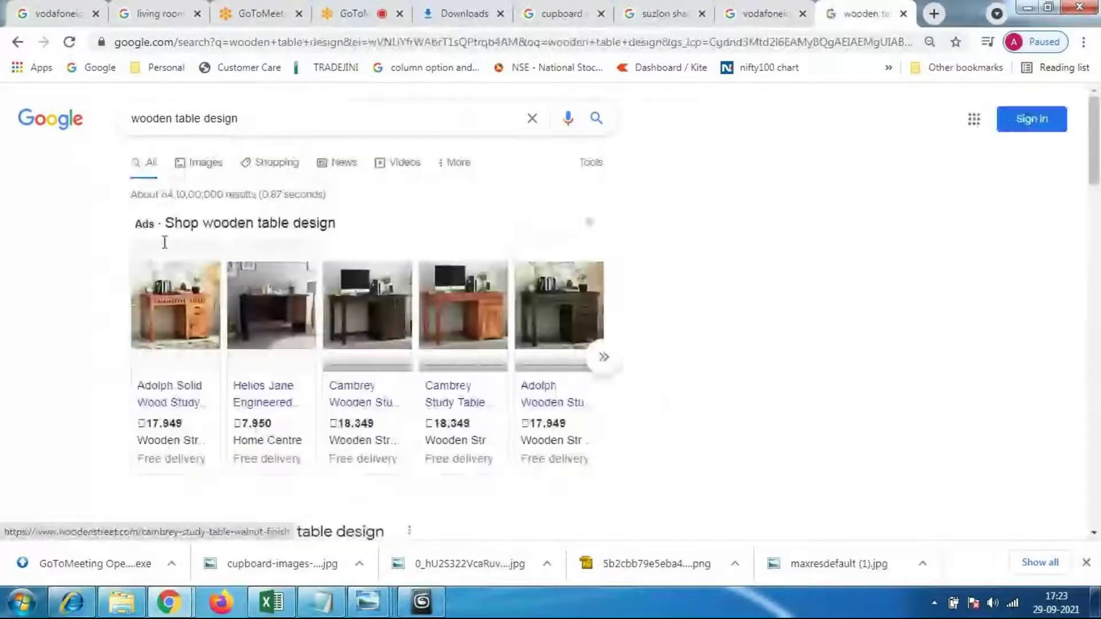
left_click(198, 162)
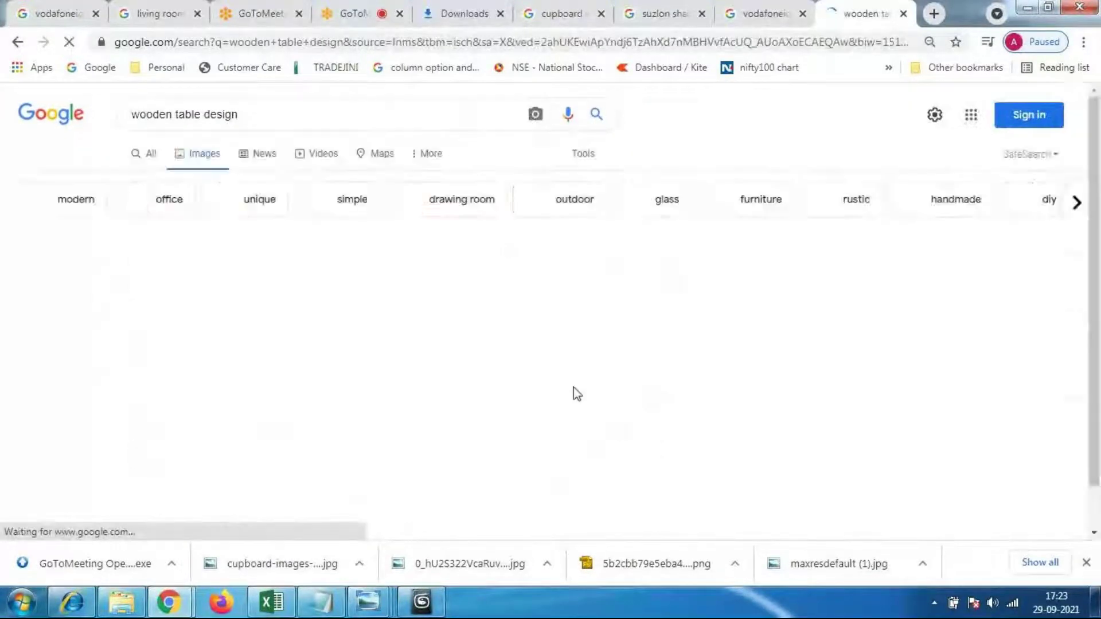
Step: Browse the table images for leg designs, previewing the dark coffee table with drawers and the hand-carved console table
scroll(581, 379, "down", 4)
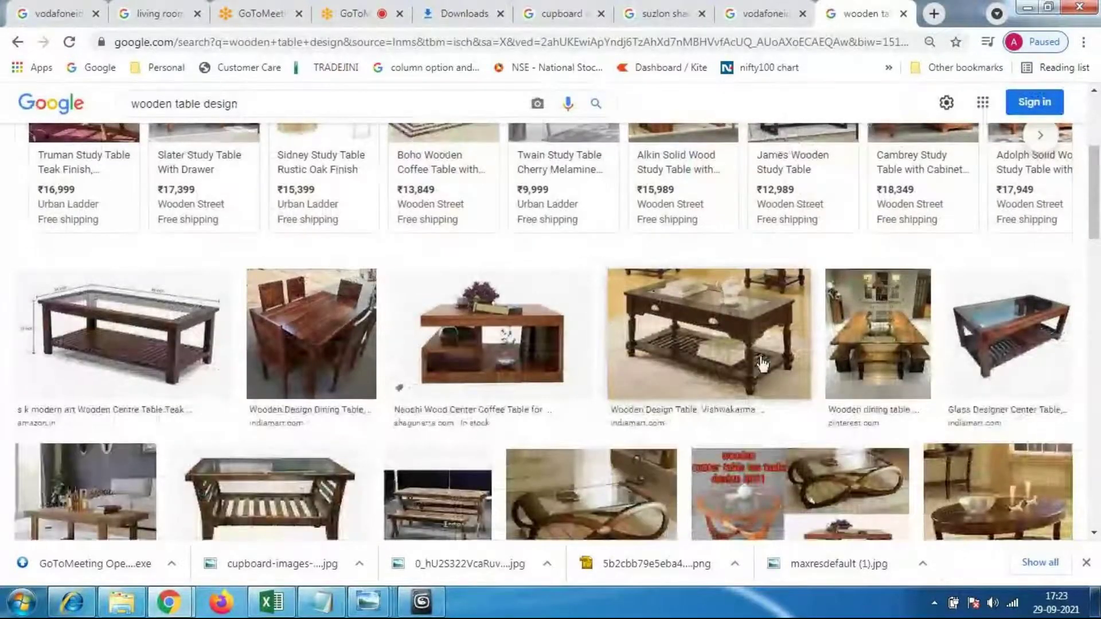
left_click(791, 410)
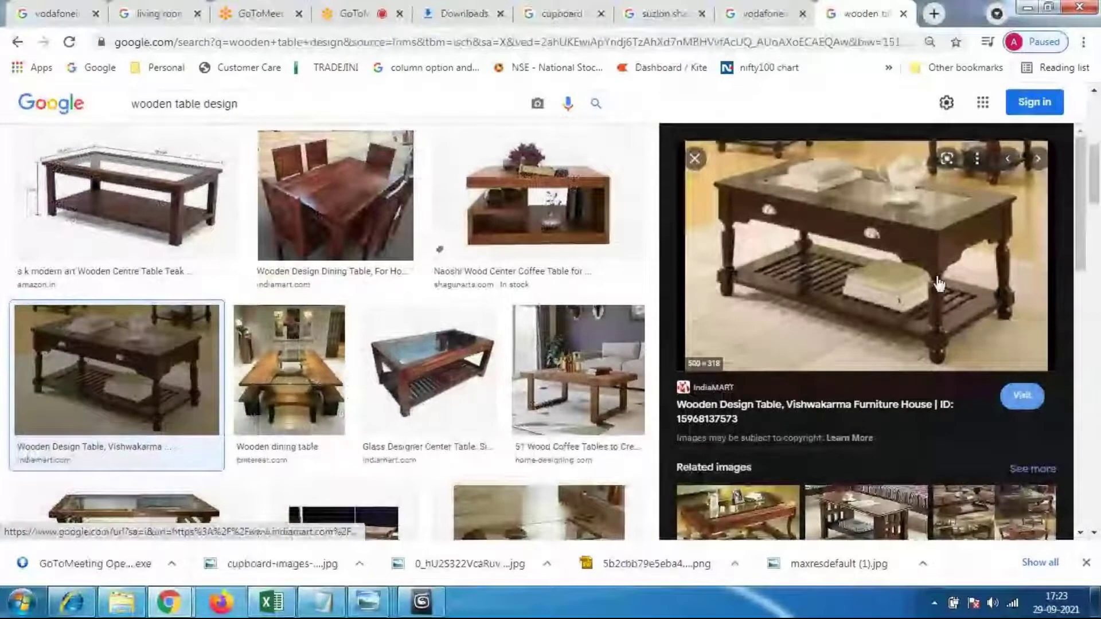
left_click(694, 159)
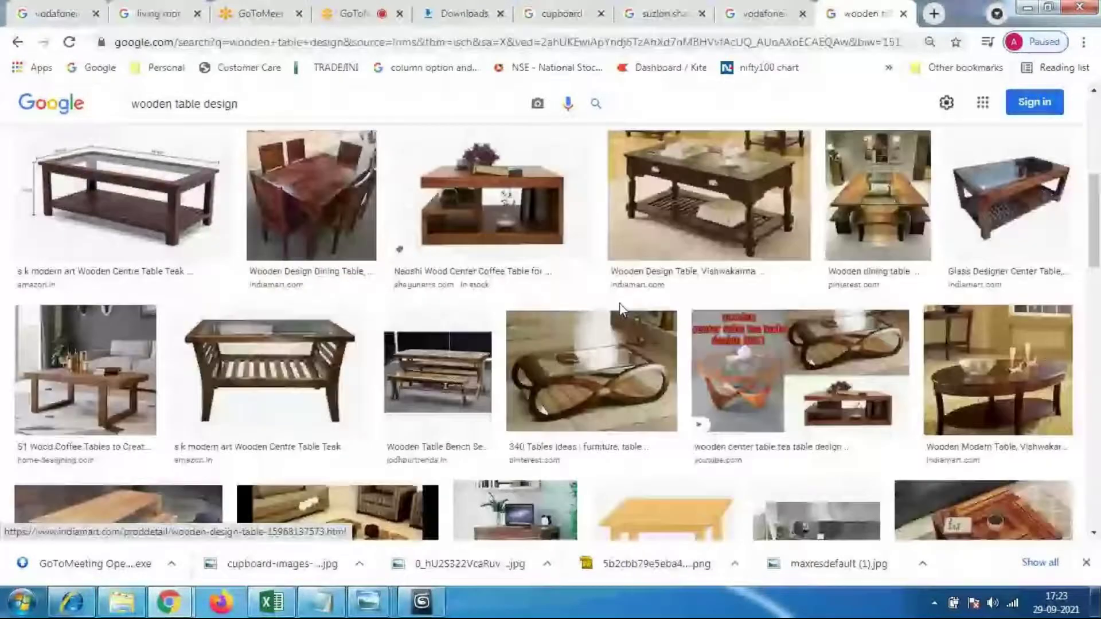
scroll(619, 303, "down", 2)
scroll(603, 318, "down", 8)
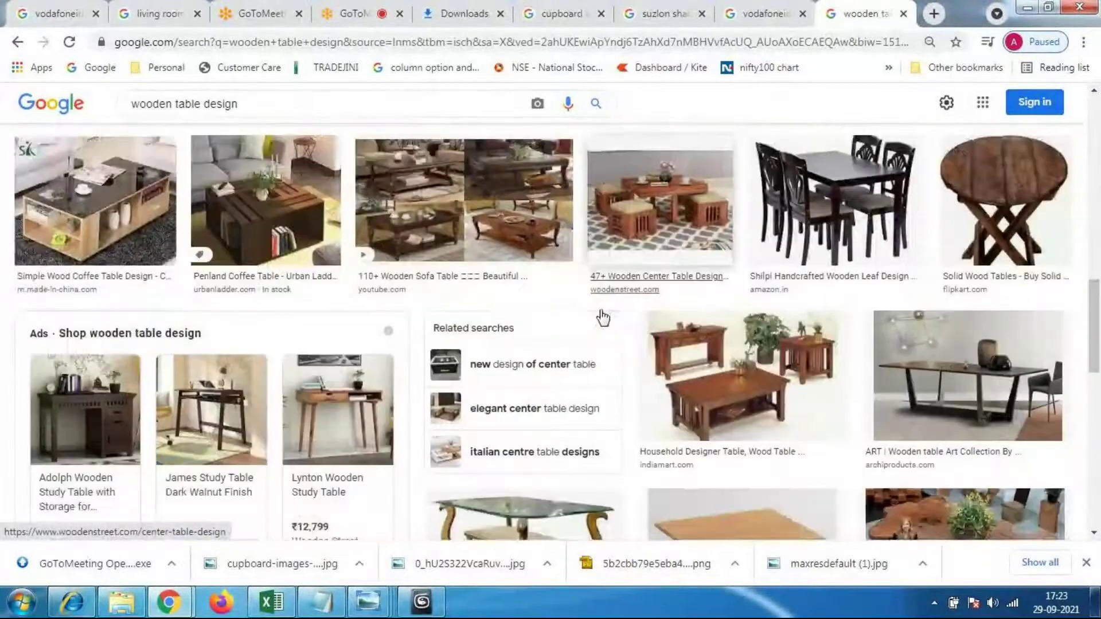
scroll(602, 317, "down", 6)
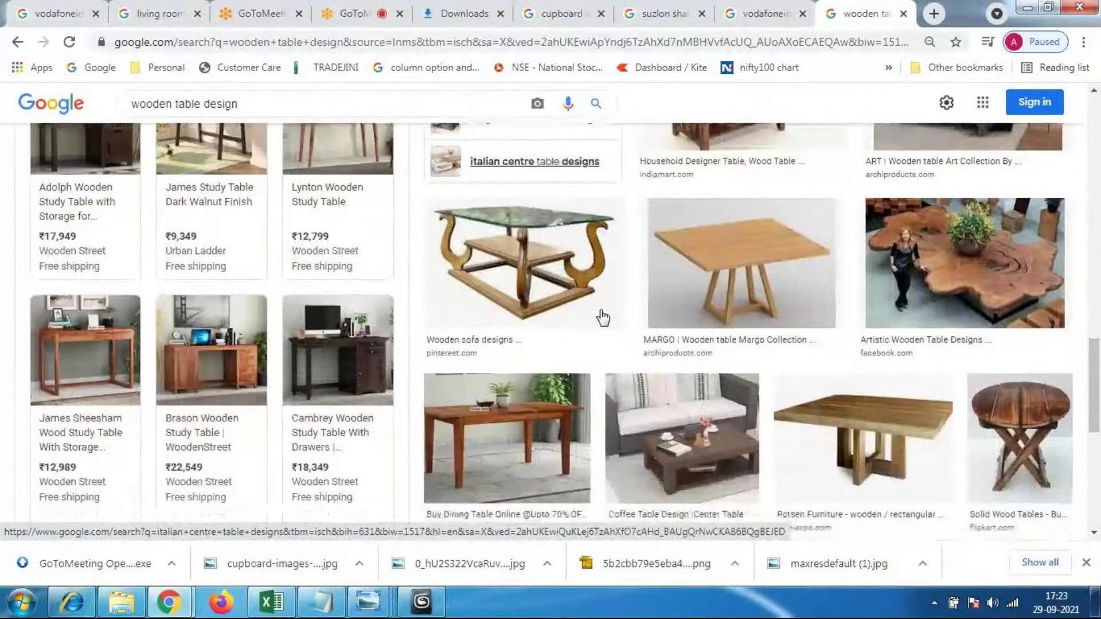
scroll(602, 317, "down", 4)
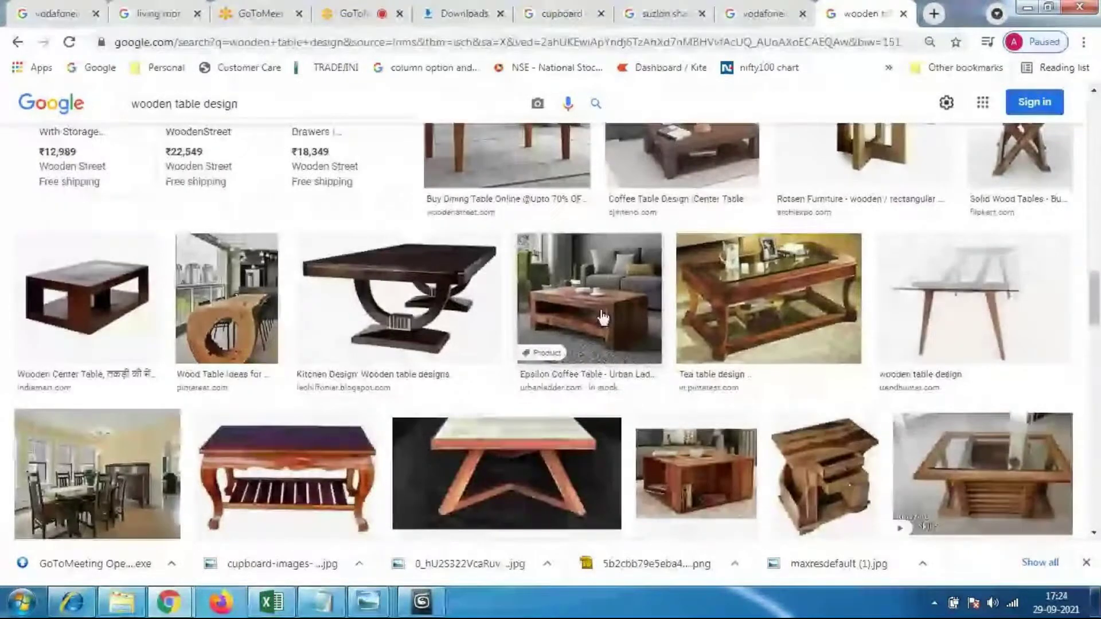
scroll(602, 317, "down", 6)
scroll(602, 317, "down", 13)
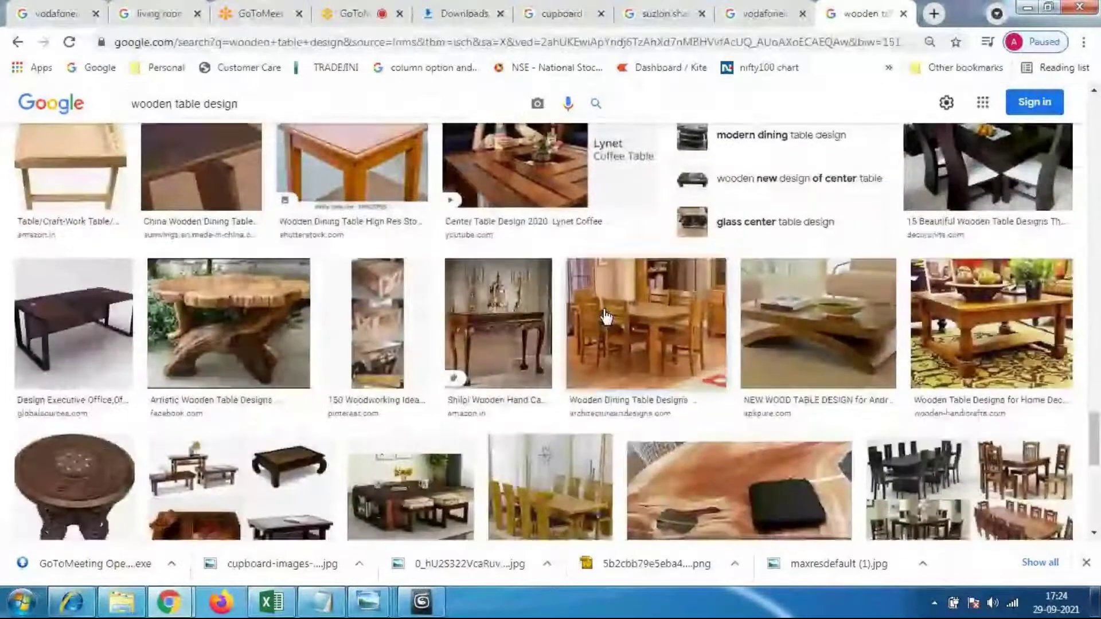
left_click(501, 330)
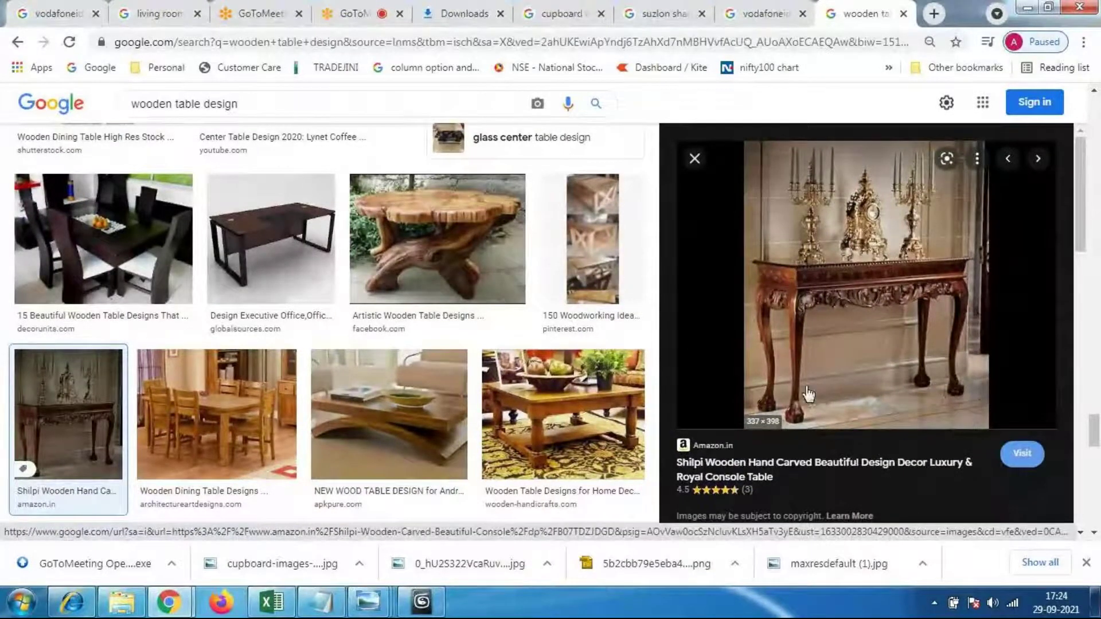
left_click(695, 160)
Step: Browse the table images for round dining tables, previewing the YouTube family table, the Townsville dark walnut set and the TeakLab set
scroll(645, 239, "down", 10)
scroll(645, 239, "down", 3)
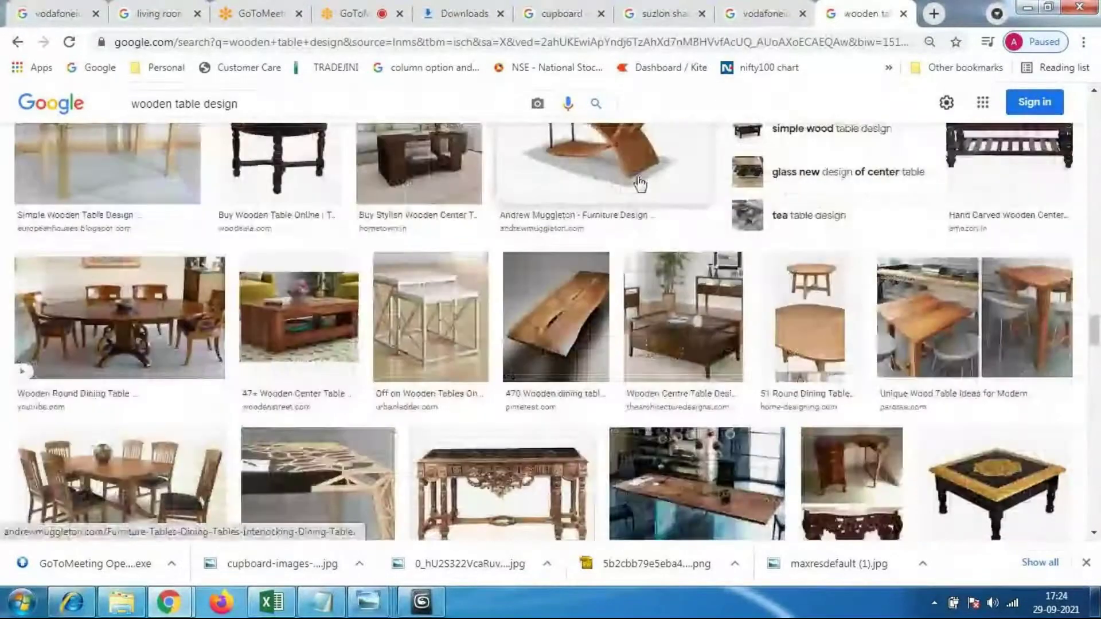
scroll(639, 184, "up", 3)
left_click(172, 488)
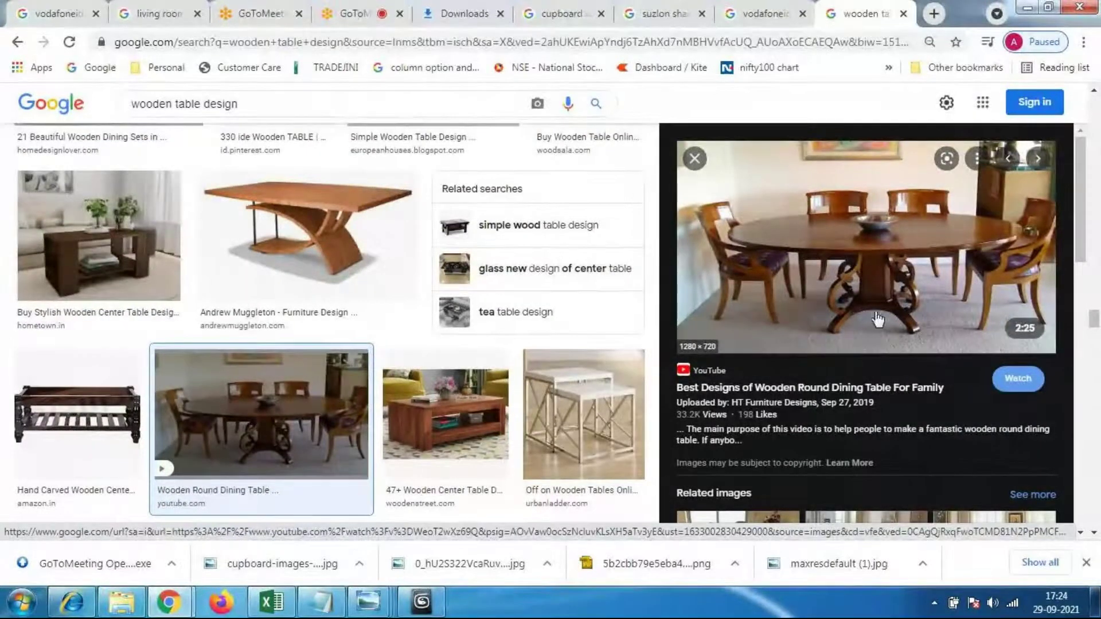
scroll(889, 309, "down", 1)
scroll(891, 312, "down", 5)
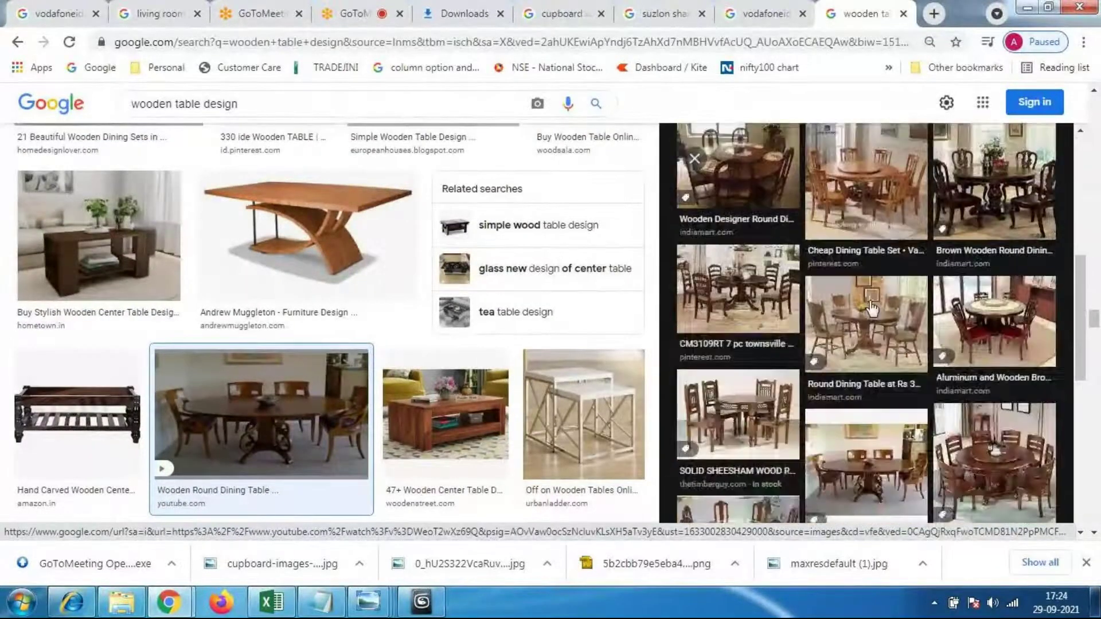
left_click(823, 226)
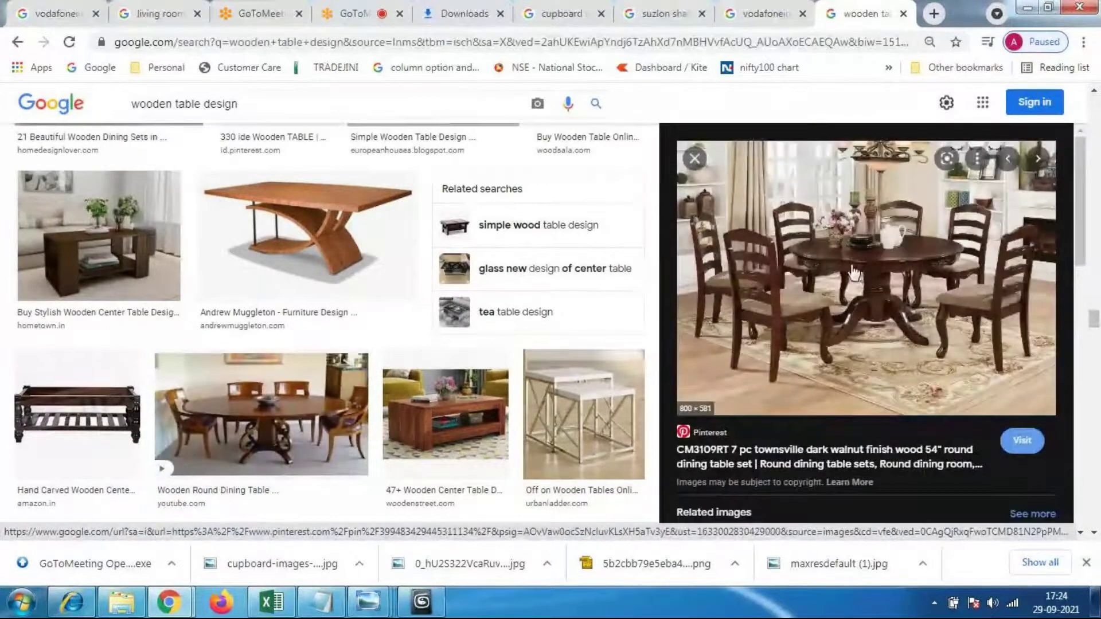
scroll(898, 389, "down", 5)
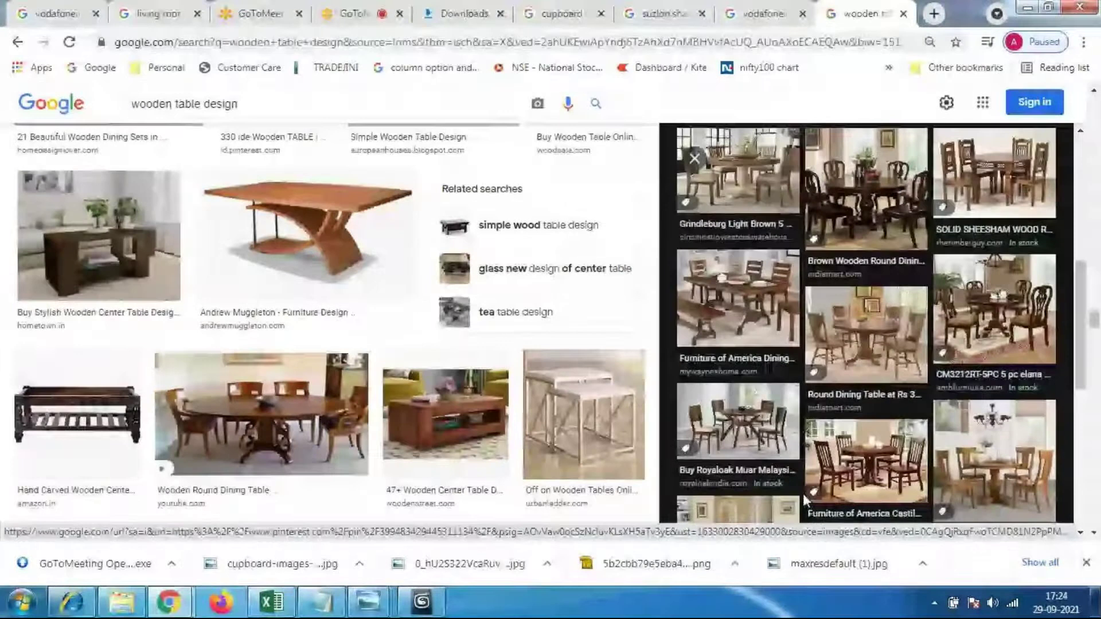
left_click(1004, 490)
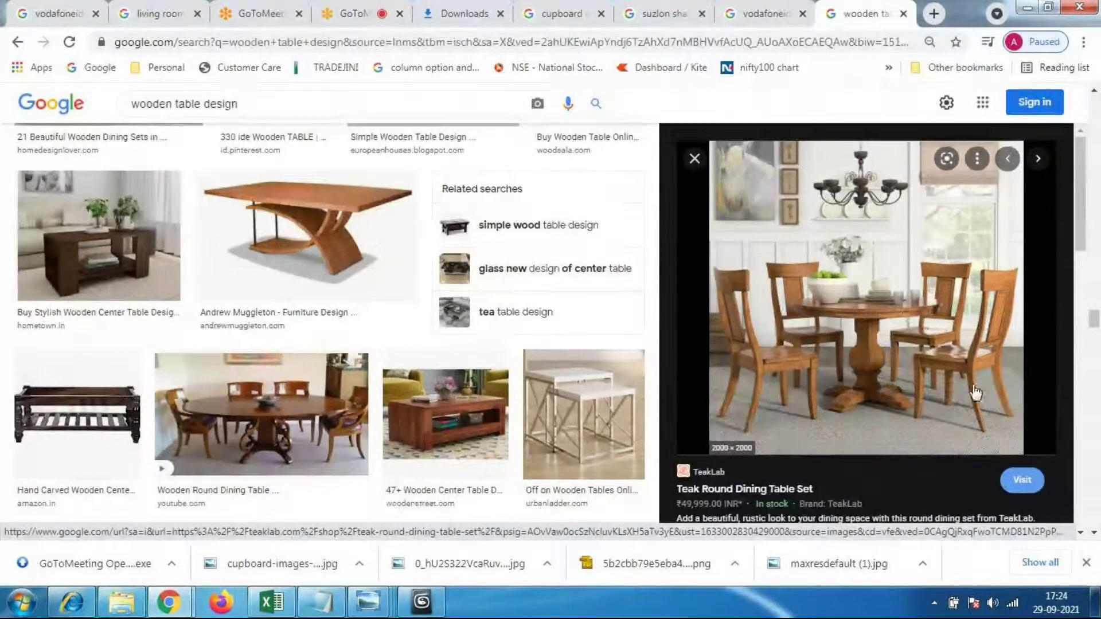
Step: Close the image preview, browse more wooden table designs and switch to the active GoToMeeting tab
left_click(695, 160)
scroll(700, 164, "down", 10)
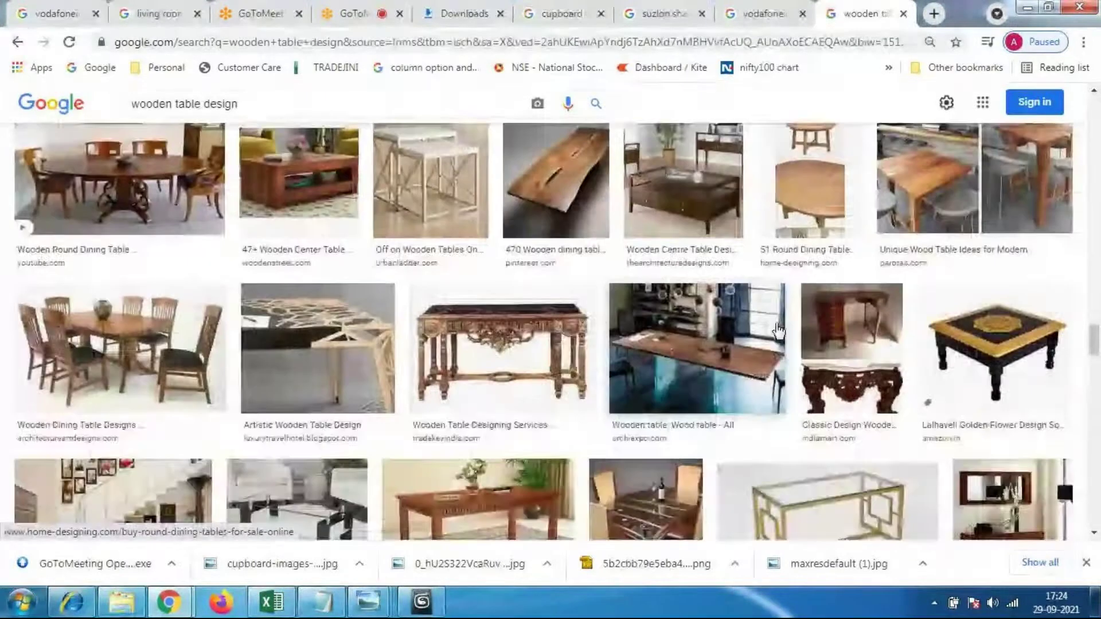
scroll(790, 340, "down", 5)
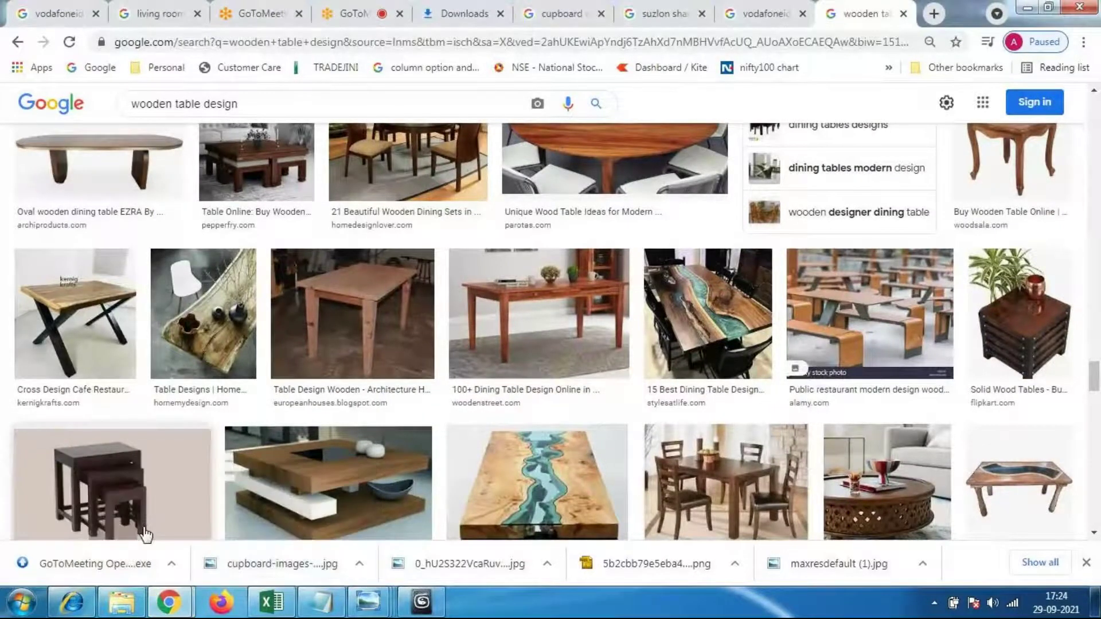
left_click(352, 13)
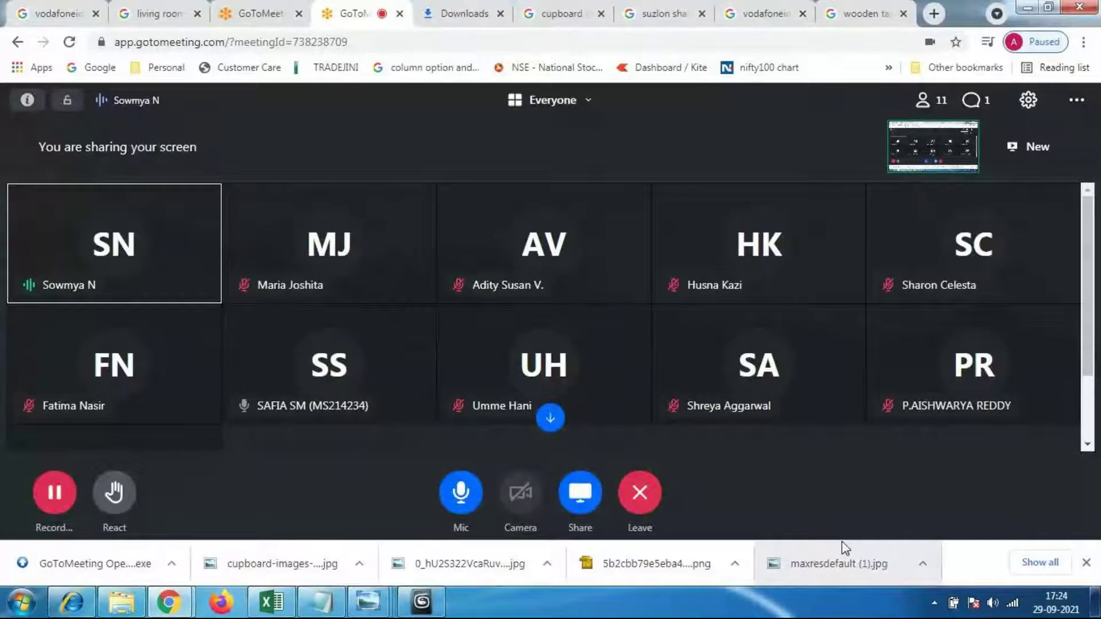
Step: Switch to 3ds Max and examine the round dining table and its chairs from several angles and distances
left_click(422, 601)
scroll(645, 413, "down", 5)
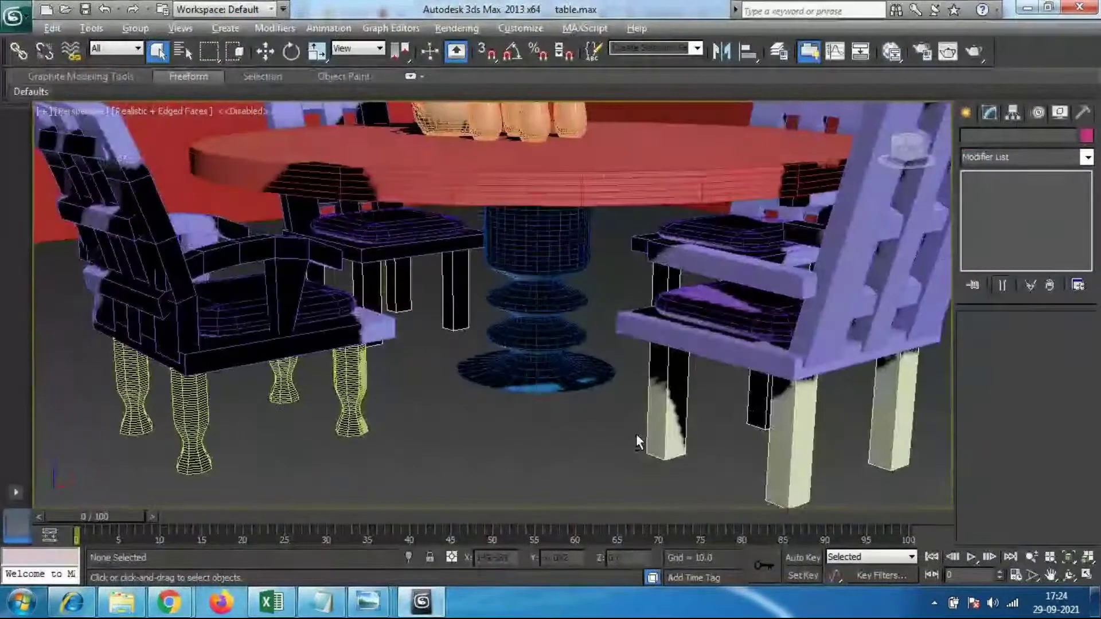
scroll(631, 439, "down", 6)
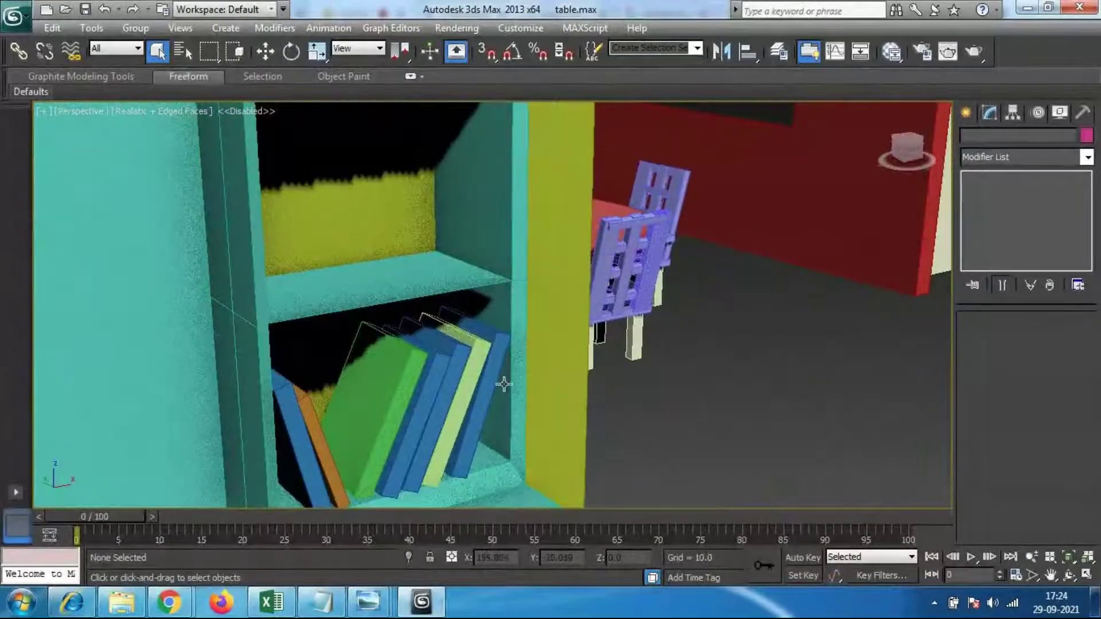
scroll(573, 401, "up", 6)
scroll(572, 393, "up", 4)
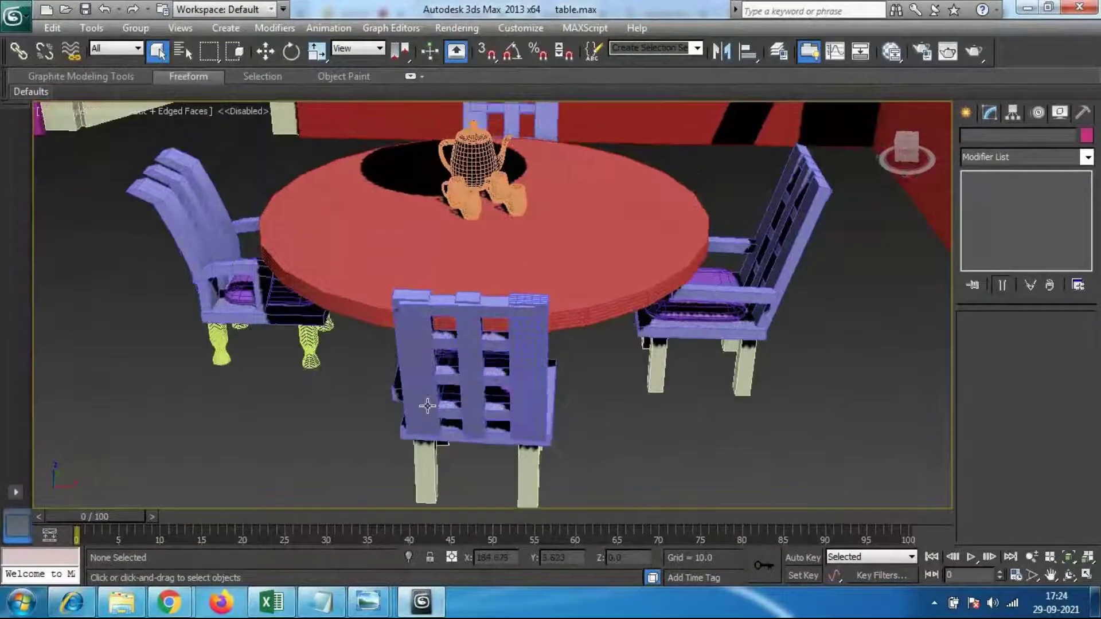
scroll(434, 400, "down", 6)
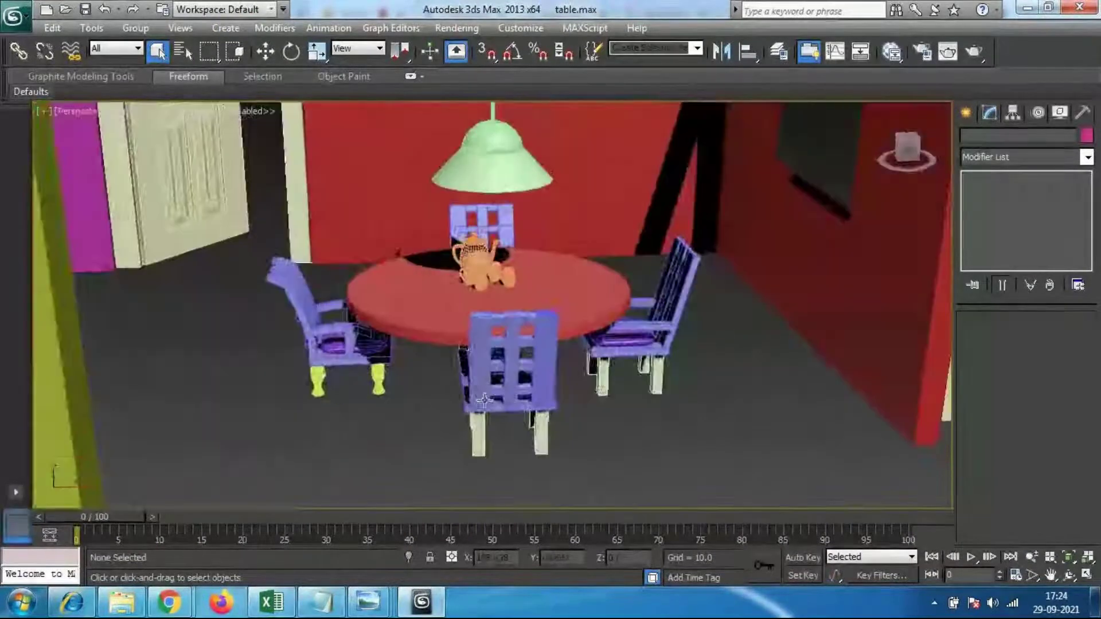
scroll(388, 374, "up", 4)
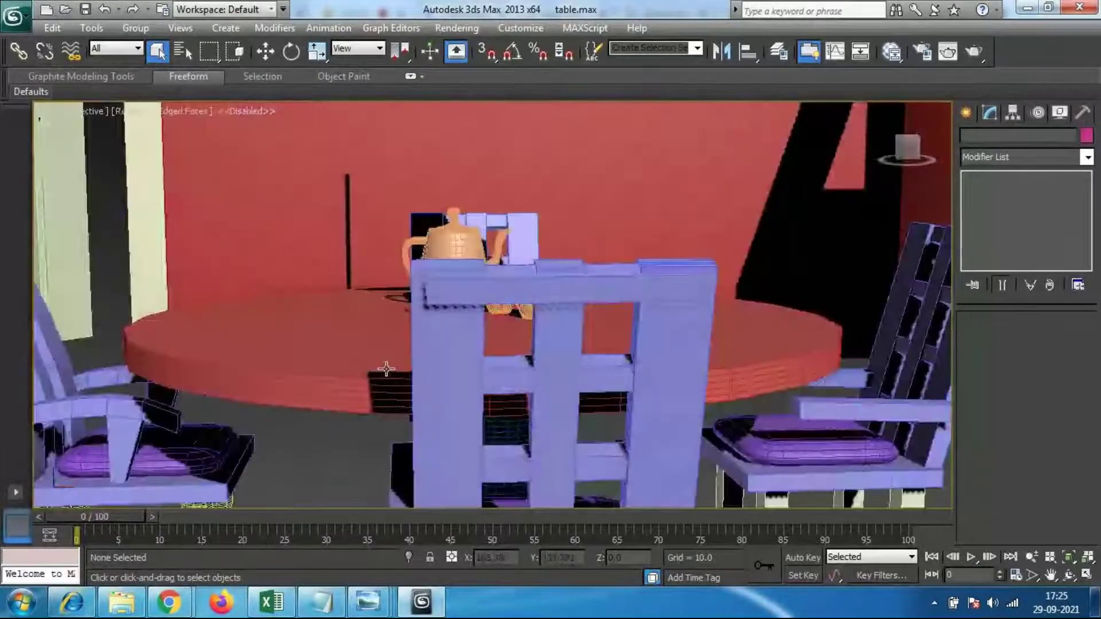
scroll(509, 295, "up", 4)
scroll(252, 312, "down", 5)
scroll(629, 328, "up", 4)
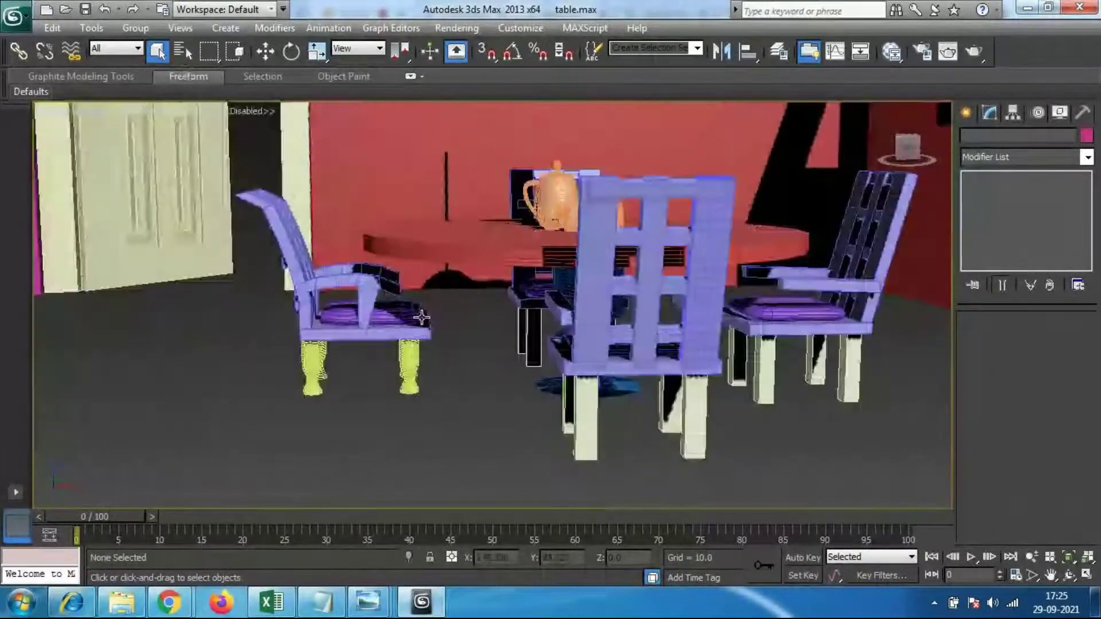
middle_click_drag(629, 328, 592, 326)
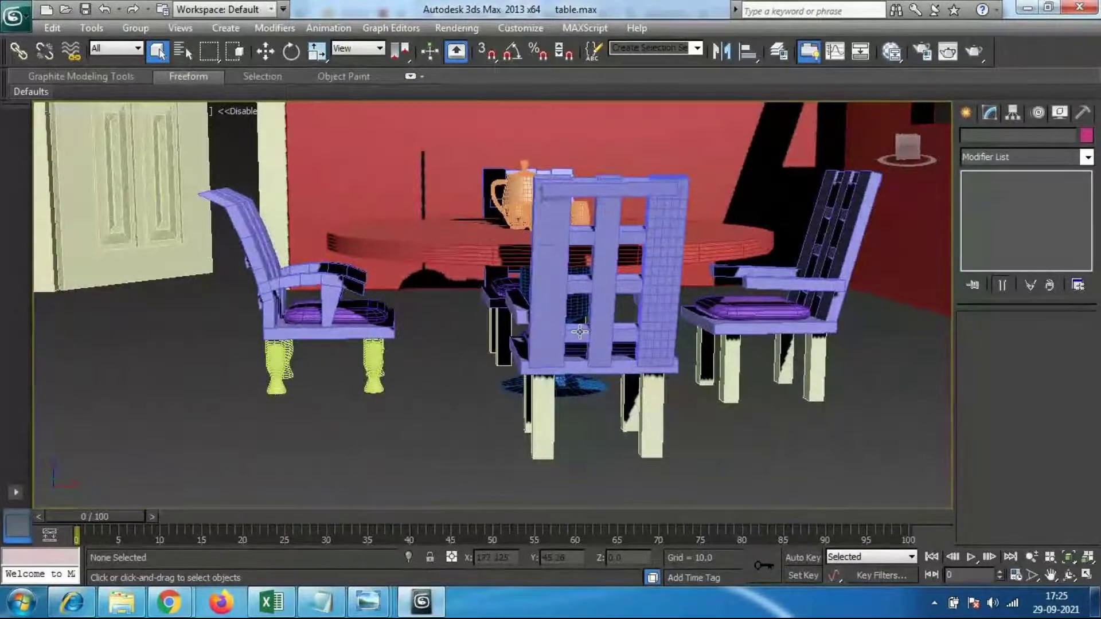
middle_click_drag(498, 365, 558, 406, "alt")
scroll(558, 405, "down", 4)
scroll(453, 426, "up", 2)
middle_click_drag(452, 427, 487, 376)
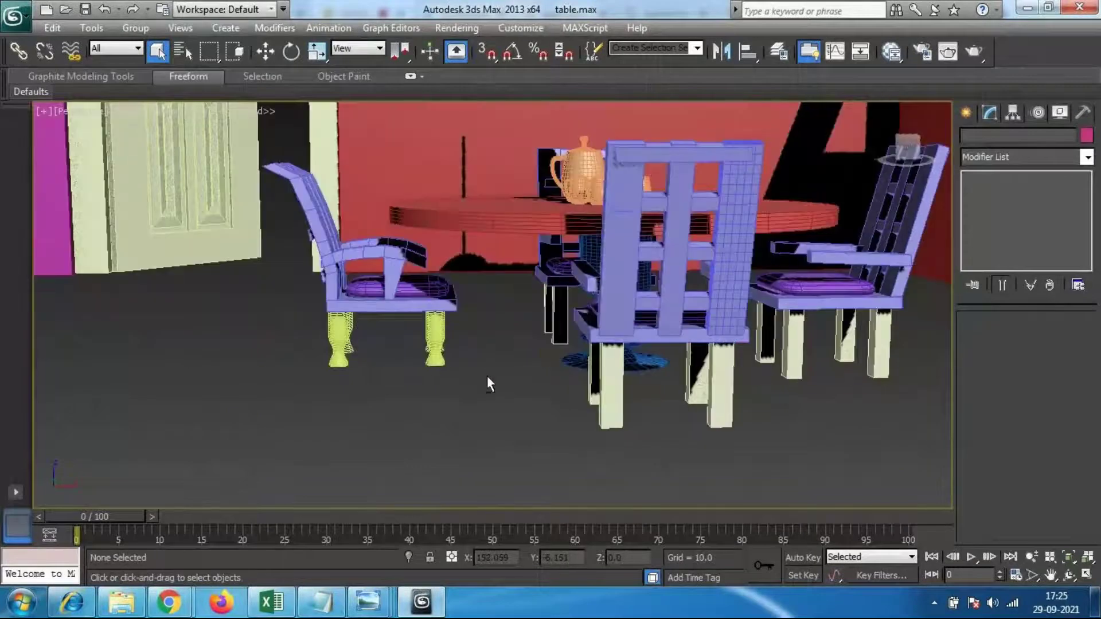
middle_click_drag(539, 278, 619, 298)
middle_click_drag(386, 267, 567, 300)
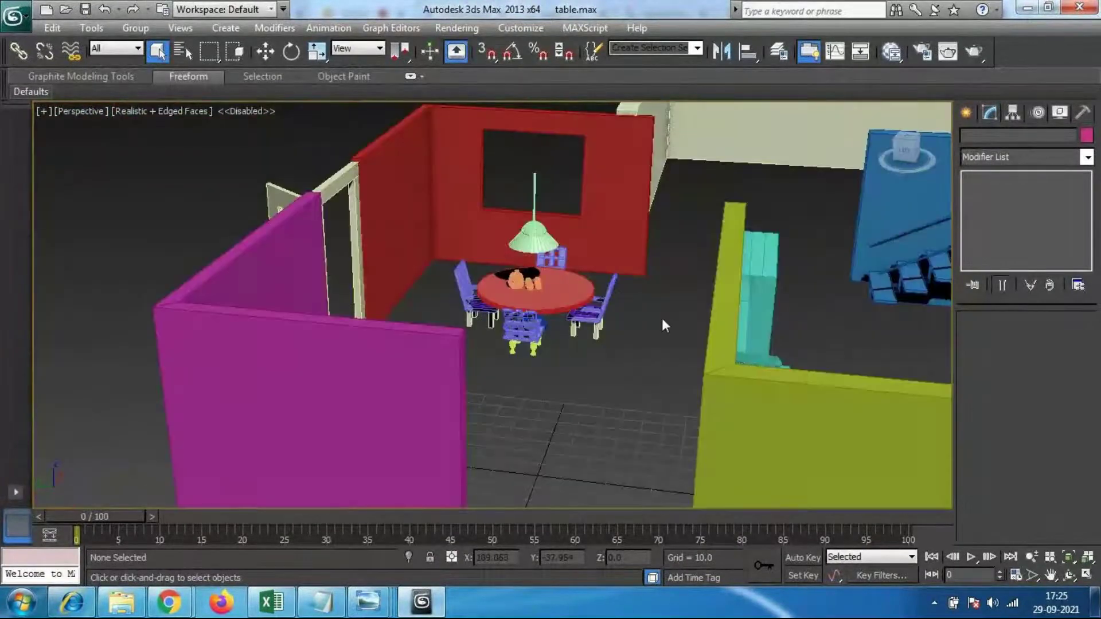
Step: Examine the TV unit with its bookshelves and the sofas in the living area
scroll(662, 321, "up", 5)
middle_click_drag(715, 301, 614, 362)
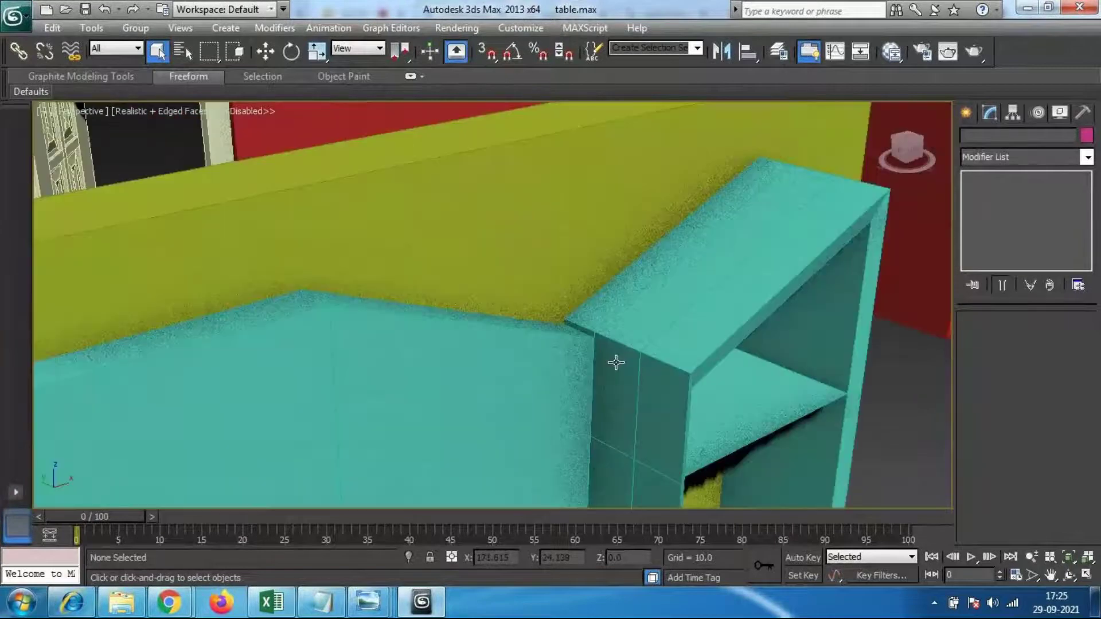
scroll(562, 364, "down", 4)
middle_click_drag(312, 377, 494, 246)
middle_click_drag(559, 351, 545, 381, "alt")
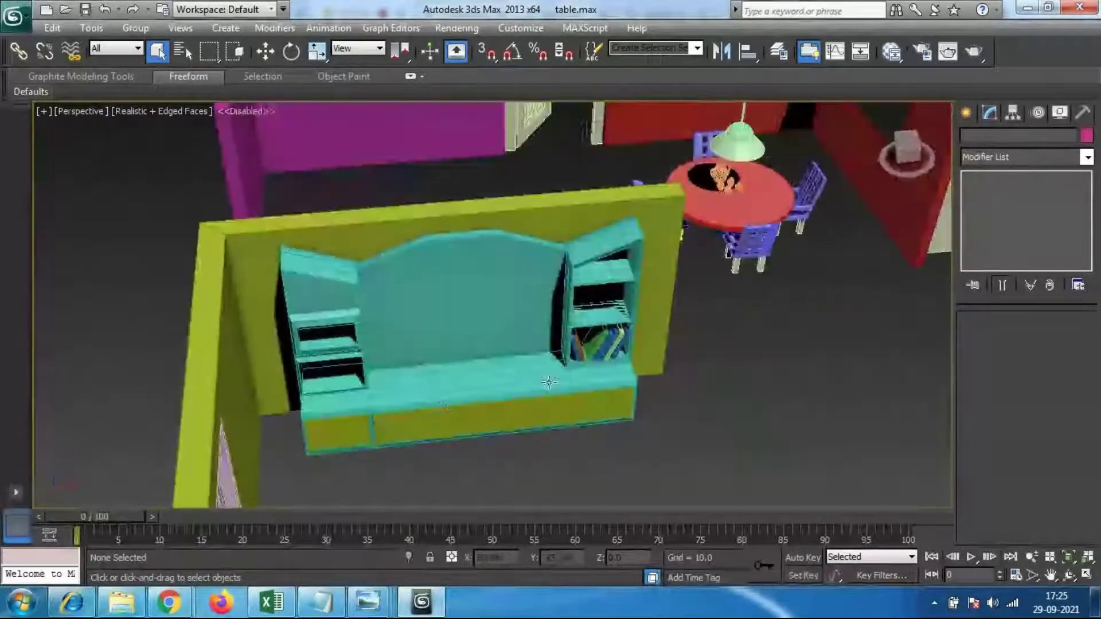
middle_click_drag(442, 405, 498, 442, "alt")
middle_click_drag(498, 442, 508, 324)
scroll(507, 323, "down", 5)
scroll(607, 324, "up", 6)
middle_click_drag(380, 323, 473, 317)
left_click(15, 19)
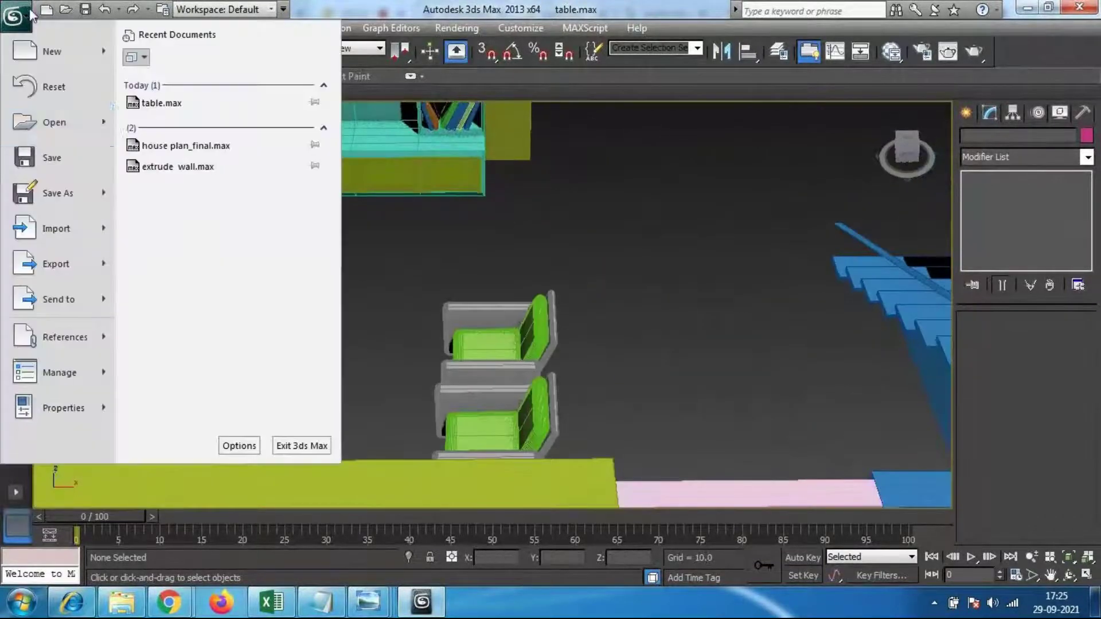
left_click(49, 127)
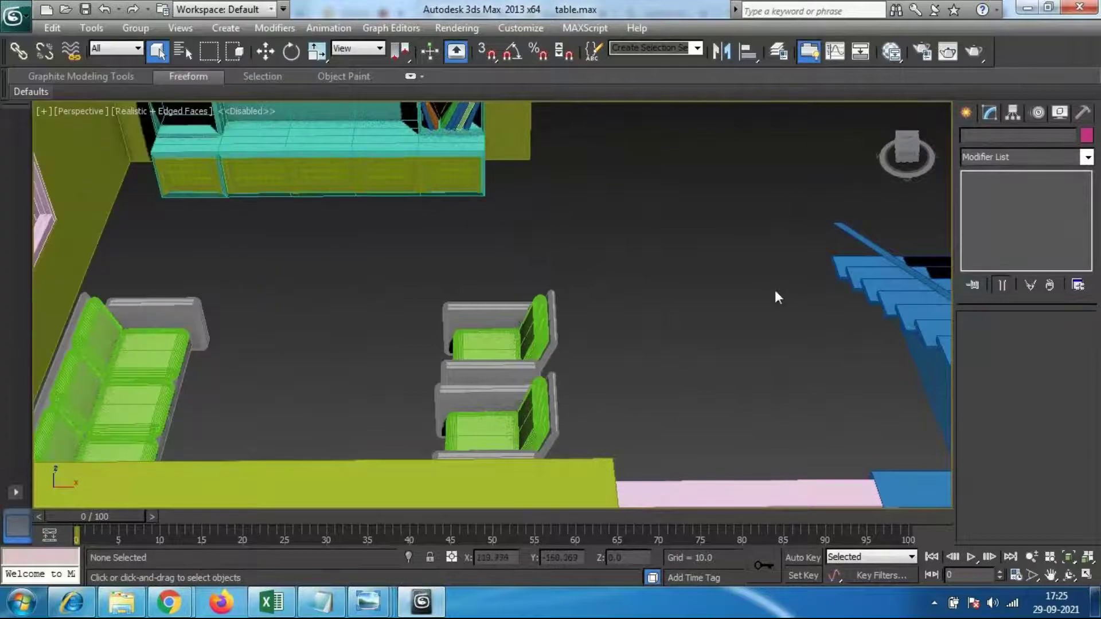
Step: Create a ChamferBox about 74.5 long, 119.5 wide and 8.7 high with a 1.8 fillet on the floor between the TV unit and the staircase
scroll(564, 243, "up", 2)
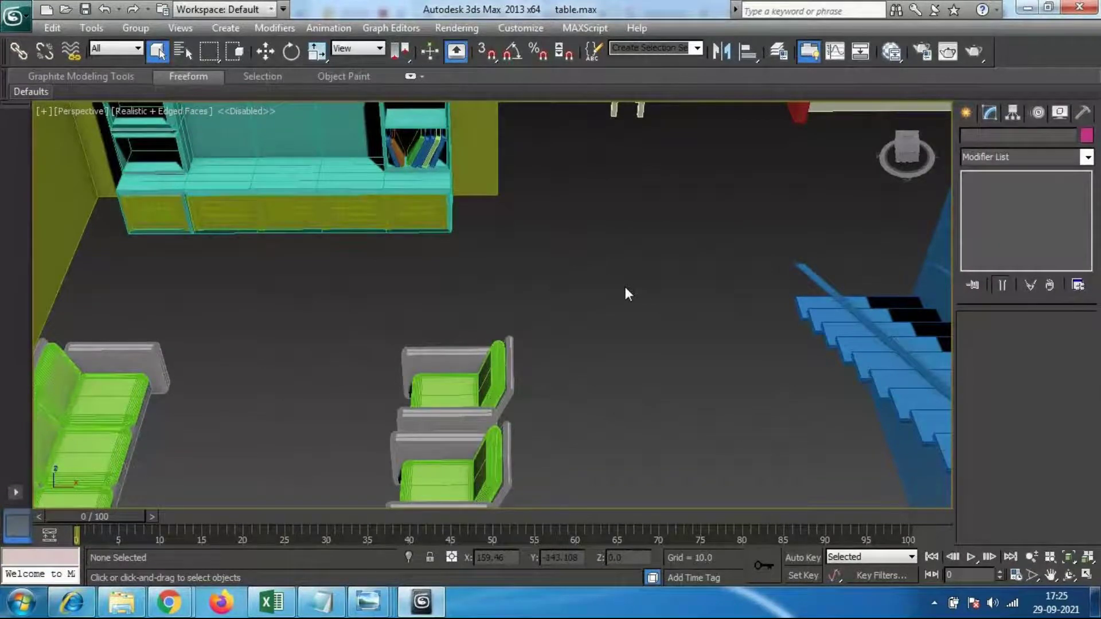
middle_click_drag(590, 209, 531, 320)
left_click(966, 112)
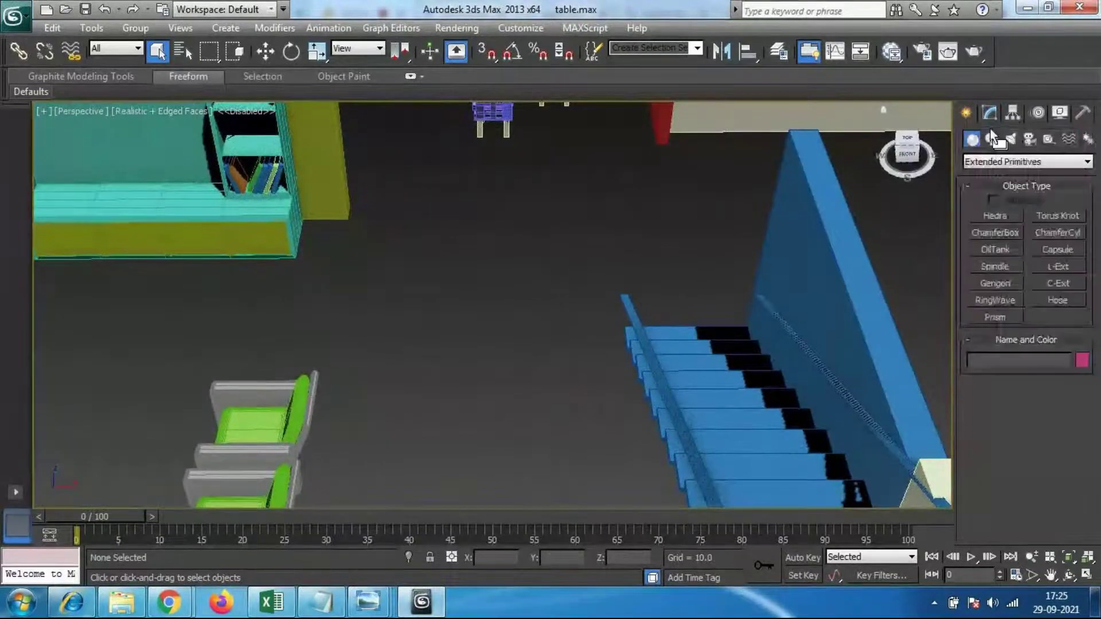
left_click(1017, 162)
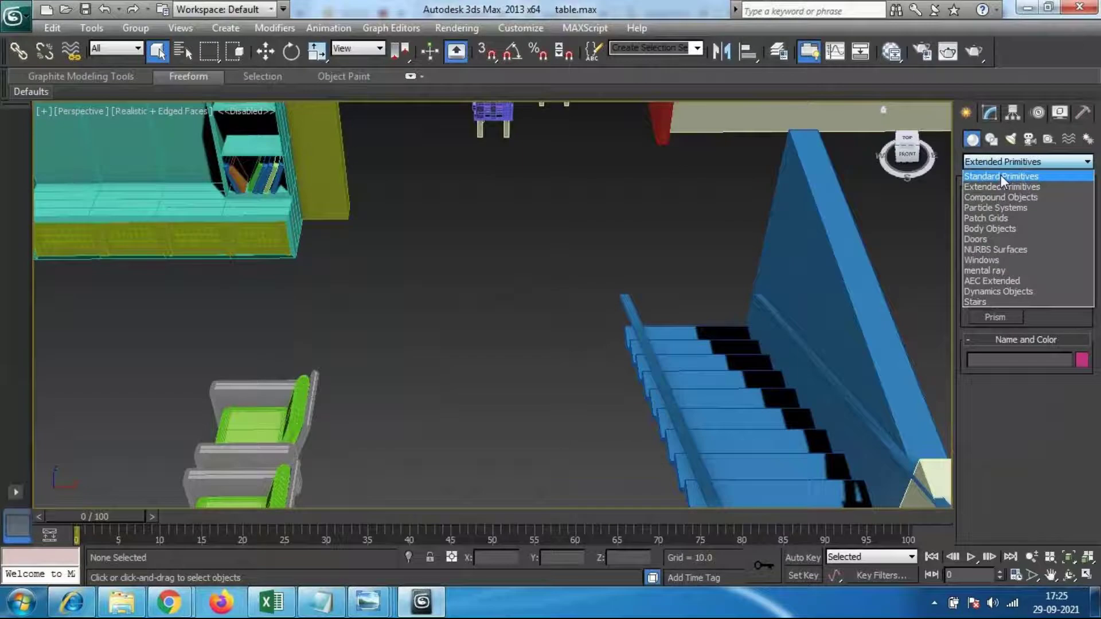
left_click(996, 167)
left_click(997, 165)
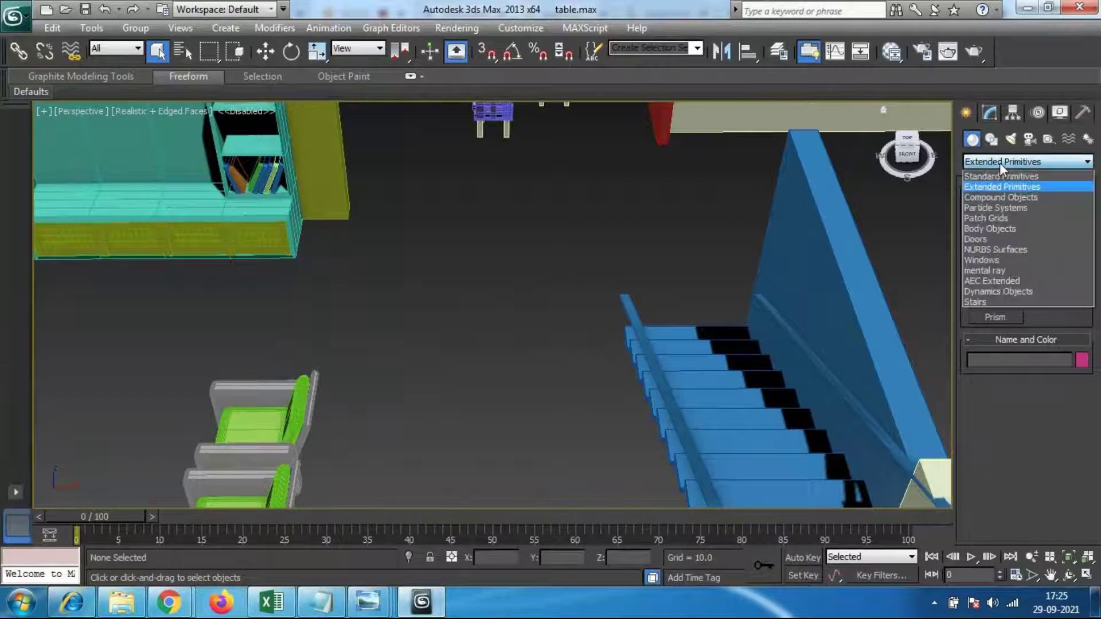
left_click(998, 186)
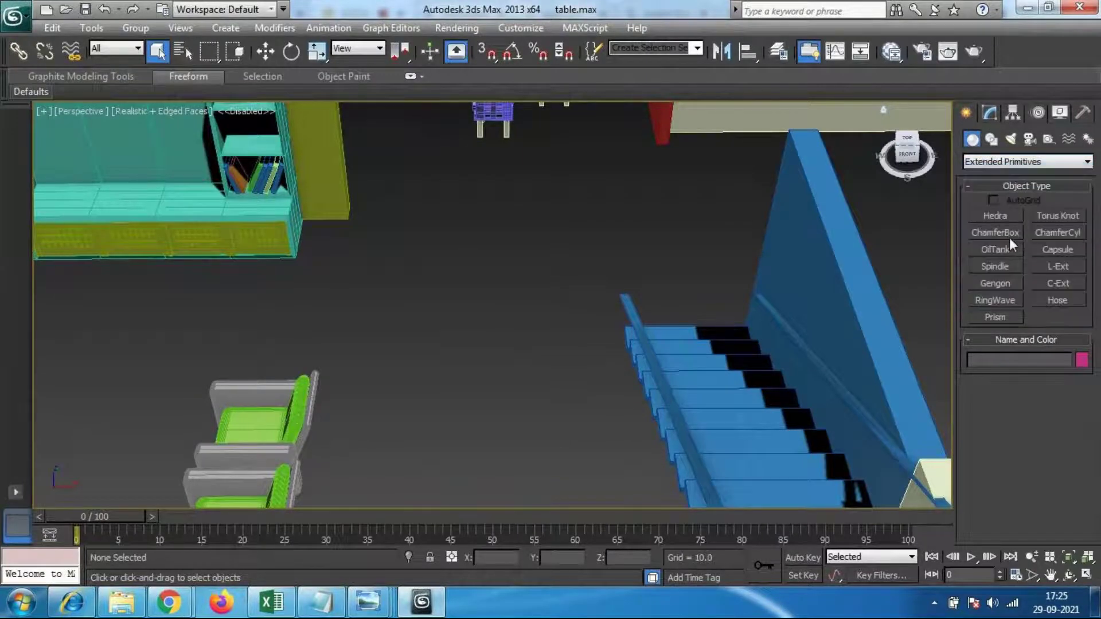
left_click(1005, 234)
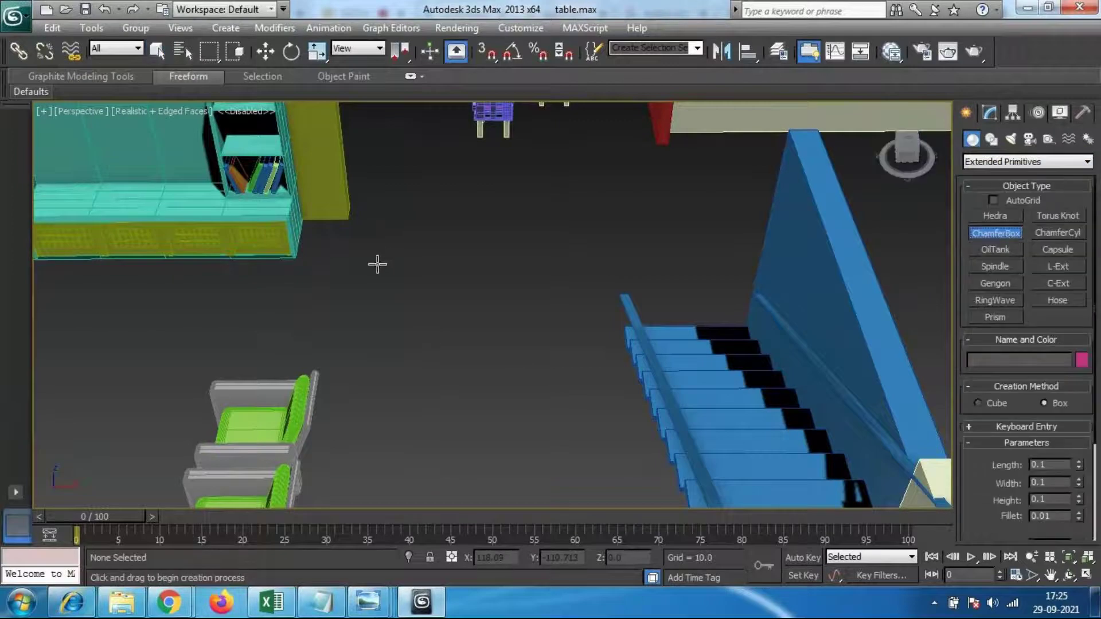
left_click_drag(331, 239, 614, 359)
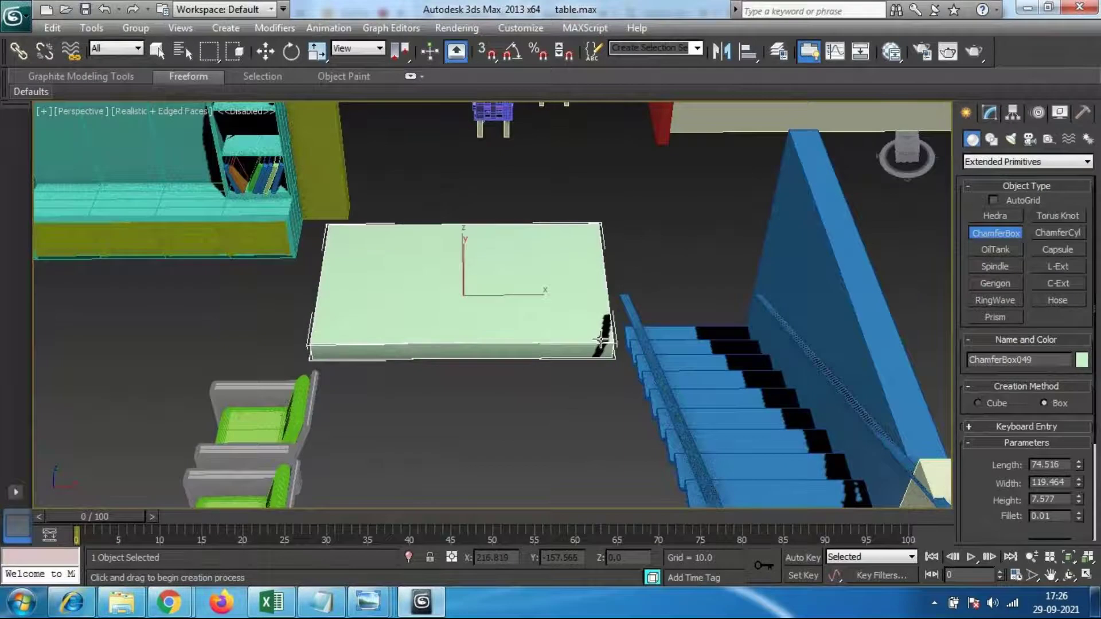
left_click(600, 339)
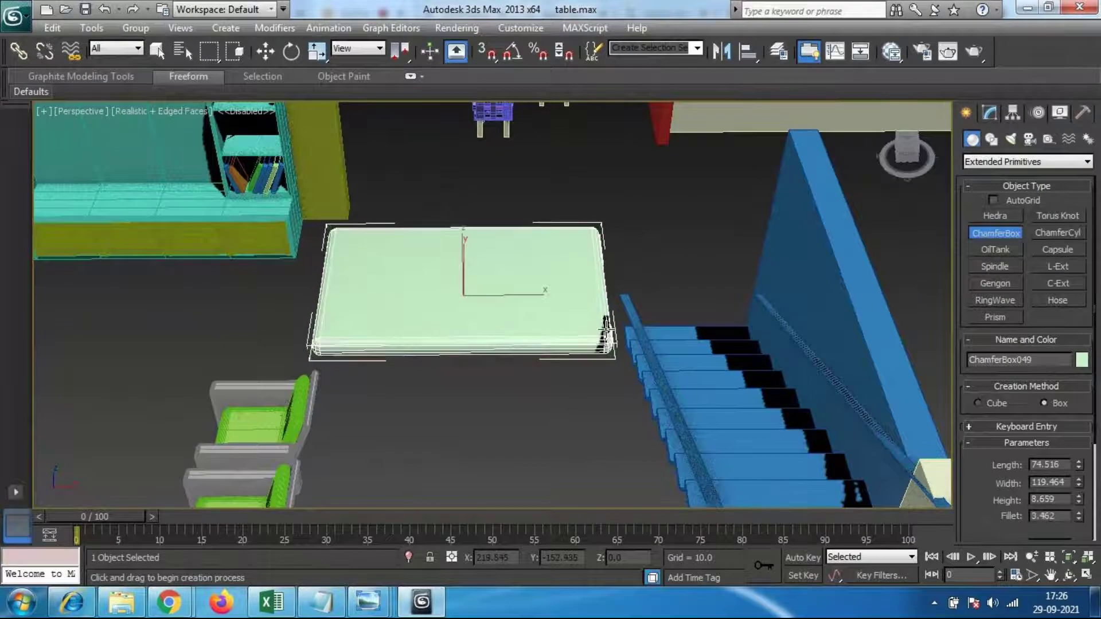
left_click(622, 333)
middle_click_drag(551, 389, 540, 369)
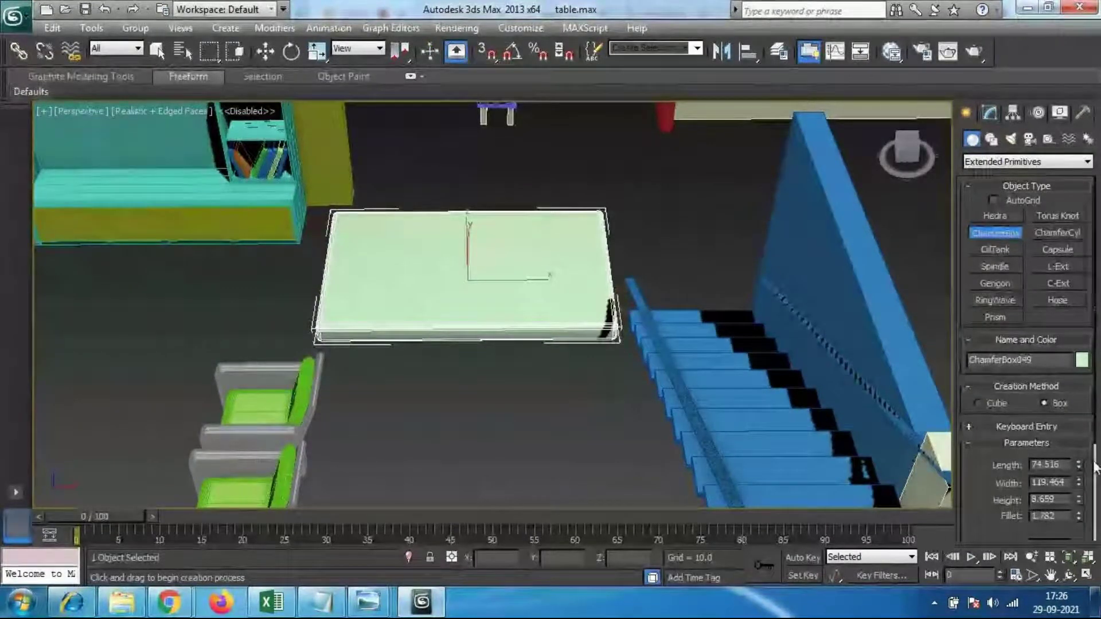
Step: Scale the new chamfer box down in Z to about 30 percent to make a thin tabletop
scroll(1088, 463, "down", 5)
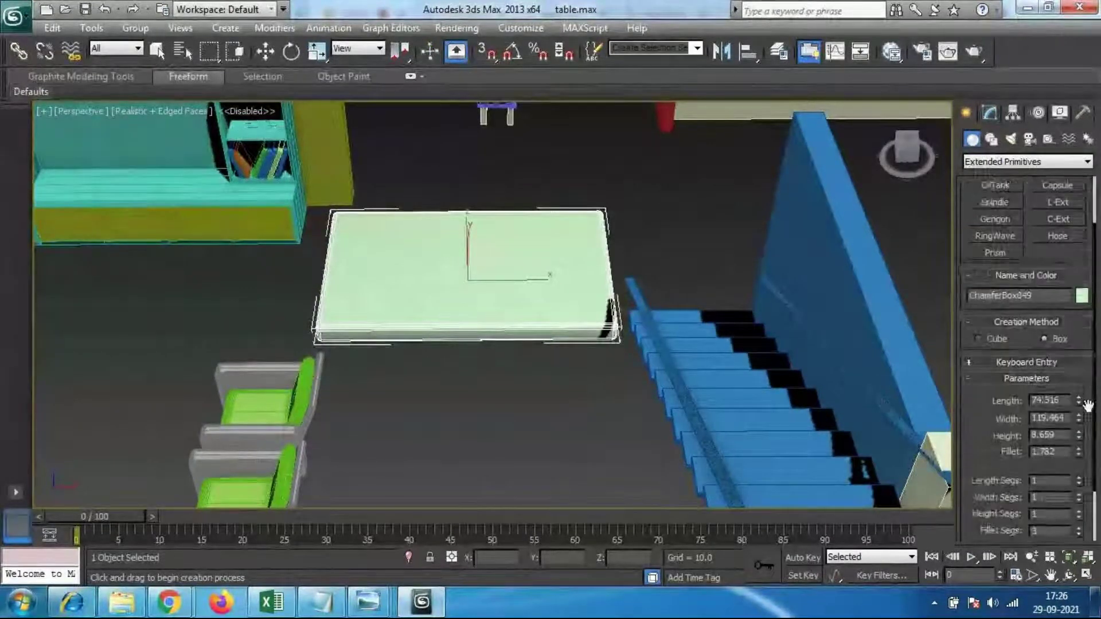
scroll(487, 338, "up", 6)
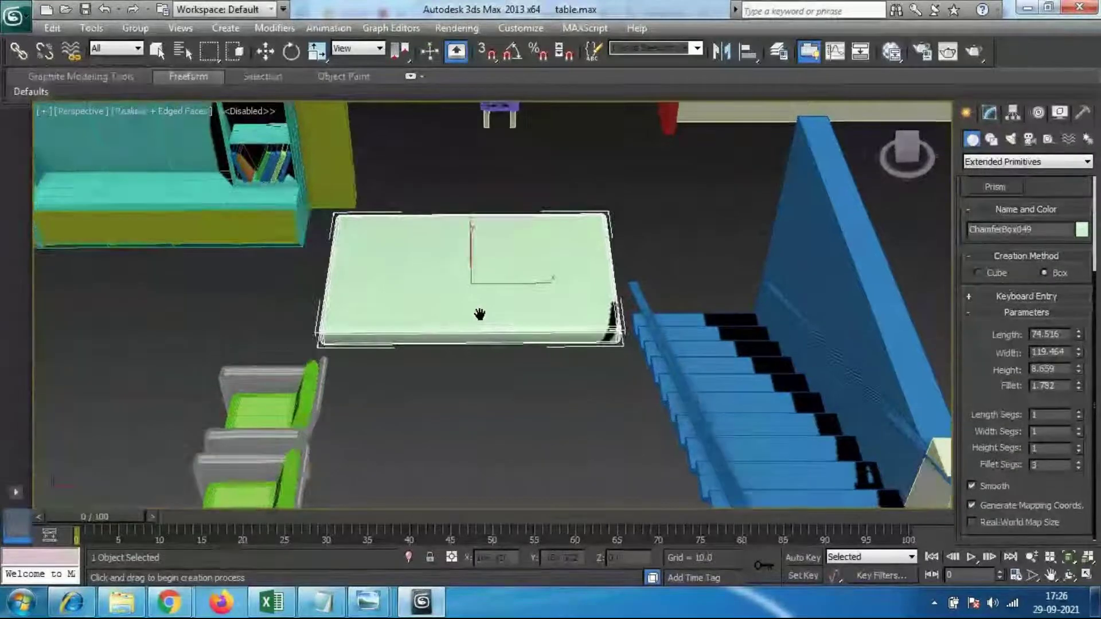
scroll(485, 338, "down", 6)
key("r")
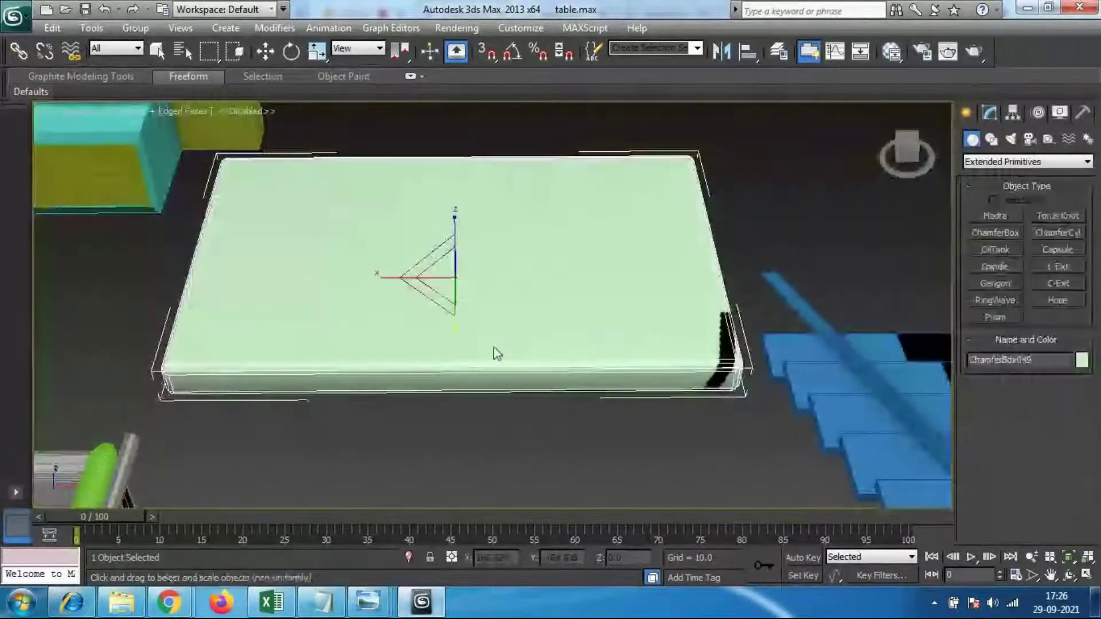
left_click_drag(453, 235, 462, 323)
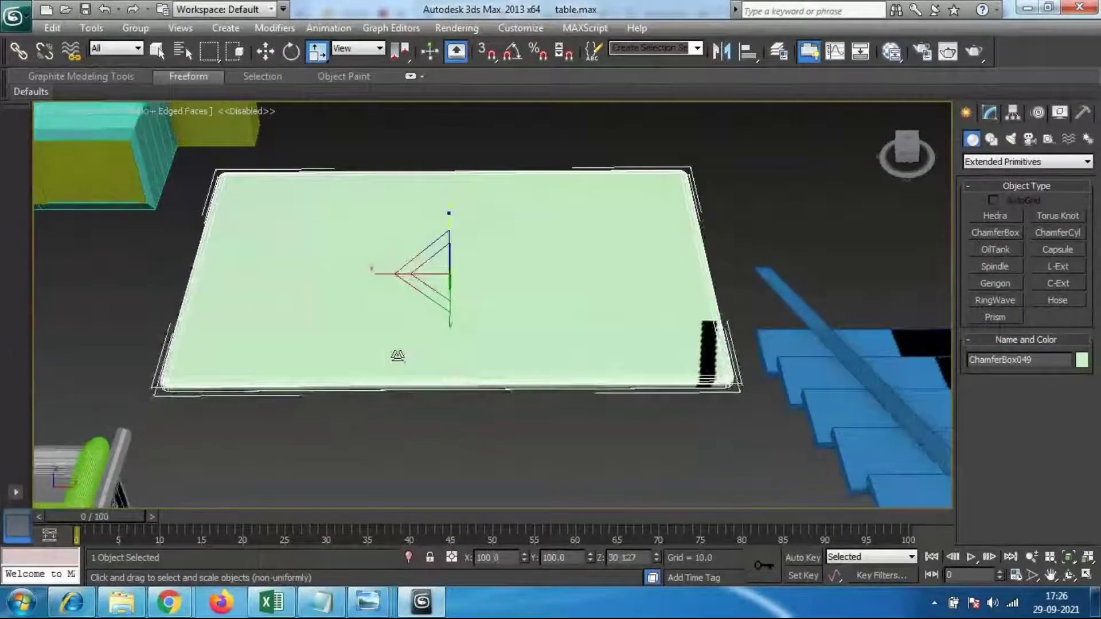
left_click(997, 115)
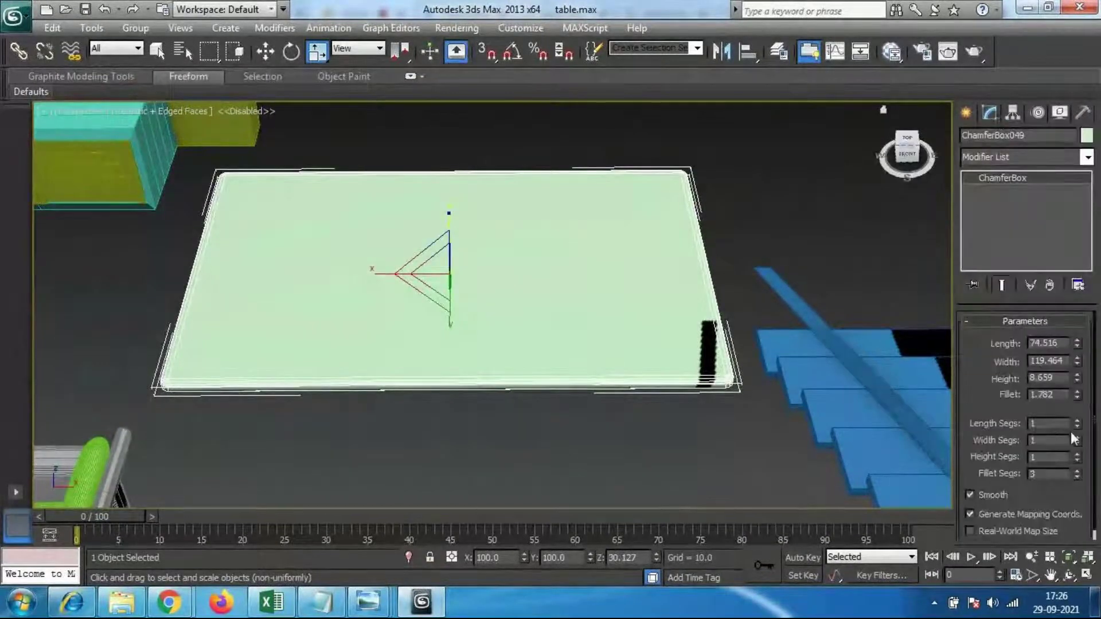
double_click(1041, 424)
type("5")
key("Return")
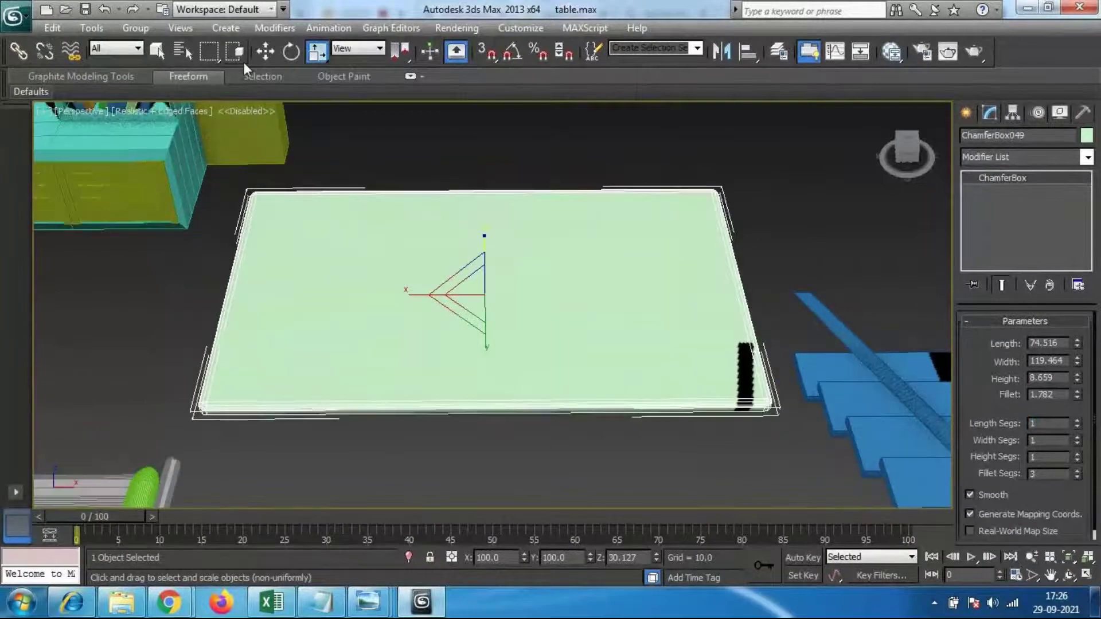
Step: Convert the thin chamfer box to an Editable Poly
left_click(157, 51)
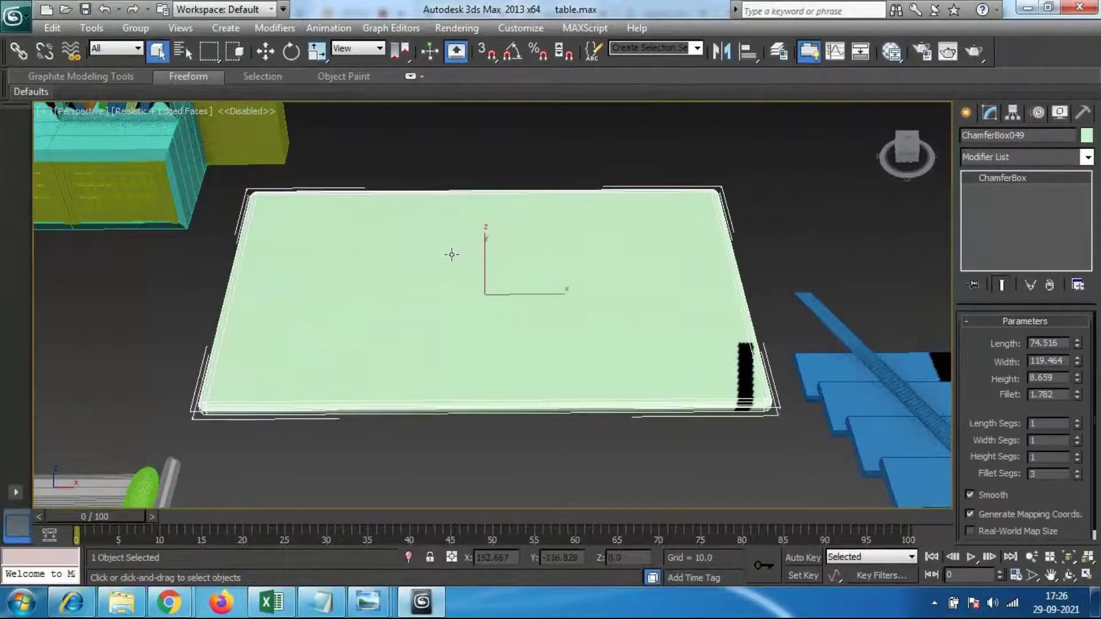
right_click(424, 253)
mouse_move(532, 401)
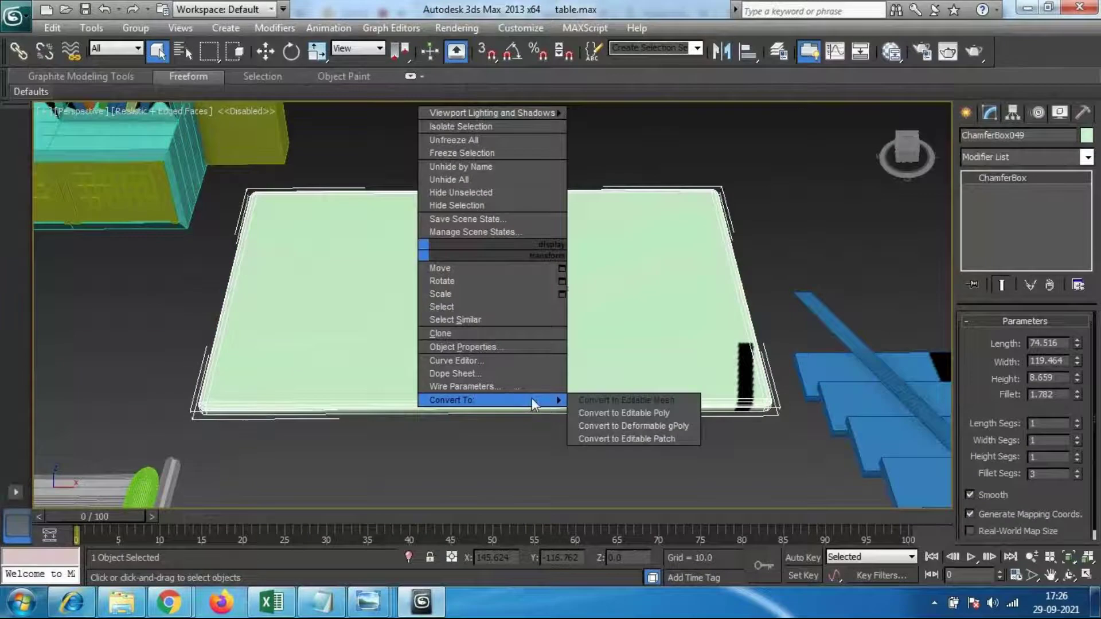
left_click(669, 414)
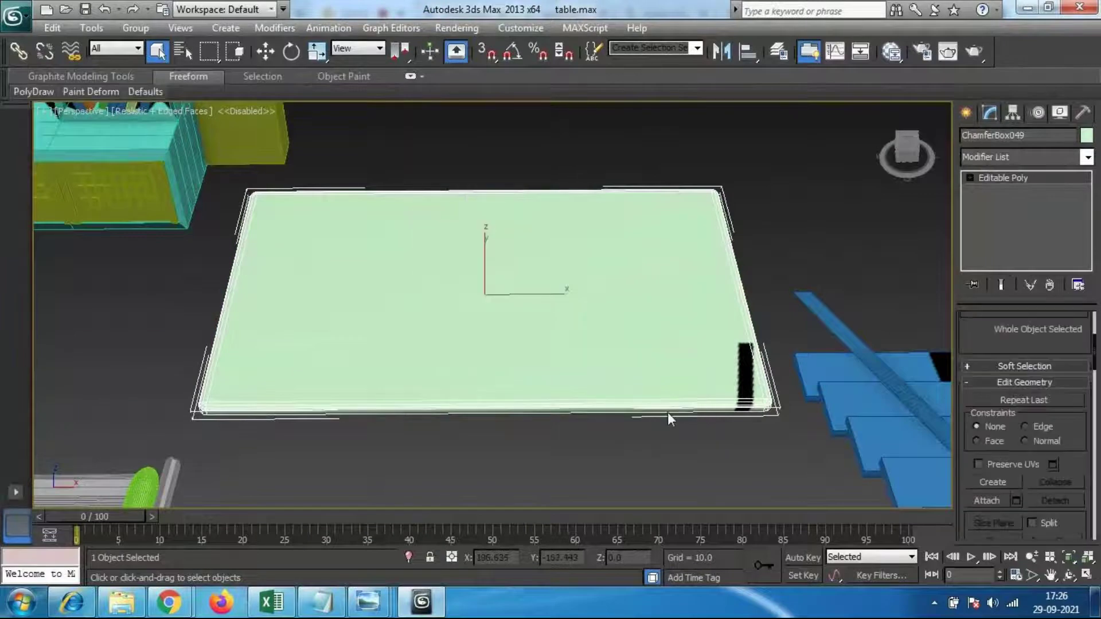
Step: Bevel the box's top polygon inward with a height of -2.23 and an outline of -1.727 to recess it inside a frame
left_click_drag(1080, 512, 1067, 287)
scroll(1078, 309, "up", 5)
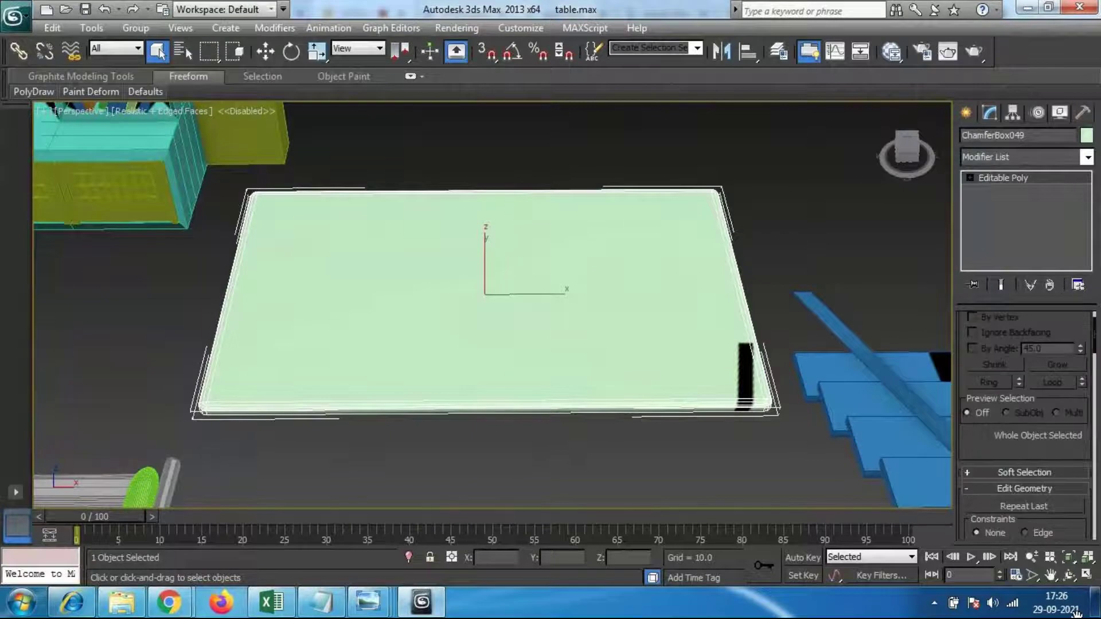
scroll(1082, 320, "up", 2)
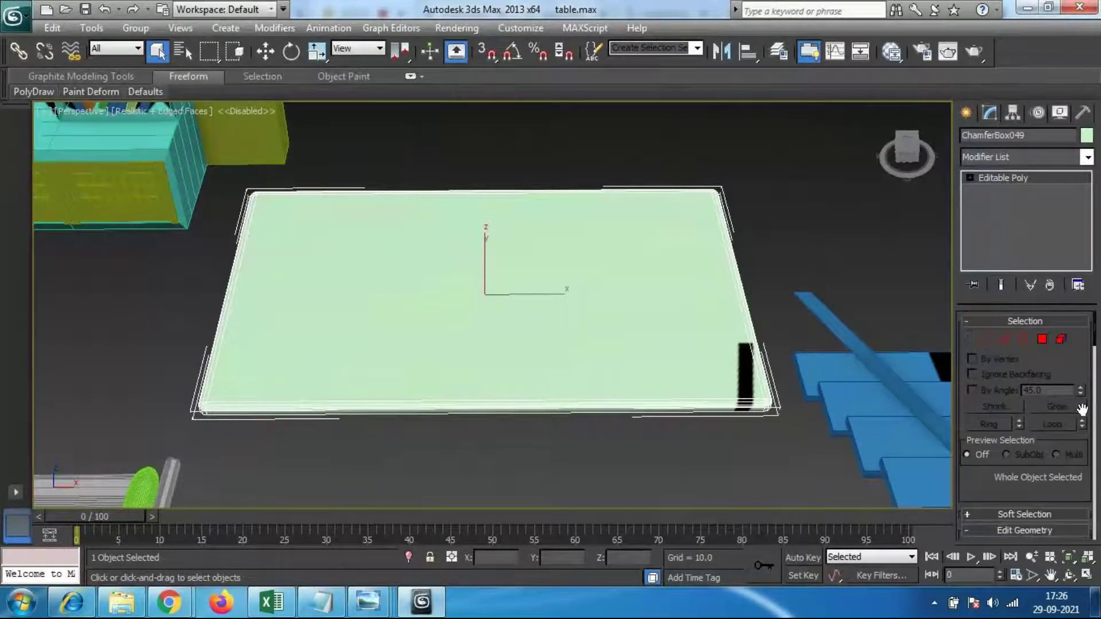
left_click(1041, 337)
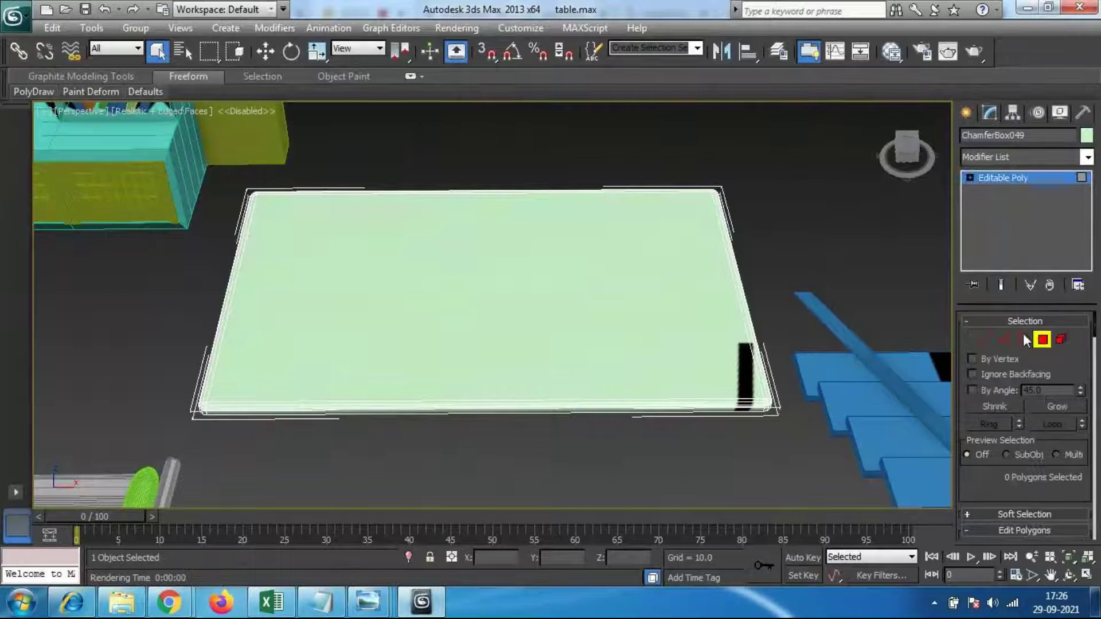
left_click(550, 279)
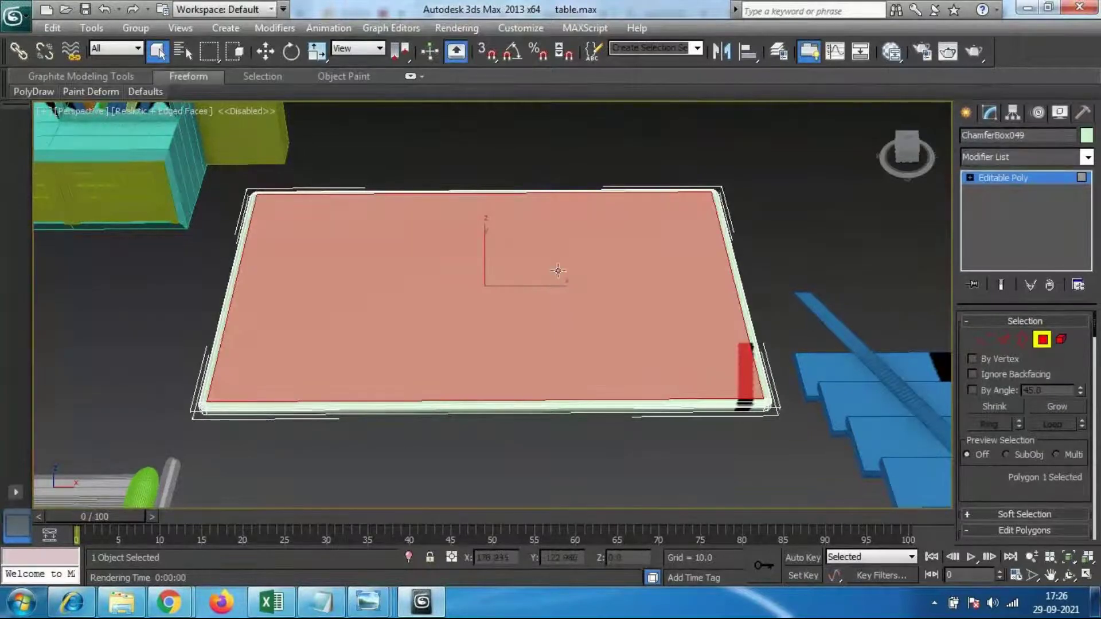
scroll(1088, 458, "down", 1)
scroll(1088, 459, "down", 7)
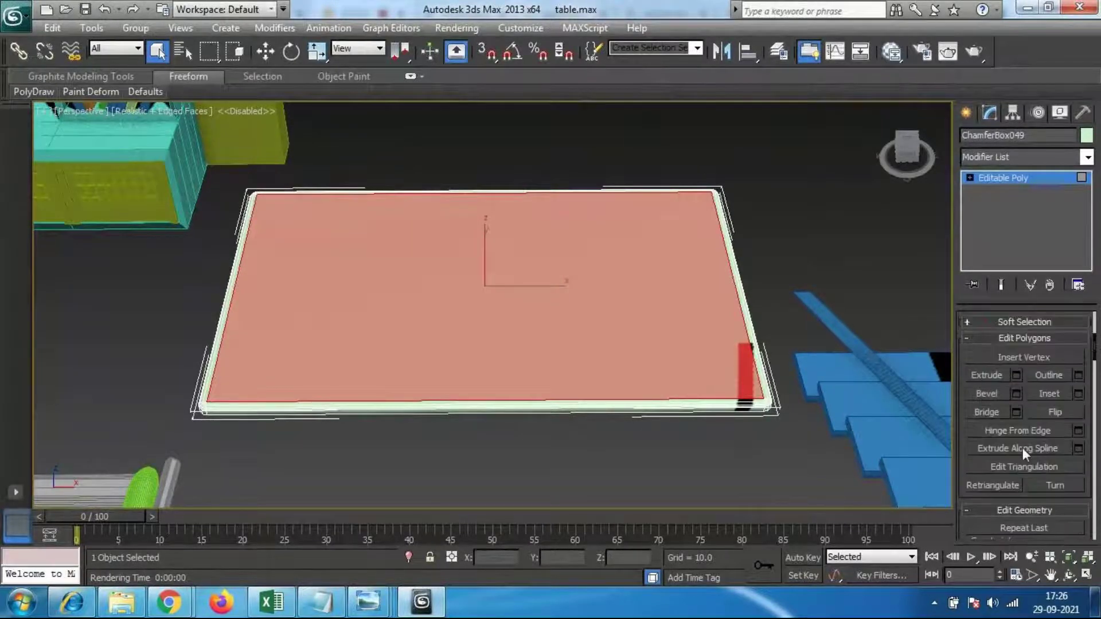
left_click(1016, 393)
middle_click_drag(467, 401, 539, 357, "alt")
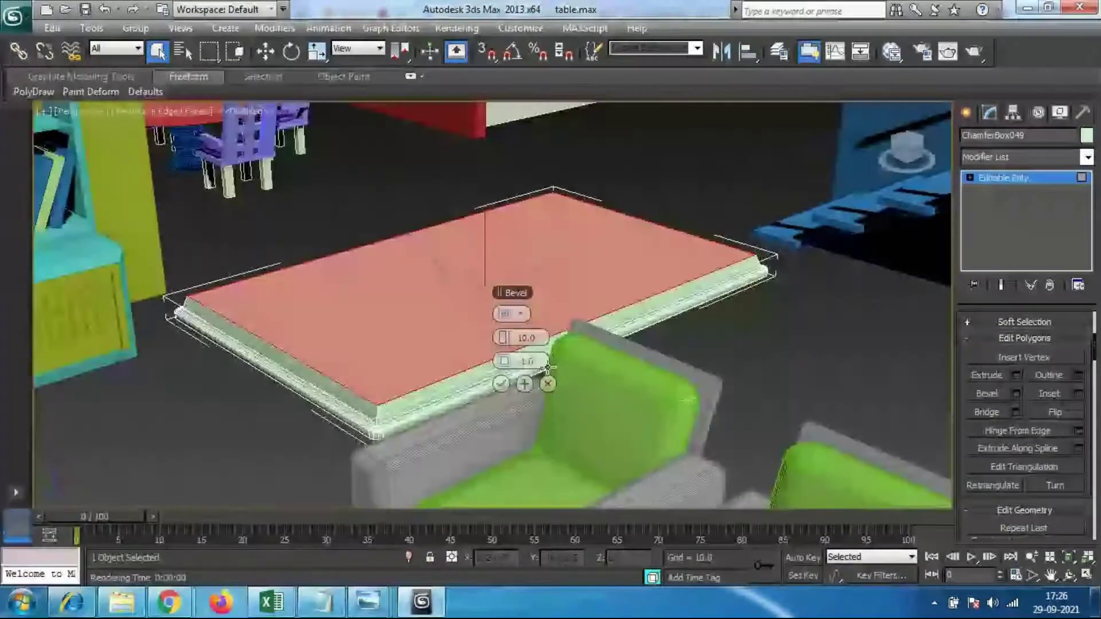
scroll(442, 371, "up", 4)
scroll(442, 371, "down", 4)
middle_click_drag(443, 371, 540, 296)
left_click_drag(500, 338, 425, 315)
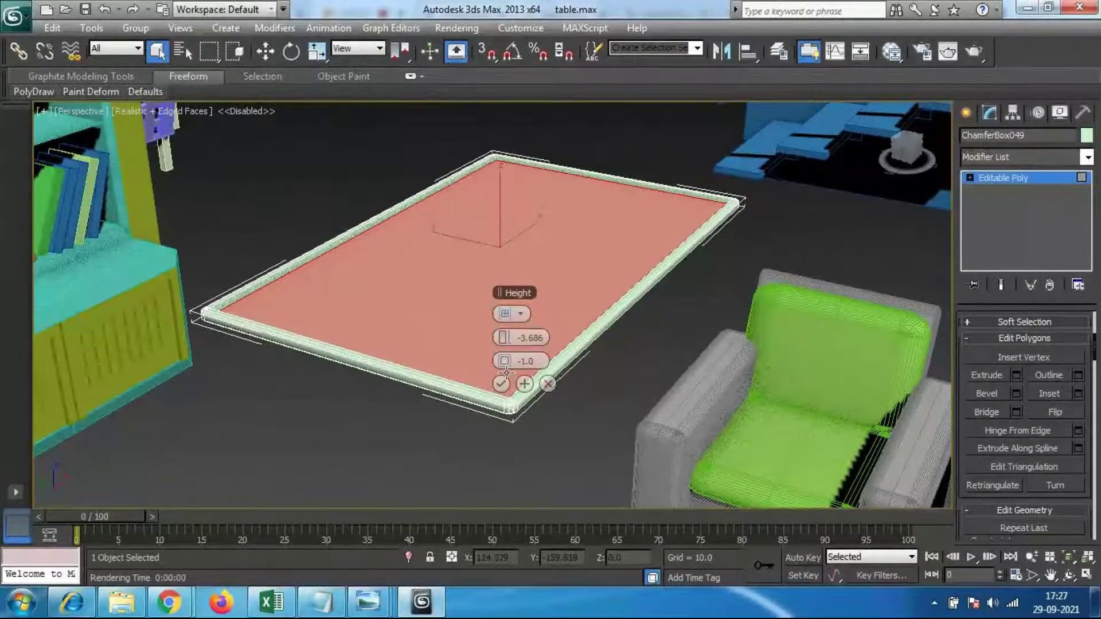
left_click_drag(508, 365, 491, 353)
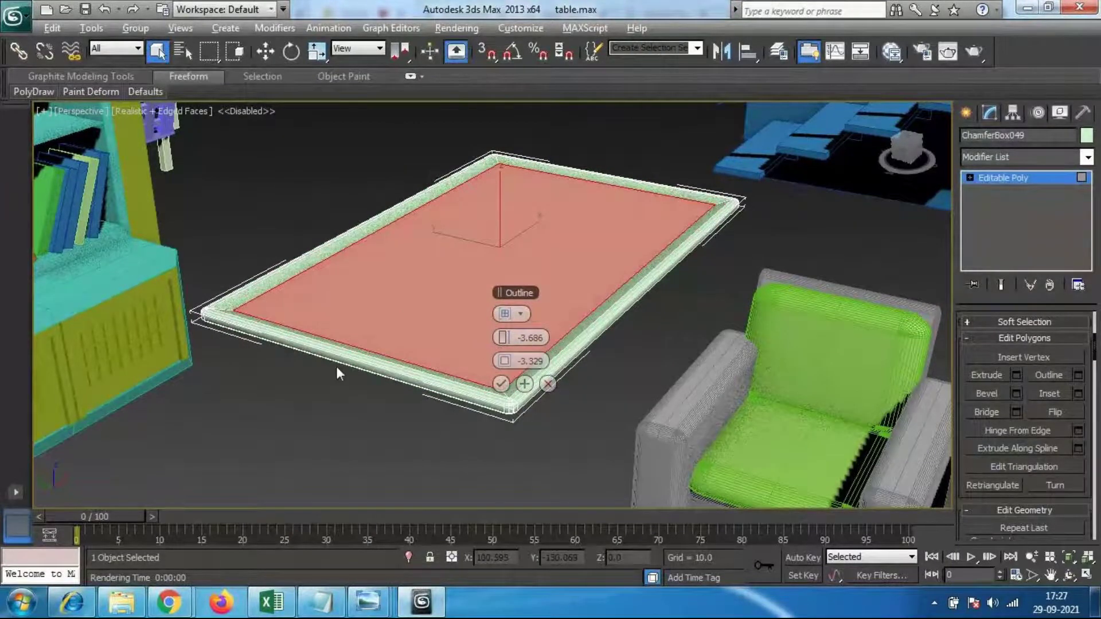
middle_click_drag(339, 365, 381, 384, "alt")
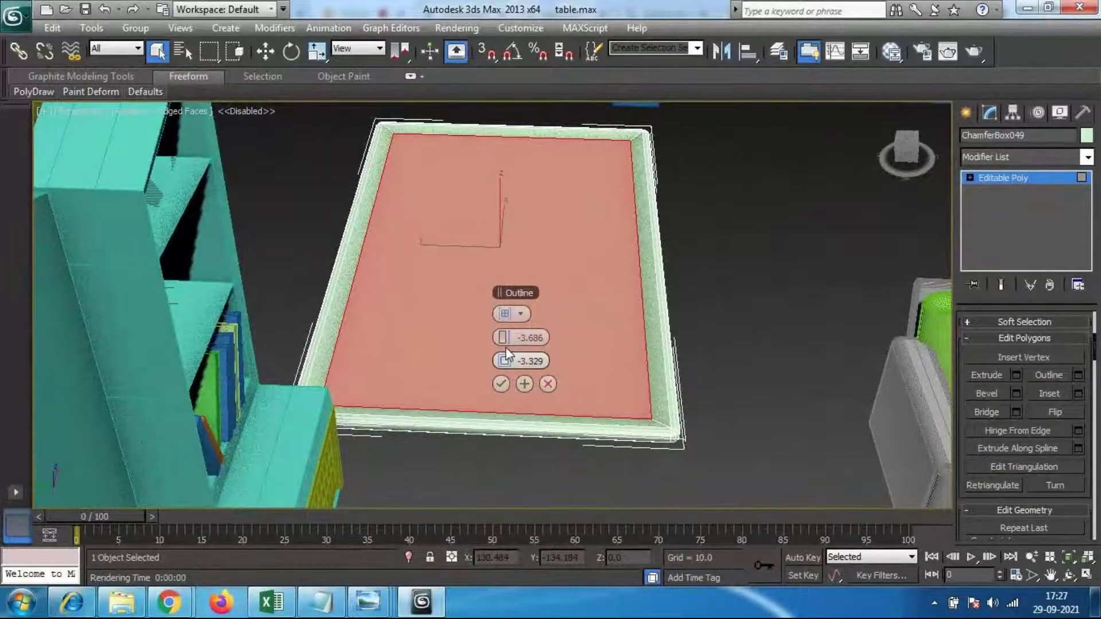
left_click_drag(507, 337, 506, 359)
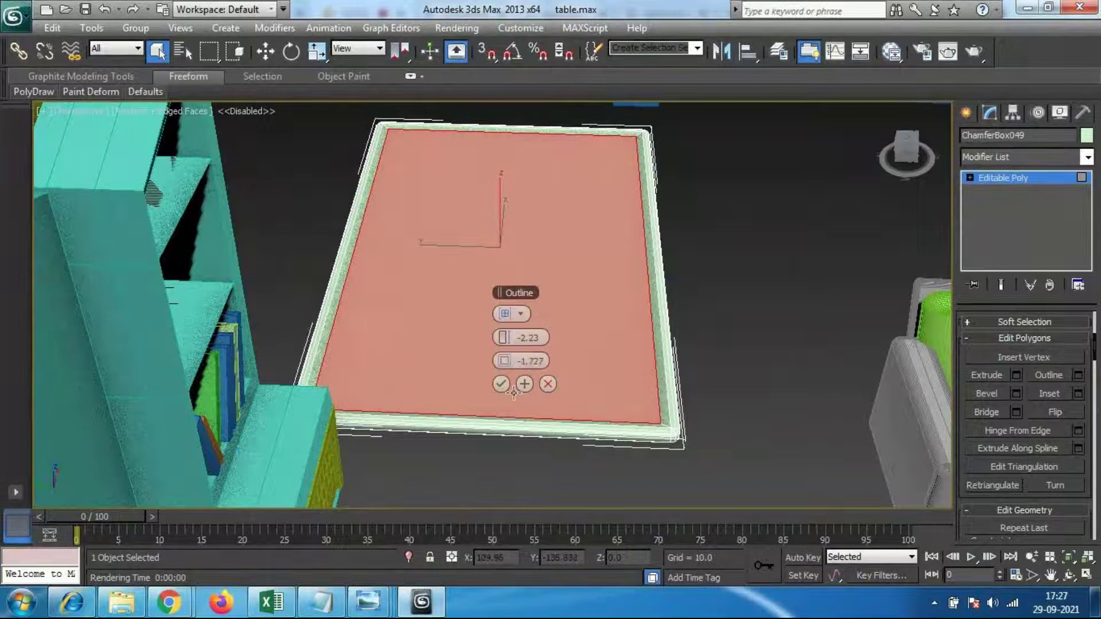
left_click(501, 384)
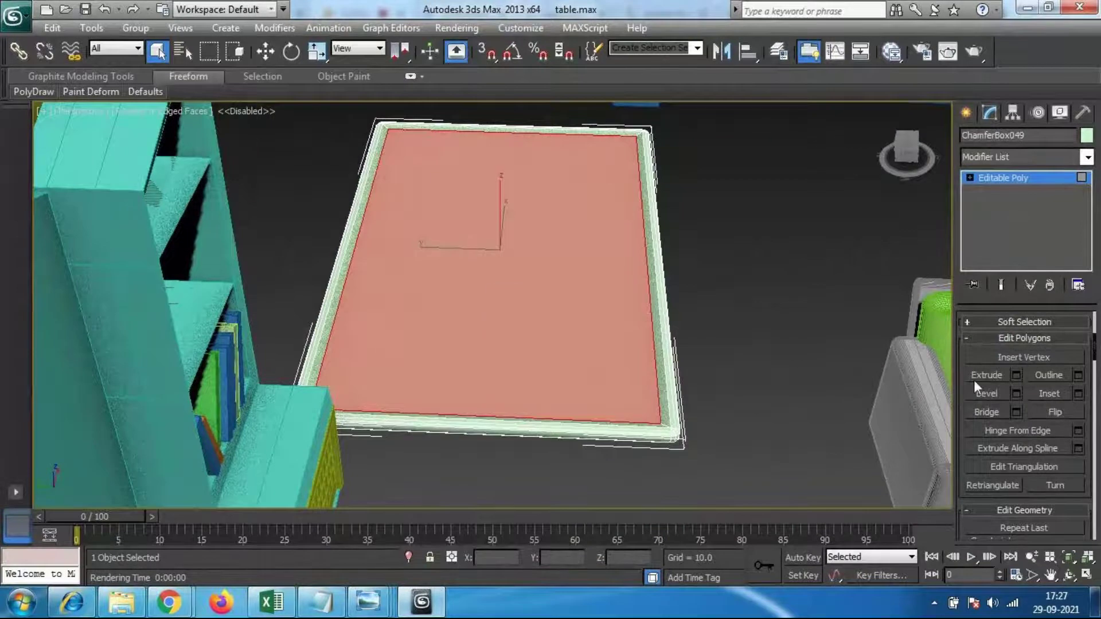
Step: Bevel the recessed top polygon a second time with a height of -2.23 and an outline of -0.989
left_click(1016, 394)
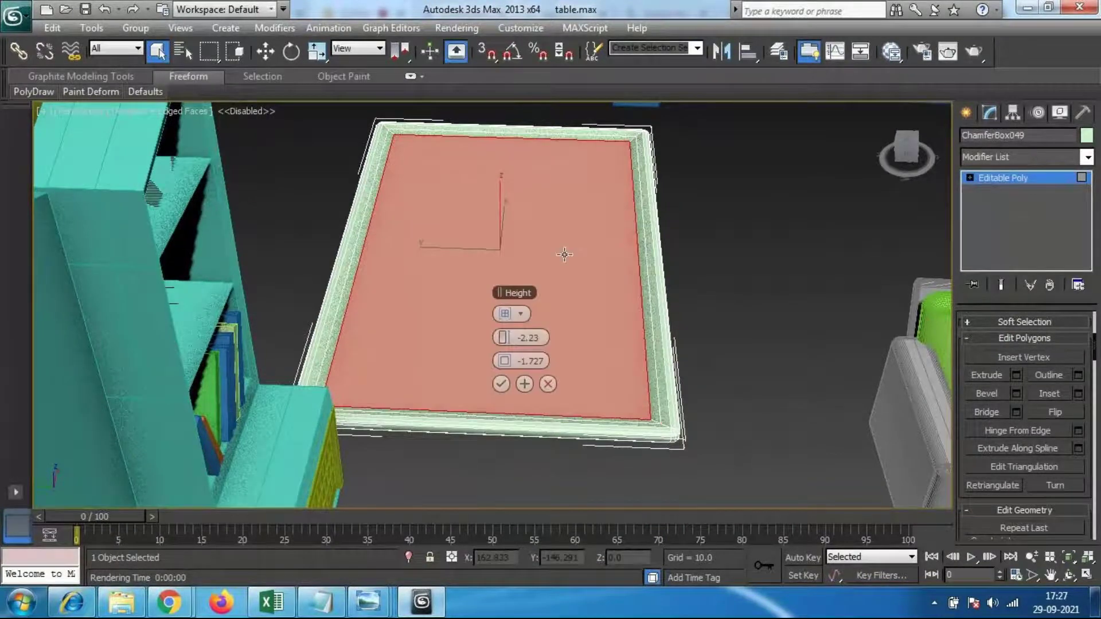
left_click_drag(504, 361, 505, 355)
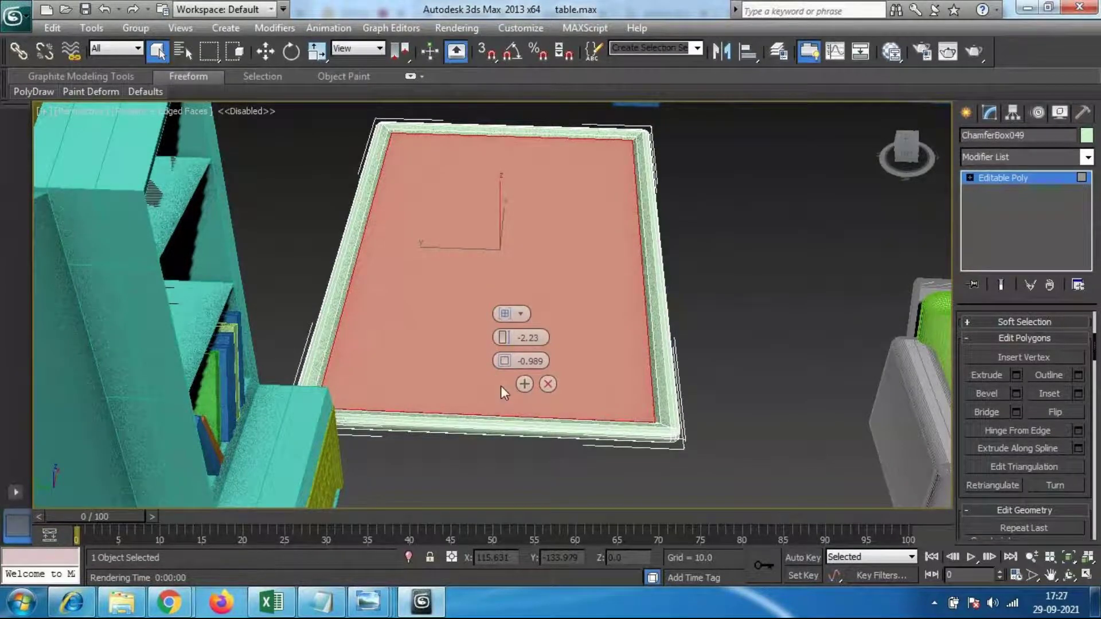
left_click(501, 384)
middle_click_drag(725, 383, 504, 116, "alt")
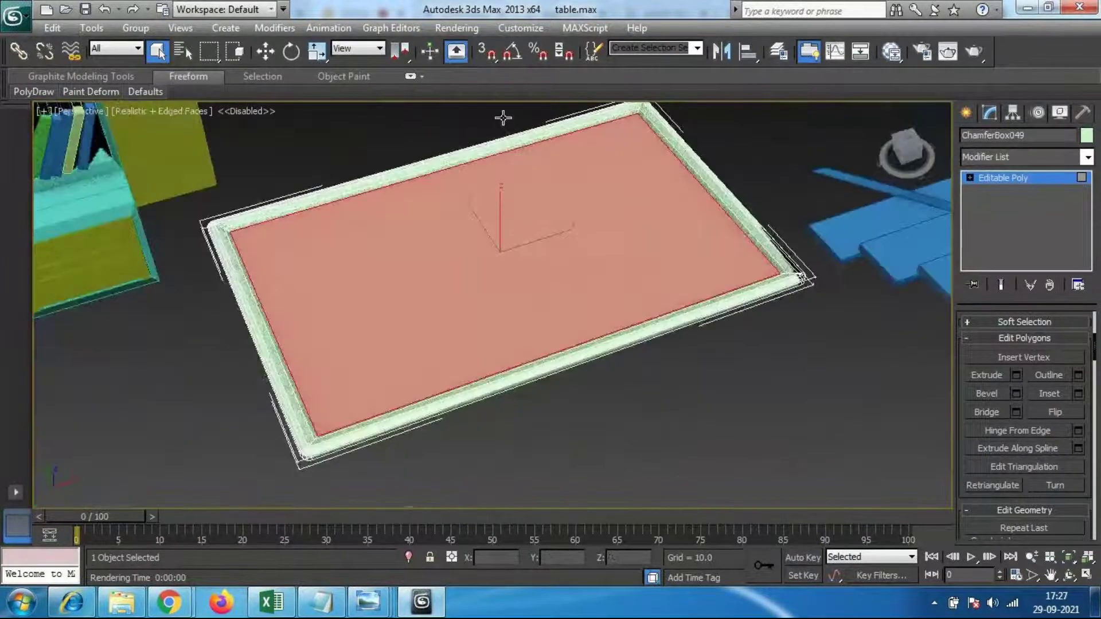
left_click(148, 49)
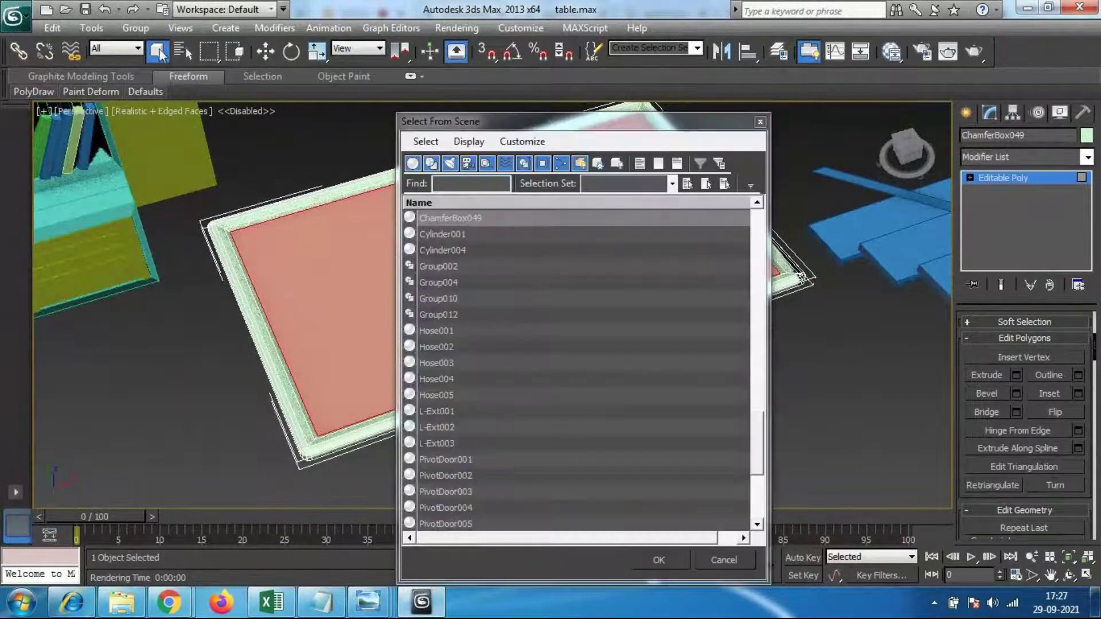
key("Escape")
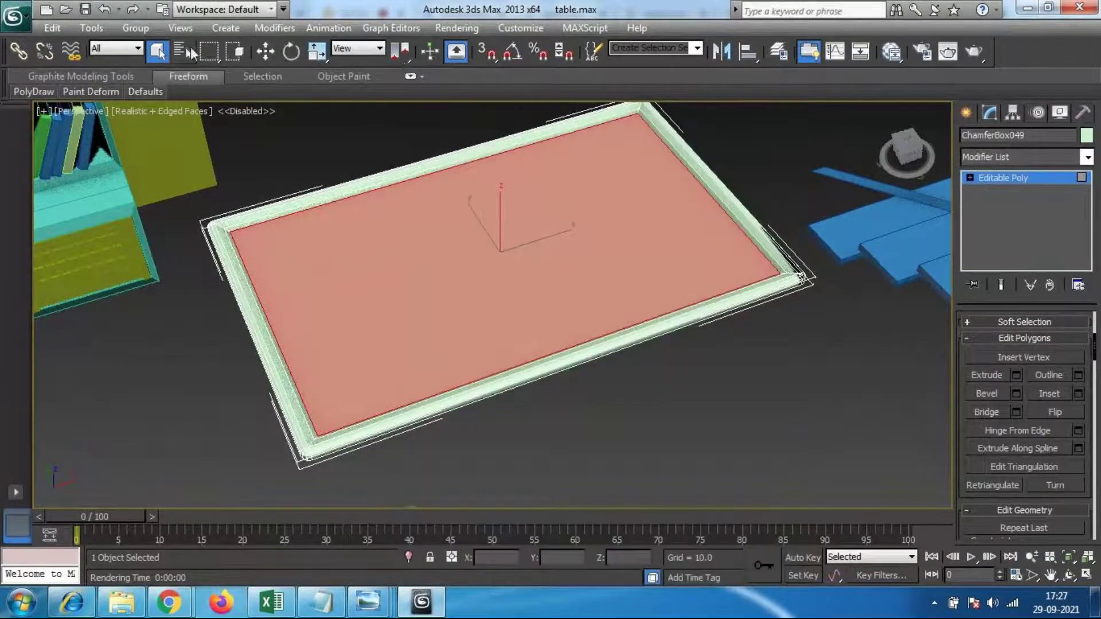
Step: Leave polygon editing, move the whole framed panel in front of the TV unit and scale it uniformly to about 67 percent
middle_click_drag(499, 317, 495, 258)
scroll(514, 273, "down", 4)
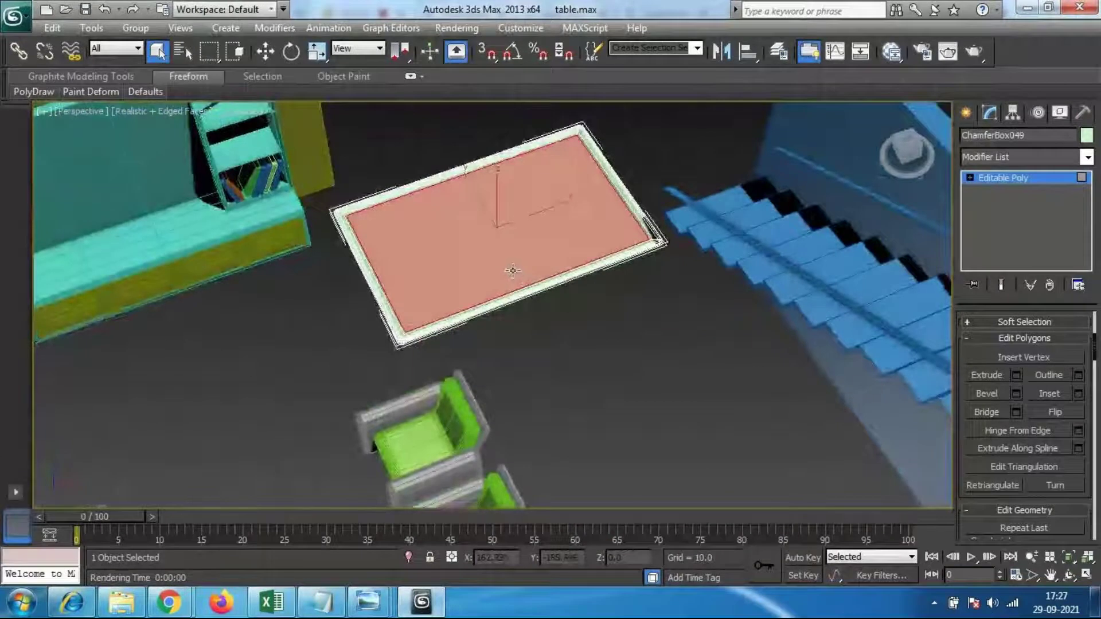
key("w")
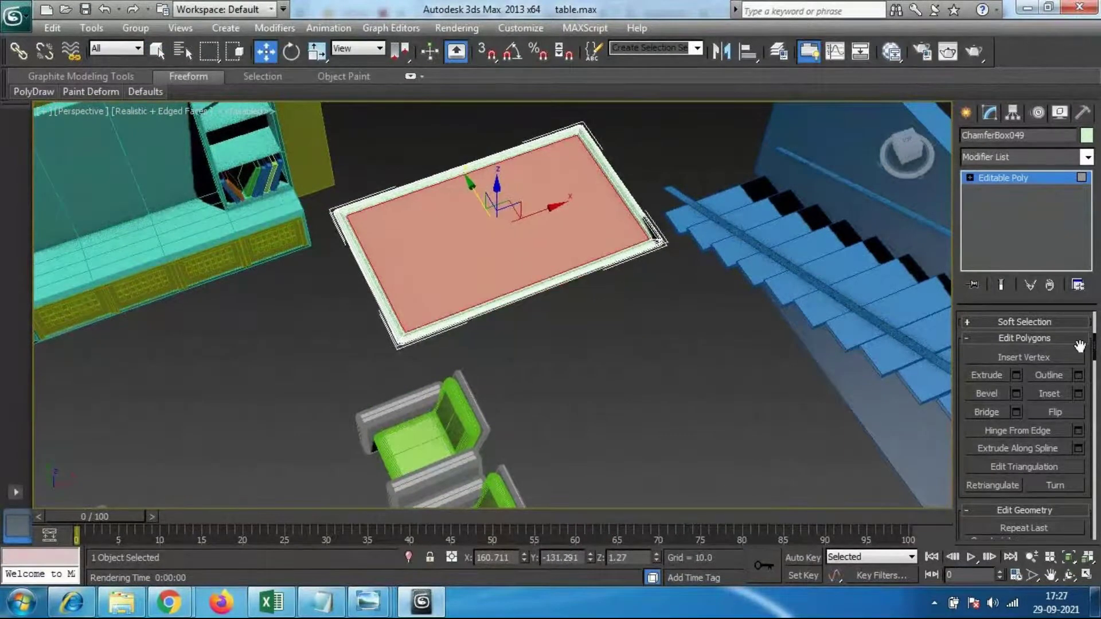
left_click_drag(1083, 350, 1092, 573)
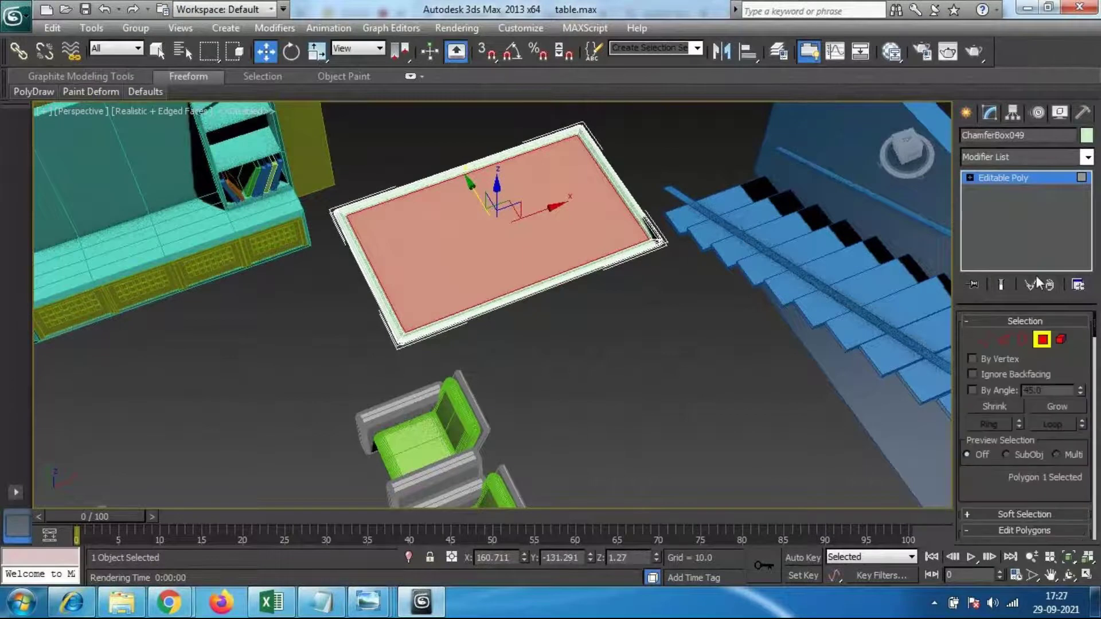
left_click(663, 356)
left_click(514, 167)
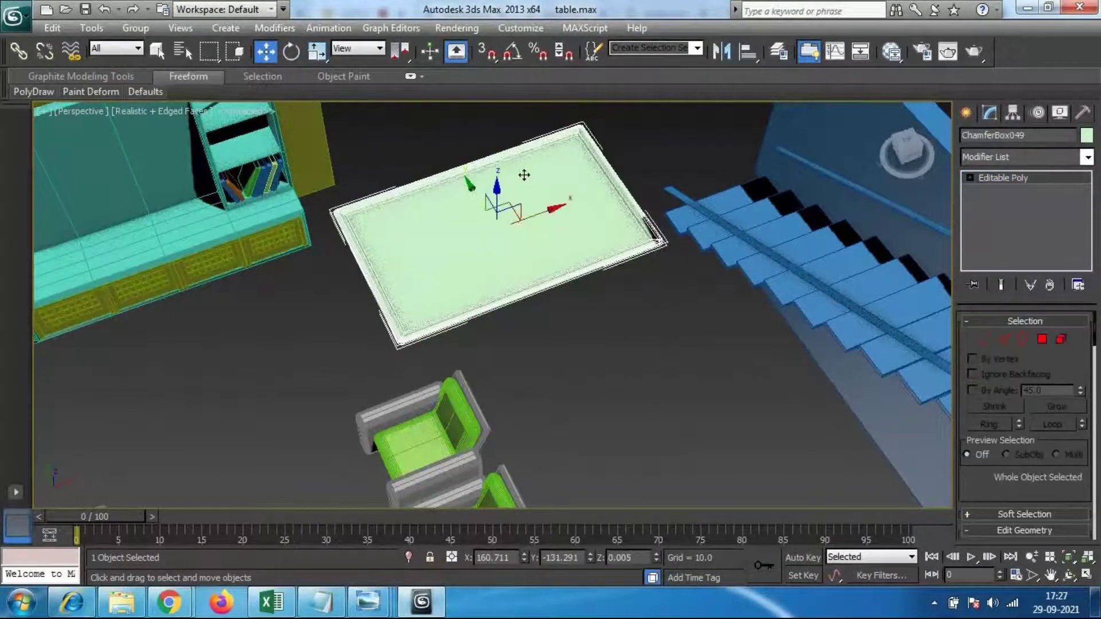
left_click_drag(563, 212, 255, 314)
middle_click_drag(255, 315, 423, 346)
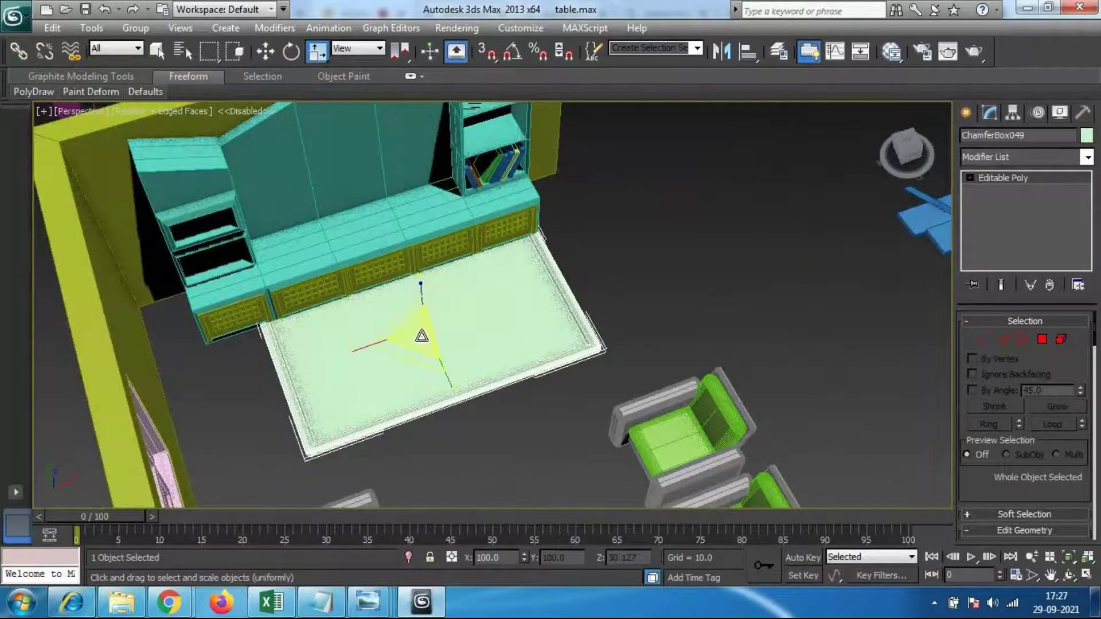
left_click_drag(411, 328, 449, 364)
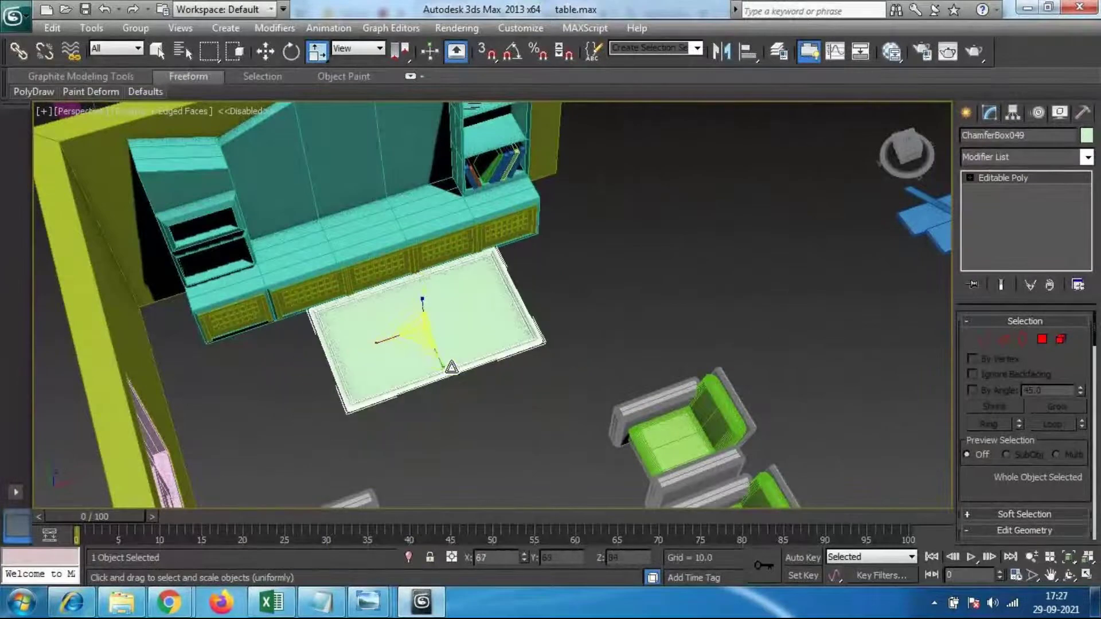
Step: Rotate the framed panel upright to 90 degrees about the X axis
key("w")
left_click_drag(418, 291, 485, 437)
key("e")
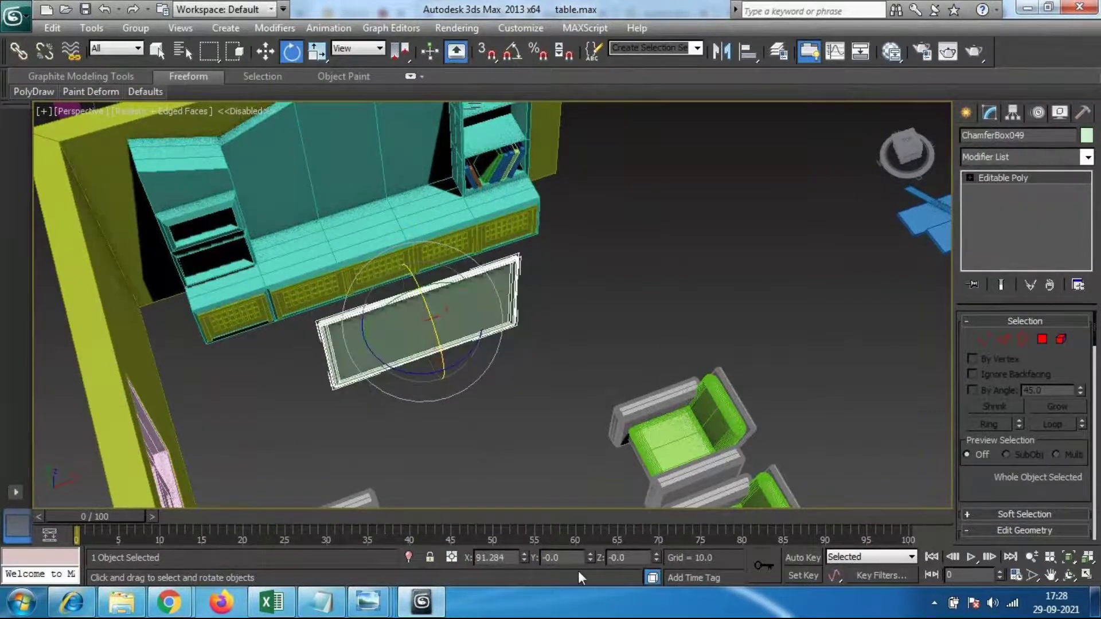
left_click_drag(508, 558, 378, 546)
type("90")
key("Return")
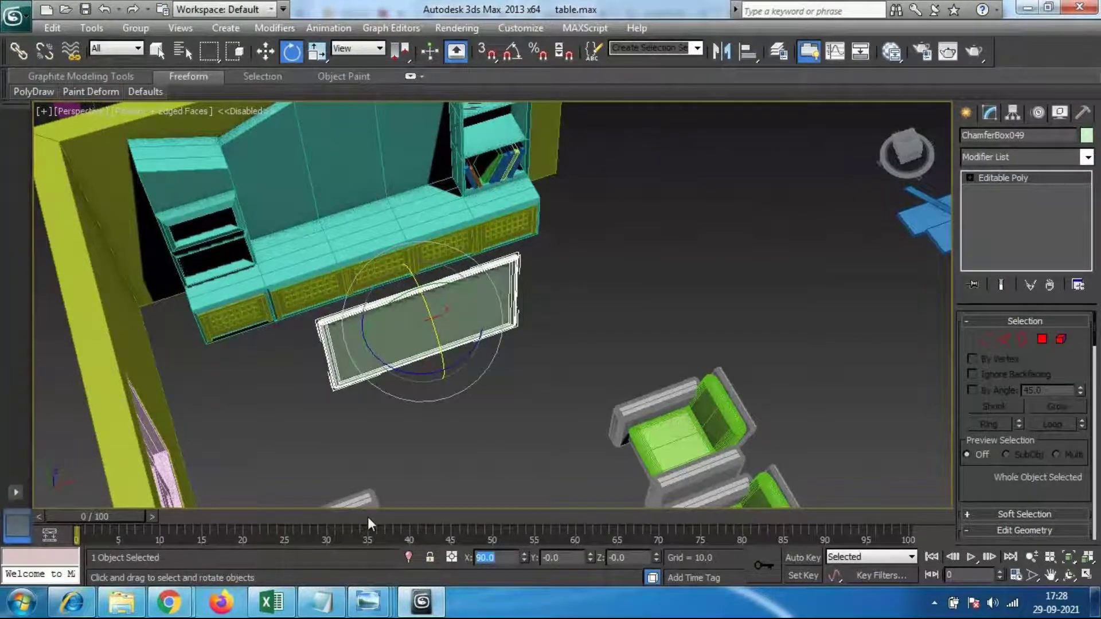
Step: Raise the upright panel above the TV unit's cabinets and shift it along X between the two bookshelves
left_click(465, 361)
left_click(463, 307)
key("w")
left_click_drag(417, 289, 419, 166)
middle_click_drag(355, 264, 358, 166, "alt")
scroll(315, 214, "up", 3)
scroll(338, 224, "down", 5)
left_click_drag(358, 166, 361, 264)
left_click_drag(428, 323, 410, 323)
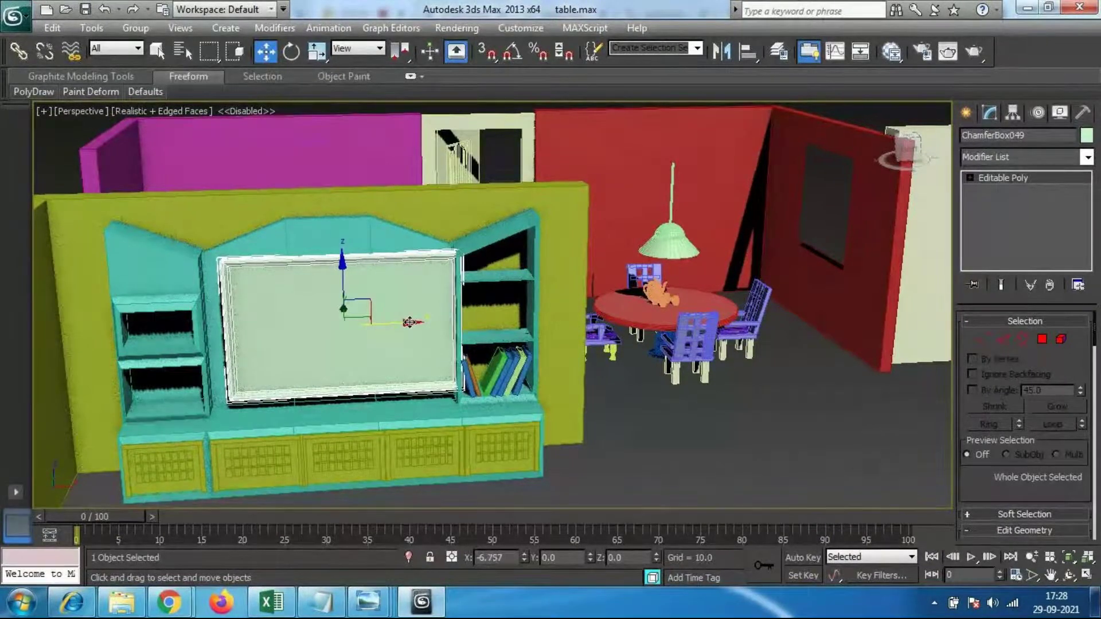
Step: Scale the panel uniformly to about 76 percent and shift it slightly along X to centre it between the bookshelves
key("r")
left_click_drag(347, 319, 347, 345)
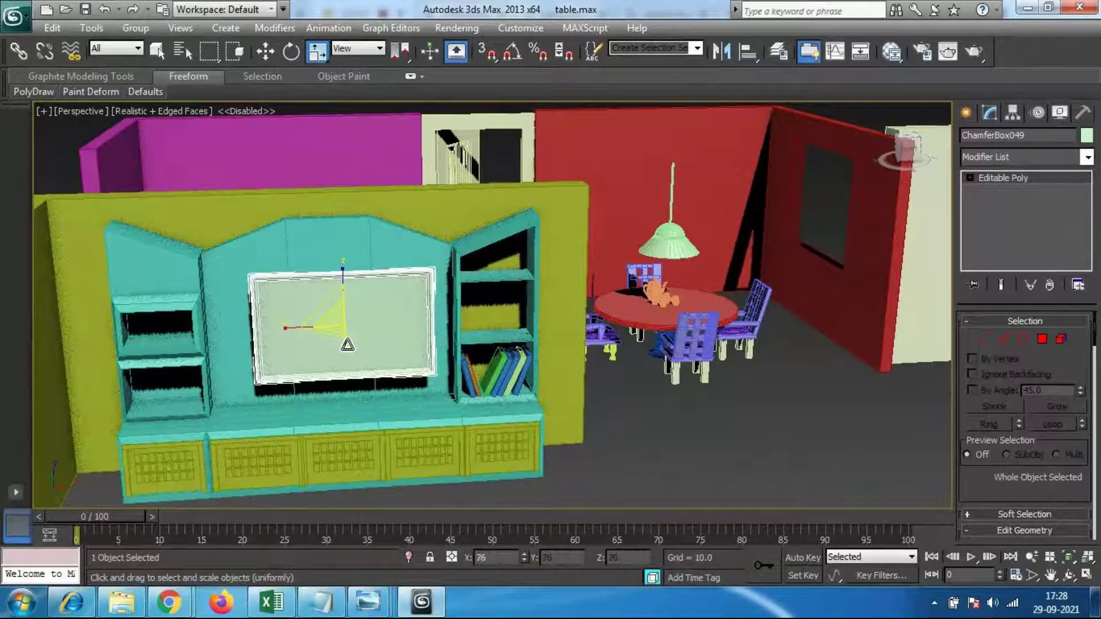
key("w")
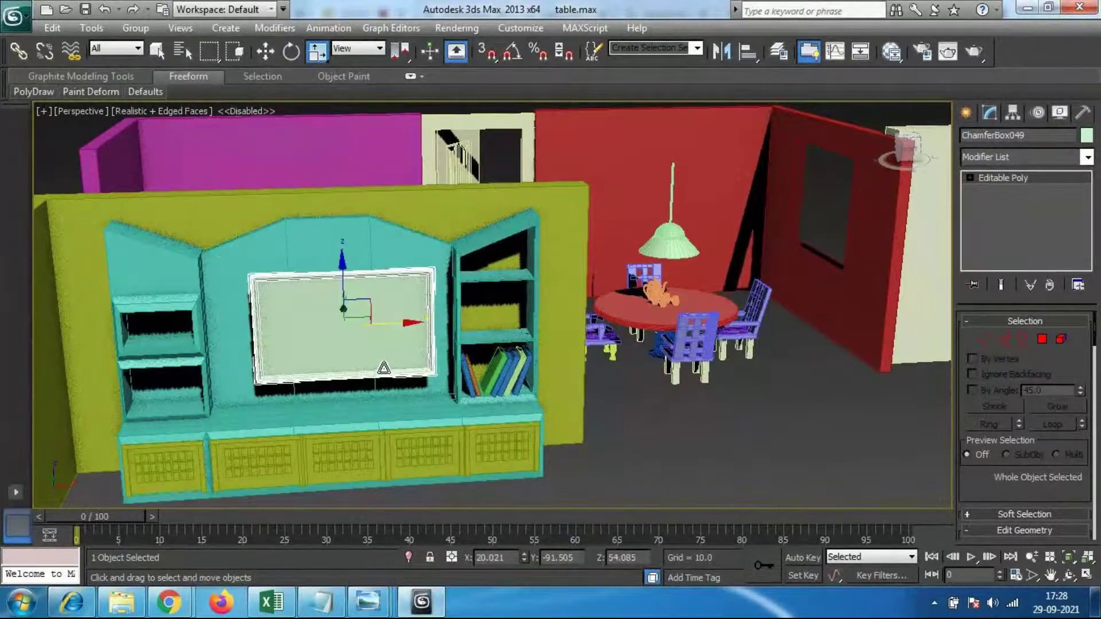
left_click_drag(409, 323, 395, 319)
Step: Move the panel about 9.4 units forward along Y, away from the TV unit's back panel
middle_click_drag(311, 338, 421, 373)
scroll(348, 329, "up", 4)
scroll(407, 384, "up", 5)
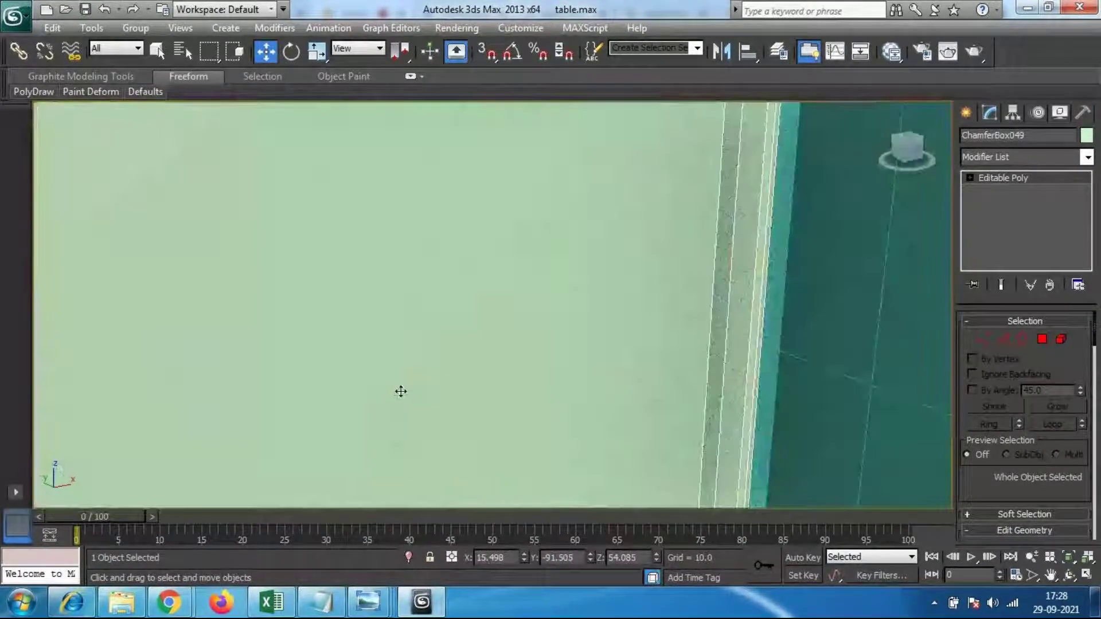
middle_click_drag(330, 312, 356, 332)
scroll(355, 332, "down", 5)
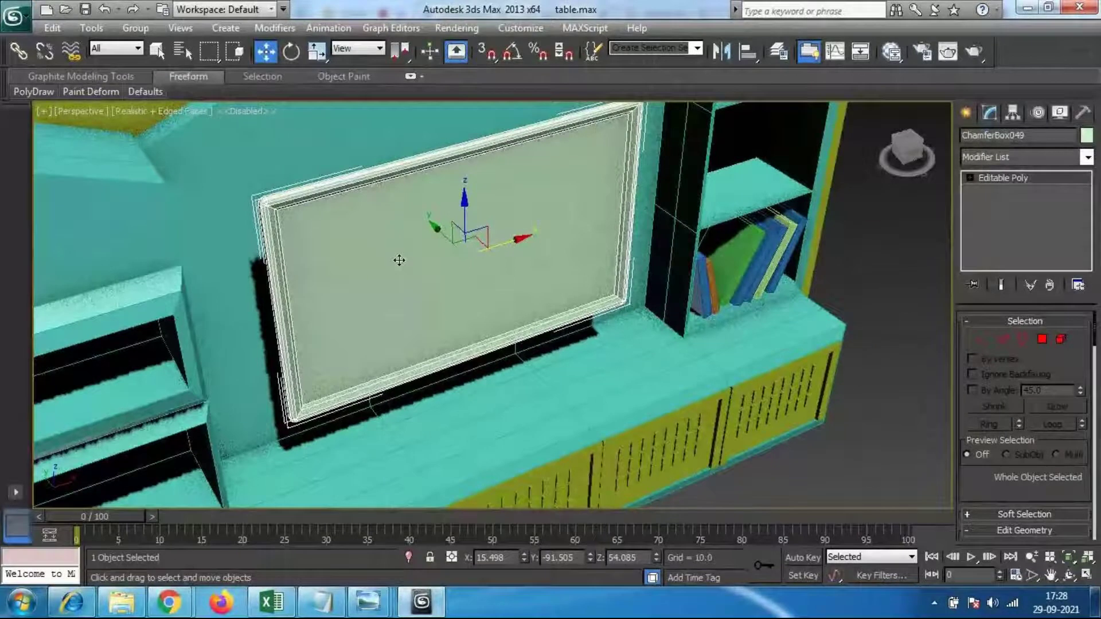
left_click_drag(424, 244, 464, 260)
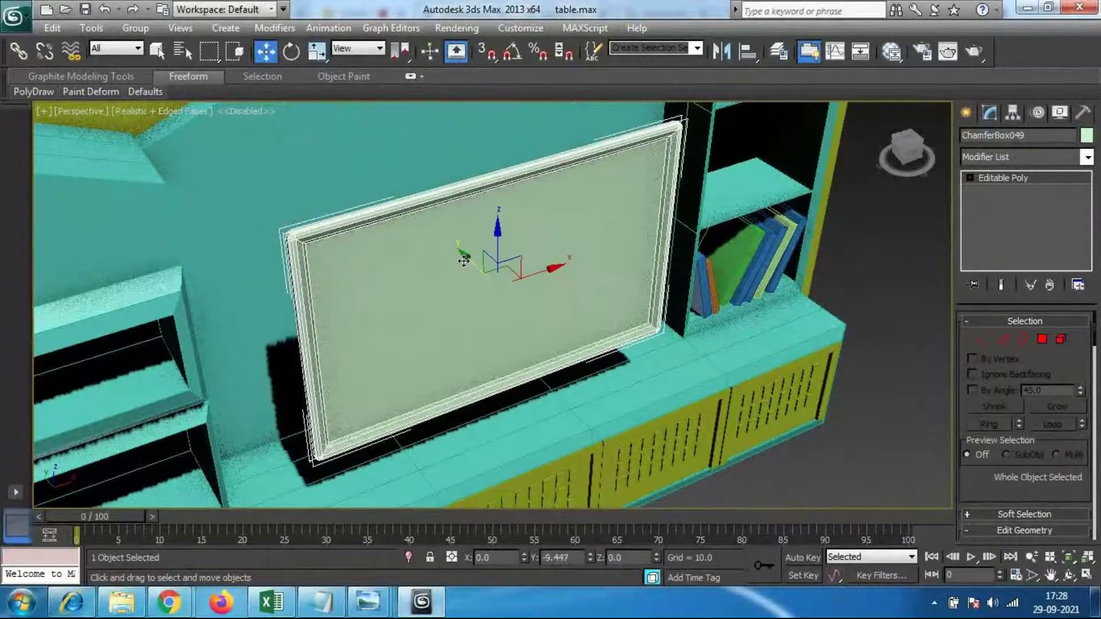
Step: Adjust the framed panel's position in front of the TV unit's back panel to about X 15.5, Y -93.8, Z 54.1
middle_click_drag(556, 393, 342, 435, "alt")
left_click_drag(585, 297, 654, 314)
middle_click_drag(447, 376, 580, 341, "alt")
scroll(623, 378, "down", 10)
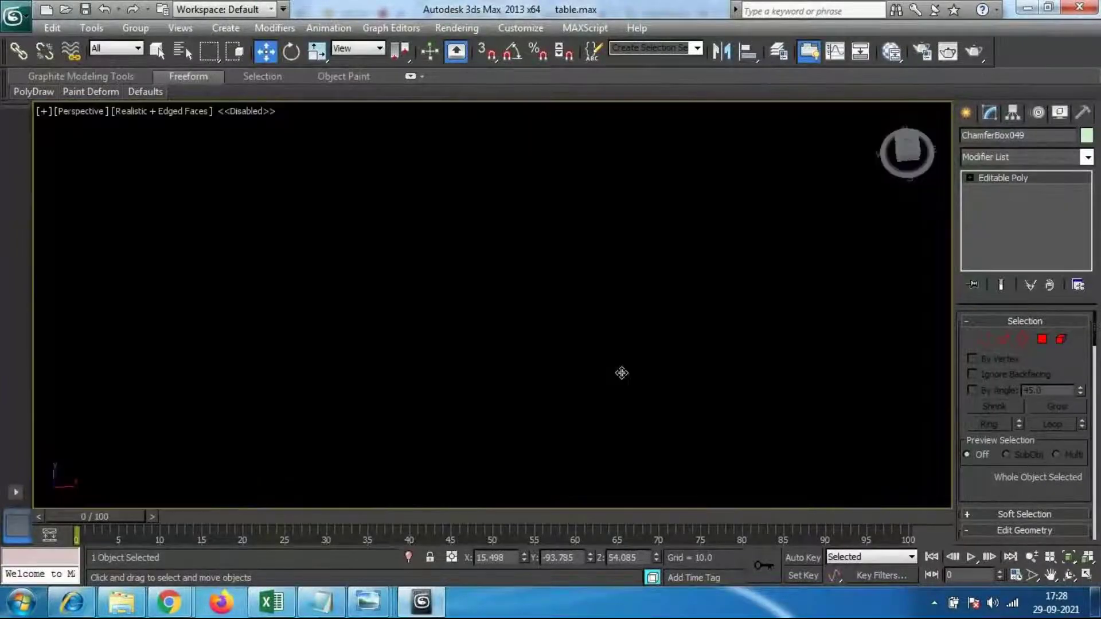
middle_click_drag(500, 330, 594, 348)
scroll(514, 362, "up", 8)
scroll(571, 287, "down", 8)
middle_click_drag(625, 396, 630, 364, "alt")
scroll(629, 353, "up", 8)
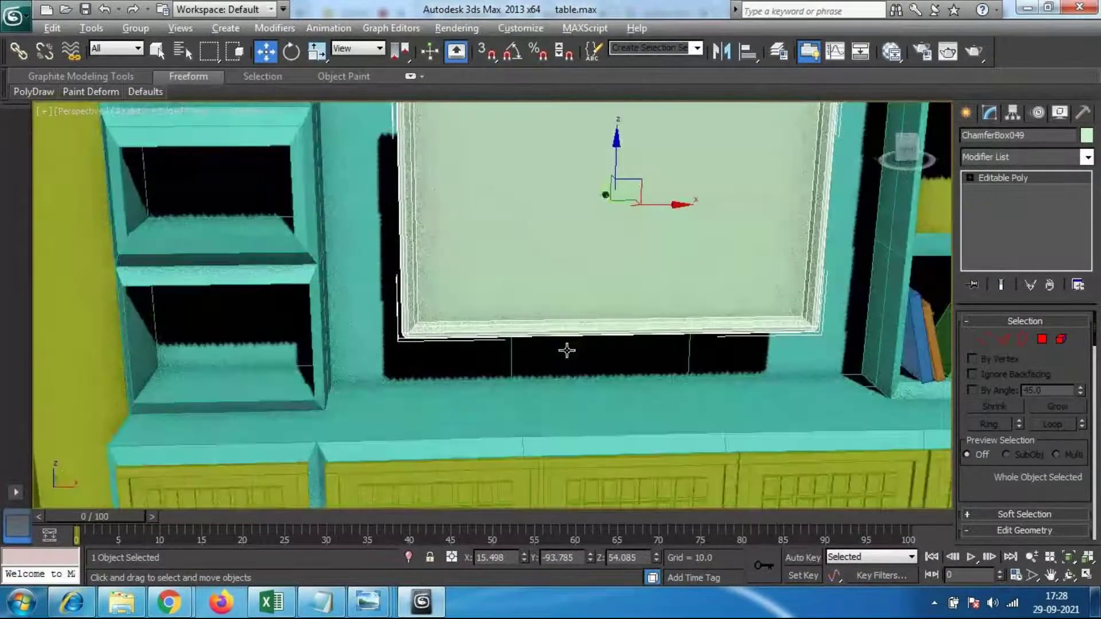
middle_click_drag(567, 351, 607, 342, "alt")
left_click(827, 434)
middle_click_drag(701, 398, 617, 322, "alt")
scroll(623, 353, "up", 1)
scroll(622, 354, "down", 1)
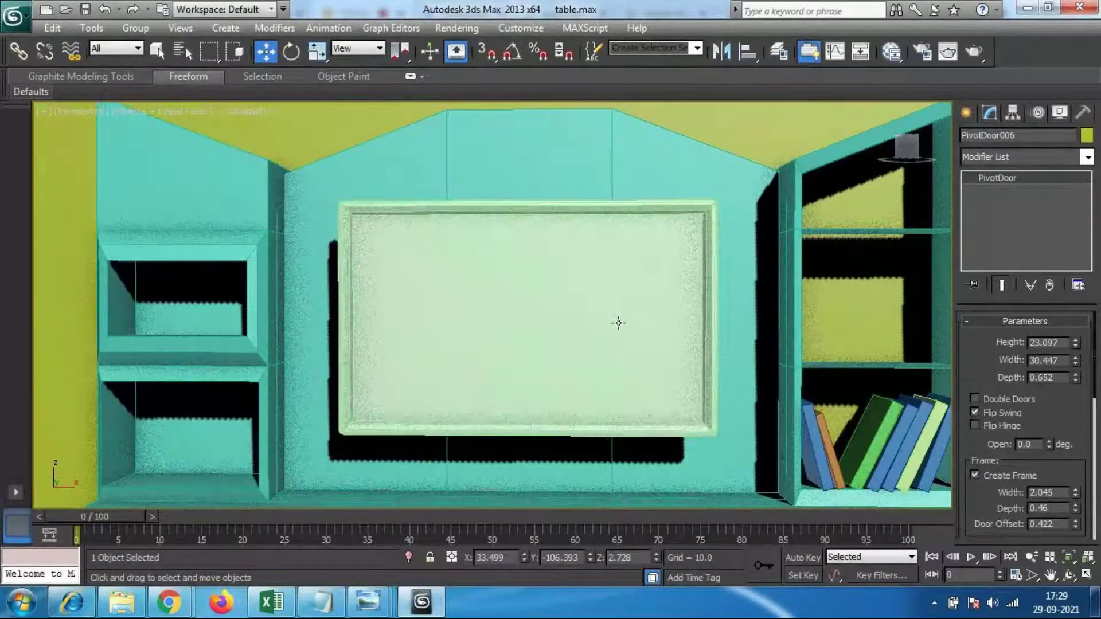
Step: Bevel the panel's front screen polygon inward with a slightly reduced outline, finishing at whole-object level
left_click(617, 318)
left_click(1042, 339)
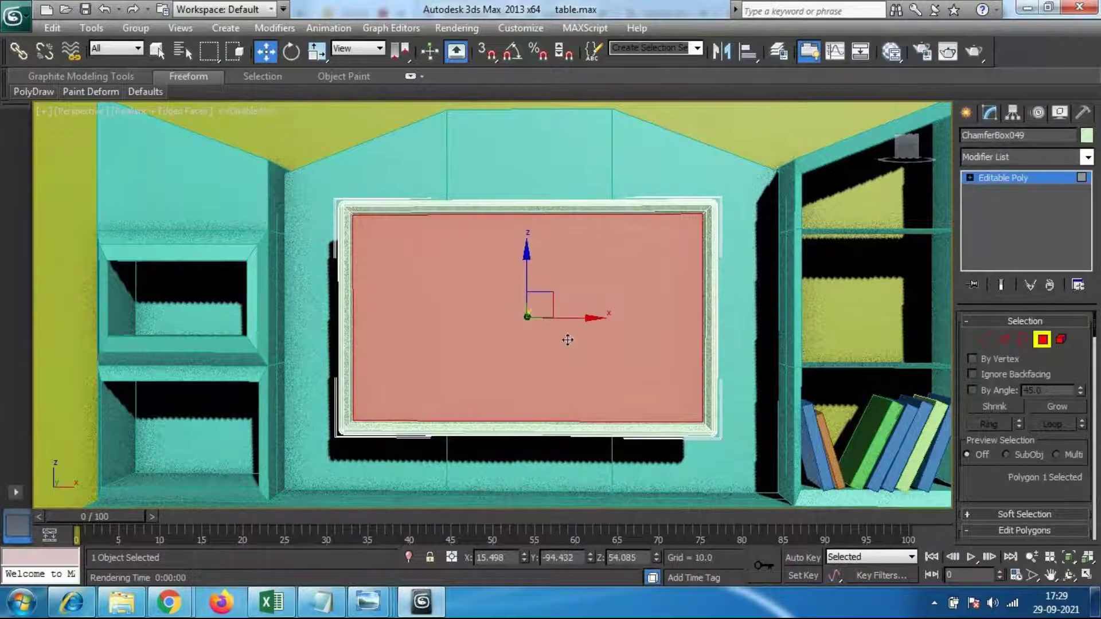
scroll(1081, 468, "down", 3)
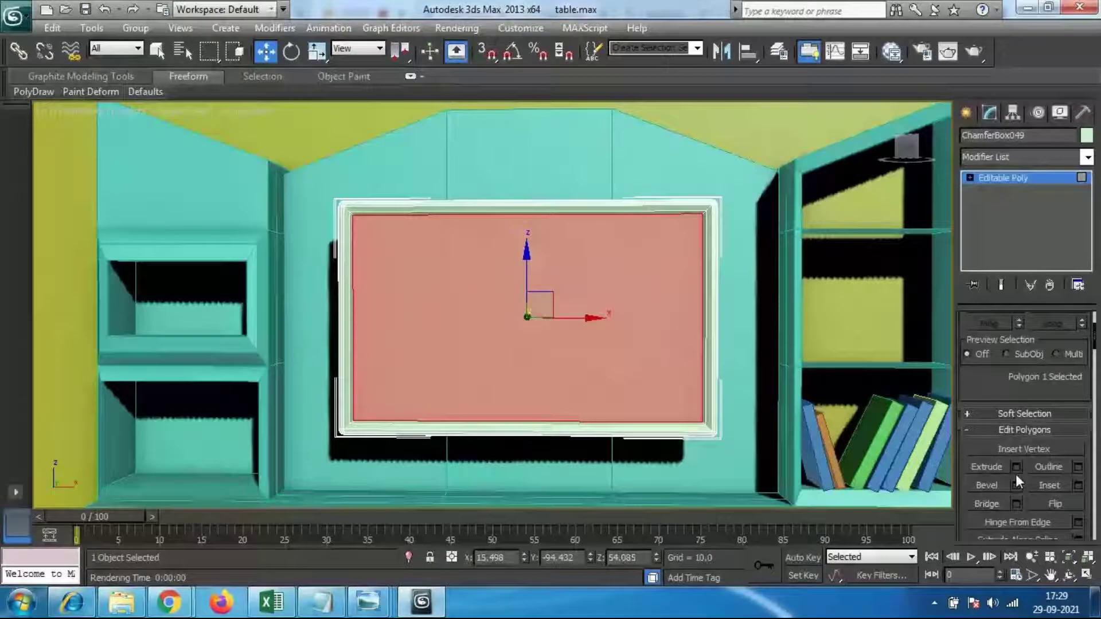
left_click(1015, 483)
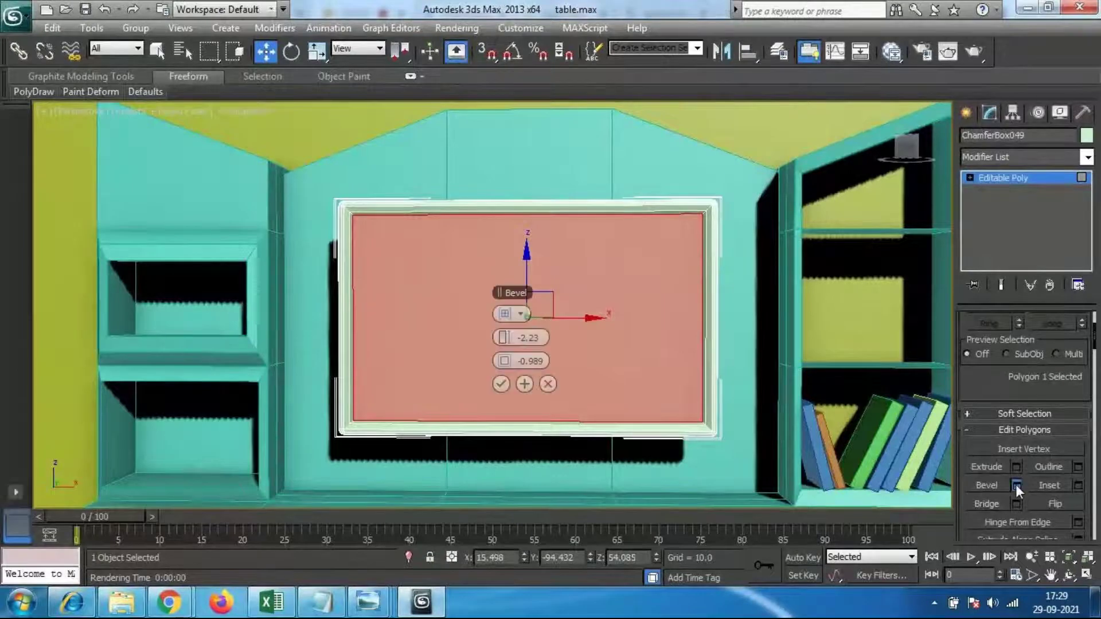
mouse_move(506, 341)
left_mouse_down()
mouse_move(502, 360)
mouse_move(476, 357)
mouse_move(498, 361)
left_mouse_up()
left_click(501, 385)
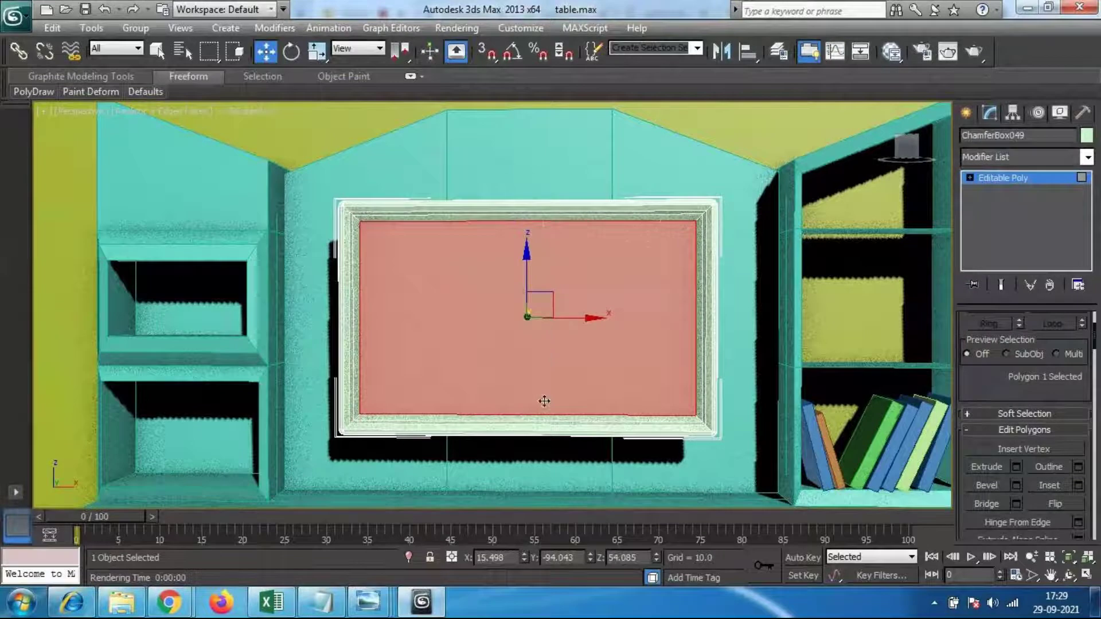
scroll(1086, 538, "up", 3)
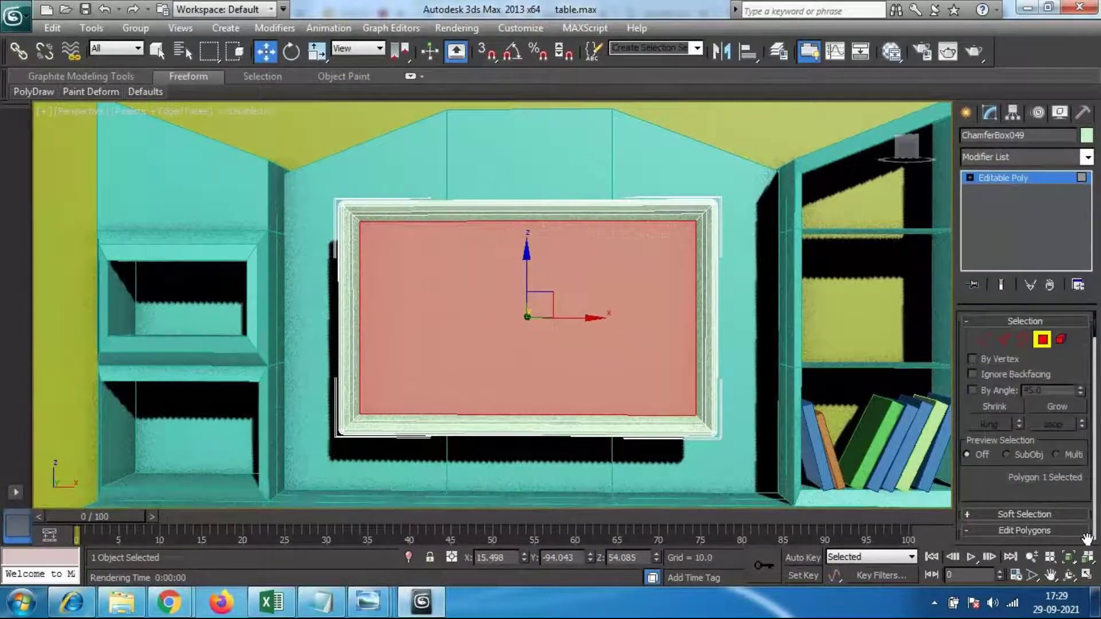
left_click(1041, 339)
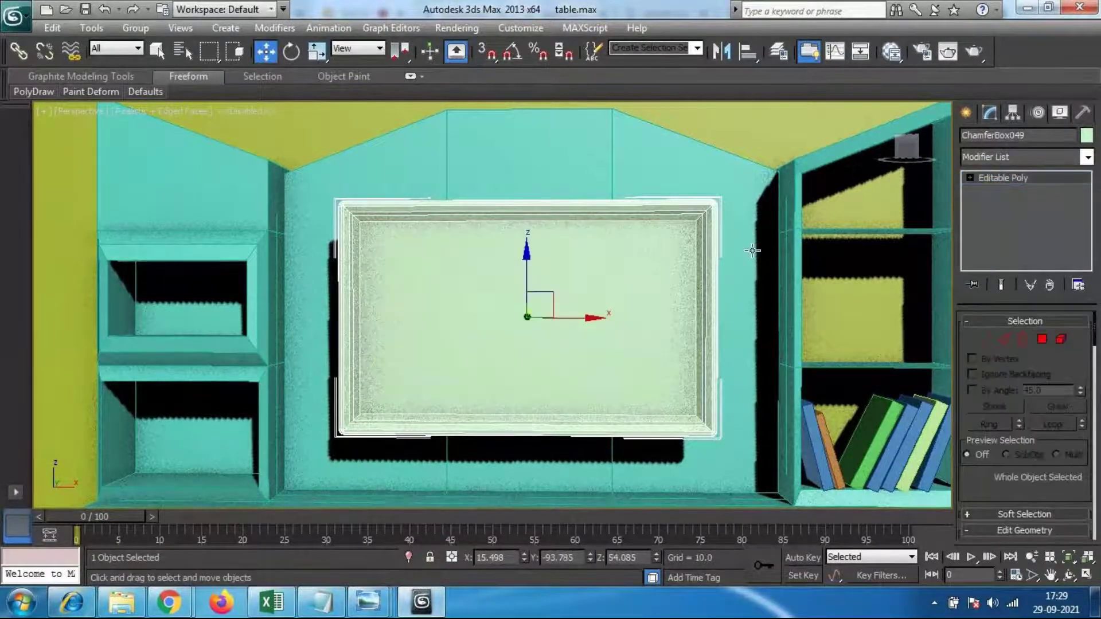
Step: Examine the recessed screen and the corners and edges of its bevelled frame up close
middle_click_drag(700, 275, 585, 319, "alt")
middle_click_drag(707, 407, 669, 318)
scroll(755, 324, "up", 6)
scroll(741, 327, "down", 4)
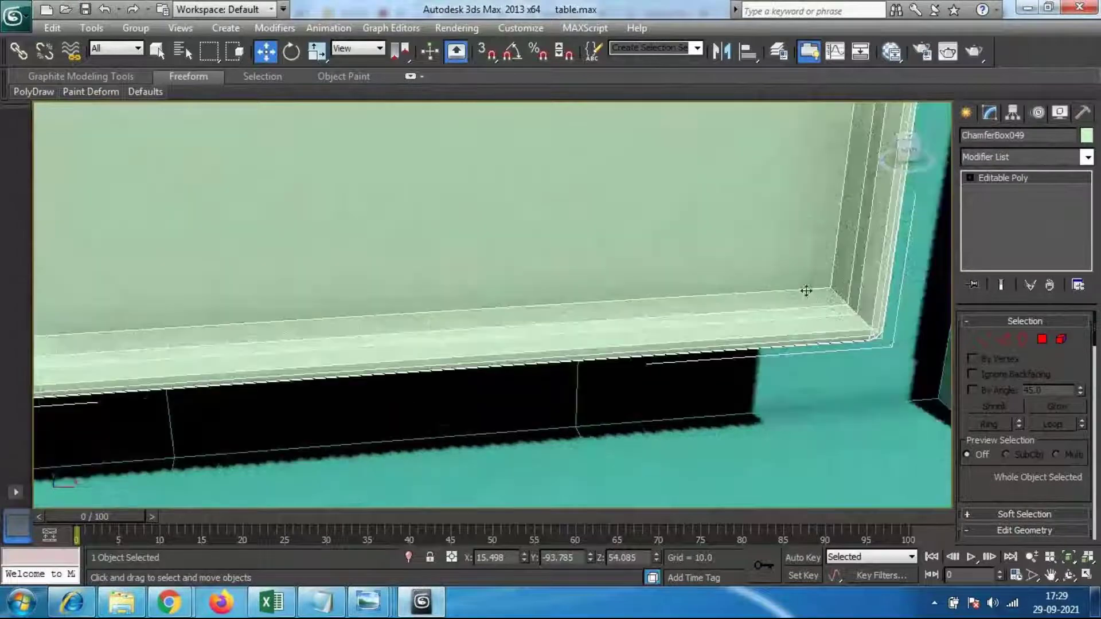
scroll(814, 291, "down", 5)
scroll(518, 297, "up", 5)
scroll(520, 298, "down", 6)
scroll(523, 298, "up", 5)
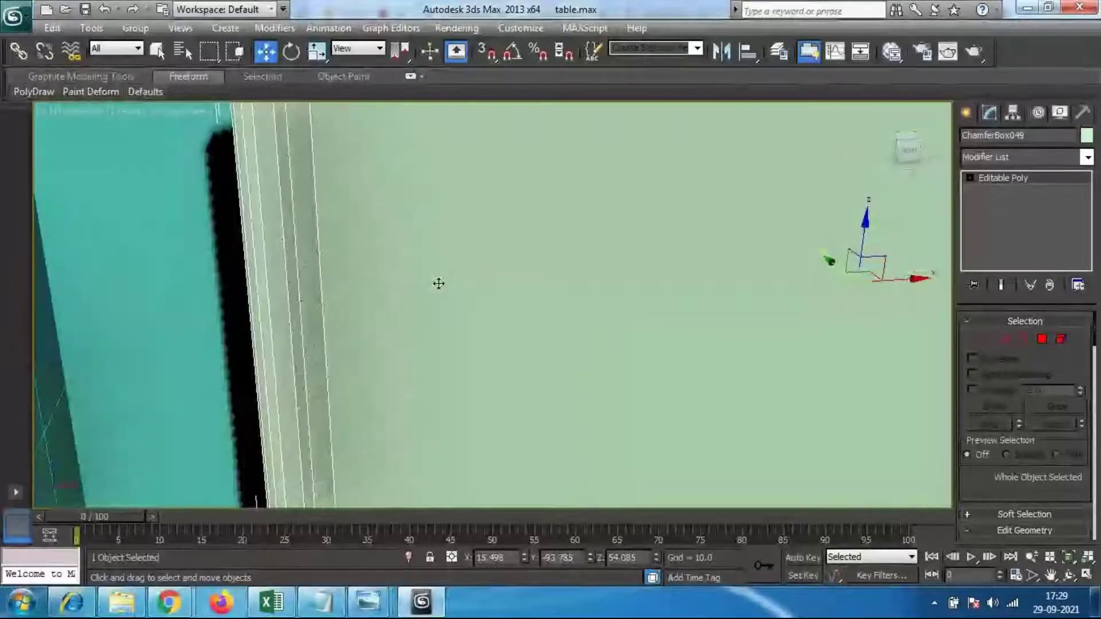
scroll(439, 283, "down", 5)
middle_click_drag(619, 289, 534, 304)
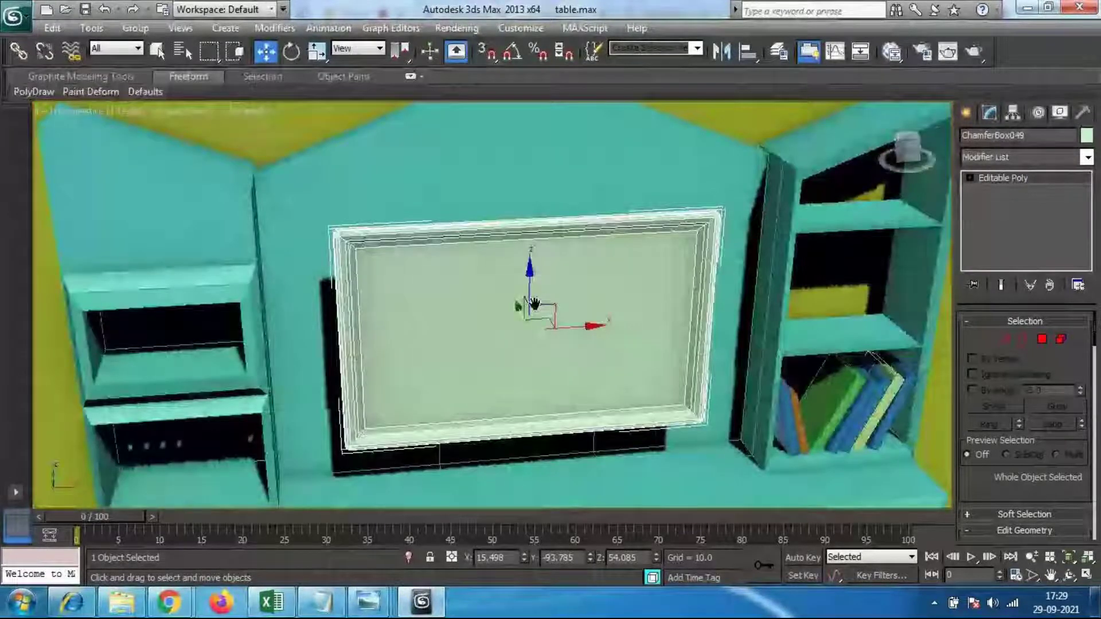
scroll(535, 304, "up", 5)
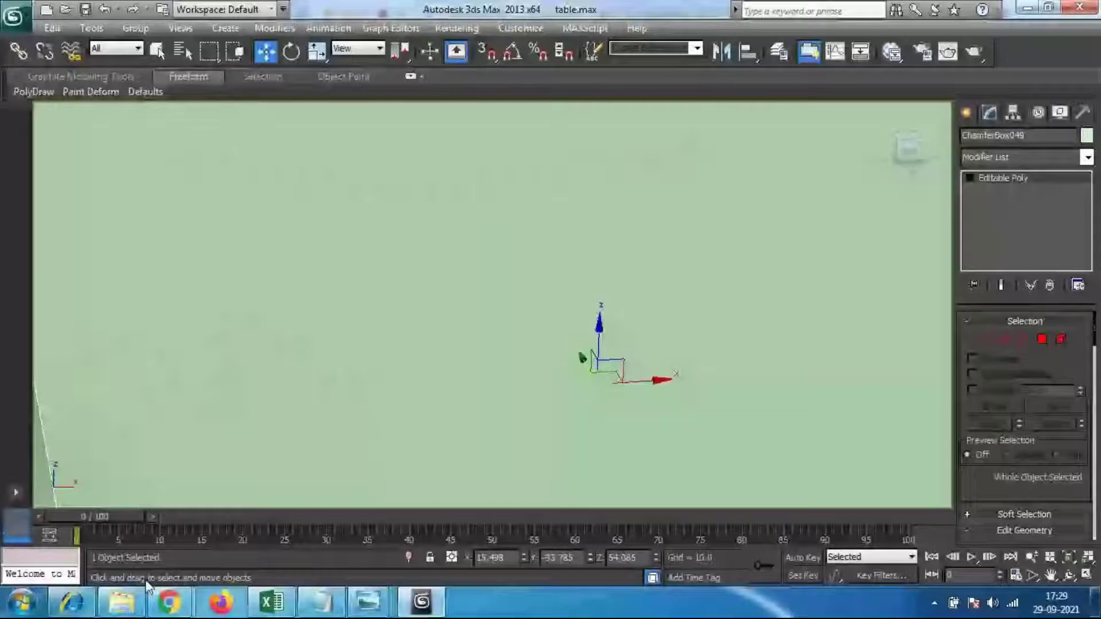
Step: Switch to the 3ds Max reference folder, view the TV-Cupboard-Designs-1-1 and other interior reference images, and return to 3ds Max
left_click(122, 602)
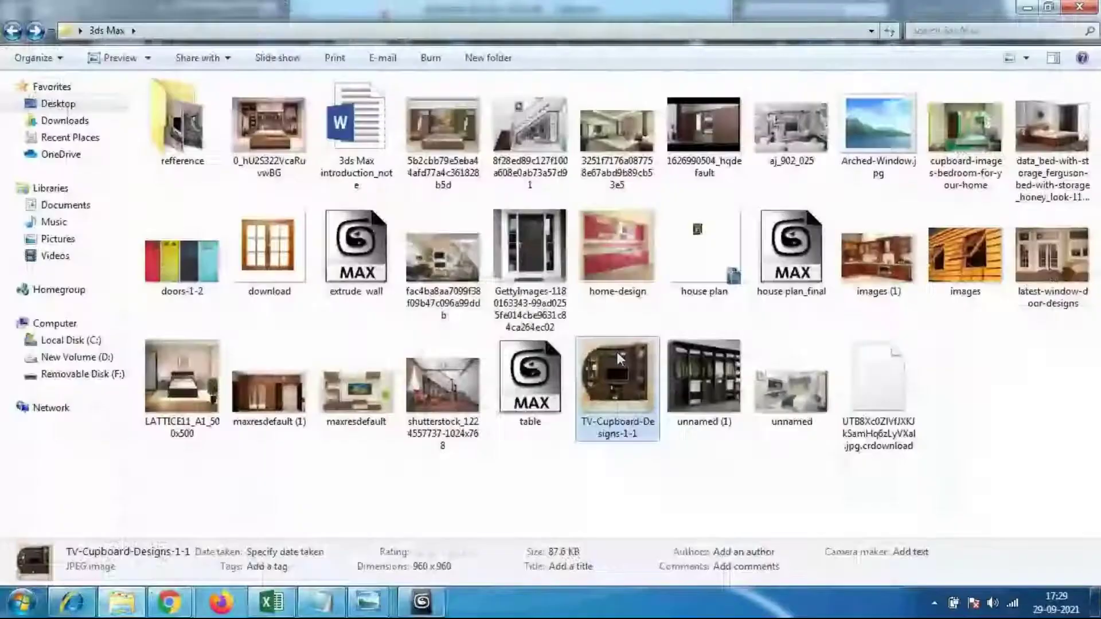
left_click(368, 602)
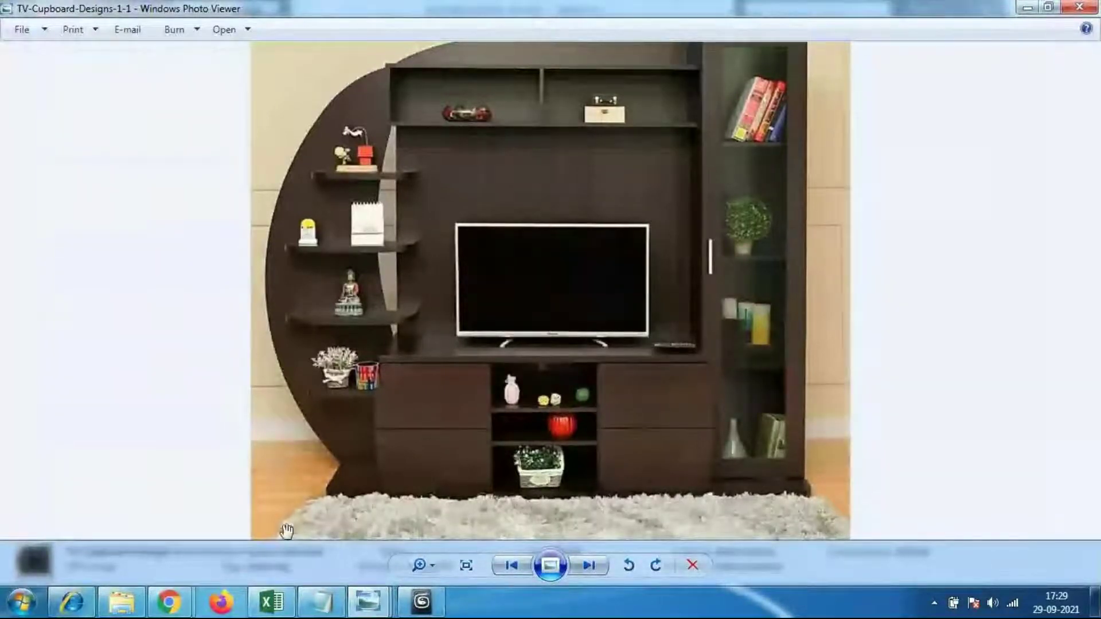
left_click(125, 609)
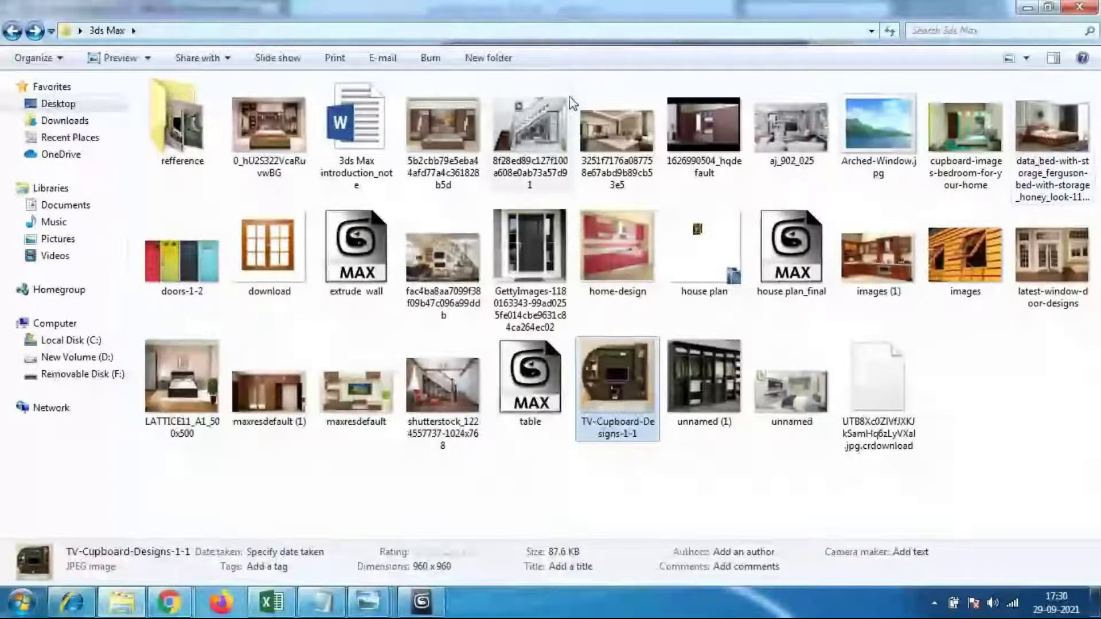
left_click(439, 132)
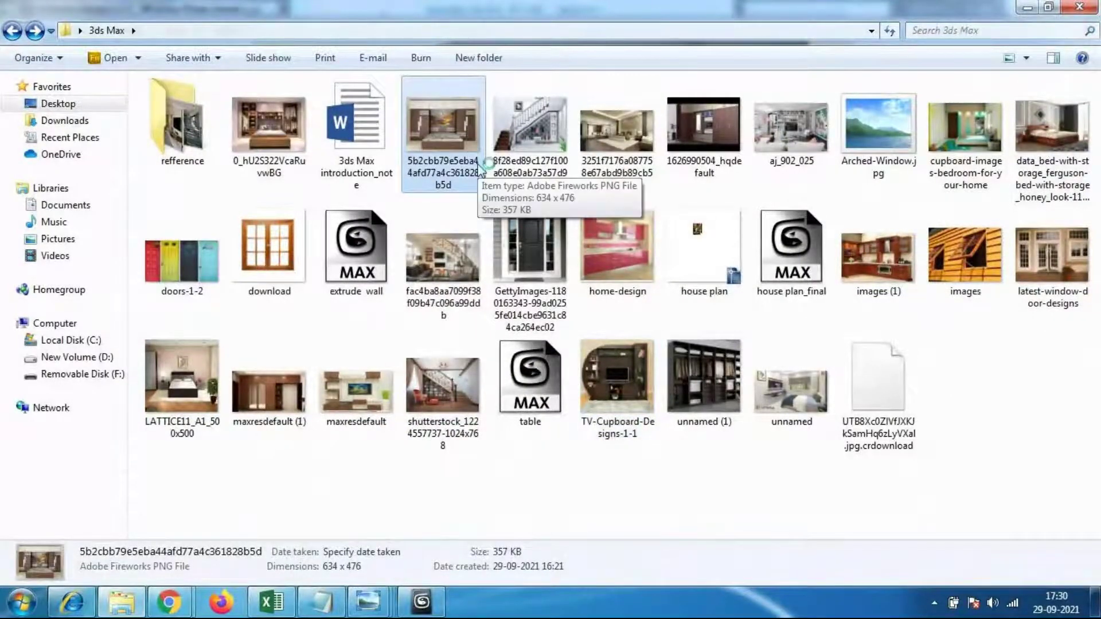
left_click(449, 263)
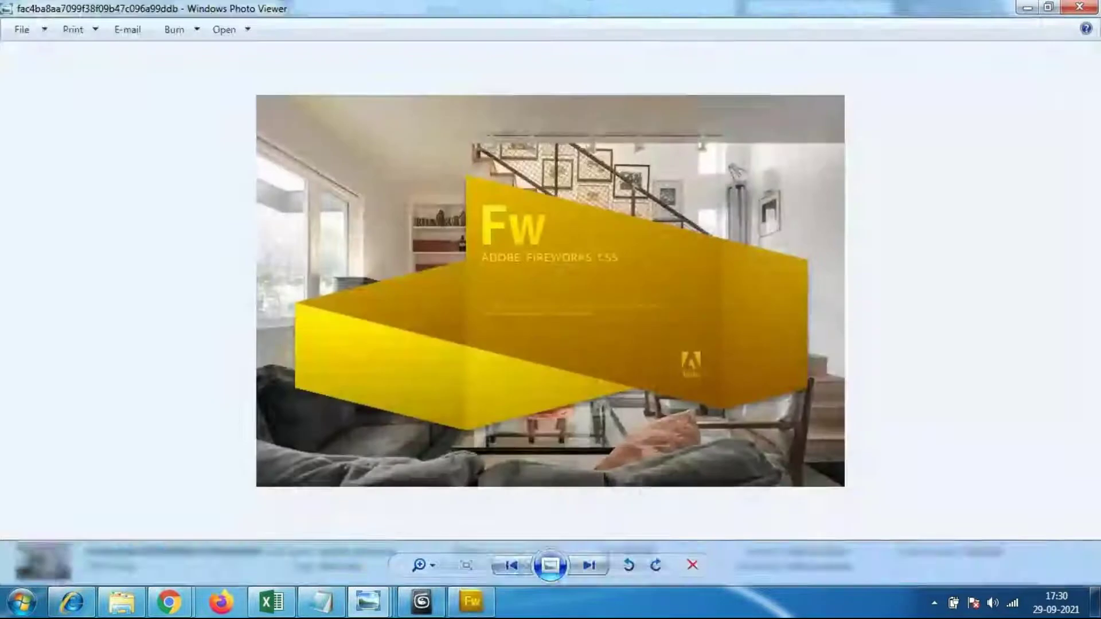
left_click(425, 603)
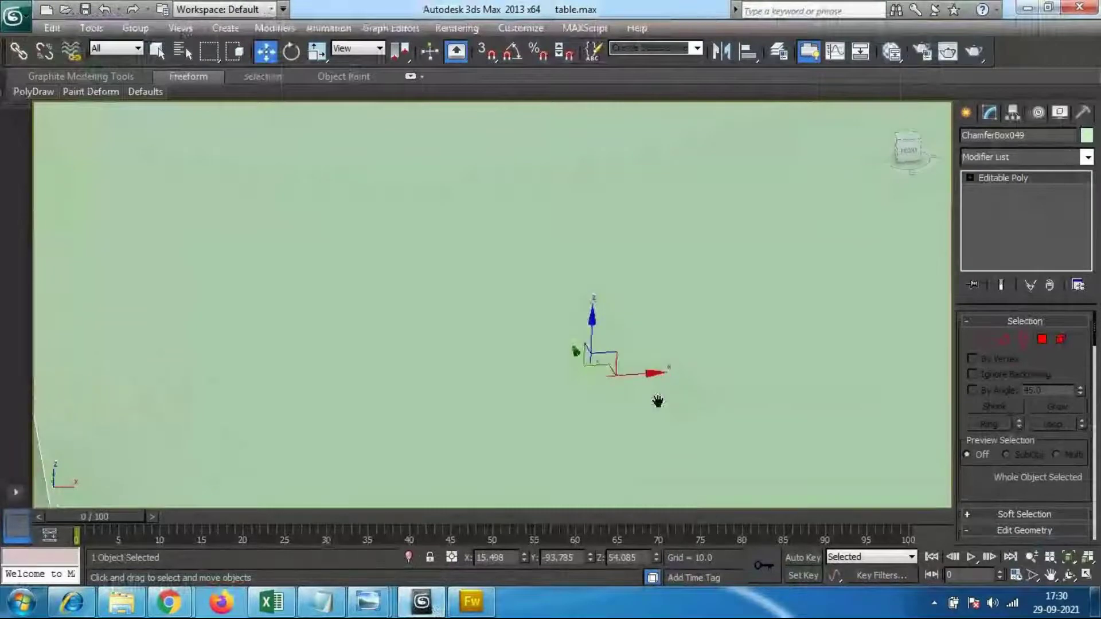
Step: Clone the TV panel along X as one independent copy, placed at about X -52.4 by the bookshelf near the windowed wall
scroll(546, 349, "up", 5)
scroll(522, 344, "down", 5)
scroll(542, 342, "down", 3)
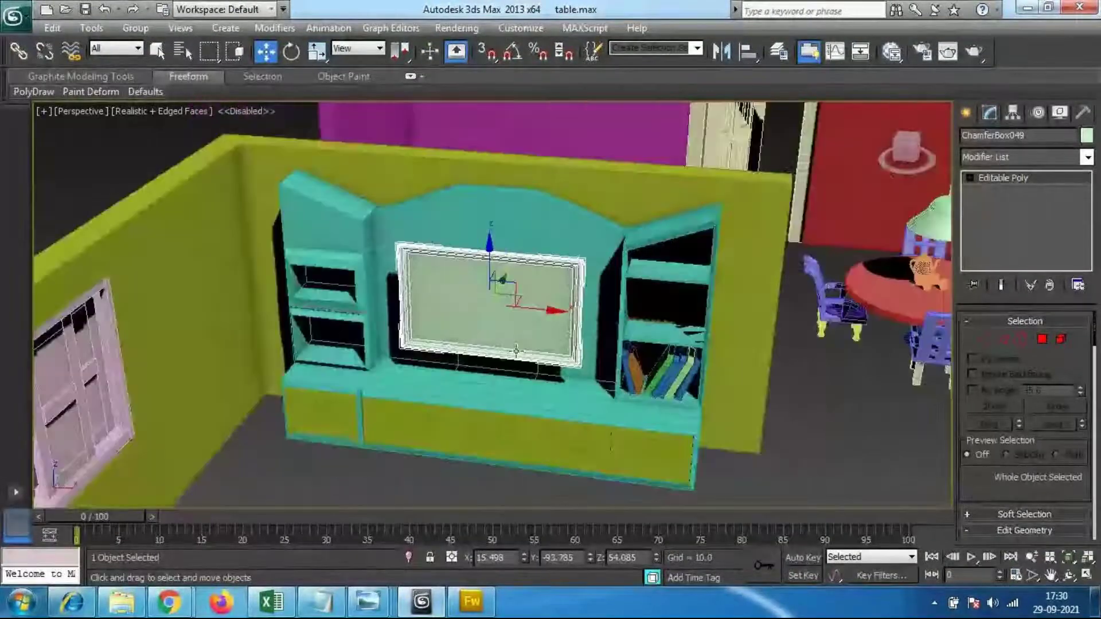
scroll(528, 344, "up", 6)
middle_click_drag(499, 334, 640, 347)
scroll(533, 353, "down", 5)
left_click_drag(647, 354, 453, 311, "shift")
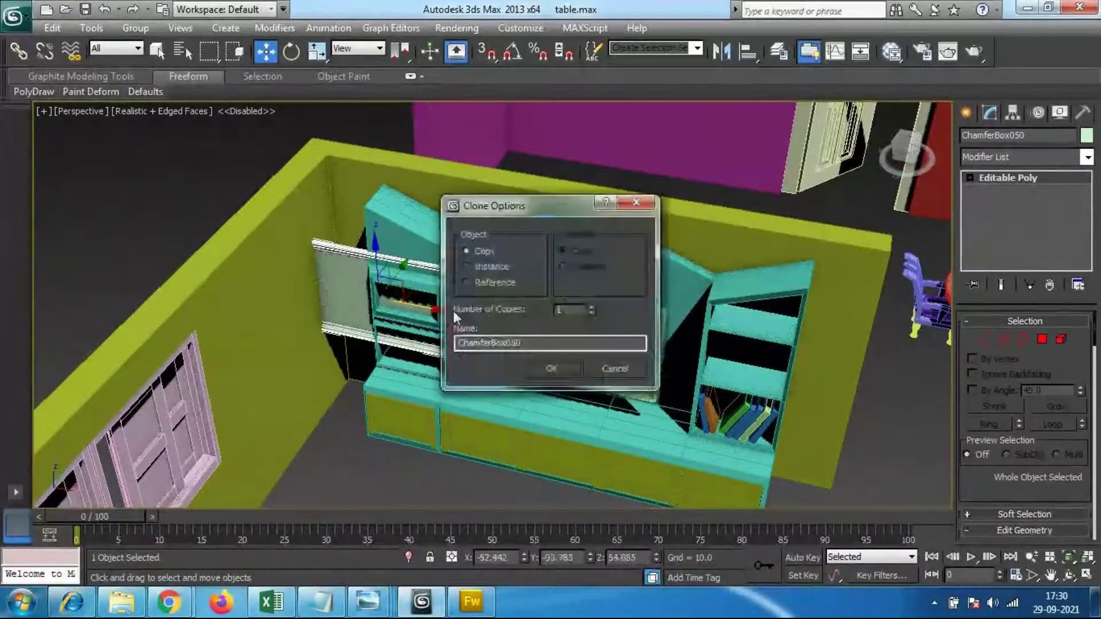
left_click(538, 364)
Step: Scale the copied frame uniformly to about half its size and rotate it about 92 degrees around Z to face sideways
key("r")
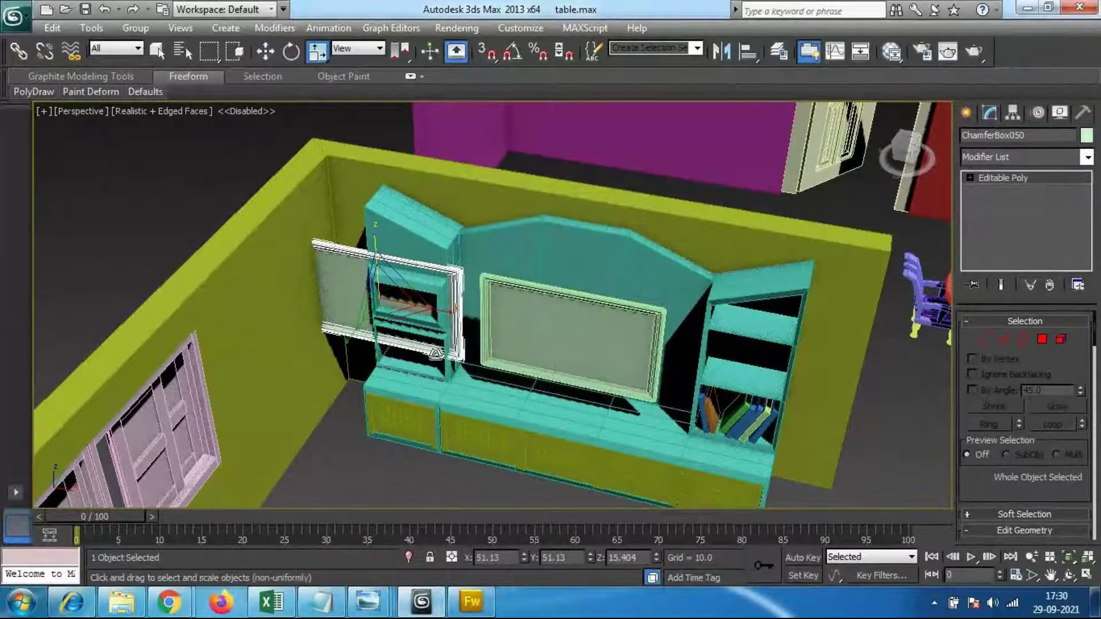
mouse_move(435, 353)
left_mouse_down()
mouse_move(401, 369)
mouse_move(405, 381)
left_mouse_up()
key("w")
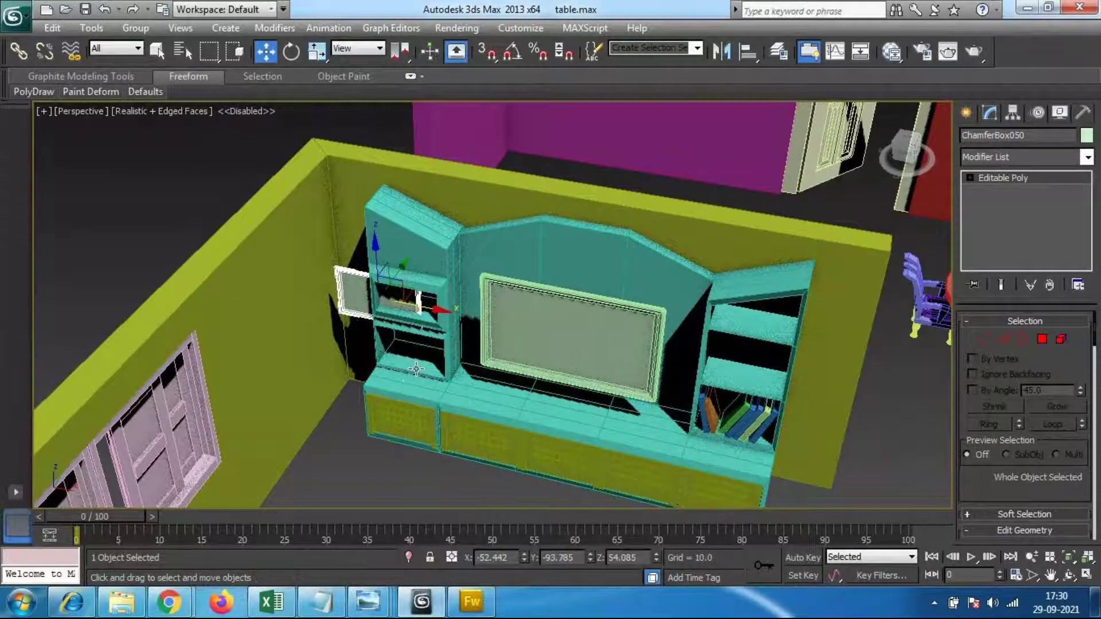
key("e")
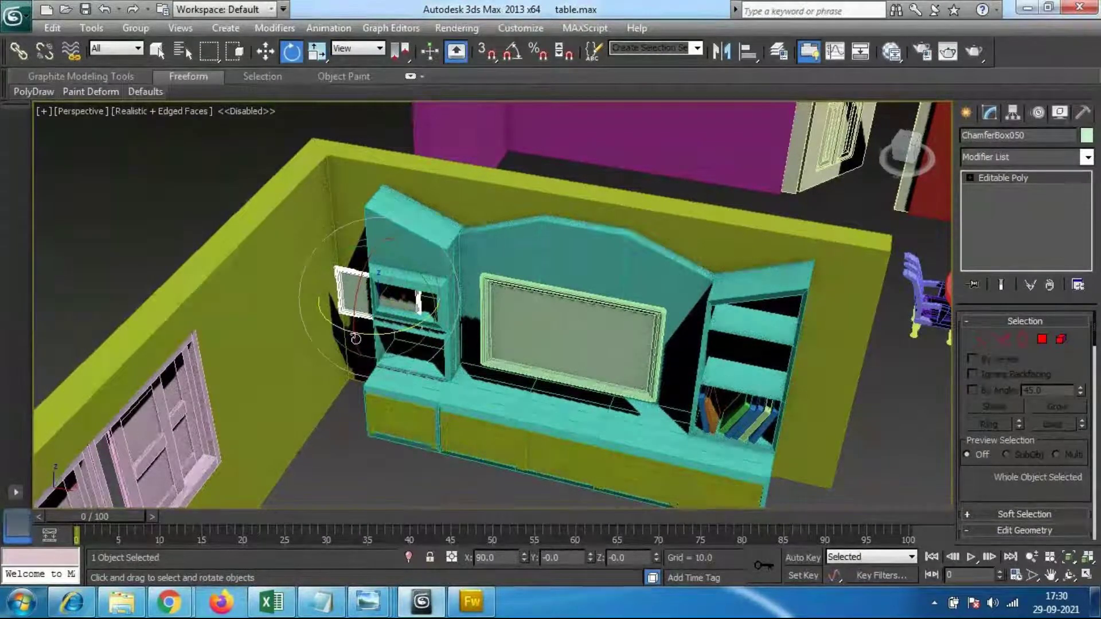
left_click_drag(361, 338, 516, 327)
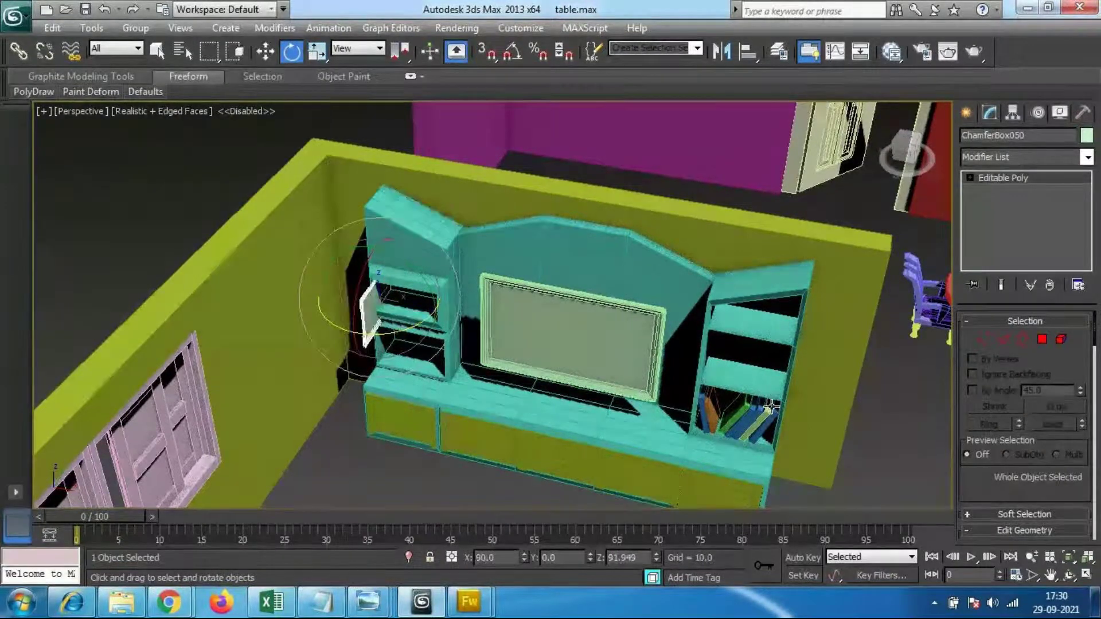
Step: Dismiss the Adobe Fireworks error messages and minimize its window to get back to the 3ds Max scene
scroll(632, 335, "down", 5)
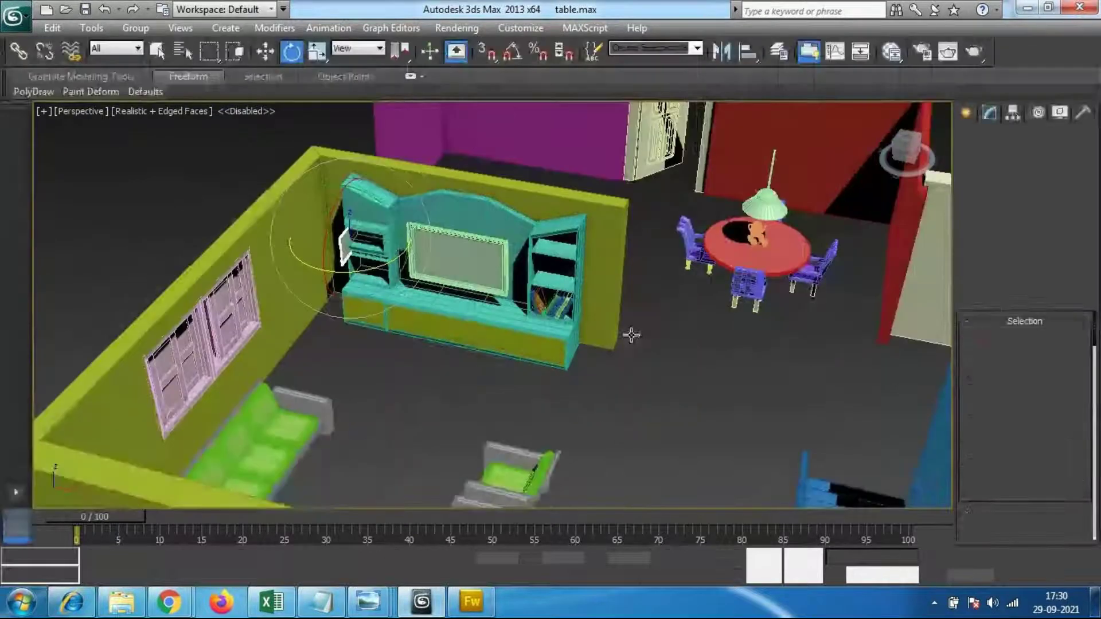
middle_click_drag(750, 357, 579, 312)
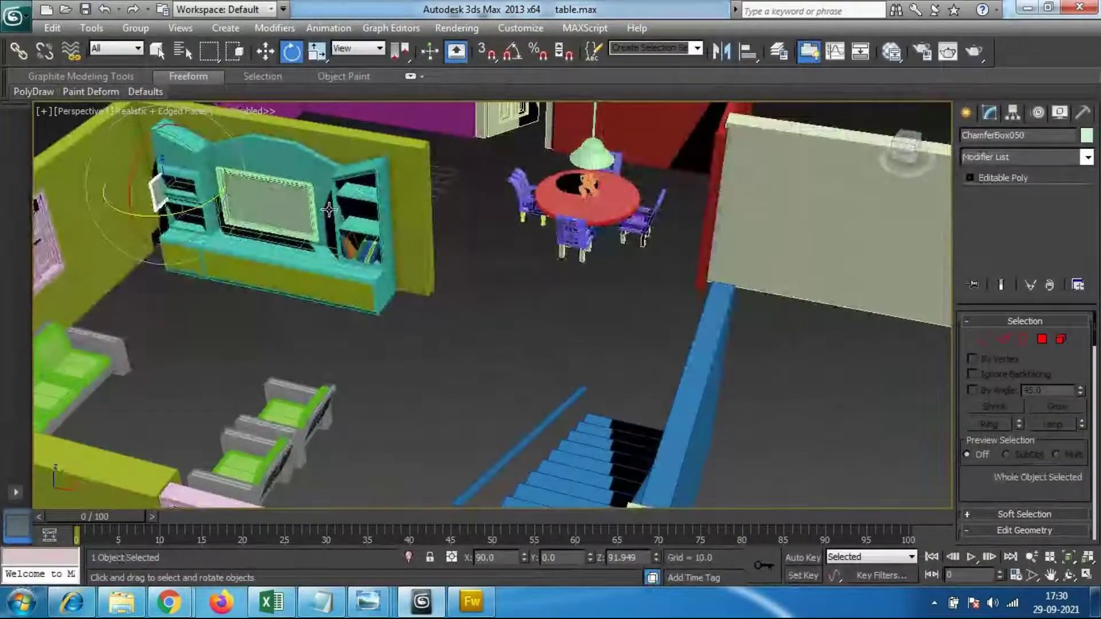
middle_click_drag(329, 209, 557, 234)
scroll(482, 212, "up", 5)
middle_click_drag(482, 211, 585, 352)
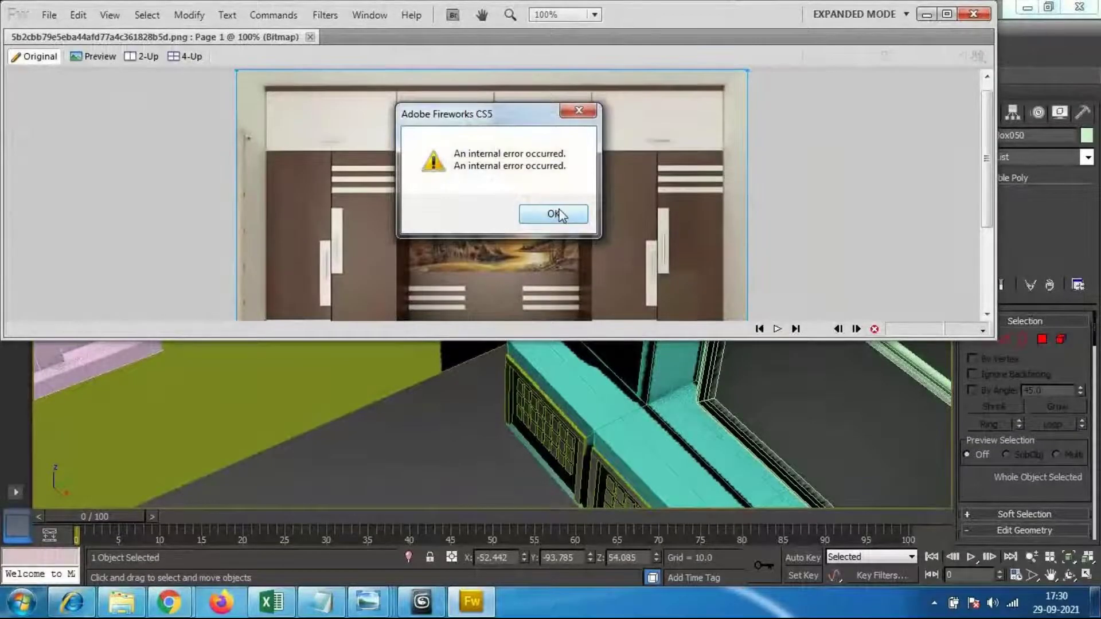
left_click(554, 214)
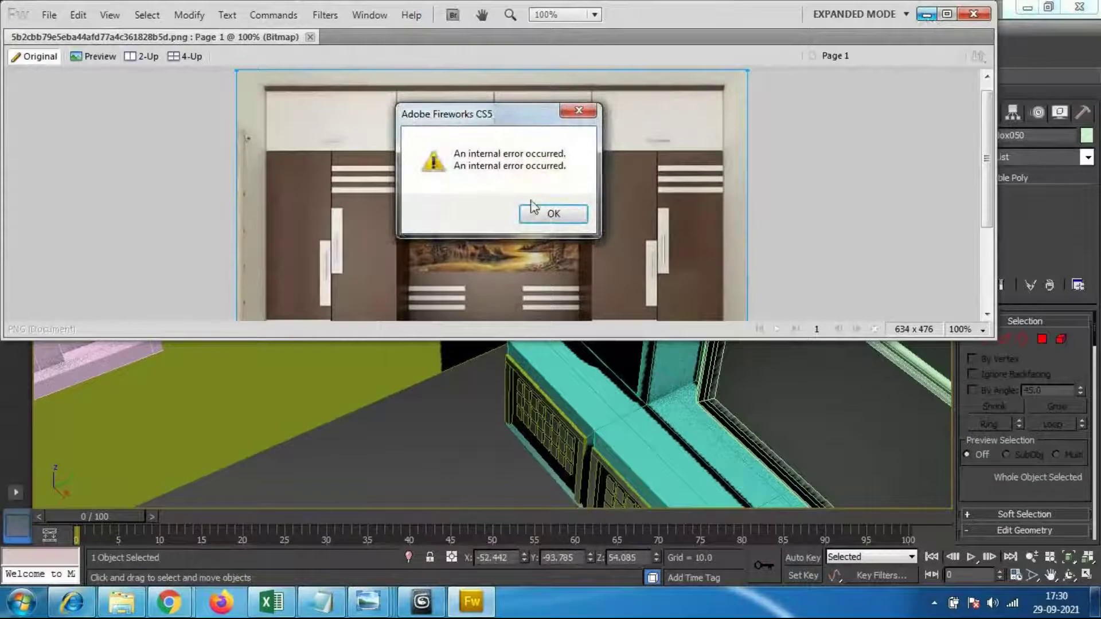
left_click(560, 214)
left_click(422, 602)
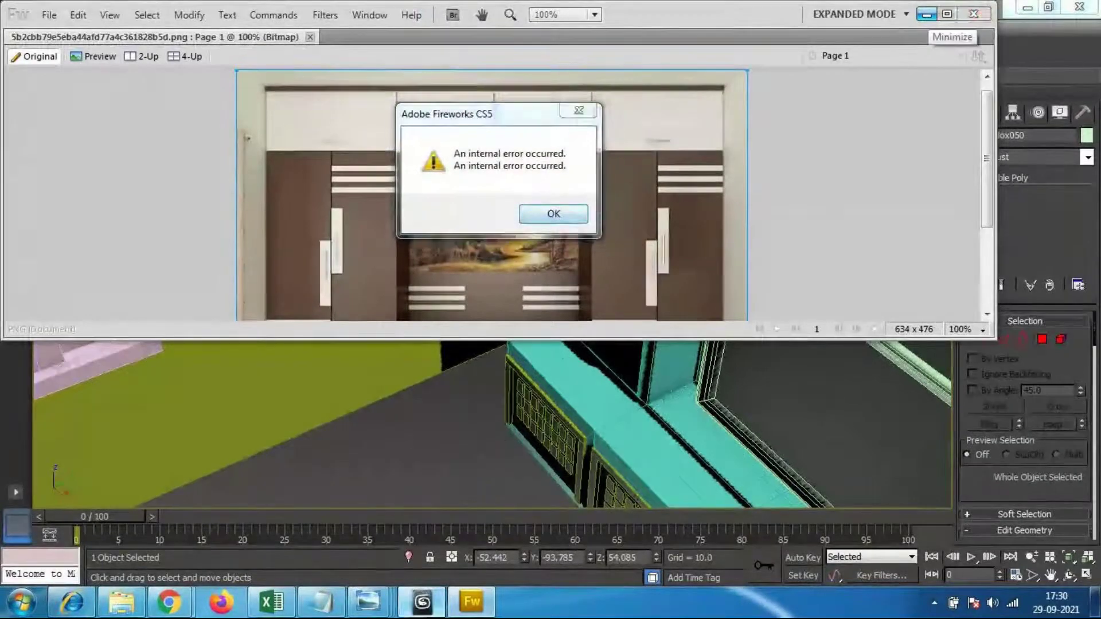
left_click(928, 14)
Step: Move the copied frame to about Y -127 along the windowed wall and scale it to 65 percent along Y
middle_click_drag(648, 212, 655, 262)
left_click_drag(655, 262, 481, 284)
key("r")
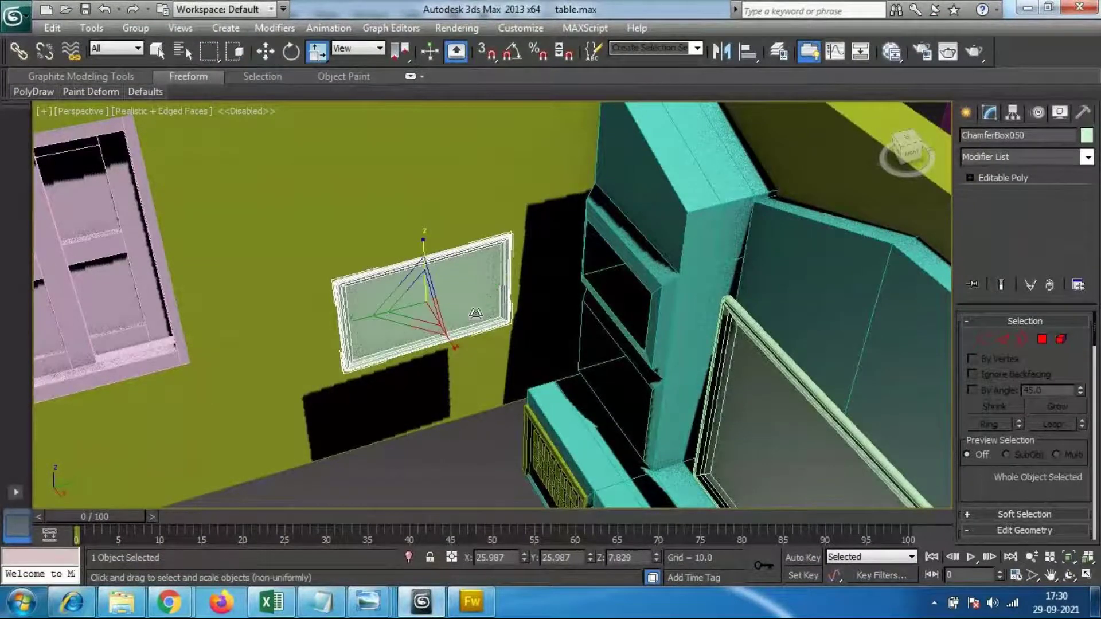
left_click_drag(349, 331, 379, 325)
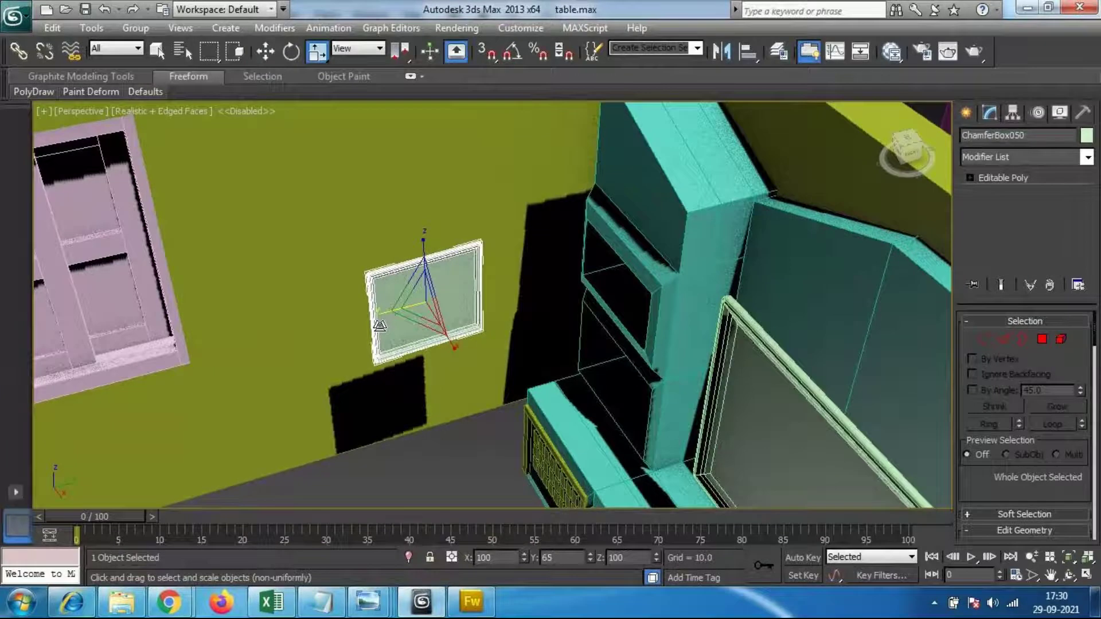
key("w")
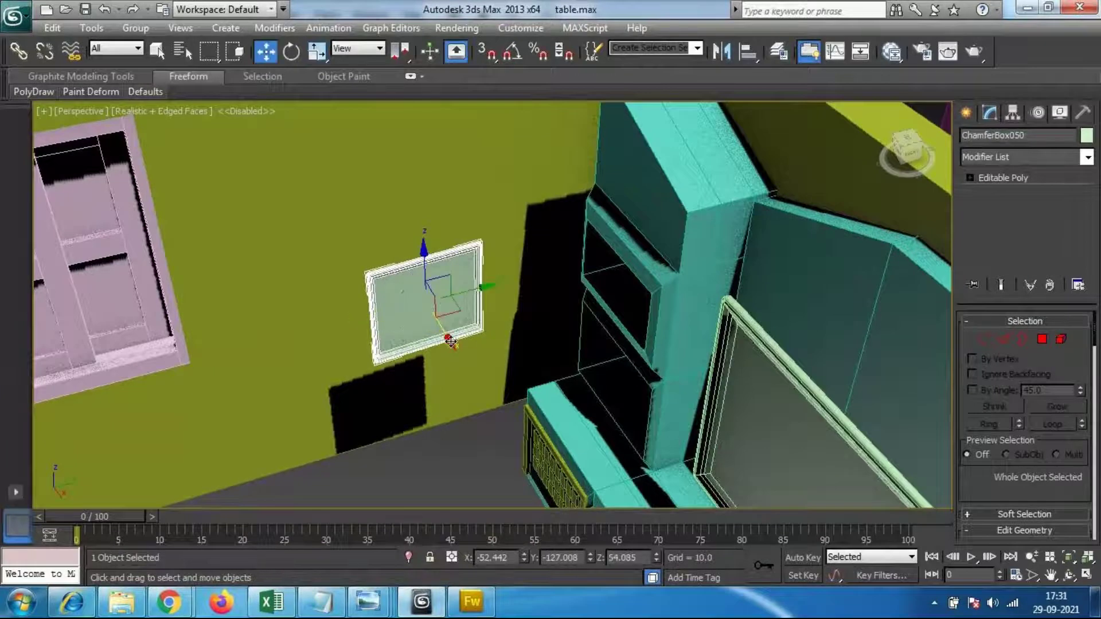
Step: Move the copied frame along X to about -75, against the windowed wall, and rotate it about -4.24 degrees around Z to align with the wall
left_click_drag(454, 339, 446, 232)
middle_click_drag(440, 349, 487, 287, "alt")
left_click_drag(487, 287, 462, 288)
key("e")
left_click_drag(427, 300, 404, 301)
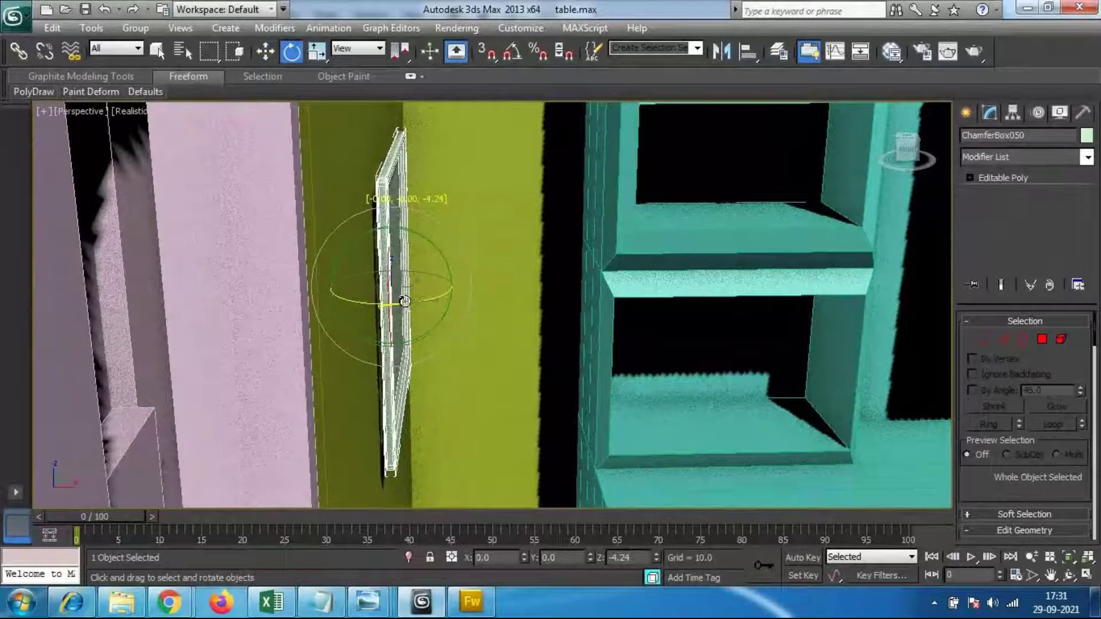
key("w")
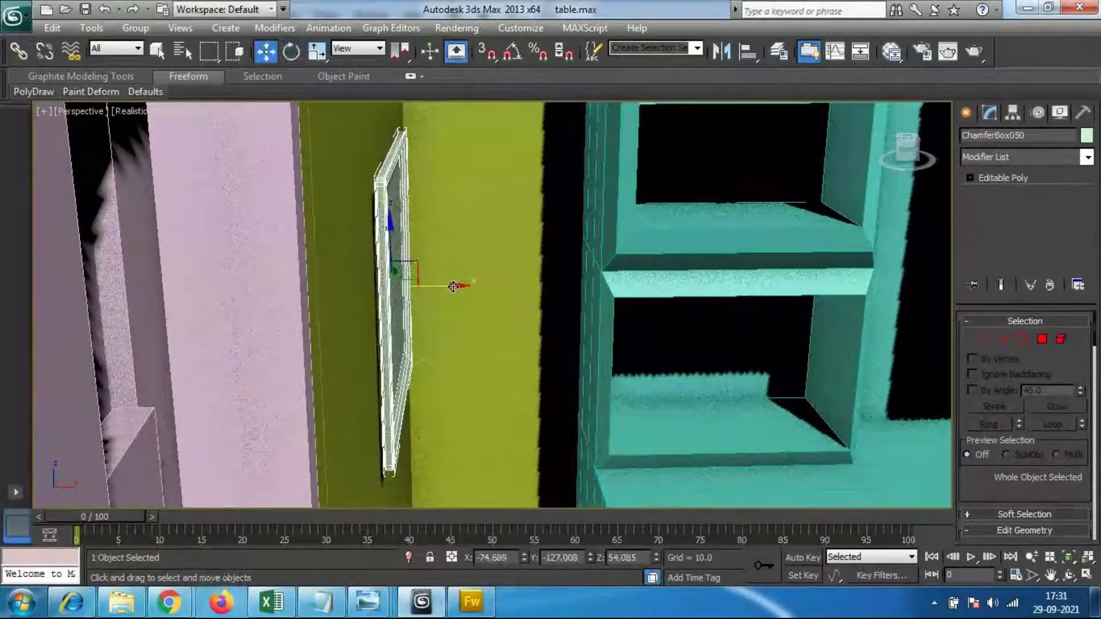
Step: Clone the wall frame along Y toward the window as one independent copy, placed at about Y -147
scroll(413, 349, "down", 5)
middle_click_drag(546, 384, 462, 369, "alt")
left_click_drag(519, 296, 430, 302, "shift")
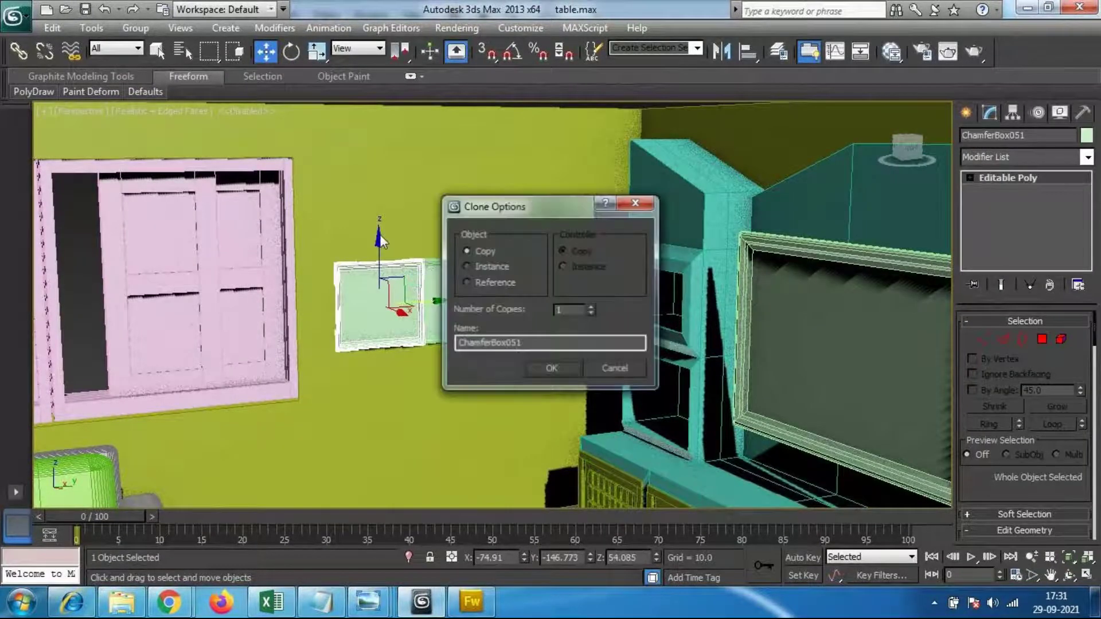
left_click(540, 366)
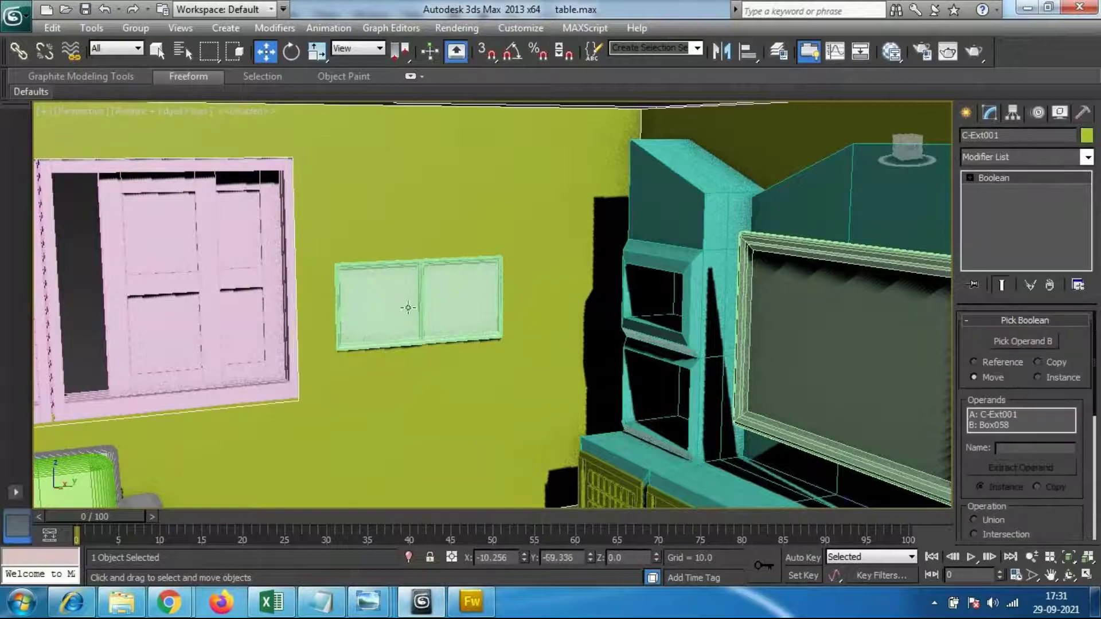
Step: Select the new frame copy beside the window and raise it to about Z 77.4, staggered above the first frame
left_click(401, 276)
left_click_drag(378, 242, 372, 138)
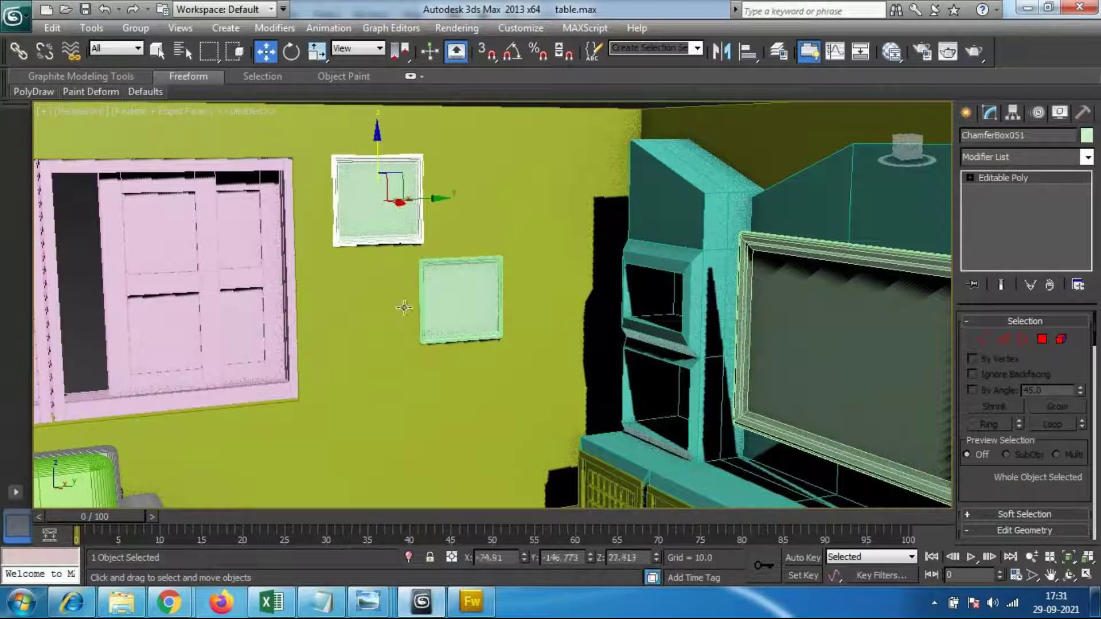
middle_click_drag(449, 351, 563, 377)
scroll(546, 375, "down", 4)
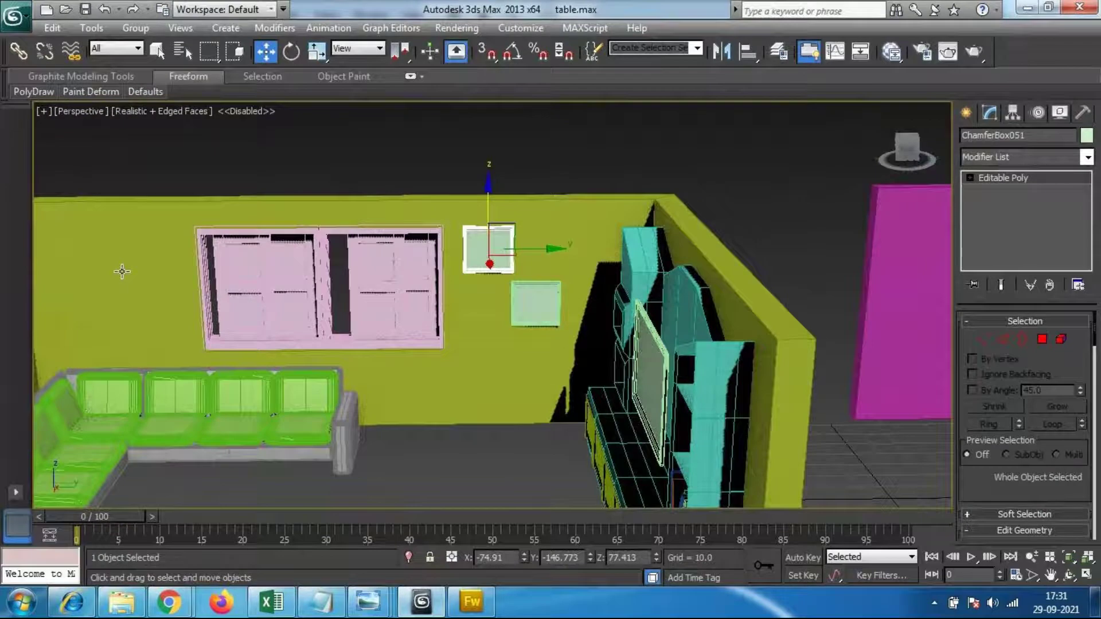
middle_click_drag(110, 343, 435, 318)
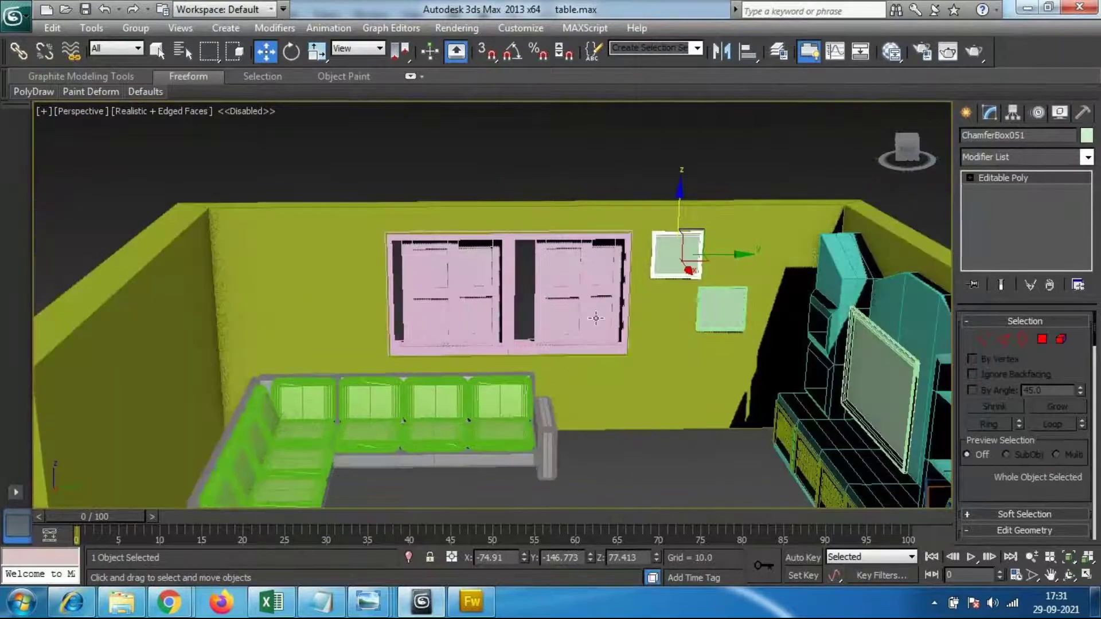
scroll(596, 318, "up", 8)
scroll(786, 294, "down", 5)
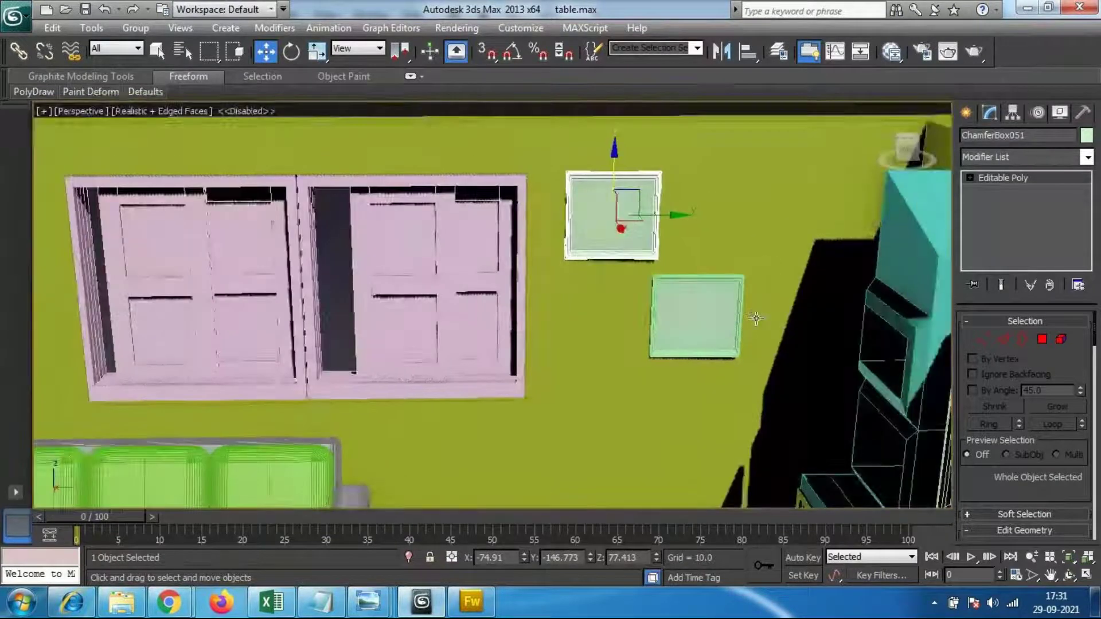
Step: Scale down the upper wall frame beside the window uniformly and delete the larger frame below it
key("r")
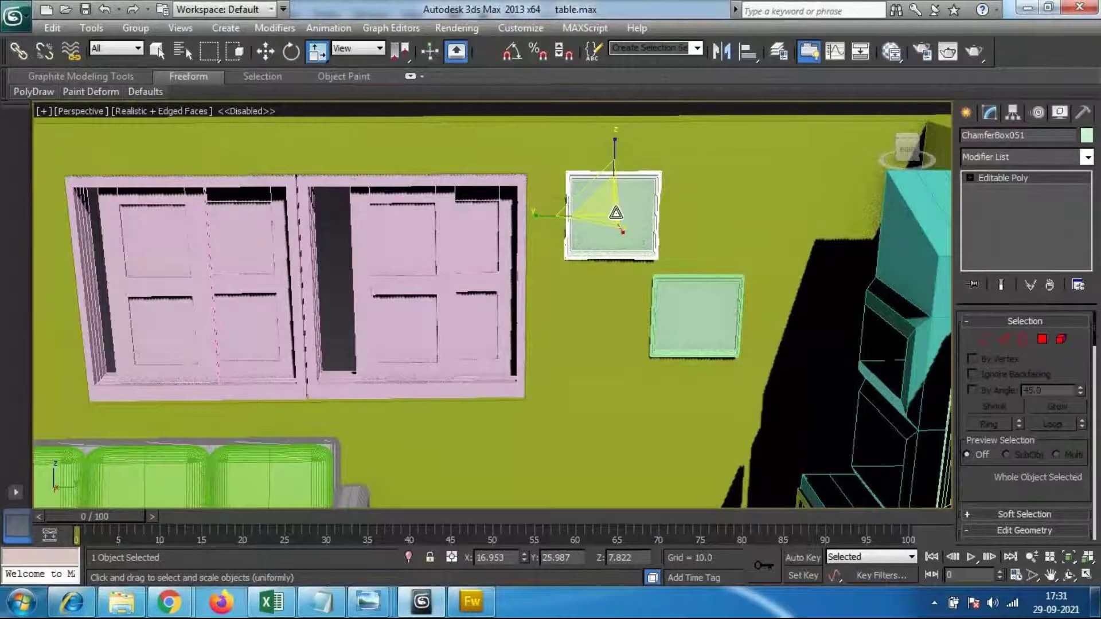
key("r")
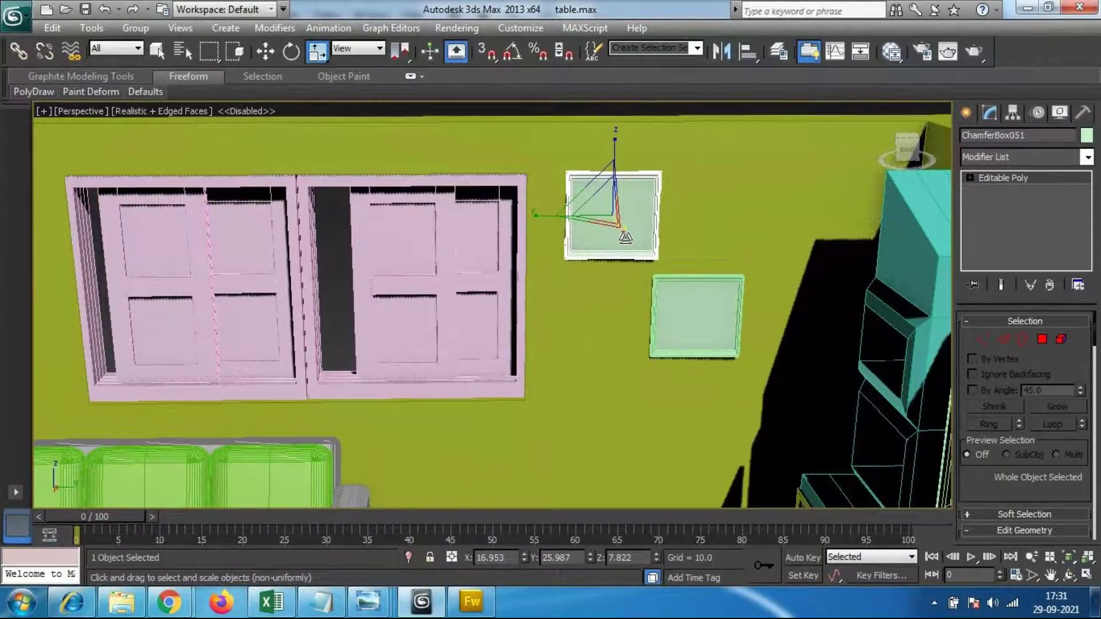
key("r")
key("r")
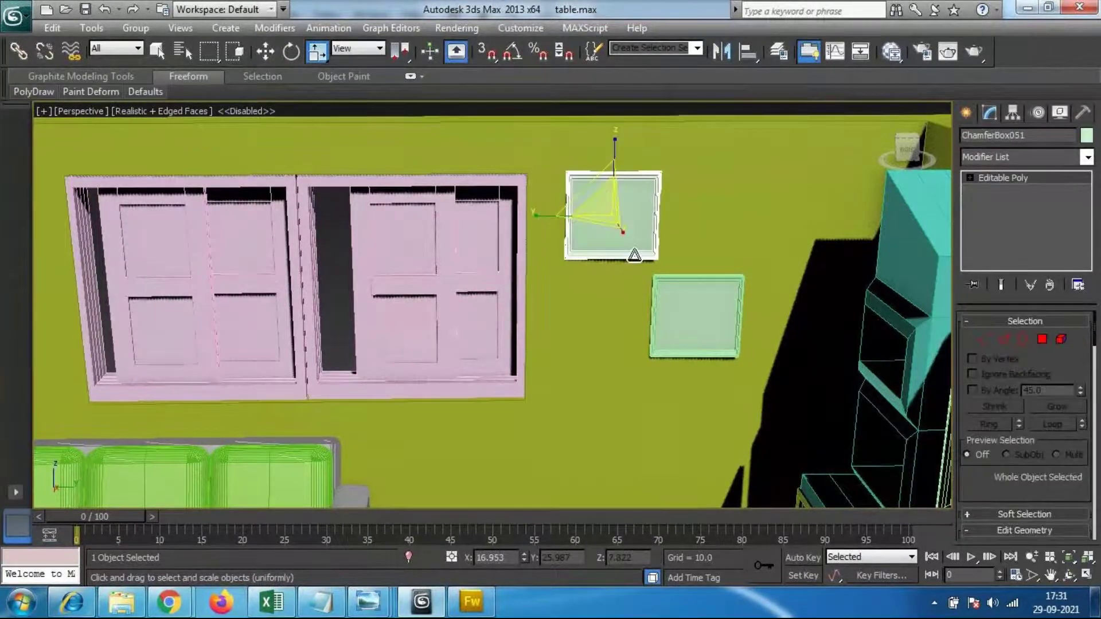
left_click_drag(612, 214, 614, 238)
left_click(676, 310)
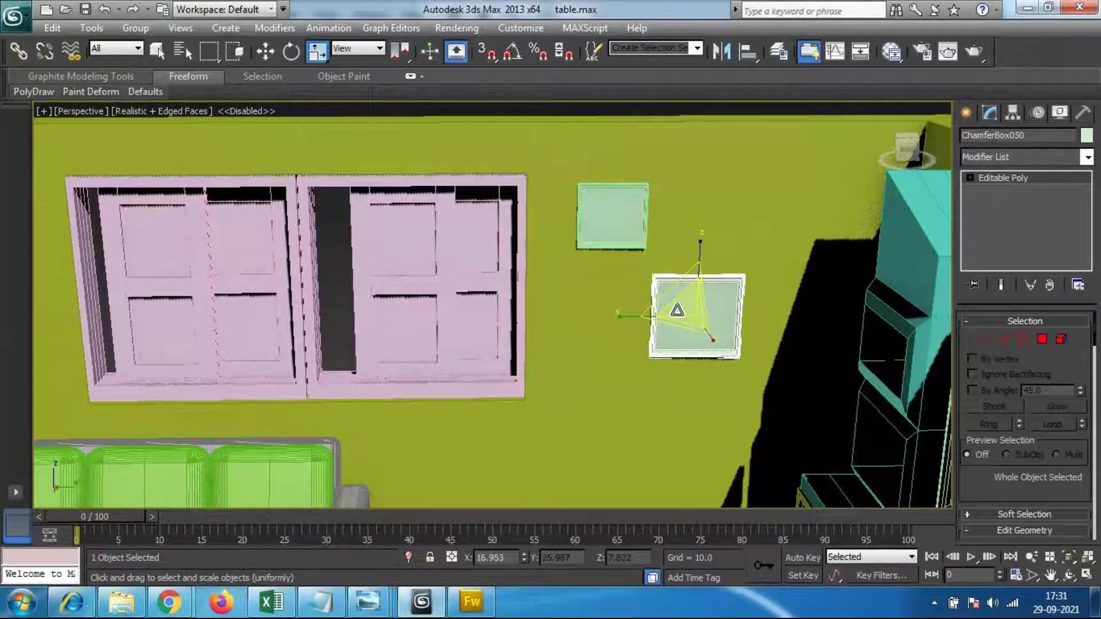
key("Delete")
Step: Copy the reduced wall frame downward and shift the copy along the wall away from the window
left_click(612, 215)
key("w")
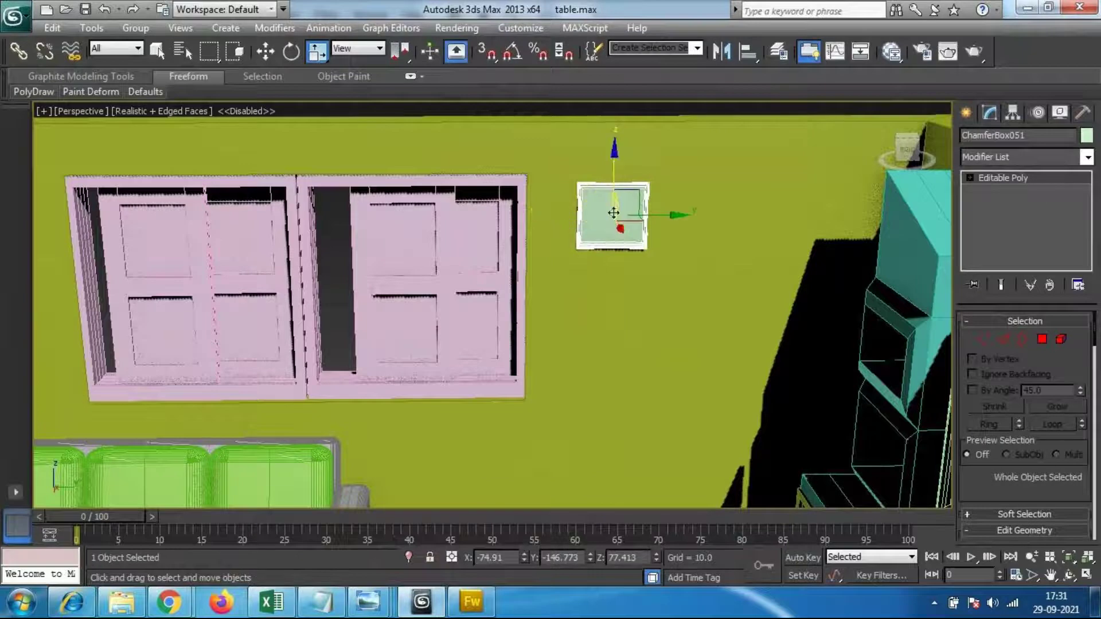
left_click_drag(616, 151, 619, 242, "shift")
key("Return")
left_click_drag(671, 303, 723, 301)
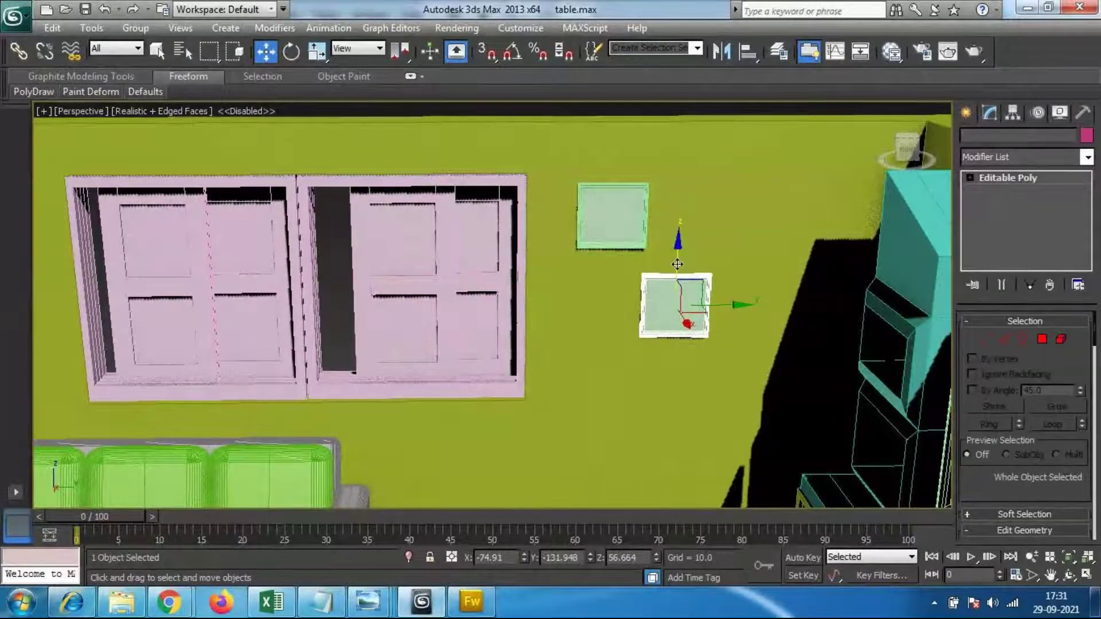
Step: Copy the second frame downward and move the new one along the wall to sit under the first frame
left_click_drag(679, 249, 678, 319, "shift")
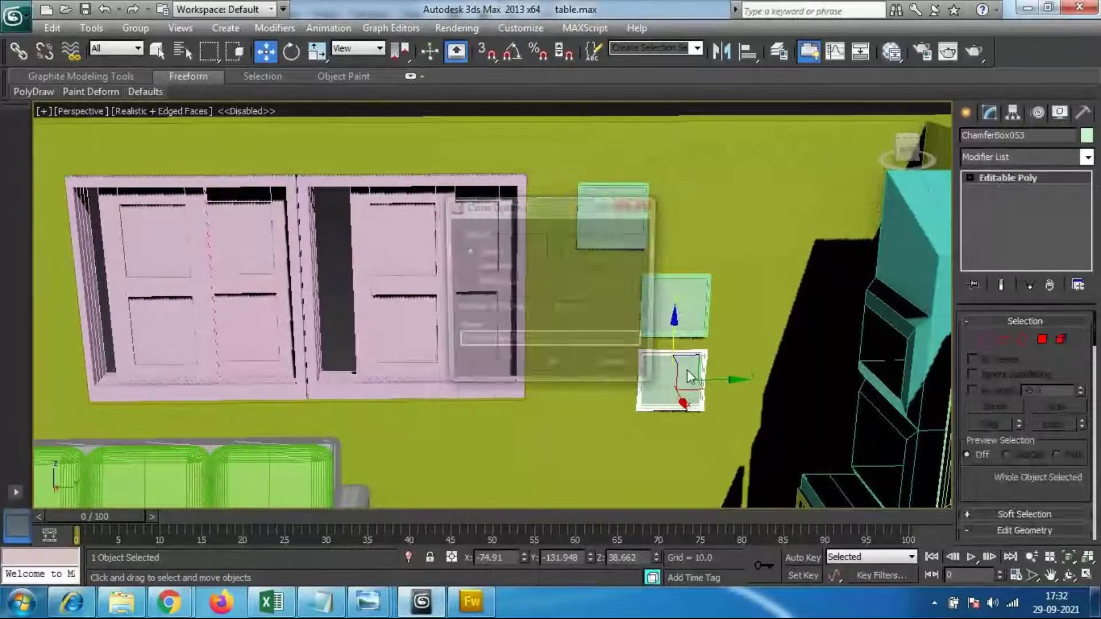
left_click(565, 370)
mouse_move(731, 379)
left_mouse_down()
mouse_move(664, 382)
mouse_move(677, 380)
left_mouse_up()
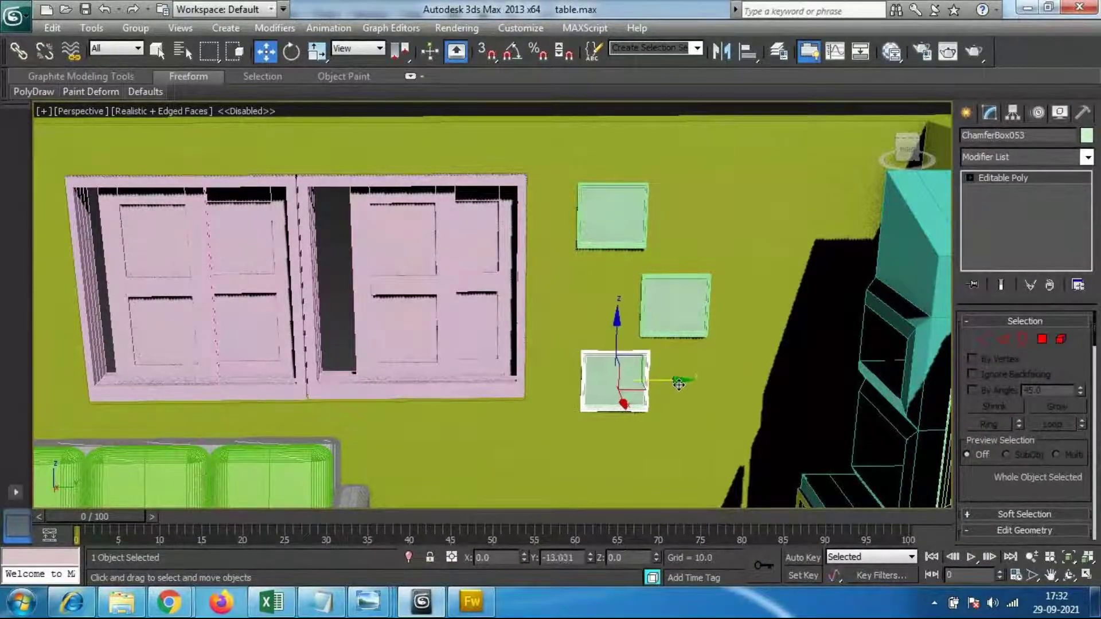
Step: Raise the middle wall frame by about 2.65 and the lowest frame by about 2.79 to even out the spacing
left_click(676, 304)
left_click(678, 244)
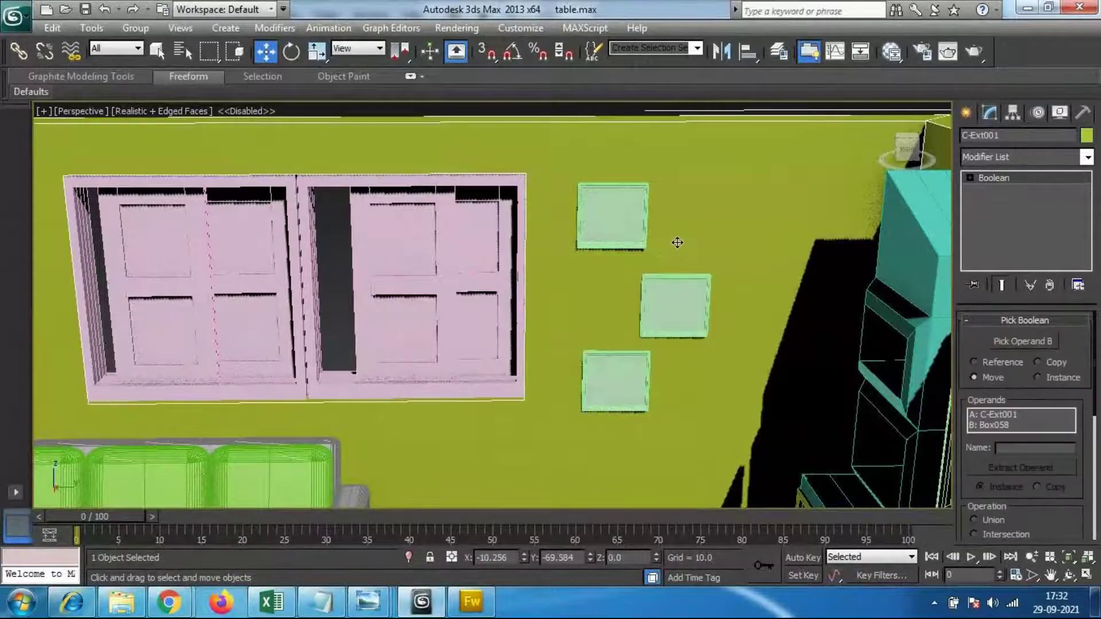
left_click(670, 305)
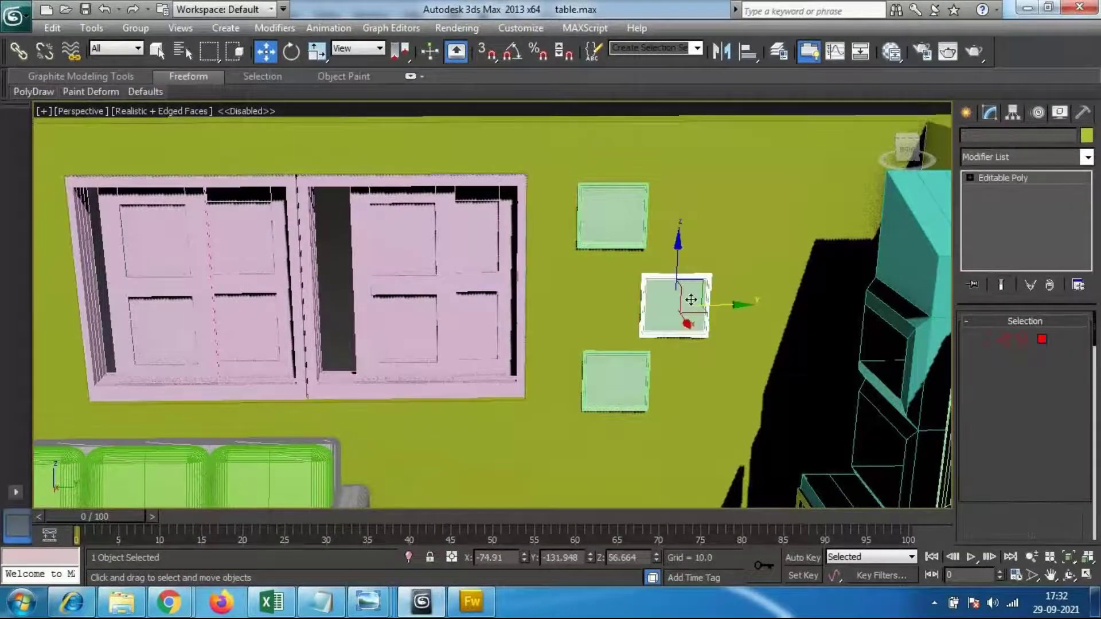
left_click_drag(679, 244, 677, 235)
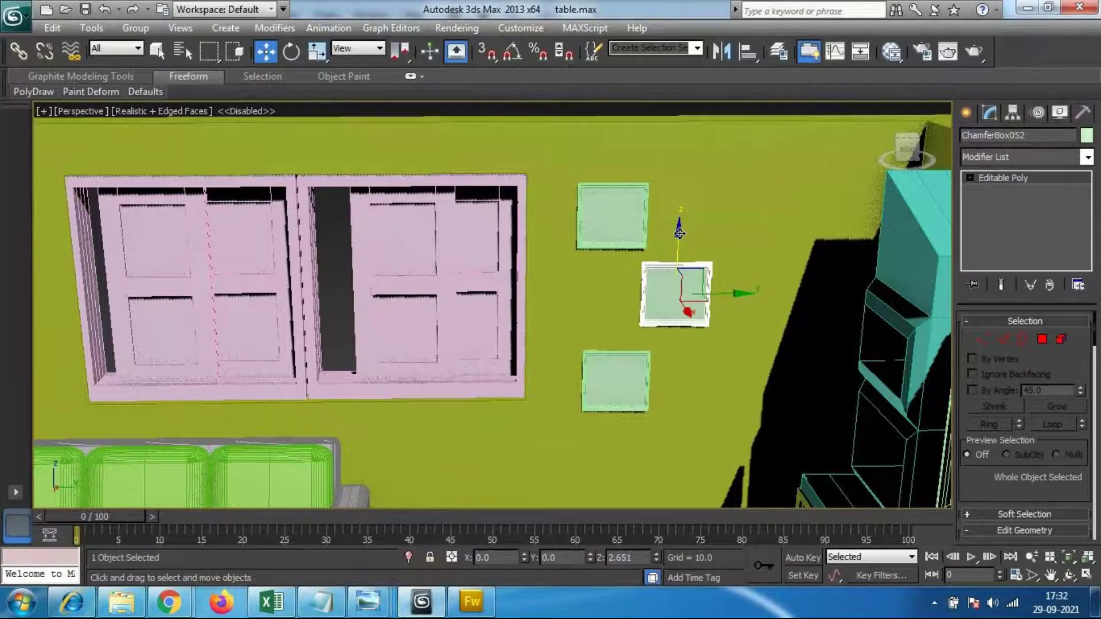
left_click(612, 374)
left_click(612, 374)
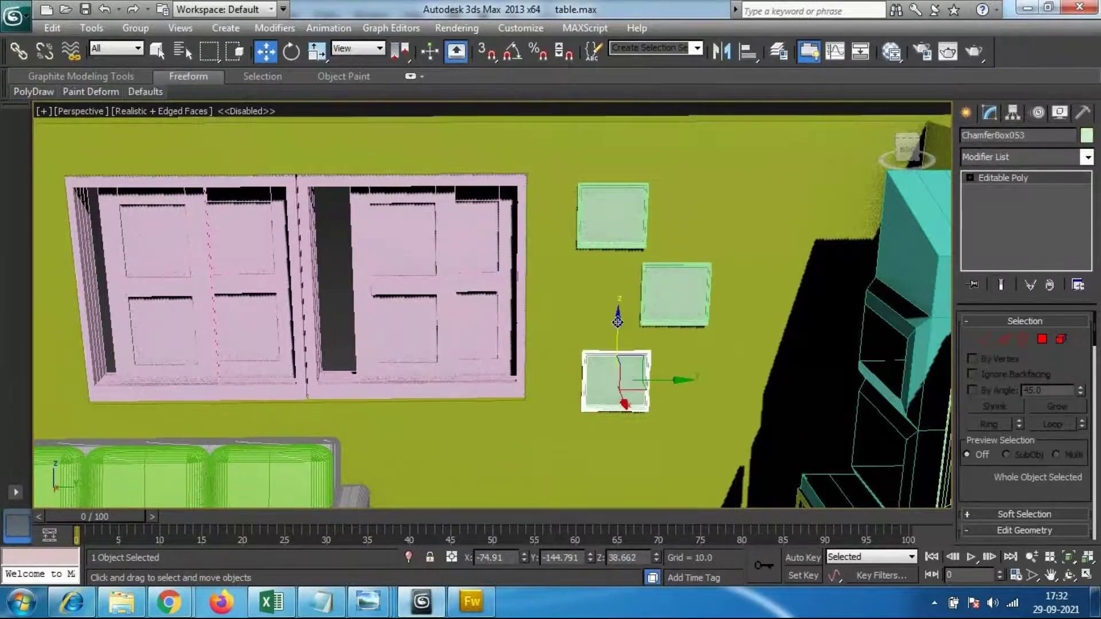
left_click_drag(617, 312, 619, 310)
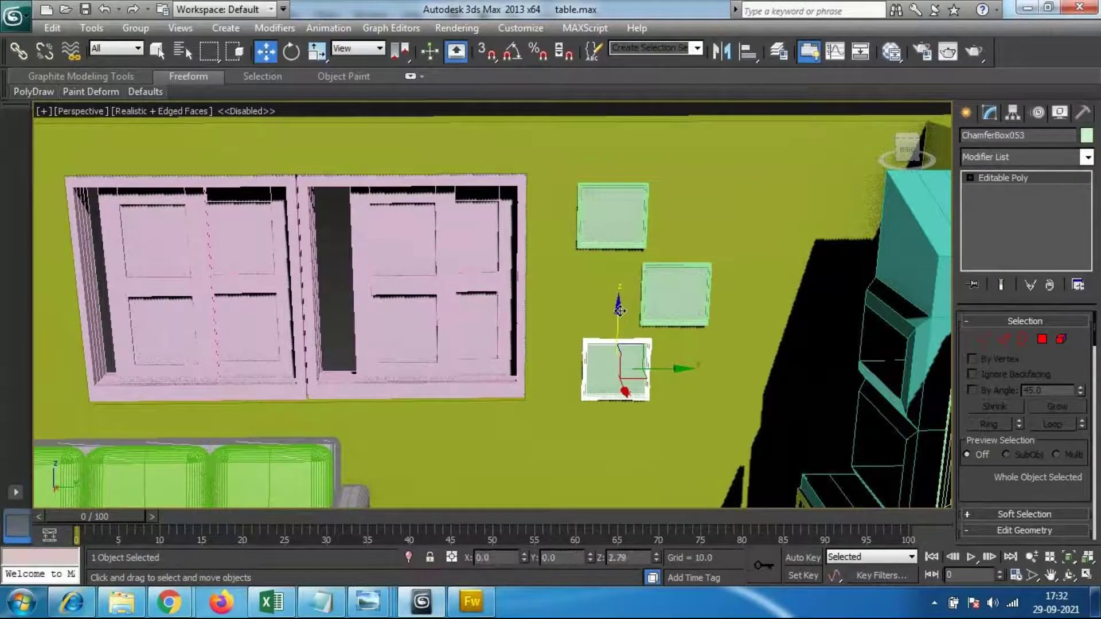
Step: Examine the TV wall unit, dining area and staircase around the room
left_click(652, 394)
middle_click_drag(651, 394, 616, 396, "alt")
scroll(619, 395, "down", 5)
middle_click_drag(712, 393, 481, 327, "alt")
middle_click_drag(482, 327, 521, 356, "alt")
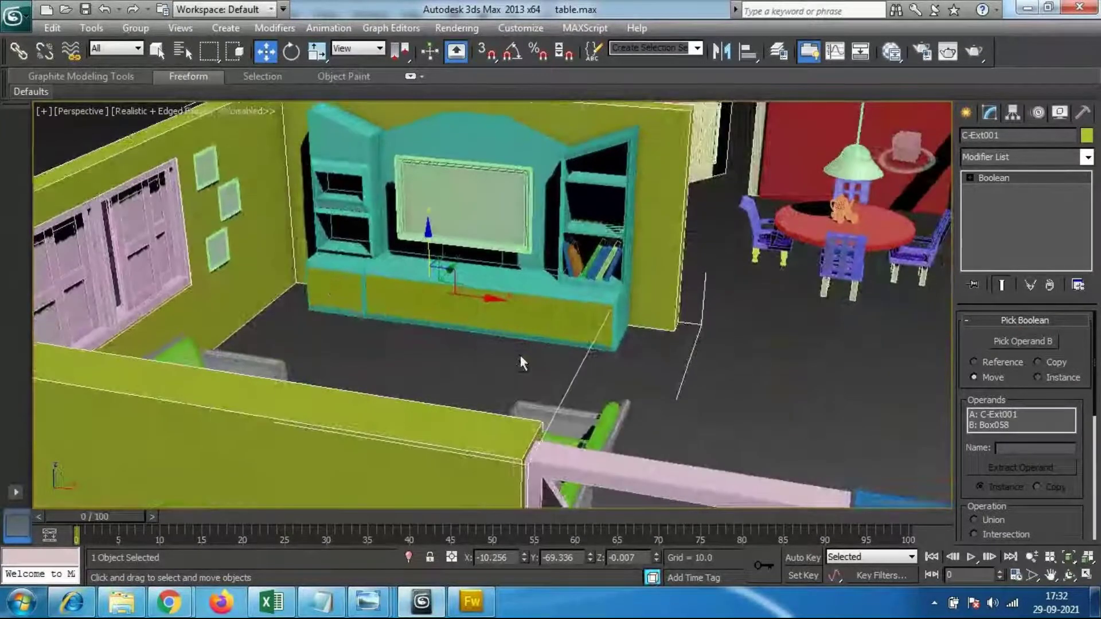
middle_click_drag(334, 297, 509, 347)
scroll(449, 327, "up", 8)
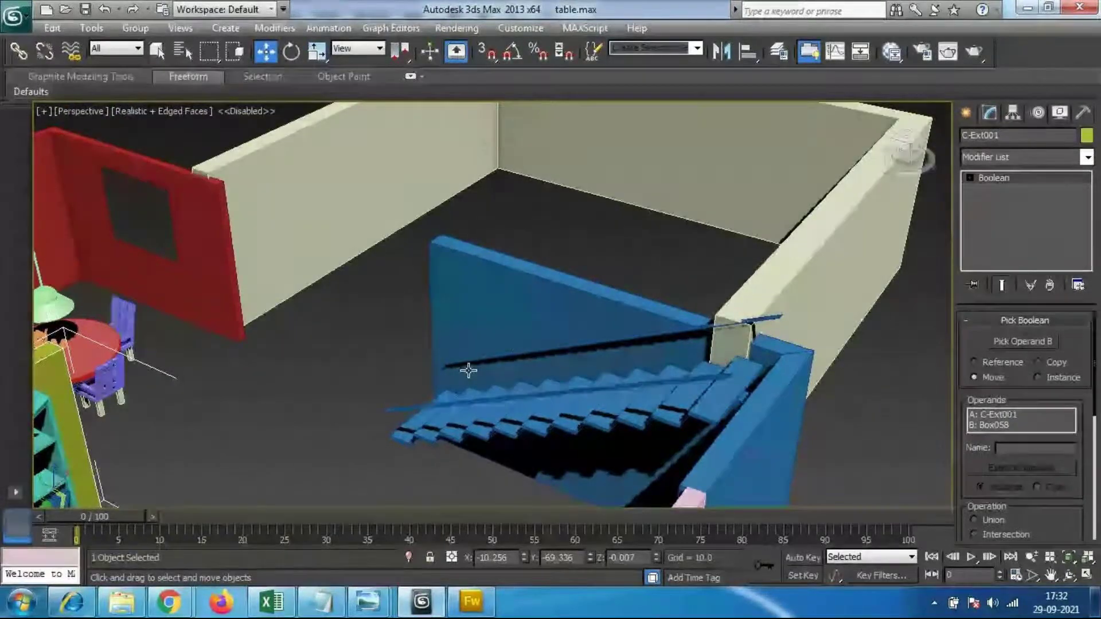
middle_click_drag(381, 380, 560, 346)
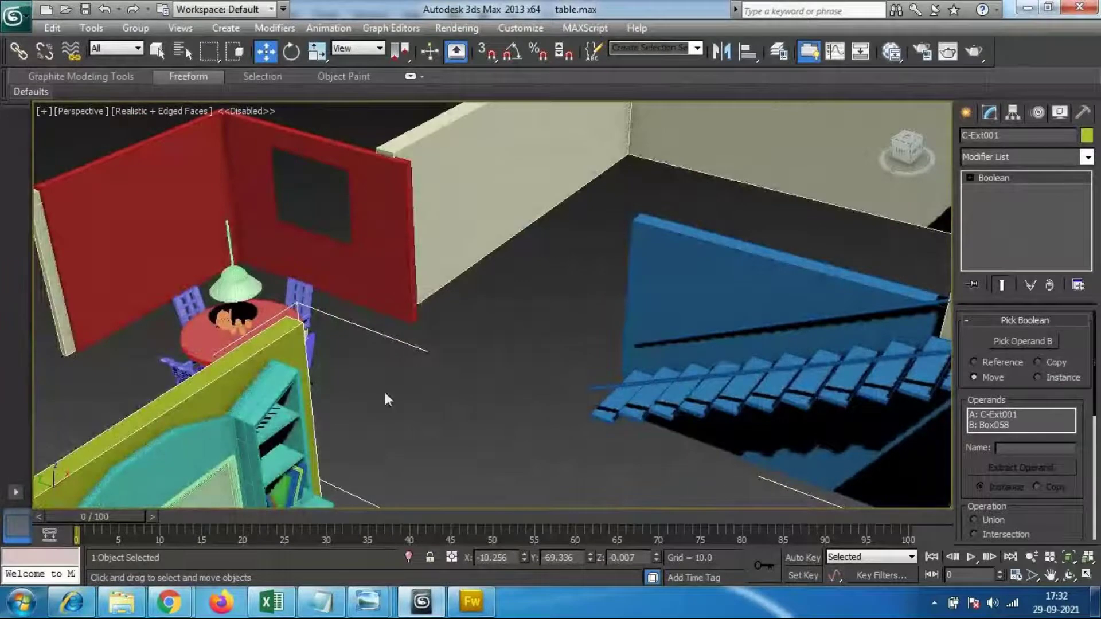
middle_click_drag(384, 392, 491, 368)
middle_click_drag(490, 416, 555, 401, "alt")
Step: Examine the three wall frames and the TV unit up close
scroll(555, 401, "up", 10)
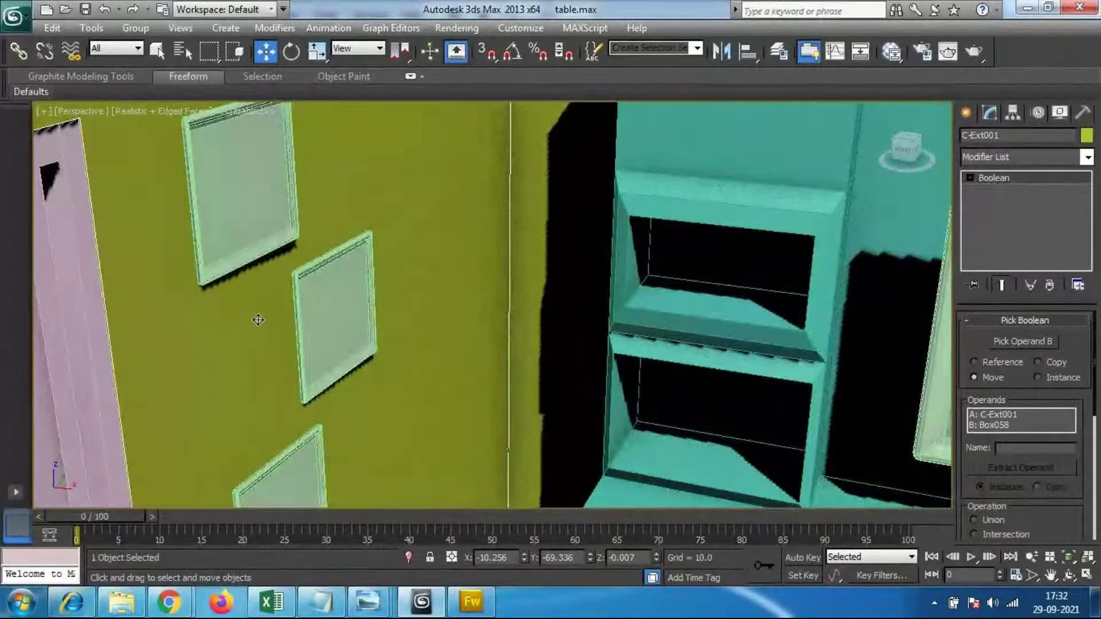
scroll(481, 308, "down", 10)
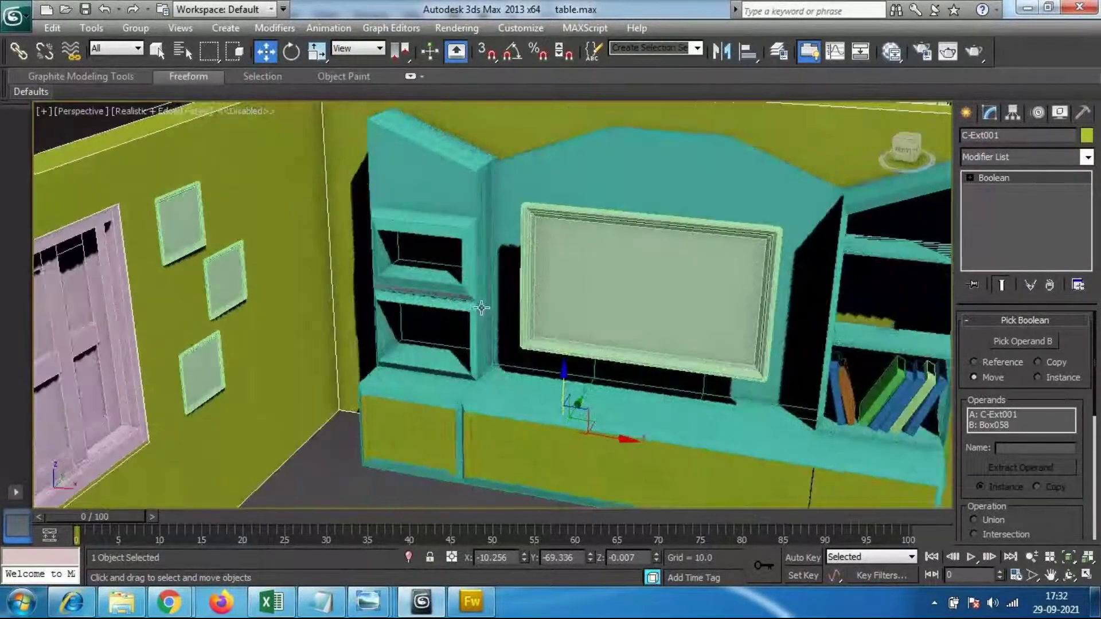
middle_click_drag(481, 308, 433, 343)
middle_click_drag(216, 307, 332, 321, "alt")
middle_click_drag(620, 312, 883, 273, "alt")
middle_click_drag(746, 271, 560, 329)
scroll(725, 285, "up", 4)
scroll(645, 337, "down", 5)
scroll(665, 297, "up", 5)
scroll(575, 345, "down", 3)
Step: Try to extrude the top wall frame's front polygon inward to a height of about -6.3
left_click(556, 321)
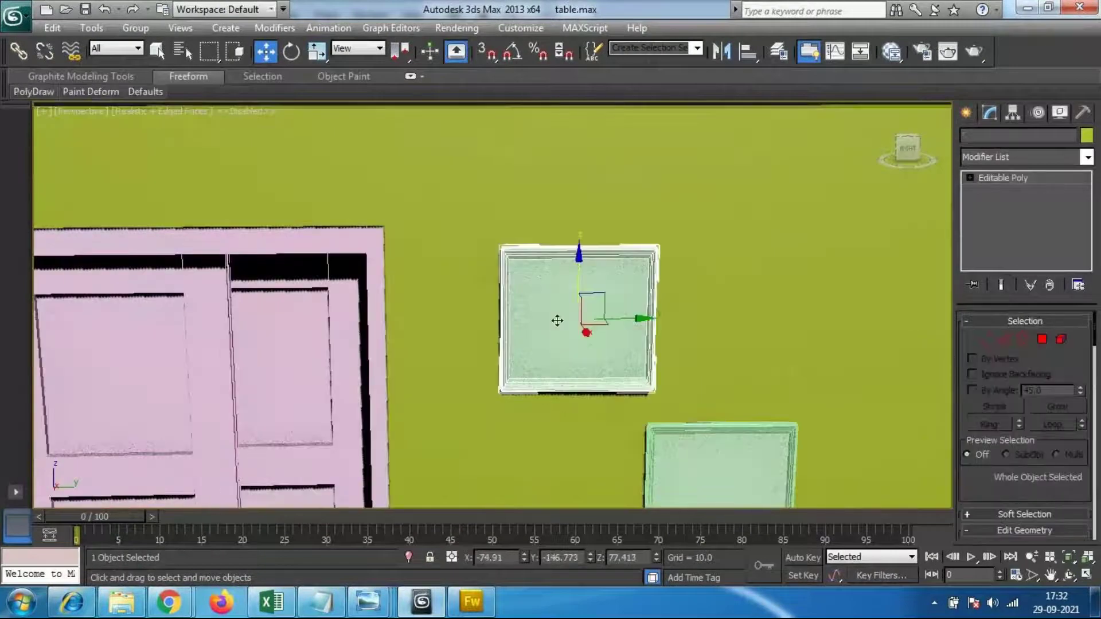
left_click(1039, 338)
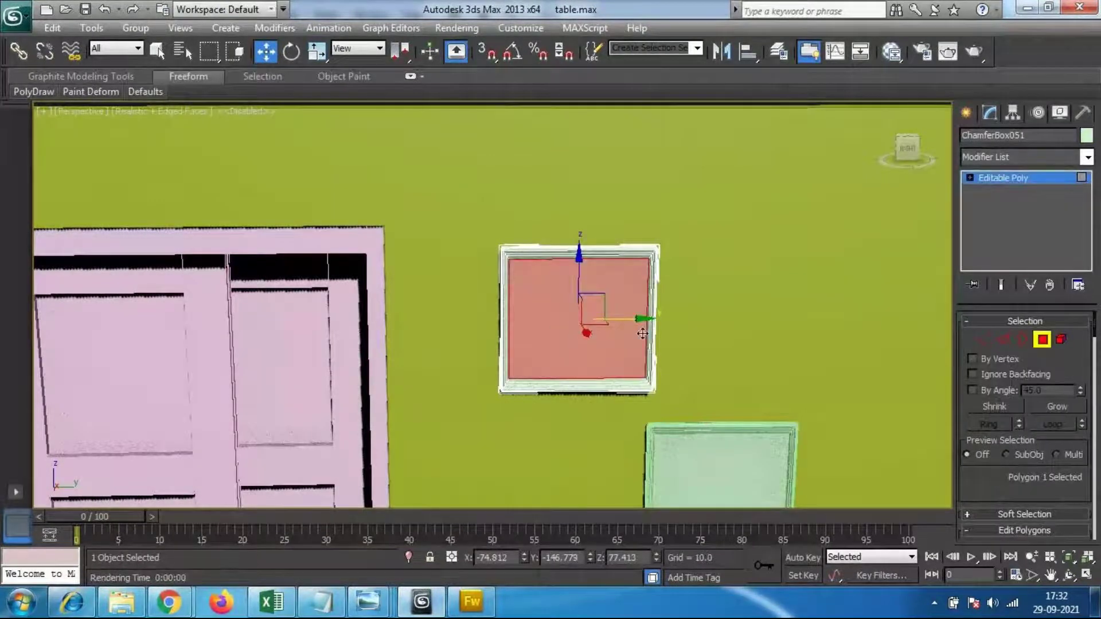
scroll(1056, 459, "down", 5)
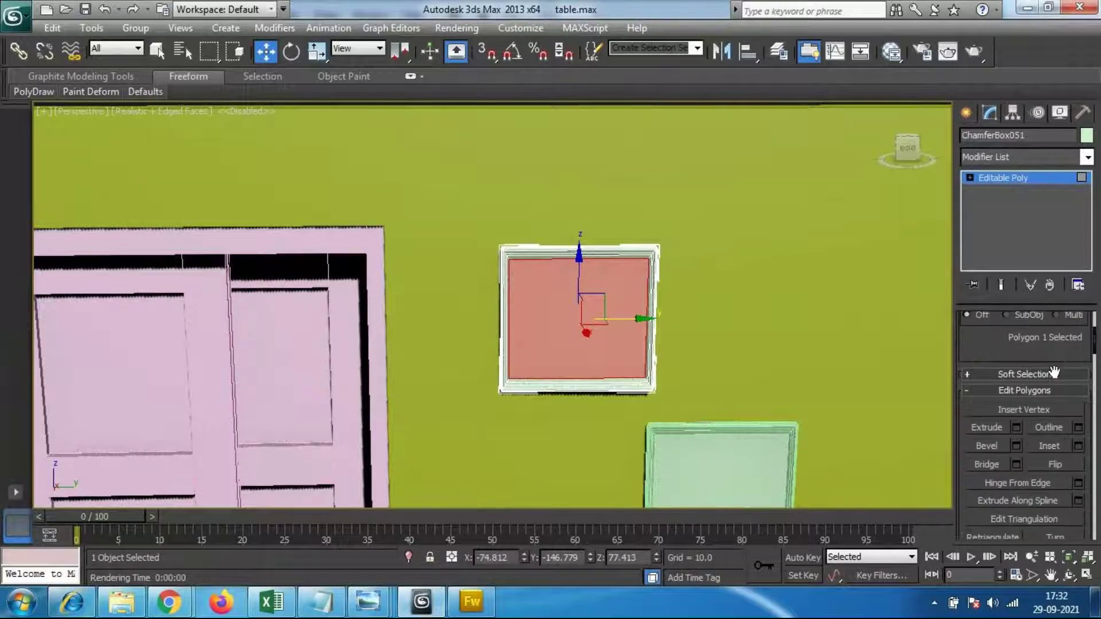
left_click(1017, 428)
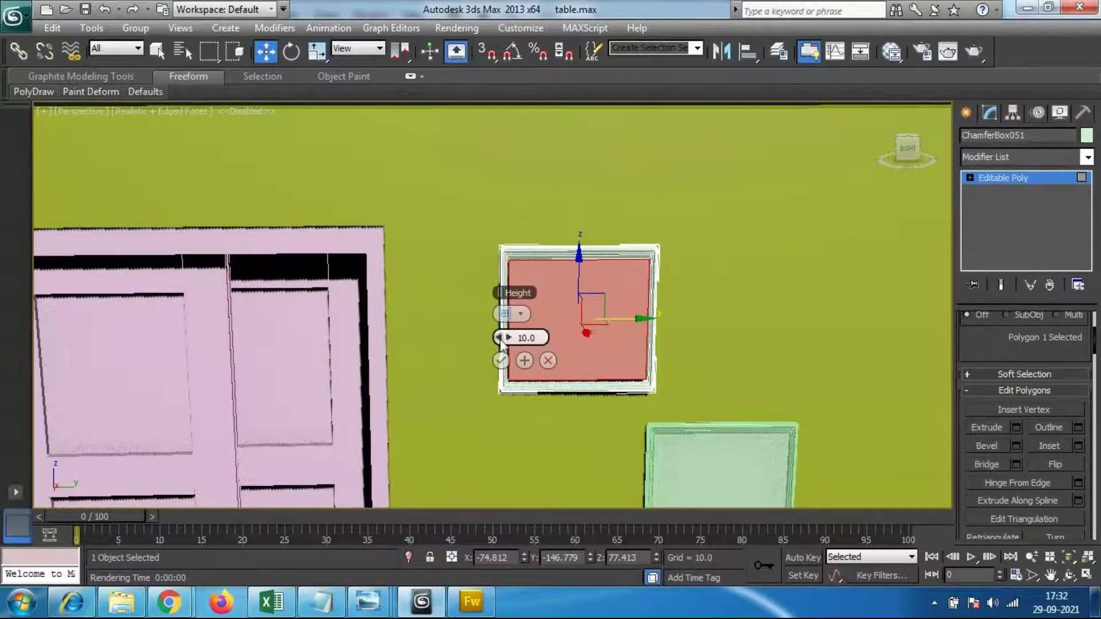
left_click_drag(508, 338, 436, 372)
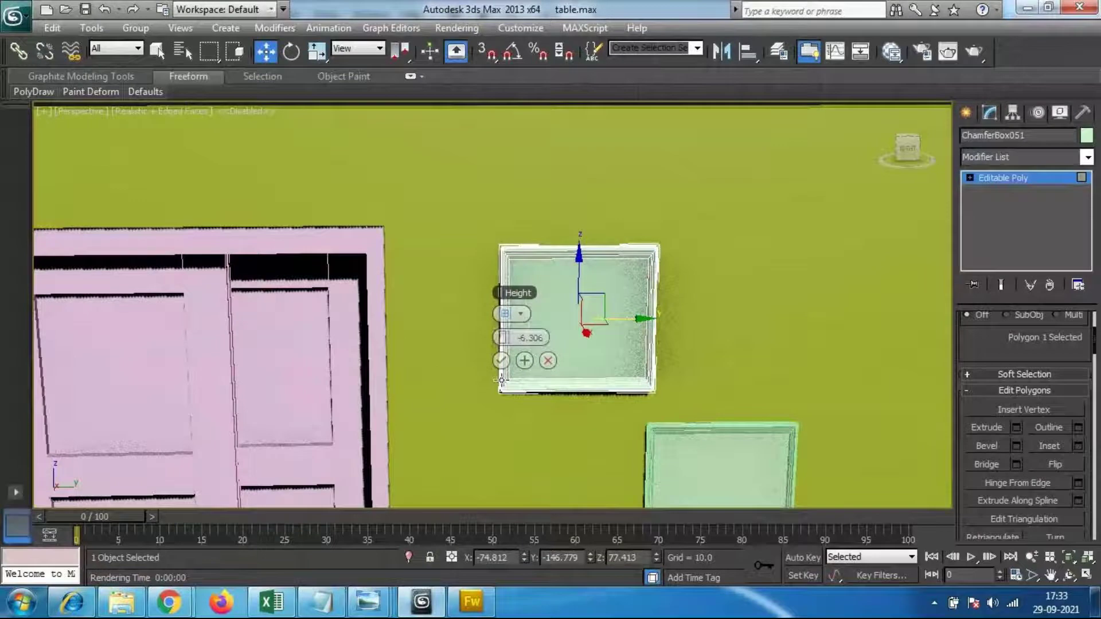
left_click(547, 361)
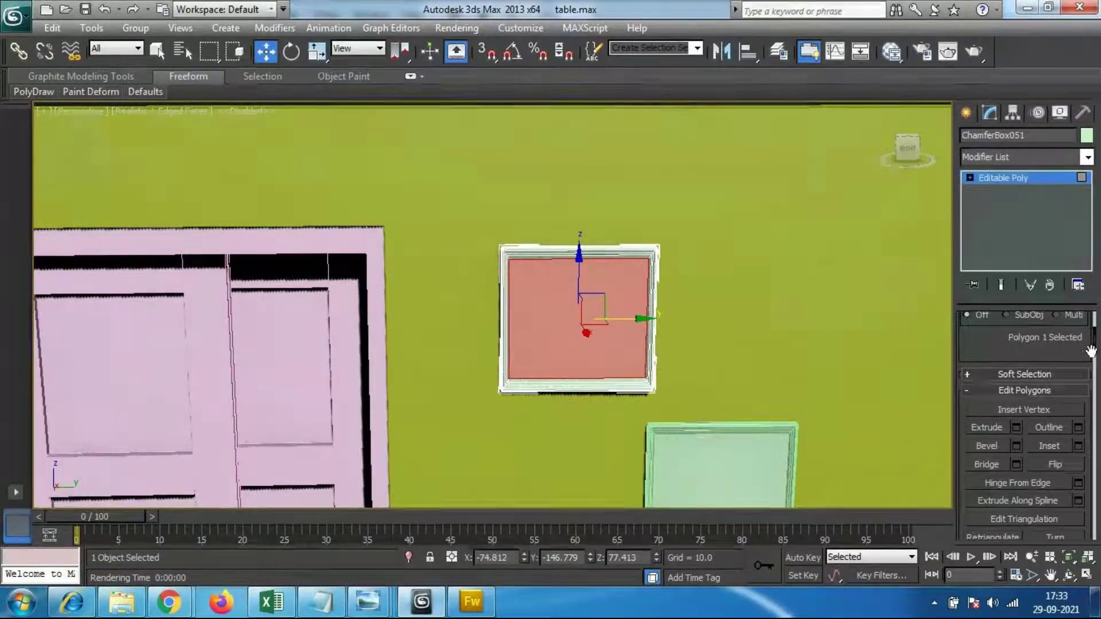
left_click_drag(1089, 351, 1094, 532)
left_click(1042, 340)
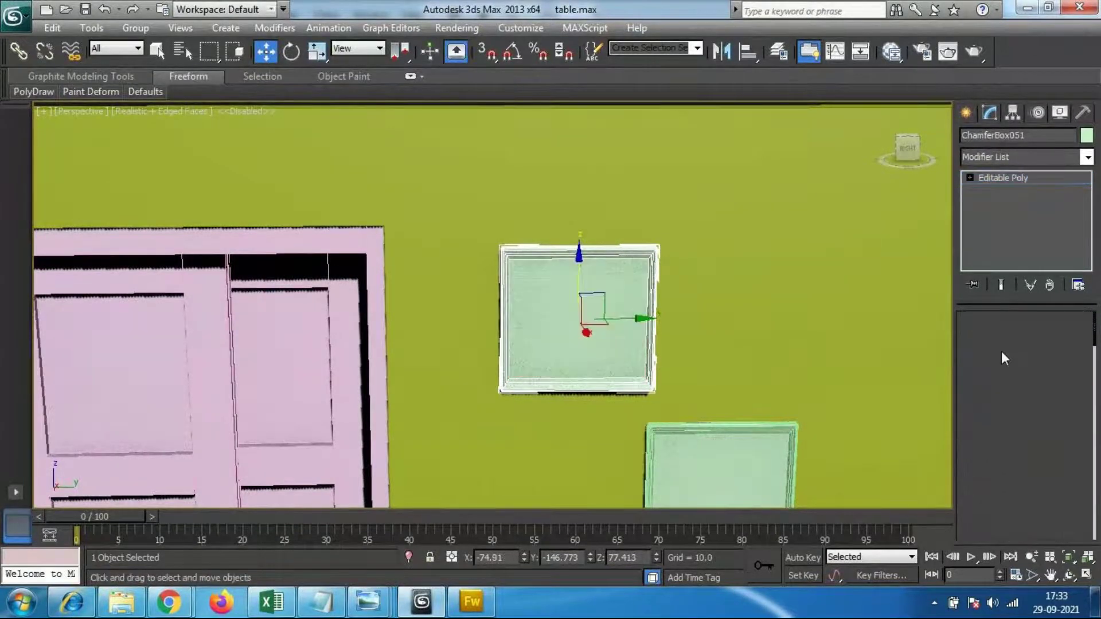
key("ctrl+z")
Step: Inspect the edges of the wall frames and the TV mounted in the teal wall unit
middle_click_drag(399, 391, 448, 404, "alt")
scroll(484, 335, "up", 5)
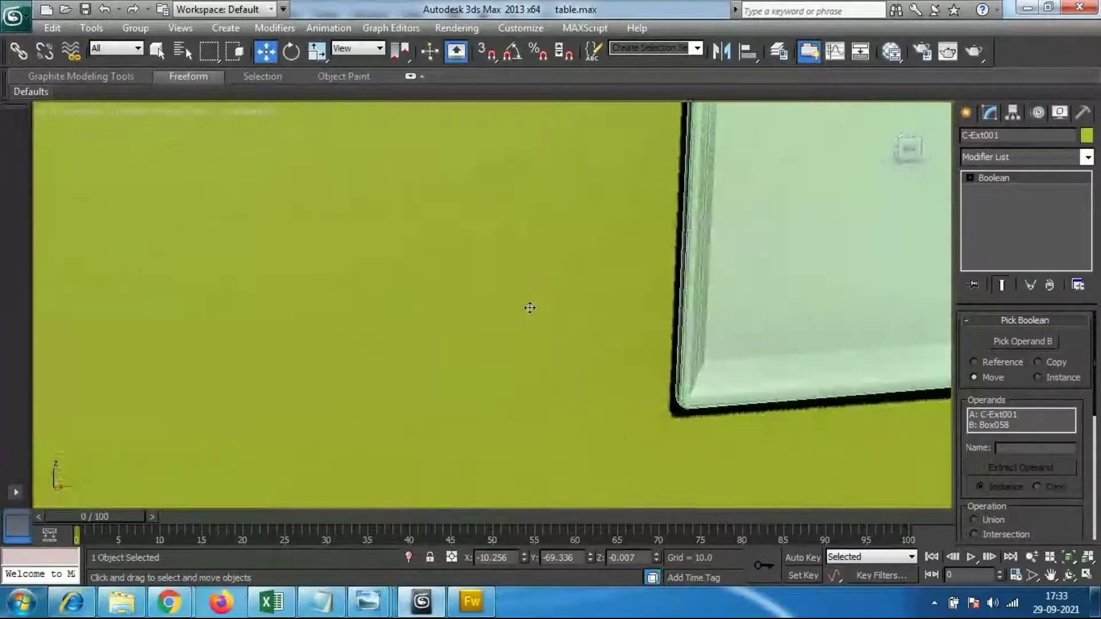
scroll(504, 312, "down", 5)
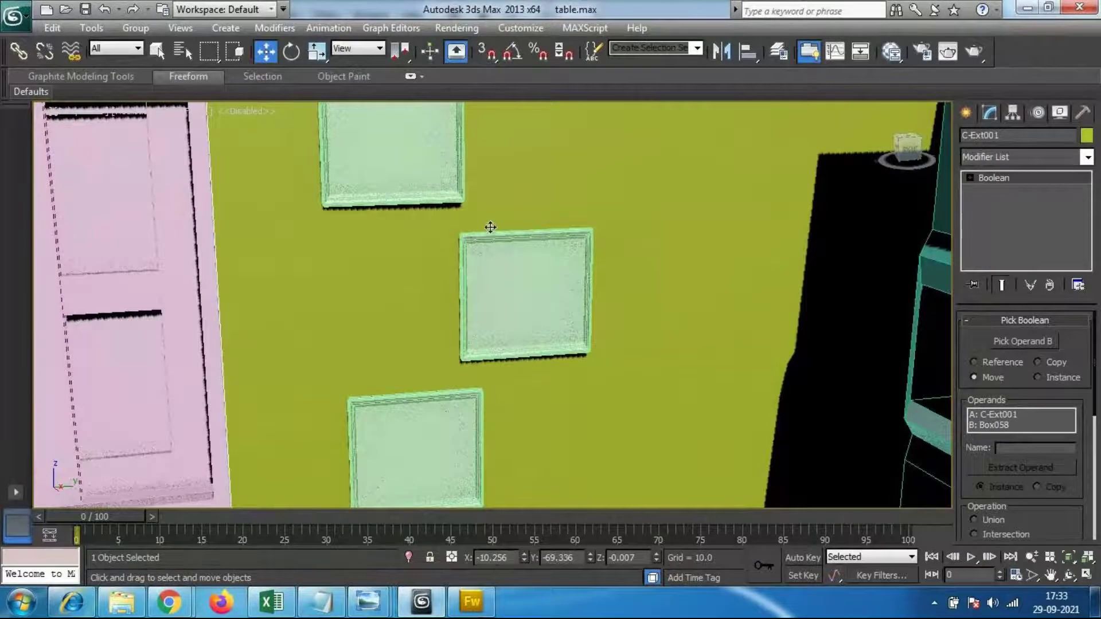
scroll(489, 253, "down", 5)
scroll(491, 257, "up", 5)
middle_click_drag(560, 258, 524, 256)
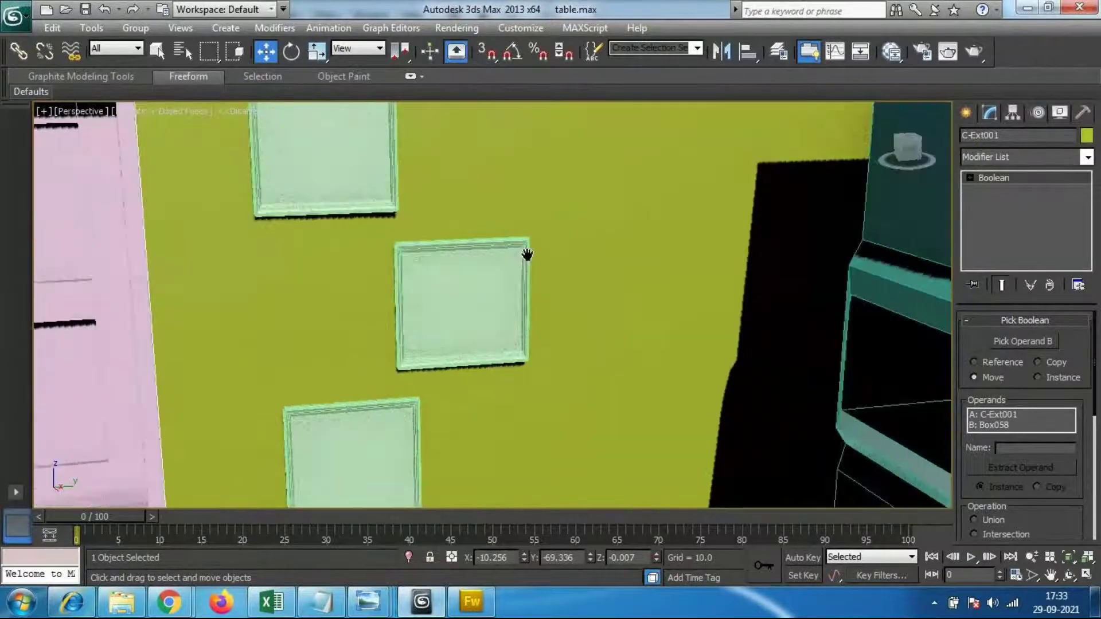
scroll(517, 250, "down", 5)
middle_click_drag(429, 255, 362, 327, "alt")
middle_click_drag(260, 334, 346, 326)
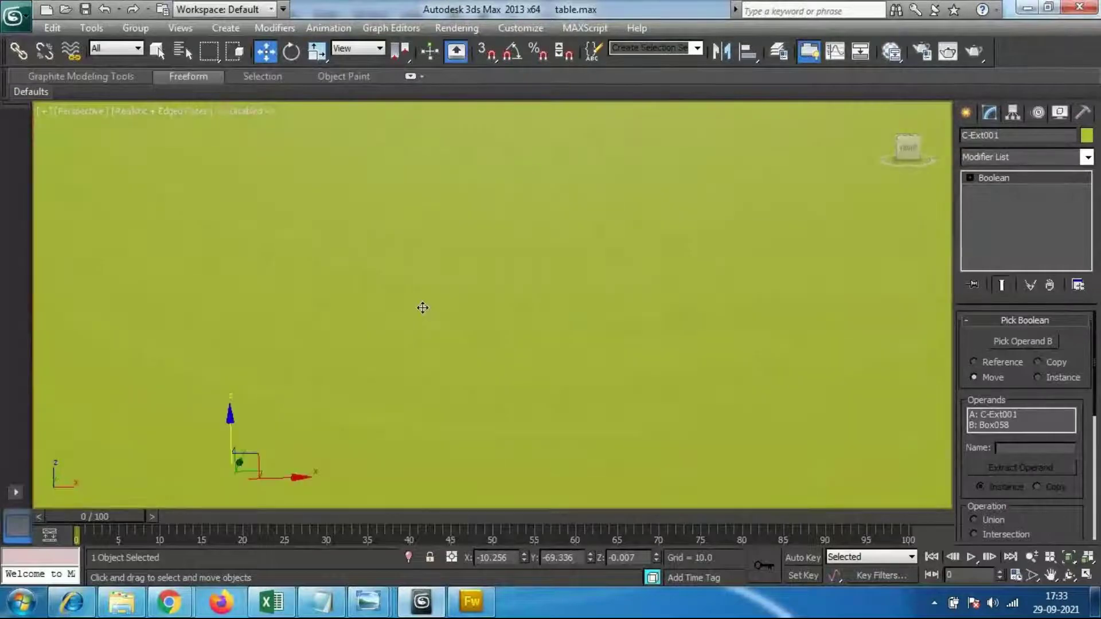
scroll(419, 307, "up", 5)
middle_click_drag(219, 302, 386, 297)
scroll(318, 297, "up", 3)
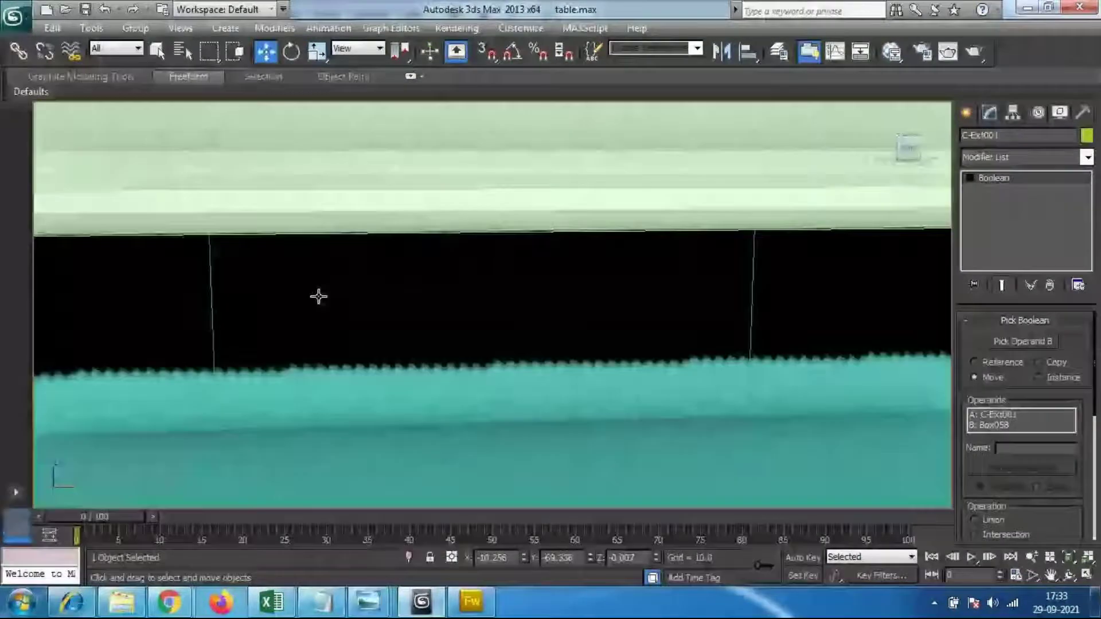
scroll(507, 363, "down", 4)
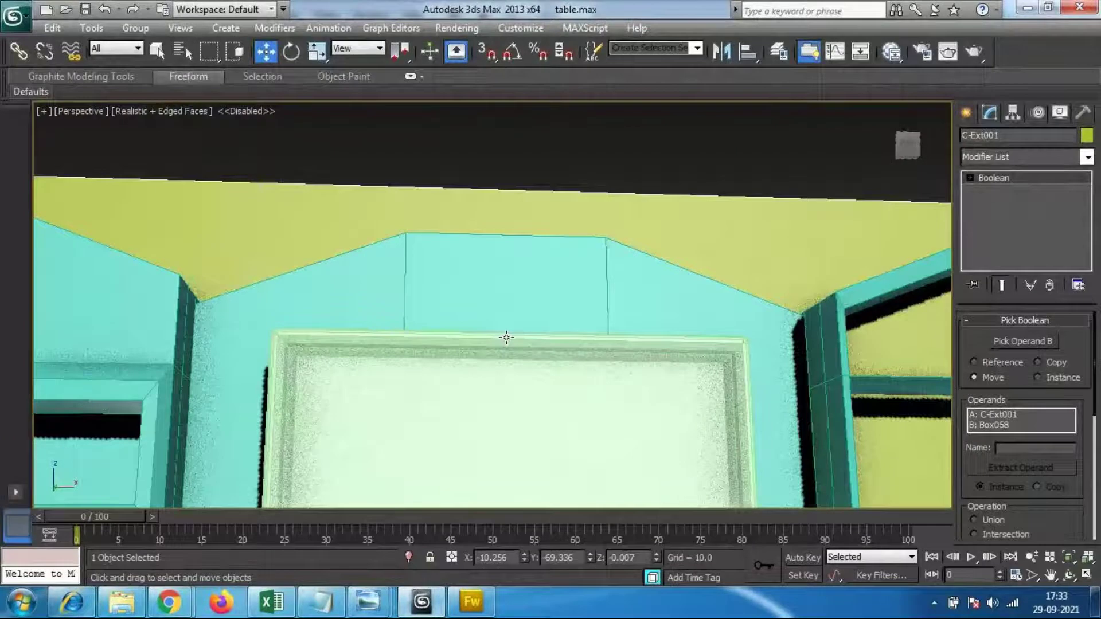
middle_click_drag(502, 377, 481, 336)
Step: Select the TV, enter polygon editing and pick a polygon strip along the lower border of its frame
left_click(467, 278)
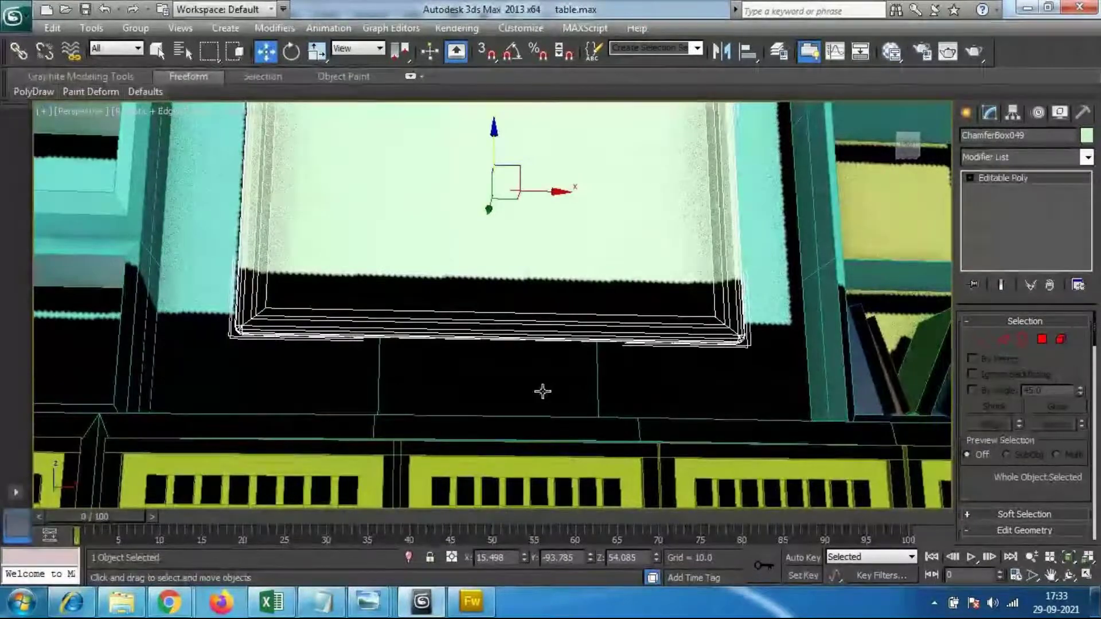
middle_click_drag(543, 392, 546, 339, "alt")
scroll(505, 353, "down", 4)
scroll(540, 322, "up", 4)
middle_click_drag(482, 307, 543, 341, "alt")
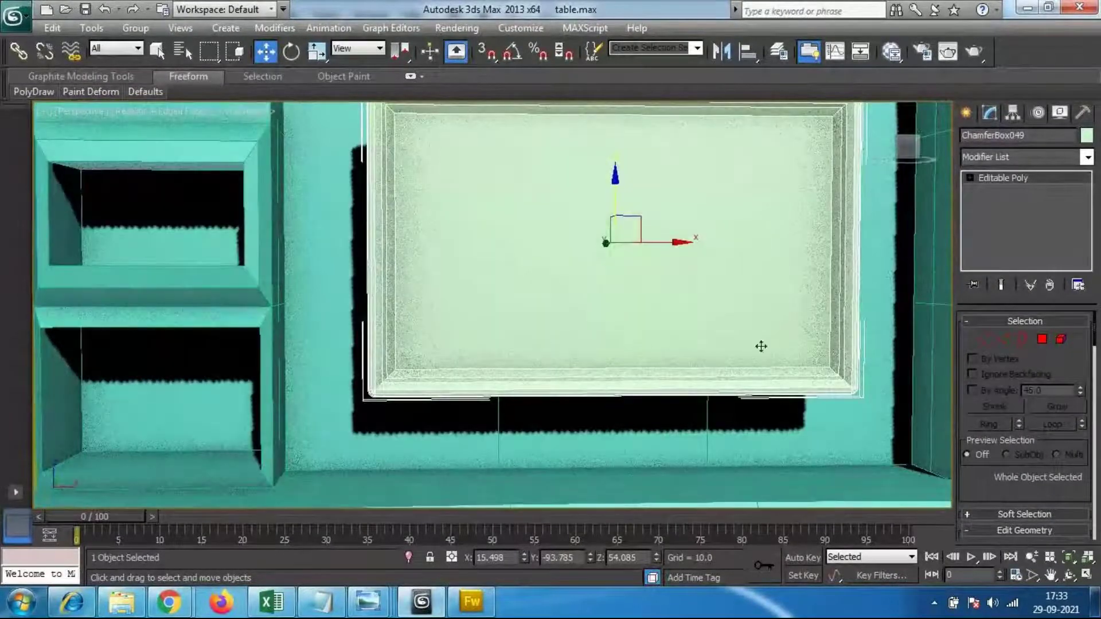
left_click(1042, 339)
middle_click_drag(559, 453, 614, 381)
scroll(664, 422, "up", 5)
scroll(677, 425, "up", 3)
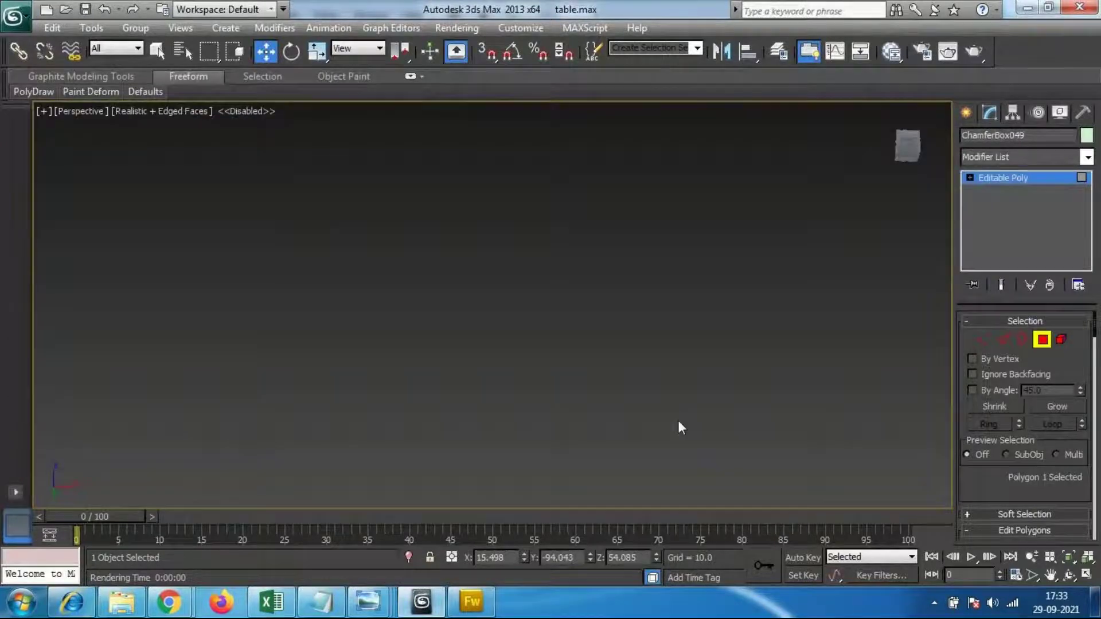
scroll(678, 423, "down", 3)
middle_click_drag(686, 443, 632, 368)
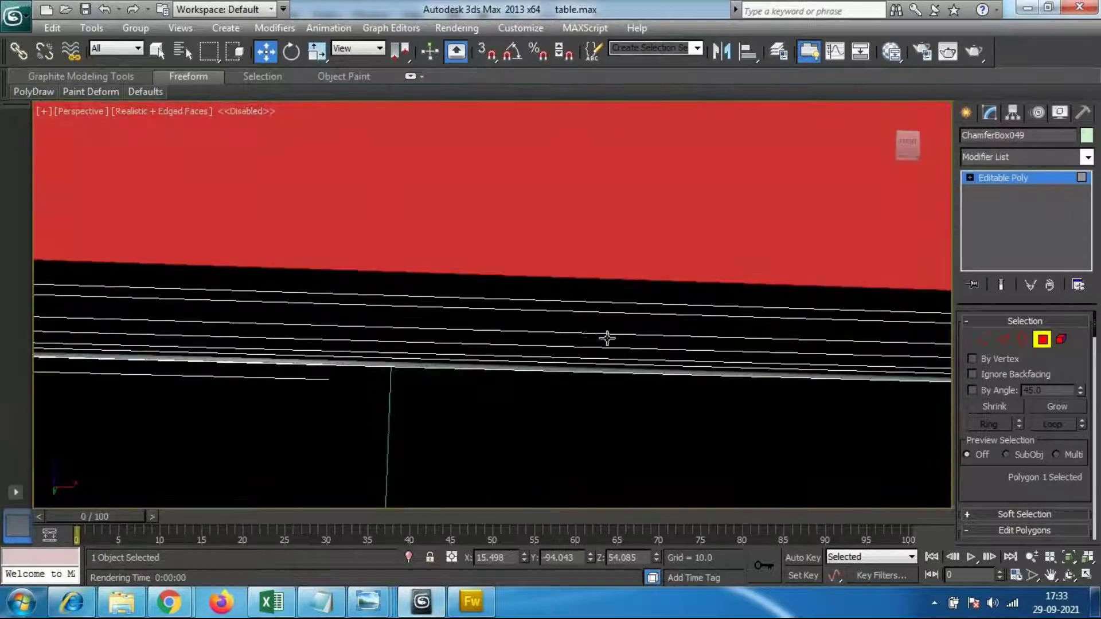
left_click(592, 332)
Step: Select the narrow polygon running along the underside of the TV frame
scroll(650, 382, "up", 1)
scroll(650, 381, "down", 3)
scroll(662, 404, "down", 4)
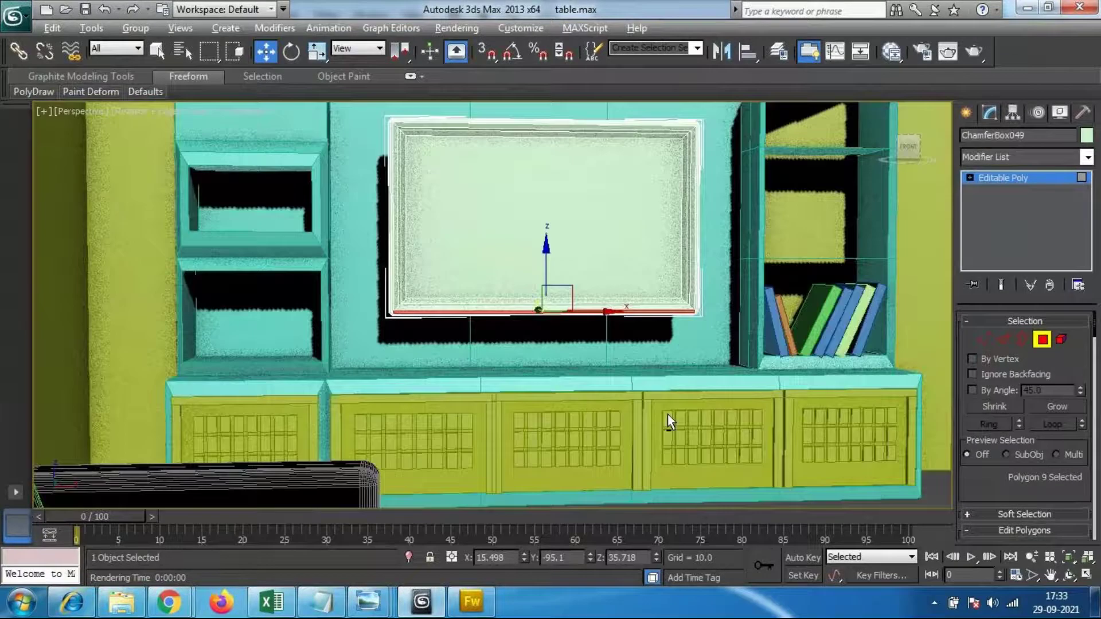
scroll(667, 425, "up", 5)
middle_click_drag(658, 379, 741, 346, "alt")
mouse_move(607, 364)
middle_mouse_down("alt")
mouse_move(575, 327)
mouse_move(573, 304)
middle_mouse_up("alt")
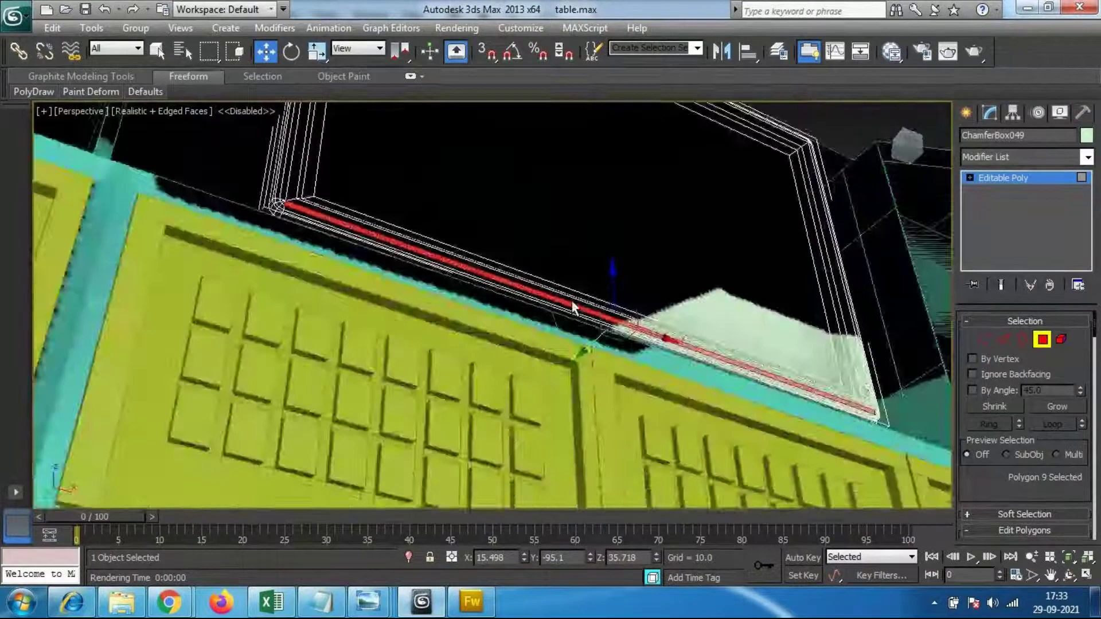
scroll(581, 311, "up", 4)
middle_click_drag(658, 348, 632, 363, "alt")
left_click(650, 415)
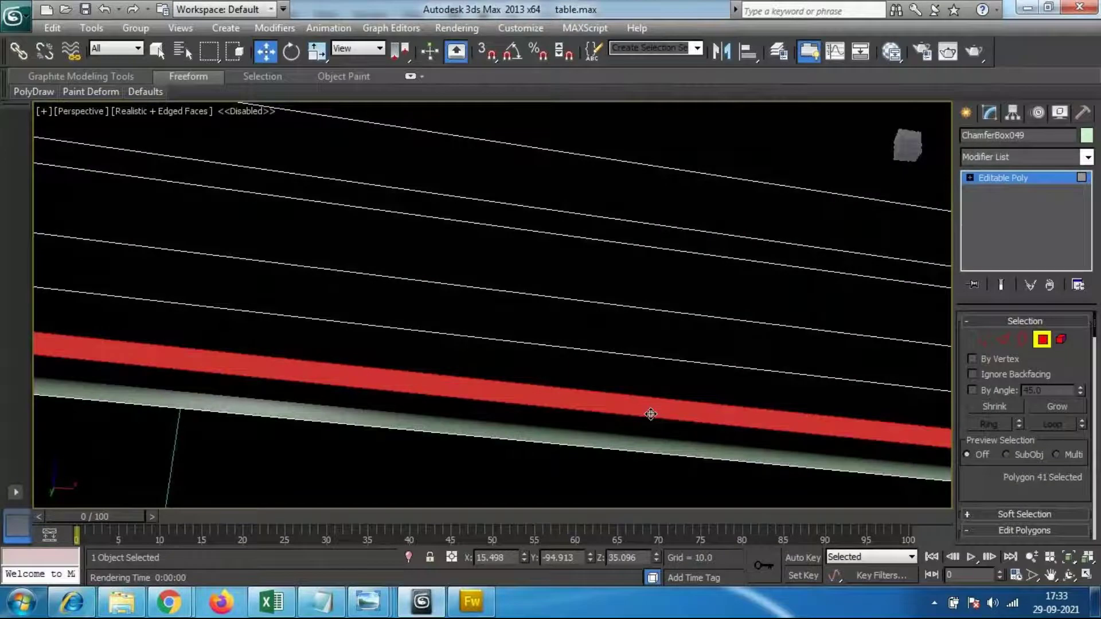
scroll(652, 411, "down", 6)
middle_click_drag(653, 400, 667, 461, "alt")
scroll(587, 342, "up", 5)
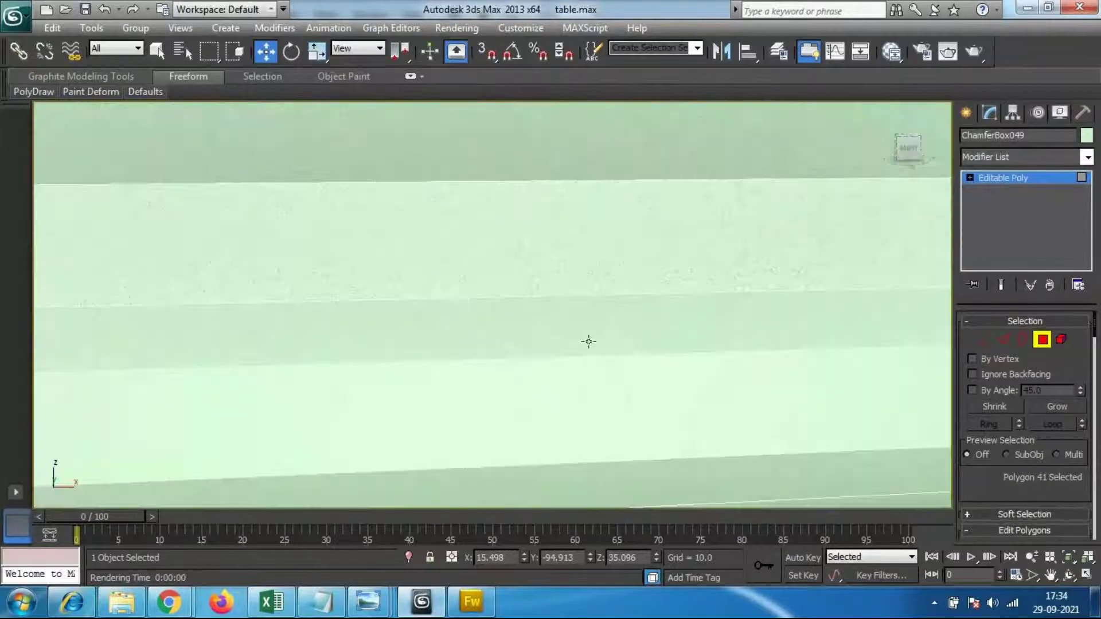
scroll(611, 346, "down", 3)
middle_click_drag(611, 345, 625, 395, "alt")
Step: Try to extrude the TV frame's underside polygon downward to a height of about 9.6
left_click_drag(1087, 428, 1088, 321)
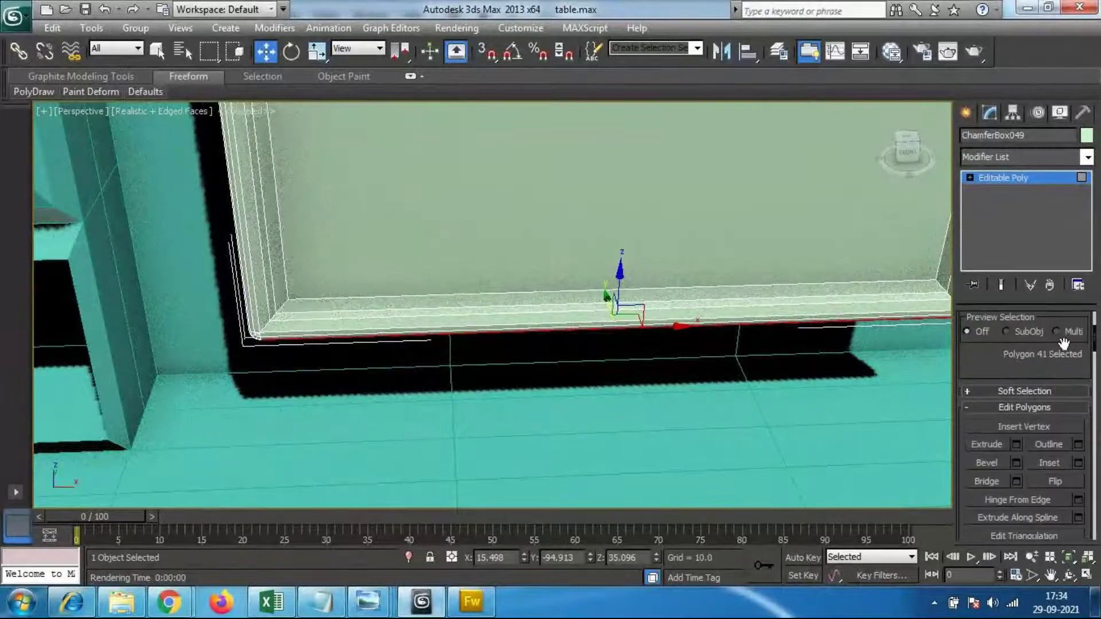
left_click(1016, 443)
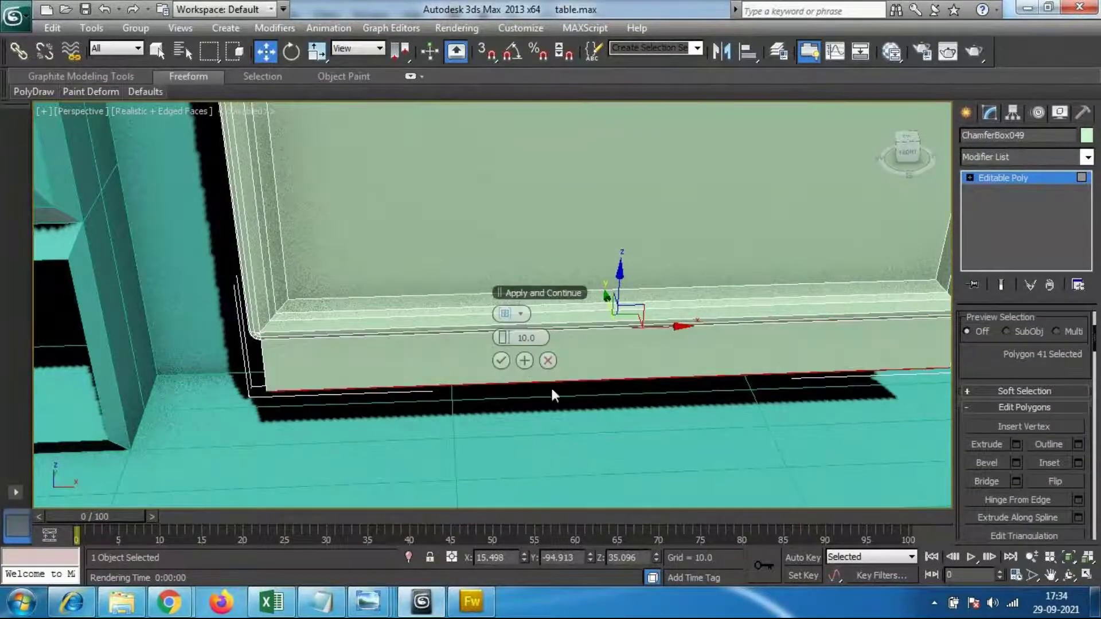
middle_click_drag(744, 408, 774, 429)
scroll(675, 409, "down", 5)
scroll(578, 387, "up", 5)
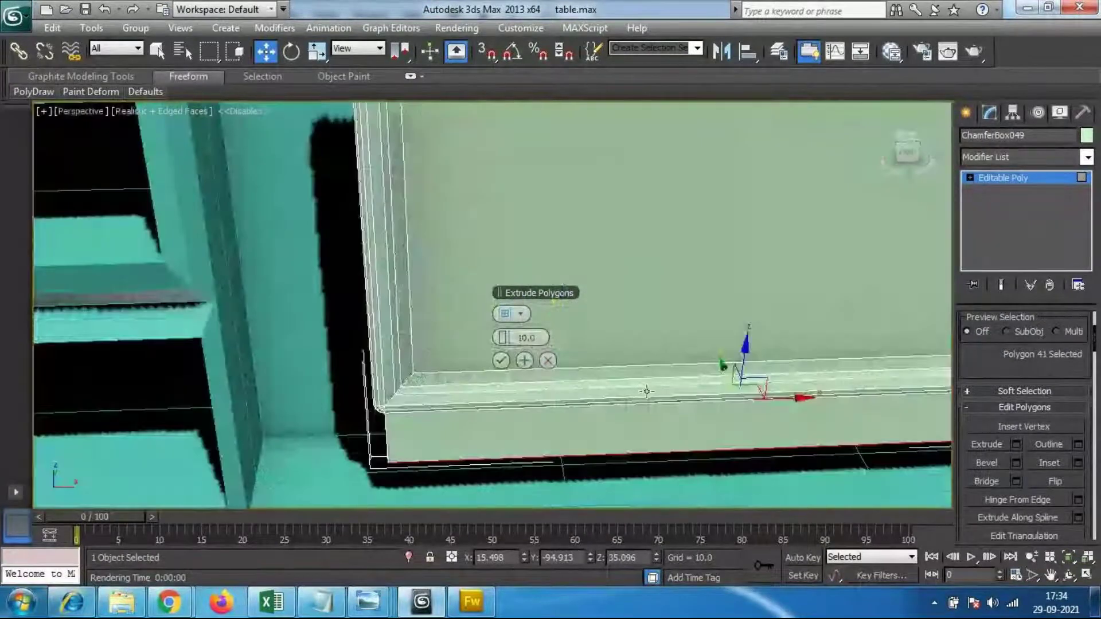
scroll(646, 392, "down", 4)
left_click_drag(523, 337, 500, 337)
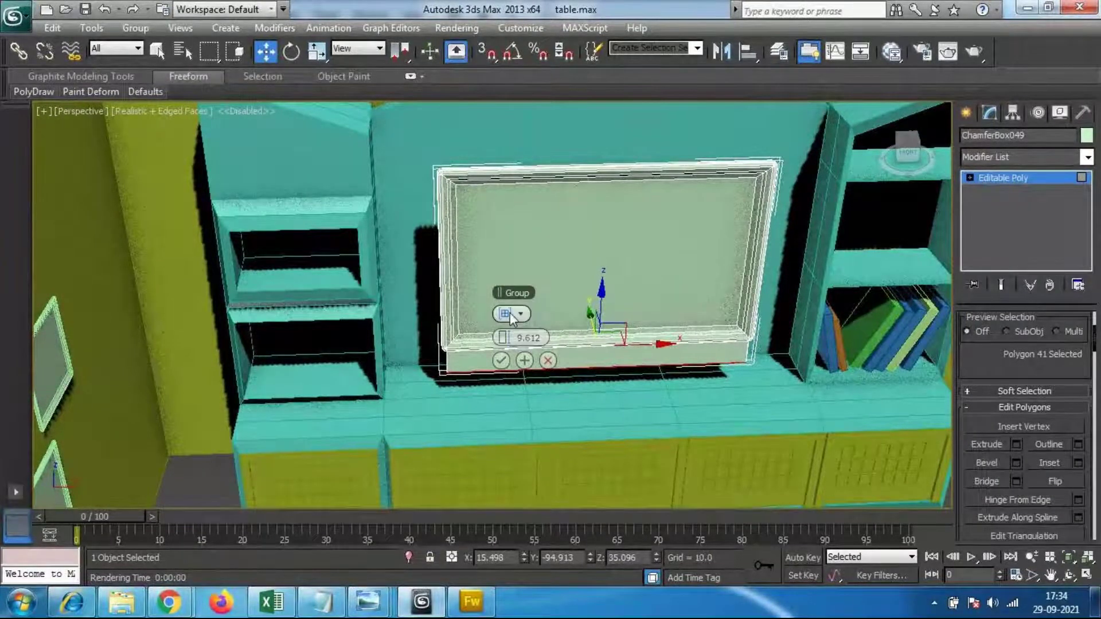
left_click(547, 360)
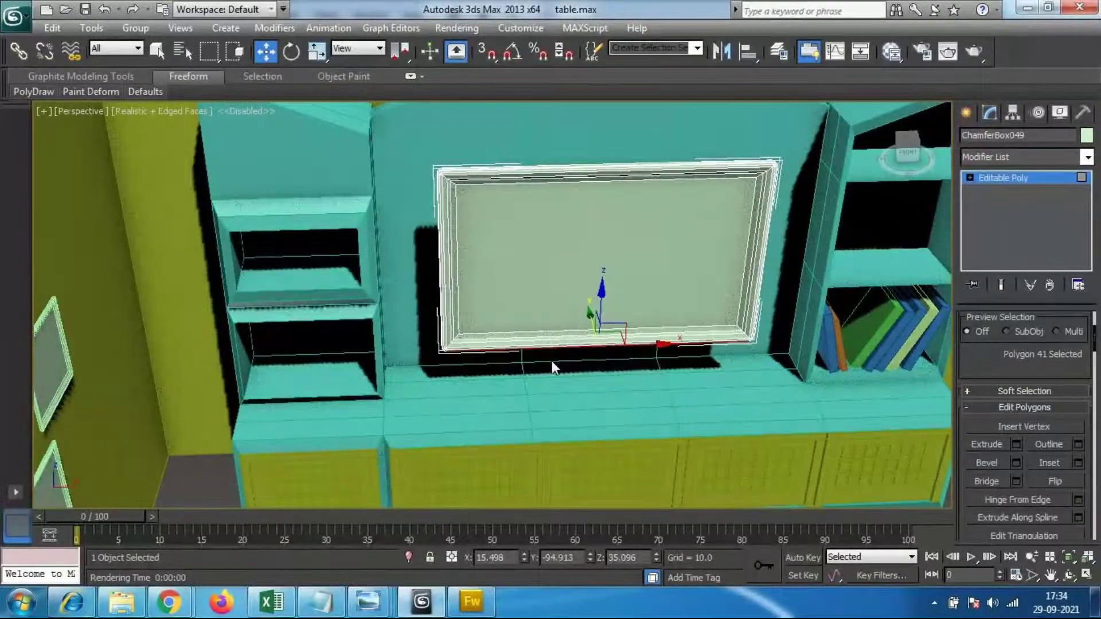
Step: Bevel the TV frame's underside polygon downward with a negative outline so it tapers to a shorter base
left_click(1015, 465)
left_click_drag(501, 363, 585, 374)
right_click(585, 373)
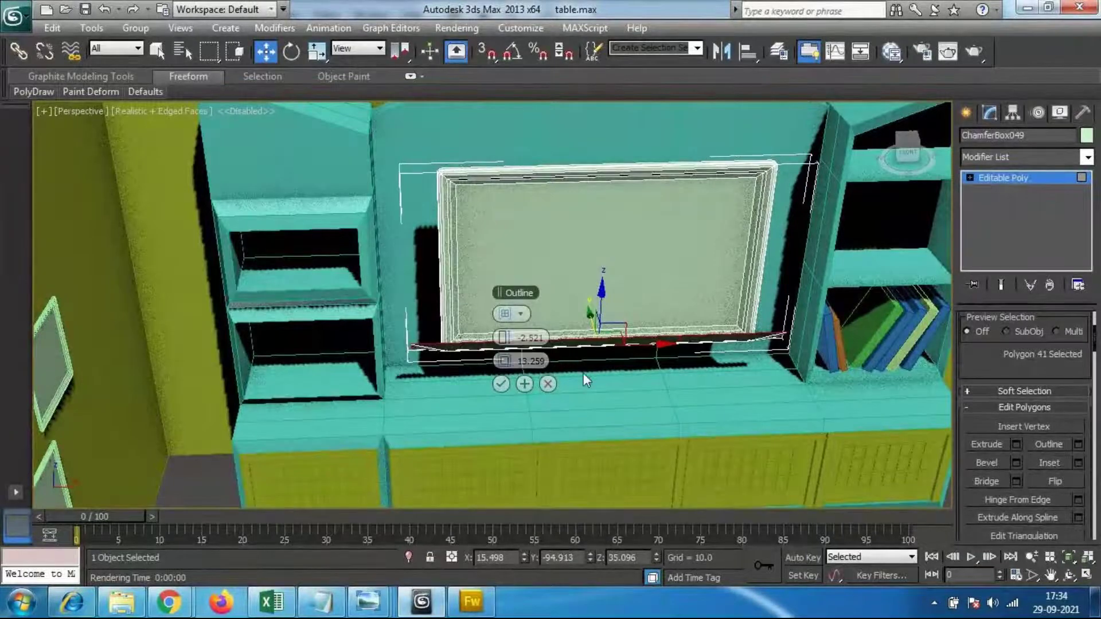
left_click_drag(501, 340, 598, 325)
left_click_drag(503, 360, 319, 371)
left_click(501, 384)
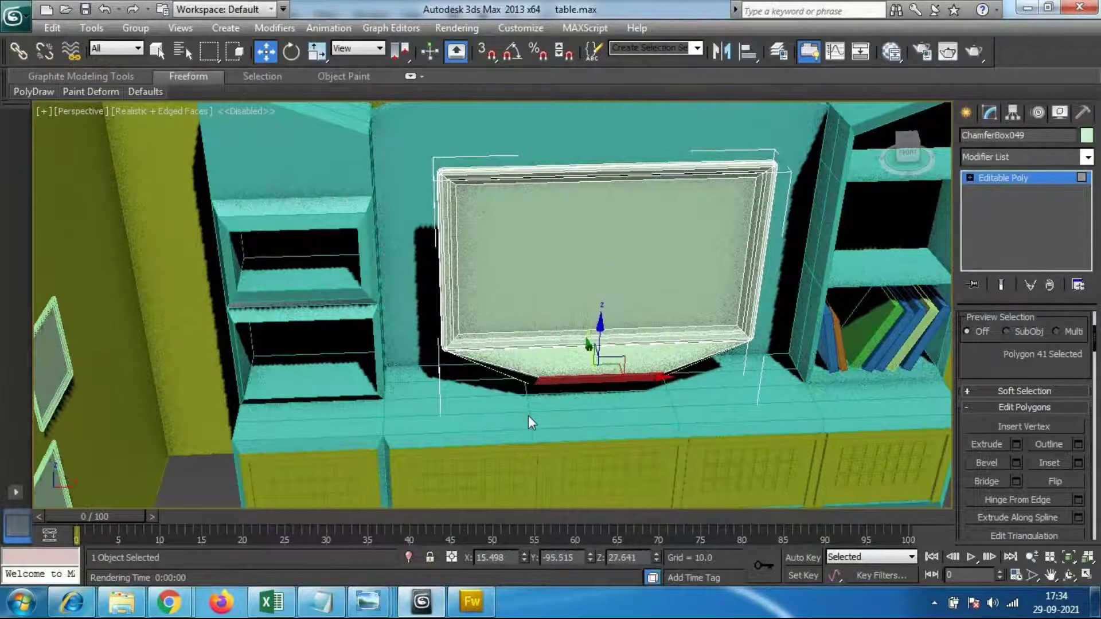
Step: Undo the bevel on the underside of the TV frame
middle_click_drag(528, 415, 502, 398, "alt")
scroll(537, 403, "up", 5)
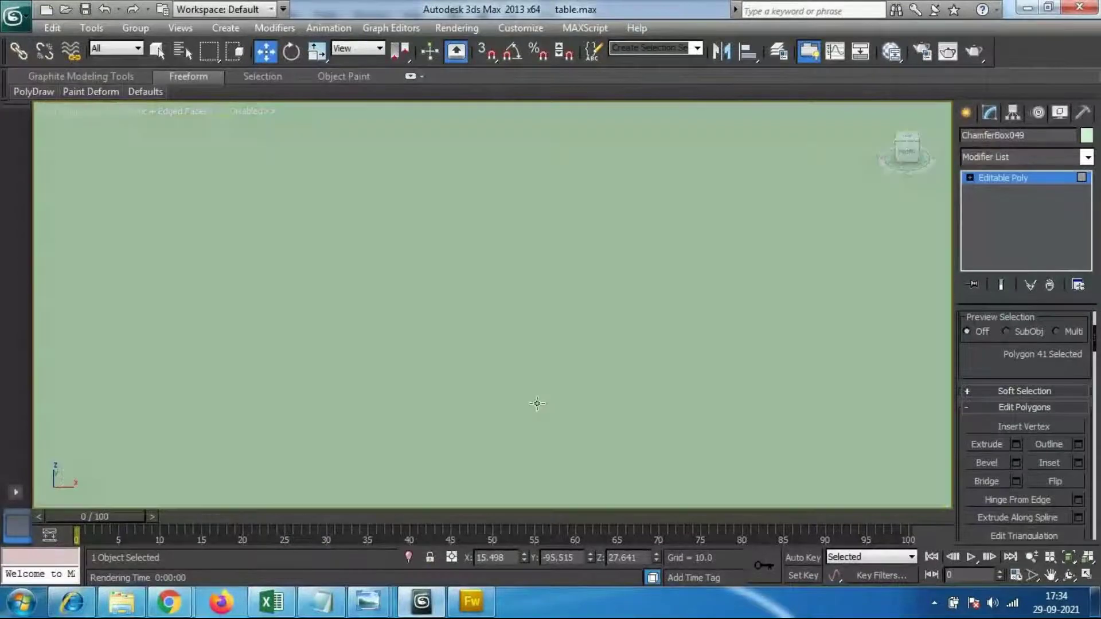
scroll(588, 376, "down", 3)
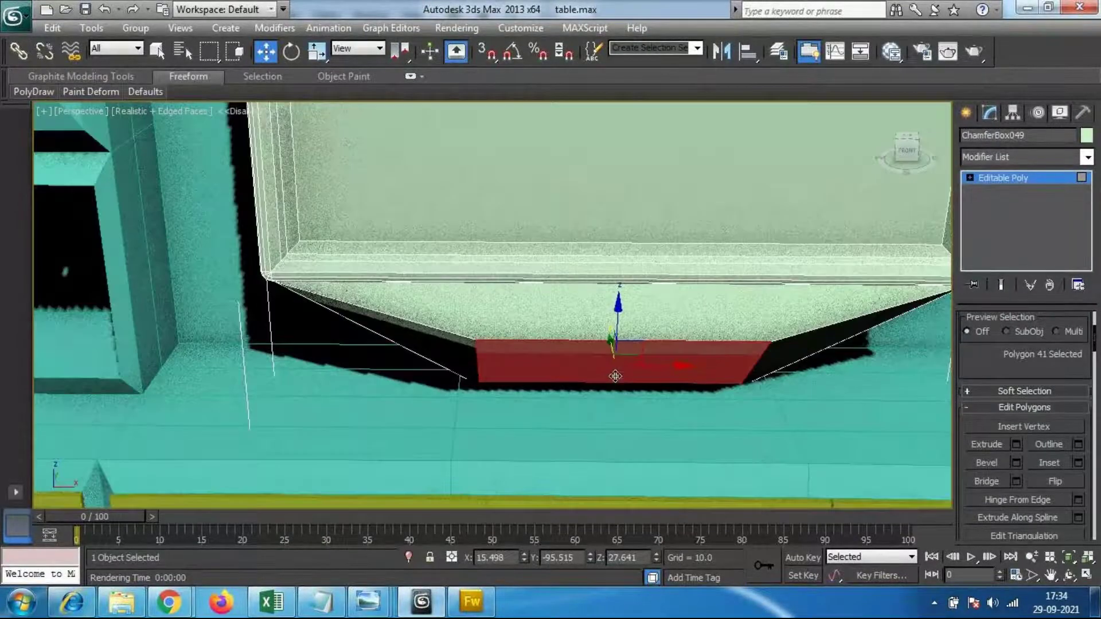
key("ctrl+z")
scroll(627, 388, "down", 6)
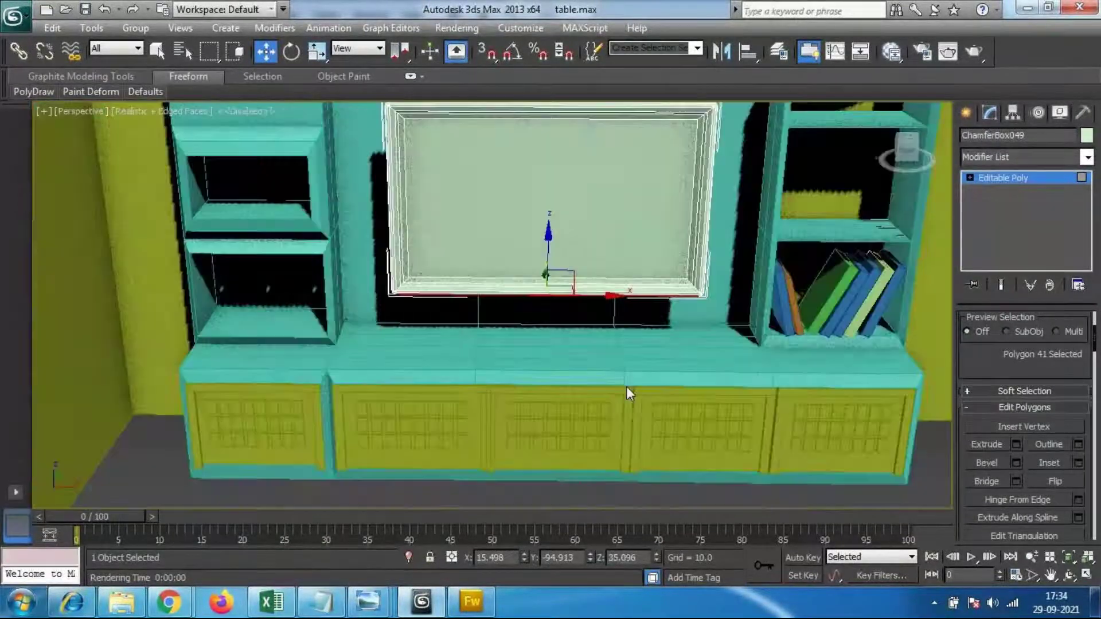
Step: Clear the polygon selection on the TV and leave polygon editing
left_click(744, 414)
middle_click_drag(589, 362, 562, 324, "alt")
scroll(556, 298, "up", 5)
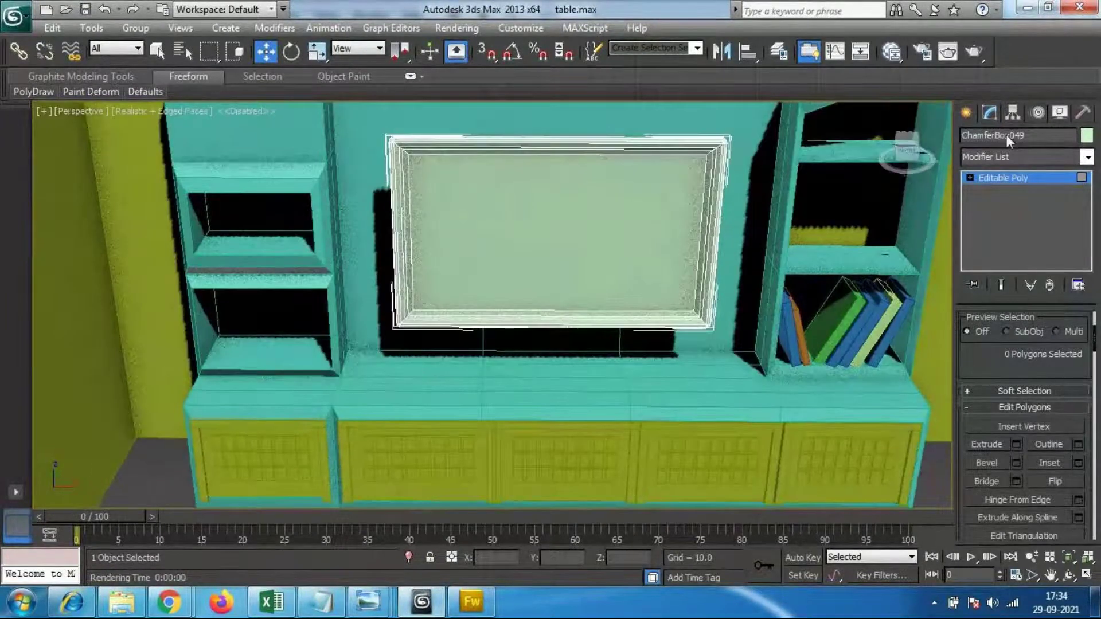
left_click(967, 113)
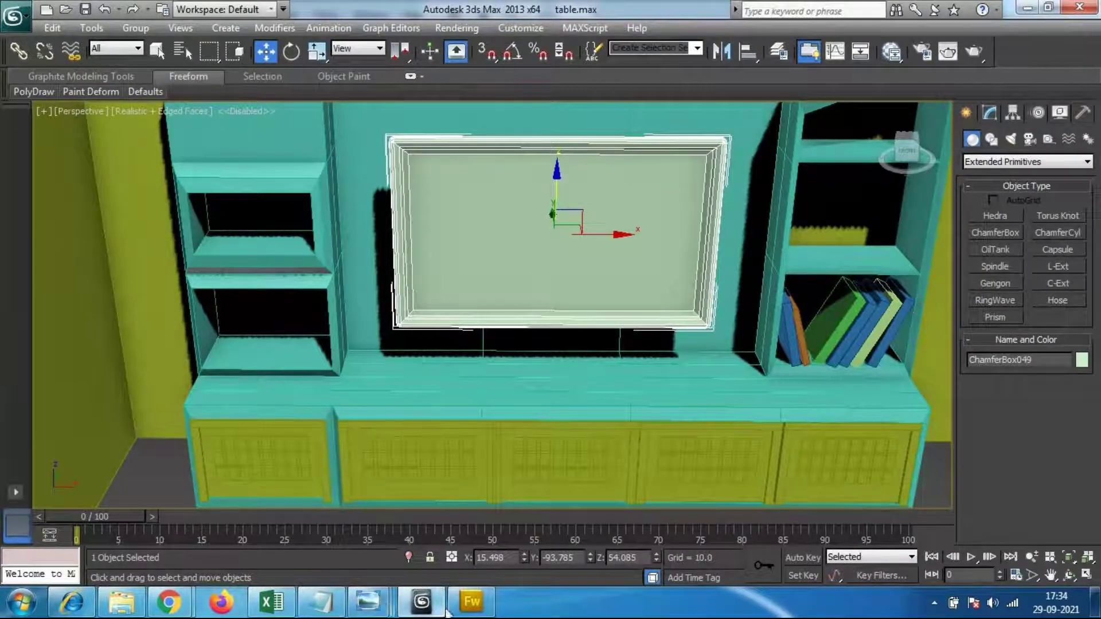
Step: Examine the TV and its stand in the TV-Cupboard-Designs-1-1 reference image, and return to 3ds Max
mouse_move(403, 612)
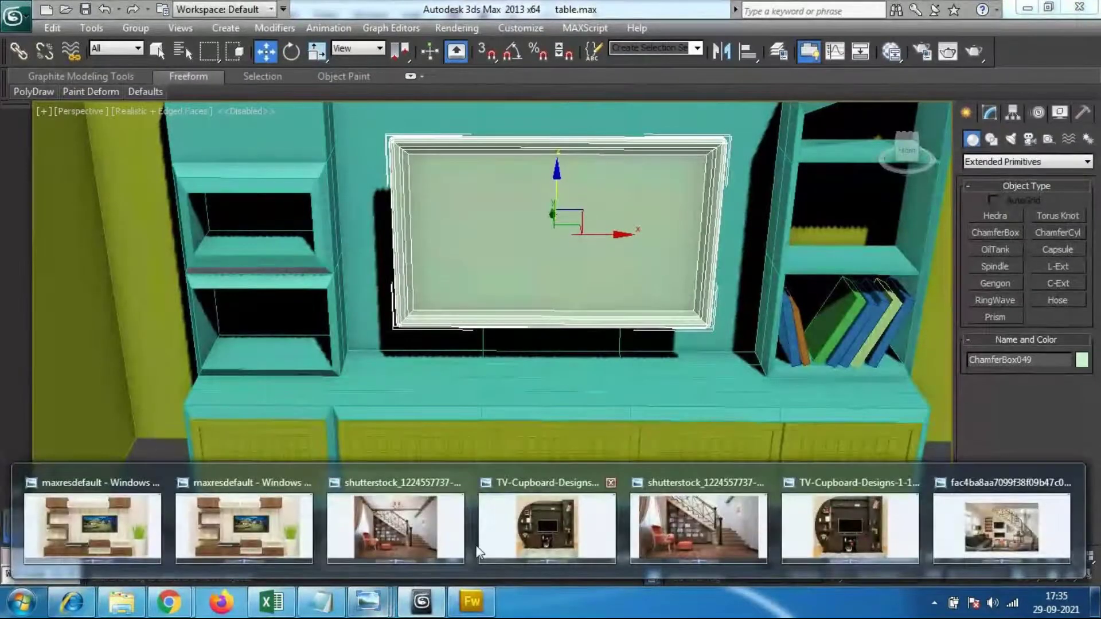
left_click(596, 496)
scroll(548, 337, "up", 2)
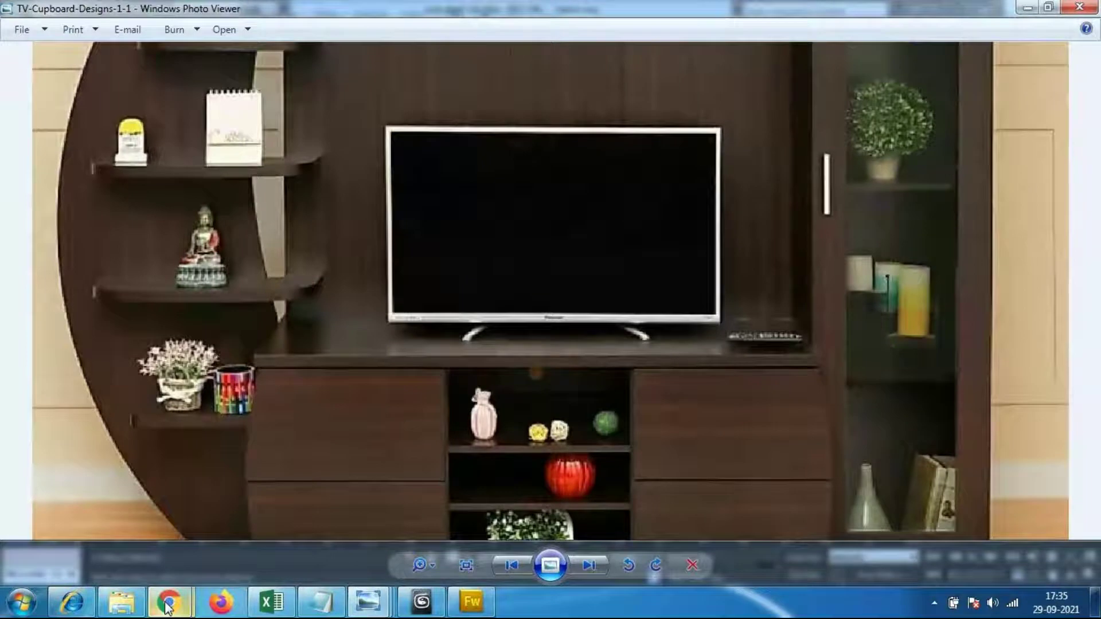
left_click(422, 602)
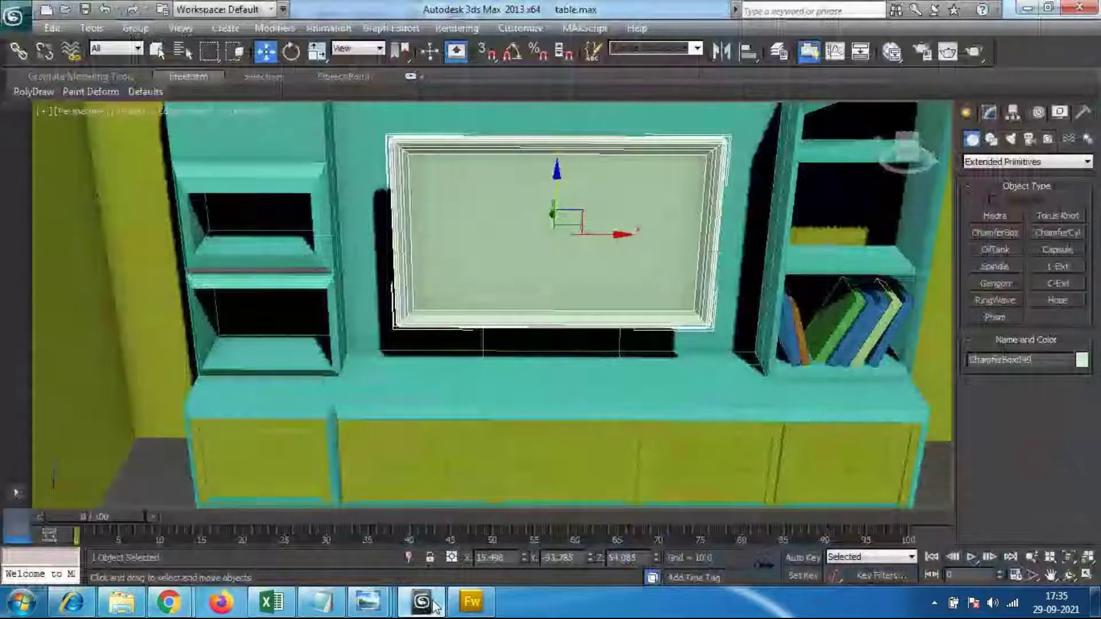
Step: Move the TV about 5.9 units along Y toward the wall unit's back panel and deselect it
middle_click_drag(753, 385, 621, 357, "alt")
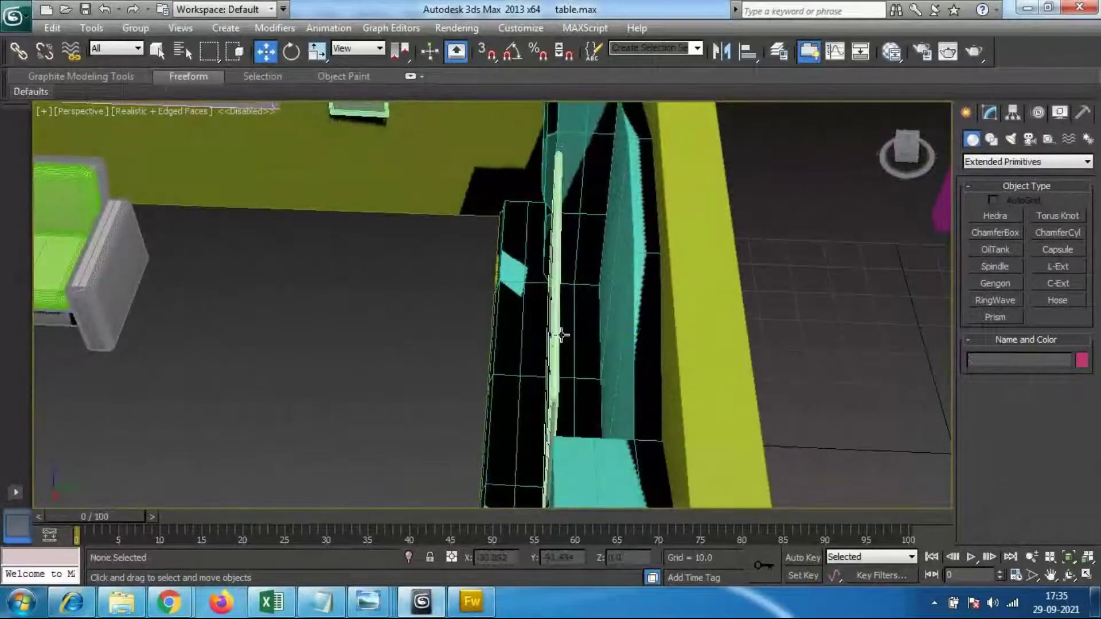
left_click_drag(617, 337, 648, 337)
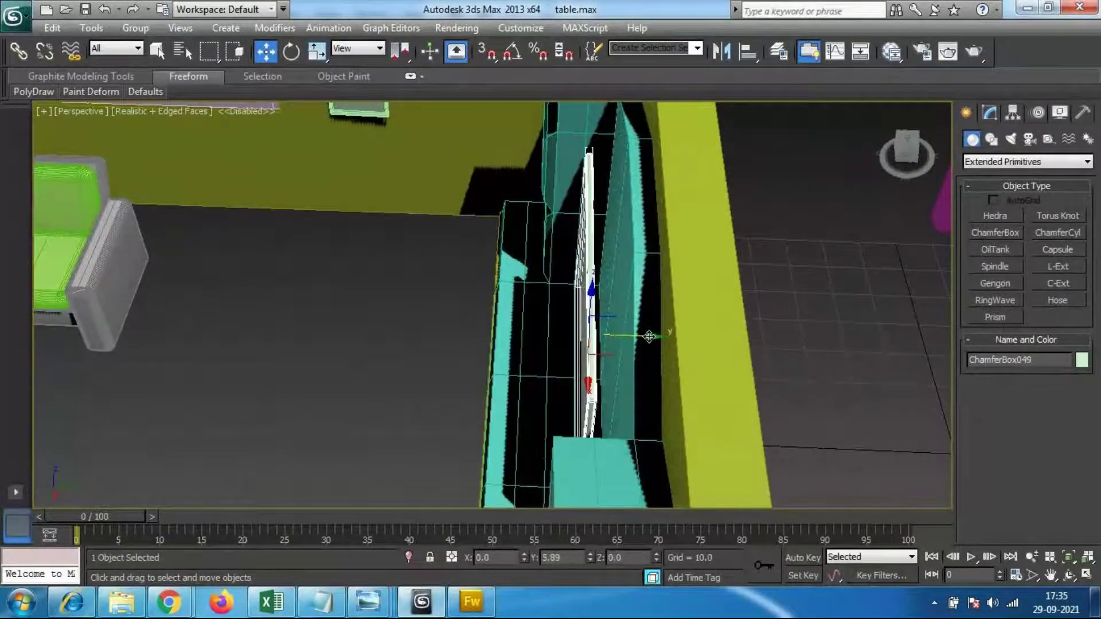
middle_click_drag(437, 408, 514, 361, "alt")
scroll(570, 337, "down", 10)
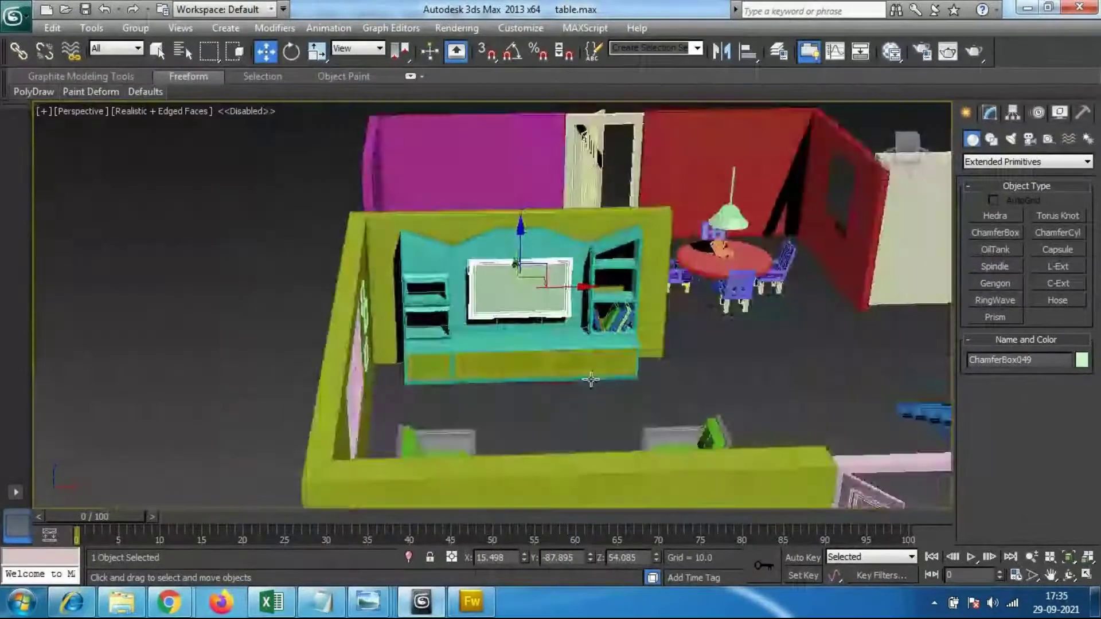
left_click(591, 401)
Step: Create a standard cone on the floor before the wall unit with radius 1.562, top radius 0 and height 8.422
scroll(563, 295, "up", 8)
middle_click_drag(563, 295, 563, 307)
middle_click_drag(548, 372, 556, 356, "alt")
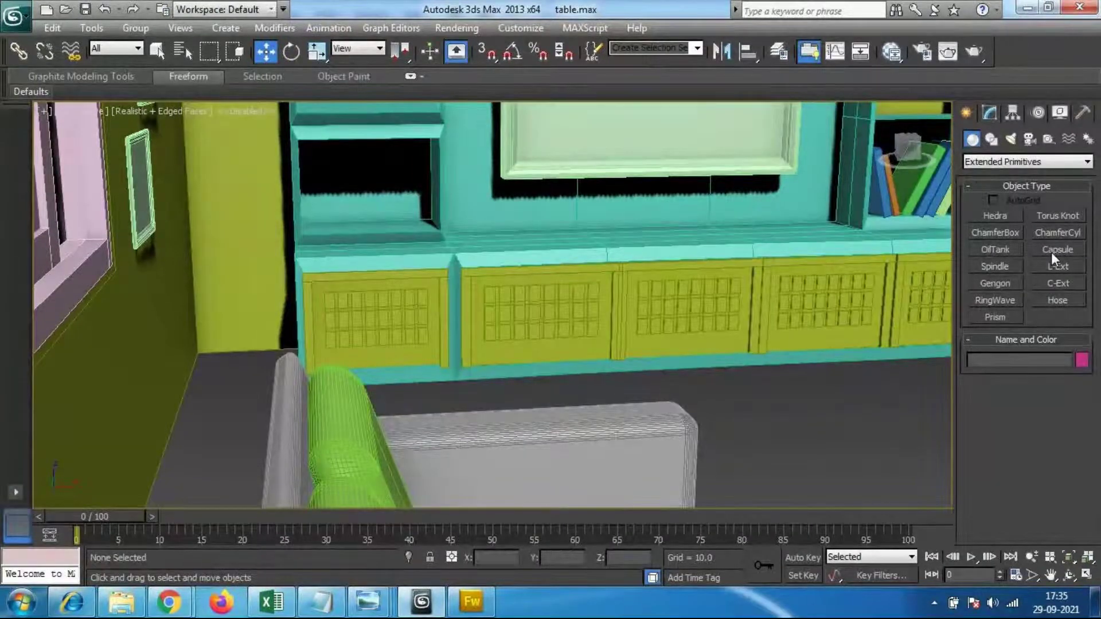
left_click(983, 161)
left_click(983, 171)
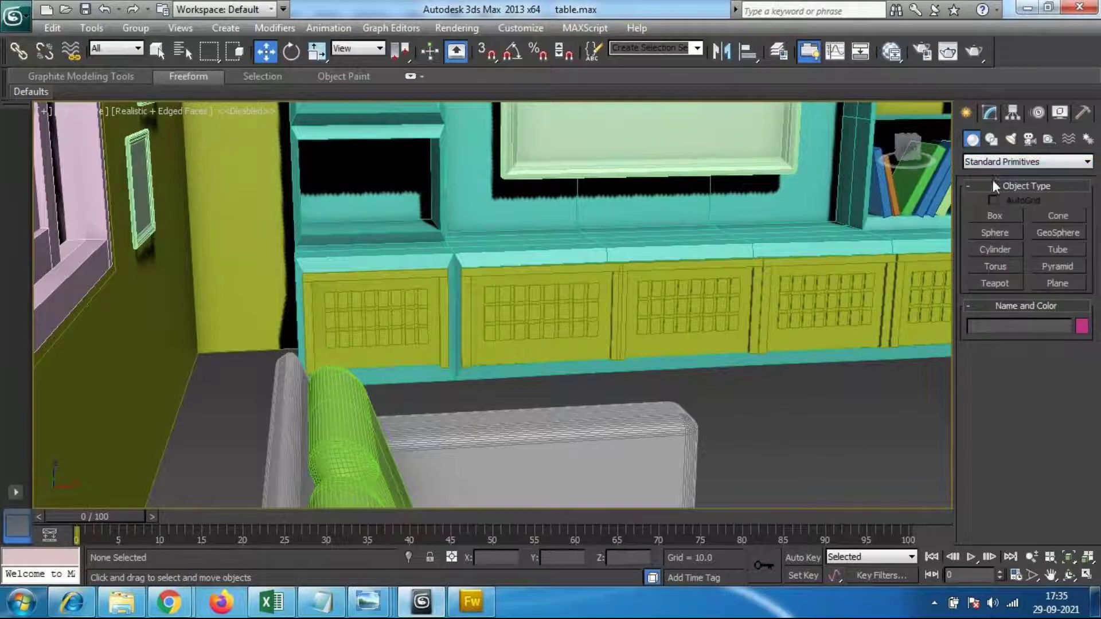
left_click(1051, 217)
left_click_drag(749, 425, 752, 426)
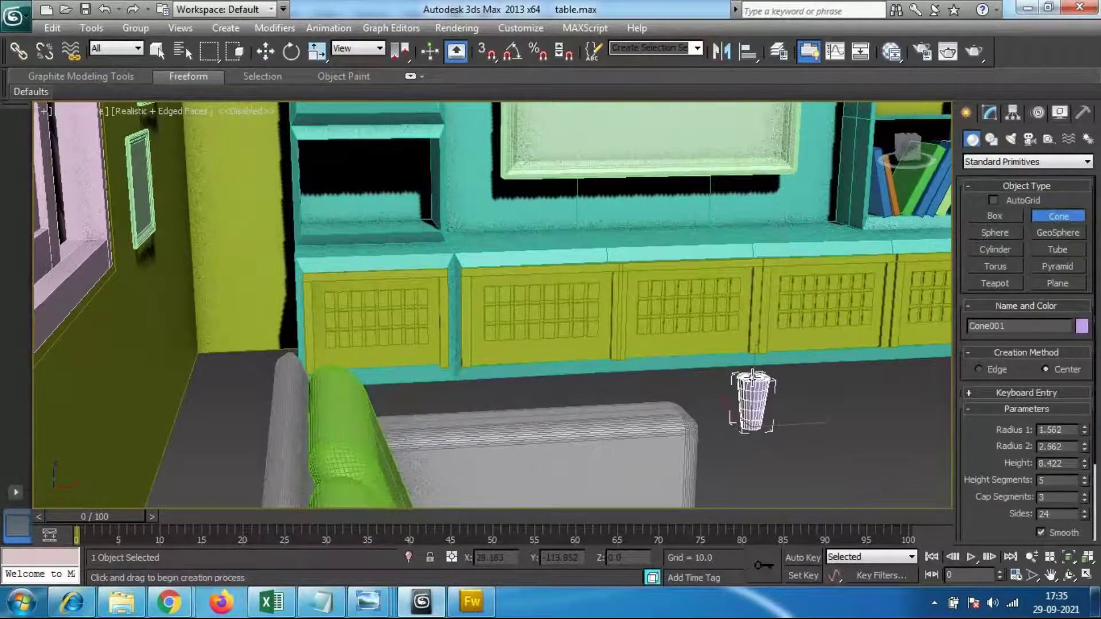
left_click(939, 435)
Step: Delete the cone from the floor in front of the wall unit and leave cone creation
middle_click_drag(724, 278, 719, 363)
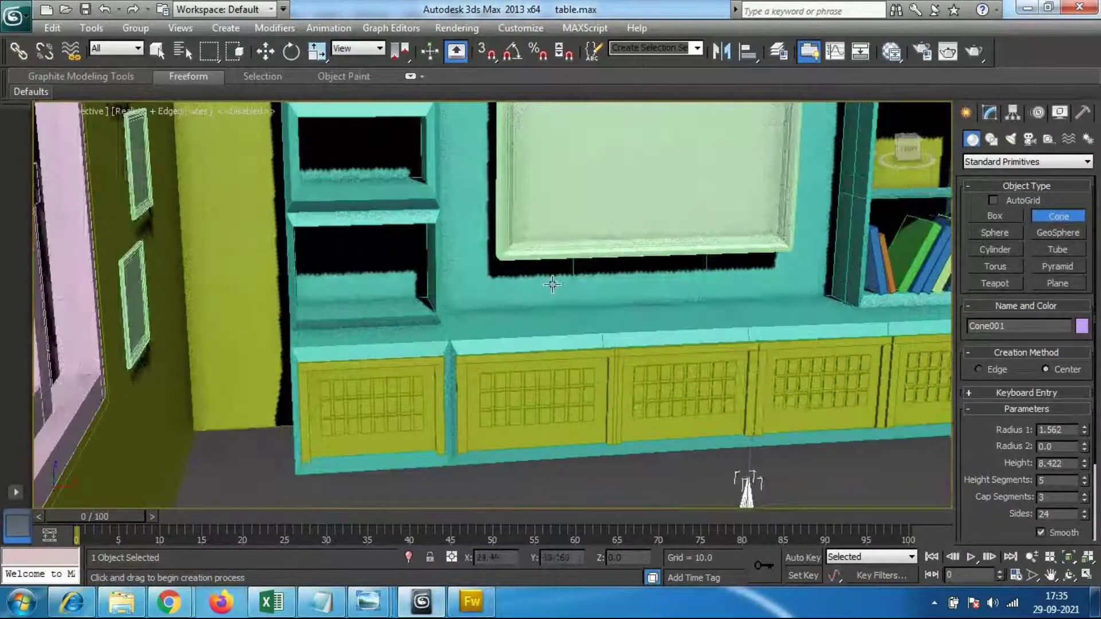
middle_click_drag(774, 458, 736, 400)
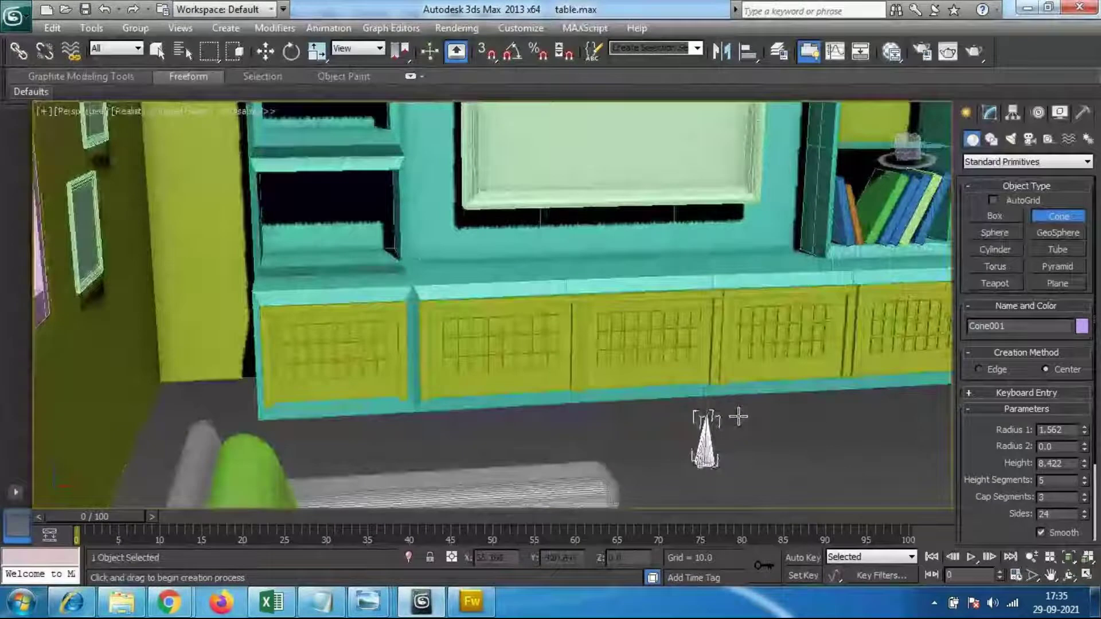
key("Delete")
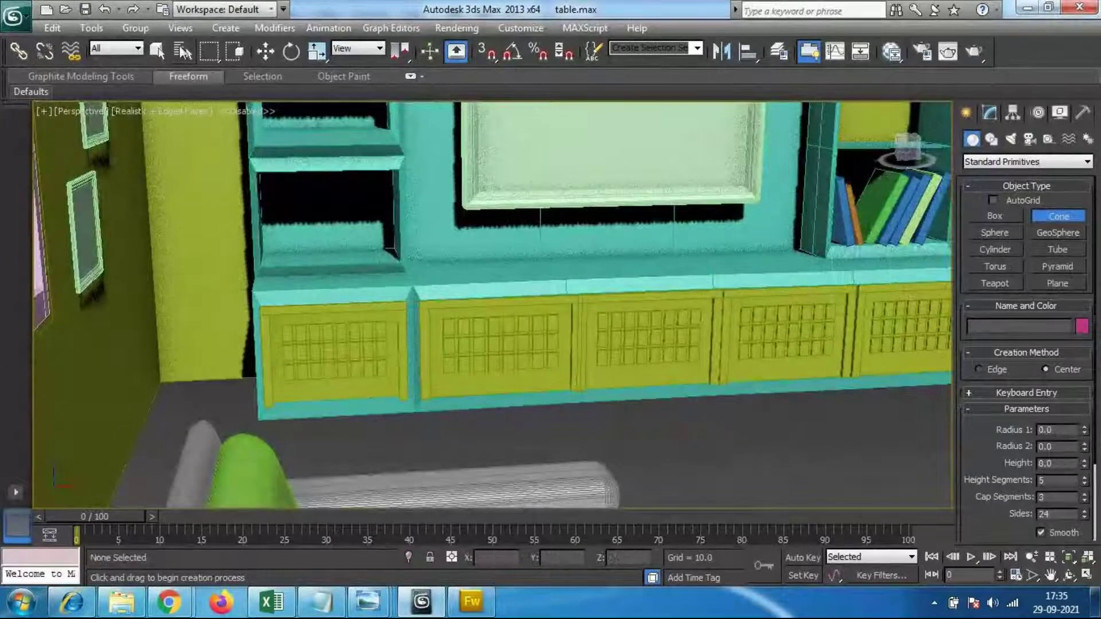
left_click(163, 52)
scroll(708, 339, "down", 8)
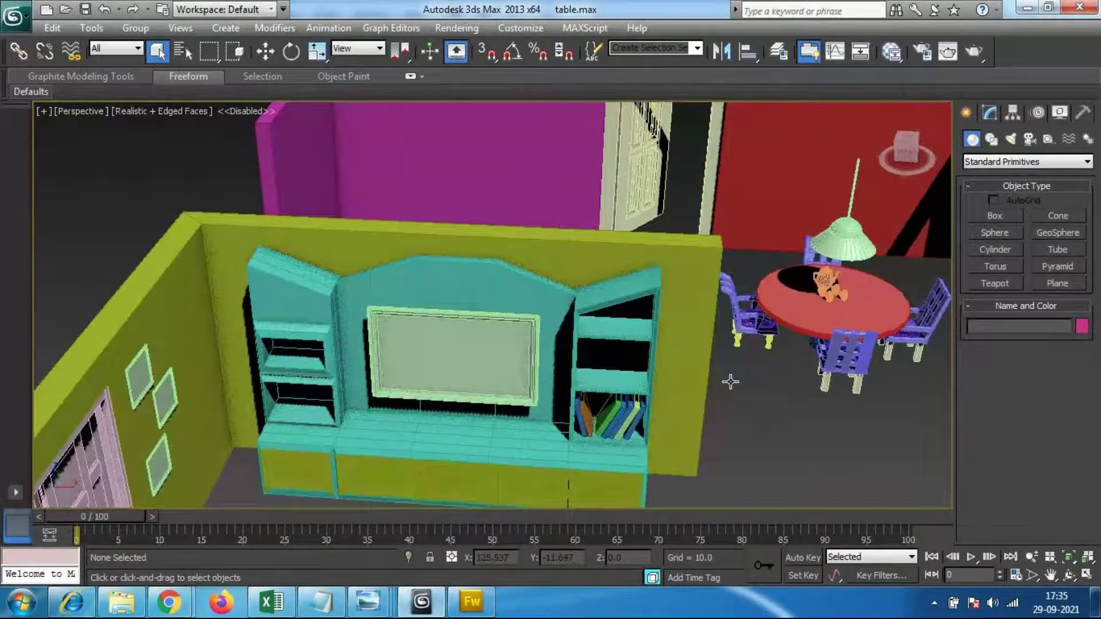
middle_click_drag(401, 434, 518, 332)
left_click(571, 374)
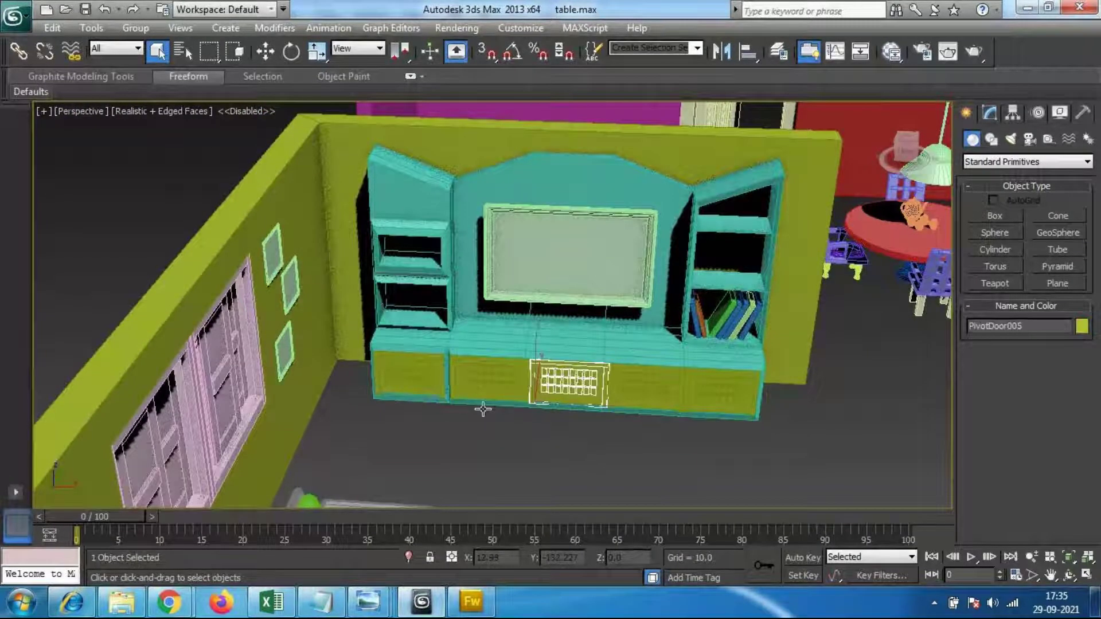
left_click(583, 454)
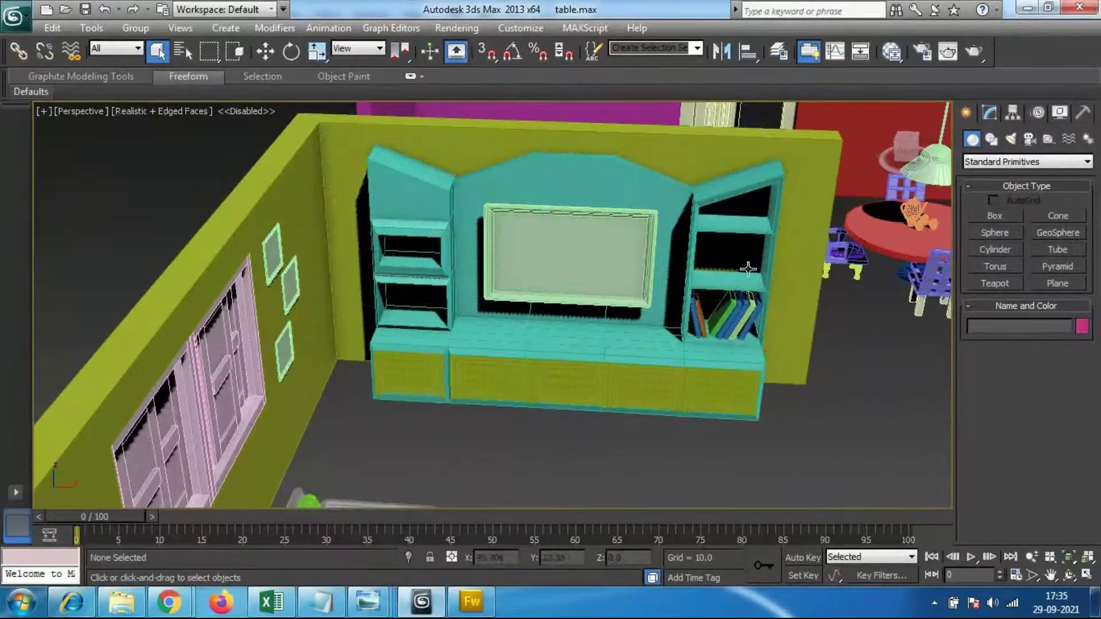
Step: Examine the TV-Cupboard-Designs-1-1, maxresdefault and cupboard-images-bedroom-for-your-home reference images, and return to 3ds Max
left_click(140, 610)
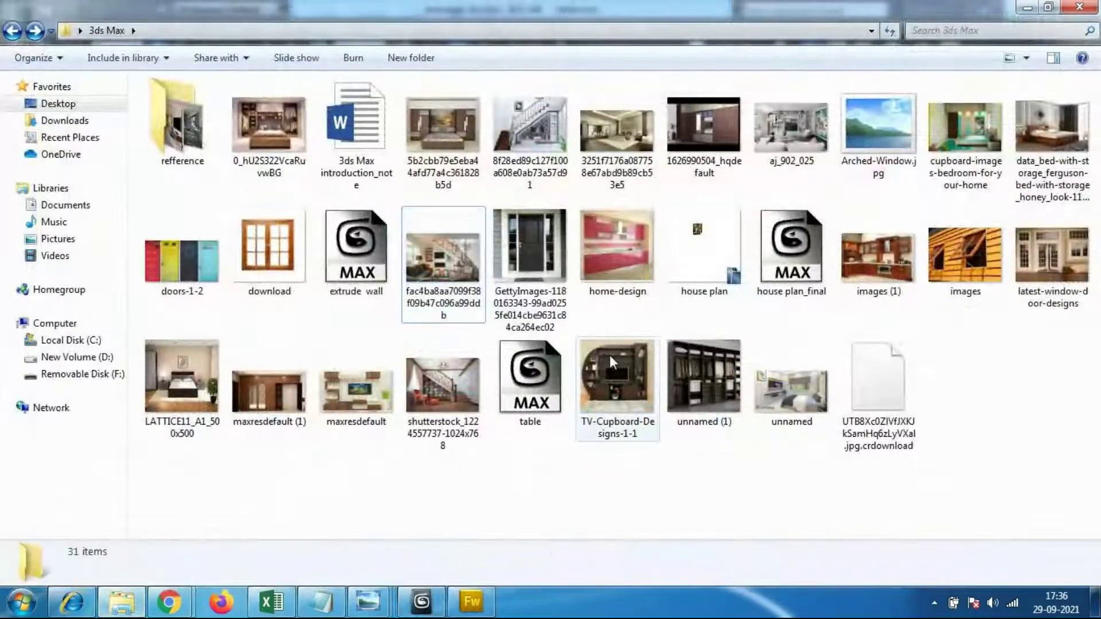
double_click(610, 355)
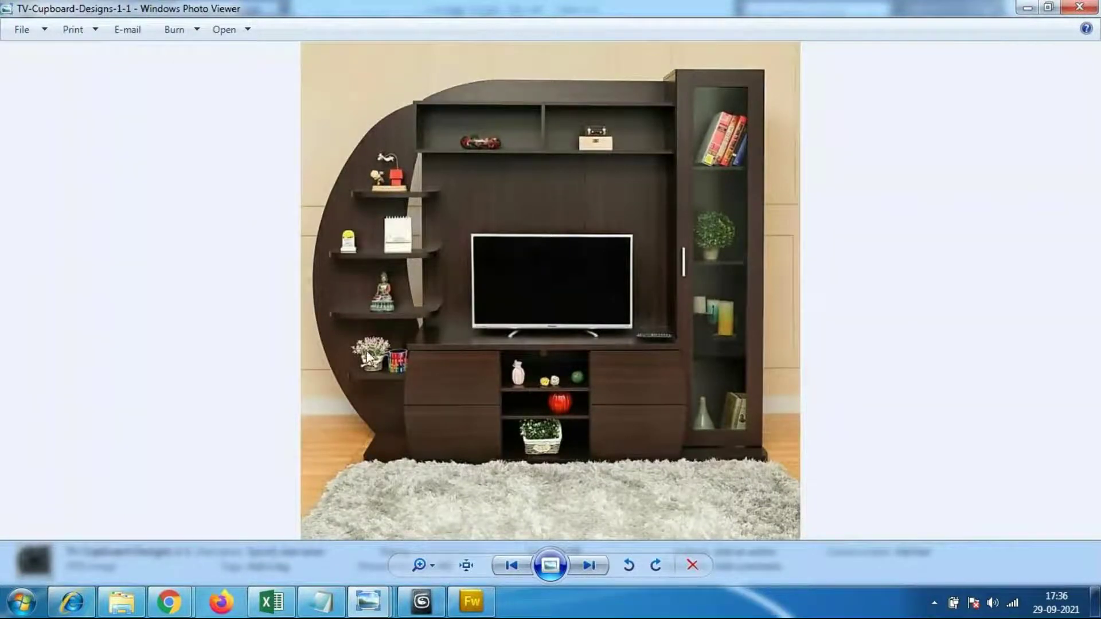
left_click(1079, 6)
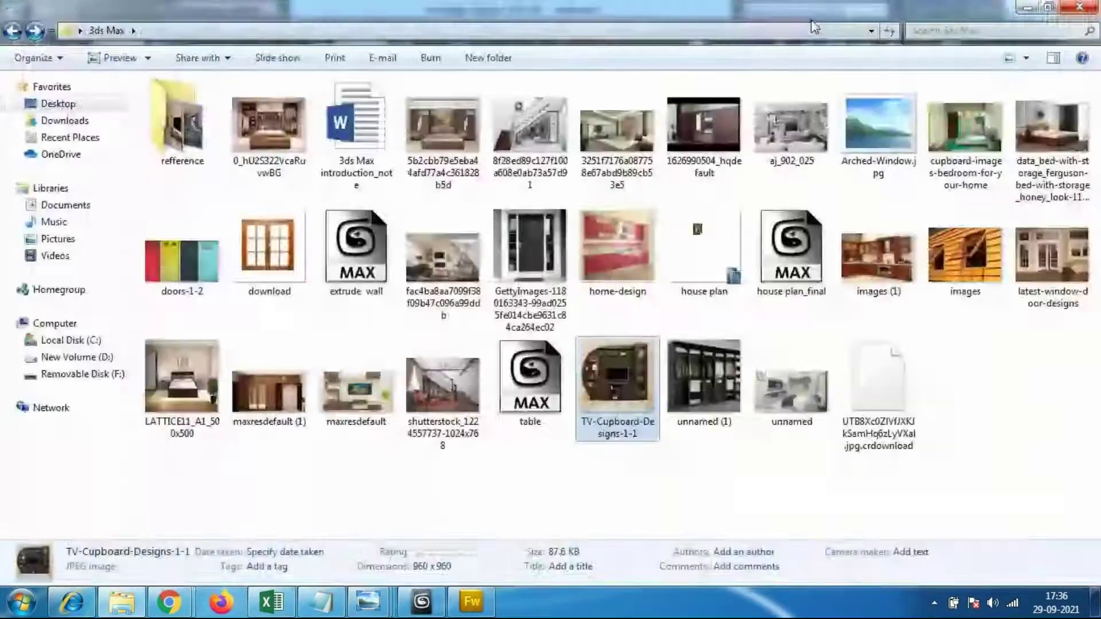
double_click(369, 390)
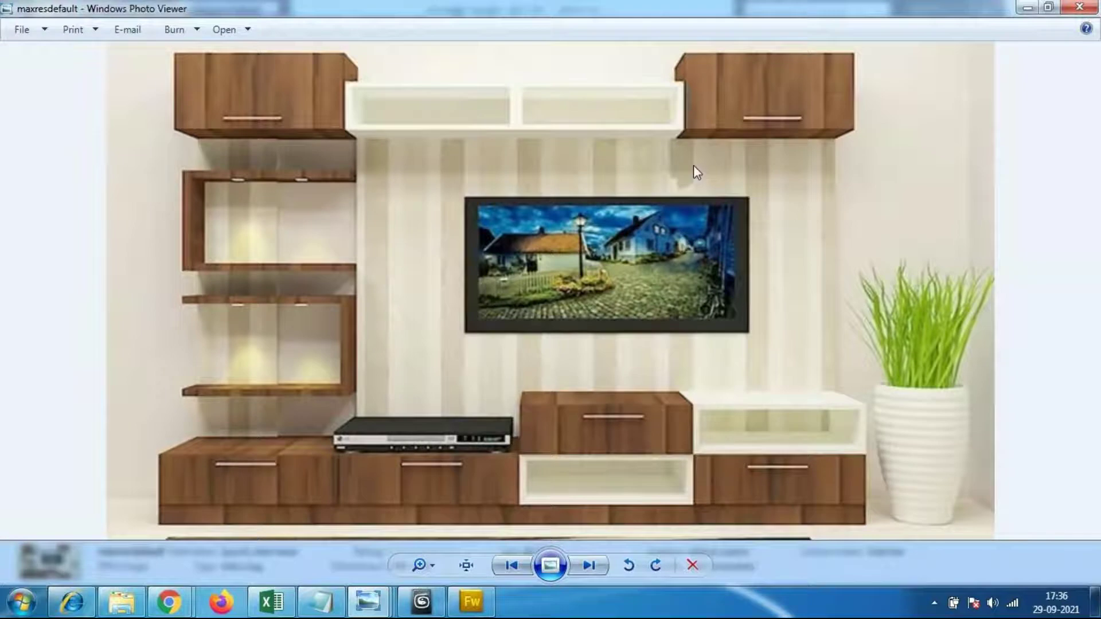
left_click(1079, 7)
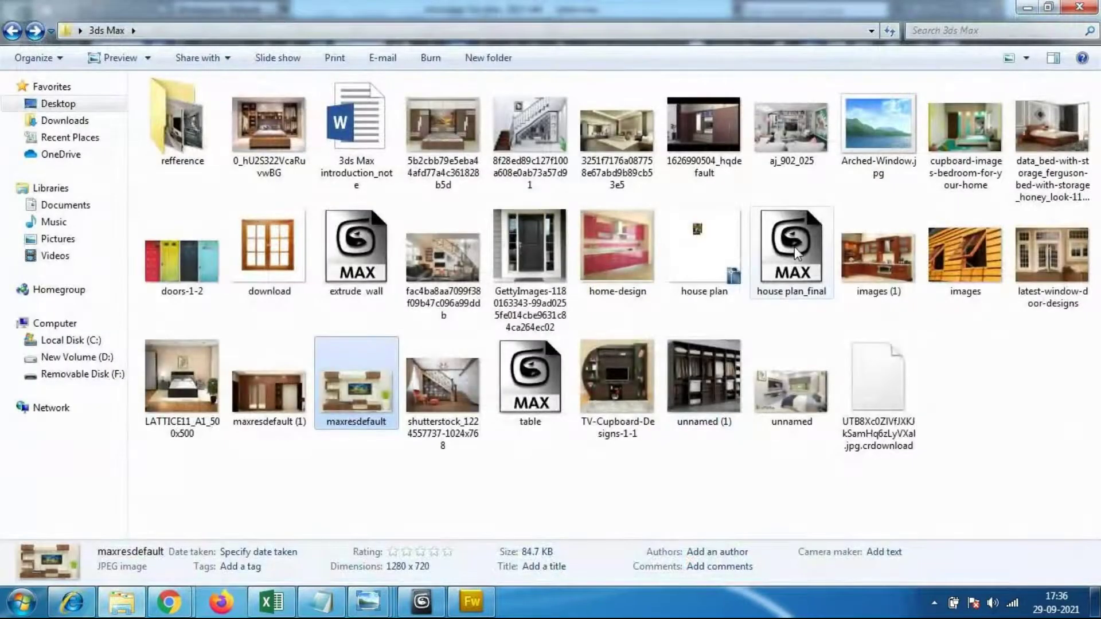
double_click(965, 129)
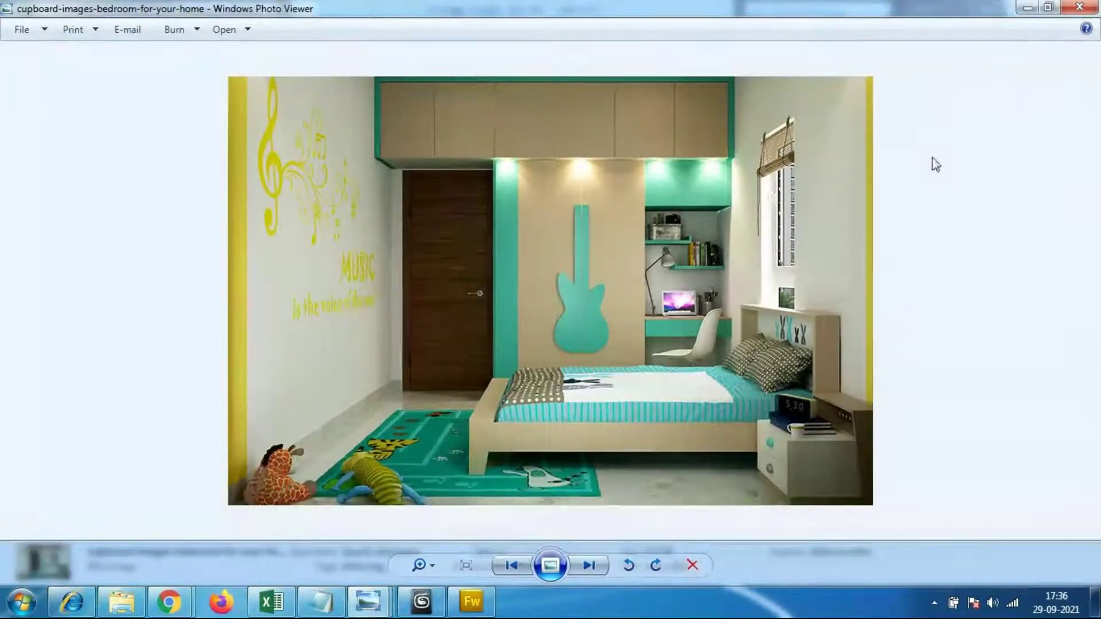
left_click(1079, 7)
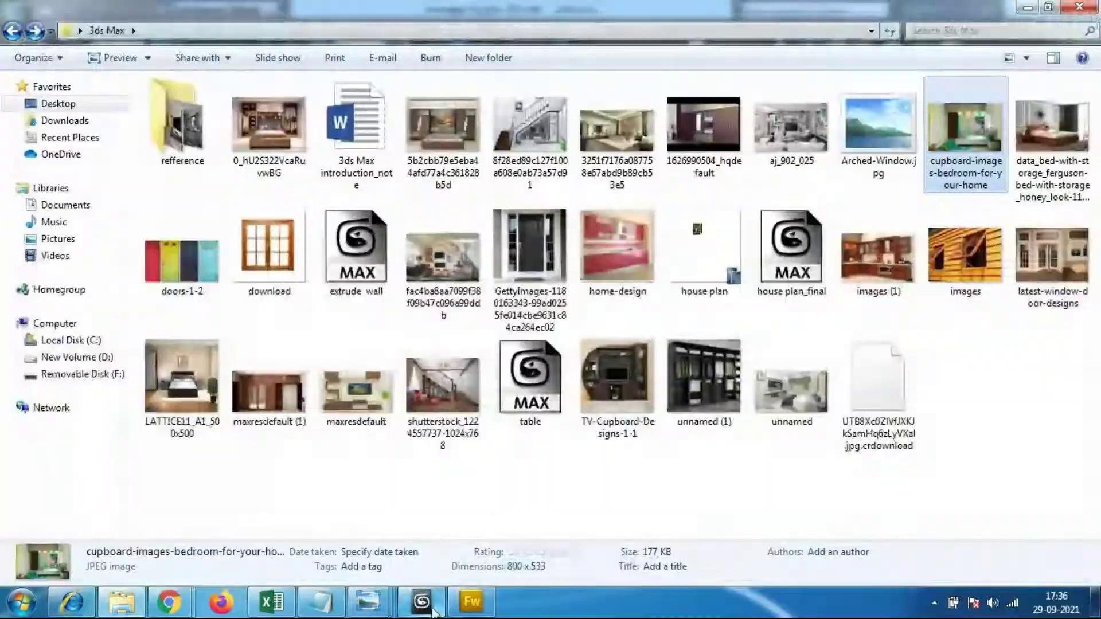
left_click(433, 609)
Step: Step back through earlier viewpoints to review the dining area, the TV wall unit and the empty magenta-walled room
middle_click_drag(573, 378, 518, 369, "alt")
scroll(797, 343, "up", 4)
scroll(579, 389, "up", 3)
key("shift+z")
key("shift+z")
key("shift+z")
key("shift+z")
key("shift+z")
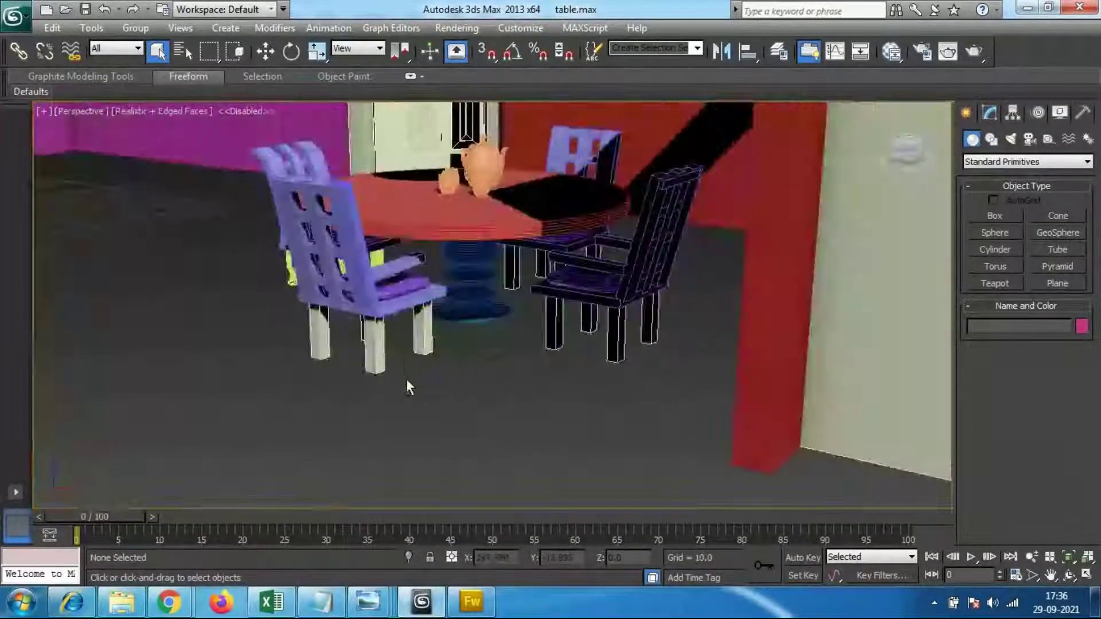
key("shift+z")
key("shift+z")
key("shift+z")
key("shift+z")
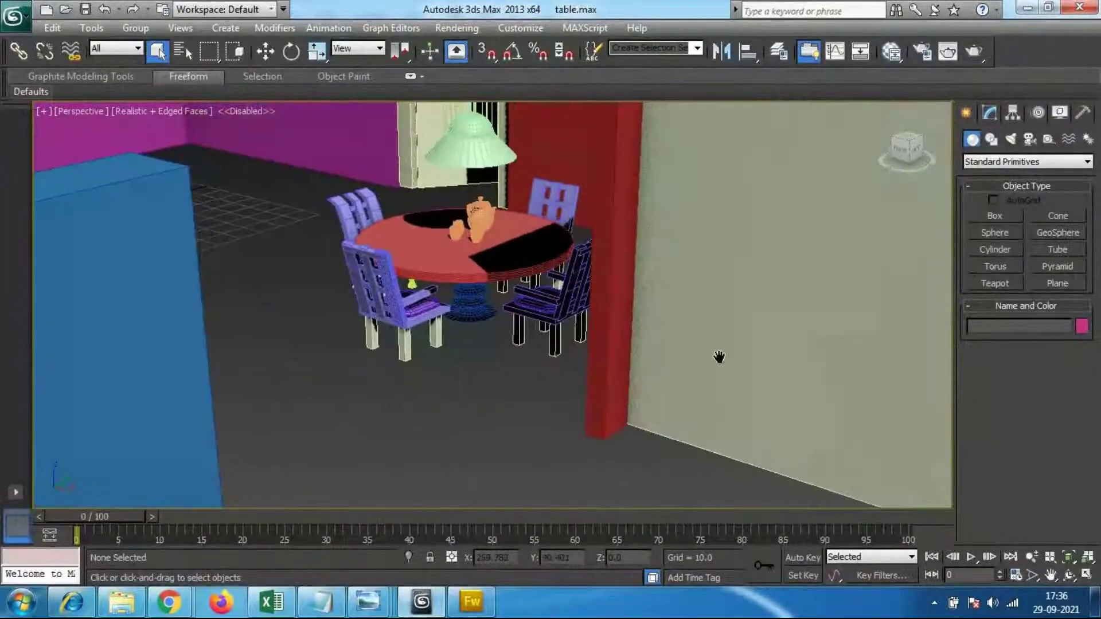
key("shift+z")
key("shift+z")
key("shift+z")
key("shift+z")
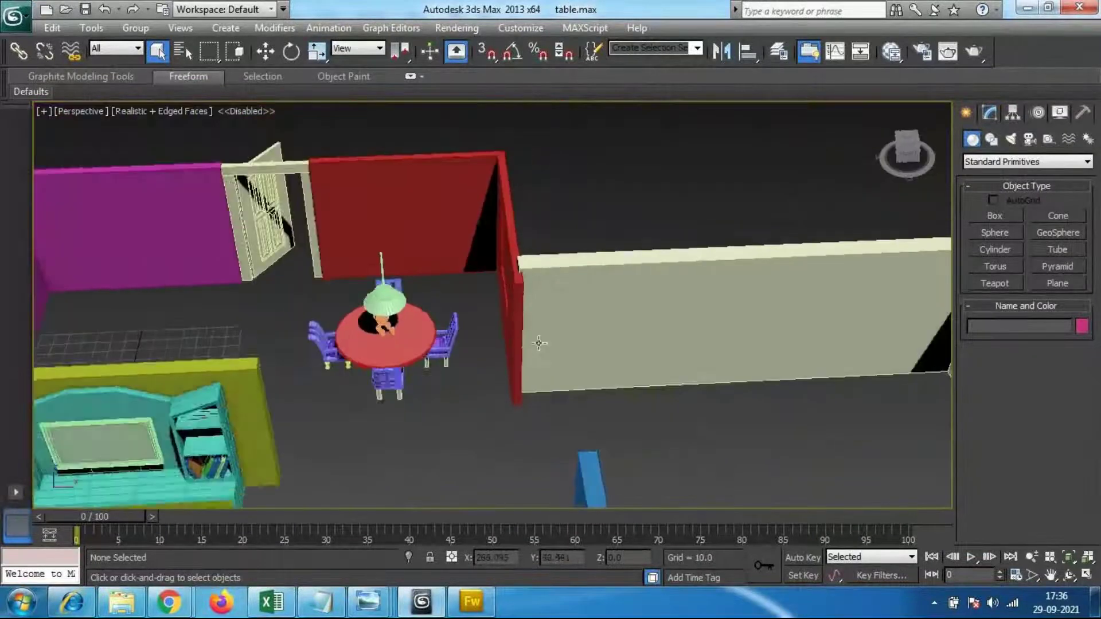
key("shift+z")
key("shift+z")
key("shift+z")
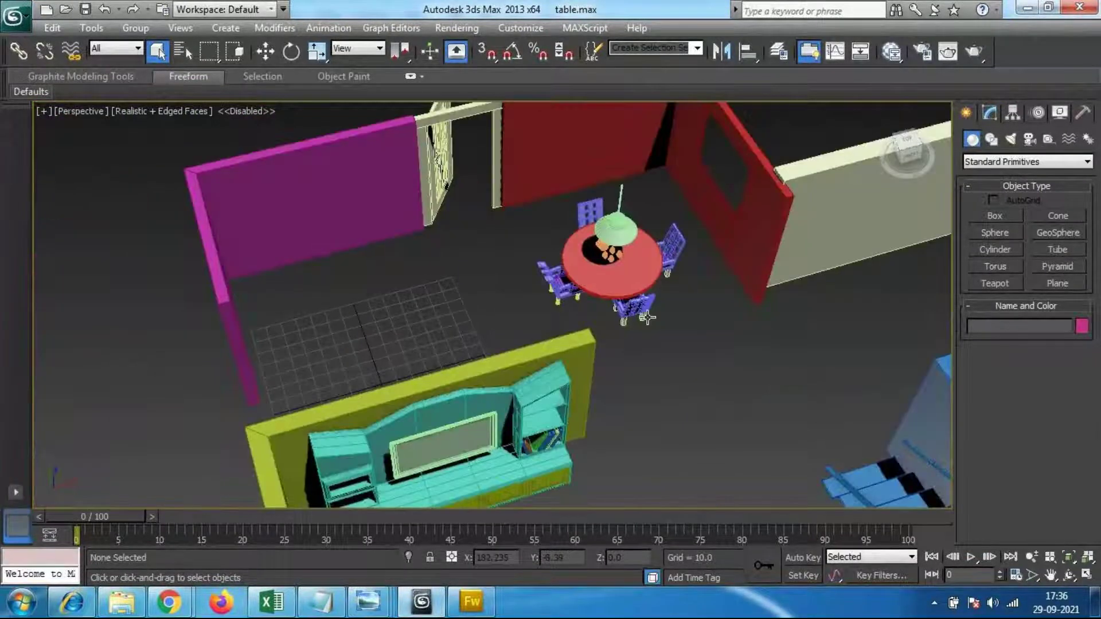
key("shift+z")
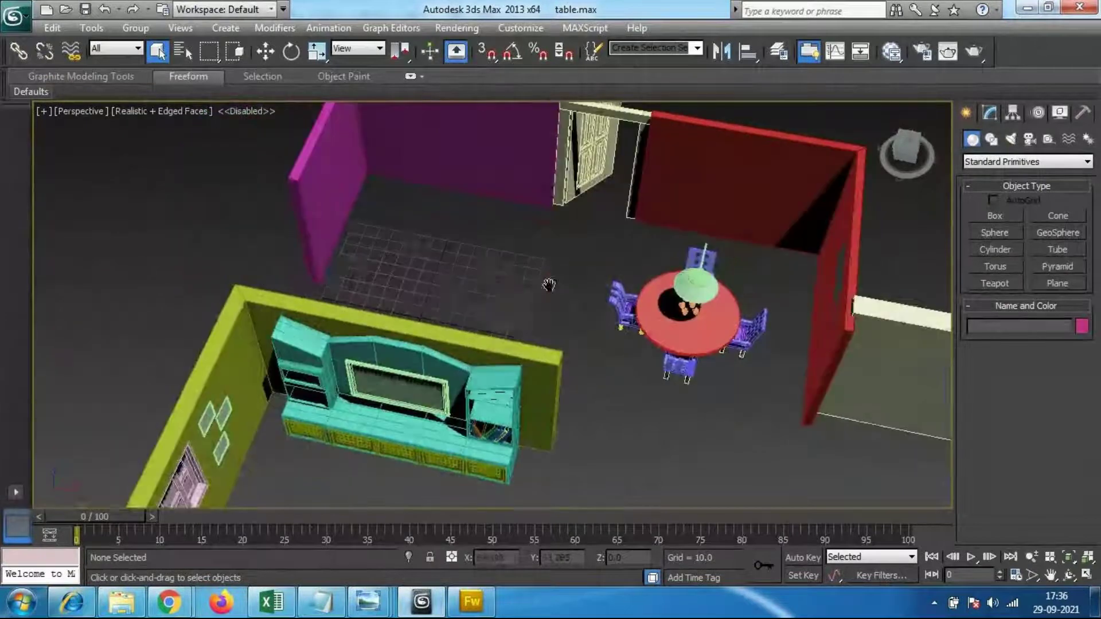
Step: Switch to the GoToMeeting session in Chrome, look through the participant list, and return to 3ds Max
mouse_move(165, 609)
left_click(104, 516)
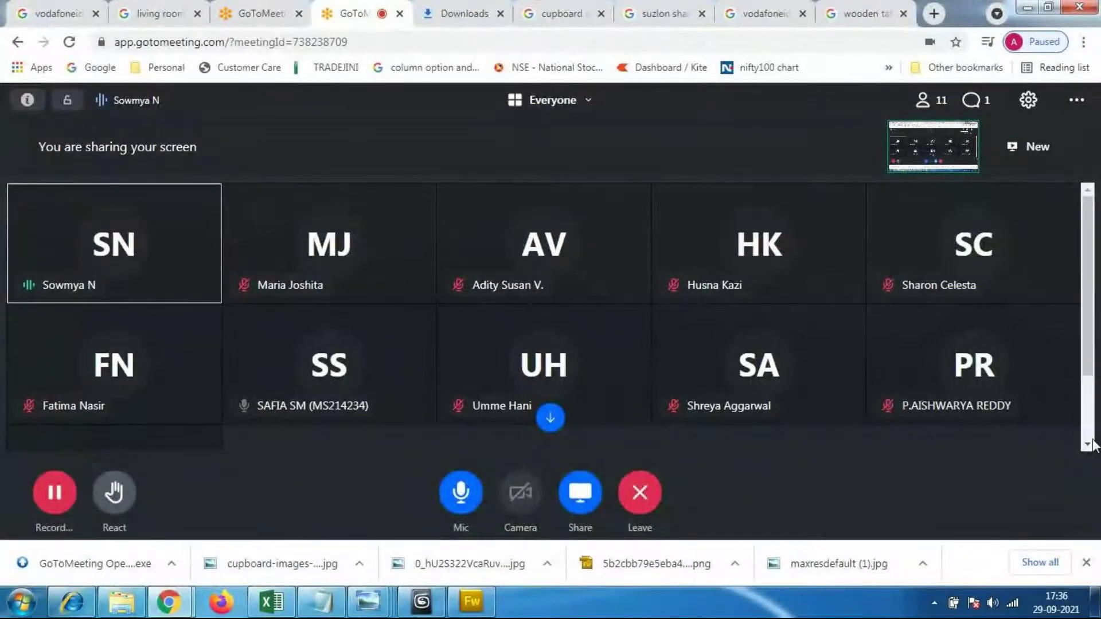
scroll(1093, 377, "down", 1)
scroll(1093, 377, "down", 1)
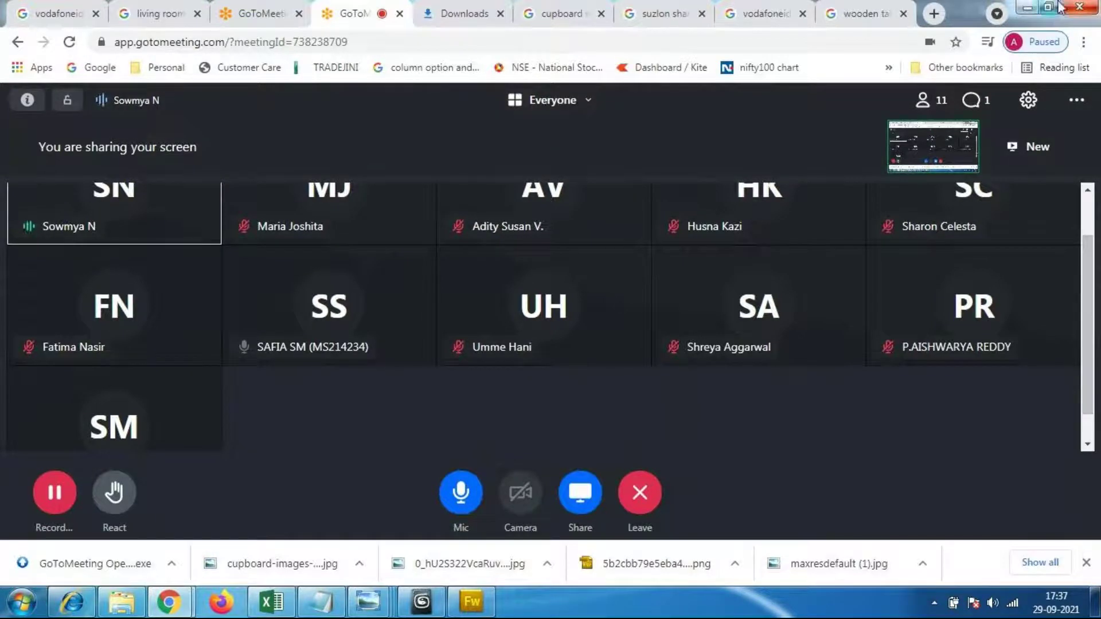
left_click(422, 603)
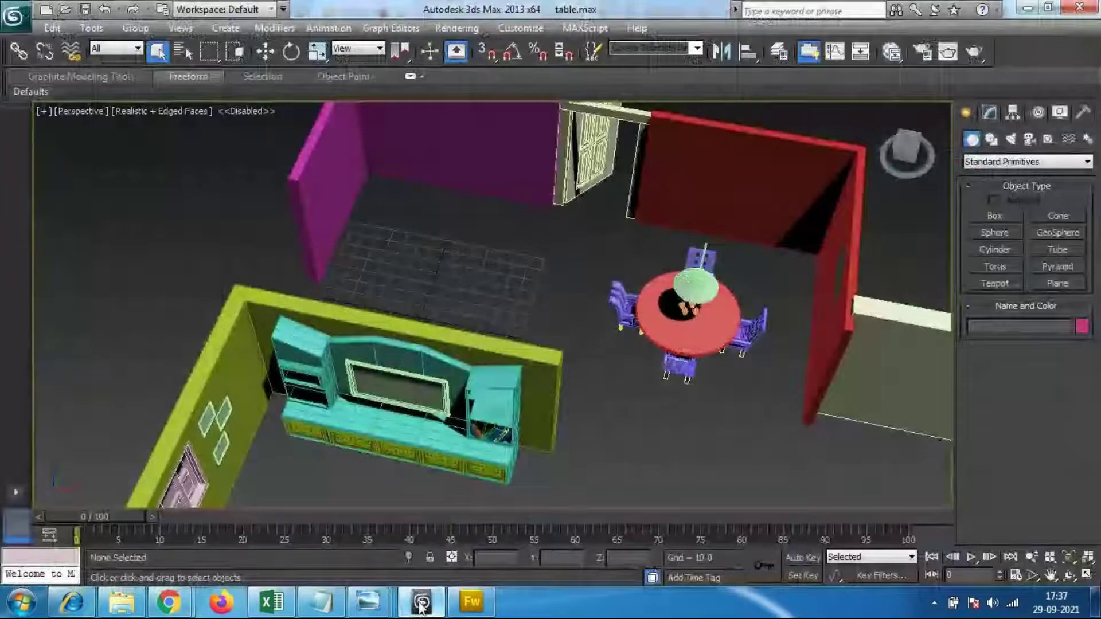
Step: Create a chamfer box along the shorter magenta wall with length 106.811, width 29.673, height 54.536 and fillet 1.233
middle_click_drag(608, 275, 537, 349, "alt")
scroll(507, 381, "up", 3)
scroll(528, 340, "down", 3)
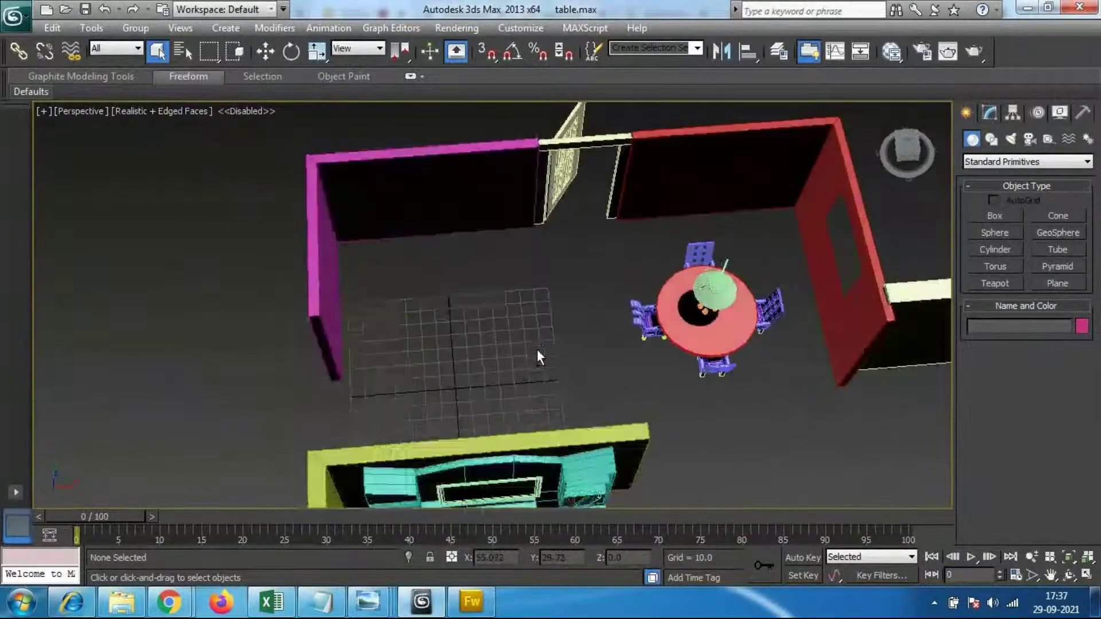
left_click(999, 218)
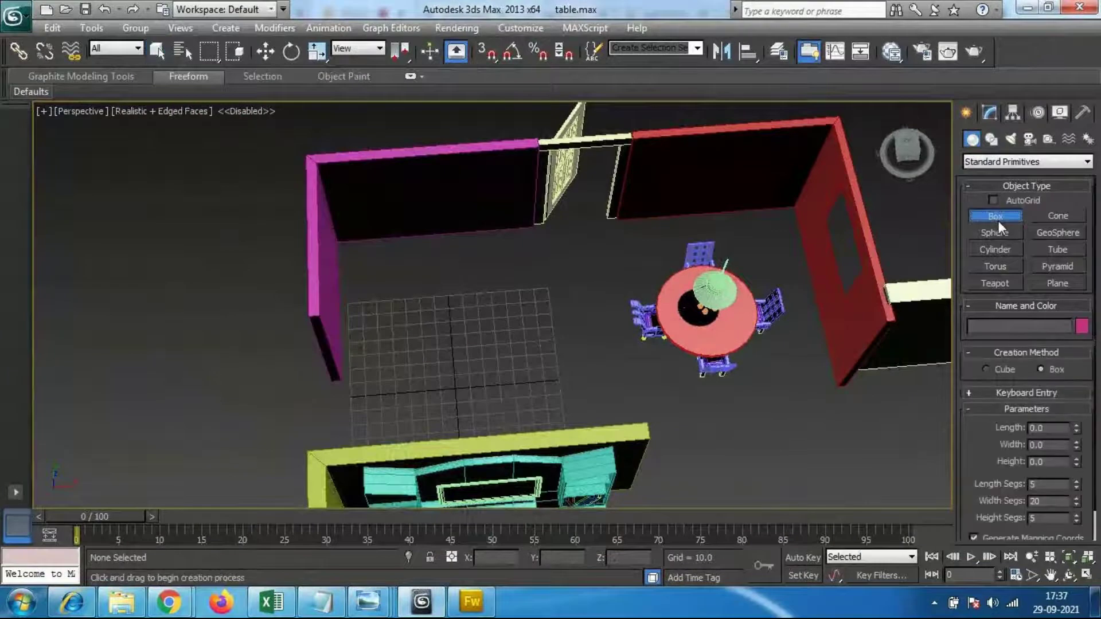
left_click(1028, 162)
left_click(1012, 186)
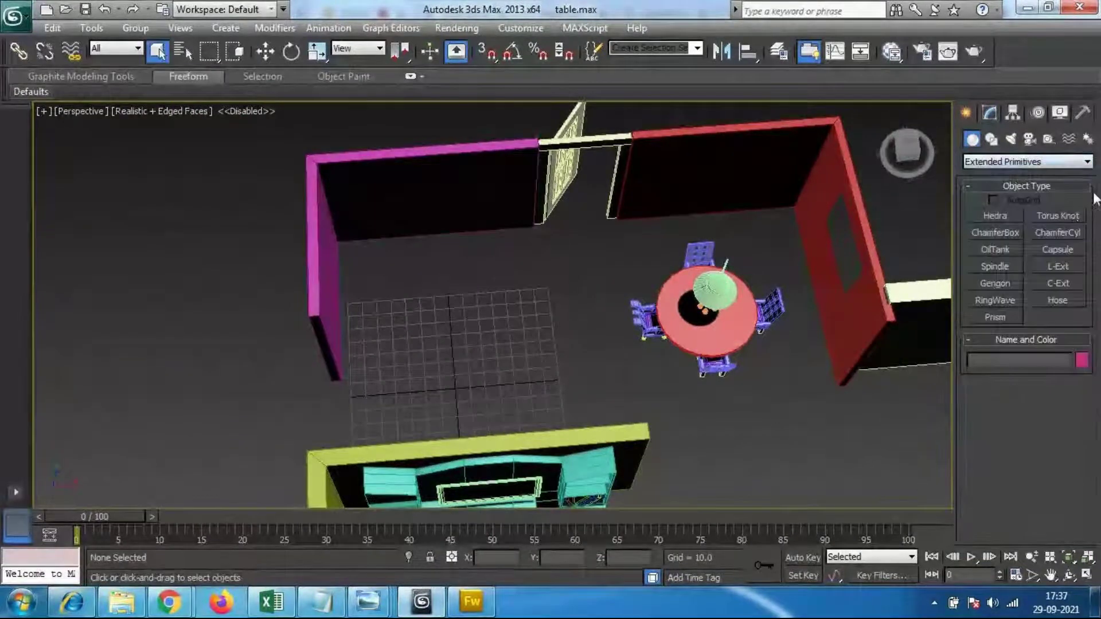
left_click(983, 234)
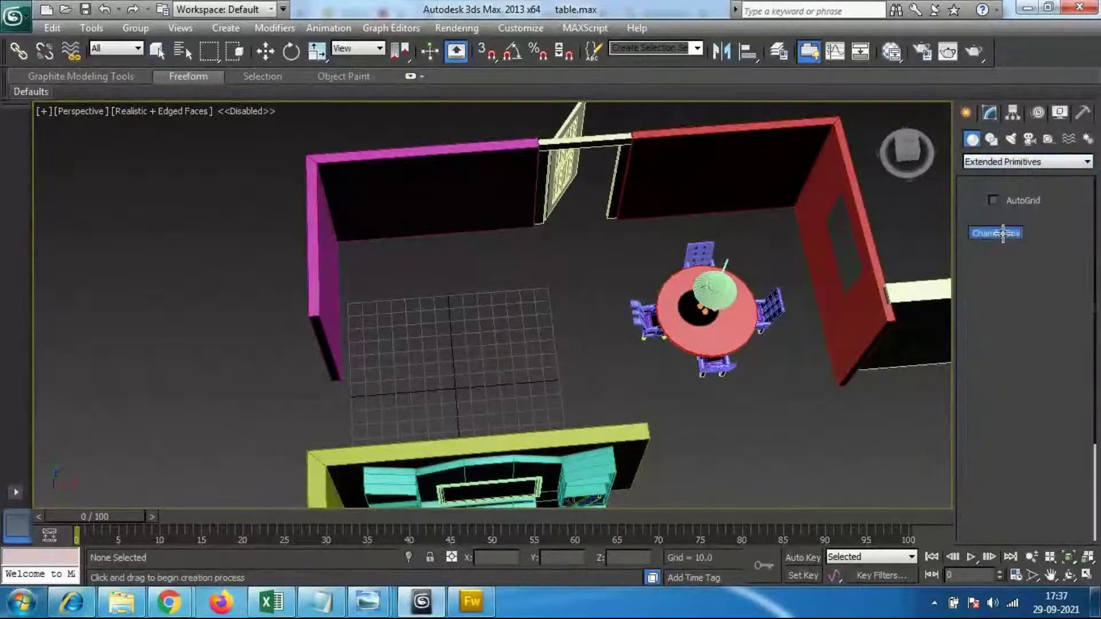
middle_click_drag(352, 239, 377, 226)
middle_click_drag(388, 267, 334, 287, "alt")
left_click_drag(362, 223, 416, 361)
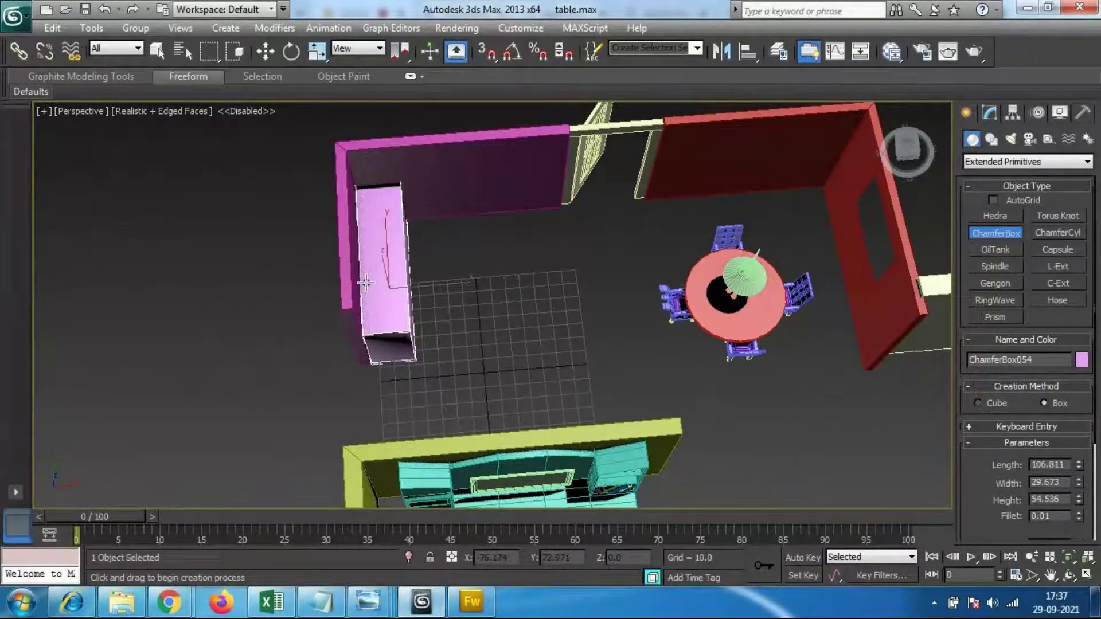
left_click(386, 281)
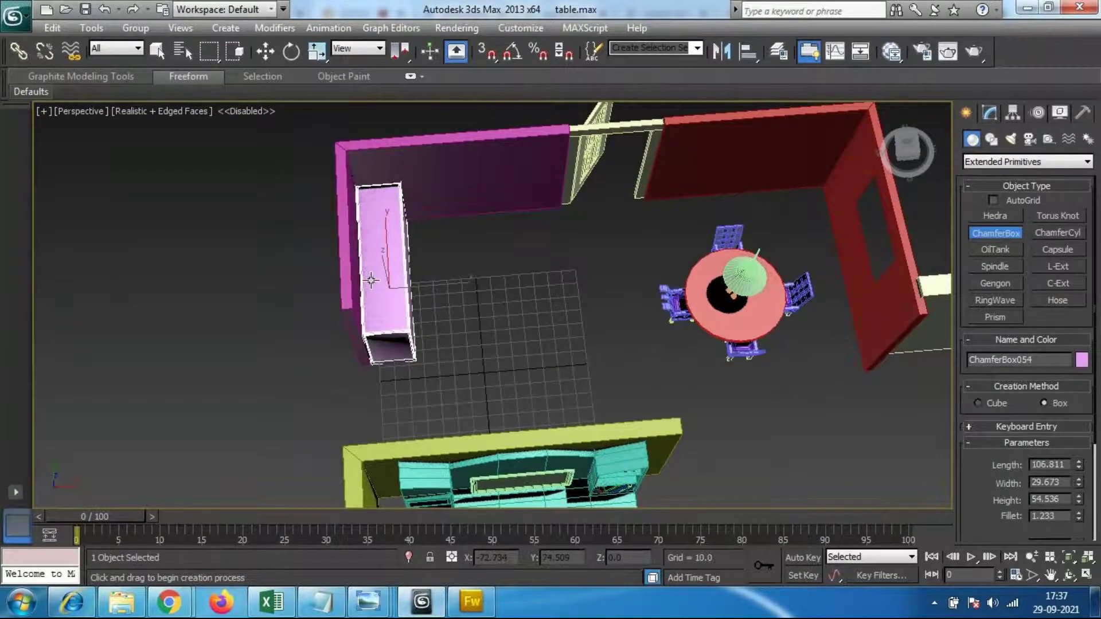
Step: Scale the chamfer box vertically to 72.289% along Z and deselect it
middle_click_drag(479, 344, 463, 311, "alt")
scroll(389, 282, "up", 5)
key("r")
middle_click_drag(339, 308, 363, 276)
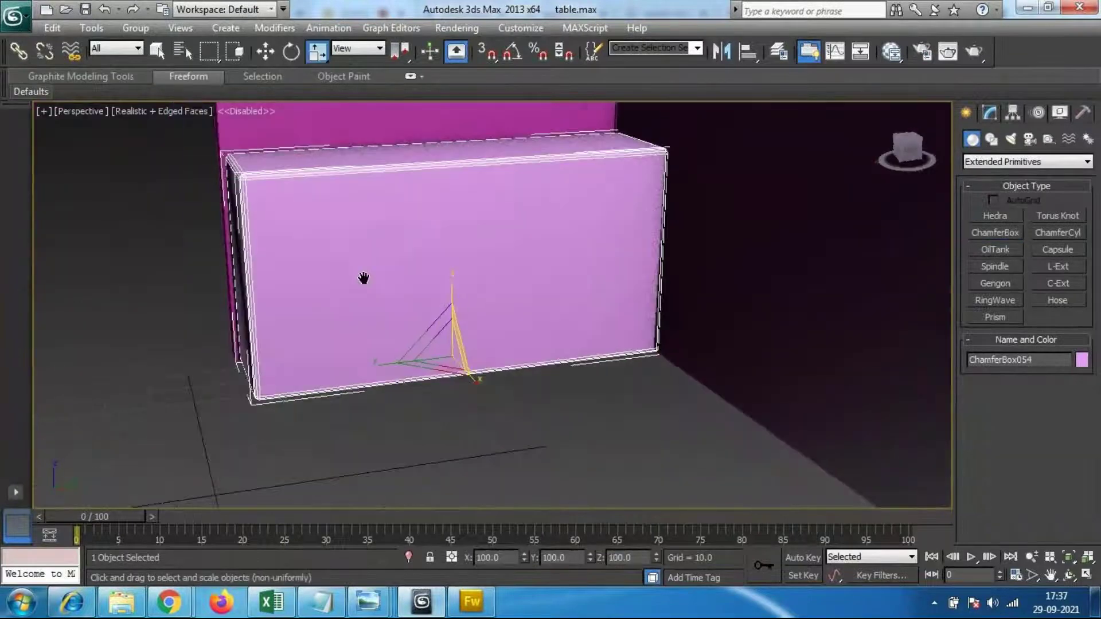
left_click_drag(452, 287, 457, 308)
middle_click_drag(457, 308, 487, 361, "alt")
scroll(459, 321, "down", 5)
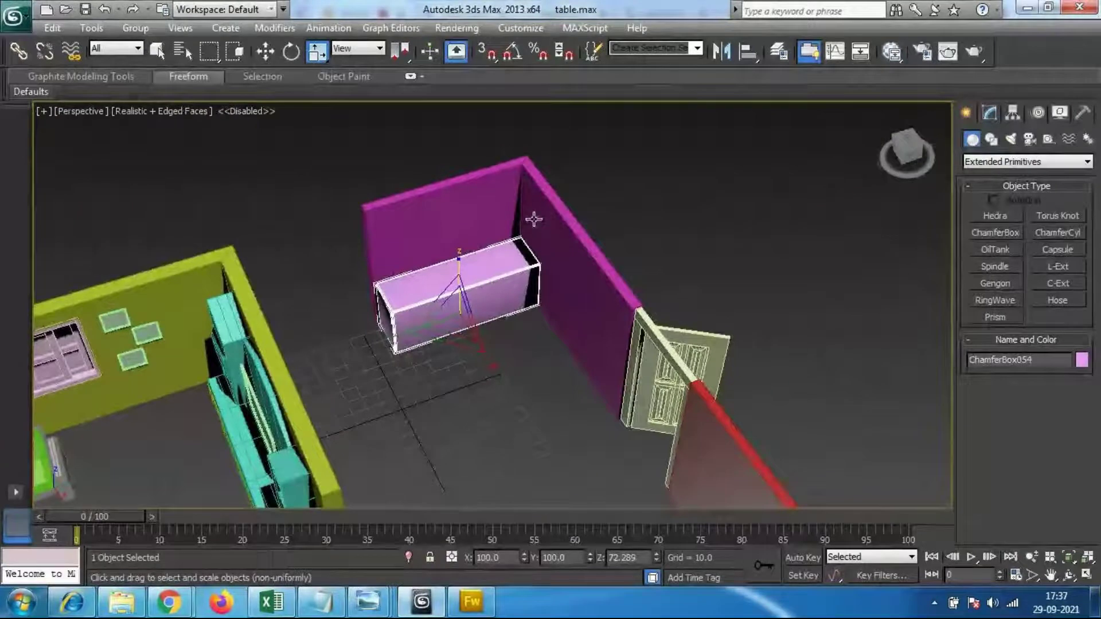
key("q")
left_click(245, 194)
Step: Try a side width of 31.096 on the magenta L-shaped wall and undo the change
middle_click_drag(538, 315, 559, 366, "alt")
left_click(424, 199)
left_click(986, 115)
left_click_drag(1076, 343, 1041, 88)
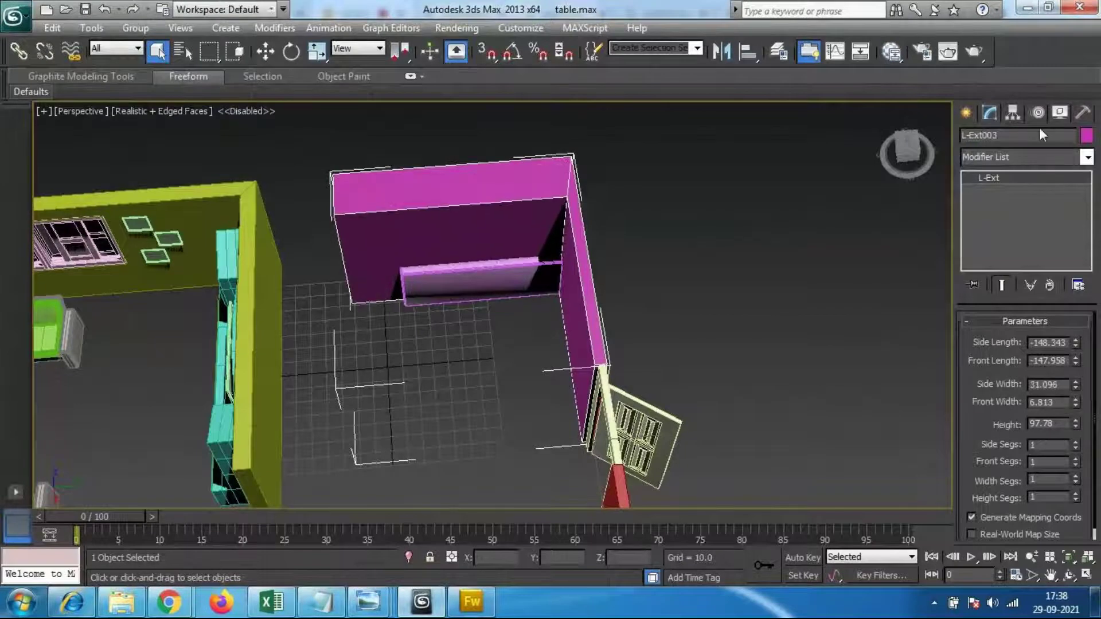
key("ctrl+z")
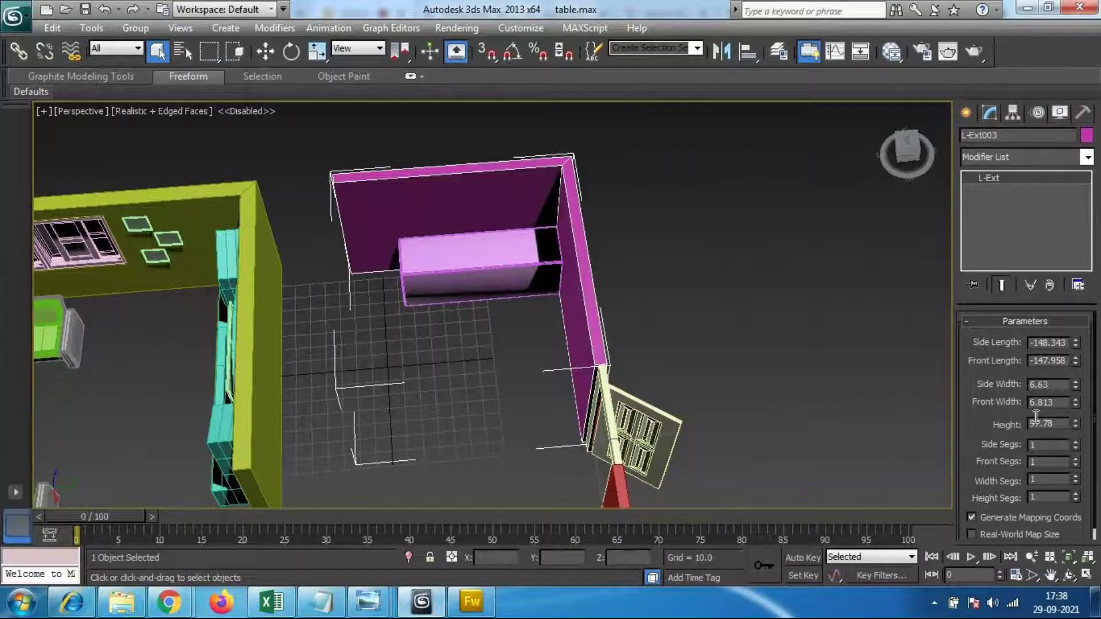
mouse_move(1076, 403)
left_mouse_down()
mouse_move(1075, 390)
mouse_move(1074, 401)
left_mouse_up()
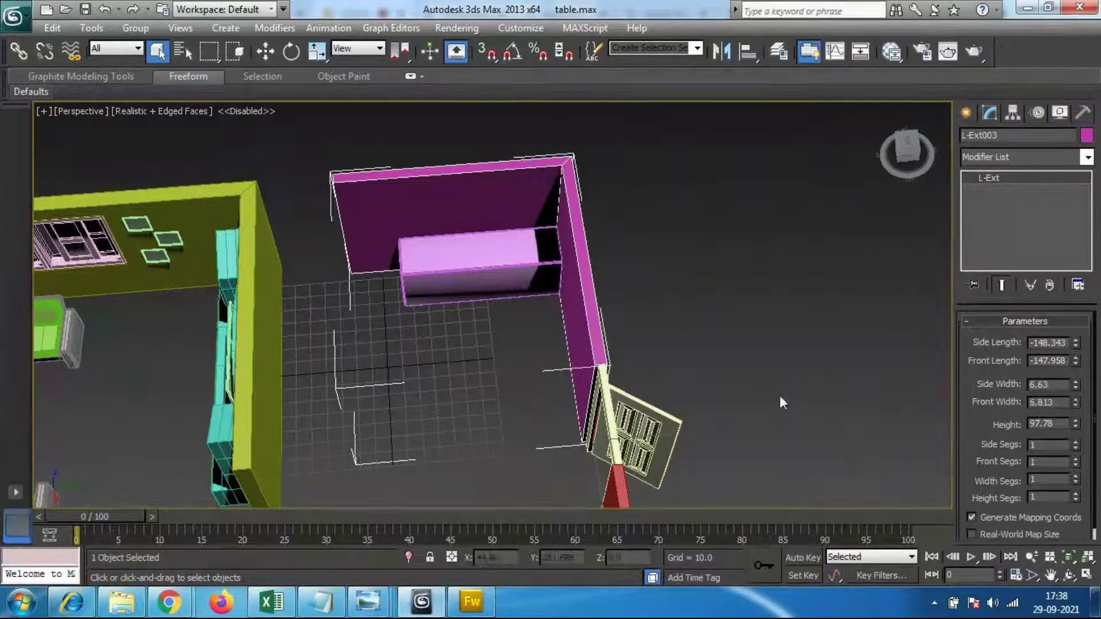
mouse_move(559, 366)
middle_mouse_down("alt")
mouse_move(565, 330)
mouse_move(560, 356)
middle_mouse_up("alt")
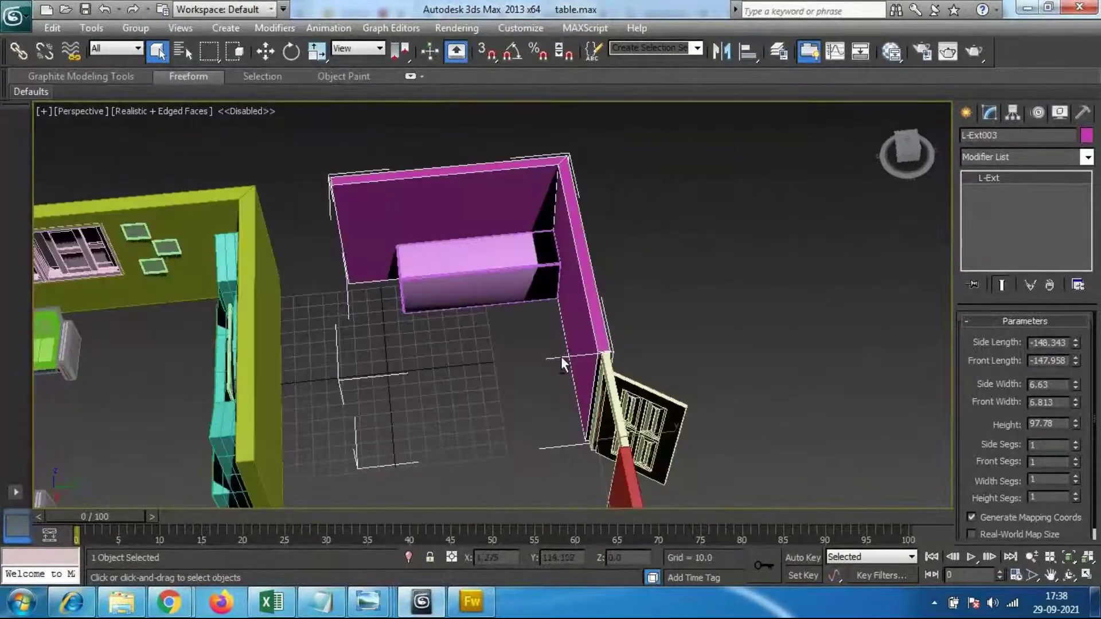
Step: Try moving the magenta L-shaped wall along Y, undo the move and deselect the wall
key("w")
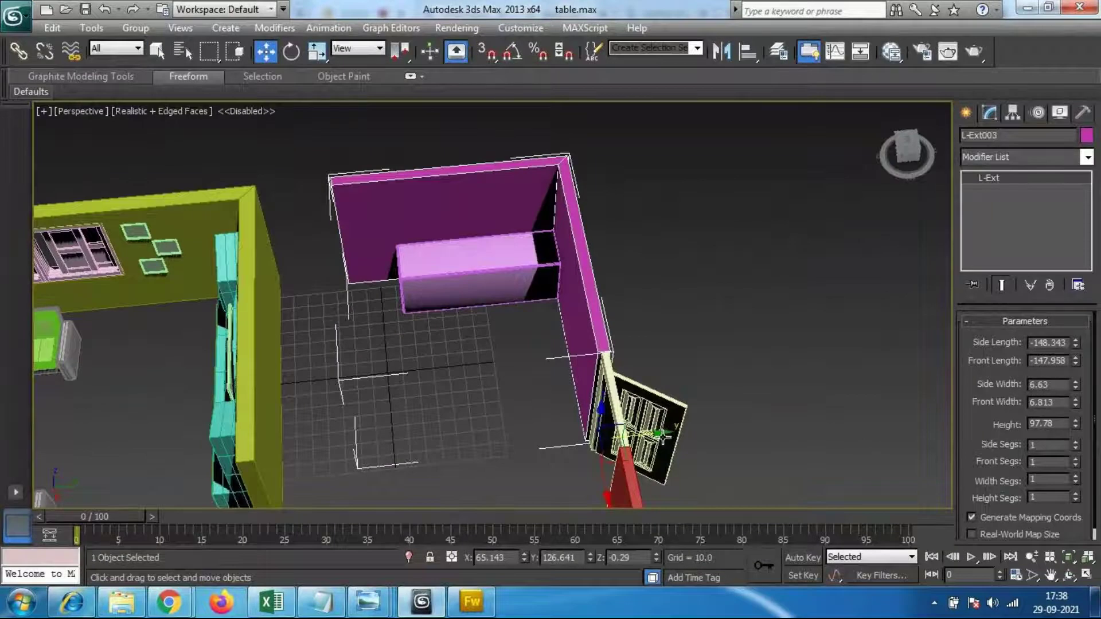
left_click_drag(665, 430, 739, 427)
middle_click_drag(436, 445, 458, 295, "alt")
key("ctrl+z")
left_click(696, 182)
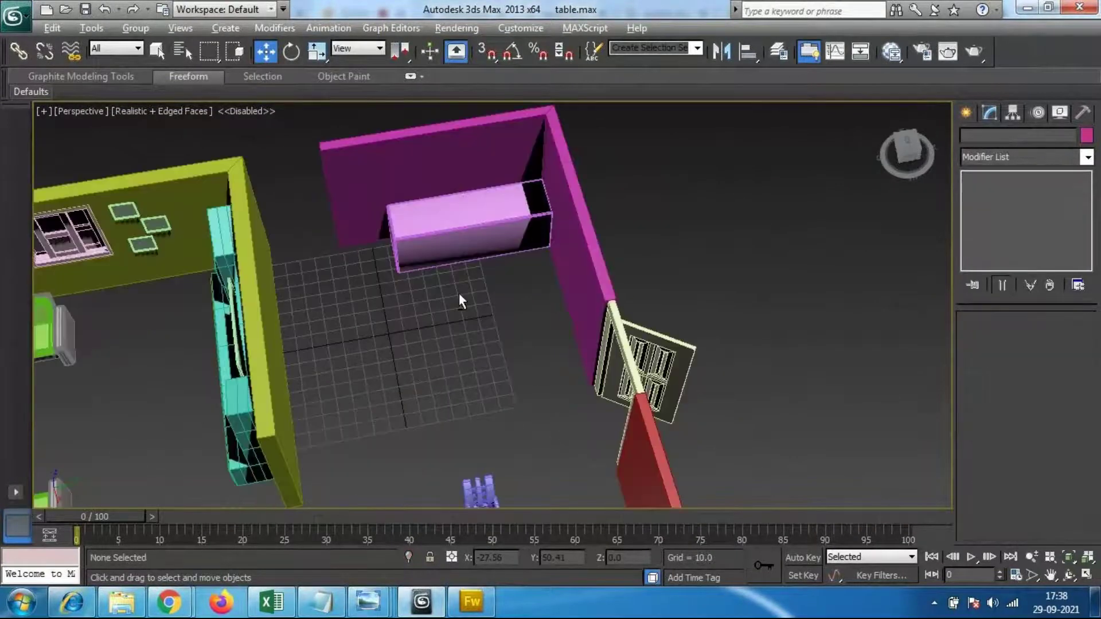
Step: Set the chamfer box's length to 126.037 and move it about 24.6 units along negative Y, away from the corner
scroll(453, 235, "up", 3)
middle_click_drag(451, 227, 527, 308)
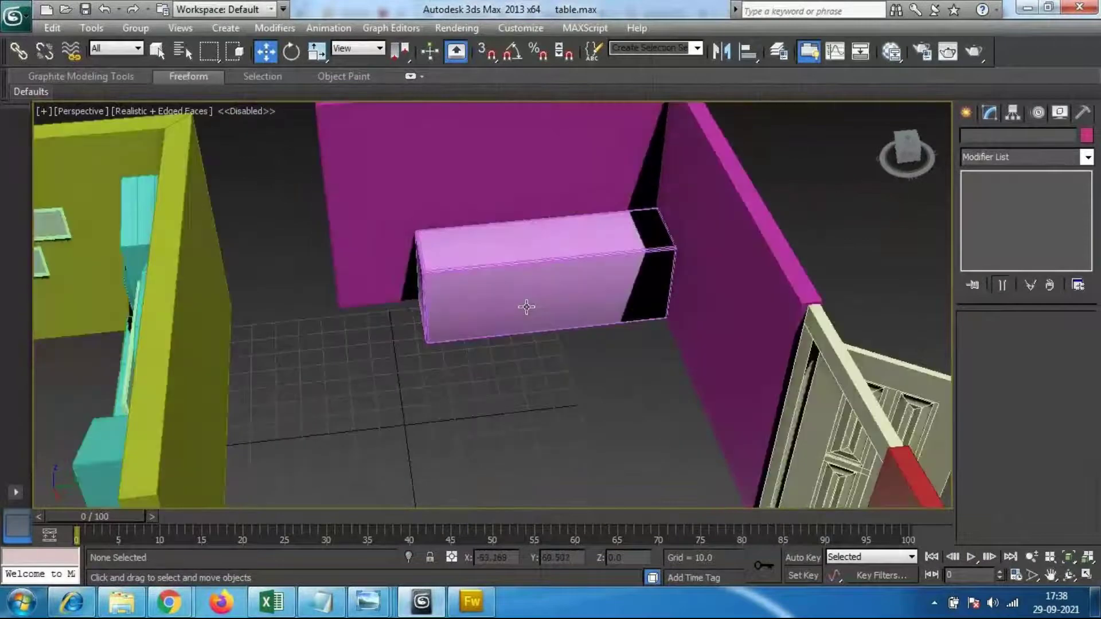
left_click(527, 307)
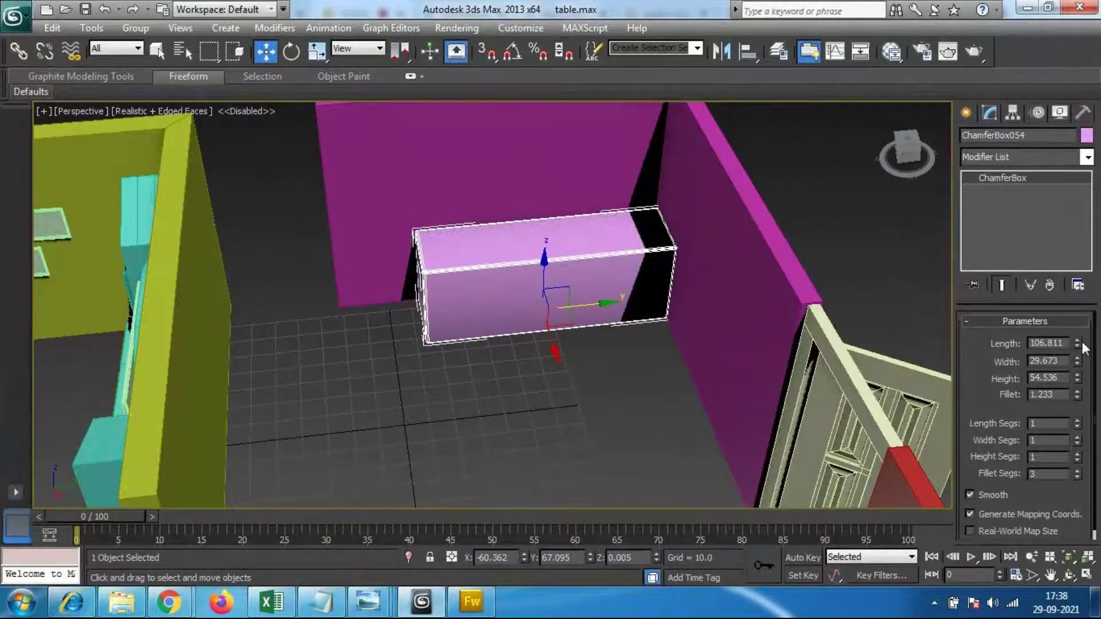
left_click_drag(1078, 343, 1081, 325)
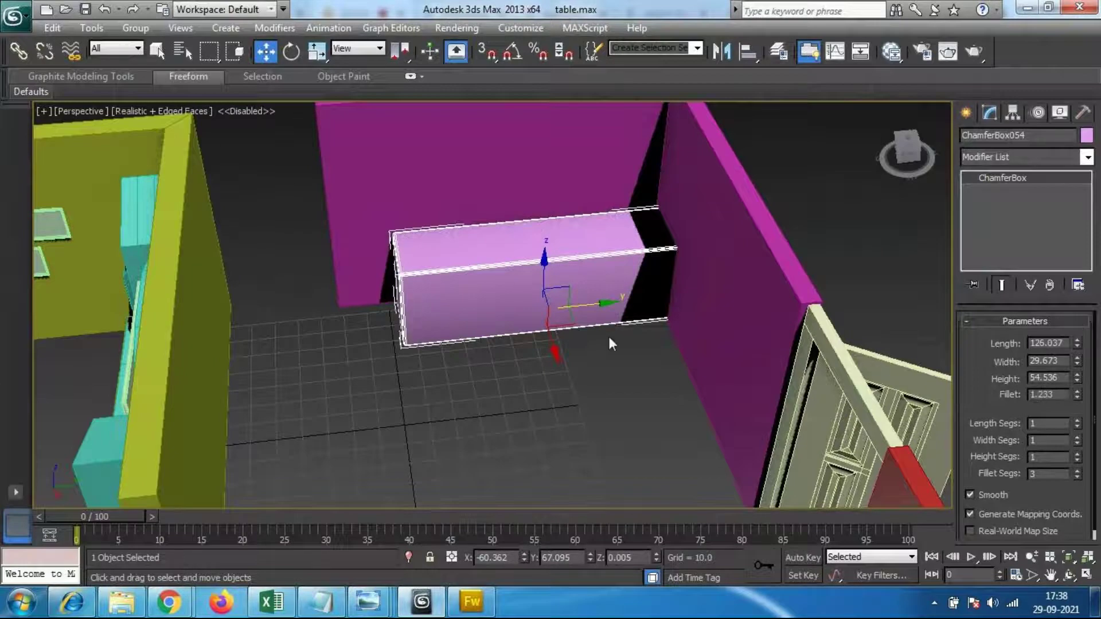
left_click_drag(606, 307, 551, 309)
middle_click_drag(608, 318, 564, 332, "alt")
middle_click_drag(450, 288, 469, 326, "alt")
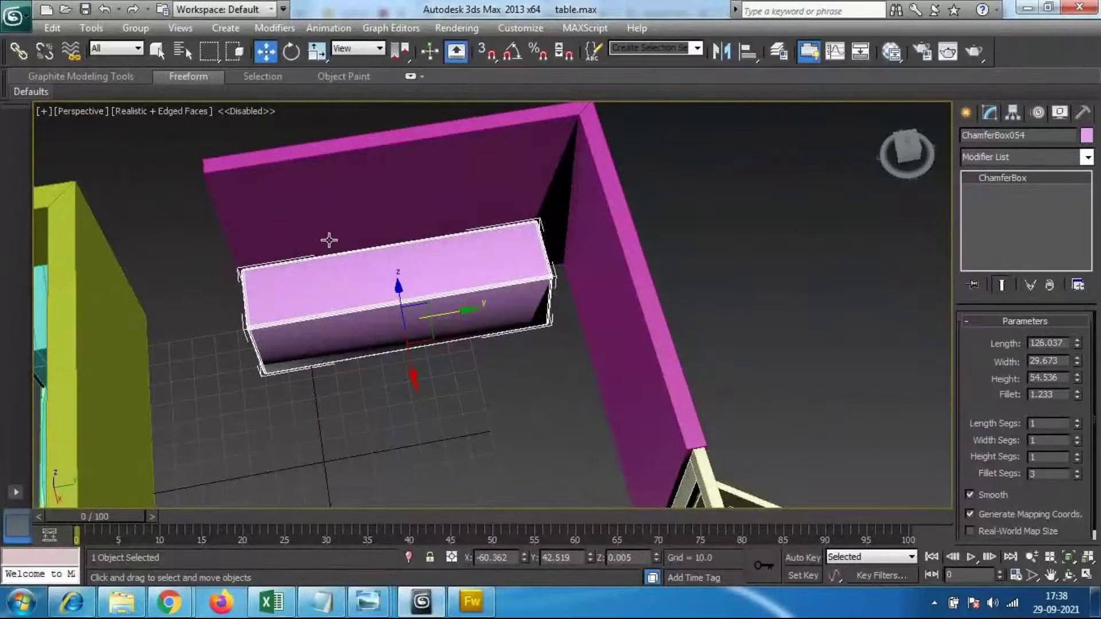
Step: Lengthen the chamfer box to 141.161 and move it about 3.5 units along positive Y toward the corner
left_click(1078, 341)
left_click_drag(1078, 343, 1066, 331)
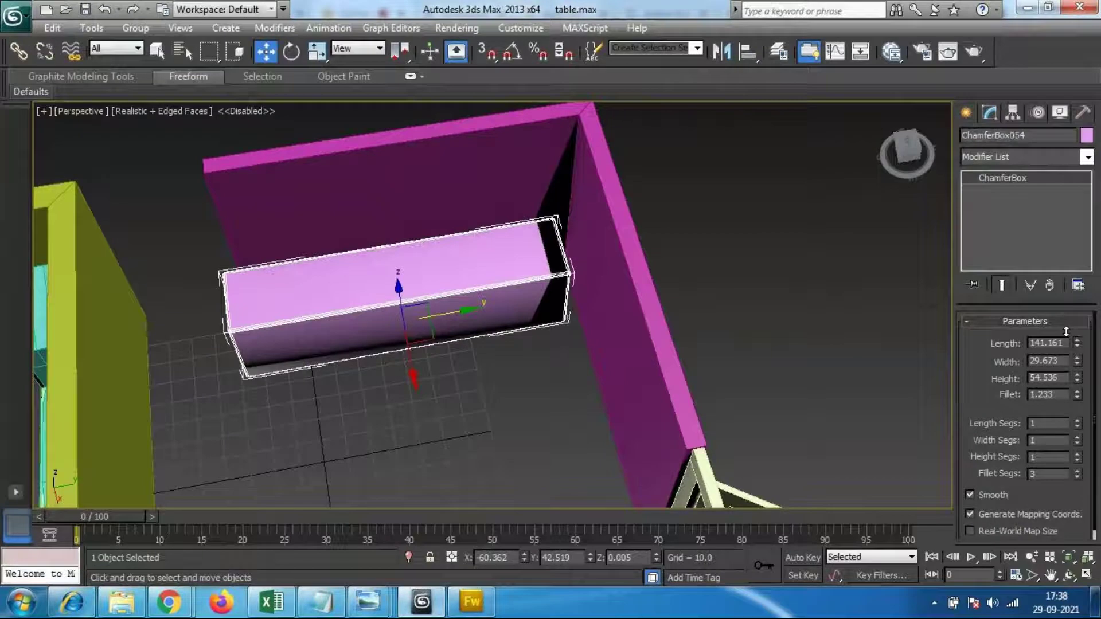
left_click_drag(459, 314, 467, 309)
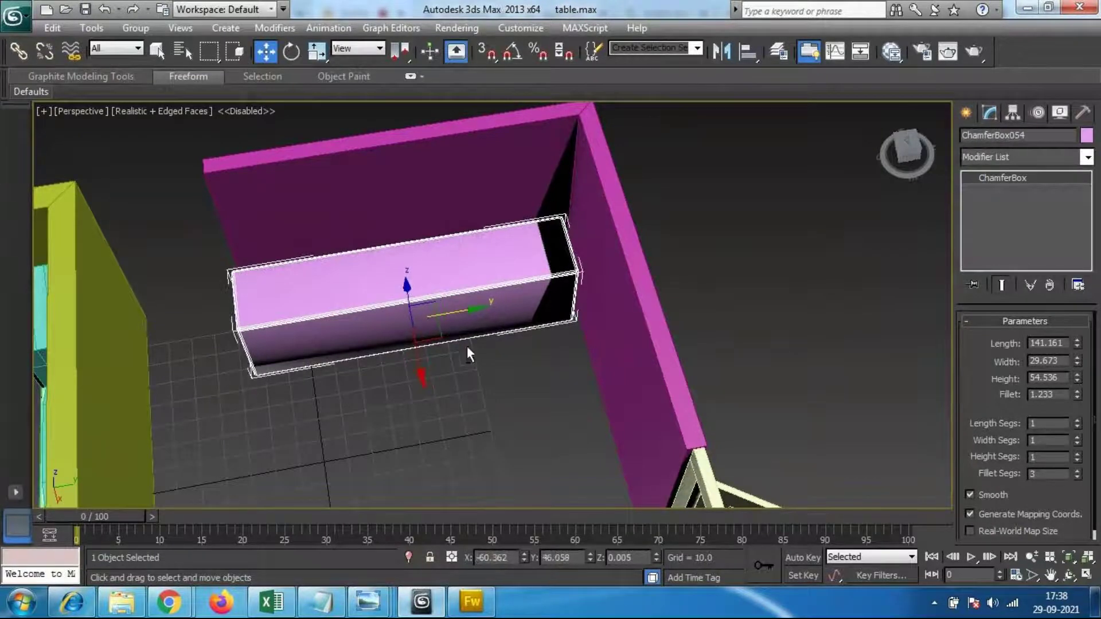
Step: Scale the long chamfer box along its Y axis to about 96.8 percent
middle_click_drag(459, 355, 484, 324, "alt")
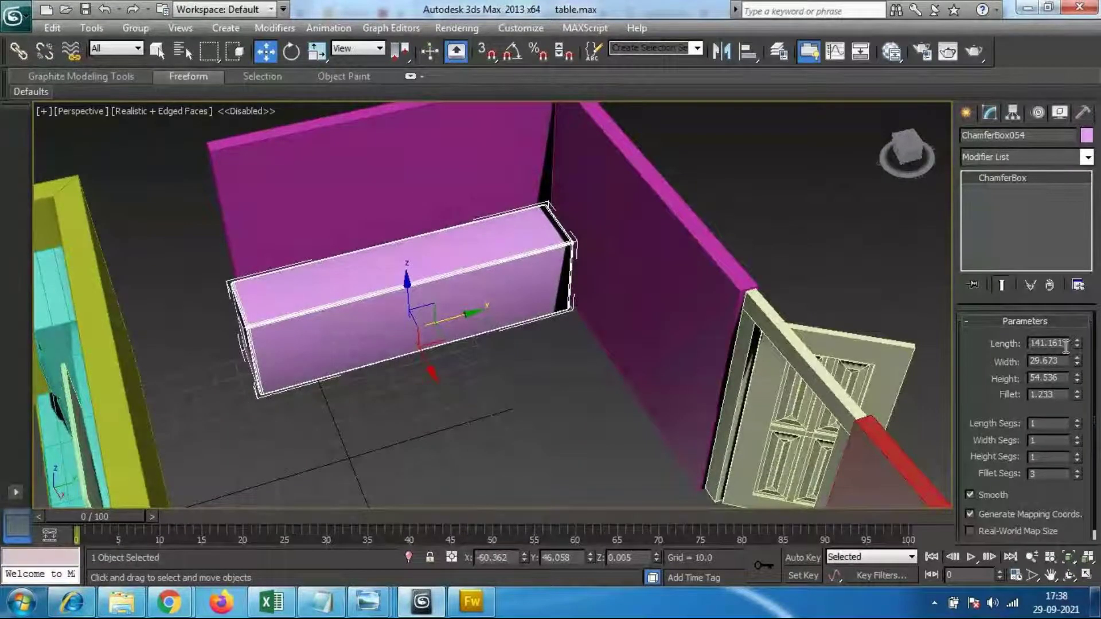
middle_click_drag(516, 321, 587, 322, "alt")
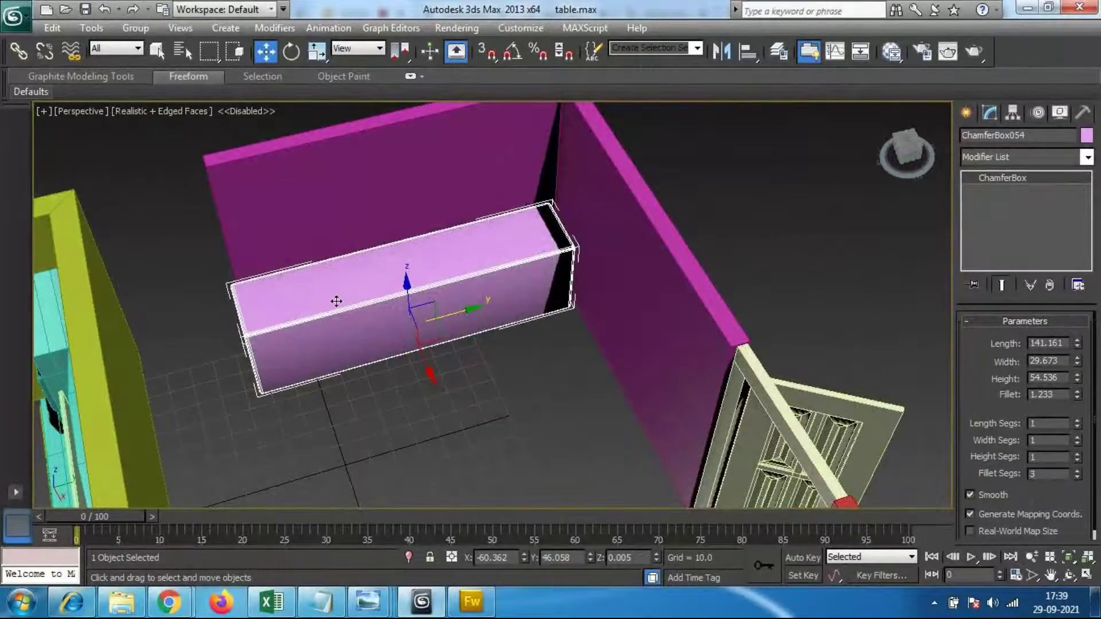
middle_click_drag(344, 287, 295, 344, "alt")
key("r")
left_click_drag(343, 344, 346, 347)
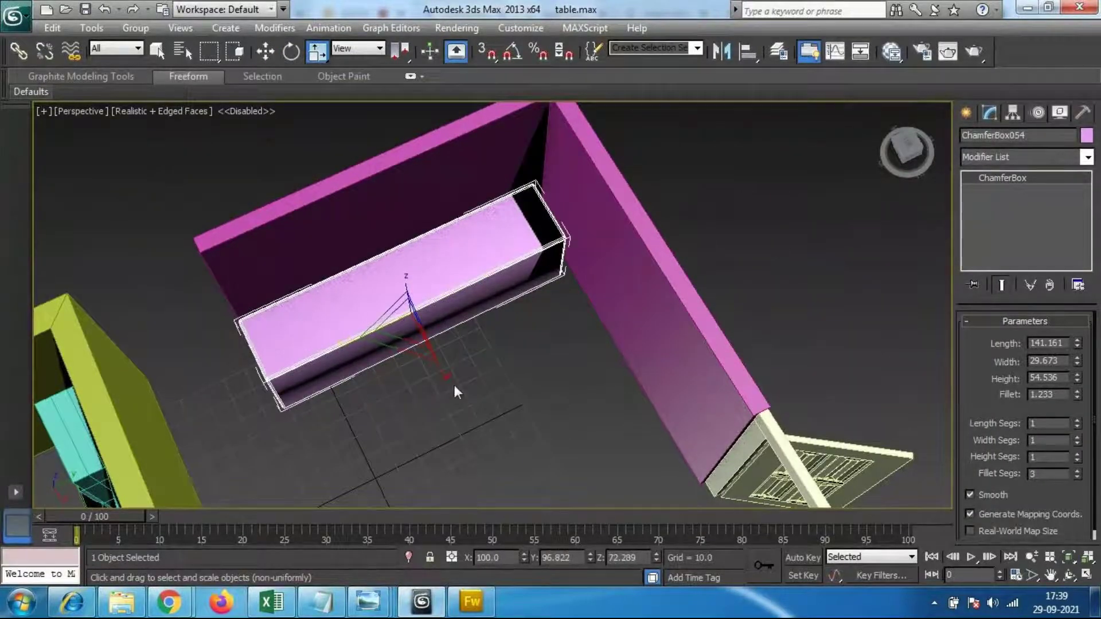
Step: Move the chamfer box about 5.4 units along positive Y, up against the corner wall
middle_click_drag(386, 395, 410, 405, "alt")
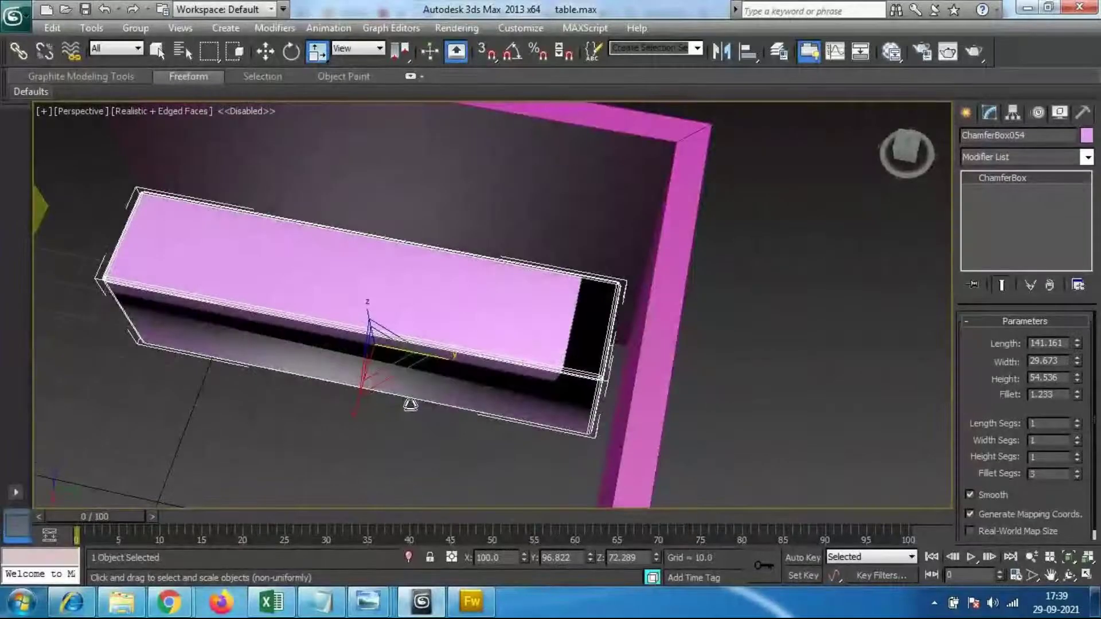
key("w")
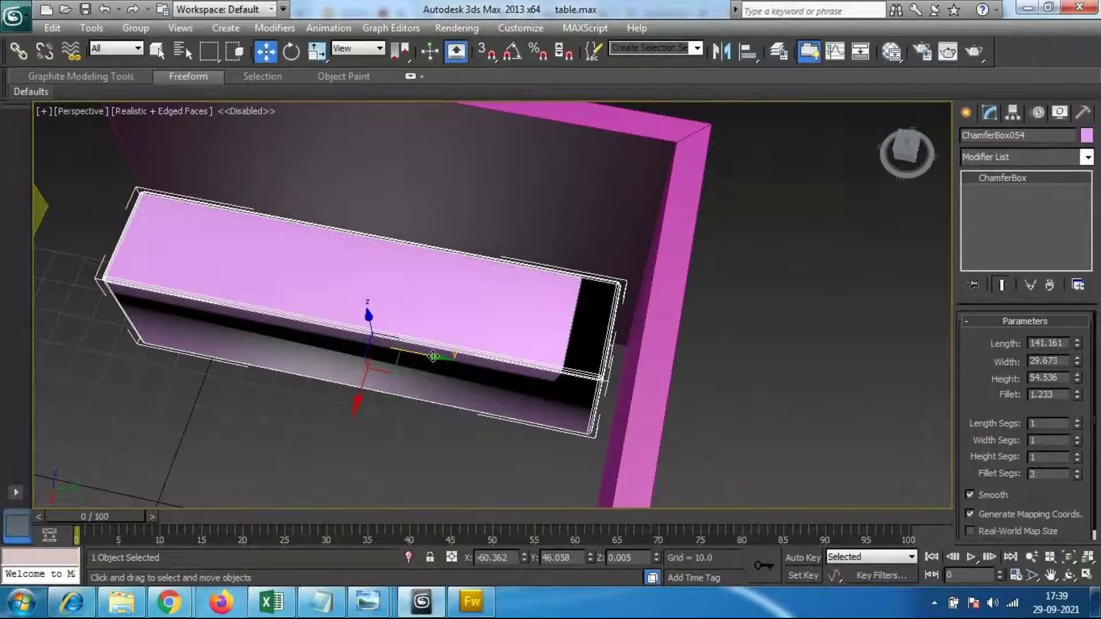
left_click_drag(436, 356, 453, 360)
middle_click_drag(333, 433, 442, 403, "alt")
scroll(515, 362, "down", 3)
middle_click_drag(514, 362, 414, 352)
scroll(413, 352, "up", 3)
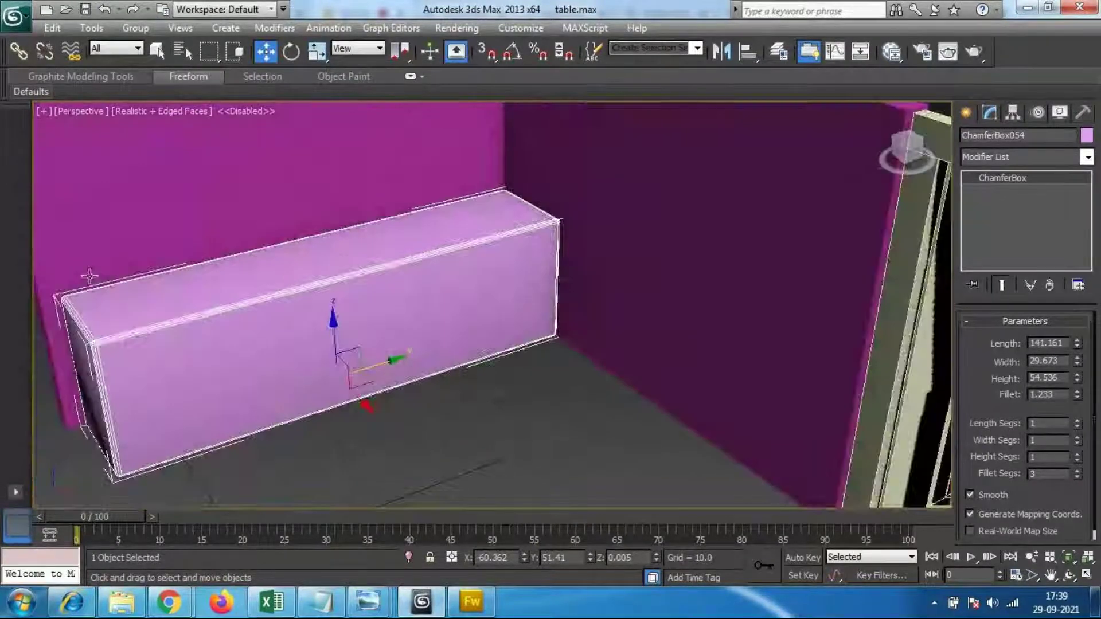
Step: Divide the chamfer box into 5 length segments
scroll(402, 353, "up", 10)
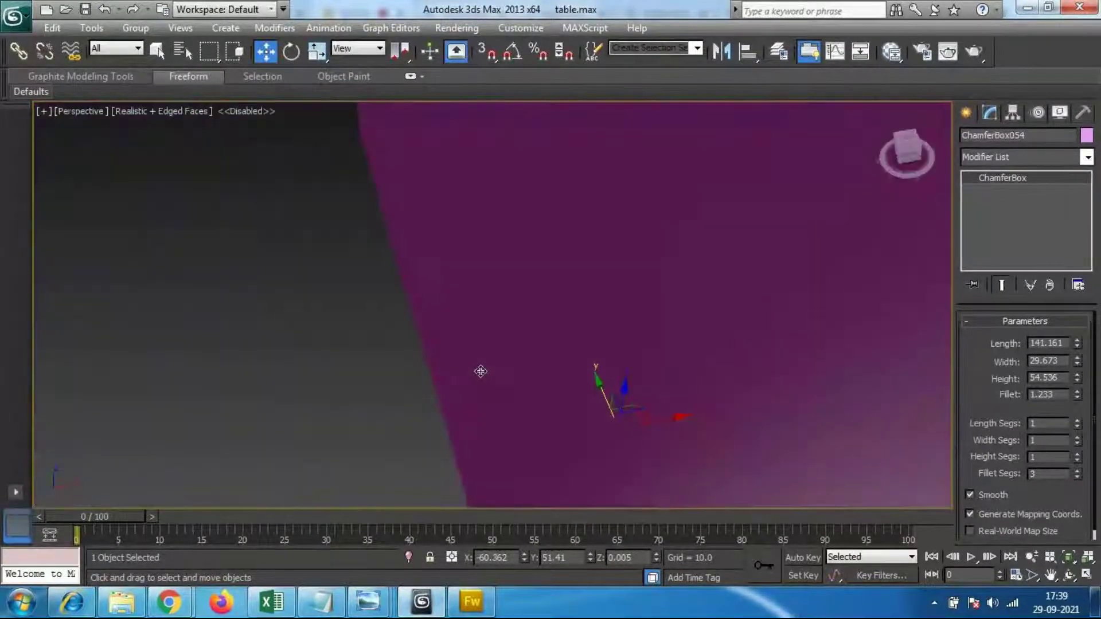
middle_click_drag(481, 372, 572, 294, "alt")
middle_click_drag(483, 438, 511, 281)
scroll(547, 343, "down", 3)
middle_click_drag(550, 344, 482, 312, "alt")
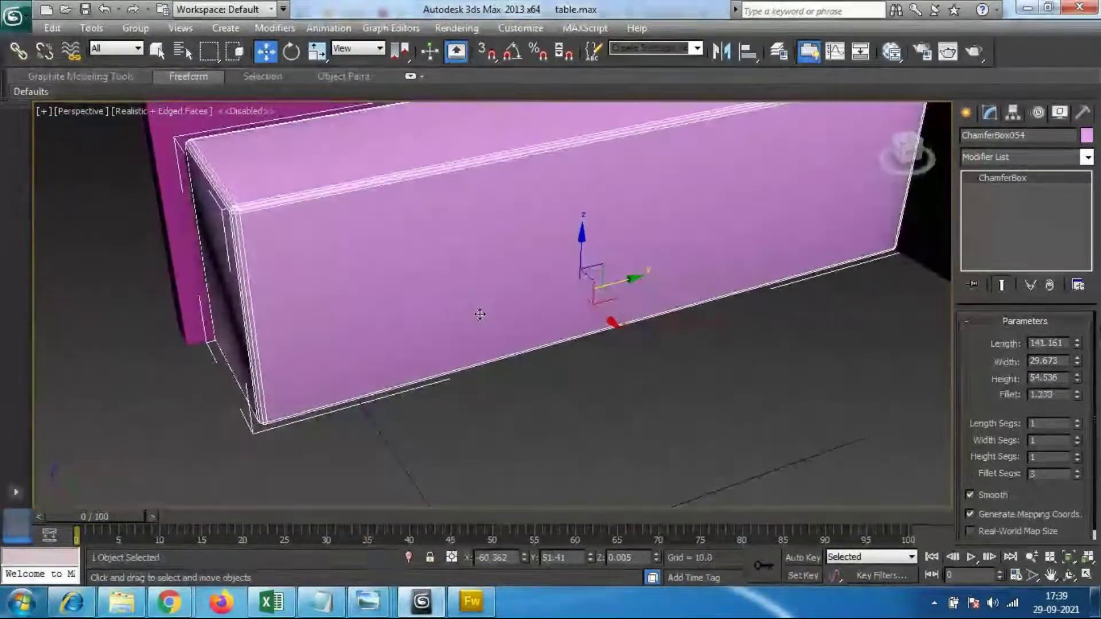
double_click(1038, 424)
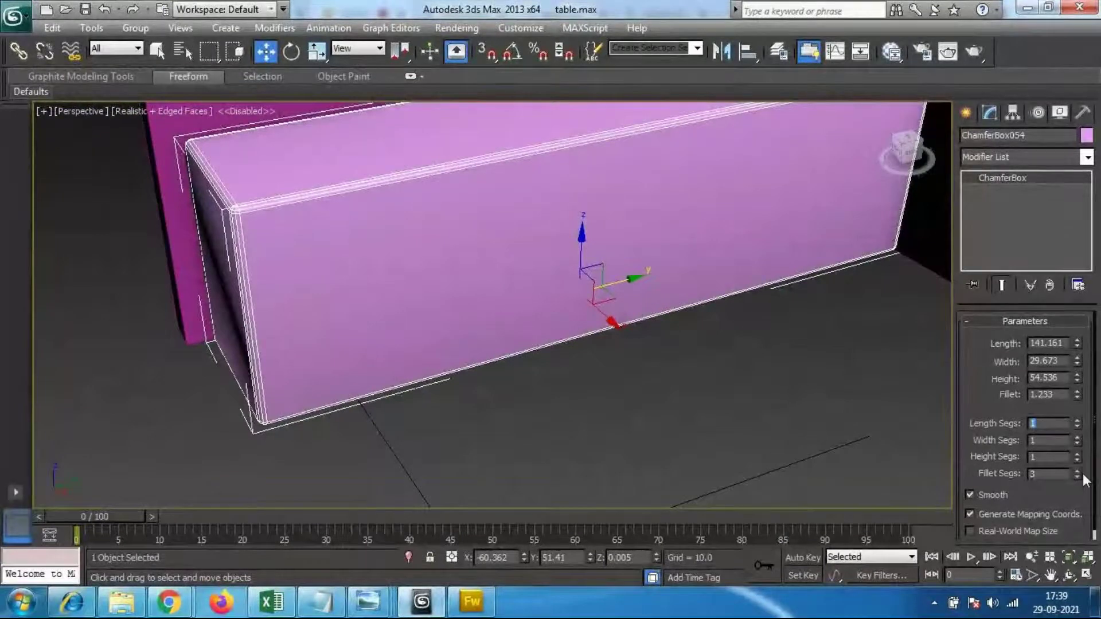
type("5")
key("Return")
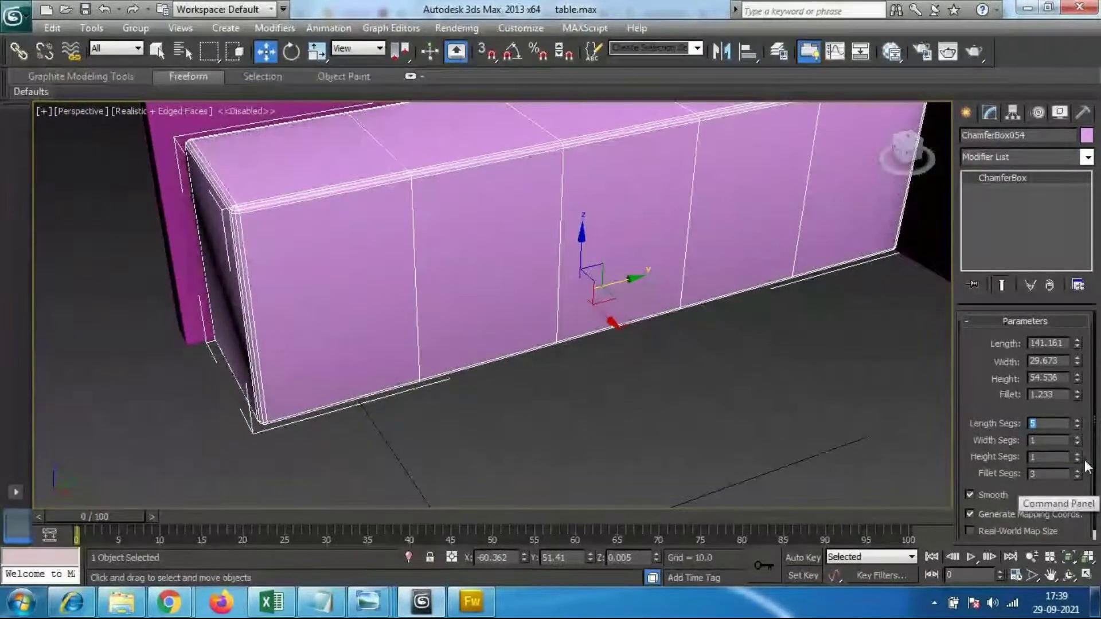
Step: Set both the width segments and the height segments of the chamfer box to 5
middle_click_drag(565, 330, 573, 319, "alt")
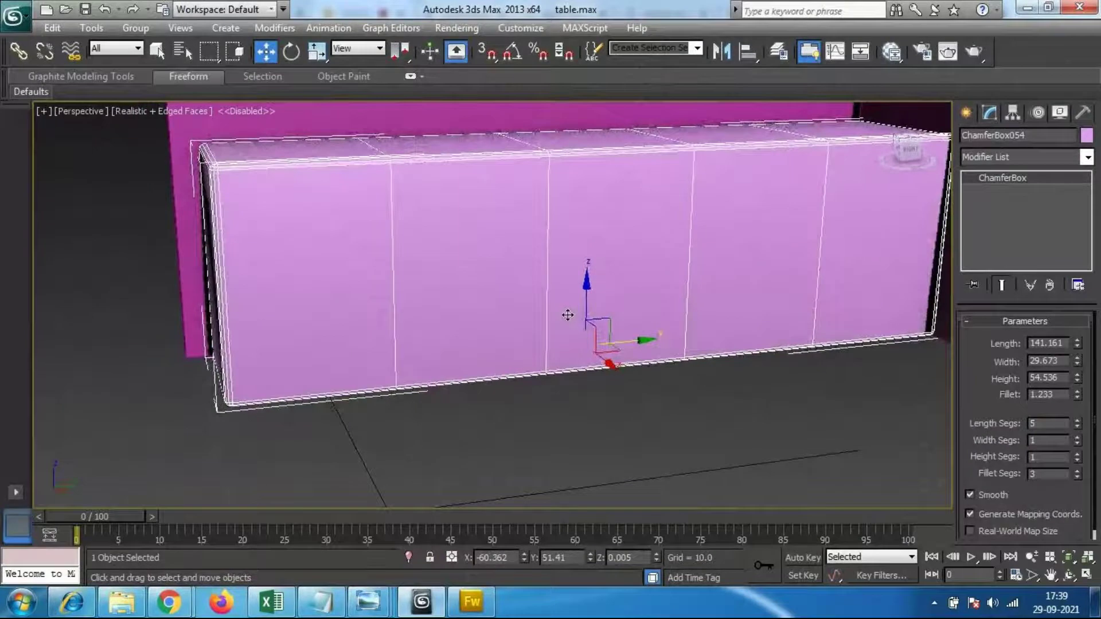
middle_click_drag(840, 260, 758, 324)
scroll(614, 307, "down", 3)
middle_click_drag(614, 307, 606, 328, "alt")
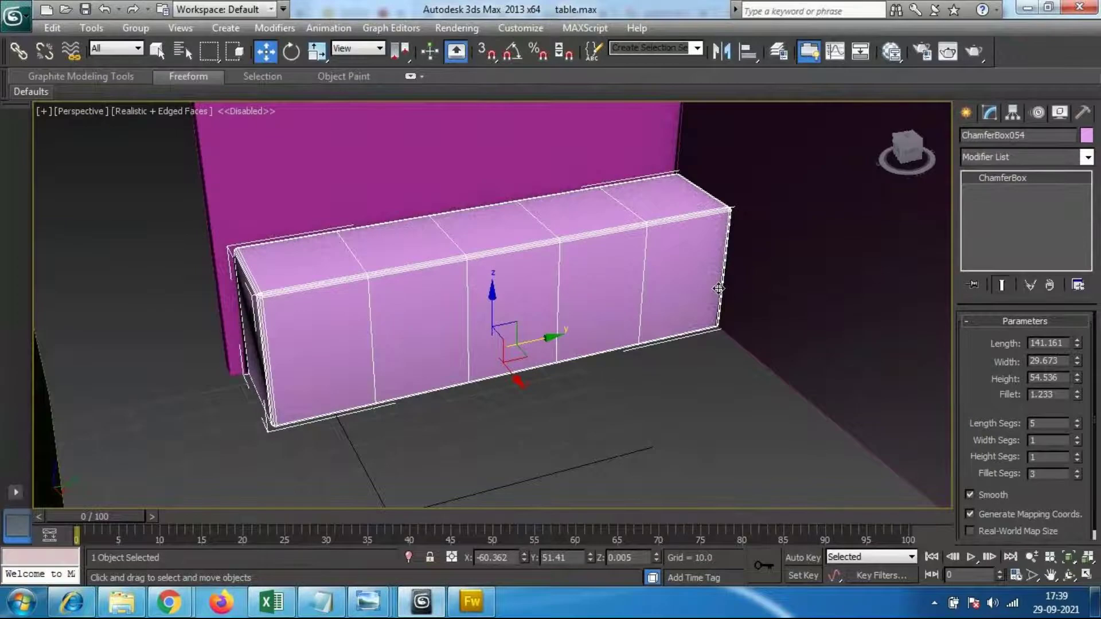
double_click(1047, 440)
type("5")
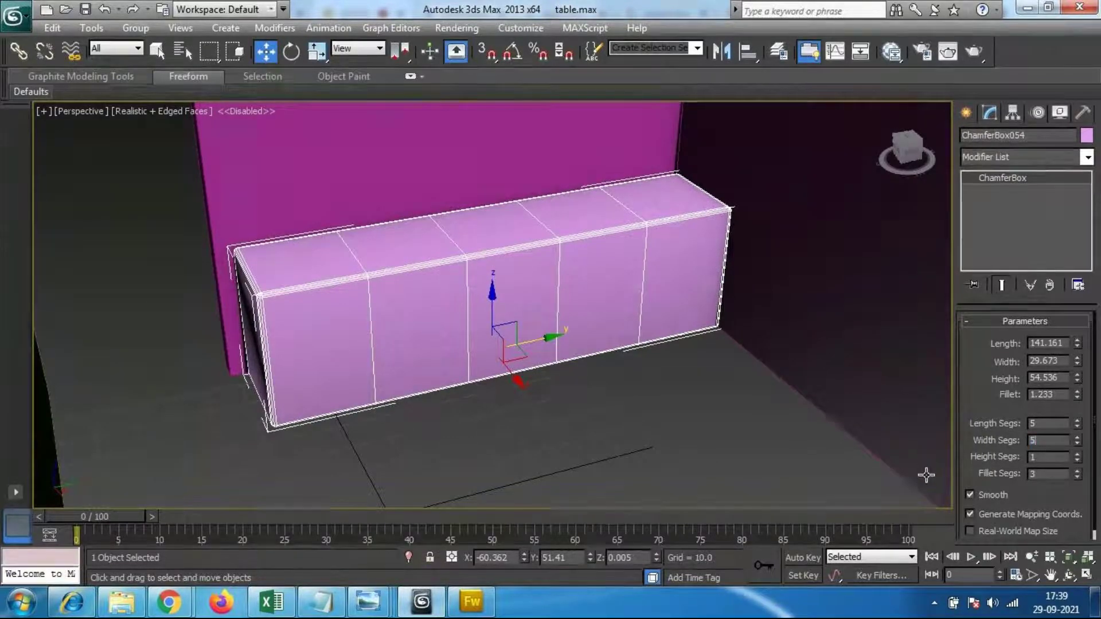
key("Return")
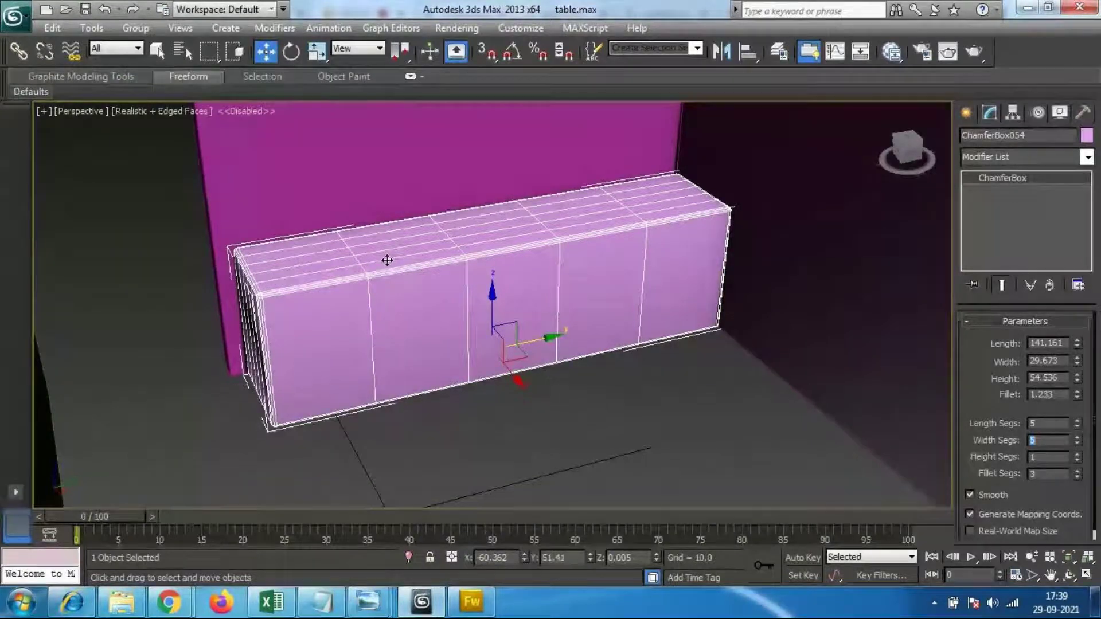
left_click(1049, 458)
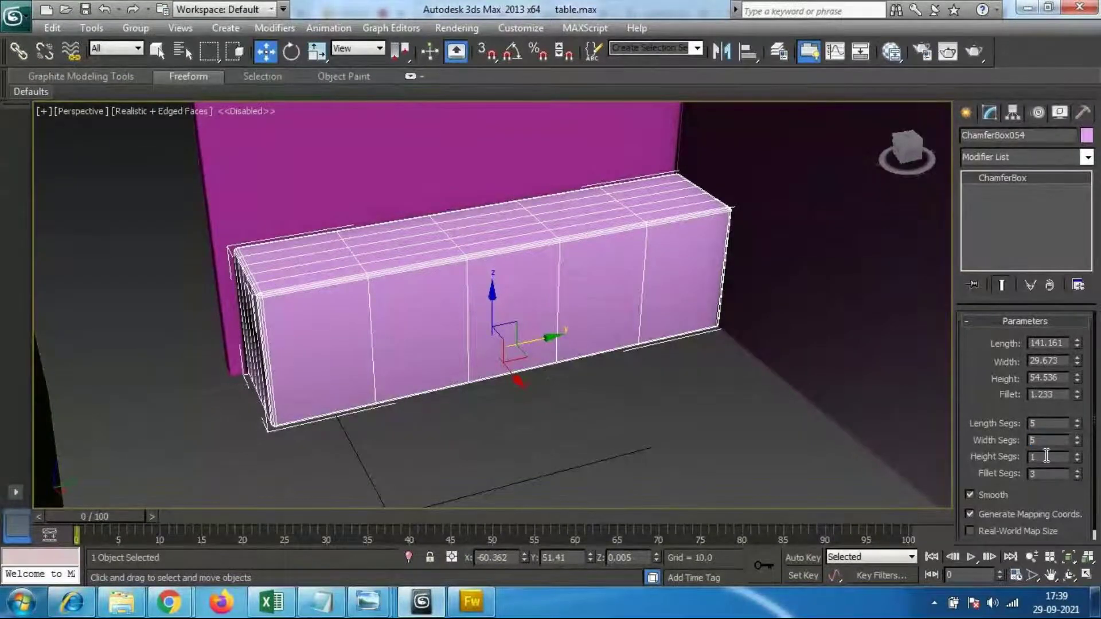
type("5")
key("Return")
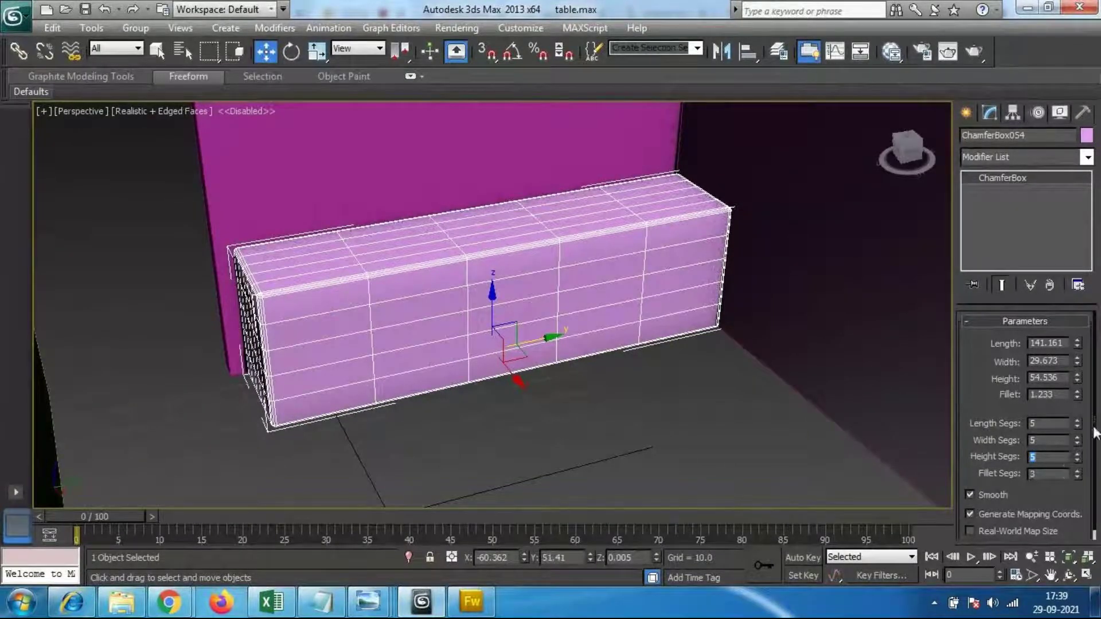
double_click(1049, 473)
left_click(1048, 478)
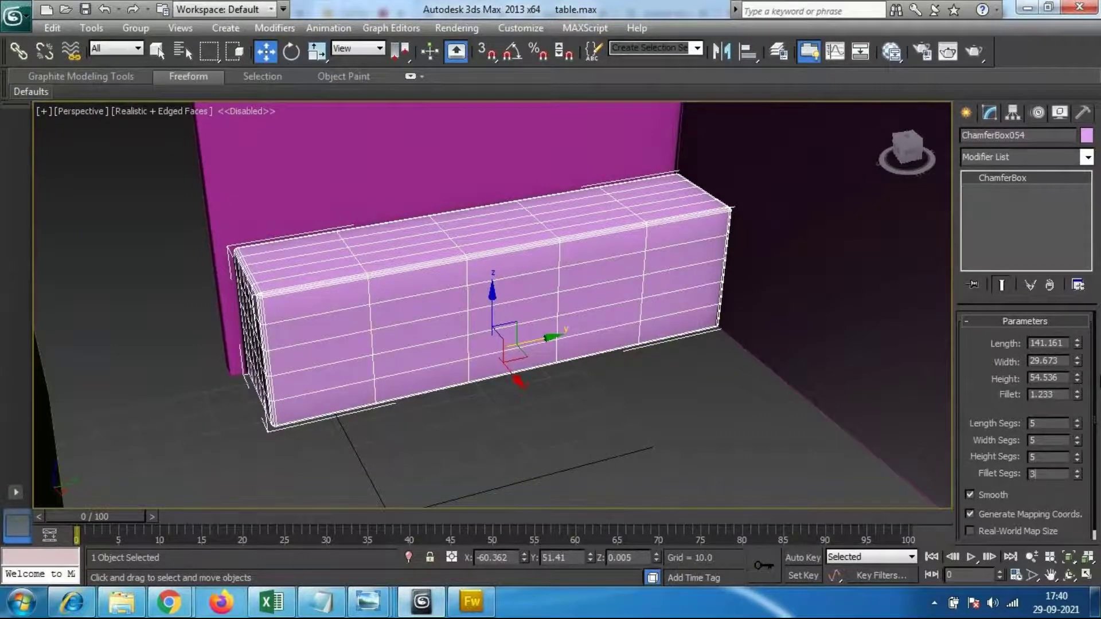
Step: Clone the segmented chamfer box about 49.6 units along positive X, away from the magenta wall
middle_click_drag(644, 258, 565, 332, "alt")
scroll(566, 331, "down", 3)
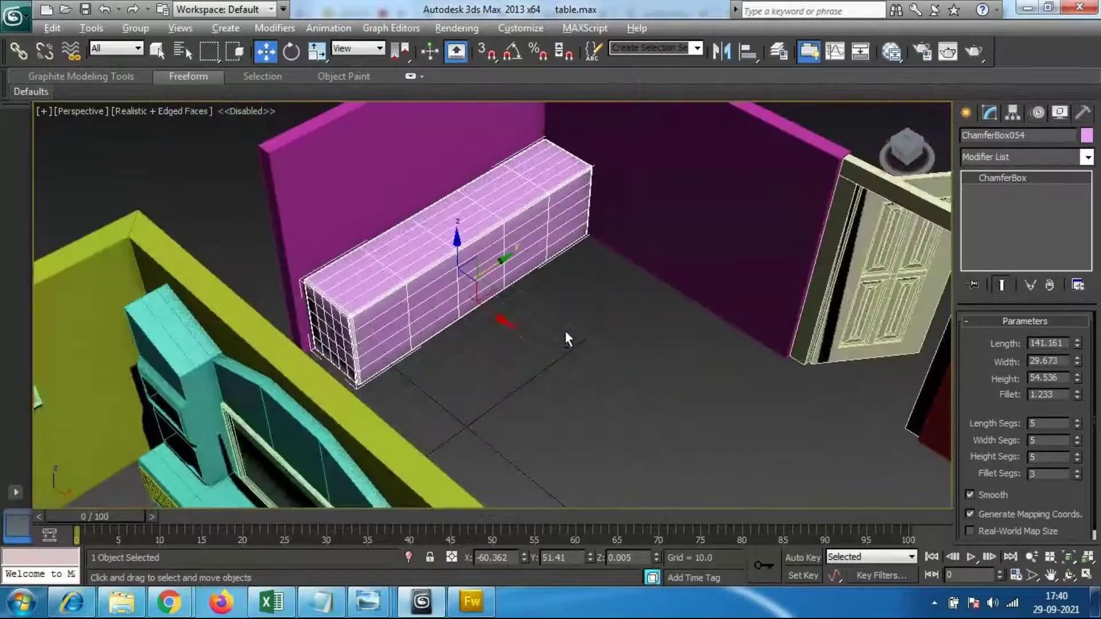
left_click(203, 192)
left_click(470, 292)
middle_click_drag(481, 302, 470, 322, "alt")
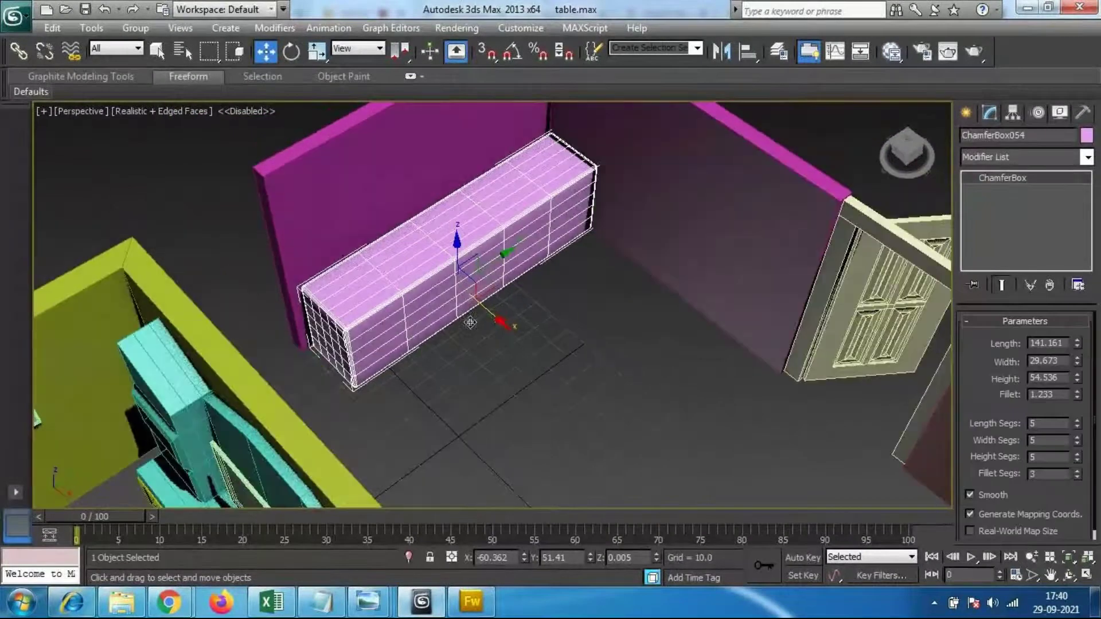
left_click_drag(502, 323, 571, 397, "shift")
left_click(549, 367)
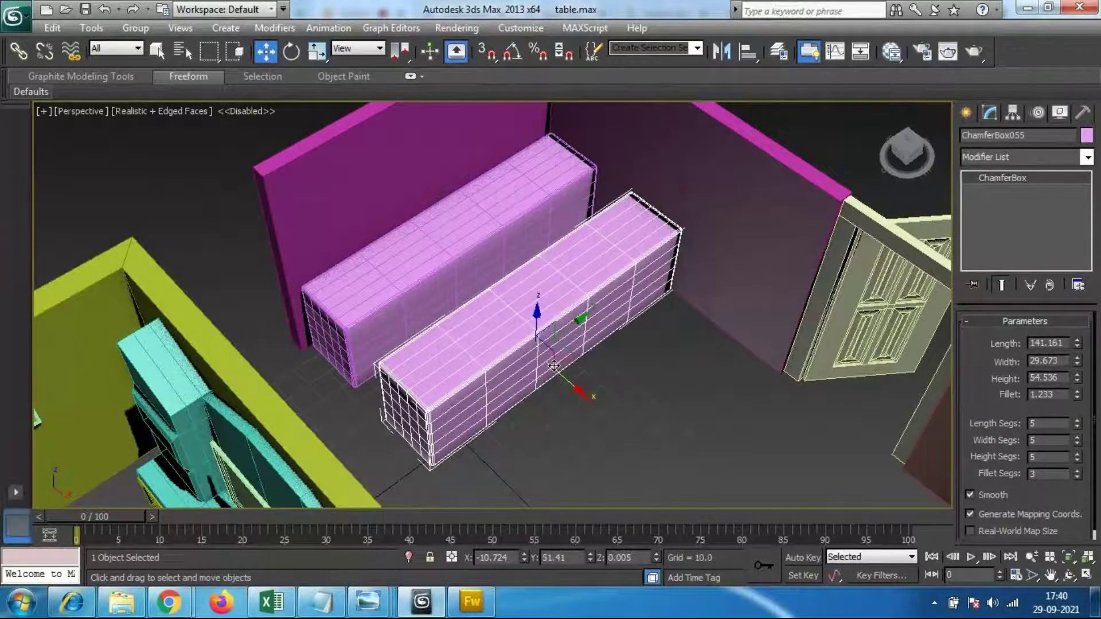
Step: Rotate the copied chamfer box to exactly 90 degrees about Z, perpendicular to the original box
key("e")
left_click_drag(528, 405, 672, 382)
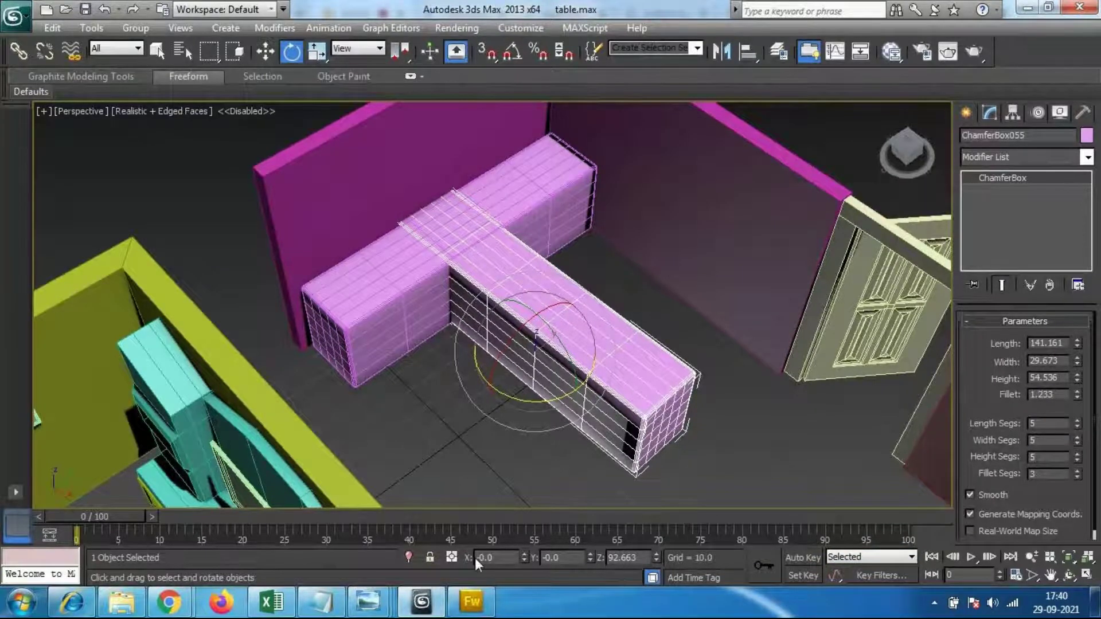
double_click(646, 558)
type("90")
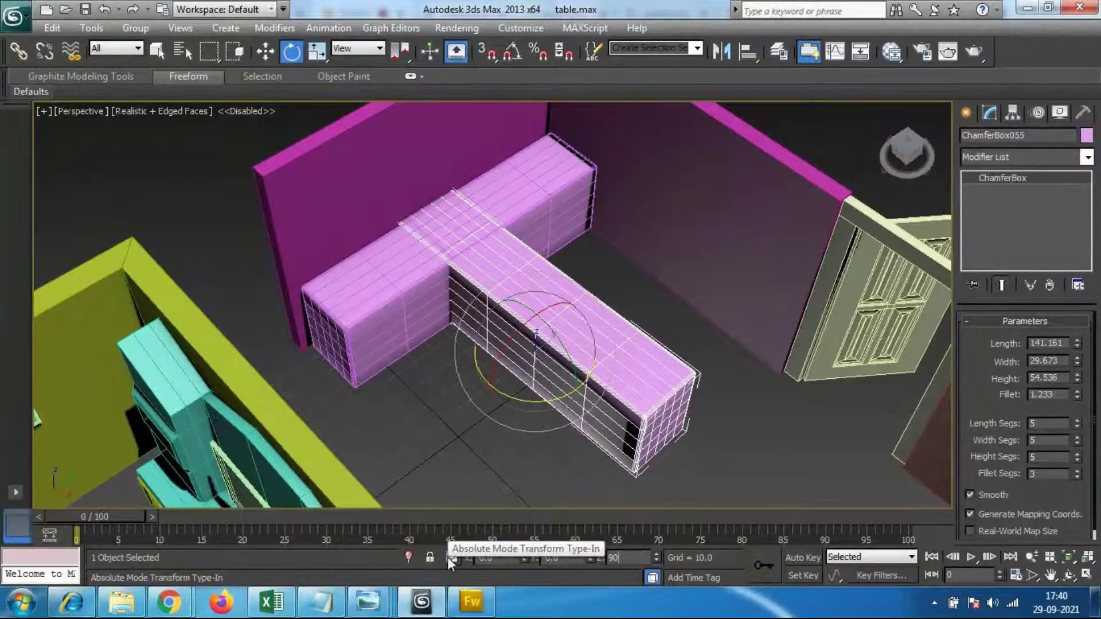
key("Return")
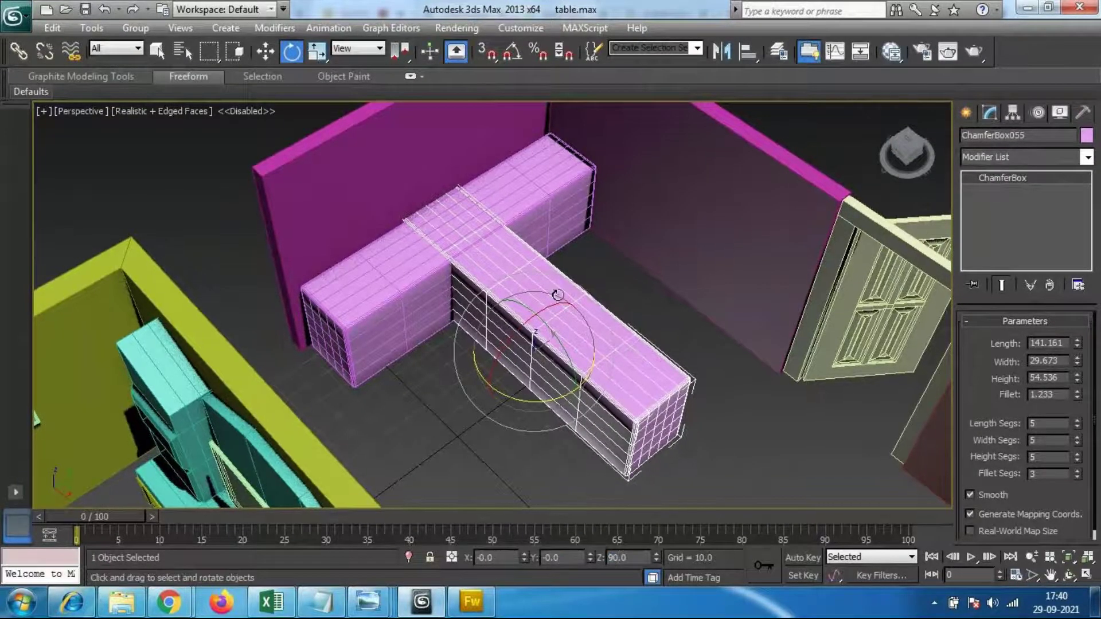
Step: In the top view, move the rotated copy about 52.9 units along positive Y against the adjoining magenta wall
key("t")
scroll(474, 285, "down", 3)
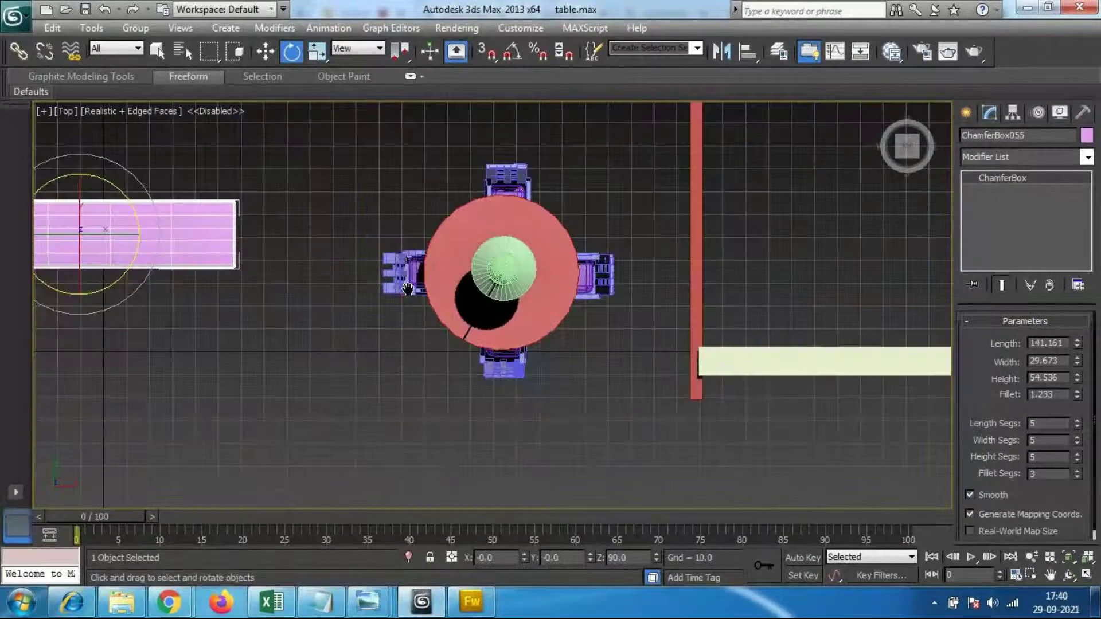
scroll(625, 298, "down", 3)
scroll(427, 268, "up", 5)
middle_click_drag(424, 277, 564, 359)
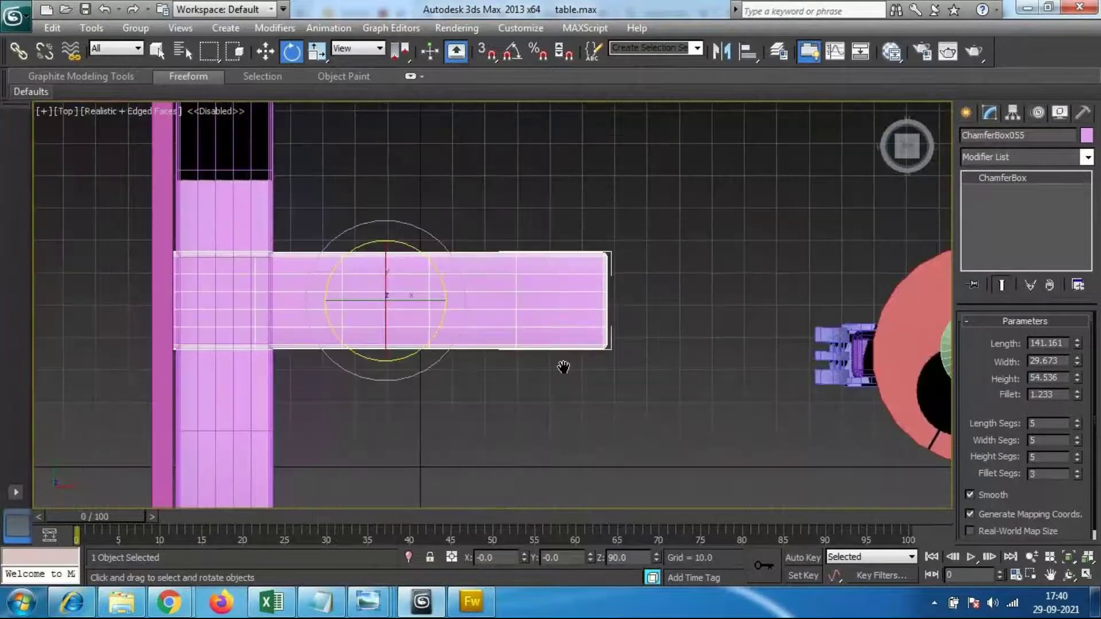
key("w")
left_click_drag(400, 235, 406, 61)
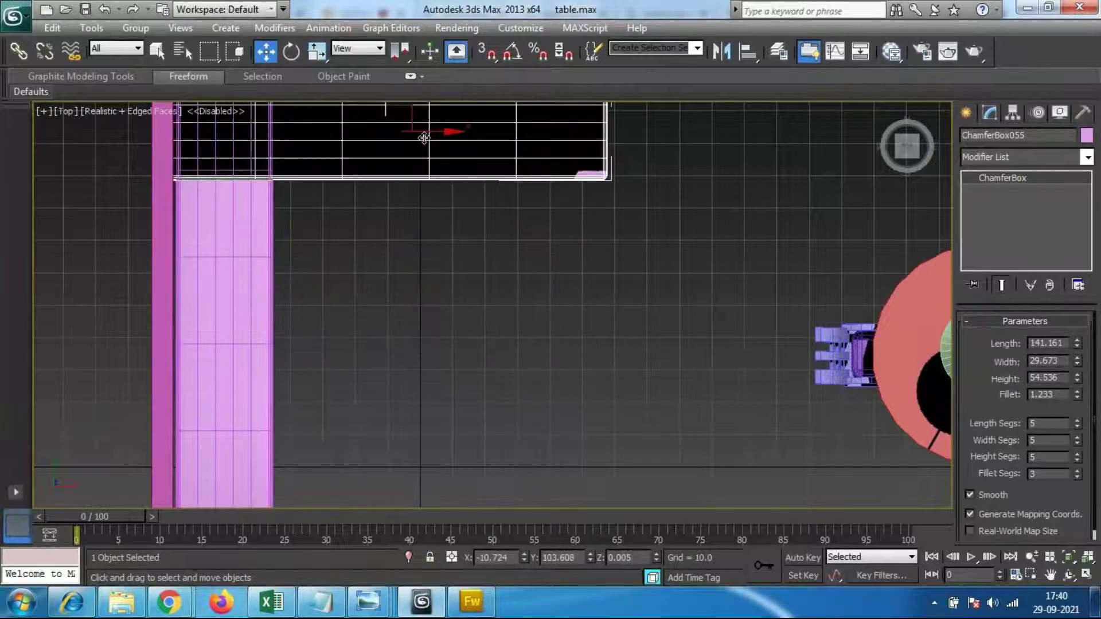
middle_click_drag(429, 195, 428, 340)
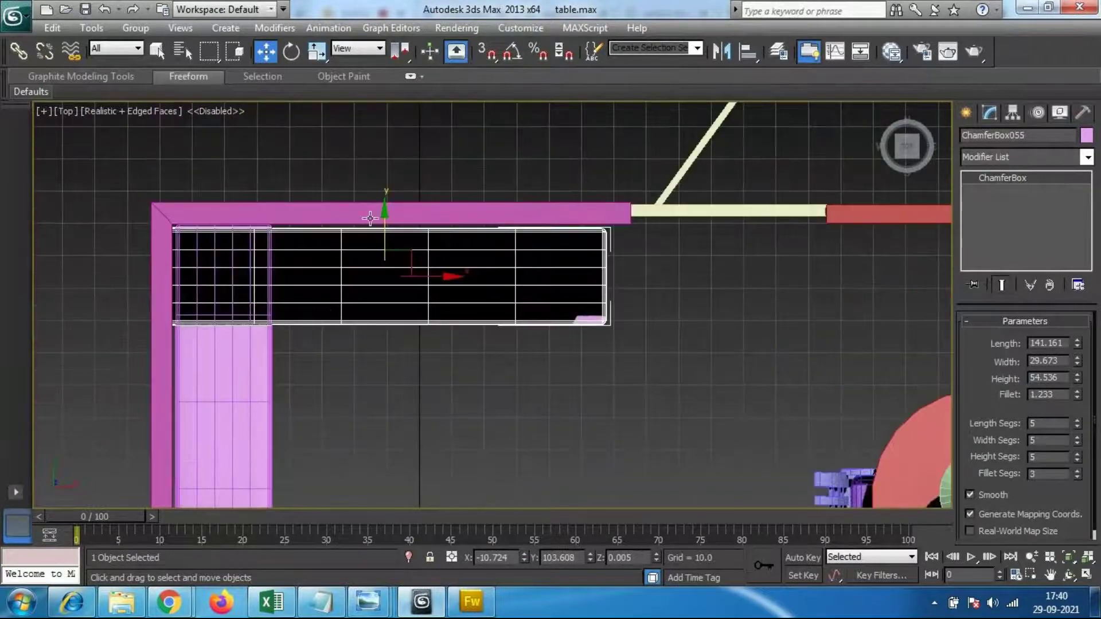
left_click_drag(384, 214, 384, 213)
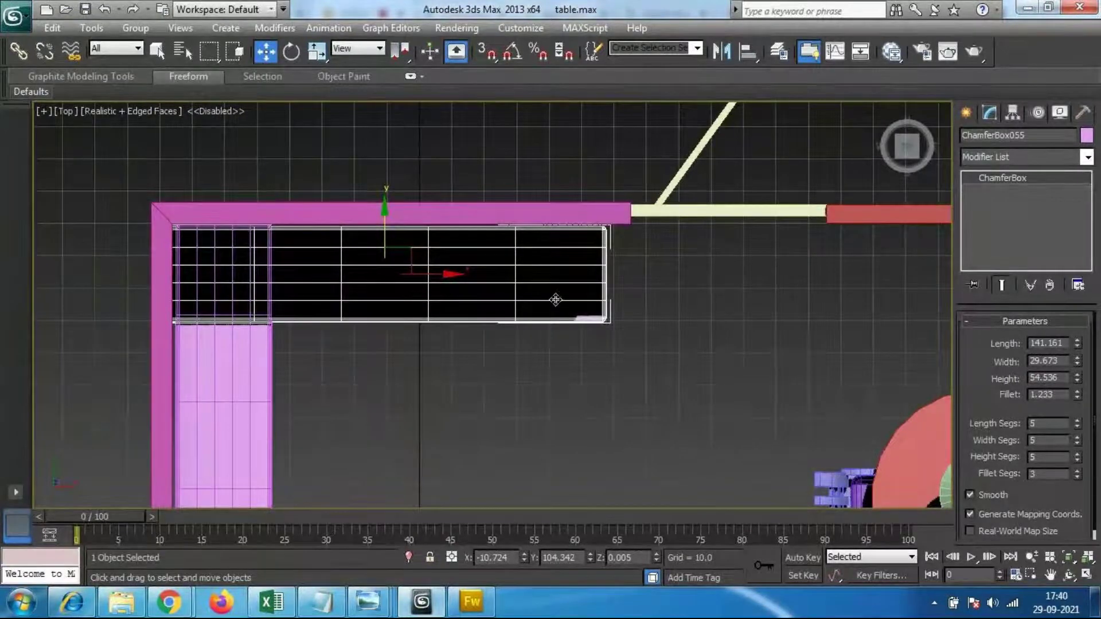
Step: Shift the rotated copy about 5.1 units along positive X toward the door and deselect it
left_click_drag(453, 274, 474, 274)
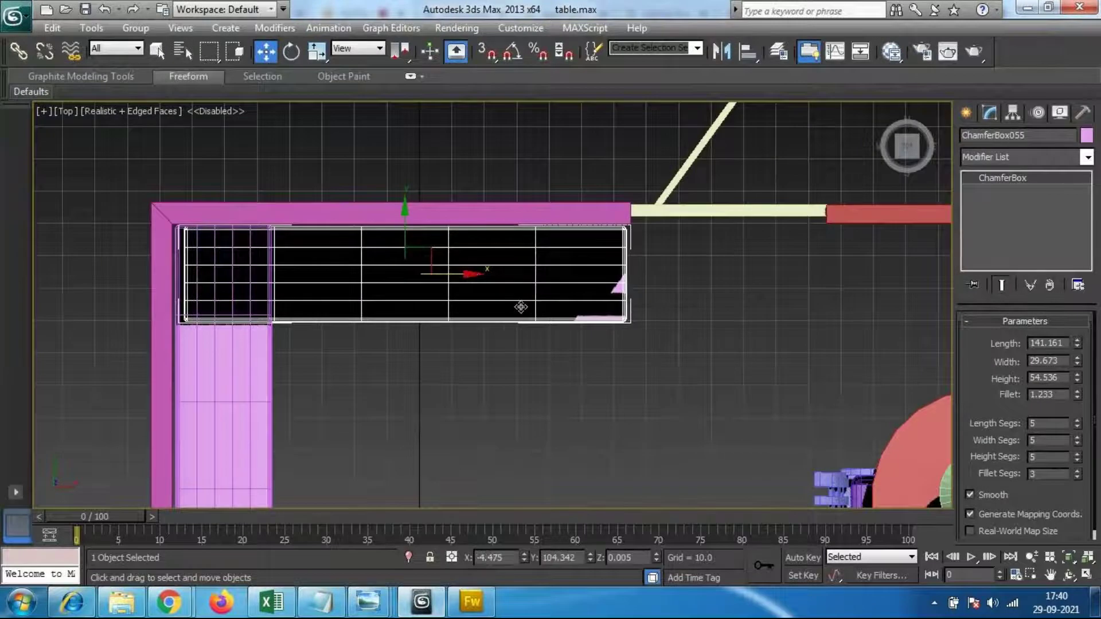
key("ctrl+z")
key("p")
middle_click_drag(397, 385, 473, 421, "alt")
scroll(358, 280, "down", 3)
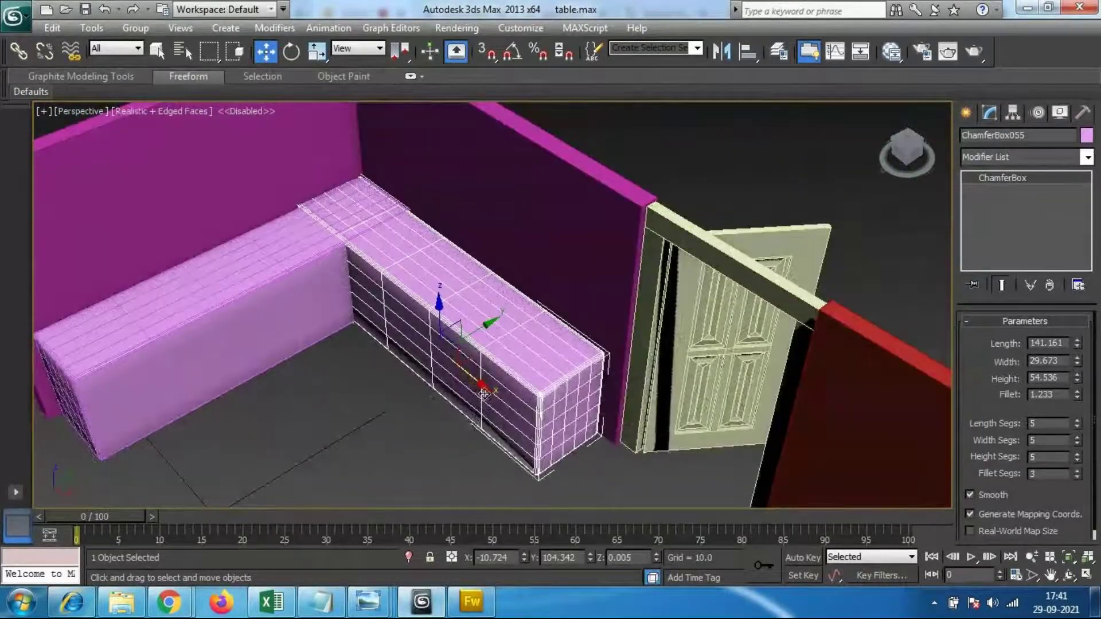
left_click_drag(485, 392, 491, 394)
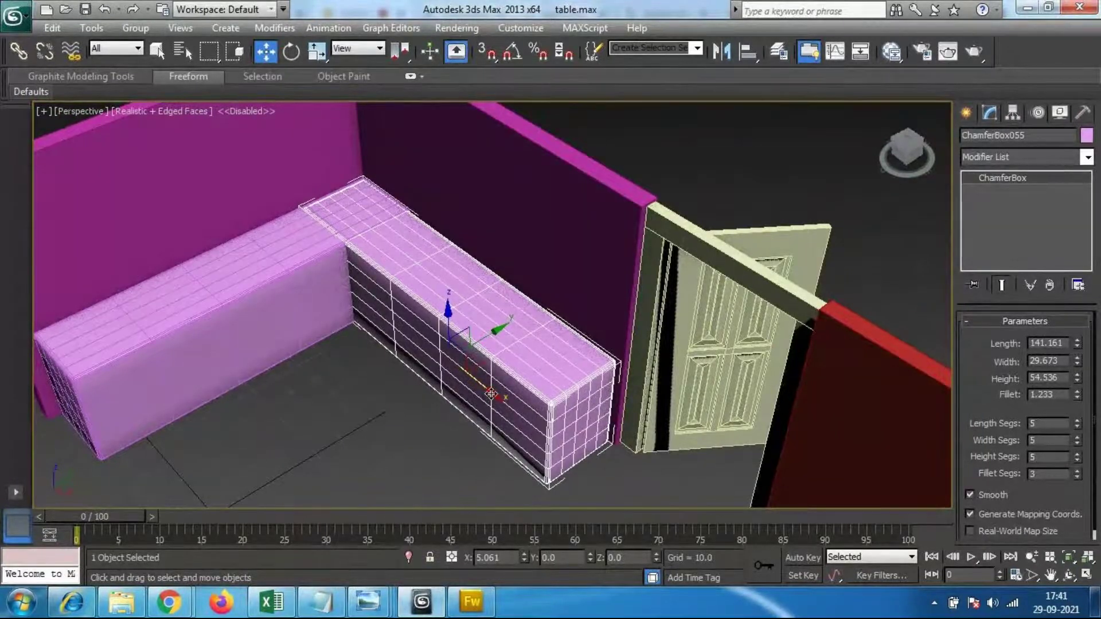
left_click(322, 424)
middle_click_drag(322, 424, 449, 420, "alt")
Step: Switch to Windows Explorer and open the kitchen reference picture "images (1)" from the 3ds Max folder
left_click(117, 604)
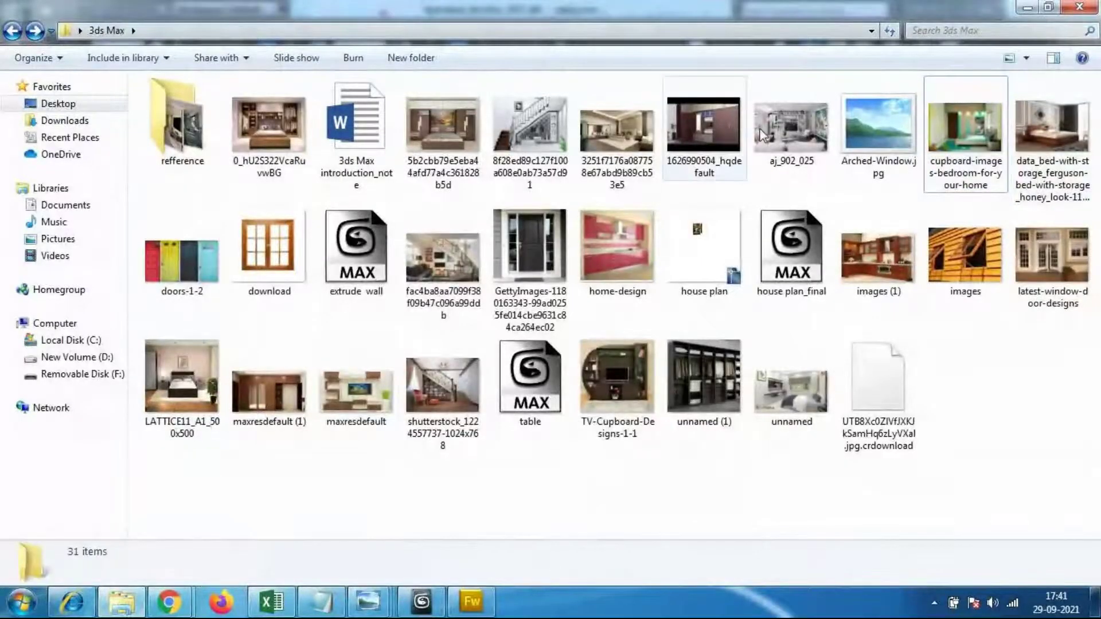
left_click(14, 33)
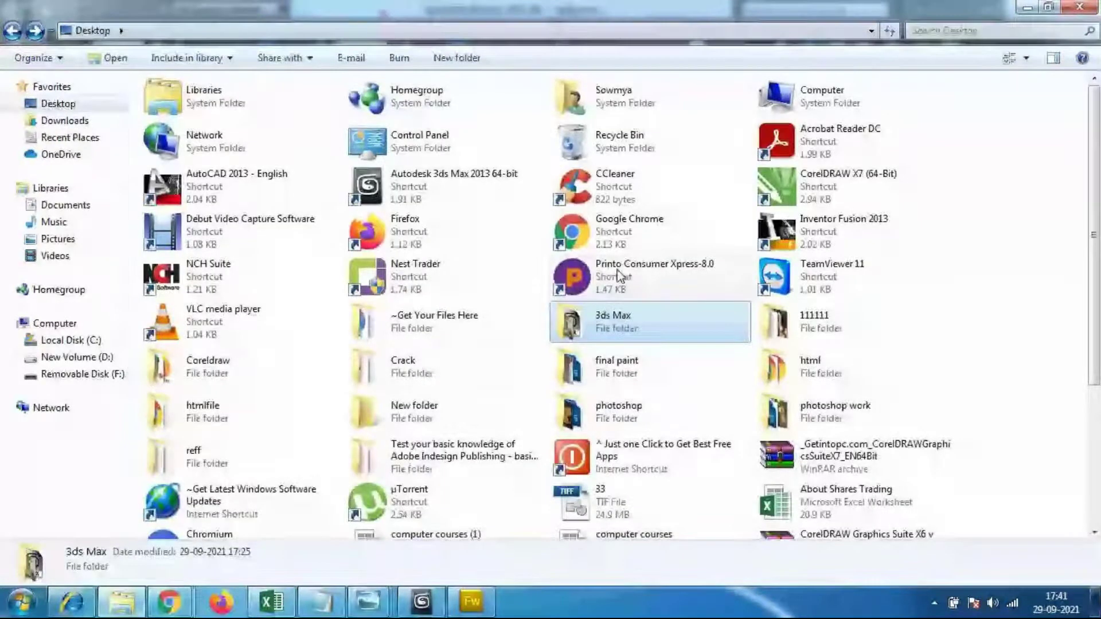
double_click(616, 321)
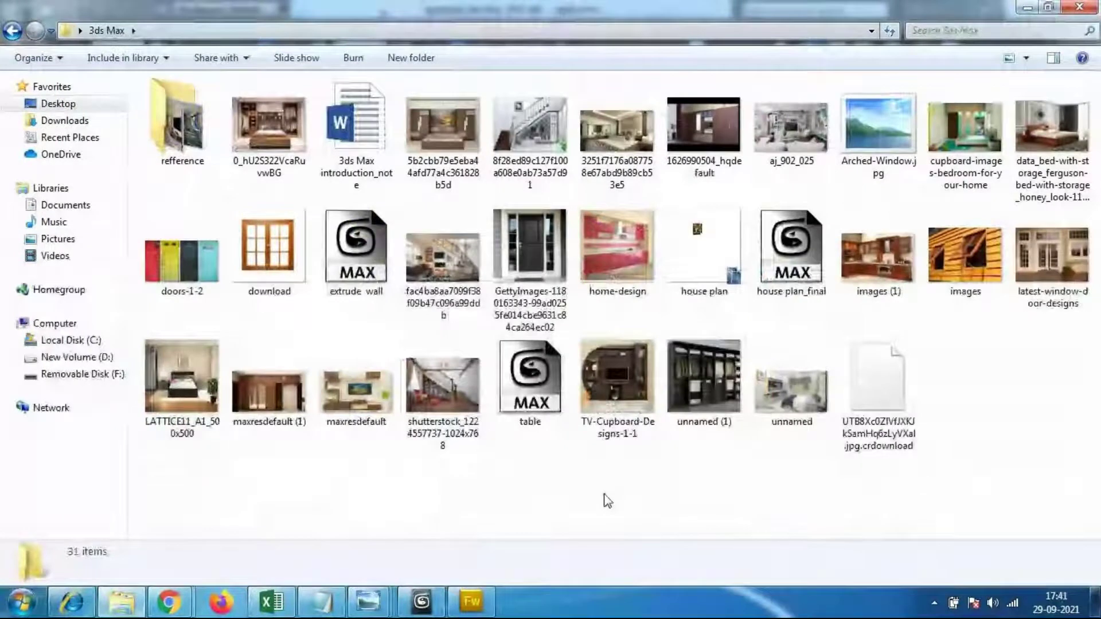
double_click(914, 247)
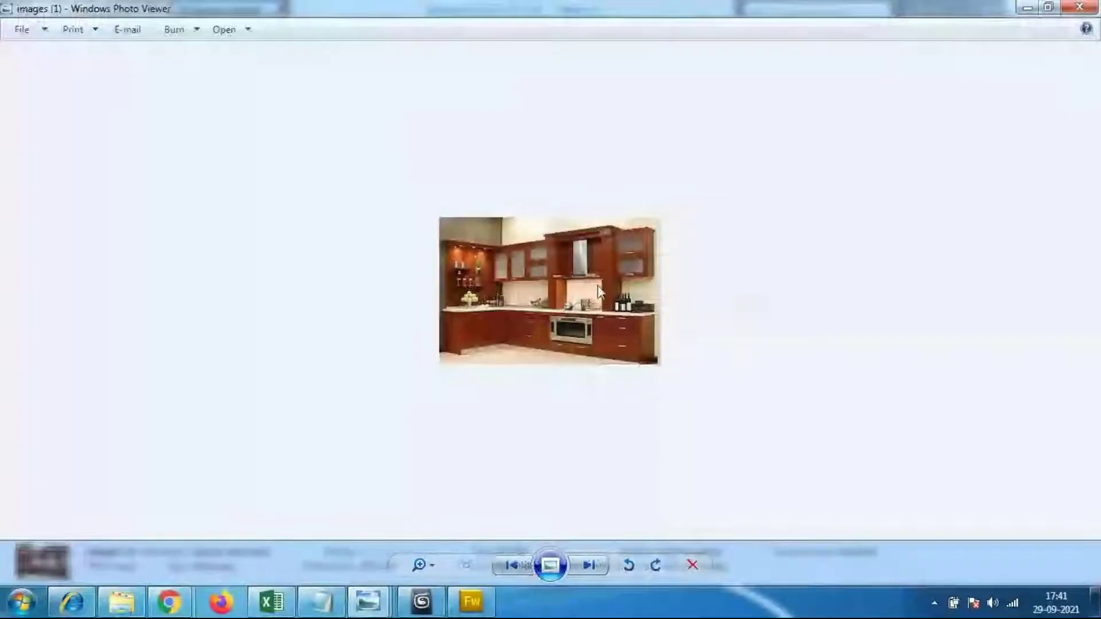
Step: Close the current picture, view the kitchen reference picture "home-design" from the folder, and switch back to 3ds Max
left_click(1088, 12)
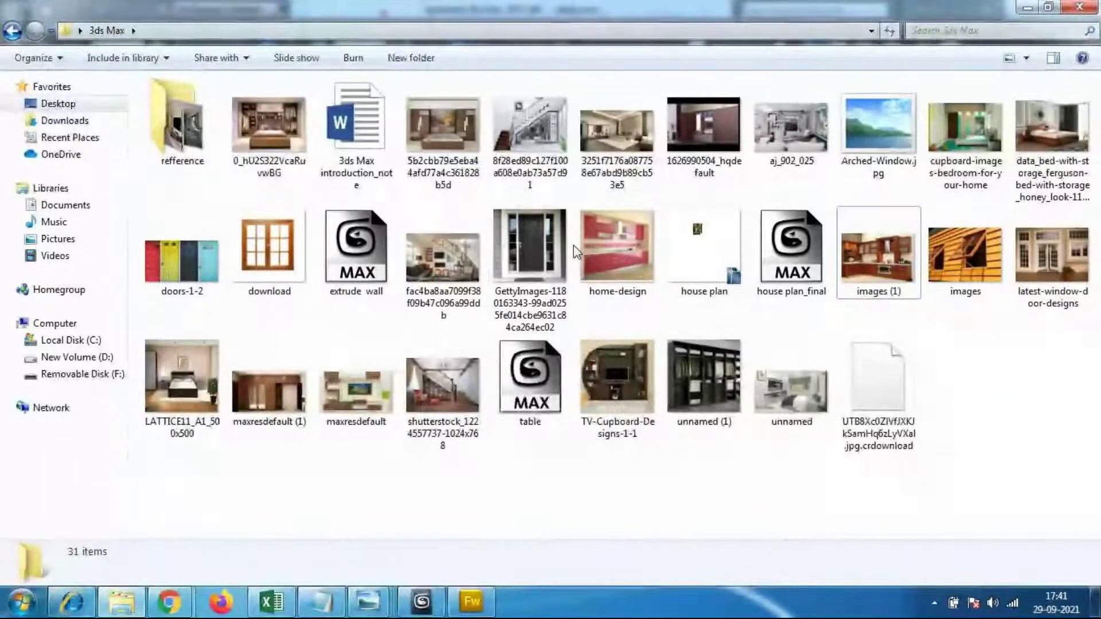
double_click(608, 246)
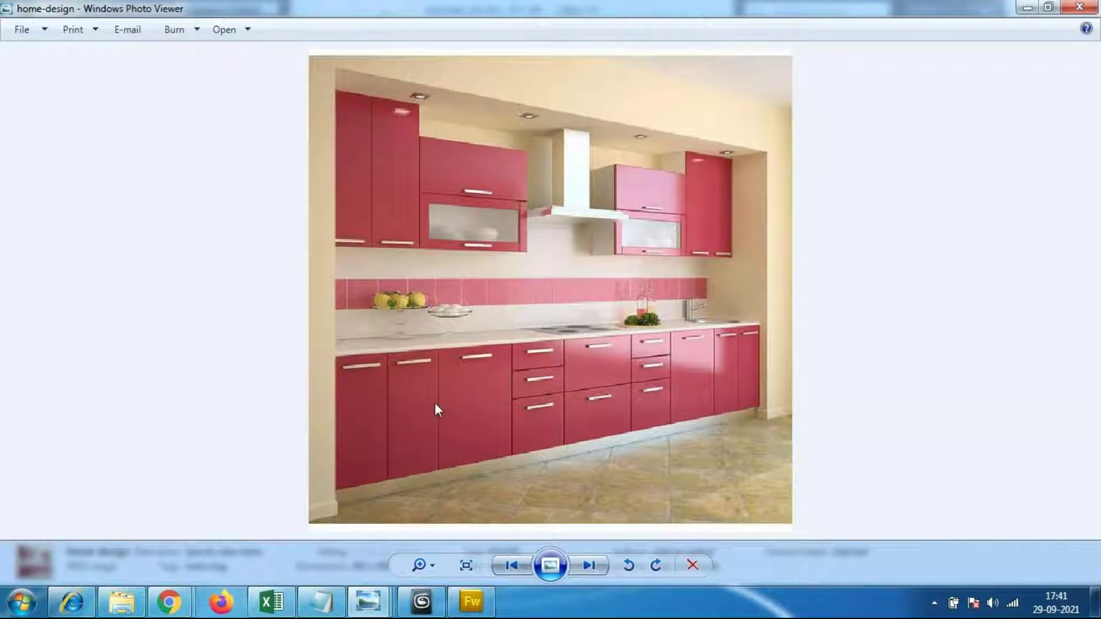
left_click(410, 602)
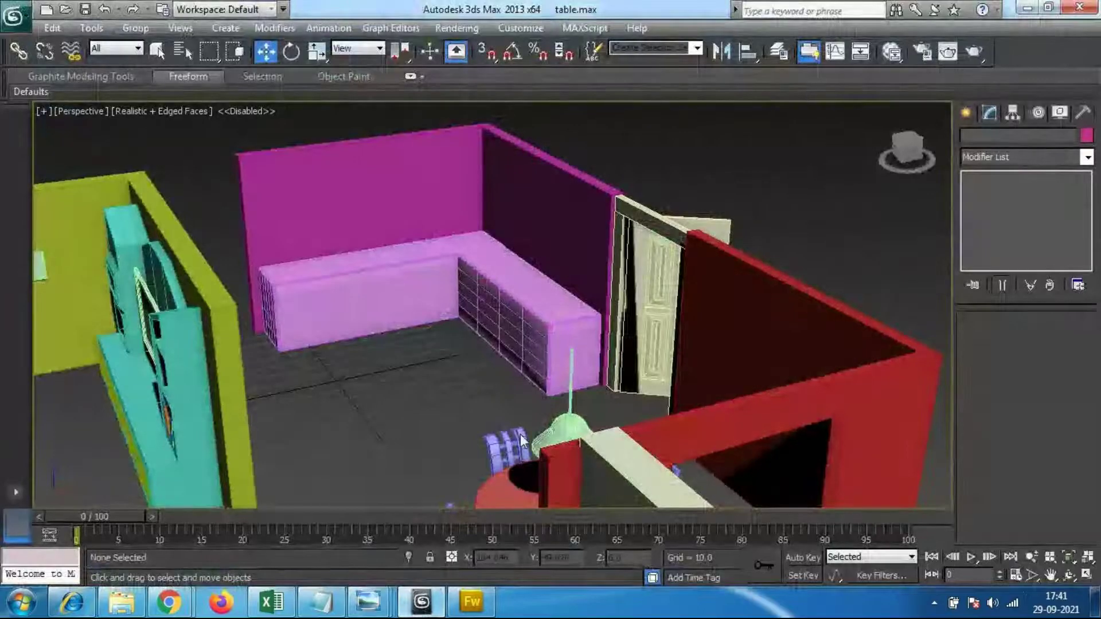
Step: Select the chamfer box ChamferBox054 along the magenta wall and convert it to an Editable Poly
middle_click_drag(459, 356, 438, 364, "alt")
scroll(438, 364, "up", 10)
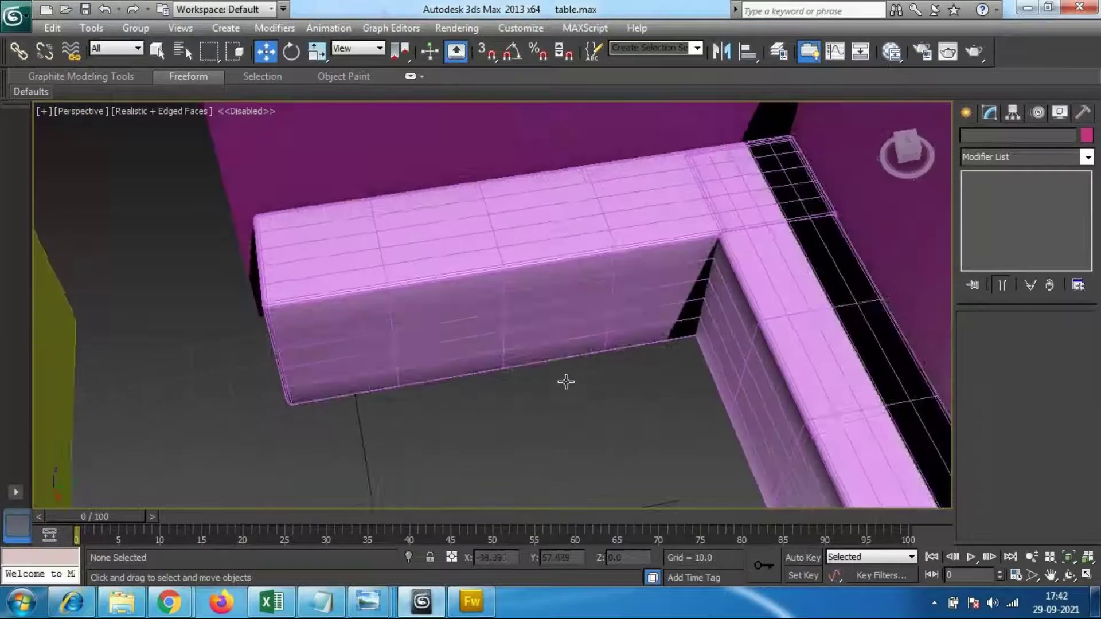
middle_click_drag(566, 382, 521, 381, "alt")
left_click(159, 52)
left_click(469, 284)
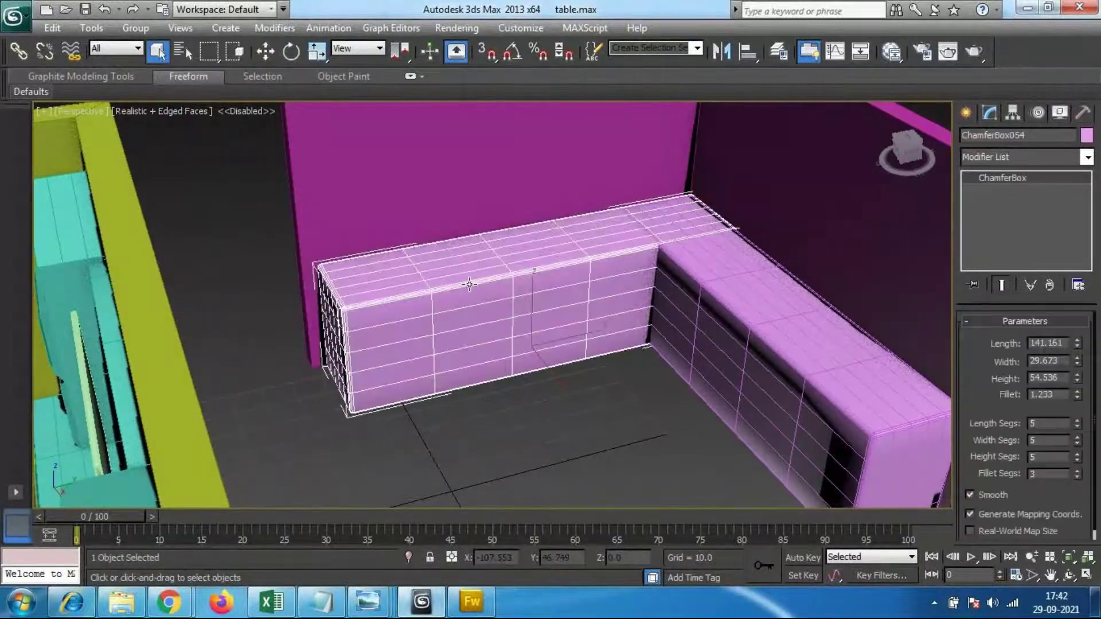
middle_click_drag(556, 316, 474, 297, "alt")
scroll(543, 331, "up", 5)
right_click(472, 295)
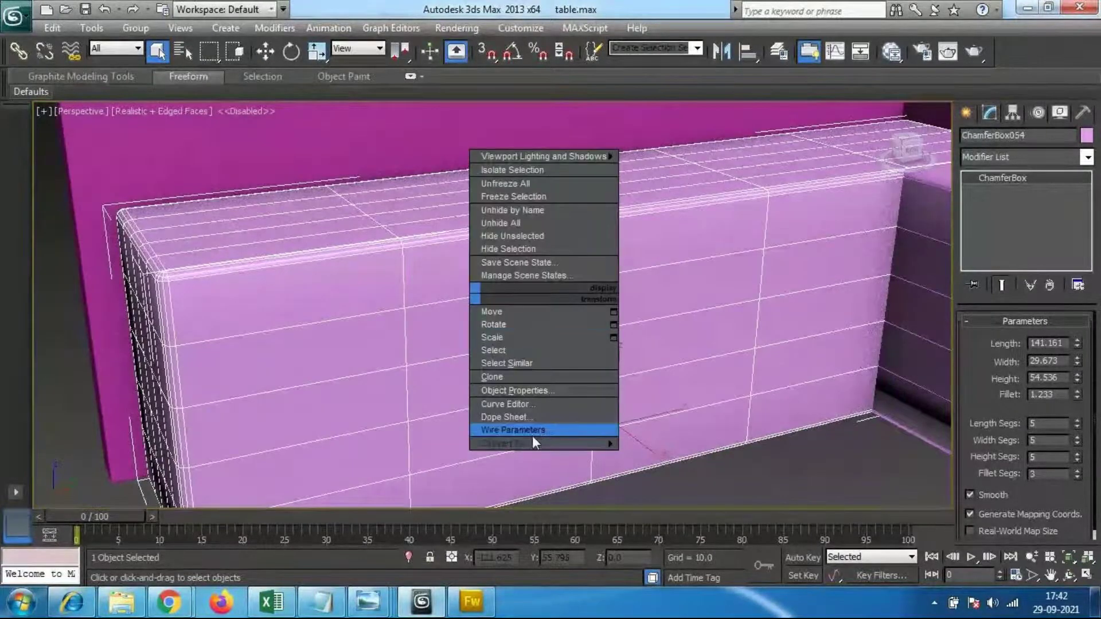
mouse_move(532, 440)
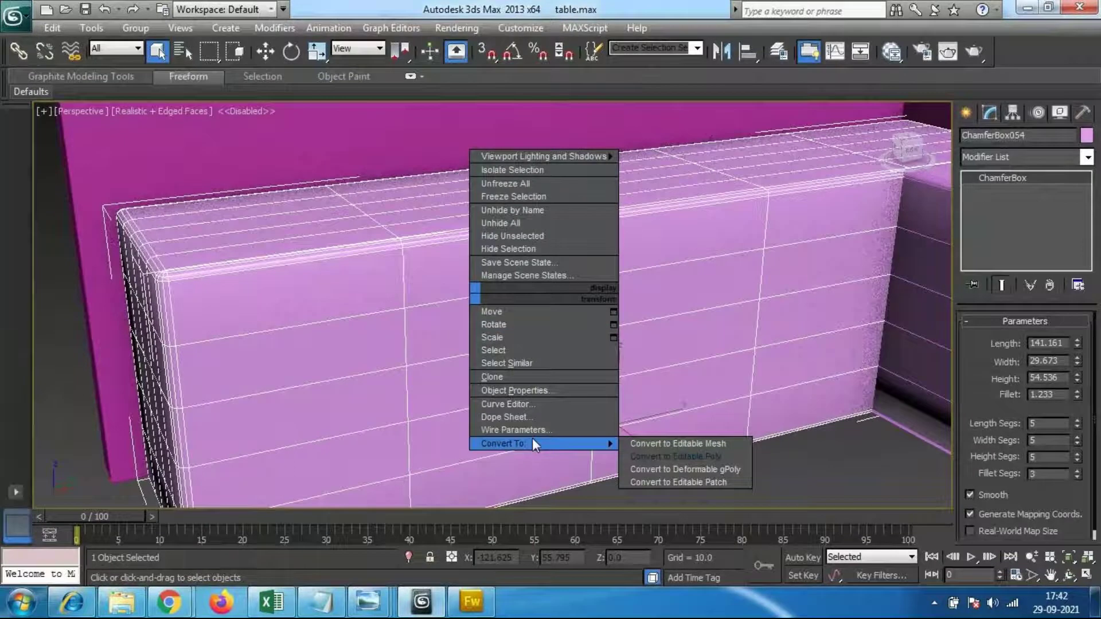
left_click(683, 456)
scroll(578, 351, "down", 5)
scroll(578, 351, "down", 3)
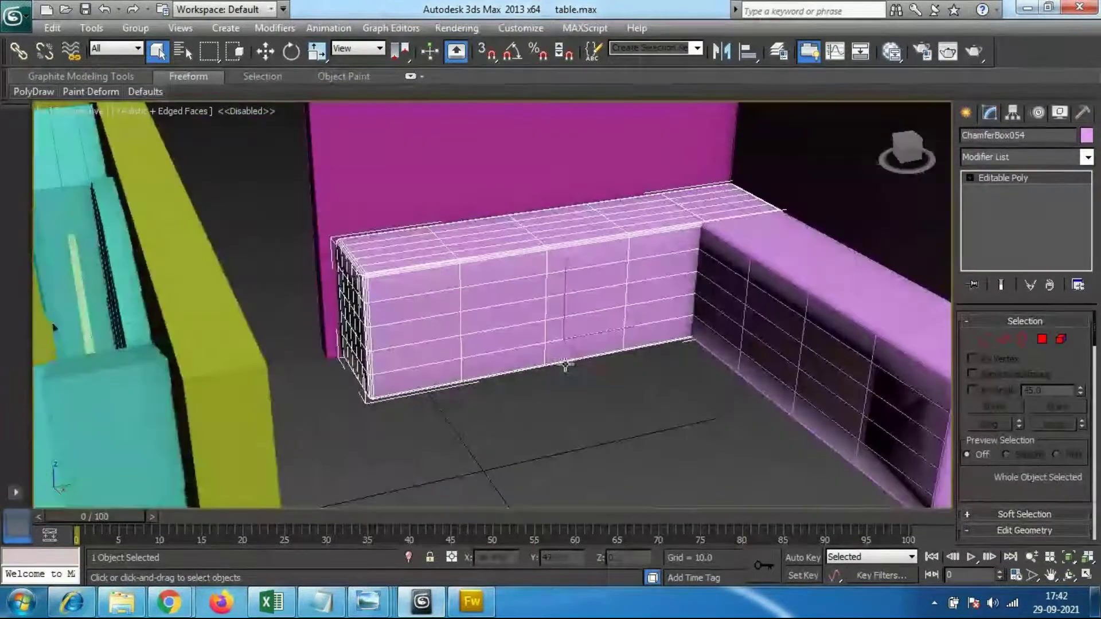
Step: At polygon level, select the five stacked front polygons of the counter section at the free end, away from the corner
left_click(1042, 340)
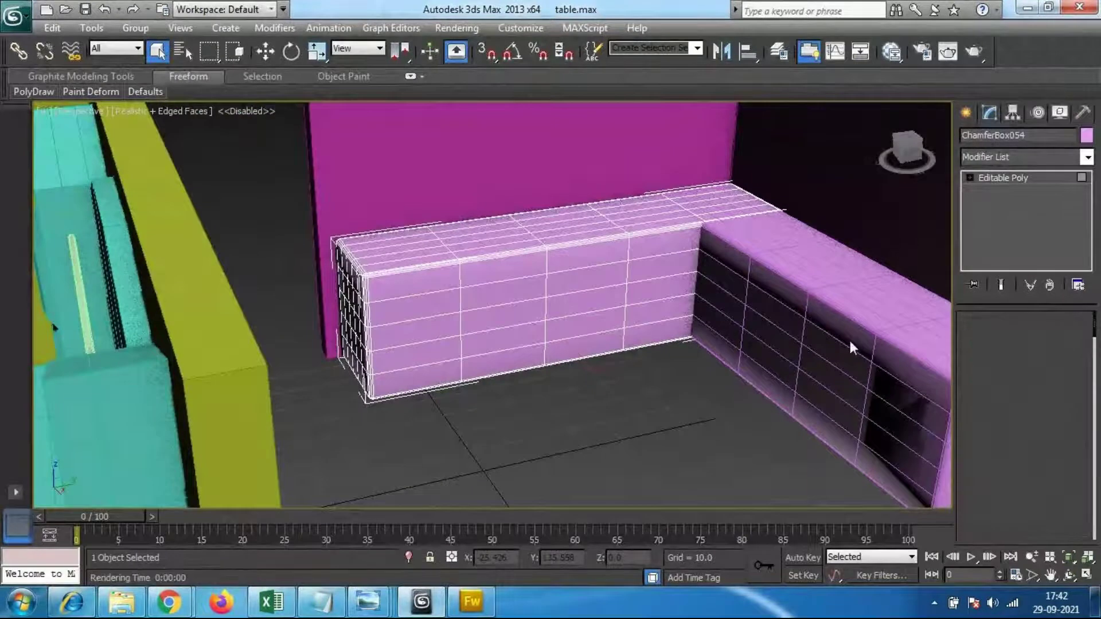
scroll(547, 336, "up", 3)
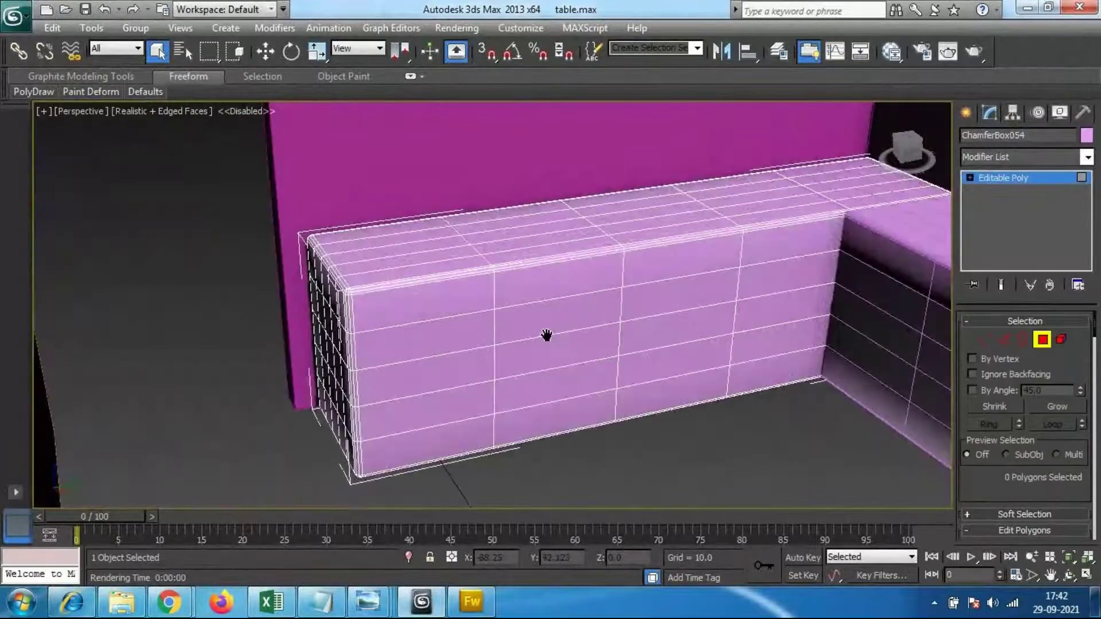
left_click(413, 309)
left_click(436, 342, "shift")
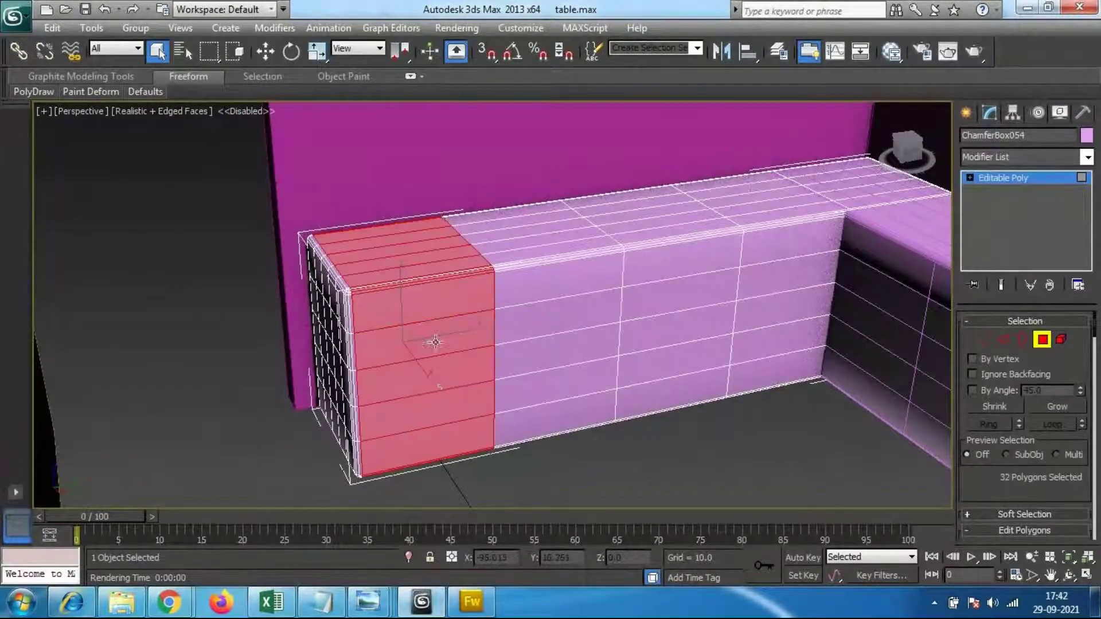
left_click(447, 395)
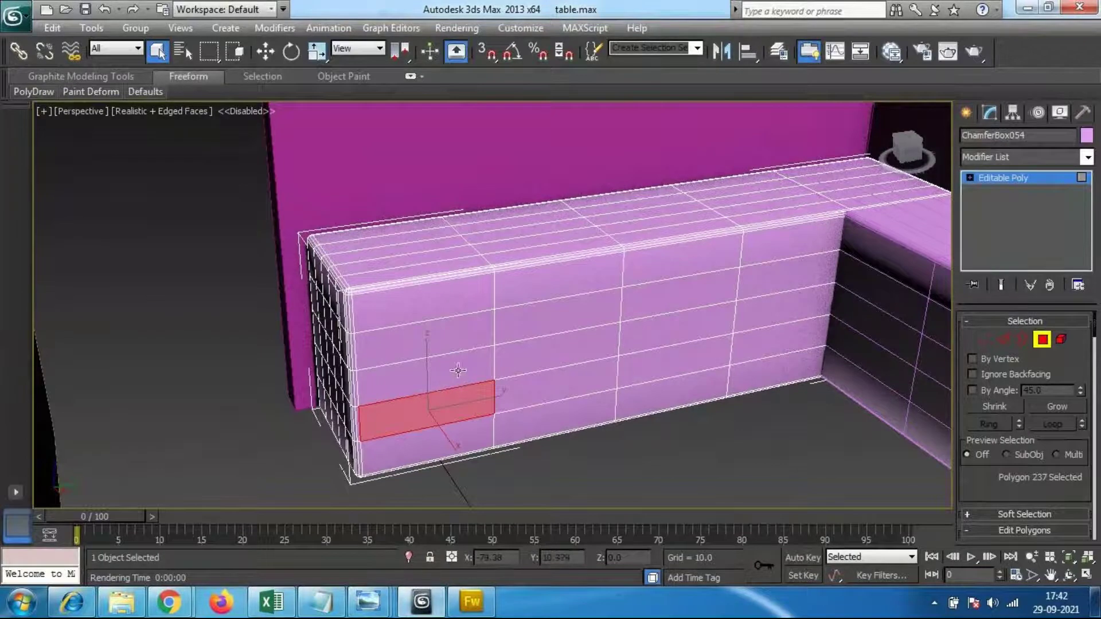
left_click(465, 369, "ctrl")
left_click(468, 338, "ctrl")
left_click(463, 309, "ctrl")
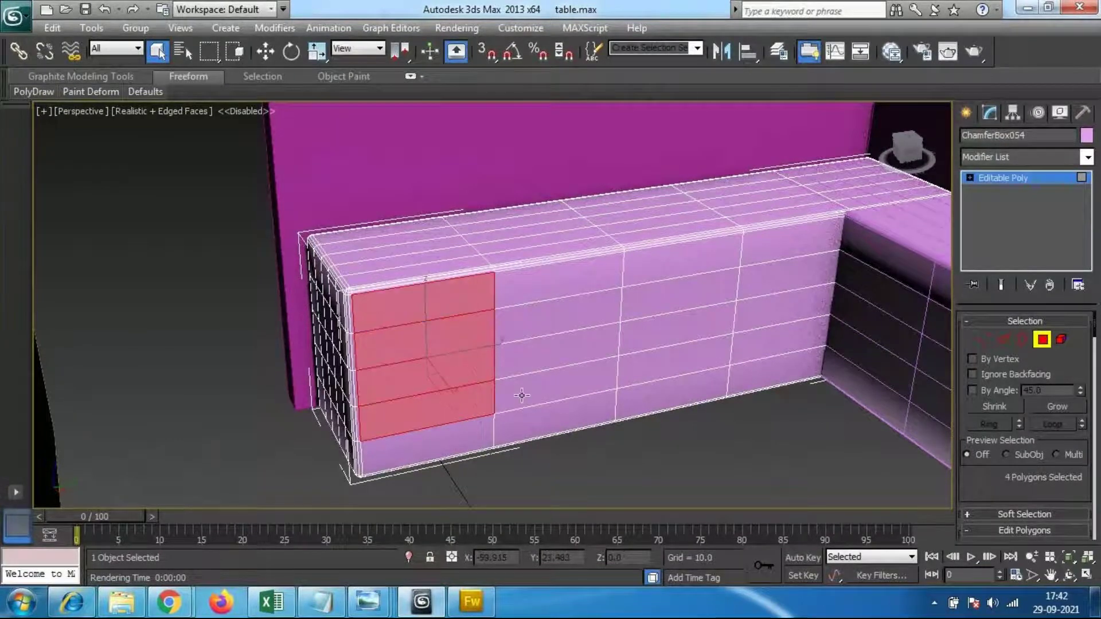
left_click(477, 445, "ctrl")
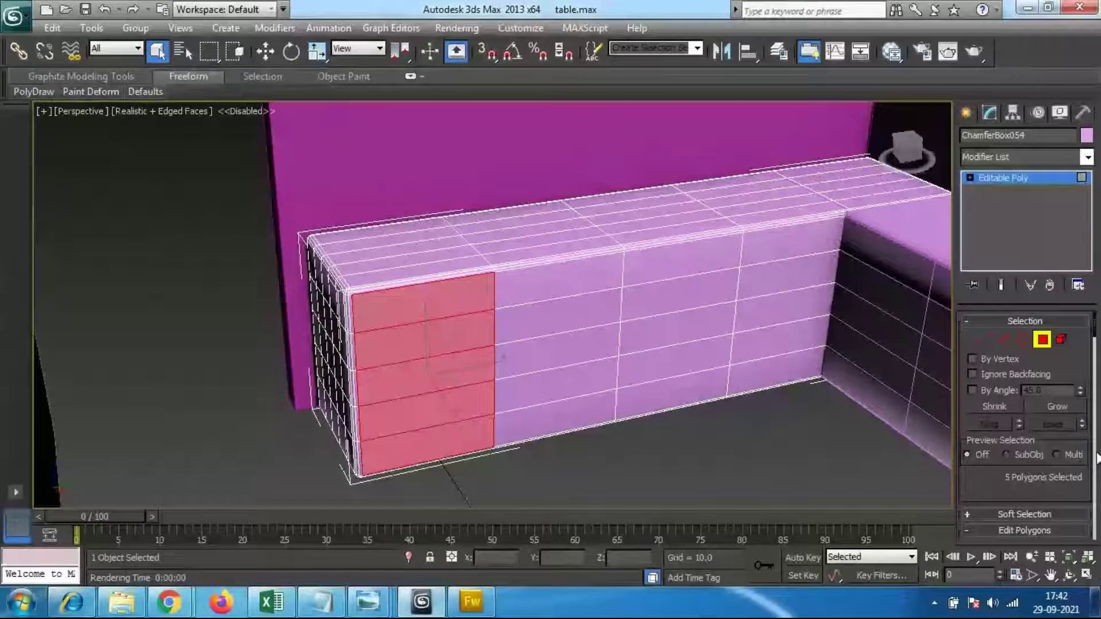
left_click_drag(1085, 456, 1084, 394)
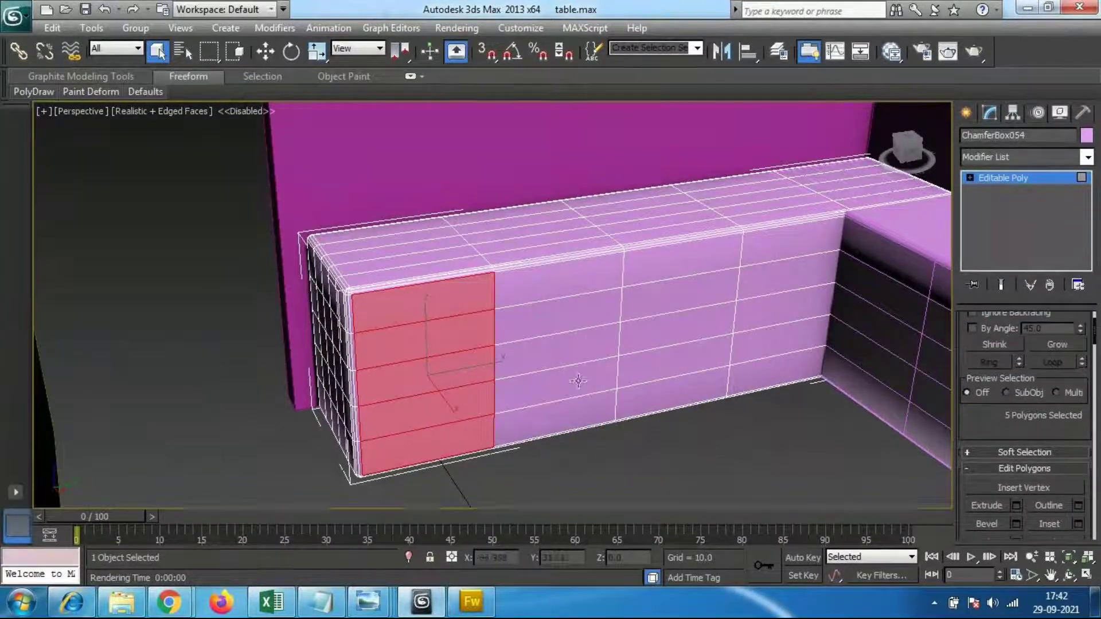
left_click(481, 341)
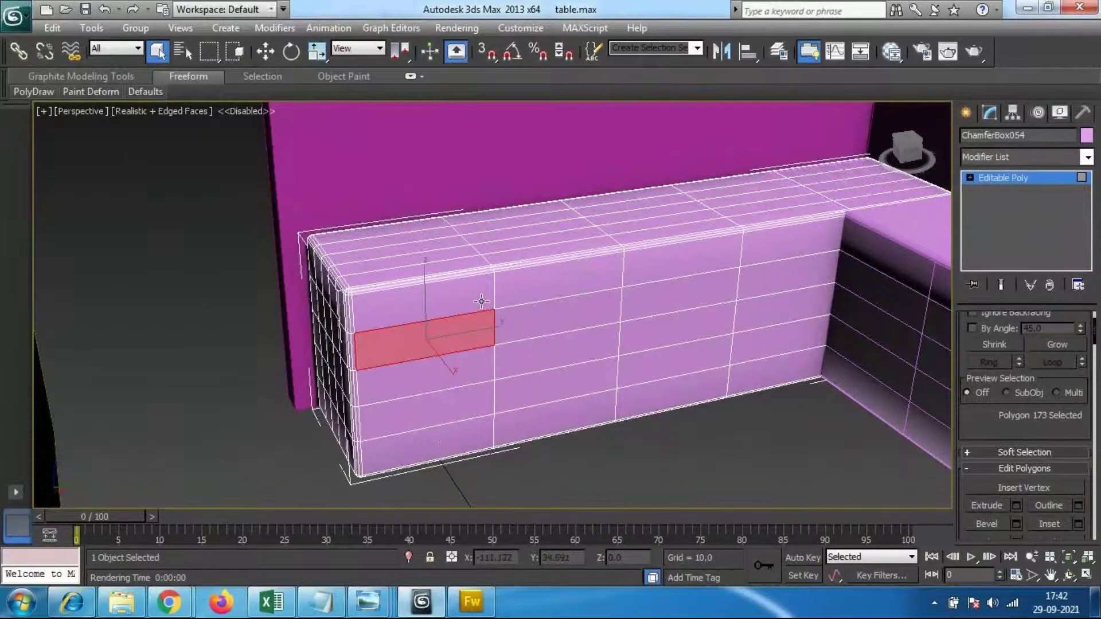
left_click(483, 303, "ctrl")
left_click(470, 363, "ctrl")
left_click(460, 400, "ctrl")
left_click(458, 432, "ctrl")
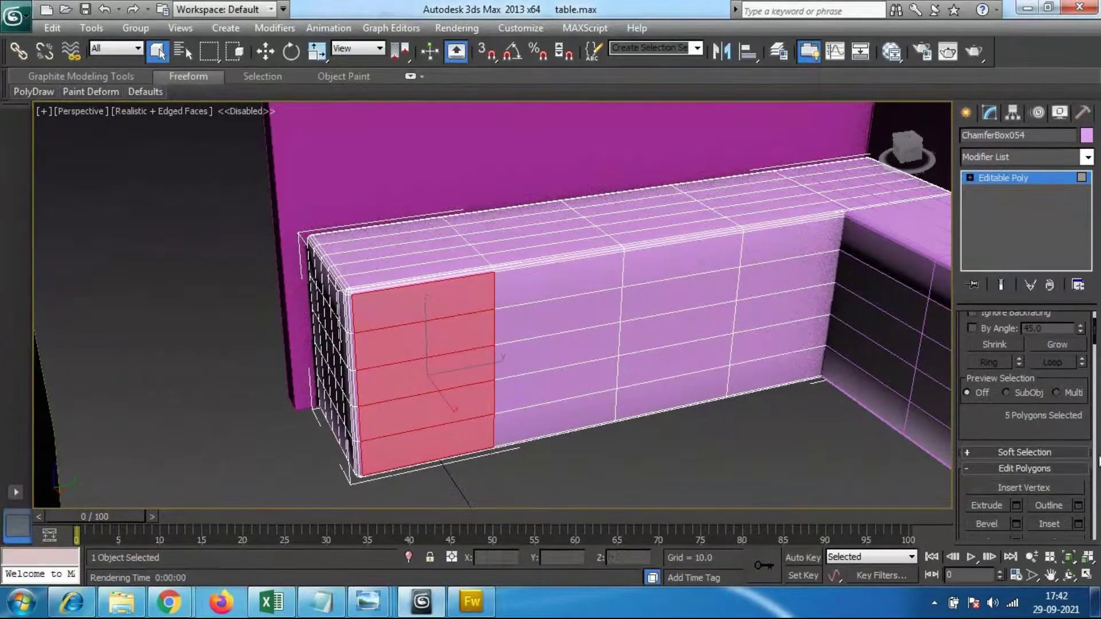
Step: Bevel the five selected front polygons with a height of 0.1 and an outline of -1.291 to form a thin frame
left_click_drag(1088, 459, 1088, 365)
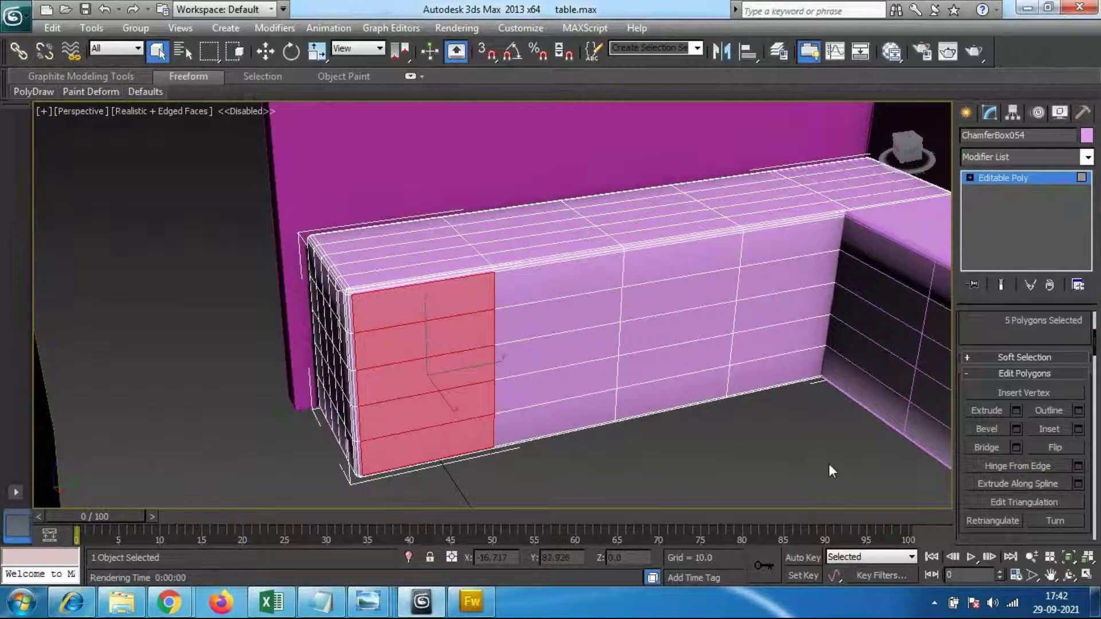
left_click(1015, 430)
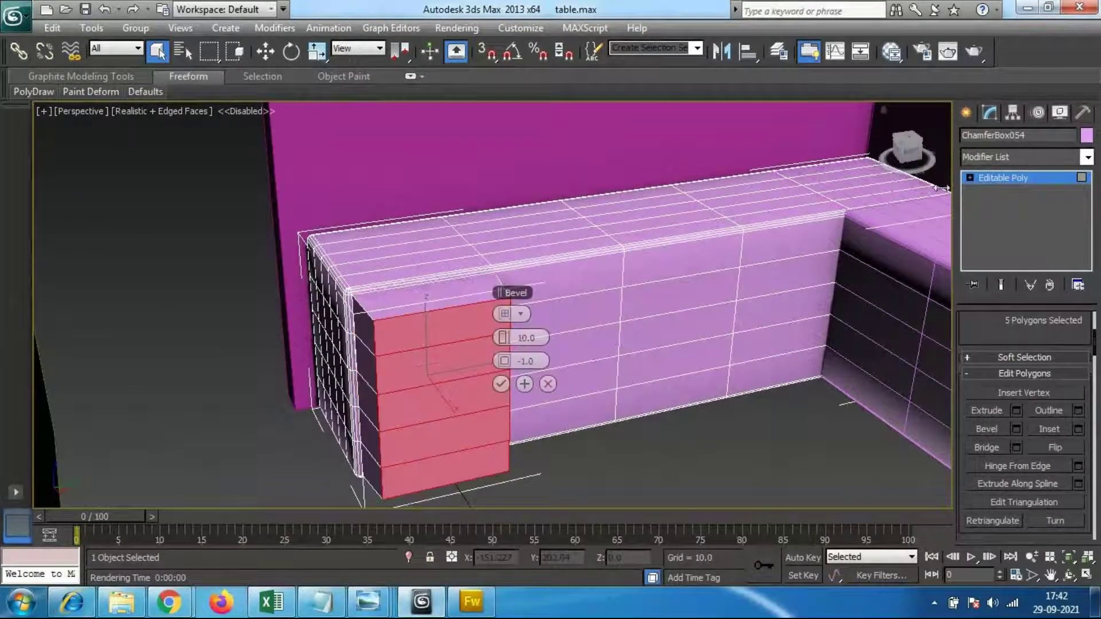
left_click_drag(504, 360, 448, 363)
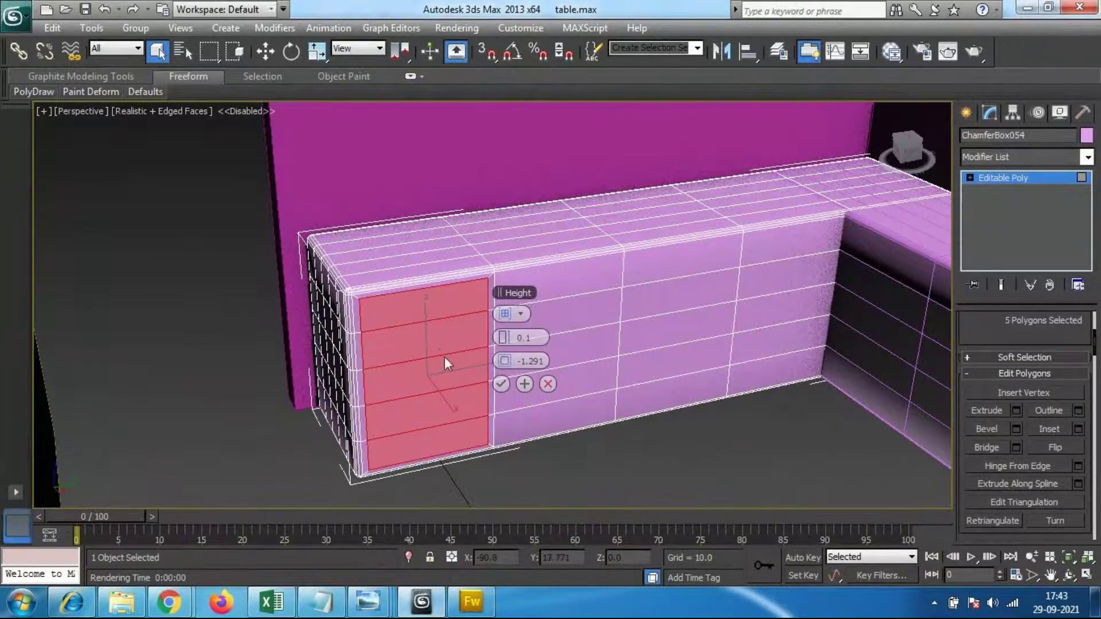
middle_click_drag(454, 363, 412, 324, "alt")
scroll(450, 364, "up", 3)
scroll(408, 315, "up", 3)
scroll(413, 318, "down", 2)
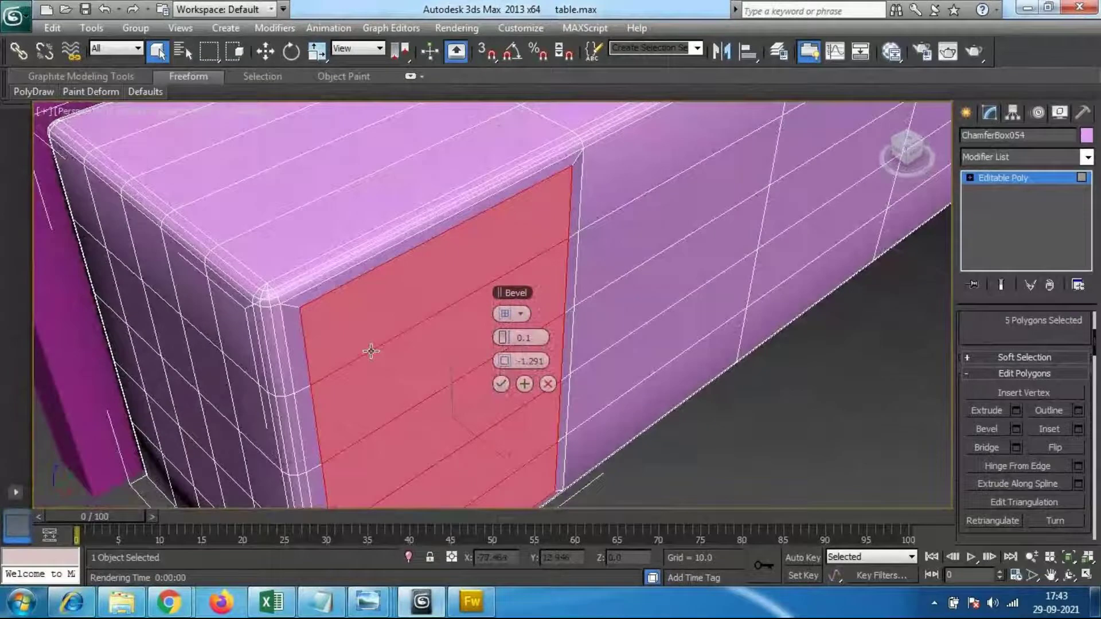
left_click_drag(504, 362, 507, 370)
left_click(500, 384)
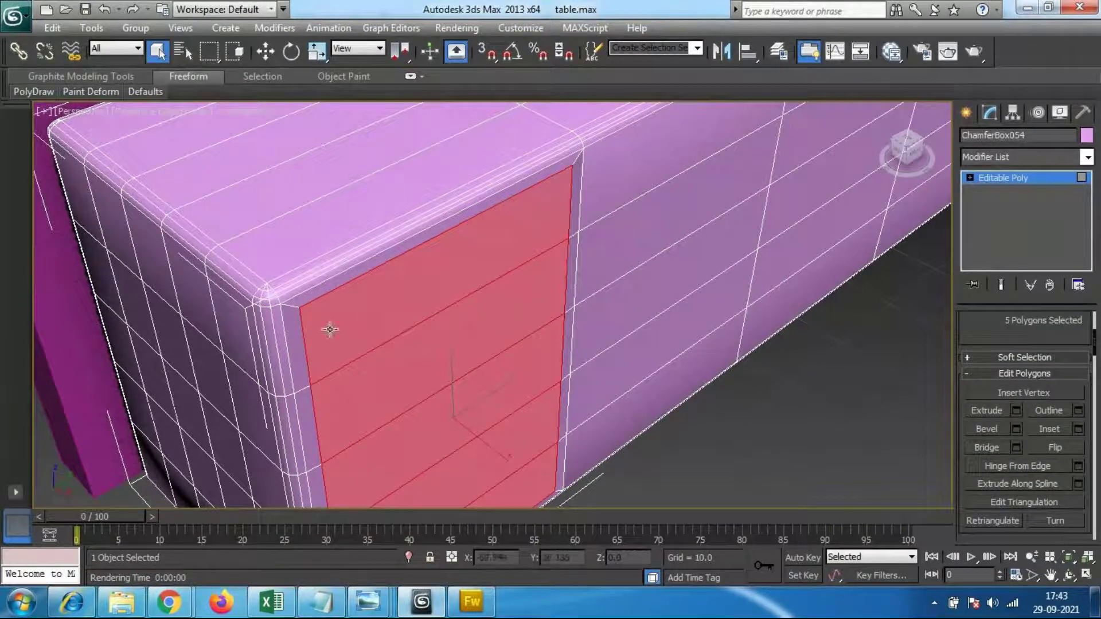
Step: Extrude the framed polygons by -26.107 to hollow out the end section as an open cabinet
left_click(1015, 409)
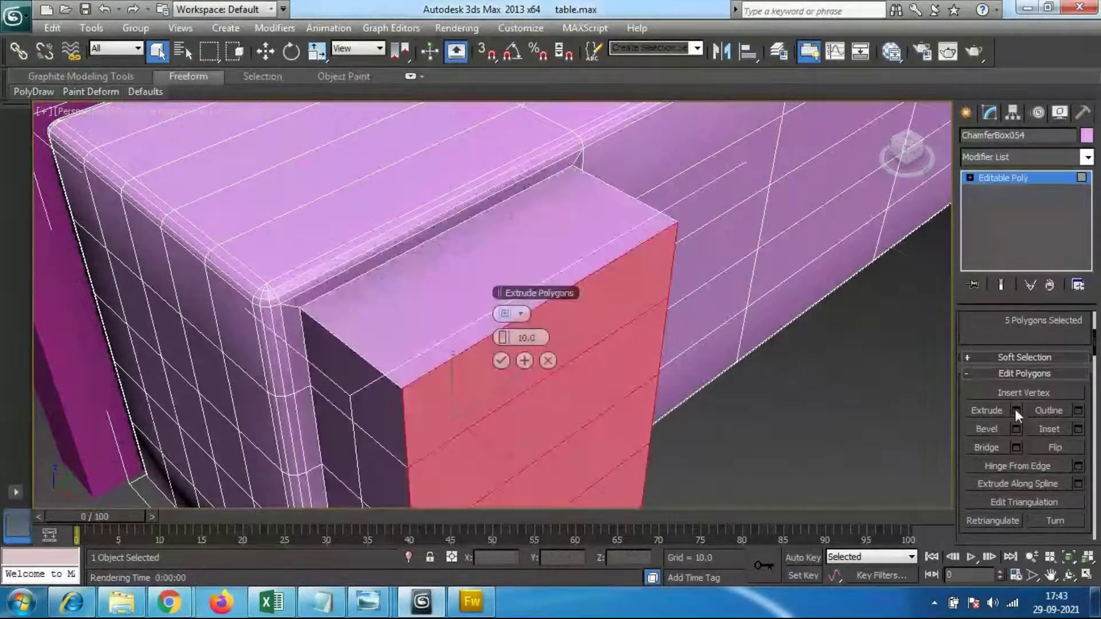
left_click_drag(503, 339, 308, 360)
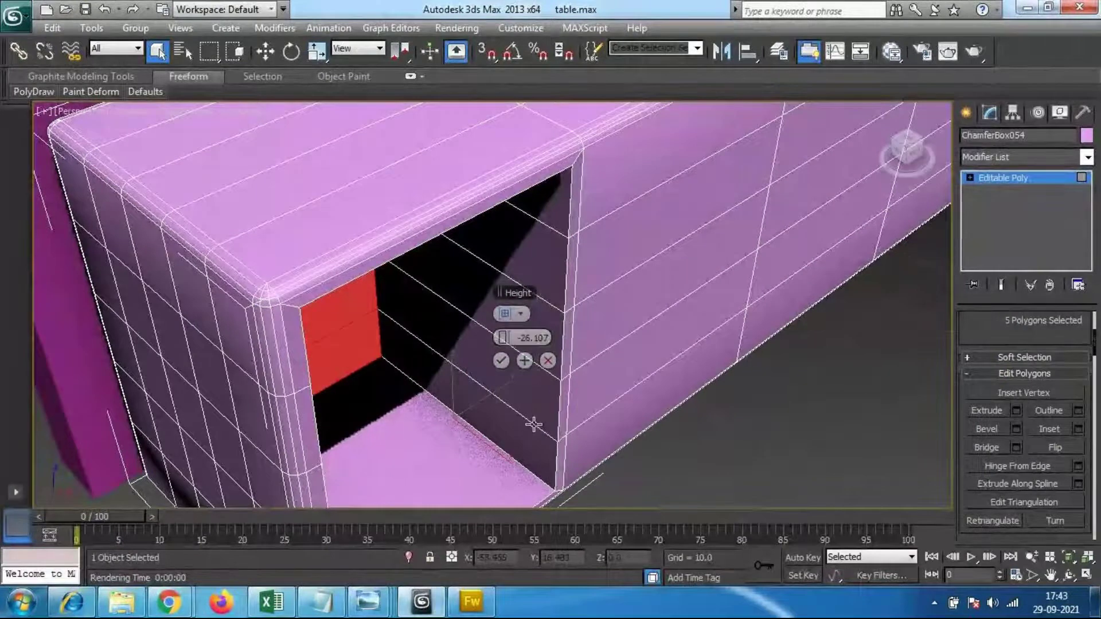
middle_click_drag(566, 435, 530, 376, "alt")
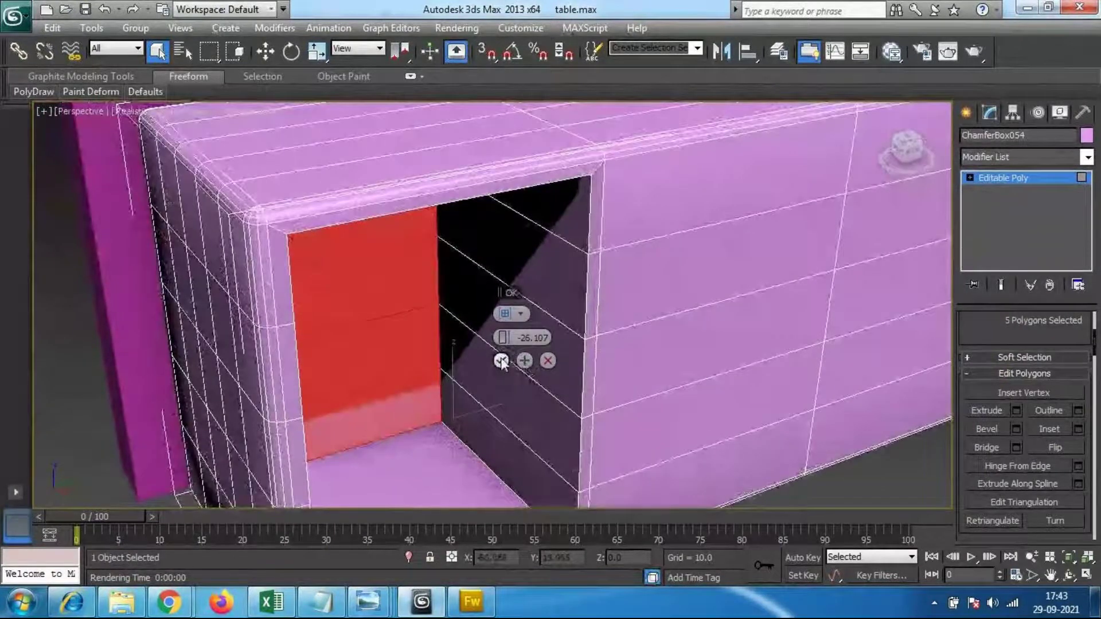
left_click(502, 360)
middle_click_drag(700, 359, 435, 229)
scroll(639, 336, "down", 3)
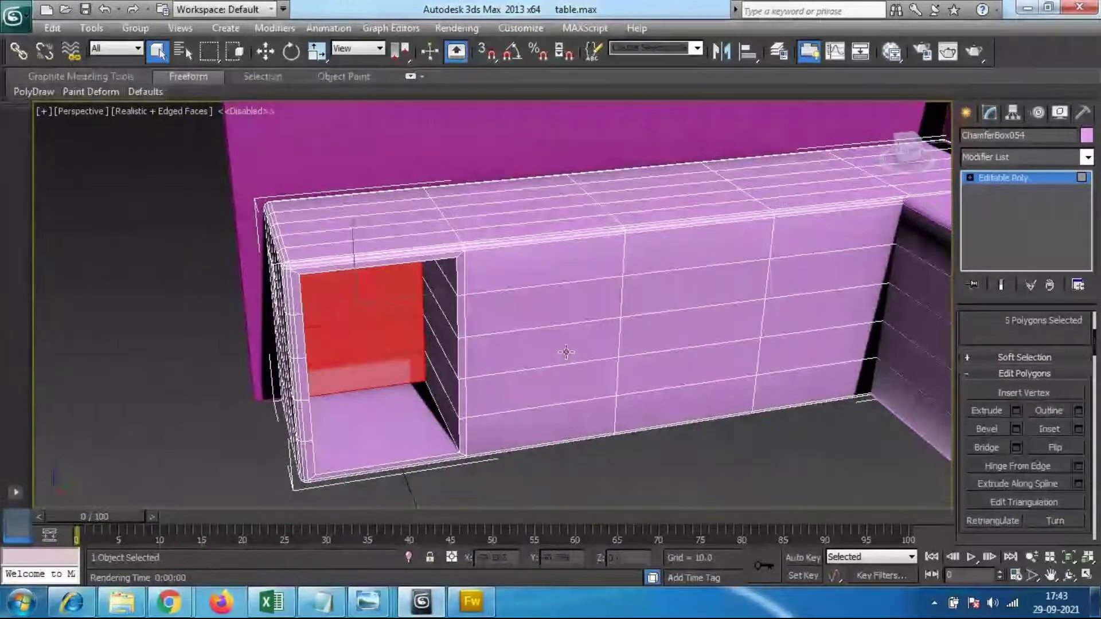
Step: Select the second and third front polygons from the top in the counter section beside the open end cabinet
scroll(427, 294, "down", 3)
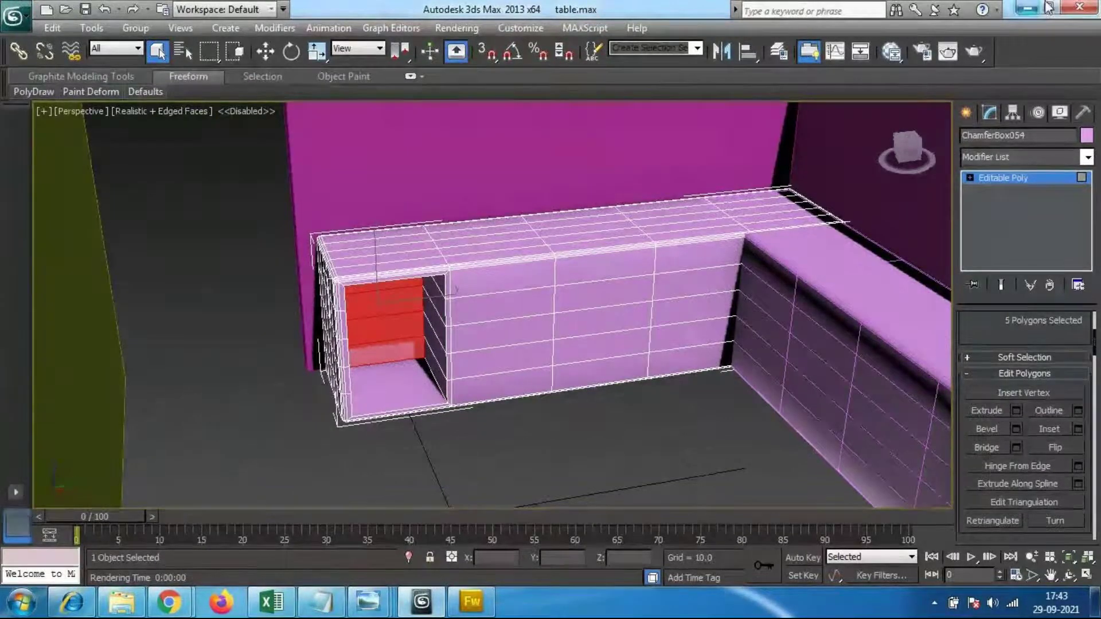
middle_click_drag(489, 315, 454, 310)
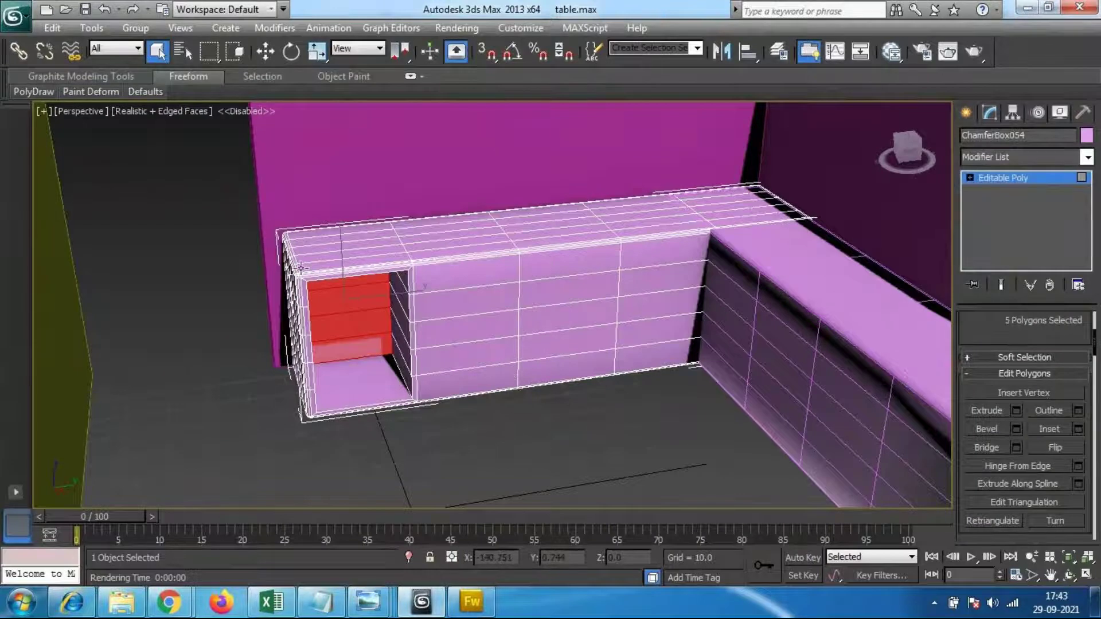
left_click(485, 294)
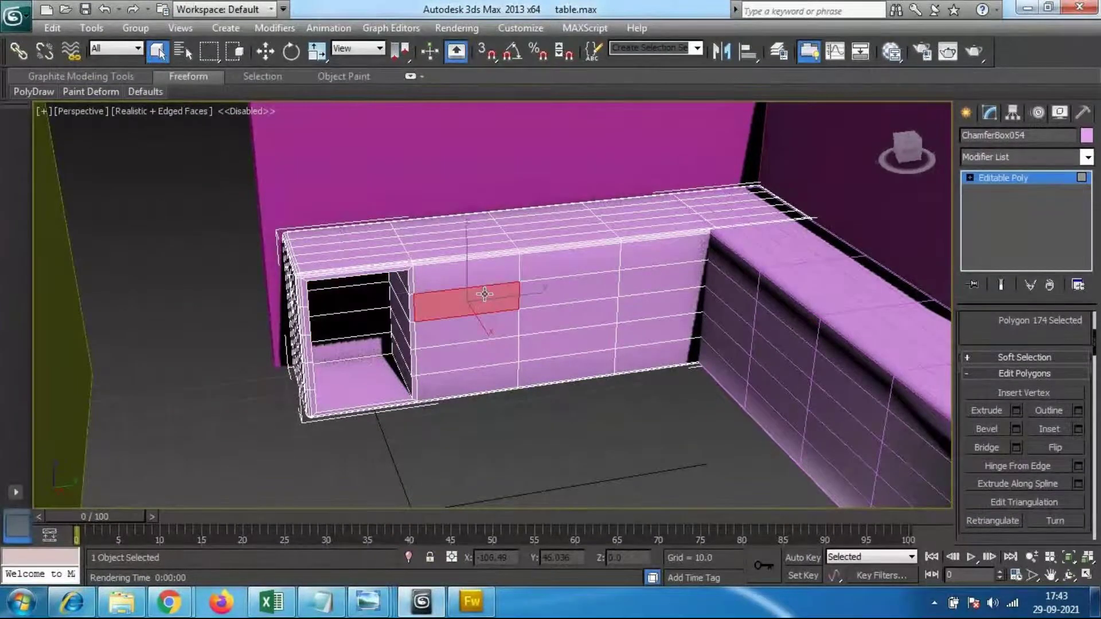
left_click(497, 330)
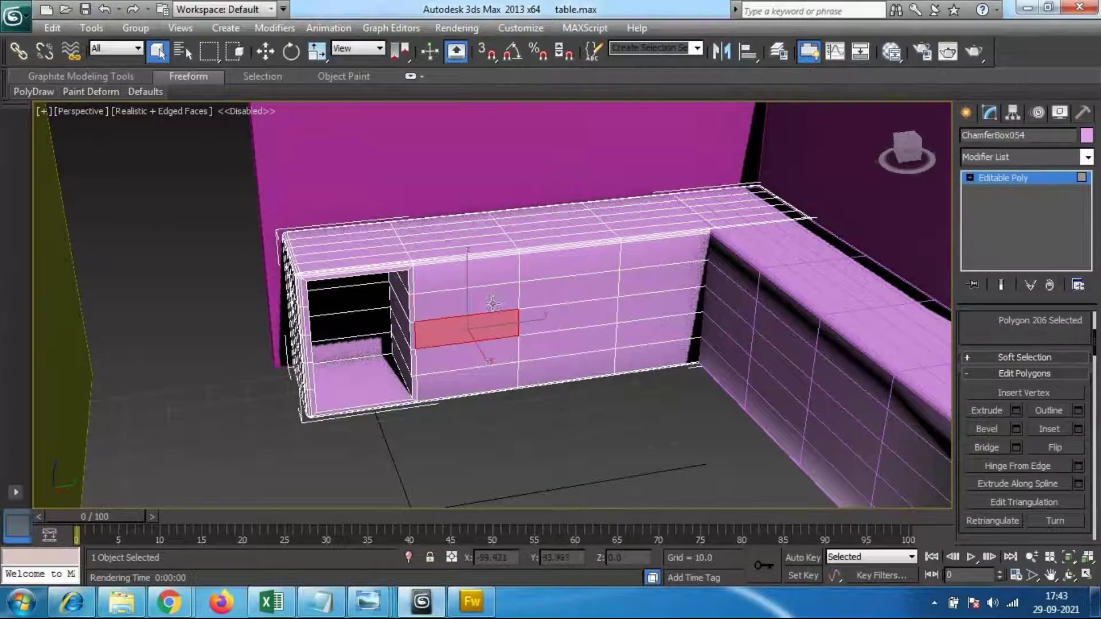
middle_click_drag(488, 368, 466, 351)
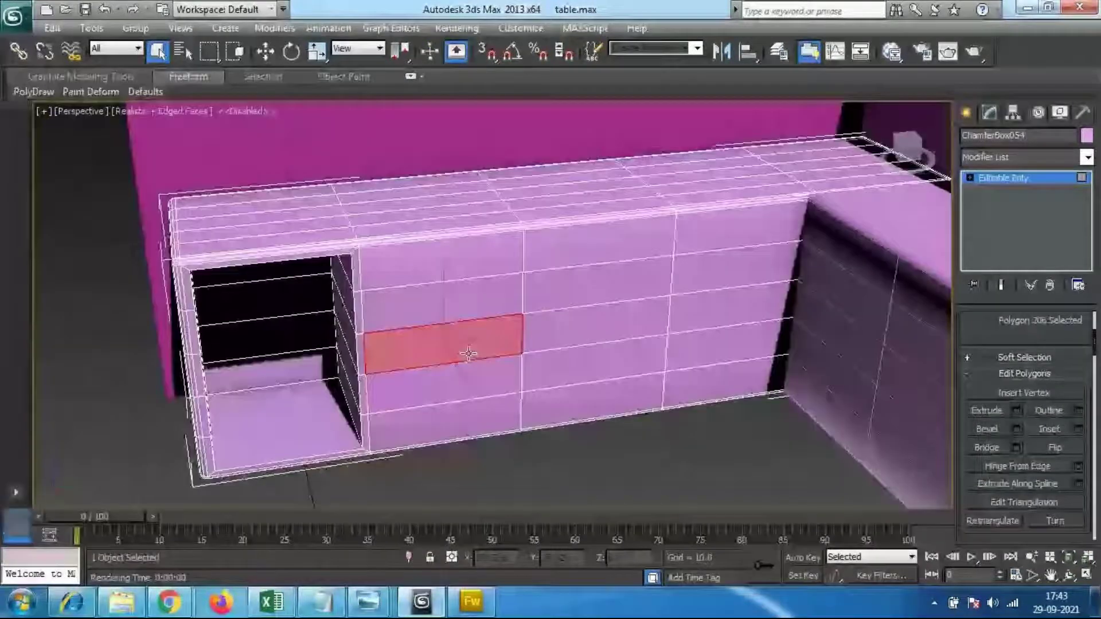
scroll(511, 336, "up", 3)
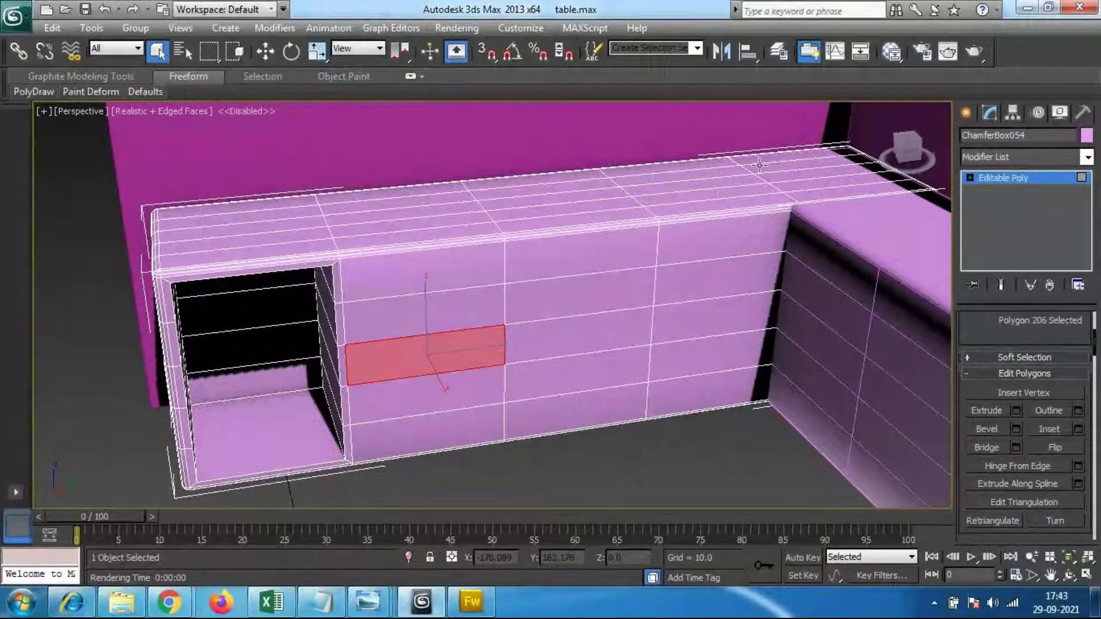
scroll(342, 380, "down", 2)
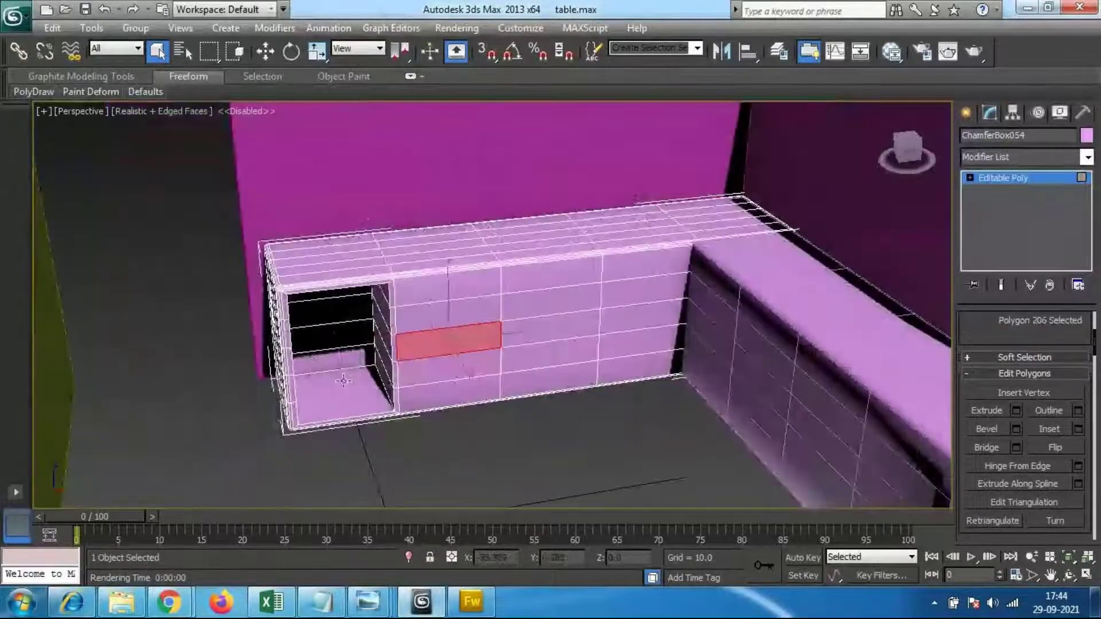
middle_click_drag(344, 377, 326, 288, "alt")
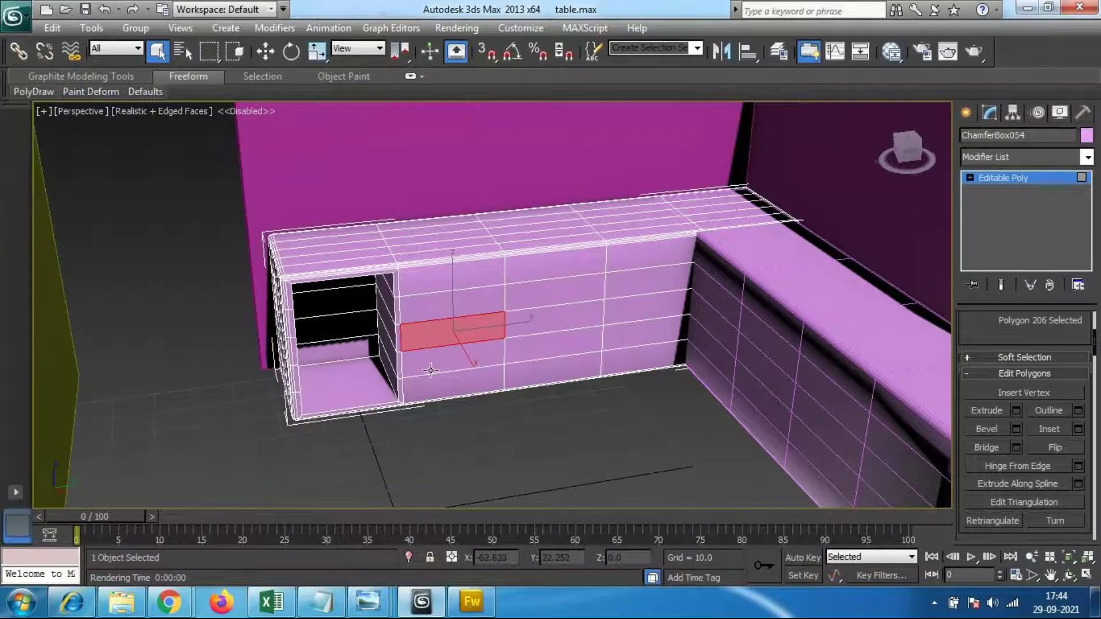
scroll(445, 363, "up", 3)
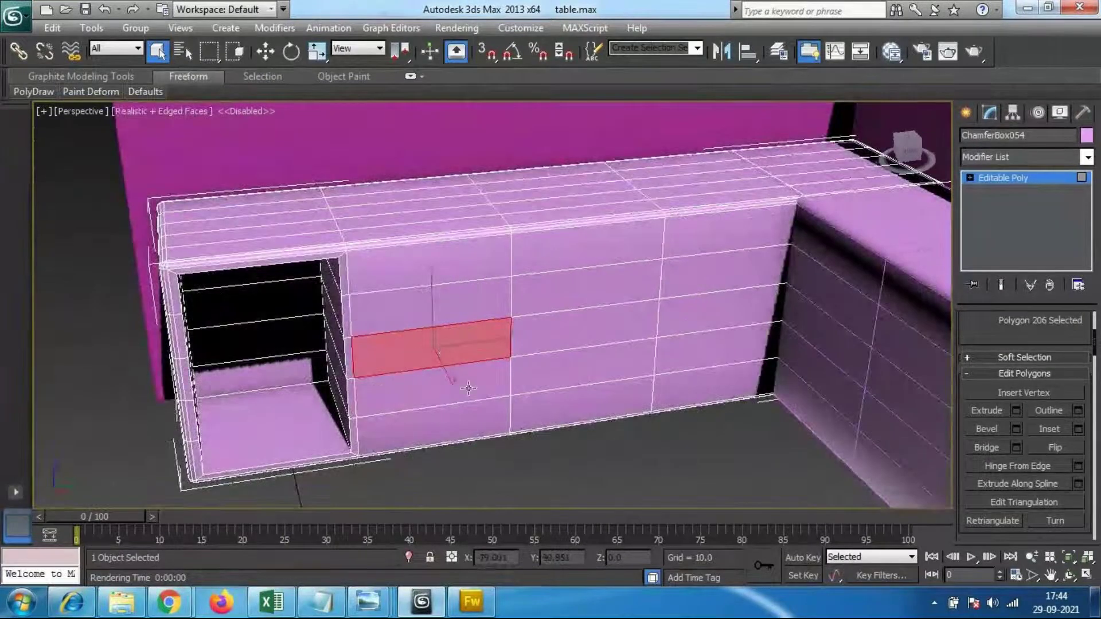
left_click(468, 389, "shift")
left_click(457, 337)
left_click(453, 314, "ctrl")
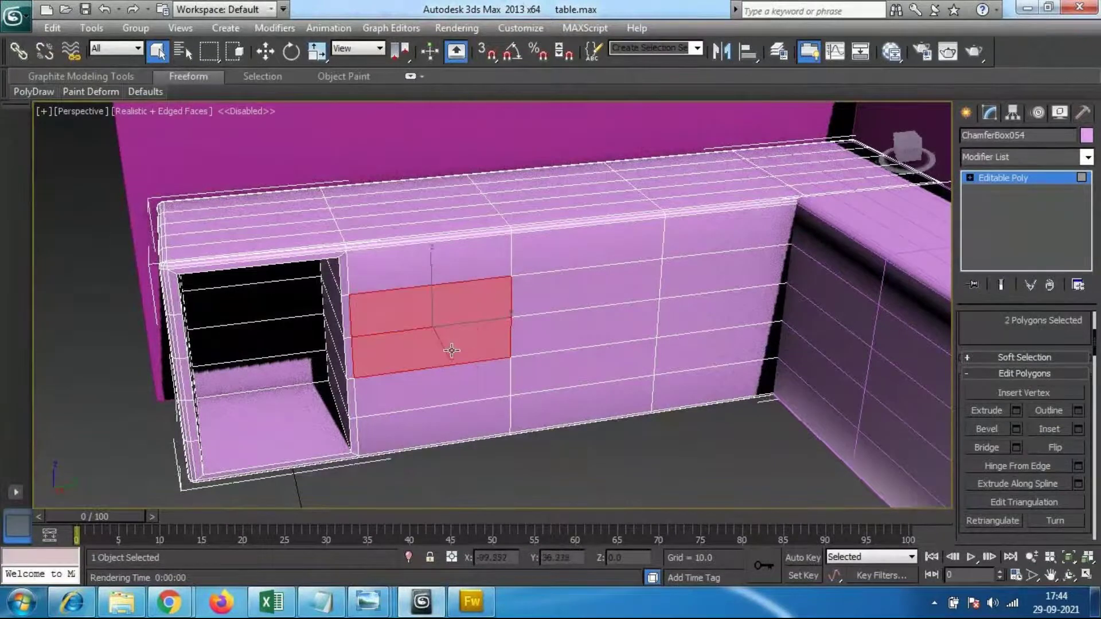
Step: Bevel the two selected polygons with height 0.1 and outline -1.278, and extrude them by -26.107 to form an open niche
left_click(1016, 429)
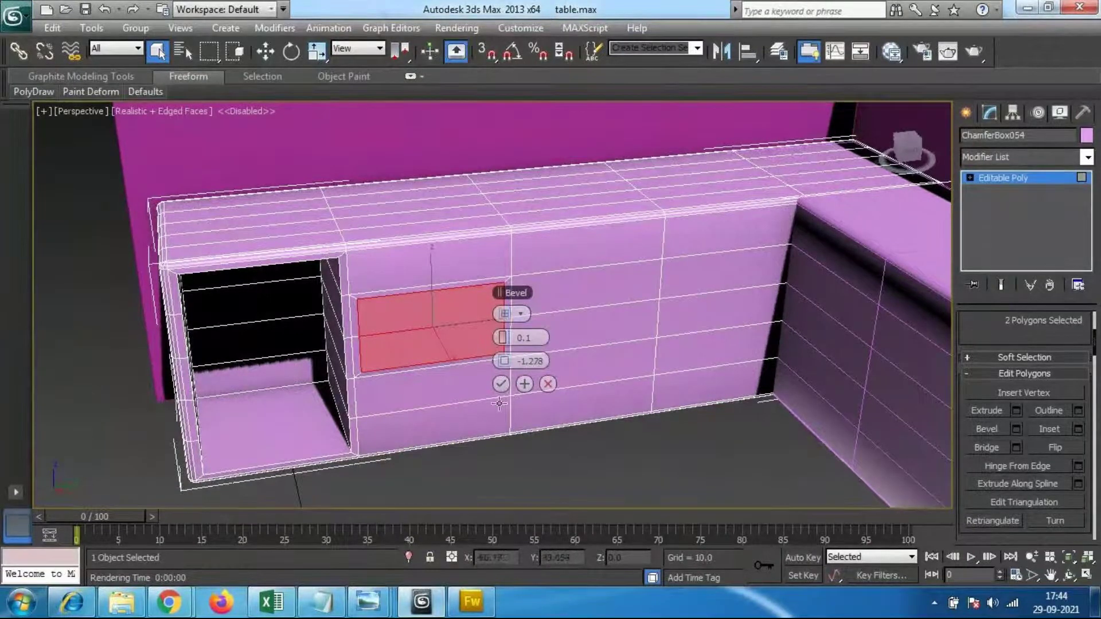
left_click(501, 384)
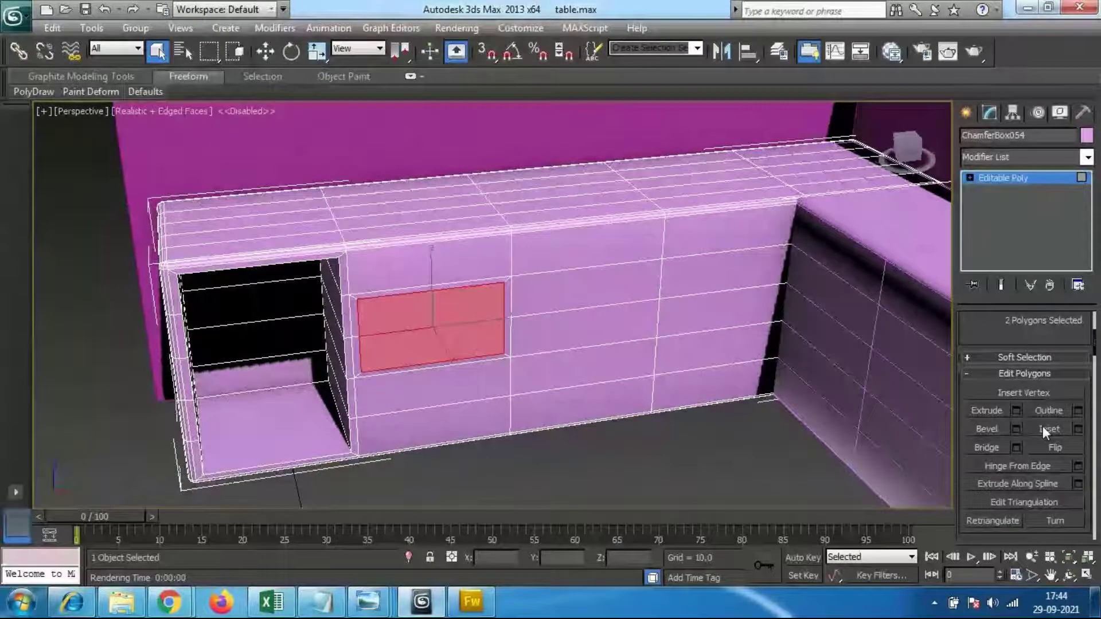
left_click(1016, 410)
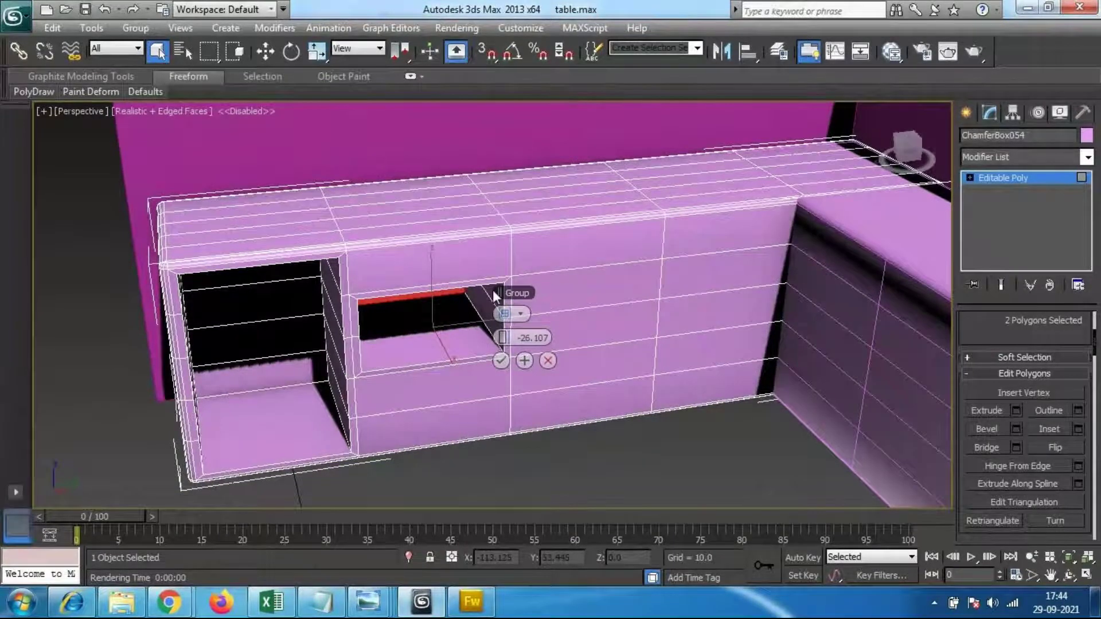
left_click(500, 361)
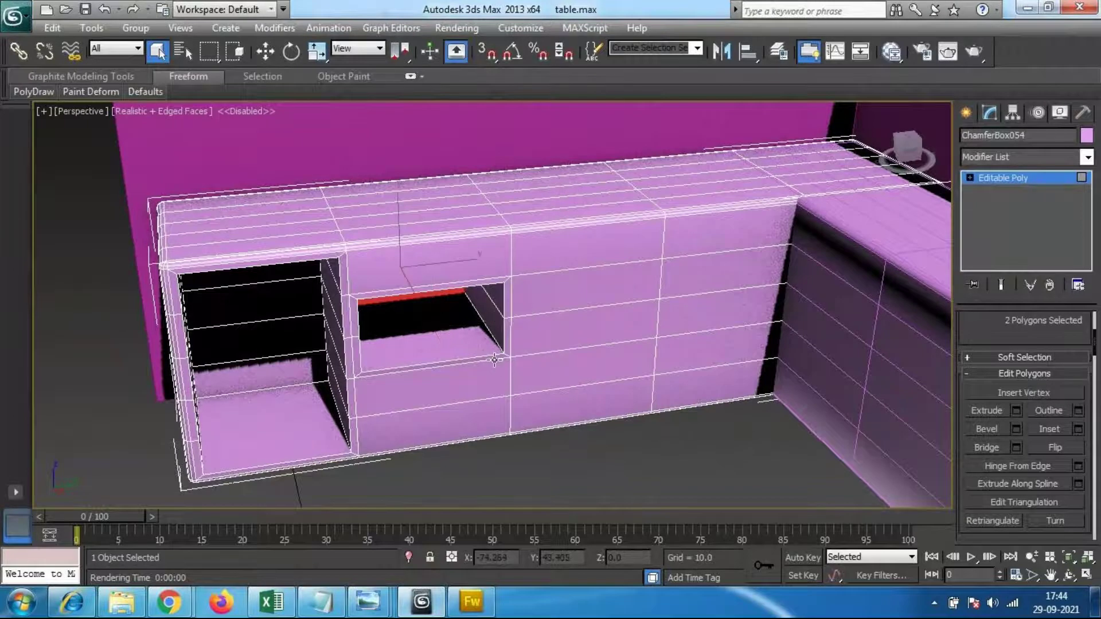
Step: Select only the middle front polygon of the third counter section from the free end
middle_click_drag(521, 373, 540, 363, "alt")
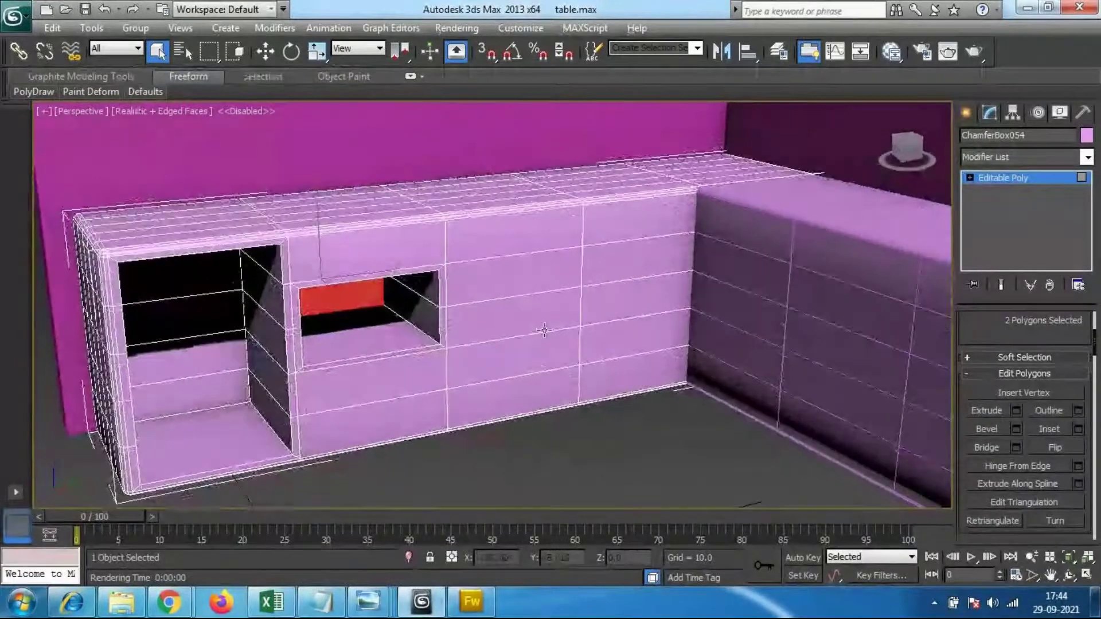
left_click(519, 289)
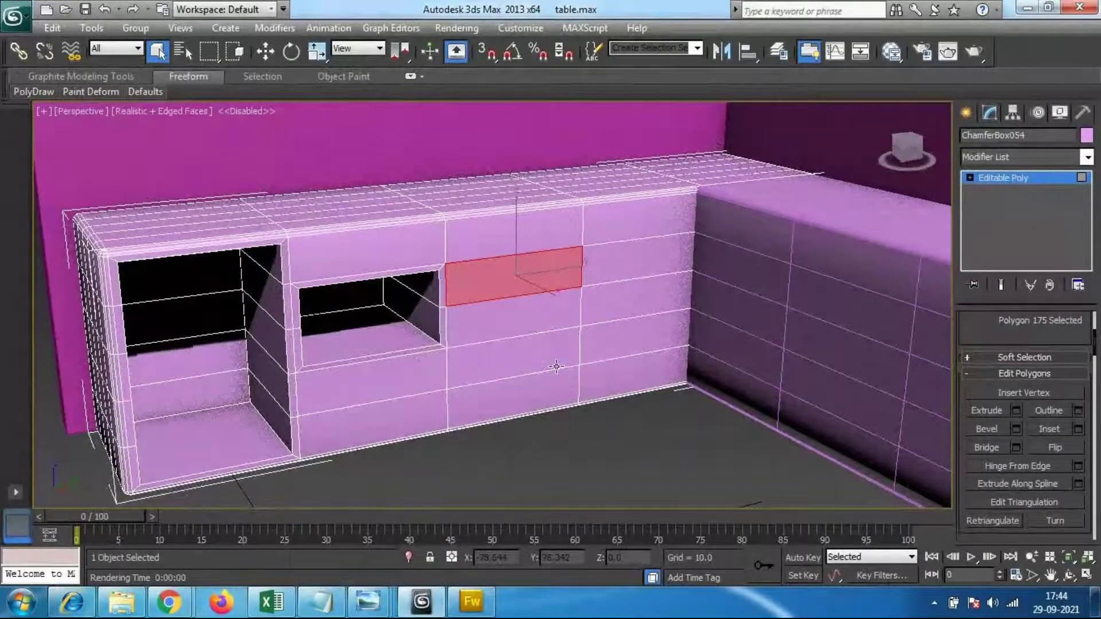
left_click(528, 322, "ctrl")
left_click(569, 388)
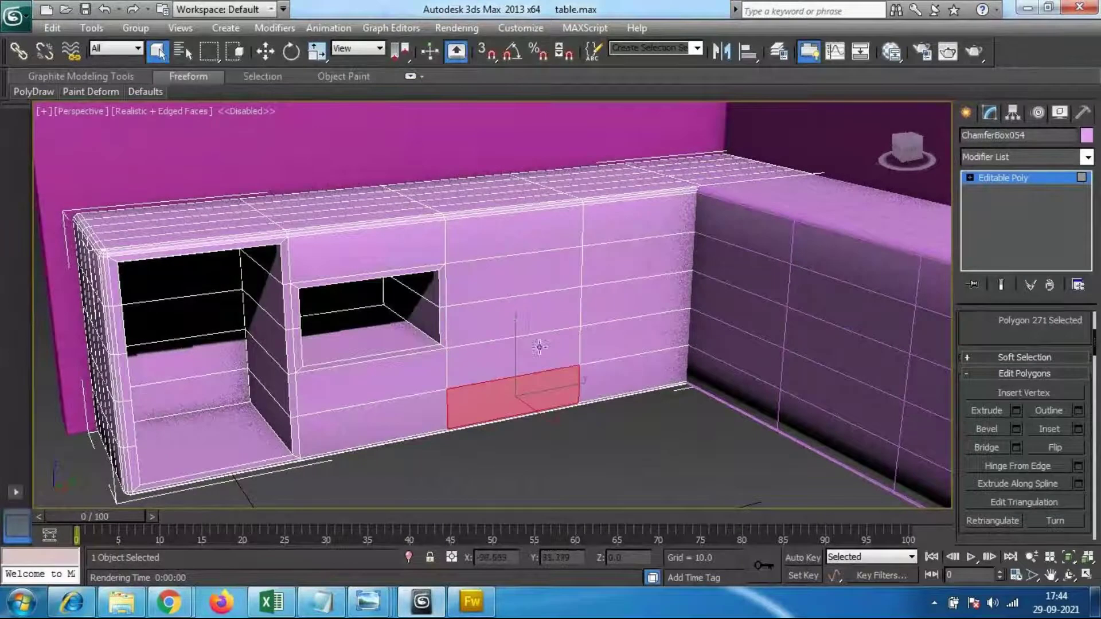
left_click(524, 319)
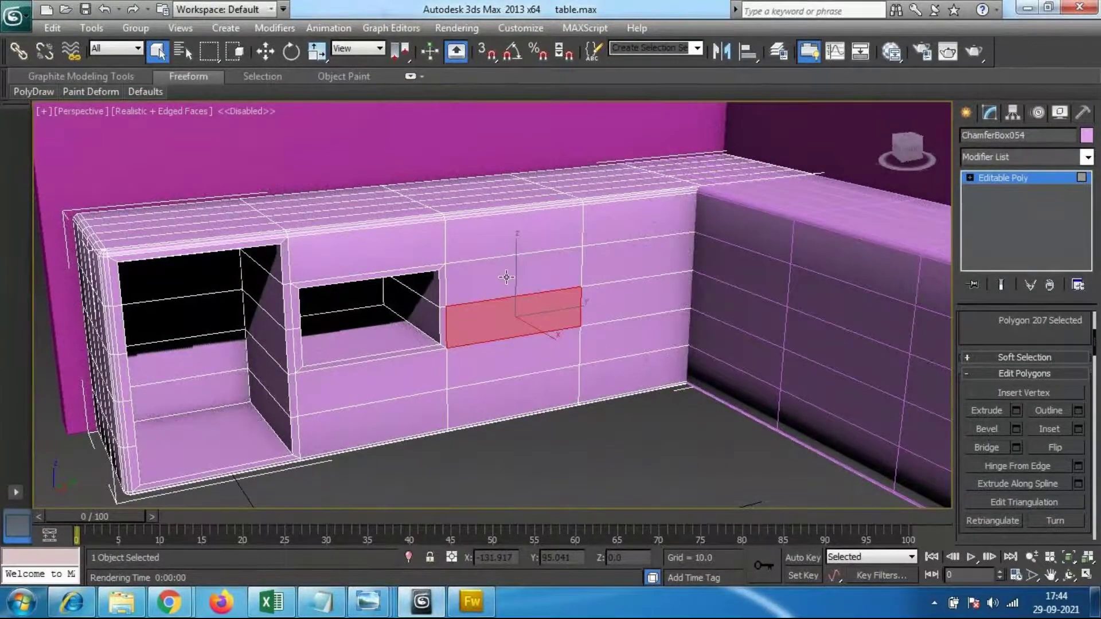
Step: Bevel the middle polygon with height 0.1 and outline -1.278, and extrude it by -26.107 to hollow out a narrow slot
left_click(1014, 428)
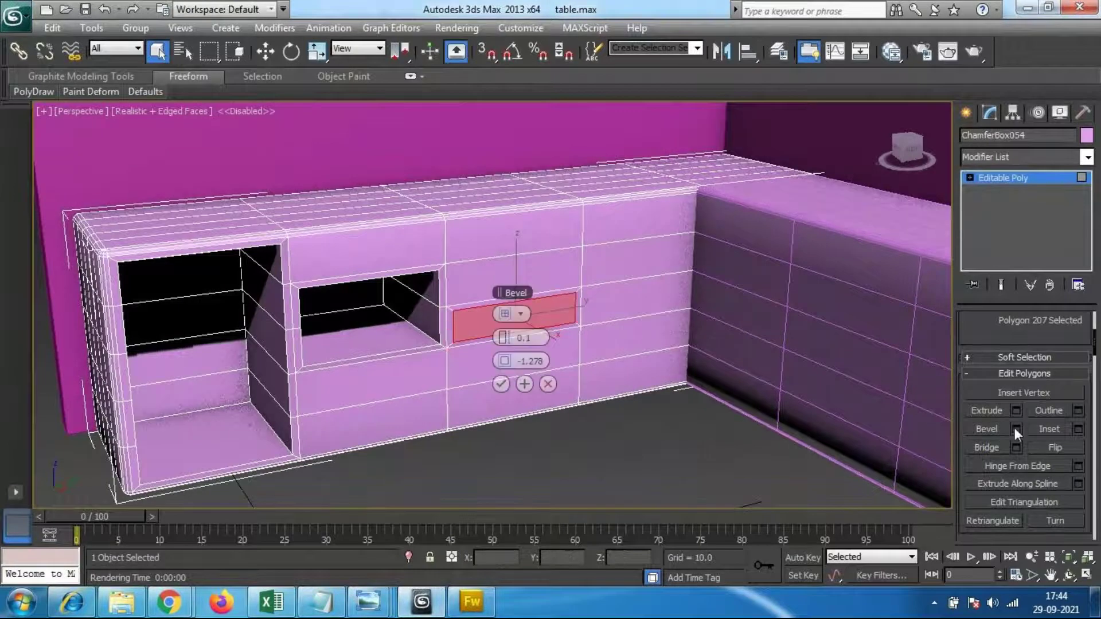
left_click(504, 383)
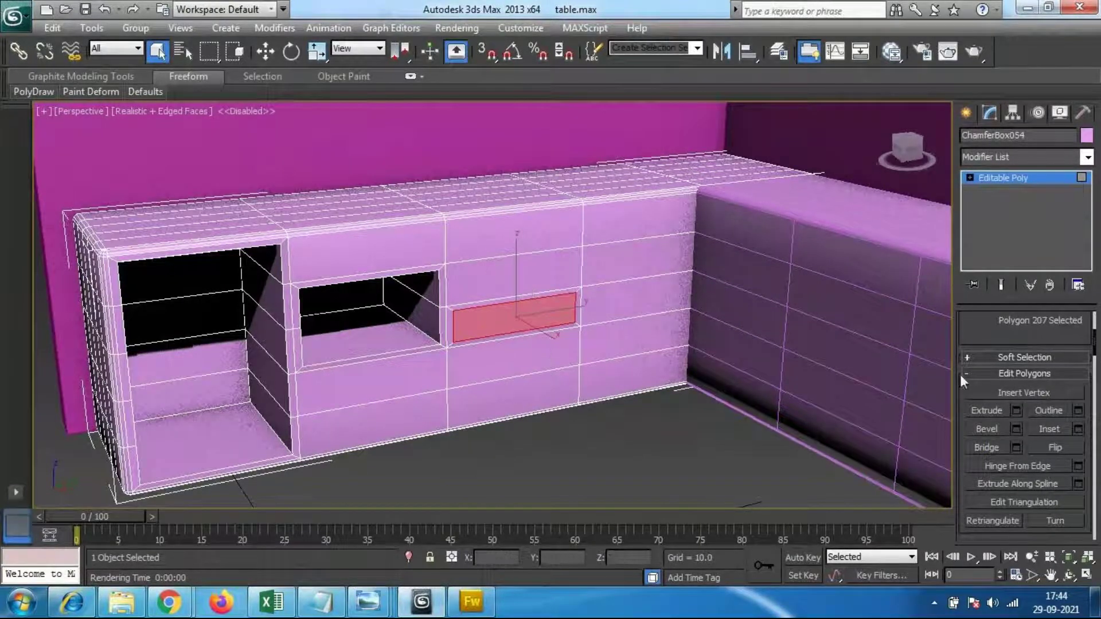
left_click(1016, 411)
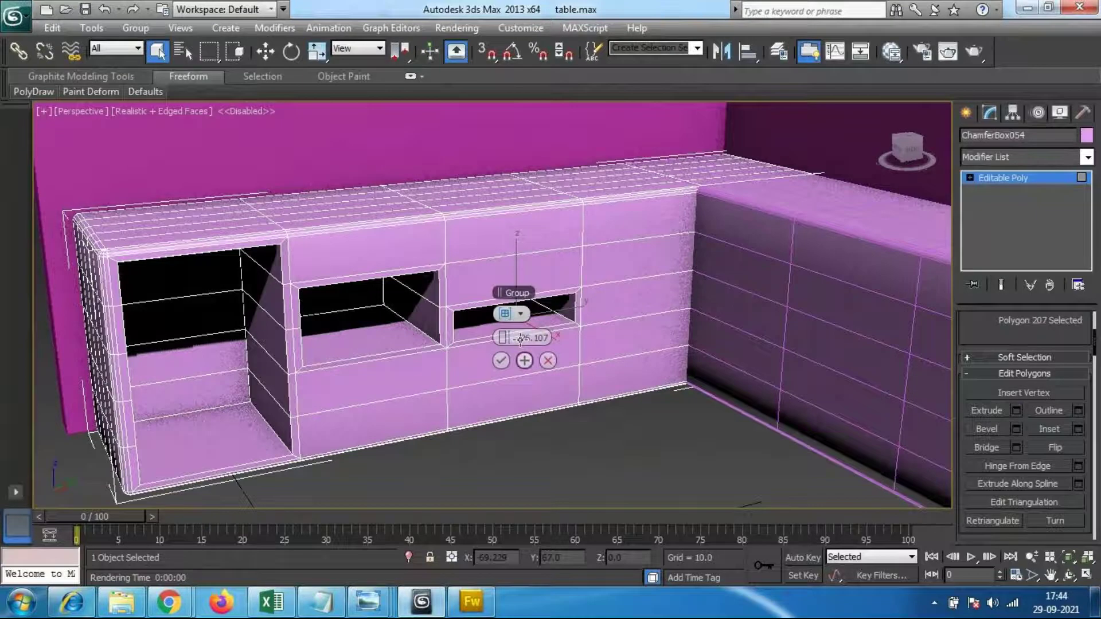
left_click(501, 361)
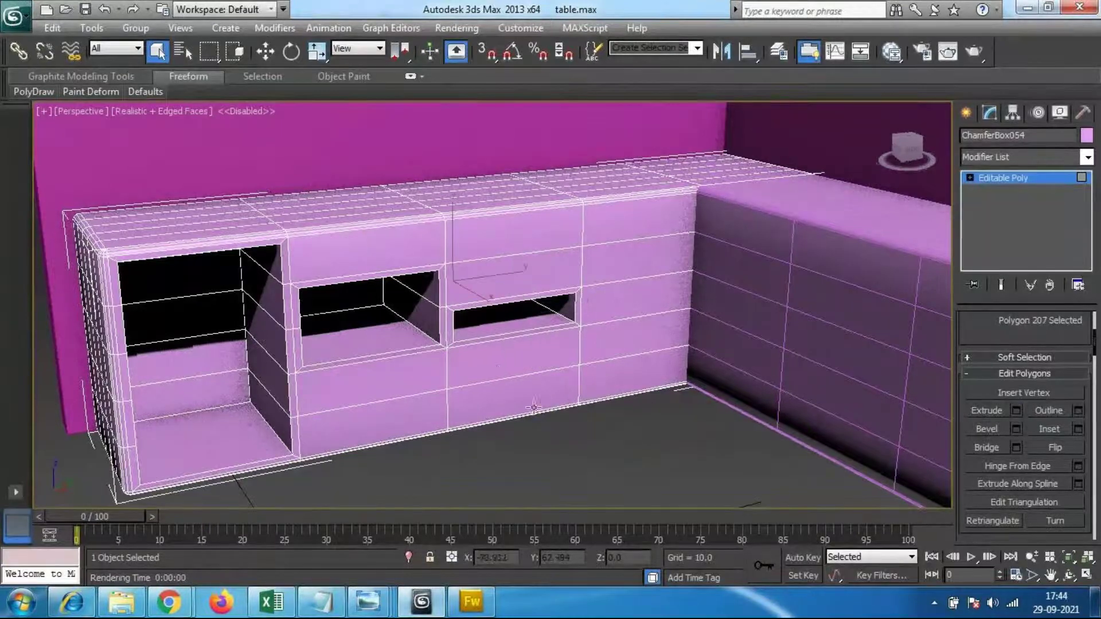
Step: Add the five stacked front polygons of the counter section beside the corner to the current polygon selection
middle_click_drag(618, 367, 519, 378, "alt")
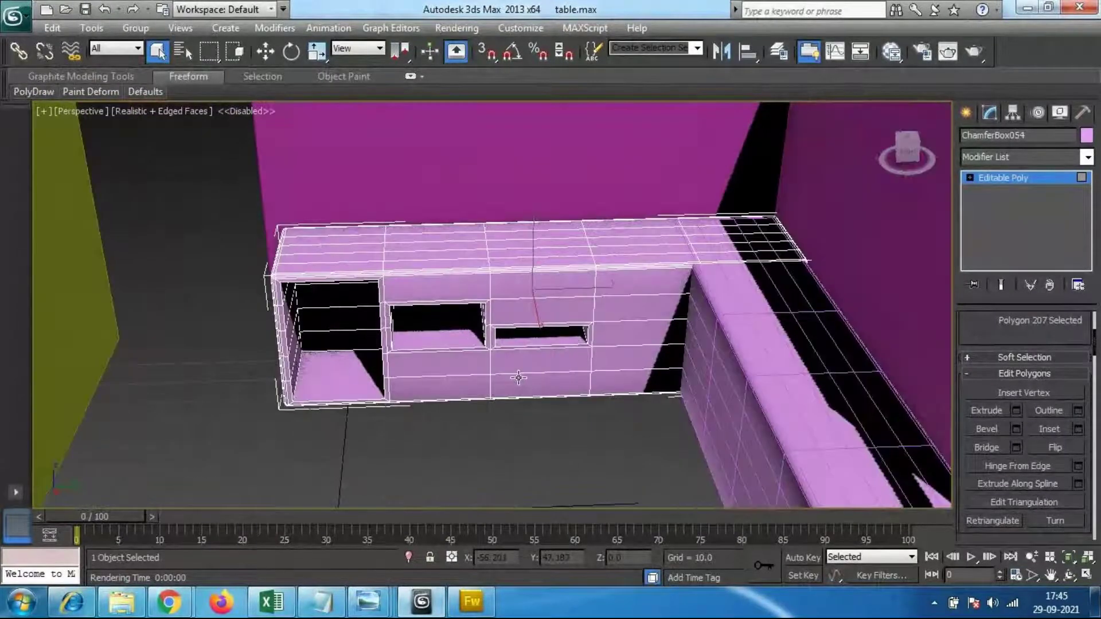
left_click(652, 281, "ctrl")
left_click(651, 308, "ctrl")
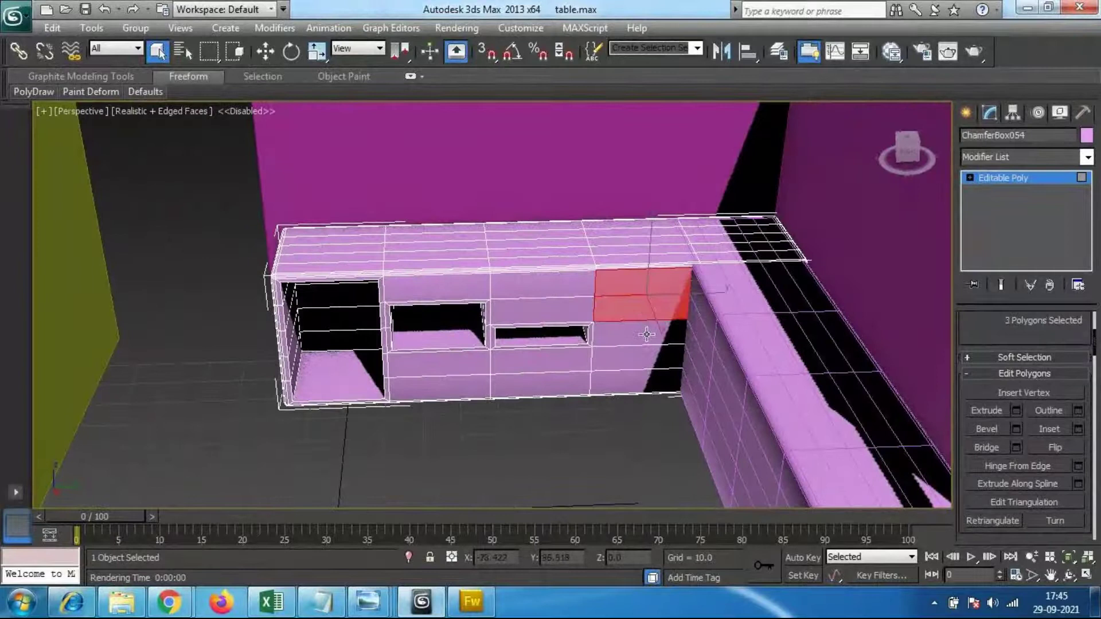
left_click(647, 334, "ctrl")
left_click(640, 358, "ctrl")
left_click(628, 381, "ctrl")
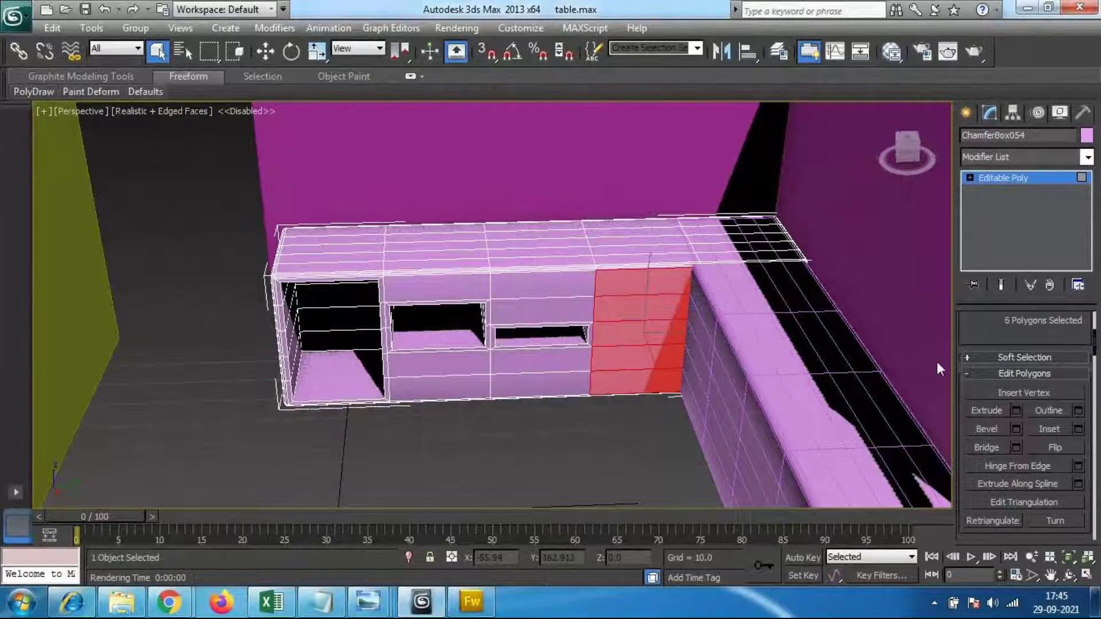
Step: Bevel the selected polygons with height 0.1 and outline -1.278, and extrude them by -26.107 to open the compartment beside the corner
left_click(1017, 428)
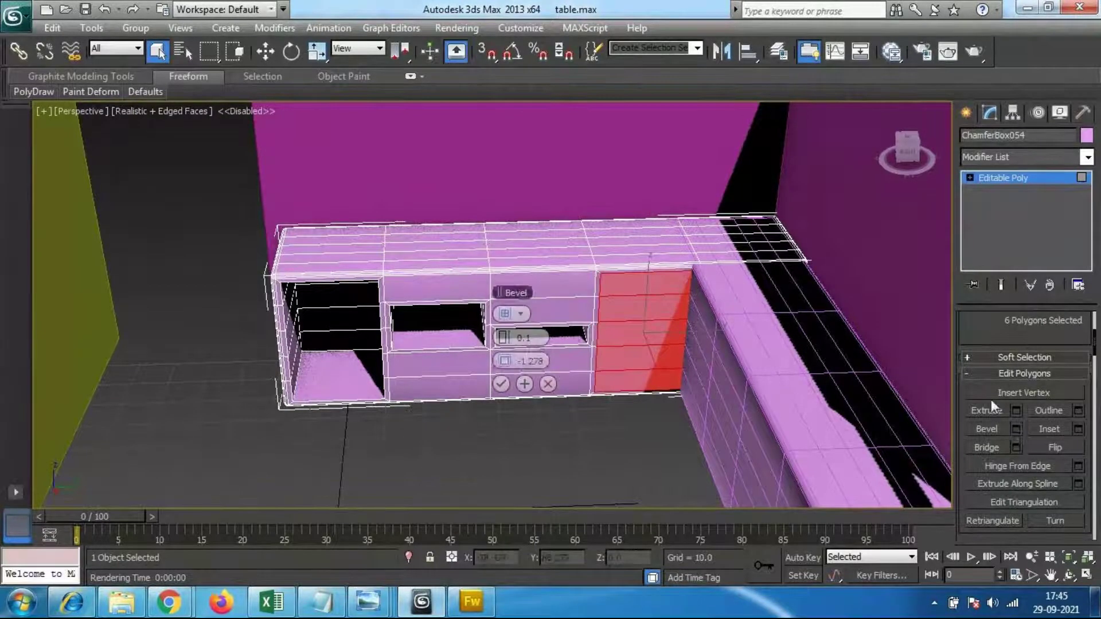
left_click(500, 384)
left_click(1015, 411)
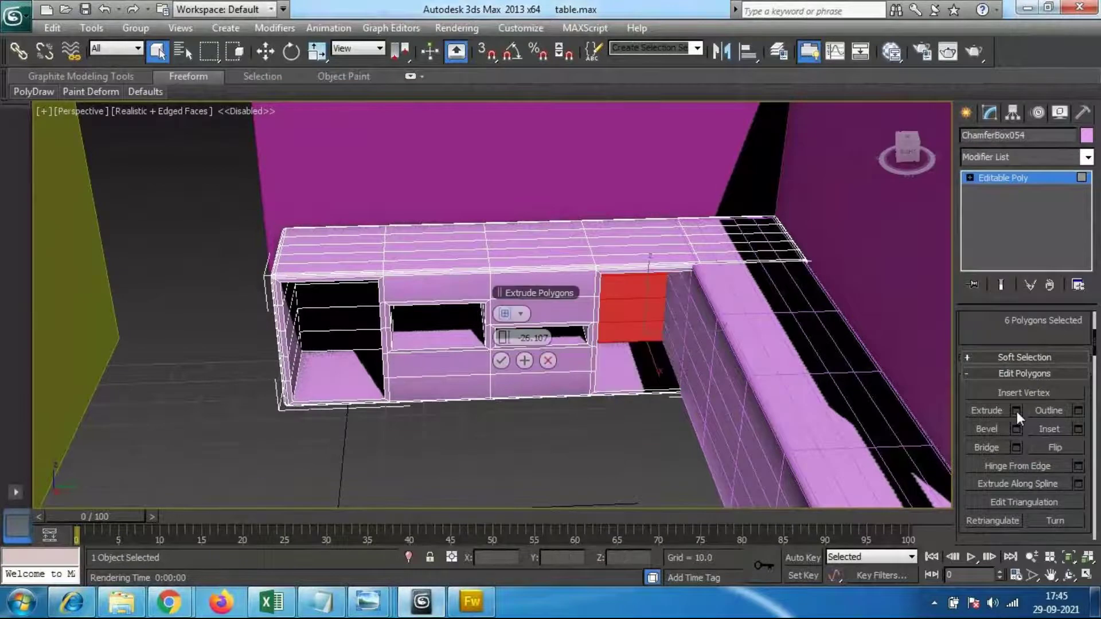
left_click(501, 361)
Step: Inspect the hollowed compartments and the adjoining counter leg from several angles
middle_click_drag(518, 408, 480, 402, "alt")
scroll(480, 402, "up", 2)
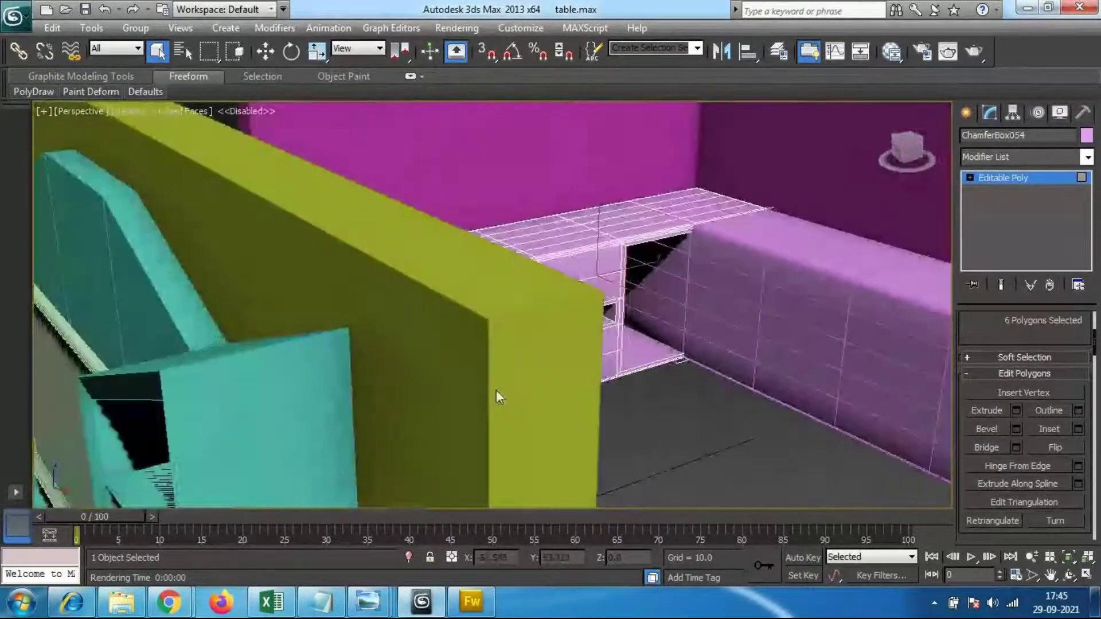
scroll(664, 352, "down", 3)
middle_click_drag(664, 352, 505, 370, "alt")
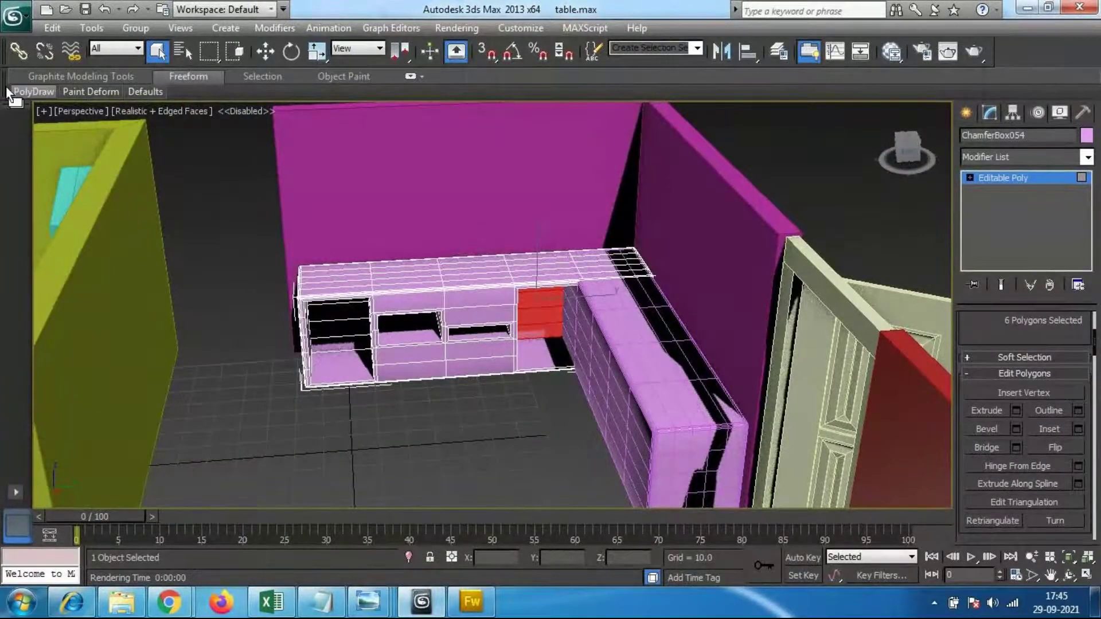
left_click(183, 51)
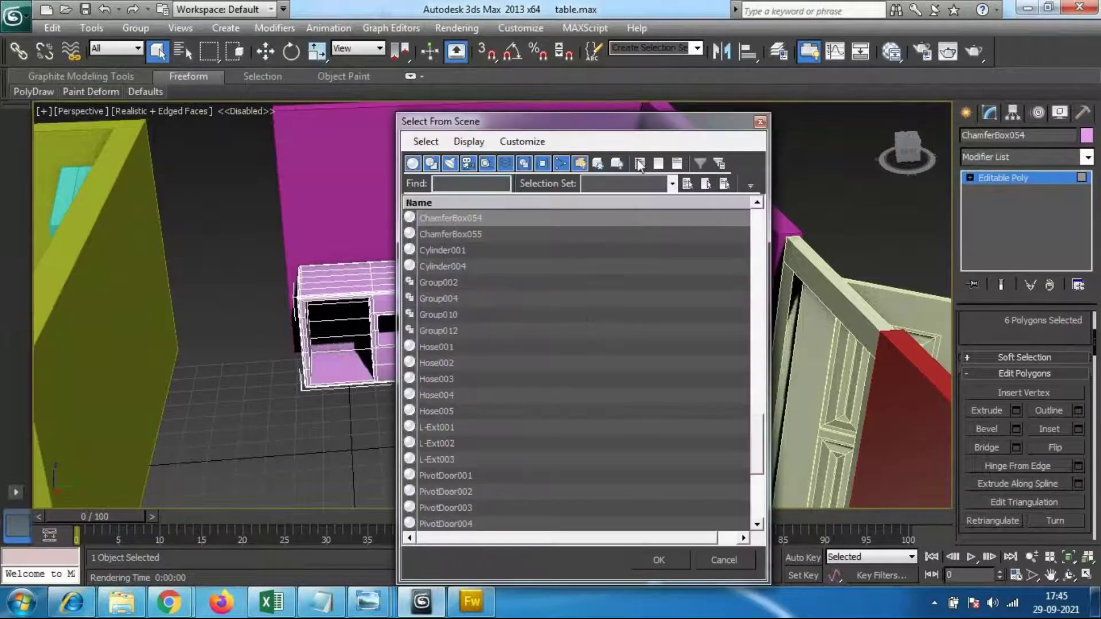
left_click(761, 126)
middle_click_drag(666, 328, 613, 313)
middle_click_drag(440, 332, 491, 381, "alt")
scroll(586, 351, "up", 3)
middle_click_drag(628, 348, 576, 364)
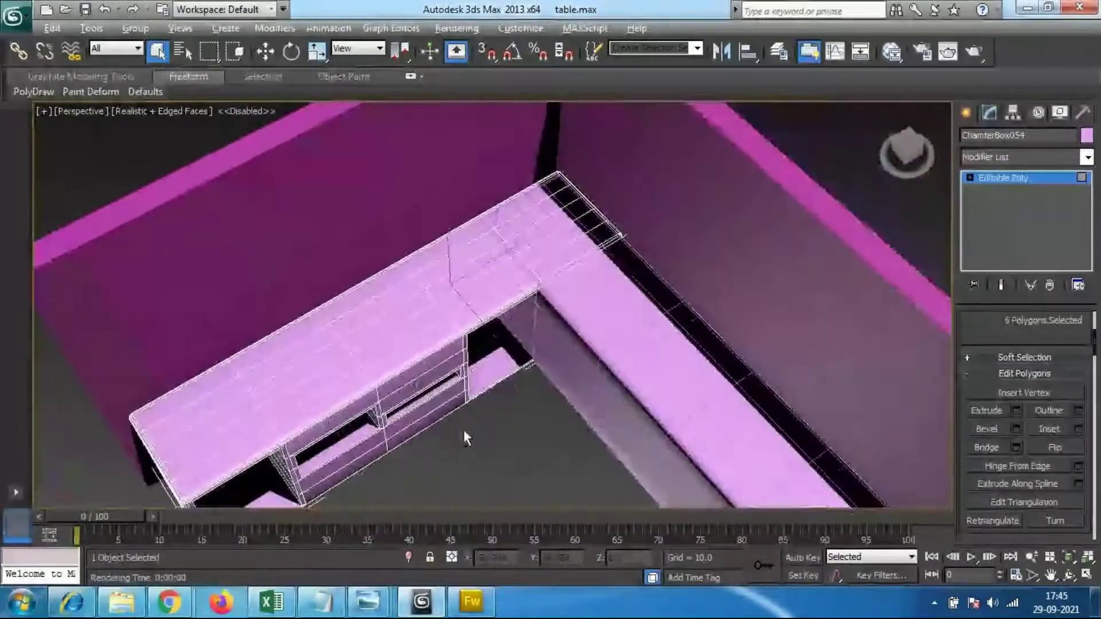
middle_click_drag(464, 429, 476, 355, "alt")
scroll(628, 394, "down", 3)
middle_click_drag(628, 394, 496, 343)
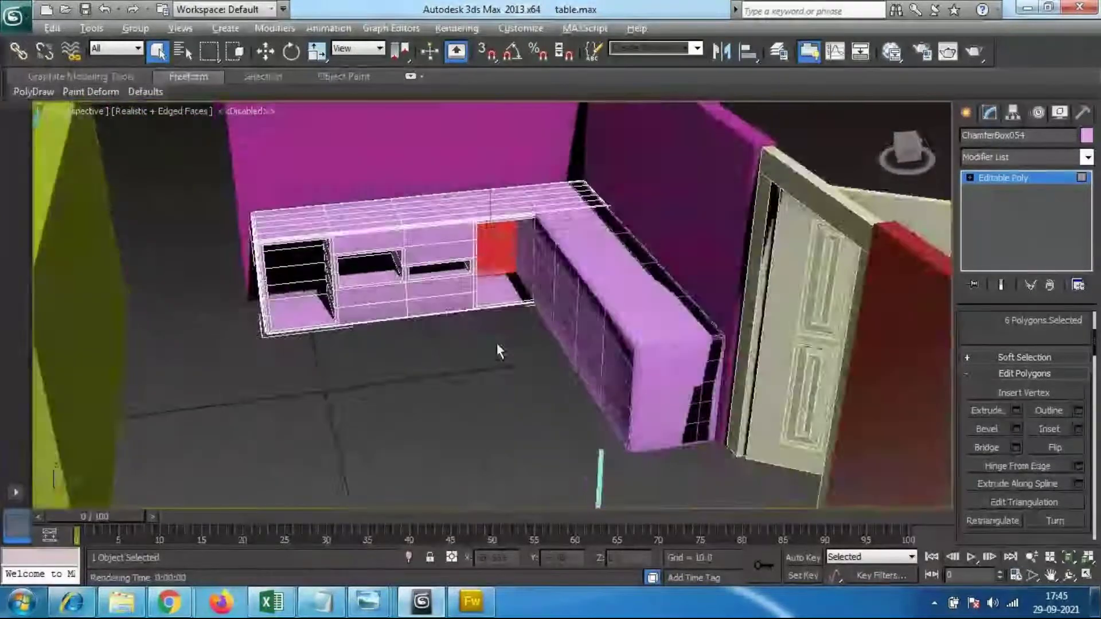
scroll(499, 338, "up", 4)
scroll(506, 332, "up", 3)
middle_click_drag(579, 327, 519, 380)
scroll(590, 346, "down", 3)
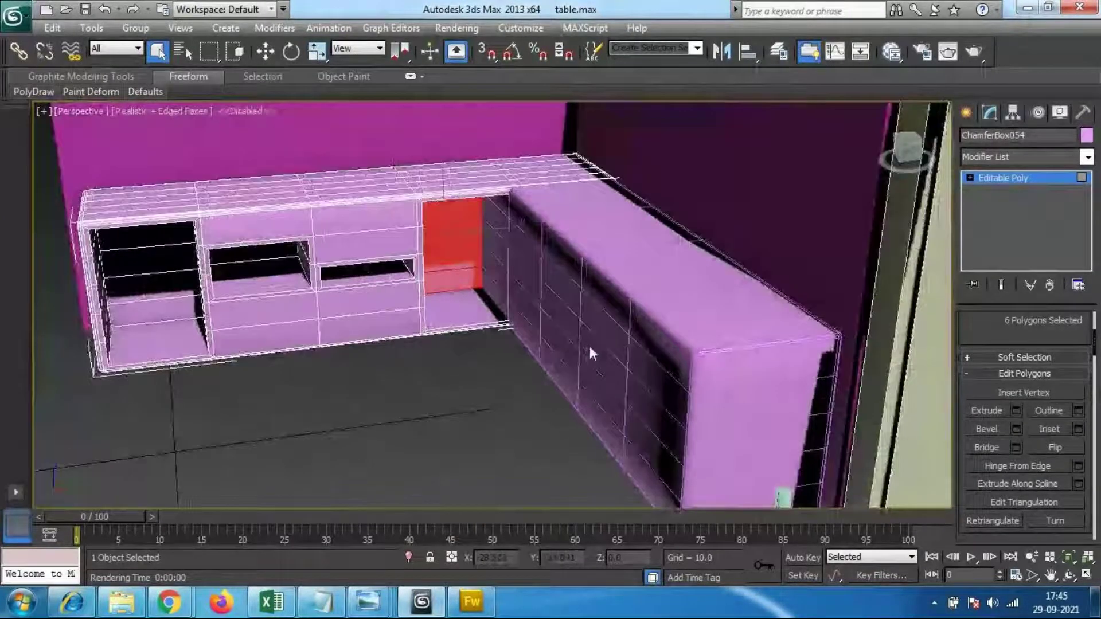
scroll(590, 345, "up", 3)
middle_click_drag(678, 309, 656, 318)
scroll(655, 319, "down", 2)
scroll(529, 265, "down", 3)
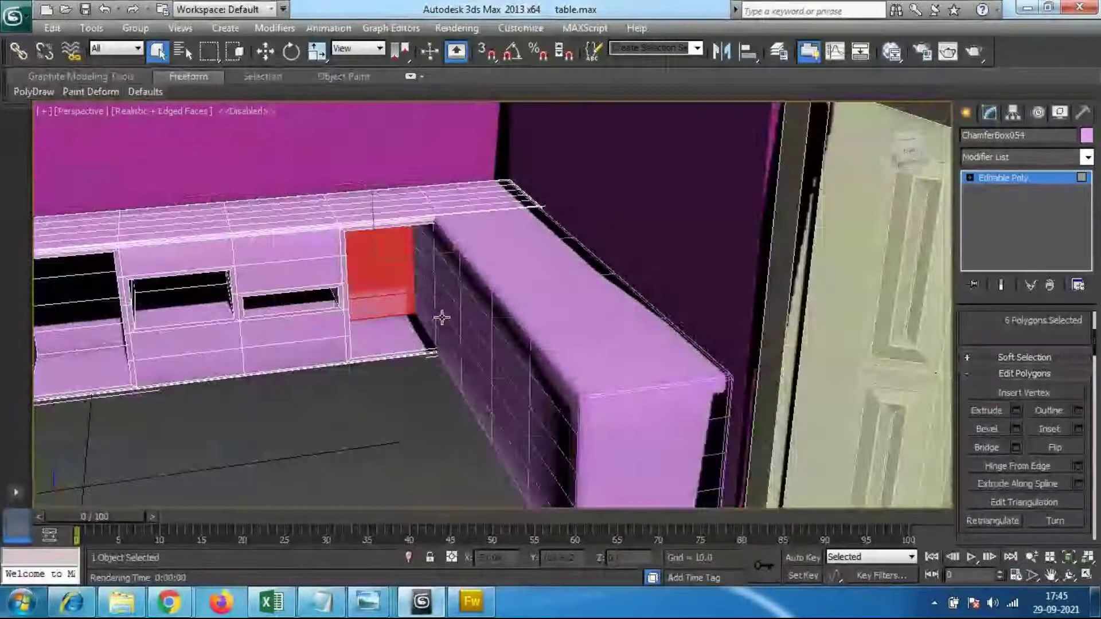
scroll(539, 275, "up", 6)
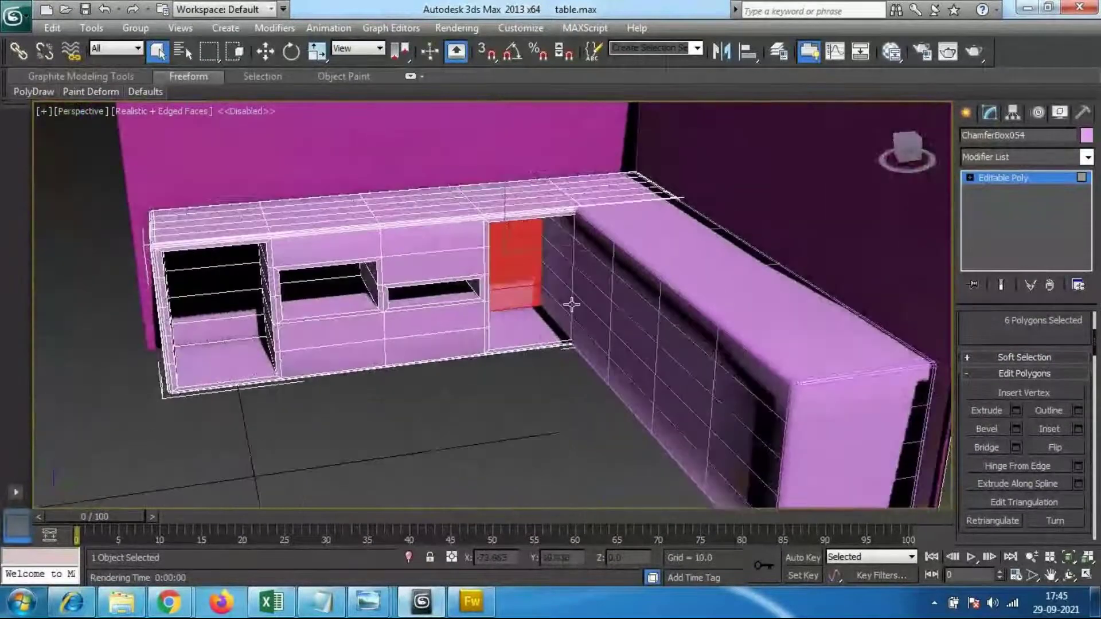
Step: Examine the whole L-shaped counter together with the surrounding magenta walls and the doorway
middle_click_drag(378, 304, 429, 321)
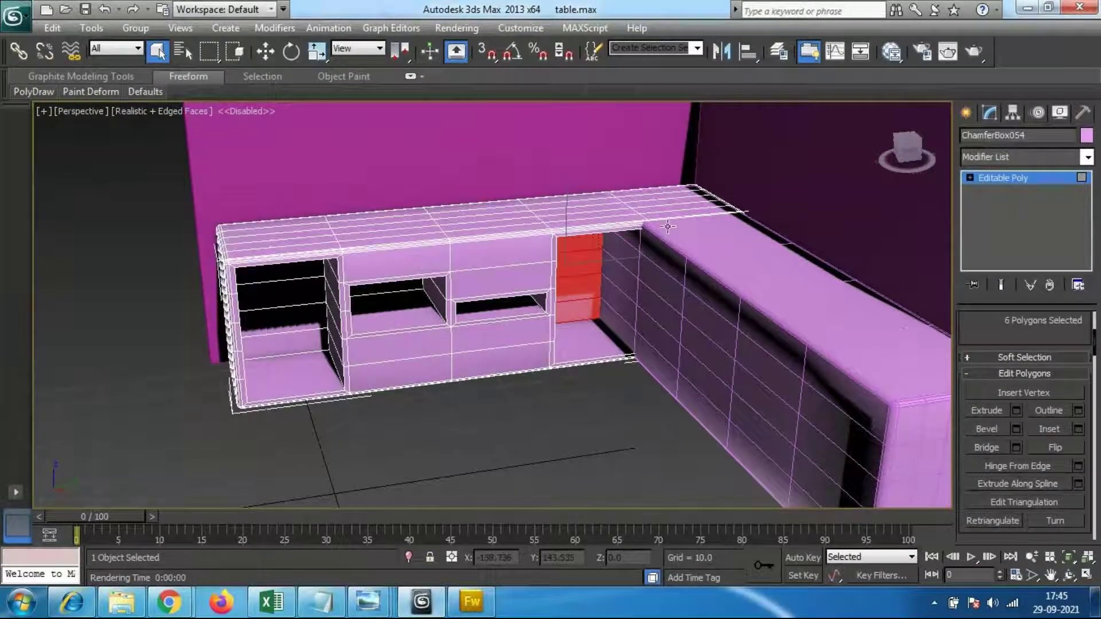
middle_click_drag(929, 345, 580, 351)
scroll(806, 340, "up", 3)
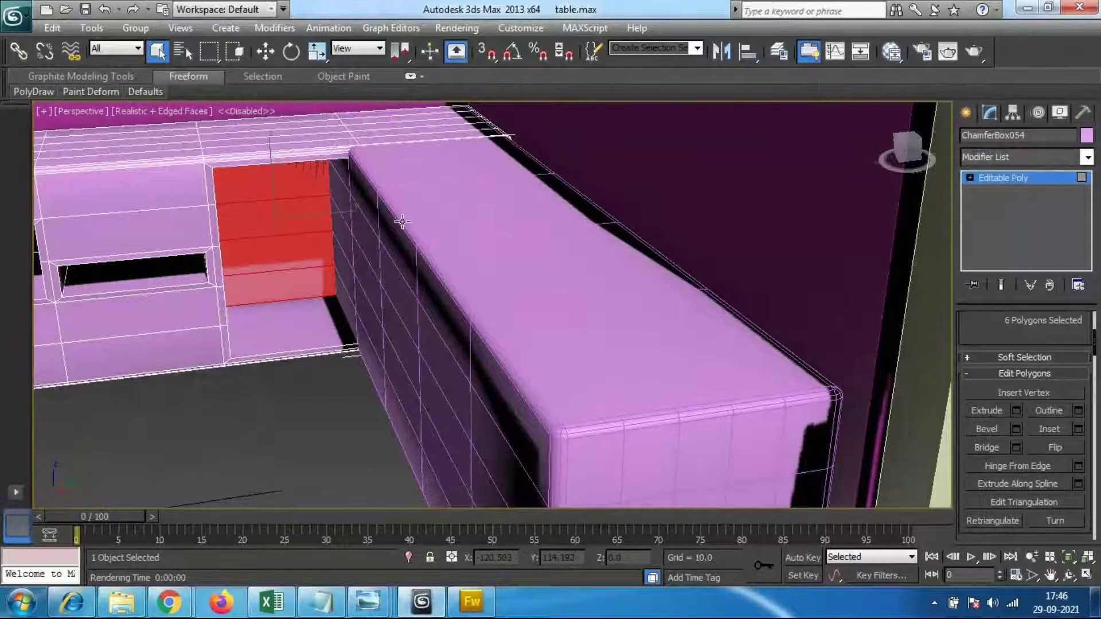
middle_click_drag(392, 259, 456, 225, "alt")
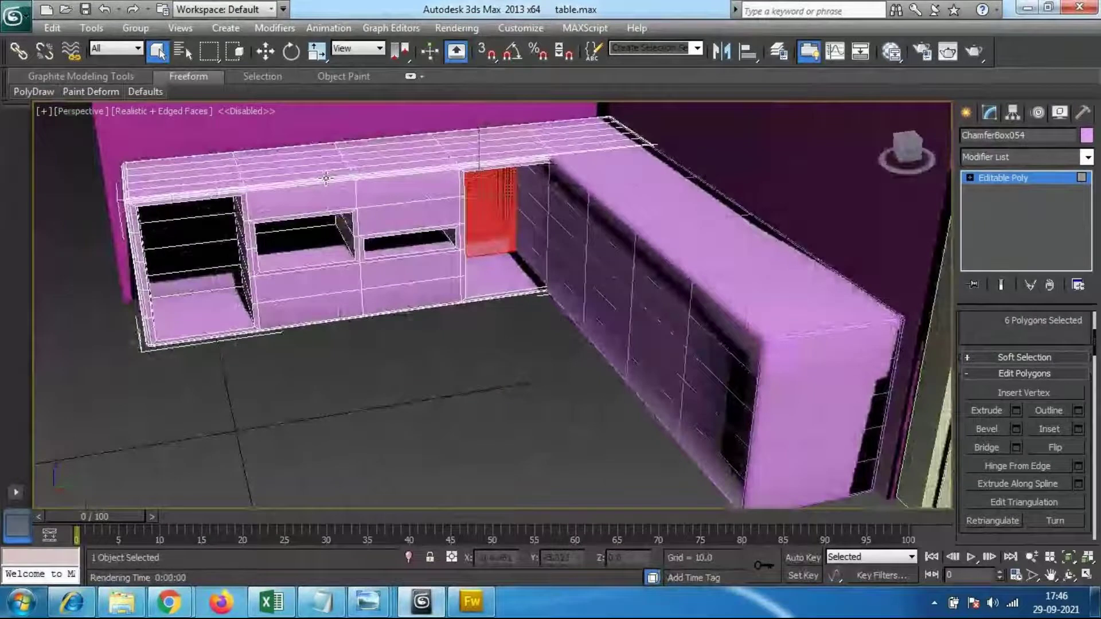
middle_click_drag(690, 258, 491, 366)
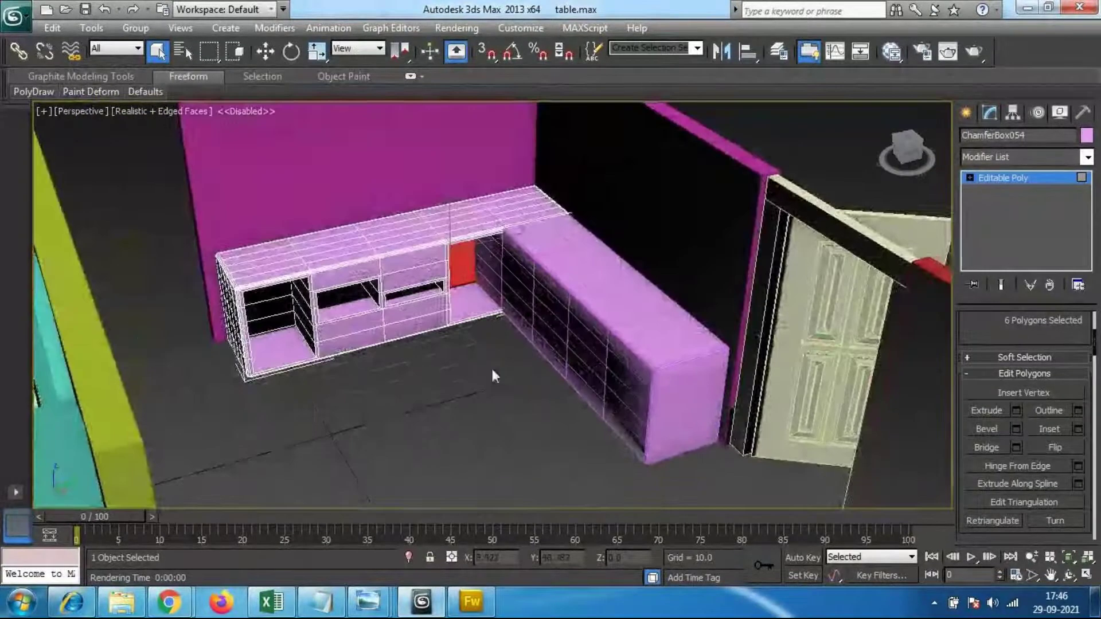
middle_click_drag(594, 371, 422, 357, "alt")
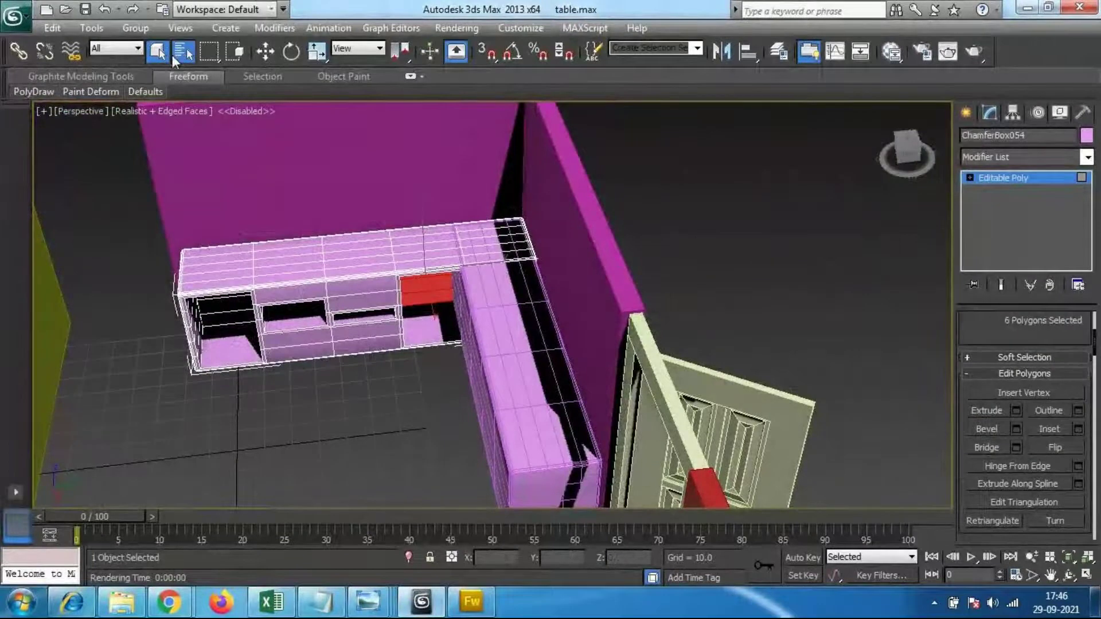
key("h")
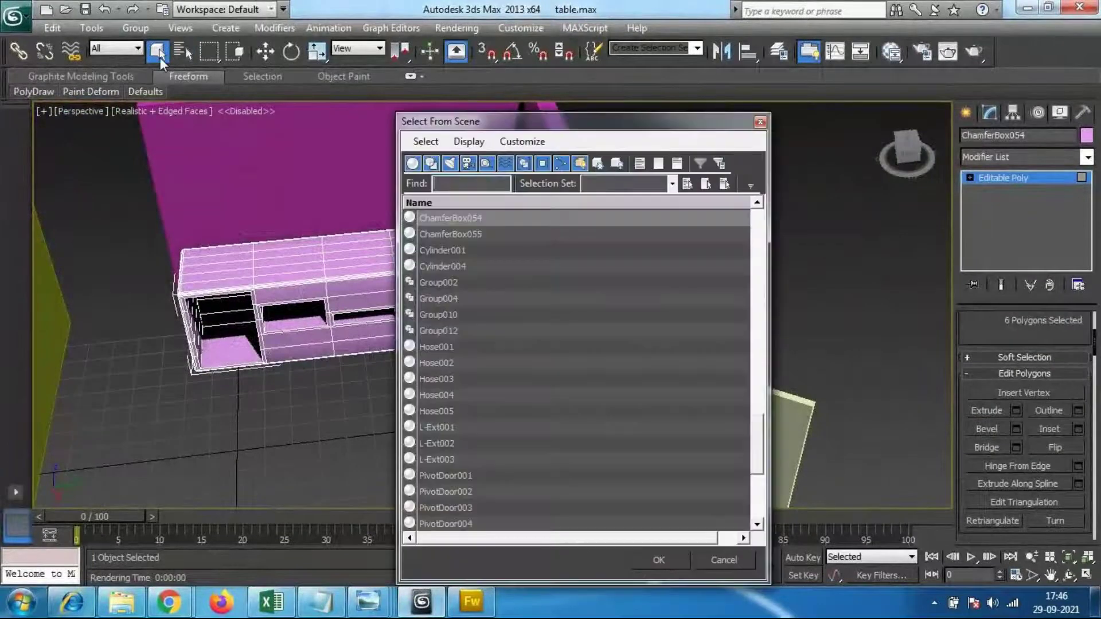
left_click(763, 123)
middle_click_drag(569, 336, 542, 349, "alt")
middle_click_drag(521, 394, 425, 341, "alt")
middle_click_drag(504, 223, 445, 233)
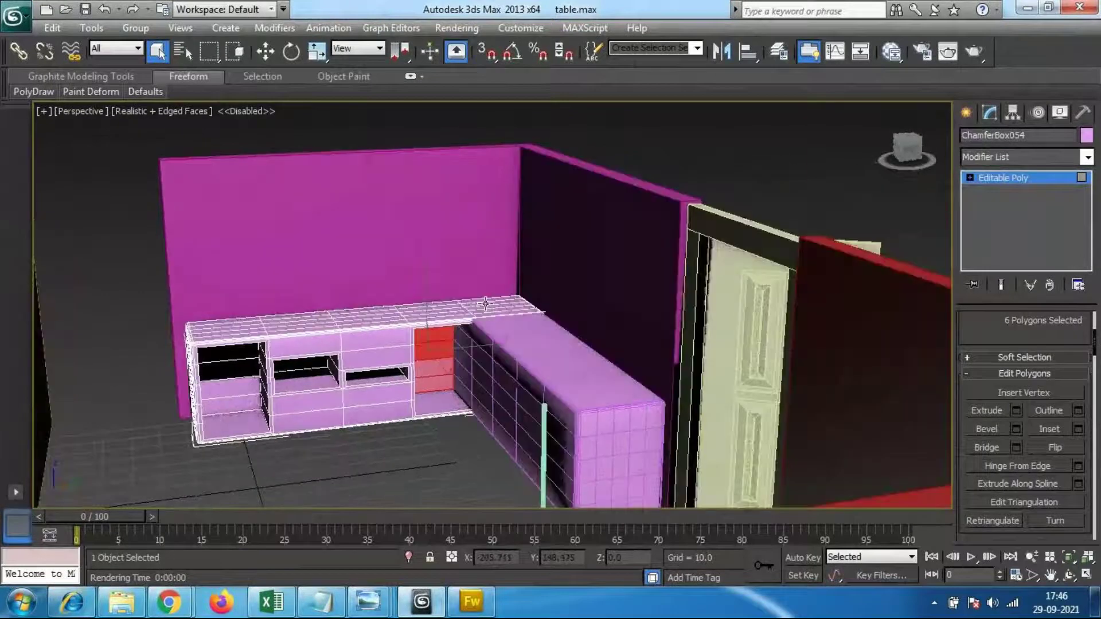
Step: Create a standard pyramid on the floor in front of the counter, about 36.8 wide, 43.1 deep and 34.3 high
left_click(965, 112)
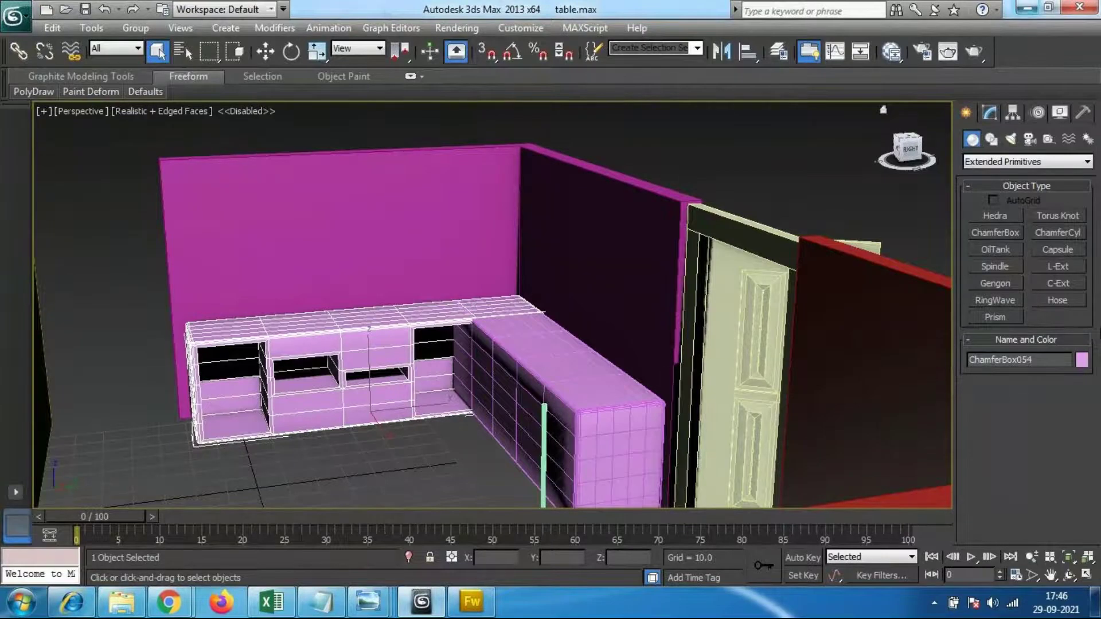
left_click(1041, 162)
left_click(1001, 176)
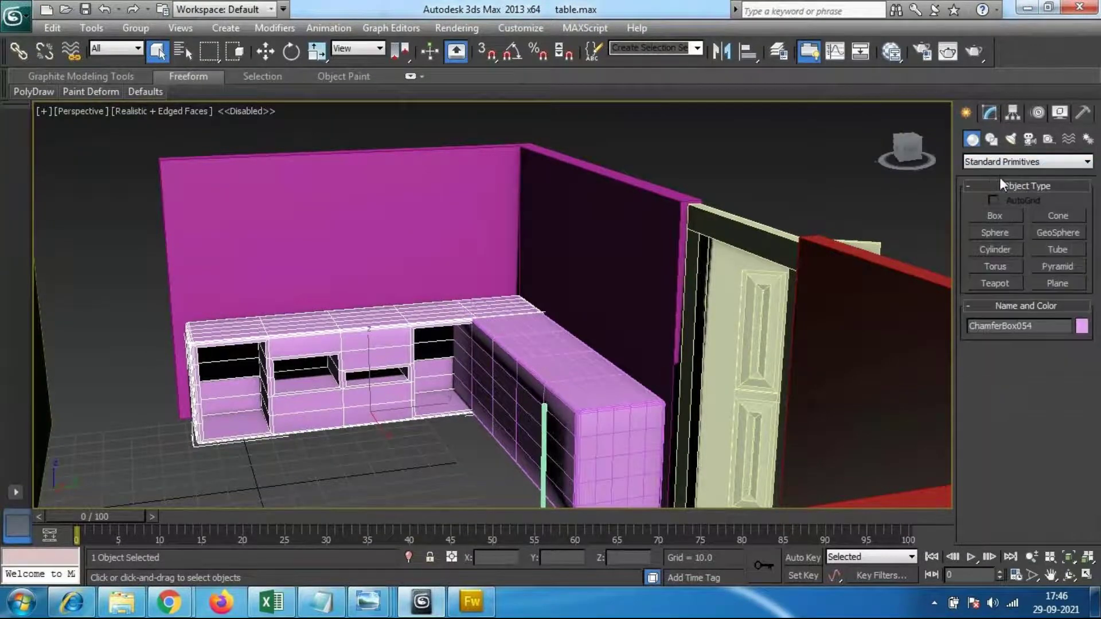
middle_click_drag(450, 405, 466, 425)
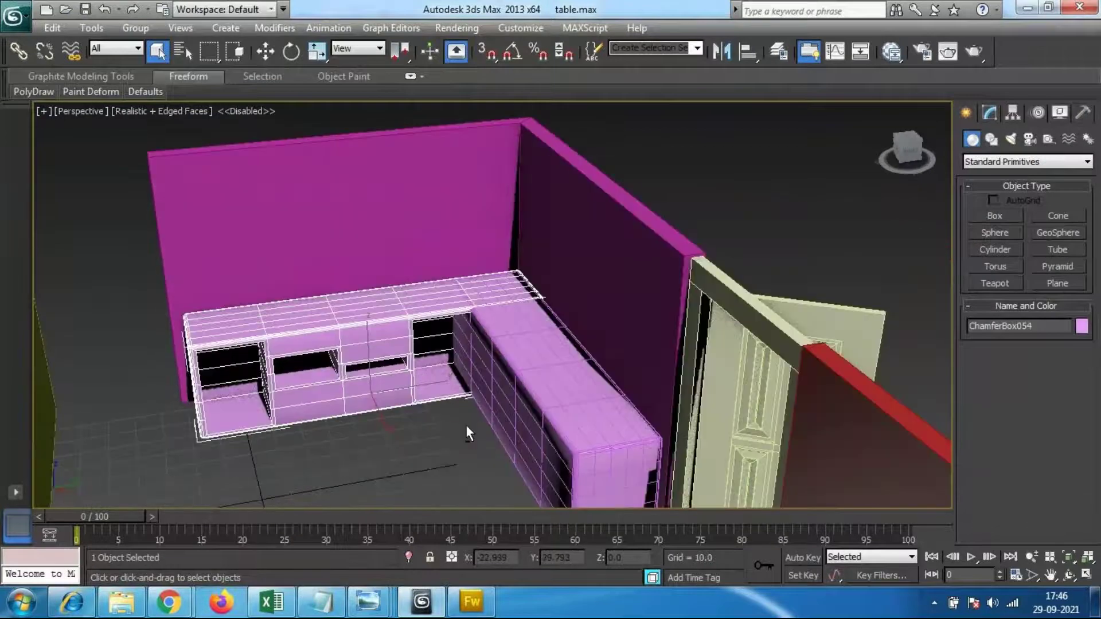
middle_click_drag(299, 429, 389, 314)
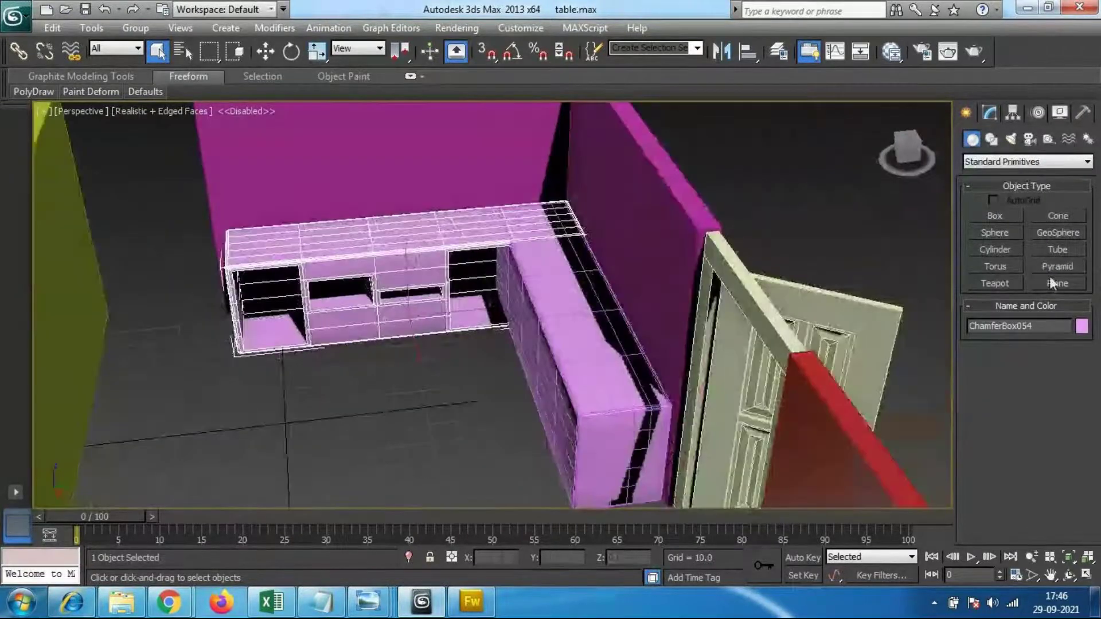
left_click(1049, 265)
left_click_drag(246, 424, 376, 478)
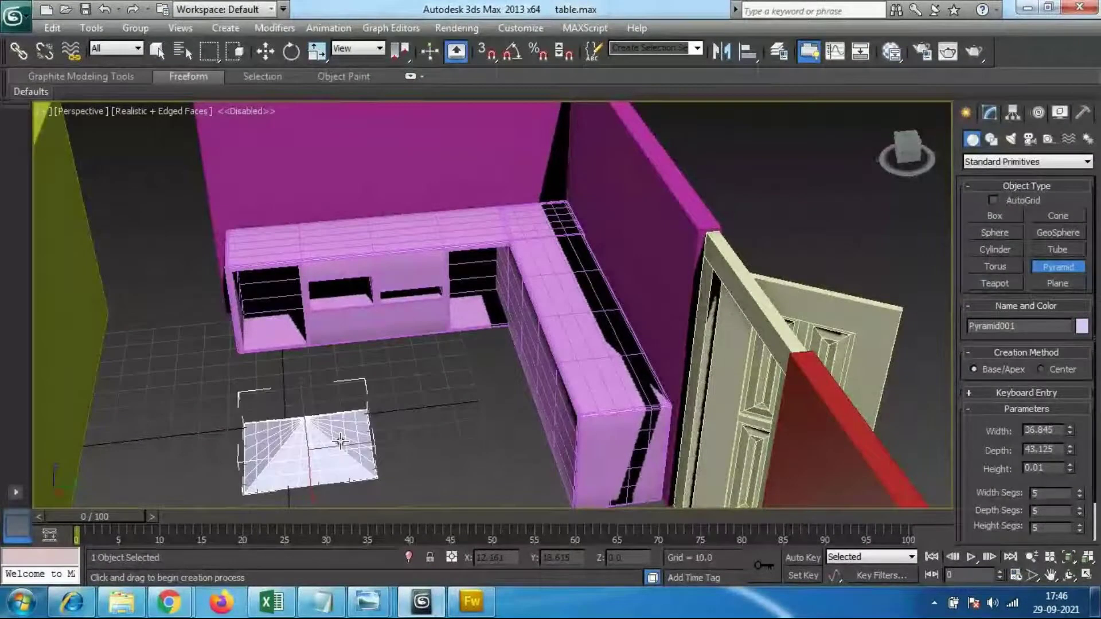
left_click(331, 380)
scroll(348, 420, "up", 5)
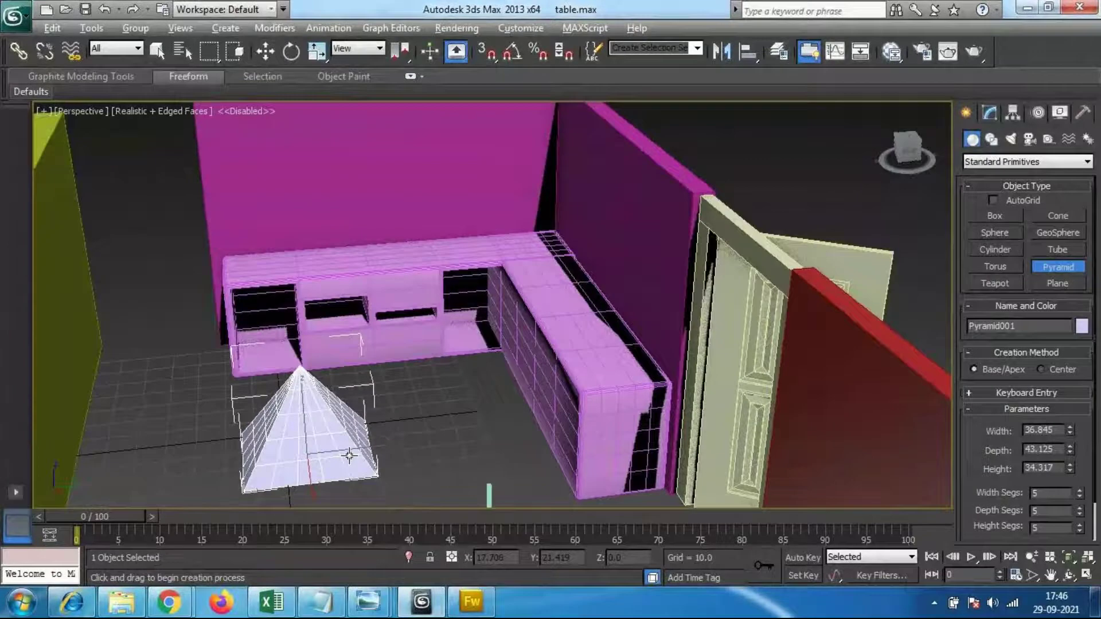
scroll(348, 420, "down", 6)
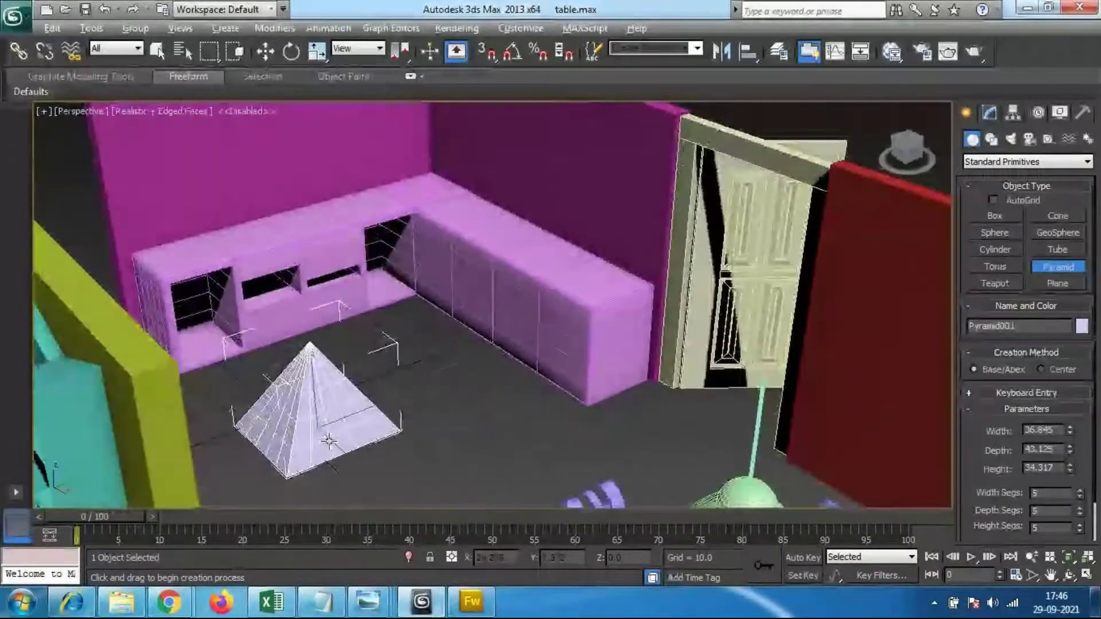
Step: Move the pyramid above the rear counter section, to about X -74.2, Y 54.4, Z 59
key("w")
left_click_drag(340, 445, 361, 275)
left_click_drag(303, 235, 294, 102)
middle_click_drag(400, 248, 367, 313)
middle_click_drag(274, 233, 305, 268)
middle_click_drag(306, 268, 331, 349, "alt")
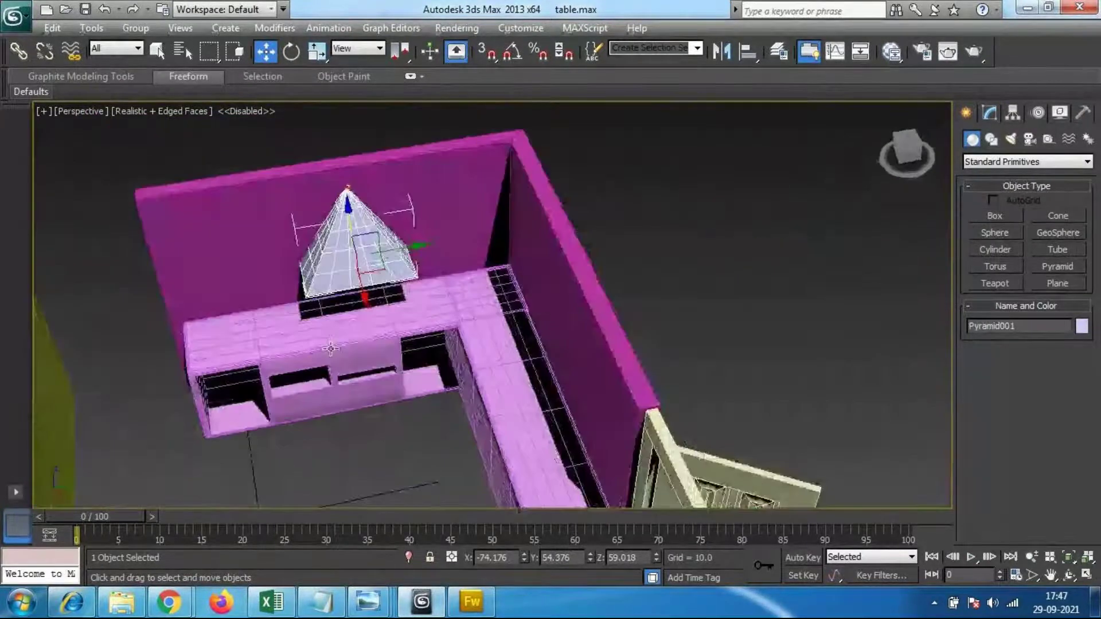
Step: Shift the pyramid horizontally over the rear counter to about X -53.6, Y 45.3
left_click_drag(417, 247, 402, 252)
middle_click_drag(401, 253, 373, 321, "alt")
mouse_move(397, 267)
left_mouse_down()
mouse_move(441, 267)
mouse_move(387, 261)
left_mouse_up()
middle_click_drag(386, 261, 298, 352, "alt")
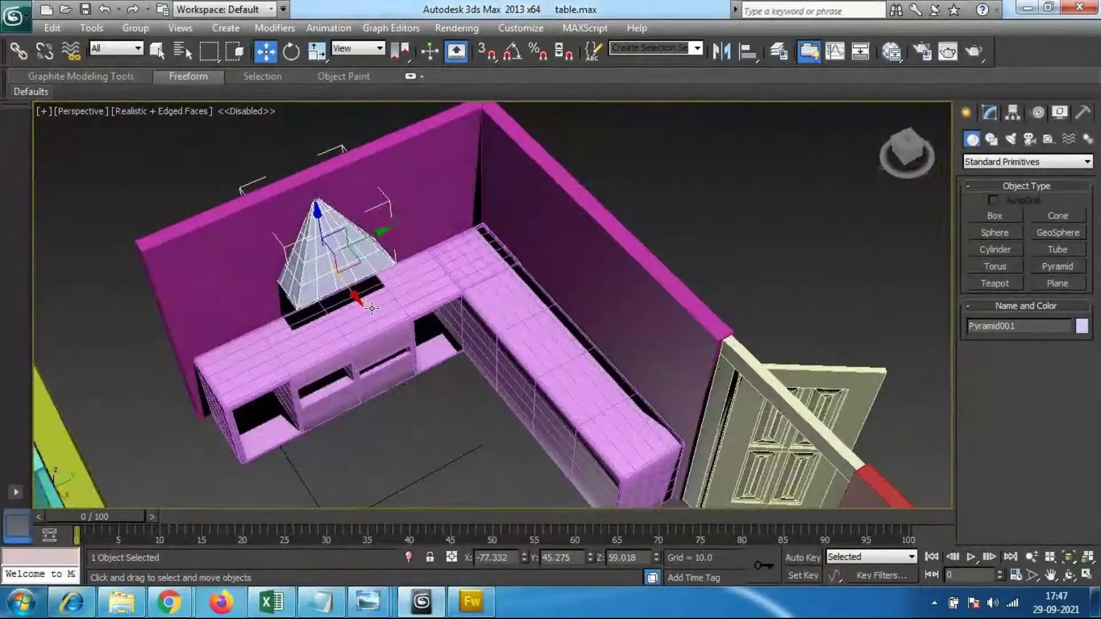
left_click_drag(354, 293, 389, 328)
Step: Scale the pyramid vertically to about 69 percent to flatten it into a hood shape
middle_click_drag(376, 347, 287, 319, "alt")
scroll(288, 341, "up", 3)
scroll(303, 333, "up", 3)
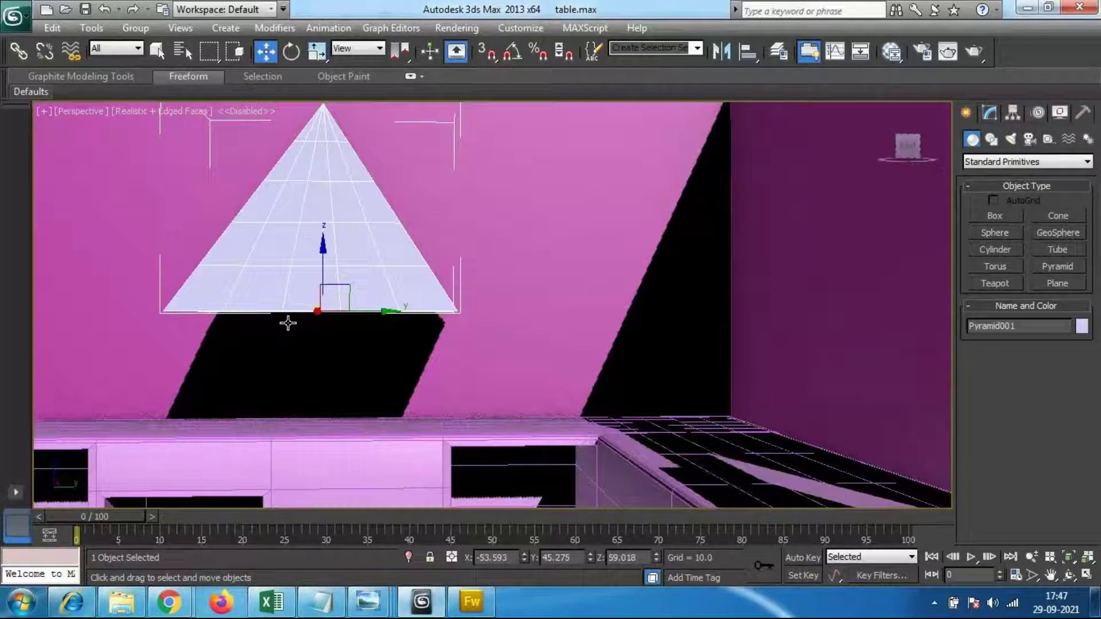
key("r")
left_click_drag(329, 405, 319, 362)
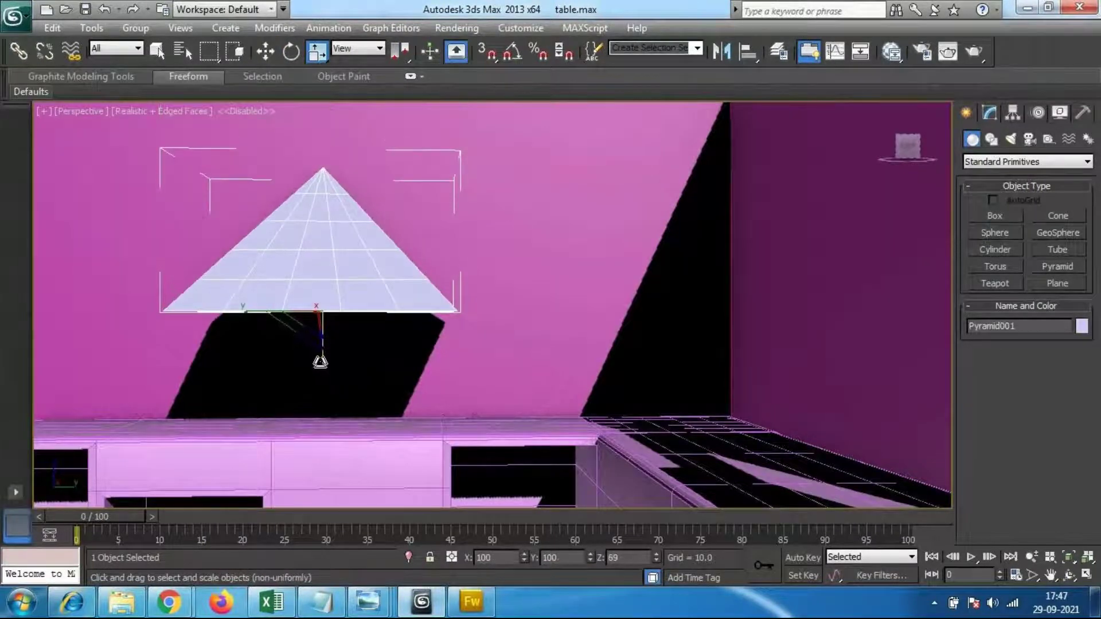
Step: Switch to the 3ds Max folder in Windows Explorer and view the kitchen images home-design and images (1)
left_click(122, 604)
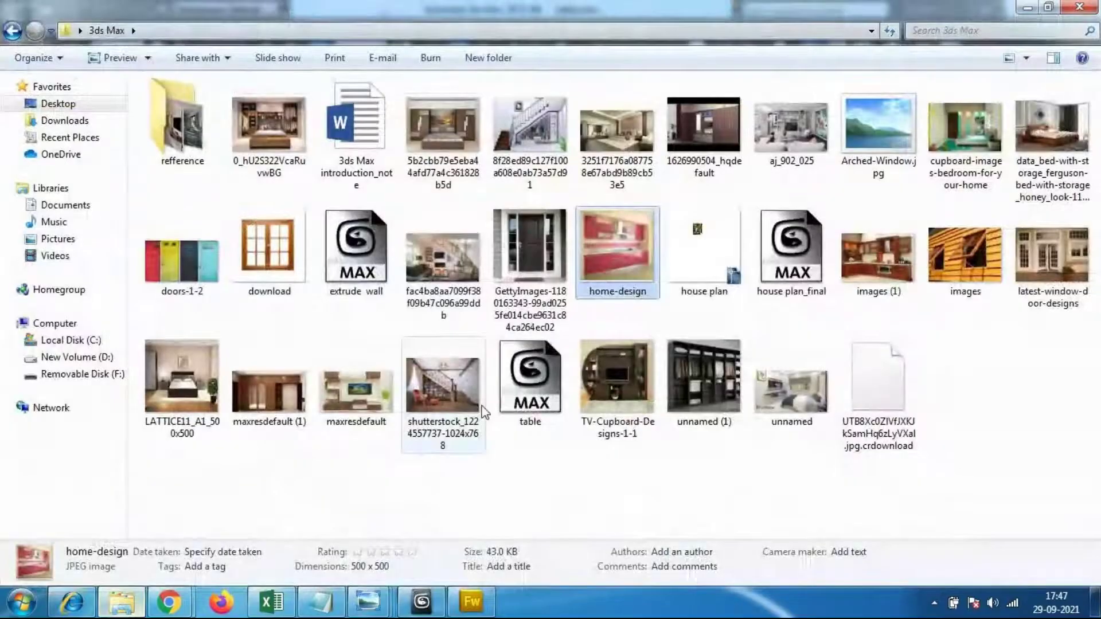
left_click(455, 509)
double_click(624, 253)
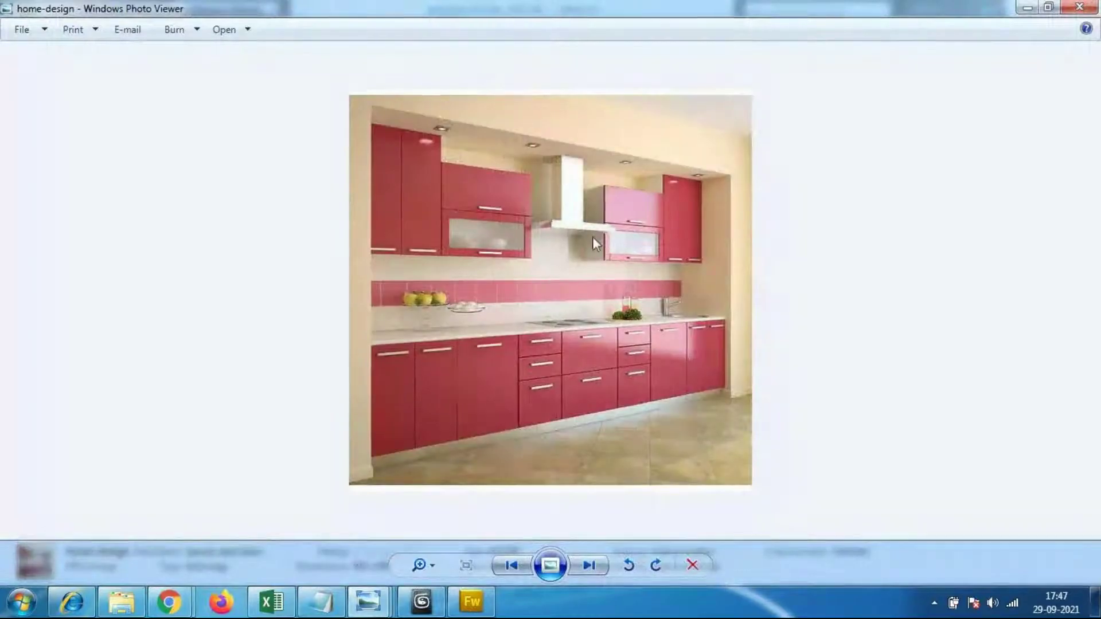
left_click(1080, 7)
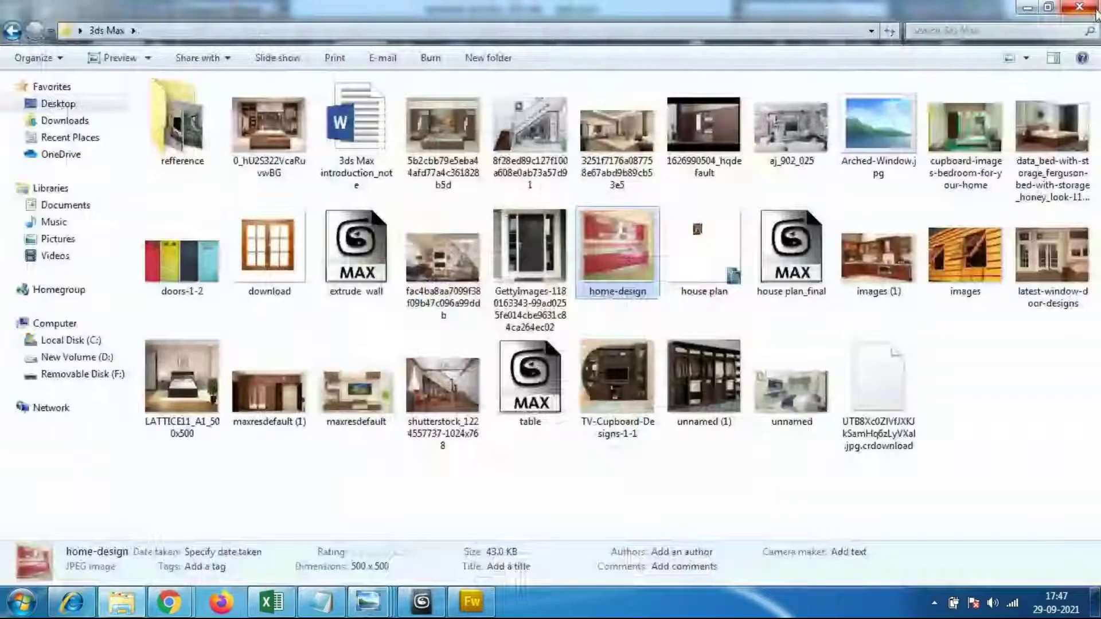
left_click(881, 275)
double_click(882, 275)
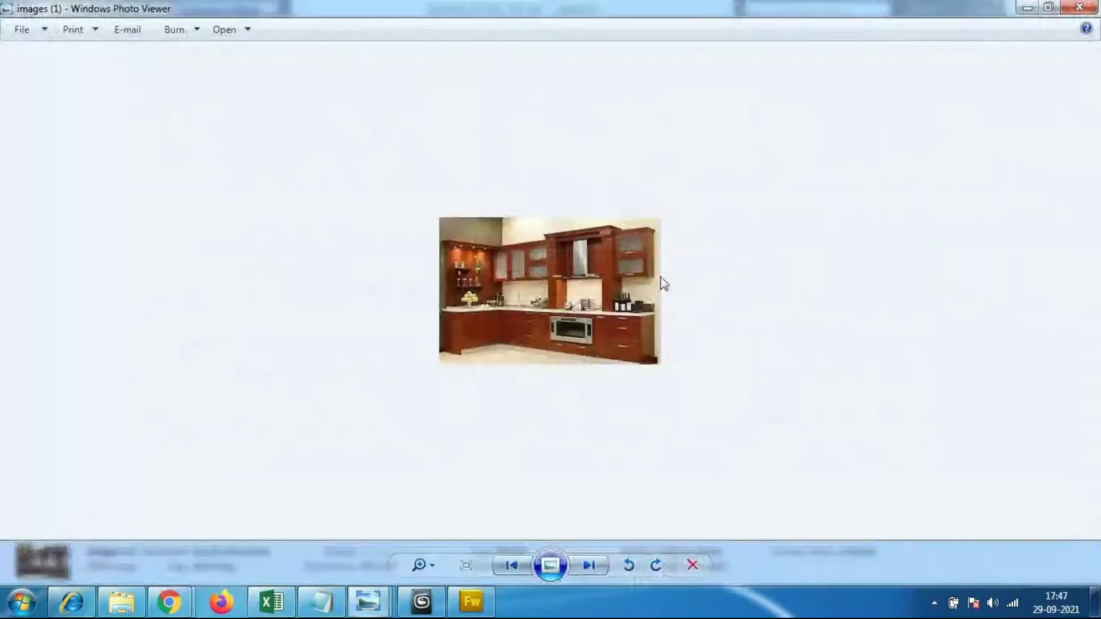
left_click(1079, 6)
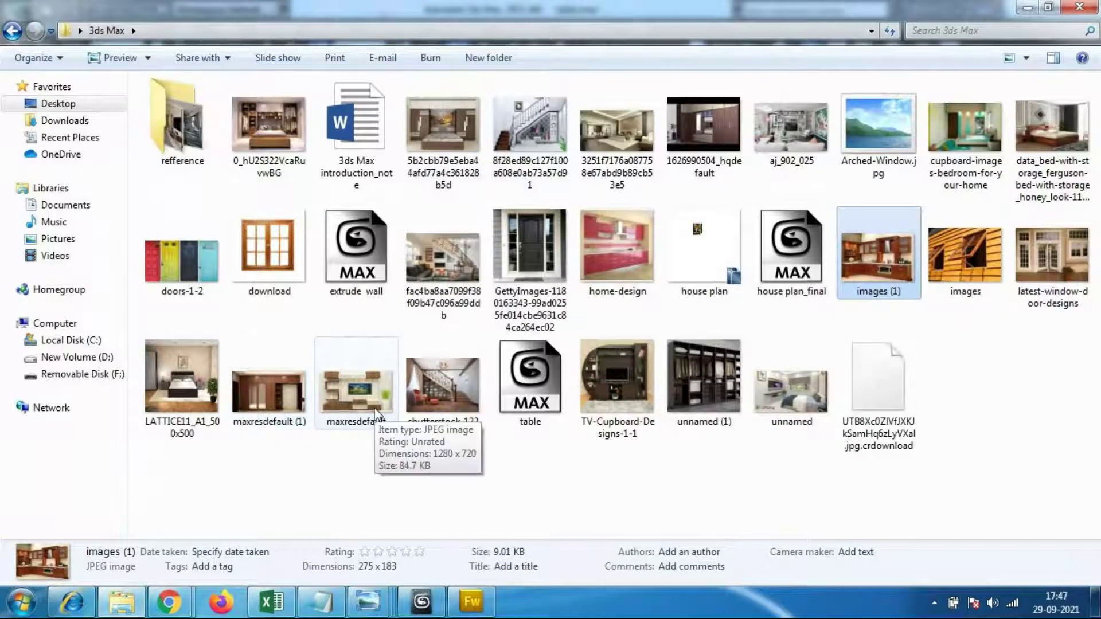
Step: Browse the refference folder's kitchen images gnyh8cxa-900, images and 5oh3h5nq-900 for the hood shape, and return to 3ds Max
double_click(179, 121)
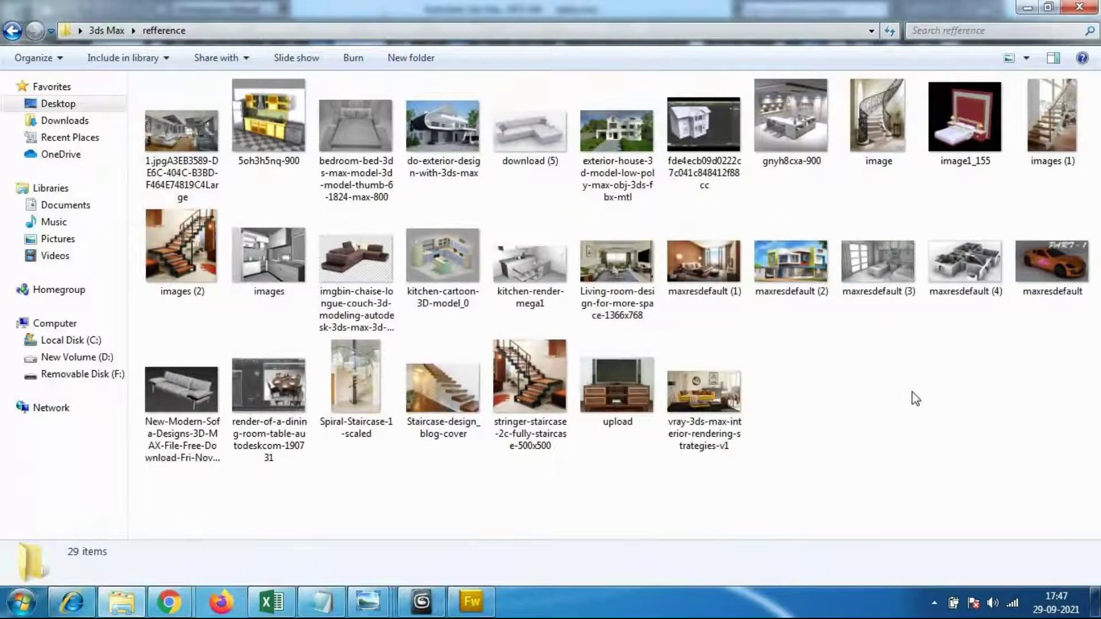
left_click(809, 140)
double_click(809, 141)
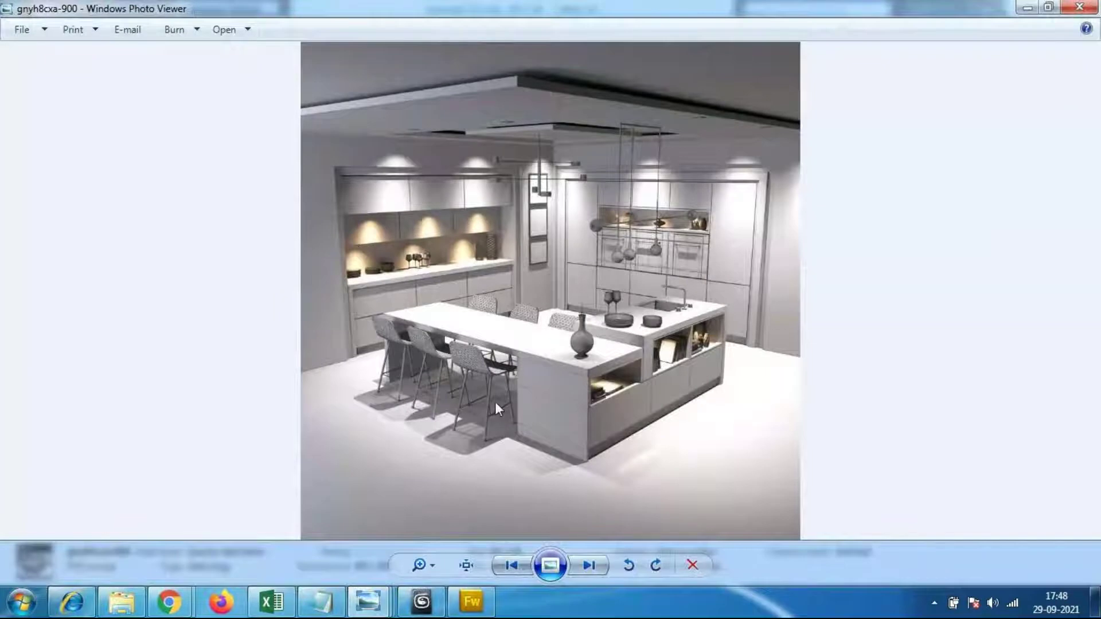
left_click(1080, 7)
left_click(533, 510)
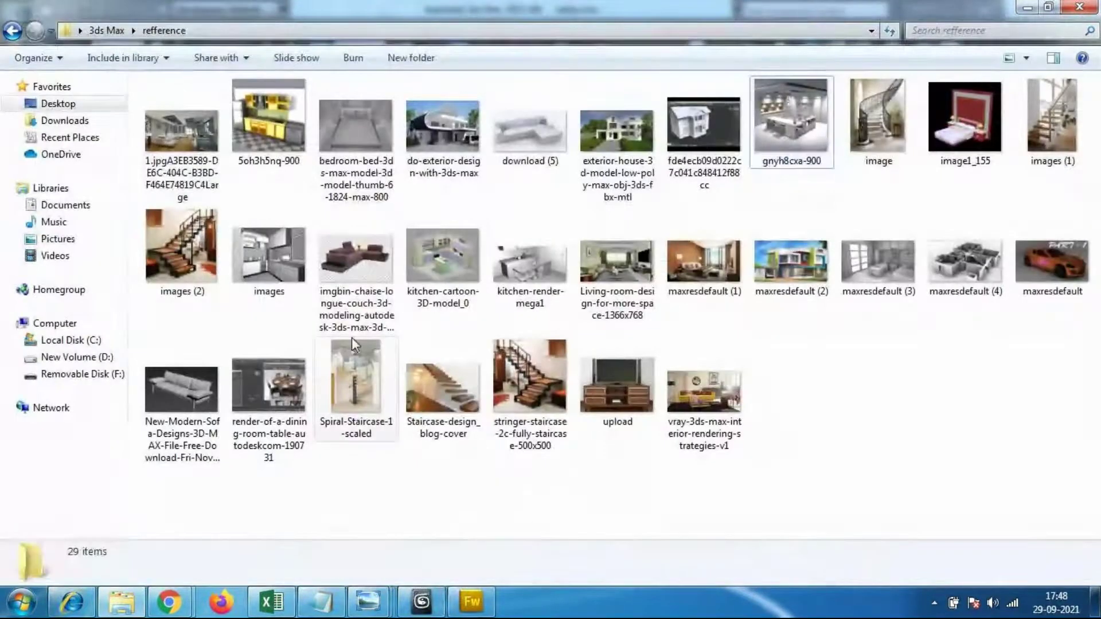
double_click(275, 263)
left_click(1095, 6)
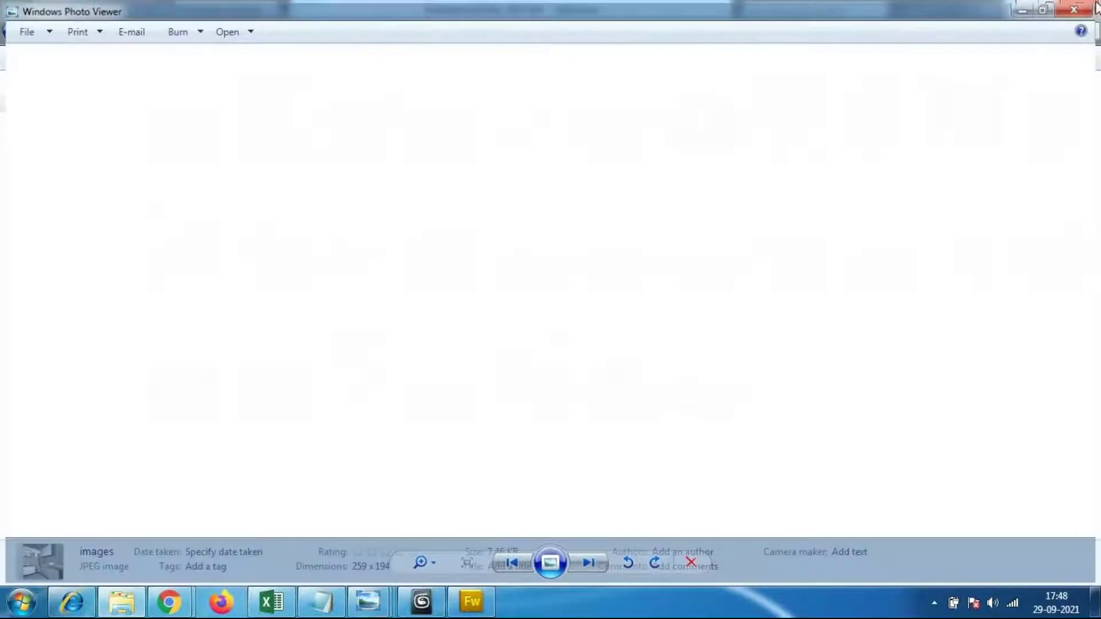
double_click(280, 106)
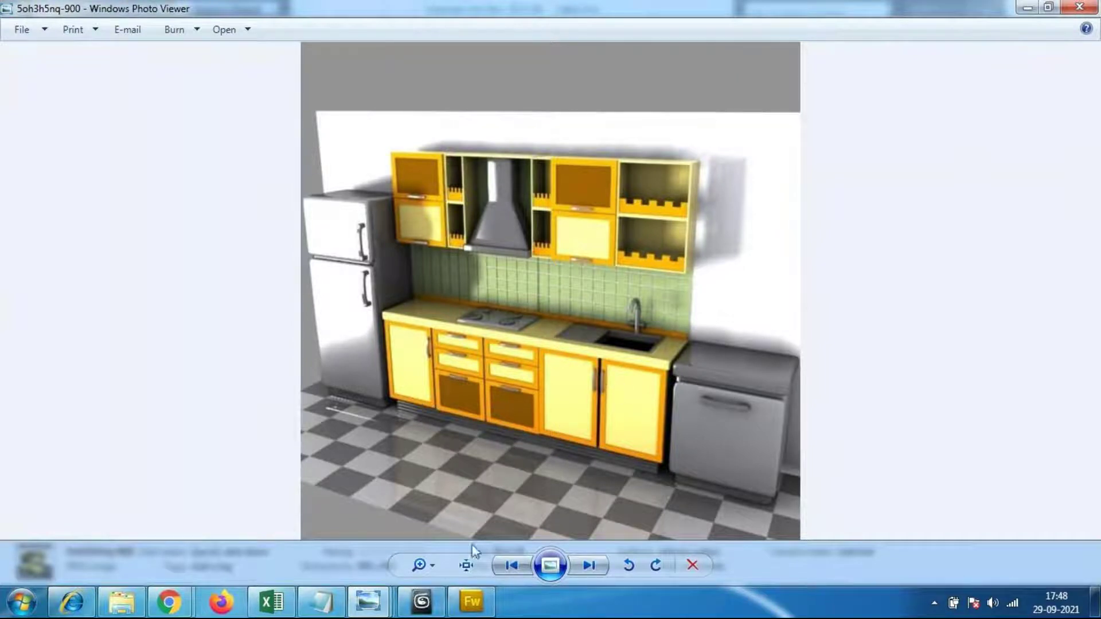
left_click(421, 601)
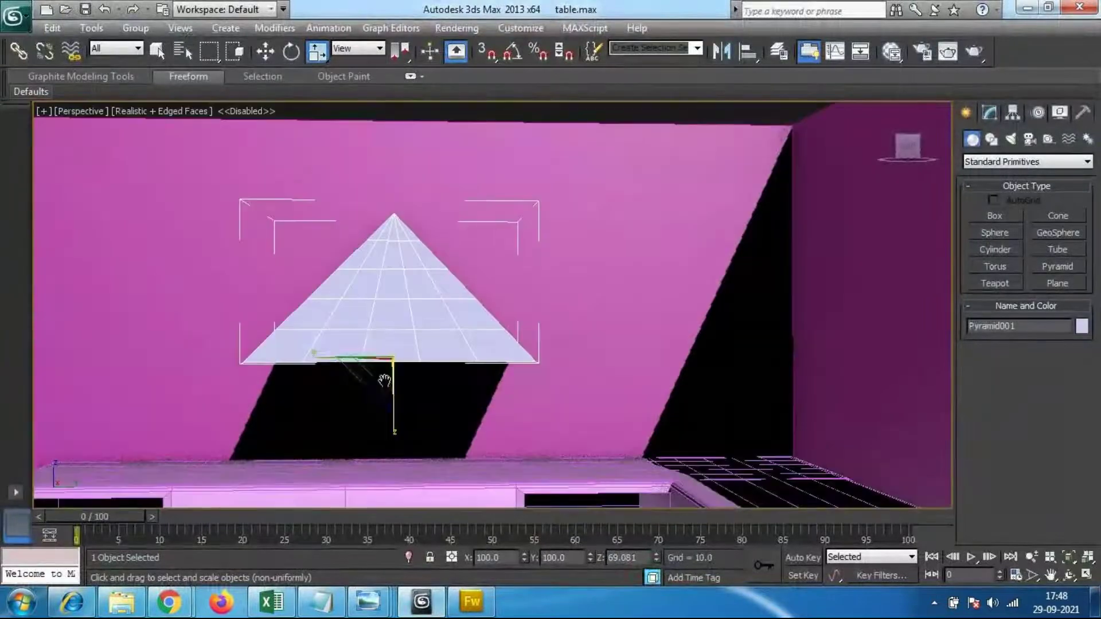
Step: Convert the flattened pyramid above the rear counter to an Editable Mesh
middle_click_drag(360, 367, 389, 457, "alt")
middle_click_drag(383, 395, 406, 381, "alt")
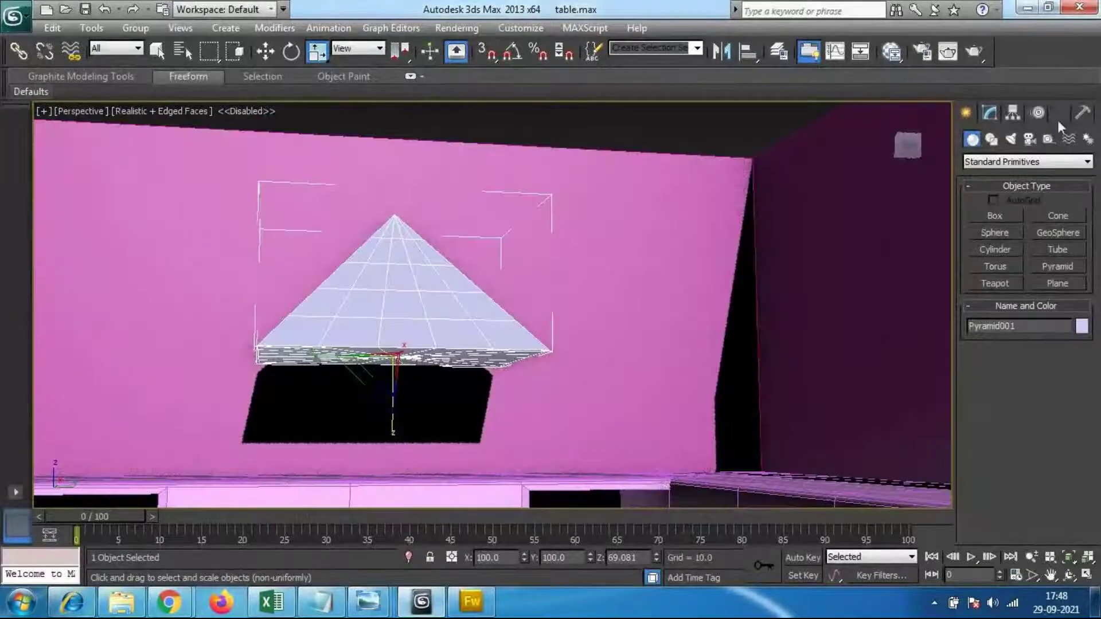
left_click(990, 113)
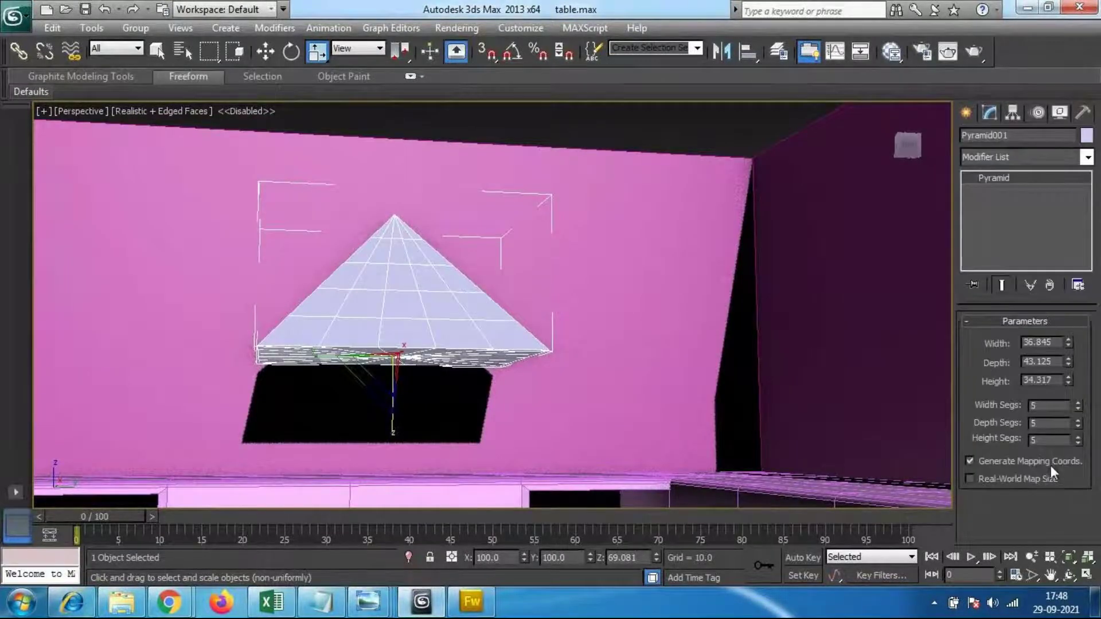
middle_click_drag(347, 317, 354, 305)
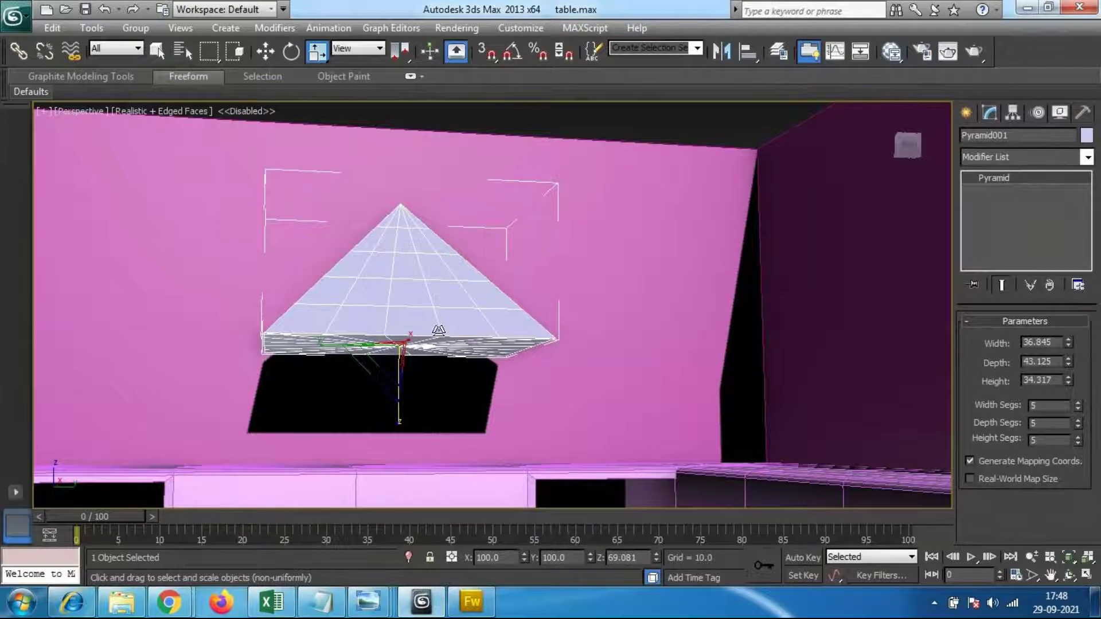
middle_click_drag(418, 349, 464, 308, "alt")
scroll(458, 300, "up", 4)
scroll(464, 308, "down", 3)
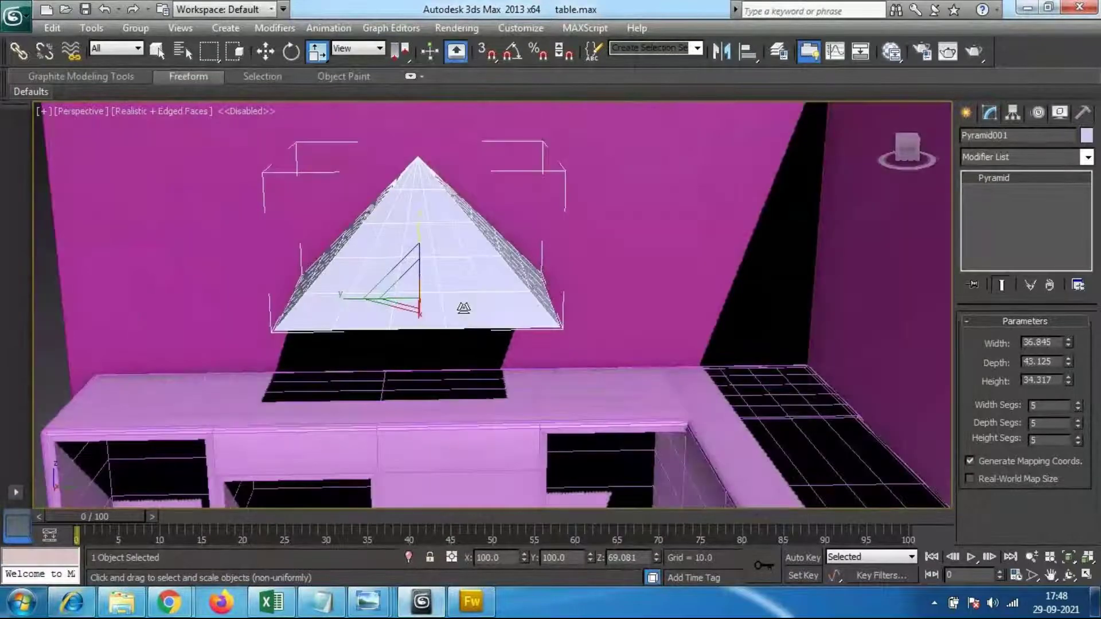
right_click(443, 225)
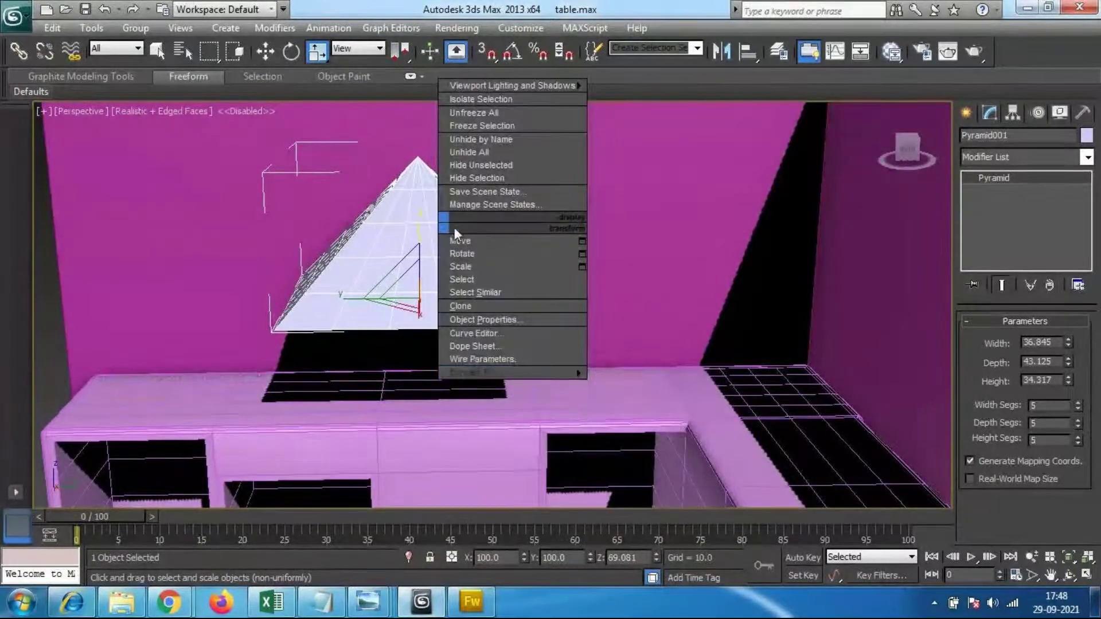
mouse_move(501, 378)
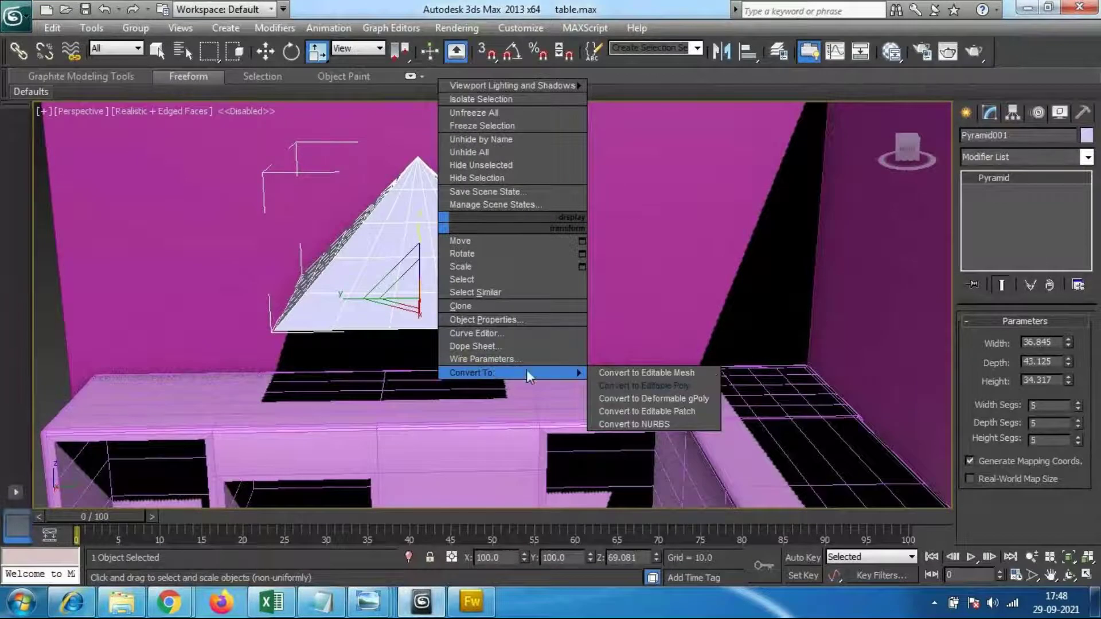
left_click(665, 374)
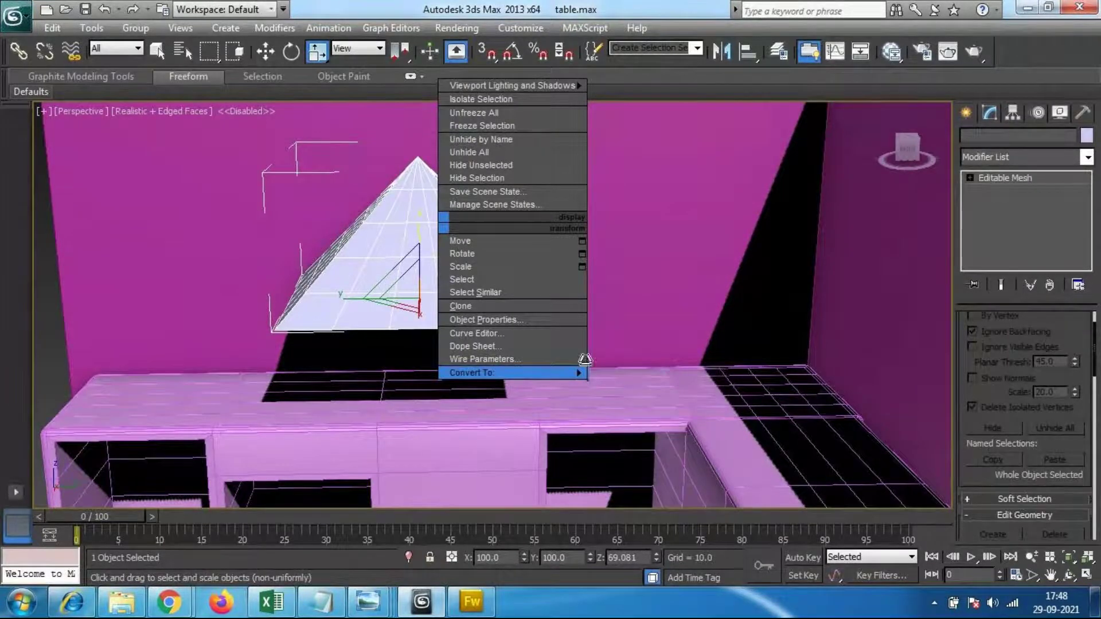
Step: Delete the polygons in the top two rows of the pyramid's room-facing side
middle_click_drag(504, 230, 511, 294)
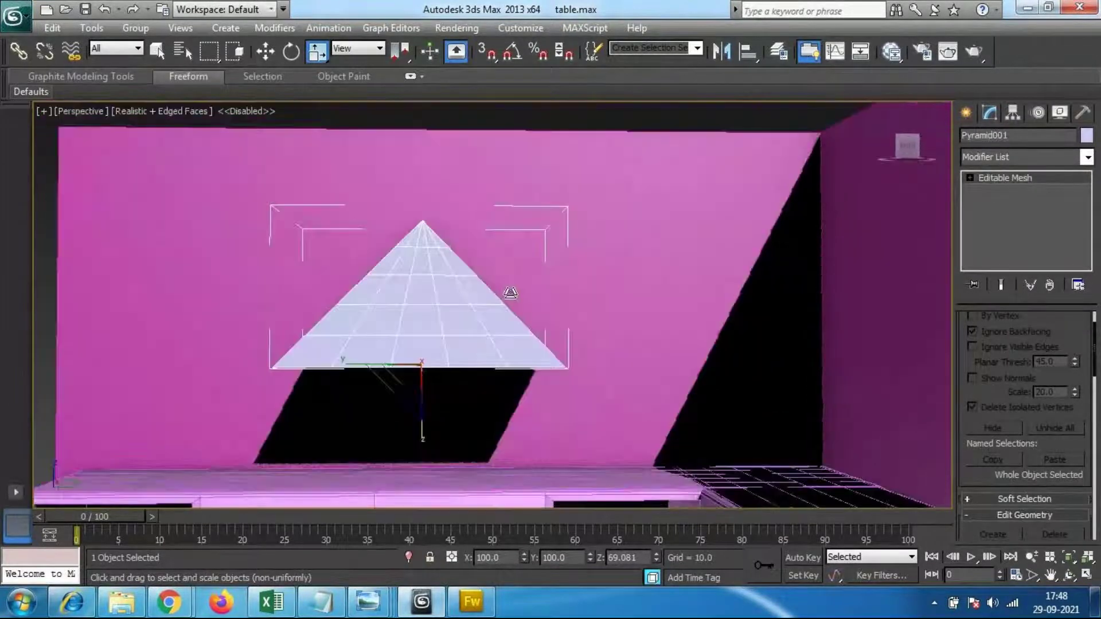
left_click_drag(1087, 367, 1088, 415)
left_click(1043, 343)
middle_click_drag(505, 255, 482, 337)
left_click_drag(346, 226, 523, 305)
key("Delete")
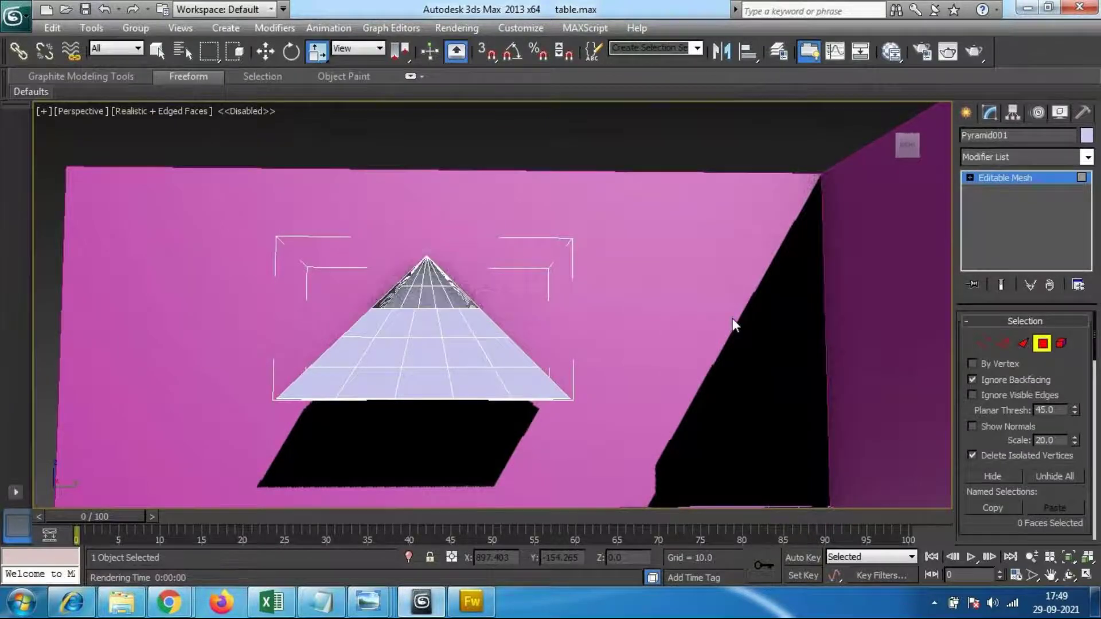
Step: Select the top two rows of polygons on the second side of the pyramid and delete them
middle_click_drag(275, 309, 448, 362, "alt")
scroll(447, 360, "up", 2)
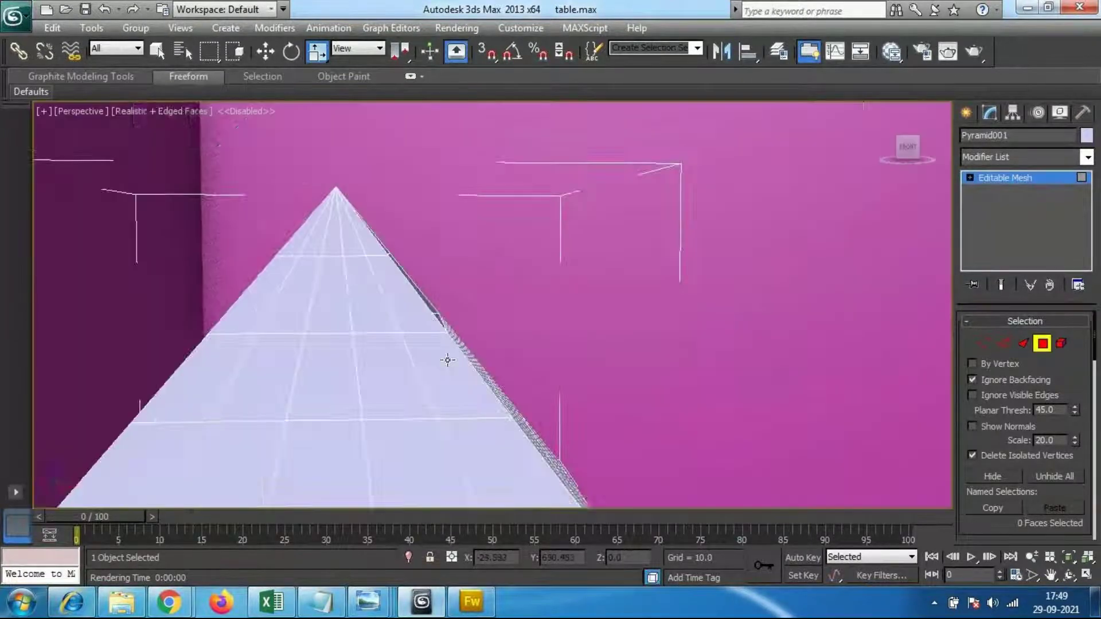
middle_click_drag(383, 346, 448, 355)
left_click_drag(192, 138, 397, 311)
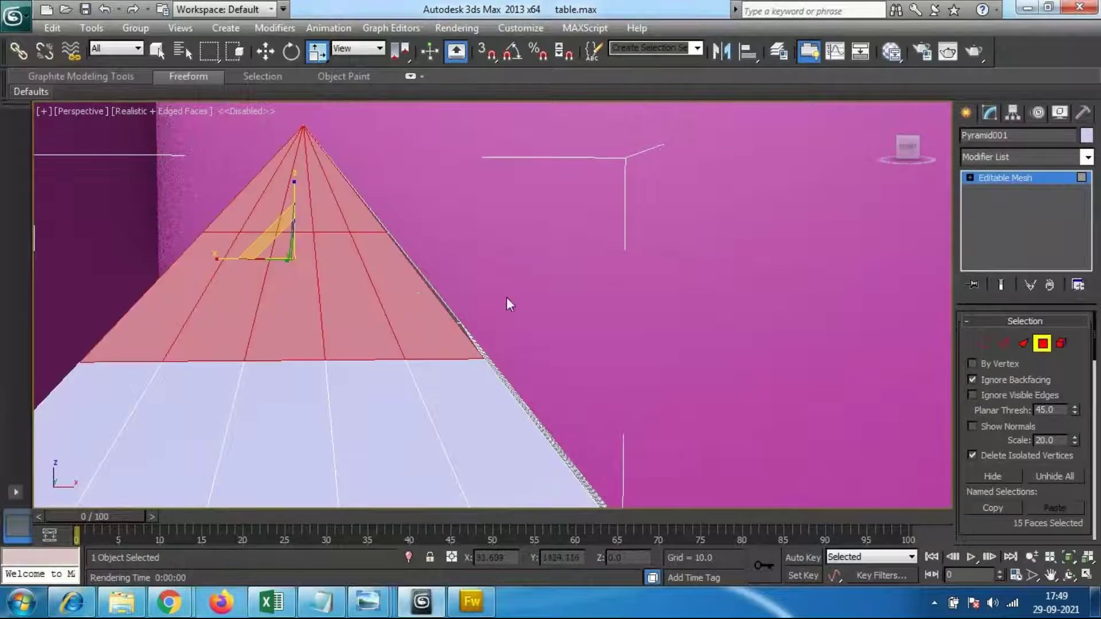
key("Delete")
Step: Delete the top two rows of polygons on the third side of the pyramid, clearing its tip one polygon at a time
middle_click_drag(580, 322, 283, 351, "alt")
left_click(283, 352)
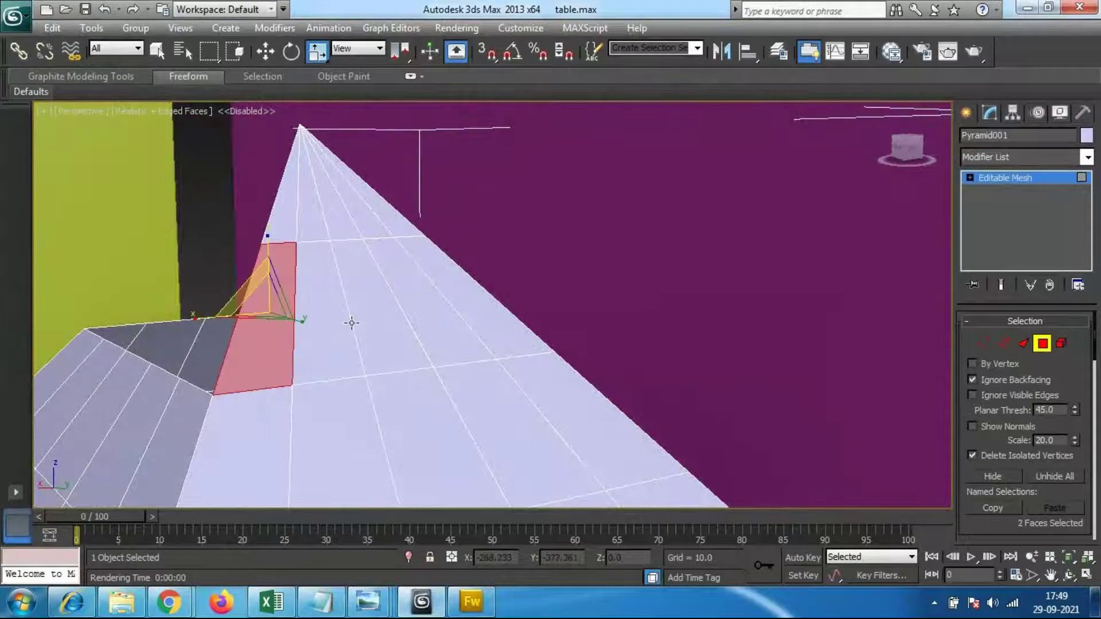
key("Delete")
left_click(387, 319)
key("Delete")
left_click(468, 312)
right_click(333, 322)
key("Delete")
left_click(328, 322)
key("Delete")
left_click(320, 222)
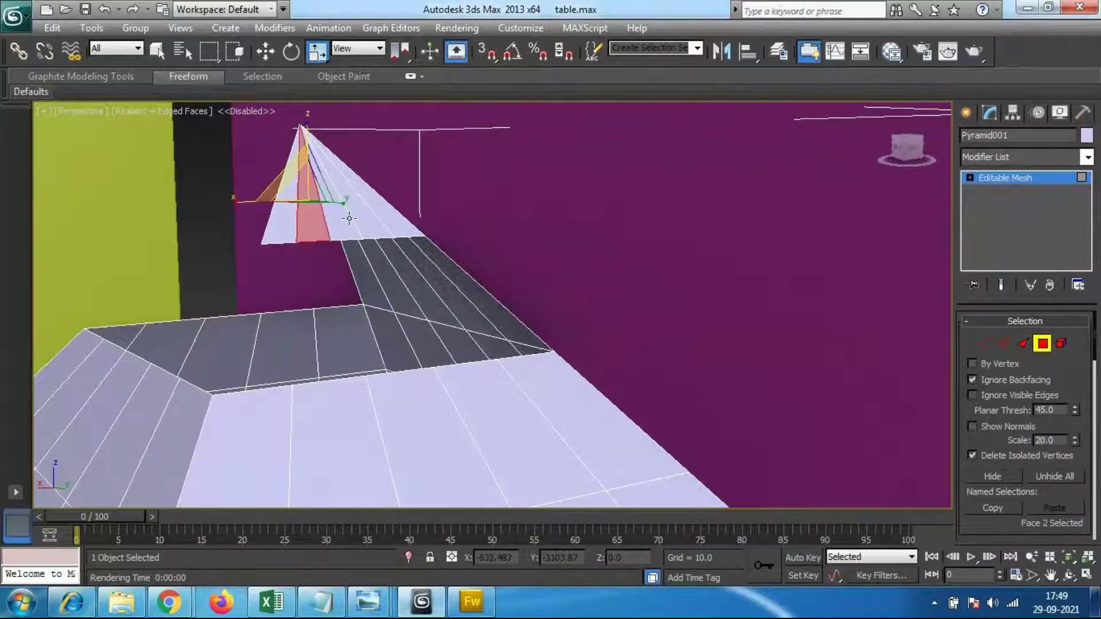
key("Delete")
left_click(395, 220)
key("Delete")
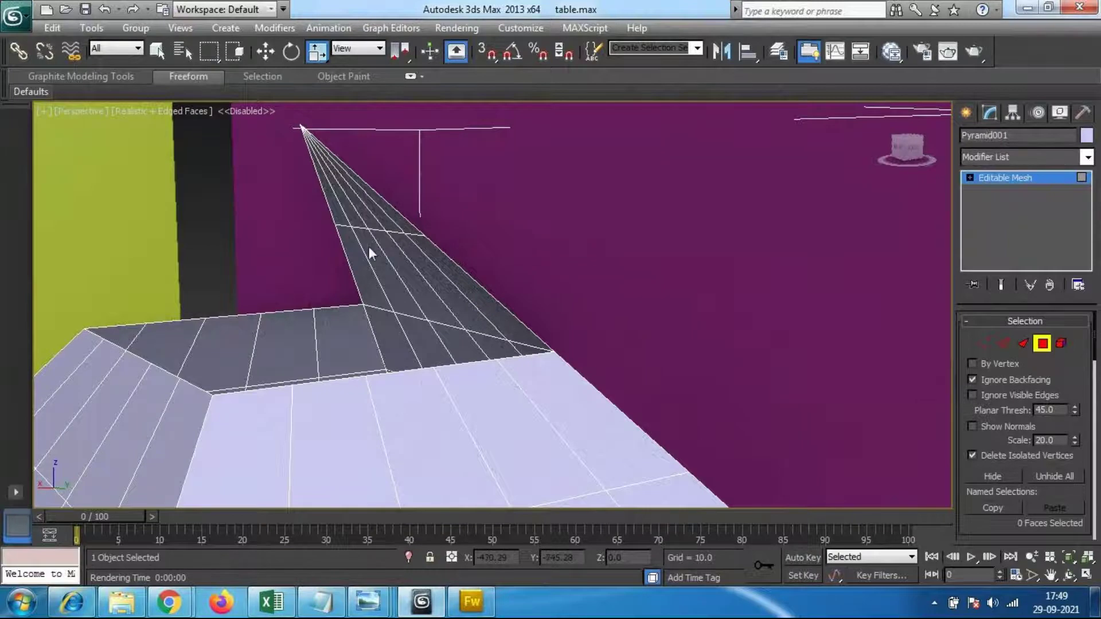
Step: Delete the first group of tip polygons above the cut line on the pyramid's fourth side
middle_click_drag(374, 238, 449, 266, "alt")
left_click_drag(277, 163, 519, 292)
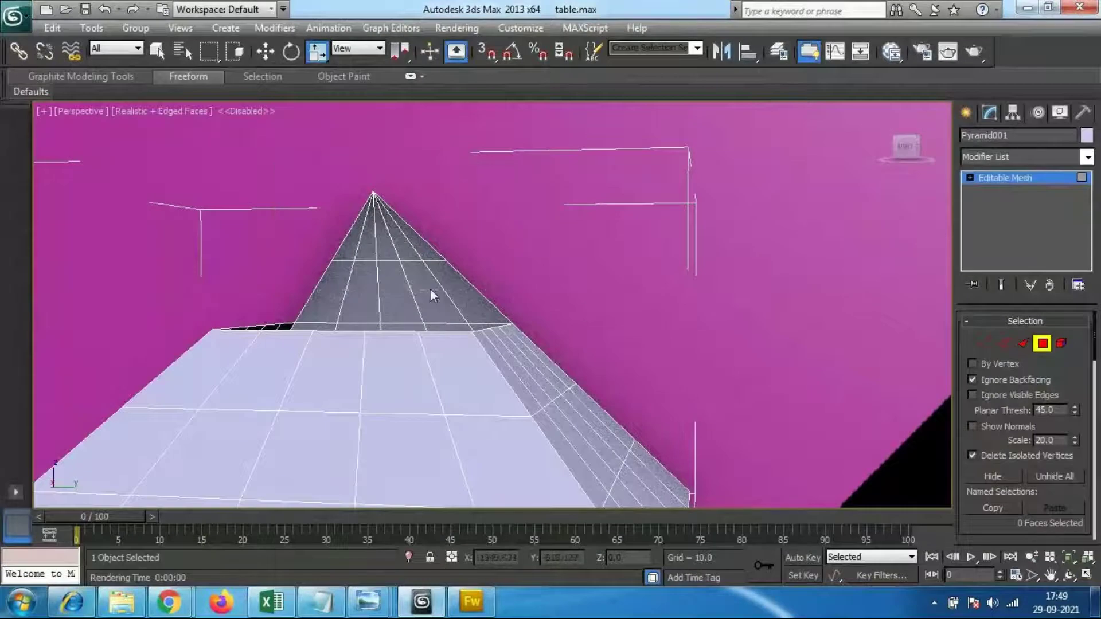
left_click(1043, 343)
middle_click_drag(455, 295, 436, 367, "alt")
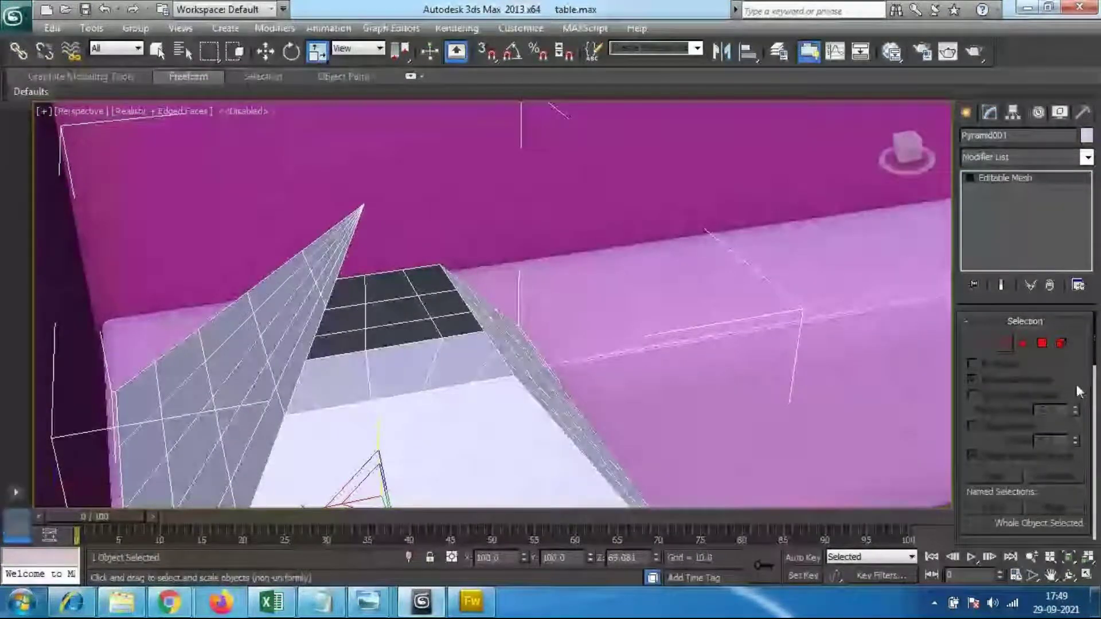
key("4")
left_click(321, 330)
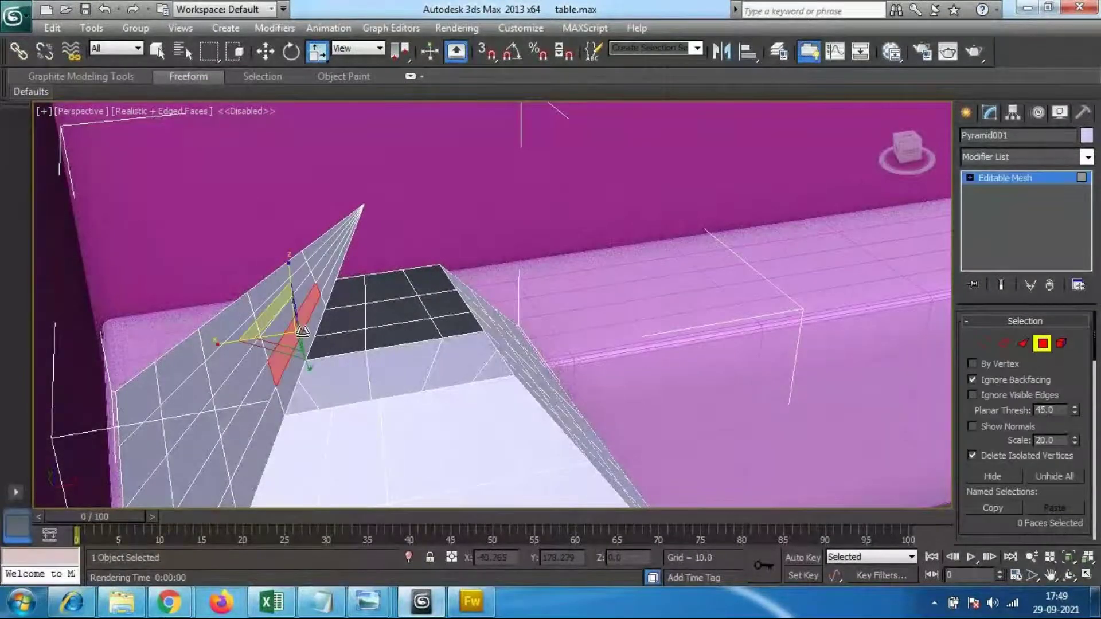
left_click_drag(252, 194, 437, 321)
left_click(357, 295)
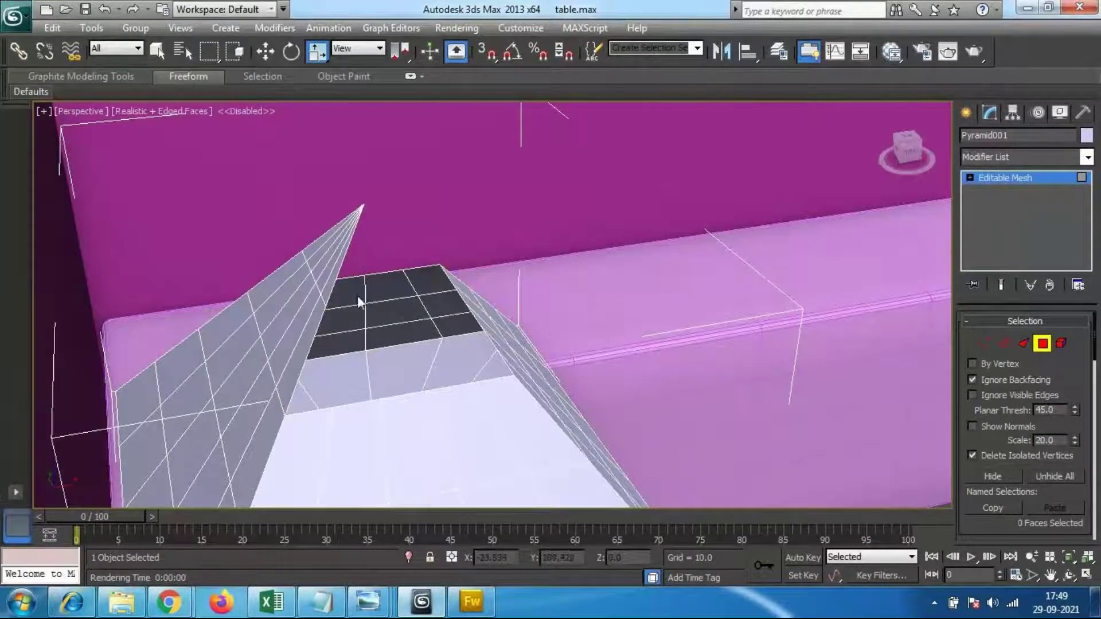
middle_click_drag(356, 362, 261, 188, "alt")
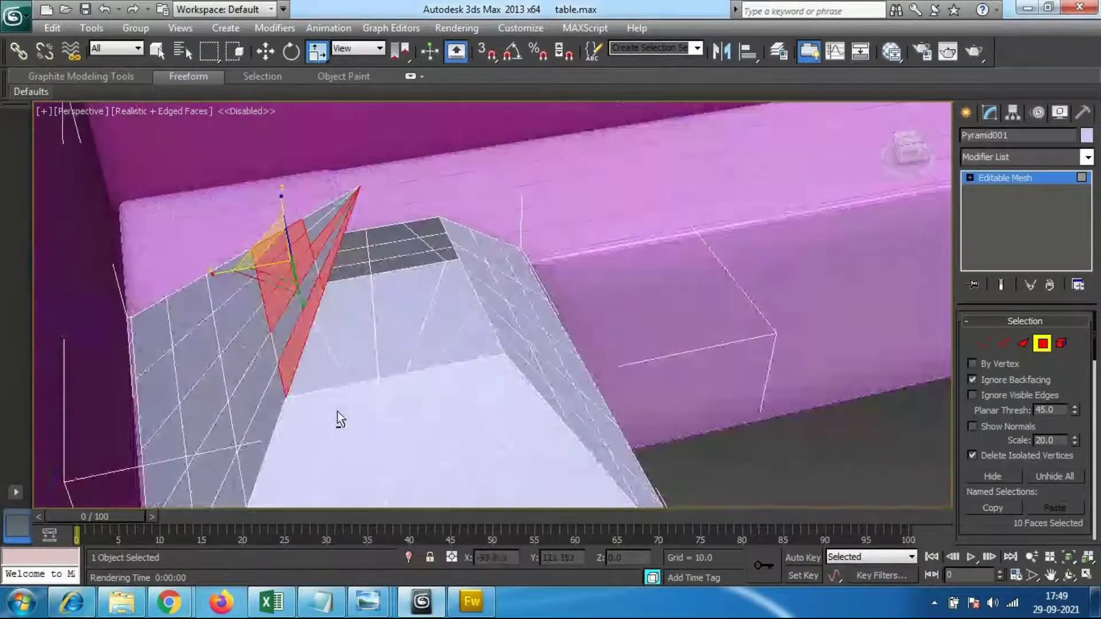
left_click(320, 332)
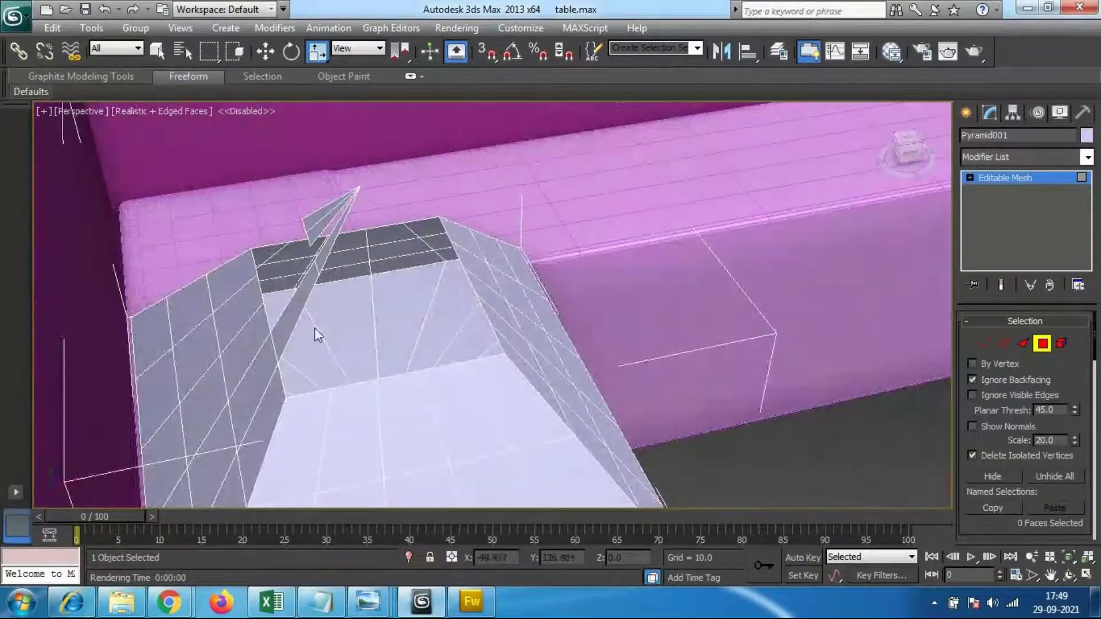
Step: Delete the leftover tip polygons on the fourth side to leave a truncated hood with an open top
left_click(301, 298)
key("Delete")
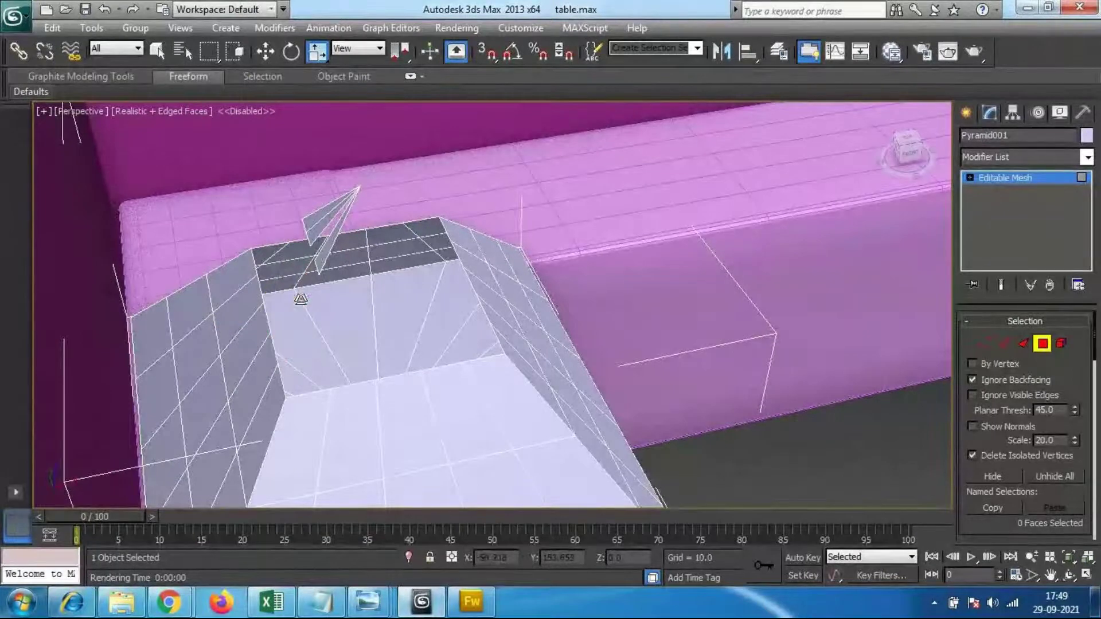
left_click(328, 248)
key("Delete")
left_click(317, 234)
key("Delete")
key("Delete")
middle_click_drag(456, 293, 400, 310, "alt")
scroll(401, 309, "down", 3)
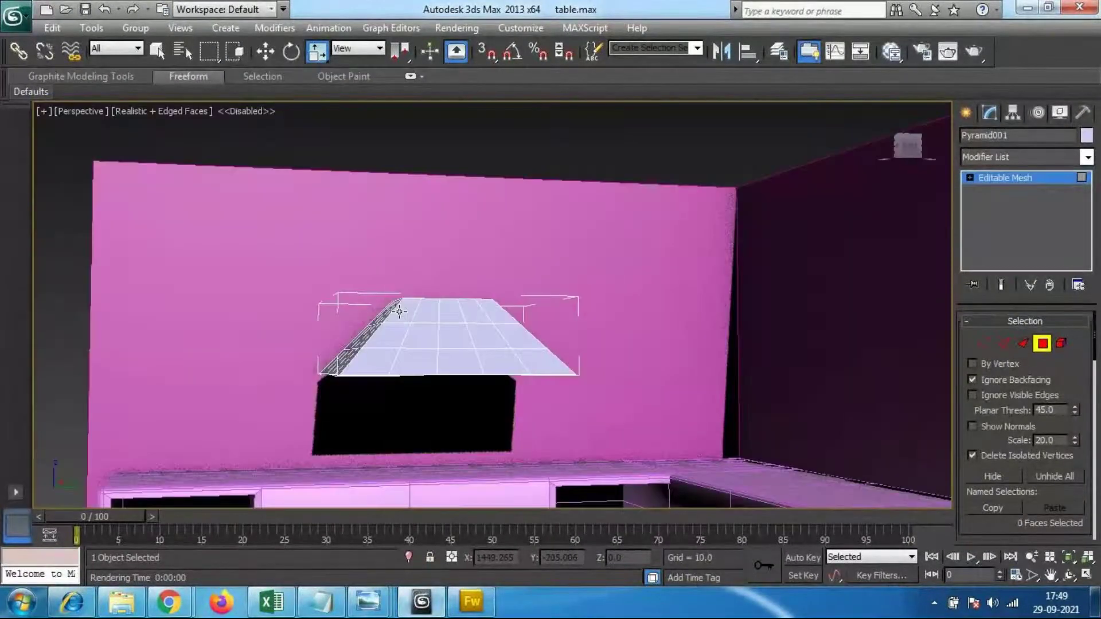
Step: Switch the hood mesh to edge editing and select the first two edges at one corner of the open top rim
middle_click_drag(511, 336, 472, 353, "alt")
scroll(476, 366, "down", 3)
scroll(452, 344, "up", 3)
scroll(448, 368, "up", 2)
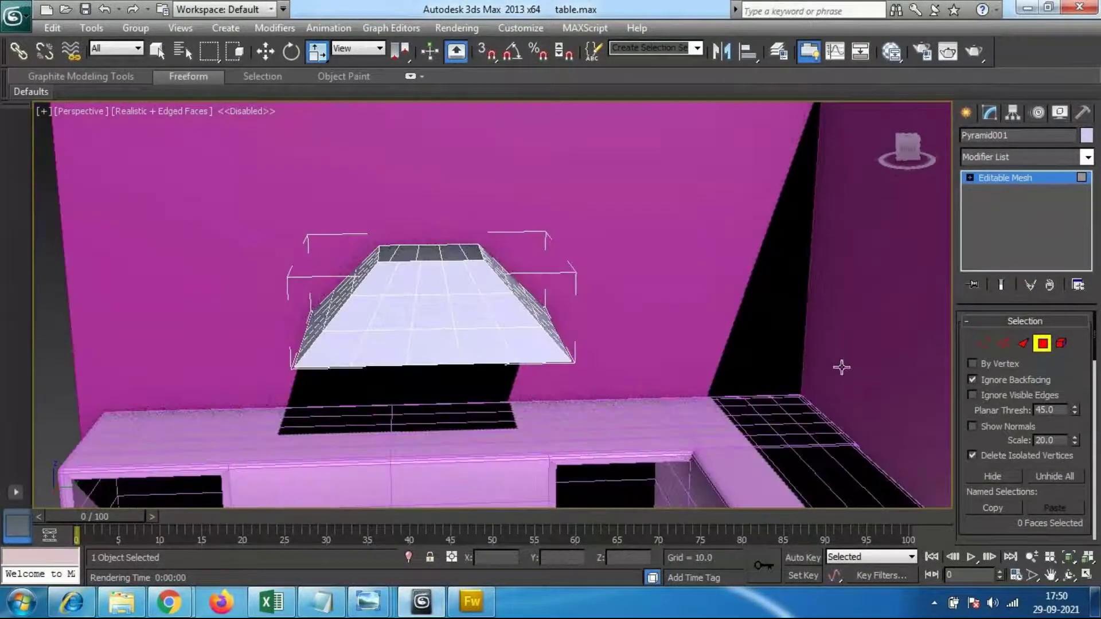
left_click(1006, 345)
middle_click_drag(652, 332, 456, 360, "alt")
scroll(456, 361, "up", 6)
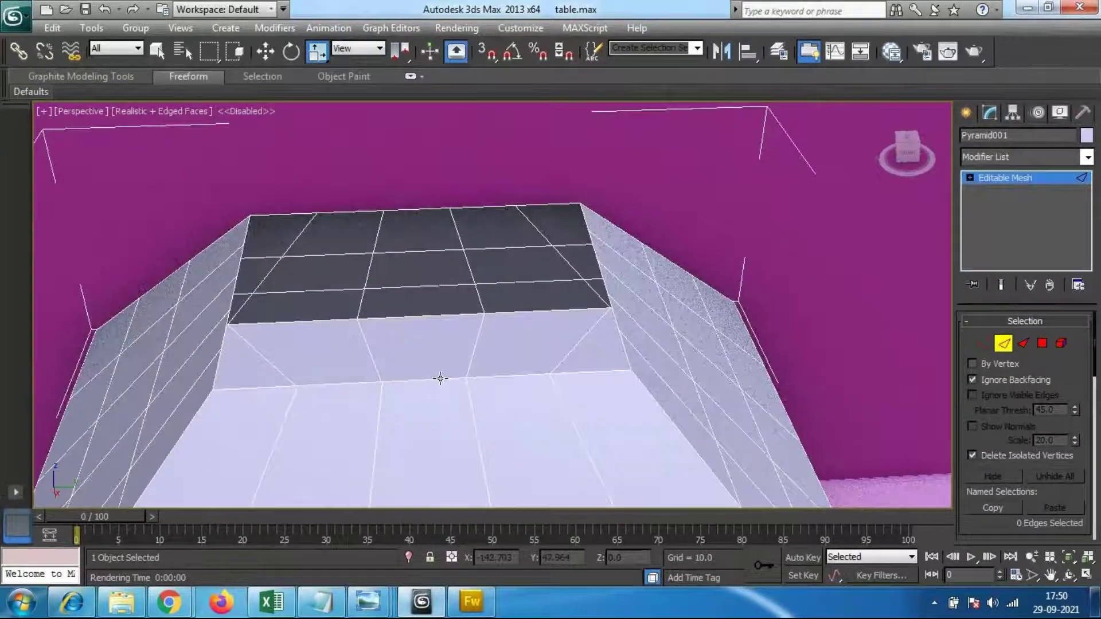
left_click(438, 383)
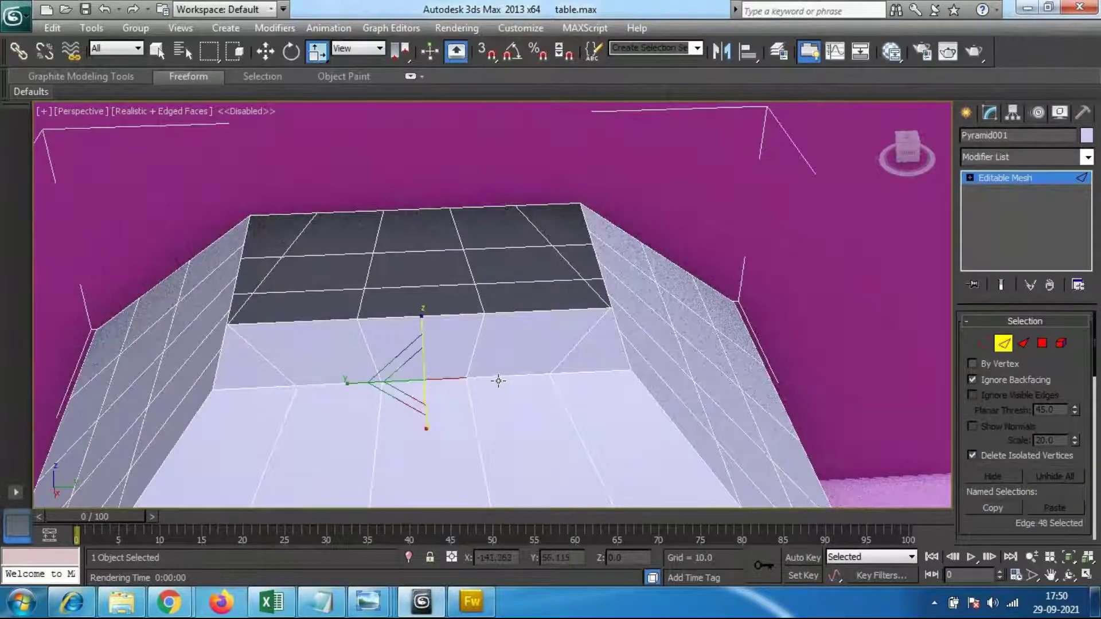
left_click(510, 377)
left_click(626, 373)
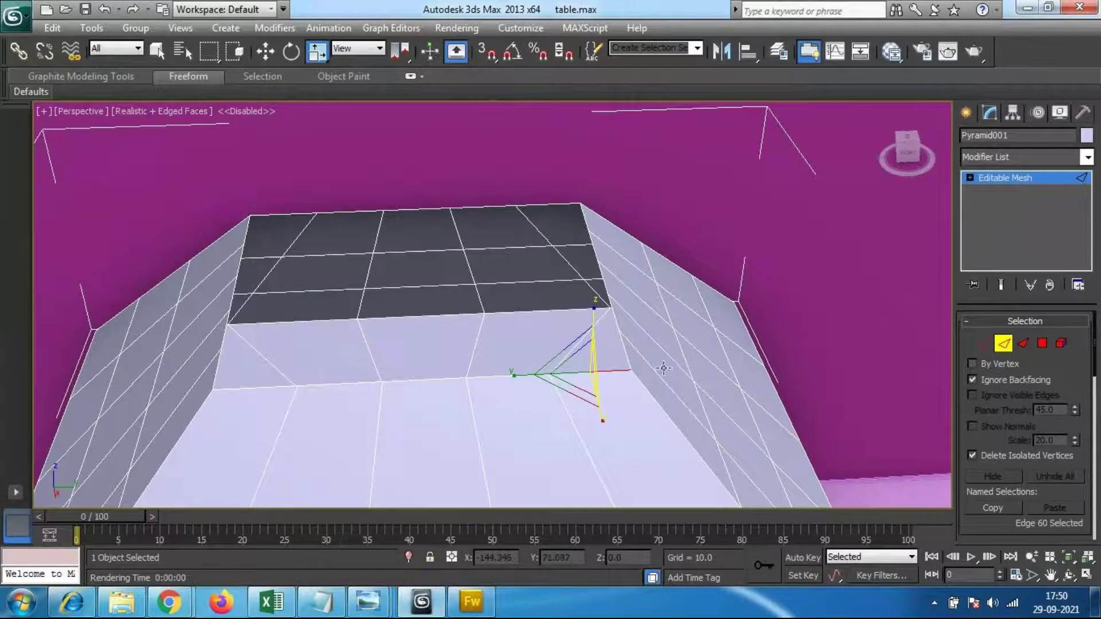
middle_click_drag(591, 361, 499, 329)
scroll(499, 423, "up", 2)
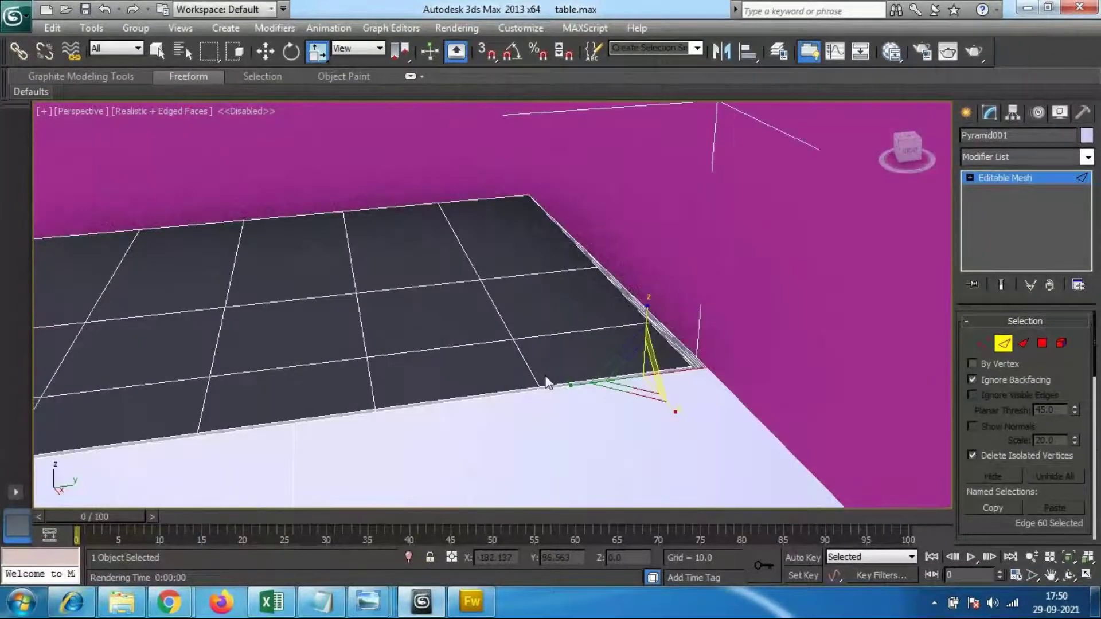
left_click(504, 394)
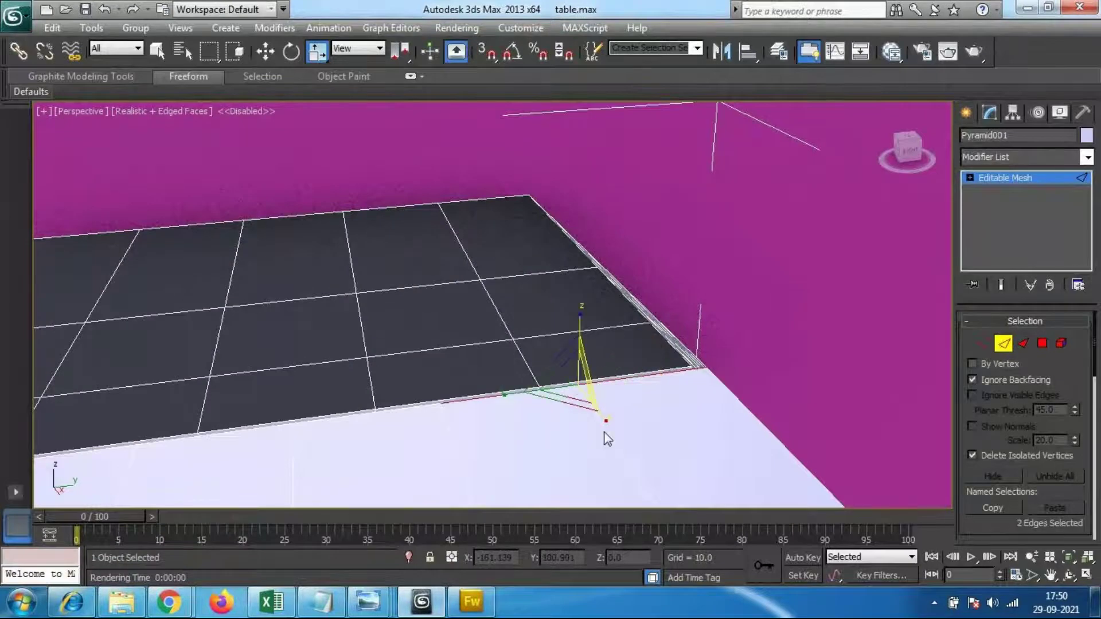
Step: Add the three remaining edges along that side of the open top rim to the selection
middle_click_drag(521, 446, 518, 476, "alt")
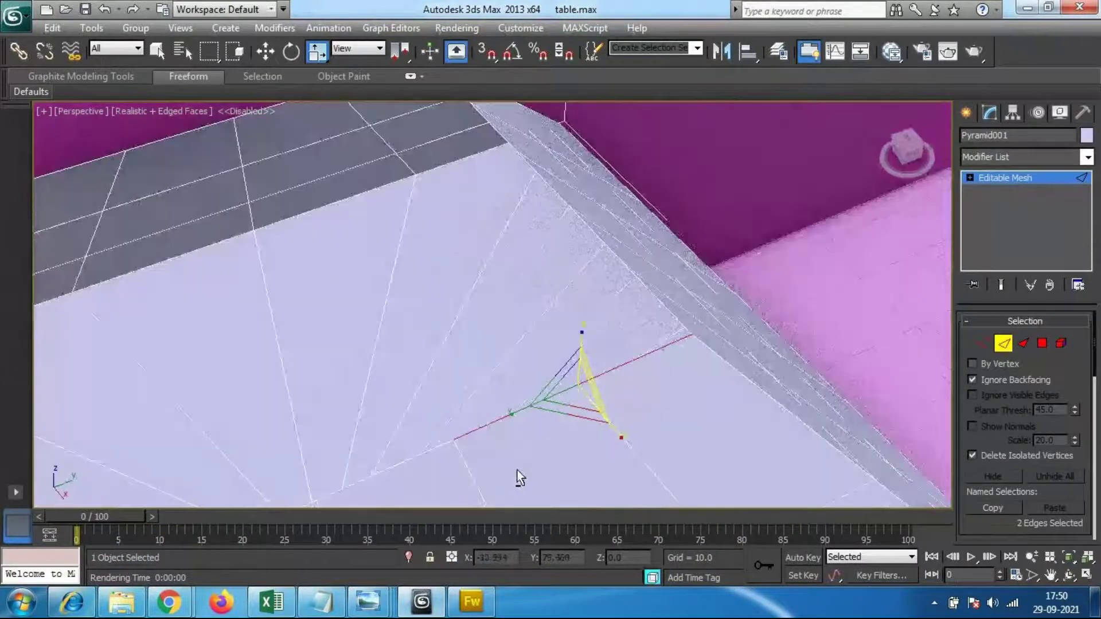
middle_click_drag(427, 445, 500, 359, "alt")
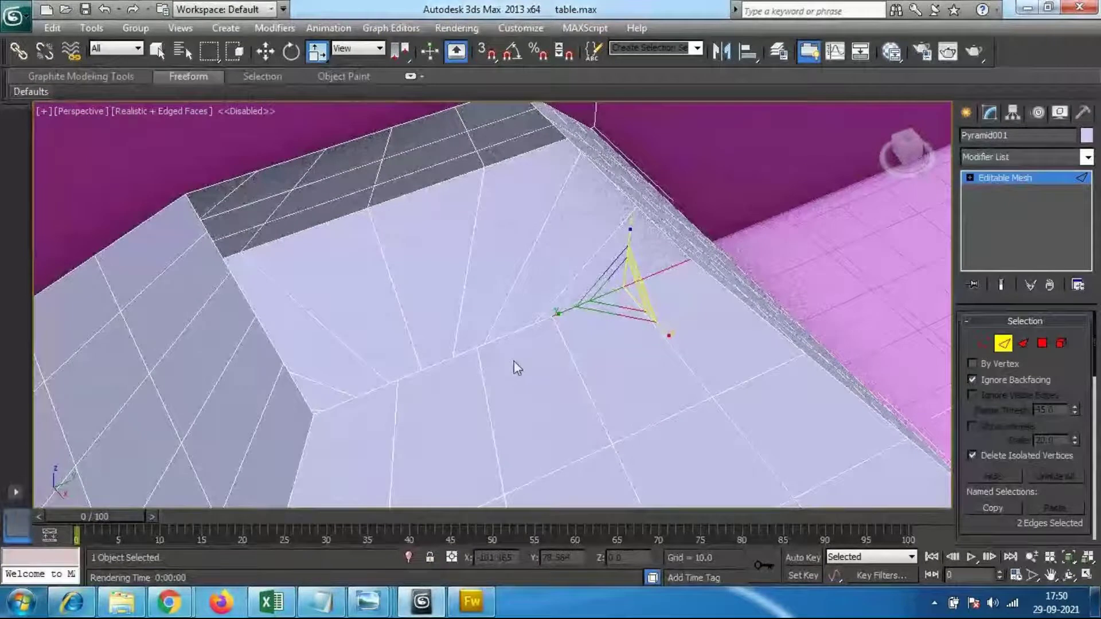
left_click(504, 336, "ctrl")
left_click(430, 367, "ctrl")
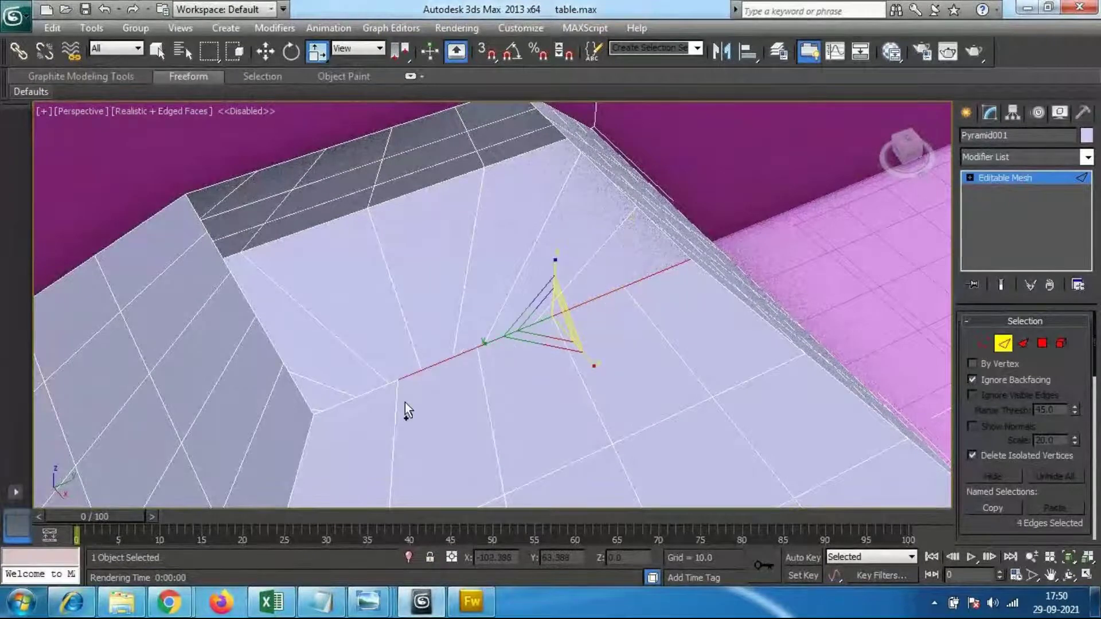
left_click(347, 401, "ctrl")
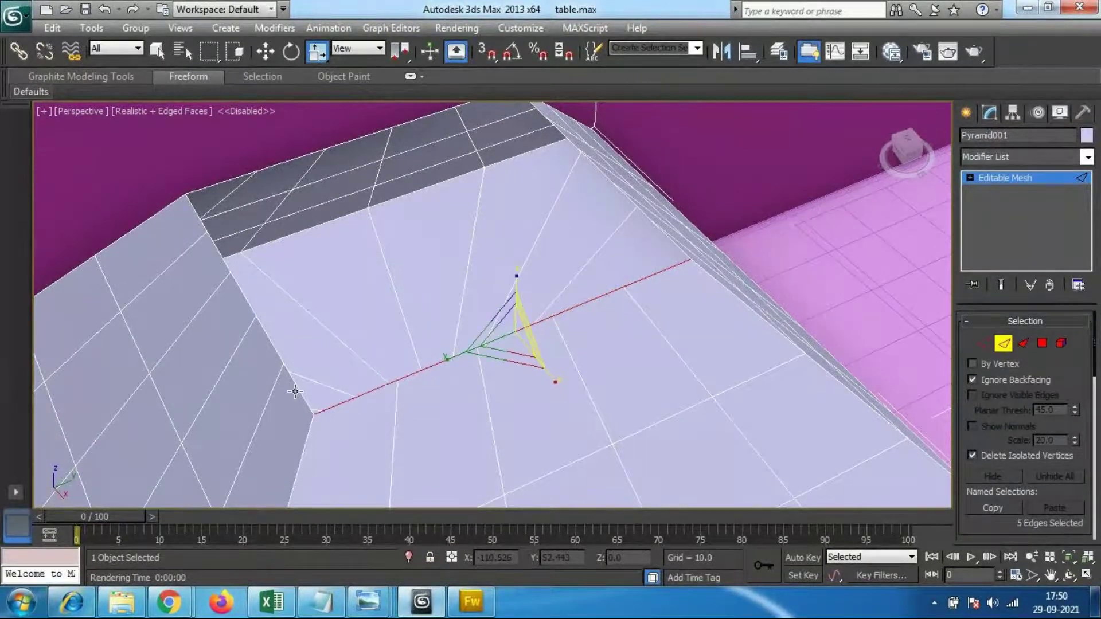
Step: Extend the edge selection along the adjacent side of the open top rim
left_click(306, 395, "ctrl")
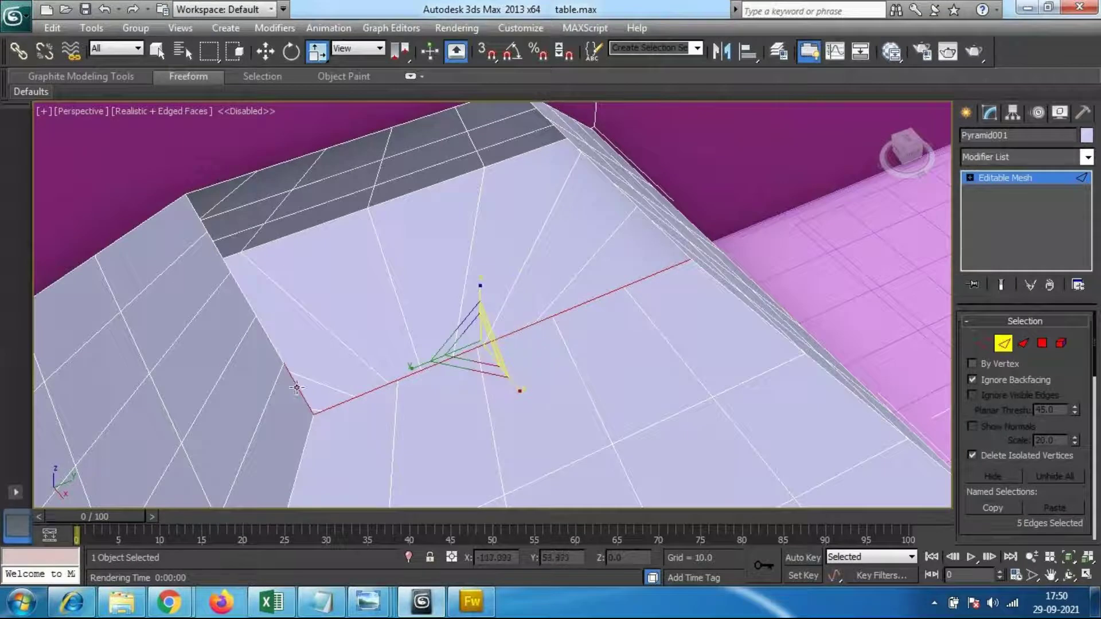
left_click(270, 341, "ctrl")
left_click(246, 299, "ctrl")
left_click(224, 256, "ctrl")
middle_click_drag(472, 295, 460, 401)
left_click(200, 343, "ctrl")
Step: Add the five edges along the third side of the hood's open top rim to the edge selection
middle_click_drag(544, 437, 386, 398, "alt")
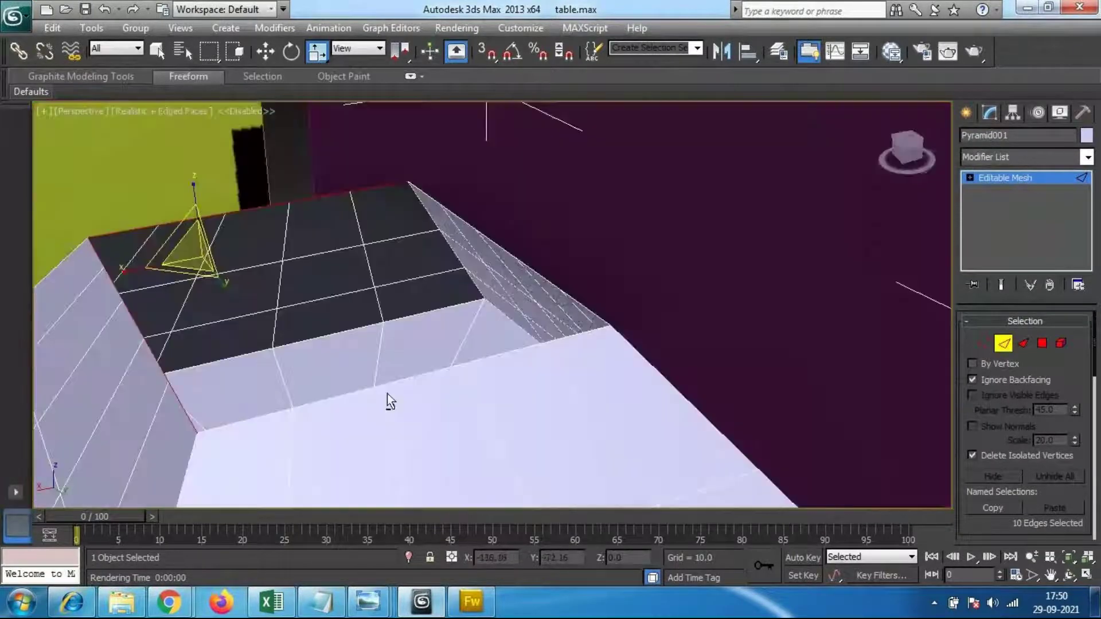
left_click(263, 415, "ctrl")
left_click(331, 398, "ctrl")
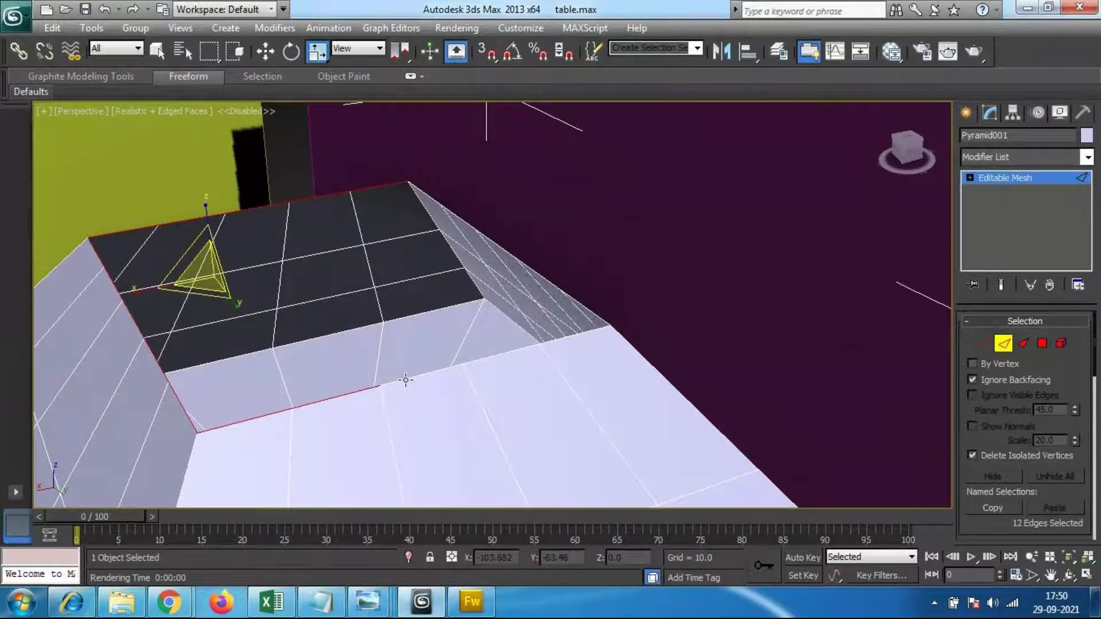
left_click(407, 378, "ctrl")
left_click(501, 355, "ctrl")
middle_click_drag(603, 364, 450, 479, "alt")
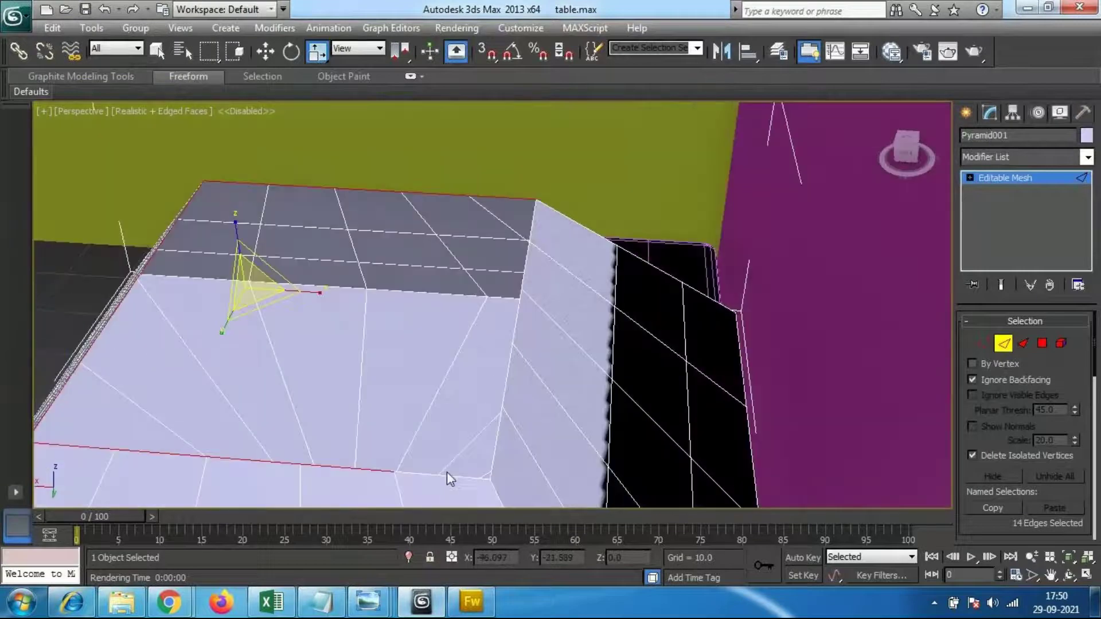
left_click(447, 475, "ctrl")
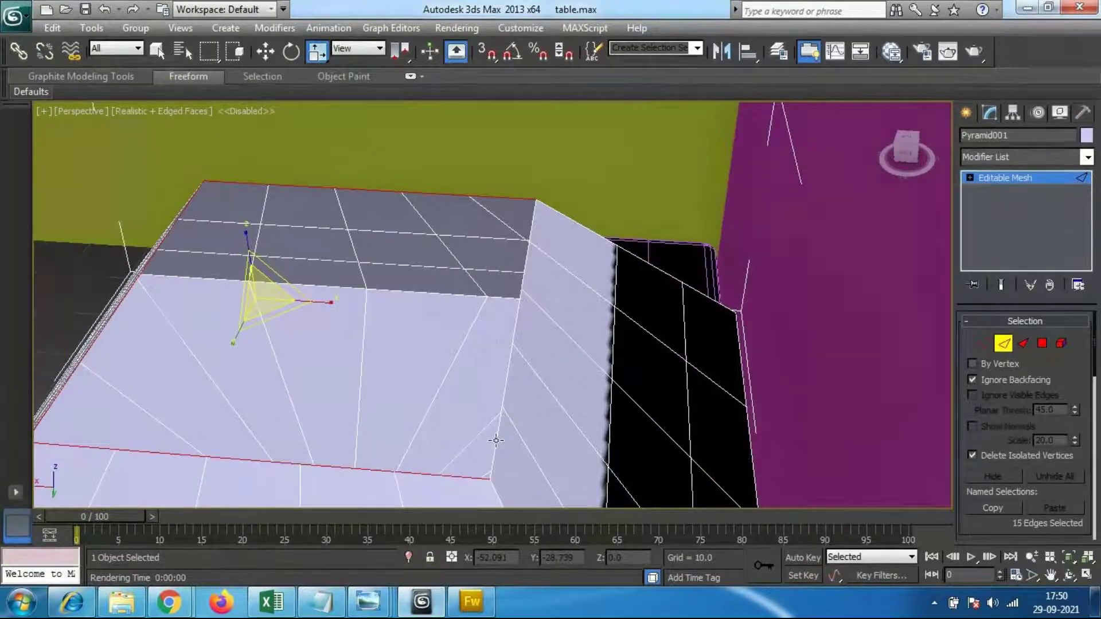
Step: Add the five edges of the remaining side so the whole open top rim is selected
left_click(496, 440, "ctrl")
left_click(508, 377, "ctrl")
left_click(526, 288, "ctrl")
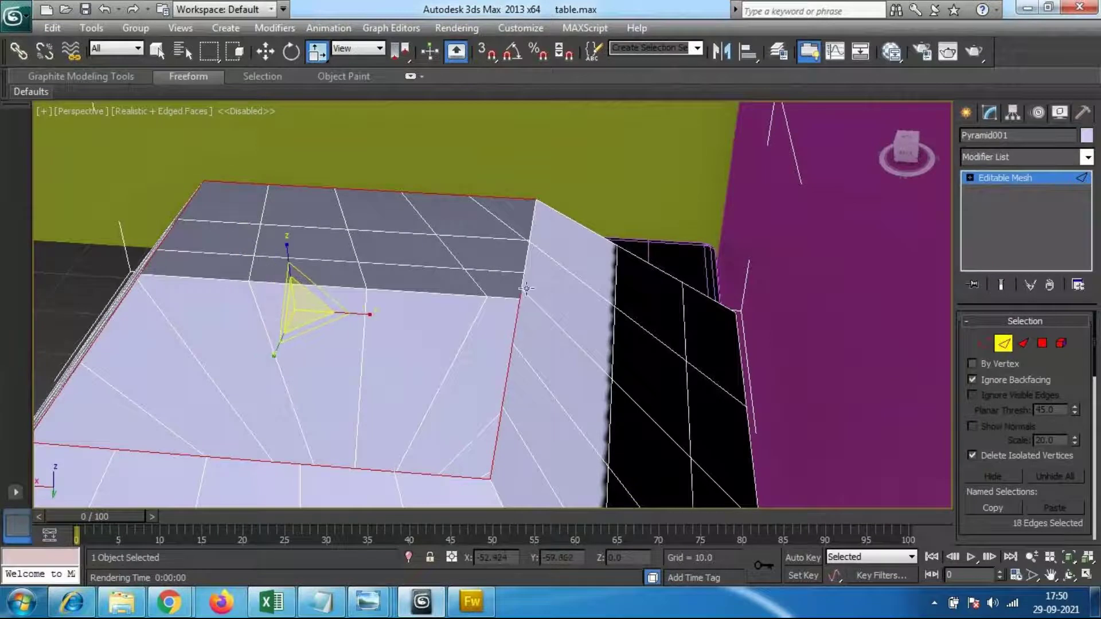
left_click(525, 269, "ctrl")
left_click(532, 221, "ctrl")
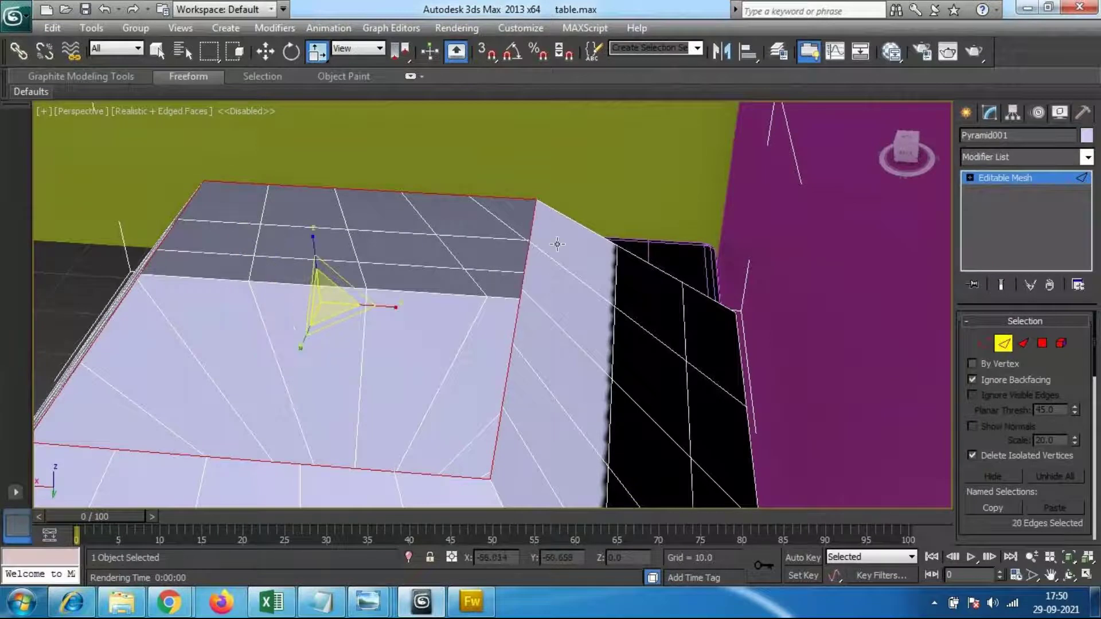
Step: Examine the hood's selected rim from the front and review the geometry operations available for its edges
middle_click_drag(391, 486, 462, 386, "alt")
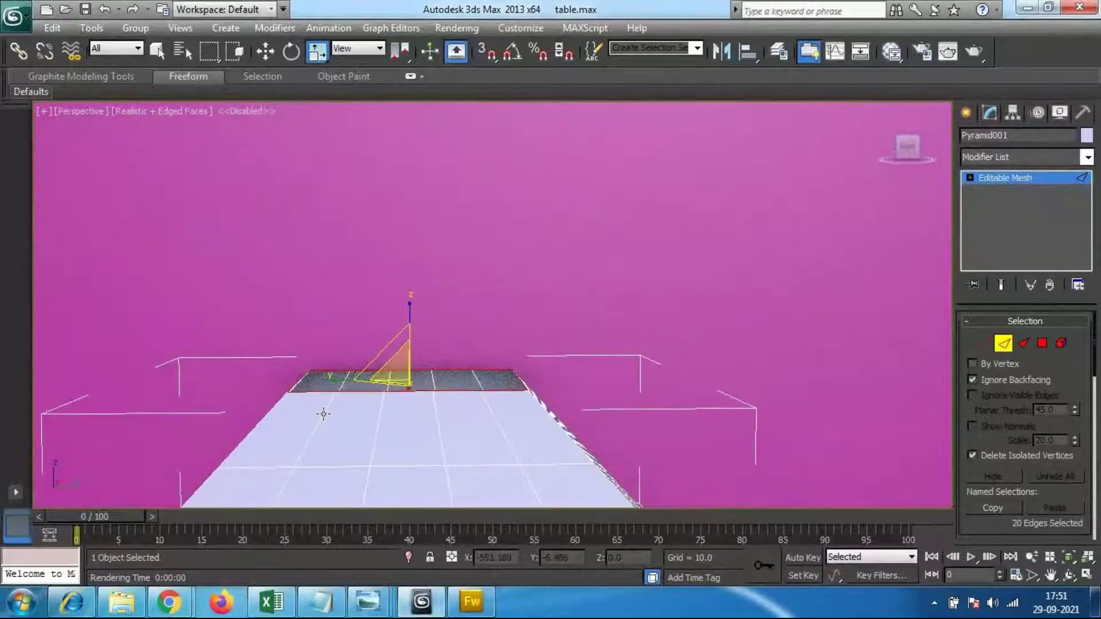
key("w")
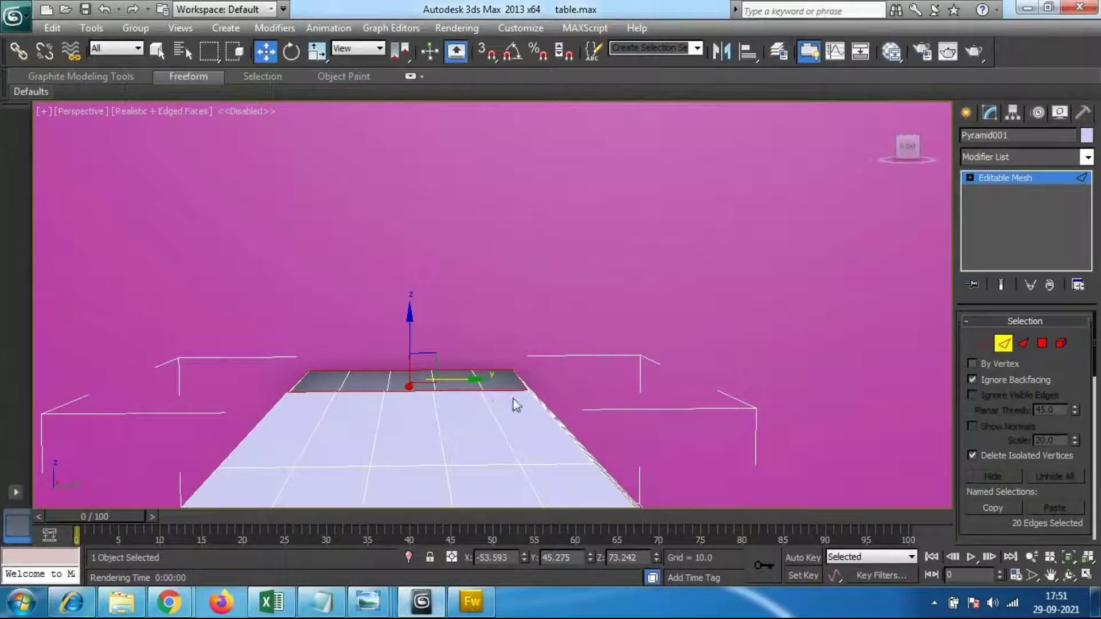
middle_click_drag(514, 400, 481, 386)
scroll(481, 385, "up", 2)
scroll(479, 385, "up", 3)
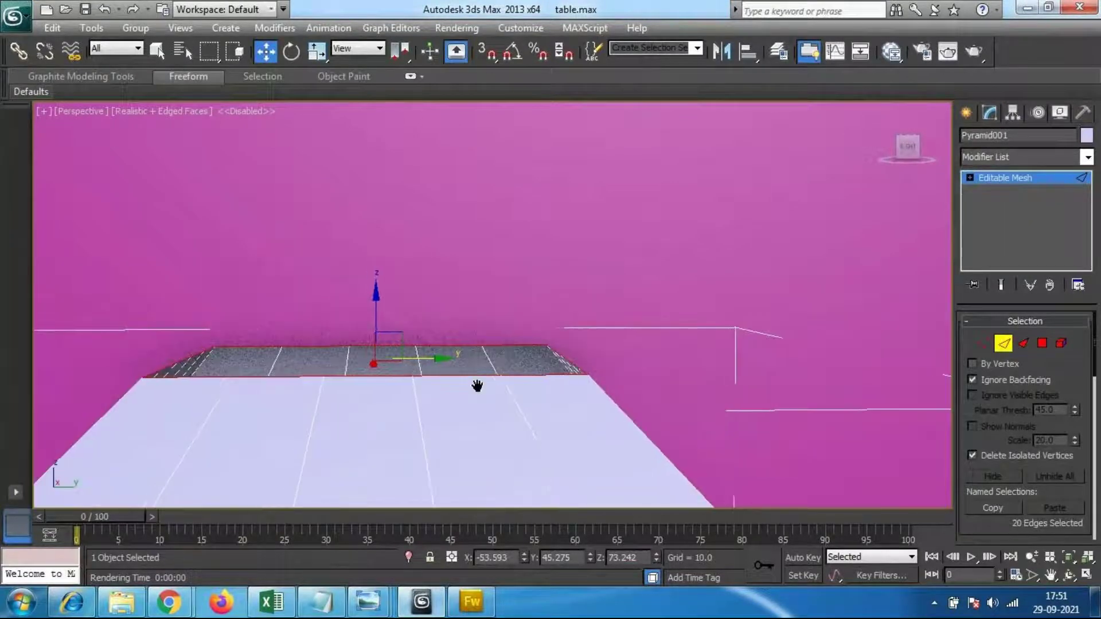
middle_click_drag(449, 396, 509, 425, "alt")
scroll(481, 399, "down", 3)
left_click_drag(1075, 455, 1074, 263)
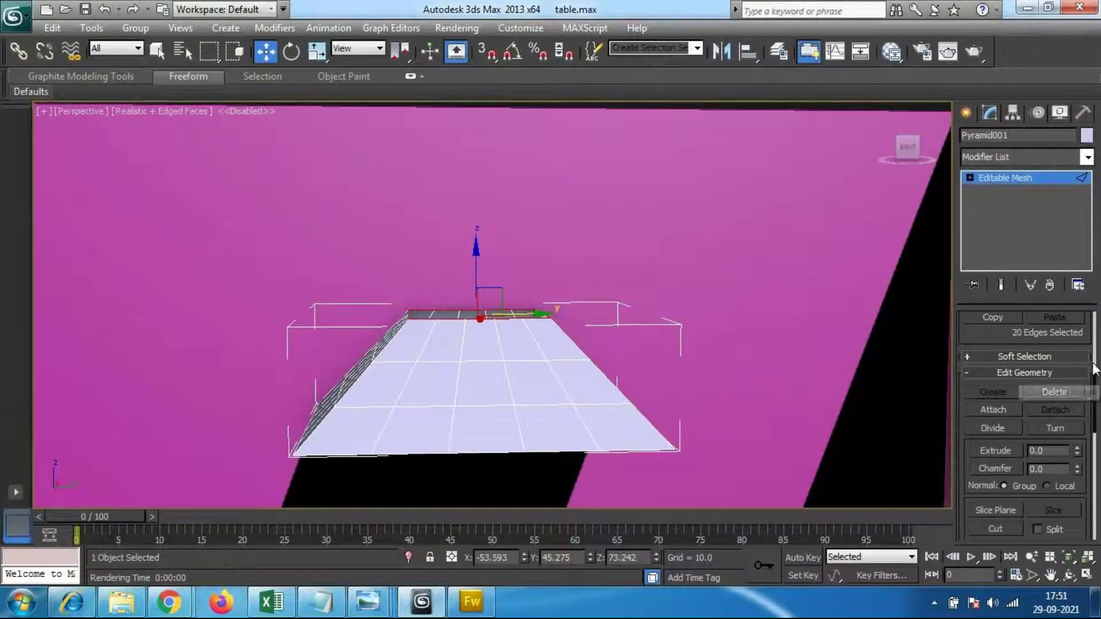
left_click_drag(1090, 361, 1048, 289)
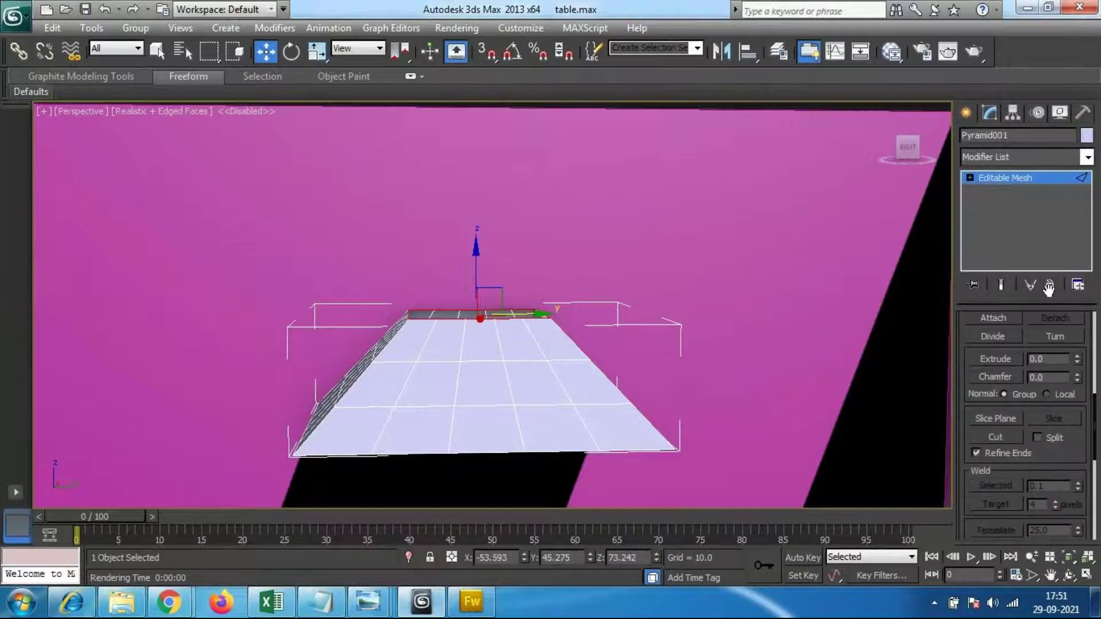
left_click_drag(1088, 445, 1081, 529)
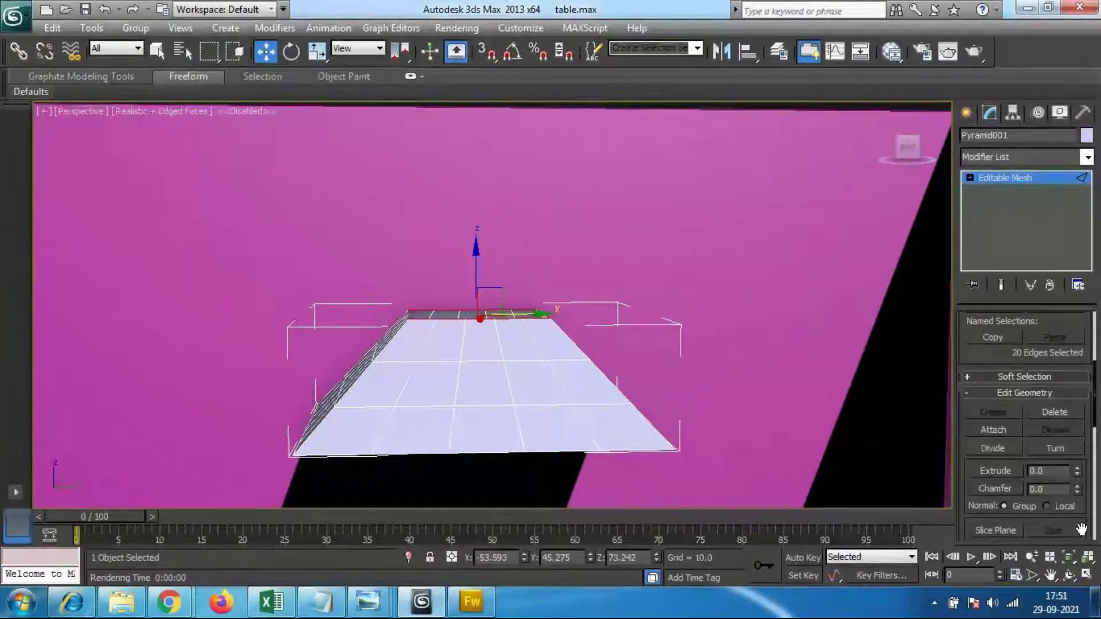
middle_click_drag(700, 459, 697, 473)
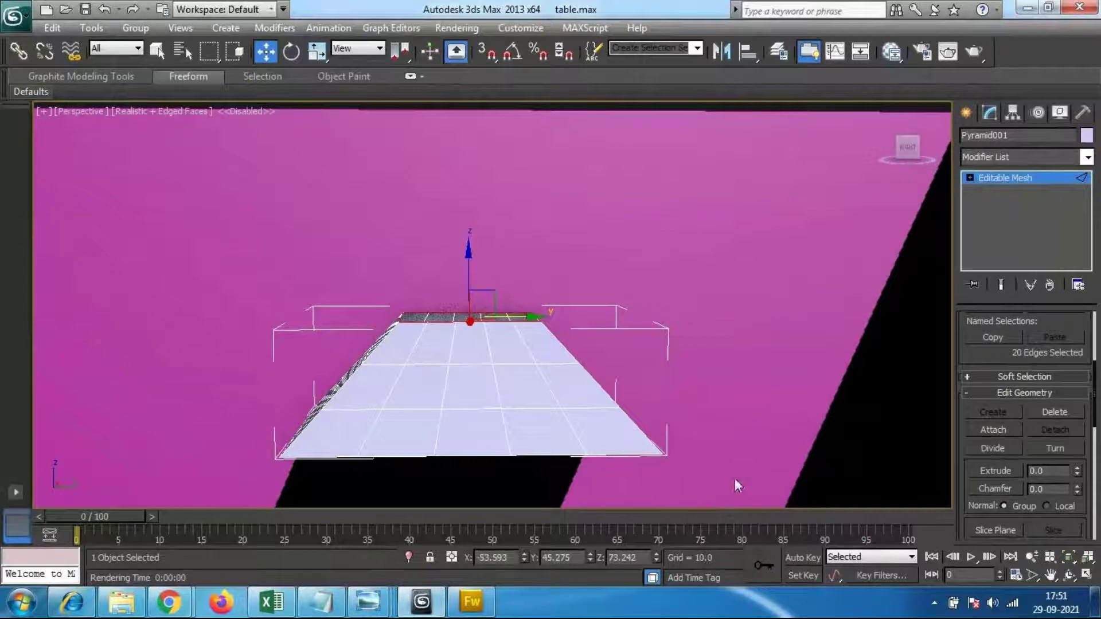
Step: Scale the selected rim edges down to about 55 percent to narrow the opening at the hood's top
key("r")
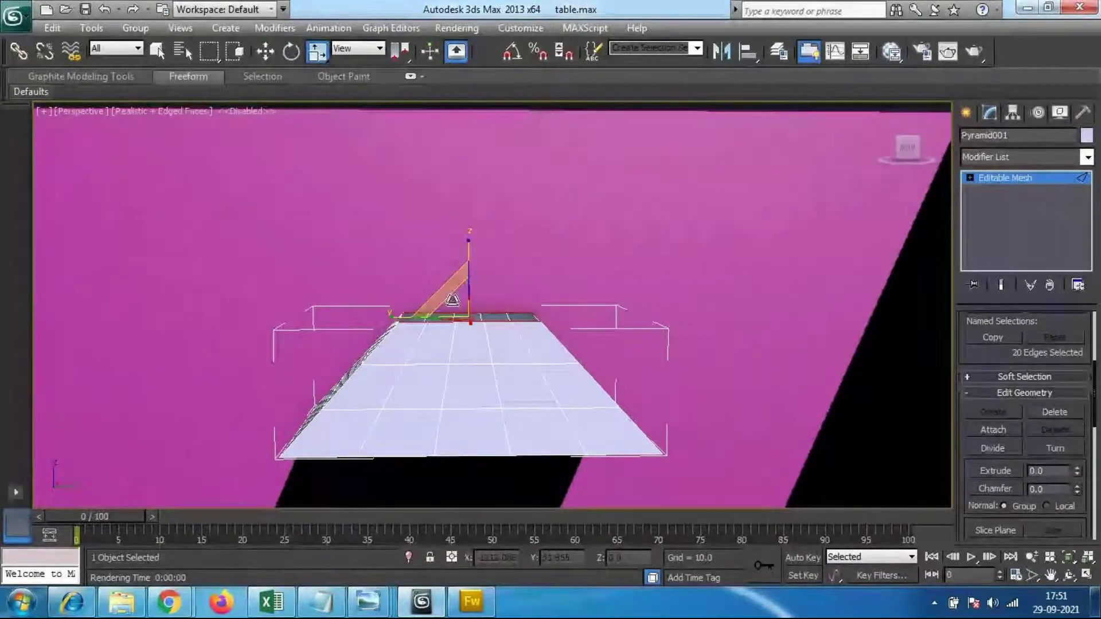
left_click_drag(461, 311, 492, 376)
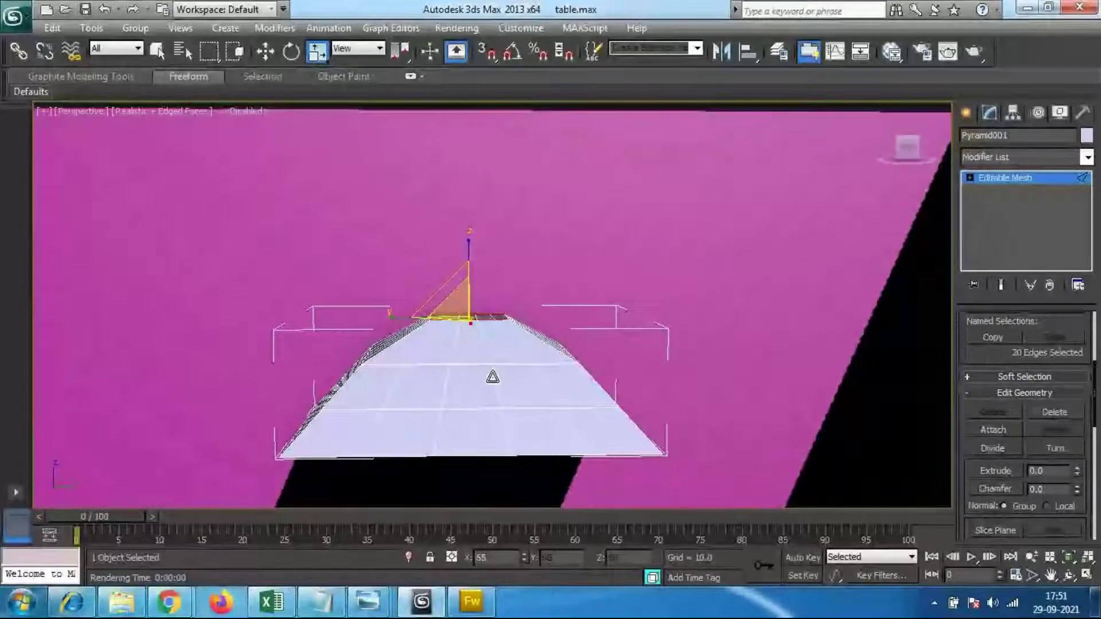
middle_click_drag(490, 437, 490, 429, "alt")
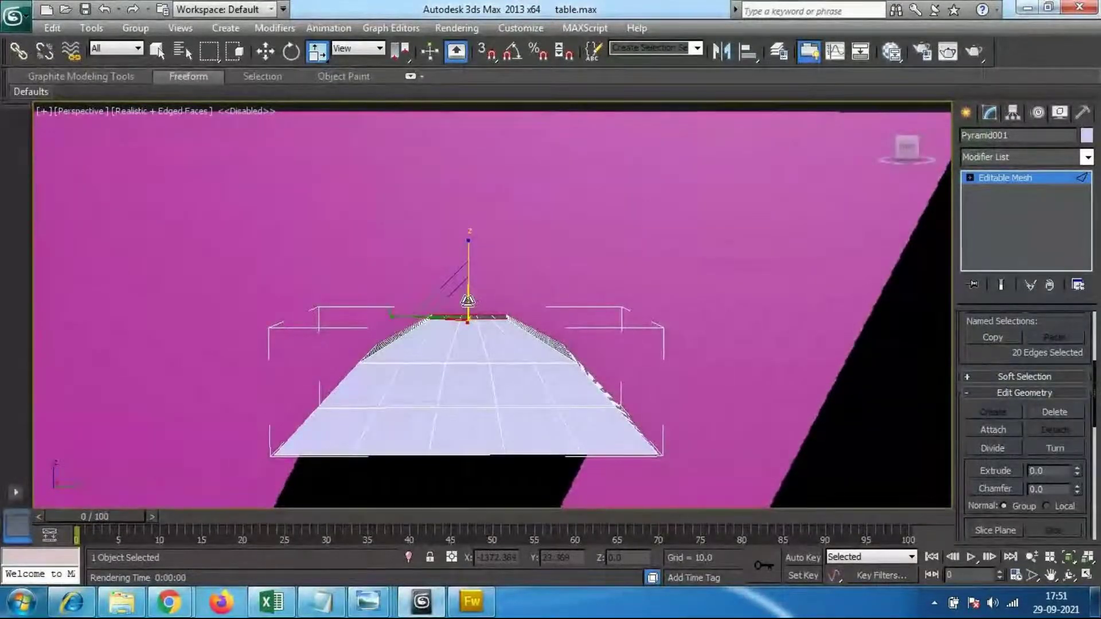
mouse_move(468, 300)
left_mouse_down()
mouse_move(470, 323)
mouse_move(463, 303)
left_mouse_up()
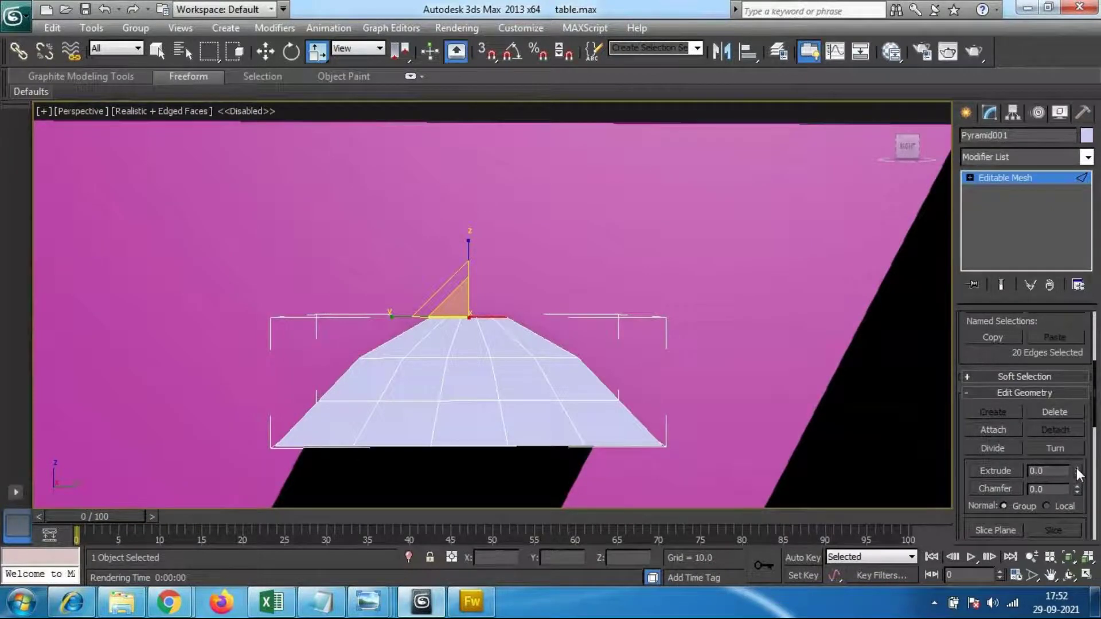
Step: Try extruding the selected rim edges by different heights to form the chimney, undoing each attempt
left_click_drag(1078, 473, 1033, 273)
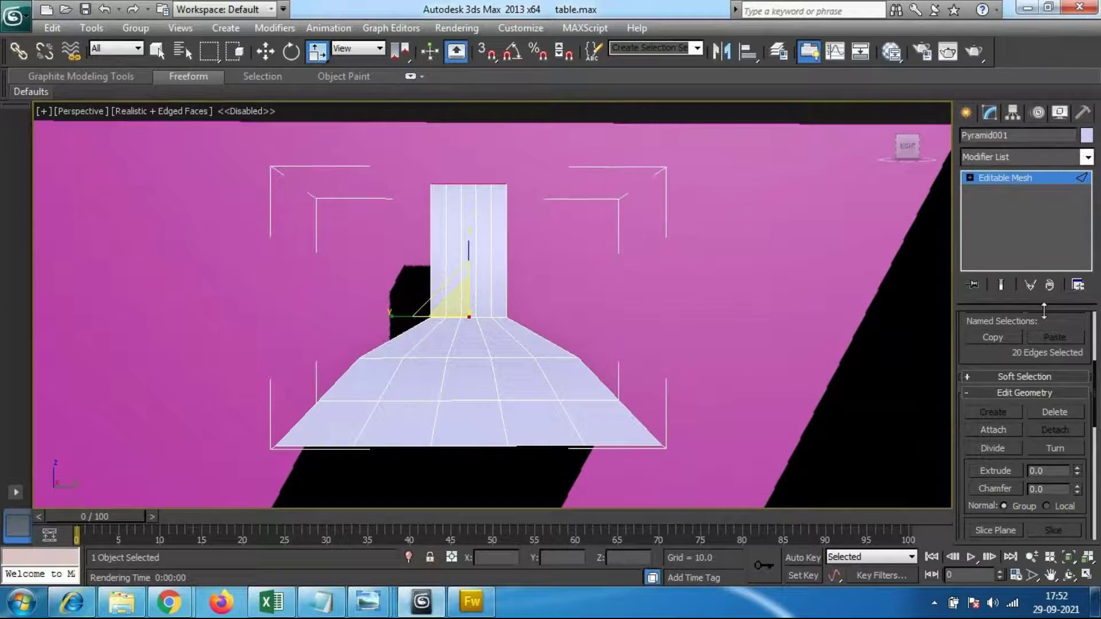
key("ctrl+z")
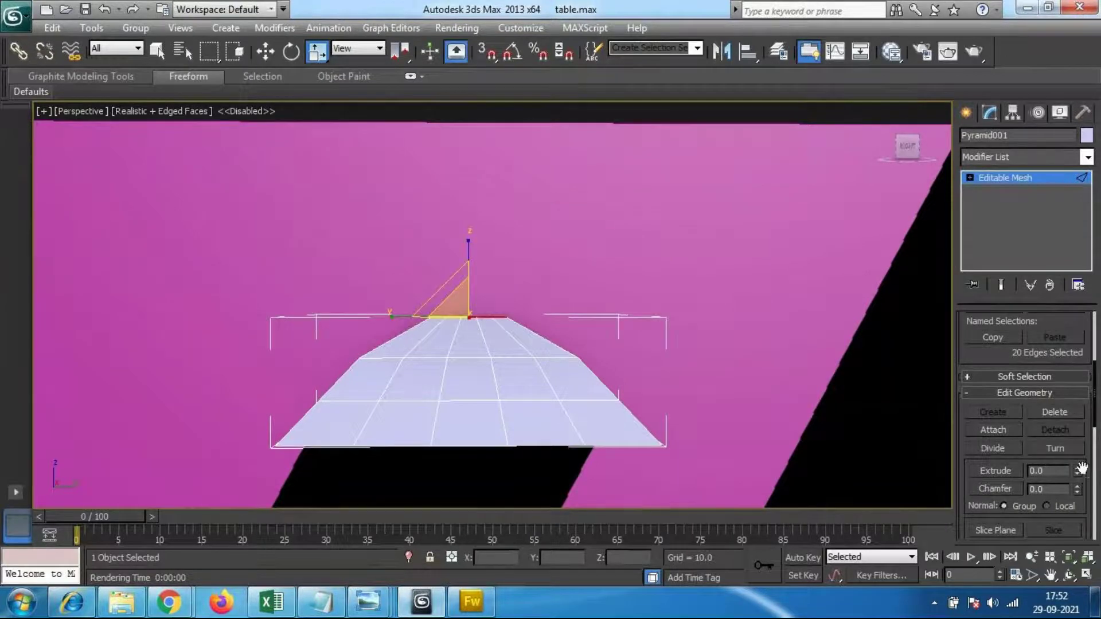
left_click_drag(1080, 480, 1078, 443)
left_click_drag(1078, 480, 1080, 426)
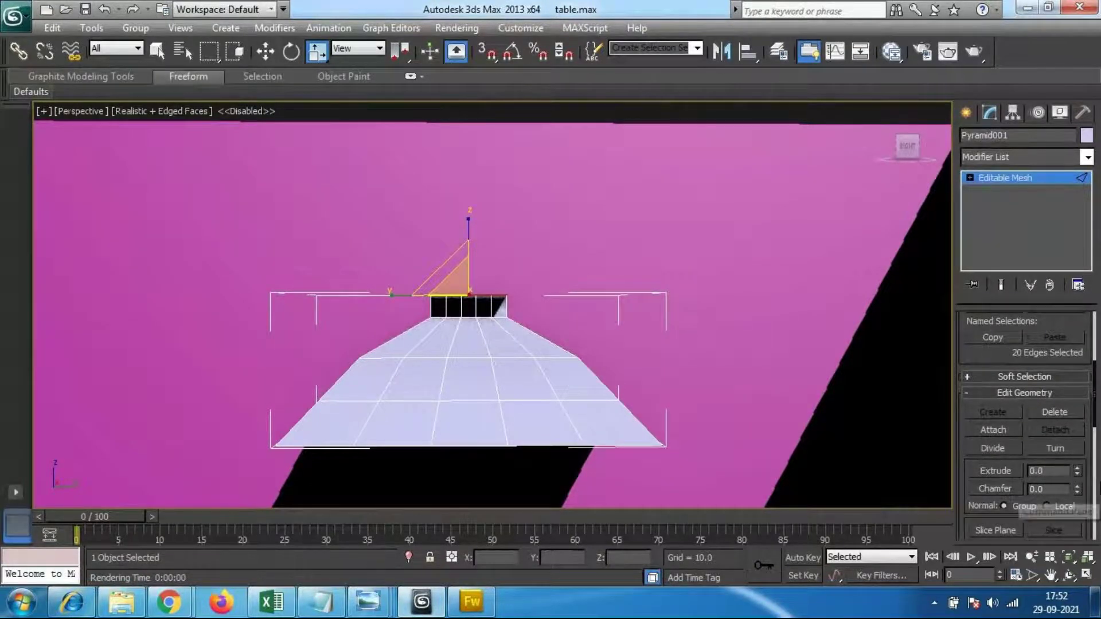
left_click_drag(1078, 482, 1070, 414)
middle_click_drag(652, 422, 637, 484, "alt")
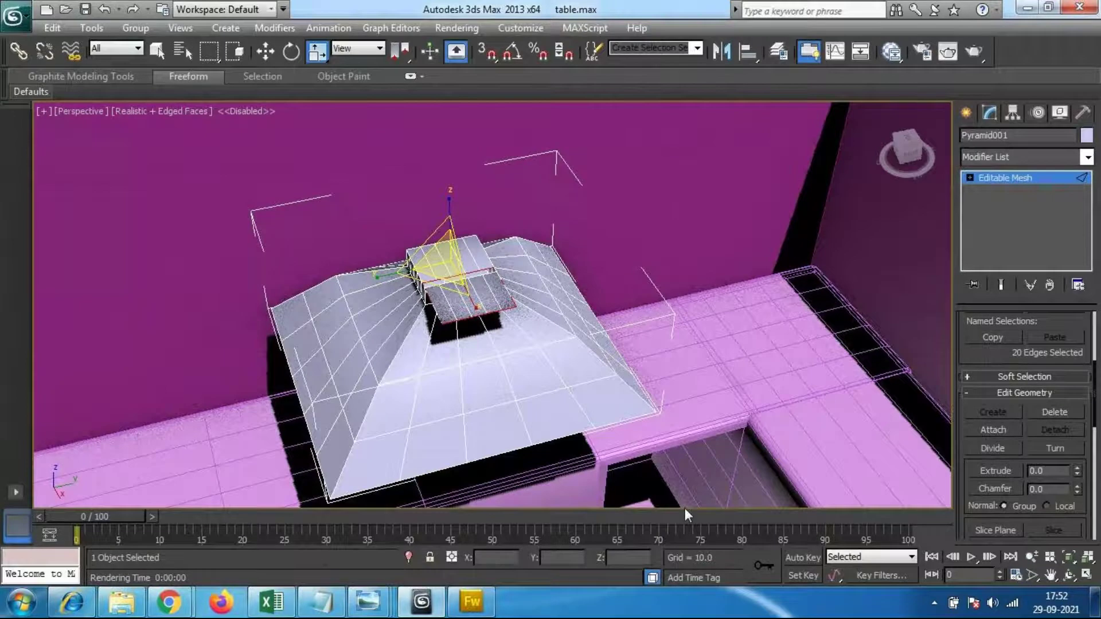
key("ctrl+z")
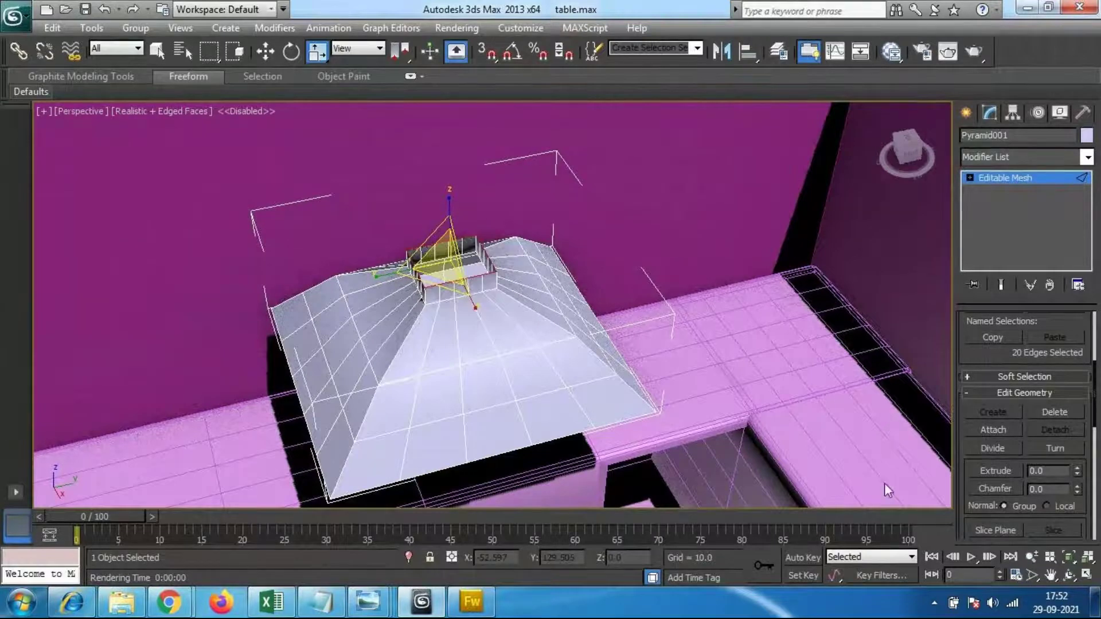
key("ctrl+z")
Step: Extrude the selected rim edges straight up into a tall chimney and leave edge editing
left_click_drag(1077, 471, 1012, 167)
middle_click_drag(618, 481, 570, 411, "alt")
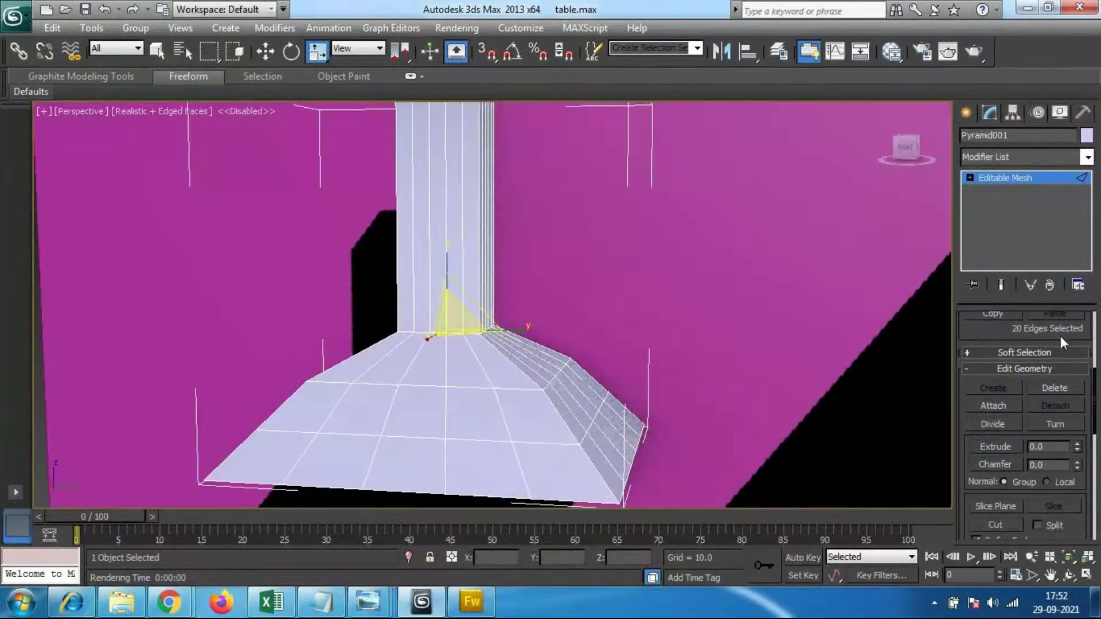
left_click_drag(1095, 419, 1092, 614)
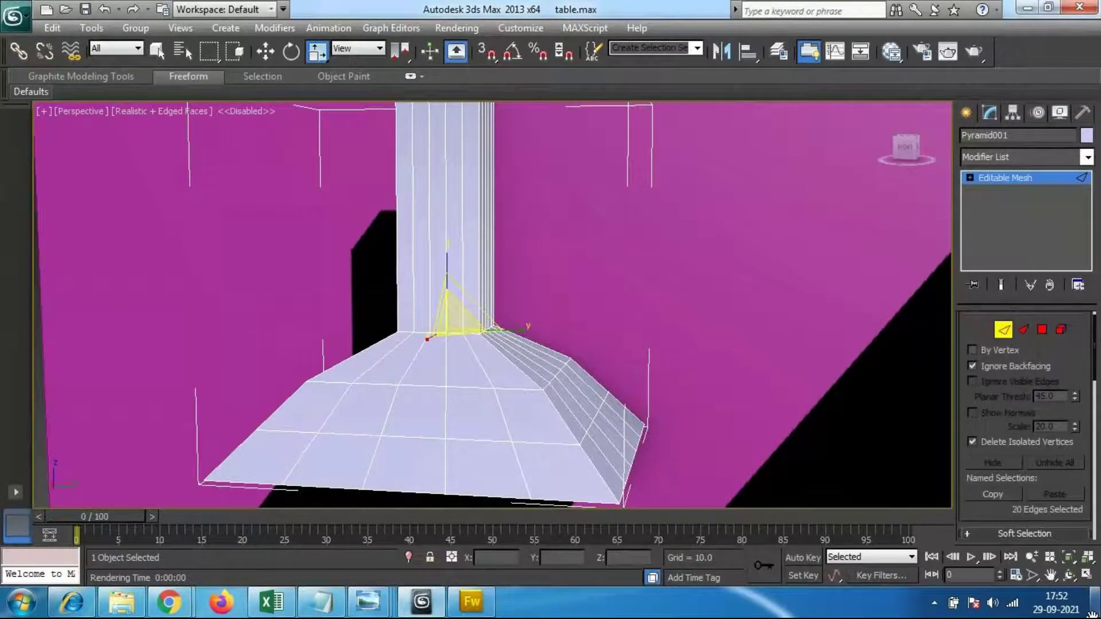
left_click(1004, 330)
Step: Examine the range hood from the front, from below and at an angle against the kitchen wall and counter
scroll(570, 334, "down", 10)
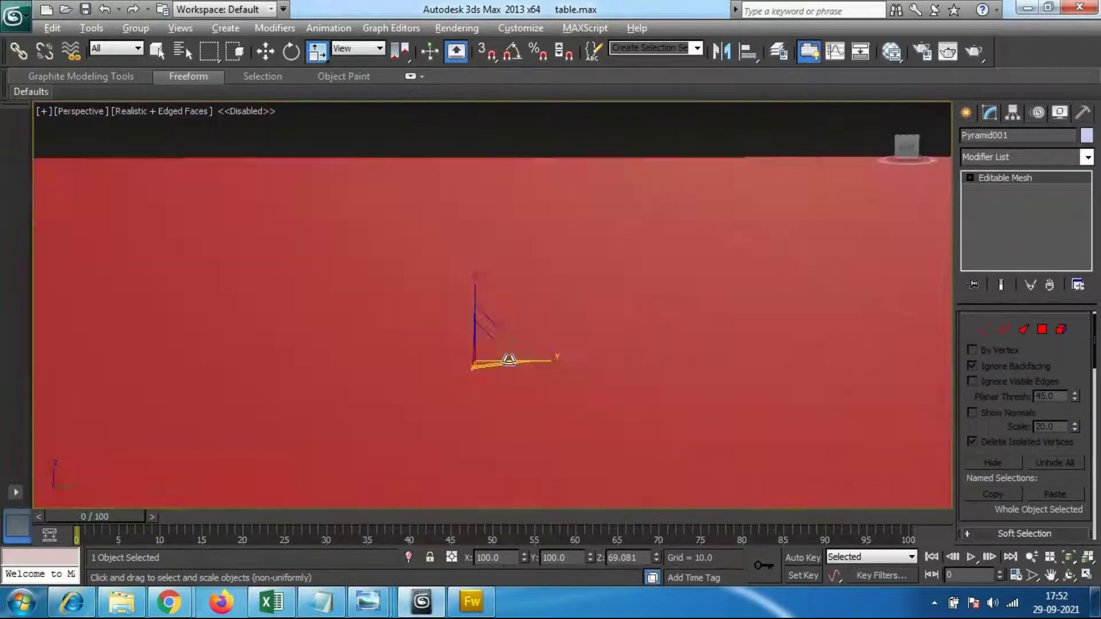
scroll(537, 363, "up", 3)
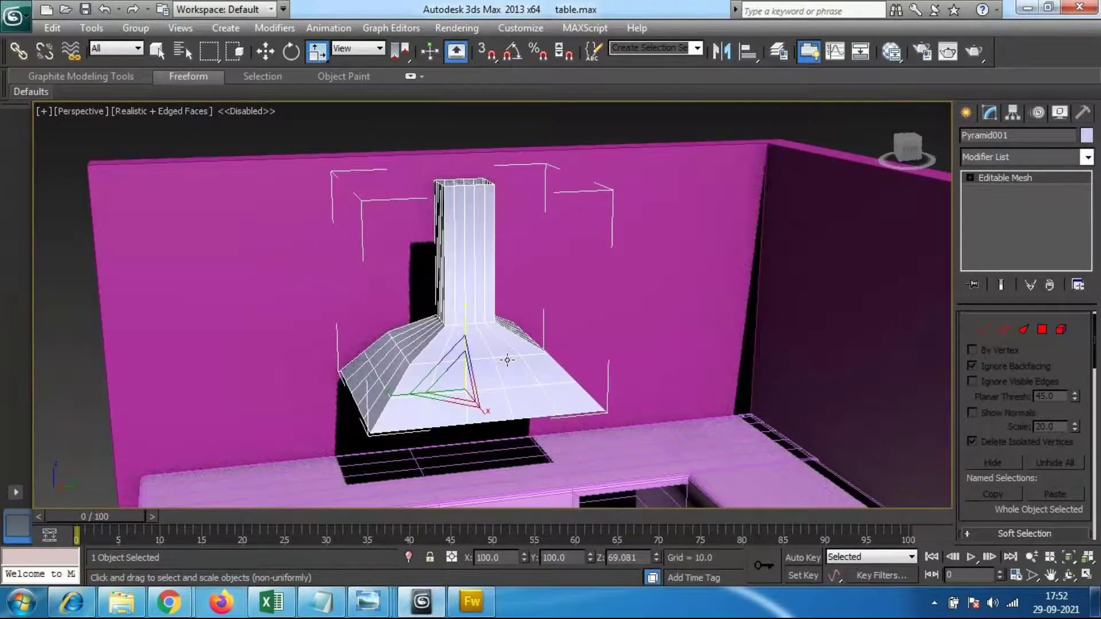
scroll(504, 361, "up", 4)
middle_click_drag(518, 344, 526, 298, "alt")
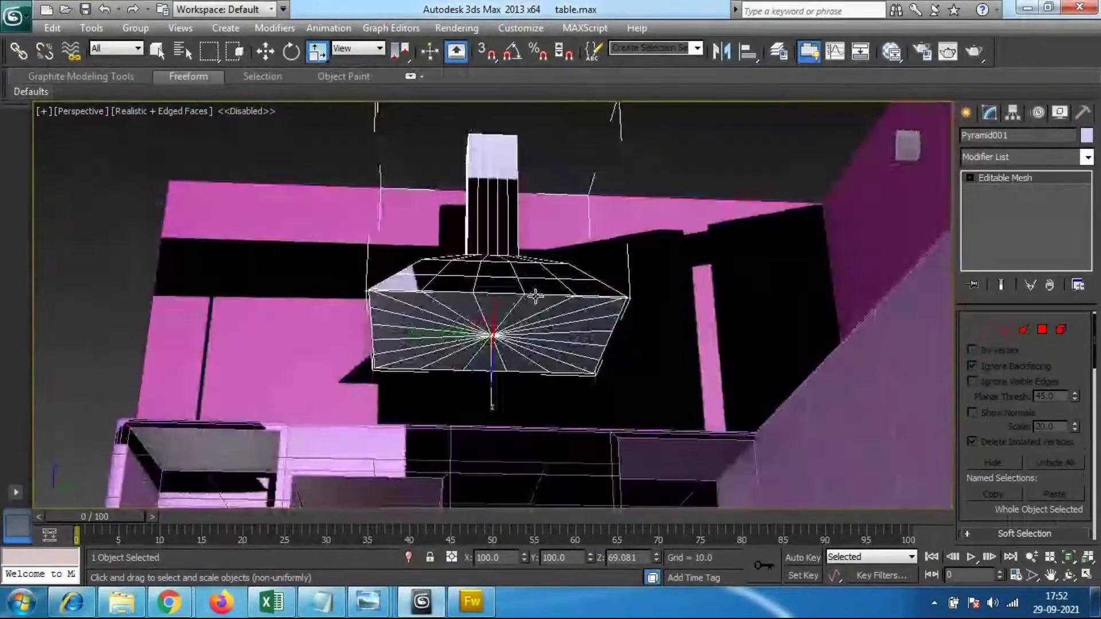
scroll(353, 331, "up", 5)
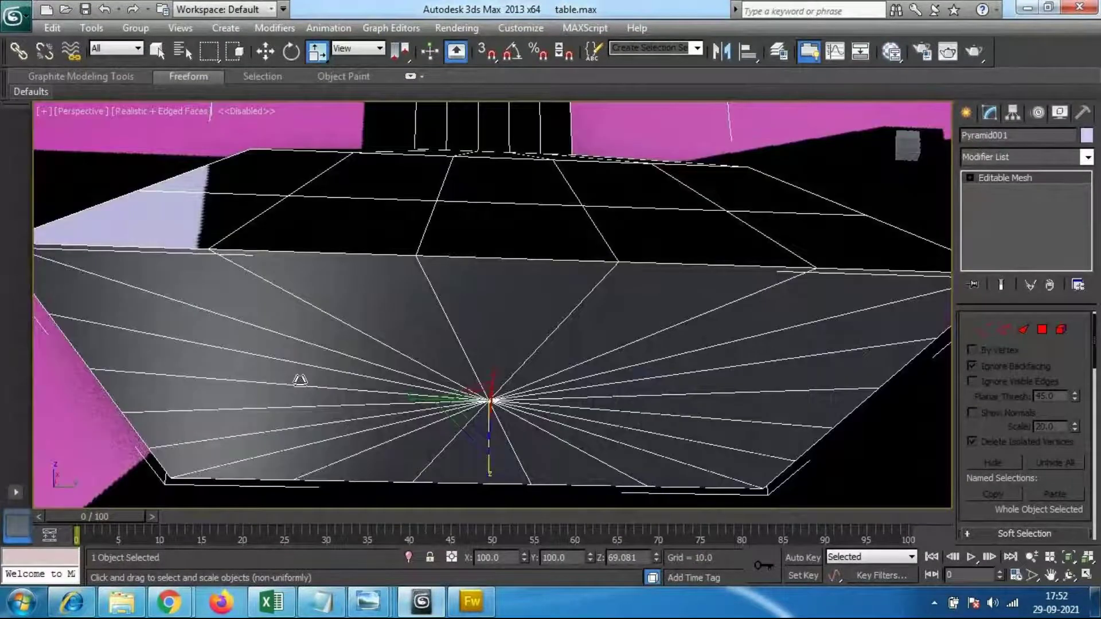
scroll(634, 381, "down", 5)
middle_click_drag(635, 354, 526, 343, "alt")
scroll(662, 469, "down", 4)
scroll(526, 342, "up", 8)
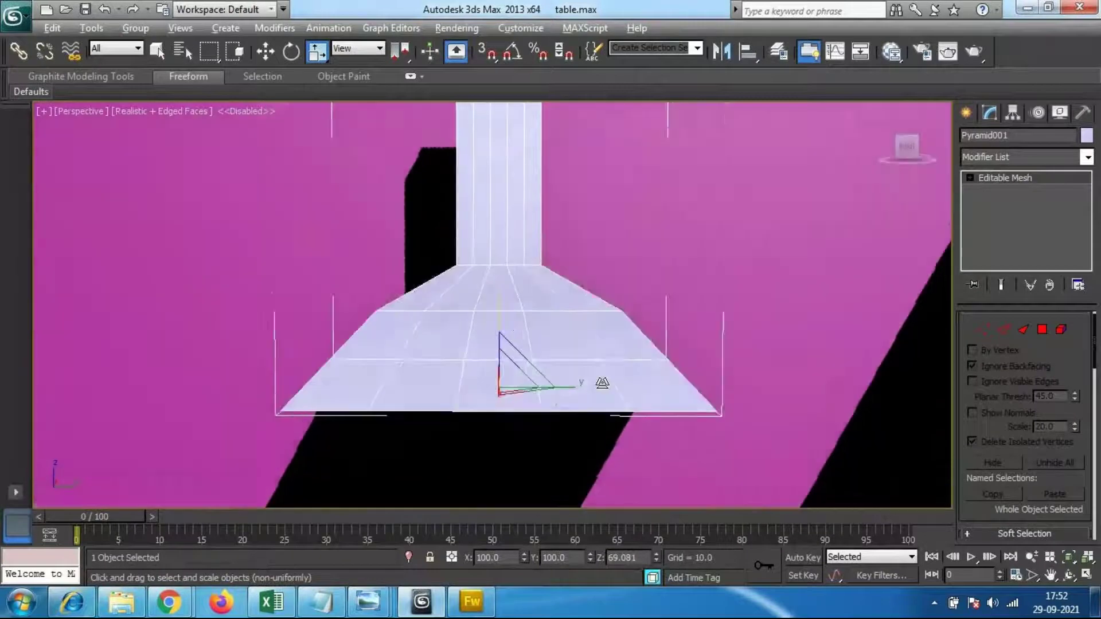
middle_click_drag(602, 382, 602, 375, "alt")
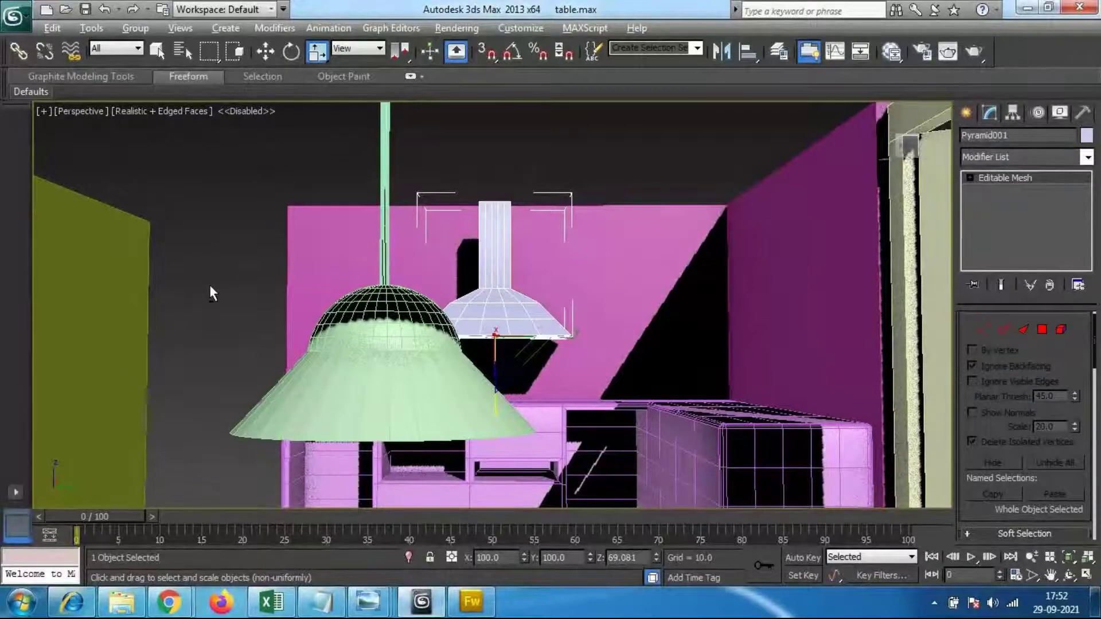
scroll(338, 290, "up", 3)
middle_click_drag(339, 287, 513, 320, "alt")
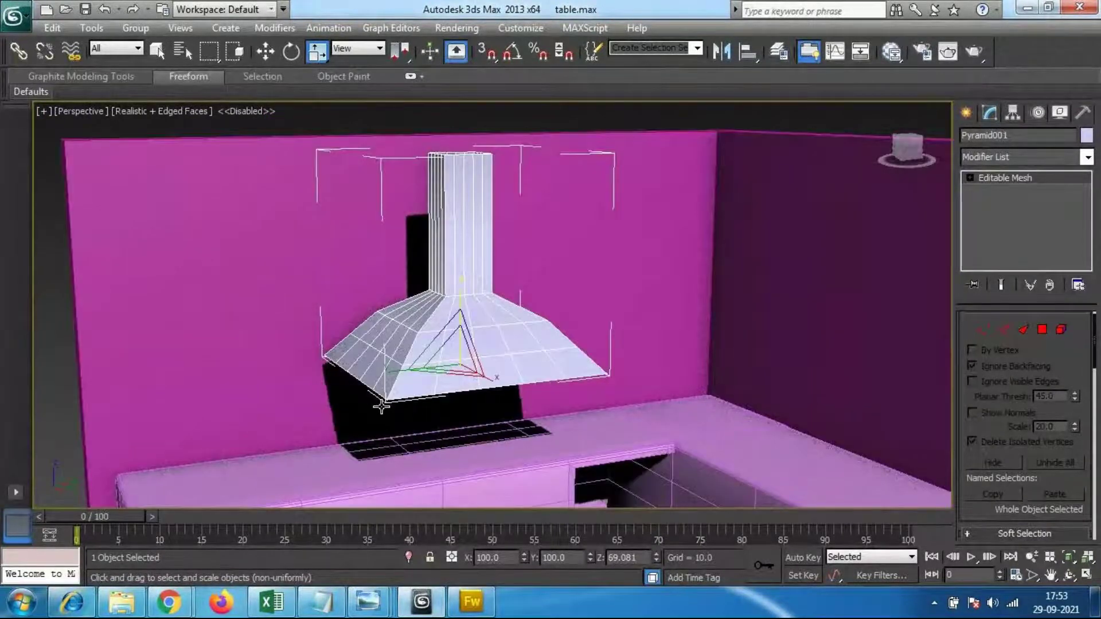
middle_click_drag(628, 390, 523, 386, "alt")
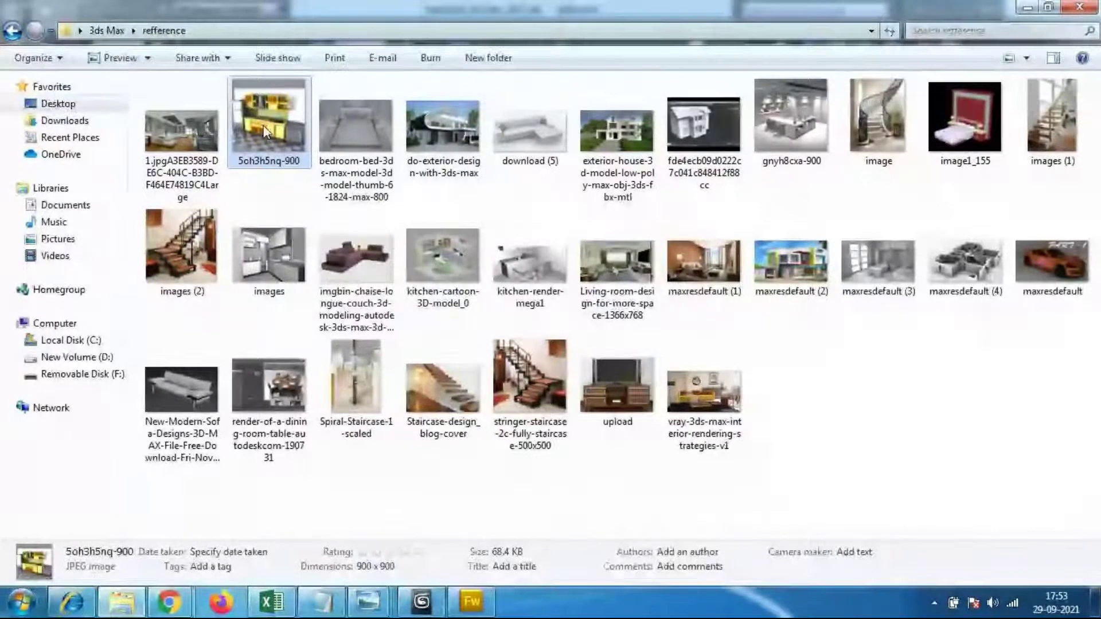
Step: View the kitchen reference images 5oh3h5nq-900 and kitchen-cartoon-3D-model_0 from the refference folder
double_click(265, 127)
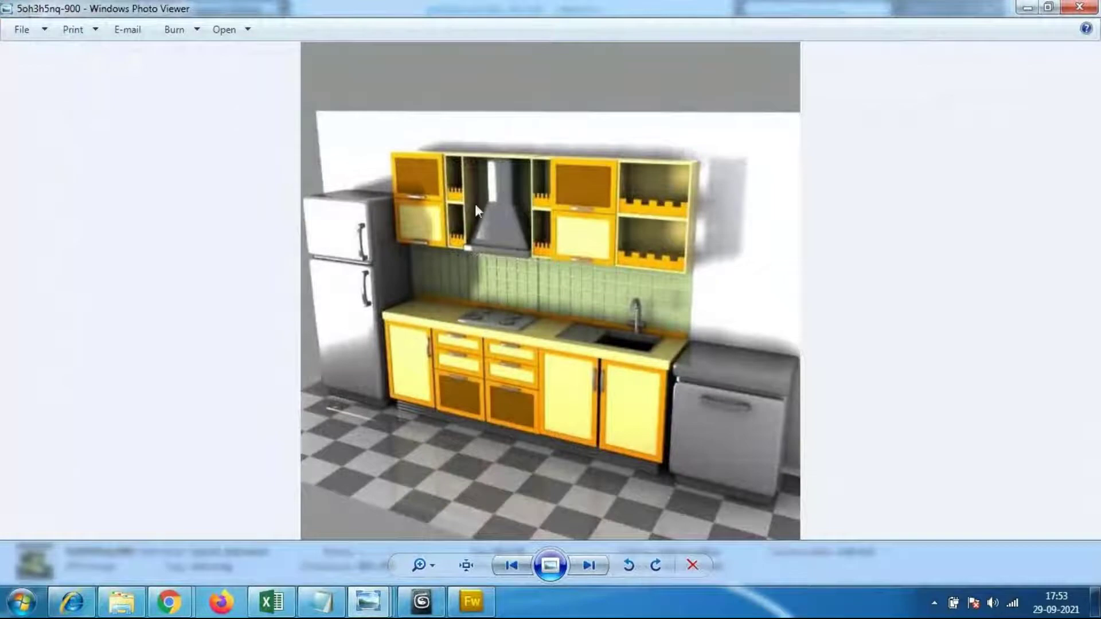
left_click(1071, 8)
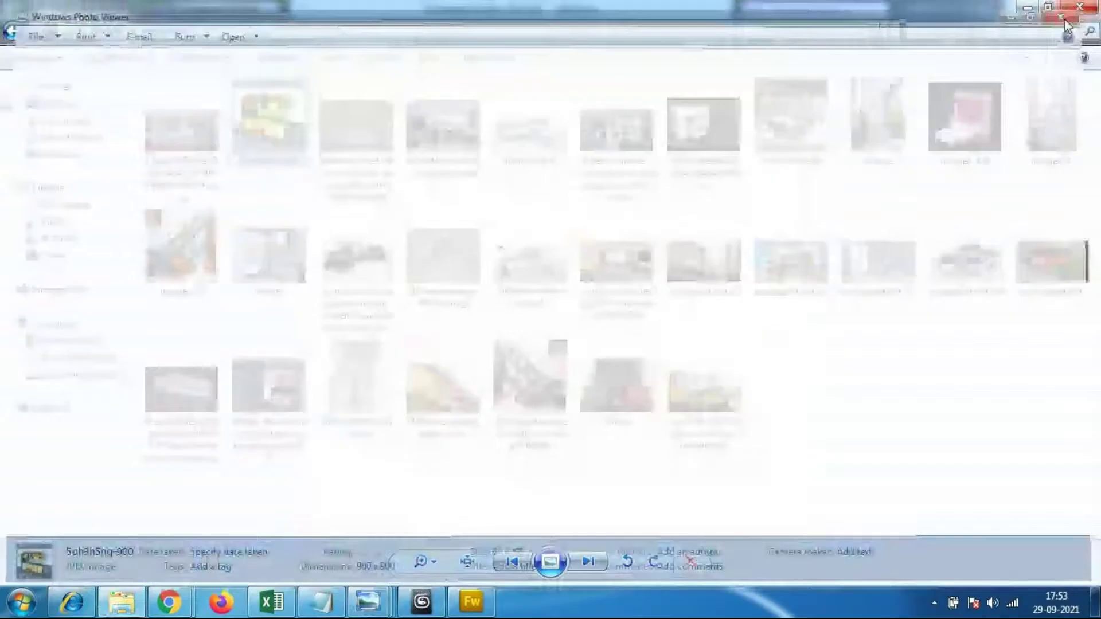
double_click(446, 265)
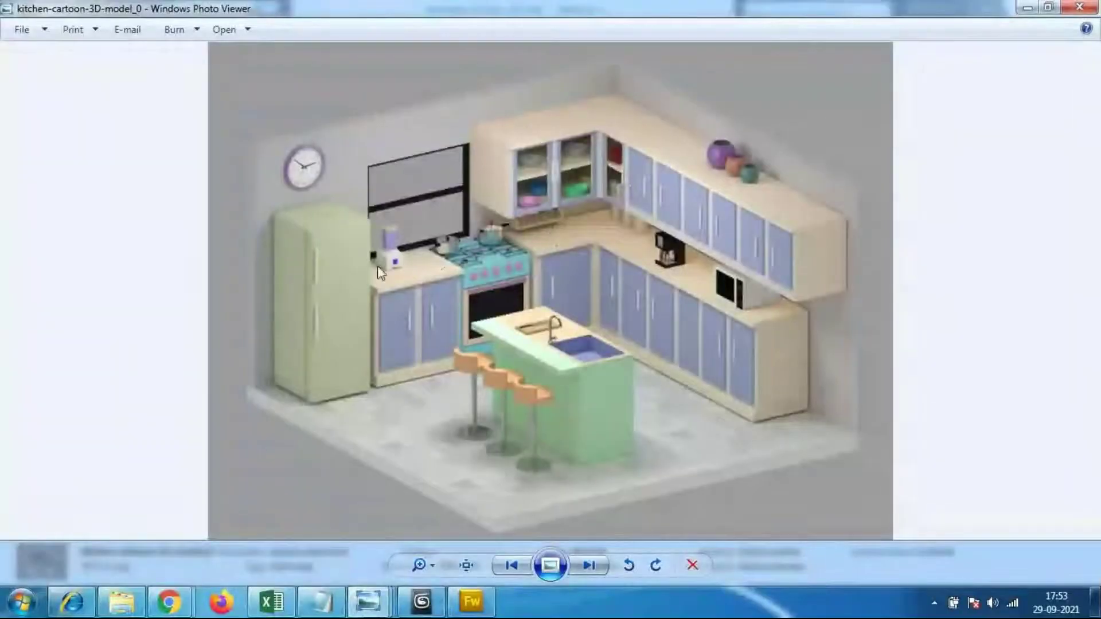
Step: Close the cartoon kitchen image and view the kitchen-render-mega1 reference from the refference folder
left_click(1079, 7)
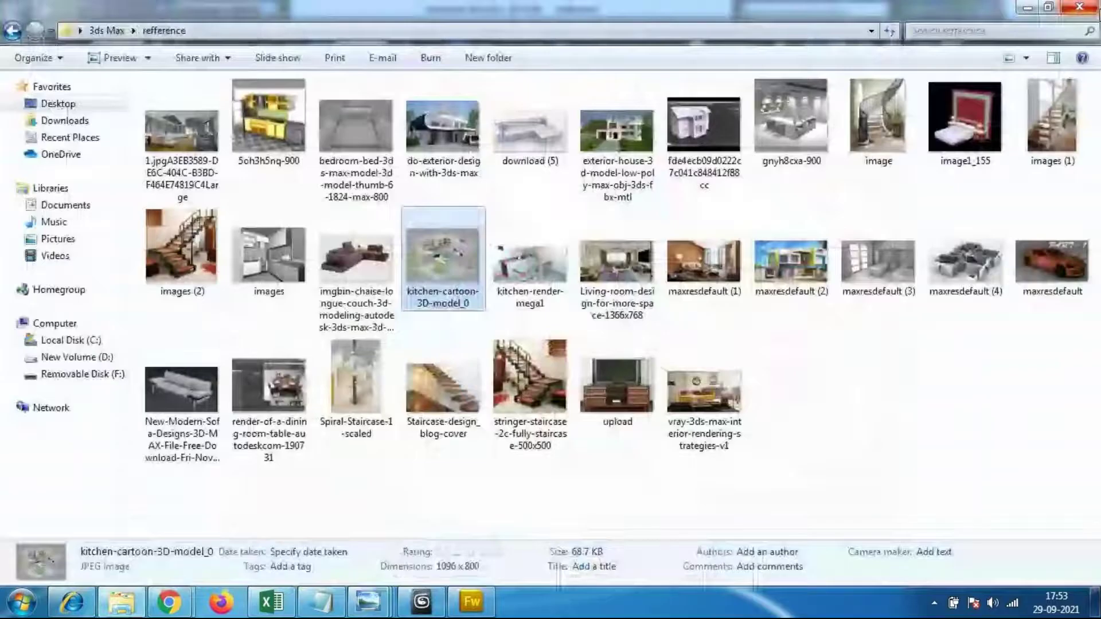
left_click(892, 368)
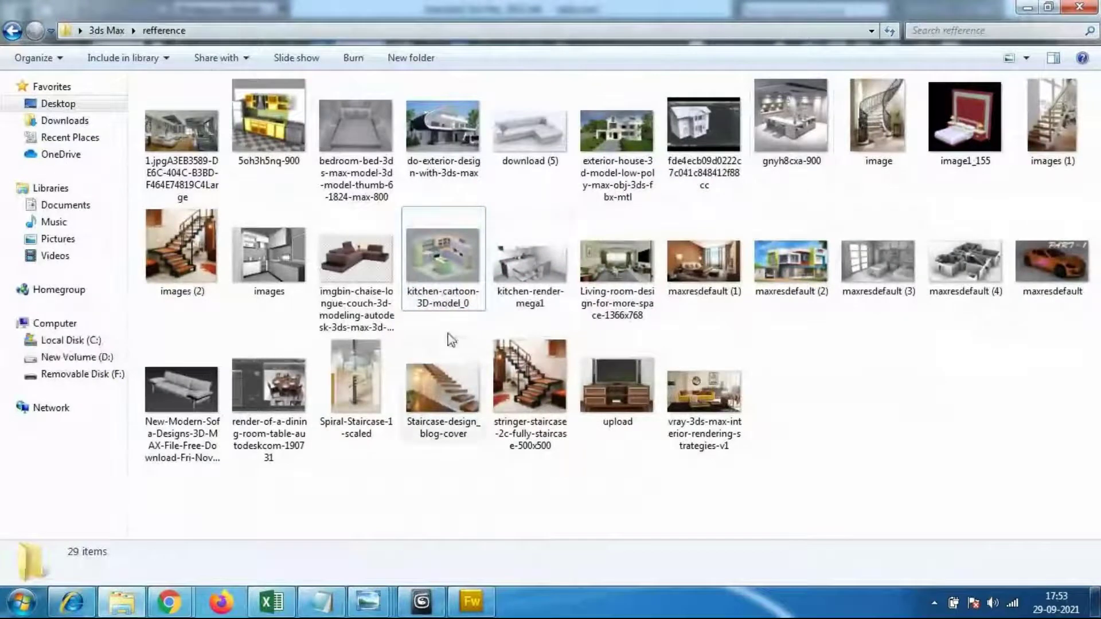
double_click(522, 265)
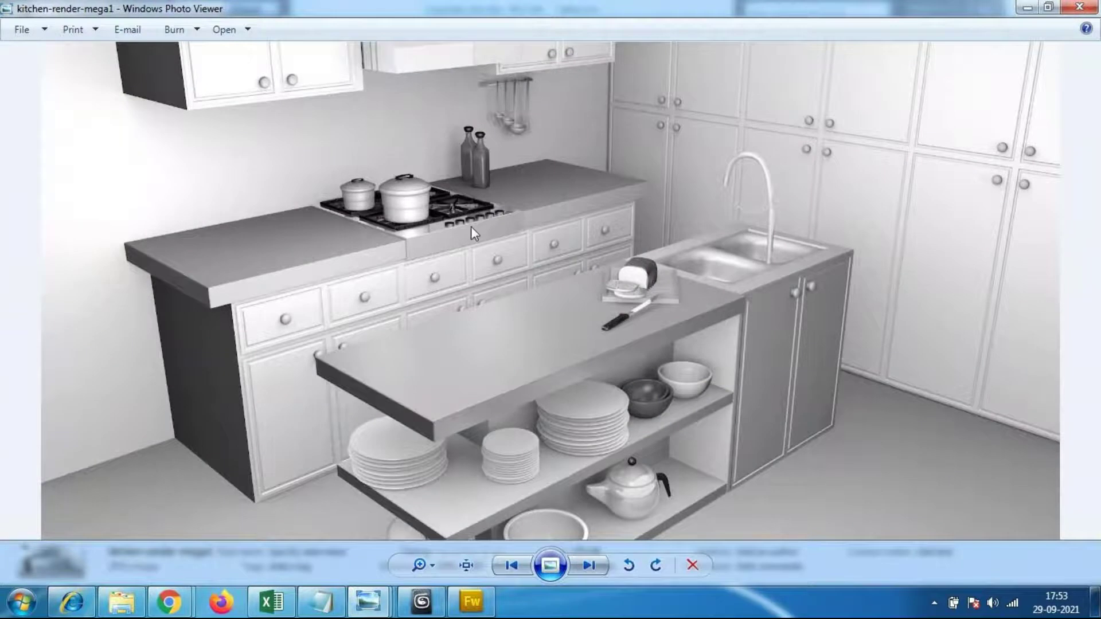
key("alt+F4")
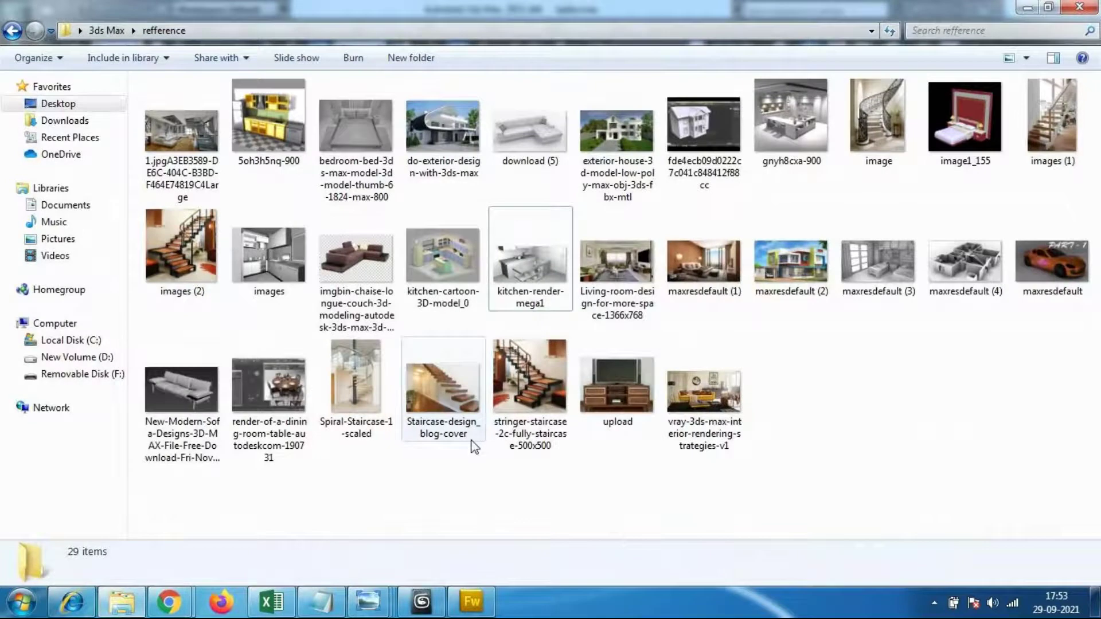
Step: Switch to Chrome and replace the cupboard image search with one for "kitchen model design"
mouse_move(169, 602)
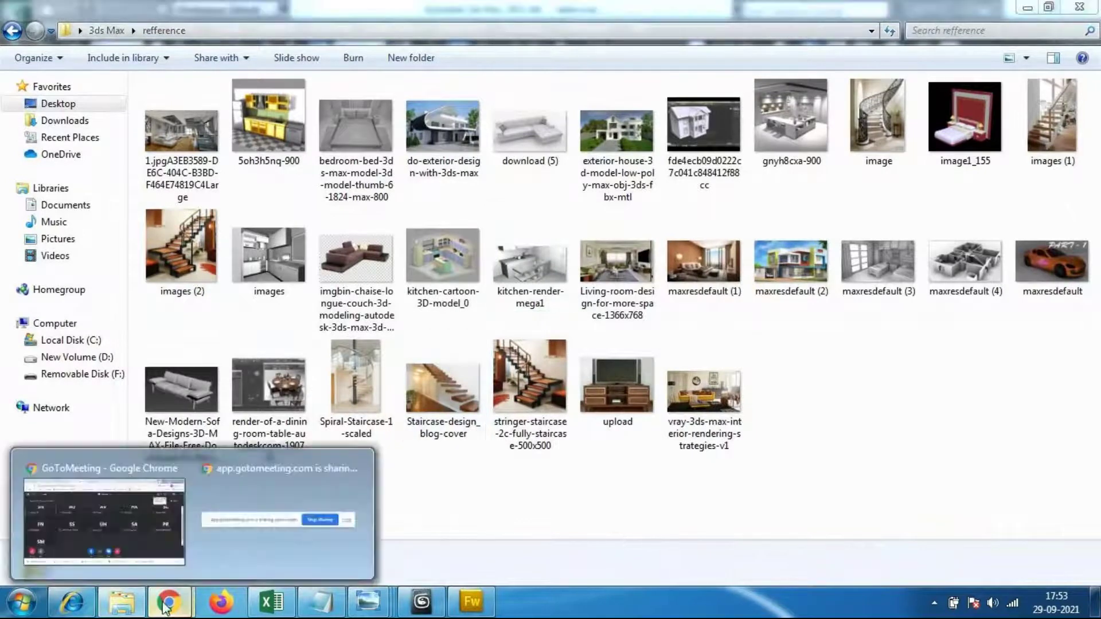
left_click(104, 519)
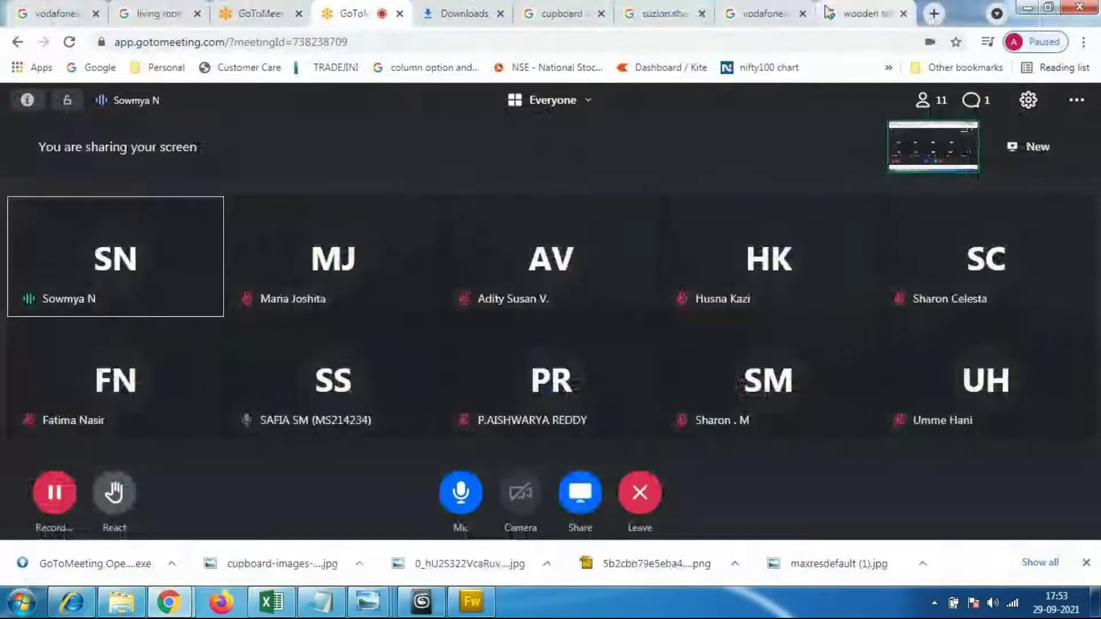
left_click(941, 13)
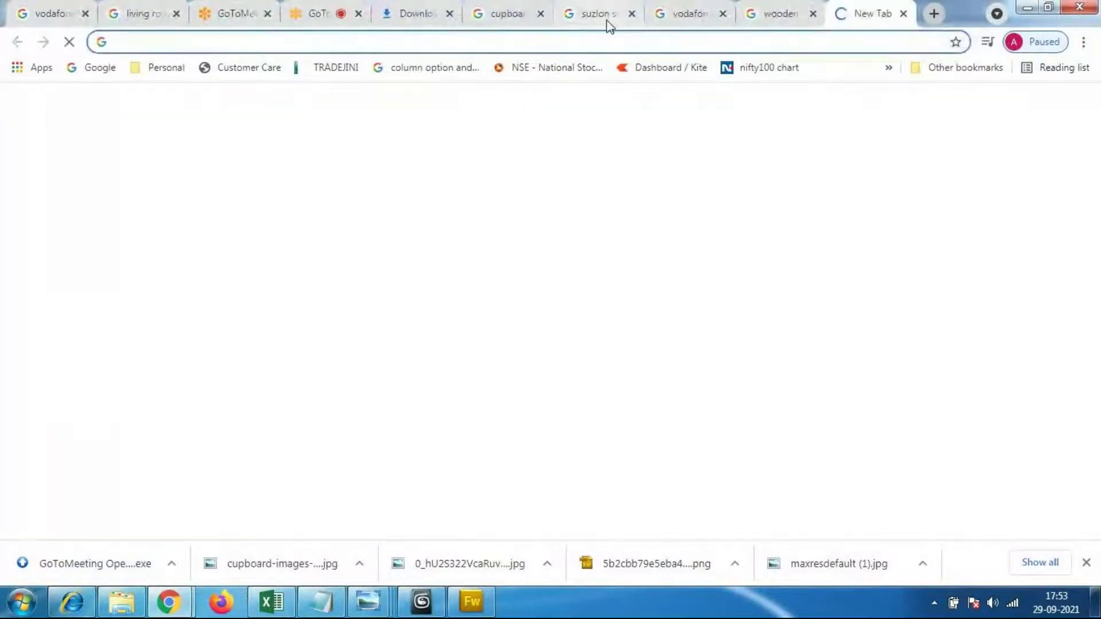
left_click(521, 18)
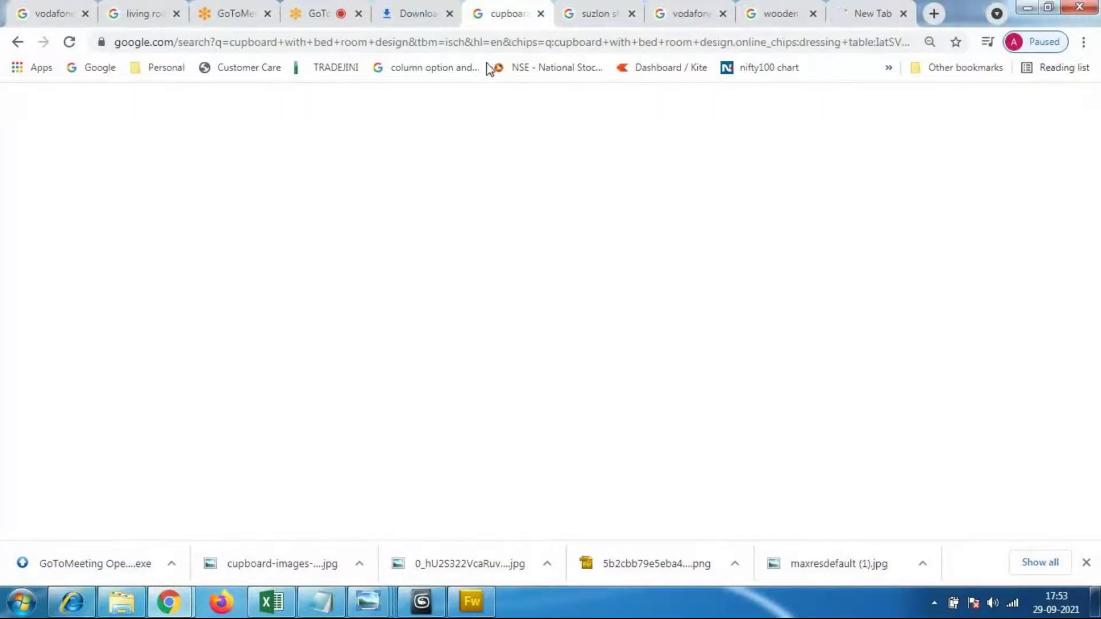
left_click(866, 8)
left_click(505, 15)
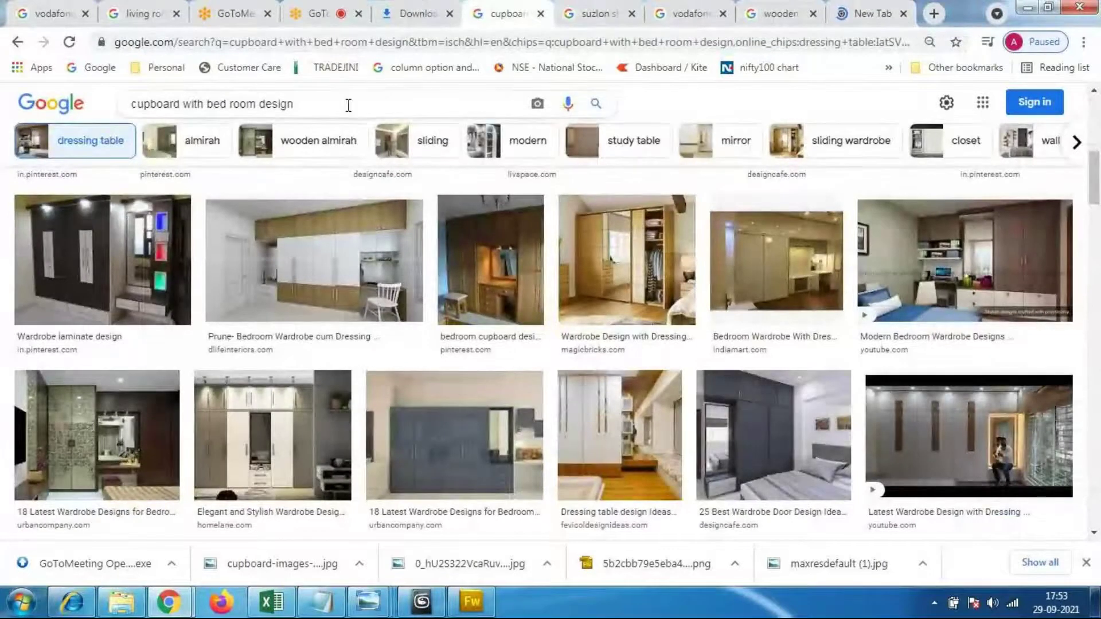
left_click_drag(346, 106, 4, 122)
type("kit")
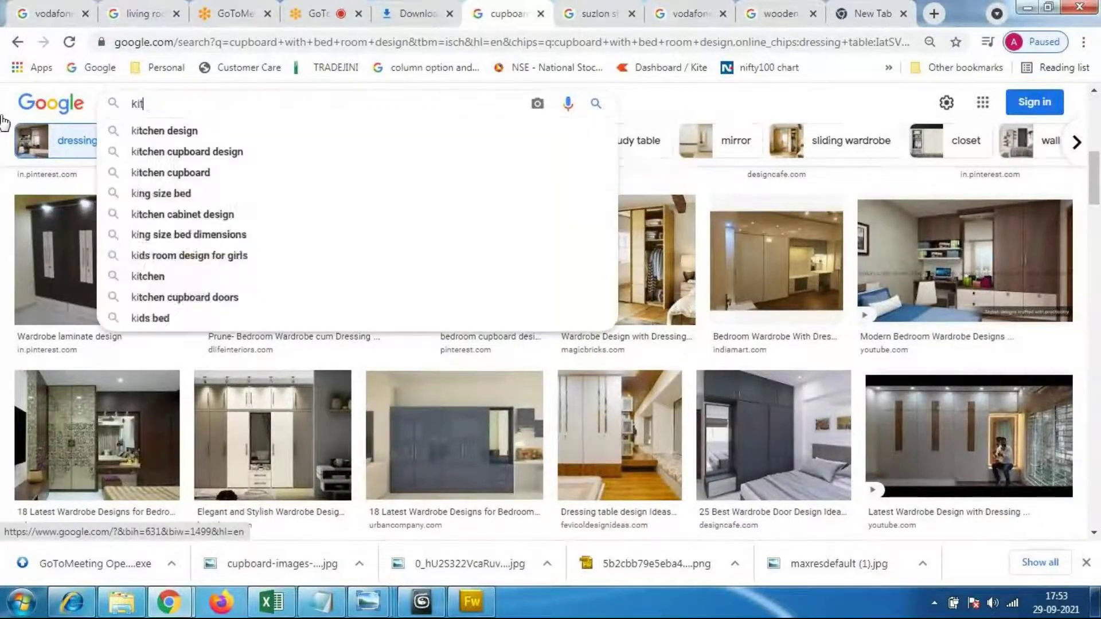
type("chen m")
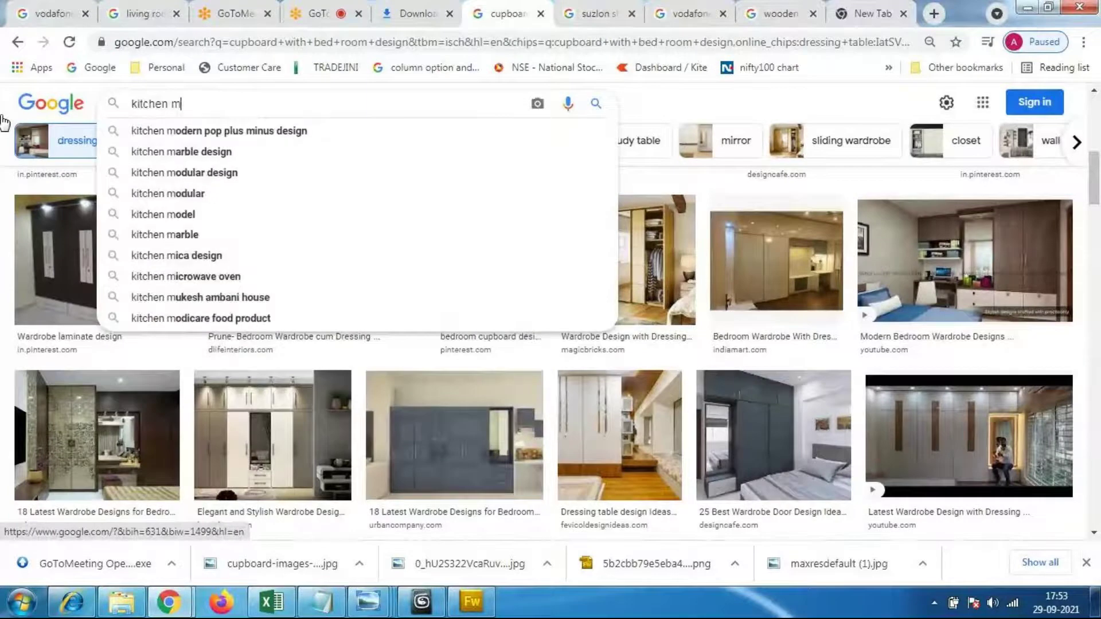
type("odel desi")
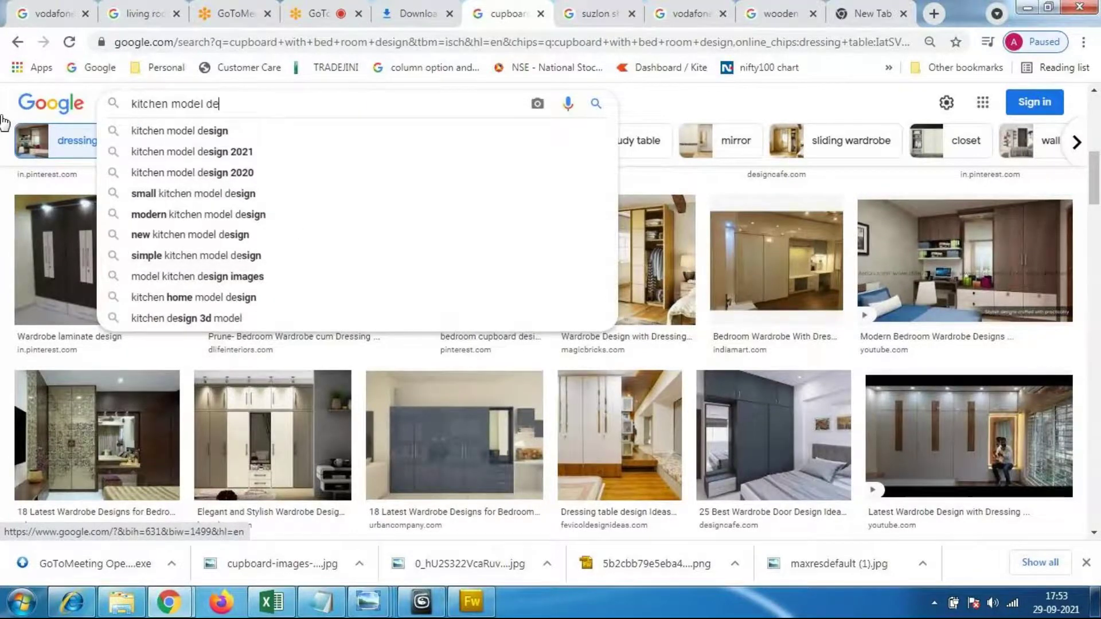
type("gn")
key("Return")
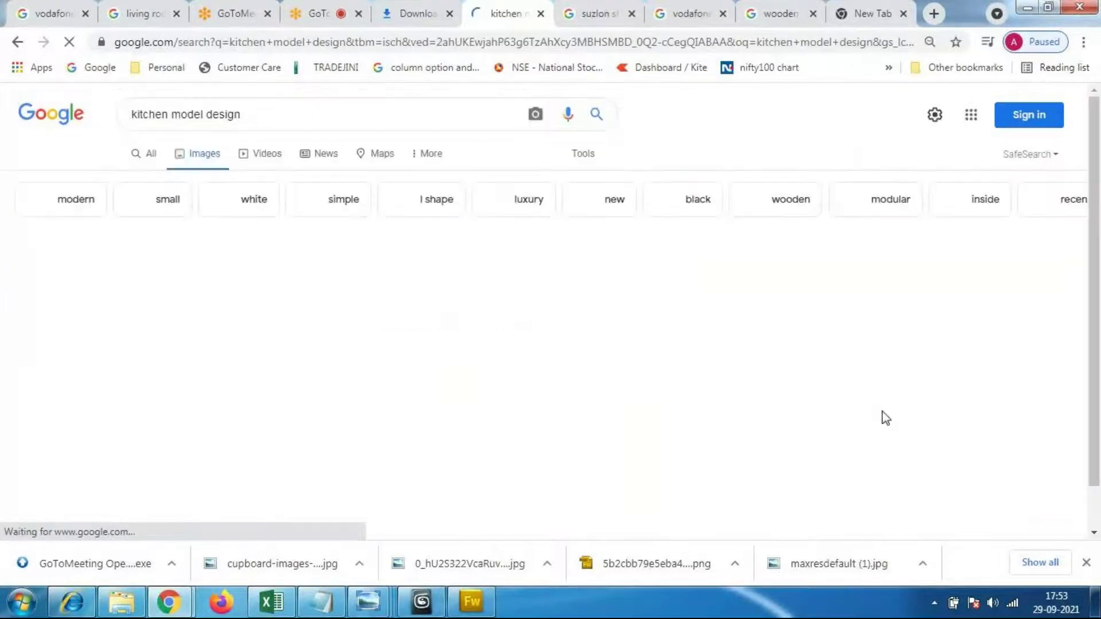
Step: Preview the red and white Ghosh Standard Modular Kitchen image and its related images
scroll(493, 324, "down", 1)
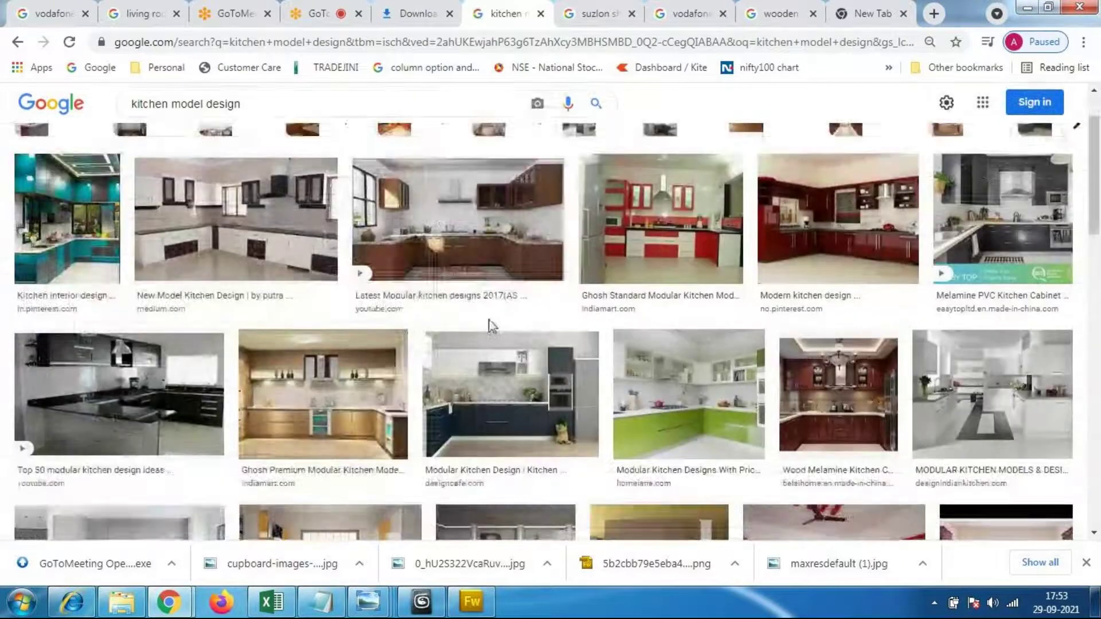
left_click(658, 235)
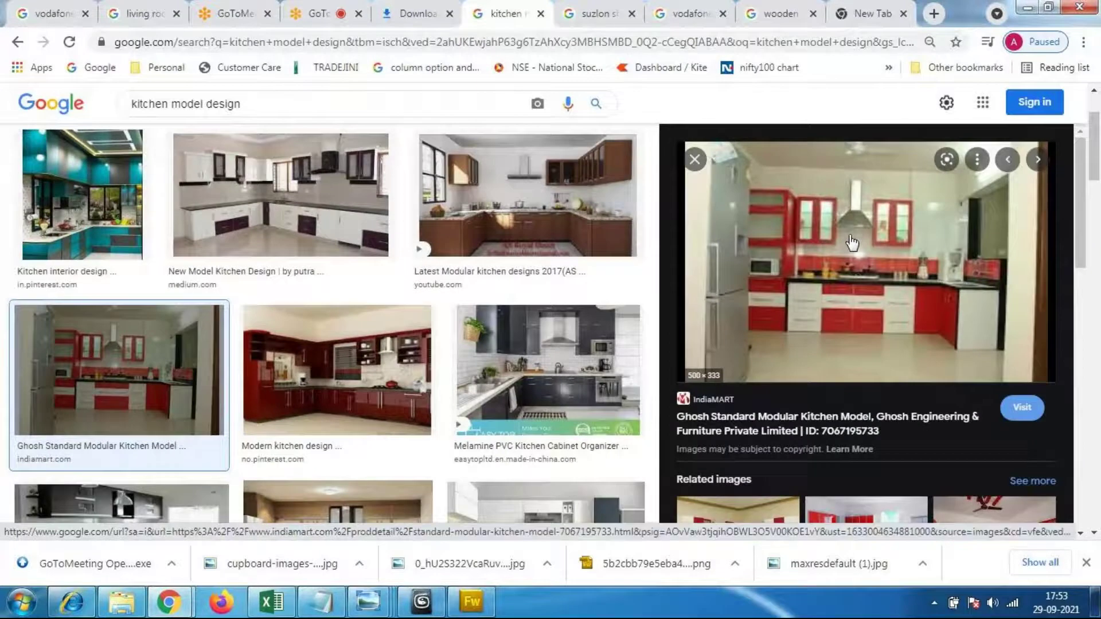
scroll(933, 328, "down", 3)
scroll(931, 321, "down", 1)
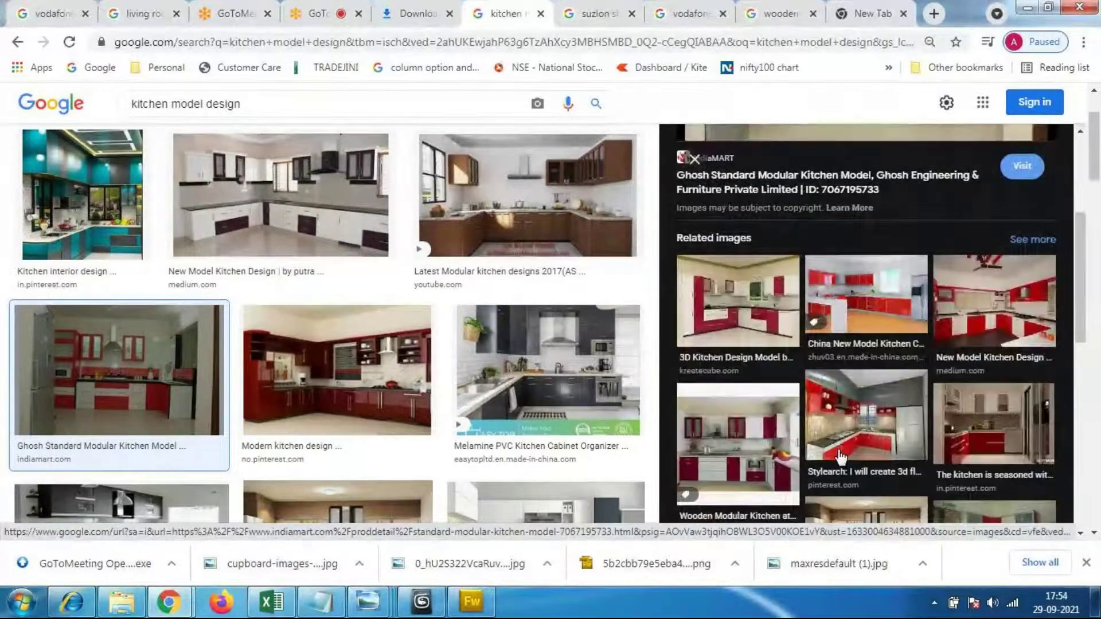
left_click(694, 160)
Step: Preview the TurboSquid image of modern 3D kitchen cabinets with an island and range hood
scroll(622, 293, "down", 5)
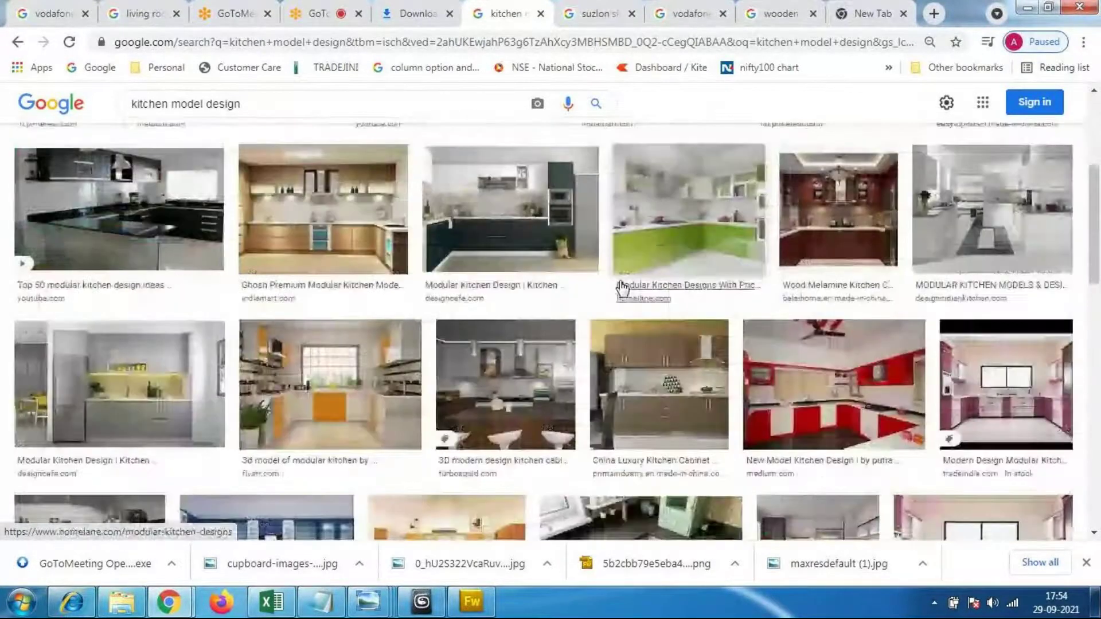
left_click(526, 233)
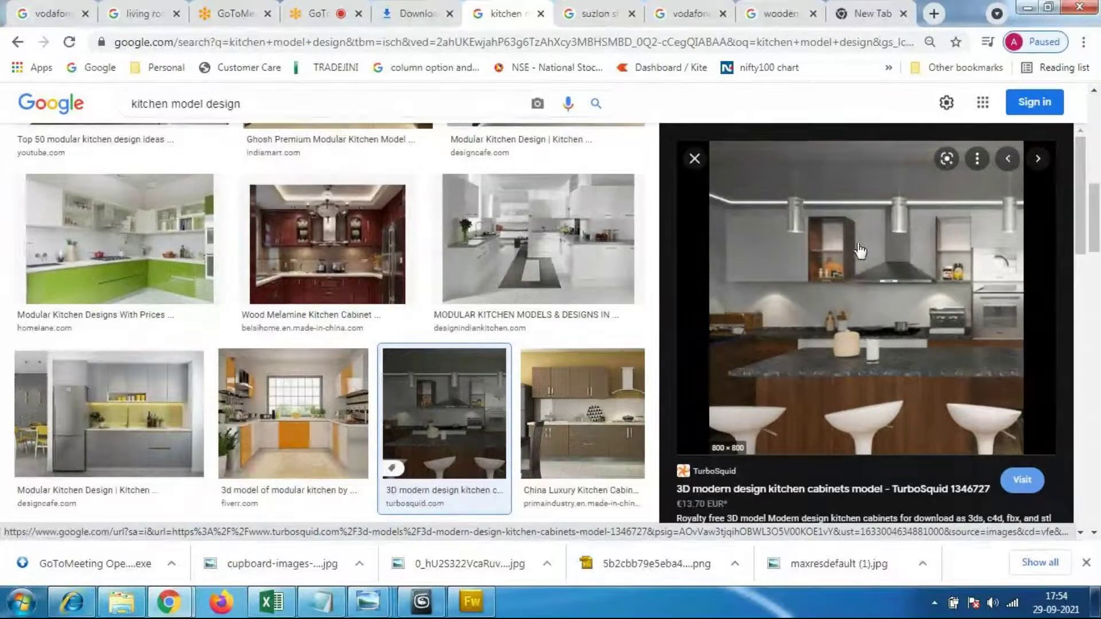
left_click(691, 160)
Step: Preview the grey Wooden Street modular kitchen image and look through its related images
scroll(657, 321, "down", 3)
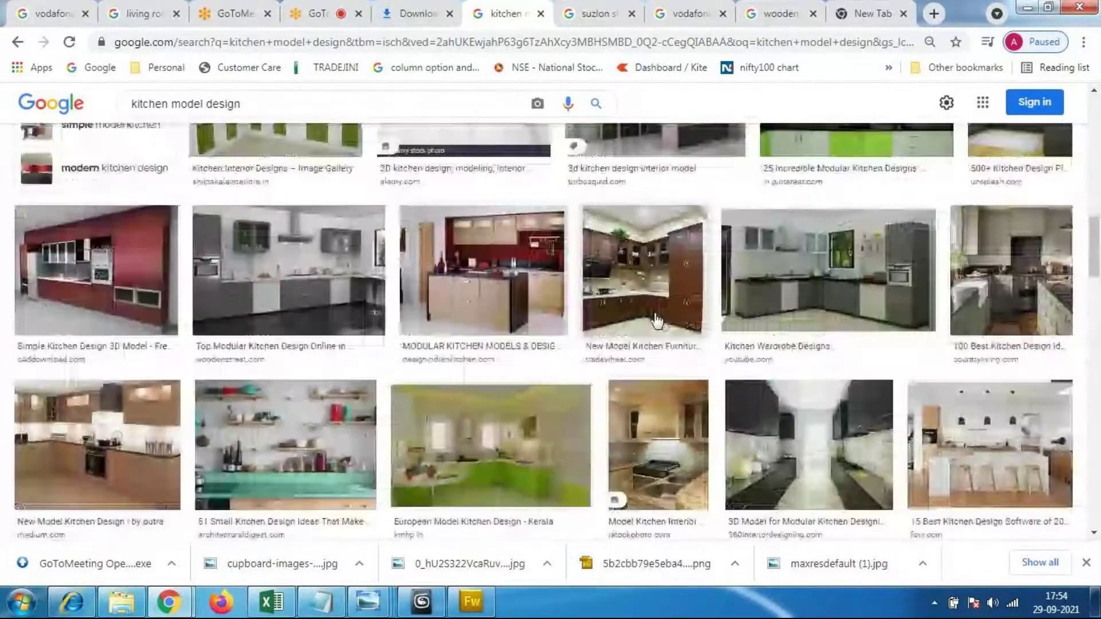
left_click(297, 240)
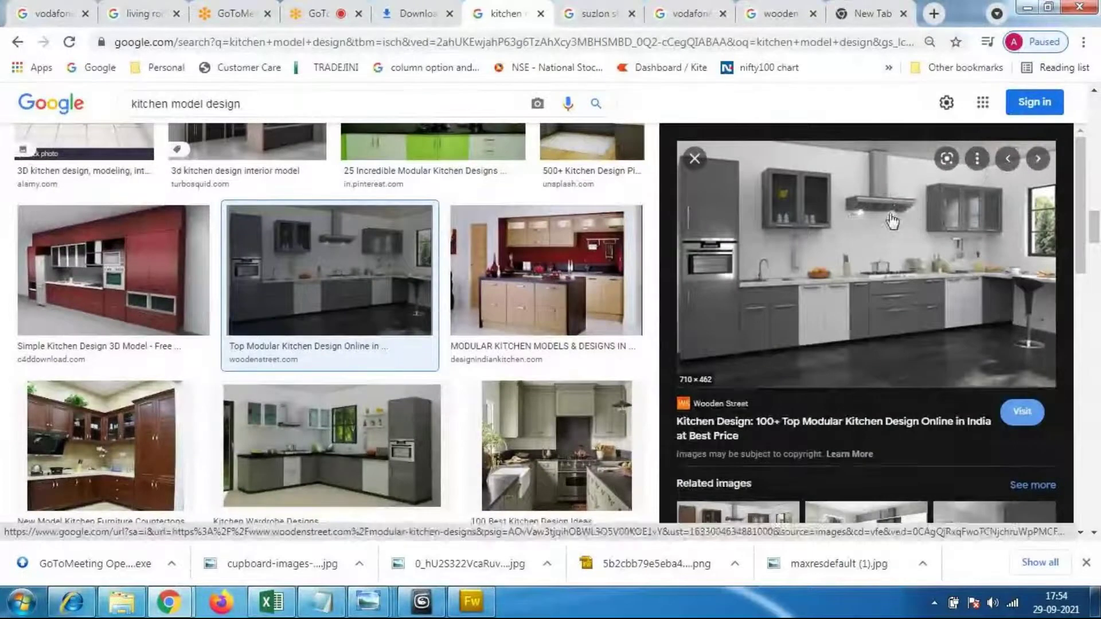
scroll(833, 383, "down", 5)
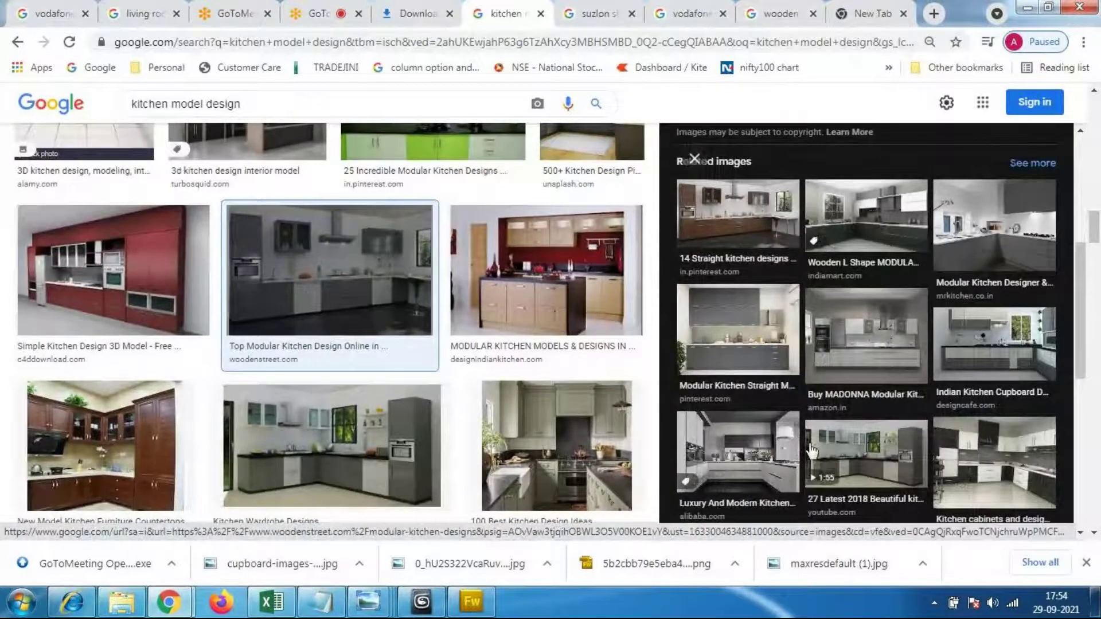
left_click(711, 165)
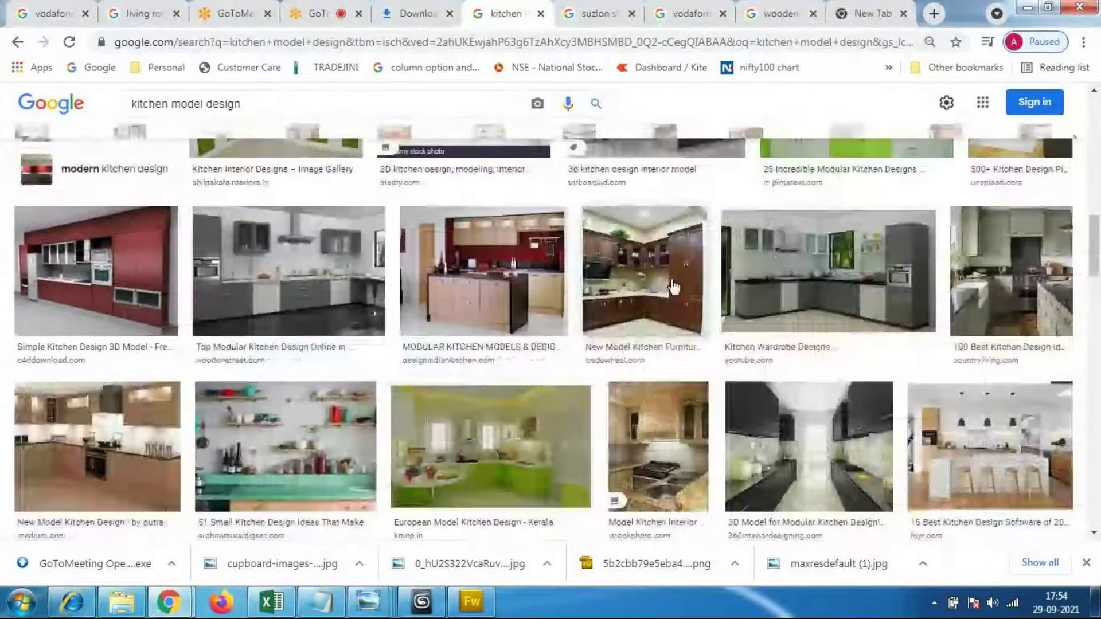
Step: Preview the white FinetoShine kitchen image from the "14 Superb Kitchen Model Design Gallery" and its related images
scroll(674, 287, "down", 7)
scroll(954, 206, "down", 3)
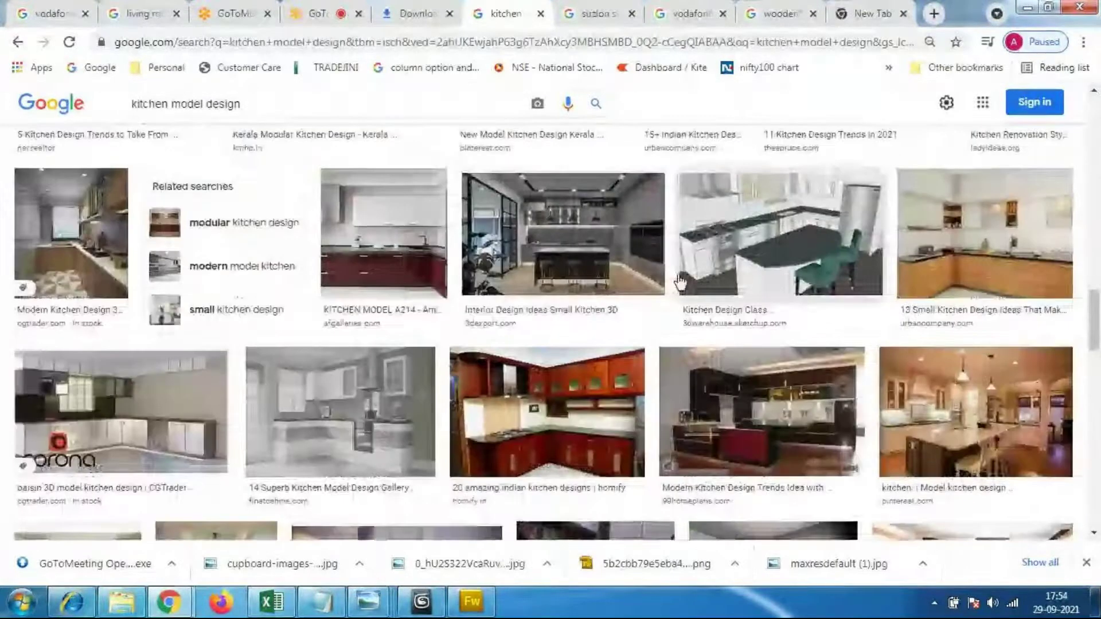
left_click(344, 413)
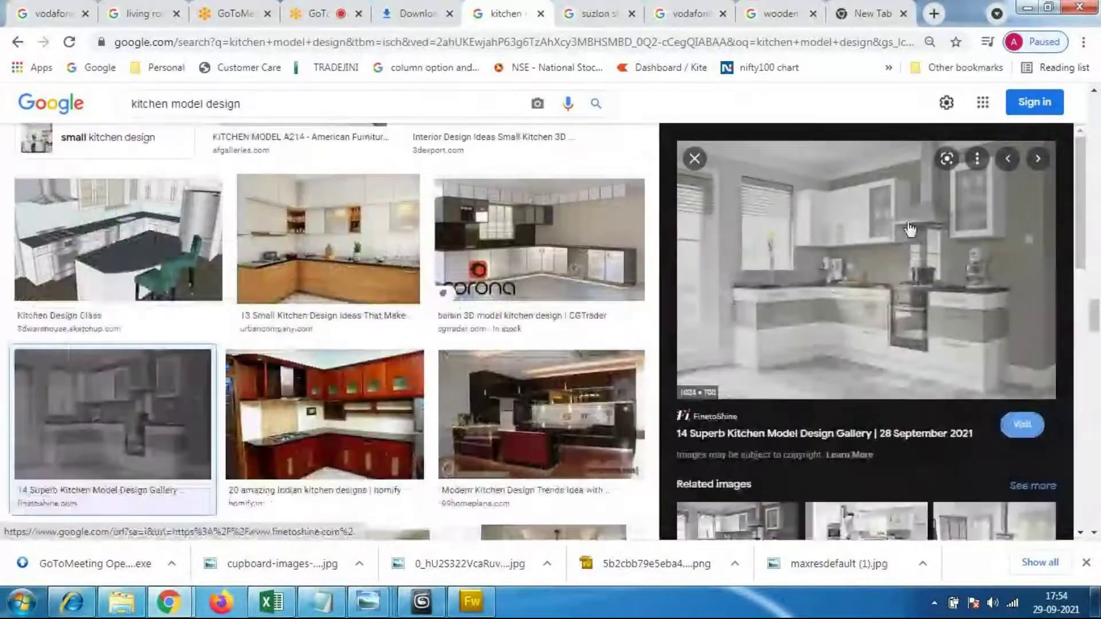
scroll(923, 344, "down", 4)
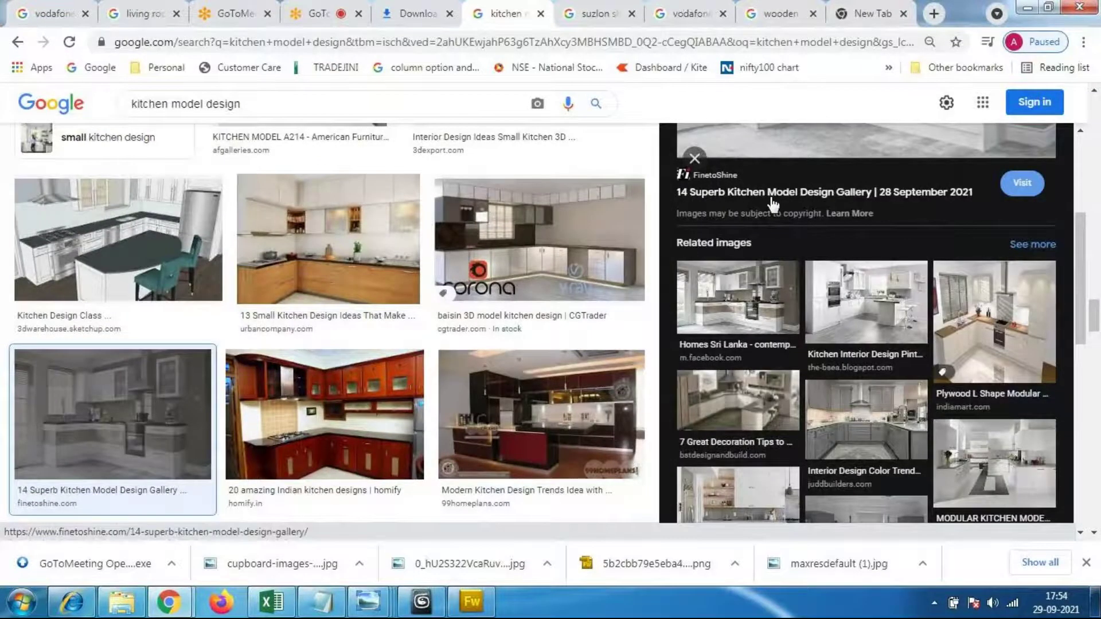
scroll(769, 207, "up", 4)
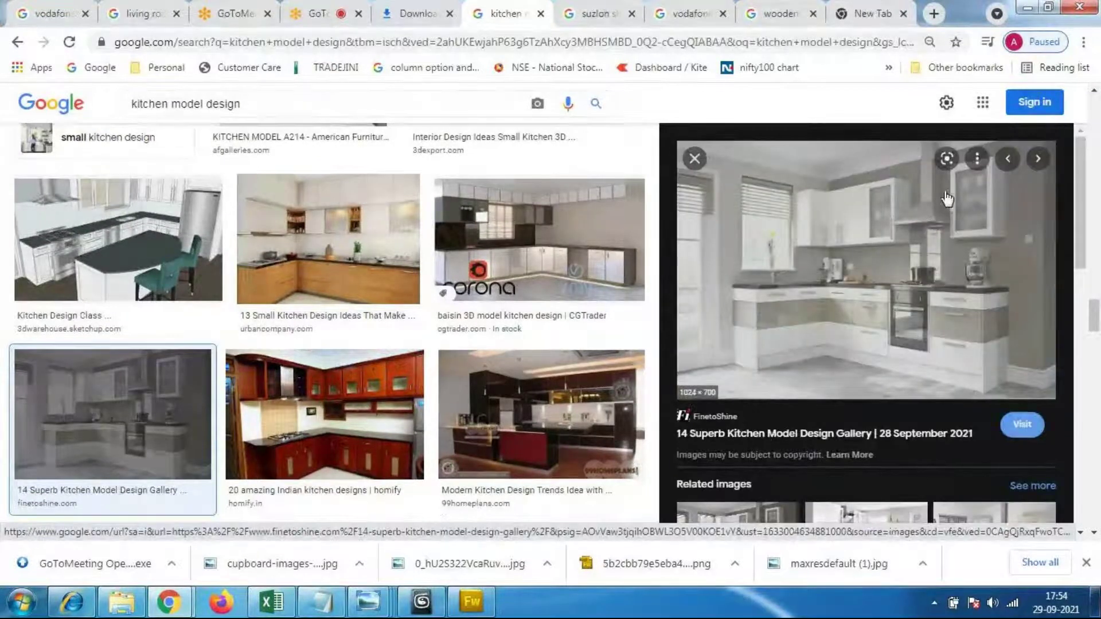
left_click(695, 159)
Step: Browse further kitchen model design image results for more reference layouts
scroll(663, 240, "down", 4)
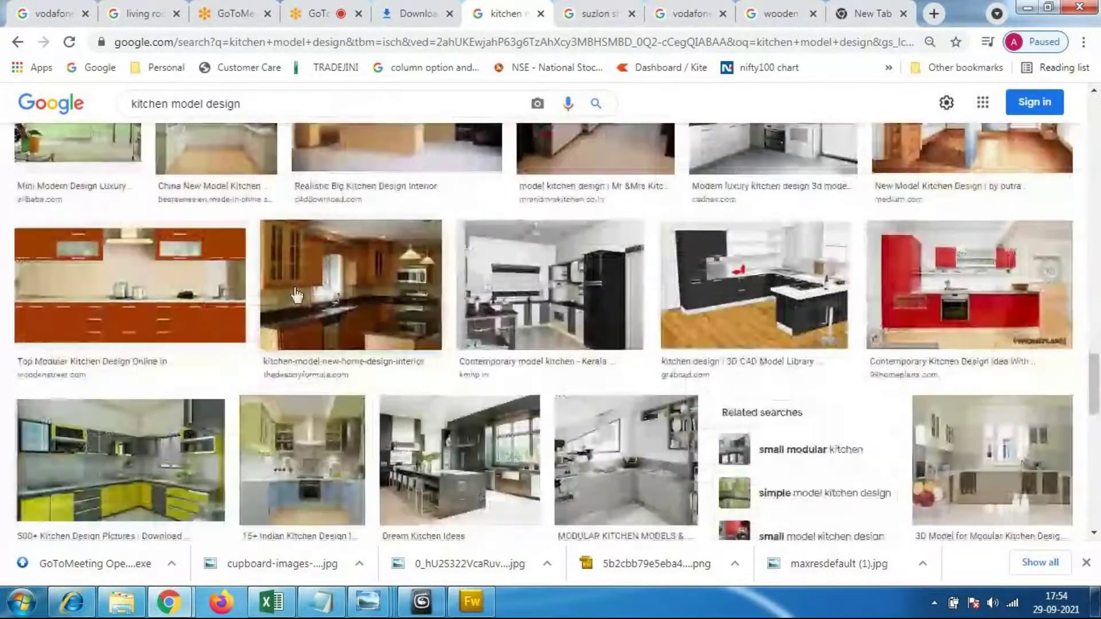
scroll(845, 311, "down", 1)
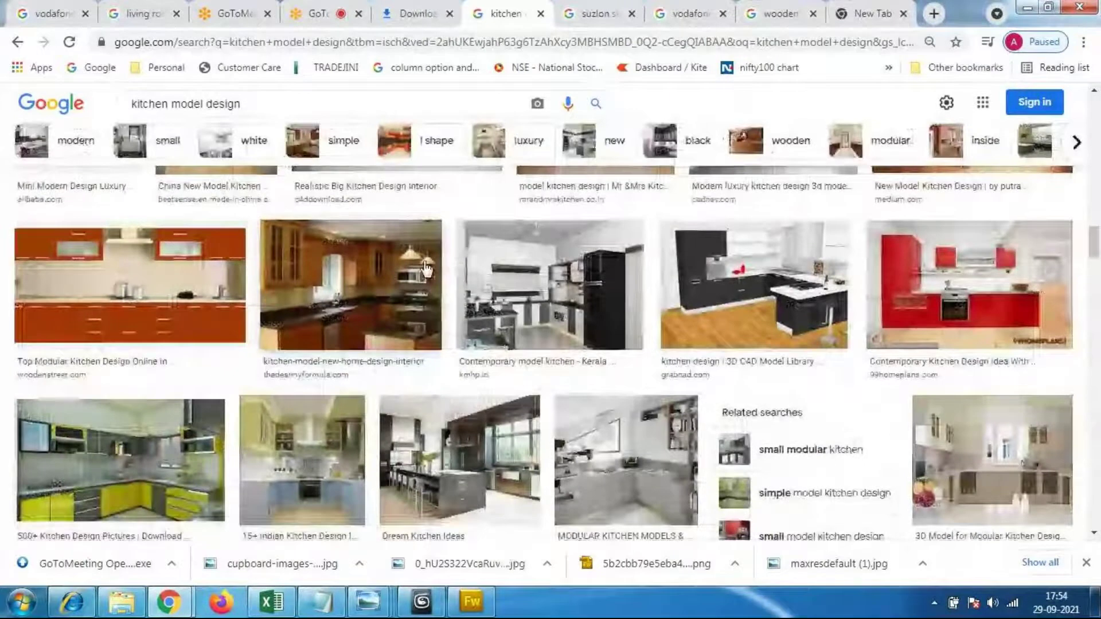
scroll(475, 335, "down", 4)
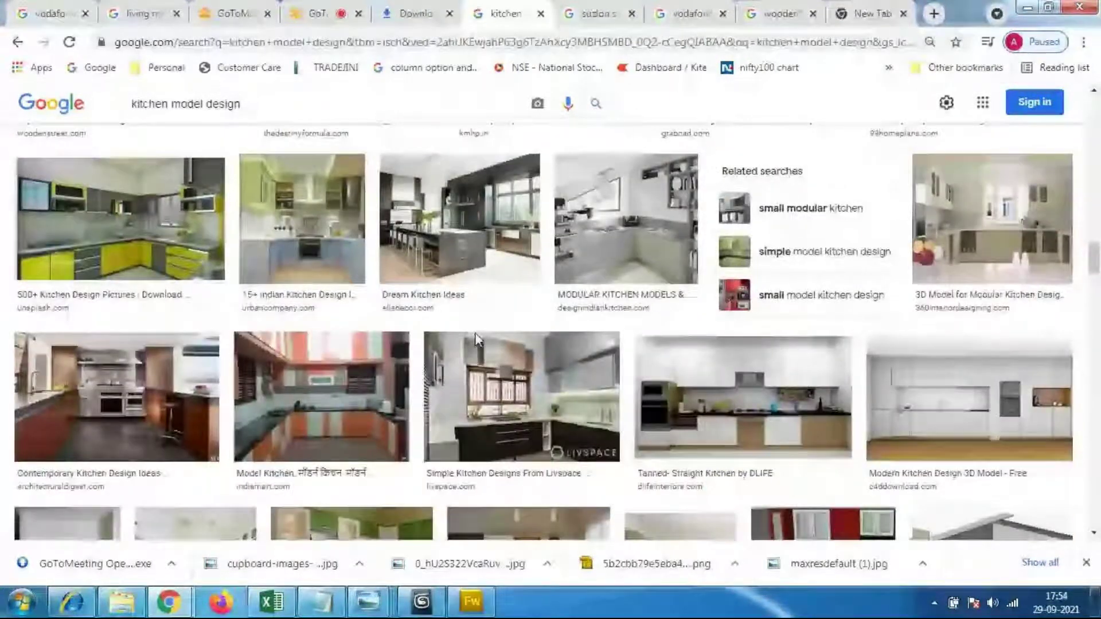
scroll(475, 333, "down", 6)
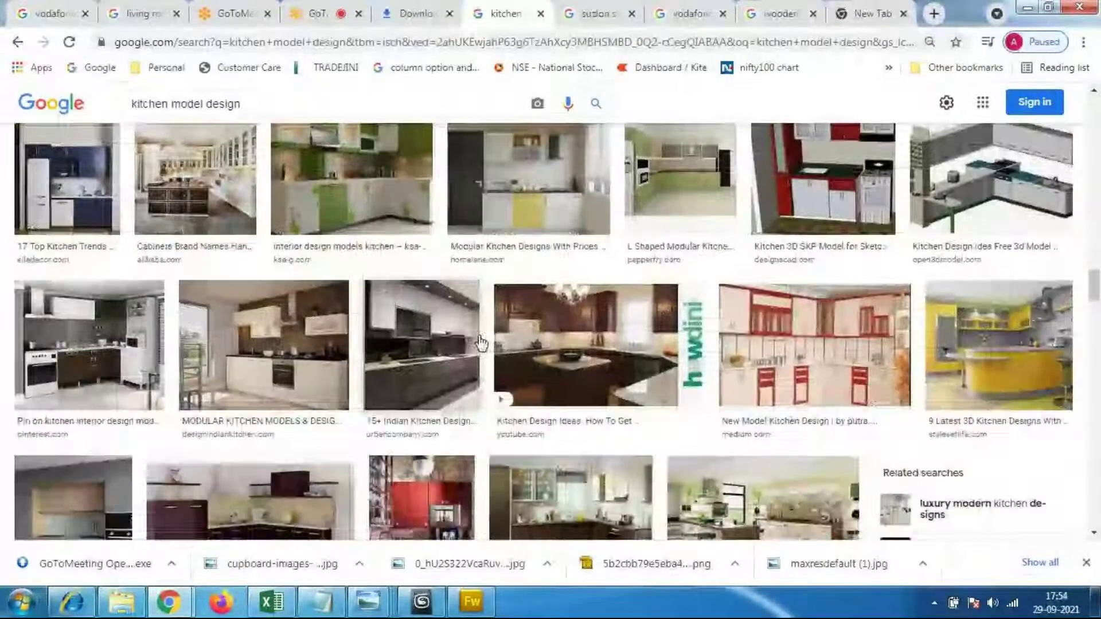
Step: Switch to 3ds Max and save the house scene with the finished kitchen range hood
left_click(422, 608)
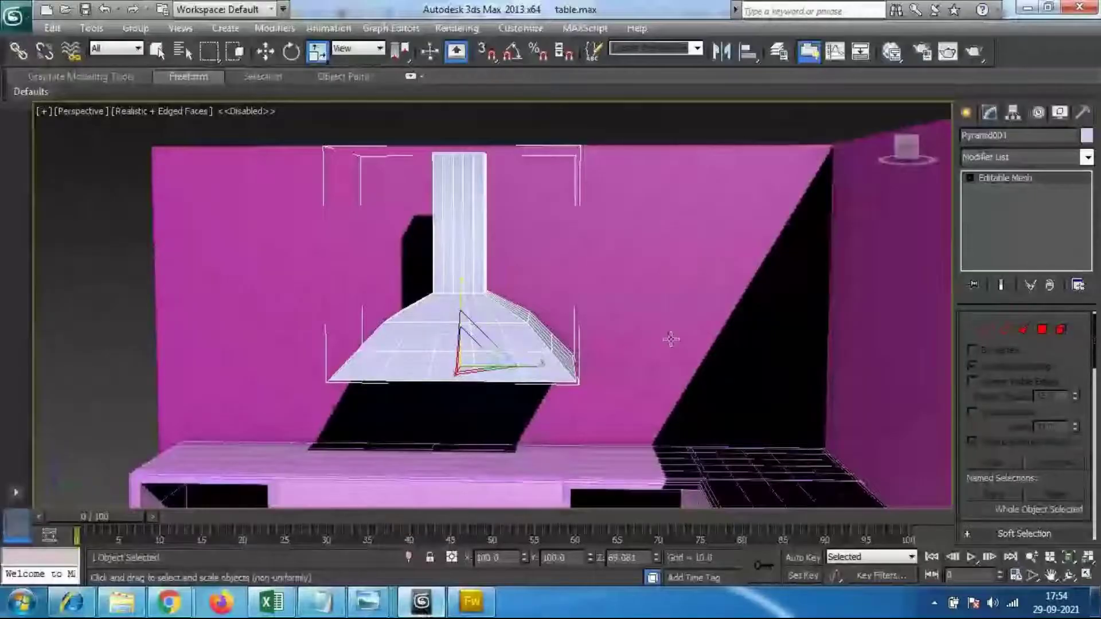
left_click(968, 115)
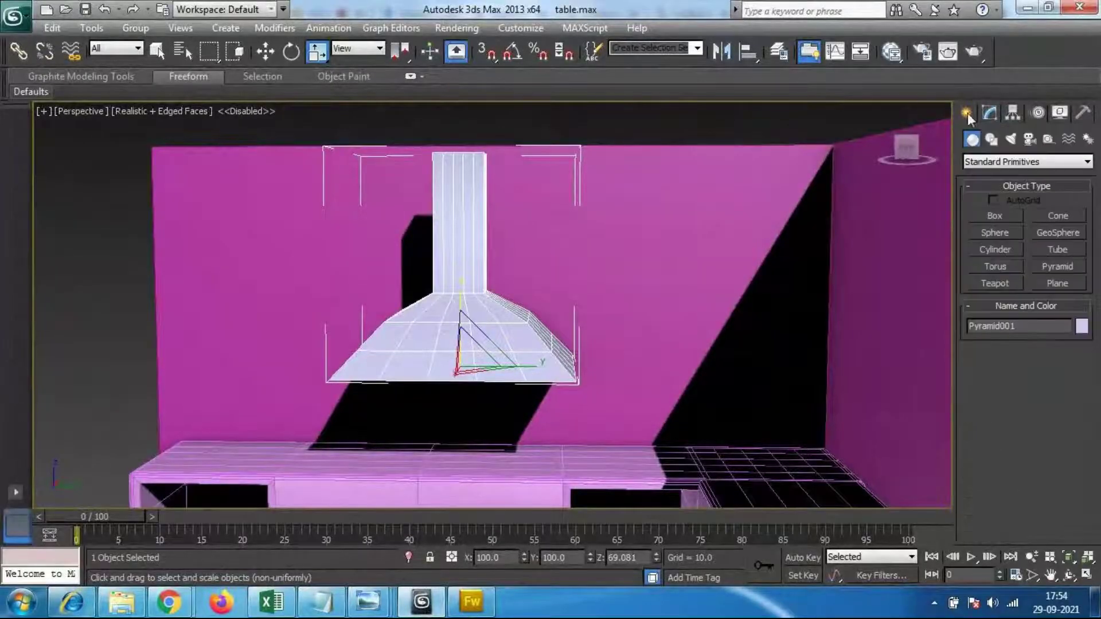
scroll(600, 342, "down", 3)
scroll(592, 335, "down", 3)
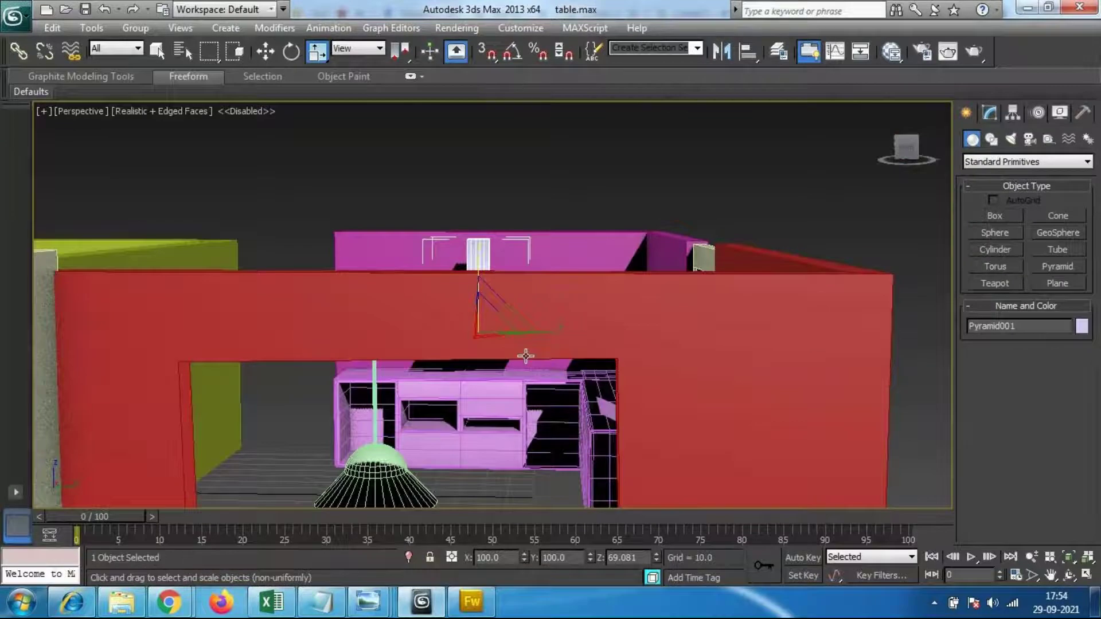
middle_click_drag(526, 356, 551, 260, "alt")
scroll(550, 260, "down", 3)
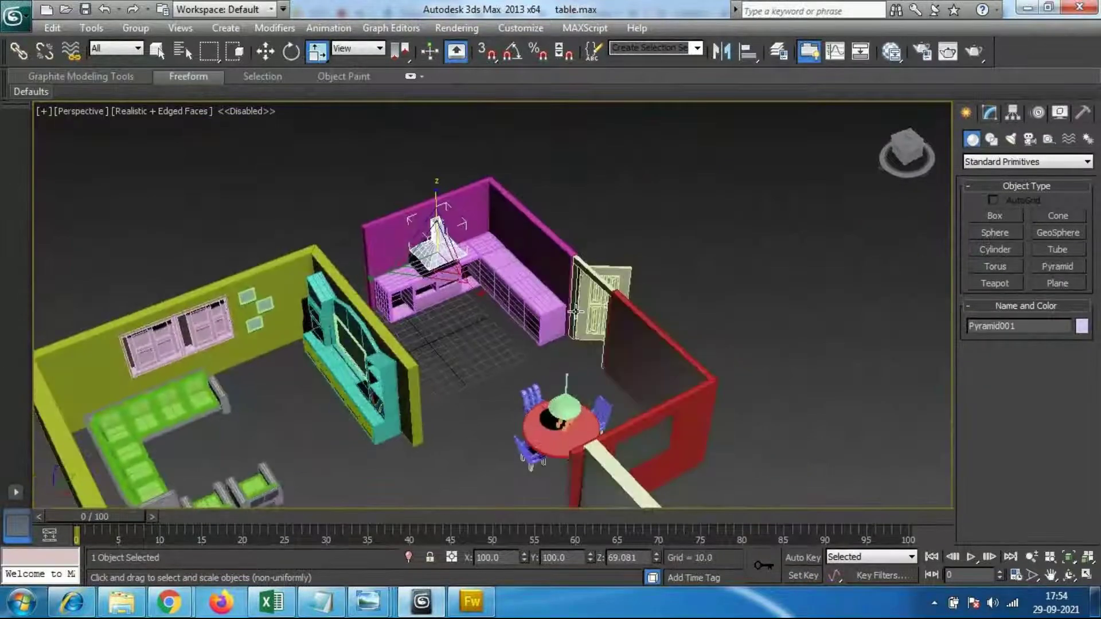
left_click(17, 18)
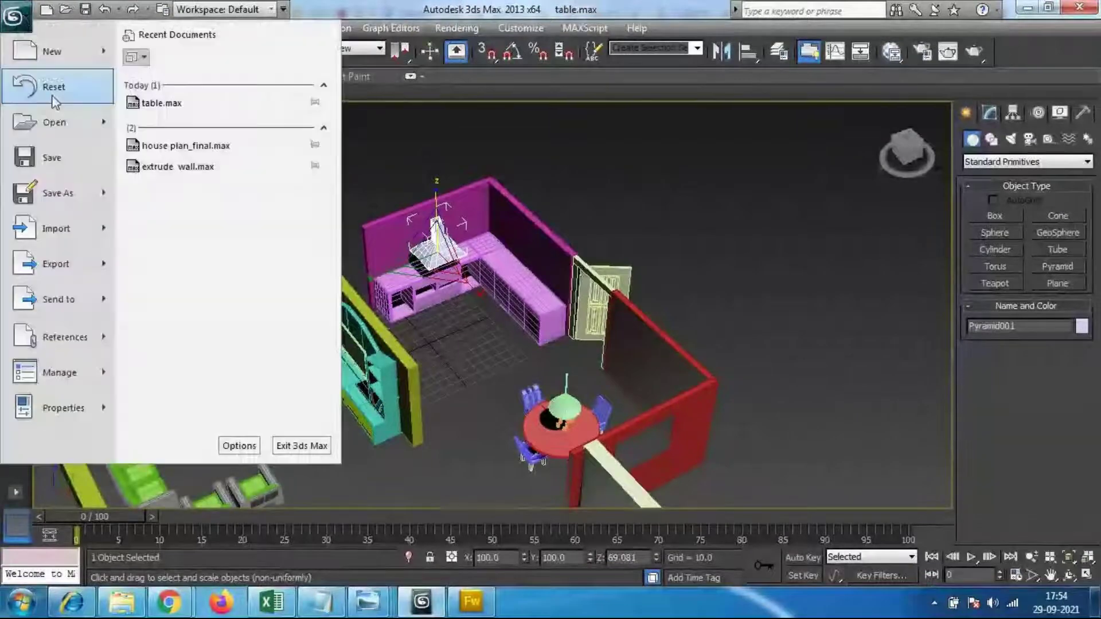
left_click(51, 156)
Step: Examine the furnished living room, staircase and dining area of the house from above
middle_click_drag(421, 416, 567, 322)
middle_click_drag(614, 374, 510, 335, "alt")
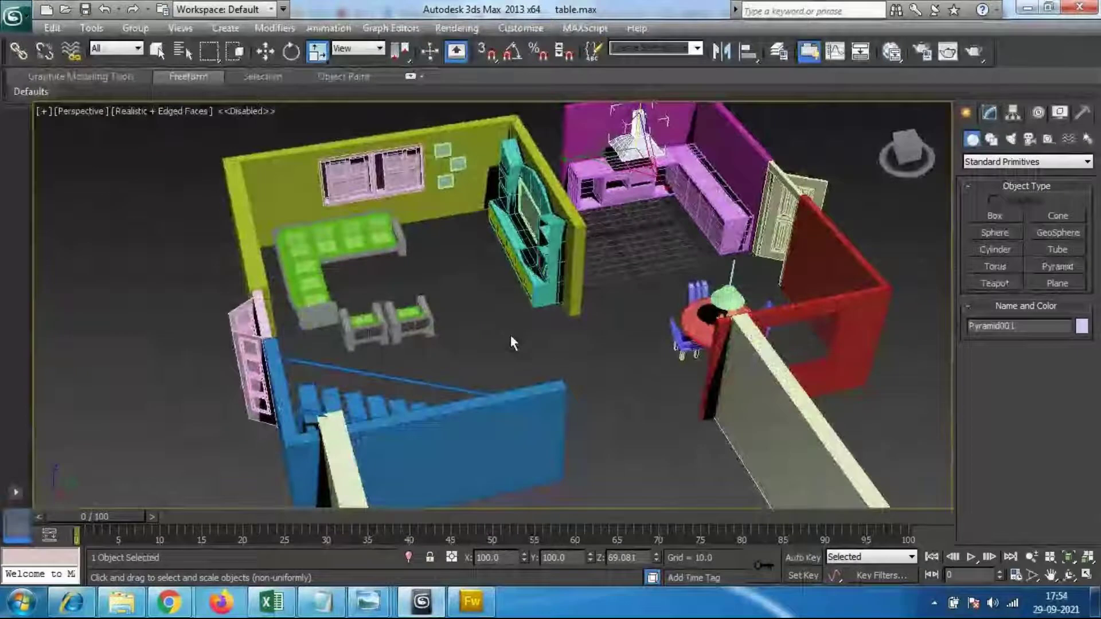
middle_click_drag(604, 394, 396, 376)
middle_click_drag(319, 370, 293, 373)
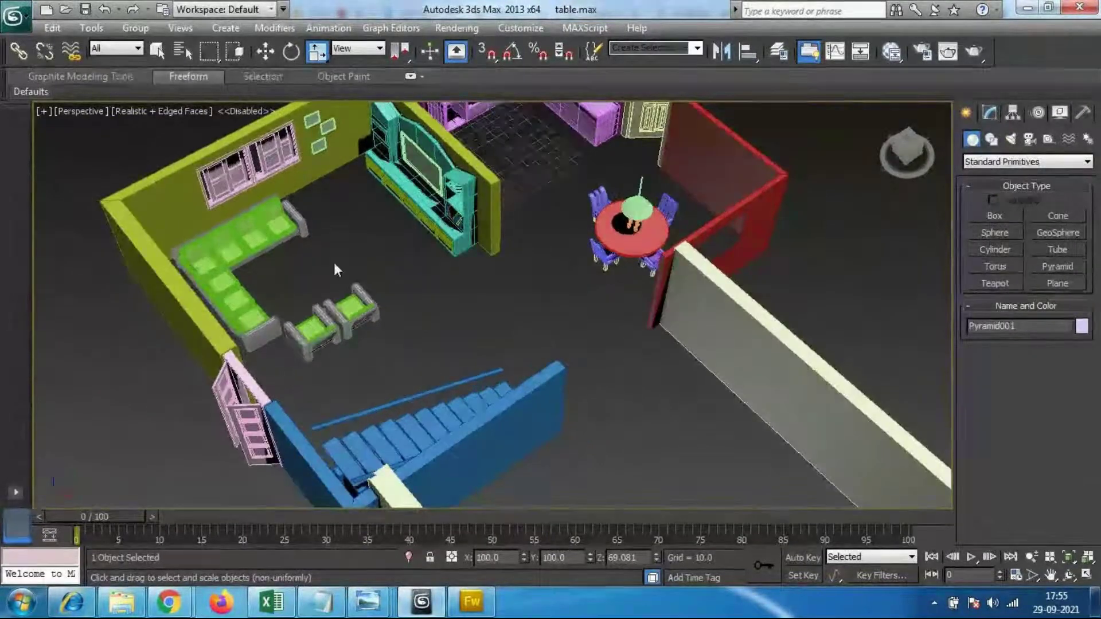
middle_click_drag(419, 230, 429, 273)
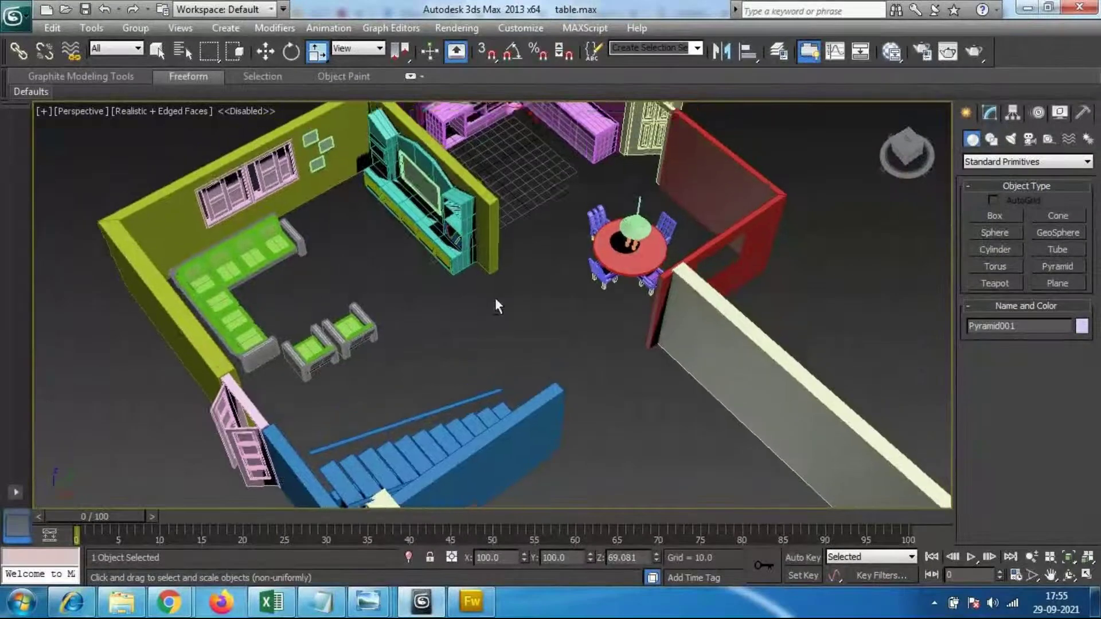
middle_click_drag(494, 297, 511, 290, "alt")
middle_click_drag(680, 256, 493, 245)
scroll(519, 411, "down", 3)
middle_click_drag(533, 371, 514, 381, "alt")
middle_click_drag(470, 238, 483, 252)
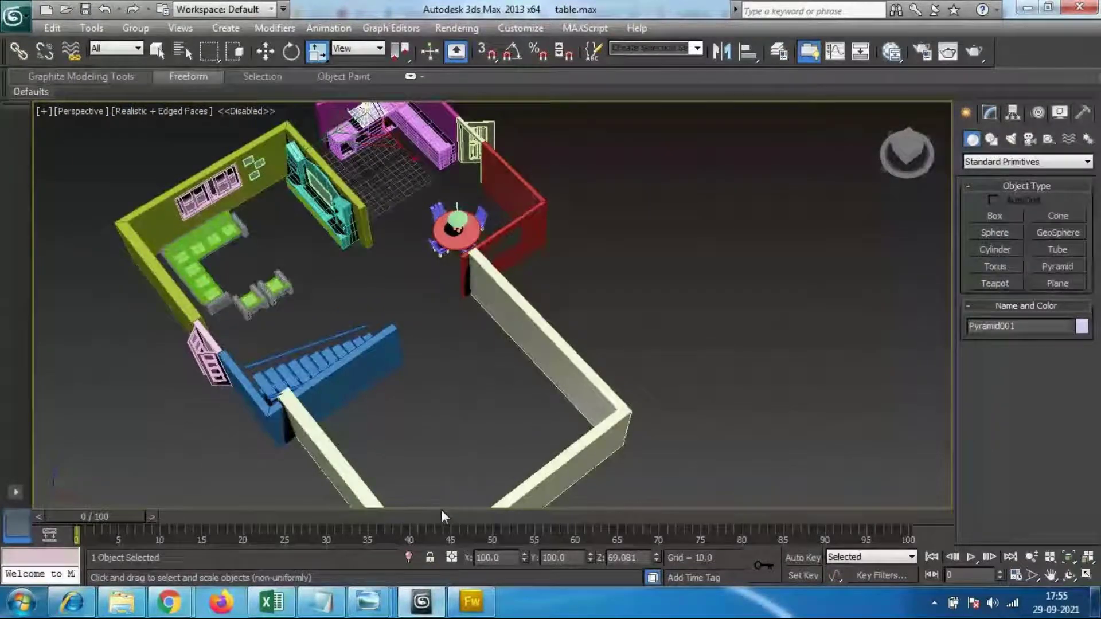
Step: Inspect the overall house layout from several sides, including the unfurnished room and the double entrance door
middle_click_drag(494, 321, 402, 419, "alt")
scroll(514, 341, "up", 5)
scroll(570, 368, "down", 5)
middle_click_drag(565, 376, 483, 370, "alt")
middle_click_drag(425, 335, 567, 334)
scroll(518, 401, "down", 4)
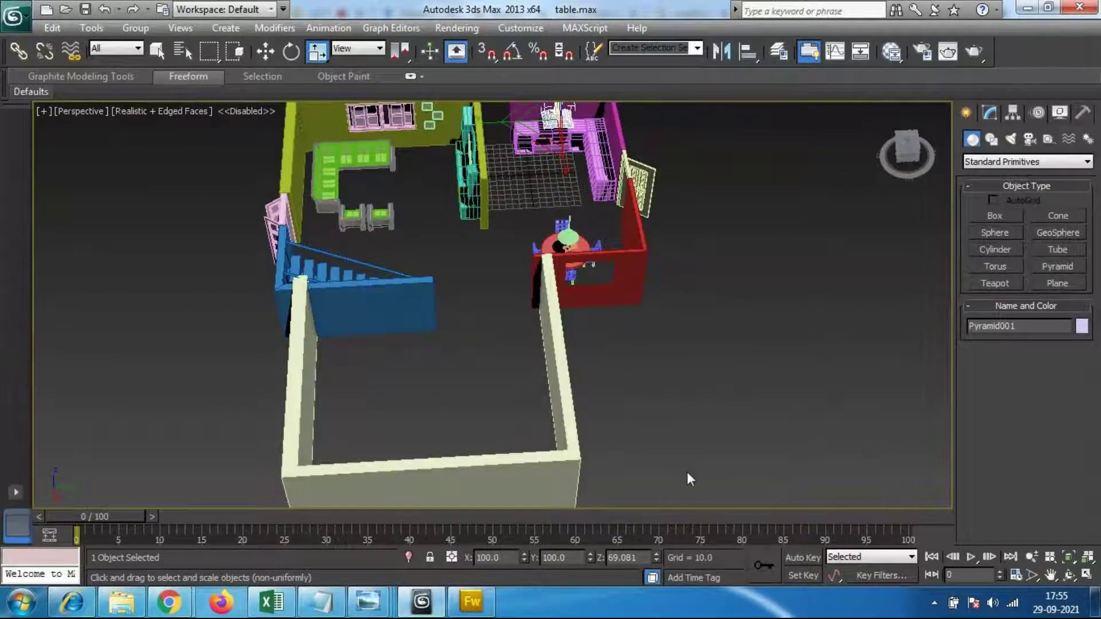
scroll(629, 275, "down", 4)
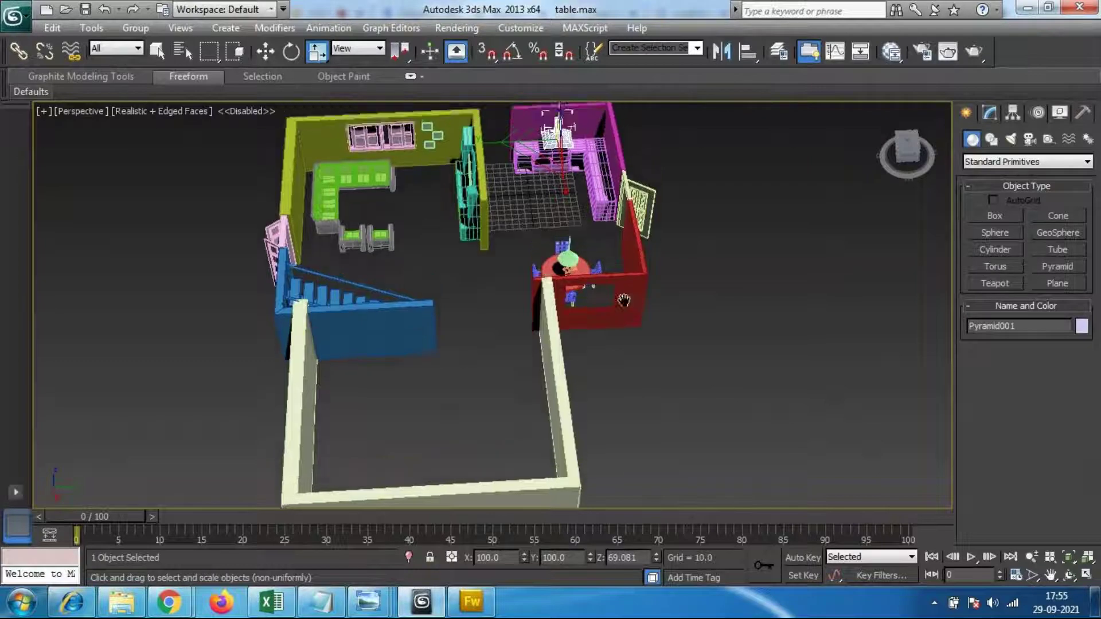
middle_click_drag(603, 323, 677, 310, "alt")
scroll(715, 298, "up", 6)
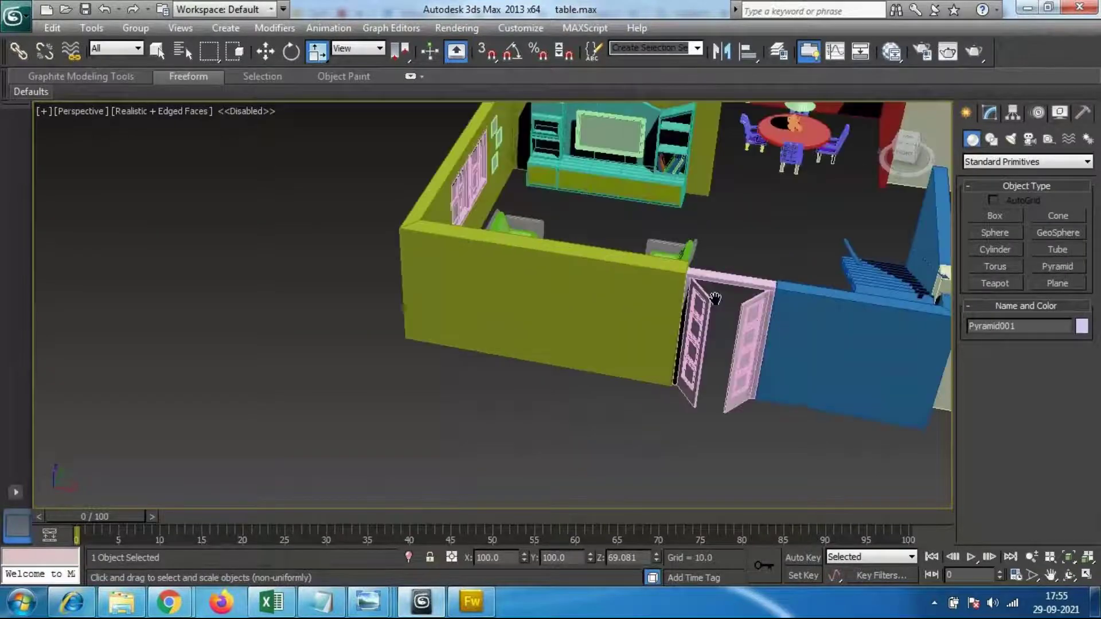
scroll(715, 298, "down", 6)
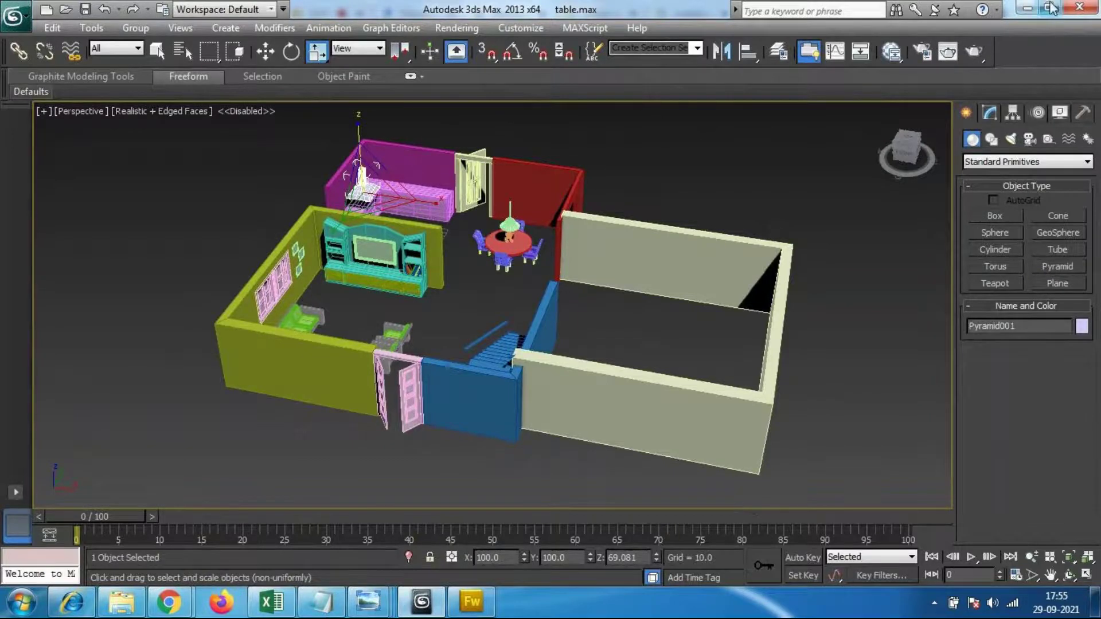
middle_click_drag(560, 210, 453, 240, "alt")
scroll(393, 333, "up", 5)
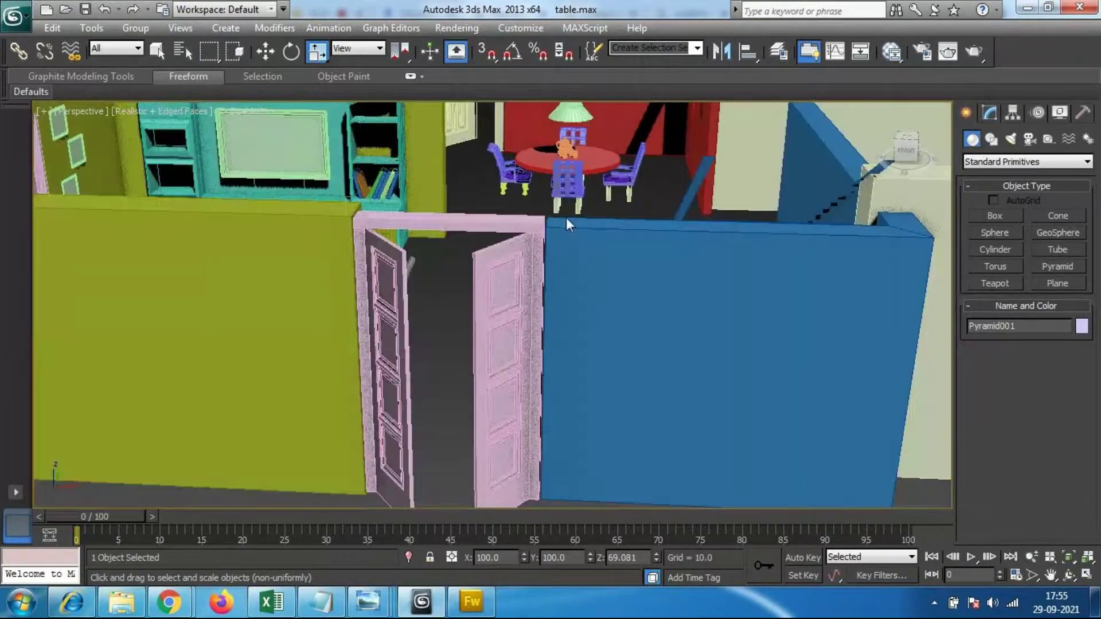
scroll(566, 220, "up", 5)
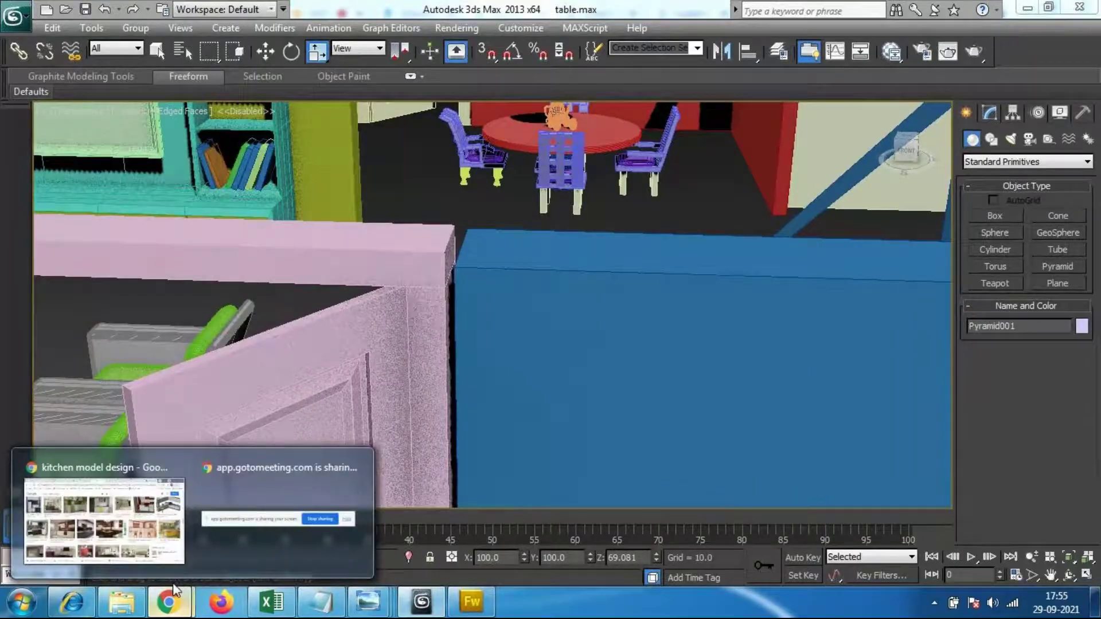
Step: Switch to the GoToMeeting session in Chrome to view the meeting participants
left_click(98, 516)
left_click(329, 15)
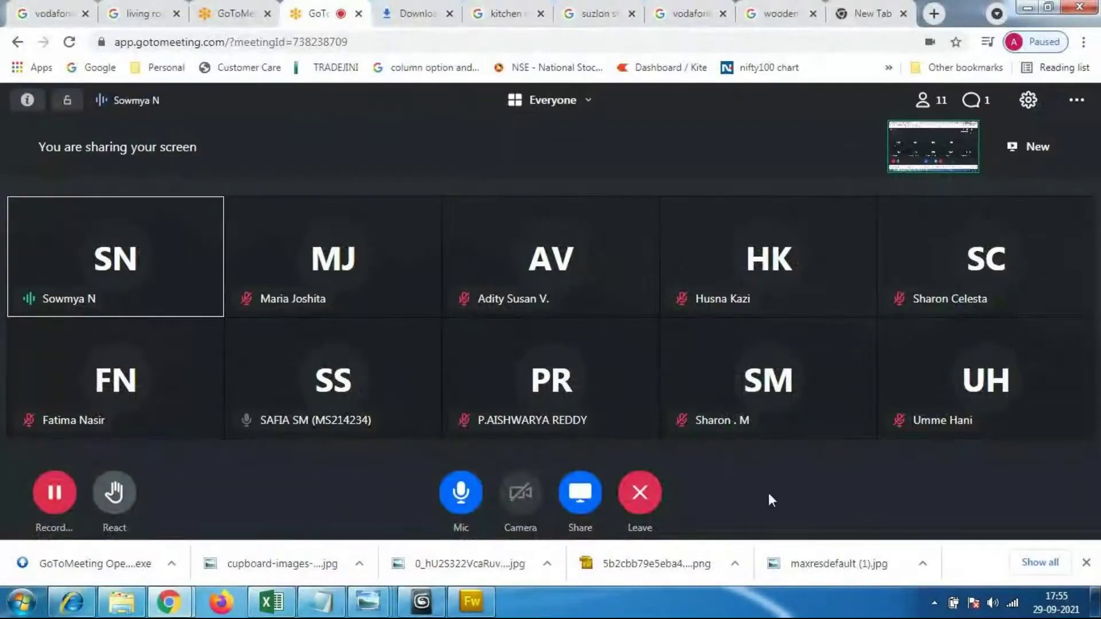